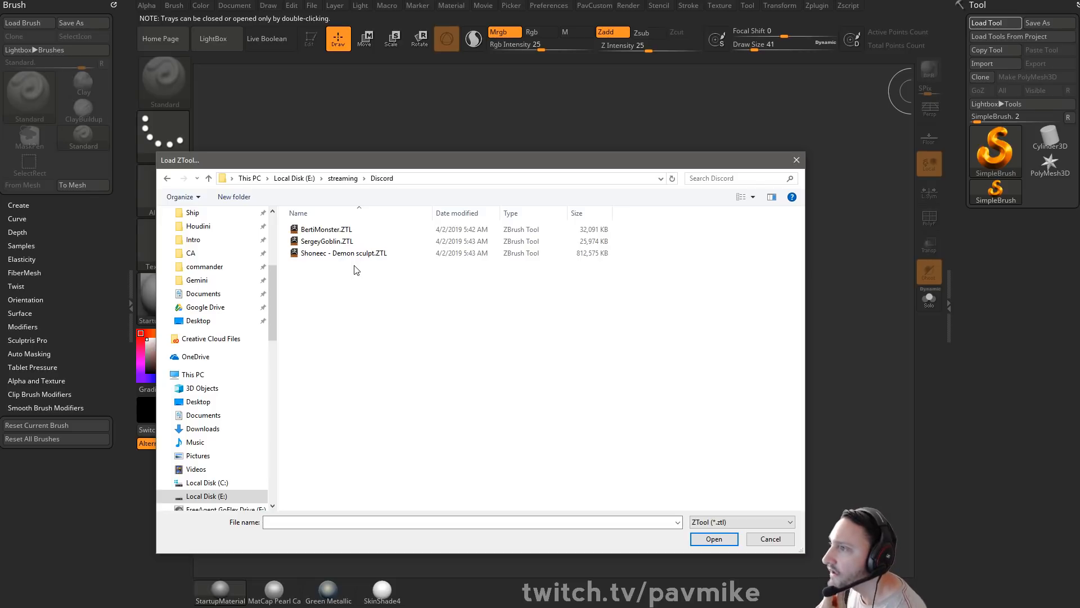
Step: Load BertiMonster.ZTL, view the full horned figure, and browse the QuickSave project files
{"action": "double_click", "coordinate": [367, 233]}
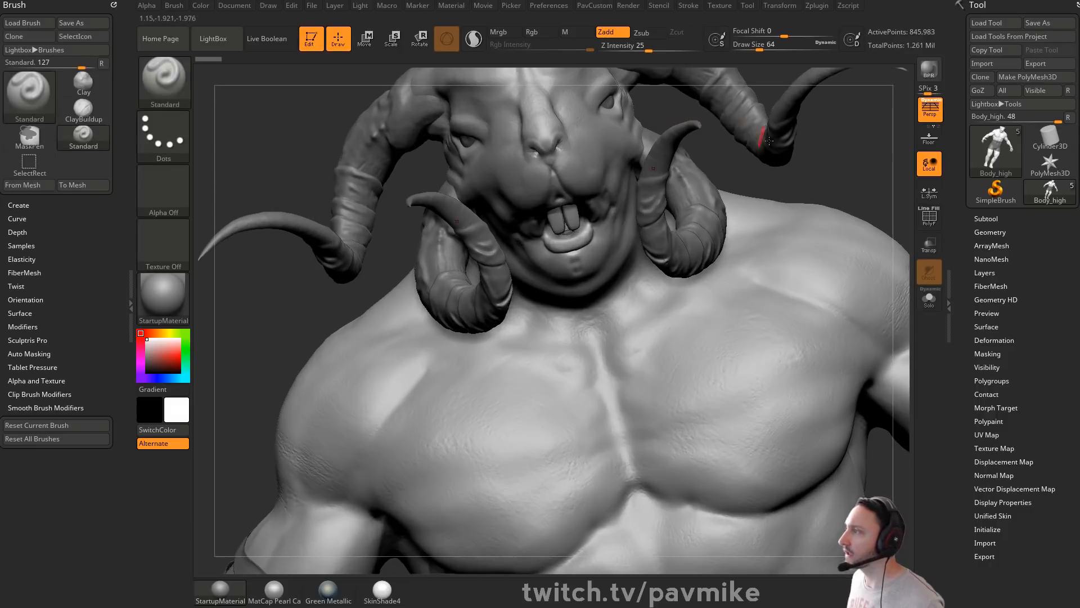
{"action": "mouse_move", "coordinate": [838, 166]}
{"action": "left_mouse_down"}
{"action": "mouse_move", "coordinate": [824, 160]}
{"action": "mouse_move", "coordinate": [724, 195]}
{"action": "mouse_move", "coordinate": [762, 200]}
{"action": "mouse_move", "coordinate": [691, 211]}
{"action": "left_mouse_up"}
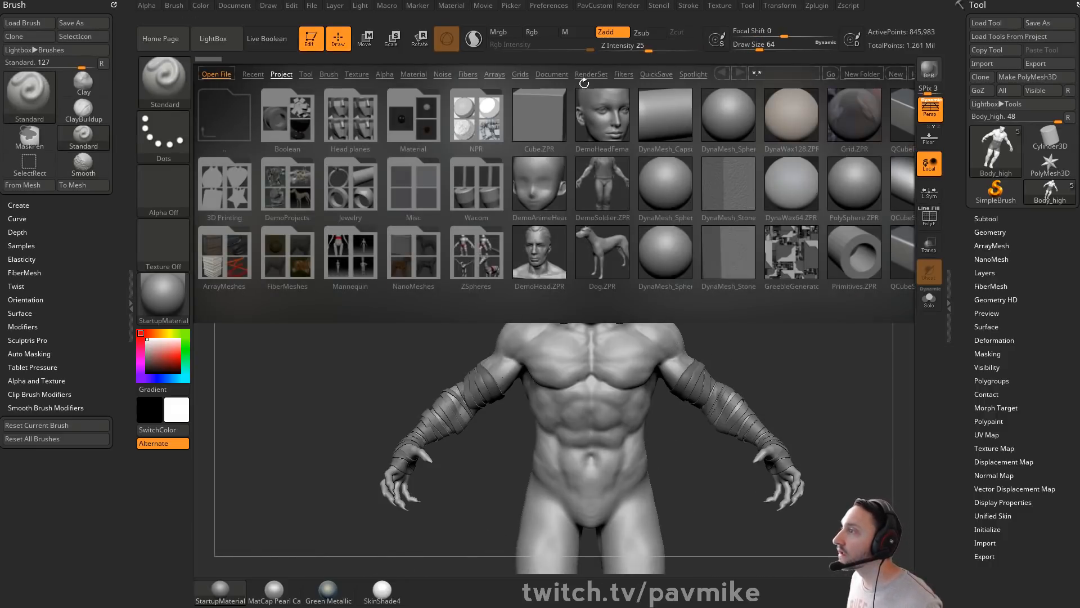
{"action": "left_click", "coordinate": [660, 77]}
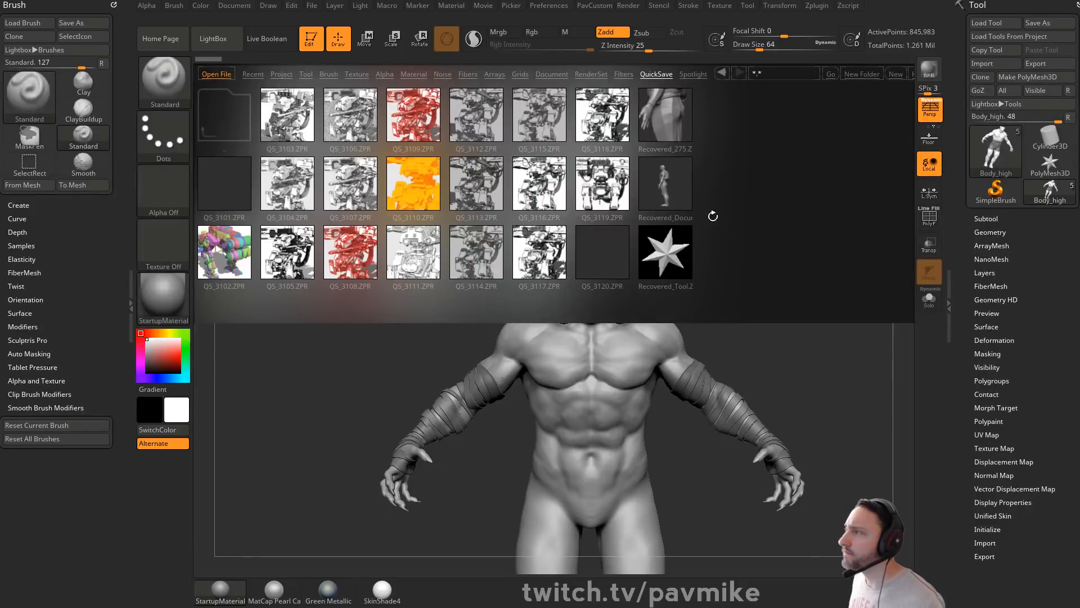
{"action": "left_click_drag", "start_coordinate": [784, 231], "coordinate": [769, 235]}
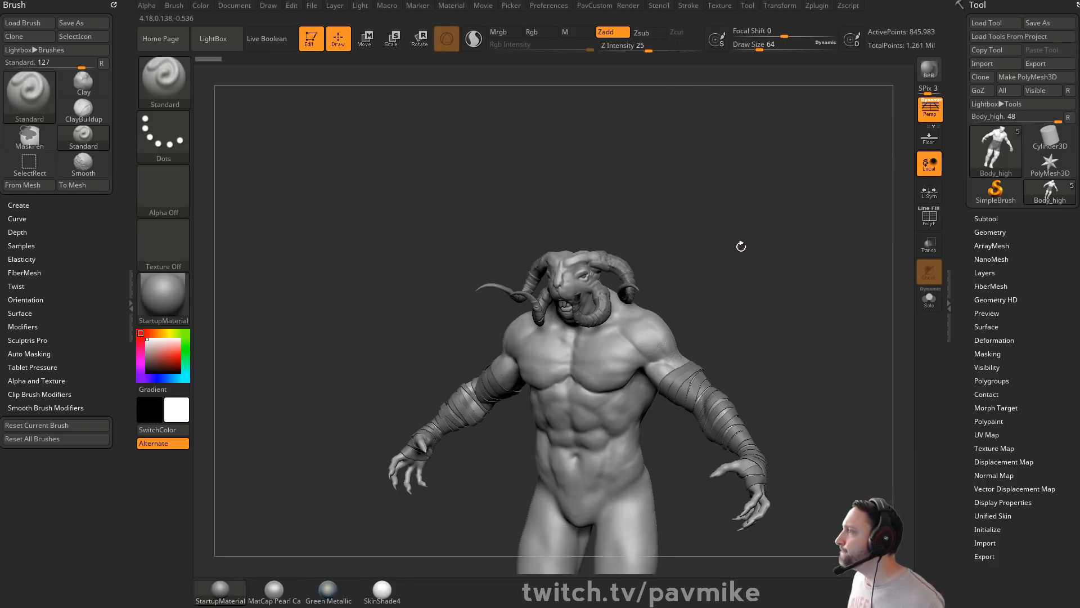
Step: Clear the canvas, switch to SimpleBrush, load SergeyGoblin.ZTL and put the goblin bust in Edit mode
{"action": "left_click", "coordinate": [316, 40]}
{"action": "key", "text": "ctrl+n"}
{"action": "left_click", "coordinate": [980, 192]}
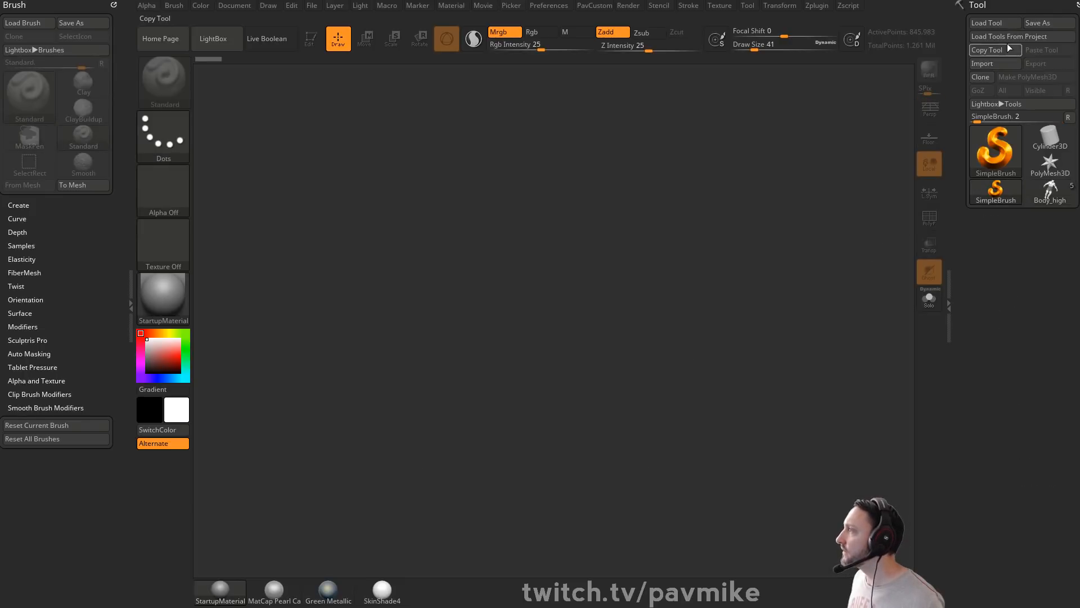
{"action": "left_click", "coordinate": [987, 23]}
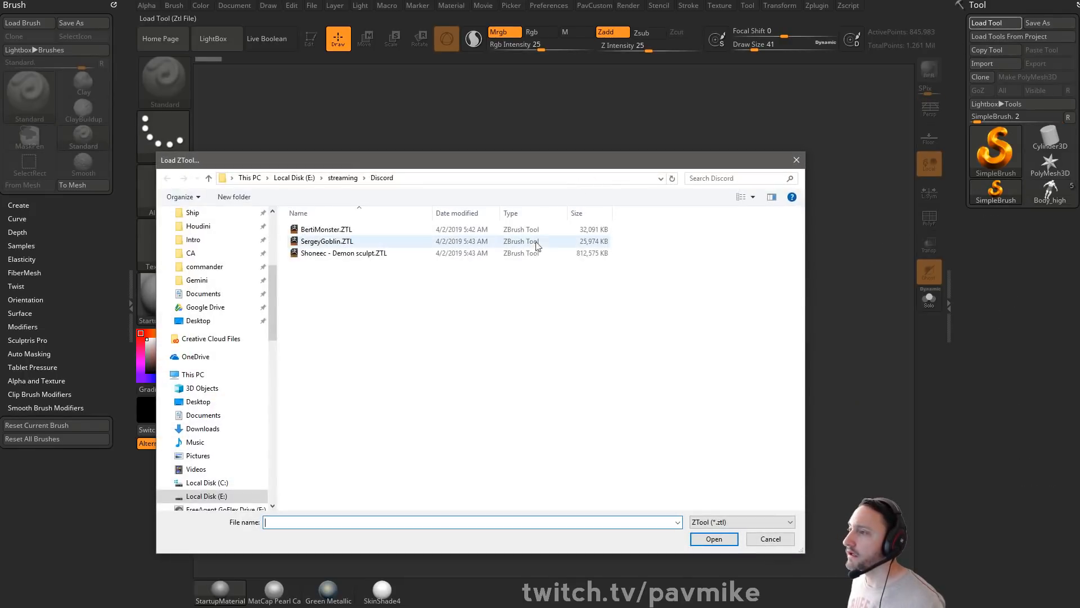
{"action": "double_click", "coordinate": [375, 242]}
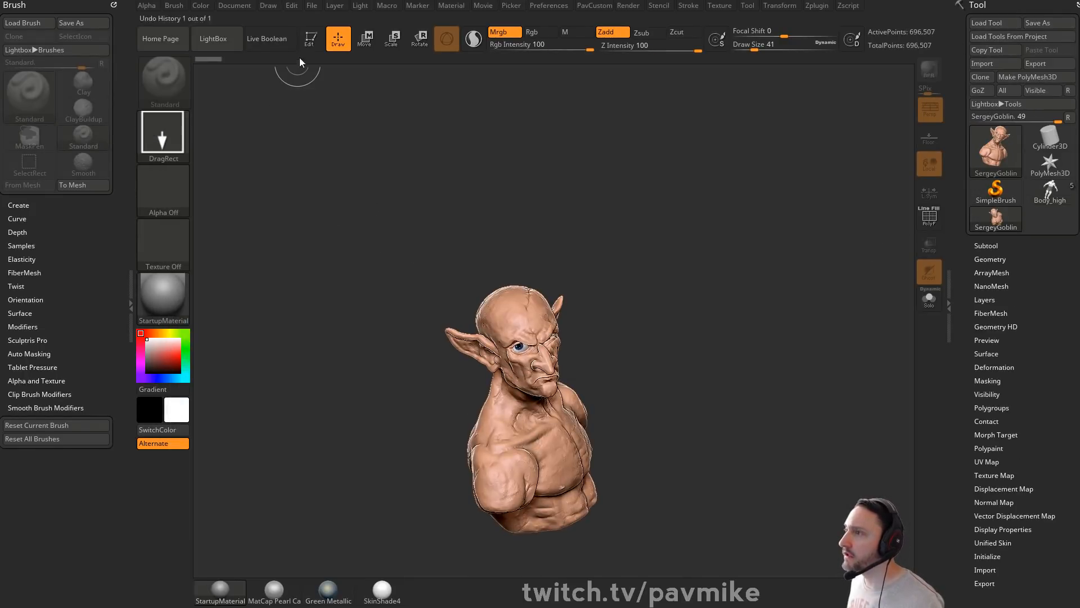
{"action": "left_click", "coordinate": [311, 39]}
Step: Examine the painted goblin bust from several angles, including close views of the chest and shoulders
{"action": "left_click_drag", "start_coordinate": [694, 303], "coordinate": [539, 384]}
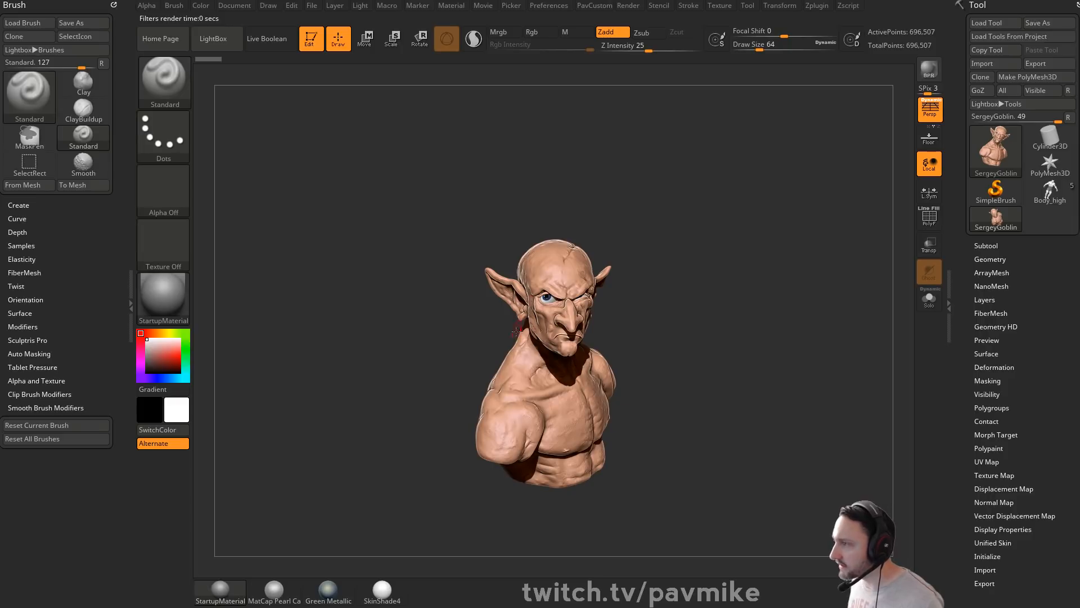
{"action": "left_click_drag", "start_coordinate": [649, 433], "coordinate": [761, 97]}
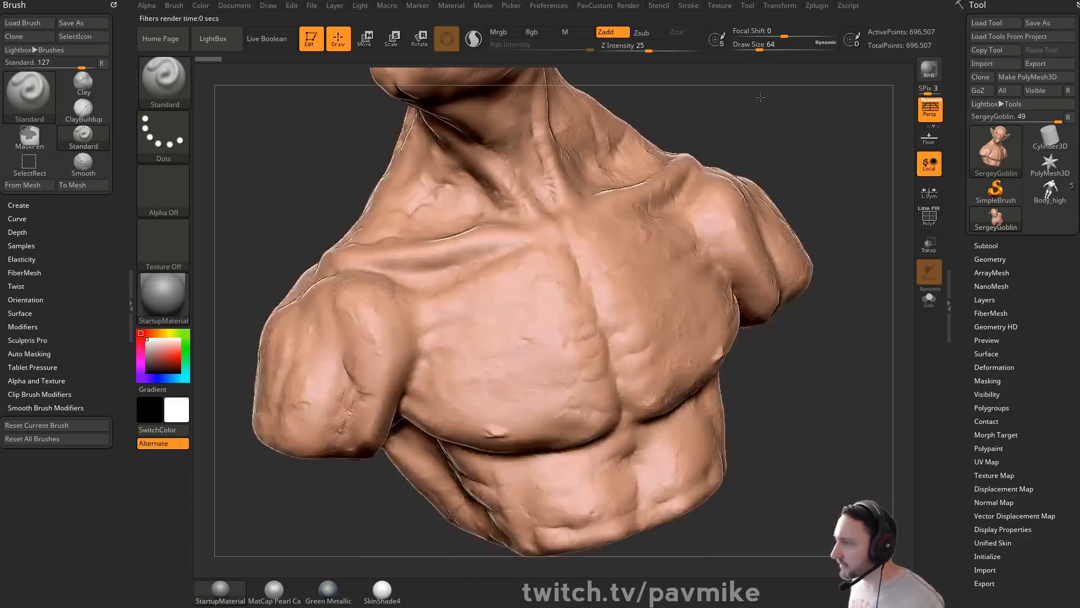
{"action": "left_click_drag", "start_coordinate": [899, 415], "coordinate": [793, 411]}
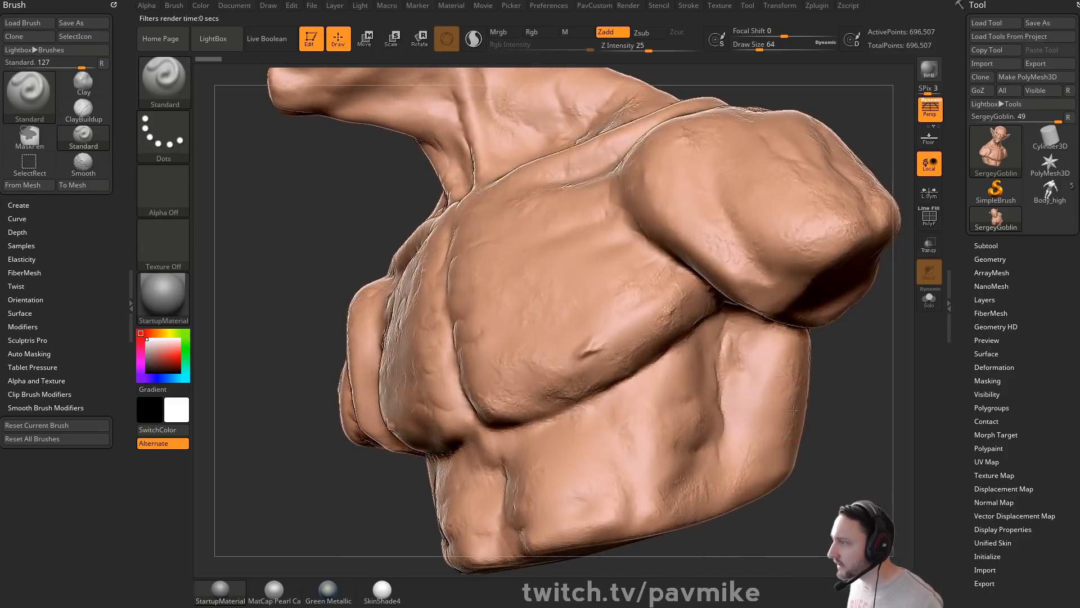
{"action": "key", "text": "s"}
{"action": "mouse_move", "coordinate": [853, 118]}
{"action": "left_mouse_down"}
{"action": "mouse_move", "coordinate": [810, 239]}
{"action": "mouse_move", "coordinate": [830, 243]}
{"action": "left_mouse_up"}
{"action": "key", "text": "f"}
{"action": "mouse_move", "coordinate": [828, 321]}
{"action": "left_mouse_down"}
{"action": "mouse_move", "coordinate": [805, 304]}
{"action": "mouse_move", "coordinate": [818, 325]}
{"action": "left_mouse_up"}
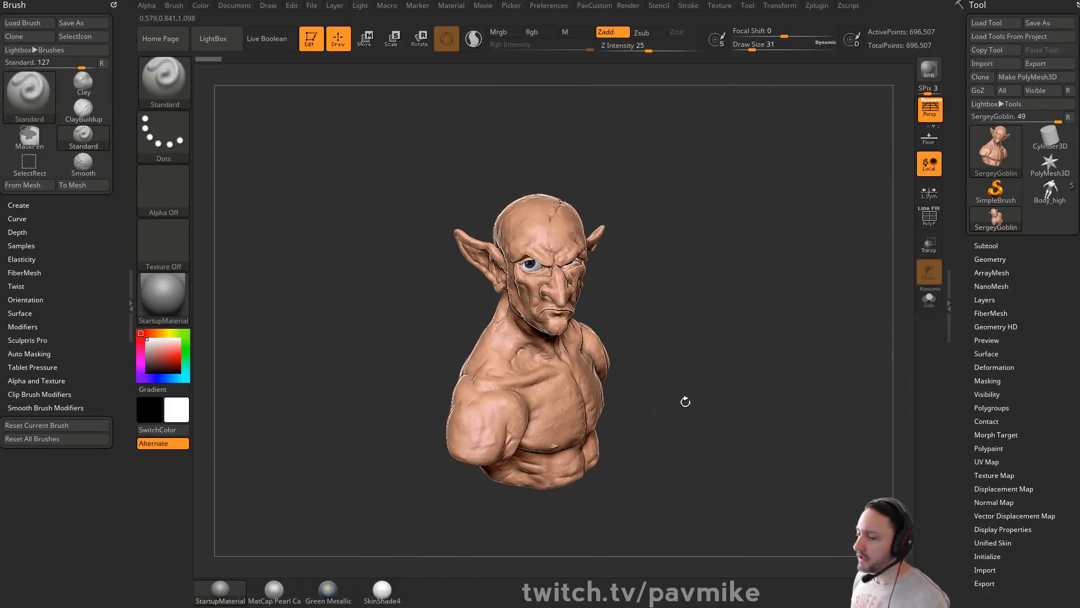
Step: Turn off the polypaint display on the SergeyGoblin subtool so the bust is plain grey
{"action": "key", "text": "shift"}
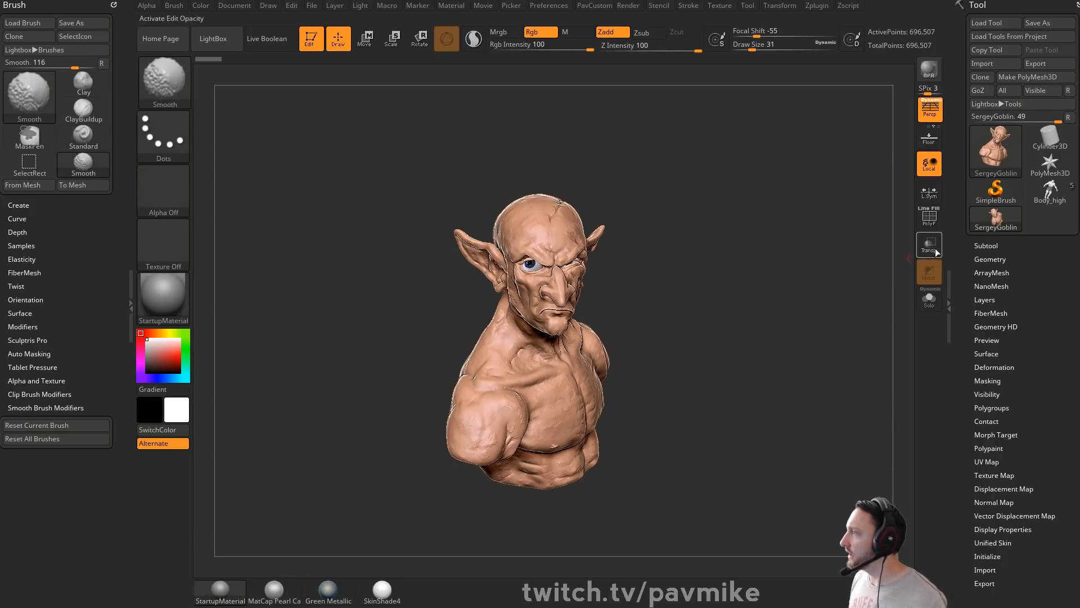
{"action": "left_click", "coordinate": [986, 246]}
{"action": "left_click", "coordinate": [1058, 268], "text": "shift"}
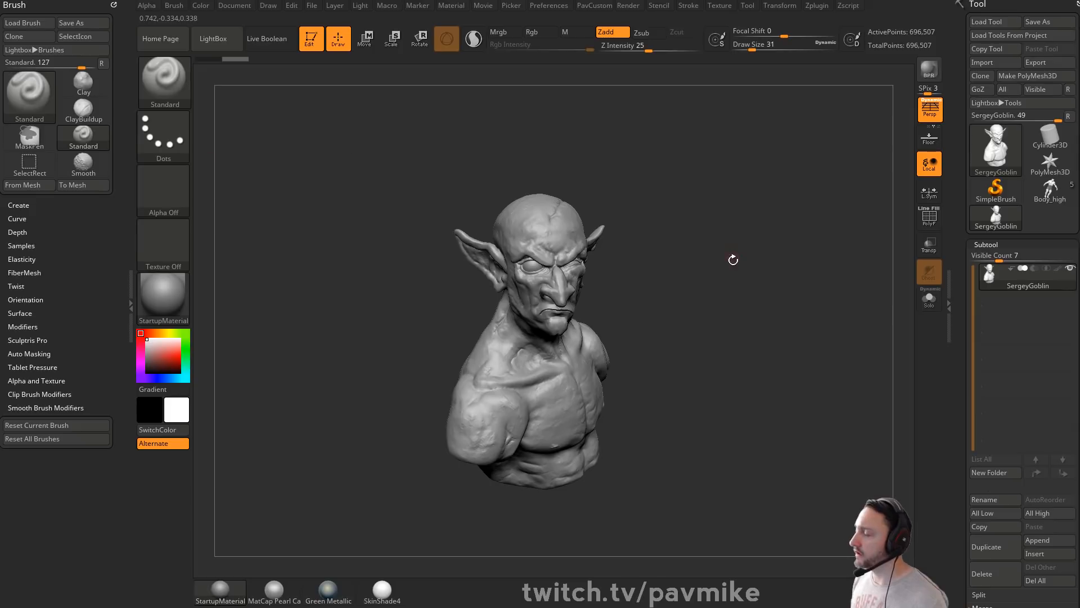
Step: Set the brush draw size to 62 and examine the unpainted goblin bust from the front and side
{"action": "left_click_drag", "start_coordinate": [731, 259], "coordinate": [714, 269]}
{"action": "key", "text": "s"}
{"action": "key", "text": "s"}
{"action": "key", "text": "2"}
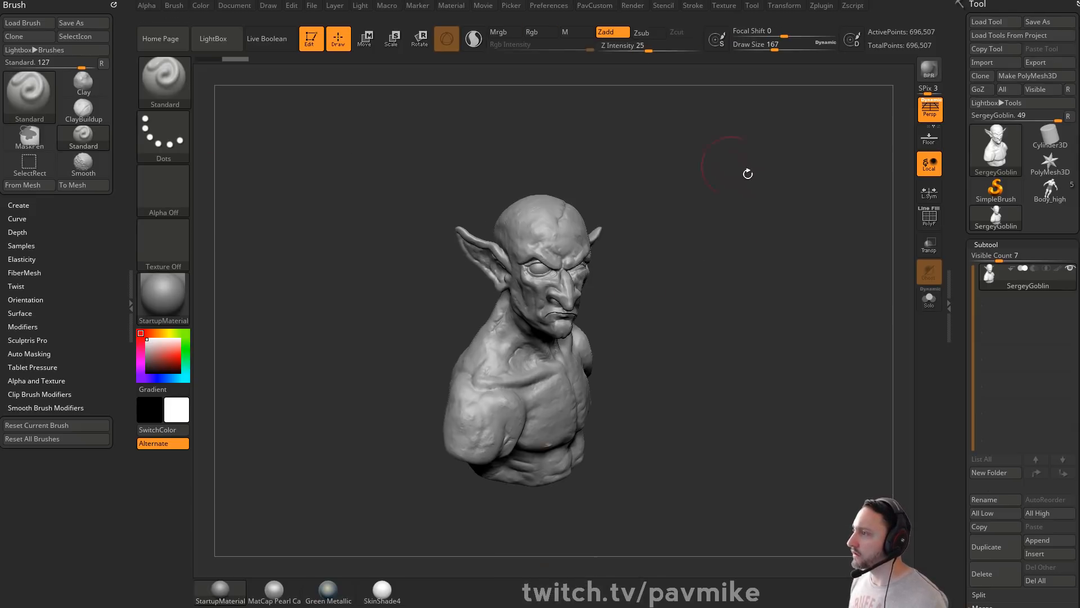
{"action": "key", "text": "s"}
{"action": "left_click_drag", "start_coordinate": [746, 223], "coordinate": [677, 231]}
{"action": "key", "text": "s"}
{"action": "mouse_move", "coordinate": [677, 231]}
{"action": "left_mouse_down"}
{"action": "mouse_move", "coordinate": [666, 212]}
{"action": "mouse_move", "coordinate": [706, 219]}
{"action": "mouse_move", "coordinate": [599, 407]}
{"action": "left_mouse_up"}
{"action": "left_click_drag", "start_coordinate": [547, 321], "coordinate": [663, 272]}
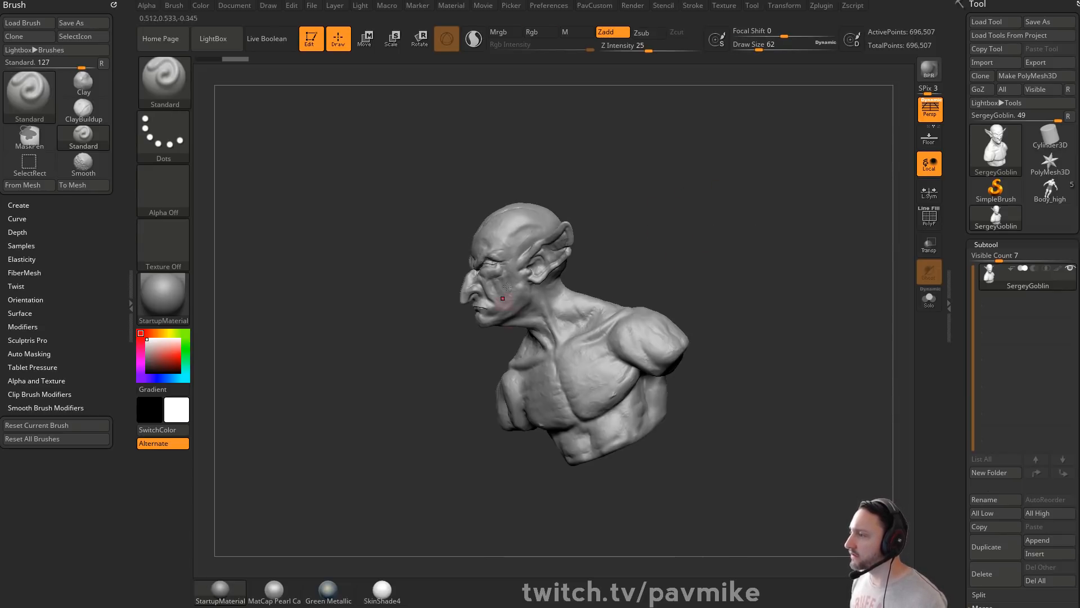
{"action": "left_click_drag", "start_coordinate": [615, 205], "coordinate": [676, 173]}
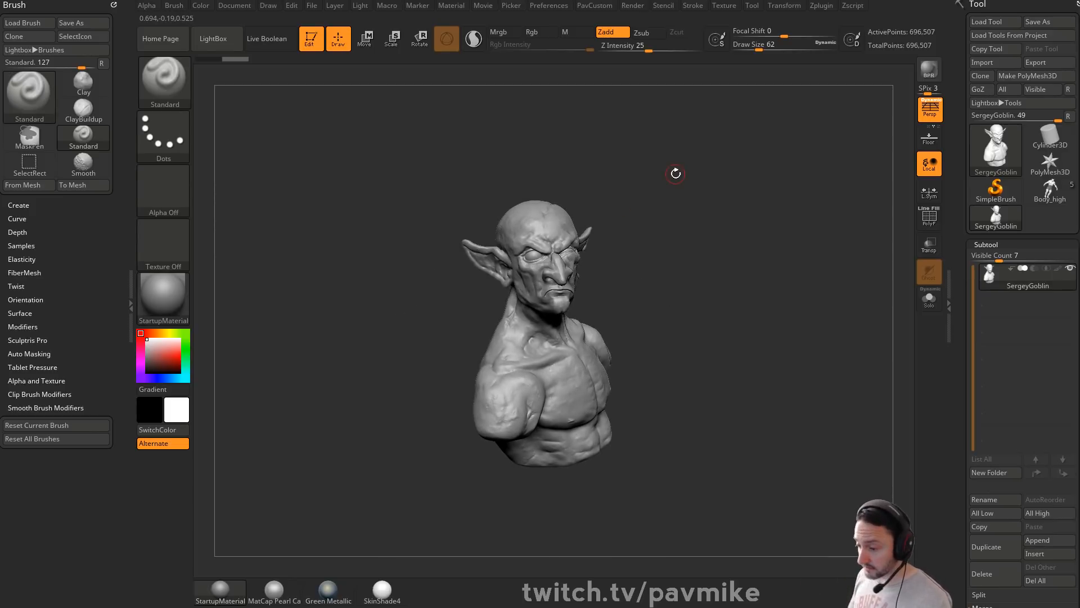
{"action": "left_click_drag", "start_coordinate": [678, 253], "coordinate": [639, 247]}
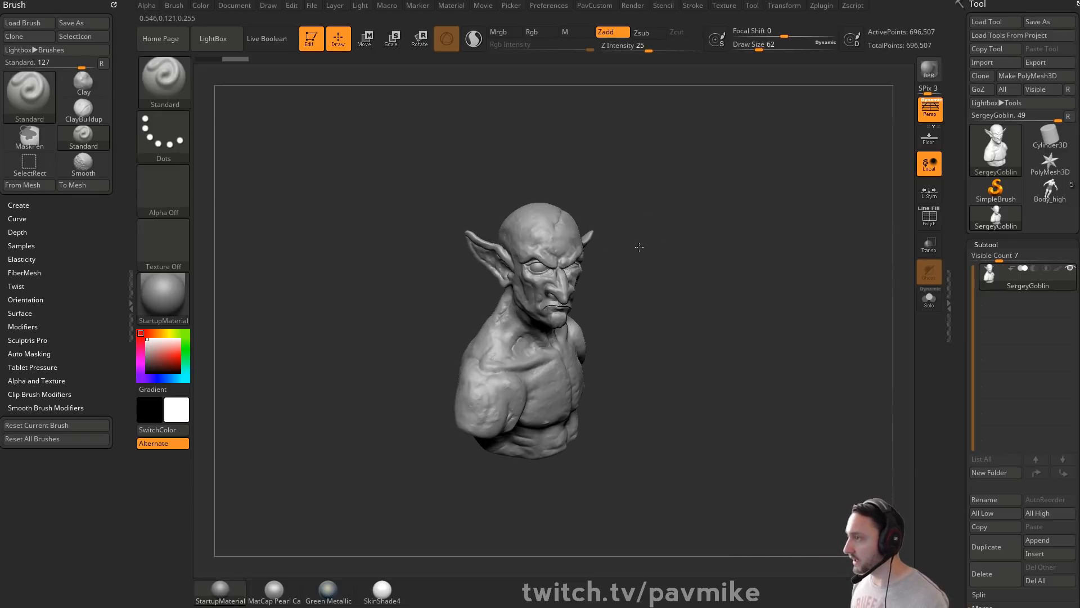
{"action": "left_click_drag", "start_coordinate": [603, 327], "coordinate": [726, 320]}
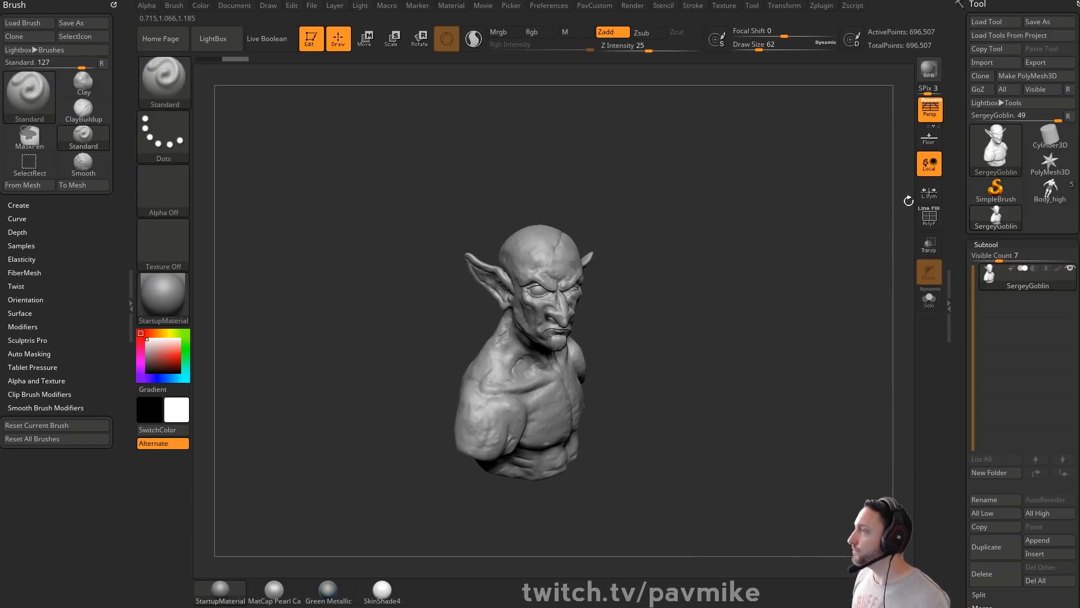
Step: Show the floor grid, then reset the transform gizmo's orientation and centre it on the bust
{"action": "left_click", "coordinate": [929, 137]}
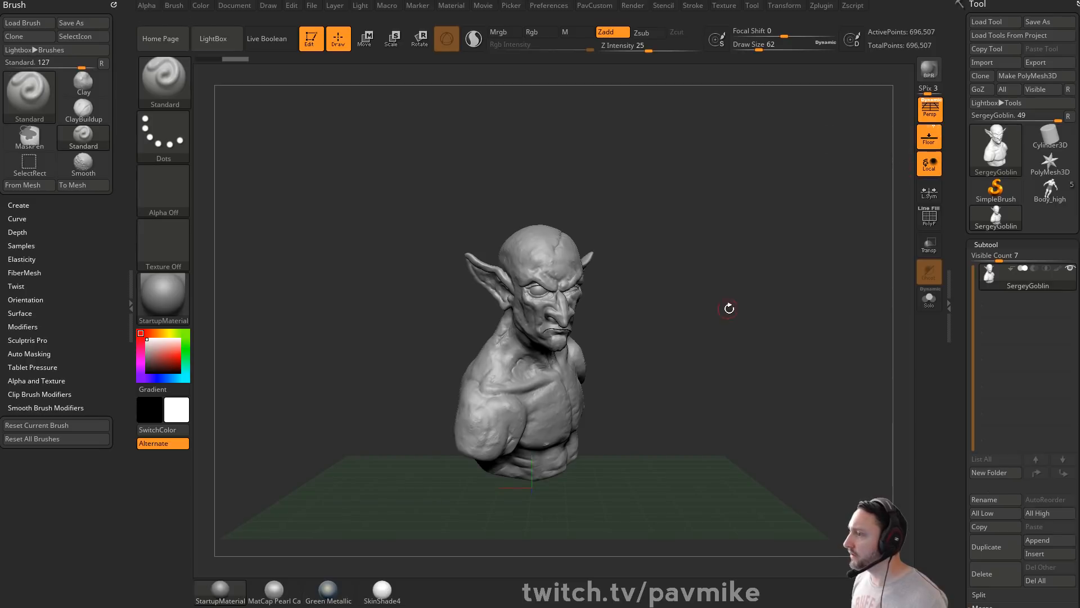
{"action": "mouse_move", "coordinate": [728, 309]}
{"action": "left_mouse_down"}
{"action": "mouse_move", "coordinate": [699, 286]}
{"action": "mouse_move", "coordinate": [571, 399]}
{"action": "mouse_move", "coordinate": [613, 306]}
{"action": "left_mouse_up"}
{"action": "key", "text": "w"}
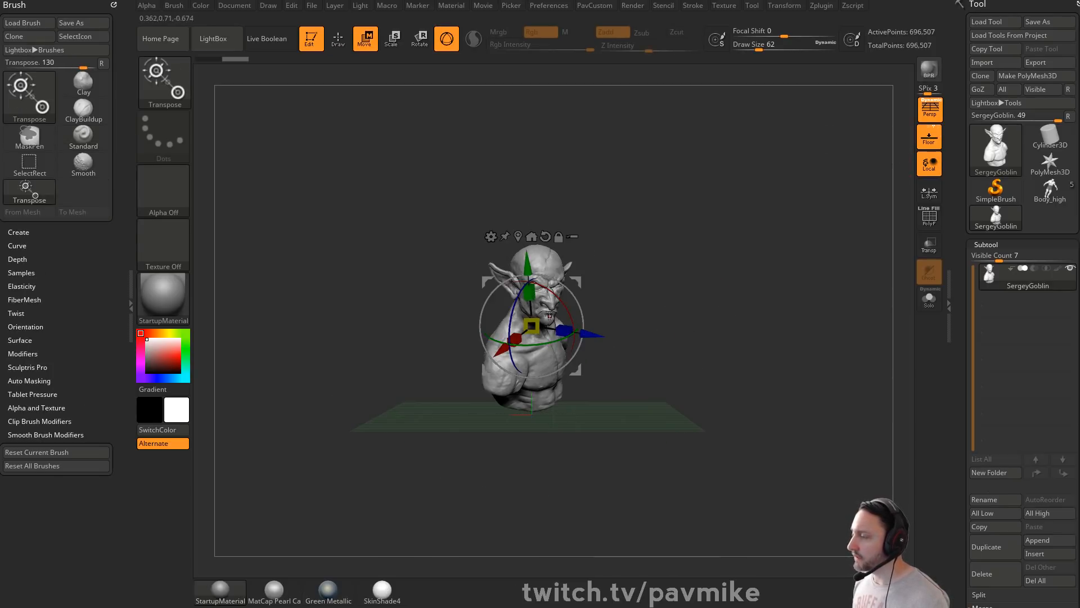
{"action": "left_click", "coordinate": [546, 236]}
{"action": "left_click", "coordinate": [518, 236]}
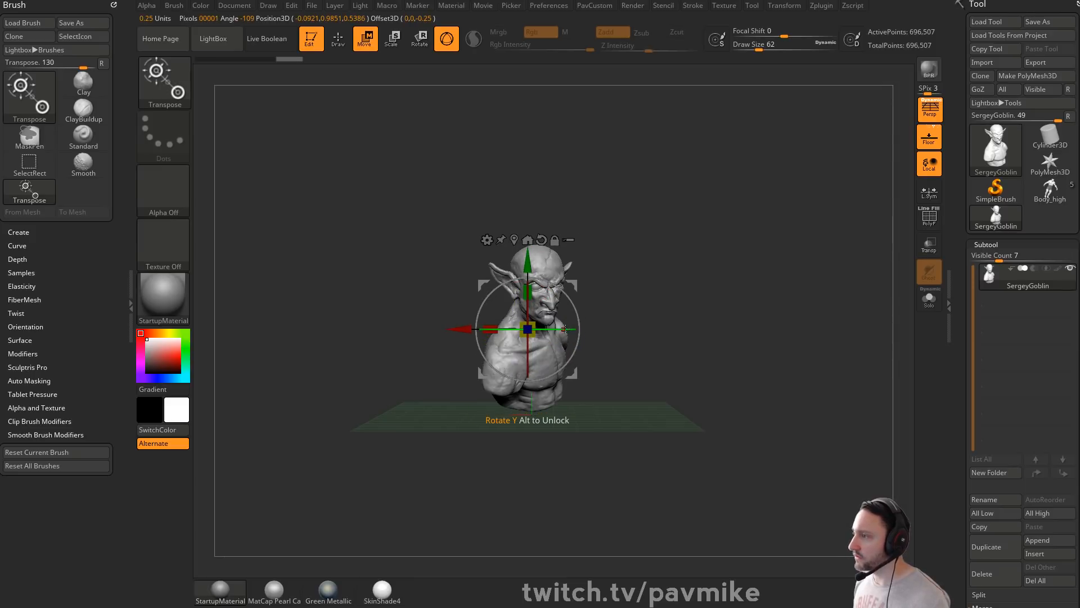
Step: Turn off perspective and rotate the bust about its vertical axis so the chest faces the front
{"action": "mouse_move", "coordinate": [565, 329]}
{"action": "left_mouse_down"}
{"action": "mouse_move", "coordinate": [653, 310]}
{"action": "mouse_move", "coordinate": [569, 329]}
{"action": "left_mouse_up"}
{"action": "key", "text": "p"}
{"action": "mouse_move", "coordinate": [471, 329]}
{"action": "left_mouse_down"}
{"action": "mouse_move", "coordinate": [484, 331]}
{"action": "mouse_move", "coordinate": [471, 330]}
{"action": "left_mouse_up"}
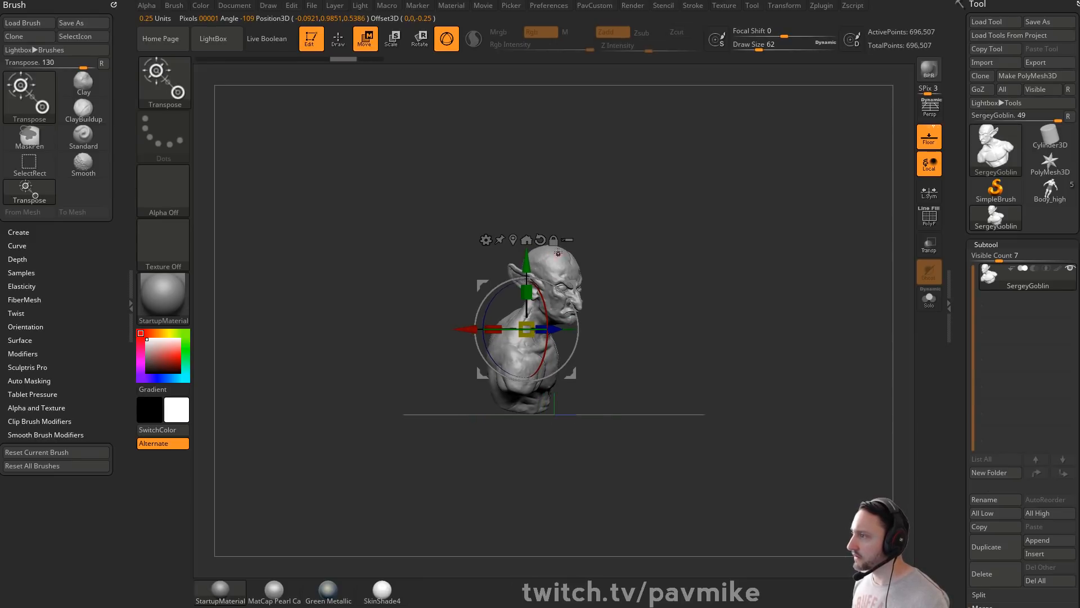
Step: Move the bust about 0.62 along the Z axis to centre it on the floor grid, and return to Draw mode
{"action": "left_click_drag", "start_coordinate": [599, 328], "coordinate": [629, 330]}
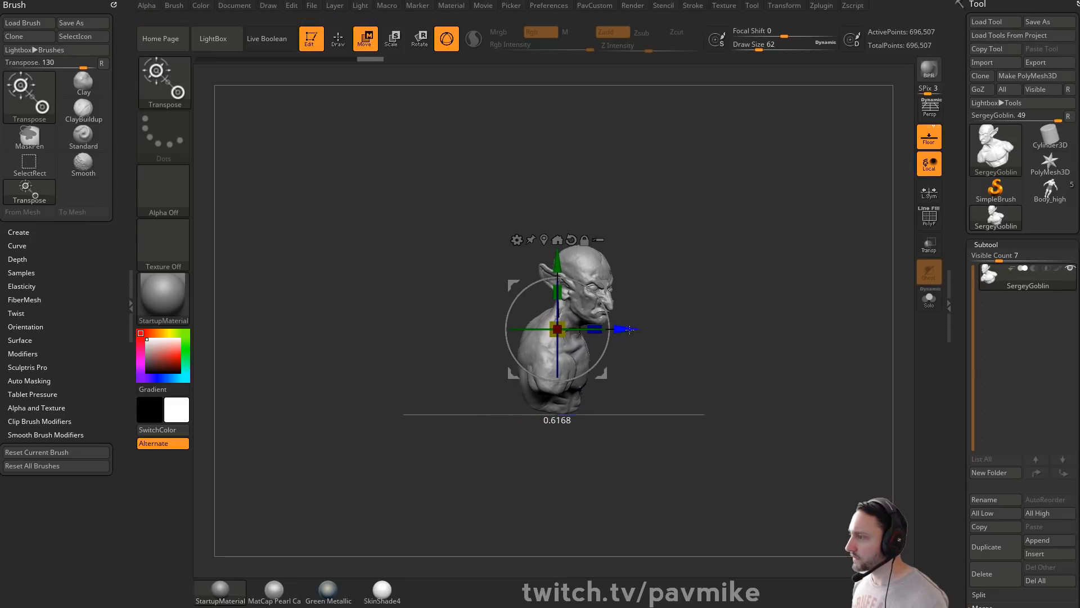
{"action": "mouse_move", "coordinate": [771, 307]}
{"action": "left_mouse_down"}
{"action": "mouse_move", "coordinate": [704, 304]}
{"action": "mouse_move", "coordinate": [752, 304]}
{"action": "left_mouse_up"}
{"action": "mouse_move", "coordinate": [598, 298]}
{"action": "left_mouse_down"}
{"action": "mouse_move", "coordinate": [601, 318]}
{"action": "mouse_move", "coordinate": [615, 281]}
{"action": "left_mouse_up"}
{"action": "key", "text": "q"}
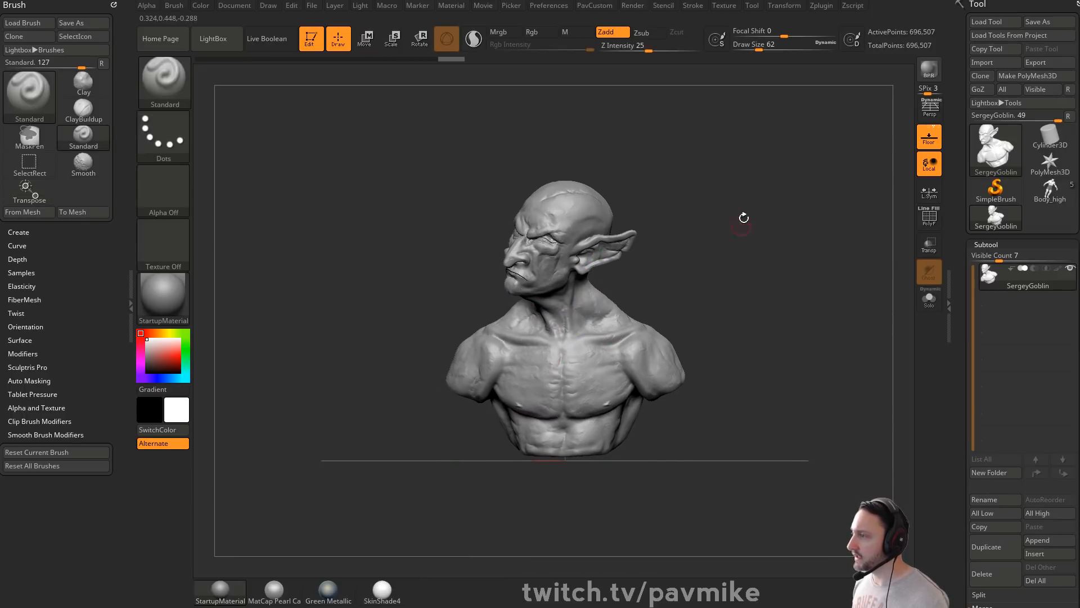
Step: Try Mirror And Weld on the goblin bust and undo it
{"action": "key", "text": "5"}
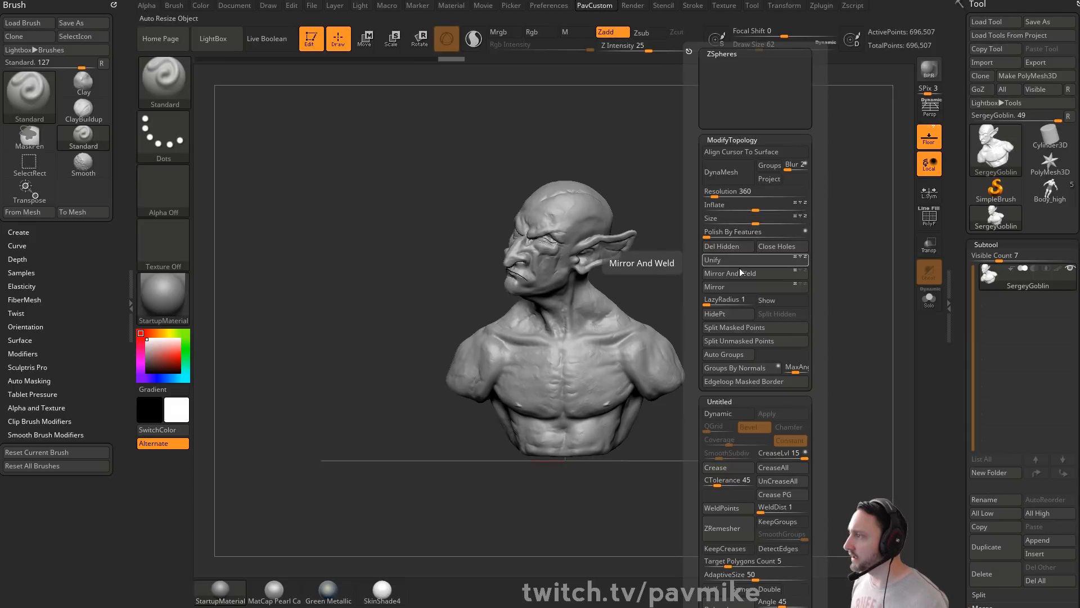
{"action": "mouse_move", "coordinate": [748, 294]}
{"action": "left_mouse_down"}
{"action": "mouse_move", "coordinate": [724, 299]}
{"action": "mouse_move", "coordinate": [758, 291]}
{"action": "left_mouse_up"}
{"action": "key", "text": "ctrl+z"}
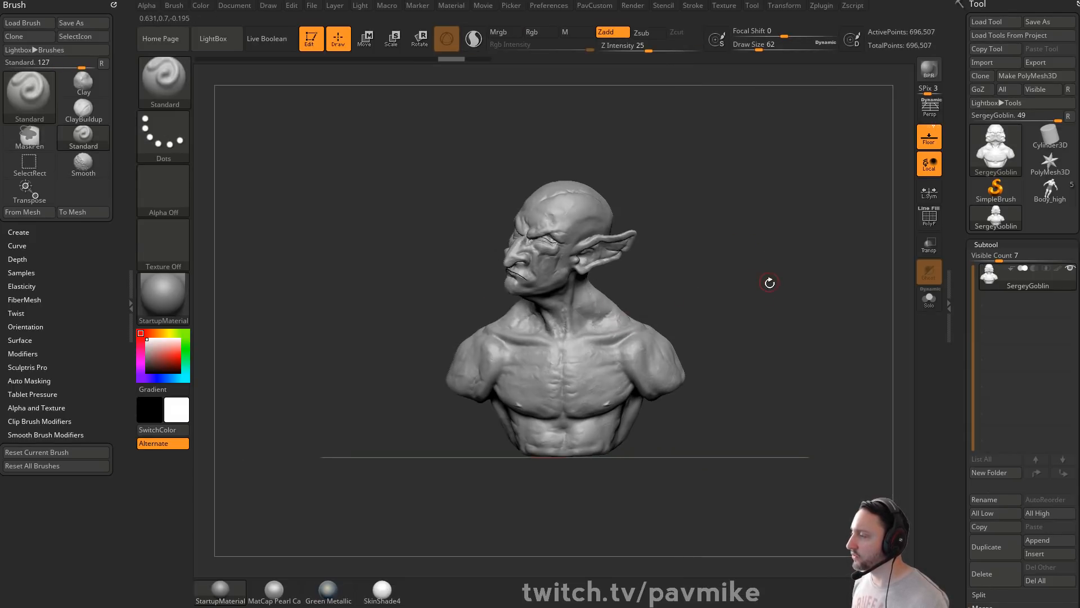
Step: Fine-tune the bust's rotation about its vertical axis from the top view and return to Draw mode
{"action": "key", "text": "5"}
{"action": "left_click_drag", "start_coordinate": [627, 203], "coordinate": [700, 272], "text": "shift"}
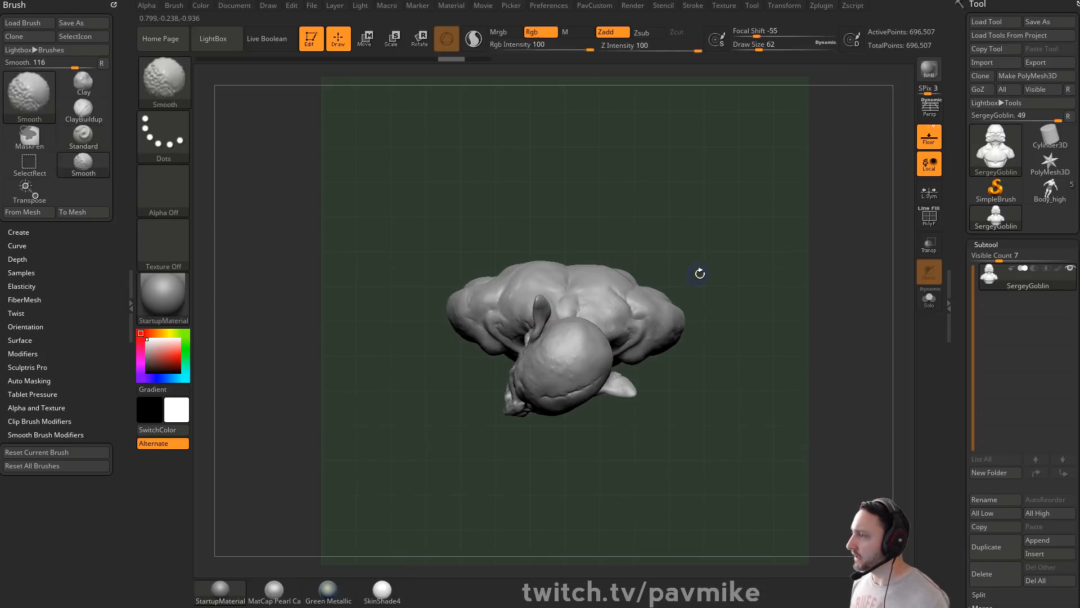
{"action": "key", "text": "w"}
{"action": "left_click_drag", "start_coordinate": [607, 286], "coordinate": [609, 286]}
{"action": "key", "text": "q"}
{"action": "left_click_drag", "start_coordinate": [764, 309], "coordinate": [755, 233], "text": "shift"}
Step: Increase the brush draw size to 101 and open the tool's Geometry settings
{"action": "key", "text": "s"}
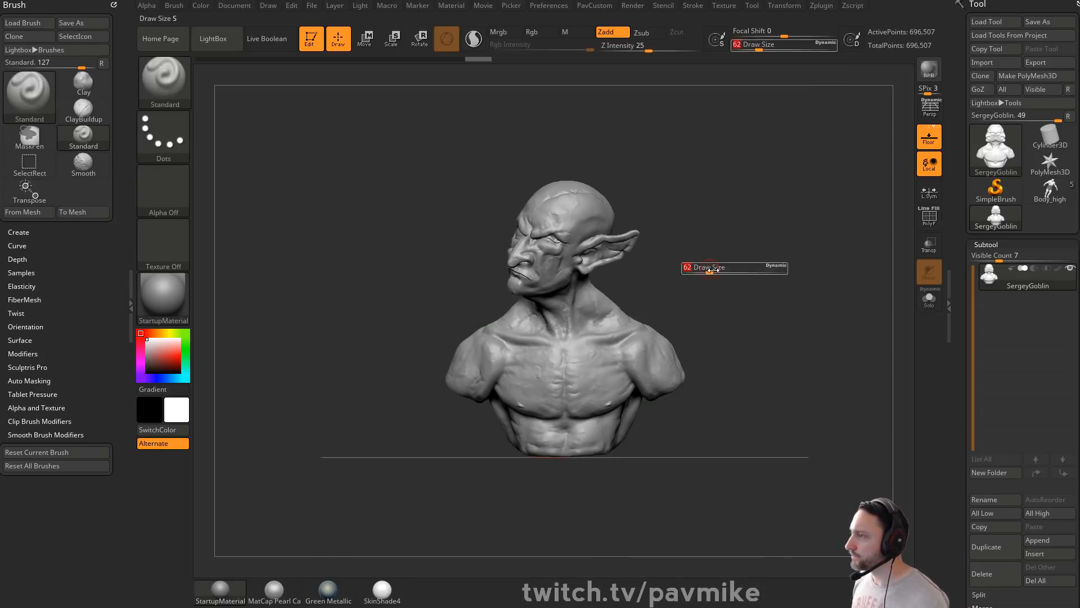
{"action": "left_click_drag", "start_coordinate": [710, 272], "coordinate": [716, 272]}
{"action": "left_click_drag", "start_coordinate": [722, 231], "coordinate": [714, 250], "text": "alt"}
{"action": "left_click_drag", "start_coordinate": [955, 328], "coordinate": [957, 228]}
{"action": "left_click", "coordinate": [991, 309]}
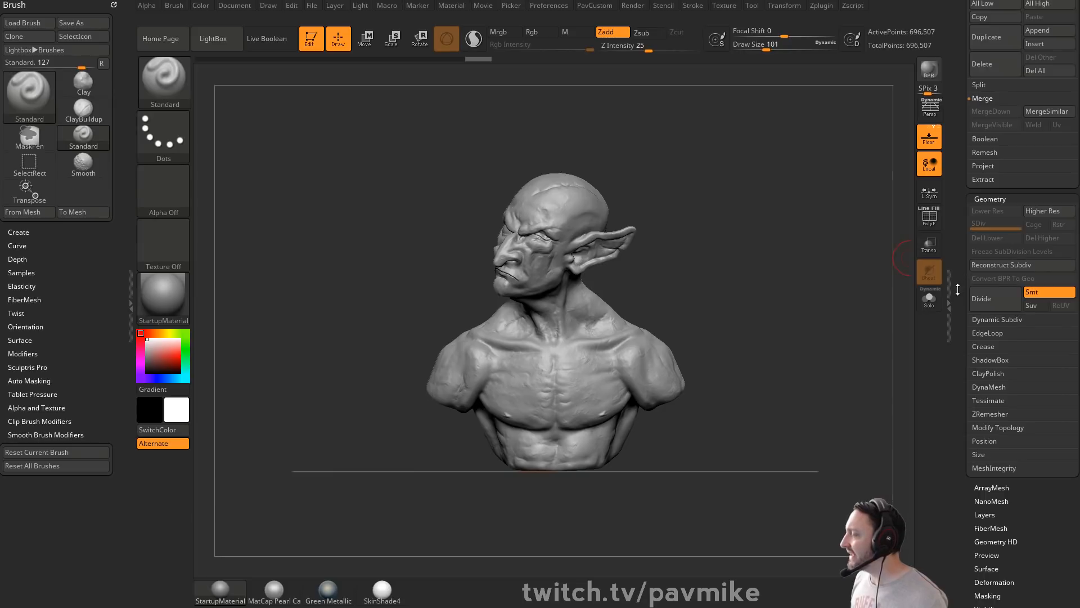
Step: Inspect the polygon wireframe up close around the face and neck, and turn the wireframe display off again
{"action": "mouse_move", "coordinate": [820, 291]}
{"action": "left_mouse_down"}
{"action": "mouse_move", "coordinate": [803, 285]}
{"action": "mouse_move", "coordinate": [849, 338]}
{"action": "mouse_move", "coordinate": [740, 334]}
{"action": "mouse_move", "coordinate": [909, 243]}
{"action": "left_mouse_up"}
{"action": "left_click", "coordinate": [929, 221]}
{"action": "left_click_drag", "start_coordinate": [782, 254], "coordinate": [847, 279]}
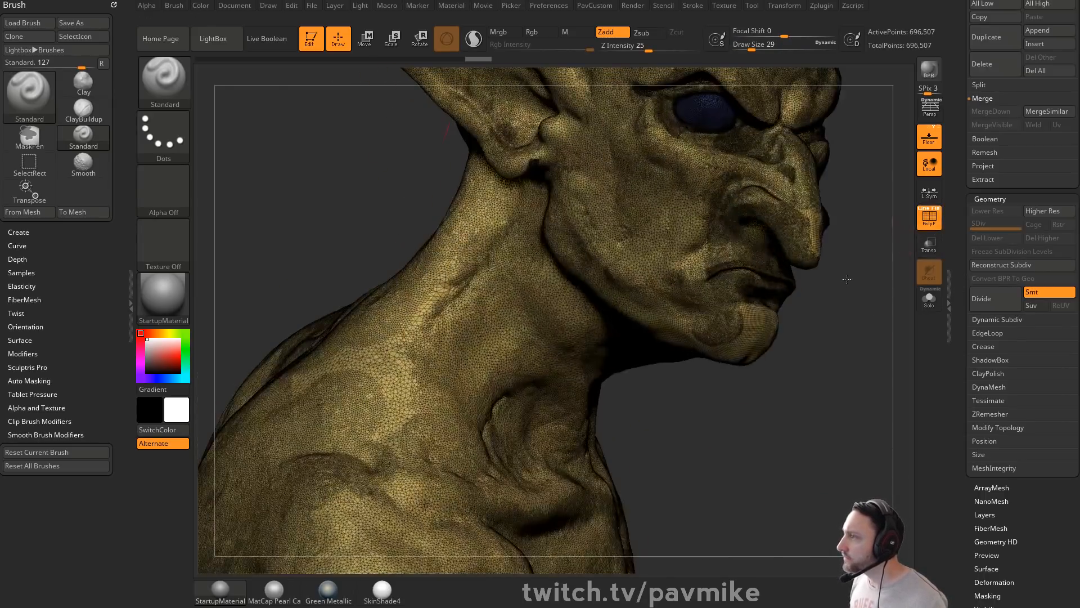
{"action": "left_click", "coordinate": [930, 220]}
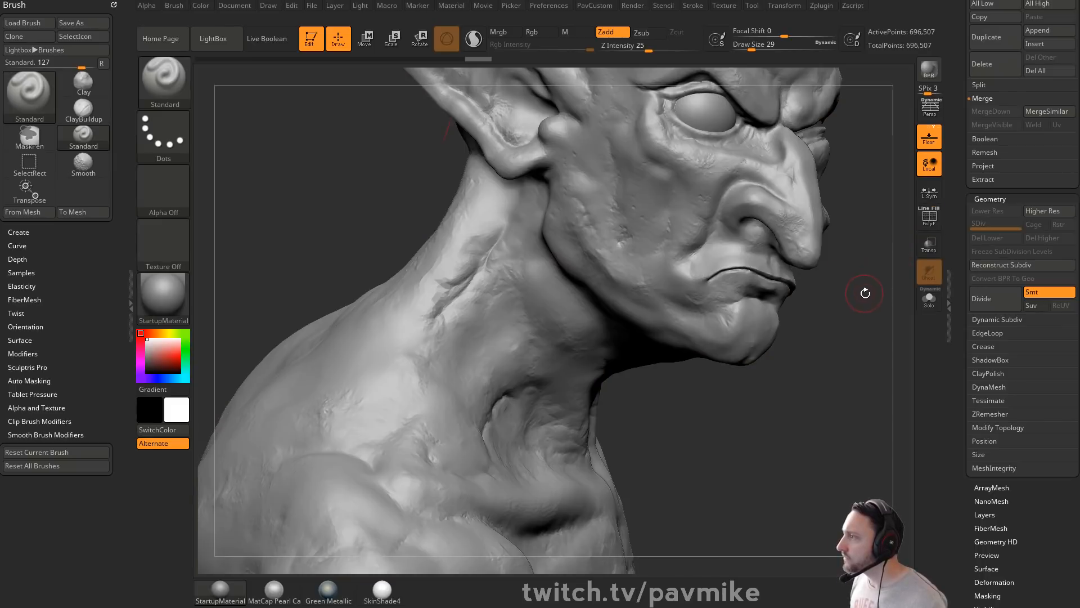
Step: DynaMesh the whole bust at resolution 360 with Blur set to 0
{"action": "key", "text": "f"}
{"action": "left_click_drag", "start_coordinate": [871, 300], "coordinate": [321, 340]}
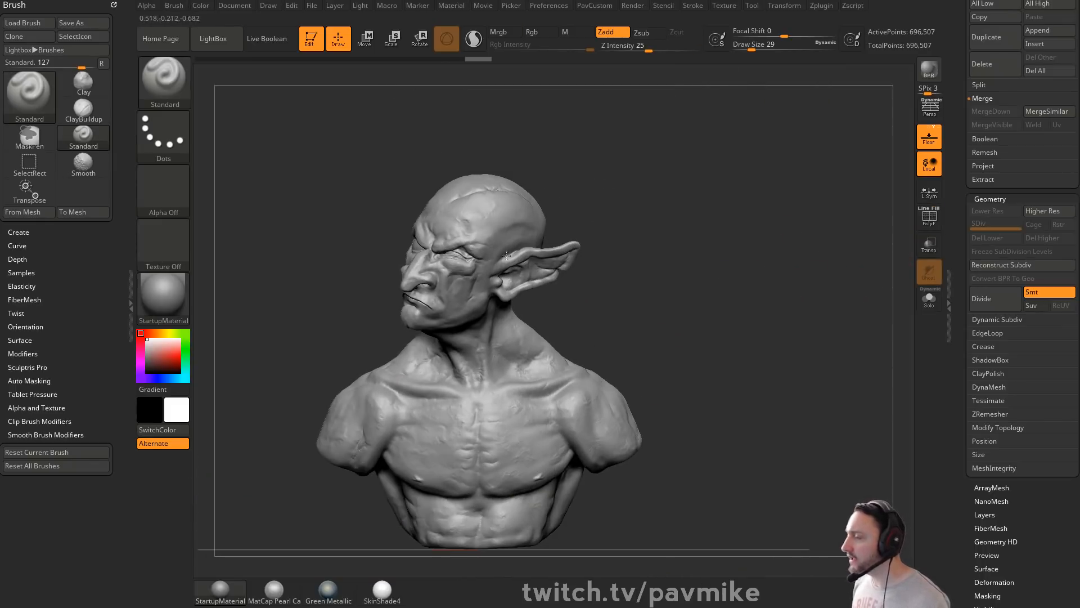
{"action": "key", "text": "2"}
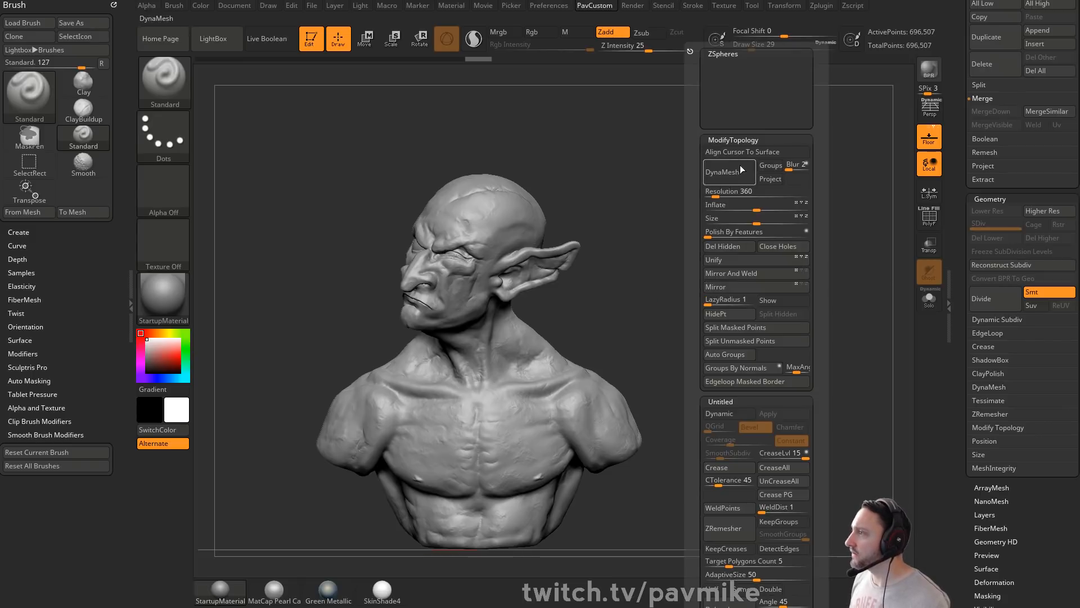
{"action": "left_click", "coordinate": [794, 166]}
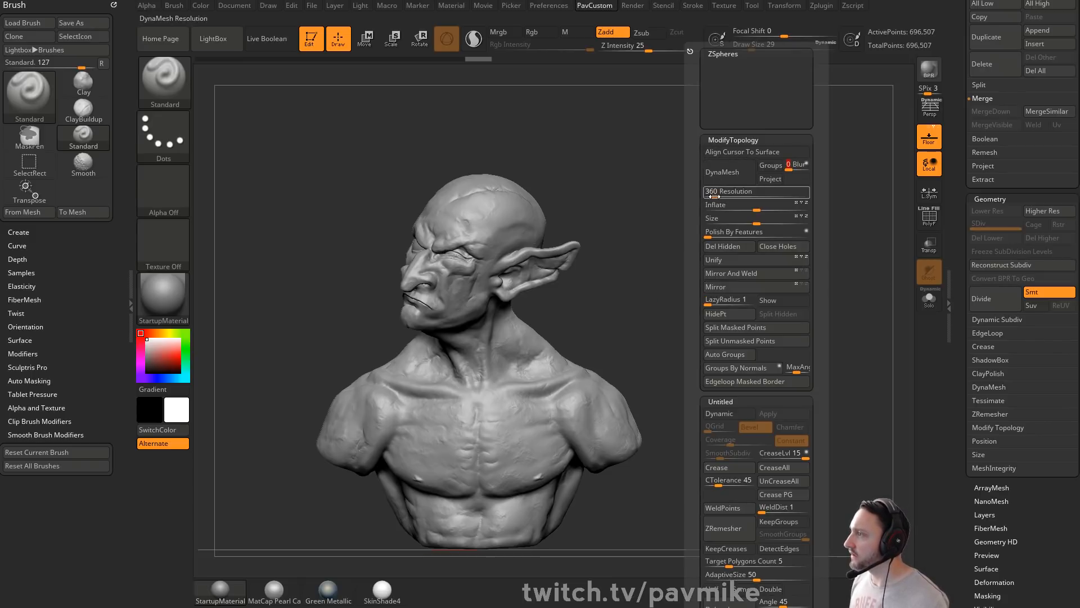
{"action": "left_click", "coordinate": [722, 179]}
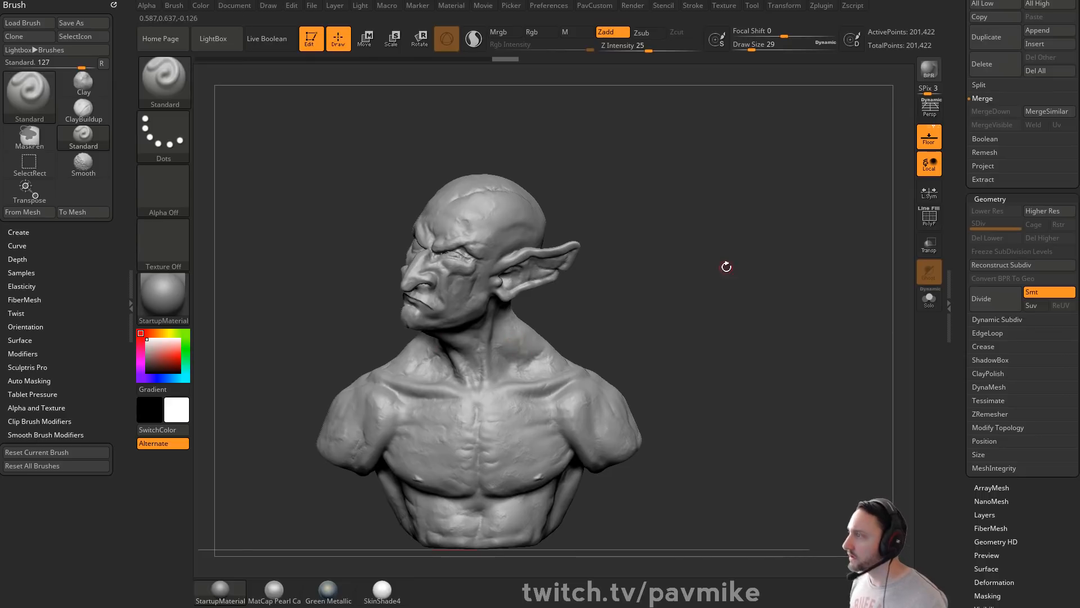
Step: Try to DynaMesh the bust at the low resolution of 56
{"action": "key", "text": "2"}
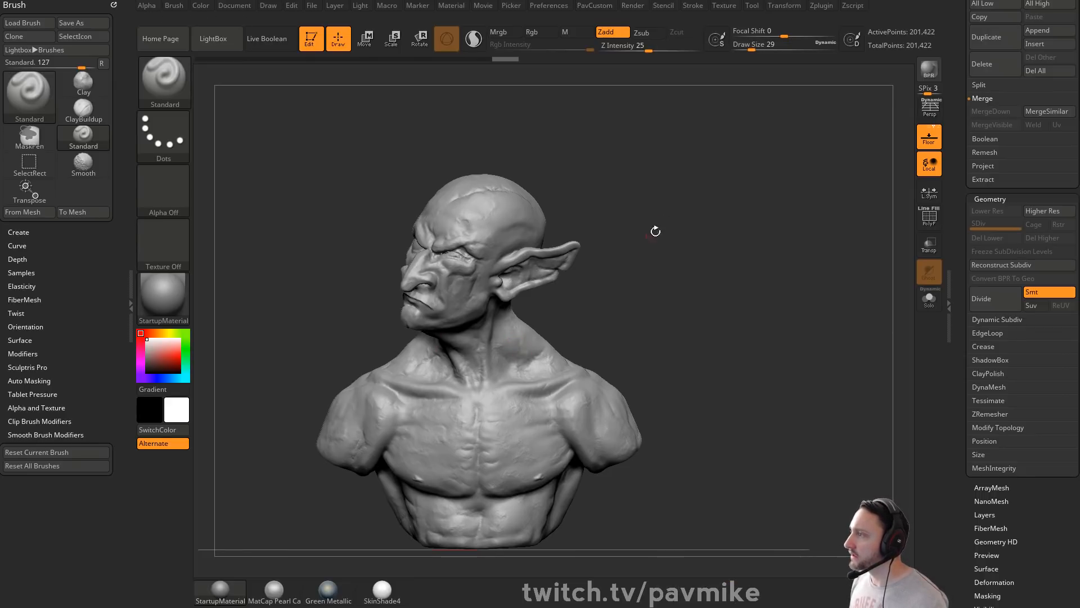
{"action": "key", "text": "2"}
{"action": "left_click", "coordinate": [641, 194]}
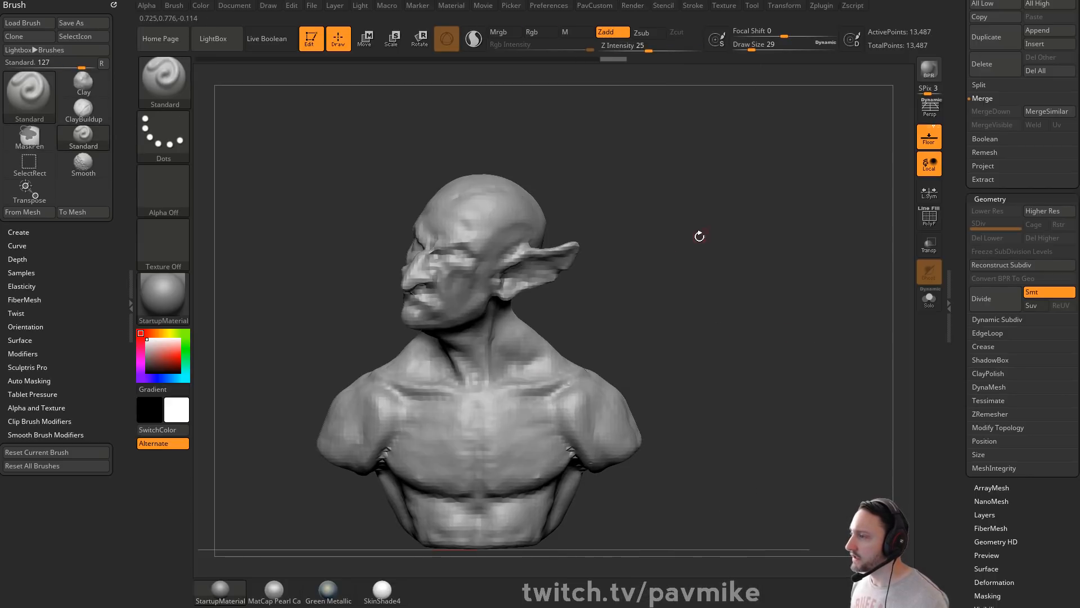
{"action": "left_click_drag", "start_coordinate": [699, 236], "coordinate": [690, 264]}
{"action": "key", "text": "ctrl+z"}
Step: DynaMesh the whole bust at resolution 128 and check the face and shoulders from the side and front
{"action": "type", "text": "2"}
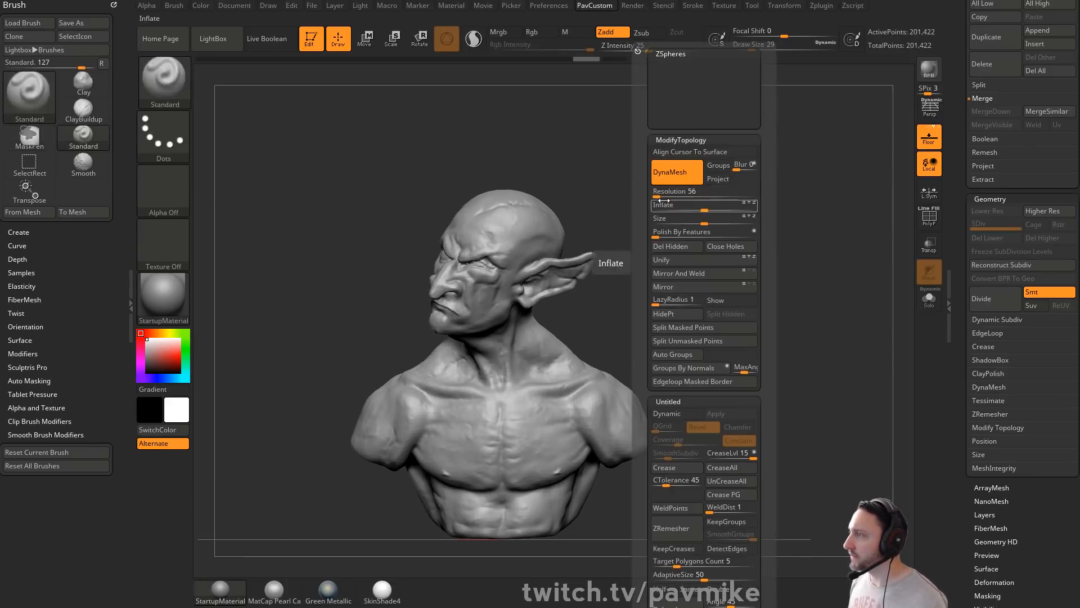
{"action": "type", "text": "300"}
{"action": "key", "text": "Return"}
{"action": "left_click_drag", "start_coordinate": [705, 240], "coordinate": [763, 301], "text": "ctrl"}
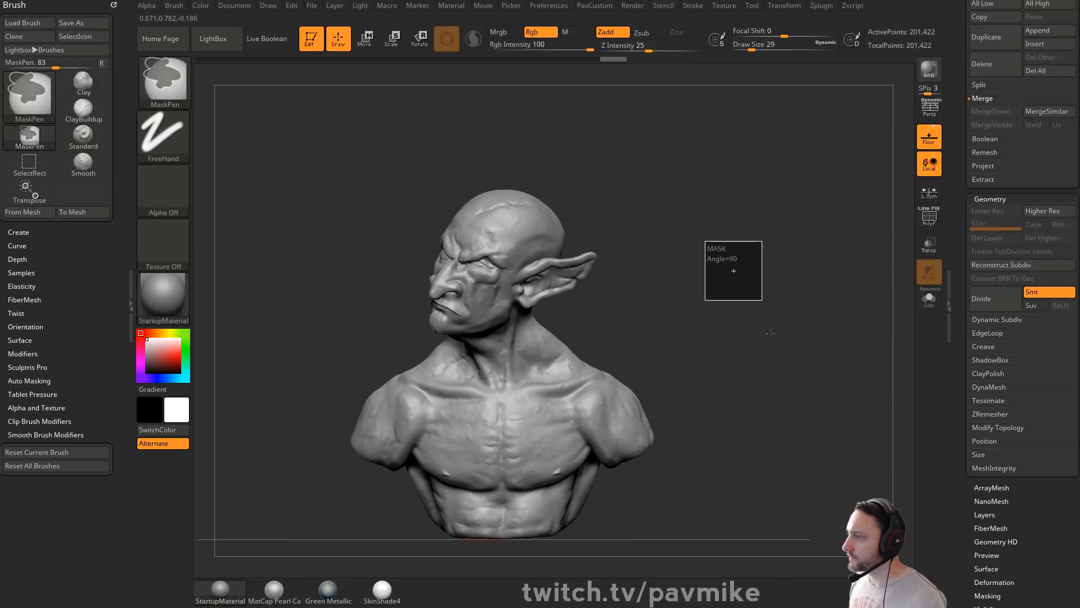
{"action": "left_click_drag", "start_coordinate": [712, 333], "coordinate": [759, 252]}
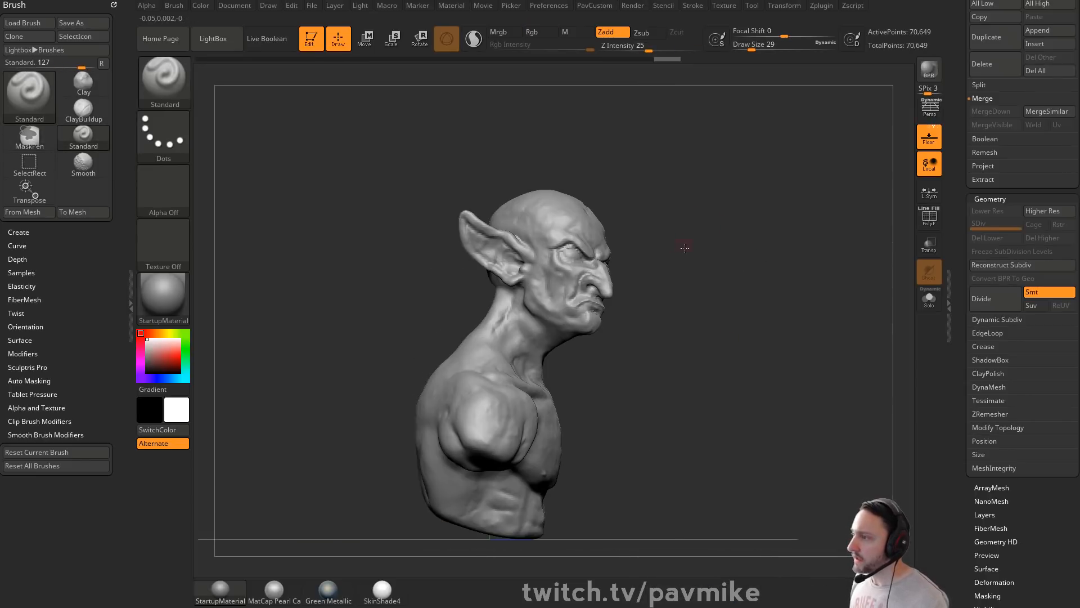
{"action": "key", "text": "w"}
{"action": "key", "text": "q"}
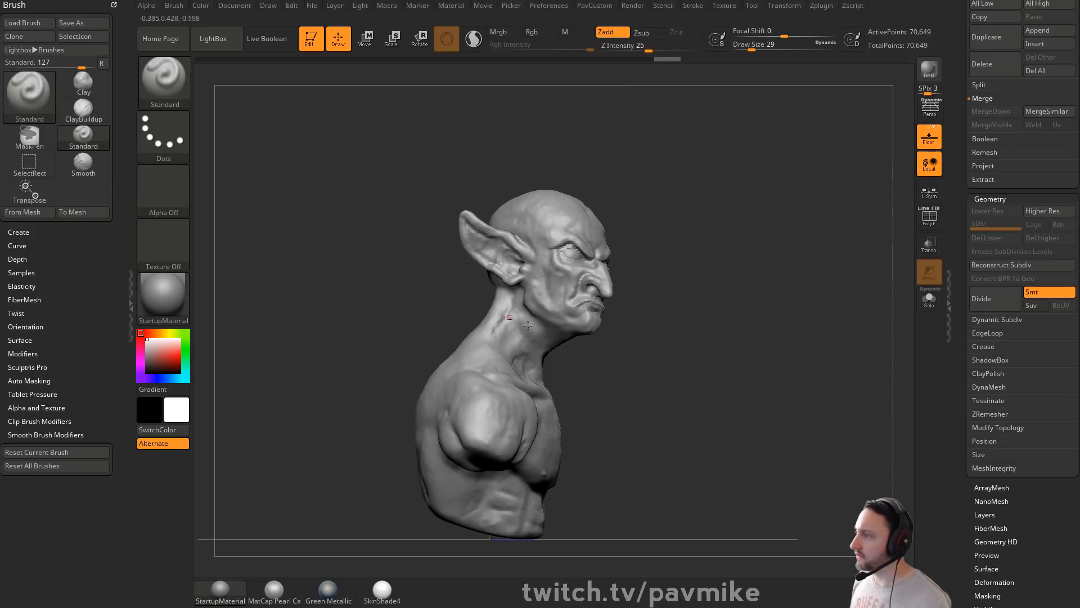
{"action": "left_click_drag", "start_coordinate": [725, 271], "coordinate": [668, 284]}
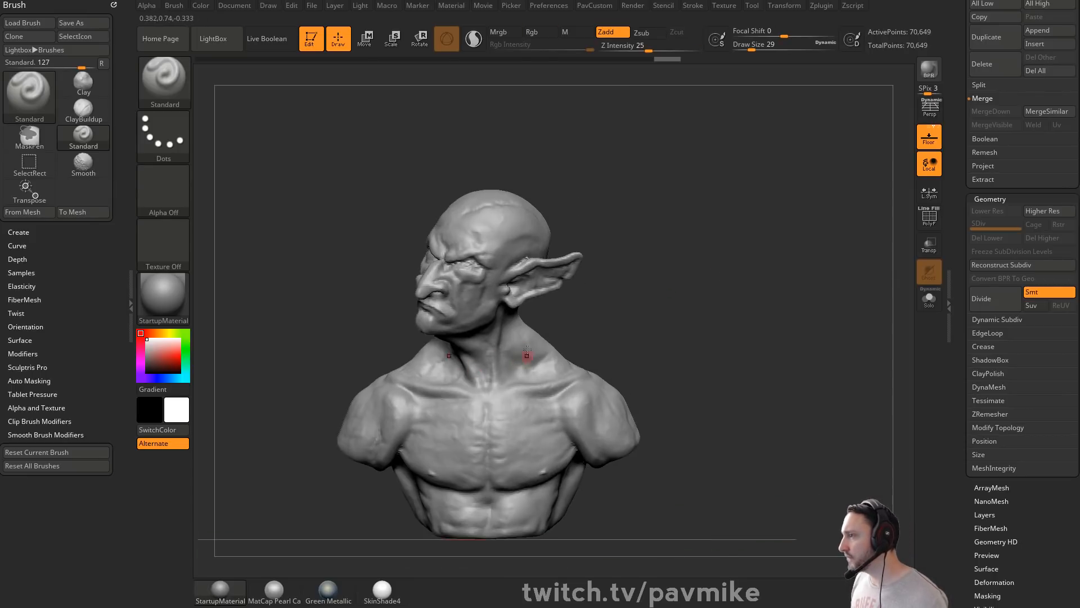
Step: Open the ZRemesher settings in the tool's geometry options and set the brush draw size to 62
{"action": "left_click_drag", "start_coordinate": [953, 378], "coordinate": [951, 307]}
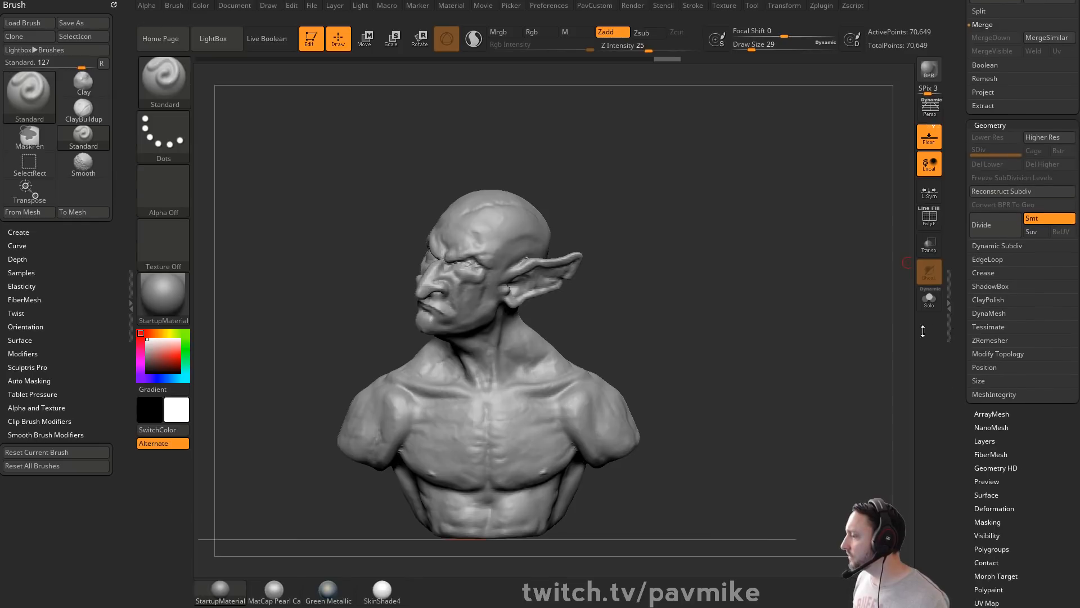
{"action": "left_click", "coordinate": [990, 339]}
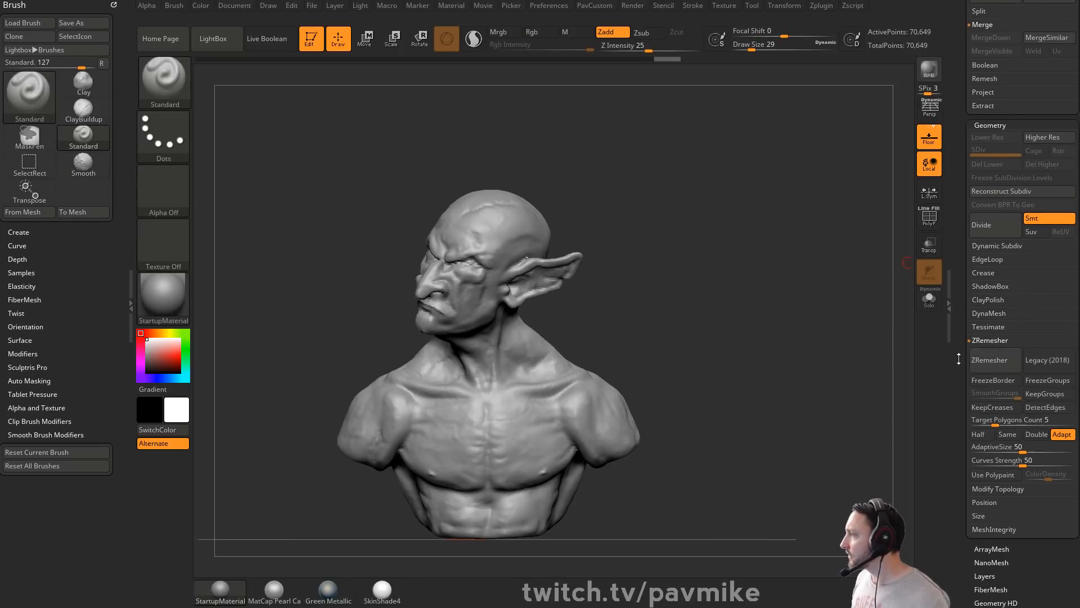
{"action": "left_click_drag", "start_coordinate": [967, 370], "coordinate": [967, 355]}
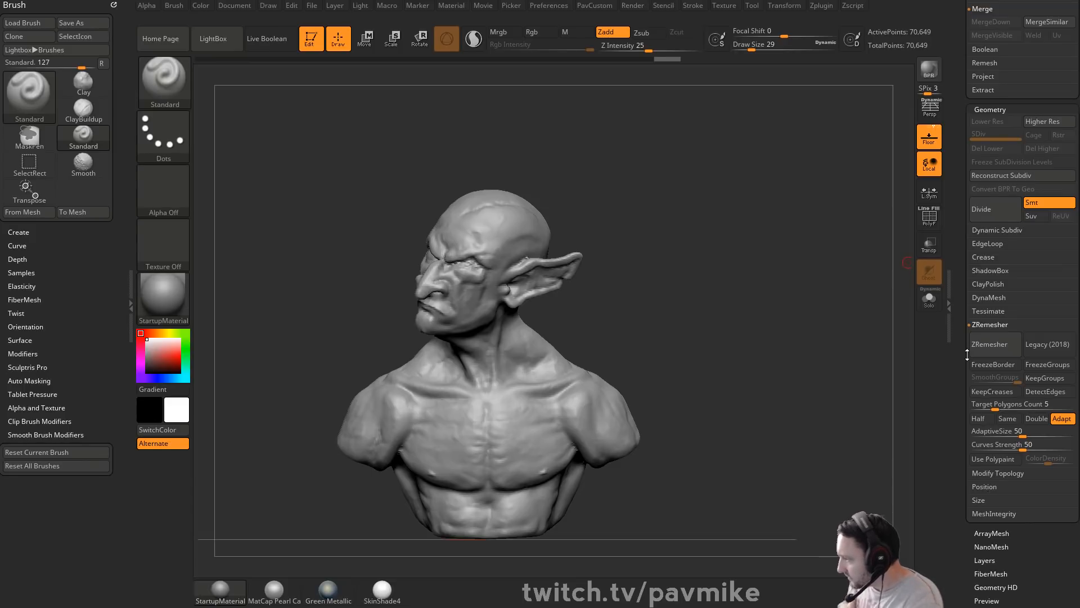
{"action": "key", "text": "s"}
{"action": "left_click_drag", "start_coordinate": [683, 248], "coordinate": [714, 276]}
{"action": "key", "text": "s"}
{"action": "left_click", "coordinate": [676, 289]}
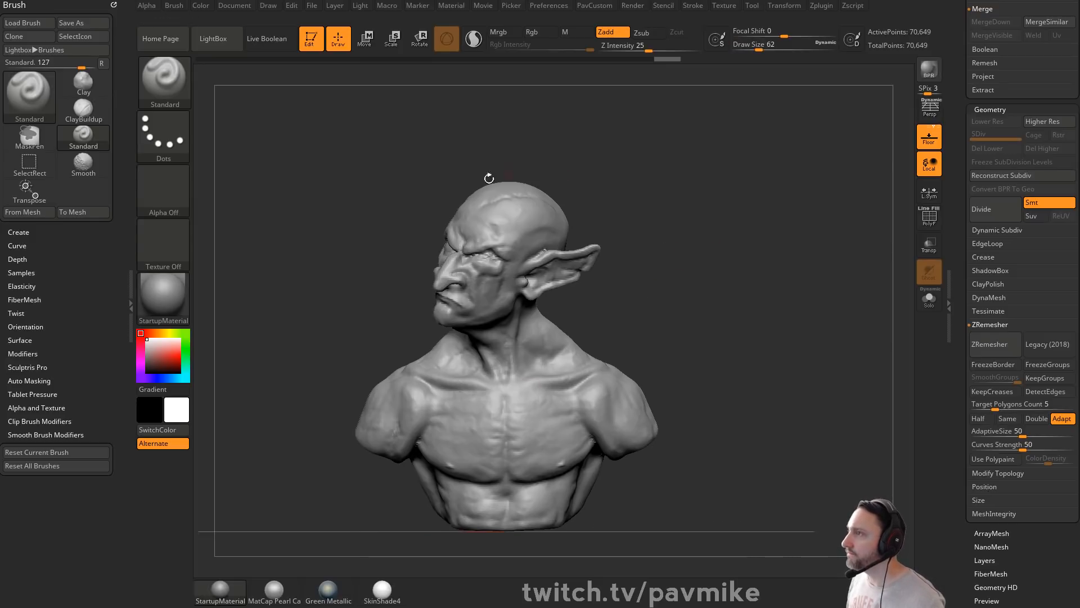
{"action": "left_click_drag", "start_coordinate": [661, 297], "coordinate": [745, 290]}
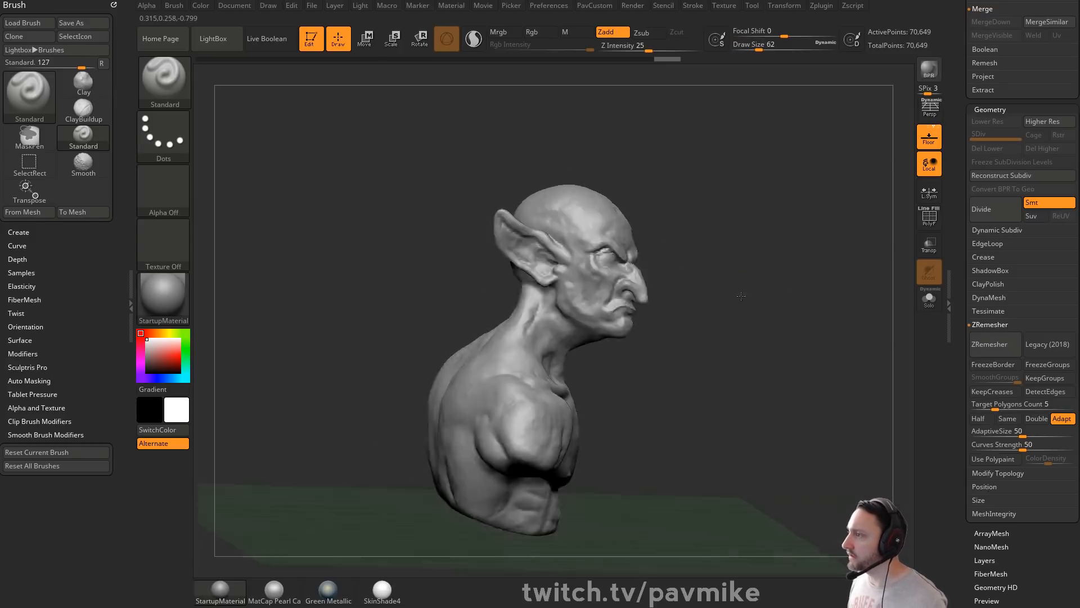
{"action": "key", "text": "ctrl+z"}
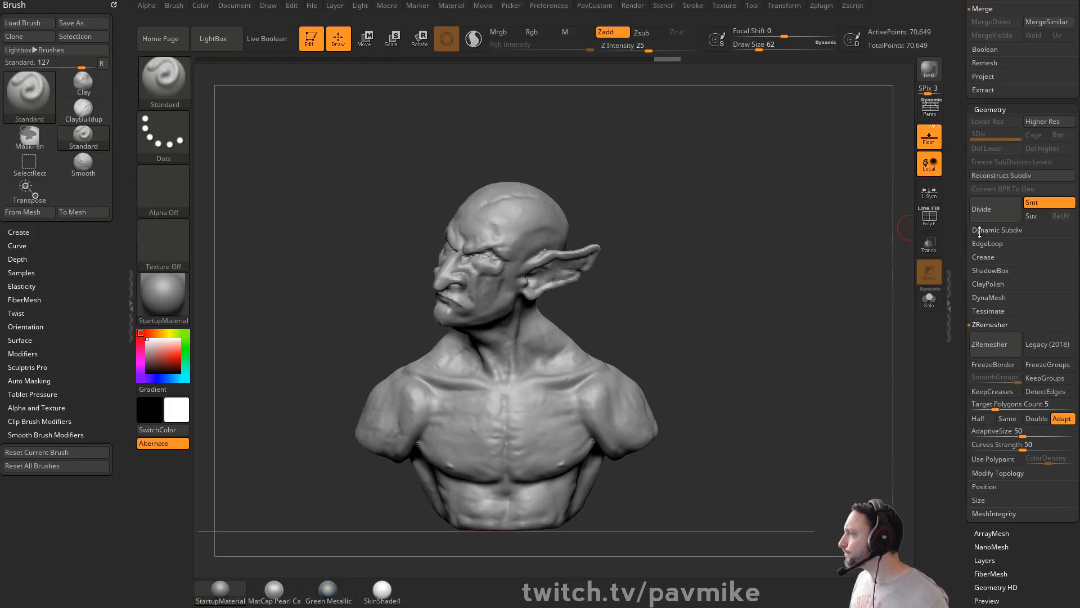
Step: Deactivate X symmetry for the bust
{"action": "scroll", "coordinate": [979, 230], "scroll_direction": "up", "scroll_amount": 3}
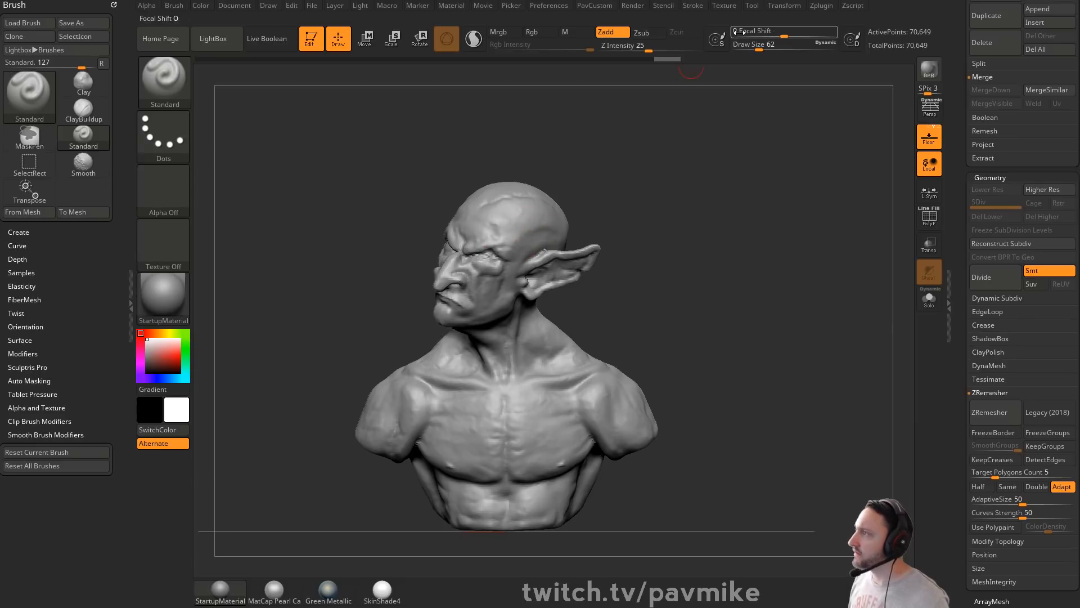
{"action": "left_click", "coordinate": [785, 7]}
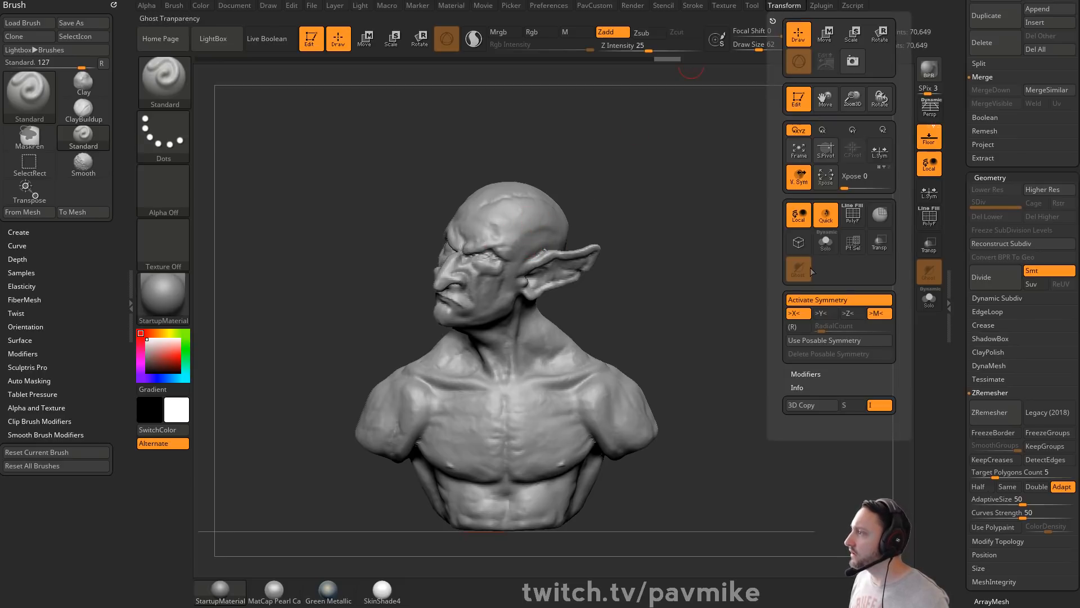
{"action": "left_click", "coordinate": [815, 300]}
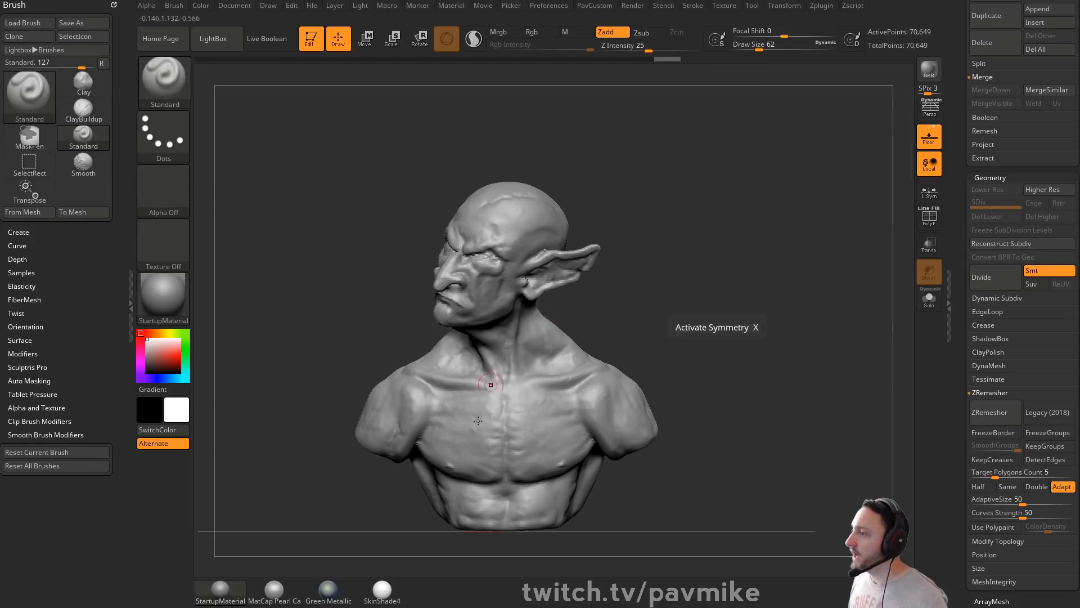
{"action": "key", "text": "s"}
Step: Duplicate the goblin bust subtool, and isolate the copy in Solo mode with the brush draw size at 65
{"action": "scroll", "coordinate": [992, 467], "scroll_direction": "up", "scroll_amount": 8}
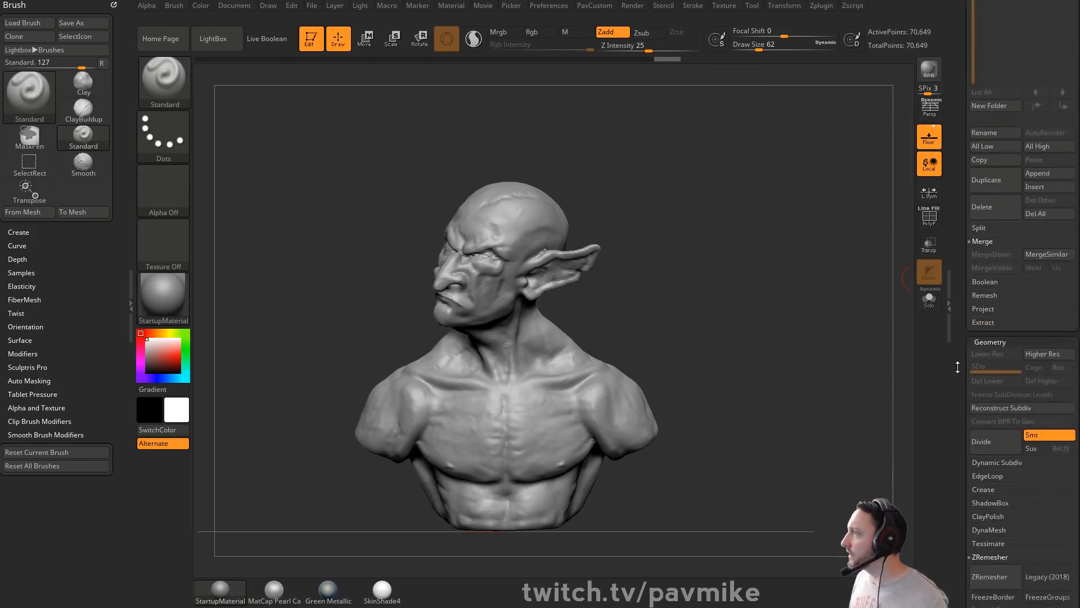
{"action": "left_click", "coordinate": [991, 478]}
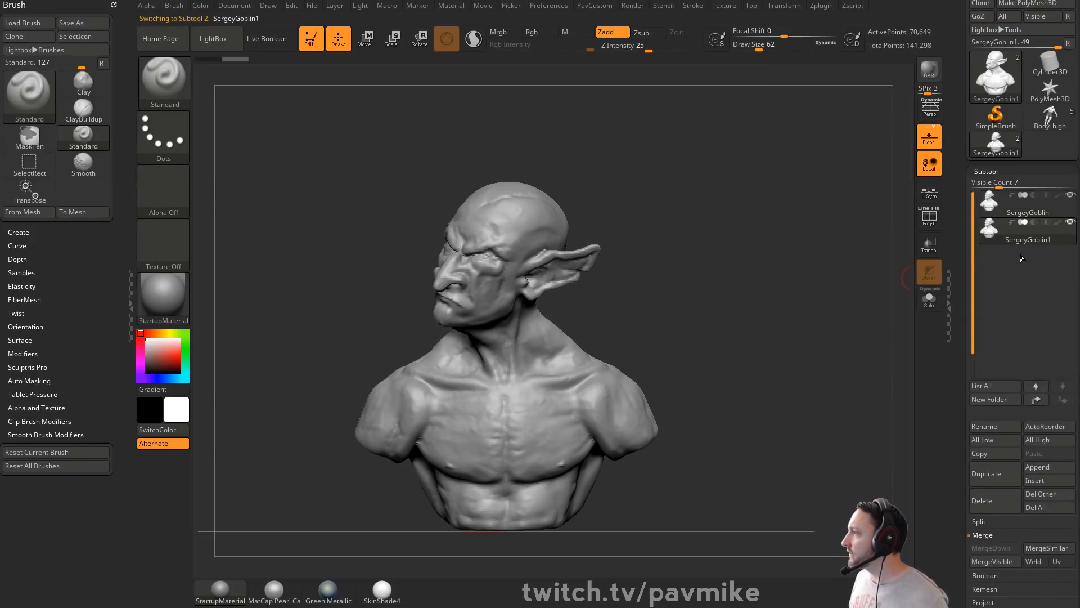
{"action": "scroll", "coordinate": [960, 290], "scroll_direction": "down", "scroll_amount": 10}
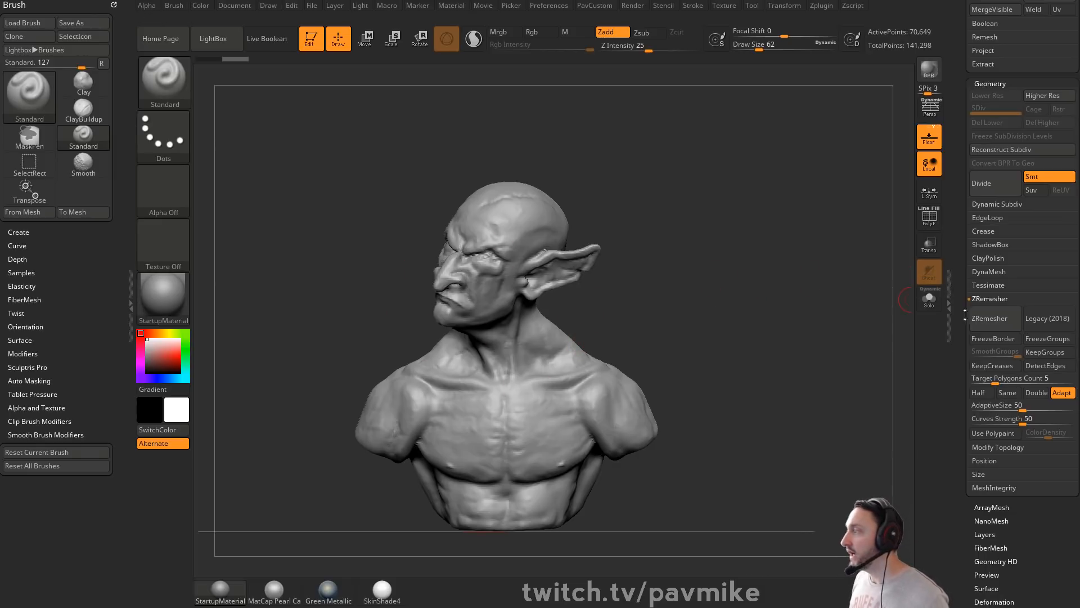
{"action": "key", "text": "s"}
{"action": "left_click", "coordinate": [712, 300]}
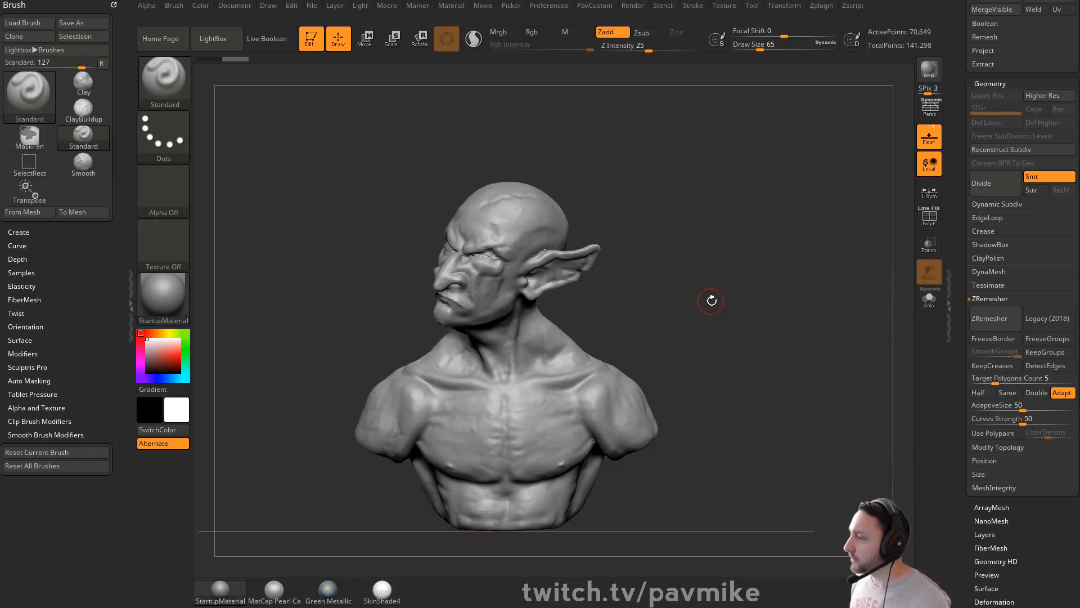
{"action": "scroll", "coordinate": [963, 338], "scroll_direction": "down", "scroll_amount": 2}
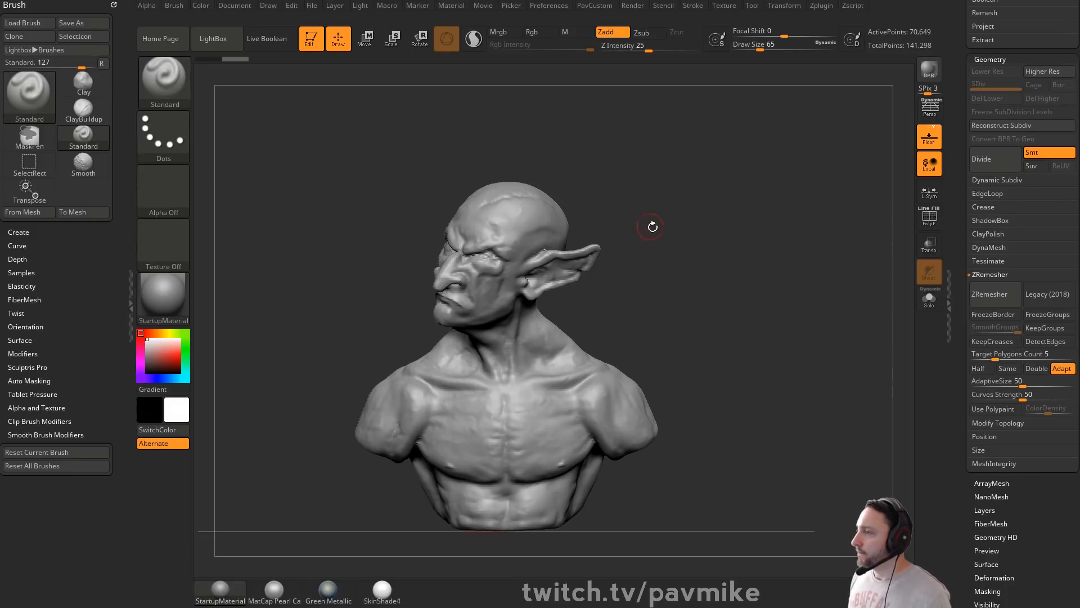
{"action": "left_click_drag", "start_coordinate": [666, 236], "coordinate": [719, 240]}
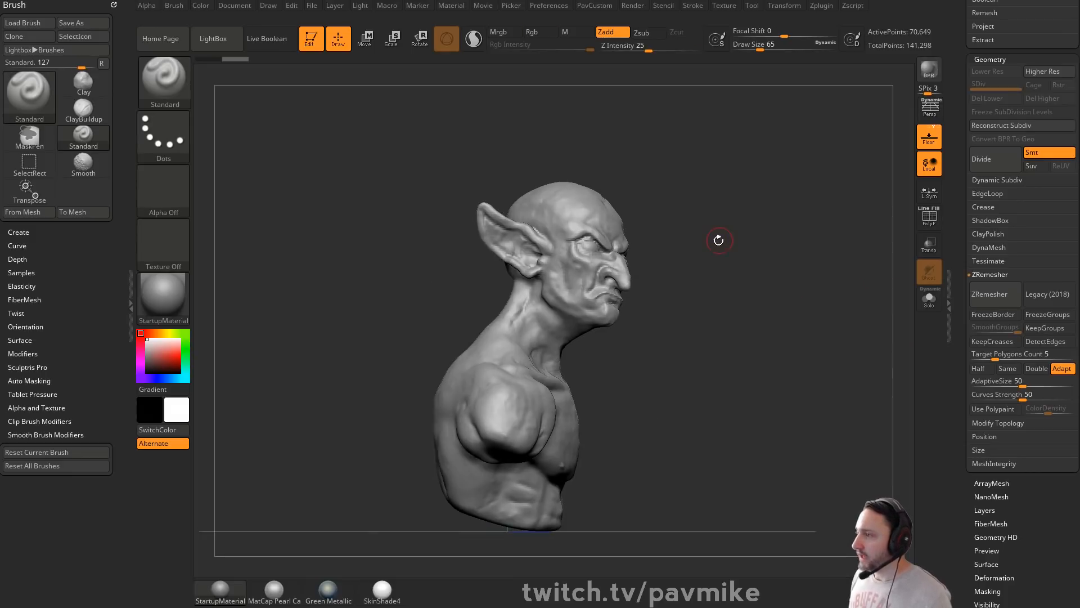
{"action": "left_click", "coordinate": [928, 298]}
Step: Mask the torso with the MaskLasso brush so that only the goblin's head and upper neck stay unmasked
{"action": "key", "text": "ctrl+b"}
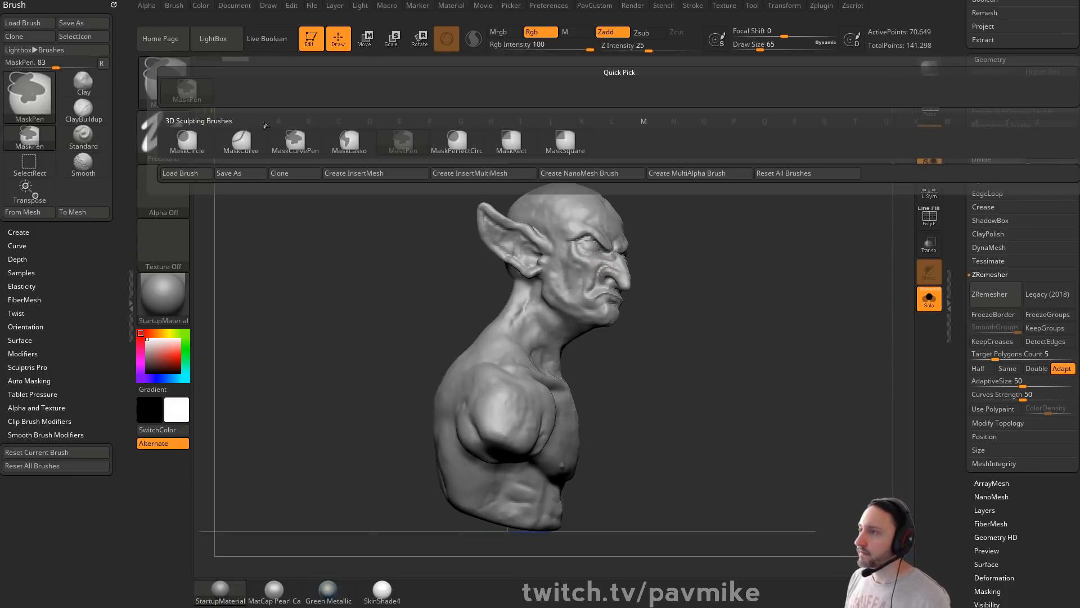
{"action": "left_click", "coordinate": [363, 155]}
{"action": "mouse_move", "coordinate": [675, 186]}
{"action": "left_mouse_down", "text": "ctrl"}
{"action": "mouse_move", "coordinate": [596, 125]}
{"action": "mouse_move", "coordinate": [415, 126]}
{"action": "mouse_move", "coordinate": [547, 297]}
{"action": "left_mouse_up", "text": "ctrl"}
{"action": "mouse_move", "coordinate": [754, 316]}
{"action": "left_mouse_down"}
{"action": "mouse_move", "coordinate": [816, 301]}
{"action": "mouse_move", "coordinate": [782, 289]}
{"action": "left_mouse_up"}
Step: Try to rotate the unmasked head with the transform gizmo so the face points forward in line with the chest
{"action": "key", "text": "w"}
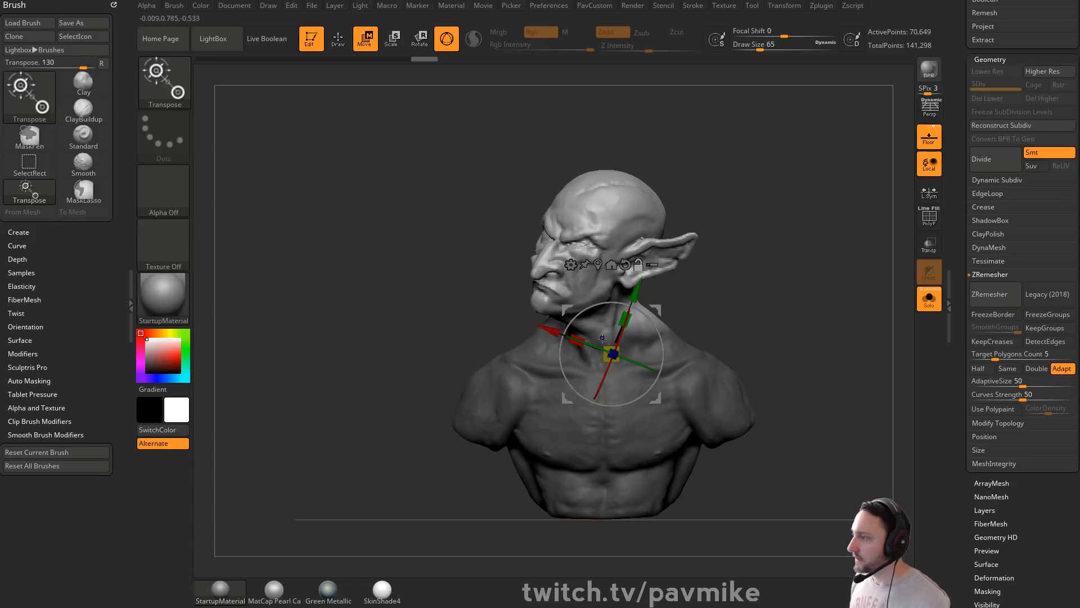
{"action": "mouse_move", "coordinate": [617, 338]}
{"action": "left_mouse_down"}
{"action": "mouse_move", "coordinate": [668, 338]}
{"action": "mouse_move", "coordinate": [643, 295]}
{"action": "mouse_move", "coordinate": [666, 291]}
{"action": "left_mouse_up"}
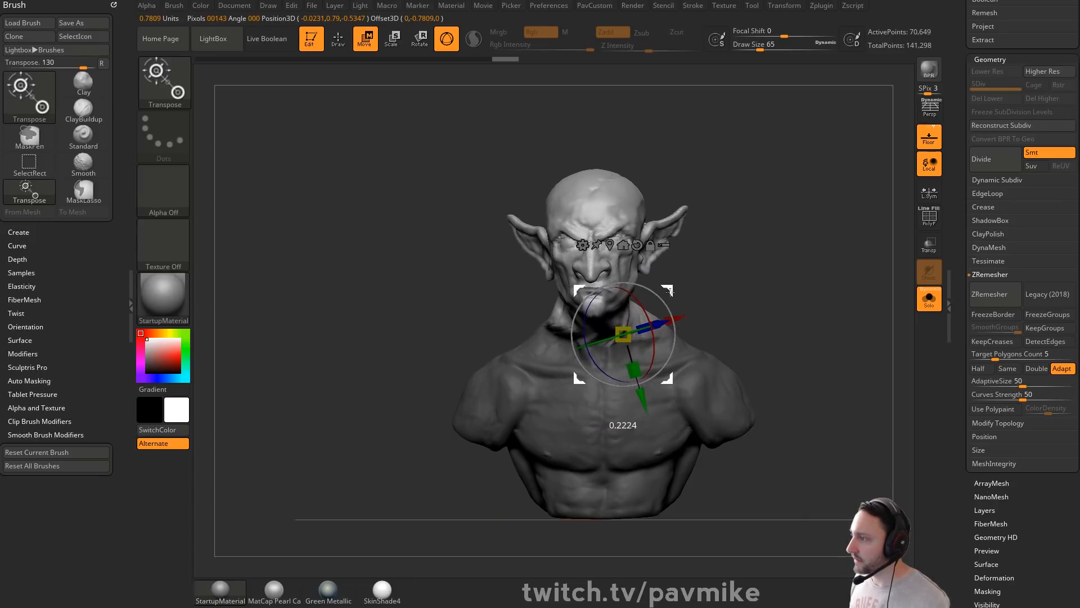
{"action": "key", "text": "q"}
{"action": "mouse_move", "coordinate": [782, 306]}
{"action": "left_mouse_down"}
{"action": "mouse_move", "coordinate": [656, 290]}
{"action": "mouse_move", "coordinate": [700, 281]}
{"action": "mouse_move", "coordinate": [826, 290]}
{"action": "left_mouse_up"}
{"action": "key", "text": "w"}
{"action": "key", "text": "q"}
{"action": "key", "text": "w"}
{"action": "key", "text": "q"}
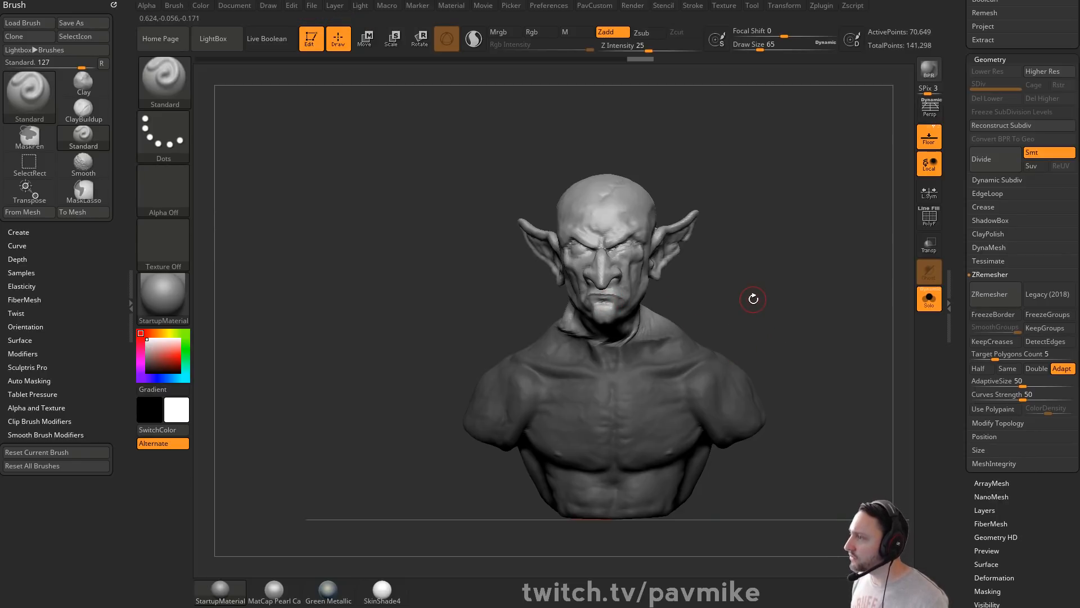
{"action": "key", "text": "ctrl"}
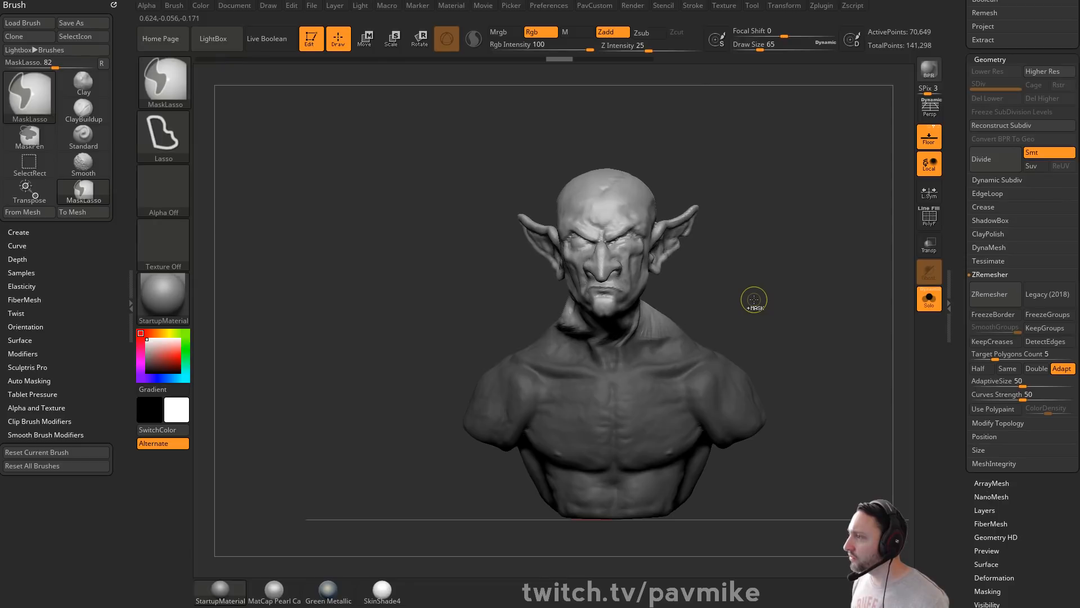
{"action": "left_click_drag", "start_coordinate": [754, 300], "coordinate": [716, 325]}
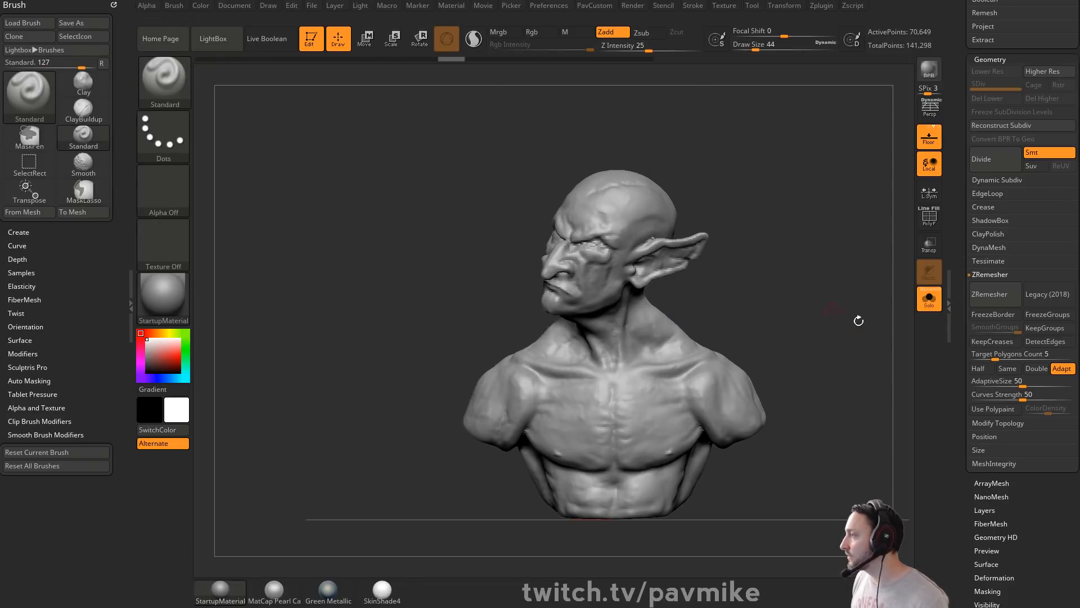
Step: Run ZRemesher on the duplicate bust with Target Polygons Count 5 and Adapt enabled, and display its polygon wireframe
{"action": "left_click_drag", "start_coordinate": [963, 311], "coordinate": [964, 253]}
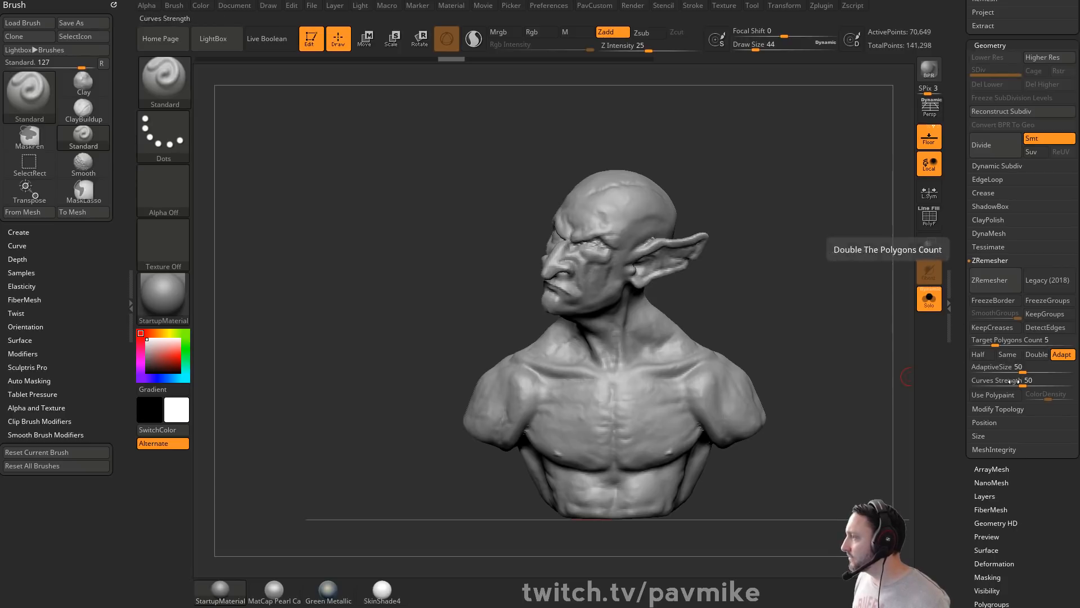
{"action": "left_click", "coordinate": [983, 287]}
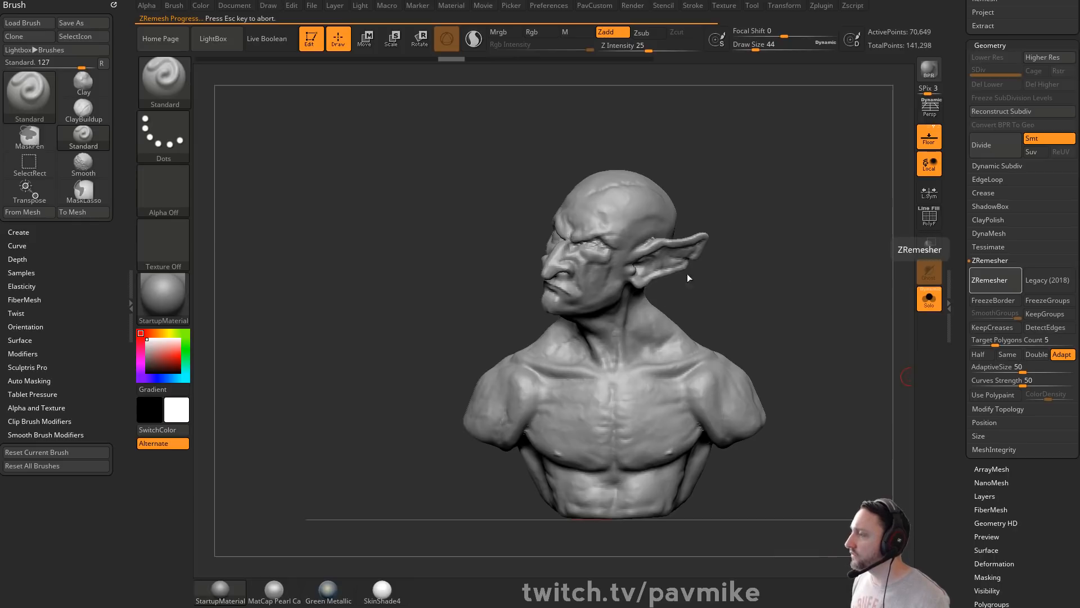
{"action": "left_click", "coordinate": [929, 223]}
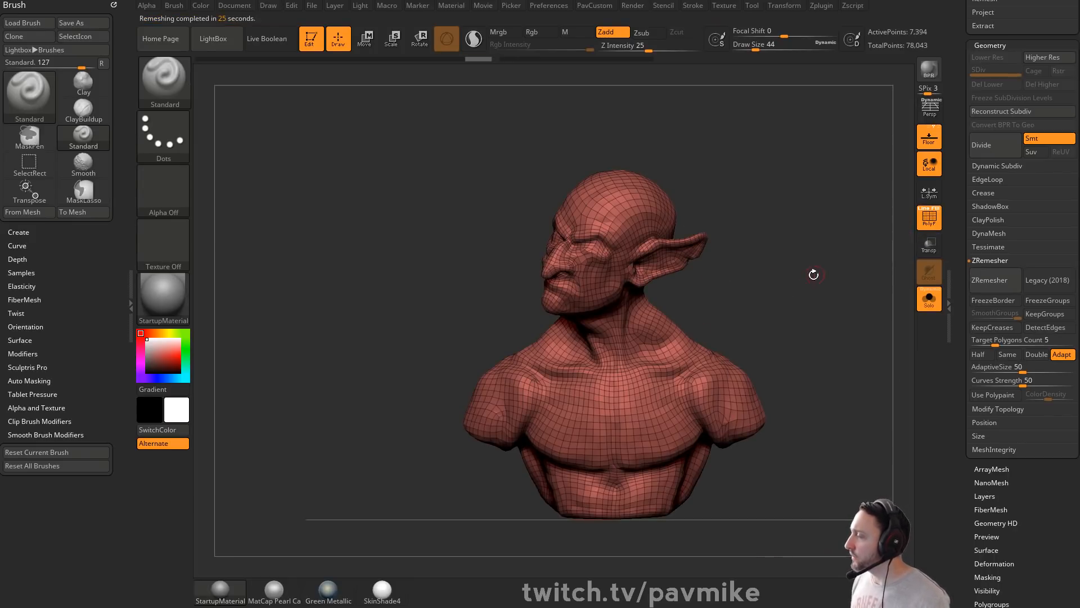
Step: Leave Solo mode to show both busts, and project the original's detail onto the remeshed copy with ProjectAll
{"action": "left_click", "coordinate": [930, 298]}
{"action": "mouse_move", "coordinate": [816, 281]}
{"action": "left_mouse_down"}
{"action": "mouse_move", "coordinate": [894, 280]}
{"action": "mouse_move", "coordinate": [834, 273]}
{"action": "left_mouse_up"}
{"action": "key", "text": "space"}
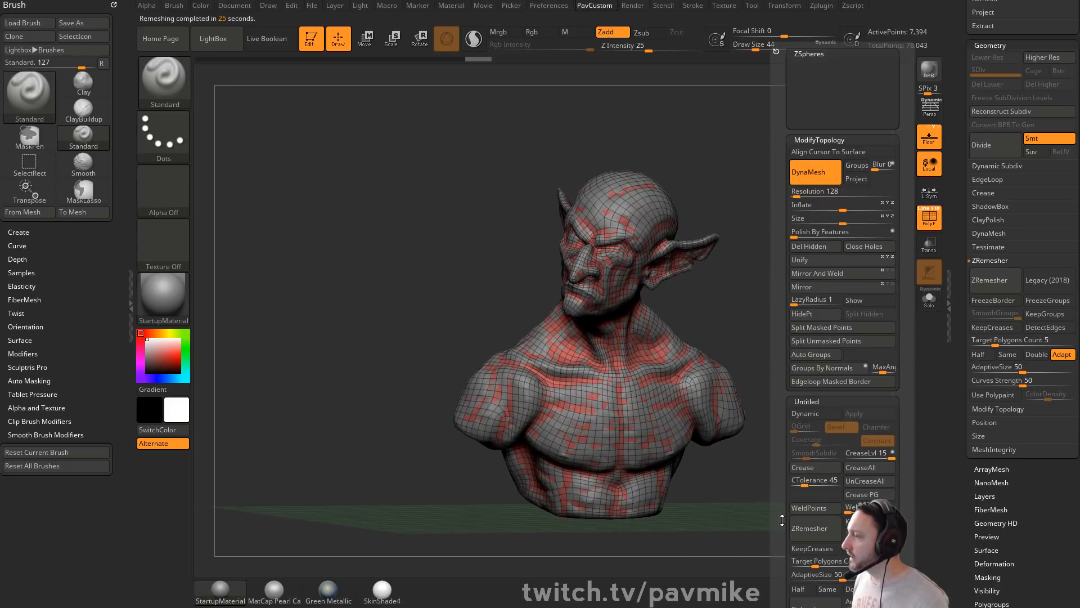
{"action": "left_click_drag", "start_coordinate": [807, 77], "coordinate": [814, 57]}
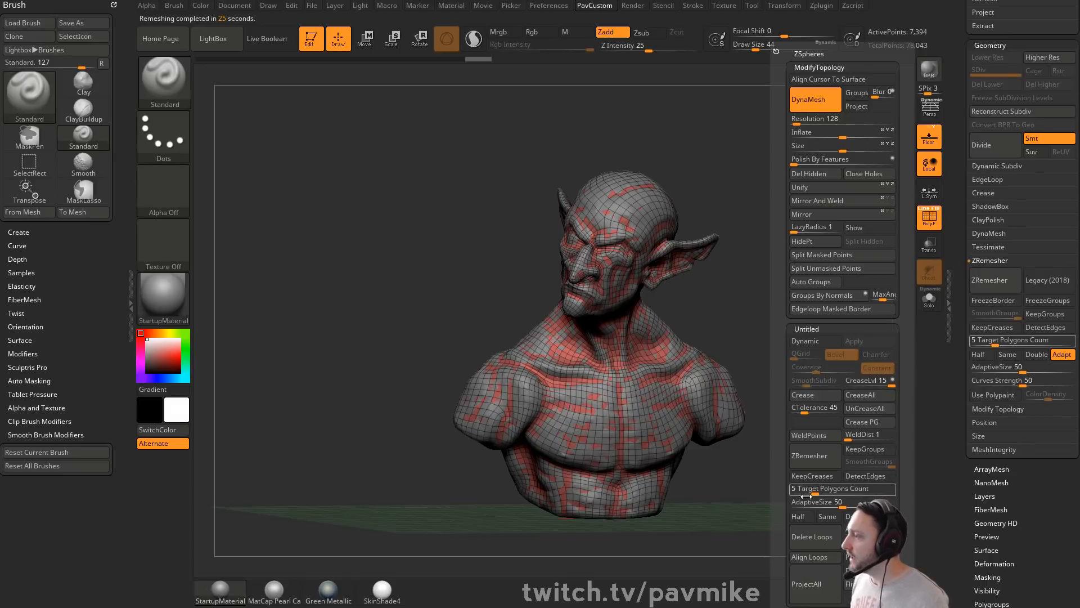
{"action": "left_click", "coordinate": [813, 579]}
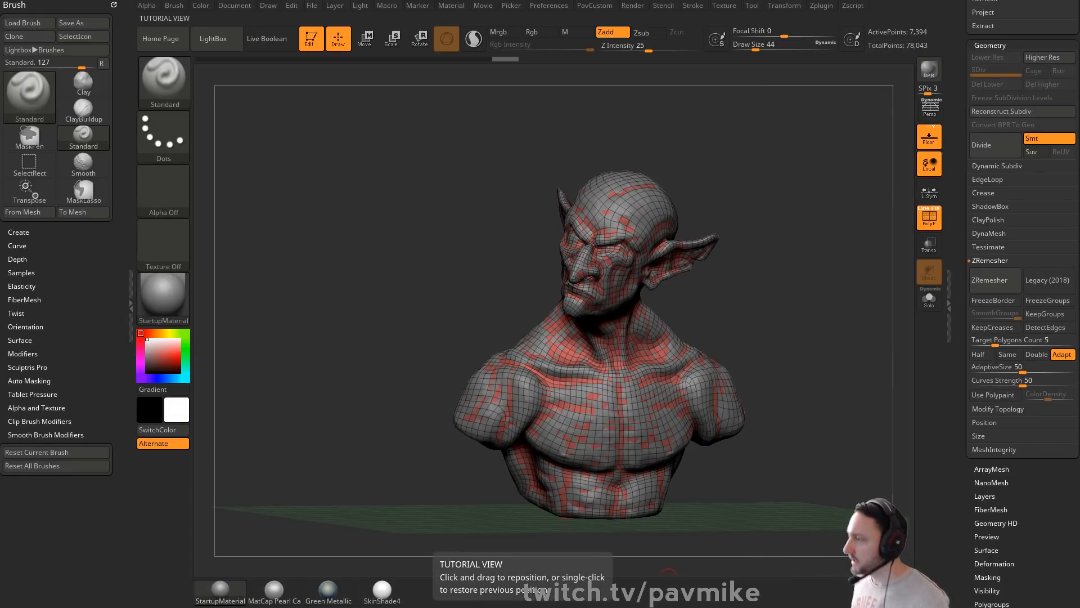
{"action": "left_click_drag", "start_coordinate": [755, 210], "coordinate": [788, 213]}
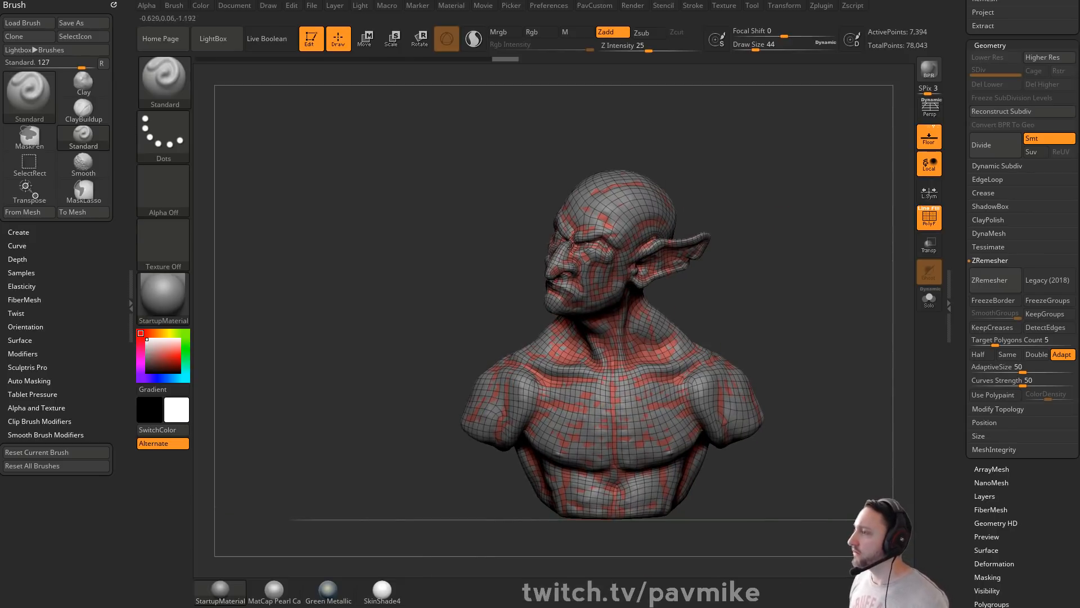
Step: Isolate the remeshed bust and run ZRemesher on it again with Half enabled and AdaptiveSize 26
{"action": "left_click", "coordinate": [930, 300]}
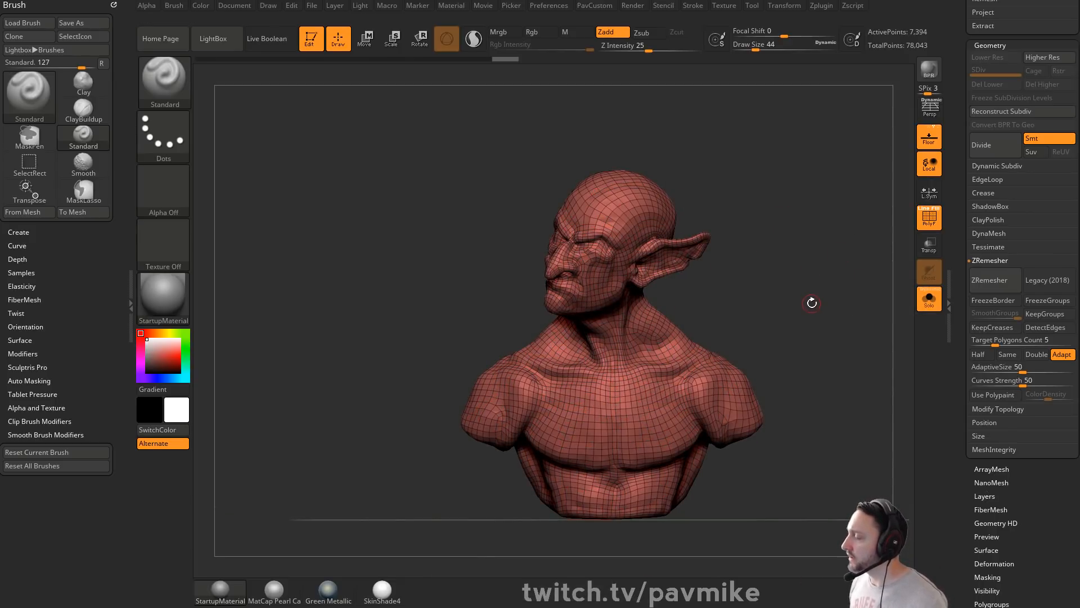
{"action": "key", "text": "f"}
{"action": "key", "text": "space"}
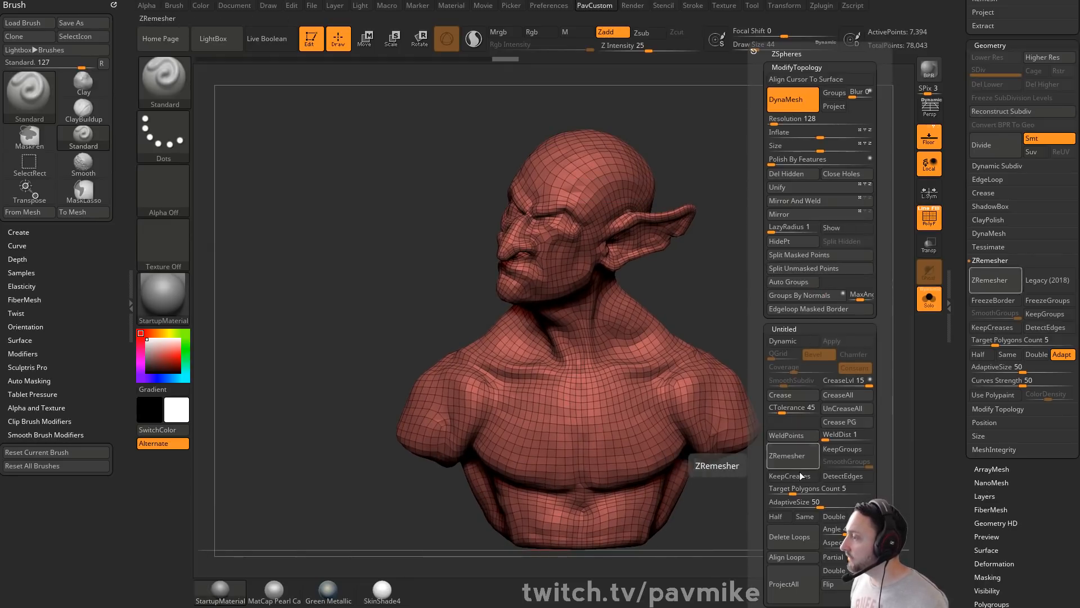
{"action": "left_click", "coordinate": [777, 516]}
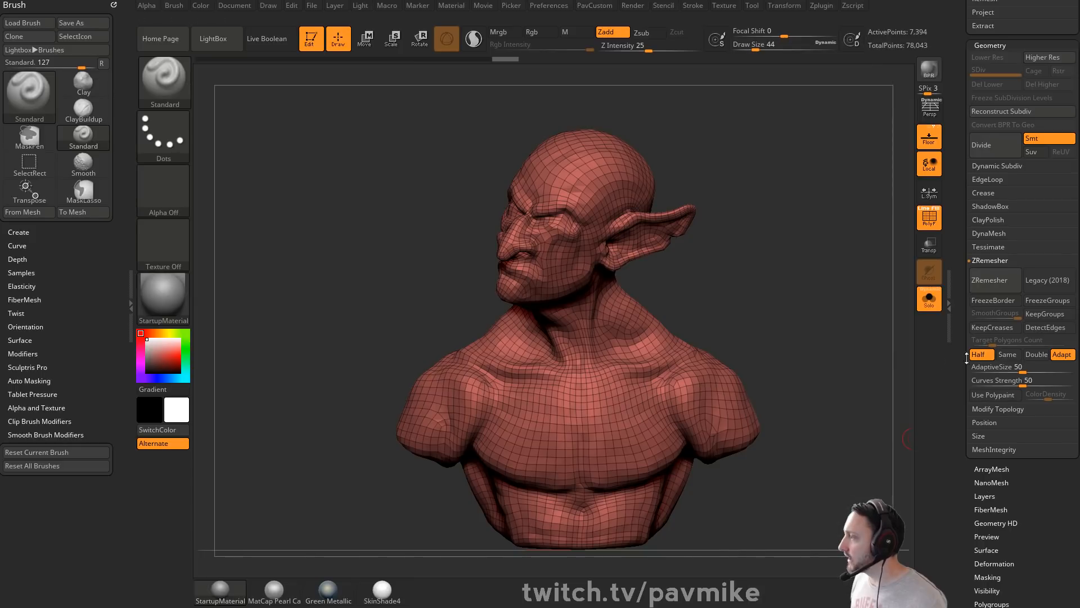
{"action": "left_click_drag", "start_coordinate": [1023, 367], "coordinate": [997, 367]}
{"action": "left_click", "coordinate": [989, 279]}
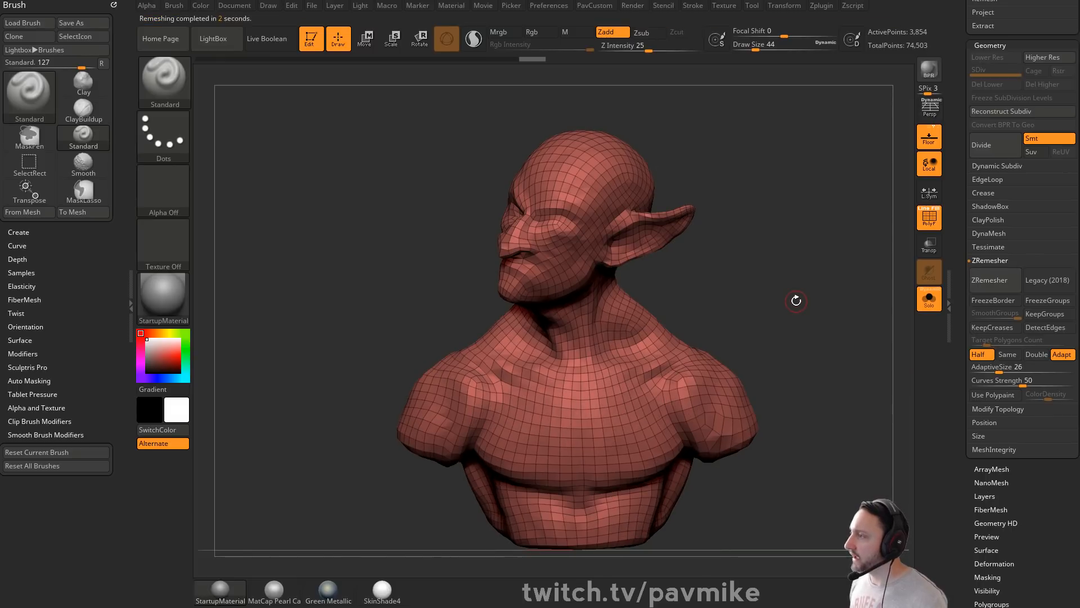
{"action": "mouse_move", "coordinate": [796, 298]}
{"action": "left_mouse_down"}
{"action": "mouse_move", "coordinate": [863, 289]}
{"action": "mouse_move", "coordinate": [812, 289]}
{"action": "left_mouse_up"}
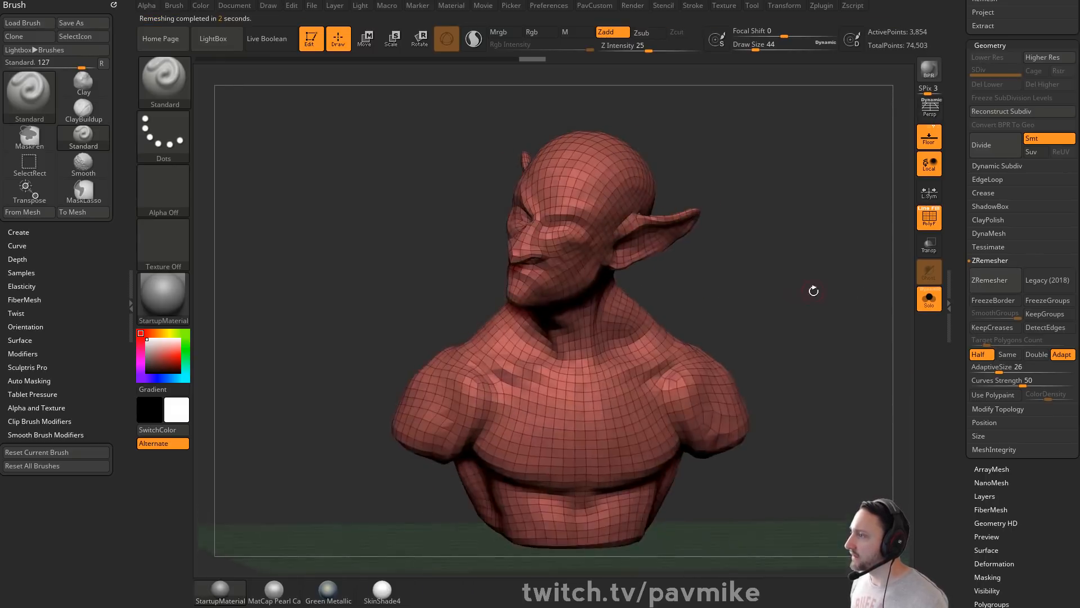
Step: Project the original's detail onto the remeshed bust with ProjectAll, subdividing it up to SDiv 4 and reprojecting at each level
{"action": "key", "text": "2"}
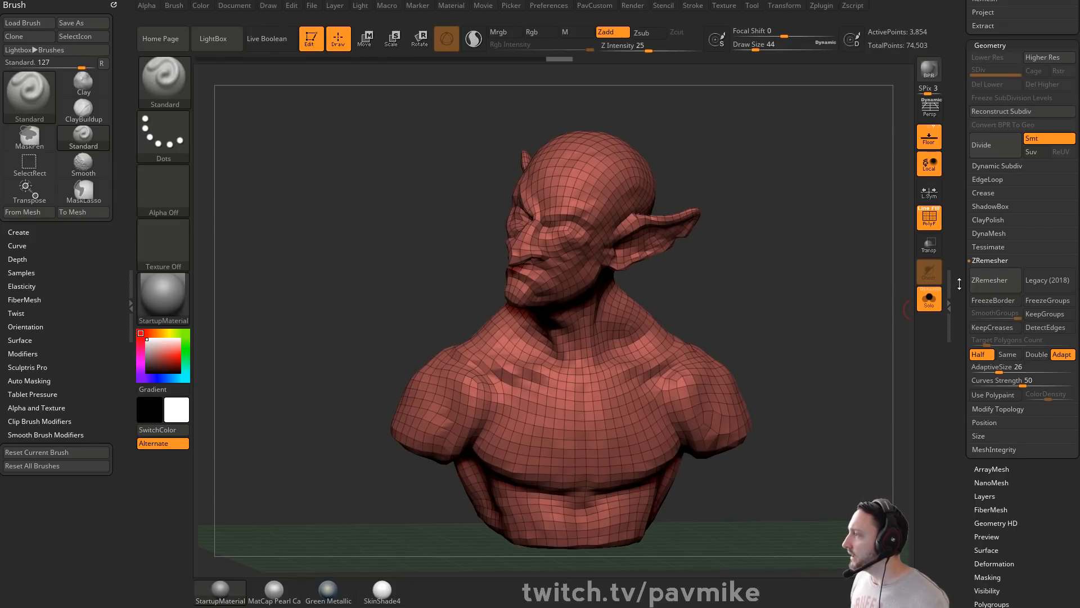
{"action": "scroll", "coordinate": [959, 285], "scroll_direction": "up", "scroll_amount": 10}
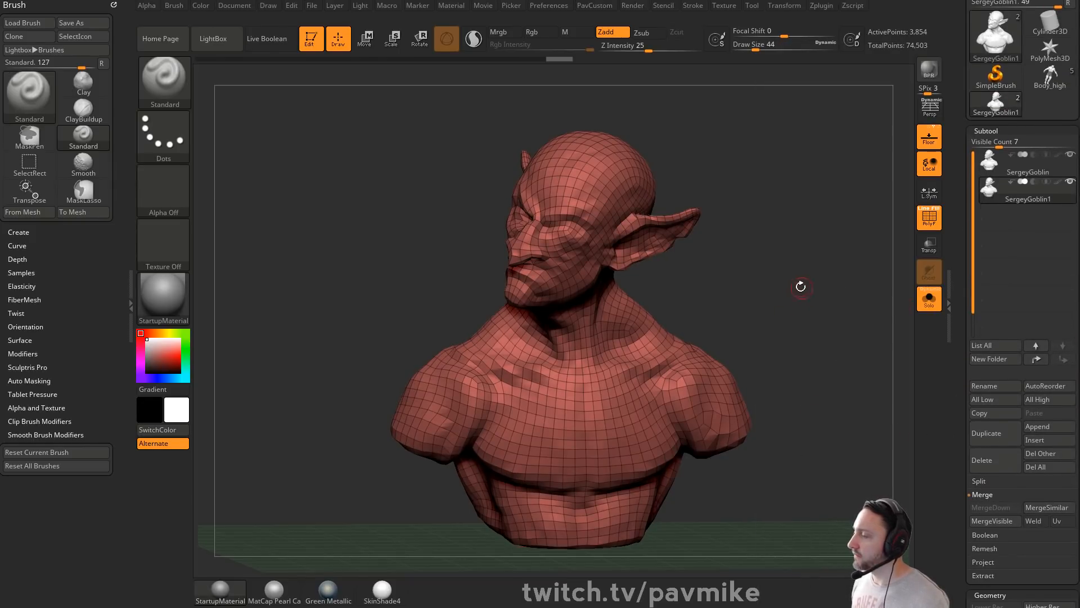
{"action": "key", "text": "ctrl+d"}
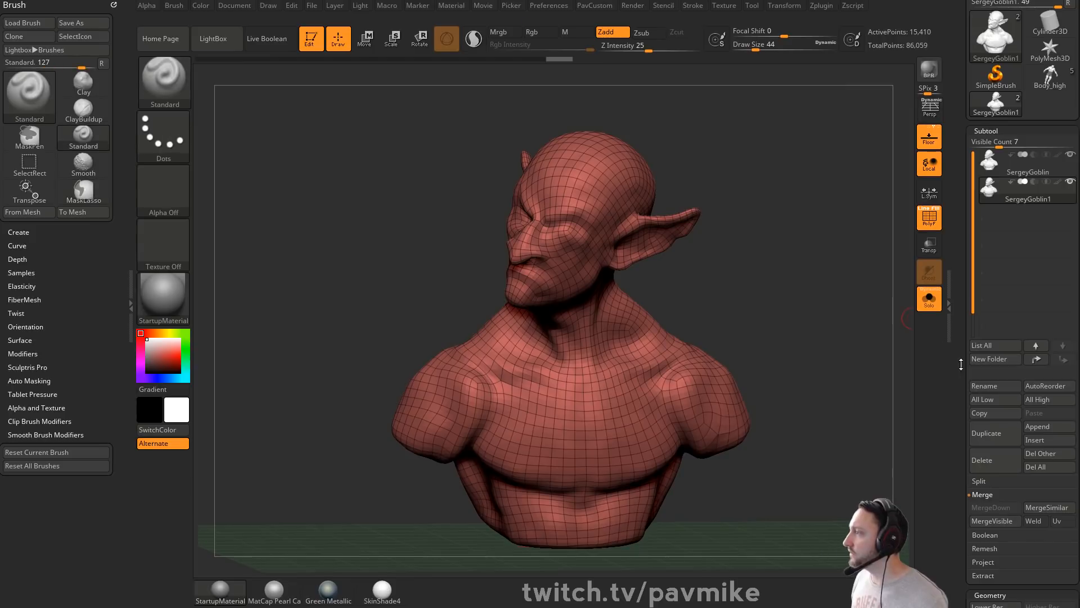
{"action": "left_click_drag", "start_coordinate": [961, 364], "coordinate": [963, 266]}
{"action": "key", "text": "1"}
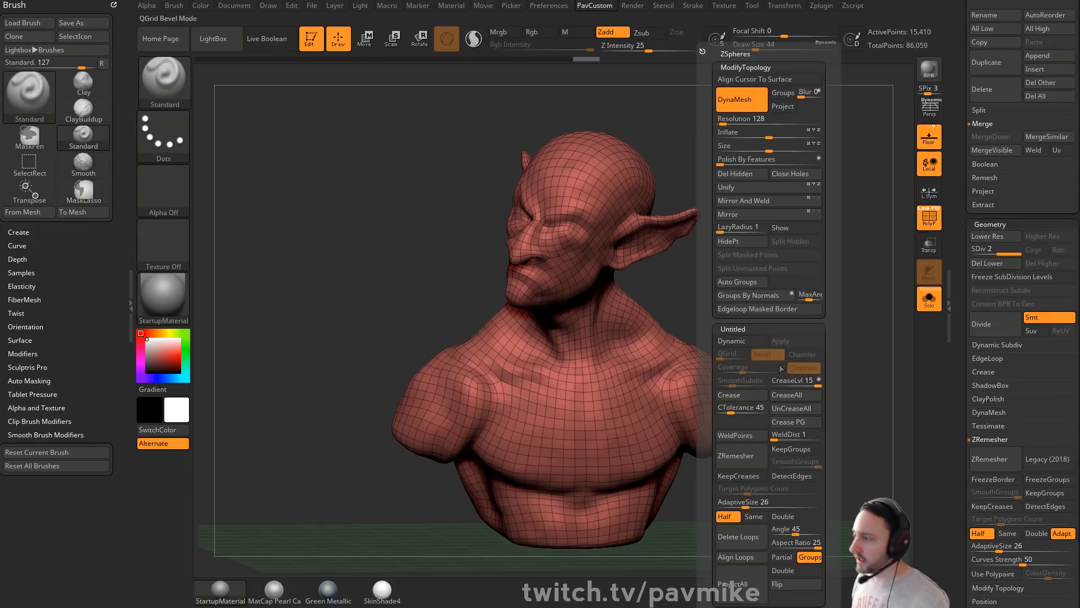
{"action": "key", "text": "ctrl+d"}
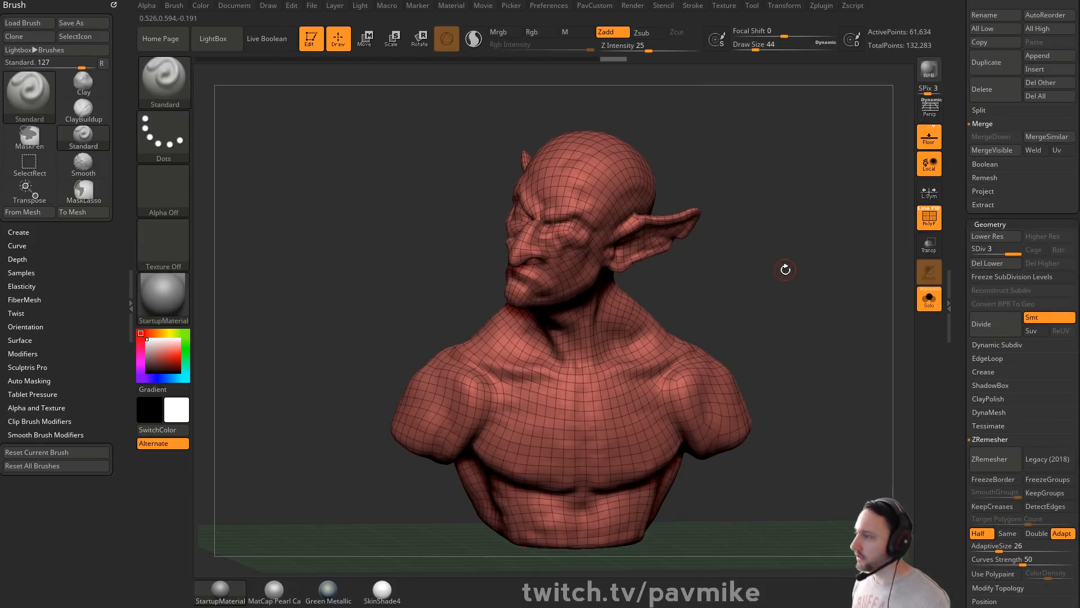
{"action": "key", "text": "1"}
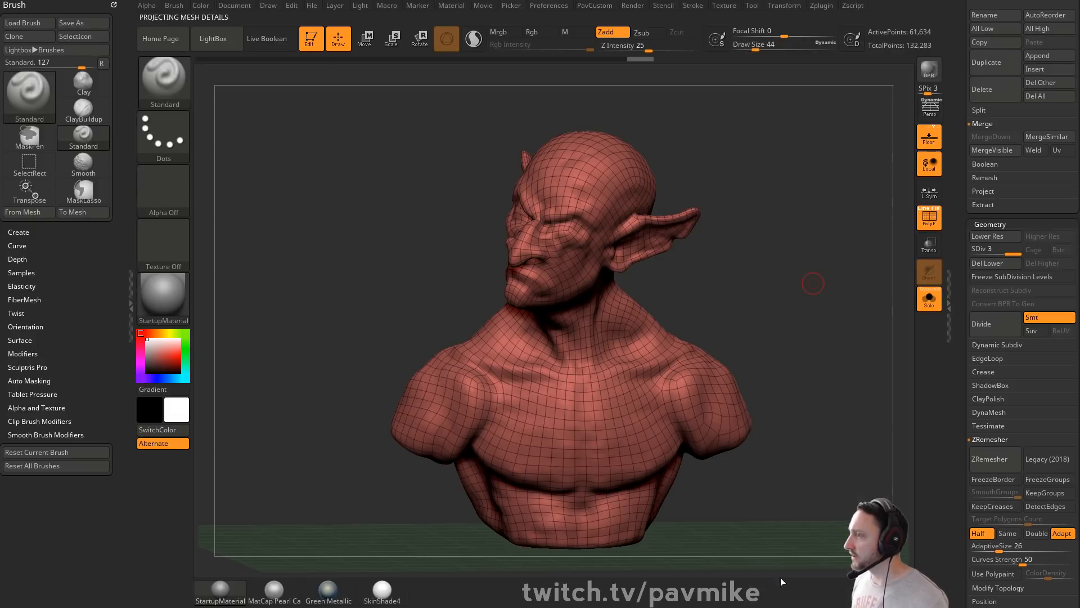
{"action": "key", "text": "ctrl+d"}
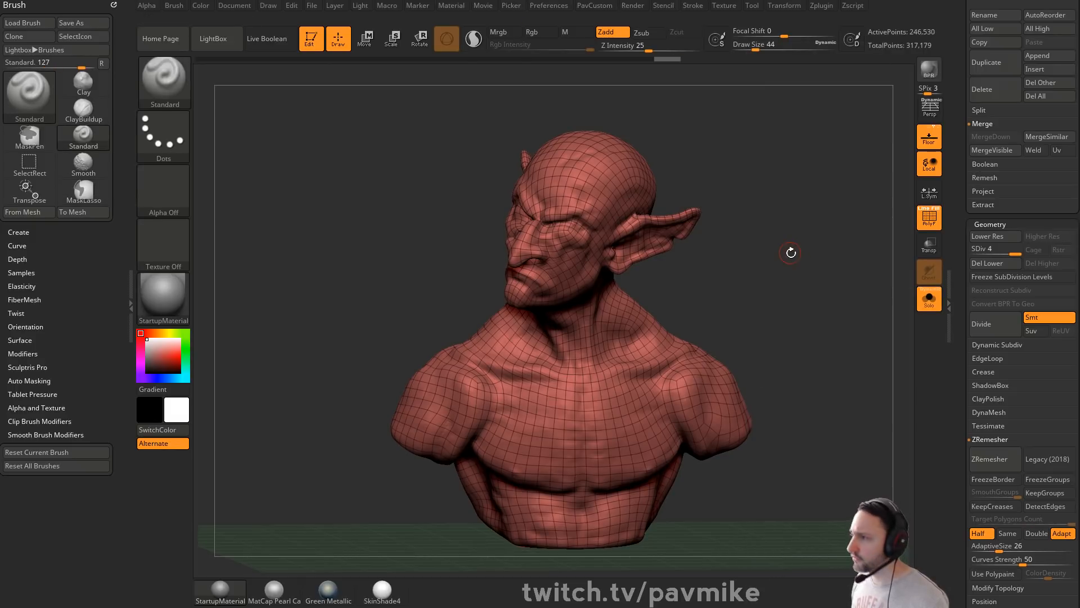
{"action": "key", "text": "1"}
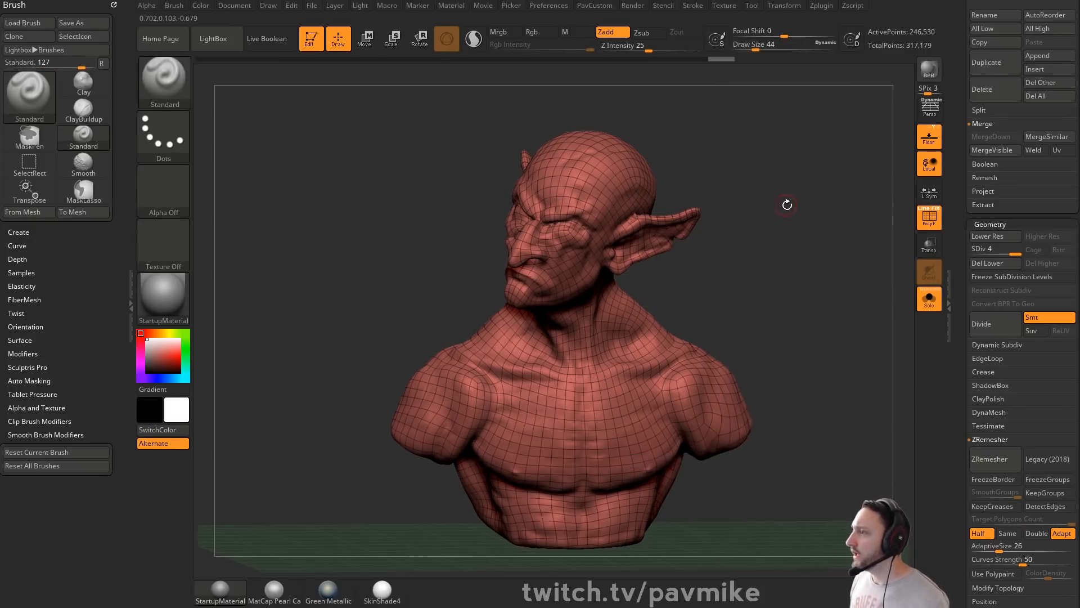
Step: Hide the polygon wireframe and compare the projected copy with the original bust, toggling Solo mode and switching subtools
{"action": "mouse_move", "coordinate": [826, 265]}
{"action": "left_mouse_down"}
{"action": "mouse_move", "coordinate": [802, 267]}
{"action": "mouse_move", "coordinate": [793, 286]}
{"action": "left_mouse_up"}
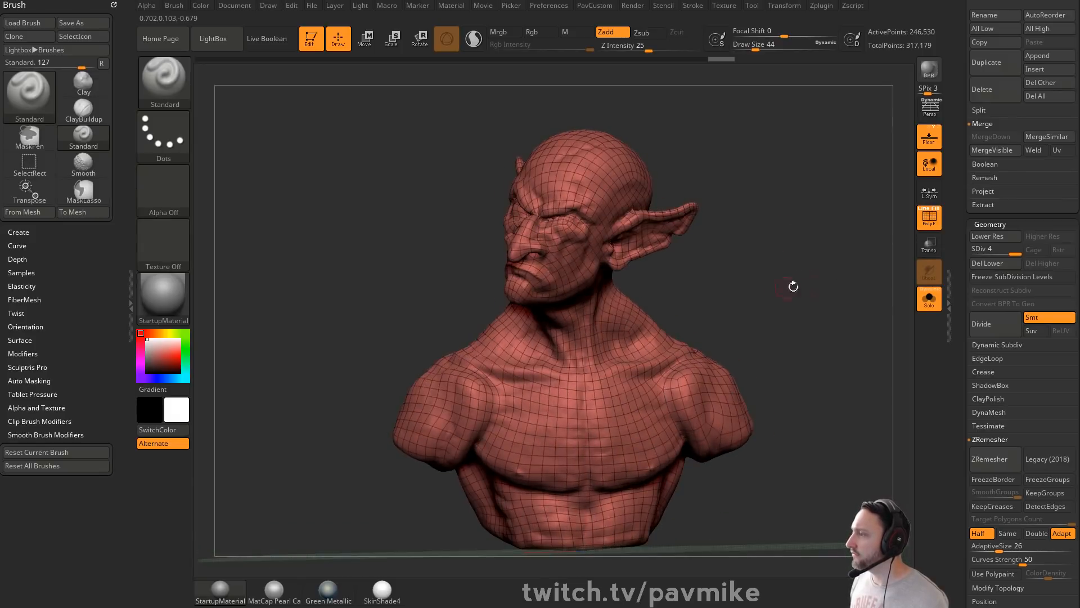
{"action": "left_click", "coordinate": [929, 298]}
{"action": "left_click", "coordinate": [930, 216]}
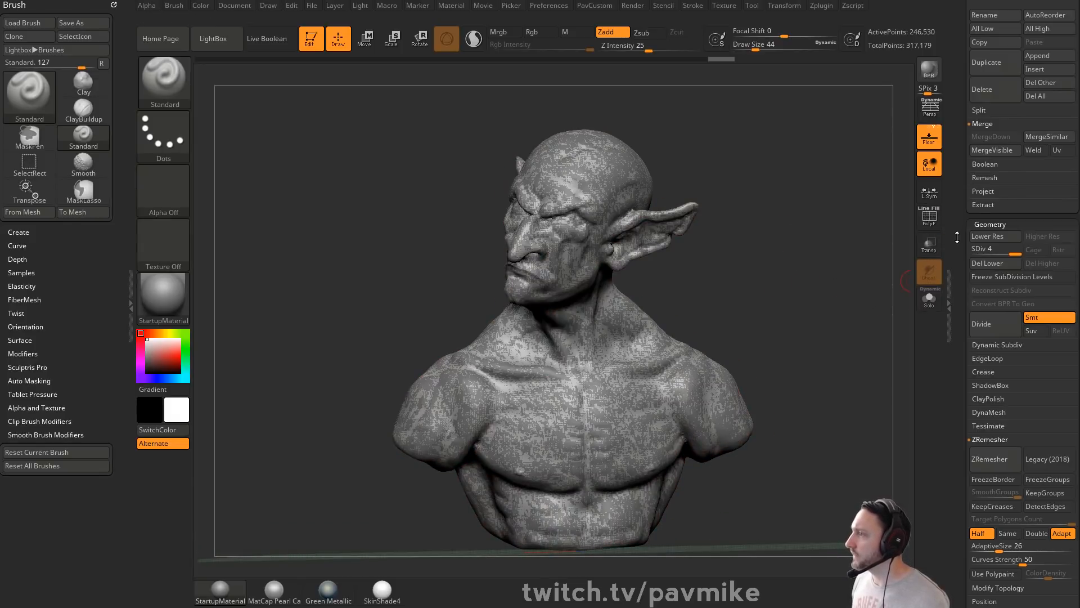
{"action": "scroll", "coordinate": [957, 237], "scroll_direction": "up", "scroll_amount": 5}
{"action": "left_click", "coordinate": [938, 305]}
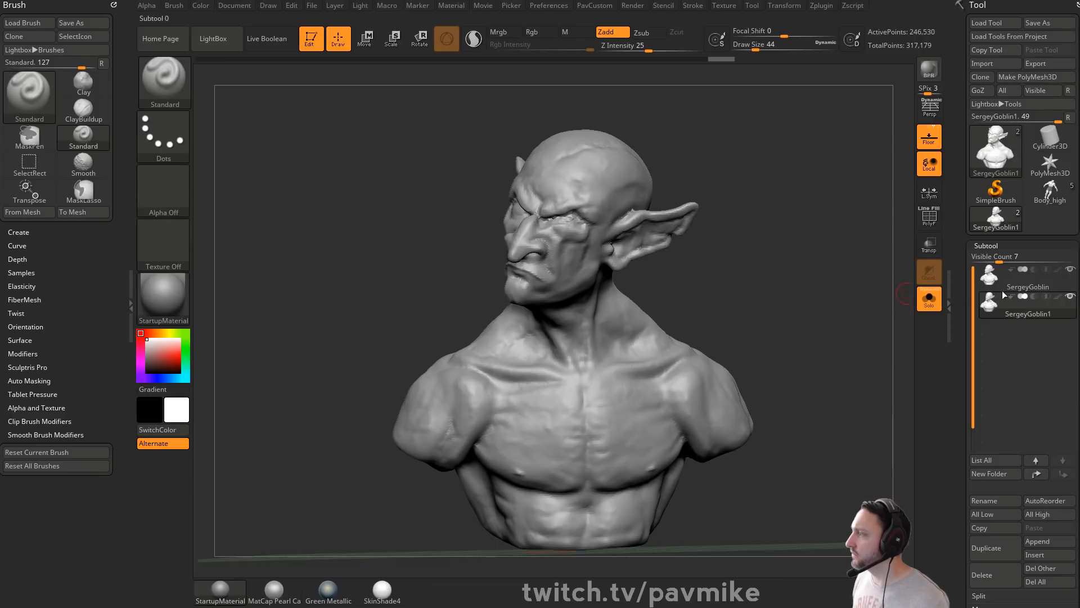
{"action": "left_click", "coordinate": [924, 302]}
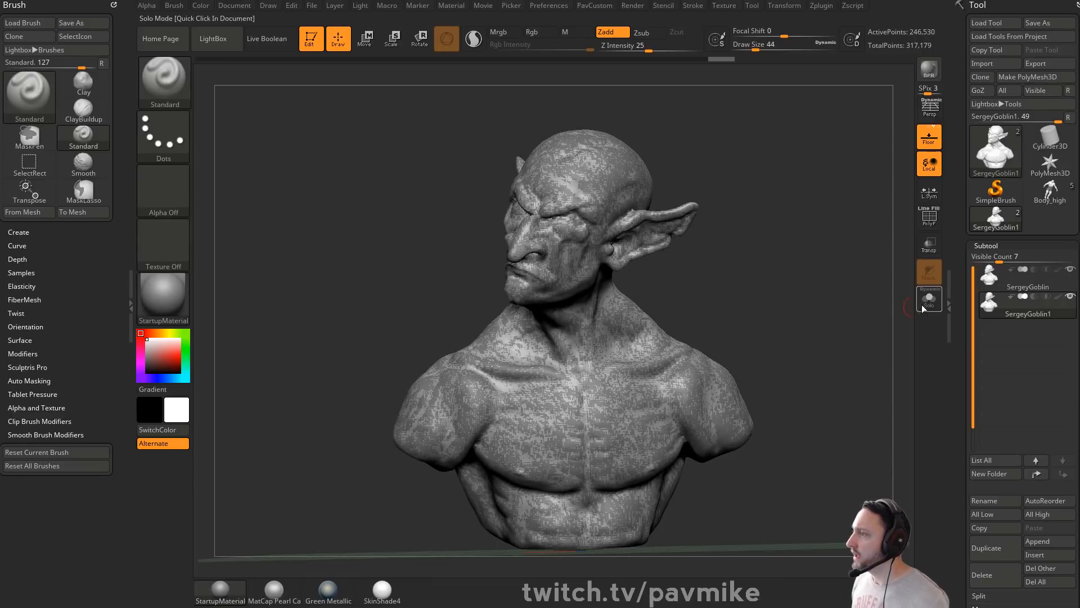
{"action": "left_click", "coordinate": [921, 305]}
{"action": "left_click", "coordinate": [1023, 286]}
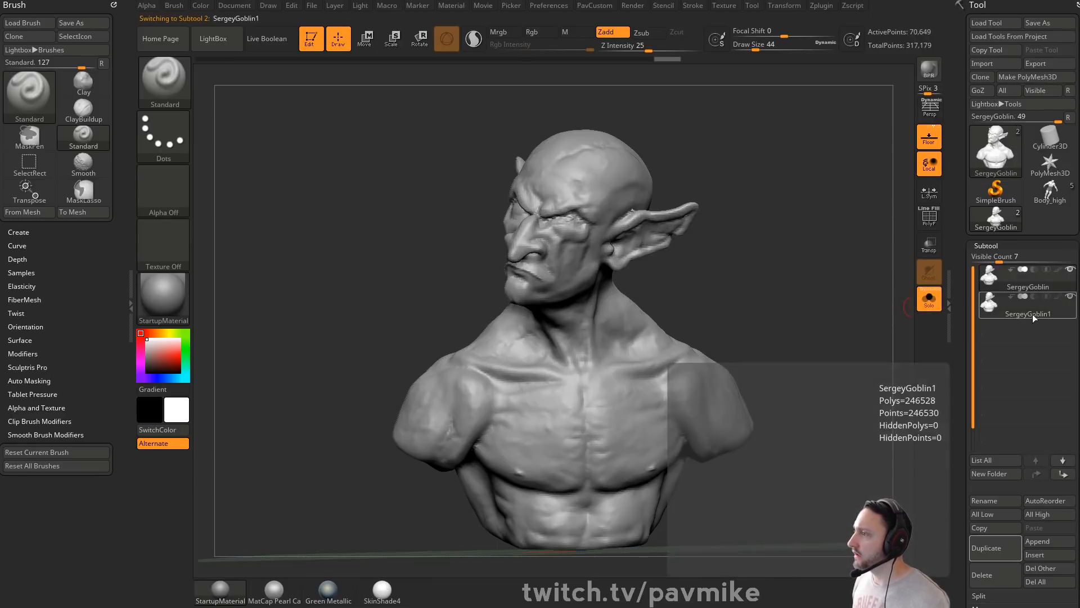
{"action": "left_click", "coordinate": [1032, 315]}
Step: Select the original bust subtool and delete it, confirming the deletion
{"action": "left_click", "coordinate": [1026, 288]}
{"action": "scroll", "coordinate": [1007, 315], "scroll_direction": "down", "scroll_amount": 5}
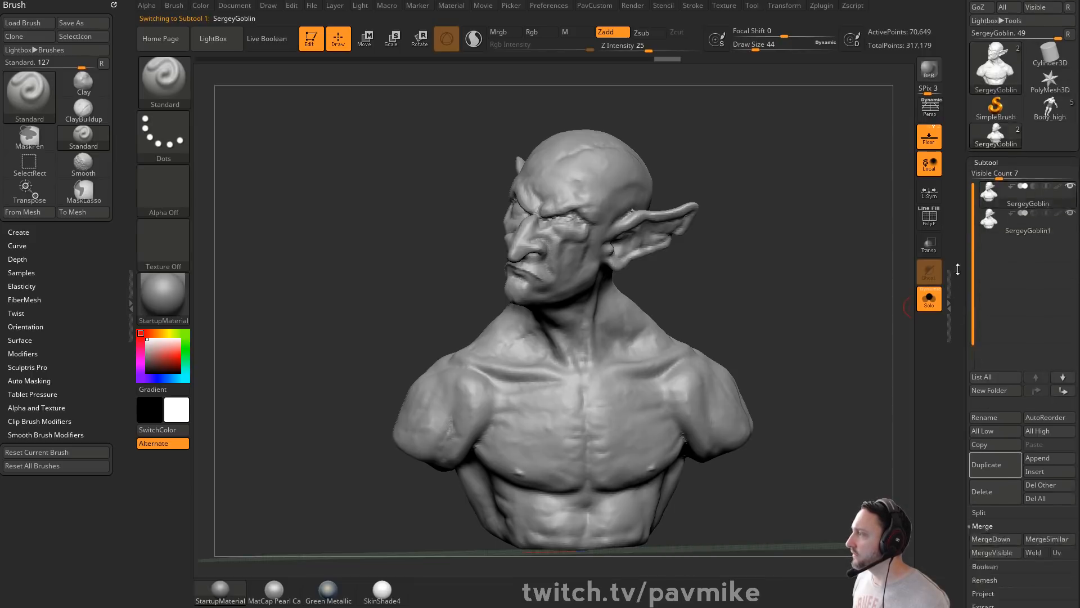
{"action": "left_click", "coordinate": [991, 340]}
{"action": "left_click", "coordinate": [889, 302]}
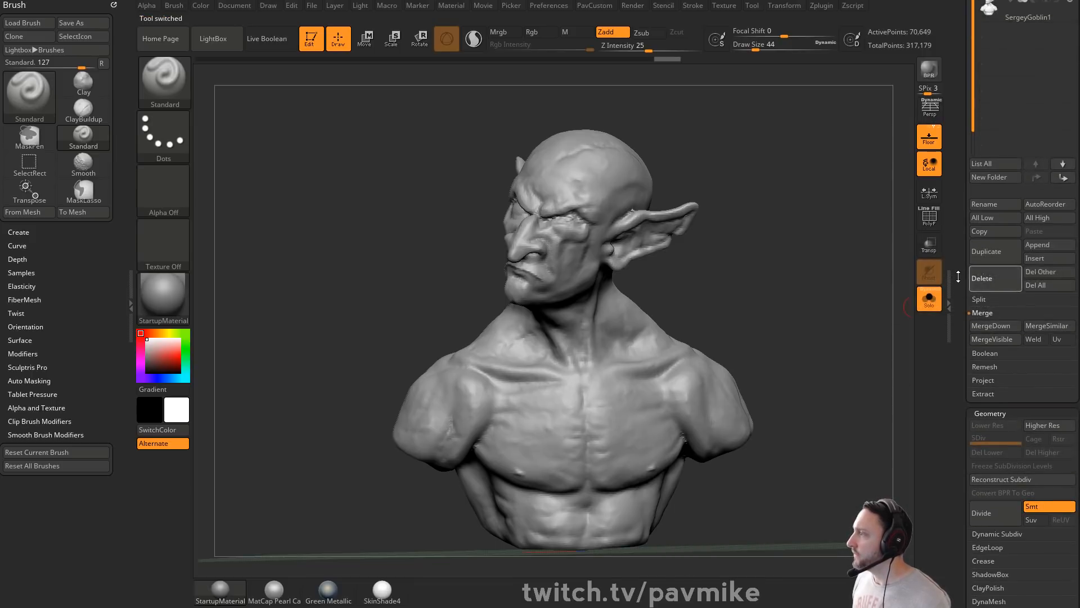
Step: Lower the projected bust to subdivision level 1
{"action": "left_click_drag", "start_coordinate": [805, 309], "coordinate": [832, 309], "text": "shift"}
{"action": "left_click_drag", "start_coordinate": [967, 317], "coordinate": [963, 190]}
{"action": "left_click", "coordinate": [975, 215]}
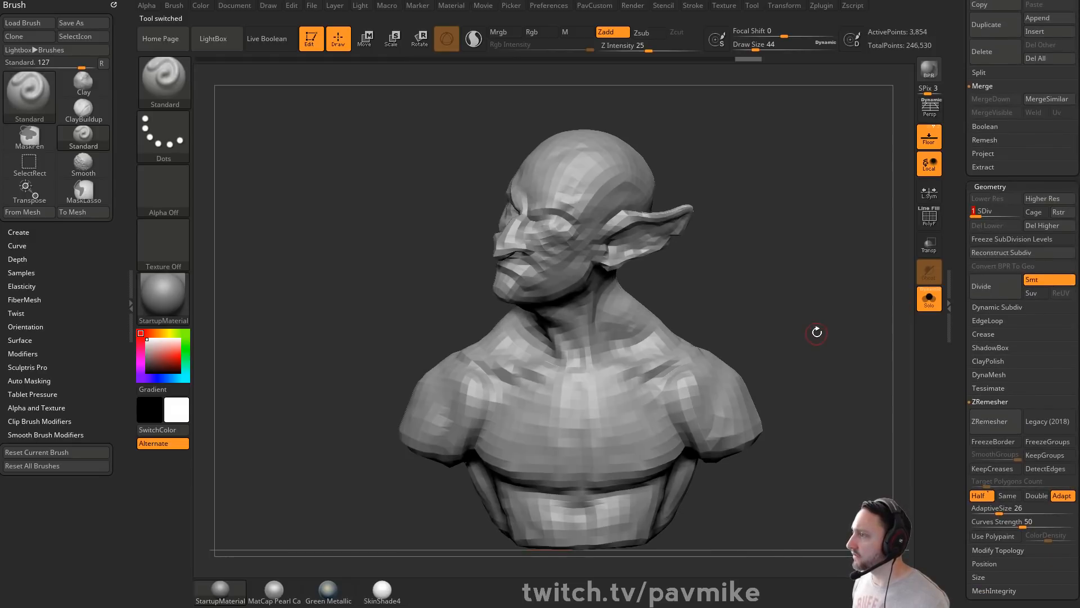
Step: Mask the torso from the side view so that only the goblin's head and upper neck stay unmasked
{"action": "key", "text": "r"}
{"action": "left_click_drag", "start_coordinate": [816, 277], "coordinate": [823, 253], "text": "shift"}
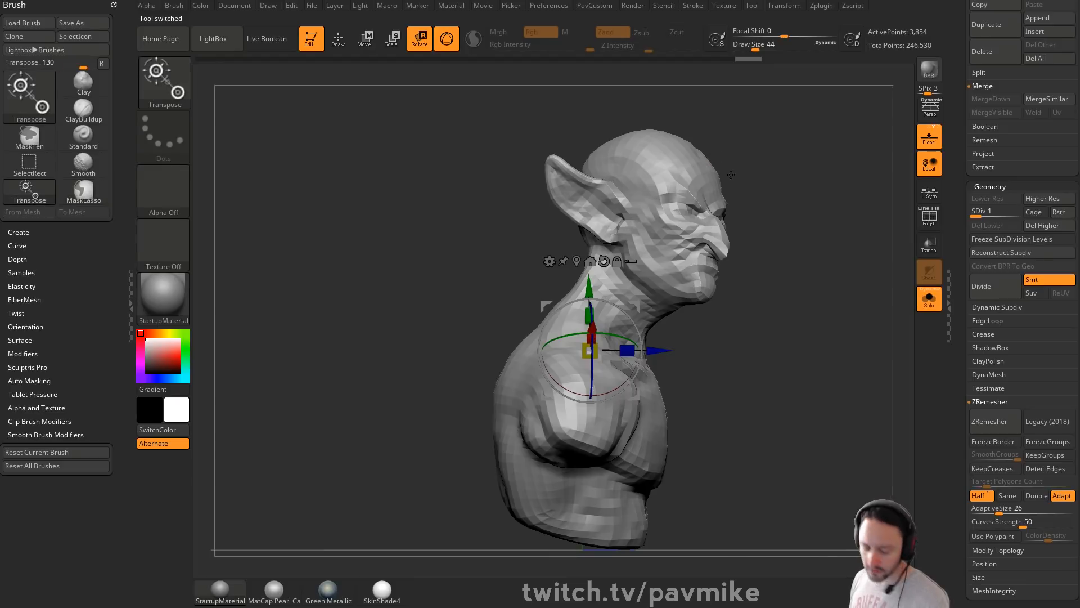
{"action": "key", "text": "q"}
{"action": "mouse_move", "coordinate": [784, 164]}
{"action": "left_mouse_down"}
{"action": "mouse_move", "coordinate": [436, 222]}
{"action": "mouse_move", "coordinate": [619, 332]}
{"action": "mouse_move", "coordinate": [626, 256]}
{"action": "left_mouse_up"}
Step: Place the transform gizmo at the neck and rotate the unmasked head to face forward in line with the chest, and clear the mask
{"action": "key", "text": "w"}
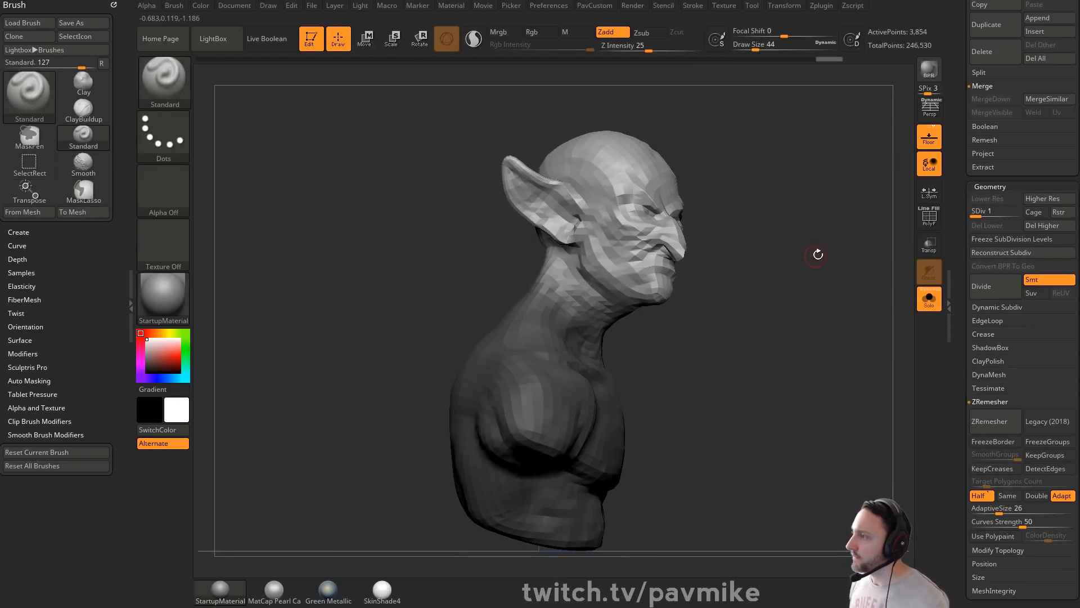
{"action": "left_click_drag", "start_coordinate": [816, 251], "coordinate": [735, 244]}
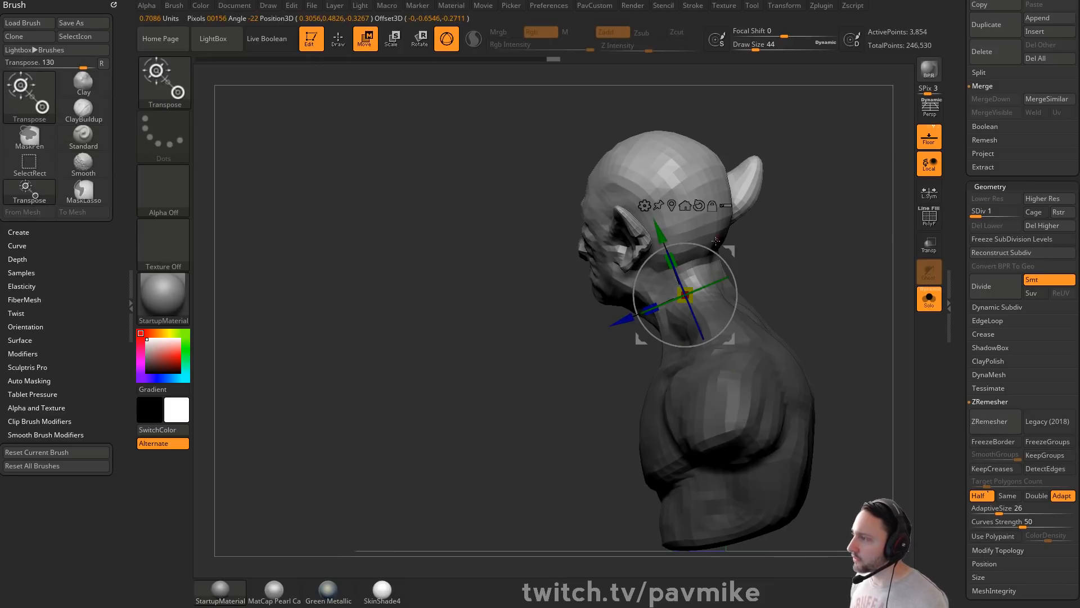
{"action": "left_click_drag", "start_coordinate": [690, 307], "coordinate": [736, 281]}
{"action": "mouse_move", "coordinate": [730, 250]}
{"action": "left_mouse_down"}
{"action": "mouse_move", "coordinate": [755, 241]}
{"action": "mouse_move", "coordinate": [863, 260]}
{"action": "mouse_move", "coordinate": [842, 260]}
{"action": "left_mouse_up"}
{"action": "key", "text": "q"}
{"action": "key", "text": "w"}
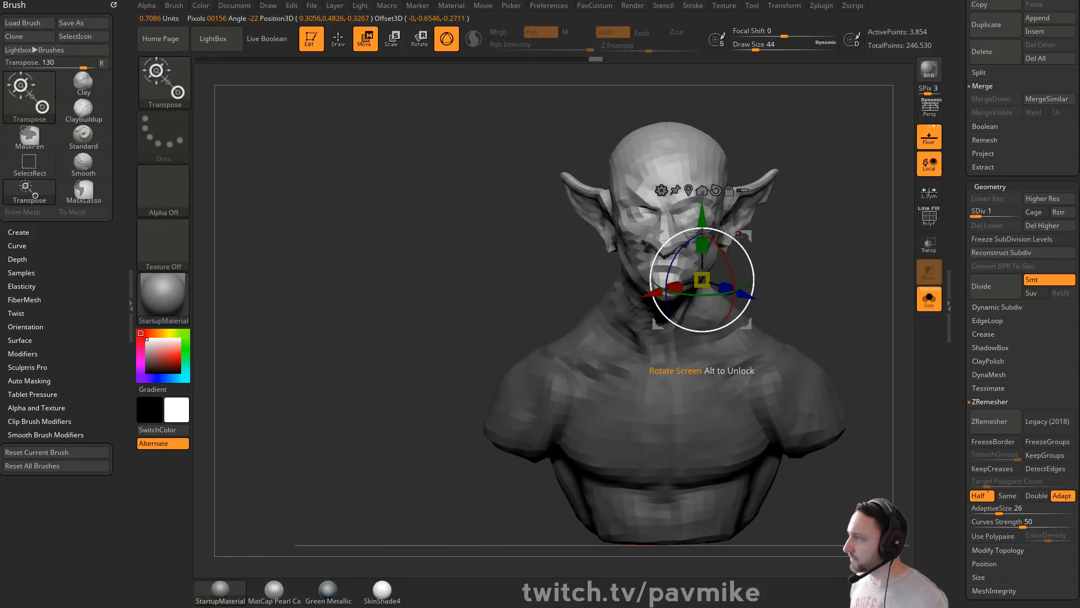
{"action": "left_click_drag", "start_coordinate": [734, 241], "coordinate": [715, 234]}
{"action": "key", "text": "q"}
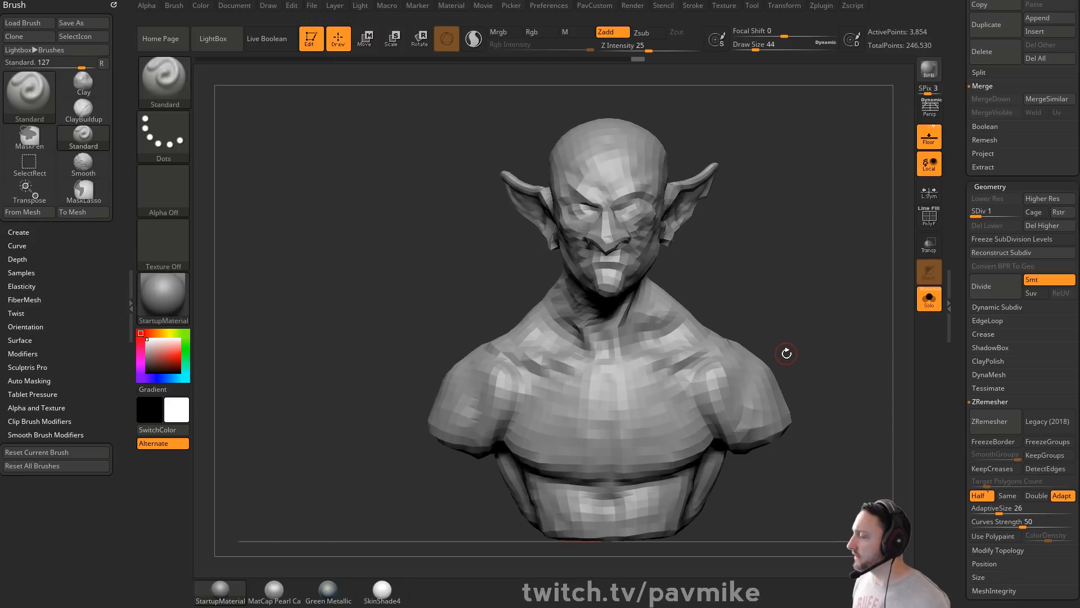
Step: Examine the reposed bust at subdivision levels 4, 1 and 2, and check it from behind
{"action": "left_click", "coordinate": [1019, 211]}
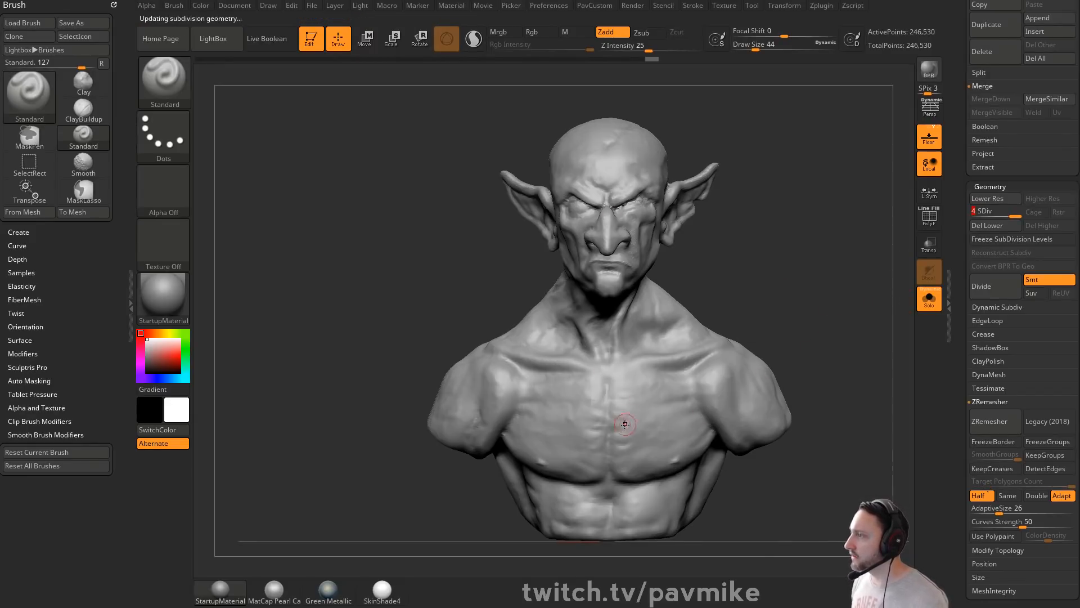
{"action": "left_click", "coordinate": [976, 211]}
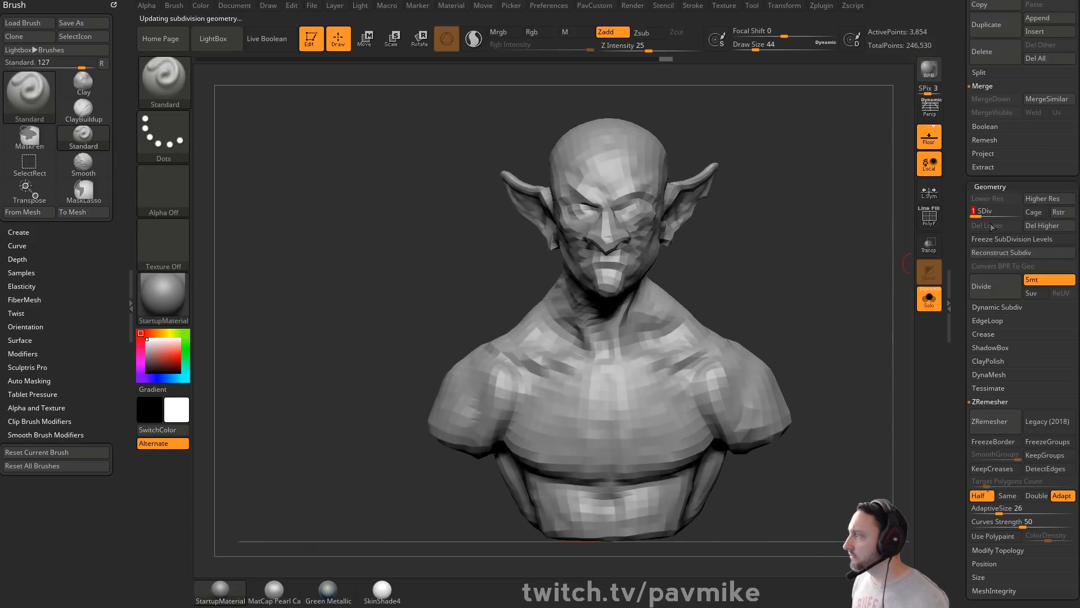
{"action": "left_click", "coordinate": [982, 210]}
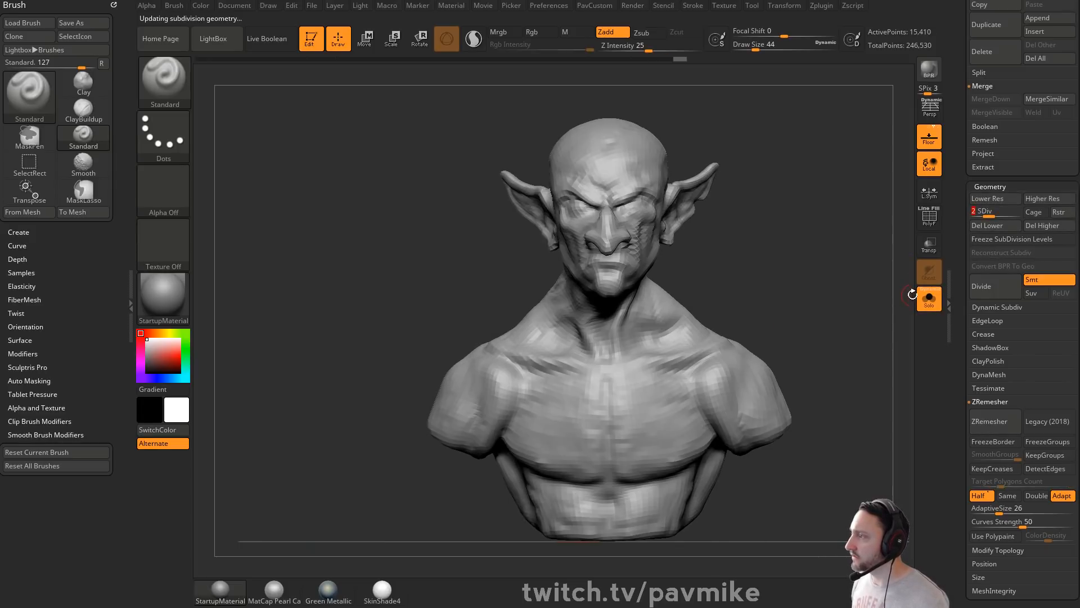
{"action": "left_click_drag", "start_coordinate": [825, 246], "coordinate": [773, 258]}
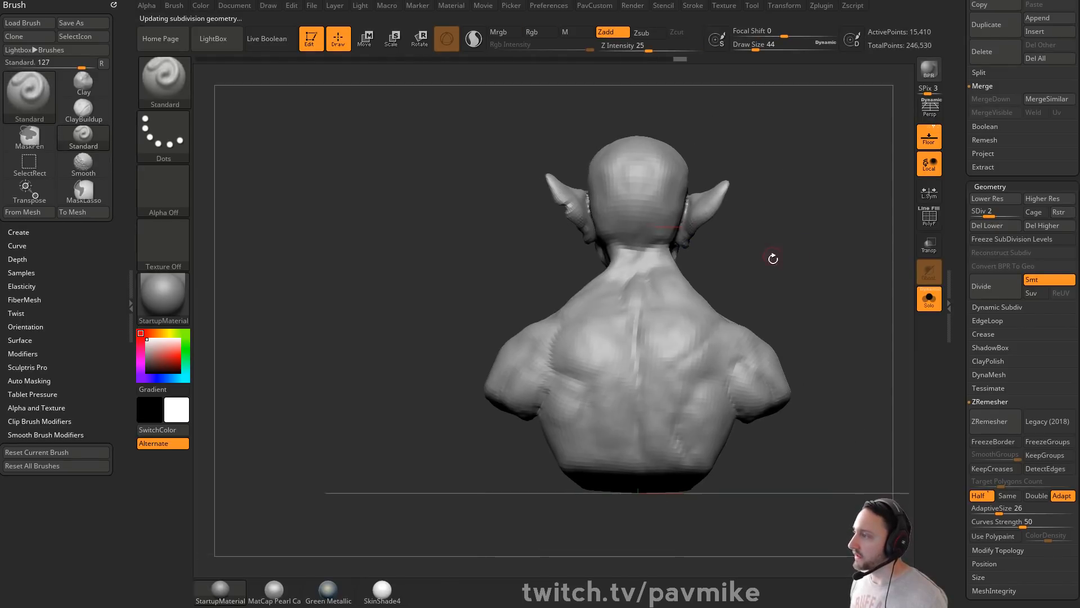
Step: Select the Move brush, return the bust to subdivision level 1 and set Draw Size to 51
{"action": "left_click", "coordinate": [967, 217]}
{"action": "key", "text": "b"}
{"action": "key", "text": "m"}
{"action": "key", "text": "v"}
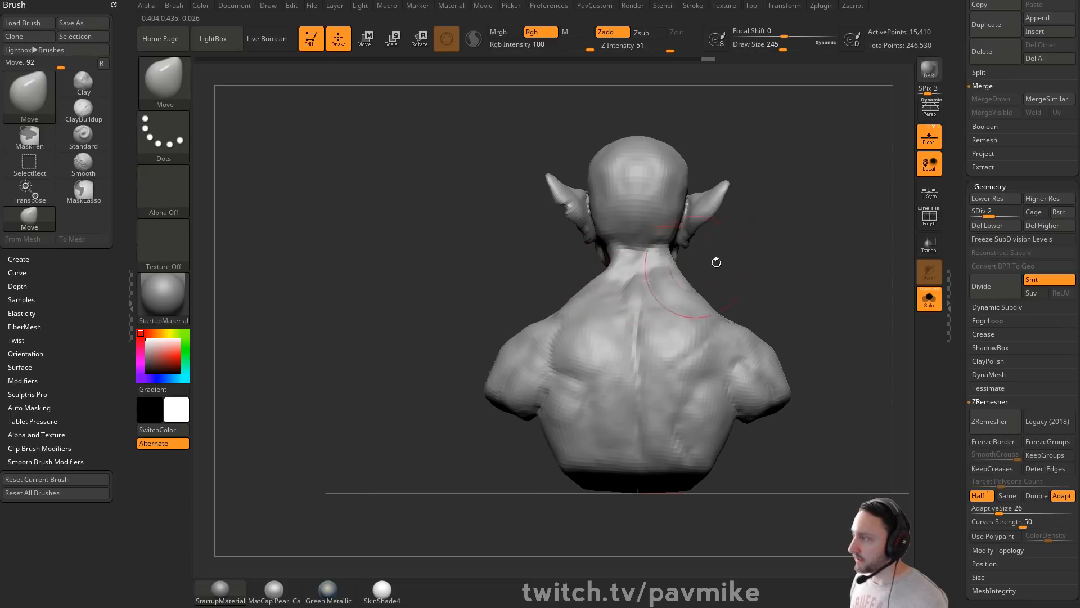
{"action": "left_click", "coordinate": [979, 212]}
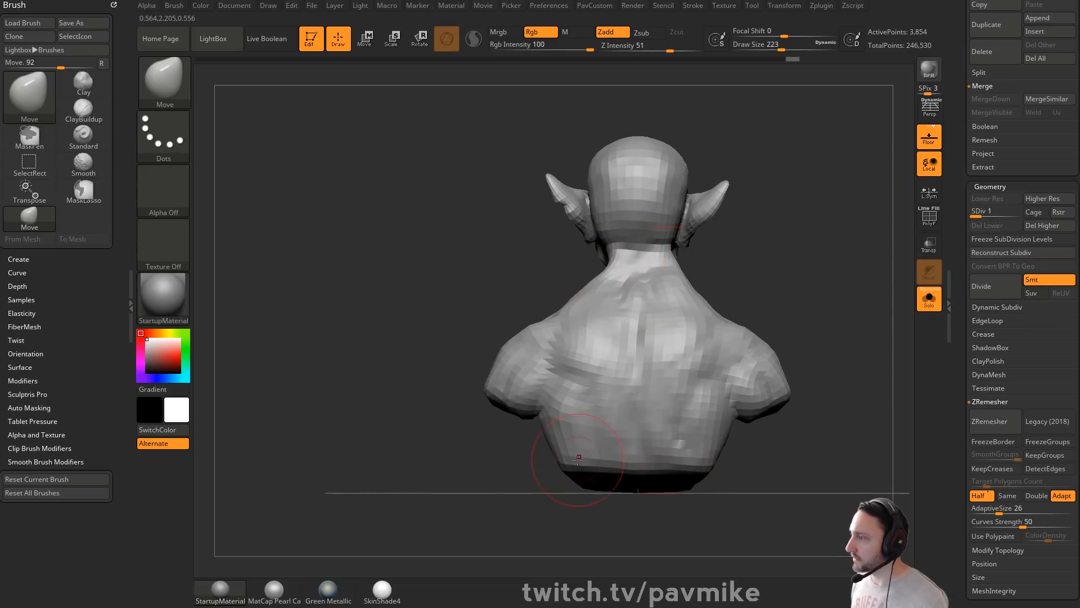
{"action": "left_click_drag", "start_coordinate": [772, 302], "coordinate": [851, 253], "text": "shift"}
{"action": "key", "text": "s"}
{"action": "mouse_move", "coordinate": [748, 264]}
{"action": "left_mouse_down"}
{"action": "mouse_move", "coordinate": [740, 265]}
{"action": "mouse_move", "coordinate": [793, 272]}
{"action": "mouse_move", "coordinate": [774, 273]}
{"action": "mouse_move", "coordinate": [796, 300]}
{"action": "left_mouse_up"}
{"action": "key", "text": "s"}
{"action": "key", "text": "2"}
Step: Raise the bust to subdivision level 4 and try to apply Mirror And Weld
{"action": "left_click_drag", "start_coordinate": [1006, 218], "coordinate": [1012, 210]}
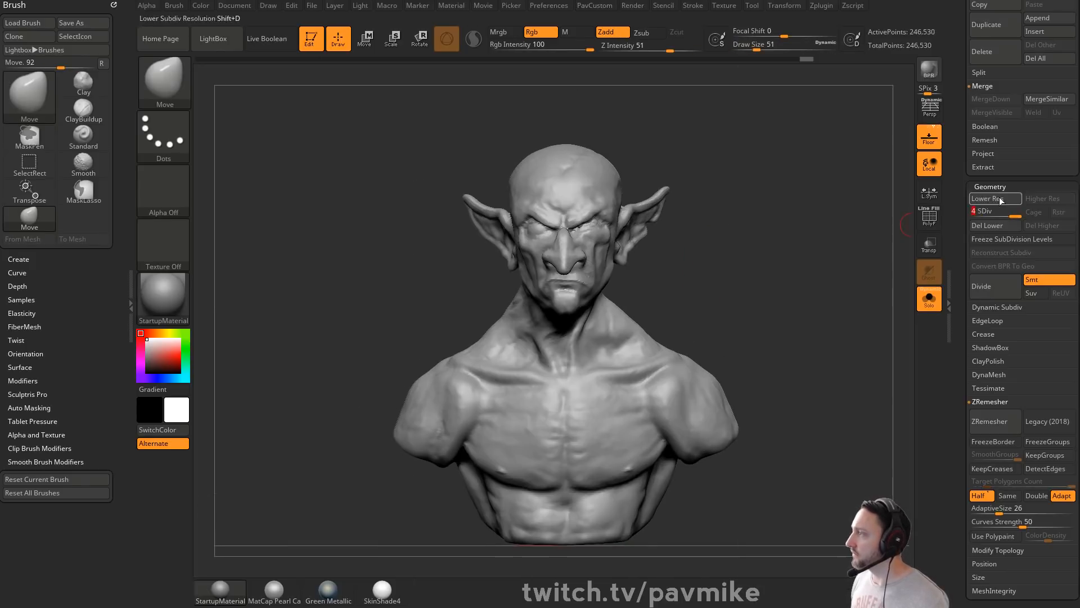
{"action": "key", "text": "2"}
{"action": "left_click", "coordinate": [790, 202]}
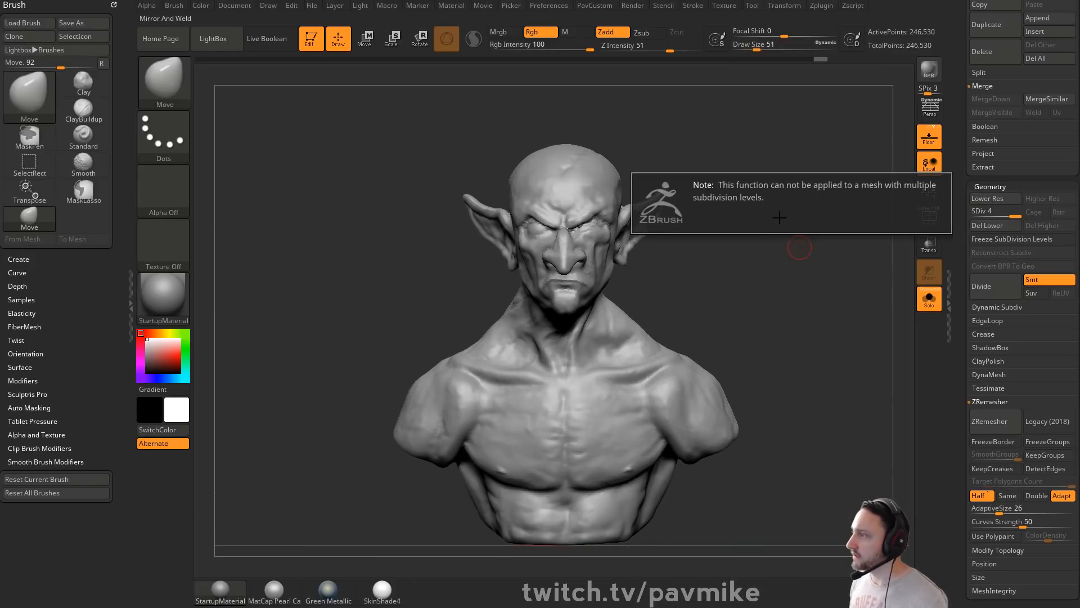
Step: Delete the bust's lower subdivision levels and apply Mirror And Weld to make the bust symmetrical
{"action": "left_click", "coordinate": [993, 225]}
{"action": "key", "text": "2"}
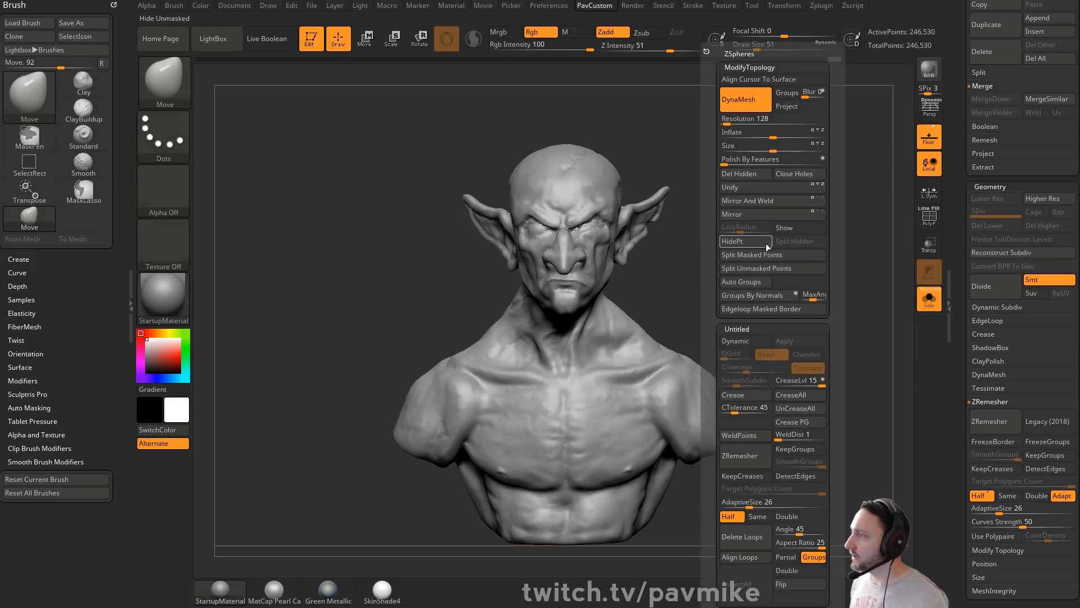
{"action": "left_click", "coordinate": [790, 203]}
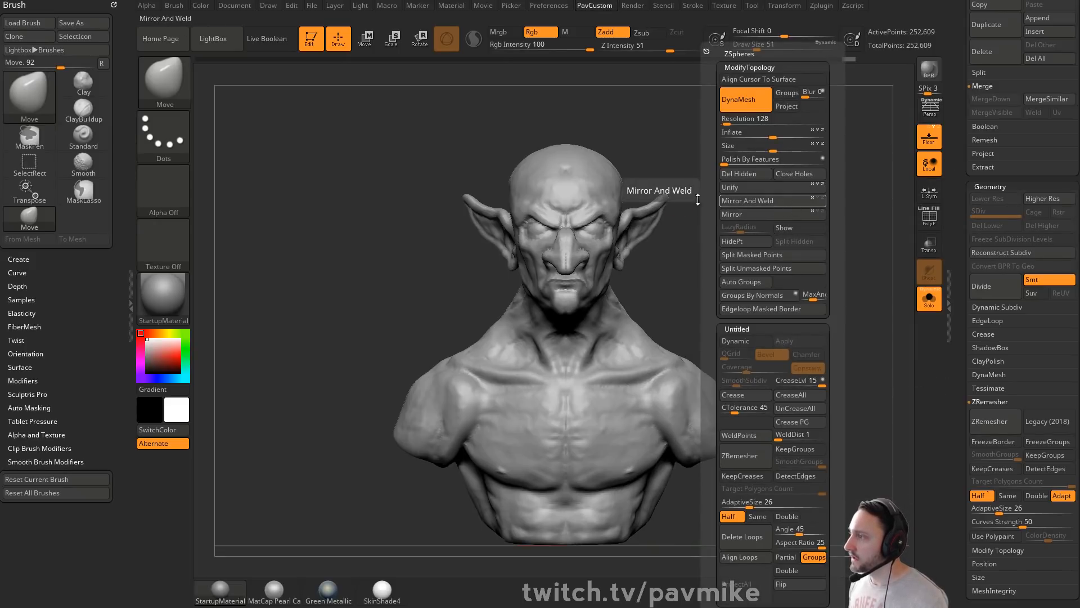
{"action": "left_click_drag", "start_coordinate": [808, 232], "coordinate": [593, 198]}
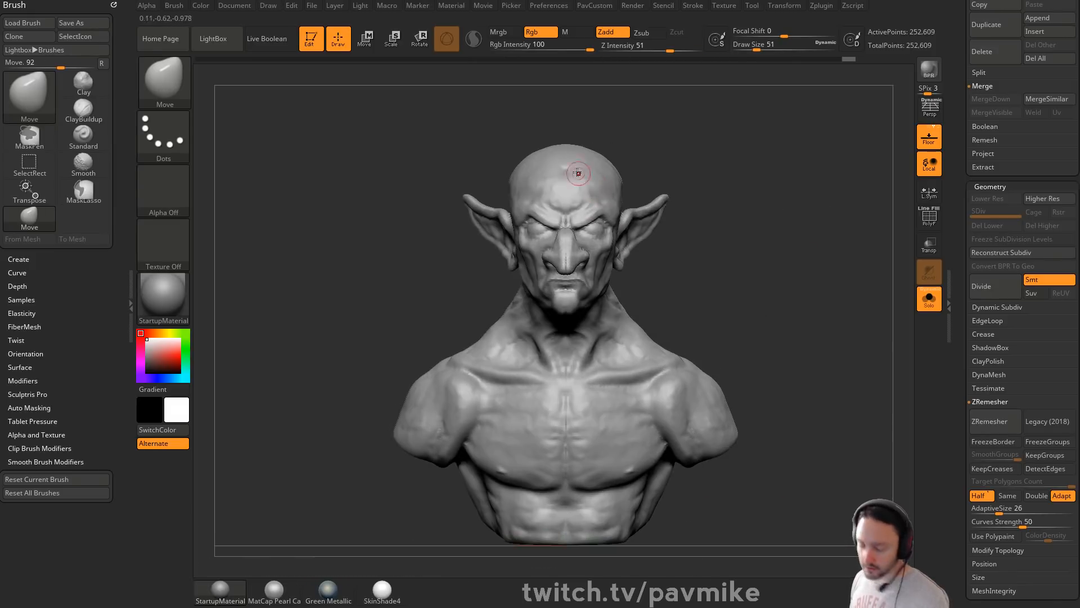
{"action": "left_click_drag", "start_coordinate": [757, 259], "coordinate": [738, 253], "text": "alt"}
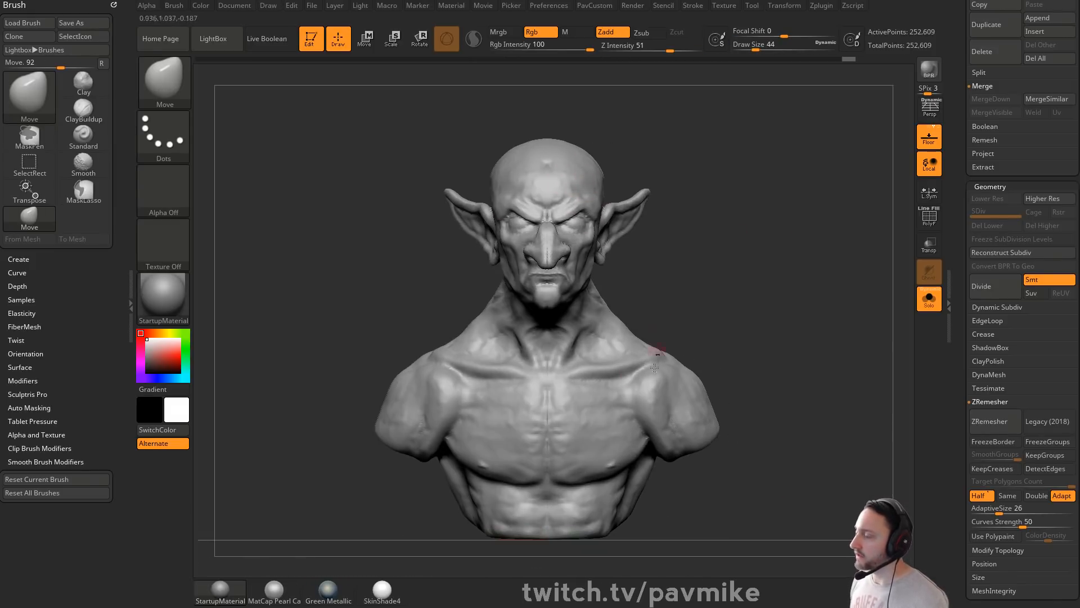
Step: Set the Move brush's Draw Size to 49
{"action": "key", "text": "s"}
{"action": "mouse_move", "coordinate": [744, 291]}
{"action": "left_mouse_down"}
{"action": "mouse_move", "coordinate": [772, 295]}
{"action": "mouse_move", "coordinate": [779, 282]}
{"action": "mouse_move", "coordinate": [783, 296]}
{"action": "left_mouse_up"}
{"action": "key", "text": "s"}
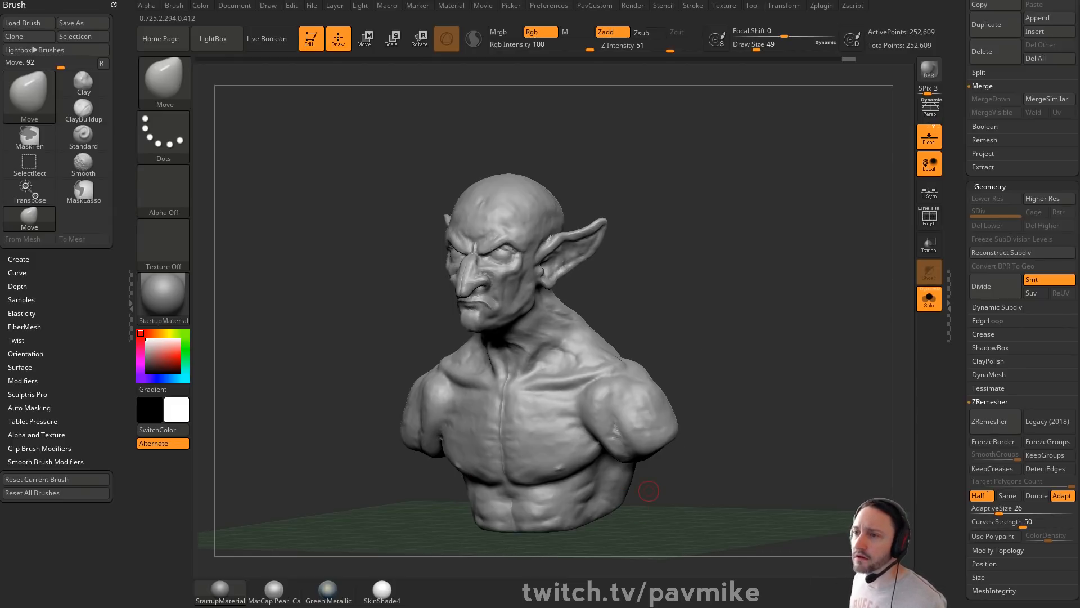
Step: Switch to File Explorer and open the Recording folder on Local Disk (E:)
{"action": "key", "text": "super+e"}
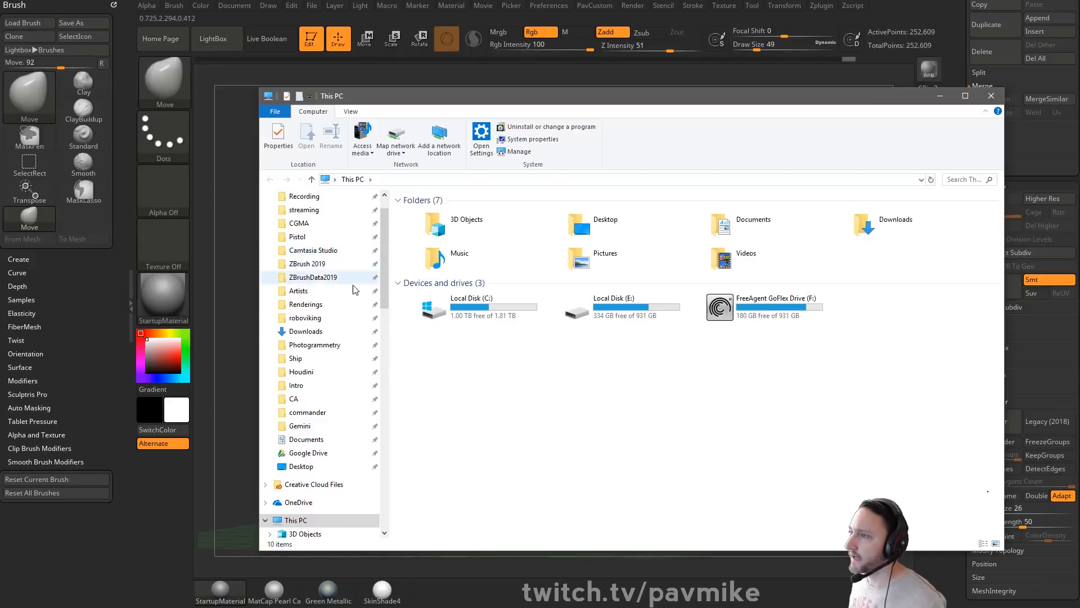
{"action": "scroll", "coordinate": [355, 289], "scroll_direction": "up", "scroll_amount": 1}
{"action": "left_click", "coordinate": [333, 233]}
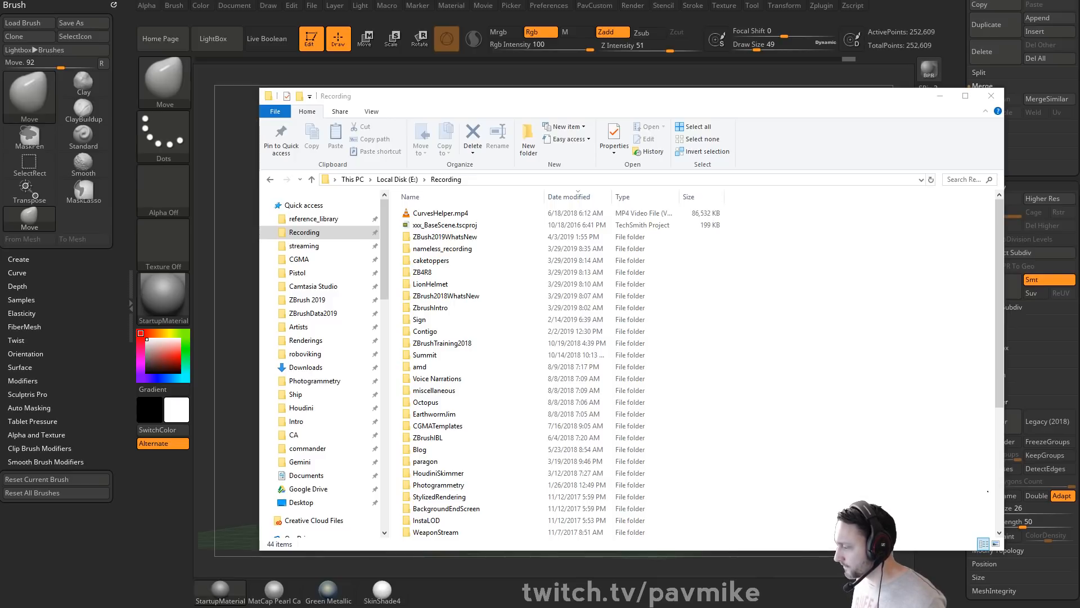
Step: Switch to the YouTube channel in the browser, search it for "blendshape" and open the video "ZBrush Maya Blendshapes Plugin"
{"action": "left_click_drag", "start_coordinate": [652, 605], "coordinate": [728, 8]}
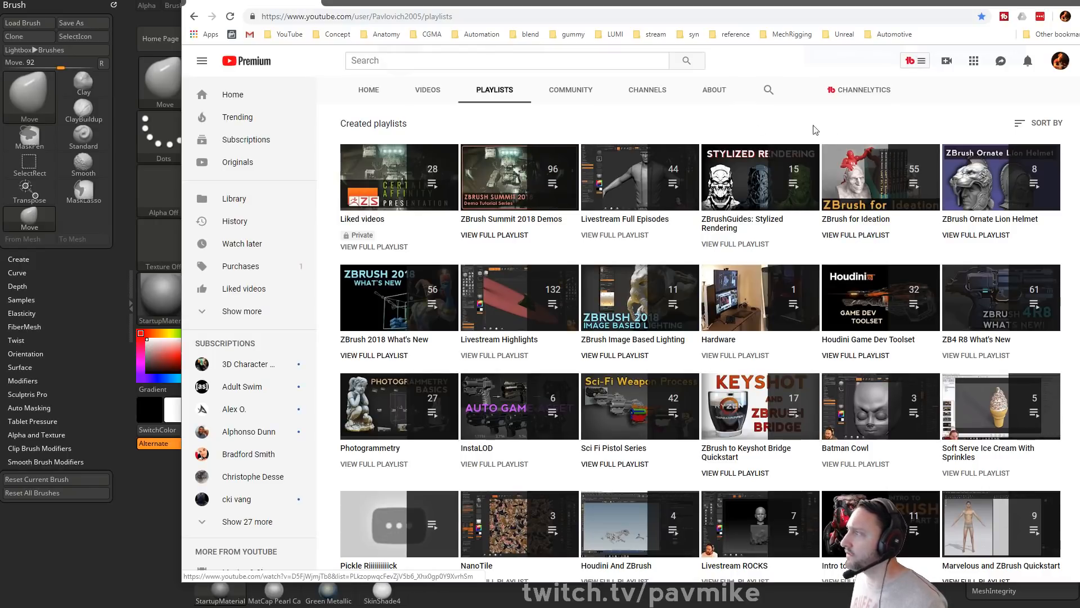
{"action": "scroll", "coordinate": [890, 215], "scroll_direction": "up", "scroll_amount": 3}
{"action": "left_click", "coordinate": [769, 271]}
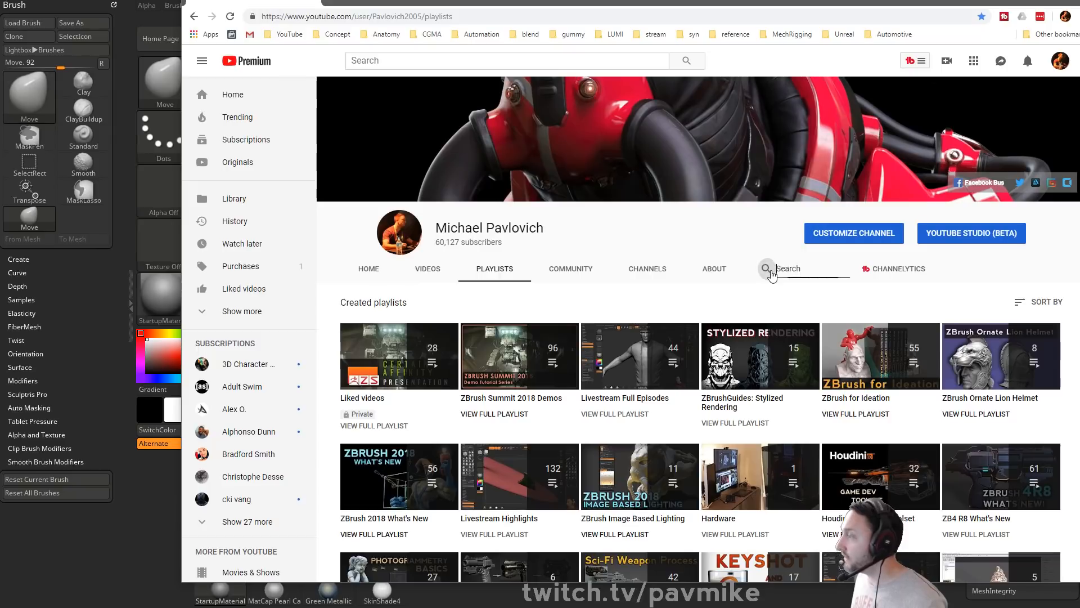
{"action": "type", "text": "bolendshape"}
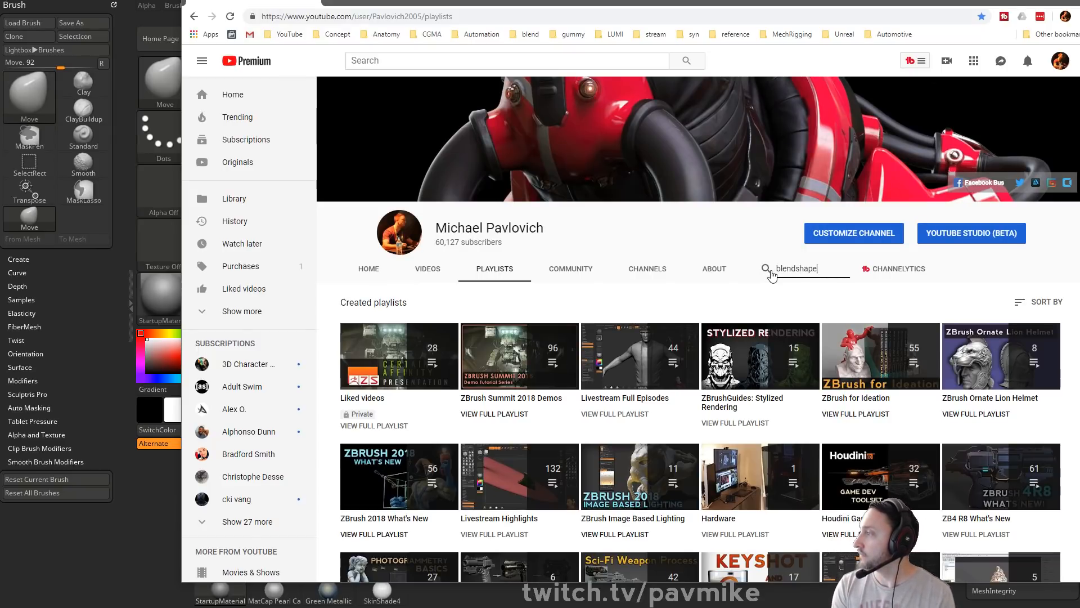
{"action": "key", "text": "Return"}
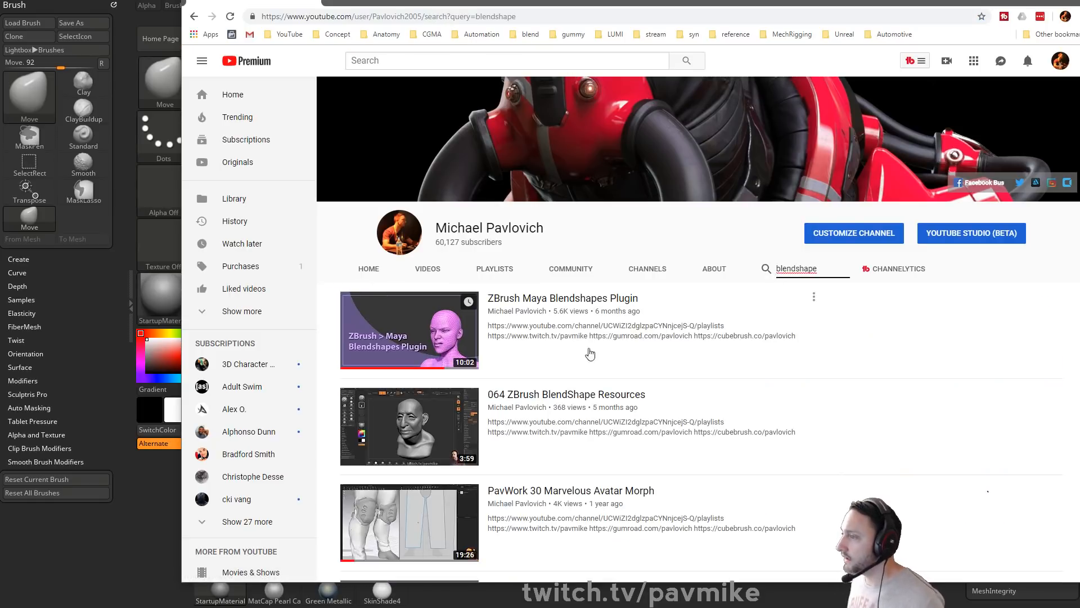
{"action": "left_click", "coordinate": [543, 299]}
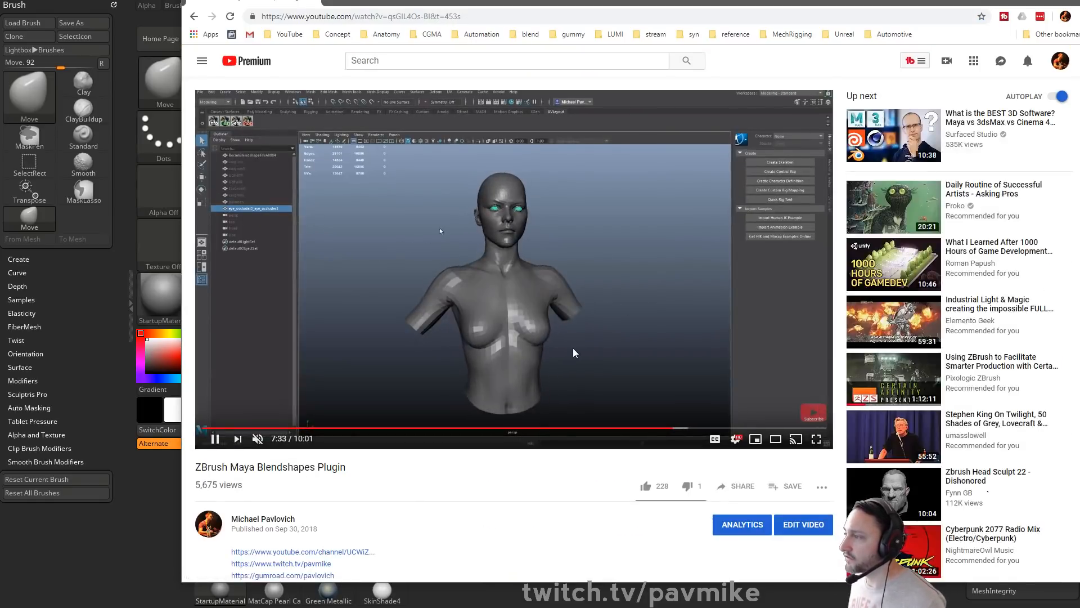
Step: Skim the blendshapes video from the early ZBrush head edits through to the Maya section, and move the browser out of the way
{"action": "left_click", "coordinate": [328, 428]}
{"action": "left_click", "coordinate": [379, 429]}
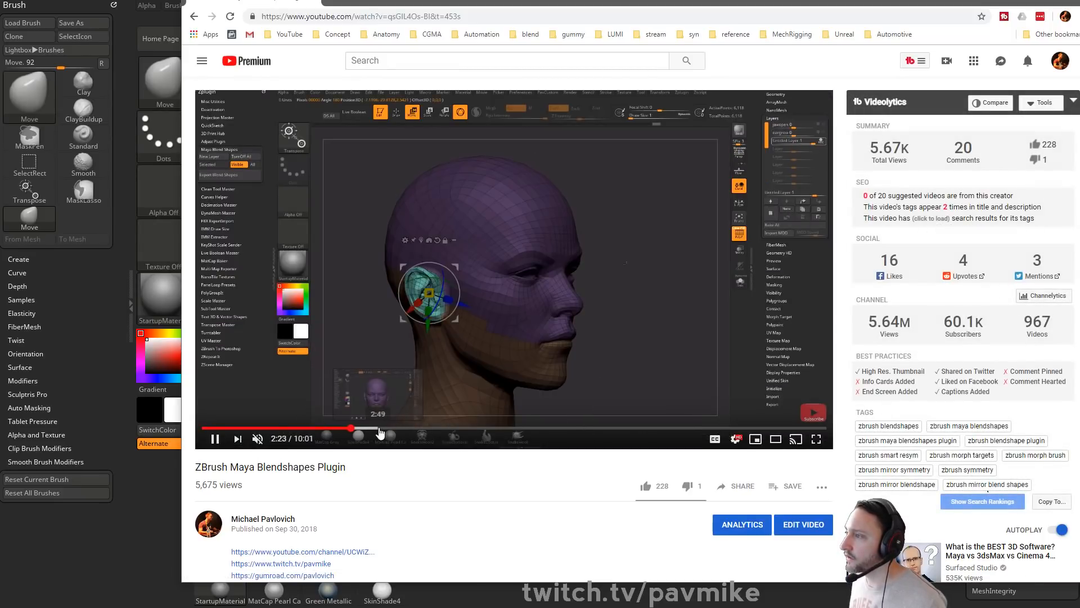
{"action": "left_click", "coordinate": [427, 429]}
{"action": "left_click", "coordinate": [437, 429]}
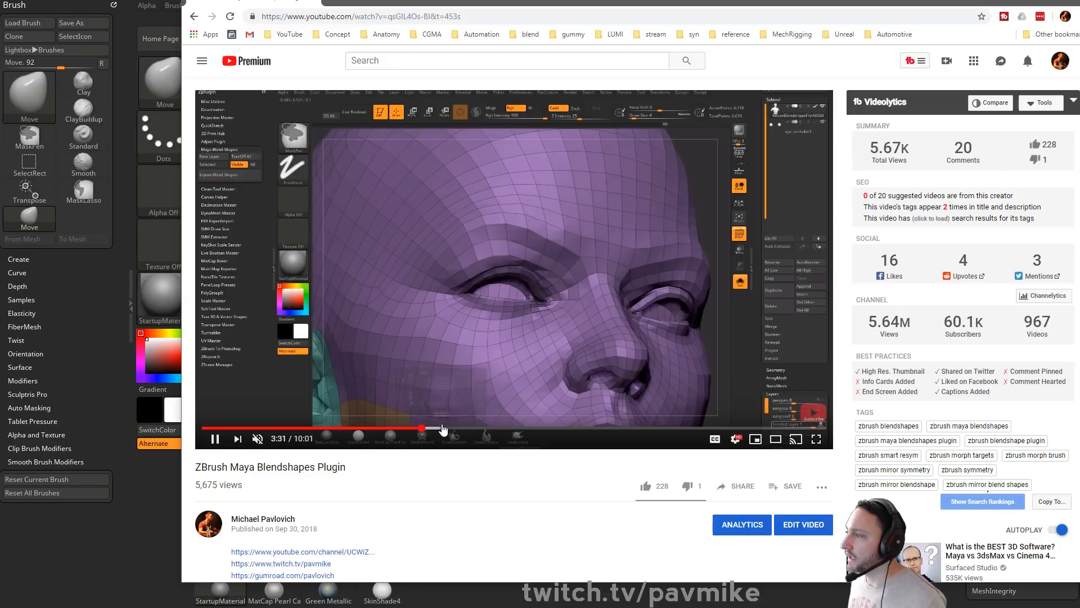
{"action": "left_click", "coordinate": [447, 427]}
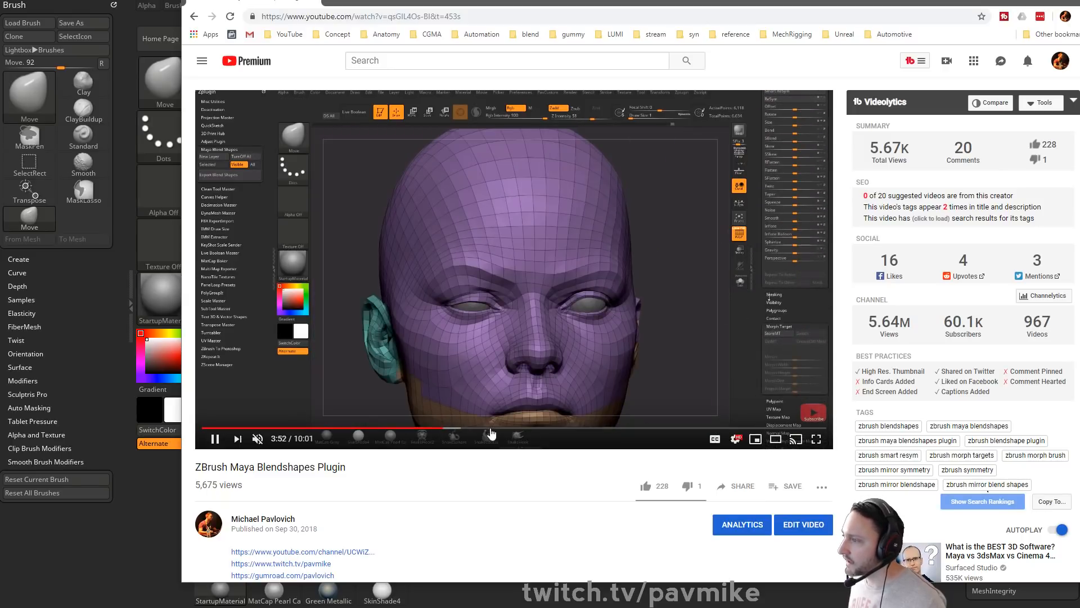
{"action": "left_click", "coordinate": [458, 429]}
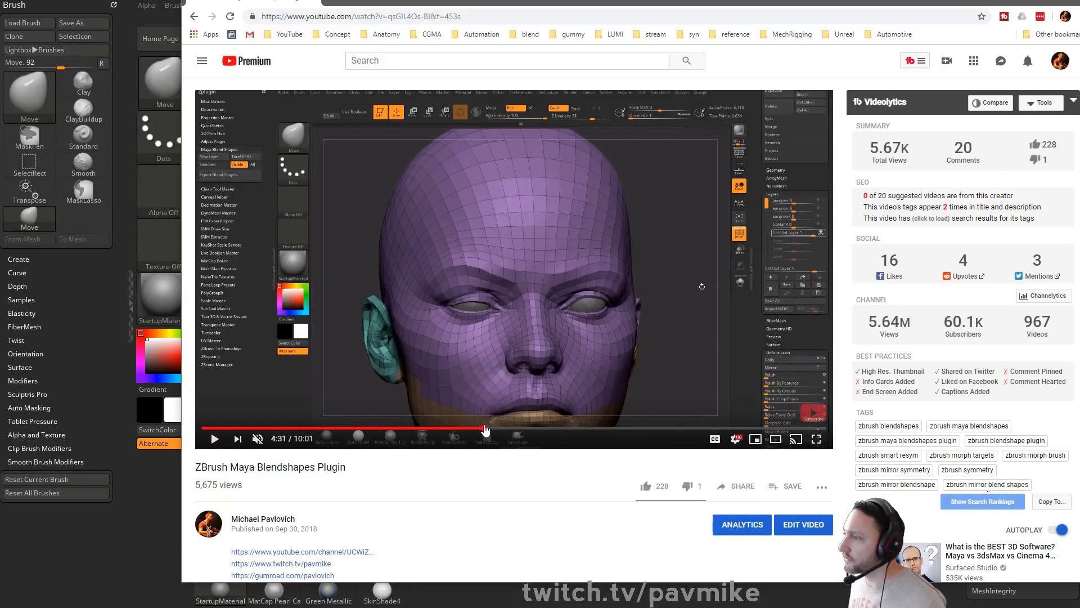
{"action": "left_click", "coordinate": [498, 429]}
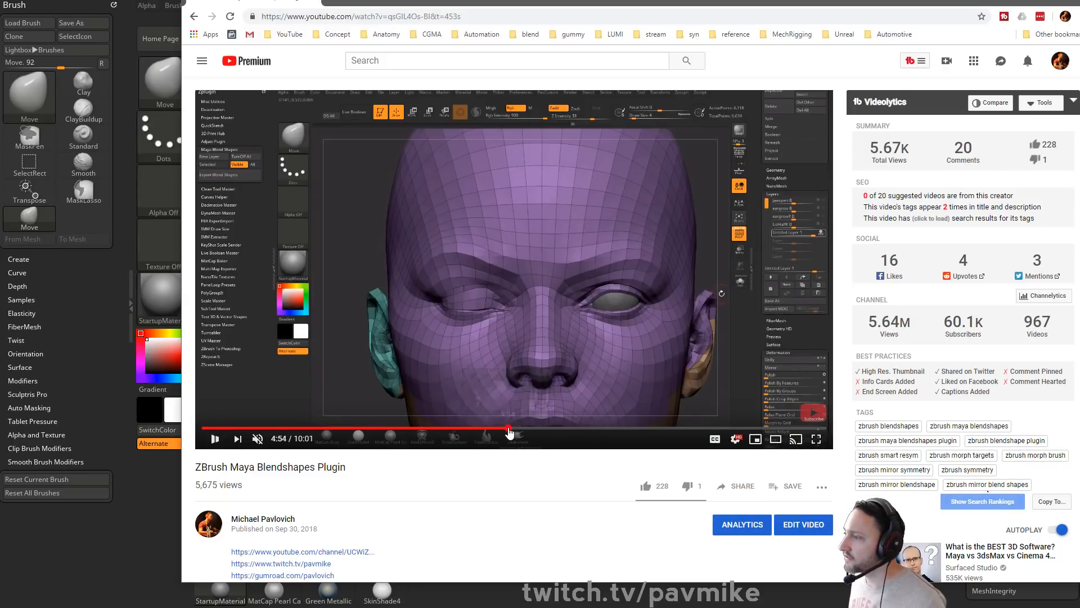
{"action": "left_click", "coordinate": [514, 429]}
{"action": "left_click", "coordinate": [530, 429]}
{"action": "left_click", "coordinate": [555, 429]}
{"action": "left_click", "coordinate": [573, 429]}
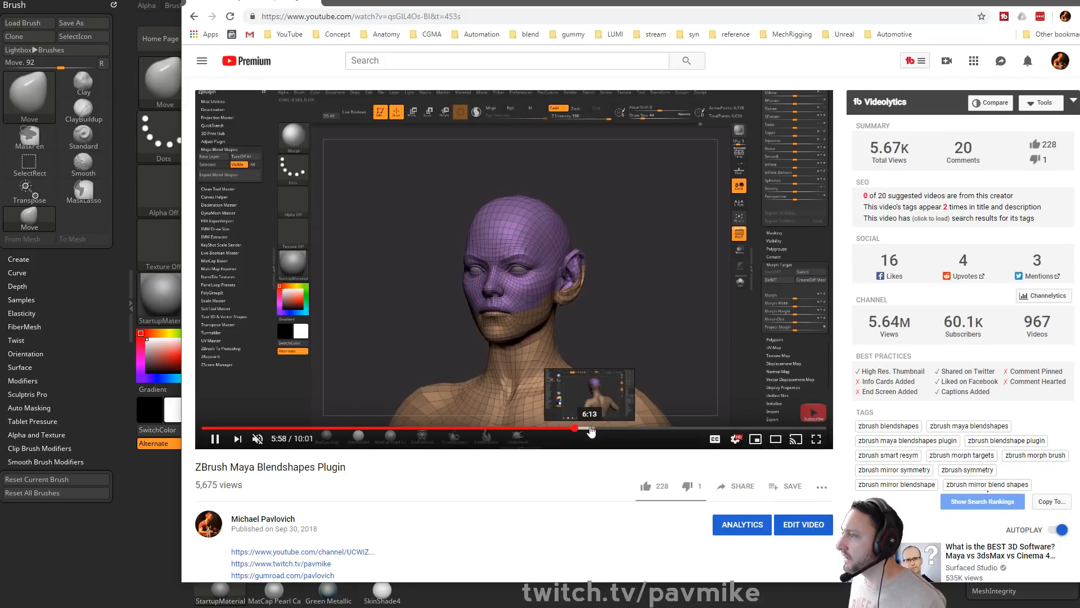
{"action": "left_click", "coordinate": [590, 429]}
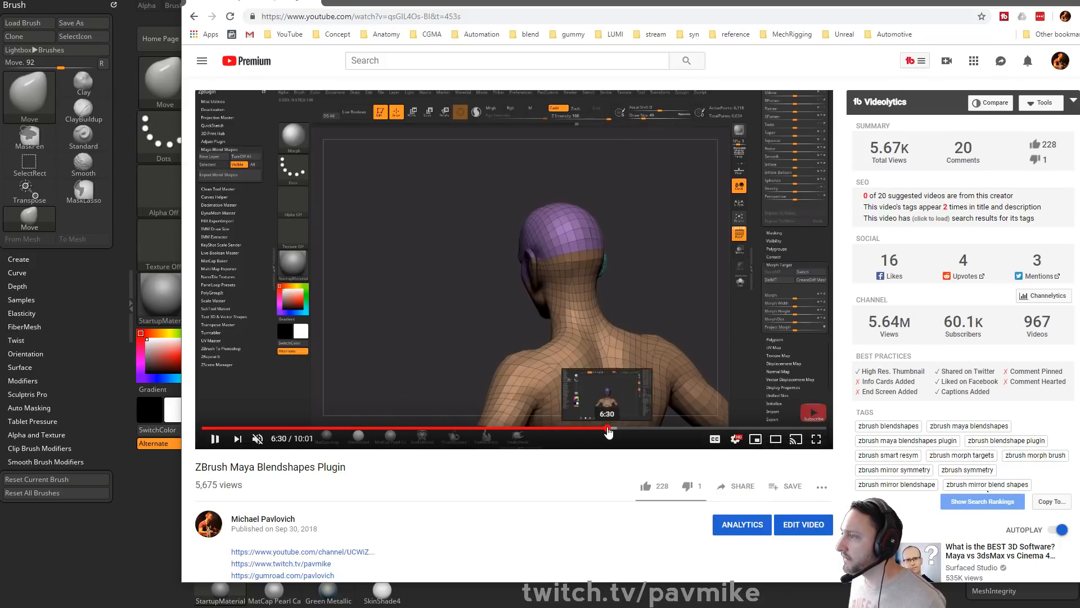
{"action": "left_click", "coordinate": [622, 429]}
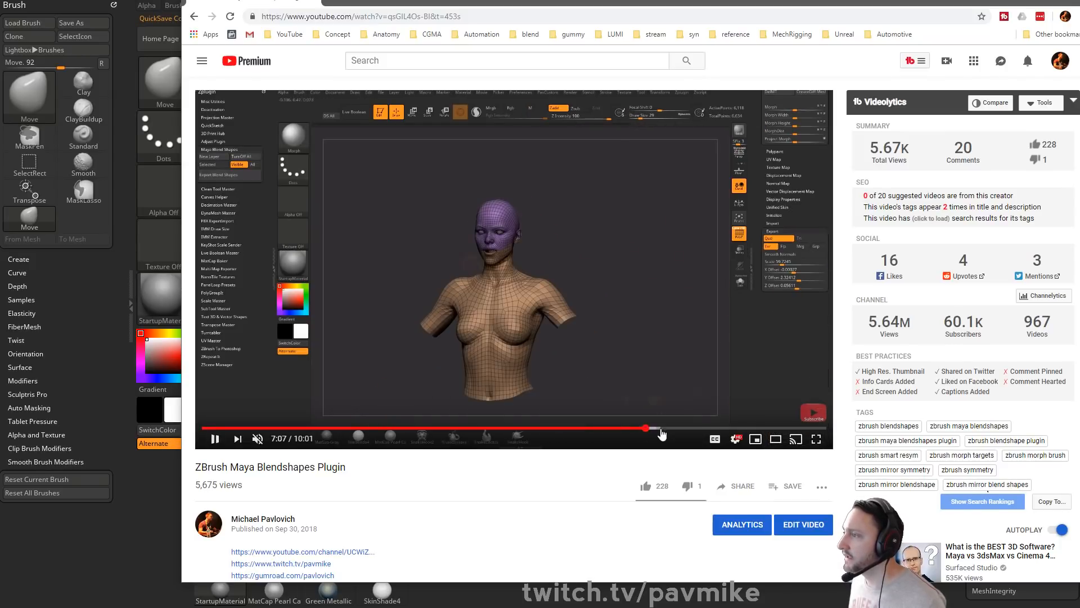
{"action": "left_click", "coordinate": [667, 429]}
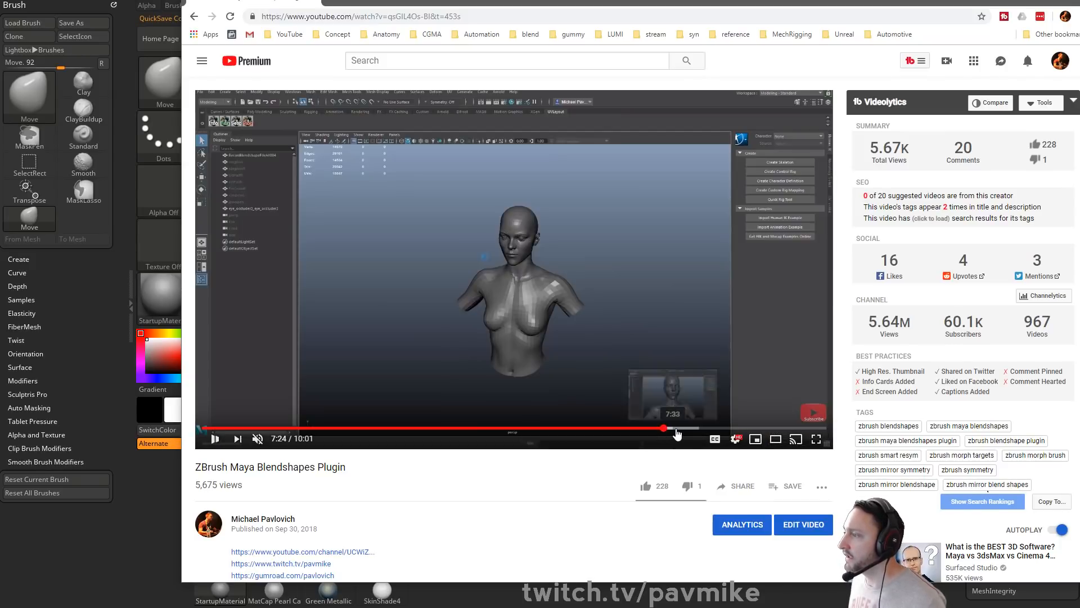
{"action": "left_click", "coordinate": [695, 429]}
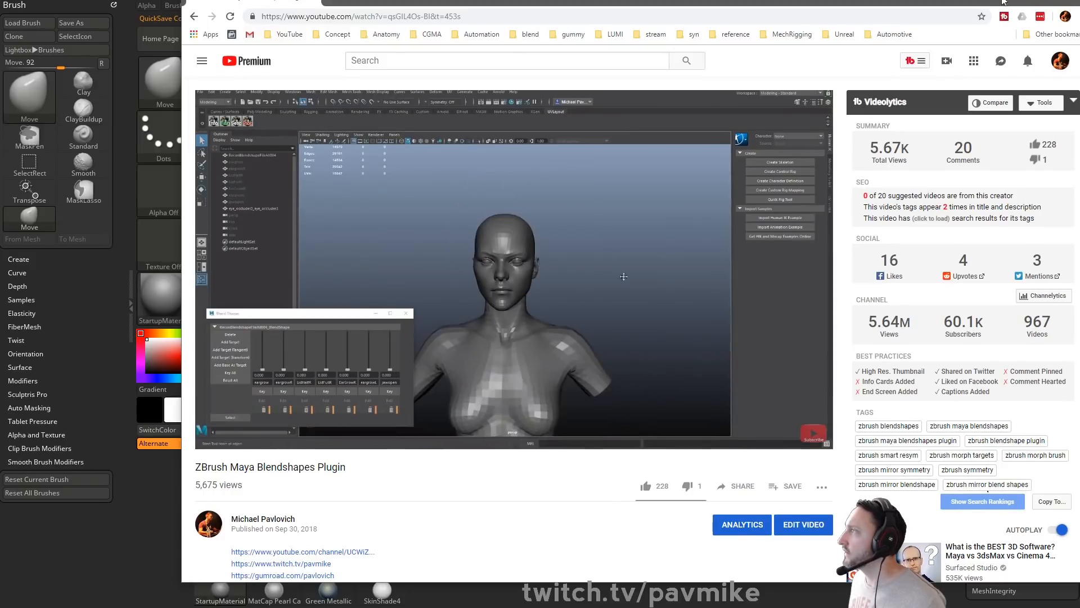
{"action": "left_click_drag", "start_coordinate": [972, 3], "coordinate": [0, 30]}
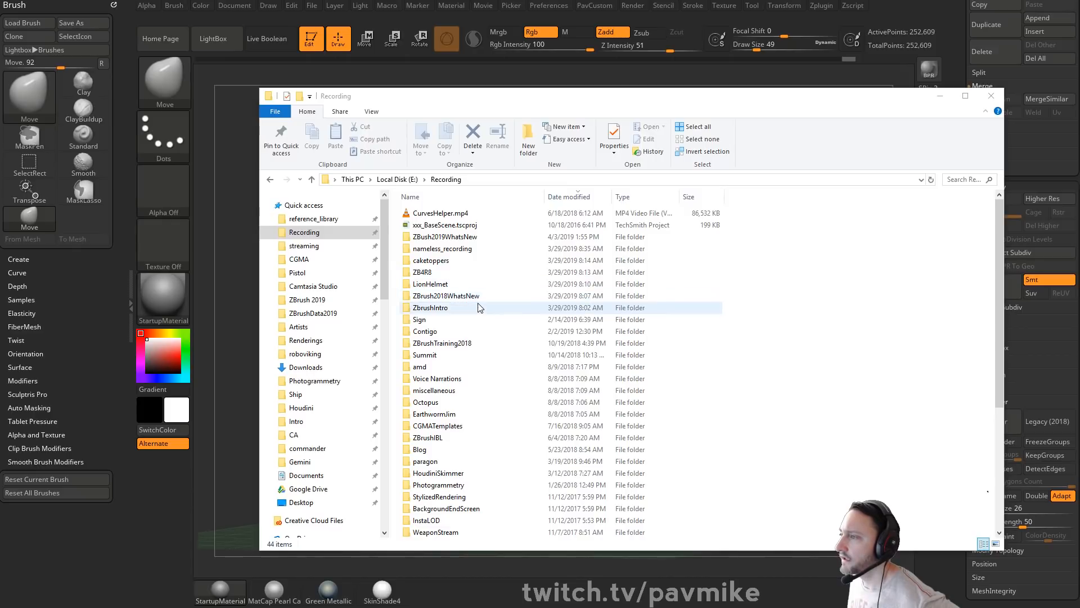
Step: Look through the Recording folder and open ZBrushTraining2018, Exported, all and Week06 in turn to check its video files
{"action": "scroll", "coordinate": [475, 336], "scroll_direction": "down", "scroll_amount": 1}
{"action": "scroll", "coordinate": [472, 360], "scroll_direction": "down", "scroll_amount": 2}
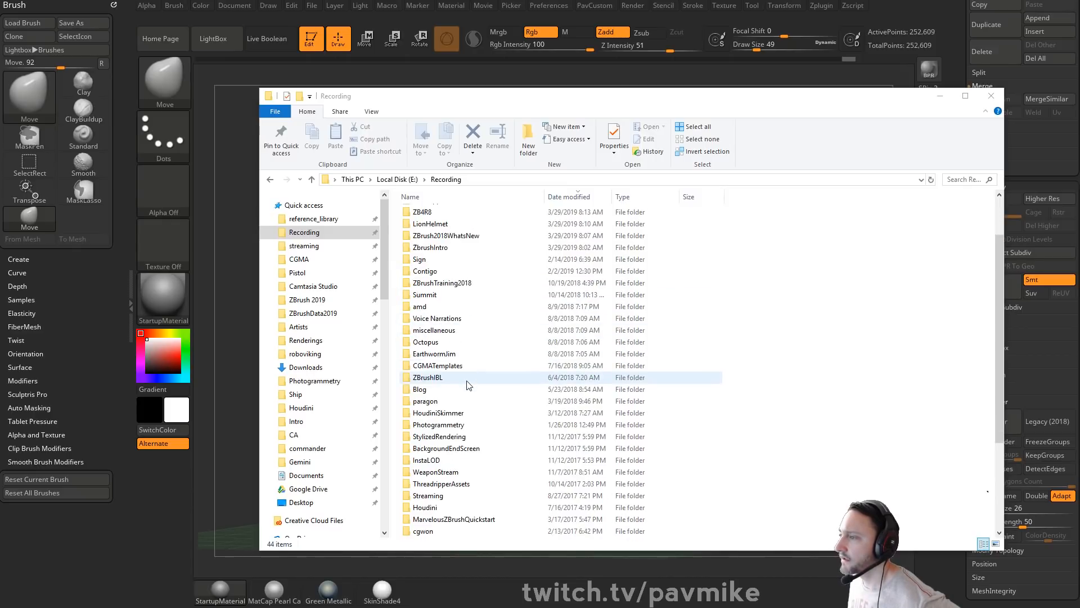
{"action": "scroll", "coordinate": [467, 385], "scroll_direction": "down", "scroll_amount": 3}
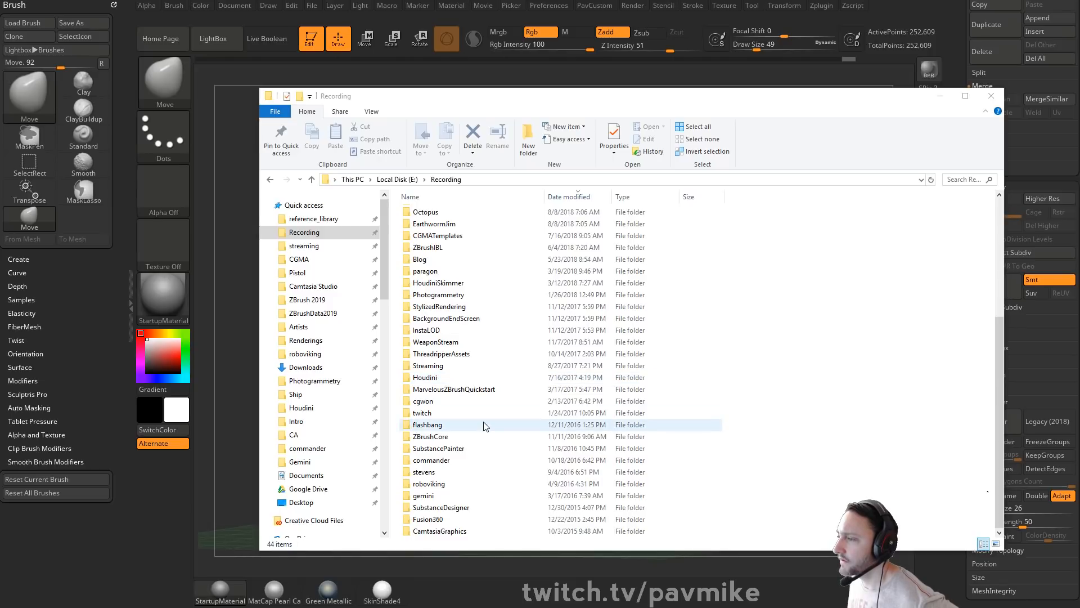
{"action": "scroll", "coordinate": [485, 426], "scroll_direction": "up", "scroll_amount": 3}
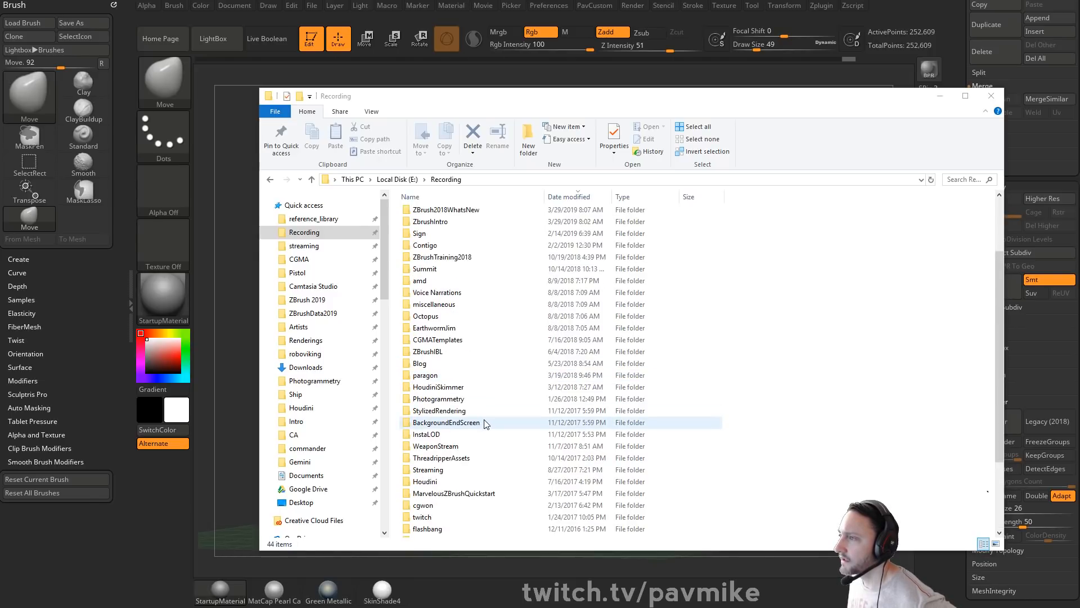
{"action": "scroll", "coordinate": [485, 426], "scroll_direction": "up", "scroll_amount": 3}
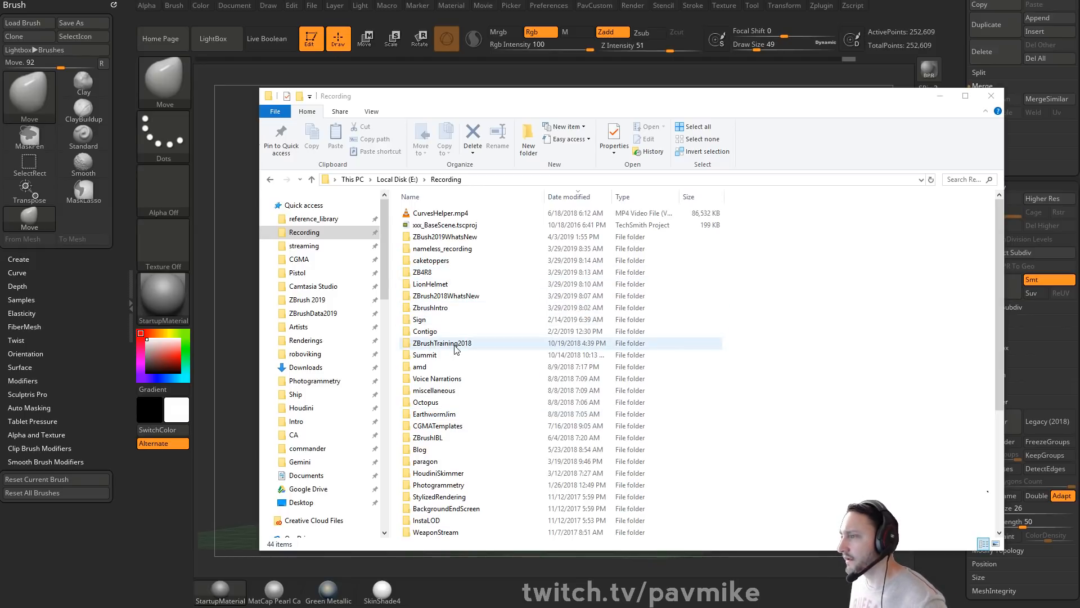
{"action": "double_click", "coordinate": [479, 344]}
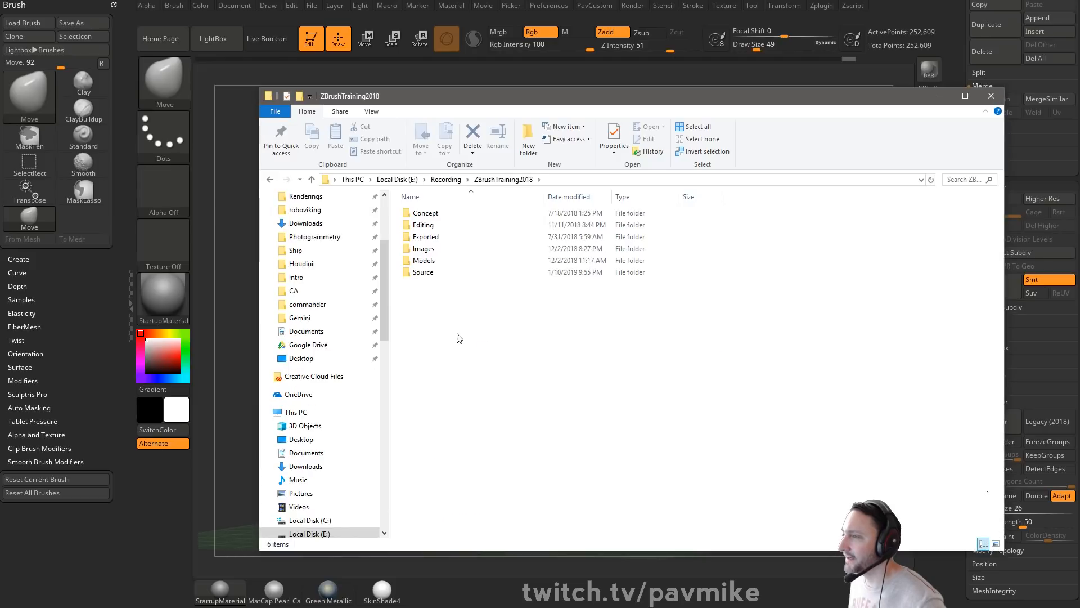
{"action": "double_click", "coordinate": [472, 237]}
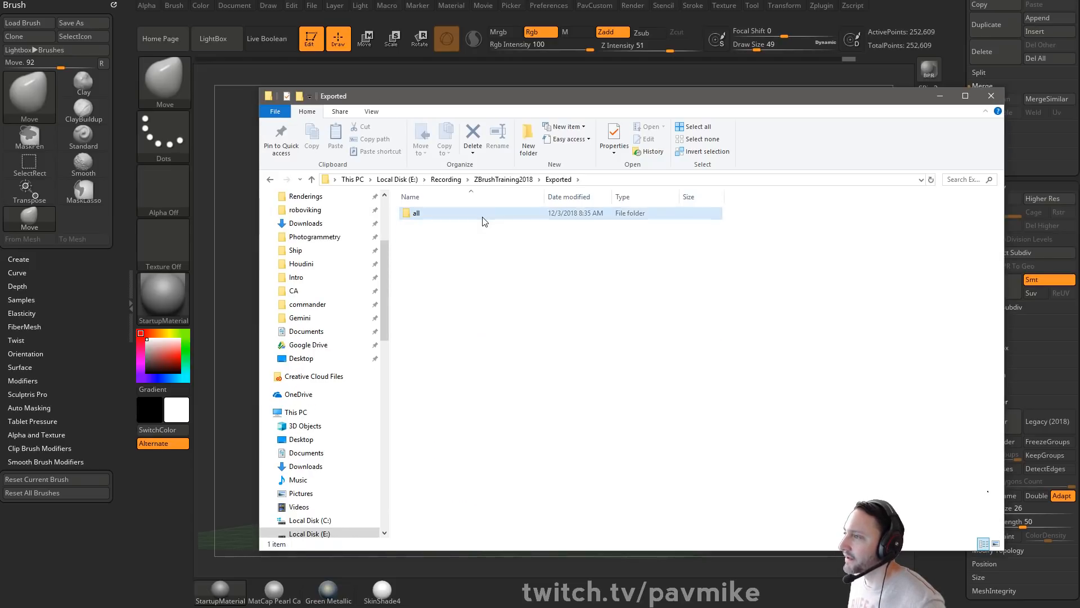
{"action": "double_click", "coordinate": [483, 217]}
{"action": "double_click", "coordinate": [465, 319]}
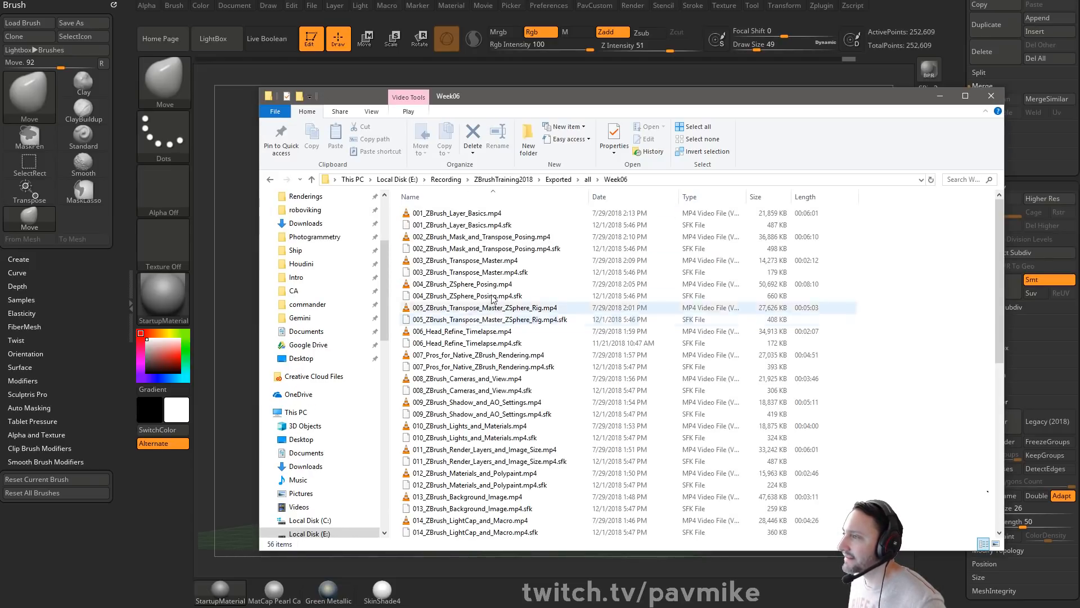
Step: Go back to the all folder, open Week05 and look through its video files to the end
{"action": "left_click", "coordinate": [588, 179]}
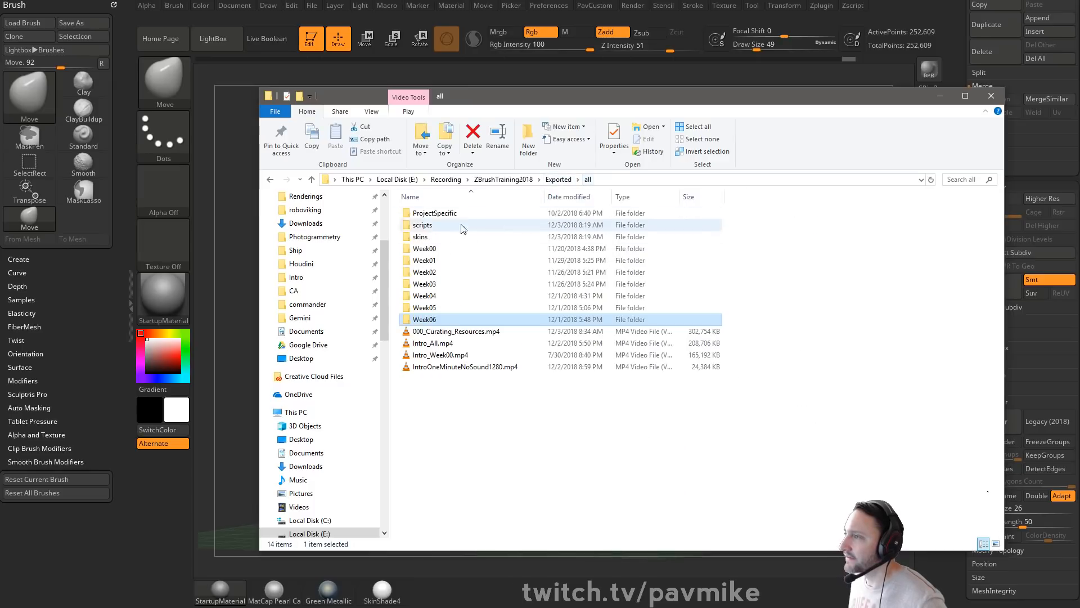
{"action": "double_click", "coordinate": [450, 307]}
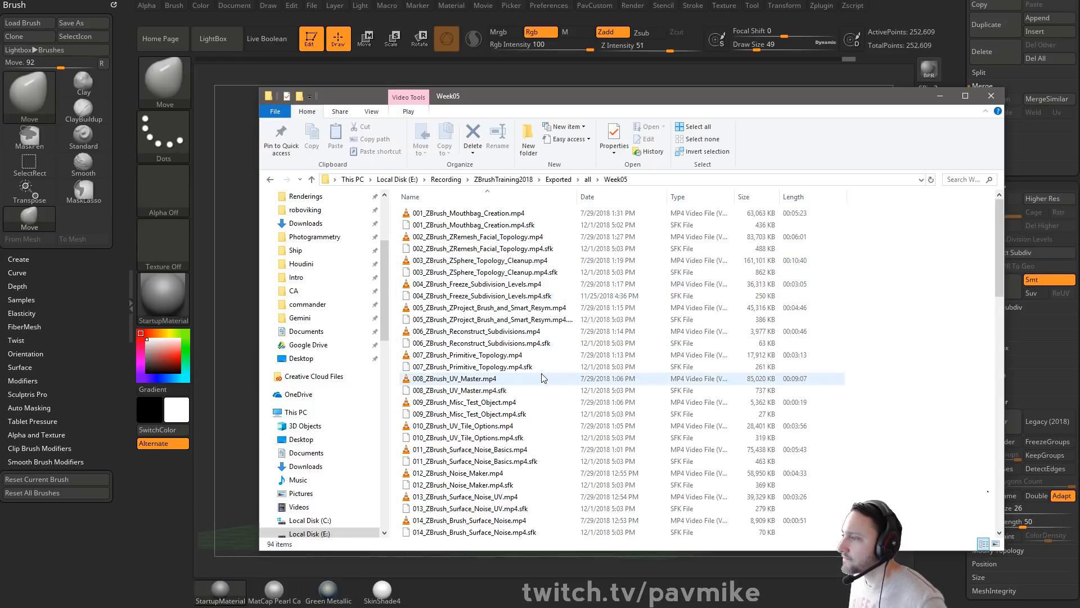
{"action": "scroll", "coordinate": [541, 381], "scroll_direction": "down", "scroll_amount": 20}
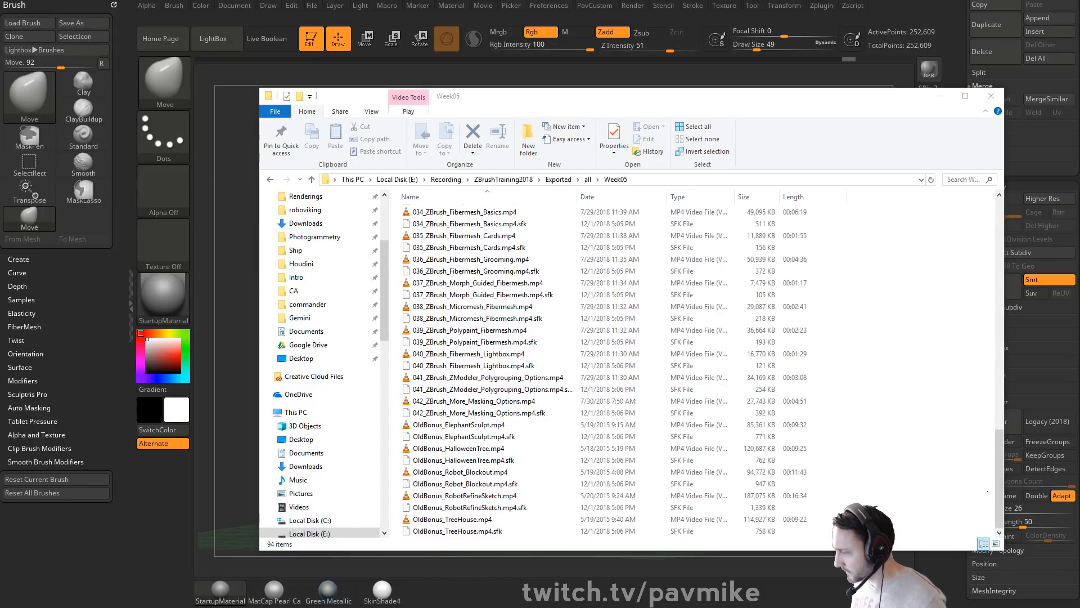
Step: Switch to the ZBrush Training 2018 Video List spreadsheet and examine the Unit04 to Unit06 columns
{"action": "left_click_drag", "start_coordinate": [670, 607], "coordinate": [404, 1]}
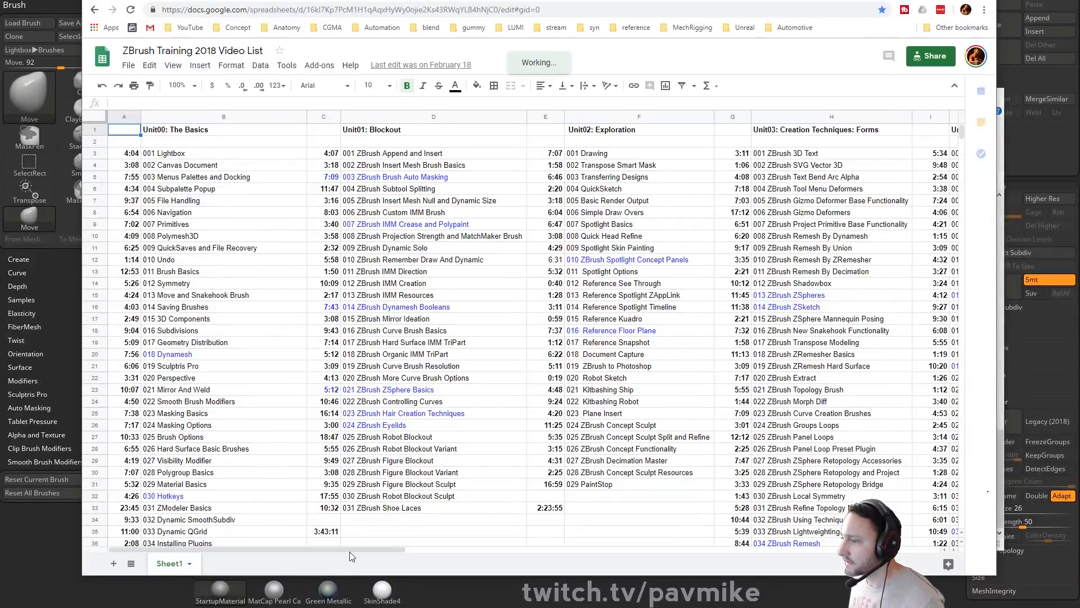
{"action": "left_click_drag", "start_coordinate": [309, 550], "coordinate": [653, 555]}
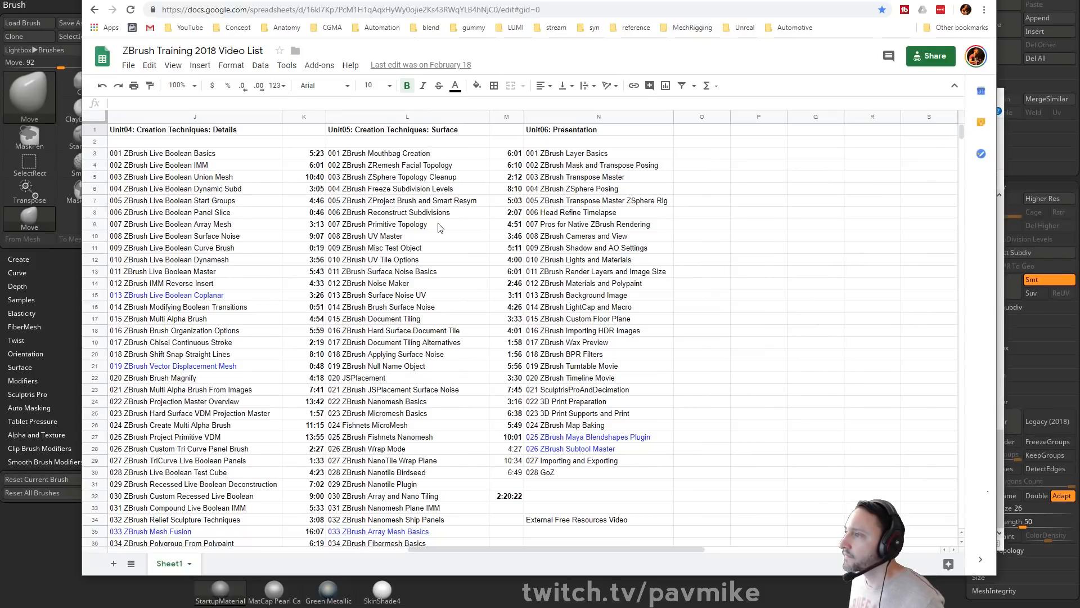
Step: Look through the Unit05 Smart Resym and Reconstruct Subdivisions entries and the Unit06 Layer Basics and Head Refine Timelapse entries
{"action": "left_click", "coordinate": [449, 202]}
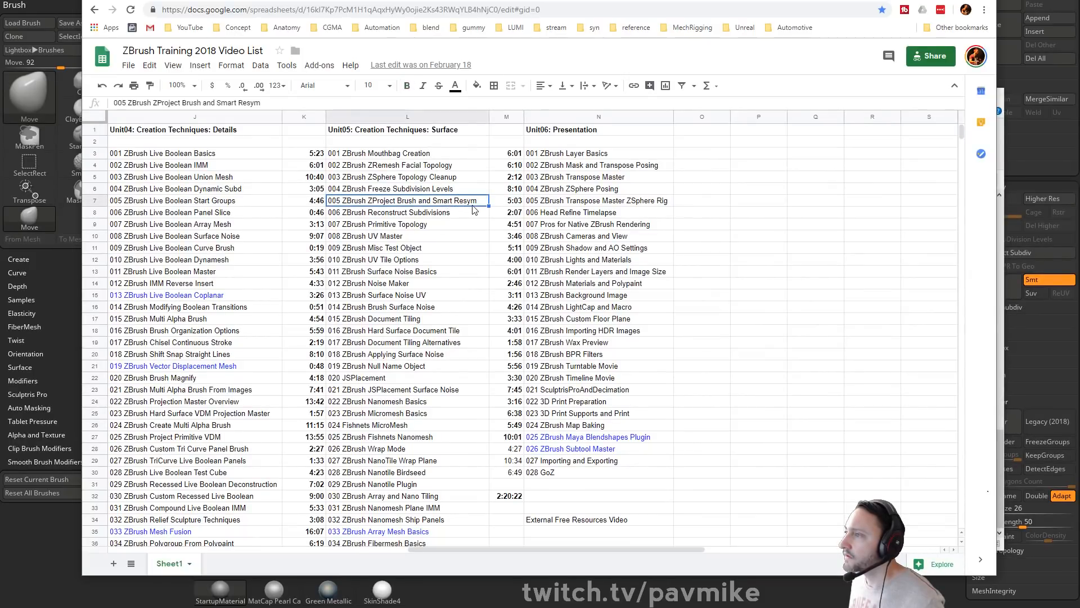
{"action": "left_click", "coordinate": [469, 213]}
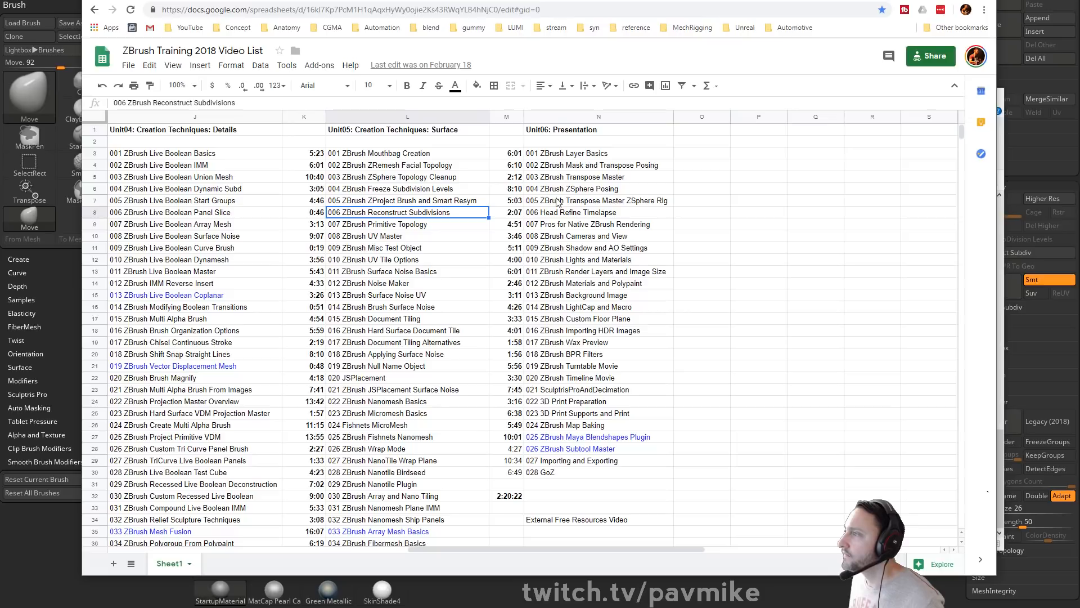
{"action": "left_click", "coordinate": [628, 156]}
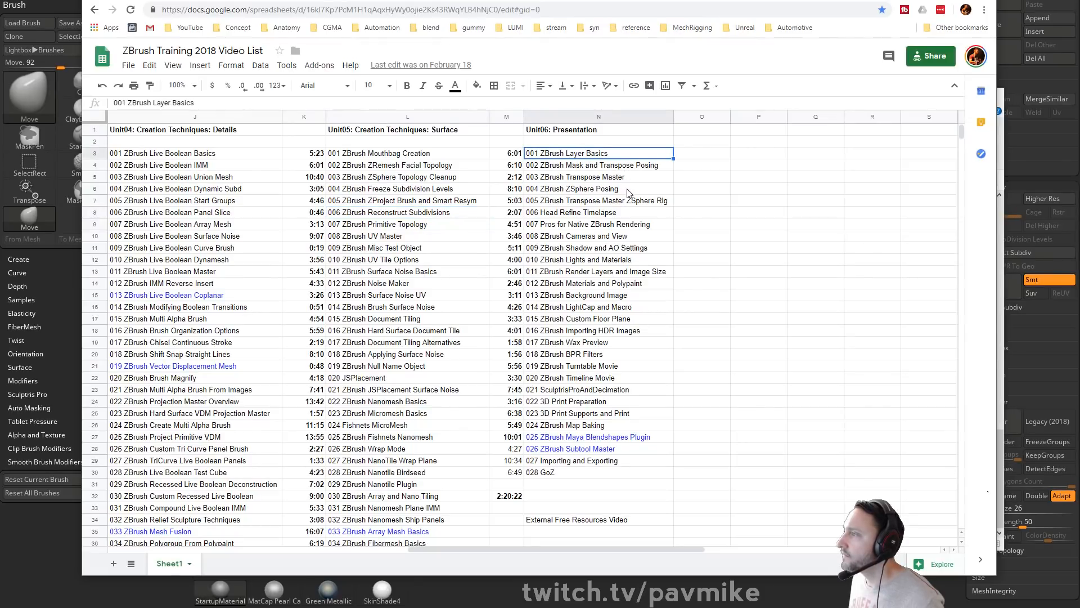
{"action": "left_click", "coordinate": [630, 214]}
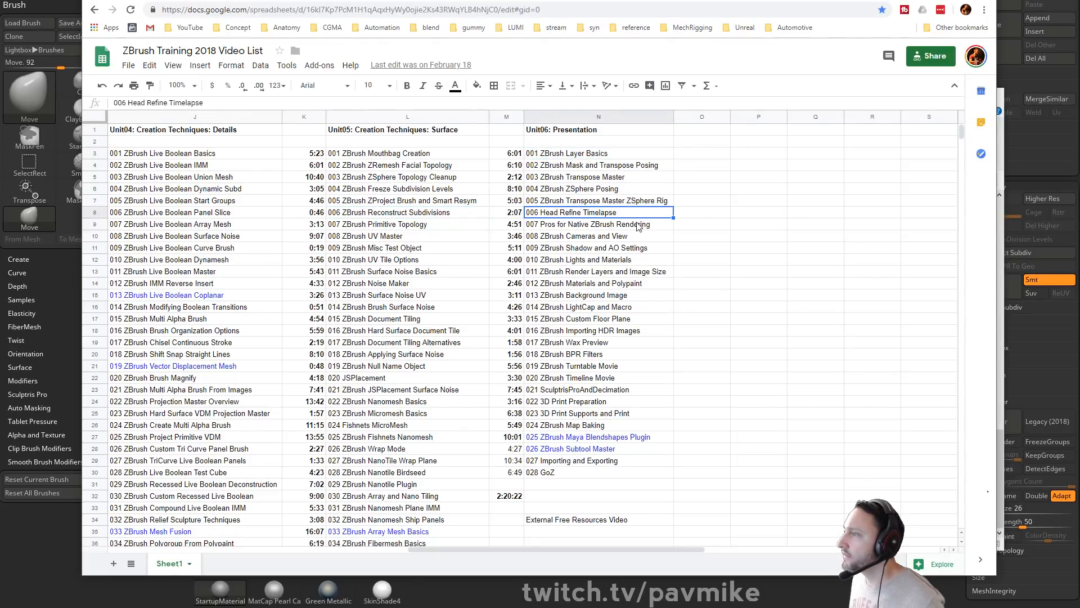
Step: Return to the file browser, go back to the all folder, open Week06 and play 006_Head_Refine_Timelapse.mp4
{"action": "key", "text": "super+Down"}
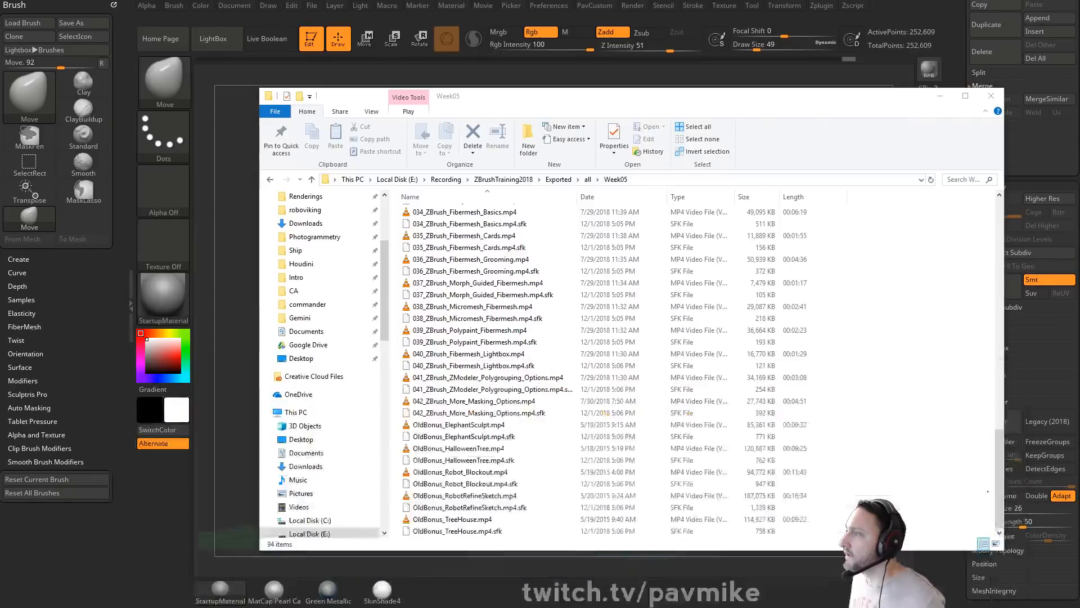
{"action": "left_click", "coordinate": [587, 179]}
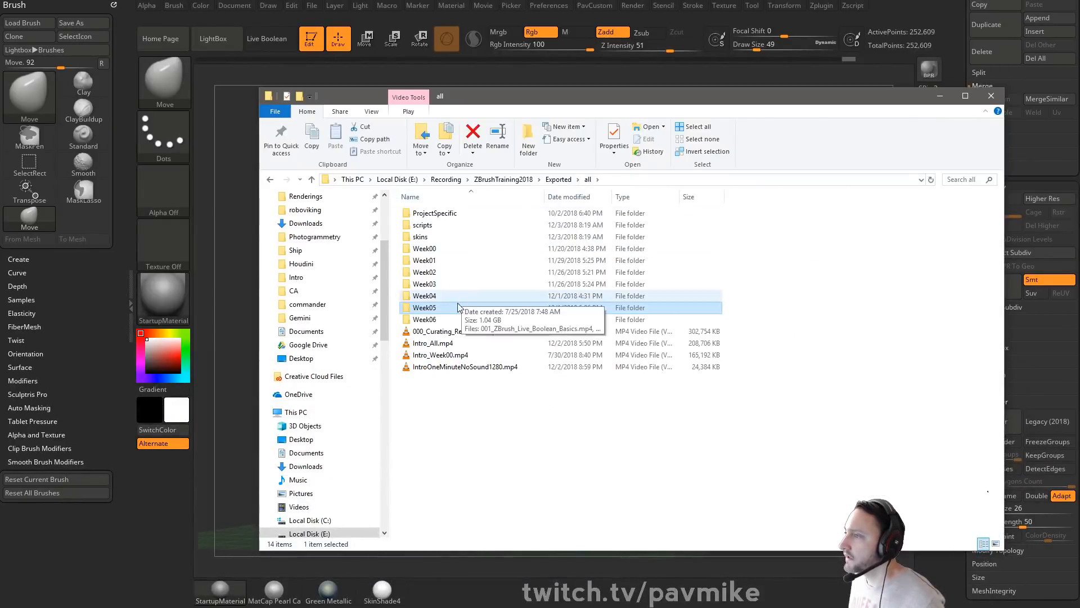
{"action": "left_click", "coordinate": [444, 320]}
{"action": "double_click", "coordinate": [445, 319]}
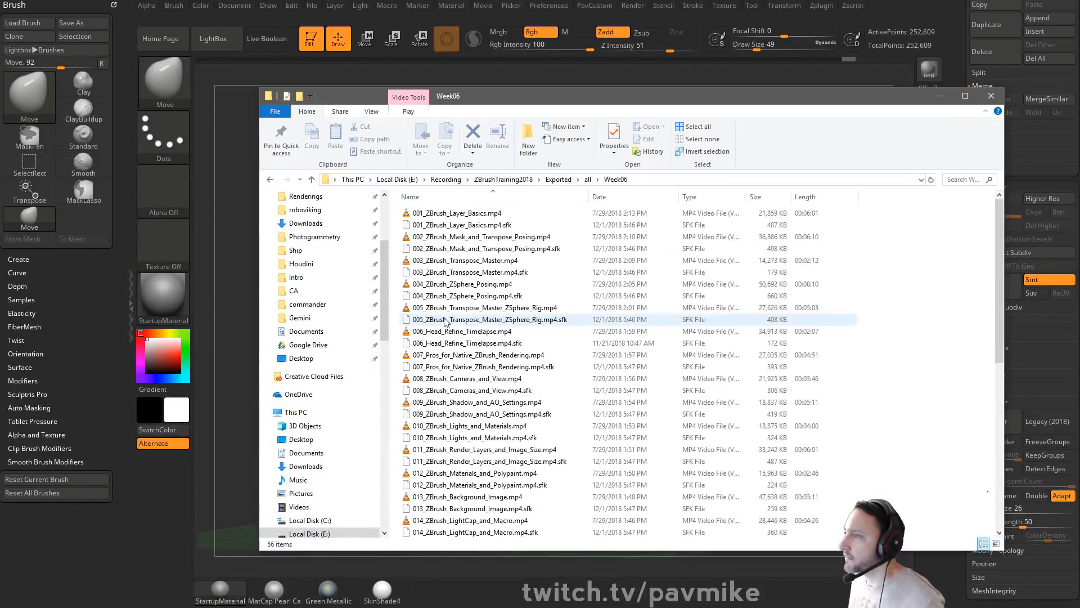
{"action": "double_click", "coordinate": [509, 331]}
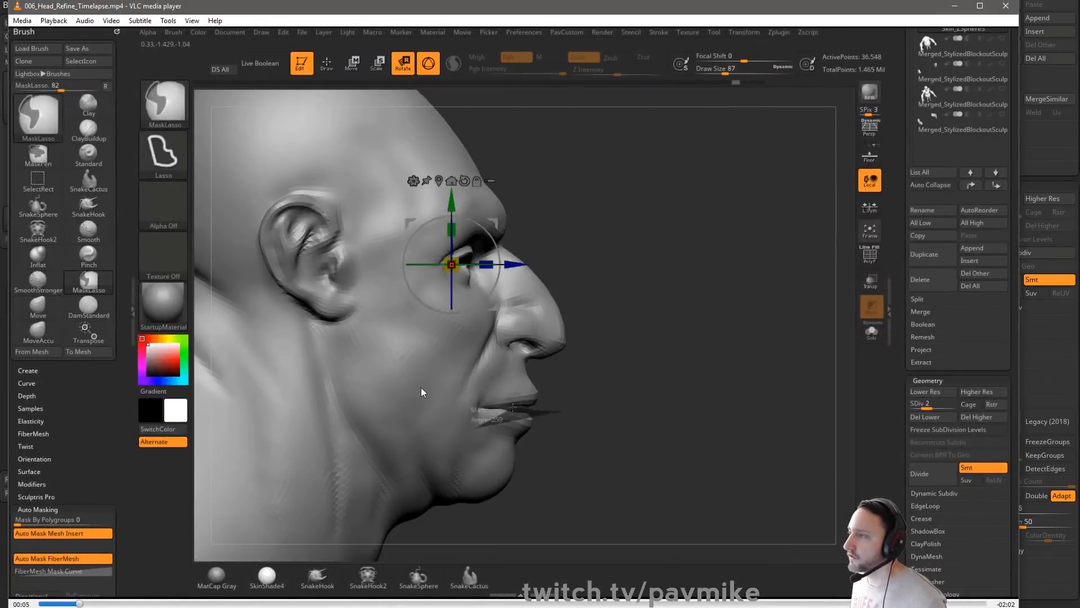
Step: Skim the head refine timelapse through the sculpting, skin painting and expression stages, and move the file browser out of the way
{"action": "left_click", "coordinate": [155, 603]}
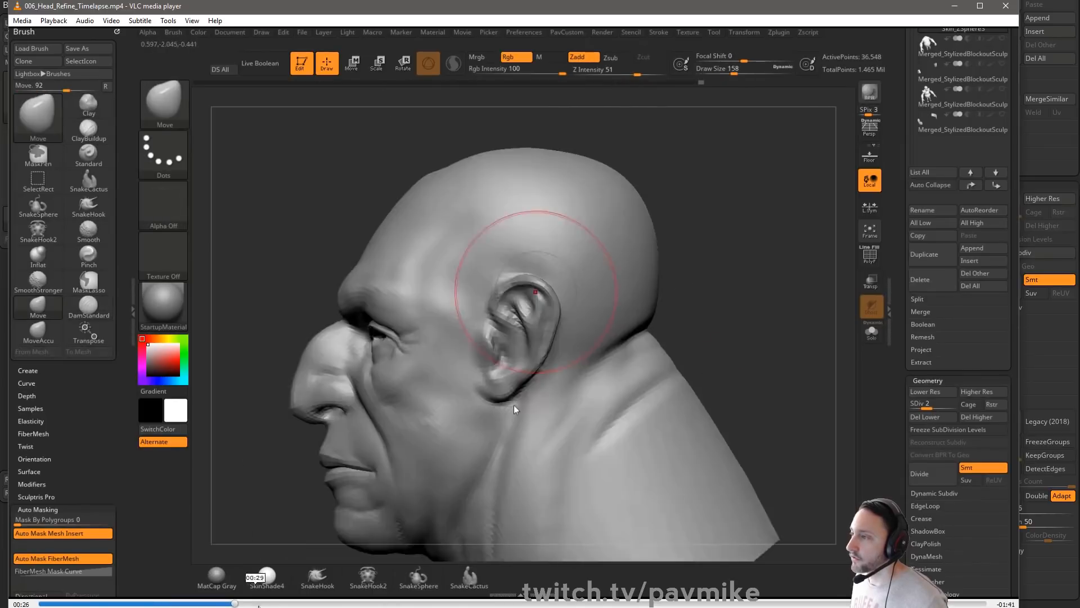
{"action": "left_click", "coordinate": [318, 603]}
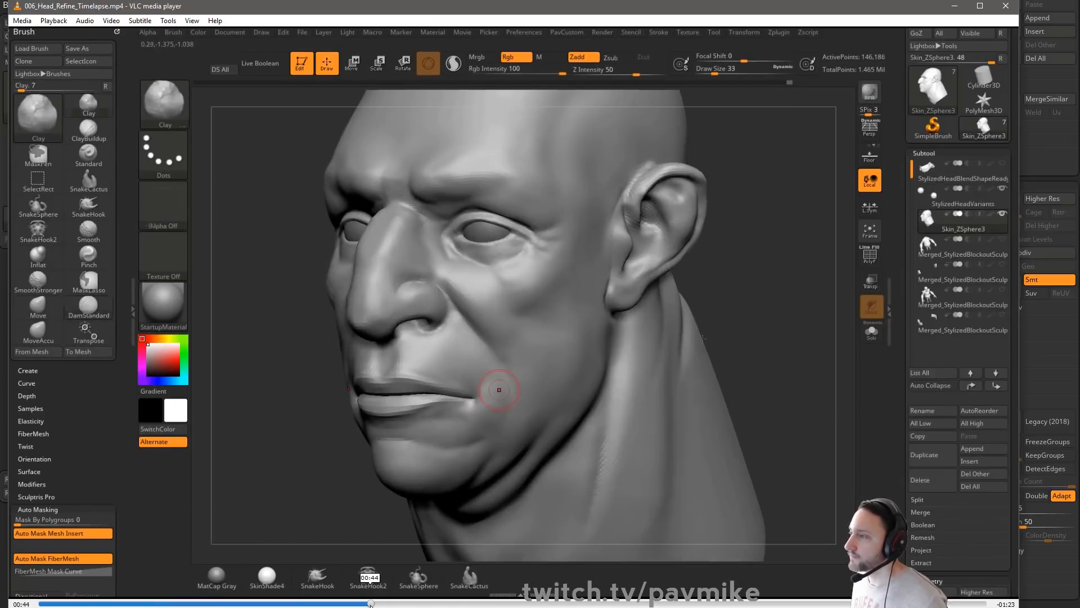
{"action": "left_click", "coordinate": [465, 604]}
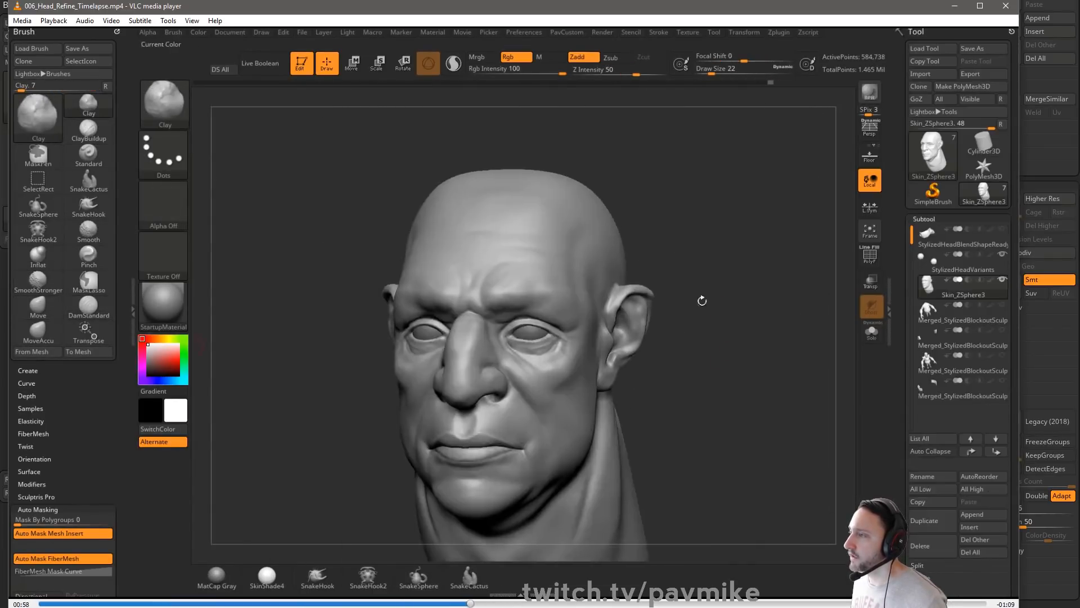
{"action": "left_click", "coordinate": [584, 604]}
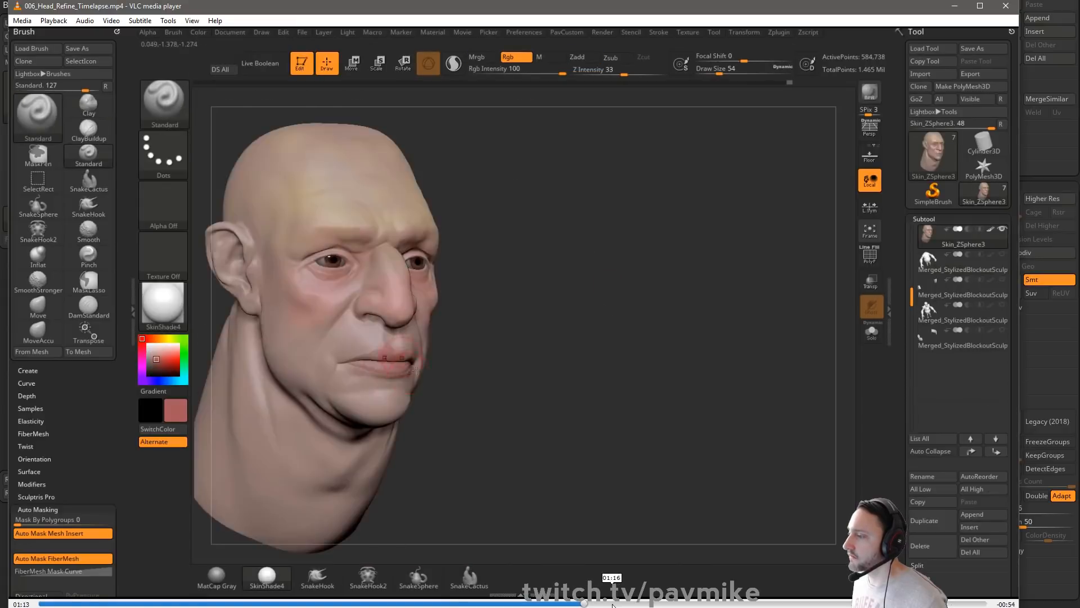
{"action": "left_click", "coordinate": [615, 603]}
{"action": "left_click", "coordinate": [647, 604]}
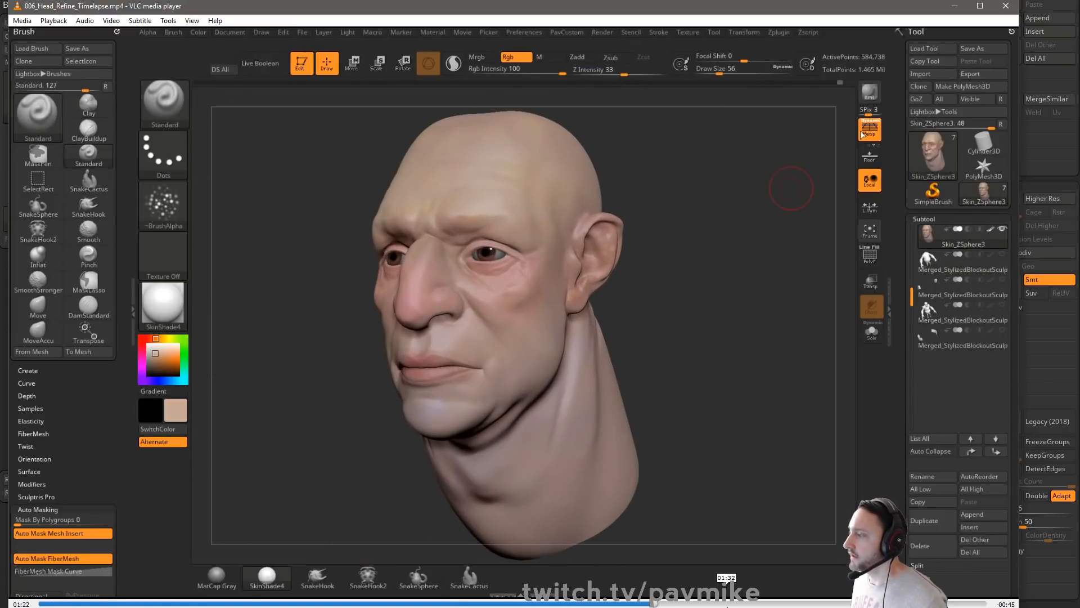
{"action": "left_click", "coordinate": [722, 604]}
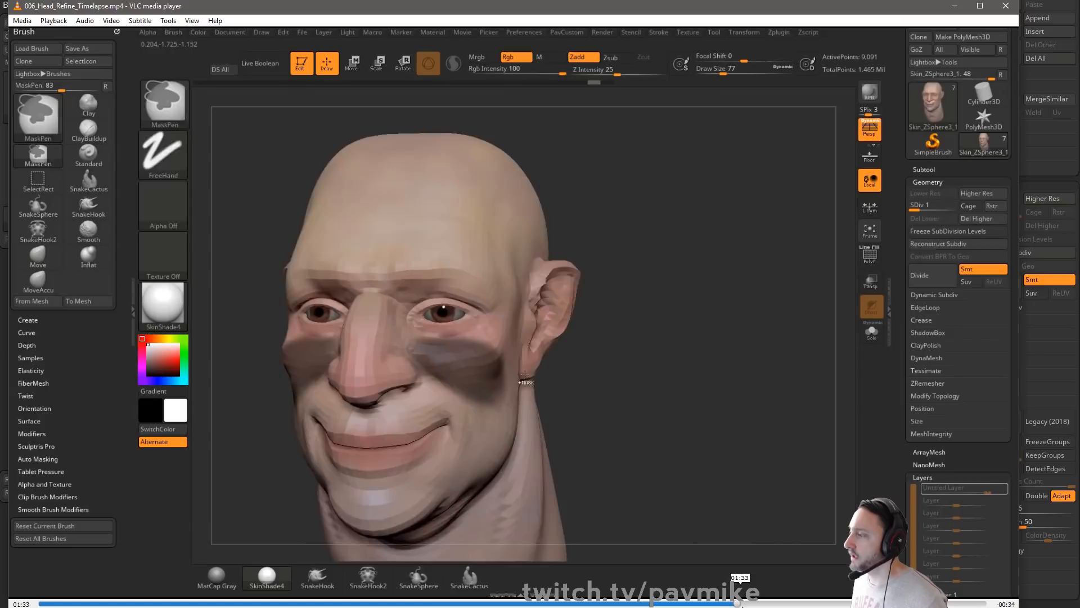
{"action": "left_click", "coordinate": [763, 604]}
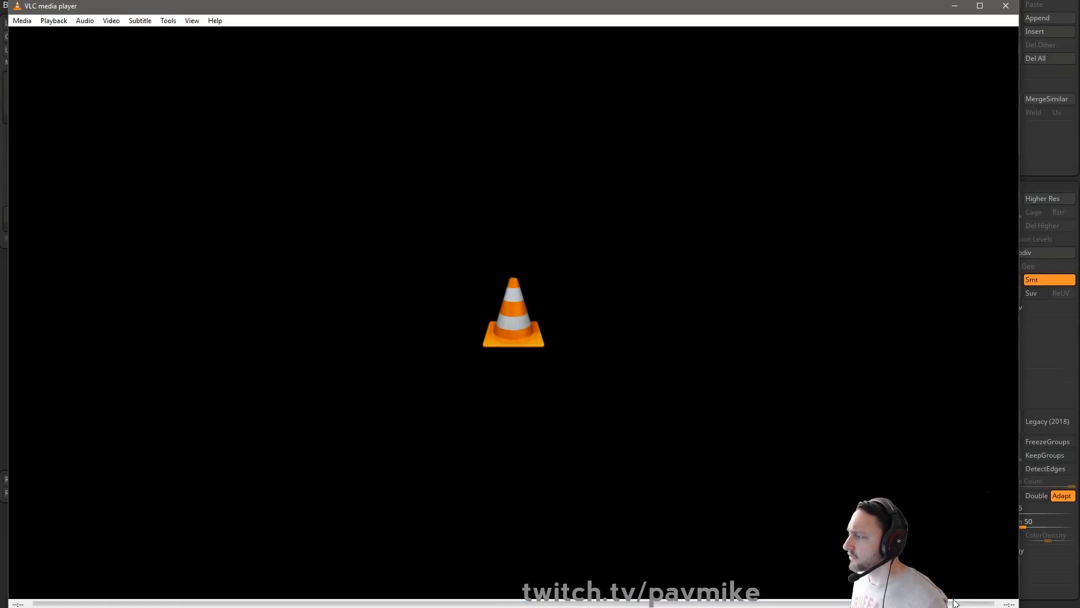
{"action": "left_click", "coordinate": [956, 603]}
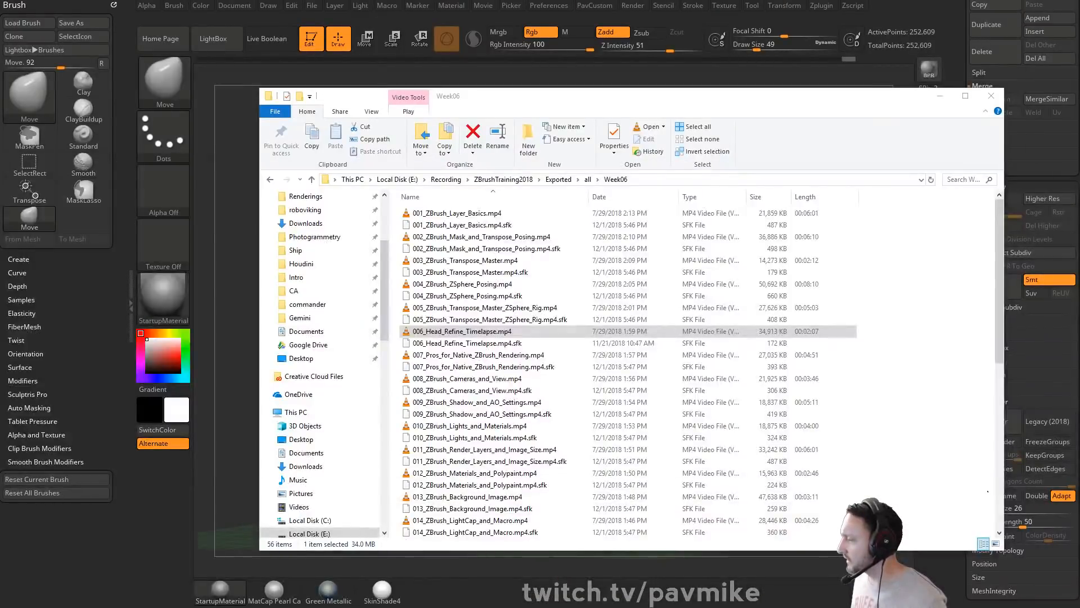
{"action": "left_click_drag", "start_coordinate": [756, 100], "coordinate": [1079, 100]}
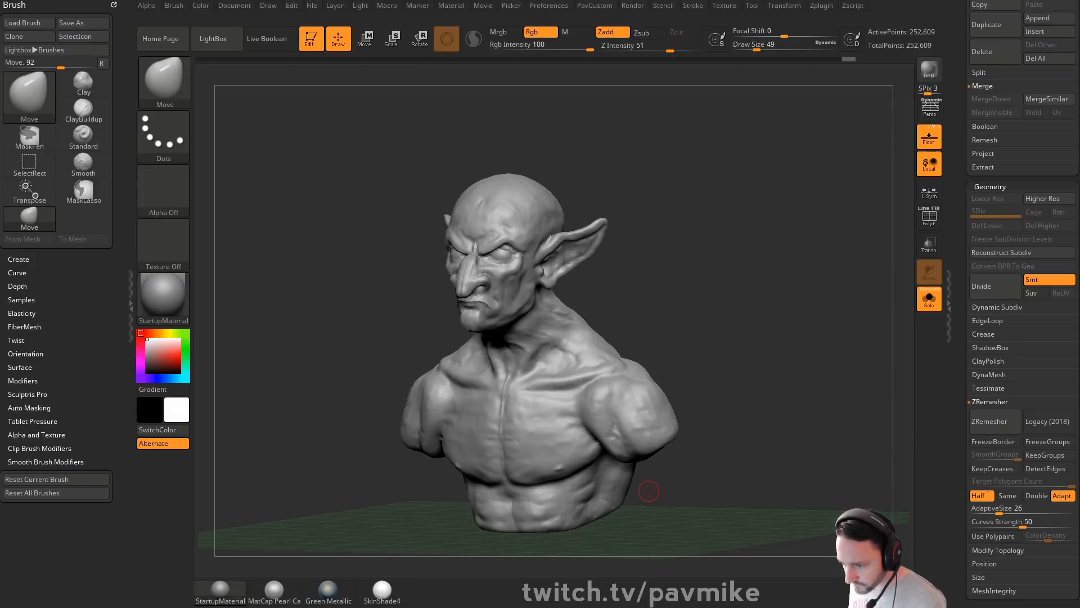
Step: Bring up the browser with the Substance Designer Watch artwork on ArtStation and compare its base geometry image with the final scene render
{"action": "left_click_drag", "start_coordinate": [1079, 338], "coordinate": [577, 2]}
{"action": "scroll", "coordinate": [492, 116], "scroll_direction": "down", "scroll_amount": 10}
{"action": "scroll", "coordinate": [545, 385], "scroll_direction": "down", "scroll_amount": 15}
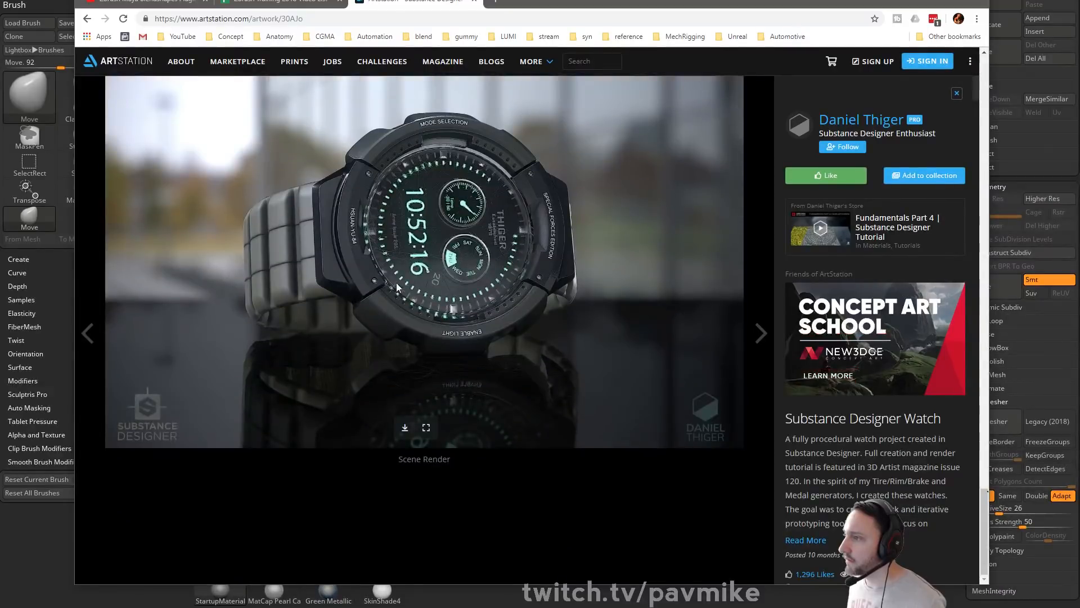
{"action": "scroll", "coordinate": [371, 278], "scroll_direction": "up", "scroll_amount": 8}
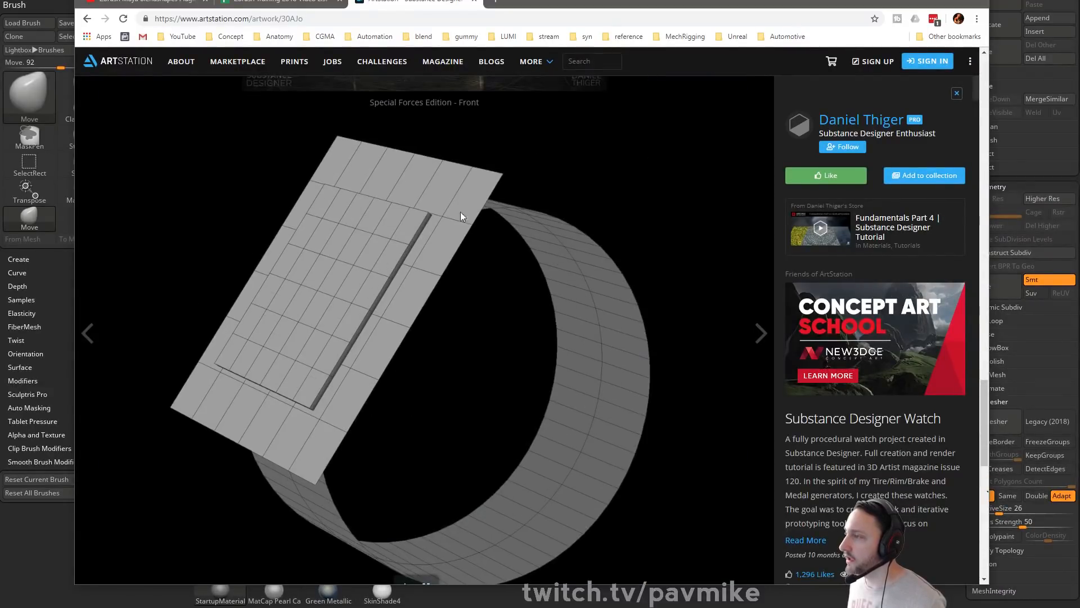
{"action": "scroll", "coordinate": [589, 424], "scroll_direction": "down", "scroll_amount": 1}
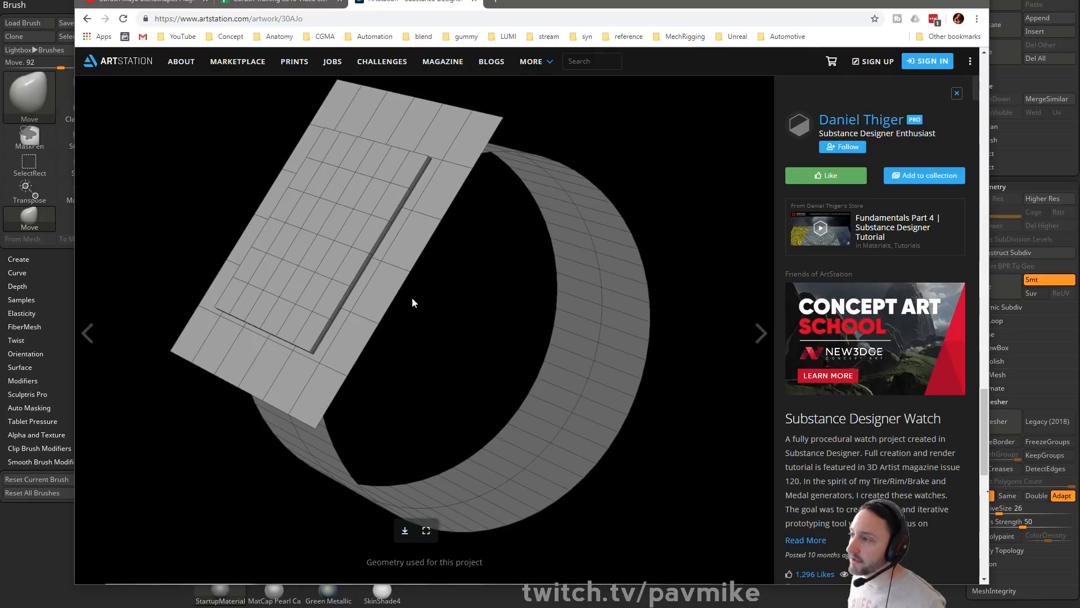
{"action": "scroll", "coordinate": [590, 359], "scroll_direction": "down", "scroll_amount": 5}
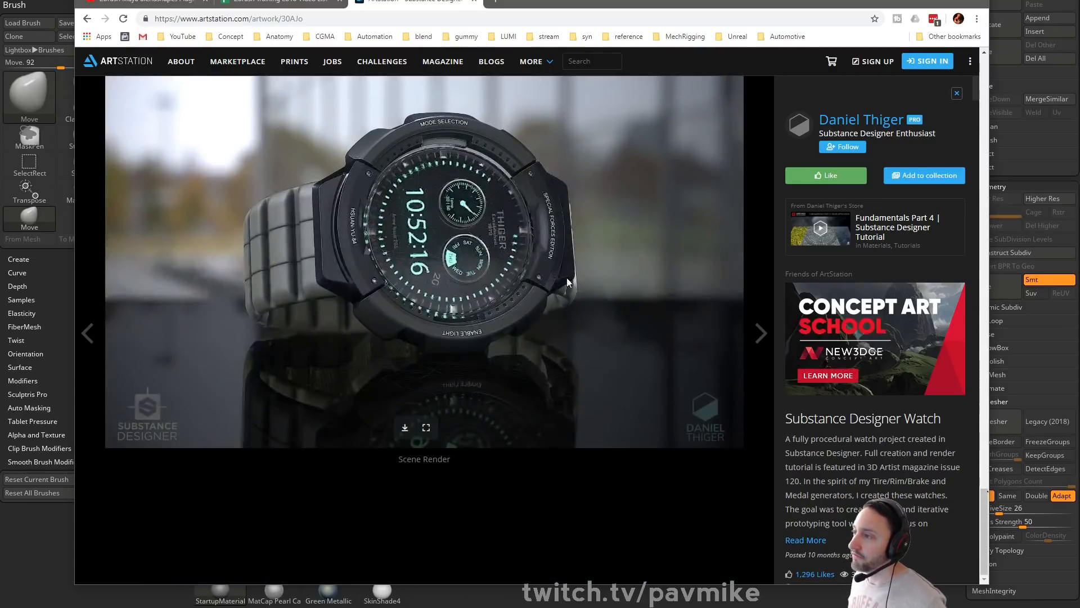
{"action": "scroll", "coordinate": [525, 354], "scroll_direction": "up", "scroll_amount": 8}
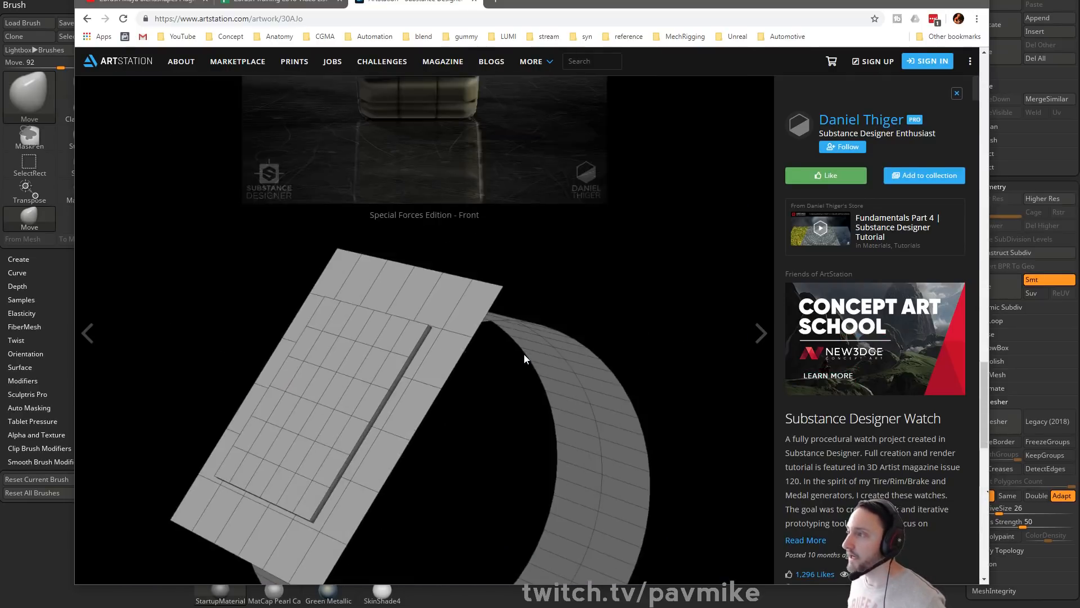
{"action": "scroll", "coordinate": [524, 354], "scroll_direction": "up", "scroll_amount": 15}
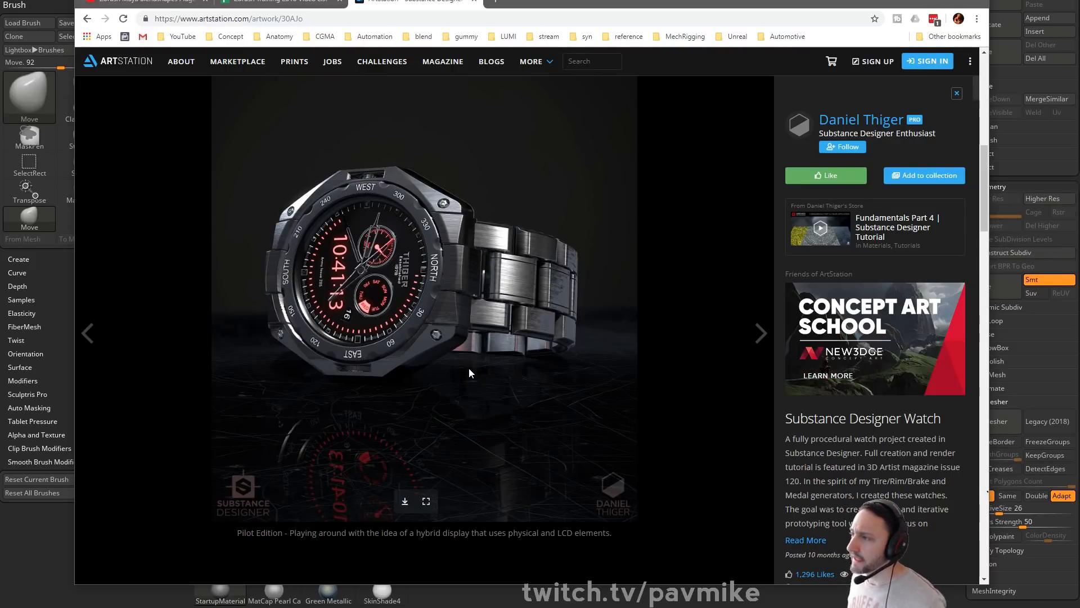
Step: Examine the watch renders from the first image through the Pilot and Special Forces Editions down to the geometry image
{"action": "scroll", "coordinate": [450, 366], "scroll_direction": "down", "scroll_amount": 8}
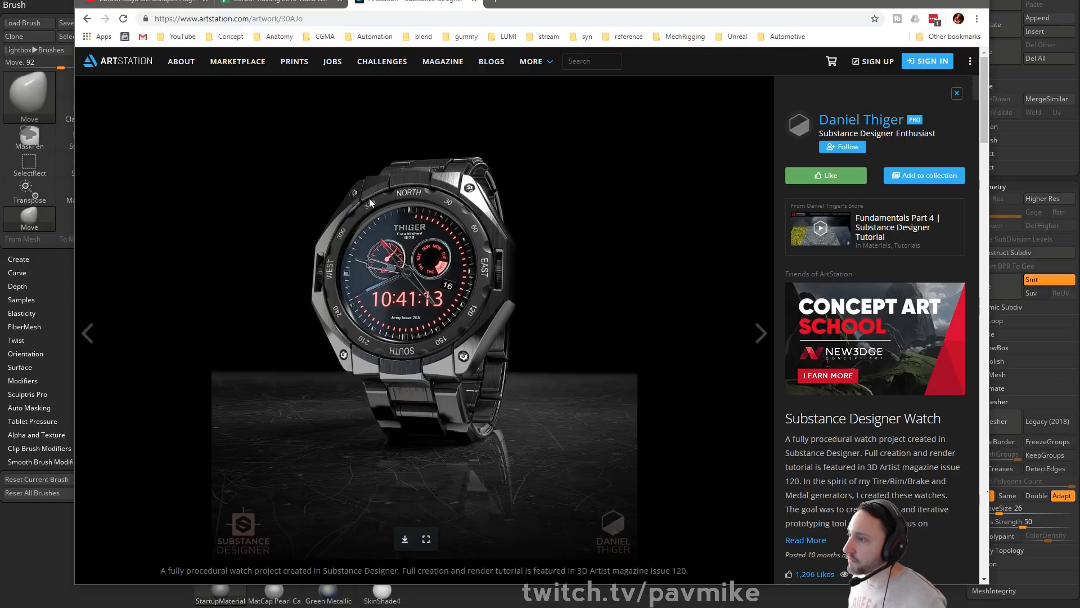
{"action": "scroll", "coordinate": [396, 379], "scroll_direction": "down", "scroll_amount": 8}
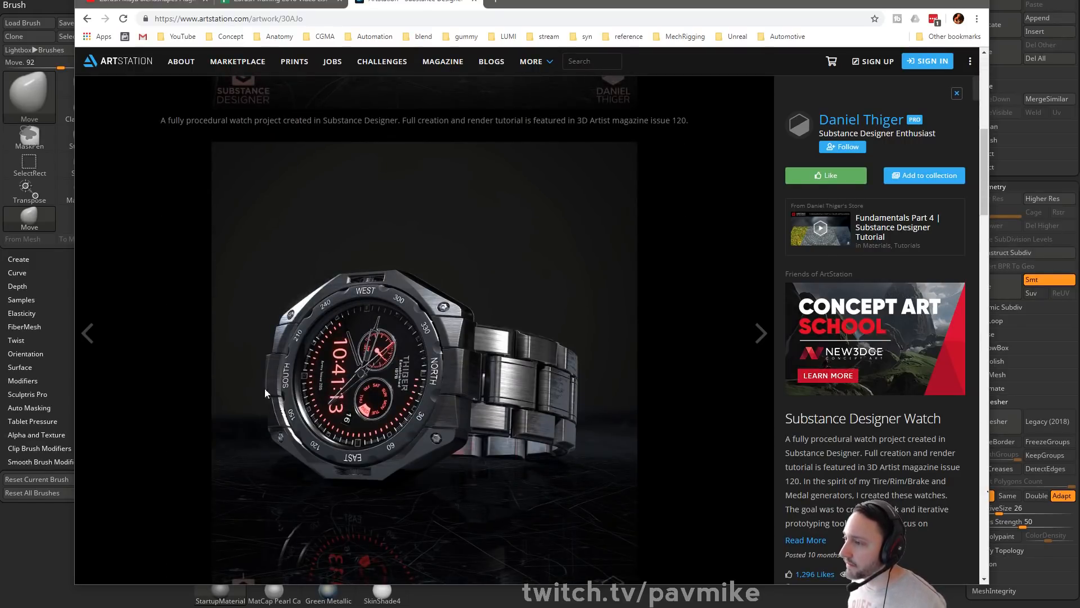
{"action": "scroll", "coordinate": [353, 444], "scroll_direction": "down", "scroll_amount": 8}
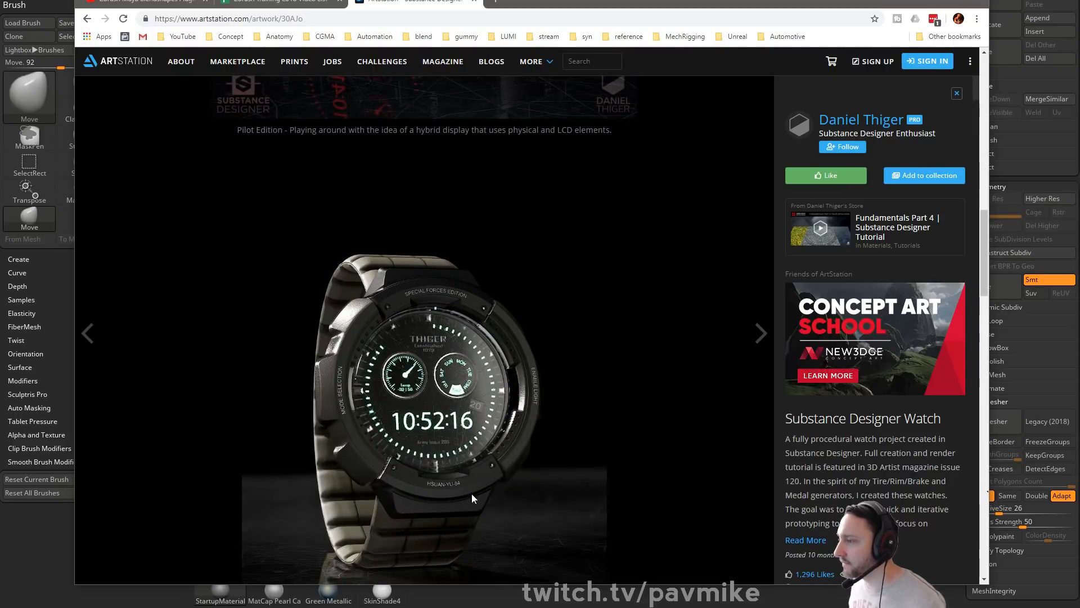
{"action": "scroll", "coordinate": [508, 457], "scroll_direction": "down", "scroll_amount": 8}
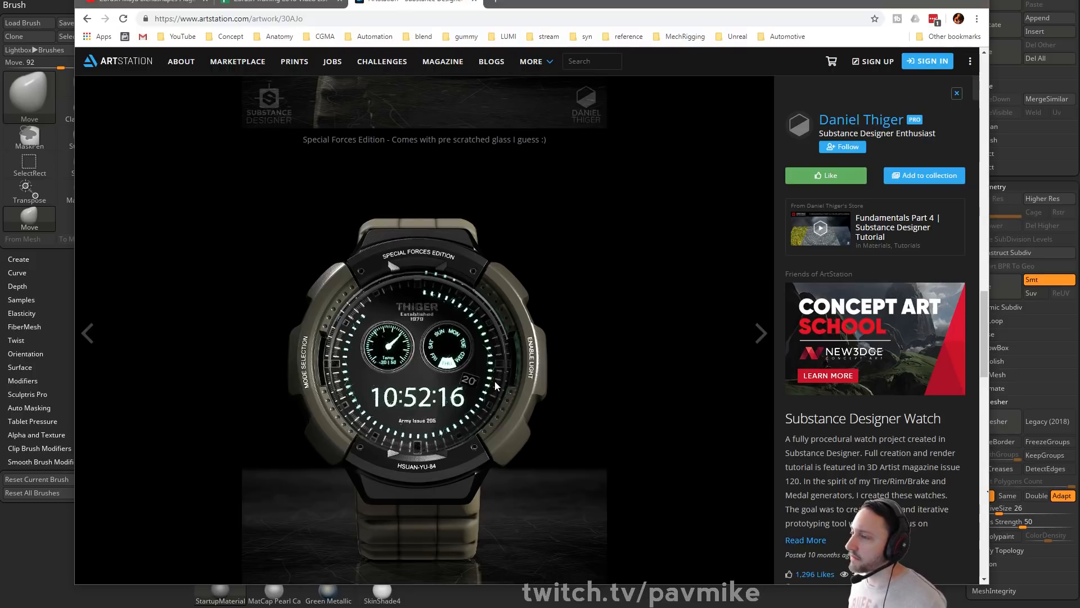
{"action": "scroll", "coordinate": [494, 381], "scroll_direction": "down", "scroll_amount": 10}
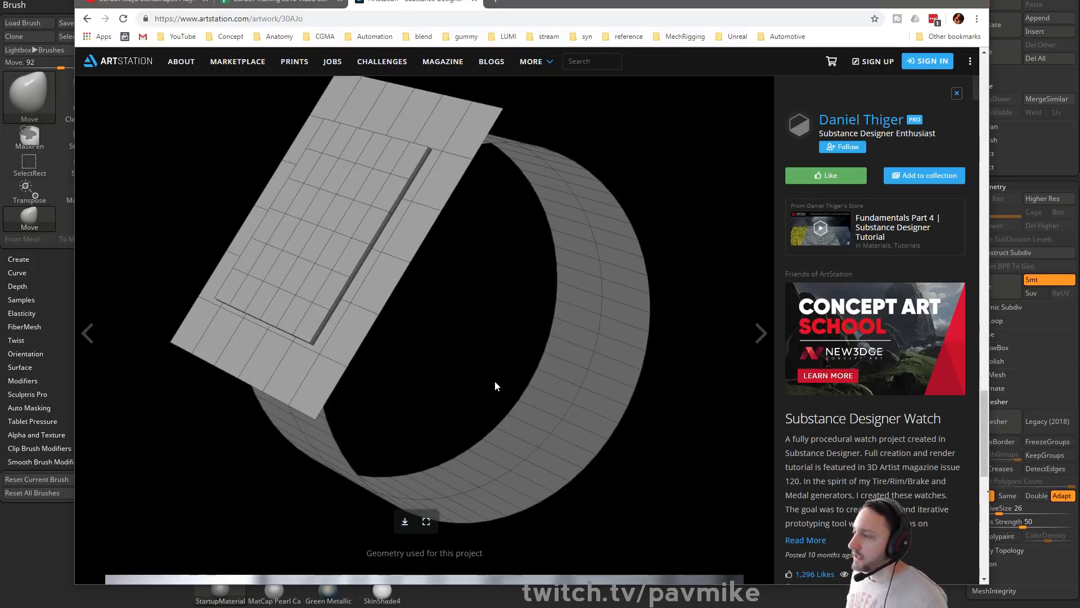
Step: Examine the scene render at the end of the watch gallery against the simple band and plate geometry
{"action": "scroll", "coordinate": [495, 386], "scroll_direction": "down", "scroll_amount": 4}
{"action": "scroll", "coordinate": [494, 386], "scroll_direction": "down", "scroll_amount": 3}
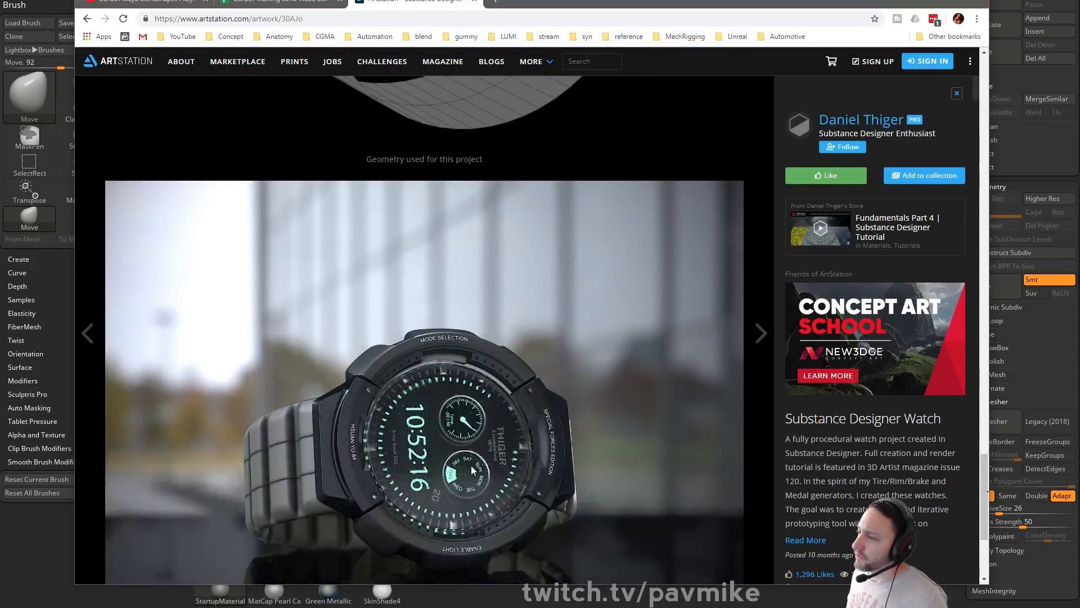
{"action": "scroll", "coordinate": [472, 461], "scroll_direction": "down", "scroll_amount": 2}
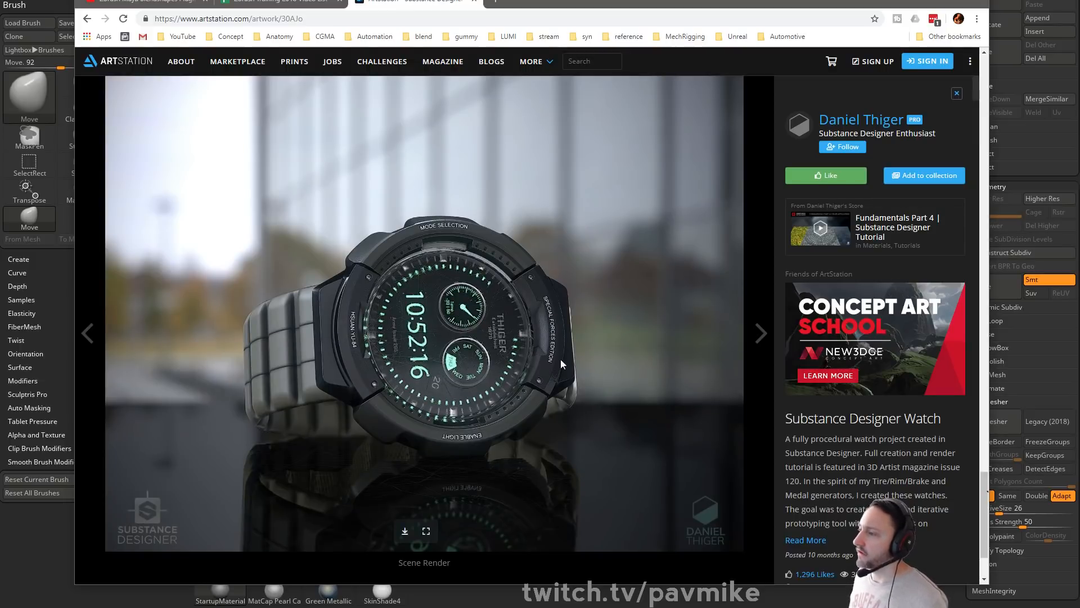
{"action": "scroll", "coordinate": [531, 401], "scroll_direction": "down", "scroll_amount": 10}
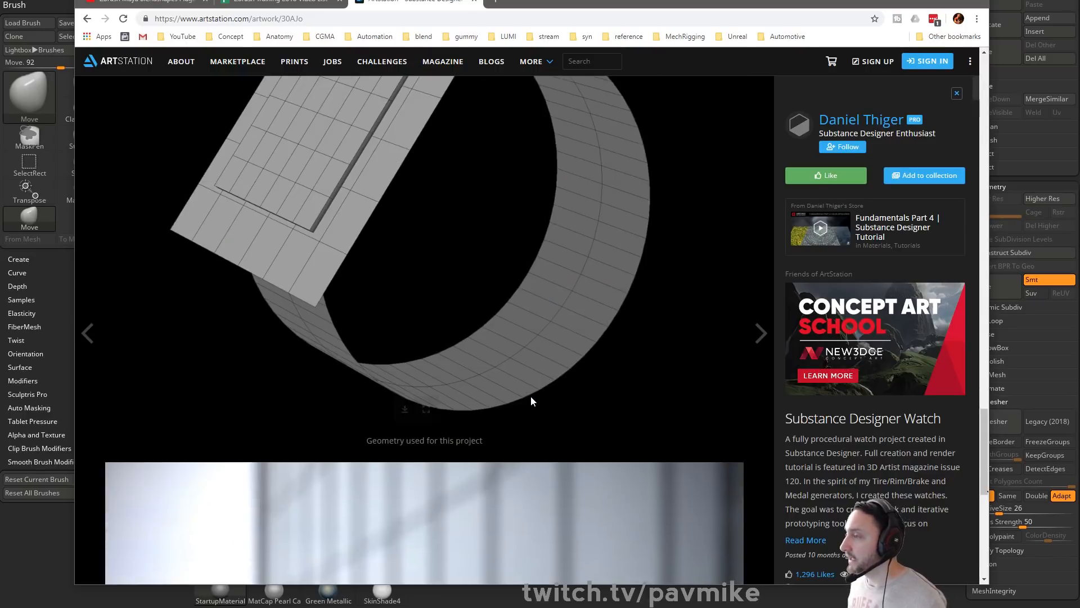
{"action": "scroll", "coordinate": [531, 397], "scroll_direction": "up", "scroll_amount": 7}
{"action": "scroll", "coordinate": [529, 400], "scroll_direction": "down", "scroll_amount": 5}
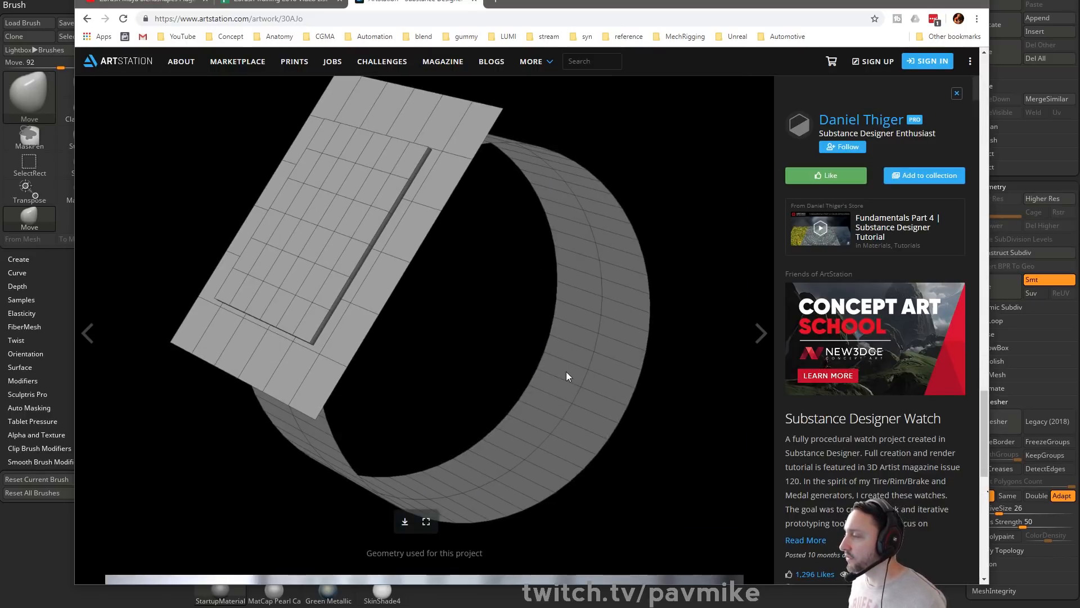
{"action": "scroll", "coordinate": [512, 346], "scroll_direction": "down", "scroll_amount": 8}
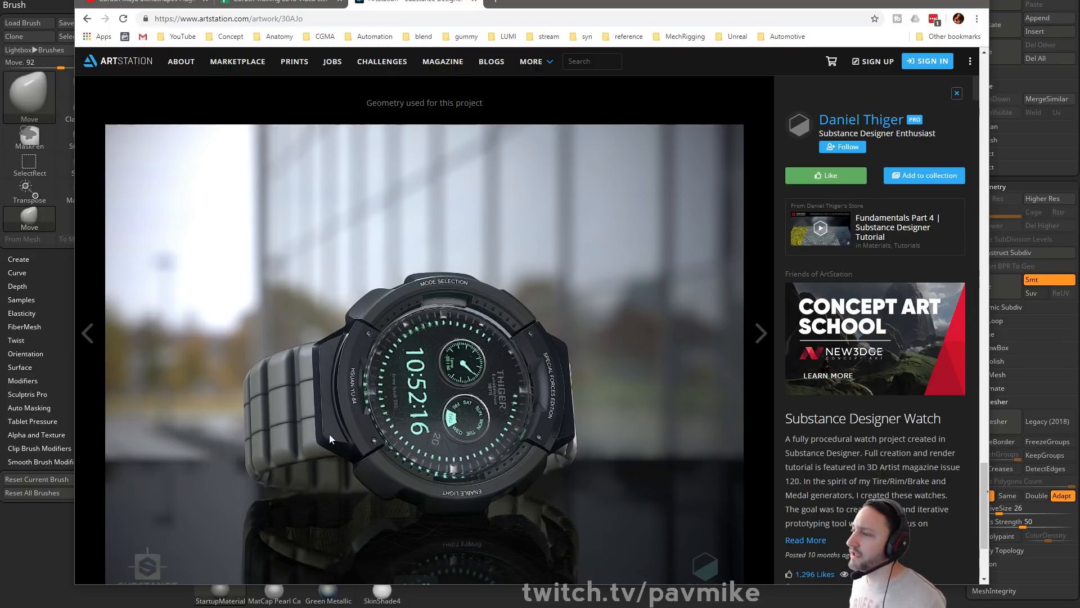
Step: Go back to the first watch render, move the browser out of the way and return to the goblin bust in ZBrush
{"action": "scroll", "coordinate": [376, 299], "scroll_direction": "up", "scroll_amount": 10}
{"action": "scroll", "coordinate": [376, 299], "scroll_direction": "up", "scroll_amount": 15}
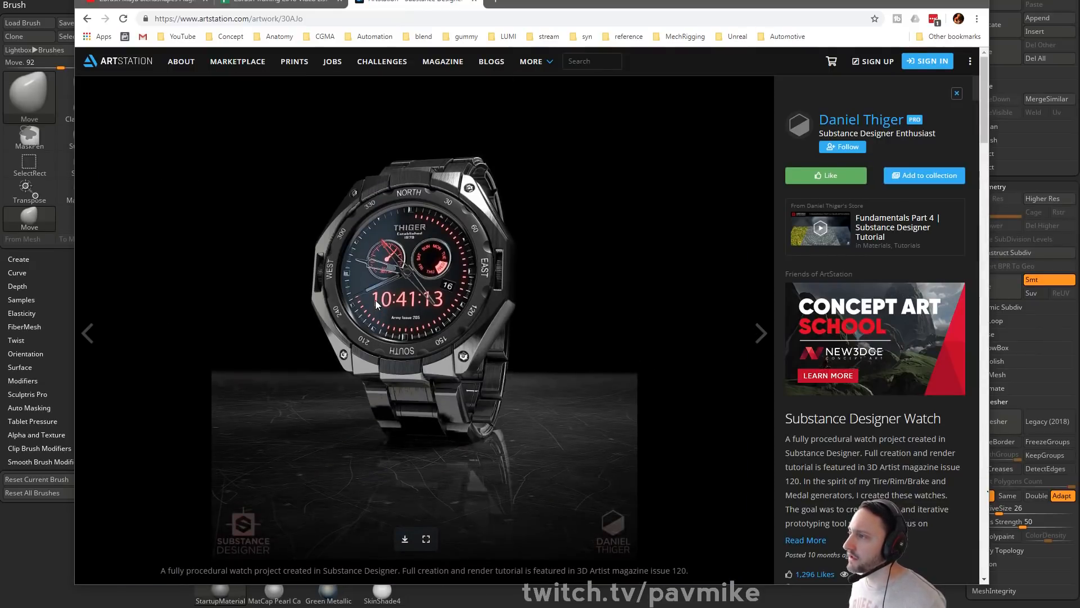
{"action": "left_click_drag", "start_coordinate": [560, 5], "coordinate": [680, 380]}
{"action": "key", "text": "alt+Tab"}
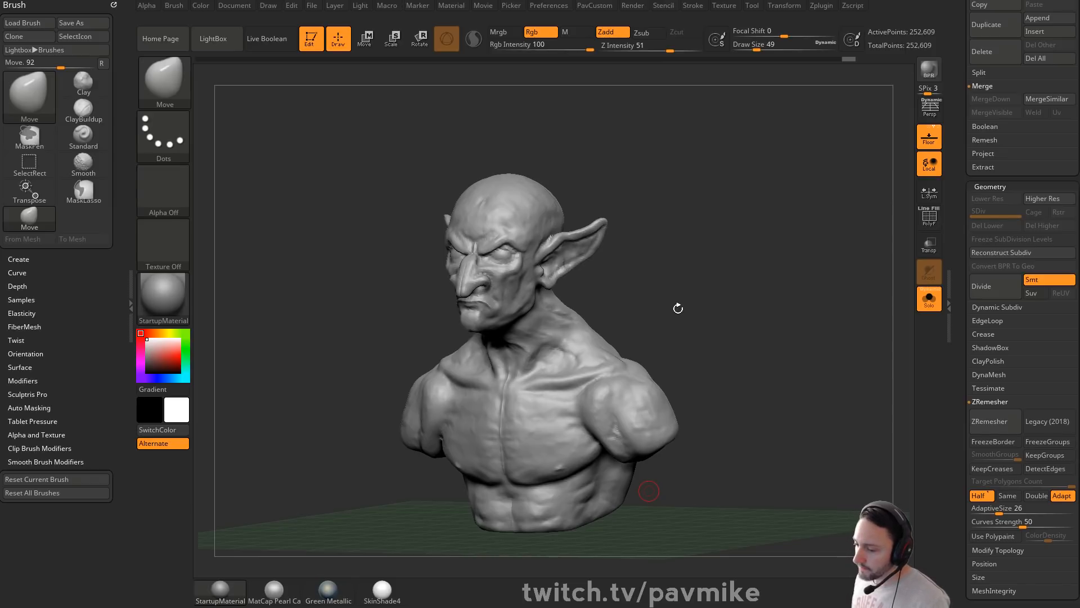
Step: Look at the Substance Designer Watch artwork in the browser again, return to ZBrush and examine the goblin bust from all sides
{"action": "key", "text": "alt+Tab"}
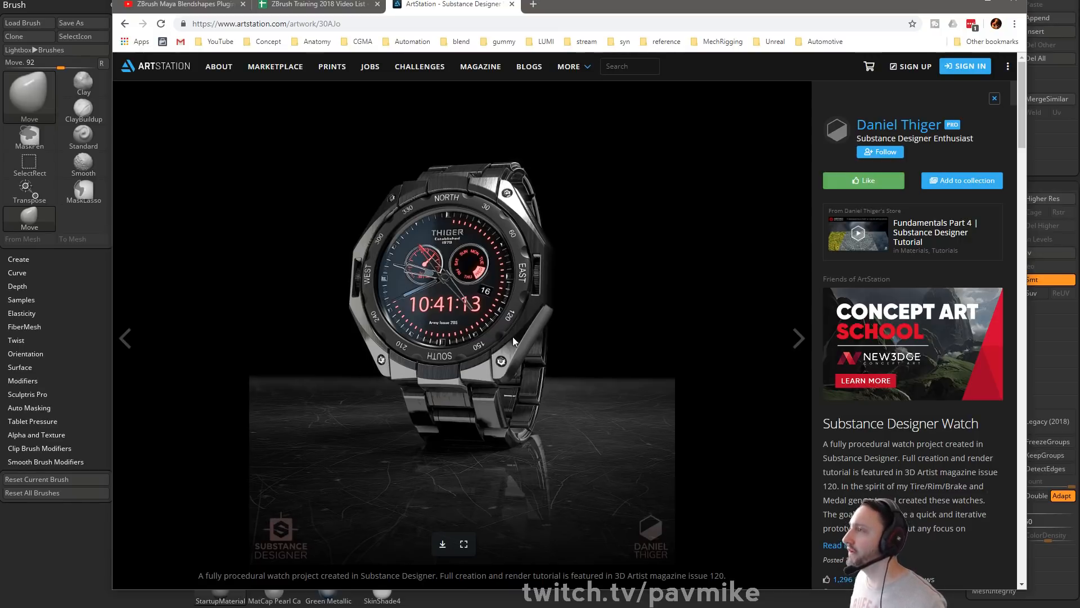
{"action": "key", "text": "alt+Tab"}
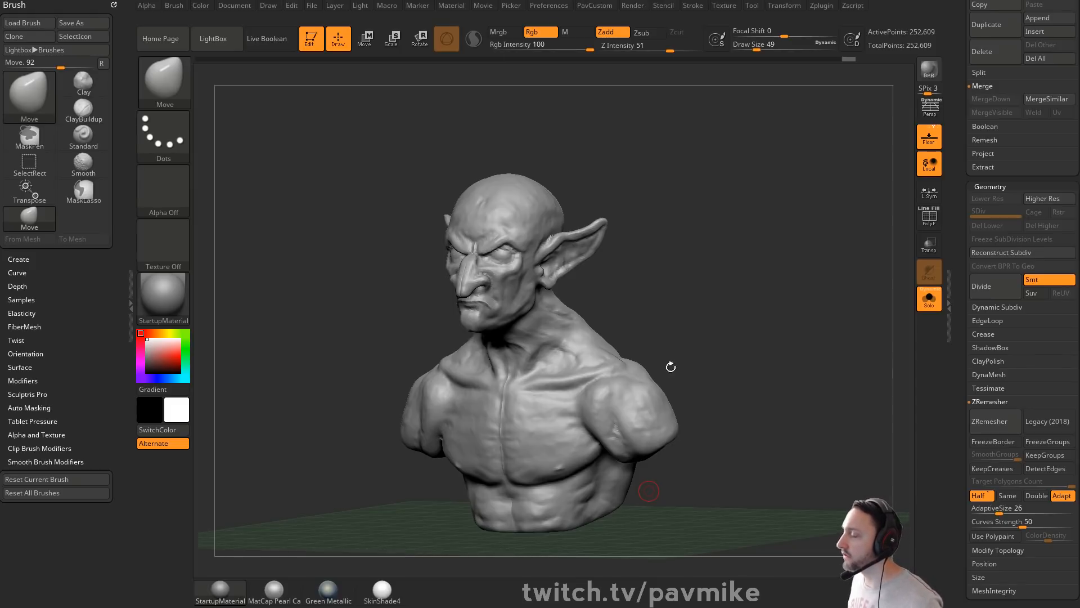
{"action": "left_click_drag", "start_coordinate": [717, 224], "coordinate": [722, 220], "text": "shift"}
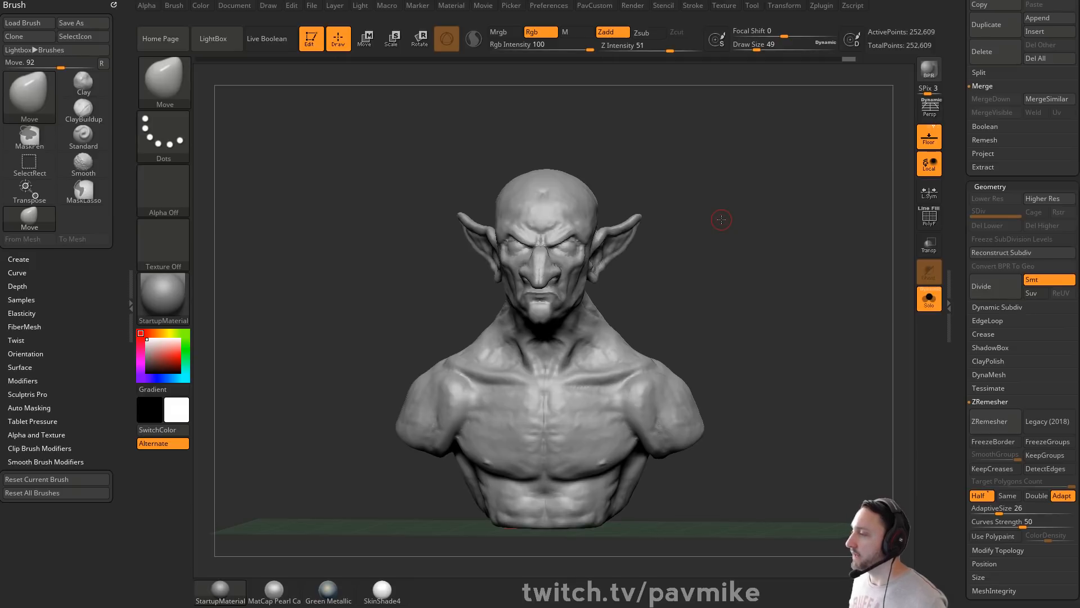
{"action": "left_click_drag", "start_coordinate": [750, 306], "coordinate": [727, 317]}
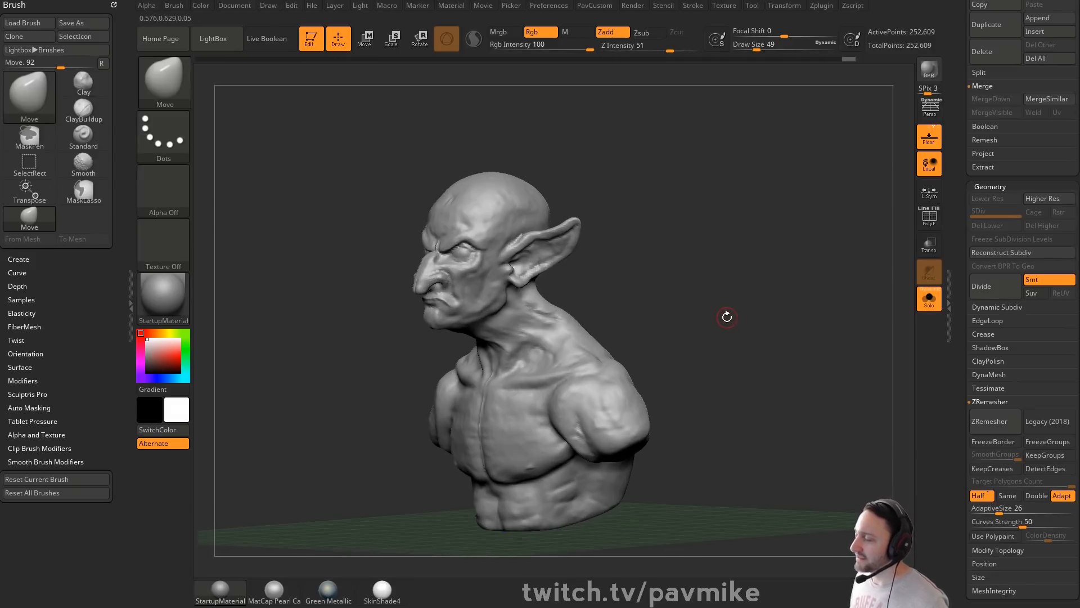
{"action": "left_click_drag", "start_coordinate": [709, 248], "coordinate": [698, 224]}
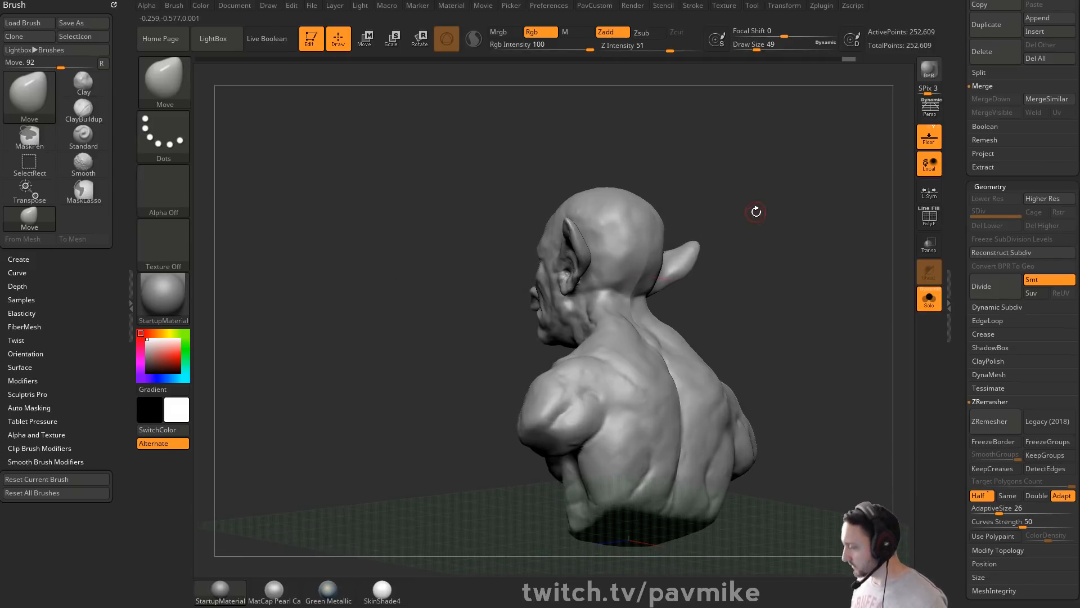
{"action": "left_click_drag", "start_coordinate": [750, 202], "coordinate": [776, 238]}
{"action": "key", "text": "f"}
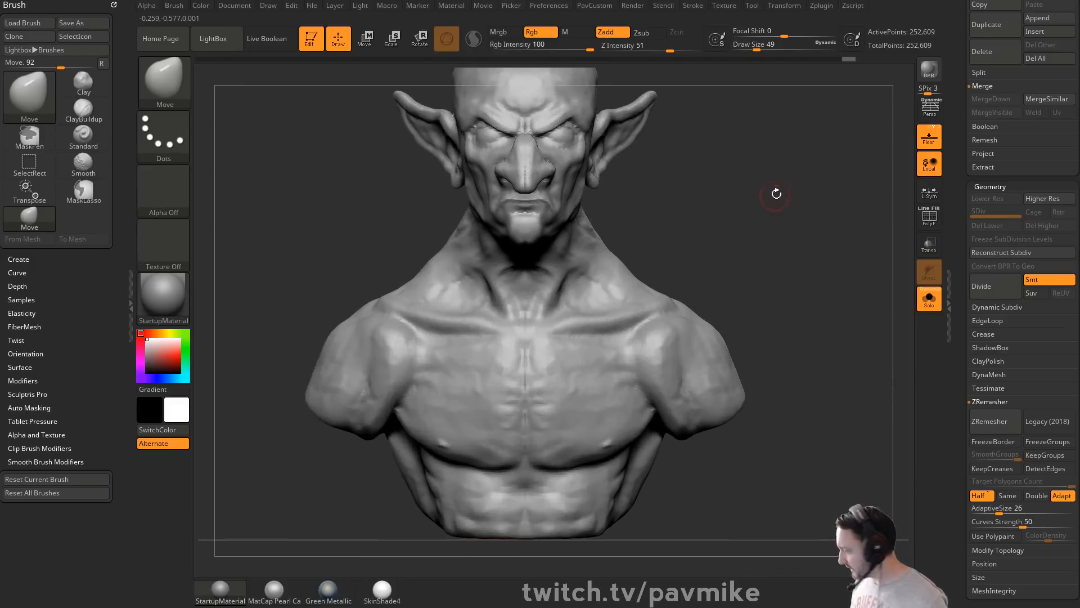
{"action": "left_click_drag", "start_coordinate": [776, 194], "coordinate": [763, 232], "text": "alt"}
{"action": "left_click_drag", "start_coordinate": [738, 270], "coordinate": [693, 246], "text": "alt"}
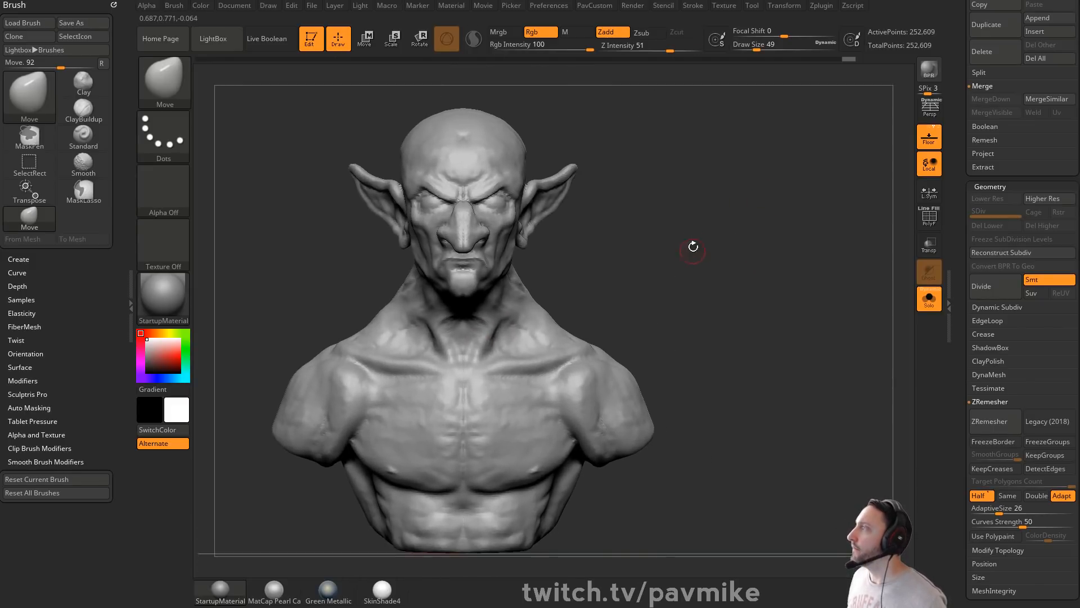
{"action": "mouse_move", "coordinate": [768, 207]}
{"action": "left_mouse_down"}
{"action": "mouse_move", "coordinate": [695, 221]}
{"action": "mouse_move", "coordinate": [722, 247]}
{"action": "mouse_move", "coordinate": [736, 179]}
{"action": "left_mouse_up"}
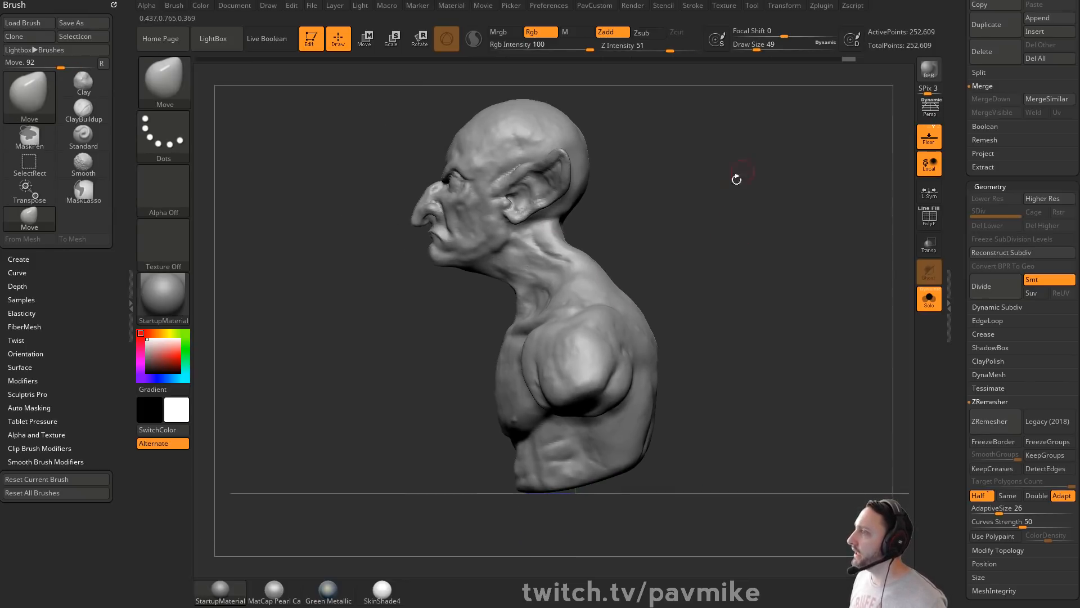
Step: Reshape the front of the neck in profile with the Move brush, using draw sizes from 140 to 207
{"action": "key", "text": "s"}
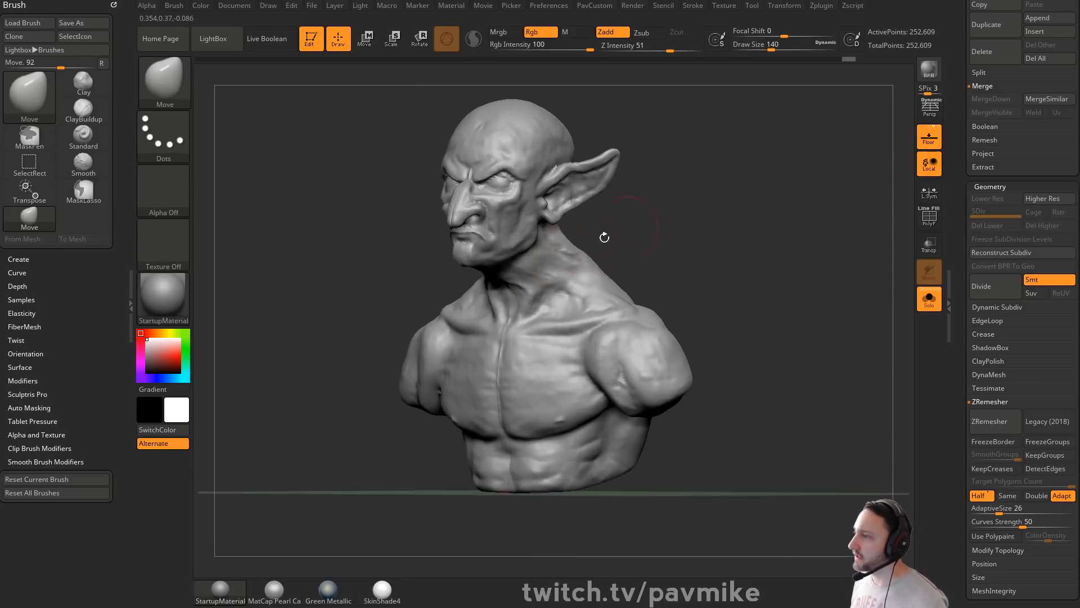
{"action": "left_click_drag", "start_coordinate": [625, 270], "coordinate": [555, 308]}
{"action": "left_click_drag", "start_coordinate": [675, 251], "coordinate": [656, 245], "text": "shift"}
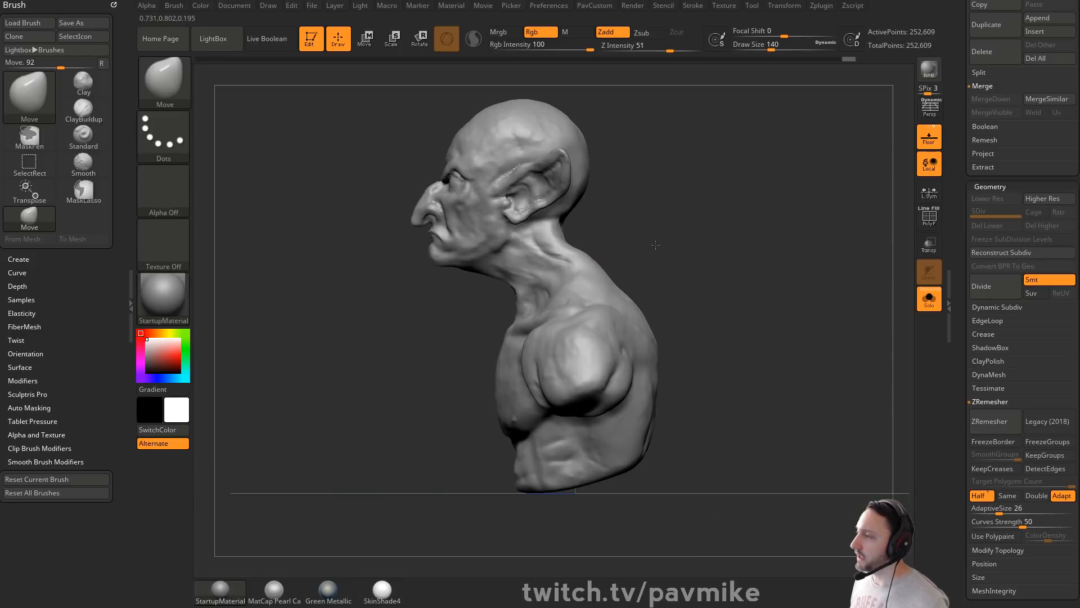
{"action": "key", "text": "s"}
{"action": "left_click", "coordinate": [552, 264]}
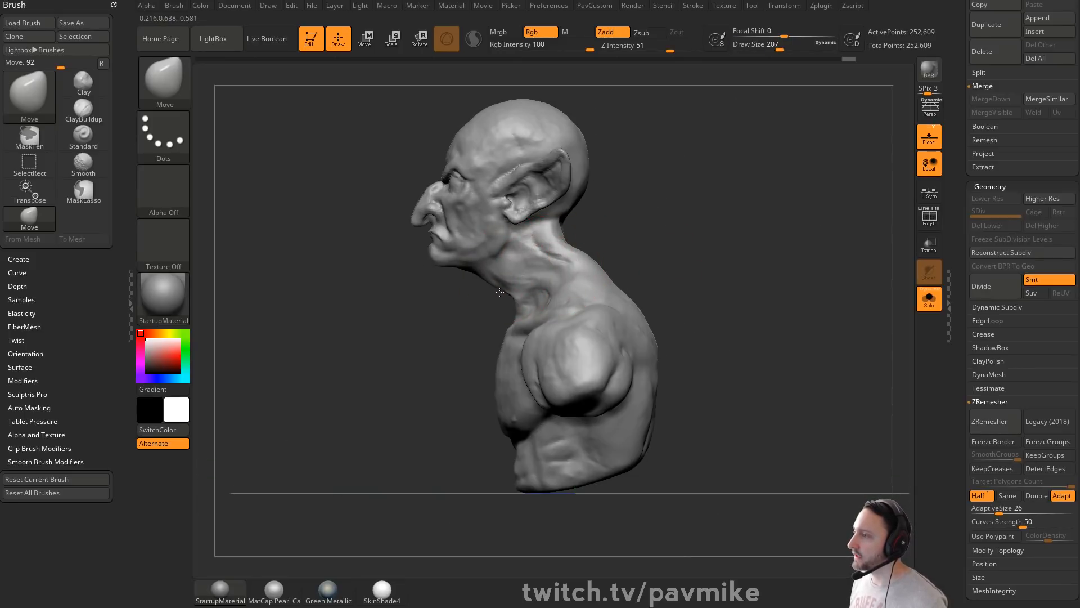
{"action": "mouse_move", "coordinate": [494, 304]}
{"action": "left_mouse_down"}
{"action": "mouse_move", "coordinate": [471, 285]}
{"action": "mouse_move", "coordinate": [514, 314]}
{"action": "mouse_move", "coordinate": [472, 285]}
{"action": "left_mouse_up"}
{"action": "key", "text": "s"}
{"action": "left_click", "coordinate": [508, 315]}
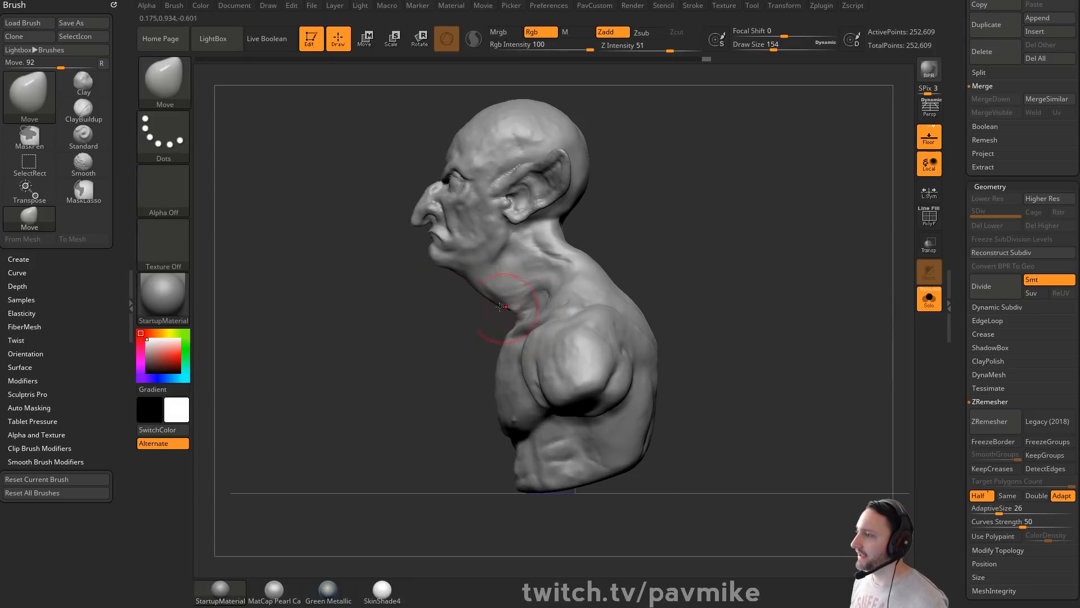
Step: Adjust the nape and the slope from neck to shoulders with the Move brush at draw sizes 197 and 234
{"action": "left_click_drag", "start_coordinate": [672, 248], "coordinate": [632, 242]}
{"action": "key", "text": "s"}
{"action": "left_click", "coordinate": [554, 242]}
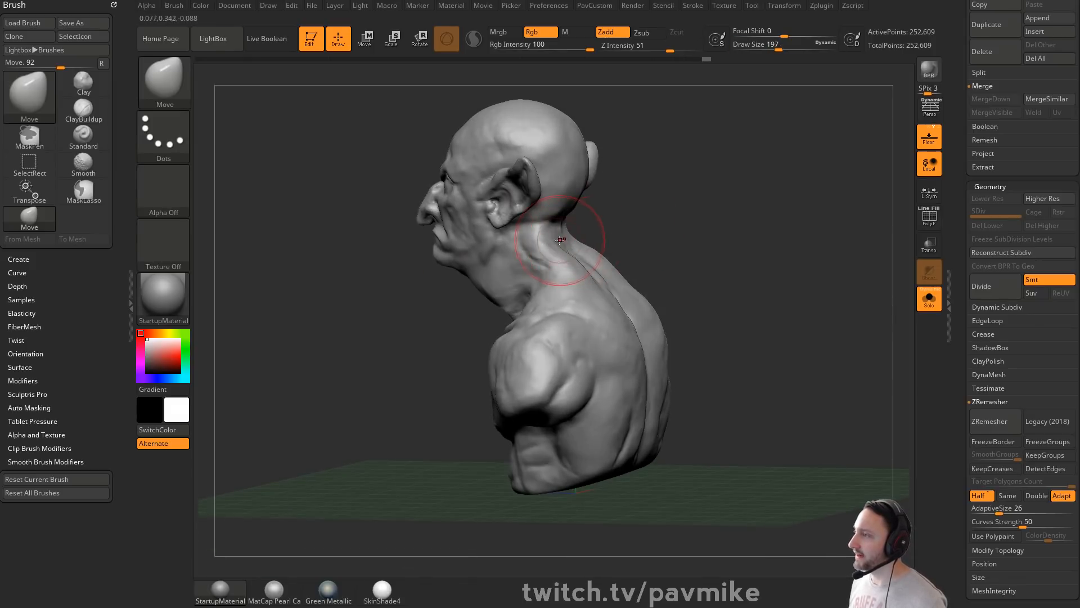
{"action": "left_click_drag", "start_coordinate": [542, 243], "coordinate": [554, 240]}
{"action": "left_click_drag", "start_coordinate": [636, 245], "coordinate": [560, 260], "text": "shift"}
{"action": "left_click_drag", "start_coordinate": [660, 218], "coordinate": [647, 255]}
{"action": "left_click_drag", "start_coordinate": [538, 260], "coordinate": [519, 285]}
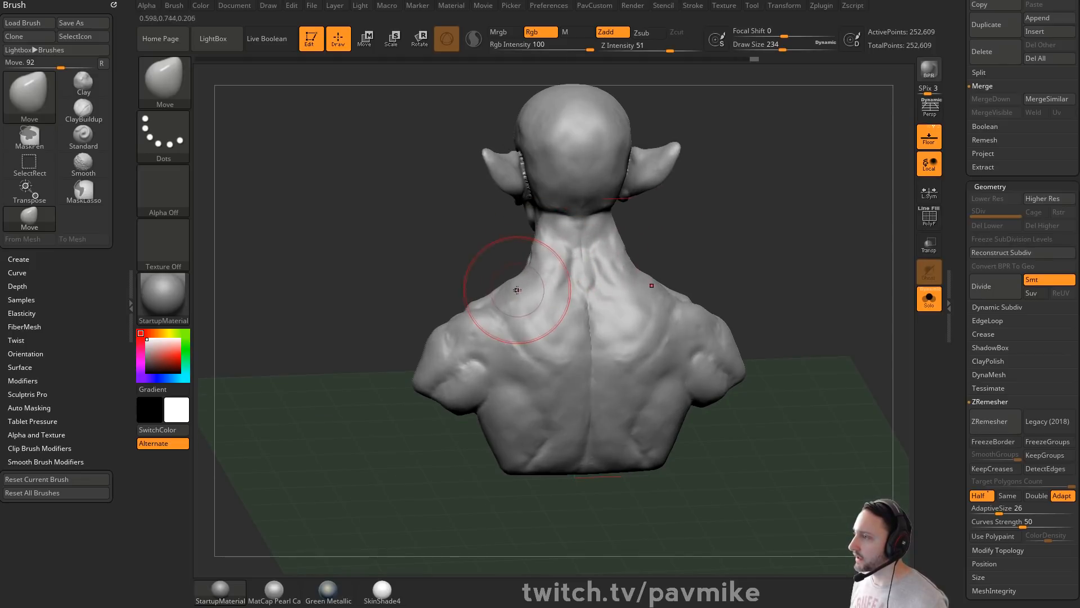
Step: Try to reconstruct the bust's lower subdivision levels while its wireframe is displayed
{"action": "mouse_move", "coordinate": [670, 265]}
{"action": "left_mouse_down"}
{"action": "mouse_move", "coordinate": [804, 231]}
{"action": "mouse_move", "coordinate": [762, 233]}
{"action": "left_mouse_up"}
{"action": "key", "text": "s"}
{"action": "mouse_move", "coordinate": [760, 233]}
{"action": "left_mouse_down"}
{"action": "mouse_move", "coordinate": [737, 235]}
{"action": "mouse_move", "coordinate": [794, 239]}
{"action": "mouse_move", "coordinate": [719, 309]}
{"action": "mouse_move", "coordinate": [670, 226]}
{"action": "mouse_move", "coordinate": [758, 353]}
{"action": "left_mouse_up"}
{"action": "left_click", "coordinate": [929, 221]}
{"action": "key", "text": "s"}
{"action": "left_click_drag", "start_coordinate": [783, 317], "coordinate": [731, 317]}
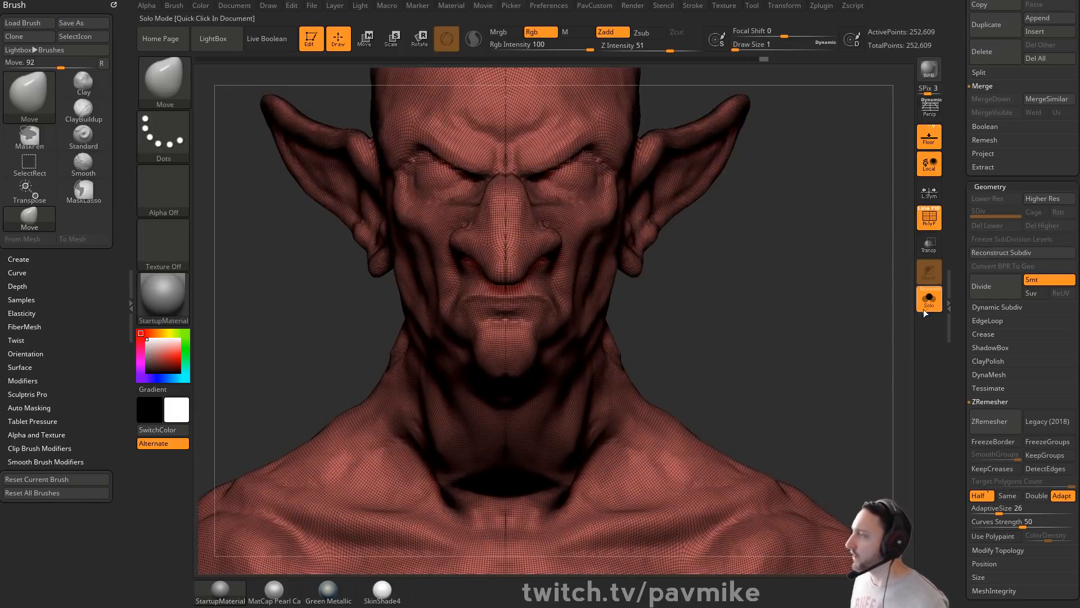
{"action": "left_click_drag", "start_coordinate": [970, 325], "coordinate": [960, 178]}
{"action": "left_click", "coordinate": [995, 135]}
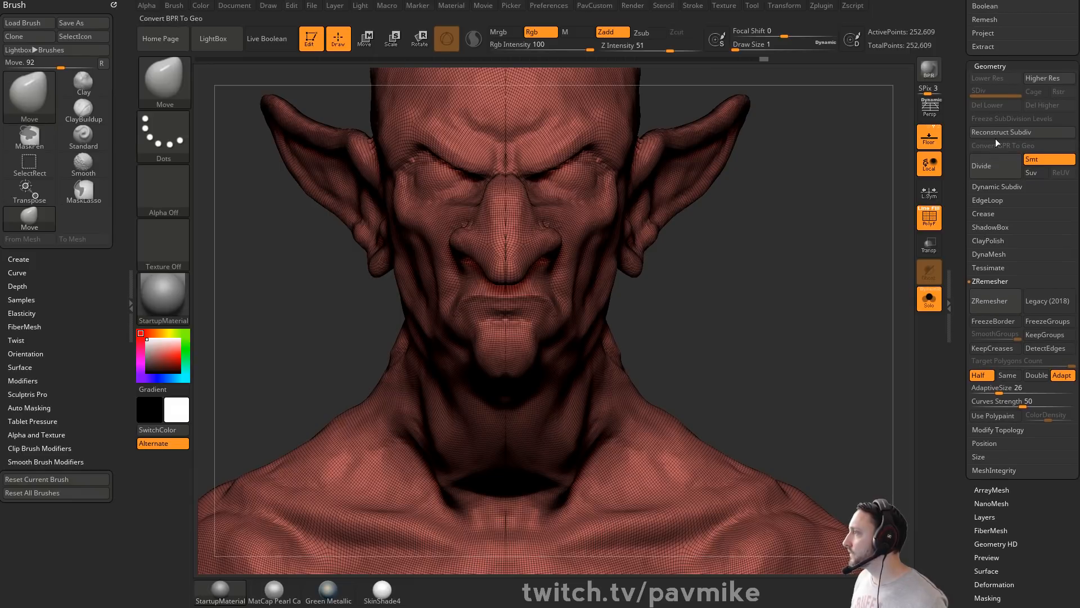
{"action": "left_click_drag", "start_coordinate": [781, 306], "coordinate": [915, 240], "text": "alt"}
{"action": "left_click", "coordinate": [928, 219]}
{"action": "left_click_drag", "start_coordinate": [798, 299], "coordinate": [784, 286], "text": "alt"}
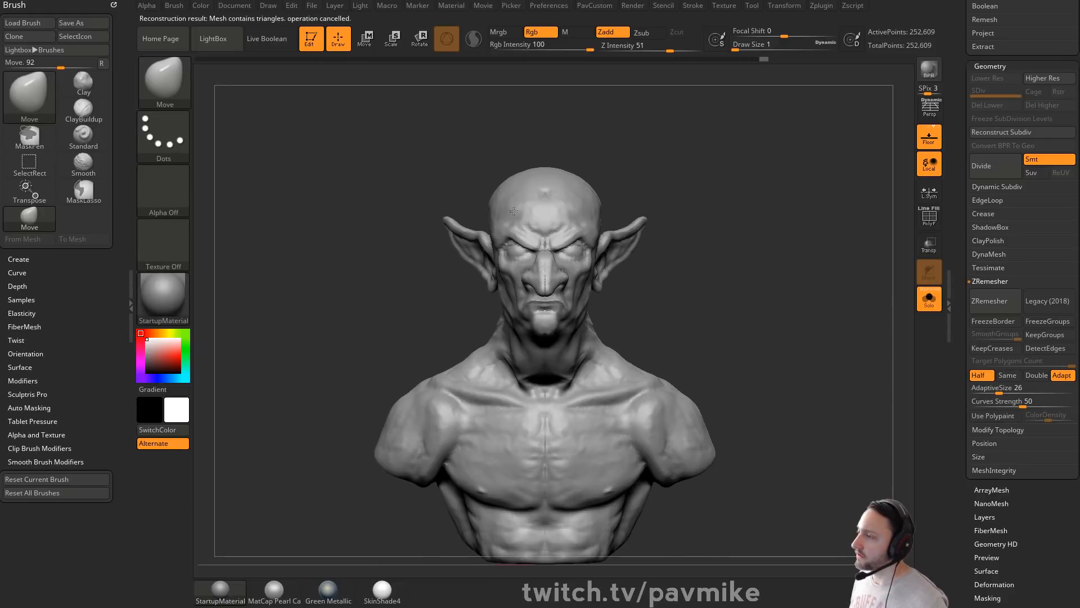
Step: Remesh the goblin bust at a lower polygon density
{"action": "key", "text": "s"}
{"action": "mouse_move", "coordinate": [692, 288]}
{"action": "left_mouse_down"}
{"action": "mouse_move", "coordinate": [706, 288]}
{"action": "mouse_move", "coordinate": [703, 324]}
{"action": "left_mouse_up"}
{"action": "key", "text": "s"}
{"action": "mouse_move", "coordinate": [752, 338]}
{"action": "left_mouse_down", "text": "alt"}
{"action": "mouse_move", "coordinate": [727, 305]}
{"action": "mouse_move", "coordinate": [624, 333]}
{"action": "left_mouse_up", "text": "alt"}
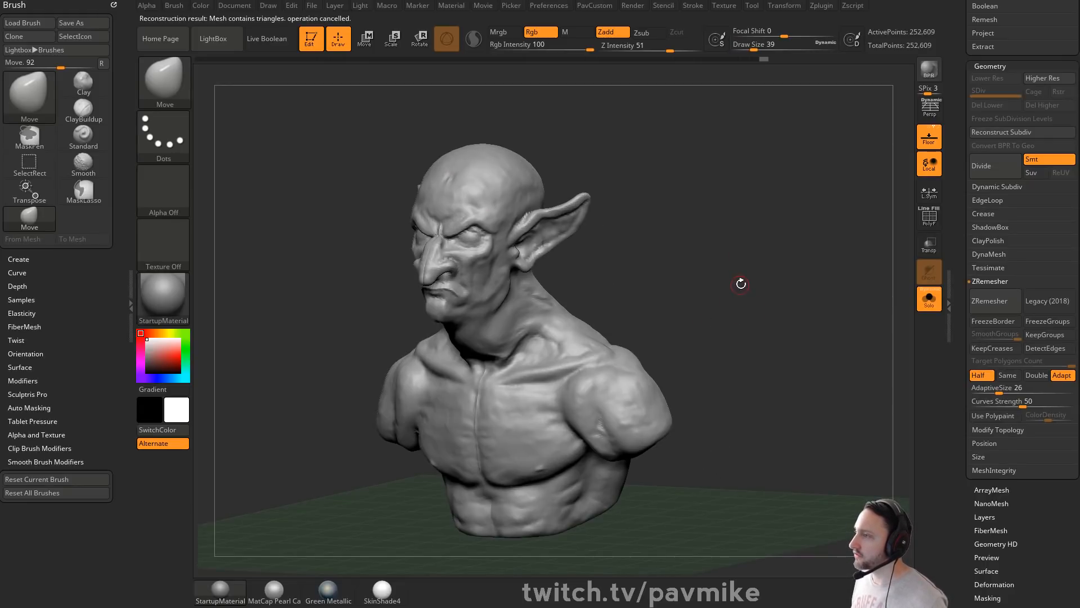
{"action": "key", "text": "2"}
{"action": "left_click", "coordinate": [717, 100]}
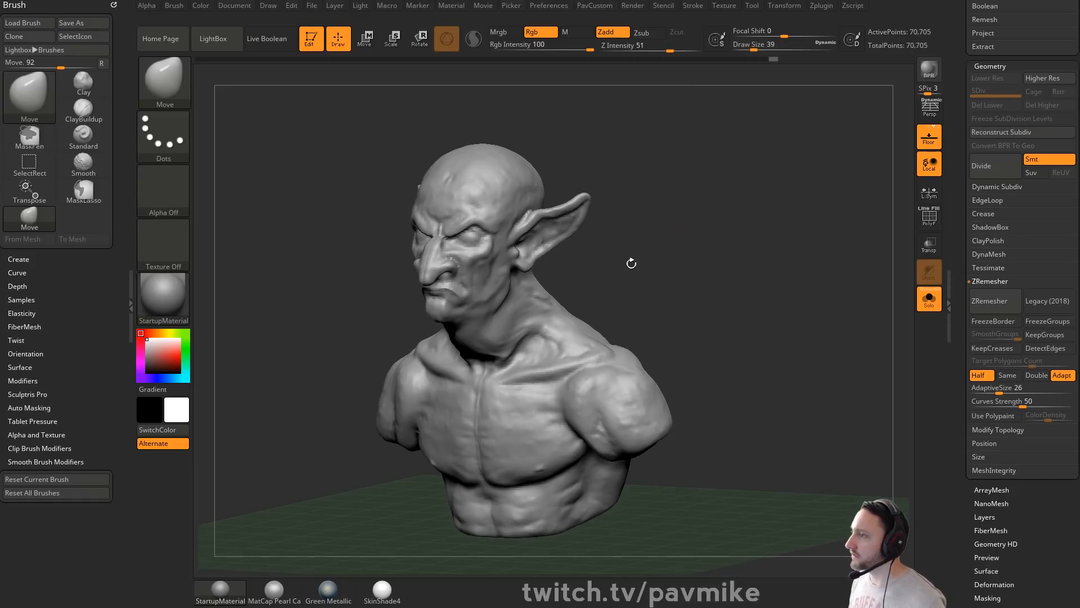
Step: Reshape the base of the neck above the collarbones with the Move brush at draw sizes 197 and 112
{"action": "left_click_drag", "start_coordinate": [642, 263], "coordinate": [656, 268], "text": "shift"}
{"action": "key", "text": "s"}
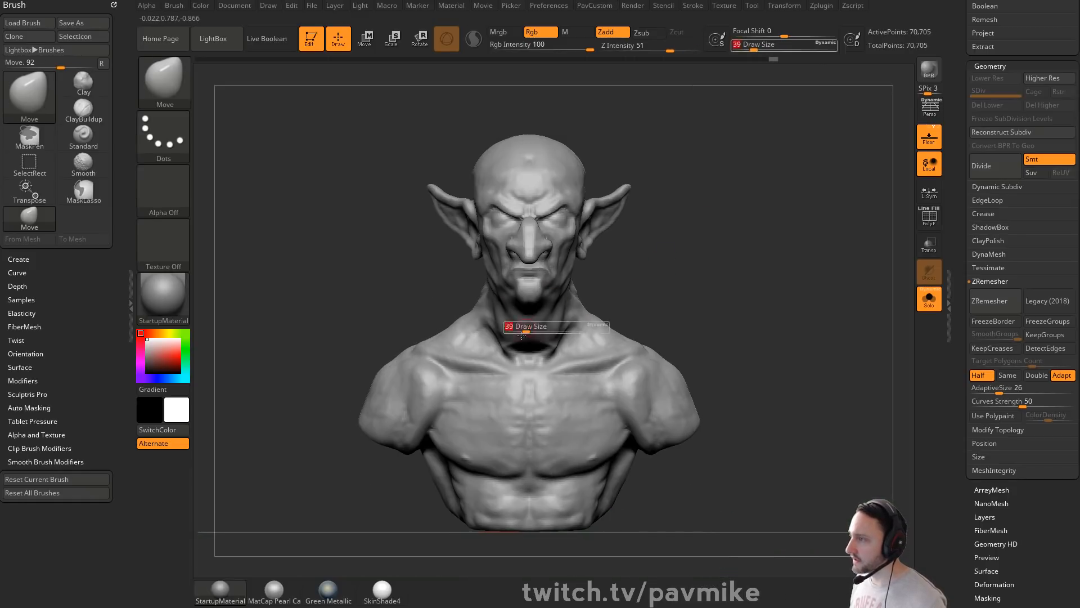
{"action": "mouse_move", "coordinate": [532, 332]}
{"action": "left_mouse_down"}
{"action": "mouse_move", "coordinate": [613, 332]}
{"action": "mouse_move", "coordinate": [570, 332]}
{"action": "left_mouse_up"}
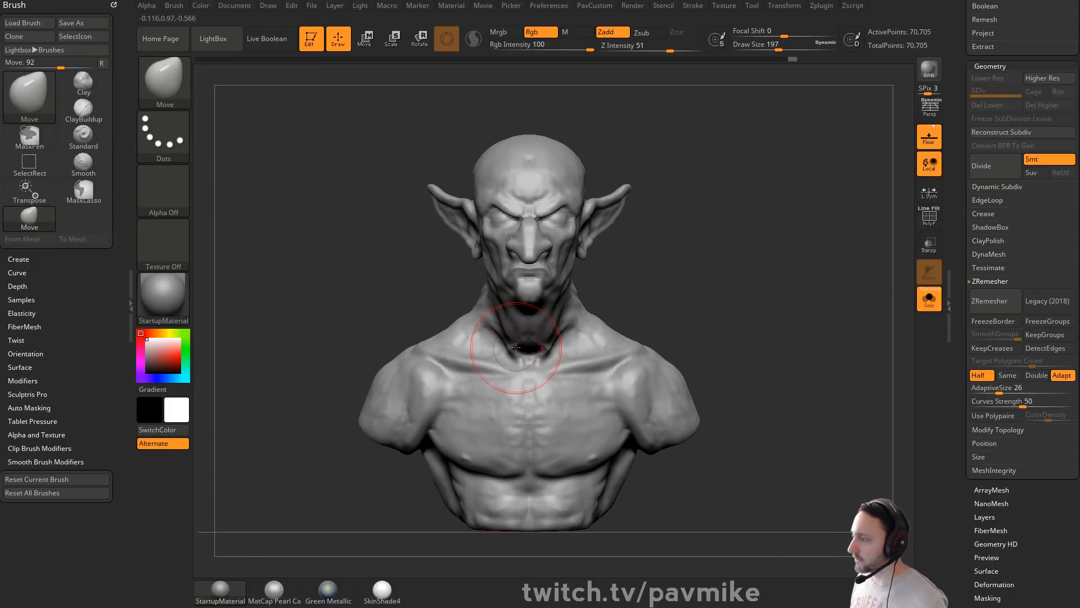
{"action": "key", "text": "bracketleft"}
{"action": "left_click_drag", "start_coordinate": [634, 314], "coordinate": [669, 287], "text": "alt"}
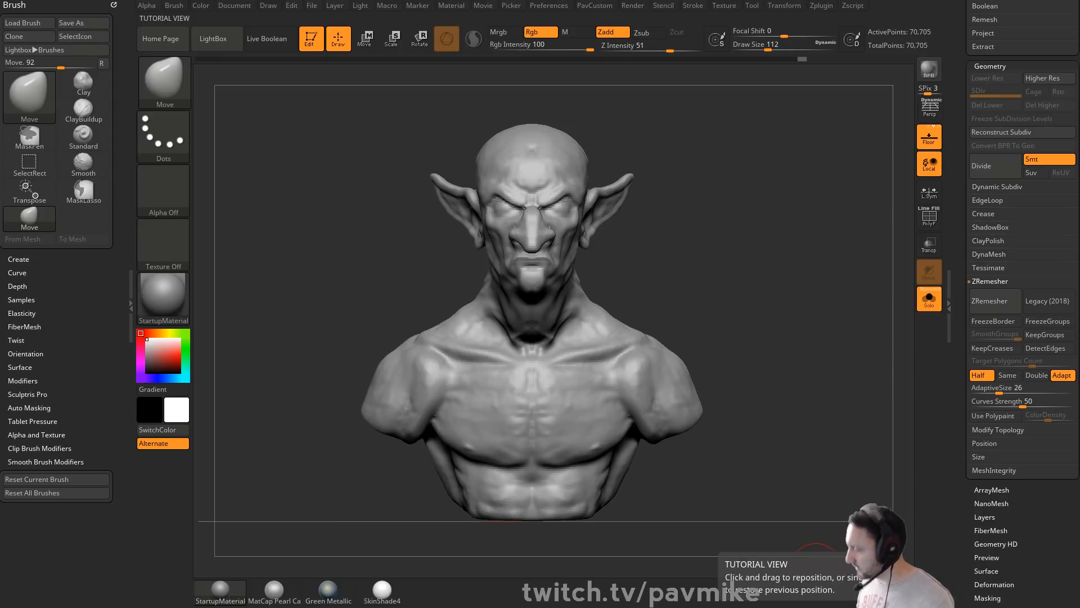
Step: Smooth the pit of the neck between the collarbones at draw size 51
{"action": "mouse_move", "coordinate": [687, 224]}
{"action": "left_mouse_down"}
{"action": "mouse_move", "coordinate": [649, 214]}
{"action": "mouse_move", "coordinate": [728, 202]}
{"action": "mouse_move", "coordinate": [675, 248]}
{"action": "mouse_move", "coordinate": [704, 259]}
{"action": "mouse_move", "coordinate": [690, 246]}
{"action": "mouse_move", "coordinate": [606, 265]}
{"action": "left_mouse_up"}
{"action": "key", "text": "b"}
{"action": "key", "text": "s"}
{"action": "key", "text": "t"}
{"action": "key", "text": "shift"}
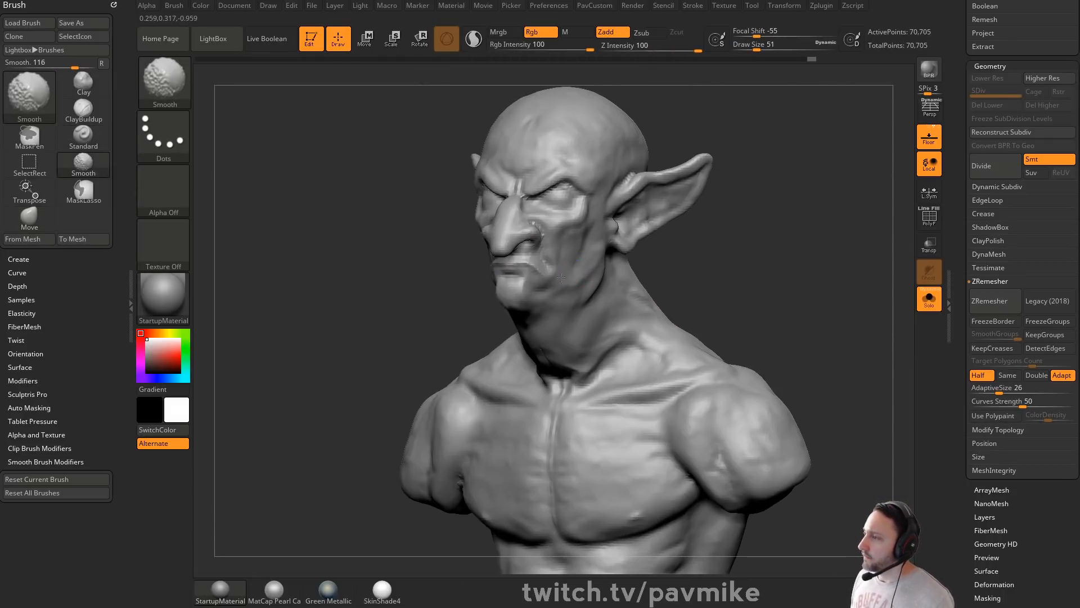
{"action": "left_click_drag", "start_coordinate": [712, 270], "coordinate": [754, 270], "text": "shift"}
{"action": "right_click_drag", "start_coordinate": [470, 366], "coordinate": [470, 331], "text": "alt"}
{"action": "left_click_drag", "start_coordinate": [515, 352], "coordinate": [509, 337], "text": "shift"}
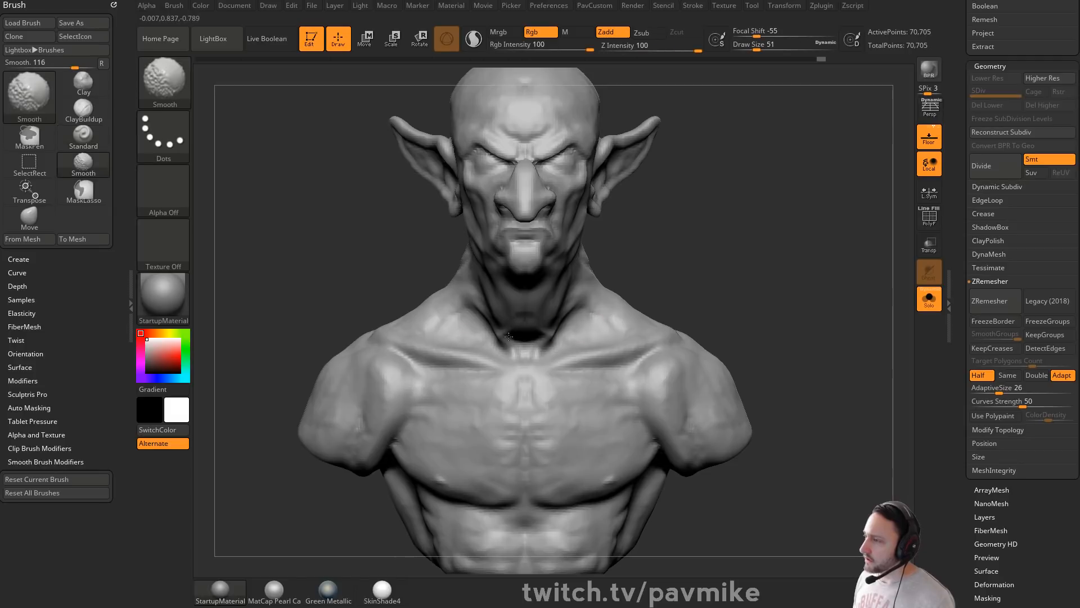
Step: Carve the neck muscle crease from behind the ear down to the collarbone with DamStandard at draw size 97
{"action": "key", "text": "b"}
{"action": "key", "text": "d"}
{"action": "key", "text": "s"}
{"action": "left_click_drag", "start_coordinate": [678, 251], "coordinate": [641, 288]}
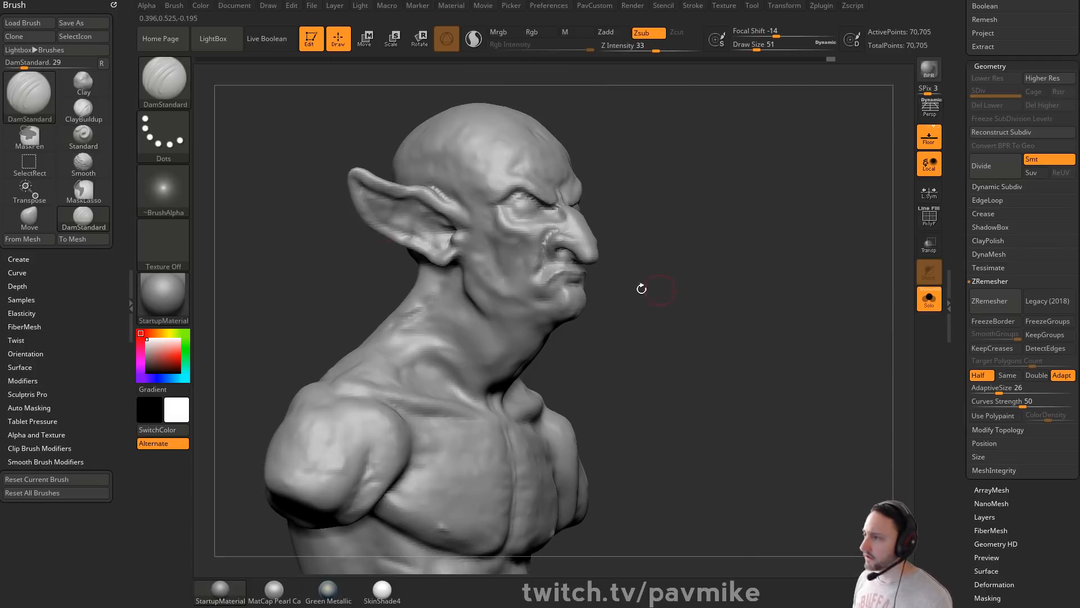
{"action": "key", "text": "s"}
{"action": "left_click_drag", "start_coordinate": [500, 319], "coordinate": [510, 319]}
{"action": "mouse_move", "coordinate": [444, 287]}
{"action": "left_mouse_down"}
{"action": "mouse_move", "coordinate": [471, 397]}
{"action": "mouse_move", "coordinate": [466, 376]}
{"action": "left_mouse_up"}
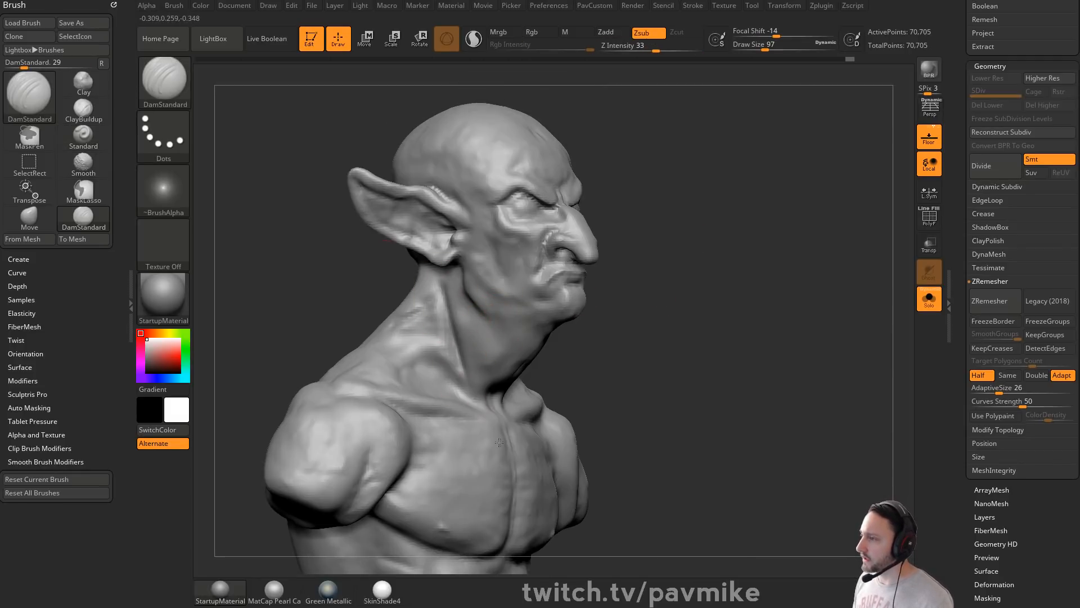
{"action": "left_click_drag", "start_coordinate": [646, 309], "coordinate": [518, 314]}
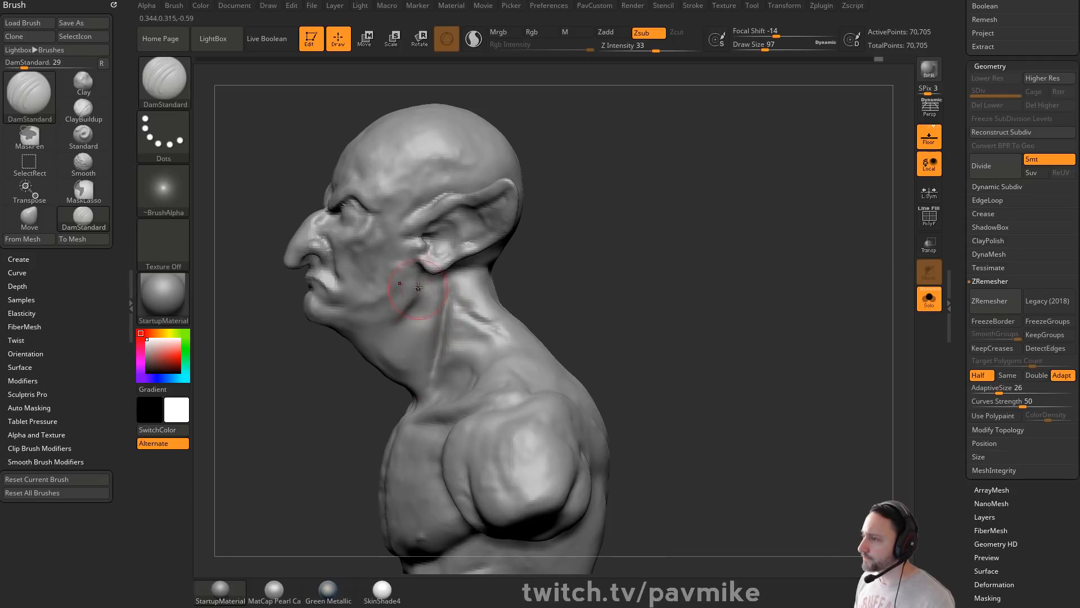
{"action": "right_click_drag", "start_coordinate": [418, 288], "coordinate": [508, 273]}
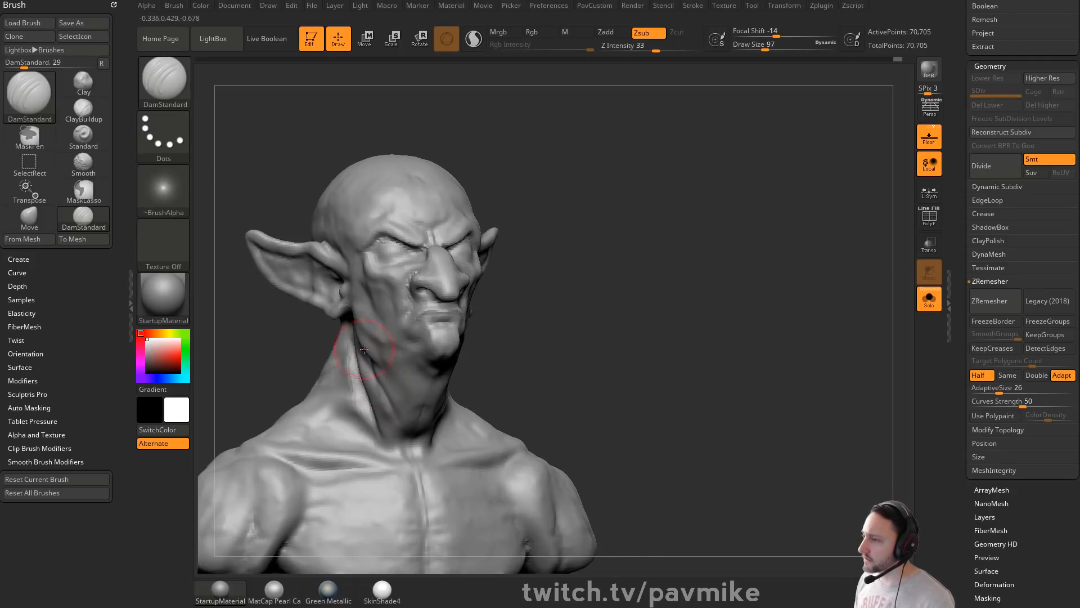
Step: Make SmoothStronger the smoothing brush and switch the sculpting brush to Clay
{"action": "mouse_move", "coordinate": [653, 366]}
{"action": "left_mouse_down"}
{"action": "mouse_move", "coordinate": [608, 367]}
{"action": "mouse_move", "coordinate": [616, 322]}
{"action": "mouse_move", "coordinate": [648, 324]}
{"action": "mouse_move", "coordinate": [608, 321]}
{"action": "mouse_move", "coordinate": [756, 323]}
{"action": "mouse_move", "coordinate": [742, 330]}
{"action": "left_mouse_up"}
{"action": "left_click", "coordinate": [164, 83], "text": "shift"}
{"action": "left_click", "coordinate": [182, 357], "text": "shift"}
{"action": "key", "text": "bracketleft"}
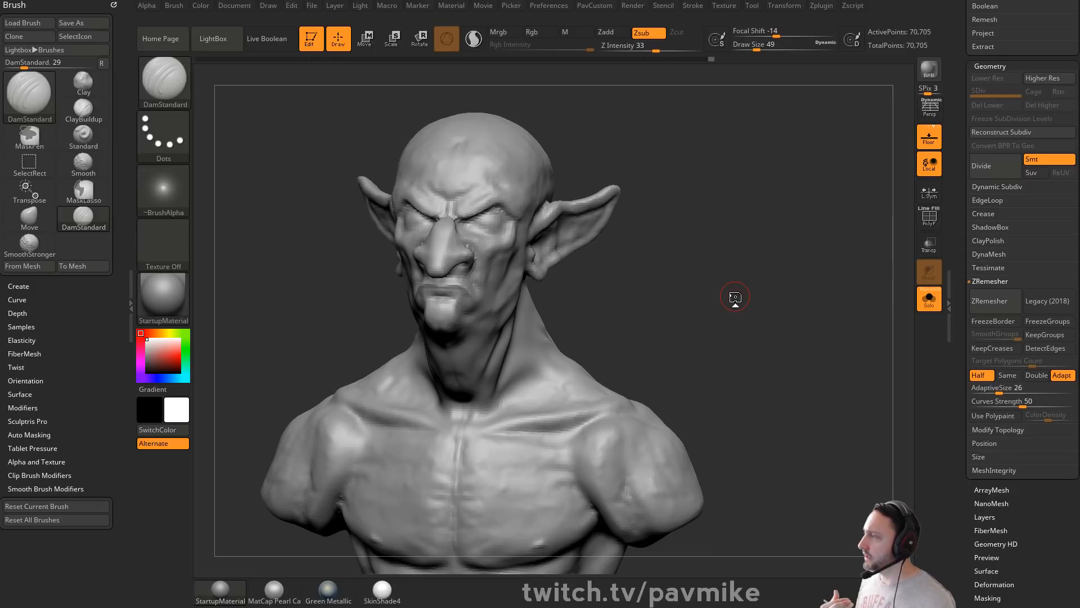
{"action": "mouse_move", "coordinate": [716, 276]}
{"action": "left_mouse_down"}
{"action": "mouse_move", "coordinate": [748, 275]}
{"action": "mouse_move", "coordinate": [728, 258]}
{"action": "left_mouse_up"}
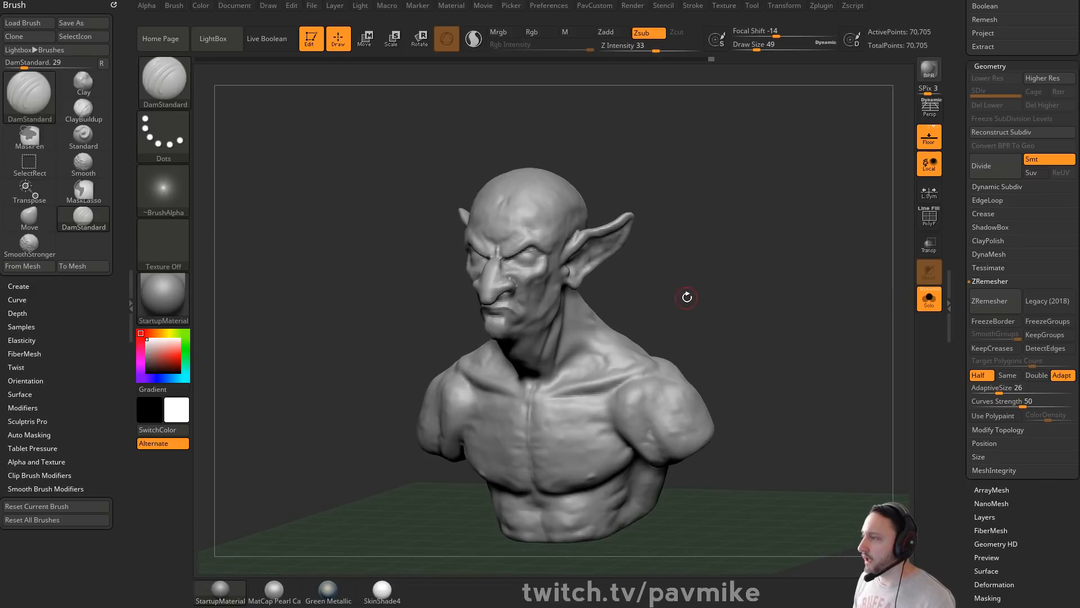
{"action": "key", "text": "b"}
{"action": "key", "text": "c"}
{"action": "key", "text": "l"}
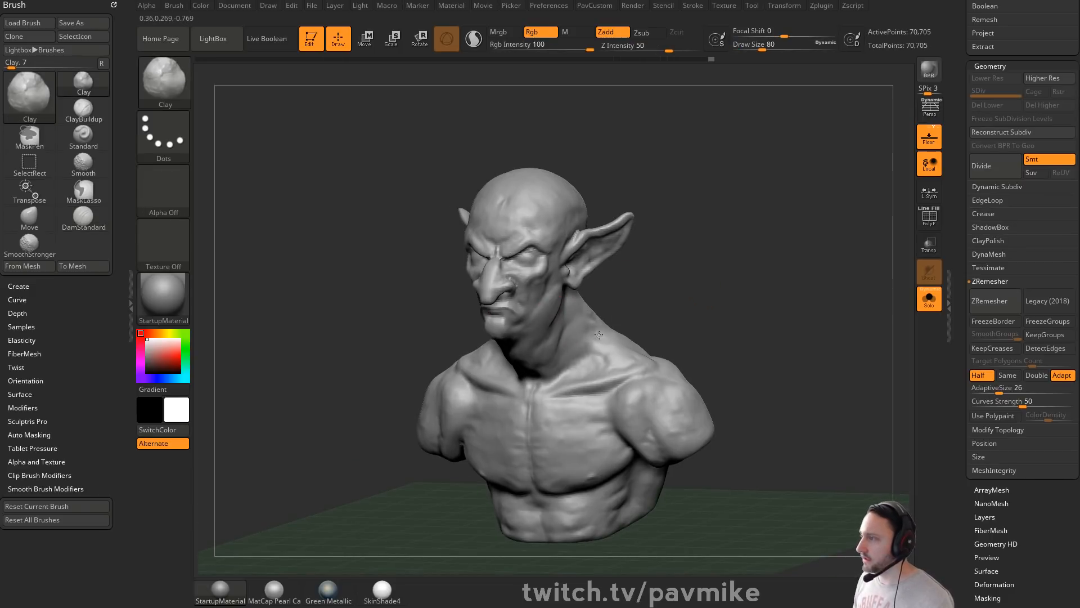
Step: Try strong smoothing strokes across the shoulder, face and chest at draw size 80
{"action": "left_click_drag", "start_coordinate": [598, 335], "coordinate": [569, 394], "text": "shift"}
{"action": "left_click_drag", "start_coordinate": [507, 237], "coordinate": [512, 321], "text": "shift"}
{"action": "mouse_move", "coordinate": [478, 394]}
{"action": "left_mouse_down", "text": "shift"}
{"action": "mouse_move", "coordinate": [607, 445]}
{"action": "mouse_move", "coordinate": [551, 433]}
{"action": "left_mouse_up", "text": "shift"}
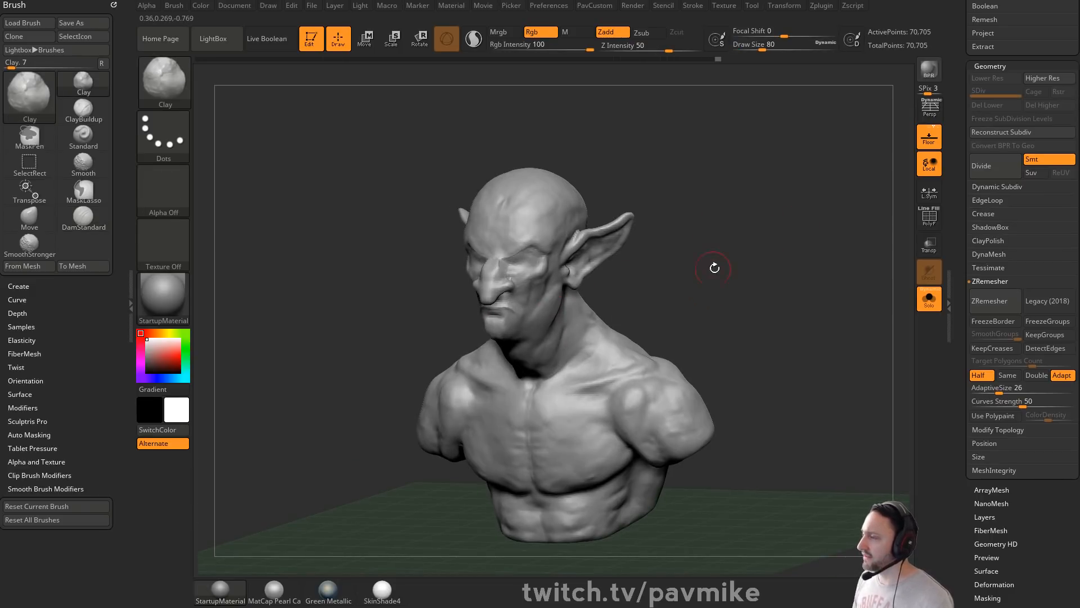
Step: Build up the cheek and the area around the mouth with Clay strokes at draw size 54
{"action": "mouse_move", "coordinate": [714, 268]}
{"action": "left_mouse_down"}
{"action": "mouse_move", "coordinate": [796, 248]}
{"action": "mouse_move", "coordinate": [748, 265]}
{"action": "mouse_move", "coordinate": [729, 251]}
{"action": "left_mouse_up"}
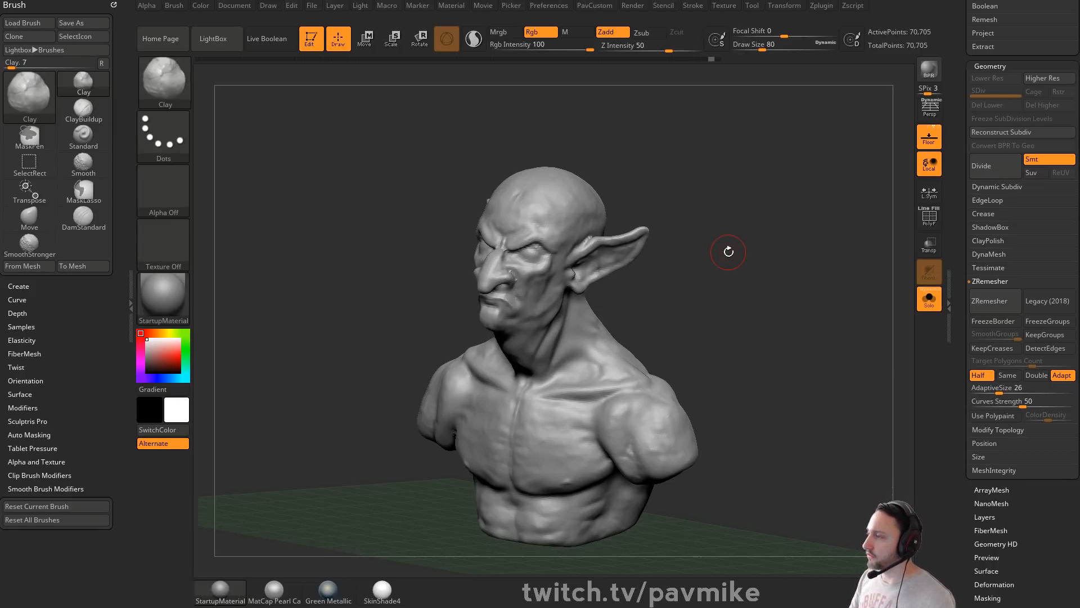
{"action": "mouse_move", "coordinate": [728, 251]}
{"action": "left_mouse_down"}
{"action": "mouse_move", "coordinate": [697, 209]}
{"action": "mouse_move", "coordinate": [741, 203]}
{"action": "mouse_move", "coordinate": [673, 227]}
{"action": "left_mouse_up"}
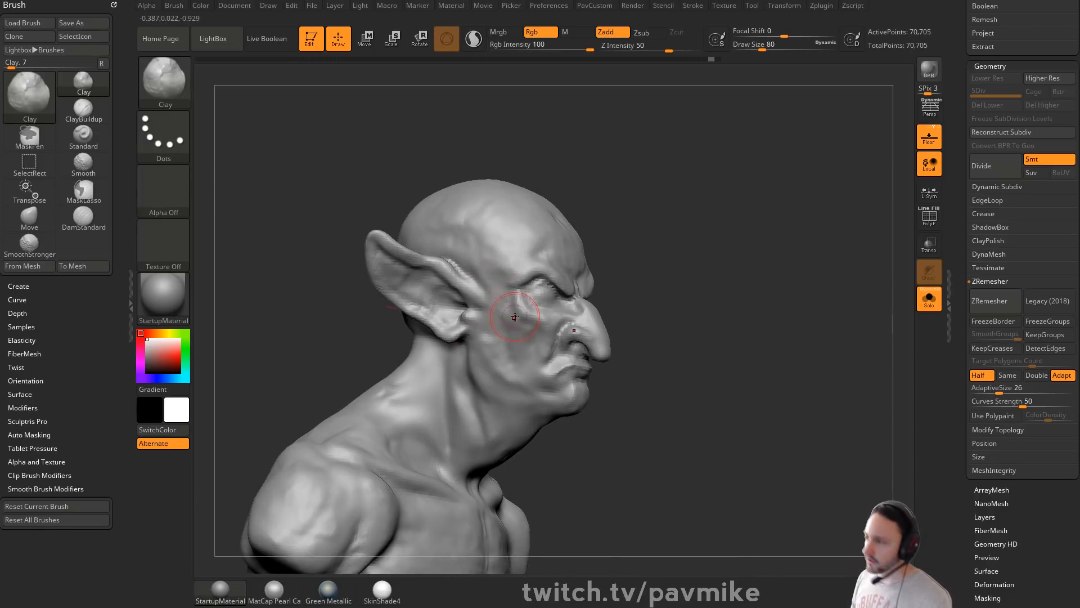
{"action": "key", "text": "s"}
{"action": "left_click_drag", "start_coordinate": [511, 316], "coordinate": [500, 295]}
{"action": "mouse_move", "coordinate": [678, 293]}
{"action": "left_mouse_down"}
{"action": "mouse_move", "coordinate": [594, 326]}
{"action": "mouse_move", "coordinate": [605, 333]}
{"action": "left_mouse_up"}
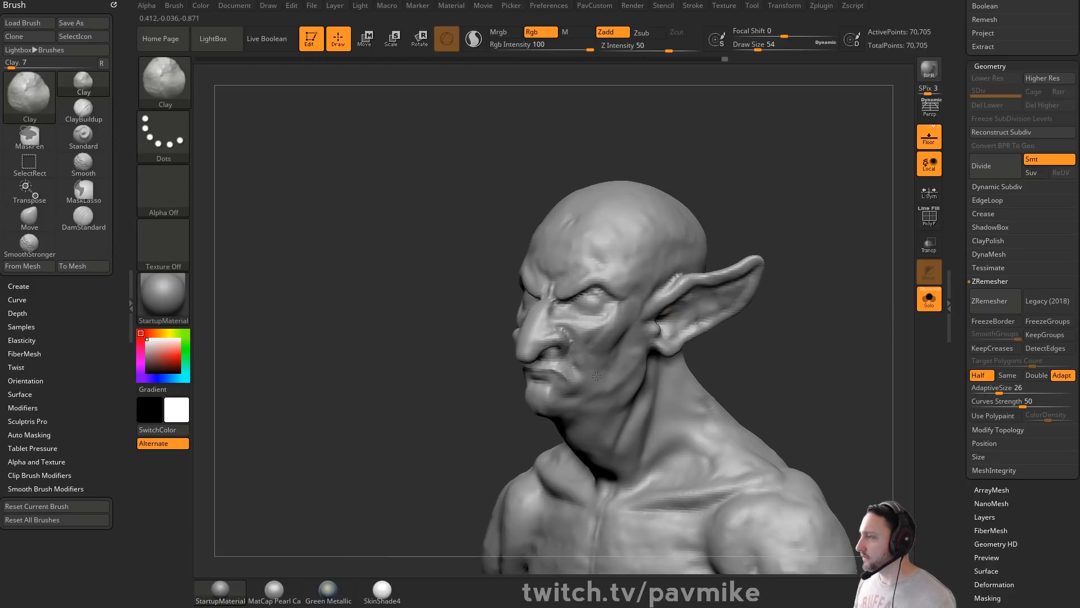
{"action": "left_click_drag", "start_coordinate": [799, 333], "coordinate": [831, 333]}
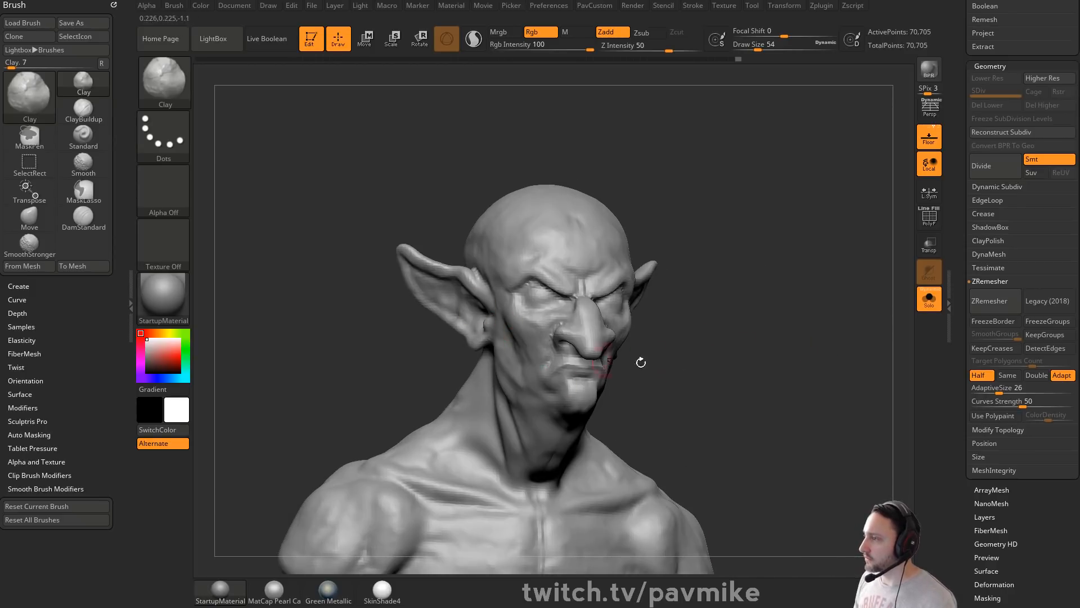
{"action": "left_click_drag", "start_coordinate": [639, 362], "coordinate": [525, 320]}
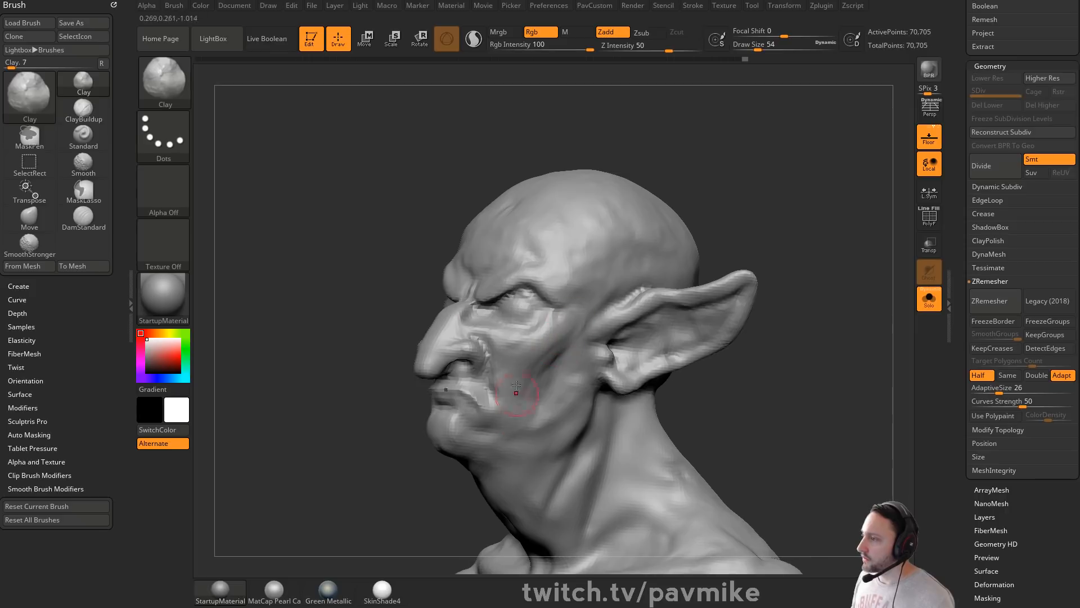
{"action": "left_click_drag", "start_coordinate": [767, 285], "coordinate": [796, 244]}
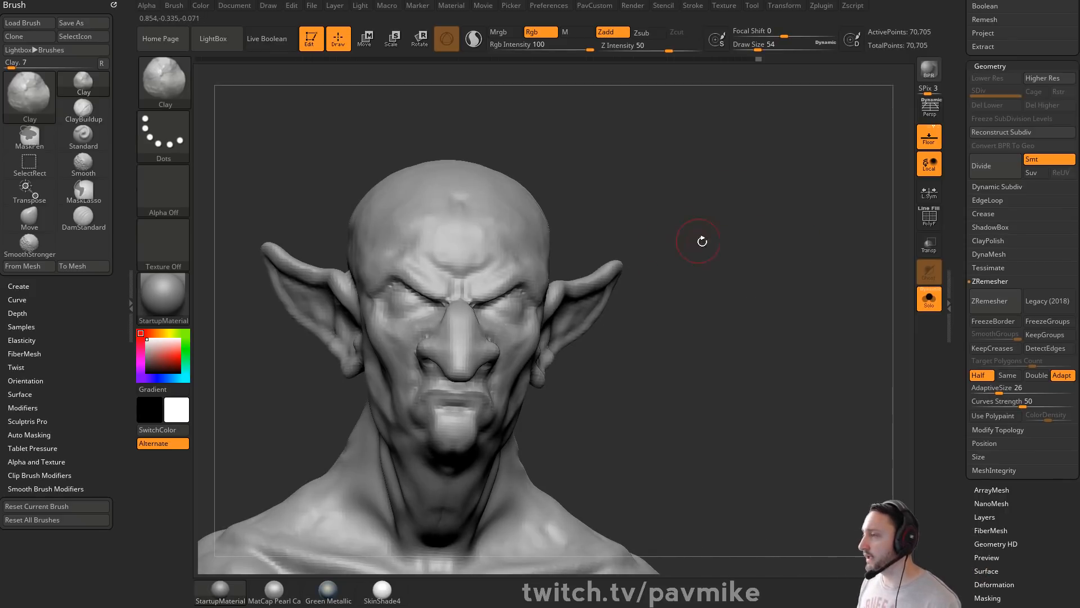
{"action": "left_click_drag", "start_coordinate": [702, 241], "coordinate": [478, 298]}
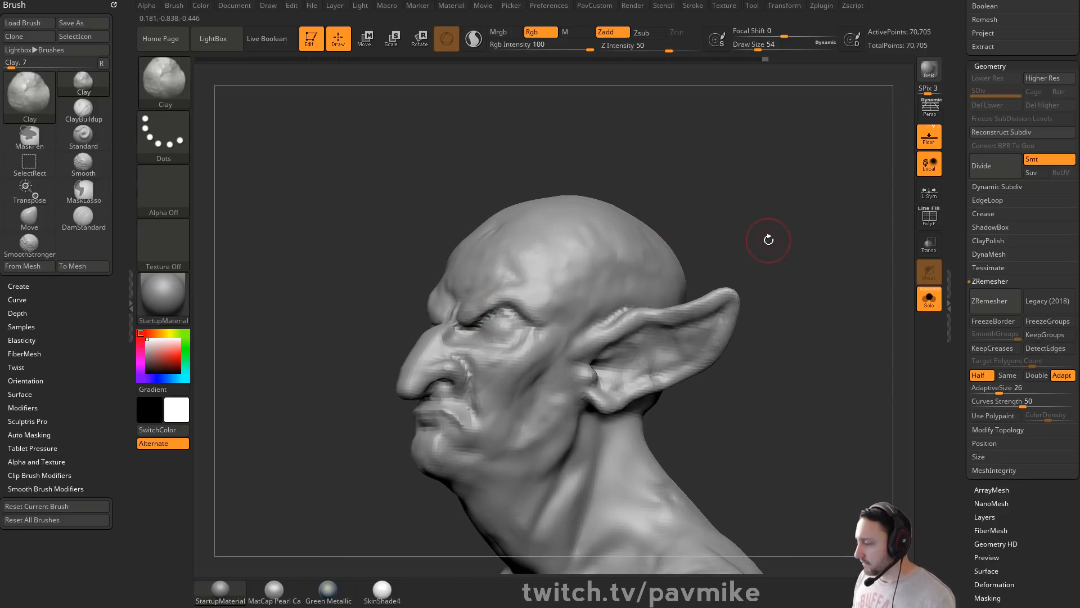
Step: Carve the crease under the jawline from below the ear toward the chin with DamStandard at draw size 90
{"action": "left_click_drag", "start_coordinate": [736, 212], "coordinate": [722, 257]}
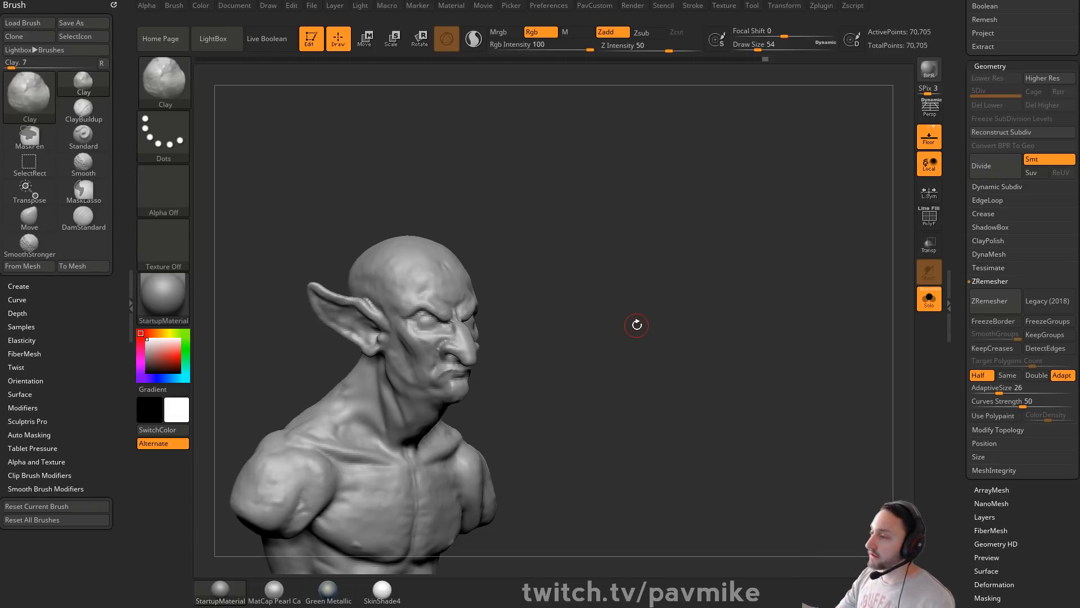
{"action": "left_click_drag", "start_coordinate": [672, 234], "coordinate": [532, 364]}
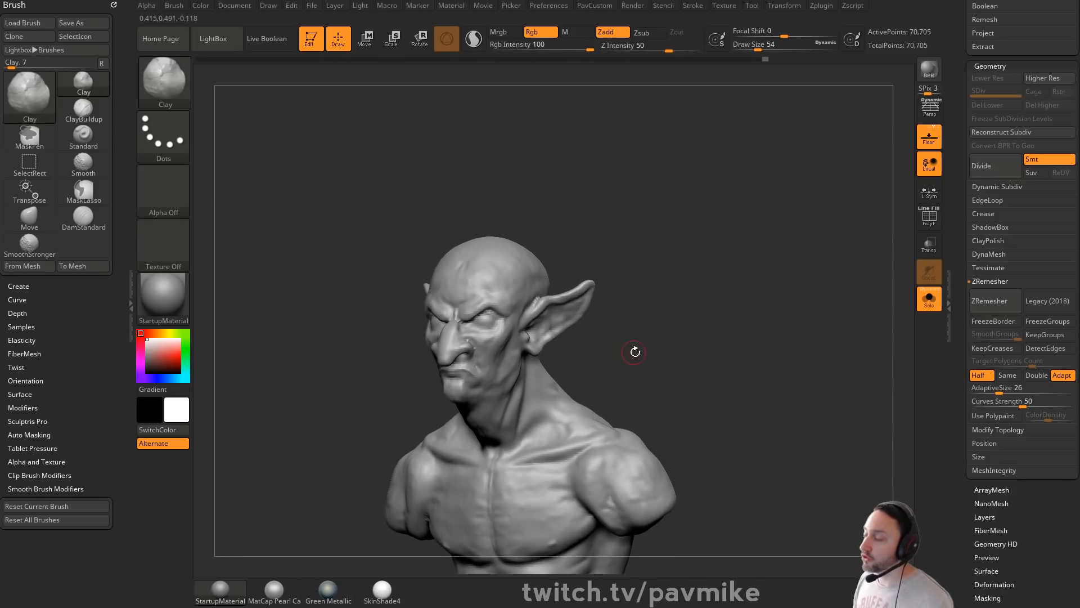
{"action": "left_click_drag", "start_coordinate": [634, 352], "coordinate": [539, 338]}
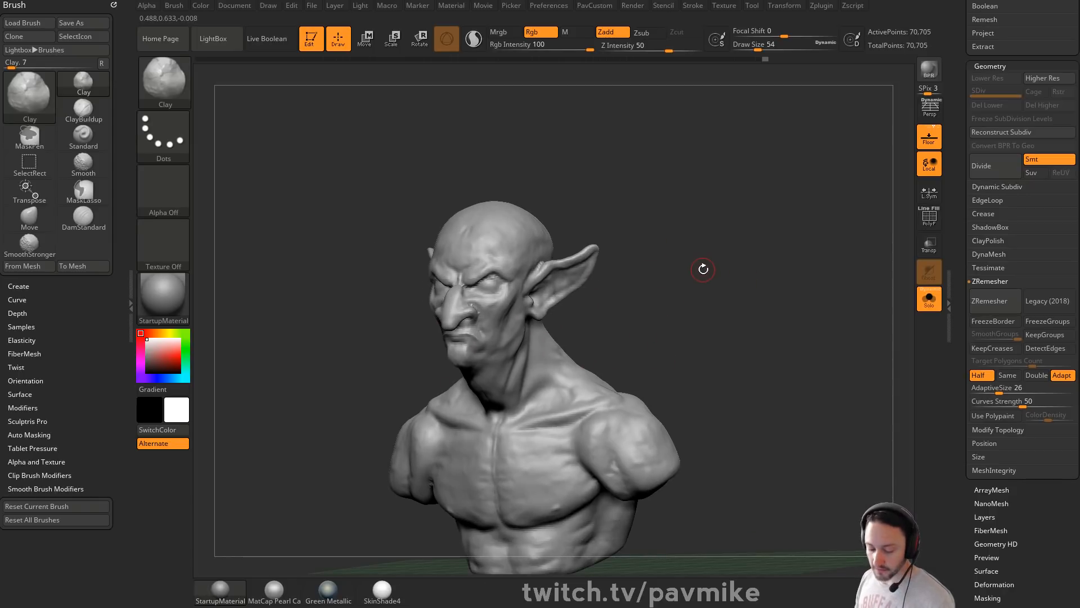
{"action": "key", "text": "b"}
{"action": "key", "text": "d"}
{"action": "key", "text": "s"}
{"action": "mouse_move", "coordinate": [703, 269]}
{"action": "left_mouse_down"}
{"action": "mouse_move", "coordinate": [647, 315]}
{"action": "mouse_move", "coordinate": [557, 361]}
{"action": "left_mouse_up"}
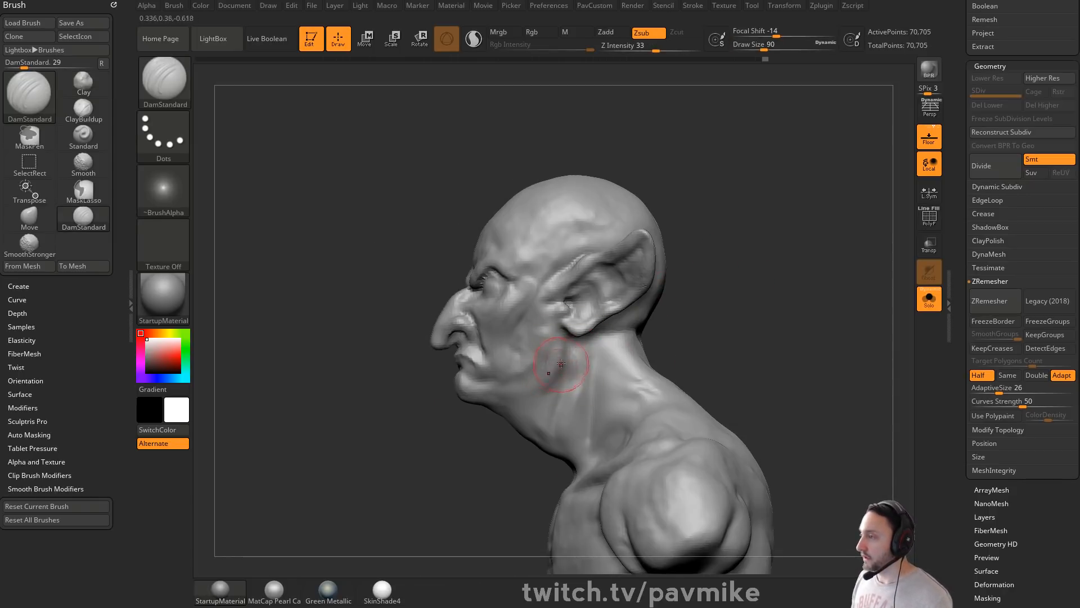
{"action": "left_click_drag", "start_coordinate": [439, 447], "coordinate": [662, 358]}
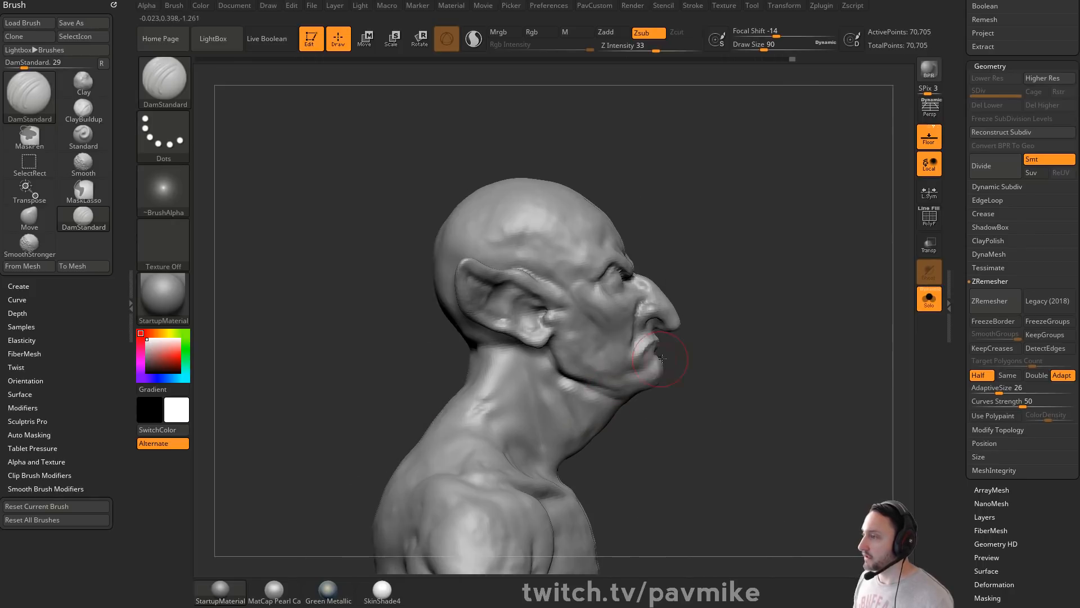
Step: Switch to the Standard brush at Z Intensity 25 and refine the jaw and cheek at draw size 41
{"action": "key", "text": "b"}
{"action": "key", "text": "s"}
{"action": "key", "text": "t"}
{"action": "mouse_move", "coordinate": [745, 349]}
{"action": "left_mouse_down", "text": "alt"}
{"action": "mouse_move", "coordinate": [641, 344]}
{"action": "mouse_move", "coordinate": [613, 321]}
{"action": "left_mouse_up", "text": "alt"}
{"action": "key", "text": "2"}
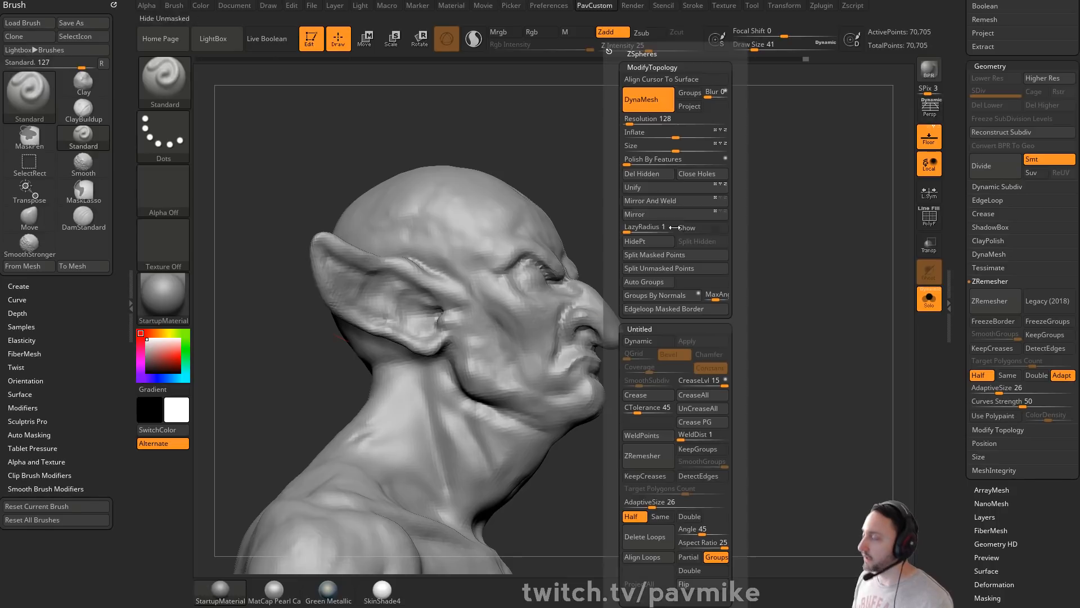
{"action": "left_click", "coordinate": [643, 228]}
{"action": "type", "text": "25"}
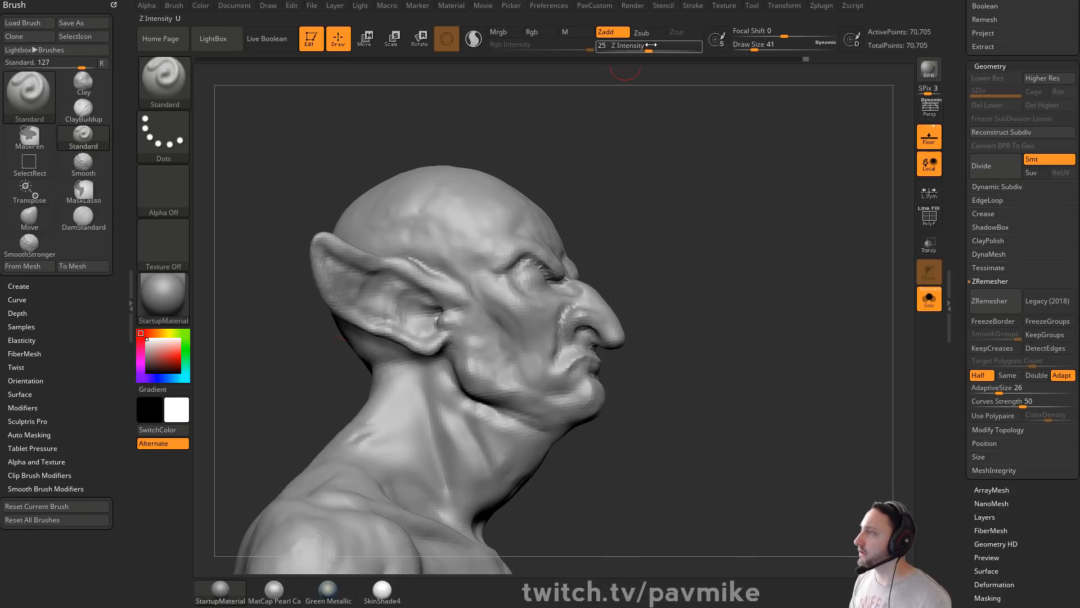
{"action": "left_click", "coordinate": [655, 46]}
{"action": "mouse_move", "coordinate": [769, 253]}
{"action": "left_mouse_down"}
{"action": "mouse_move", "coordinate": [784, 282]}
{"action": "mouse_move", "coordinate": [731, 253]}
{"action": "mouse_move", "coordinate": [744, 272]}
{"action": "mouse_move", "coordinate": [737, 244]}
{"action": "mouse_move", "coordinate": [755, 265]}
{"action": "left_mouse_up"}
Step: Reshape the lower face with Move at draw size 97 and smooth the side of the jaw with SmoothStronger at draw size 44
{"action": "key", "text": "s"}
{"action": "key", "text": "b"}
{"action": "key", "text": "m"}
{"action": "key", "text": "v"}
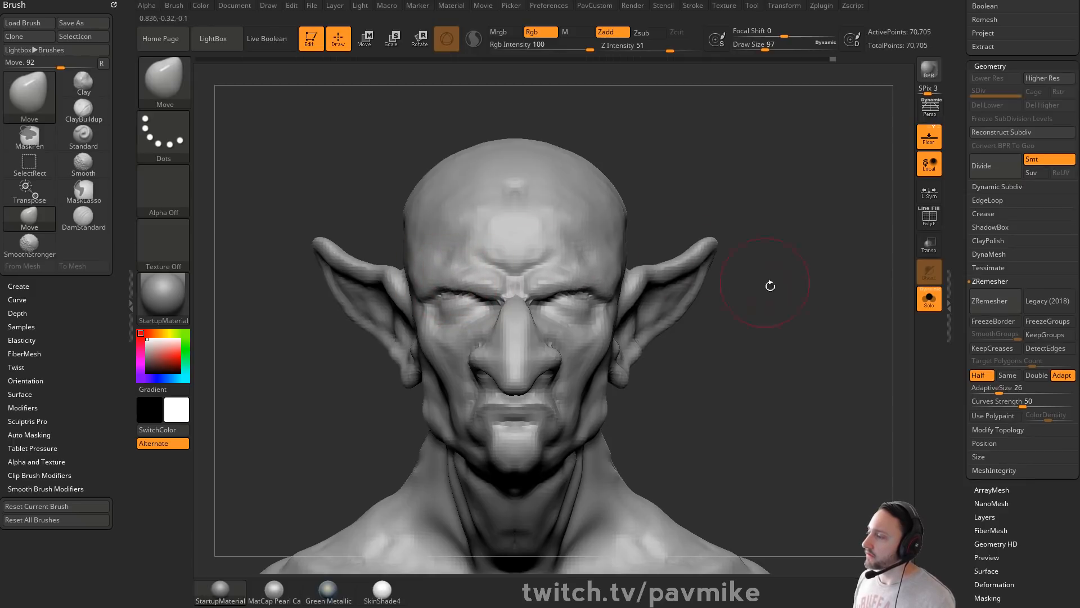
{"action": "left_click_drag", "start_coordinate": [767, 285], "coordinate": [786, 284]}
{"action": "mouse_move", "coordinate": [639, 270]}
{"action": "left_mouse_down"}
{"action": "mouse_move", "coordinate": [687, 309]}
{"action": "mouse_move", "coordinate": [510, 396]}
{"action": "mouse_move", "coordinate": [488, 395]}
{"action": "mouse_move", "coordinate": [503, 367]}
{"action": "left_mouse_up"}
{"action": "key", "text": "s"}
{"action": "left_click_drag", "start_coordinate": [690, 347], "coordinate": [635, 369], "text": "shift"}
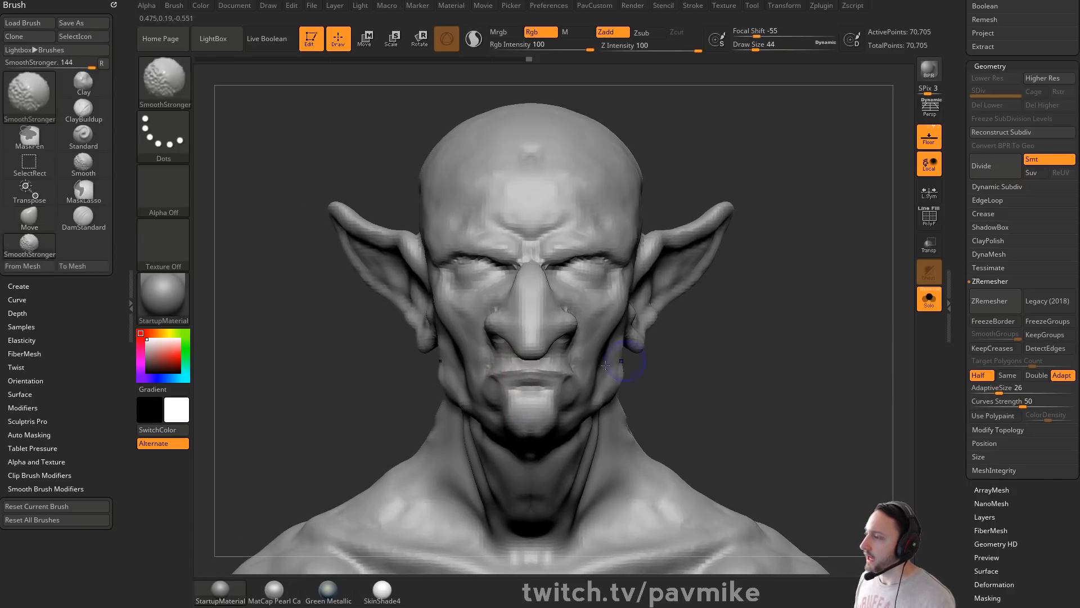
Step: Pull the corners of the mouth slightly outward with Move at draw size 65
{"action": "key", "text": "s"}
{"action": "left_click_drag", "start_coordinate": [558, 378], "coordinate": [565, 378]}
{"action": "left_click_drag", "start_coordinate": [685, 363], "coordinate": [577, 381]}
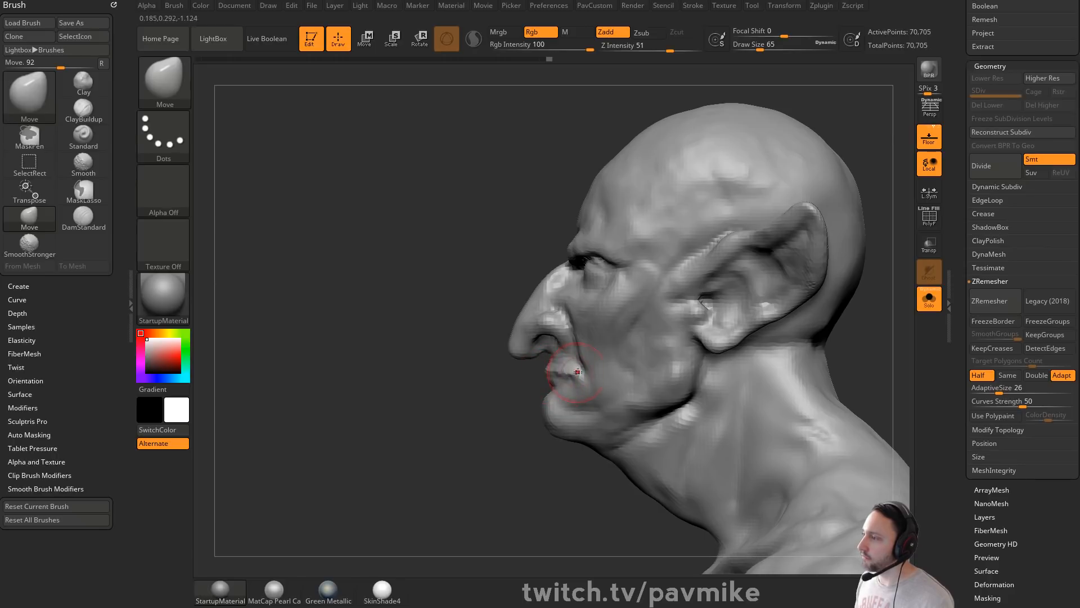
{"action": "left_click_drag", "start_coordinate": [475, 416], "coordinate": [574, 390]}
Step: Smooth the cheek below the eye and carve the fold from the nostril down past the mouth with DamStandard at draw size 49
{"action": "key", "text": "b"}
{"action": "key", "text": "c"}
{"action": "key", "text": "b"}
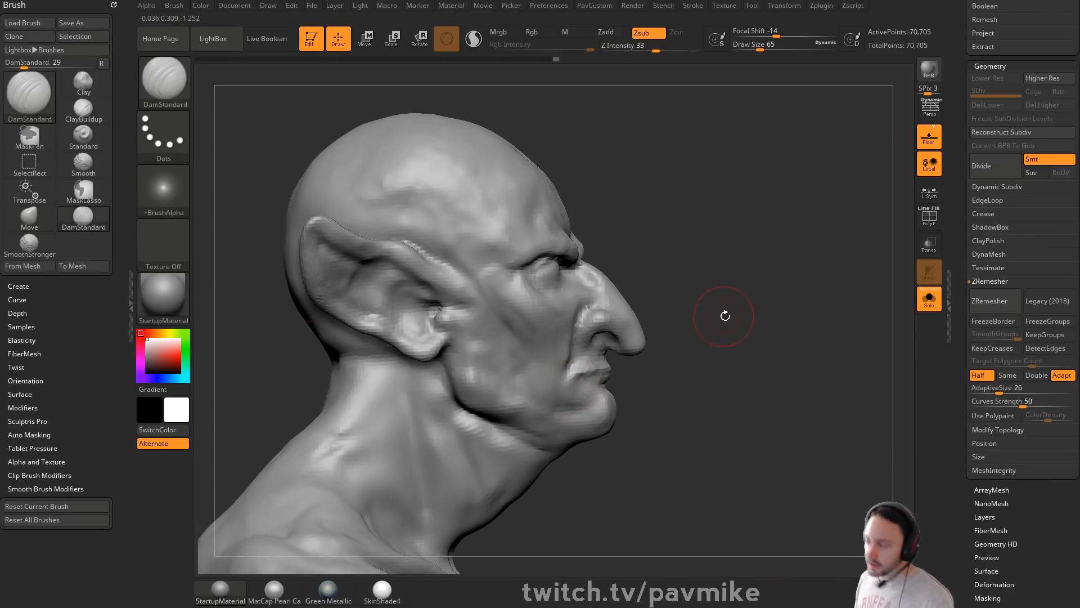
{"action": "left_click_drag", "start_coordinate": [726, 316], "coordinate": [653, 338]}
{"action": "left_click_drag", "start_coordinate": [519, 318], "coordinate": [517, 292], "text": "shift"}
{"action": "left_click_drag", "start_coordinate": [611, 292], "coordinate": [646, 292]}
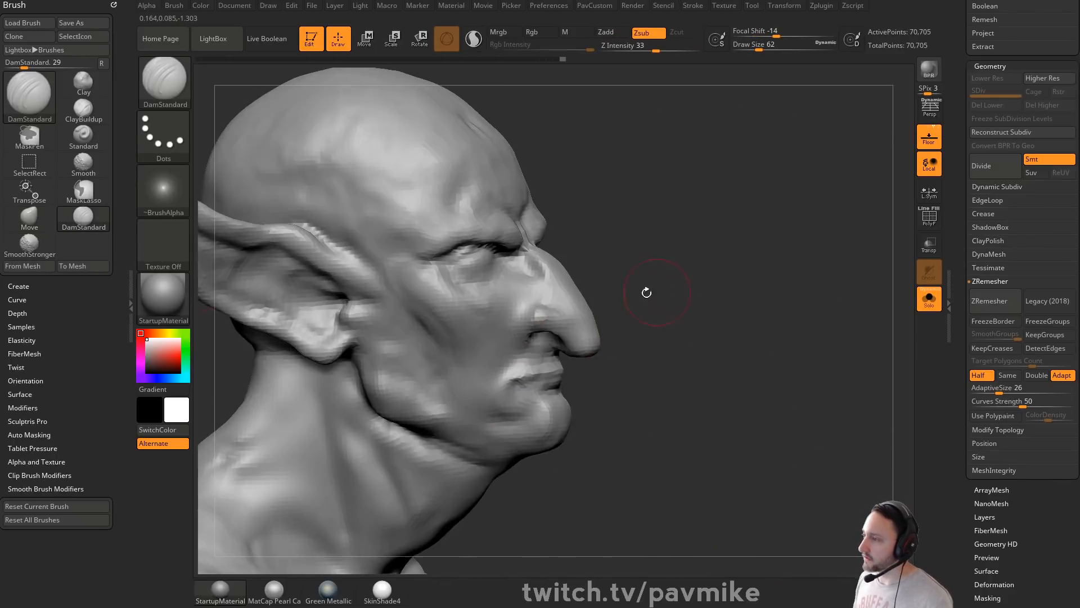
{"action": "key", "text": "s"}
{"action": "mouse_move", "coordinate": [534, 330]}
{"action": "left_mouse_down"}
{"action": "mouse_move", "coordinate": [530, 309]}
{"action": "mouse_move", "coordinate": [483, 459]}
{"action": "left_mouse_up"}
{"action": "left_click_drag", "start_coordinate": [743, 333], "coordinate": [624, 293]}
{"action": "left_click_drag", "start_coordinate": [770, 321], "coordinate": [739, 299]}
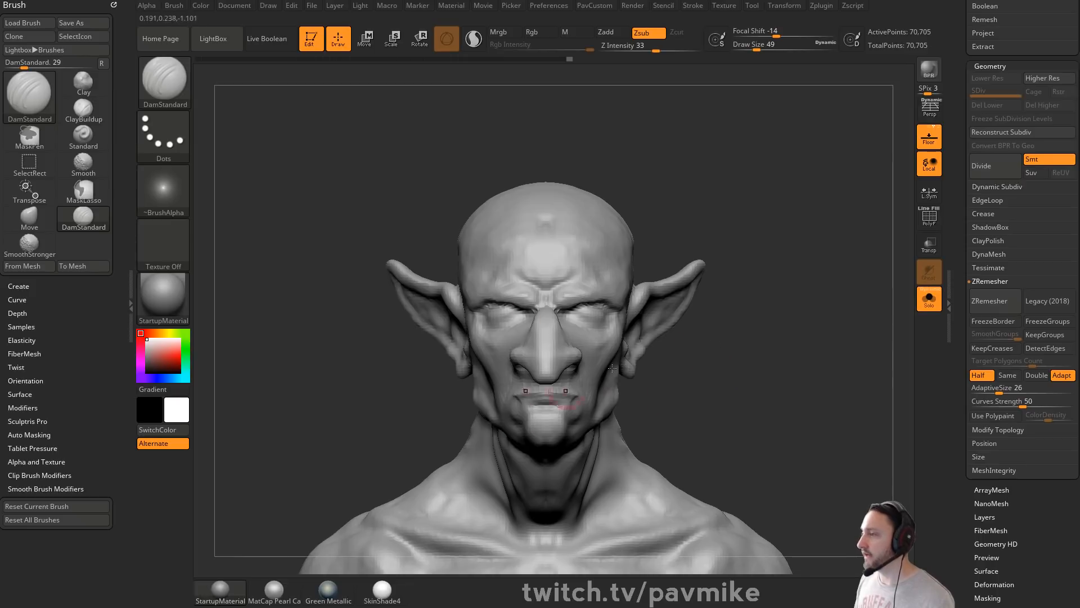
{"action": "mouse_move", "coordinate": [612, 368]}
{"action": "left_mouse_down"}
{"action": "mouse_move", "coordinate": [767, 277]}
{"action": "mouse_move", "coordinate": [498, 337]}
{"action": "mouse_move", "coordinate": [546, 346]}
{"action": "left_mouse_up"}
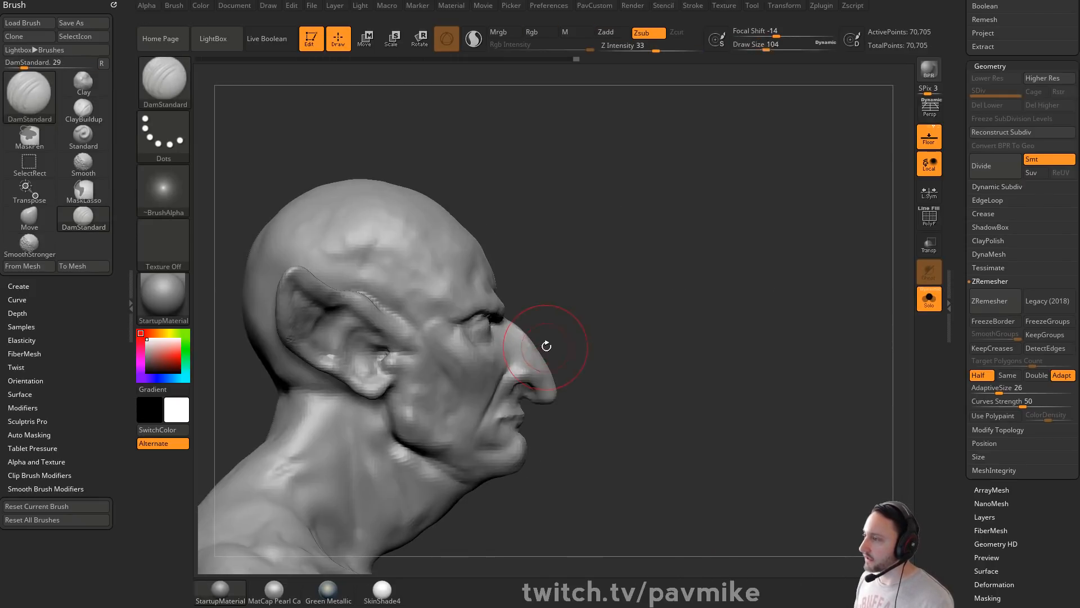
Step: Adjust the upper lip beneath the nostril with Move at draw size 87, and reduce the brush to draw size 62
{"action": "key", "text": "b"}
{"action": "key", "text": "m"}
{"action": "key", "text": "v"}
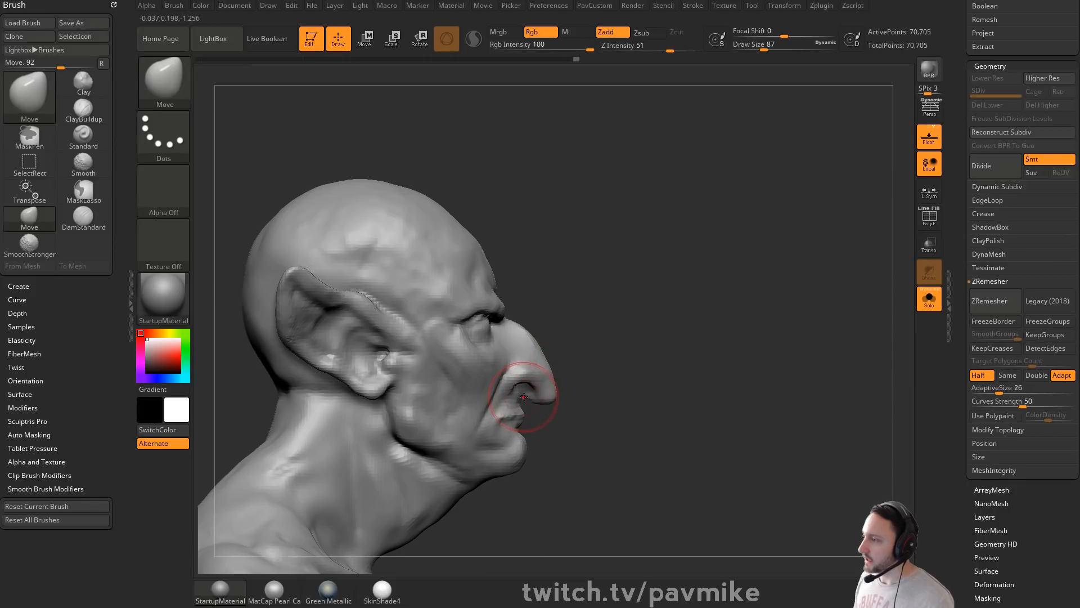
{"action": "left_click_drag", "start_coordinate": [524, 397], "coordinate": [531, 403]}
{"action": "key", "text": "["}
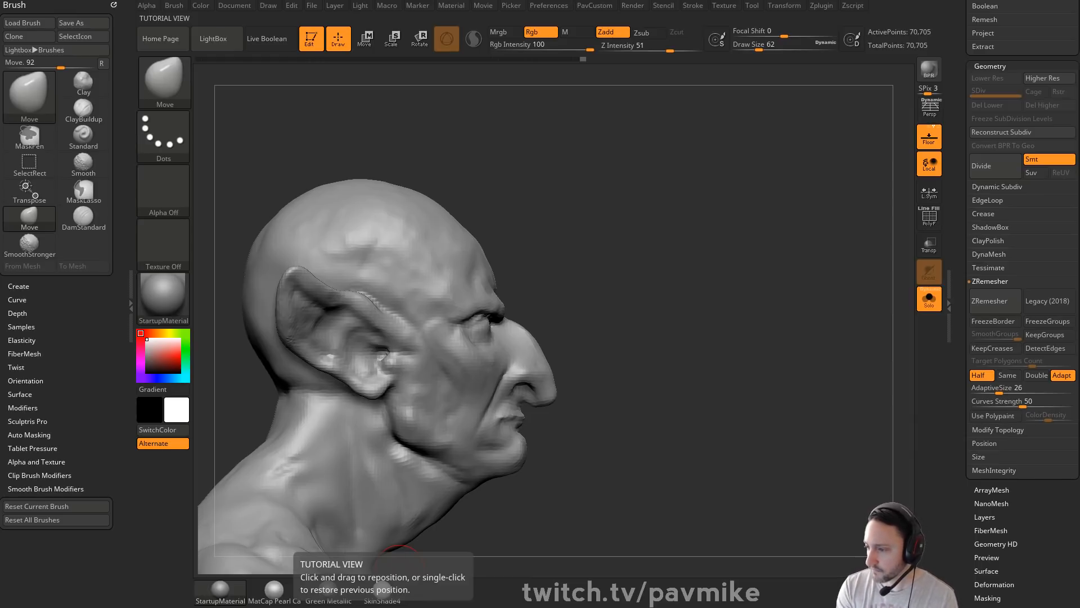
Step: Switch to the browser, open the ZBrush for Illustrators site and look through the featured artists' sections
{"action": "left_click_drag", "start_coordinate": [726, 607], "coordinate": [673, 84]}
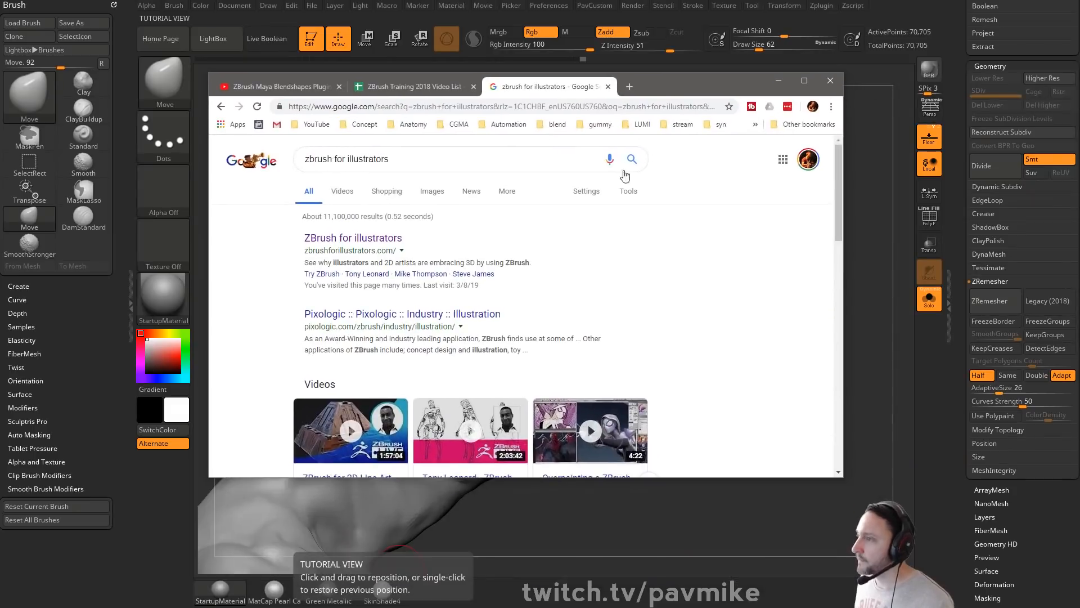
{"action": "left_click", "coordinate": [385, 259]}
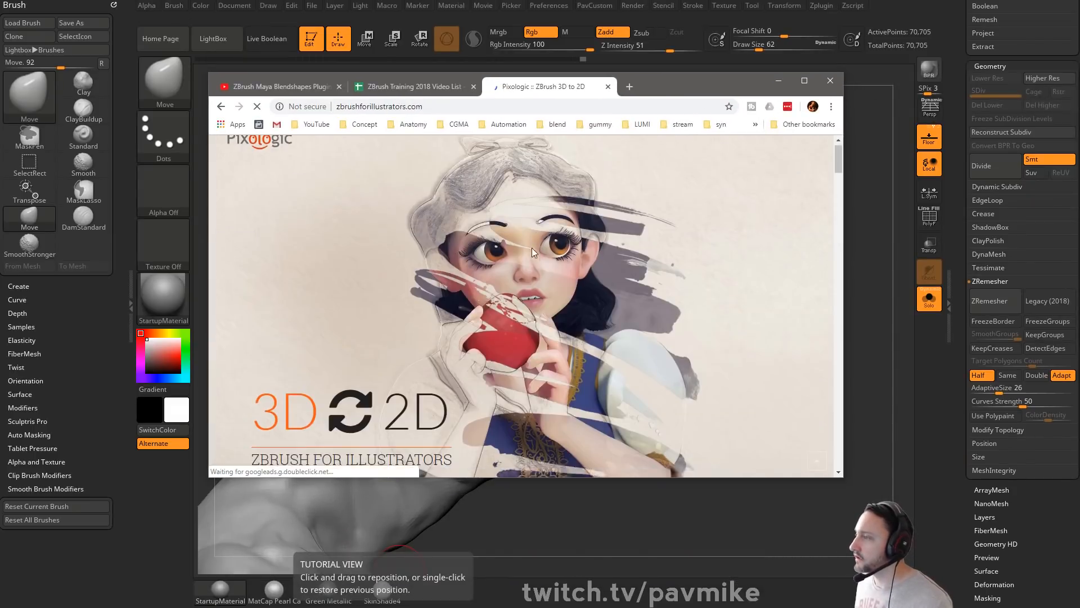
{"action": "scroll", "coordinate": [532, 248], "scroll_direction": "down", "scroll_amount": 5}
{"action": "scroll", "coordinate": [532, 256], "scroll_direction": "down", "scroll_amount": 10}
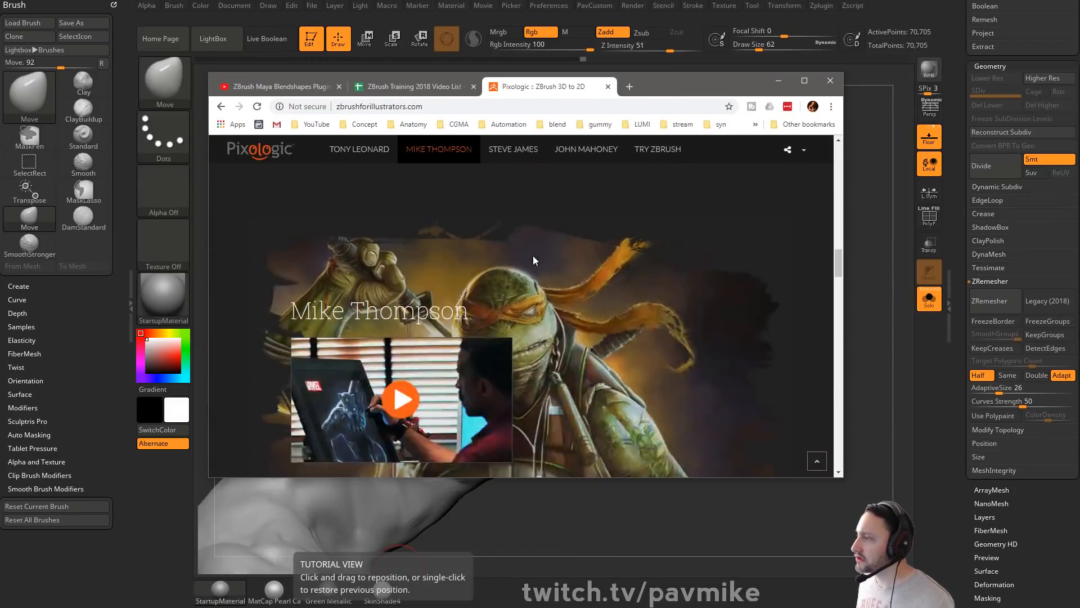
{"action": "scroll", "coordinate": [532, 256], "scroll_direction": "down", "scroll_amount": 5}
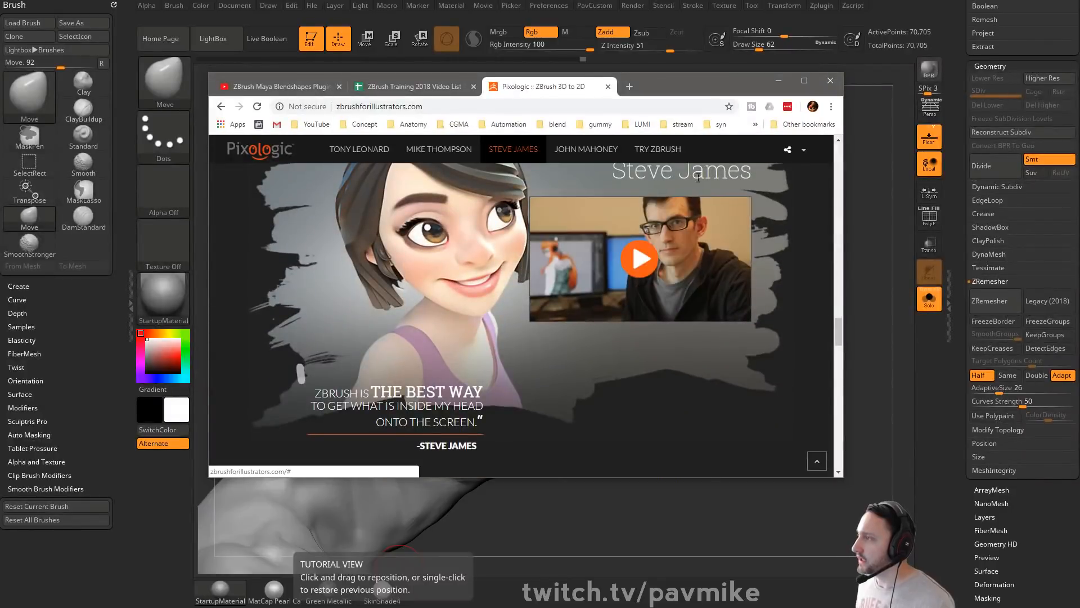
Step: Watch the later part of the "It's Alive - Part 6" video from the 3D to 2D series and return to ZBrush
{"action": "left_click", "coordinate": [649, 269]}
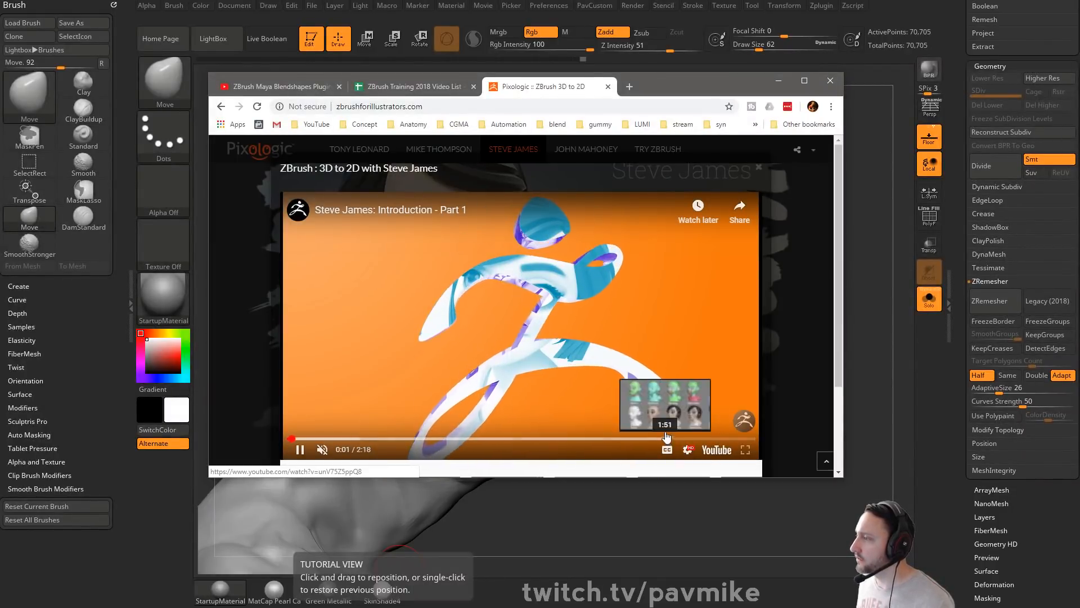
{"action": "scroll", "coordinate": [661, 394], "scroll_direction": "down", "scroll_amount": 2}
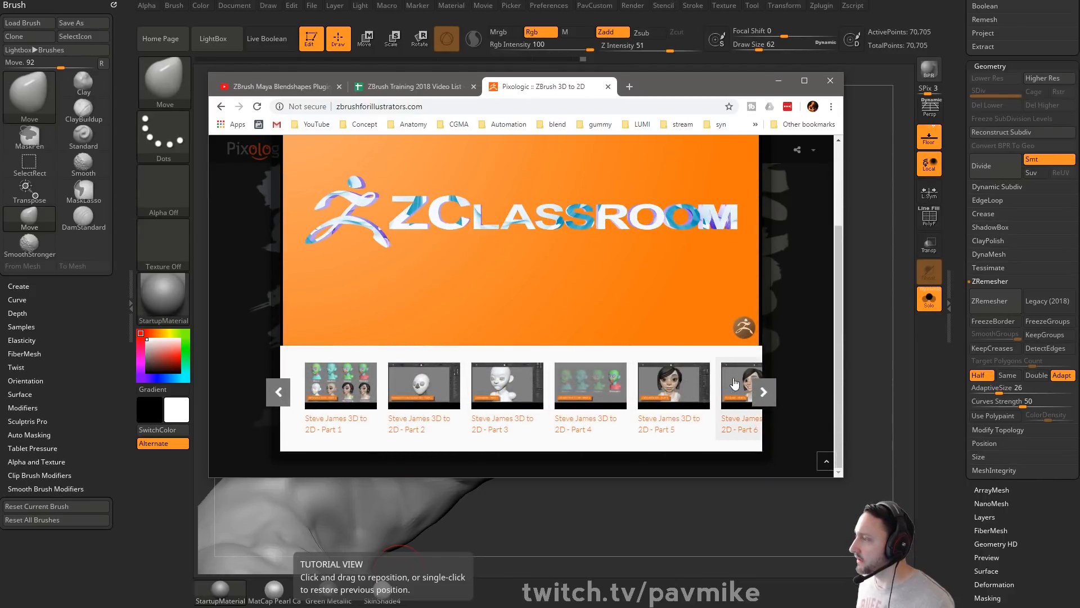
{"action": "left_click", "coordinate": [516, 201]}
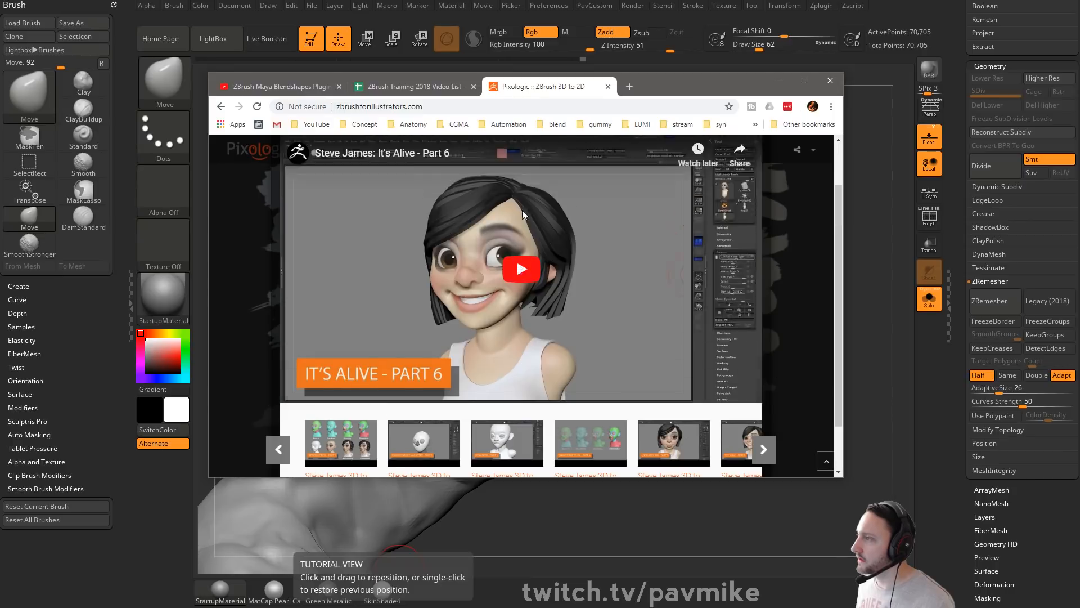
{"action": "mouse_move", "coordinate": [315, 384]}
{"action": "left_mouse_down"}
{"action": "mouse_move", "coordinate": [630, 385]}
{"action": "mouse_move", "coordinate": [609, 383]}
{"action": "left_mouse_up"}
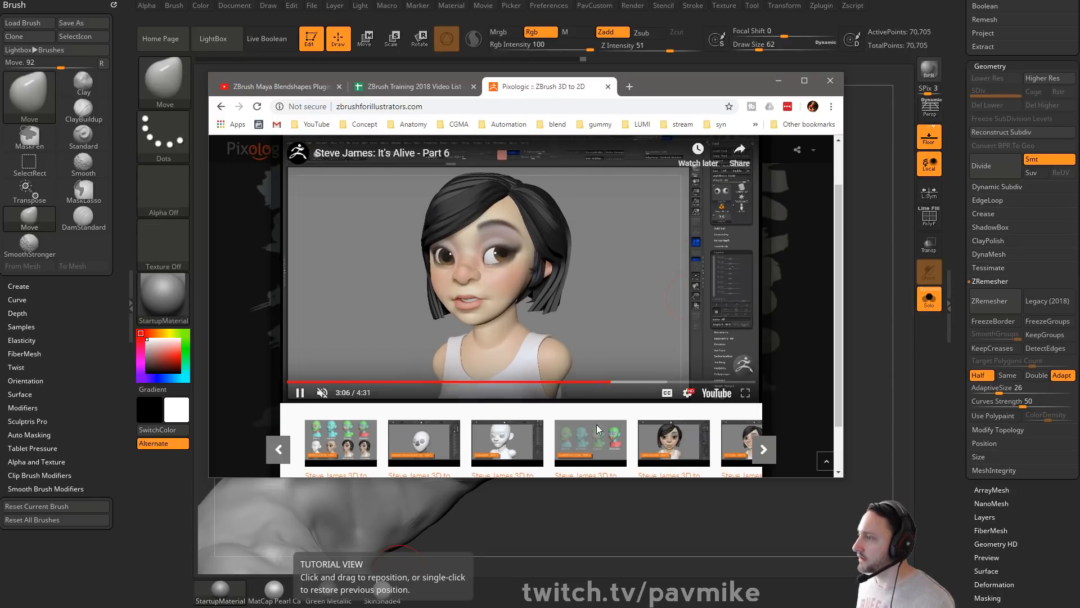
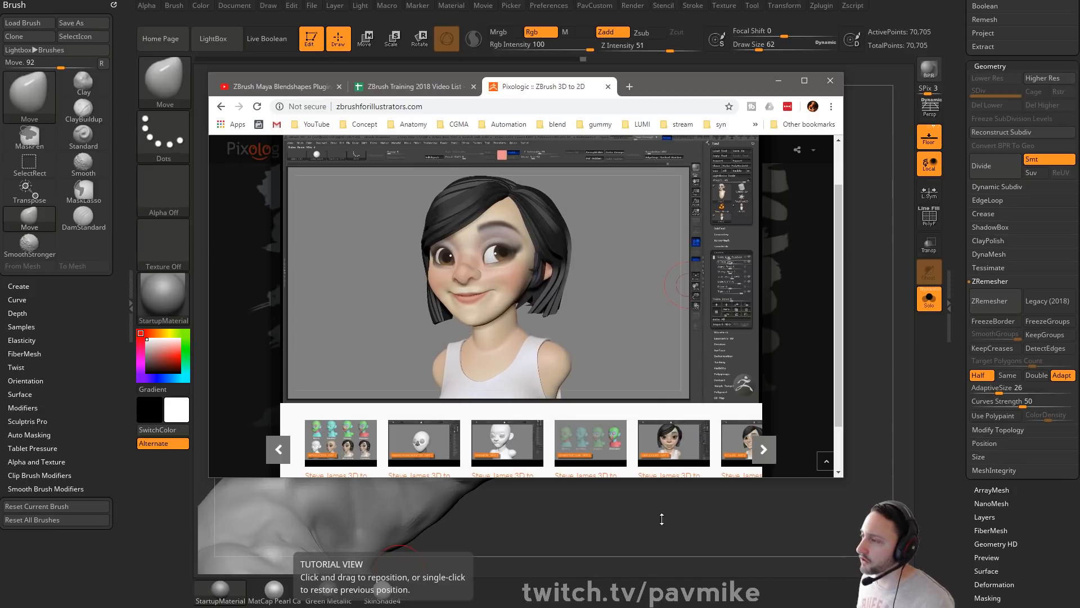
{"action": "mouse_move", "coordinate": [511, 281]}
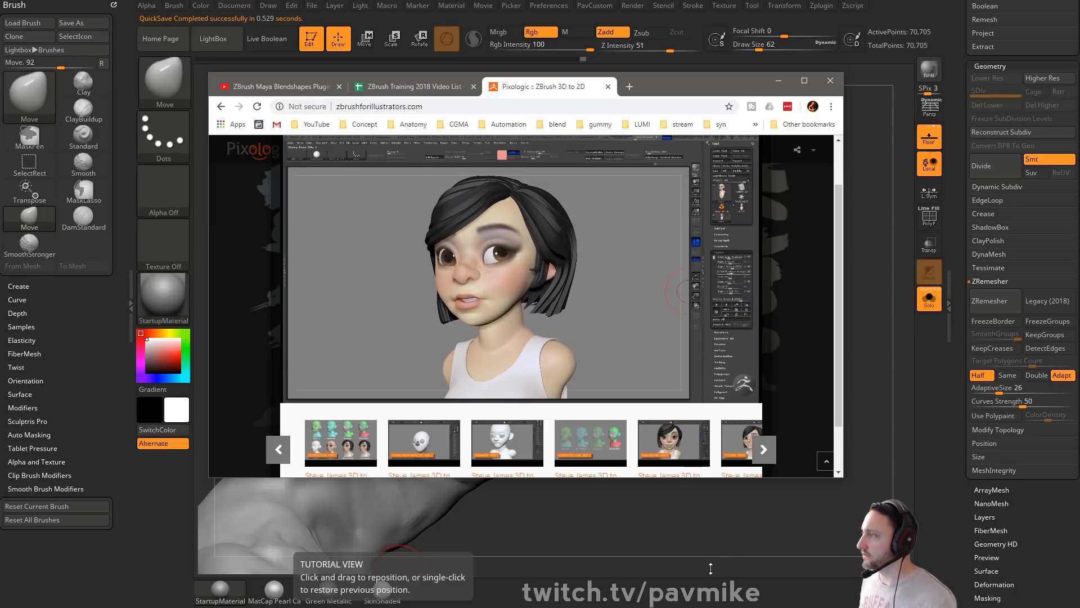
{"action": "mouse_move", "coordinate": [678, 198]}
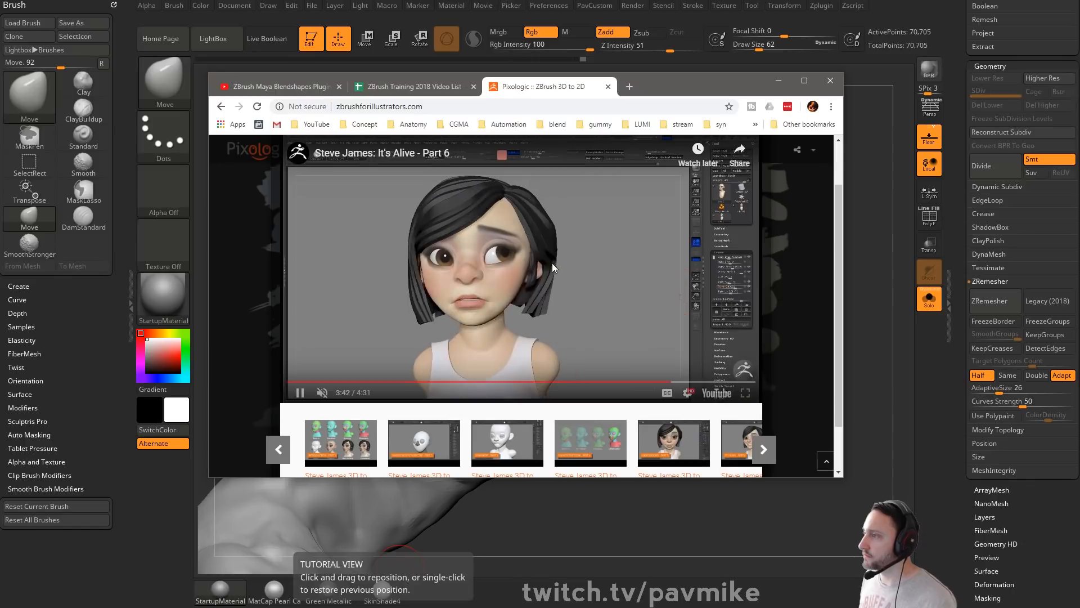
{"action": "key", "text": "alt+Tab"}
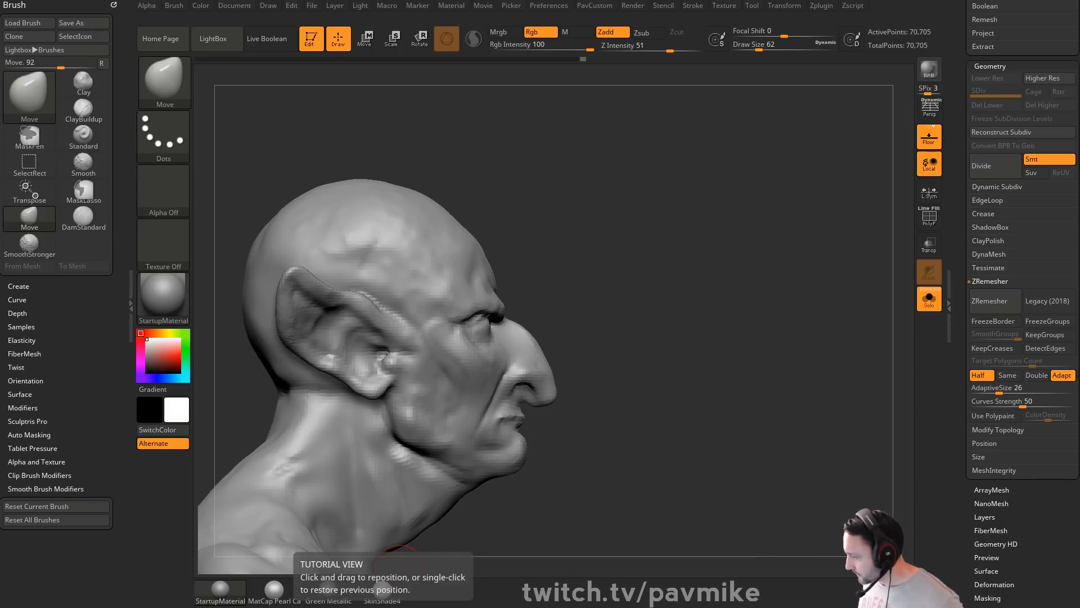
Step: Switch to the Clay brush at draw size 25 and start building up form around the eyes
{"action": "mouse_move", "coordinate": [625, 220]}
{"action": "left_mouse_down"}
{"action": "mouse_move", "coordinate": [760, 202]}
{"action": "mouse_move", "coordinate": [750, 227]}
{"action": "mouse_move", "coordinate": [697, 235]}
{"action": "left_mouse_up"}
{"action": "key", "text": "b"}
{"action": "key", "text": "c"}
{"action": "key", "text": "l"}
{"action": "key", "text": "s"}
{"action": "key", "text": "s"}
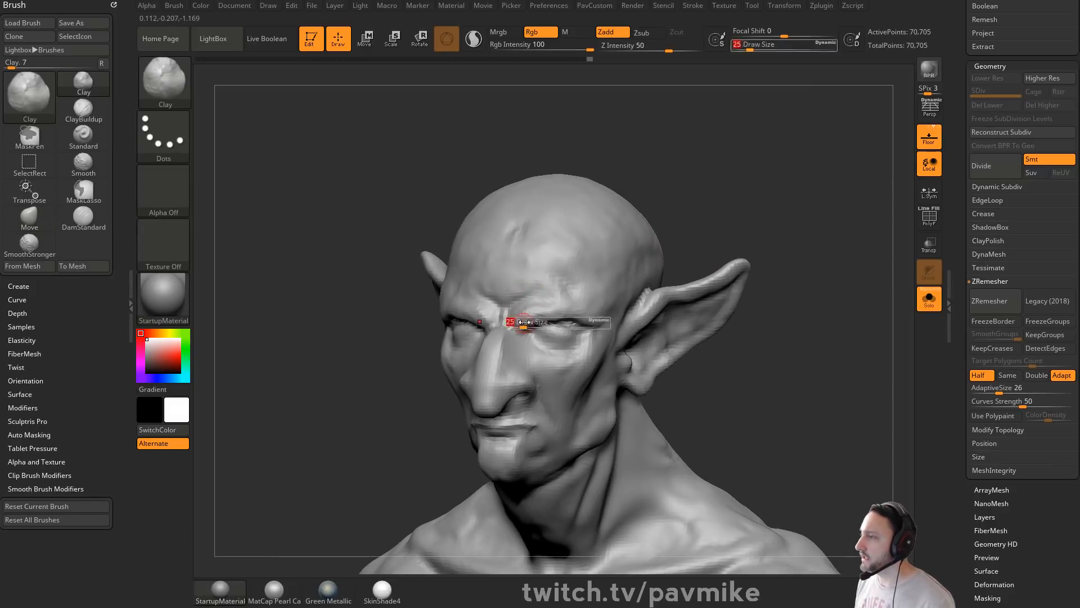
{"action": "left_click_drag", "start_coordinate": [515, 321], "coordinate": [512, 321]}
Step: Build up the lower lid and the area beneath the eye with Clay at draw size 35
{"action": "left_click_drag", "start_coordinate": [785, 338], "coordinate": [771, 307], "text": "alt"}
{"action": "left_click_drag", "start_coordinate": [770, 308], "coordinate": [704, 307]}
{"action": "key", "text": "s"}
{"action": "left_click_drag", "start_coordinate": [581, 314], "coordinate": [545, 328]}
{"action": "key", "text": "s"}
{"action": "left_click_drag", "start_coordinate": [752, 323], "coordinate": [844, 325]}
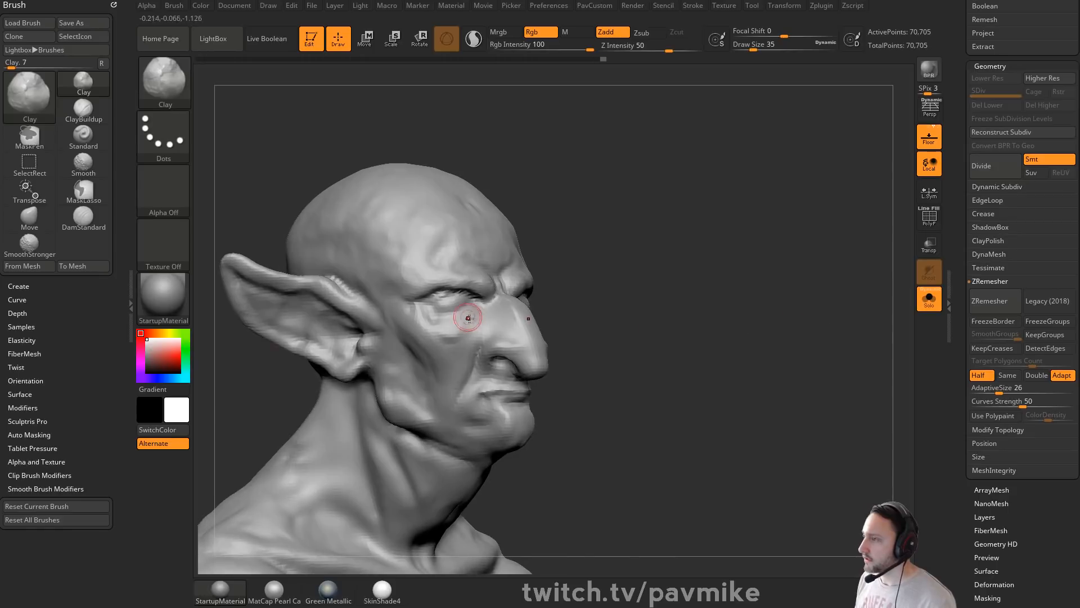
{"action": "left_click_drag", "start_coordinate": [635, 305], "coordinate": [752, 306]}
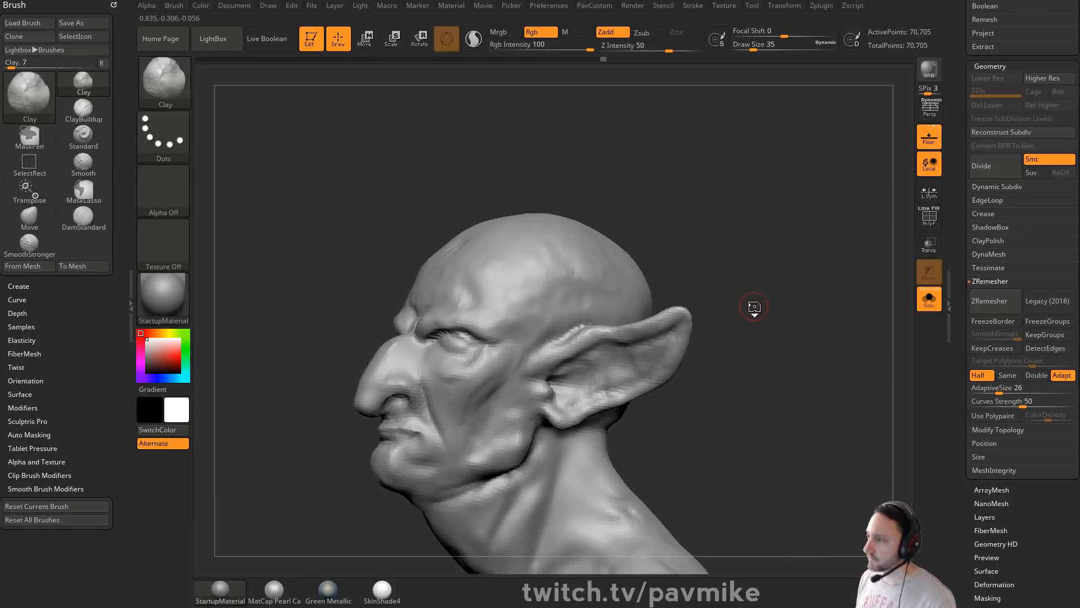
Step: Carve the eyelid creases and the folds beneath the eye with DamStandard at draw size 35
{"action": "key", "text": "b"}
{"action": "key", "text": "d"}
{"action": "key", "text": "s"}
{"action": "left_click_drag", "start_coordinate": [767, 268], "coordinate": [481, 372]}
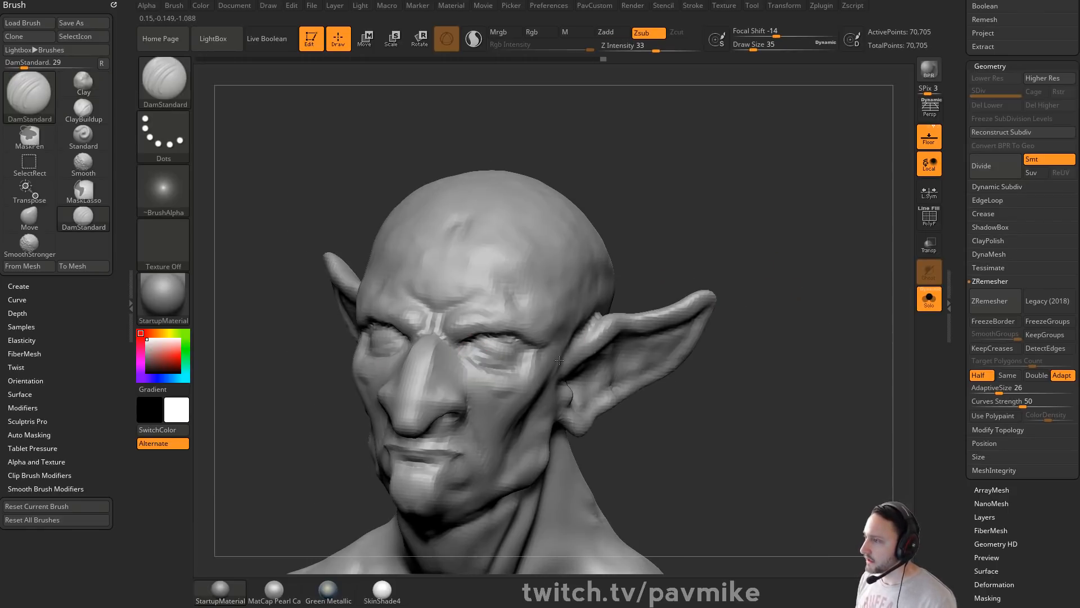
{"action": "left_click_drag", "start_coordinate": [746, 262], "coordinate": [526, 355]}
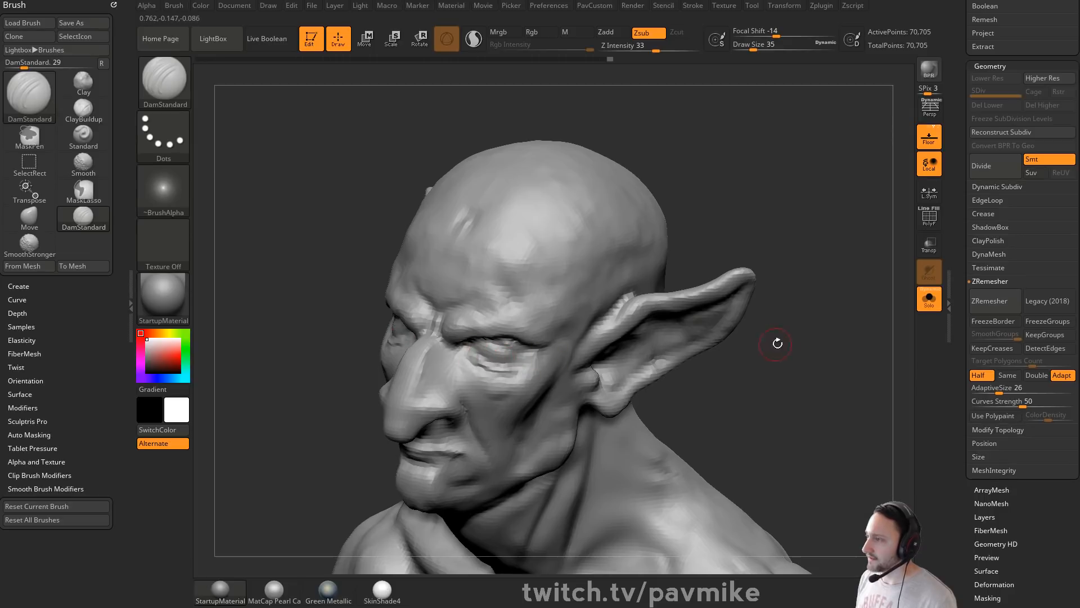
{"action": "left_click_drag", "start_coordinate": [777, 344], "coordinate": [696, 309], "text": "shift"}
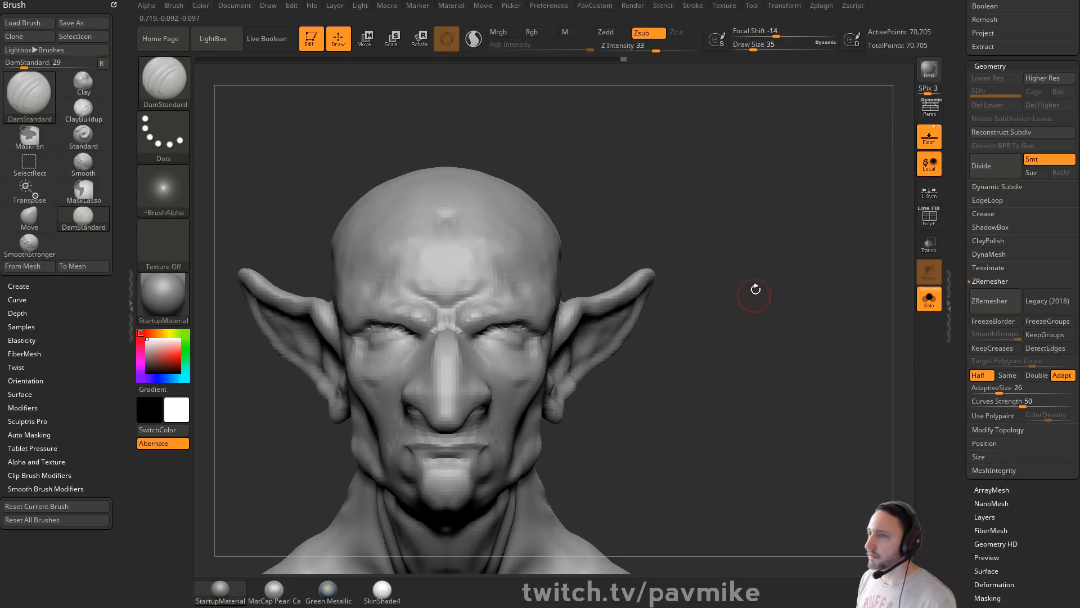
Step: Smooth the eye and the lower lid folds with SmoothStronger at draw size 35
{"action": "left_click_drag", "start_coordinate": [732, 309], "coordinate": [525, 333], "text": "alt"}
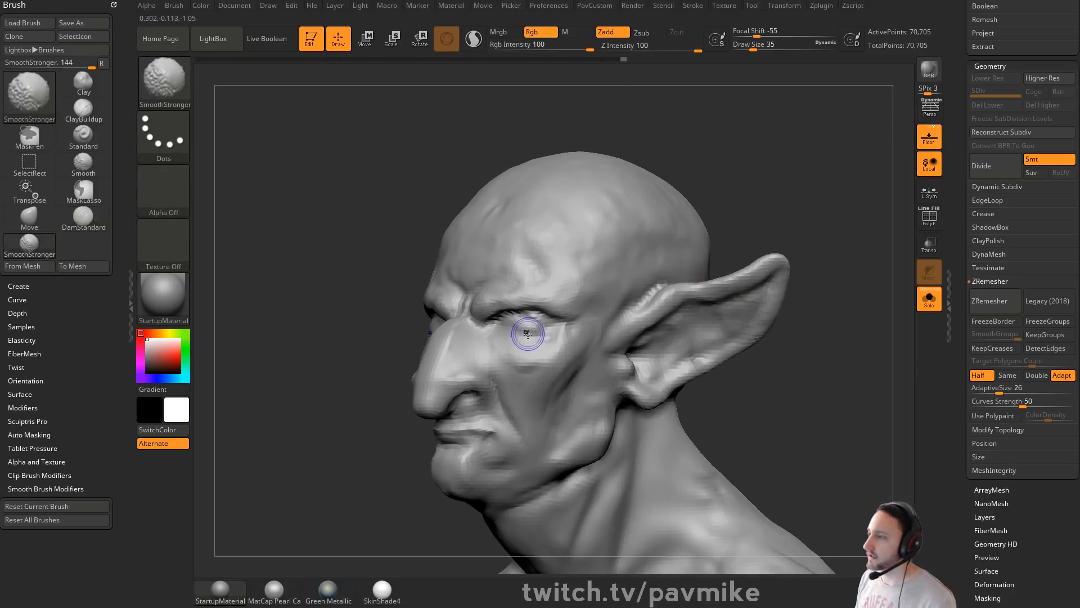
{"action": "left_click_drag", "start_coordinate": [820, 253], "coordinate": [798, 233], "text": "shift"}
{"action": "left_click_drag", "start_coordinate": [425, 381], "coordinate": [411, 383], "text": "alt"}
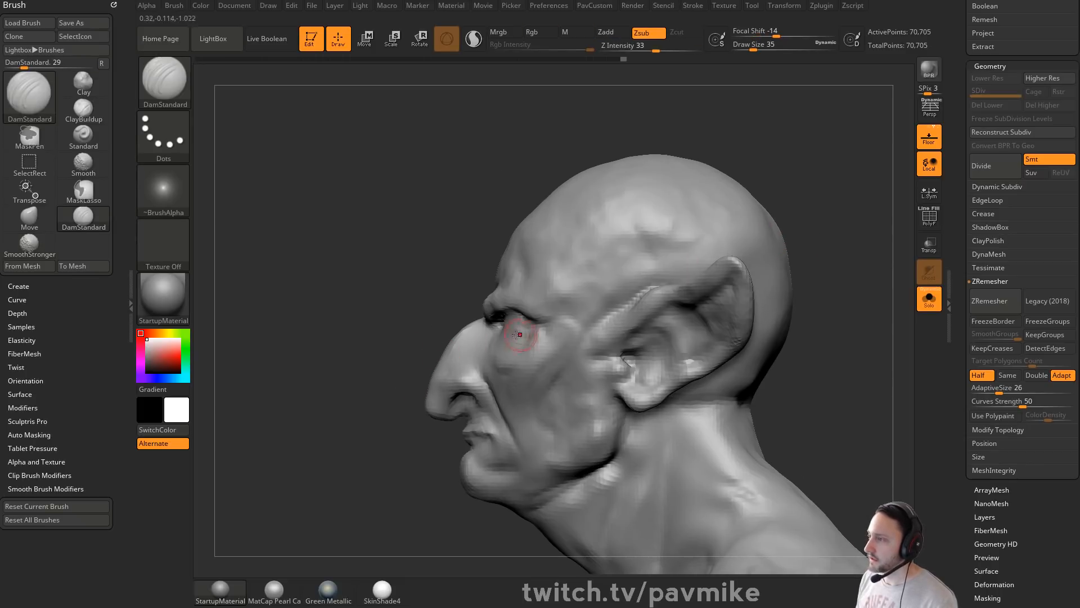
Step: Adjust the eye area and inner eye corner in profile with Move at draw size 83, and reduce the brush to draw size 51
{"action": "key", "text": "s"}
{"action": "mouse_move", "coordinate": [509, 329]}
{"action": "left_mouse_down"}
{"action": "mouse_move", "coordinate": [529, 329]}
{"action": "mouse_move", "coordinate": [495, 318]}
{"action": "left_mouse_up"}
{"action": "key", "text": "b"}
{"action": "key", "text": "m"}
{"action": "key", "text": "v"}
{"action": "key", "text": "s"}
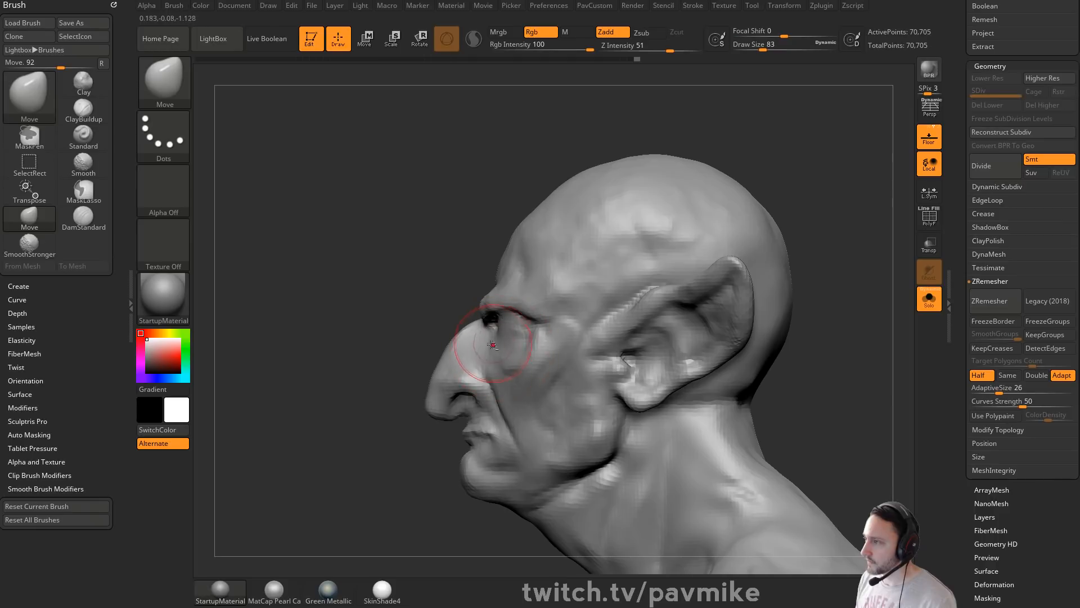
{"action": "key", "text": "s"}
{"action": "left_click_drag", "start_coordinate": [494, 343], "coordinate": [488, 343]}
{"action": "left_click_drag", "start_coordinate": [438, 312], "coordinate": [514, 309]}
{"action": "left_click_drag", "start_coordinate": [681, 365], "coordinate": [569, 311], "text": "alt"}
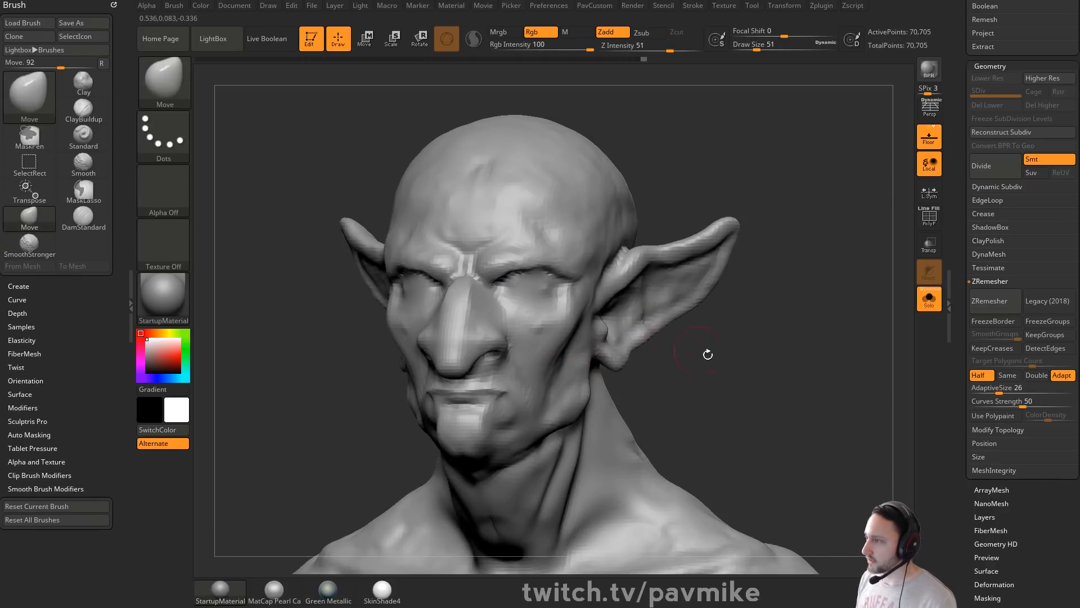
Step: Lower SmoothStronger's Z Intensity to 50 and smooth the area below the eyes and down the cheeks
{"action": "left_click_drag", "start_coordinate": [707, 355], "coordinate": [446, 302], "text": "shift"}
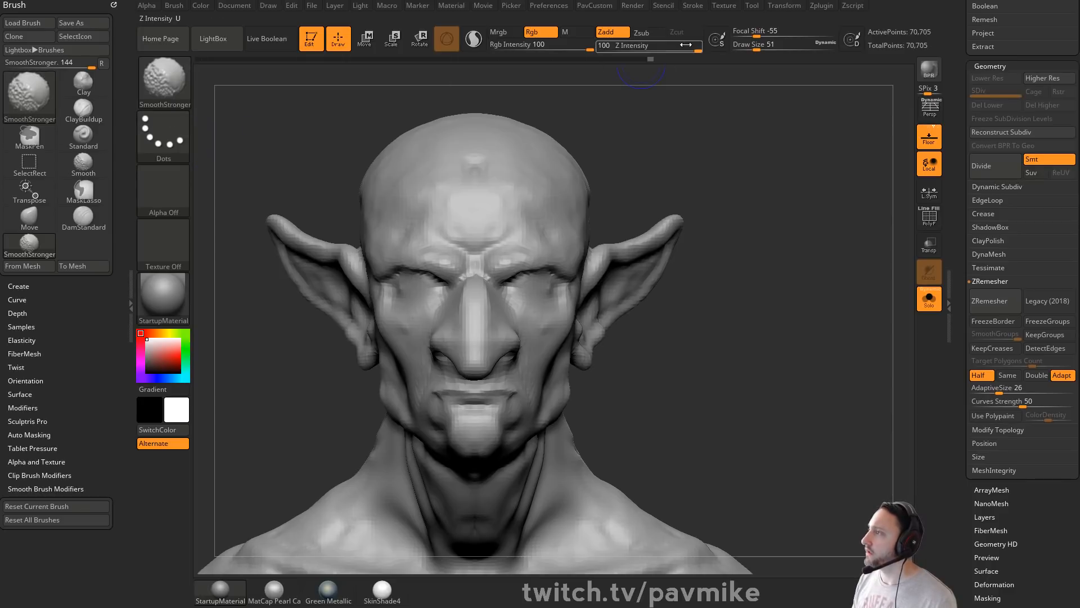
{"action": "left_click_drag", "start_coordinate": [686, 44], "coordinate": [670, 45], "text": "shift"}
{"action": "left_click_drag", "start_coordinate": [743, 280], "coordinate": [844, 287]}
{"action": "left_click_drag", "start_coordinate": [430, 293], "coordinate": [422, 344], "text": "shift"}
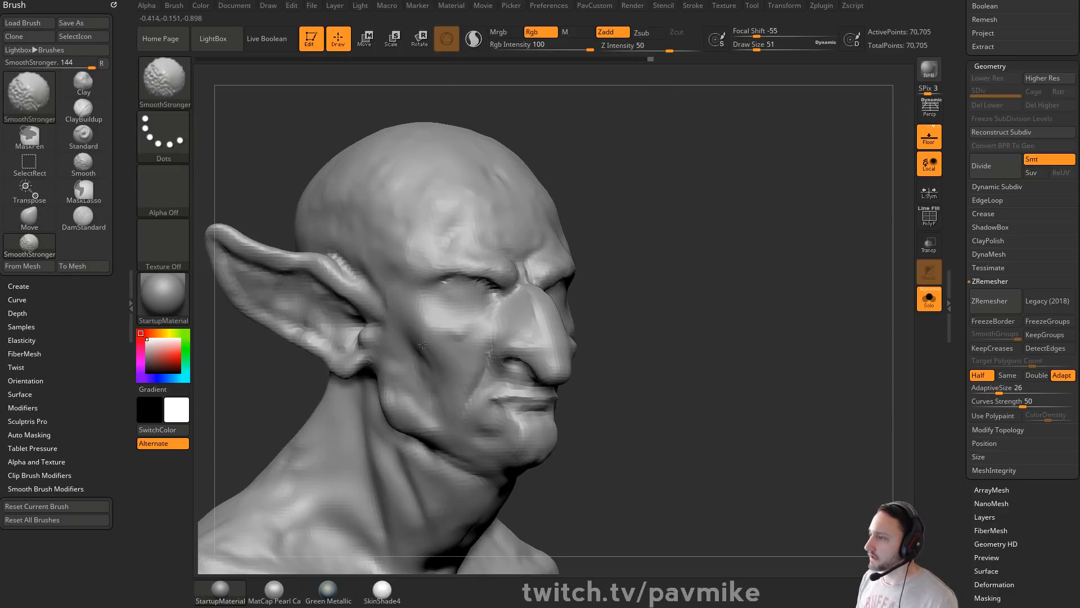
{"action": "mouse_move", "coordinate": [759, 313]}
{"action": "left_mouse_down"}
{"action": "mouse_move", "coordinate": [784, 309]}
{"action": "mouse_move", "coordinate": [736, 319]}
{"action": "mouse_move", "coordinate": [748, 331]}
{"action": "mouse_move", "coordinate": [785, 308]}
{"action": "left_mouse_up"}
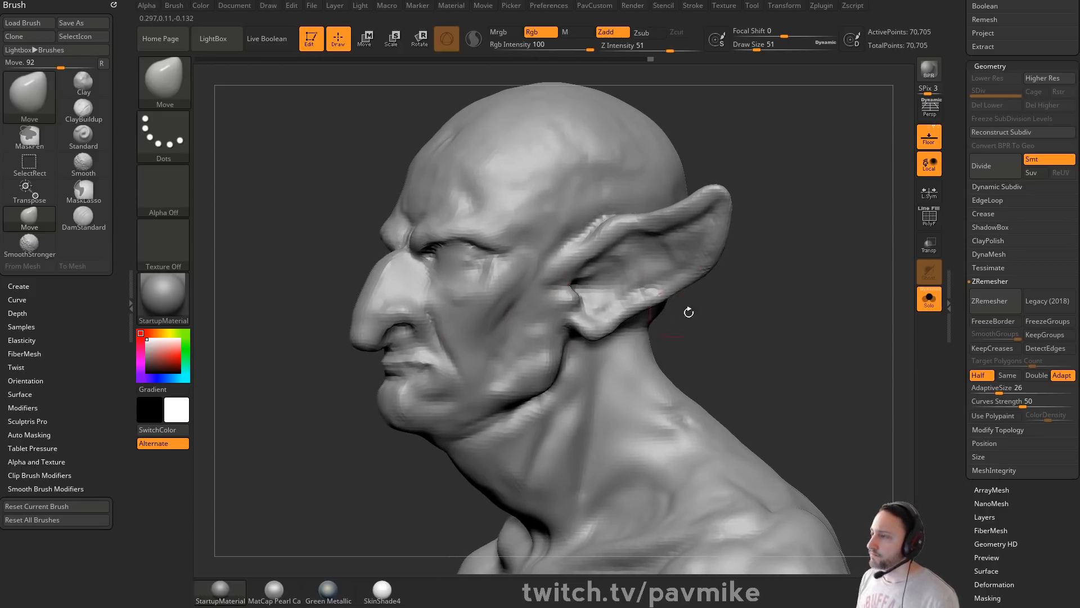
Step: Carve the diagonal crease beneath the cheekbone with DamStandard at draw size 62
{"action": "mouse_move", "coordinate": [689, 313]}
{"action": "left_mouse_down"}
{"action": "mouse_move", "coordinate": [813, 302]}
{"action": "mouse_move", "coordinate": [802, 303]}
{"action": "left_mouse_up"}
{"action": "key", "text": "b"}
{"action": "key", "text": "d"}
{"action": "key", "text": "s"}
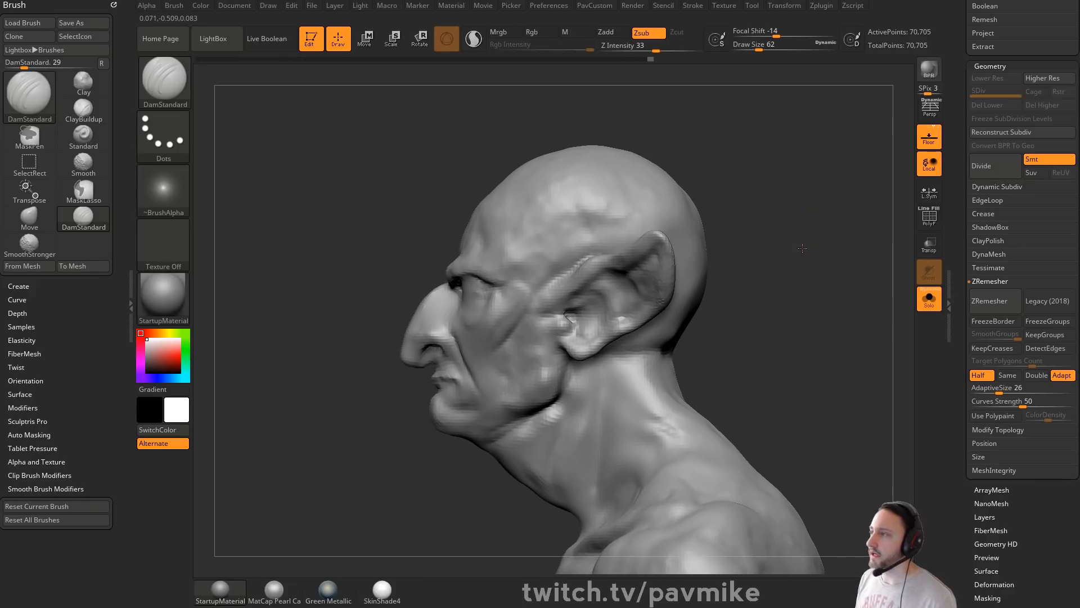
{"action": "mouse_move", "coordinate": [768, 241]}
{"action": "left_mouse_down", "text": "shift"}
{"action": "mouse_move", "coordinate": [698, 260]}
{"action": "mouse_move", "coordinate": [471, 442]}
{"action": "left_mouse_up", "text": "shift"}
Step: Reshape the jawline and the underside of the chin with Move at draw size 101
{"action": "key", "text": "b"}
{"action": "key", "text": "m"}
{"action": "key", "text": "v"}
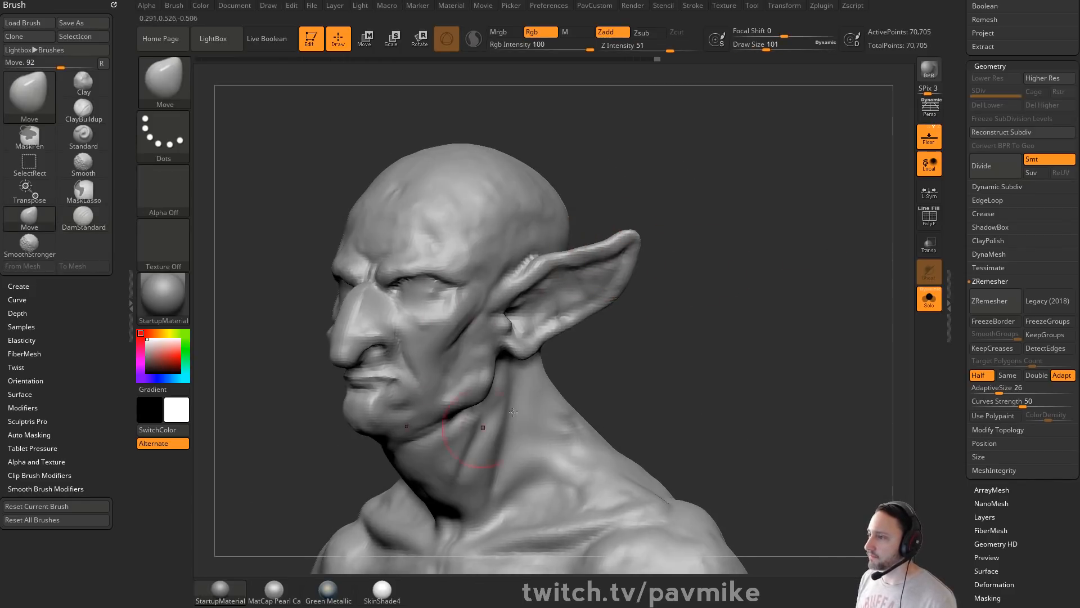
{"action": "mouse_move", "coordinate": [785, 315]}
{"action": "left_mouse_down"}
{"action": "mouse_move", "coordinate": [726, 332]}
{"action": "mouse_move", "coordinate": [746, 302]}
{"action": "left_mouse_up"}
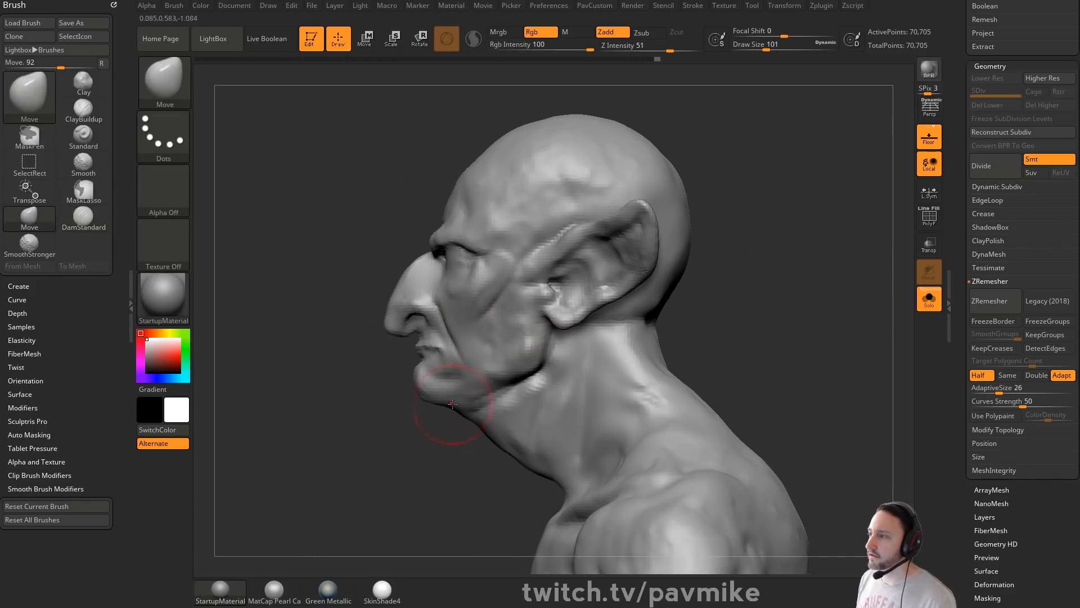
{"action": "mouse_move", "coordinate": [429, 470]}
{"action": "left_mouse_down", "text": "alt"}
{"action": "mouse_move", "coordinate": [417, 433]}
{"action": "mouse_move", "coordinate": [690, 332]}
{"action": "mouse_move", "coordinate": [716, 291]}
{"action": "left_mouse_up", "text": "alt"}
Step: Build up the chin and the area beside the mouth corner with Clay, reducing the brush to draw size 74
{"action": "key", "text": "b"}
{"action": "key", "text": "c"}
{"action": "key", "text": "l"}
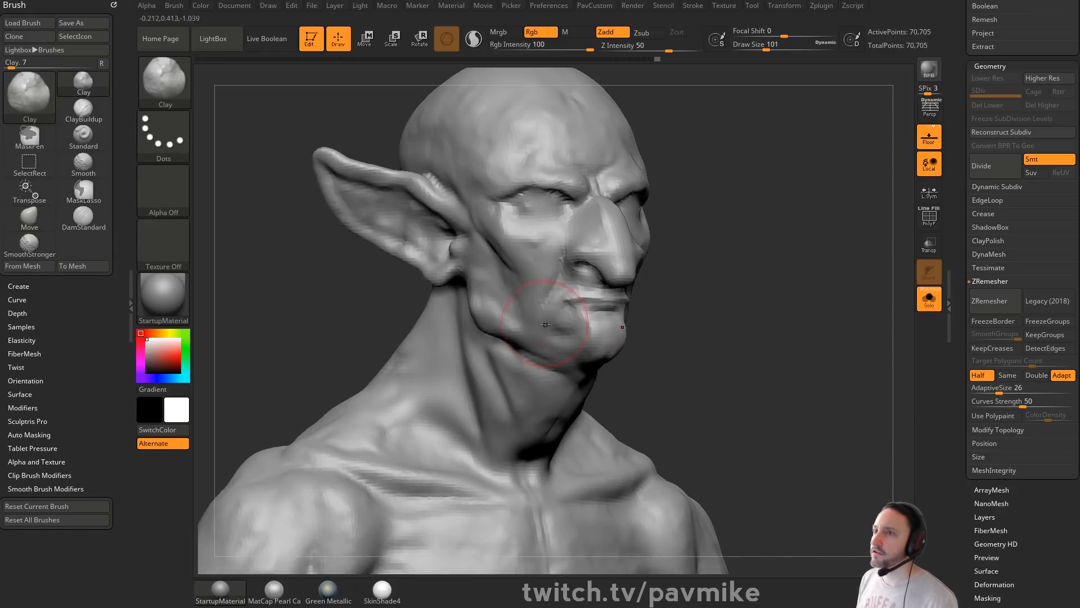
{"action": "key", "text": "s"}
{"action": "left_click_drag", "start_coordinate": [563, 342], "coordinate": [559, 342]}
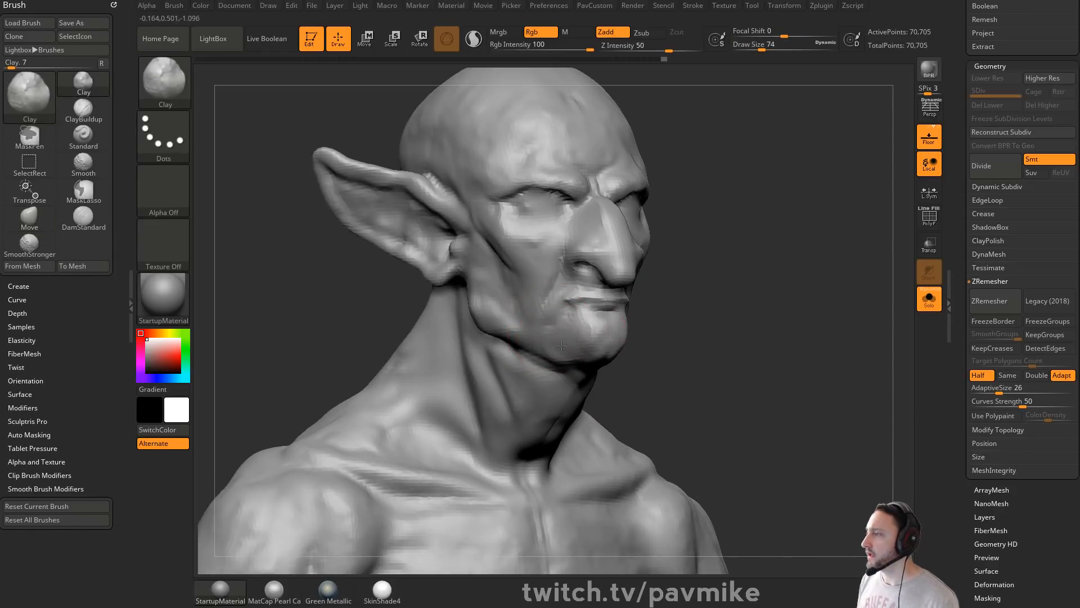
Step: Fill in the lips and the mouth line with Clay at draw sizes 51 and 41
{"action": "left_click_drag", "start_coordinate": [711, 334], "coordinate": [628, 337]}
{"action": "mouse_move", "coordinate": [811, 306]}
{"action": "left_mouse_down"}
{"action": "mouse_move", "coordinate": [821, 332]}
{"action": "mouse_move", "coordinate": [901, 315]}
{"action": "left_mouse_up"}
{"action": "mouse_move", "coordinate": [754, 313]}
{"action": "left_mouse_down"}
{"action": "mouse_move", "coordinate": [788, 308]}
{"action": "mouse_move", "coordinate": [774, 332]}
{"action": "mouse_move", "coordinate": [738, 331]}
{"action": "left_mouse_up"}
{"action": "left_click_drag", "start_coordinate": [801, 338], "coordinate": [767, 337], "text": "alt"}
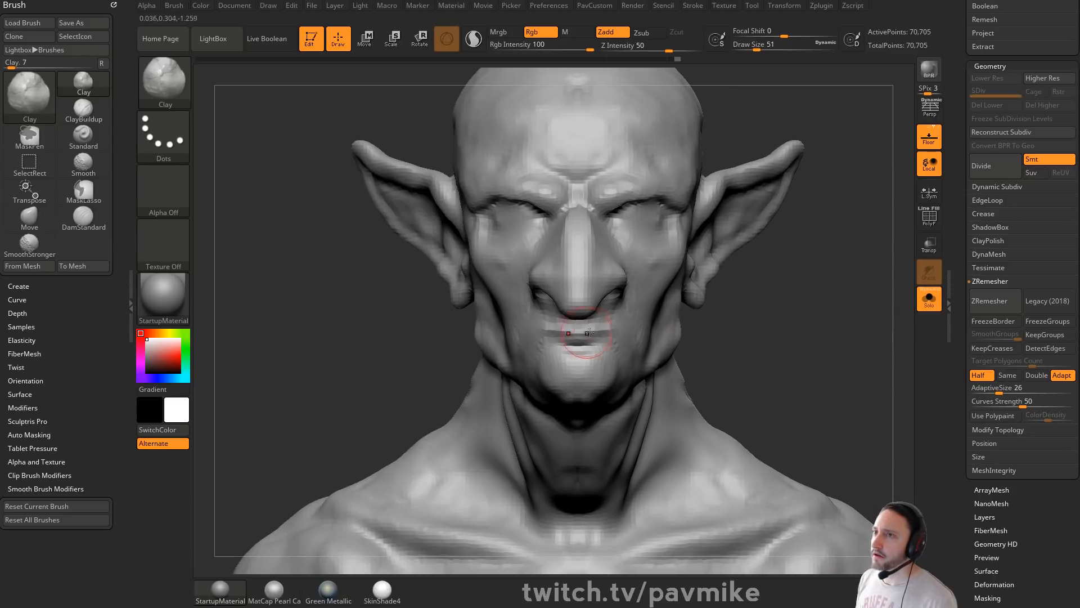
{"action": "left_click_drag", "start_coordinate": [607, 338], "coordinate": [603, 332], "text": "shift"}
{"action": "left_click_drag", "start_coordinate": [740, 333], "coordinate": [805, 320]}
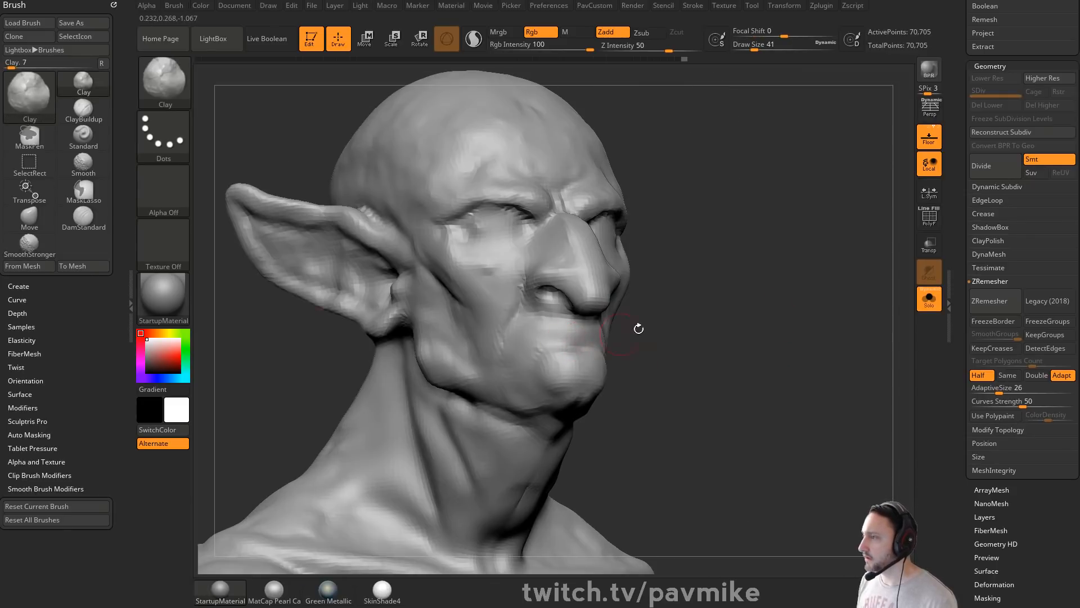
{"action": "left_click_drag", "start_coordinate": [637, 328], "coordinate": [721, 333]}
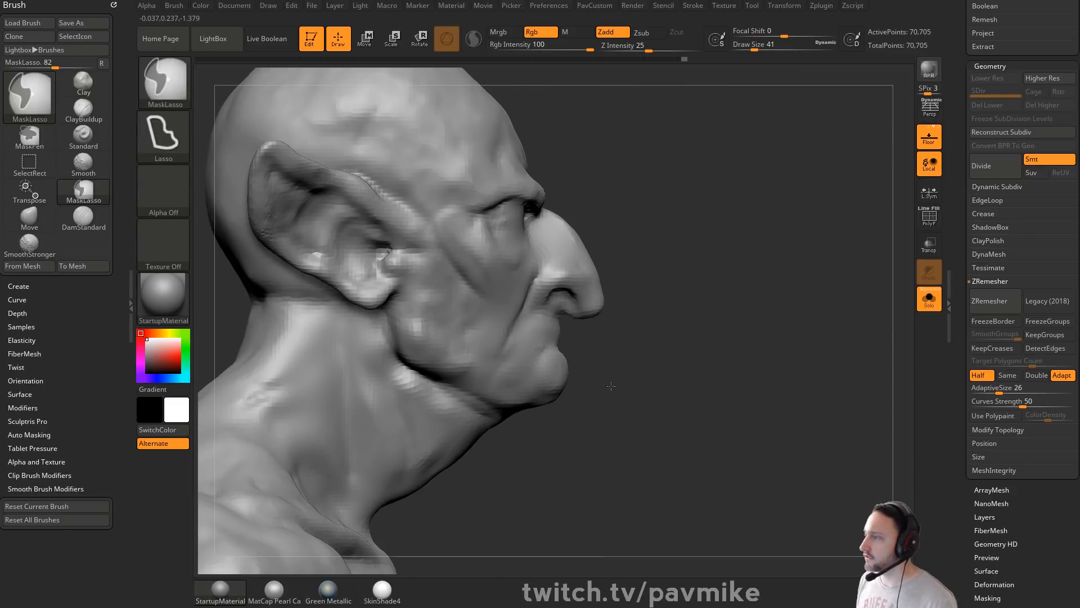
Step: Lasso-mask the mouth and chin, blur and invert the mask, reposition that region with the gizmo, and clear the mask
{"action": "mouse_move", "coordinate": [554, 323]}
{"action": "left_mouse_down", "text": "ctrl"}
{"action": "mouse_move", "coordinate": [601, 458]}
{"action": "mouse_move", "coordinate": [617, 473]}
{"action": "left_mouse_up", "text": "ctrl"}
{"action": "left_click", "coordinate": [521, 387], "text": "ctrl"}
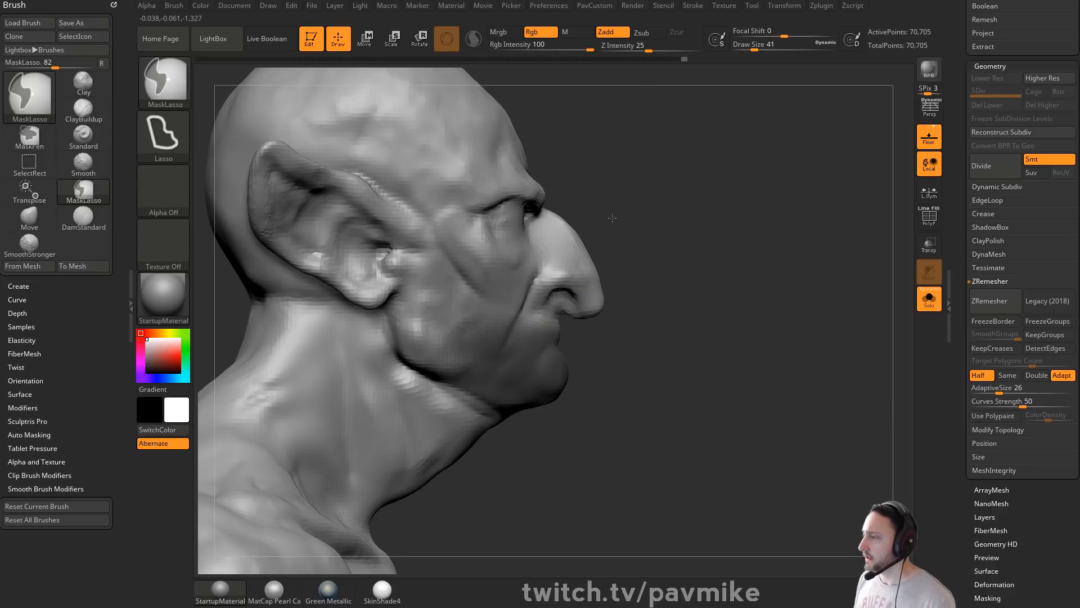
{"action": "left_click", "coordinate": [613, 219], "text": "ctrl"}
{"action": "key", "text": "w"}
{"action": "left_click", "coordinate": [530, 339]}
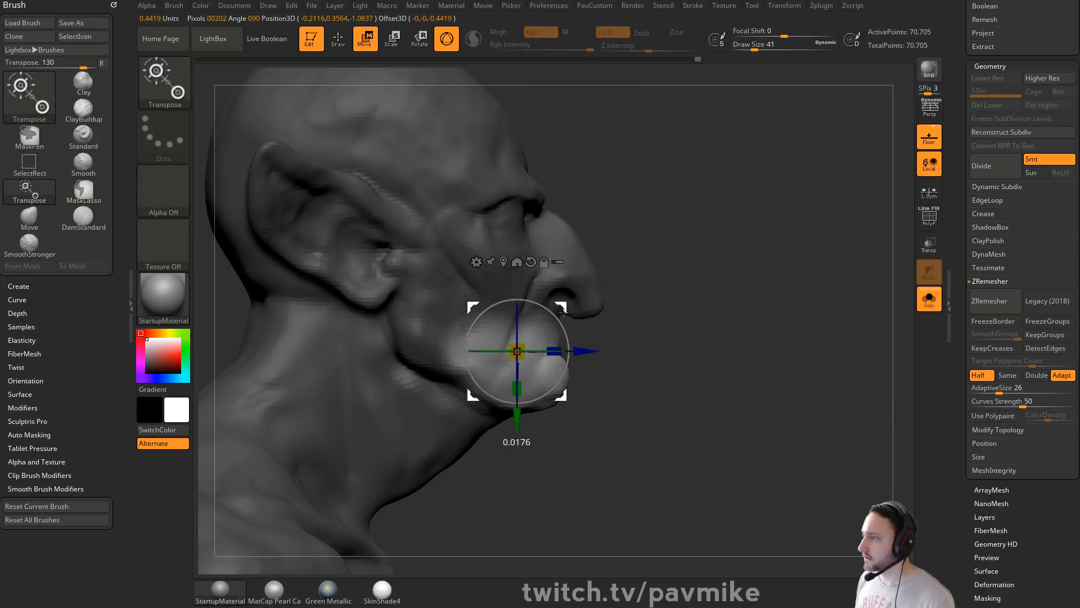
{"action": "left_click", "coordinate": [675, 274], "text": "ctrl"}
{"action": "key", "text": "q"}
Step: Try a Move adjustment at the side of the forehead, undo it, and reshape the brow over the eye instead
{"action": "left_click_drag", "start_coordinate": [675, 274], "coordinate": [618, 389]}
{"action": "left_click_drag", "start_coordinate": [774, 333], "coordinate": [748, 377], "text": "alt"}
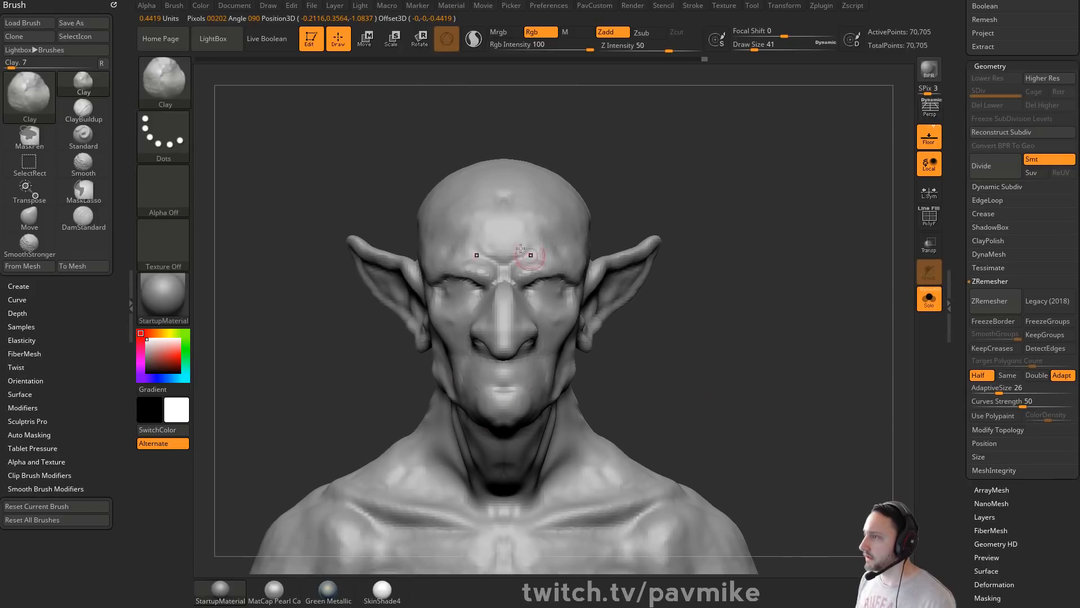
{"action": "key", "text": "b"}
{"action": "key", "text": "m"}
{"action": "key", "text": "v"}
{"action": "left_click_drag", "start_coordinate": [436, 208], "coordinate": [467, 216]}
{"action": "key", "text": "ctrl+z"}
{"action": "mouse_move", "coordinate": [470, 288]}
{"action": "left_mouse_down"}
{"action": "mouse_move", "coordinate": [451, 281]}
{"action": "mouse_move", "coordinate": [465, 280]}
{"action": "left_mouse_up"}
{"action": "key", "text": "s"}
Step: Deepen the eye sockets beneath the brows with Standard at draw size 56, and smooth them with SmoothStronger
{"action": "mouse_move", "coordinate": [686, 279]}
{"action": "left_mouse_down"}
{"action": "mouse_move", "coordinate": [668, 281]}
{"action": "mouse_move", "coordinate": [714, 311]}
{"action": "mouse_move", "coordinate": [800, 311]}
{"action": "left_mouse_up"}
{"action": "key", "text": "b"}
{"action": "key", "text": "s"}
{"action": "key", "text": "t"}
{"action": "key", "text": "s"}
{"action": "left_click_drag", "start_coordinate": [492, 305], "coordinate": [469, 305]}
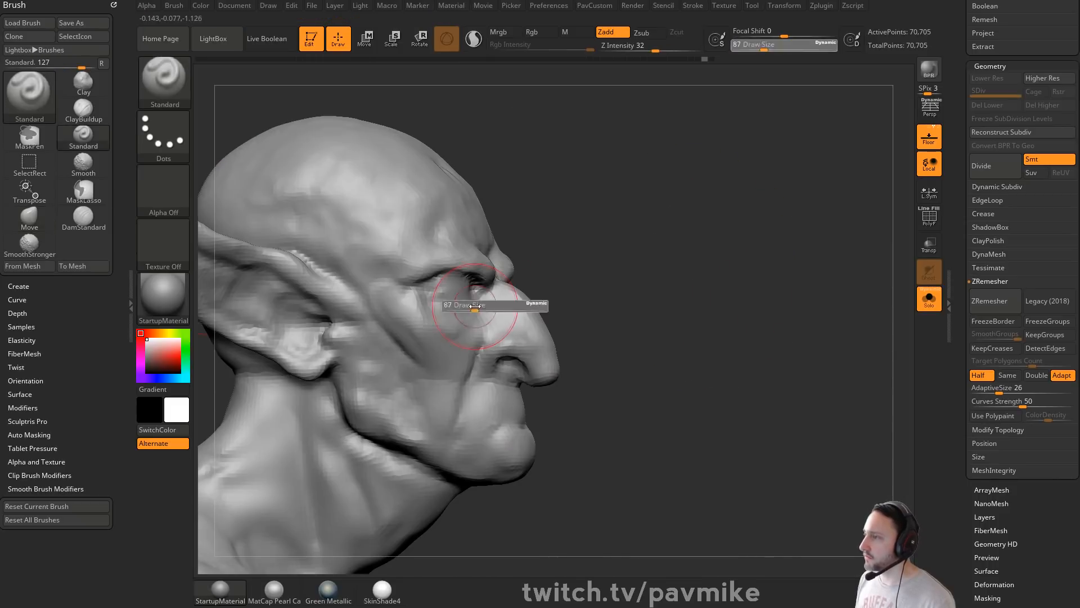
{"action": "mouse_move", "coordinate": [699, 285]}
{"action": "left_mouse_down"}
{"action": "mouse_move", "coordinate": [634, 301]}
{"action": "mouse_move", "coordinate": [478, 307]}
{"action": "left_mouse_up"}
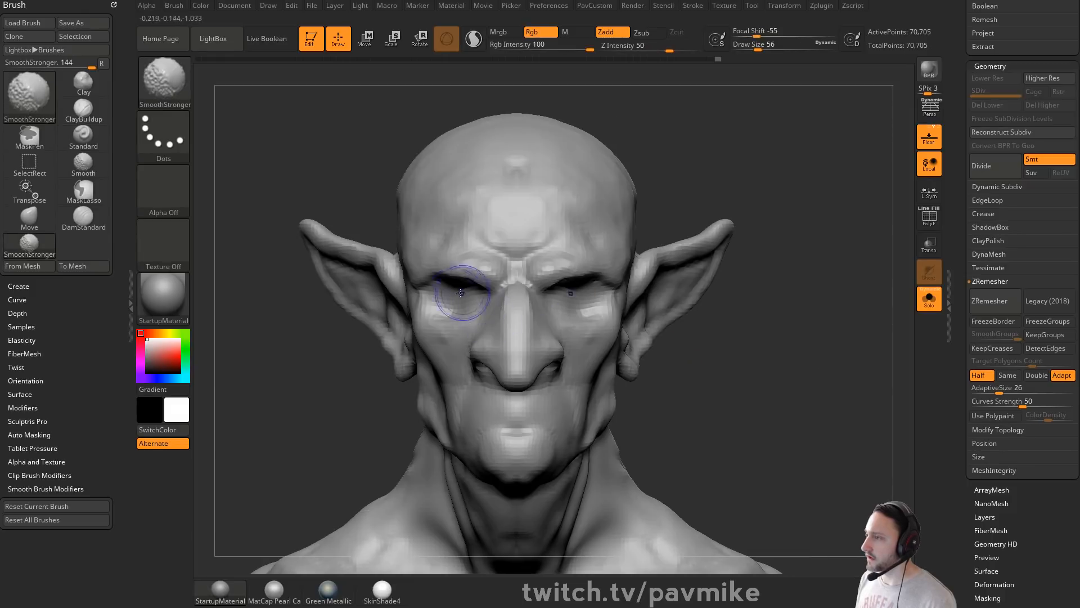
{"action": "mouse_move", "coordinate": [892, 313]}
{"action": "left_mouse_down", "text": "shift"}
{"action": "mouse_move", "coordinate": [487, 301]}
{"action": "mouse_move", "coordinate": [647, 338]}
{"action": "mouse_move", "coordinate": [376, 371]}
{"action": "left_mouse_up", "text": "shift"}
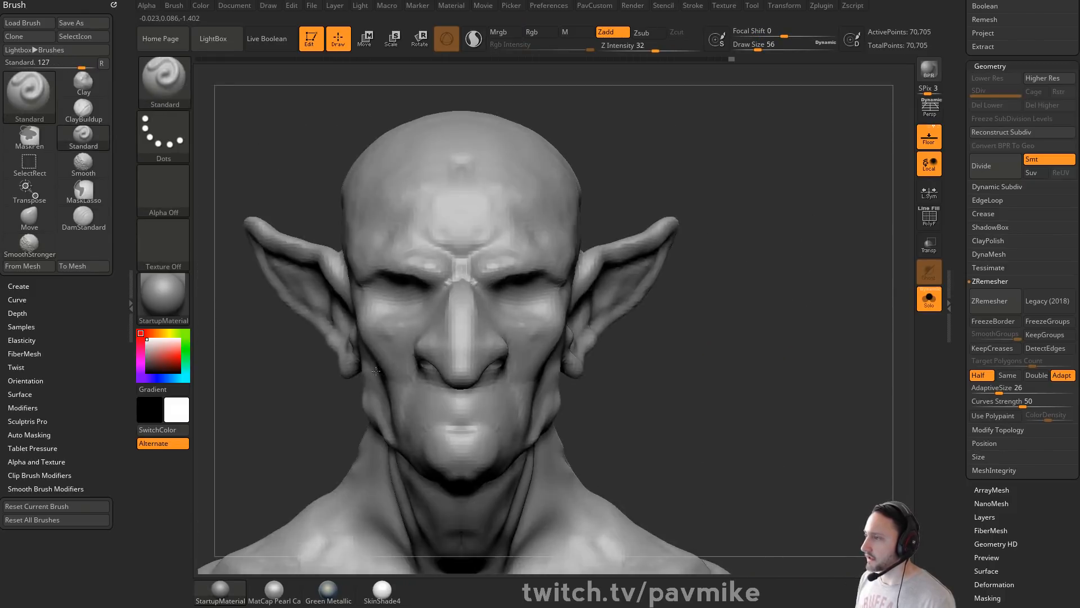
Step: Build up the cheekbones below the eye sockets with Clay at draw size 59
{"action": "mouse_move", "coordinate": [720, 344]}
{"action": "left_mouse_down"}
{"action": "mouse_move", "coordinate": [687, 282]}
{"action": "mouse_move", "coordinate": [576, 301]}
{"action": "left_mouse_up"}
{"action": "key", "text": "b"}
{"action": "key", "text": "c"}
{"action": "key", "text": "l"}
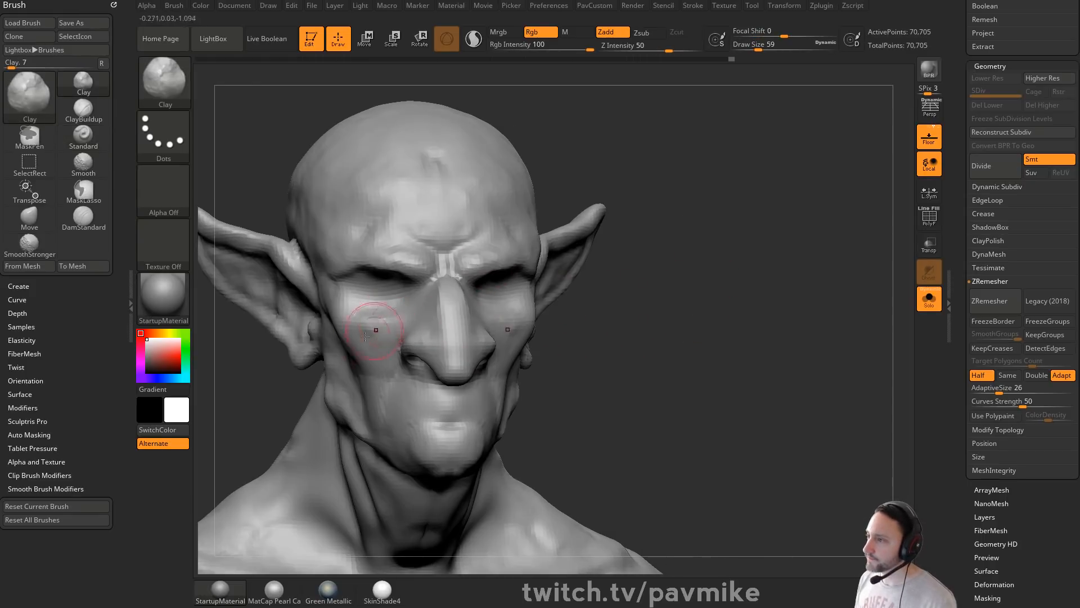
{"action": "mouse_move", "coordinate": [636, 328]}
{"action": "left_mouse_down"}
{"action": "mouse_move", "coordinate": [788, 301]}
{"action": "mouse_move", "coordinate": [745, 295]}
{"action": "mouse_move", "coordinate": [796, 309]}
{"action": "mouse_move", "coordinate": [760, 306]}
{"action": "left_mouse_up"}
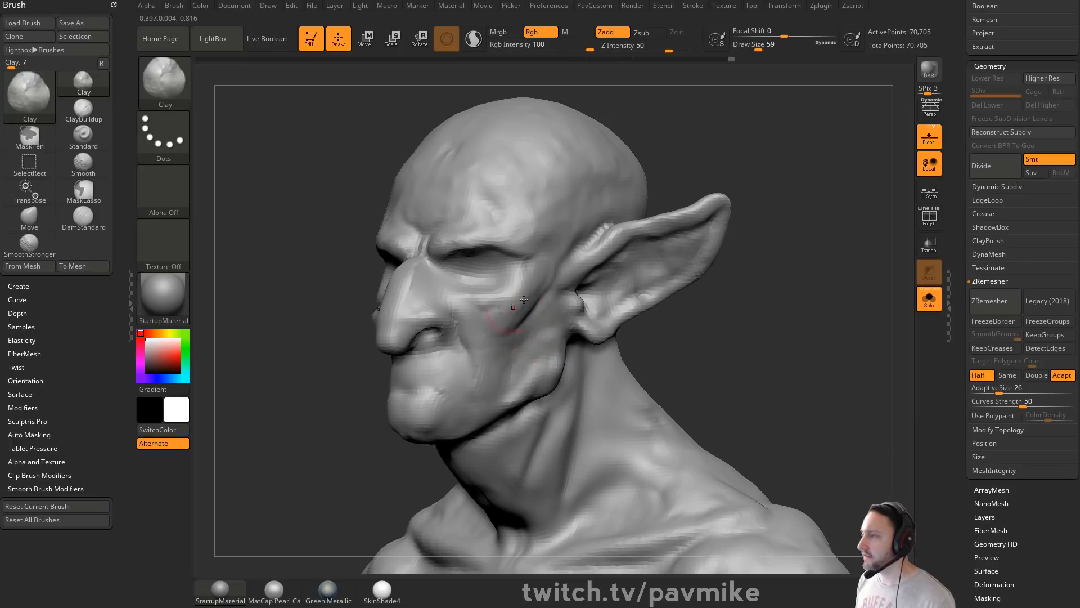
{"action": "mouse_move", "coordinate": [762, 353]}
{"action": "left_mouse_down"}
{"action": "mouse_move", "coordinate": [856, 330]}
{"action": "mouse_move", "coordinate": [833, 323]}
{"action": "left_mouse_up"}
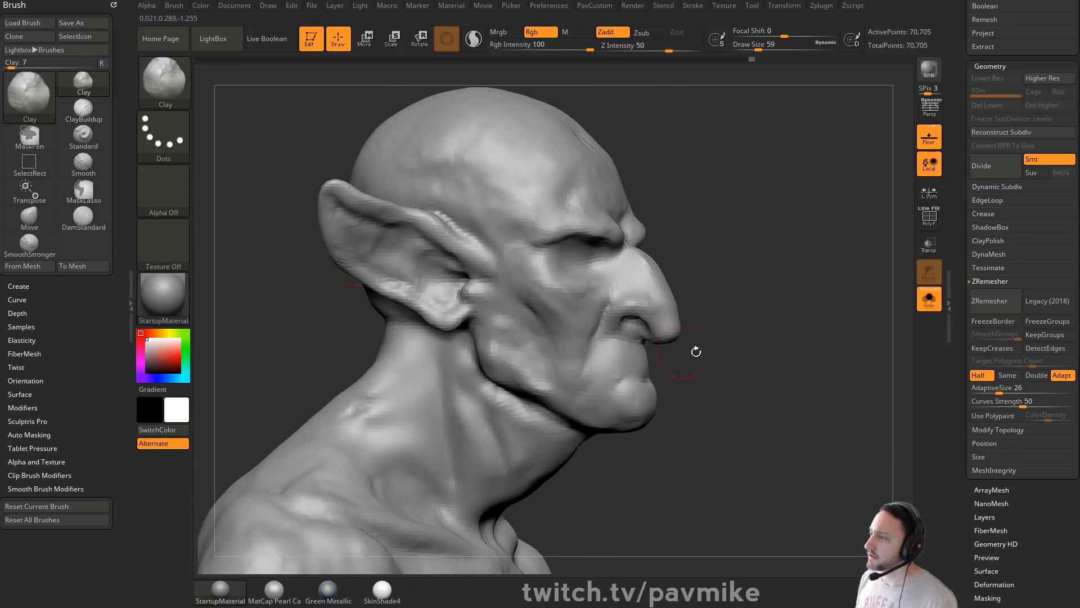
Step: Shape the fold running from the nostril past the mouth to the chin with Clay at draw size 49
{"action": "left_click_drag", "start_coordinate": [696, 352], "coordinate": [621, 334]}
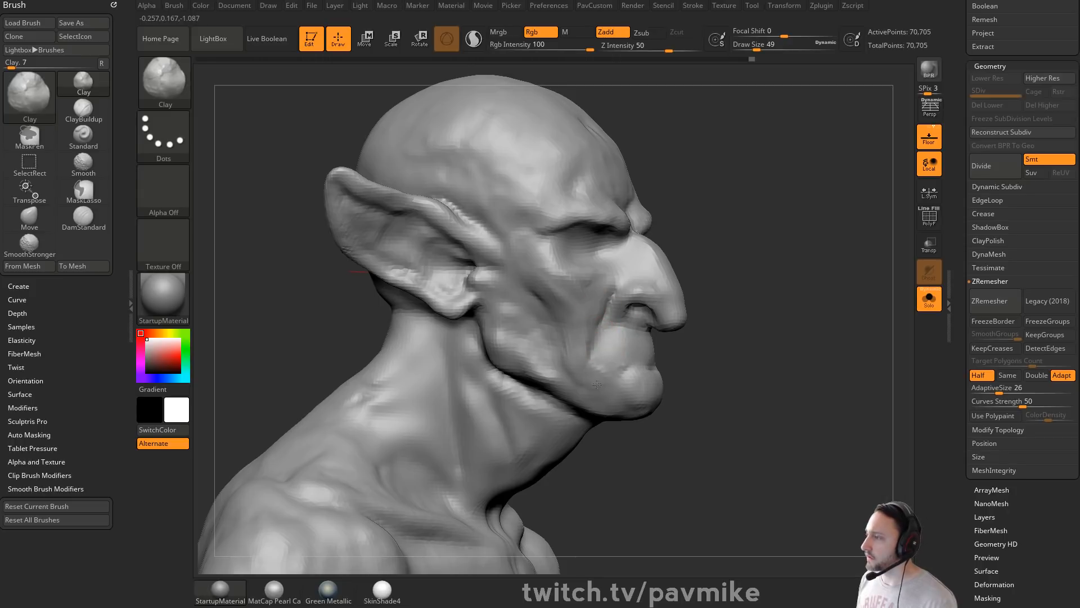
{"action": "right_click_drag", "start_coordinate": [607, 375], "coordinate": [695, 361]}
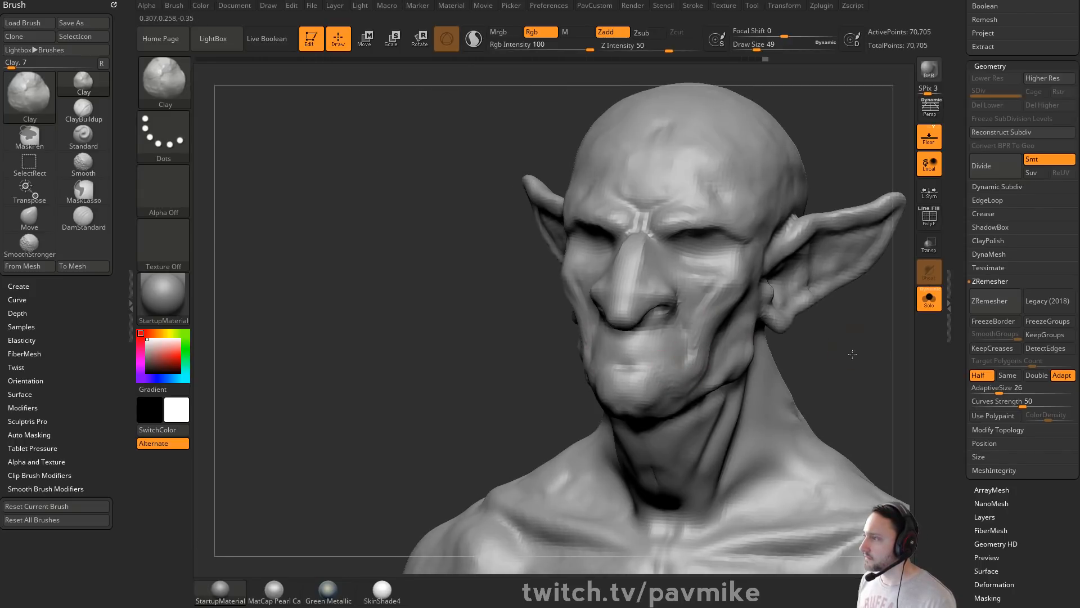
{"action": "left_click_drag", "start_coordinate": [853, 353], "coordinate": [593, 352]}
{"action": "mouse_move", "coordinate": [742, 319]}
{"action": "right_mouse_down"}
{"action": "mouse_move", "coordinate": [823, 316]}
{"action": "mouse_move", "coordinate": [786, 304]}
{"action": "mouse_move", "coordinate": [786, 316]}
{"action": "mouse_move", "coordinate": [831, 321]}
{"action": "right_mouse_up"}
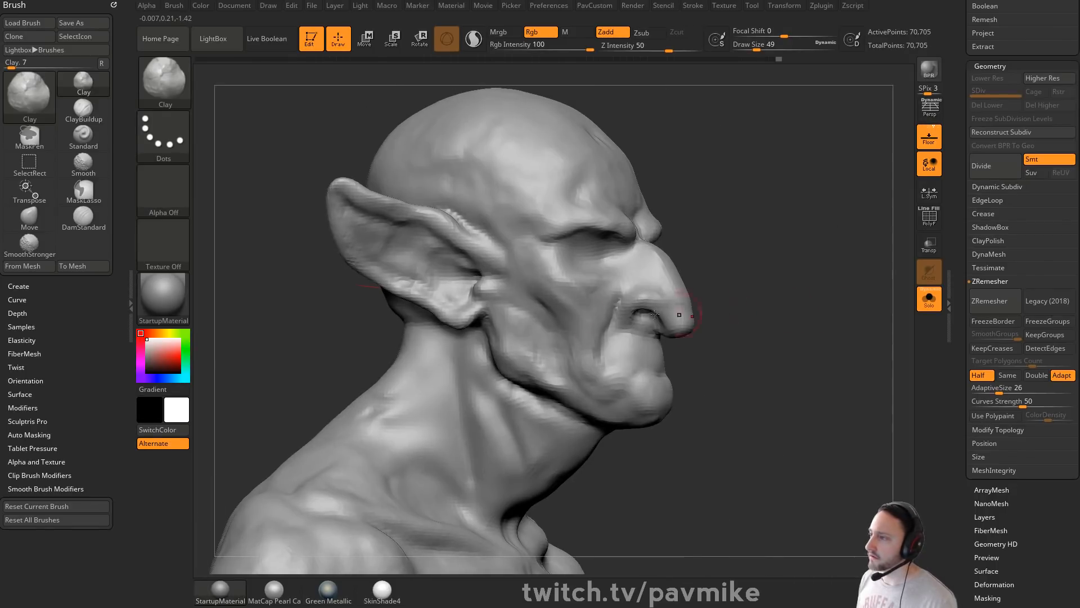
Step: Add volume to the lower cheek and jaw with Clay at draw size 71
{"action": "right_click_drag", "start_coordinate": [619, 332], "coordinate": [538, 328]}
{"action": "key", "text": "s"}
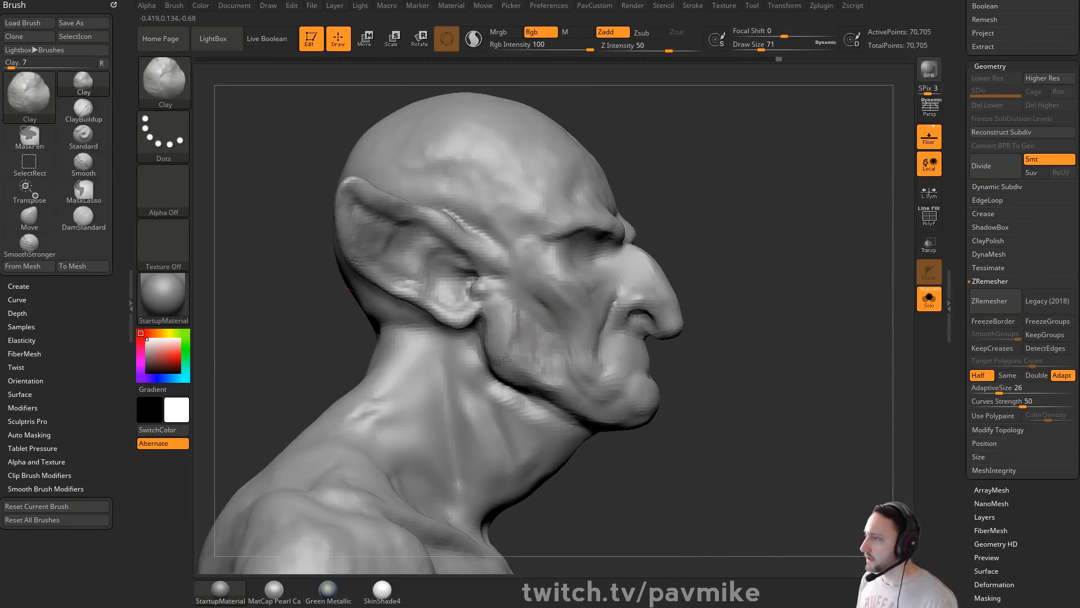
{"action": "mouse_move", "coordinate": [507, 360]}
{"action": "left_mouse_down"}
{"action": "mouse_move", "coordinate": [517, 332]}
{"action": "mouse_move", "coordinate": [565, 384]}
{"action": "left_mouse_up"}
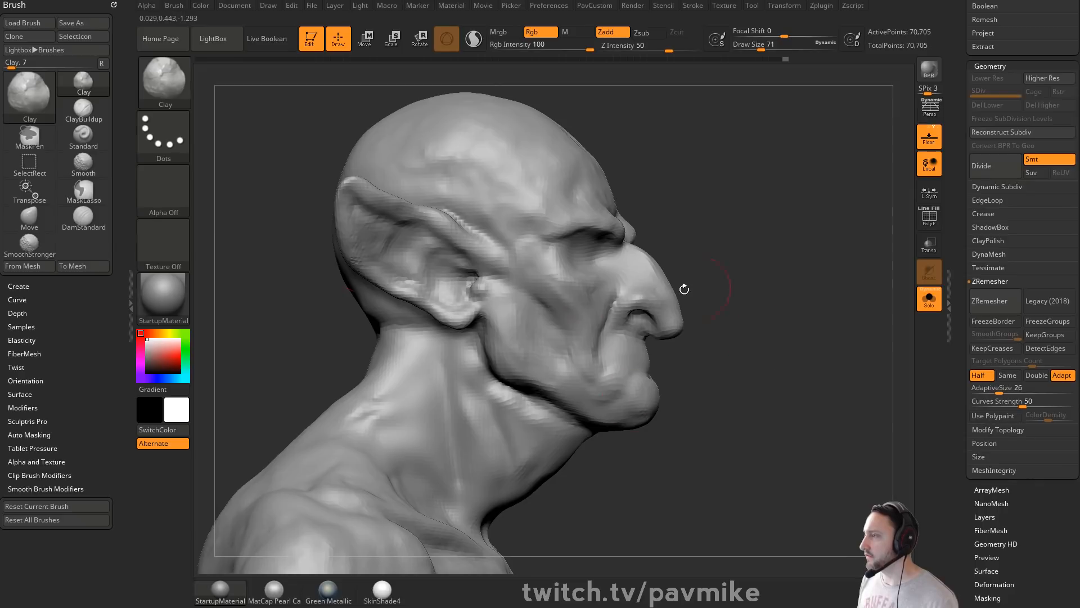
Step: Add volume down the side of the lower cheek and jaw with Clay at draw size 71, and smooth it
{"action": "mouse_move", "coordinate": [529, 343]}
{"action": "left_mouse_down"}
{"action": "mouse_move", "coordinate": [552, 366]}
{"action": "mouse_move", "coordinate": [518, 411]}
{"action": "left_mouse_up"}
{"action": "mouse_move", "coordinate": [736, 328]}
{"action": "right_mouse_down", "text": "ctrl"}
{"action": "mouse_move", "coordinate": [783, 297]}
{"action": "mouse_move", "coordinate": [726, 278]}
{"action": "right_mouse_up", "text": "ctrl"}
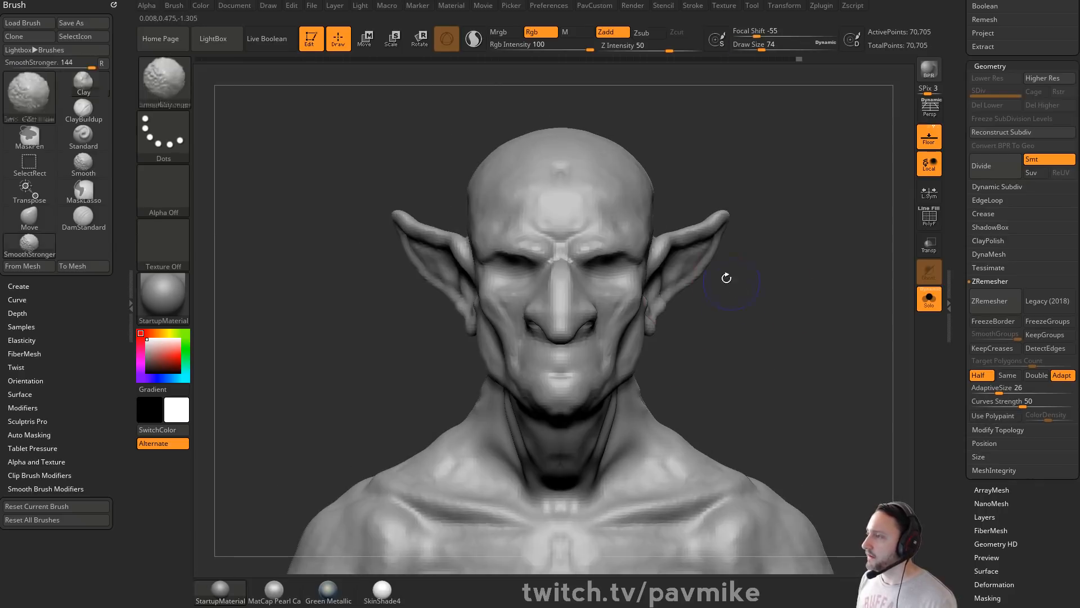
{"action": "right_click_drag", "start_coordinate": [791, 218], "coordinate": [780, 253], "text": "ctrl"}
Step: Hollow the temple area beside the outer brow with Clay at draw size 62
{"action": "key", "text": "s"}
{"action": "left_click_drag", "start_coordinate": [611, 289], "coordinate": [610, 288]}
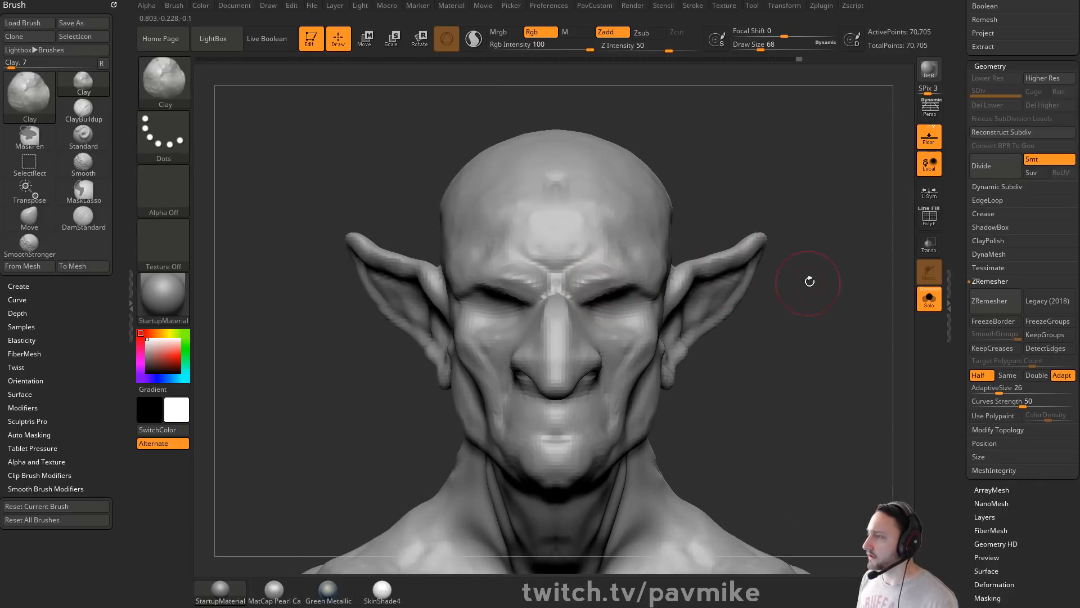
{"action": "mouse_move", "coordinate": [809, 281]}
{"action": "right_mouse_down", "text": "alt"}
{"action": "mouse_move", "coordinate": [779, 290]}
{"action": "mouse_move", "coordinate": [607, 273]}
{"action": "right_mouse_up", "text": "alt"}
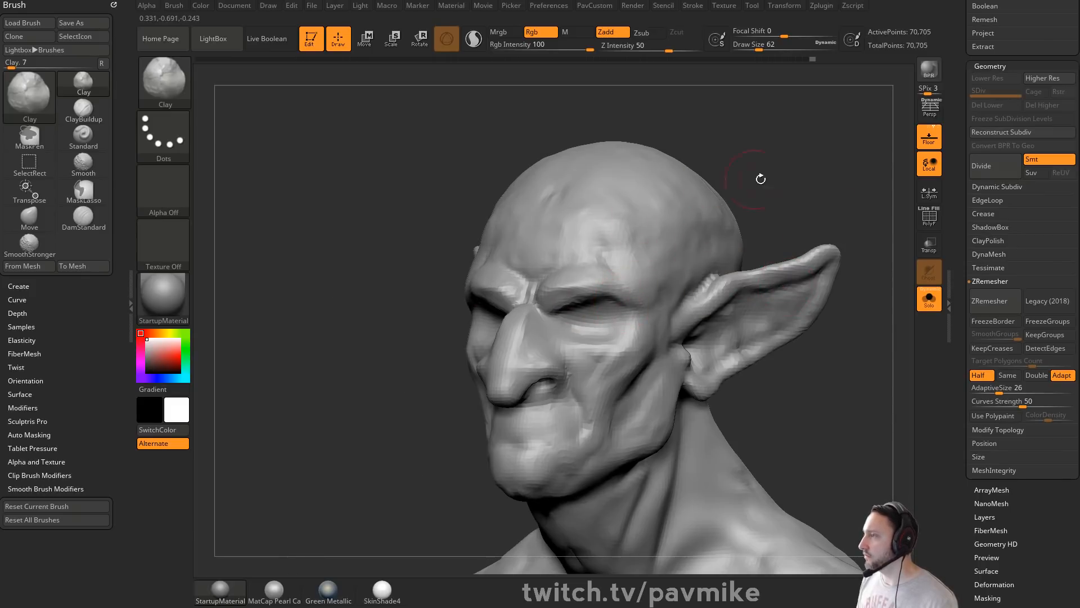
{"action": "right_click_drag", "start_coordinate": [761, 179], "coordinate": [588, 262]}
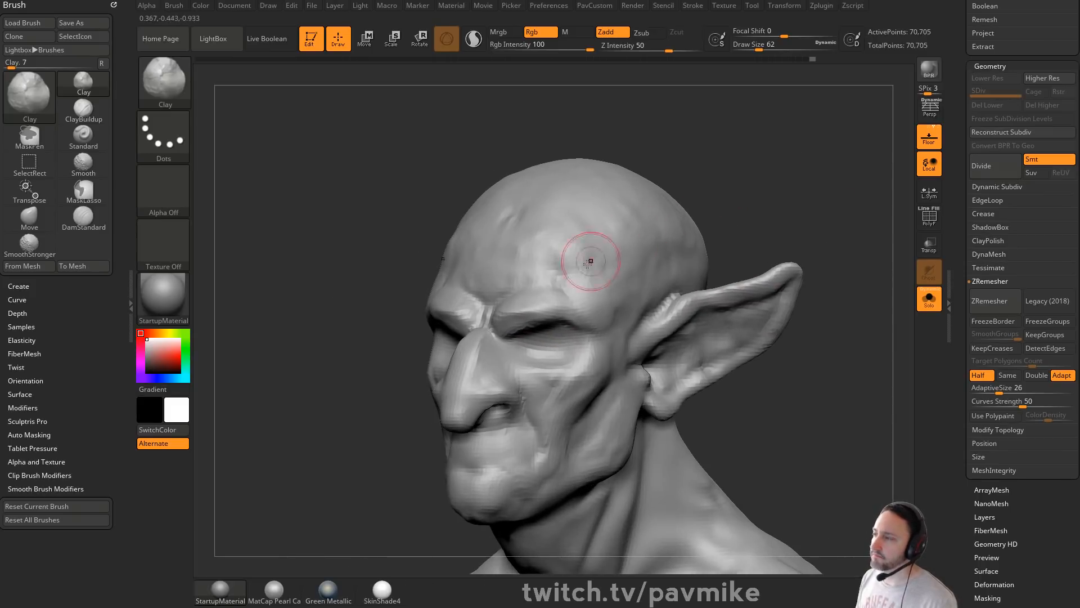
{"action": "mouse_move", "coordinate": [612, 290]}
{"action": "left_mouse_down", "text": "alt"}
{"action": "mouse_move", "coordinate": [635, 248]}
{"action": "mouse_move", "coordinate": [605, 319]}
{"action": "left_mouse_up", "text": "alt"}
{"action": "right_click_drag", "start_coordinate": [759, 235], "coordinate": [680, 265]}
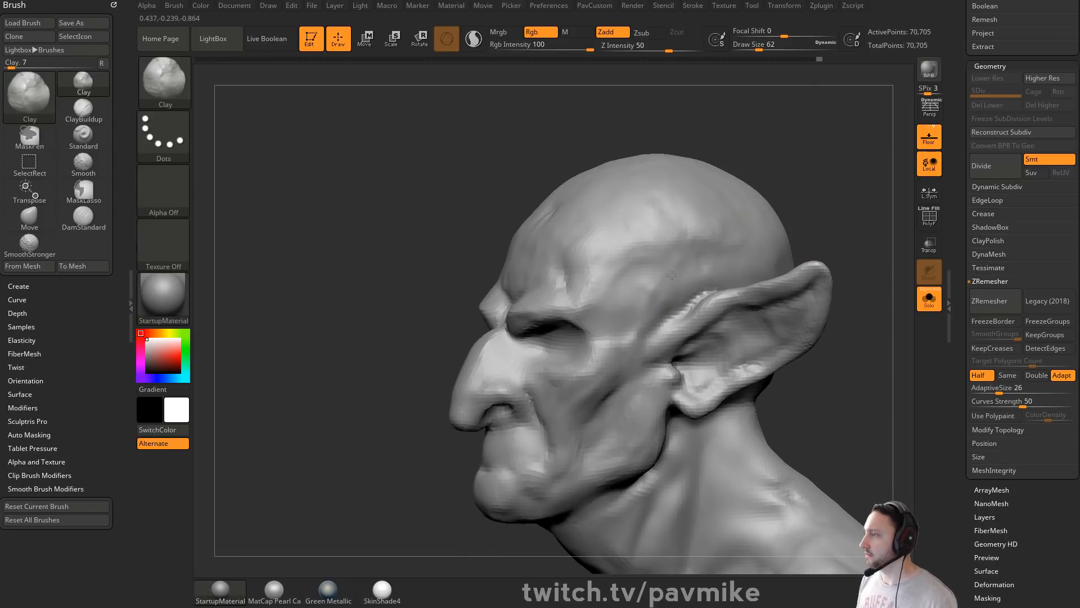
{"action": "mouse_move", "coordinate": [746, 162]}
{"action": "right_mouse_down"}
{"action": "mouse_move", "coordinate": [796, 181]}
{"action": "mouse_move", "coordinate": [803, 275]}
{"action": "mouse_move", "coordinate": [668, 309]}
{"action": "right_mouse_up"}
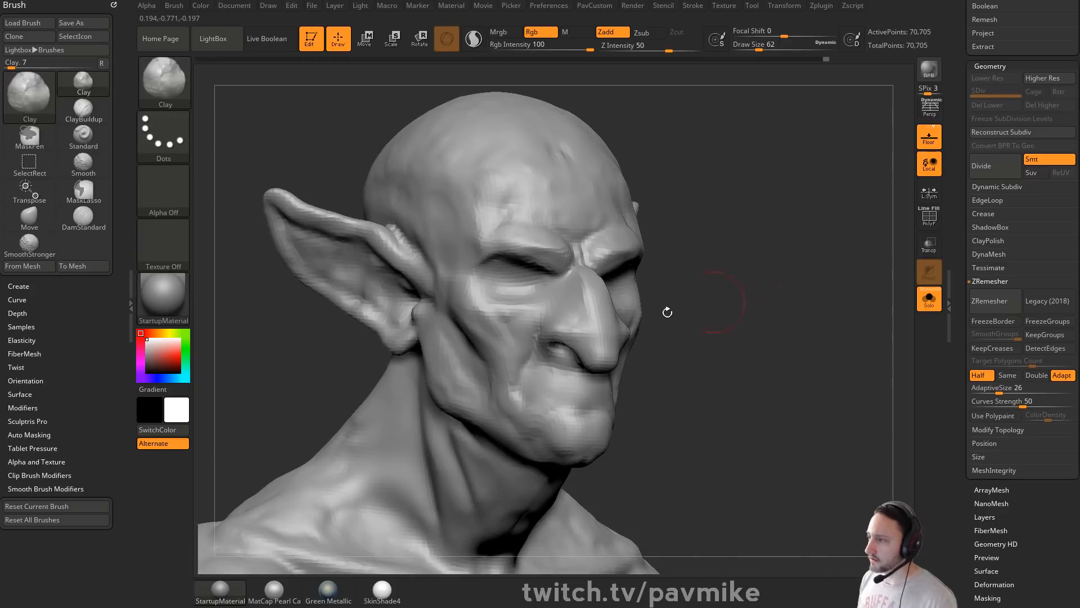
Step: Try raised lips and folds around the mouth with Standard at draw size 23, and undo the strokes
{"action": "key", "text": "b"}
{"action": "key", "text": "s"}
{"action": "key", "text": "t"}
{"action": "key", "text": "s"}
{"action": "mouse_move", "coordinate": [538, 385]}
{"action": "left_mouse_down"}
{"action": "mouse_move", "coordinate": [576, 388]}
{"action": "mouse_move", "coordinate": [536, 376]}
{"action": "left_mouse_up"}
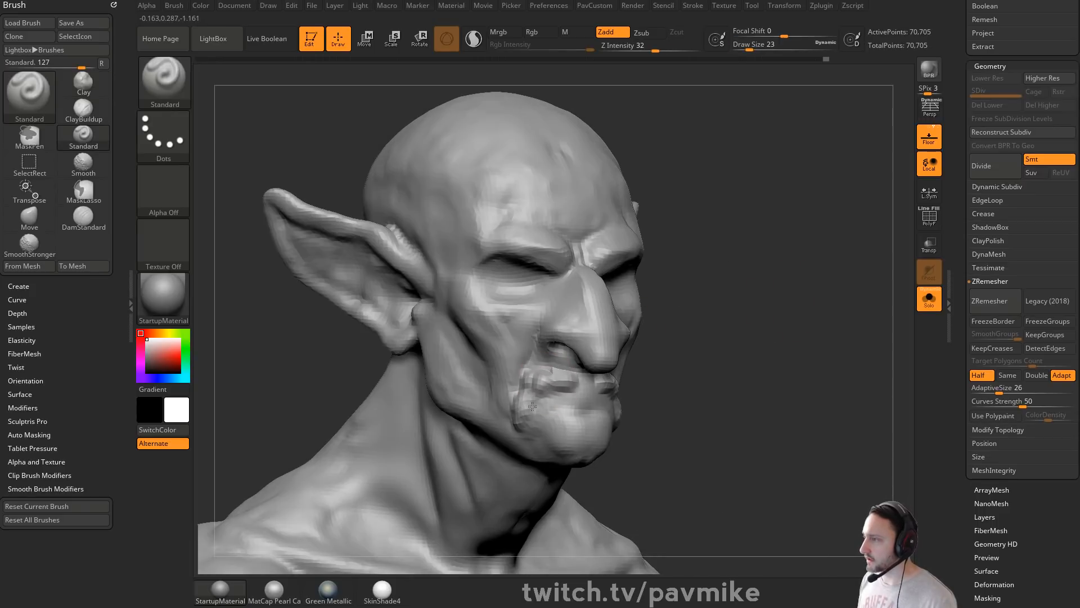
{"action": "mouse_move", "coordinate": [710, 433]}
{"action": "right_mouse_down"}
{"action": "mouse_move", "coordinate": [585, 442]}
{"action": "mouse_move", "coordinate": [605, 416]}
{"action": "right_mouse_up"}
{"action": "key", "text": "s"}
{"action": "left_click", "coordinate": [617, 403]}
{"action": "key", "text": "ctrl+z"}
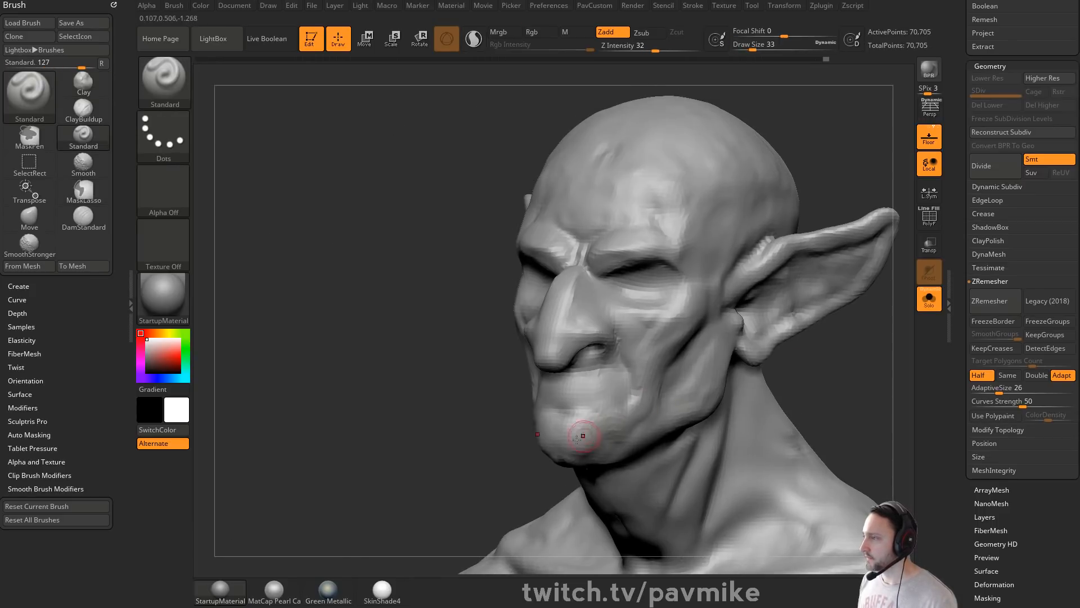
Step: Try raised strokes along the chin, jaw and cheekbone with Standard at draw size 33
{"action": "mouse_move", "coordinate": [581, 437]}
{"action": "left_mouse_down"}
{"action": "mouse_move", "coordinate": [635, 431]}
{"action": "mouse_move", "coordinate": [700, 366]}
{"action": "mouse_move", "coordinate": [687, 349]}
{"action": "mouse_move", "coordinate": [696, 248]}
{"action": "left_mouse_up"}
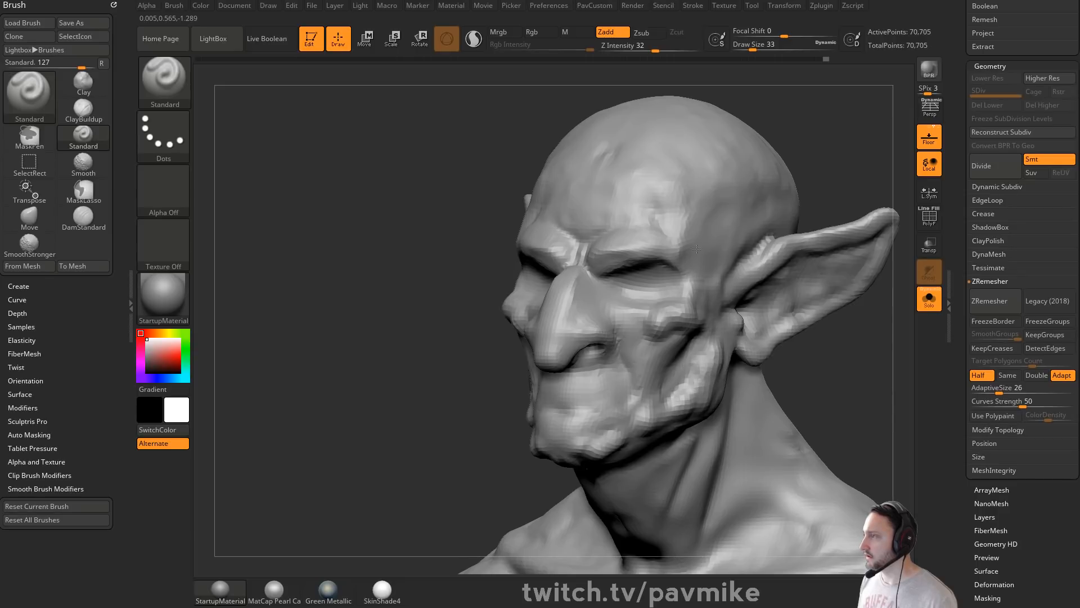
{"action": "left_click_drag", "start_coordinate": [656, 193], "coordinate": [624, 207]}
{"action": "right_click_drag", "start_coordinate": [748, 138], "coordinate": [884, 133]}
Step: Build up the outer brow ridge above the eye socket with Standard at draw size 33, and smooth it
{"action": "mouse_move", "coordinate": [501, 232]}
{"action": "left_mouse_down"}
{"action": "mouse_move", "coordinate": [459, 236]}
{"action": "mouse_move", "coordinate": [434, 217]}
{"action": "left_mouse_up"}
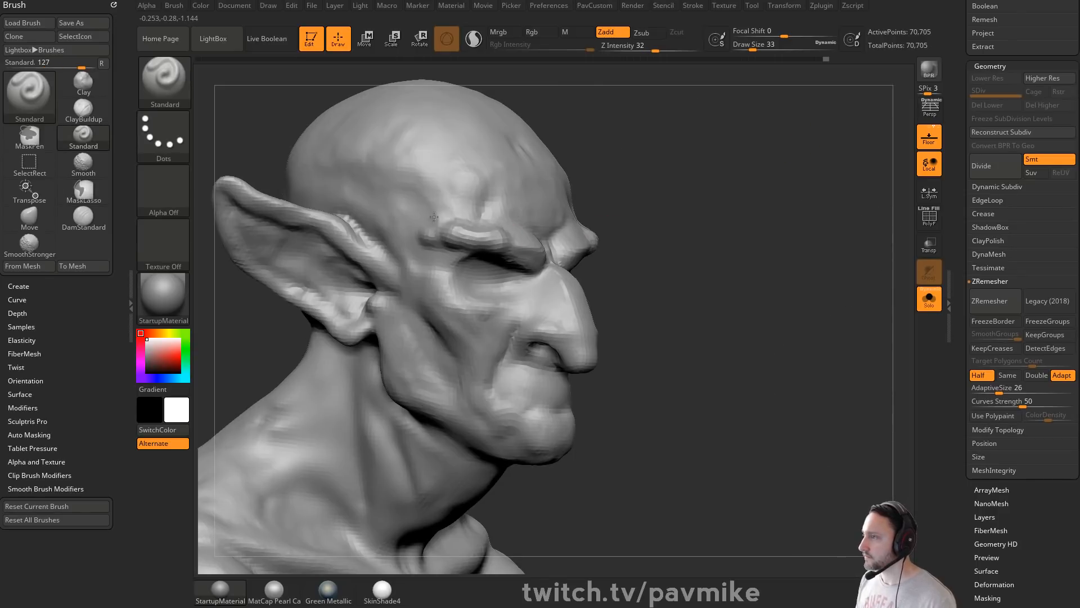
{"action": "right_click_drag", "start_coordinate": [737, 247], "coordinate": [620, 294]}
{"action": "left_click_drag", "start_coordinate": [509, 239], "coordinate": [495, 259], "text": "shift"}
{"action": "right_click_drag", "start_coordinate": [784, 260], "coordinate": [818, 293], "text": "alt"}
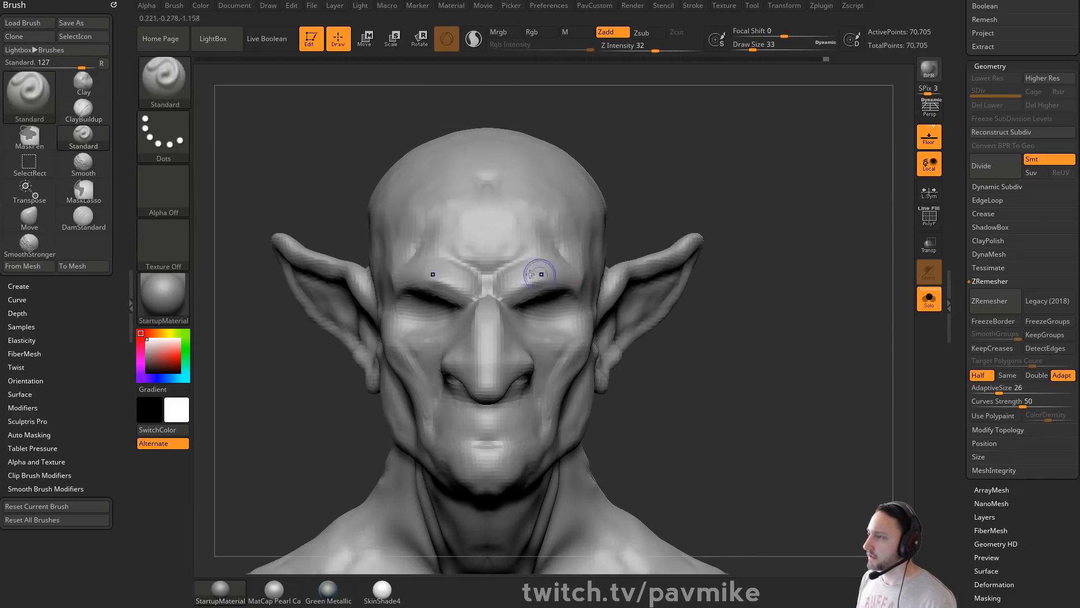
Step: Soften the crease between the brows and the nose bridge using Clay at draw size 33 and smoothing
{"action": "mouse_move", "coordinate": [766, 248]}
{"action": "right_mouse_down", "text": "alt"}
{"action": "mouse_move", "coordinate": [774, 222]}
{"action": "mouse_move", "coordinate": [762, 236]}
{"action": "mouse_move", "coordinate": [785, 236]}
{"action": "right_mouse_up", "text": "alt"}
{"action": "key", "text": "b"}
{"action": "key", "text": "c"}
{"action": "key", "text": "l"}
{"action": "right_click_drag", "start_coordinate": [703, 284], "coordinate": [745, 289]}
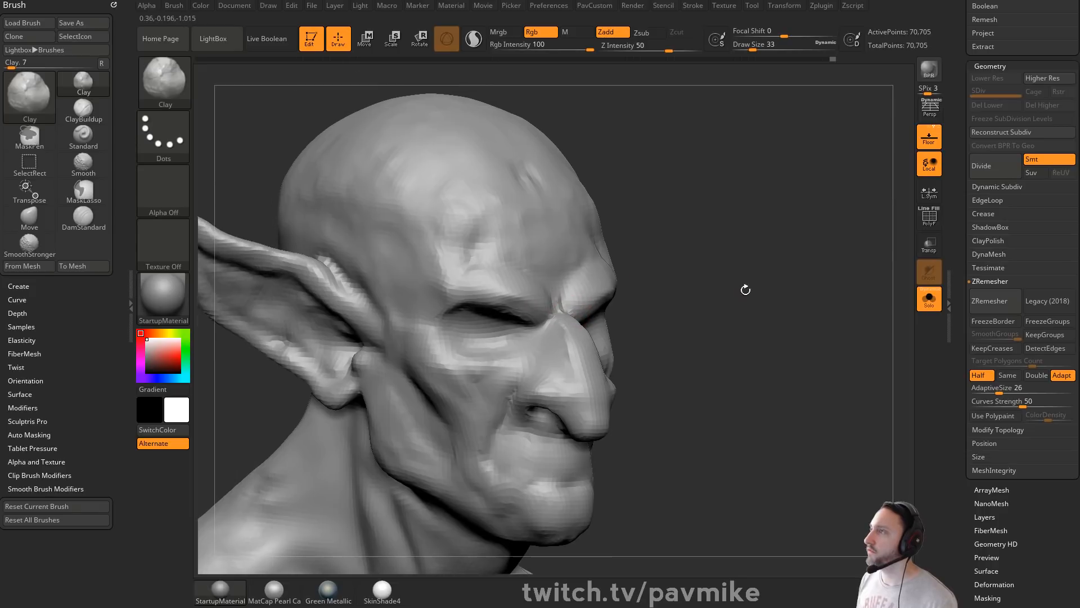
{"action": "left_click_drag", "start_coordinate": [560, 336], "coordinate": [574, 336], "text": "shift"}
{"action": "right_click_drag", "start_coordinate": [589, 398], "coordinate": [743, 244]}
{"action": "left_click_drag", "start_coordinate": [530, 332], "coordinate": [549, 329], "text": "shift"}
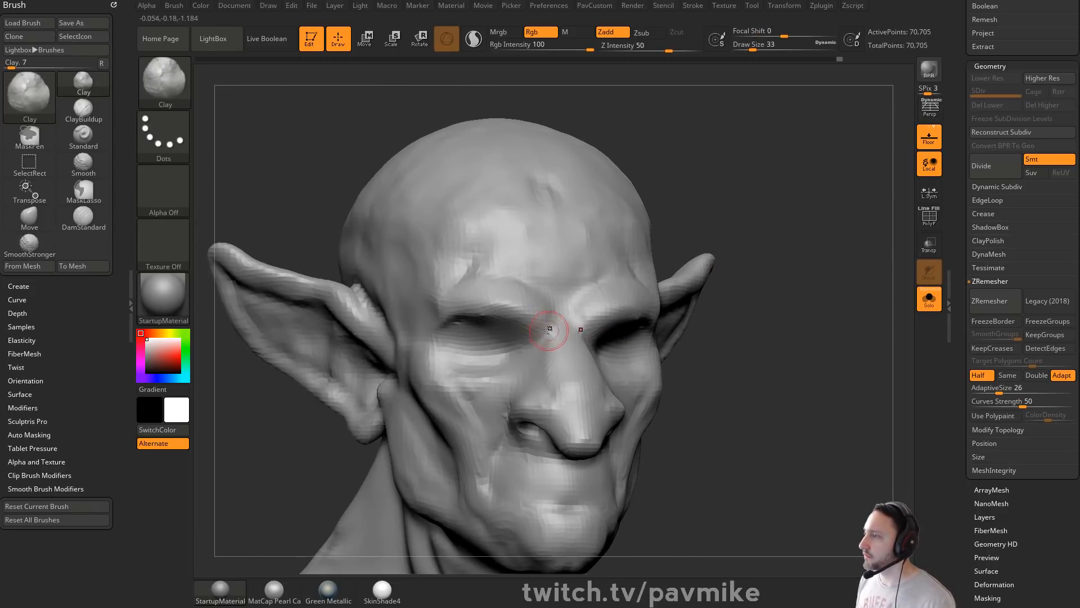
{"action": "right_click_drag", "start_coordinate": [782, 298], "coordinate": [844, 332]}
{"action": "right_click_drag", "start_coordinate": [749, 331], "coordinate": [569, 329]}
Step: Carve wrinkles across the nose bridge and around the inner eye corners with DamStandard at draw size 33
{"action": "key", "text": "b"}
{"action": "key", "text": "s"}
{"action": "key", "text": "t"}
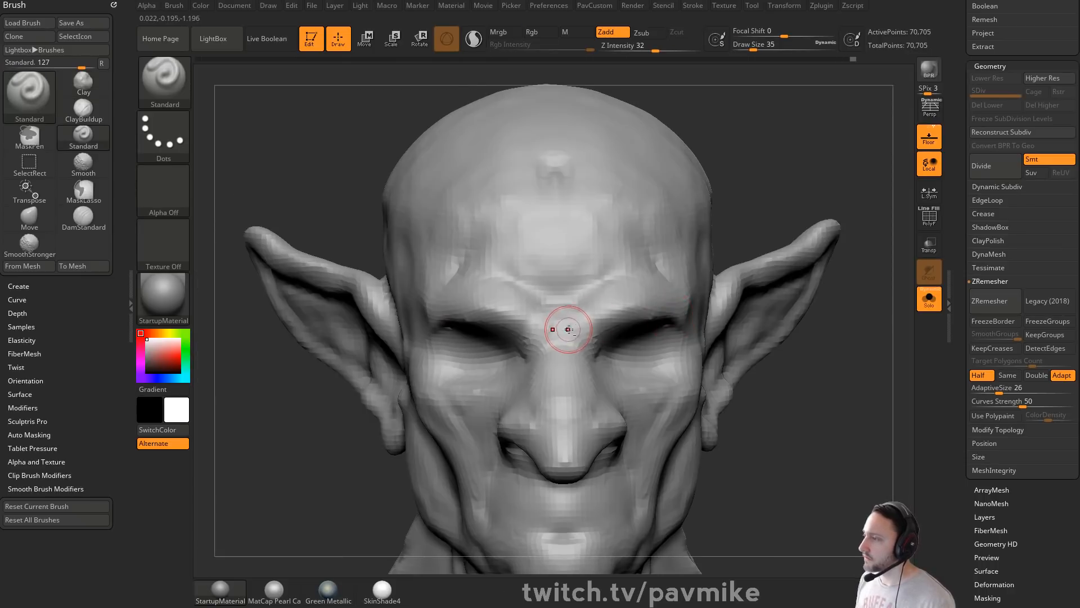
{"action": "key", "text": "b"}
{"action": "key", "text": "d"}
{"action": "key", "text": "s"}
{"action": "right_click_drag", "start_coordinate": [704, 194], "coordinate": [634, 239]}
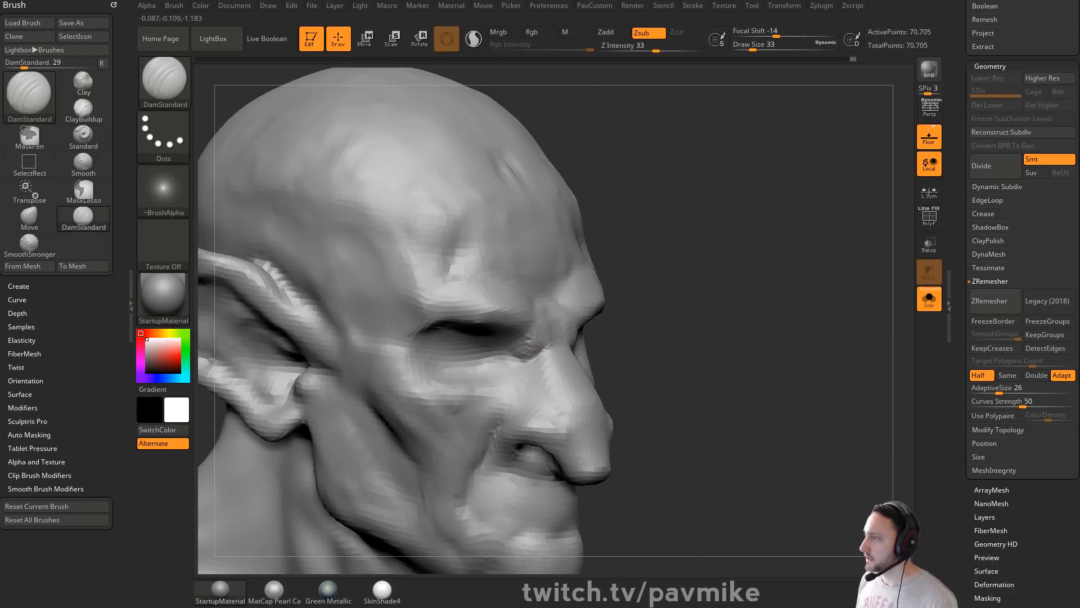
{"action": "right_click_drag", "start_coordinate": [667, 322], "coordinate": [537, 277]}
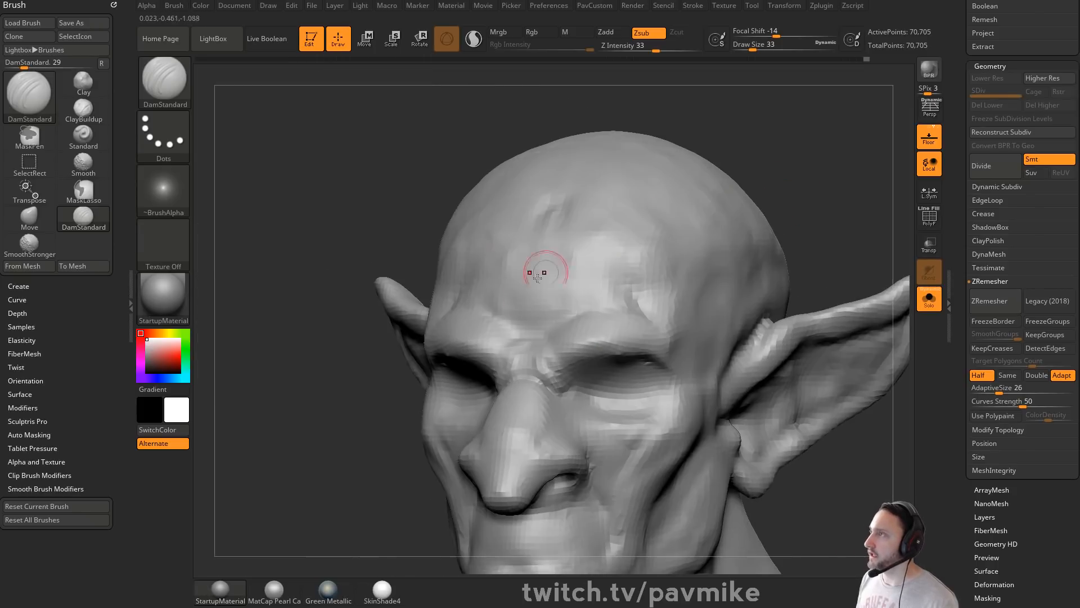
Step: Carve creases at the outer eye corners and across the forehead with DamStandard at draw size 33, and soften the brow area with SmoothStronger
{"action": "right_click_drag", "start_coordinate": [691, 264], "coordinate": [759, 179]}
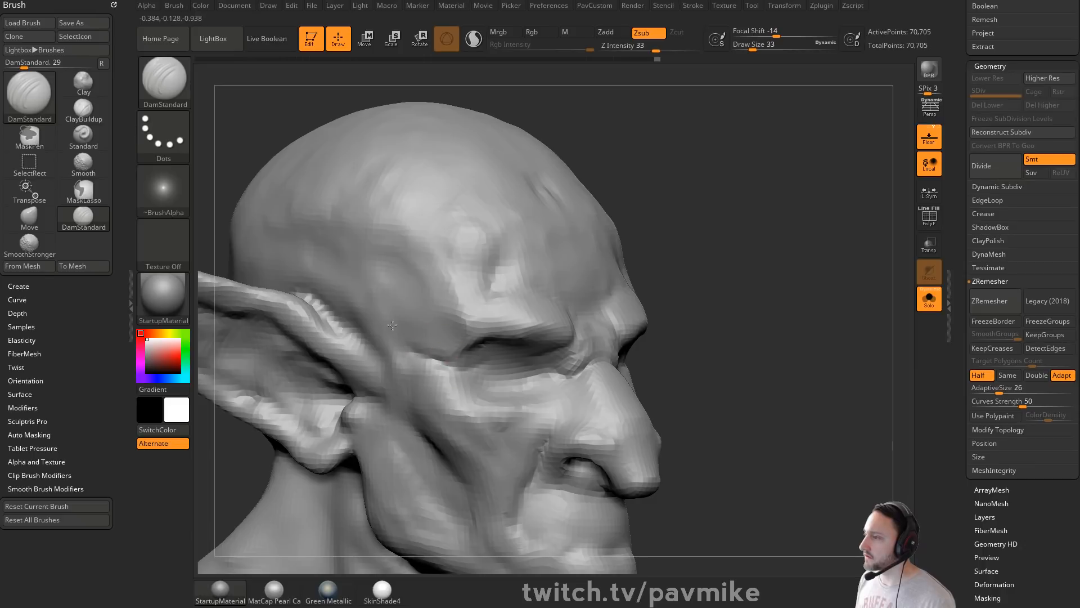
{"action": "right_click_drag", "start_coordinate": [427, 362], "coordinate": [629, 306]}
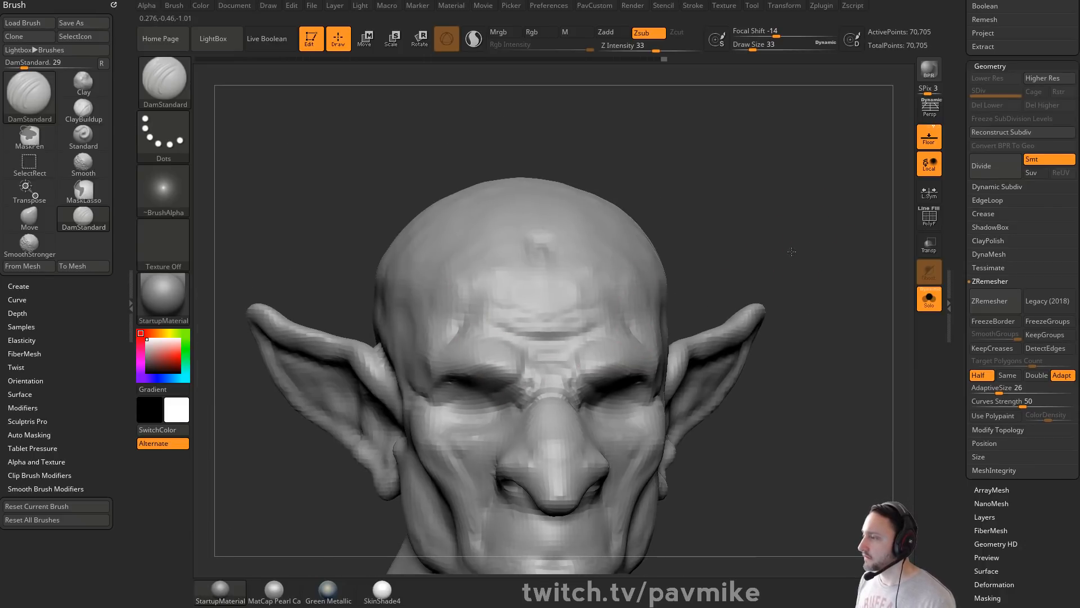
{"action": "right_click_drag", "start_coordinate": [792, 252], "coordinate": [631, 287]}
{"action": "left_click_drag", "start_coordinate": [558, 296], "coordinate": [571, 312], "text": "shift"}
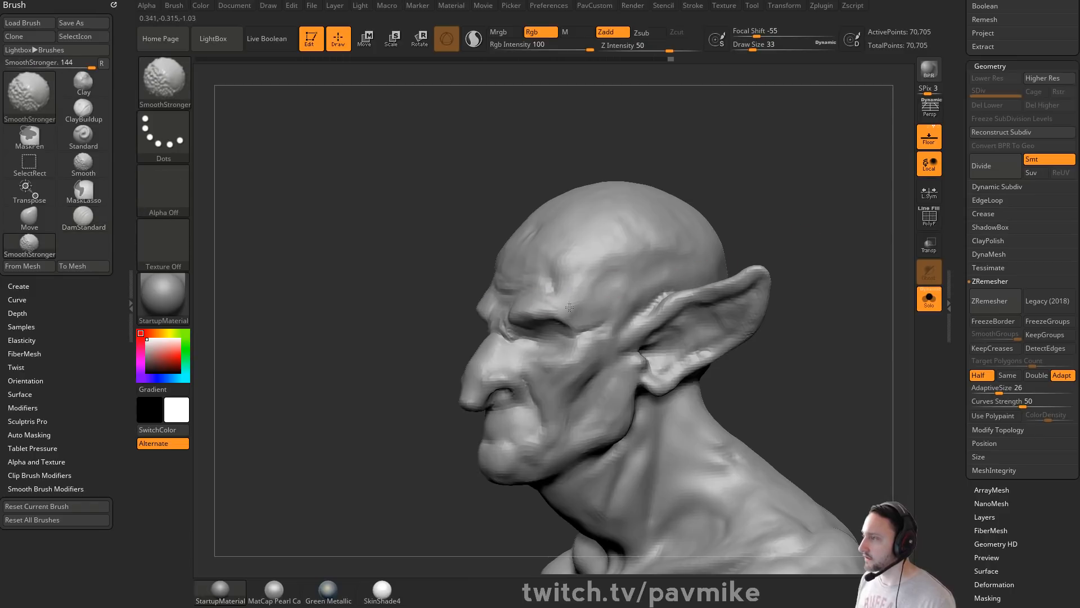
{"action": "right_click_drag", "start_coordinate": [571, 312], "coordinate": [568, 220]}
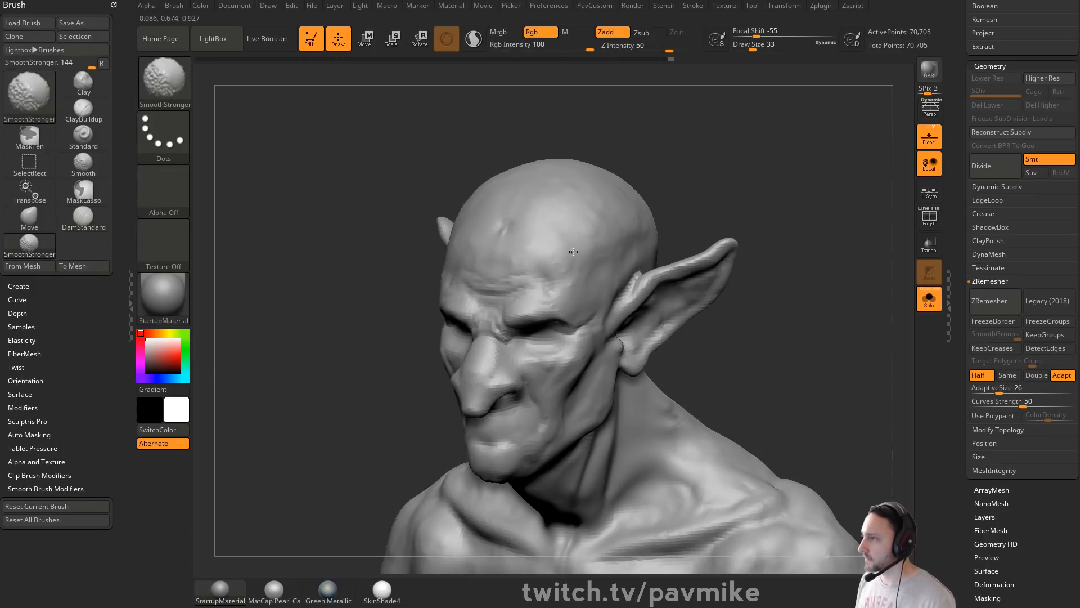
{"action": "right_click_drag", "start_coordinate": [814, 229], "coordinate": [588, 309], "text": "shift"}
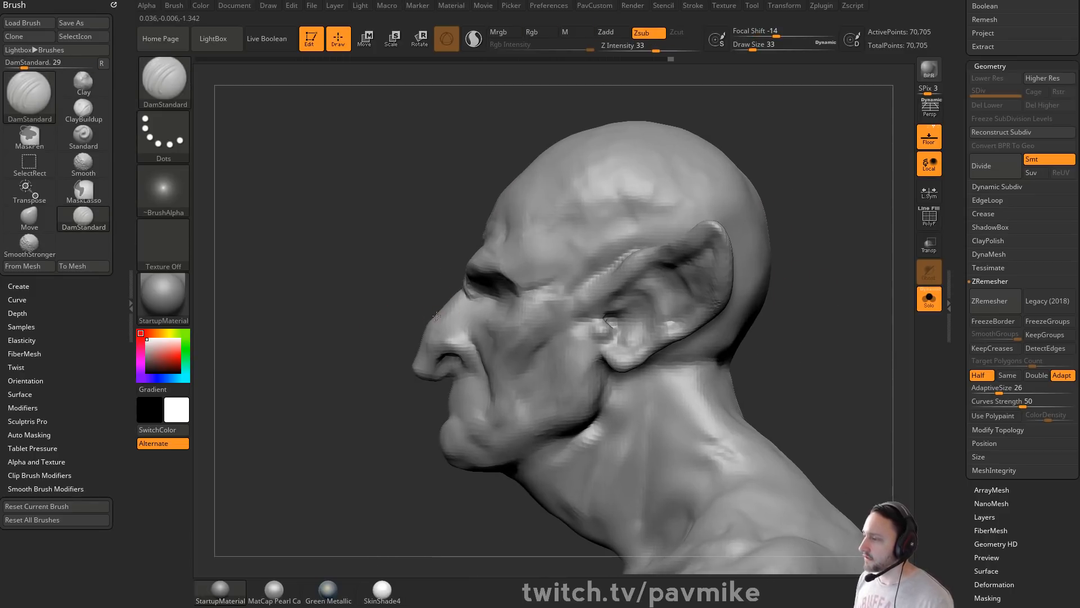
Step: Reshape the side profile of the nose bridge with Move at draw size 59
{"action": "mouse_move", "coordinate": [436, 316]}
{"action": "right_mouse_down"}
{"action": "mouse_move", "coordinate": [410, 320]}
{"action": "mouse_move", "coordinate": [489, 338]}
{"action": "mouse_move", "coordinate": [496, 358]}
{"action": "right_mouse_up"}
{"action": "key", "text": "b"}
{"action": "key", "text": "m"}
{"action": "key", "text": "v"}
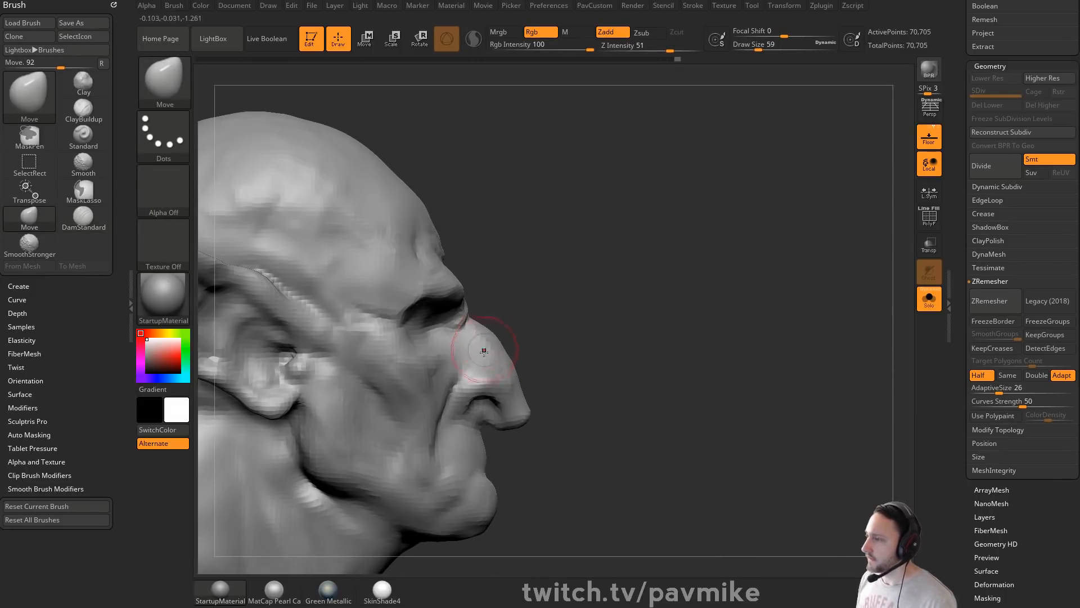
{"action": "mouse_move", "coordinate": [493, 398]}
{"action": "right_mouse_down"}
{"action": "mouse_move", "coordinate": [680, 285]}
{"action": "mouse_move", "coordinate": [748, 289]}
{"action": "mouse_move", "coordinate": [539, 366]}
{"action": "mouse_move", "coordinate": [625, 309]}
{"action": "right_mouse_up"}
Step: Define the nostril wing with DamStandard, and smooth the nose toward its tip with SmoothStronger at draw size 37
{"action": "key", "text": "b"}
{"action": "key", "text": "d"}
{"action": "key", "text": "s"}
{"action": "key", "text": "s"}
{"action": "left_click_drag", "start_coordinate": [535, 384], "coordinate": [574, 378], "text": "shift"}
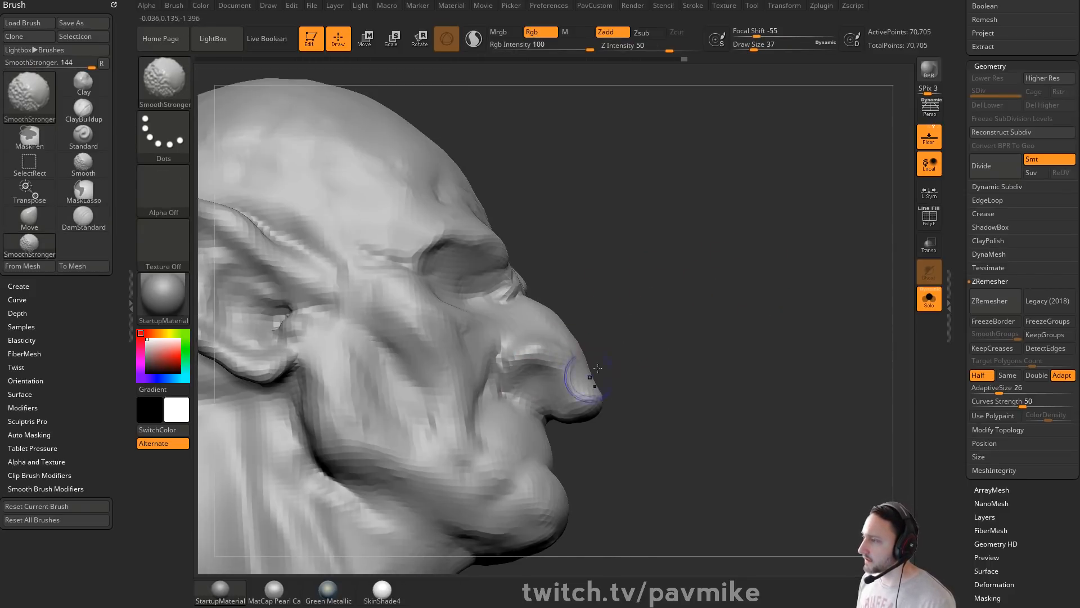
{"action": "right_click_drag", "start_coordinate": [574, 379], "coordinate": [518, 355]}
Step: Deepen the nostril openings under the nostril wings with Standard at draw size 33
{"action": "mouse_move", "coordinate": [526, 403]}
{"action": "right_mouse_down"}
{"action": "mouse_move", "coordinate": [509, 372]}
{"action": "mouse_move", "coordinate": [529, 379]}
{"action": "right_mouse_up"}
{"action": "key", "text": "b"}
{"action": "key", "text": "s"}
{"action": "key", "text": "t"}
{"action": "mouse_move", "coordinate": [640, 351]}
{"action": "right_mouse_down"}
{"action": "mouse_move", "coordinate": [697, 340]}
{"action": "mouse_move", "coordinate": [635, 341]}
{"action": "right_mouse_up"}
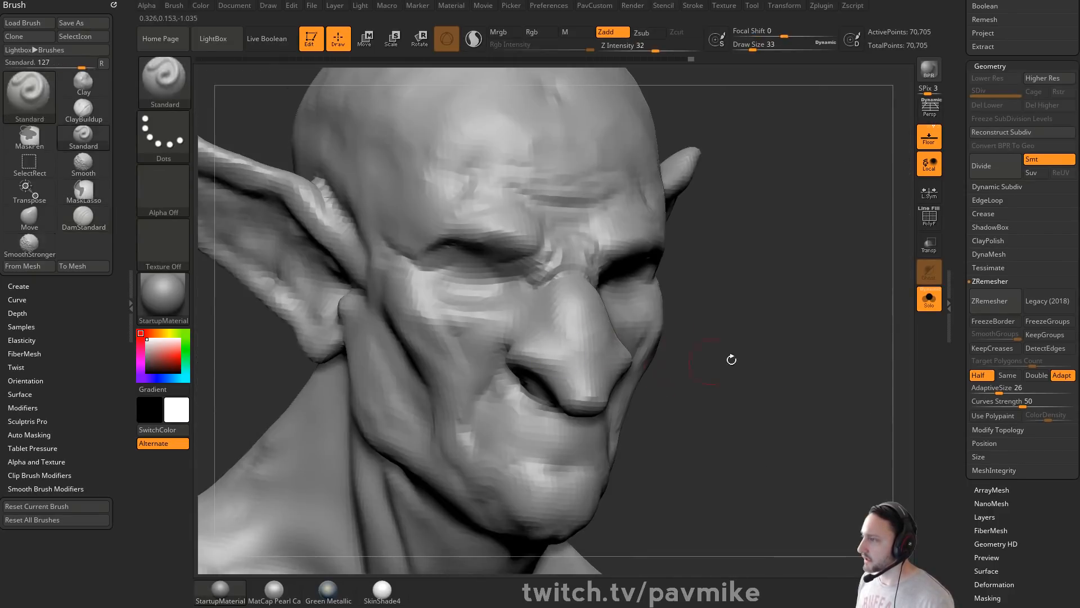
{"action": "right_click_drag", "start_coordinate": [731, 357], "coordinate": [784, 342], "text": "shift"}
Step: Adjust the shape and width of the nostril wings with Move at draw size 71
{"action": "key", "text": "s"}
{"action": "key", "text": "b"}
{"action": "key", "text": "m"}
{"action": "key", "text": "v"}
{"action": "mouse_move", "coordinate": [554, 348]}
{"action": "left_mouse_down"}
{"action": "mouse_move", "coordinate": [568, 347]}
{"action": "mouse_move", "coordinate": [534, 359]}
{"action": "mouse_move", "coordinate": [536, 346]}
{"action": "left_mouse_up"}
{"action": "key", "text": "bracketleft"}
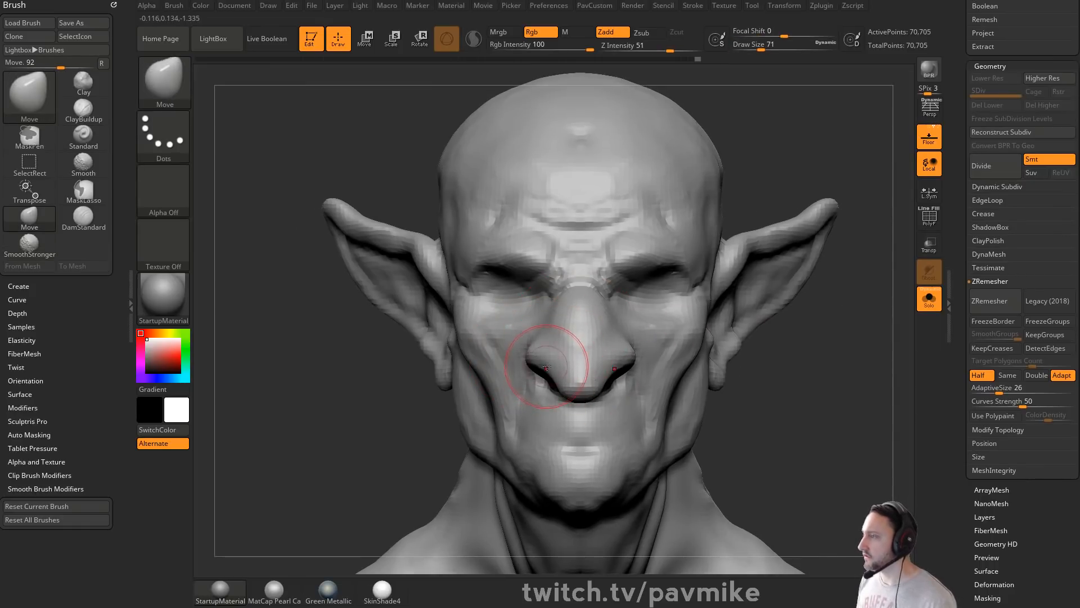
{"action": "right_click_drag", "start_coordinate": [514, 355], "coordinate": [526, 345], "text": "shift"}
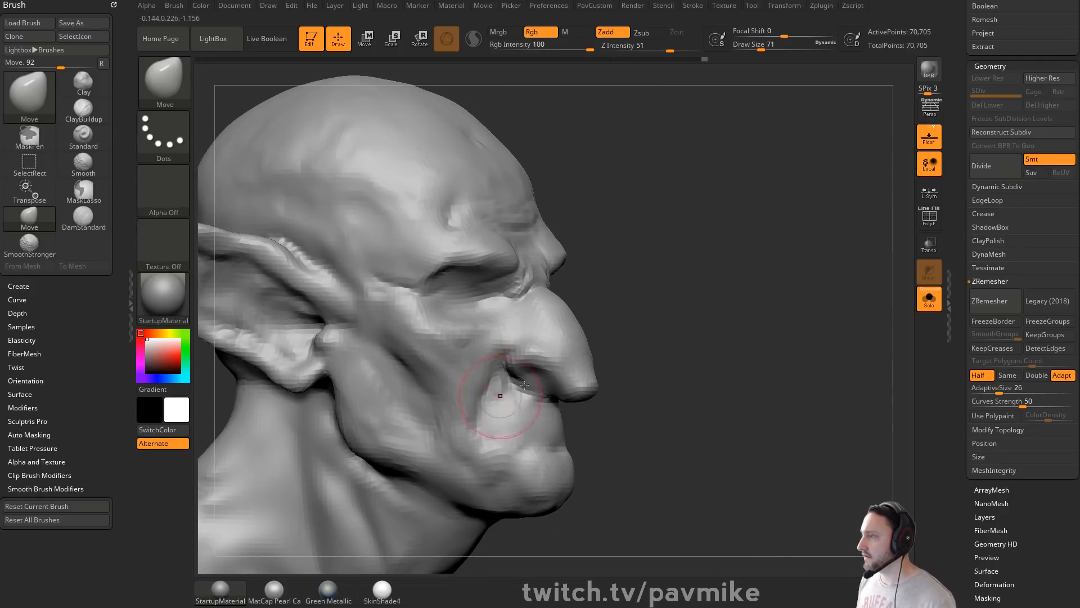
Step: Refine the lower nose with Move at draw size 59, and smooth the area below the nostrils with SmoothStronger at draw size 37
{"action": "key", "text": "bracketleft"}
{"action": "right_click_drag", "start_coordinate": [631, 341], "coordinate": [544, 369], "text": "shift"}
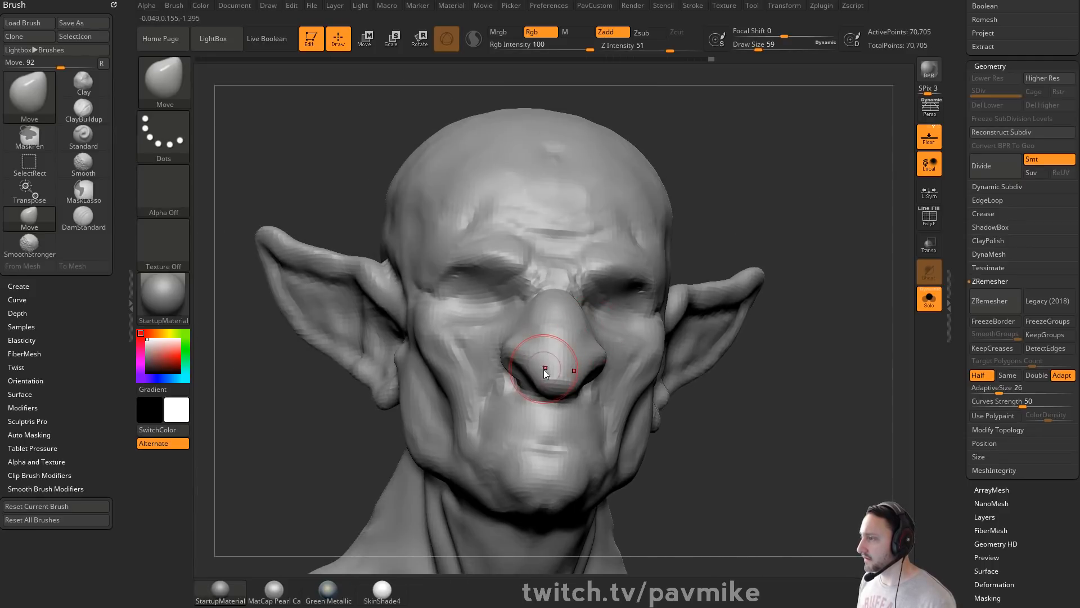
{"action": "right_click_drag", "start_coordinate": [786, 371], "coordinate": [579, 386], "text": "shift"}
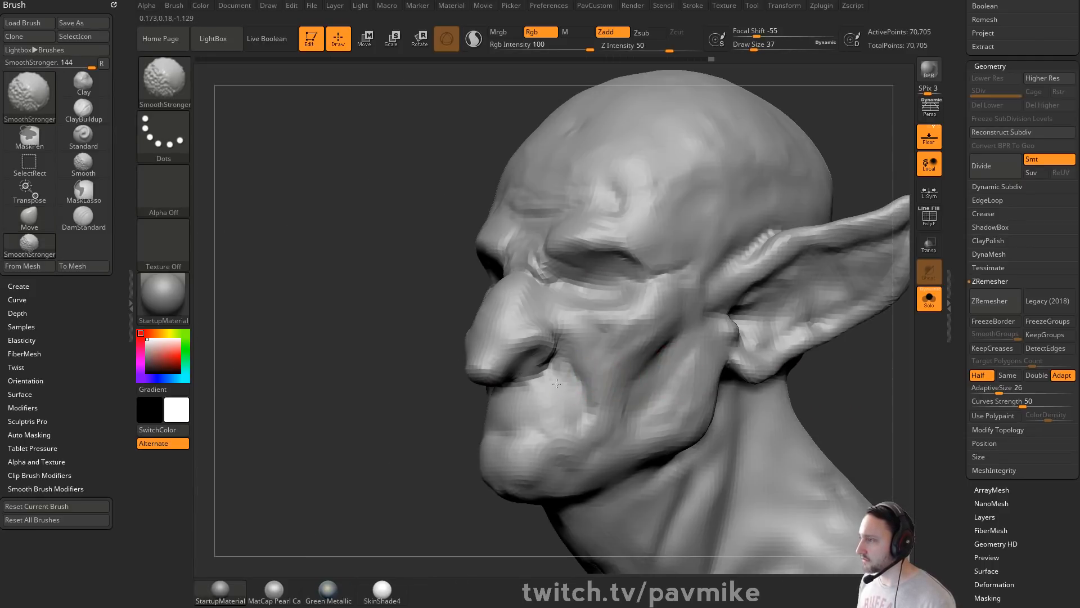
{"action": "mouse_move", "coordinate": [595, 422]}
{"action": "right_mouse_down", "text": "shift"}
{"action": "mouse_move", "coordinate": [807, 335]}
{"action": "mouse_move", "coordinate": [786, 311]}
{"action": "mouse_move", "coordinate": [821, 304]}
{"action": "right_mouse_up", "text": "shift"}
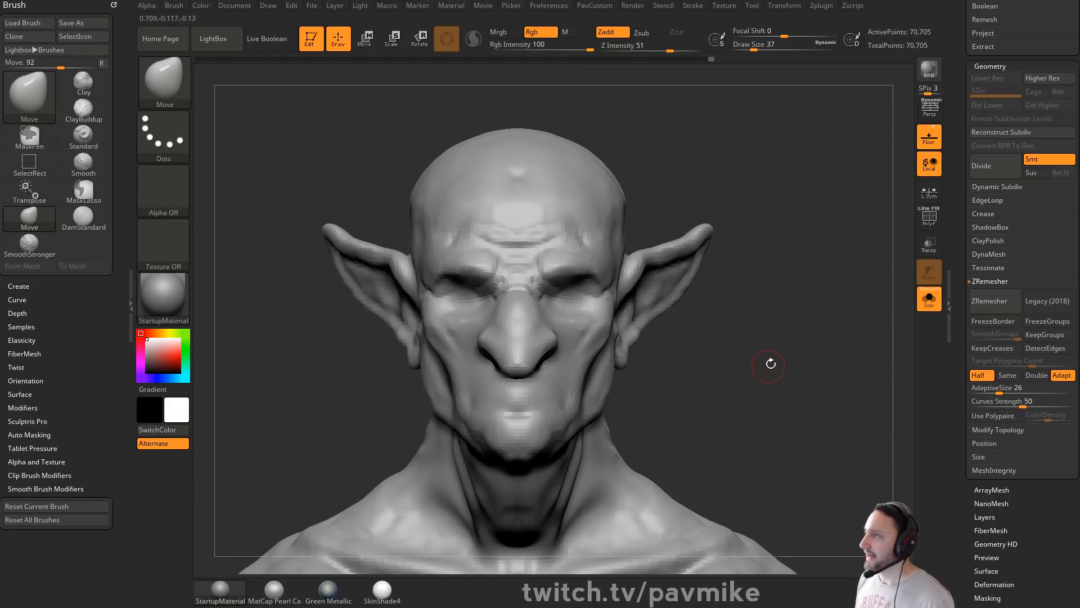
Step: Indent the mouth corners on both sides with Standard at draw size 25
{"action": "right_click_drag", "start_coordinate": [771, 364], "coordinate": [687, 352], "text": "ctrl"}
{"action": "key", "text": "b"}
{"action": "key", "text": "s"}
{"action": "key", "text": "t"}
{"action": "key", "text": "s"}
{"action": "left_click", "coordinate": [470, 372]}
{"action": "mouse_move", "coordinate": [757, 354]}
{"action": "right_mouse_down", "text": "alt"}
{"action": "mouse_move", "coordinate": [767, 371]}
{"action": "mouse_move", "coordinate": [593, 335]}
{"action": "right_mouse_up", "text": "alt"}
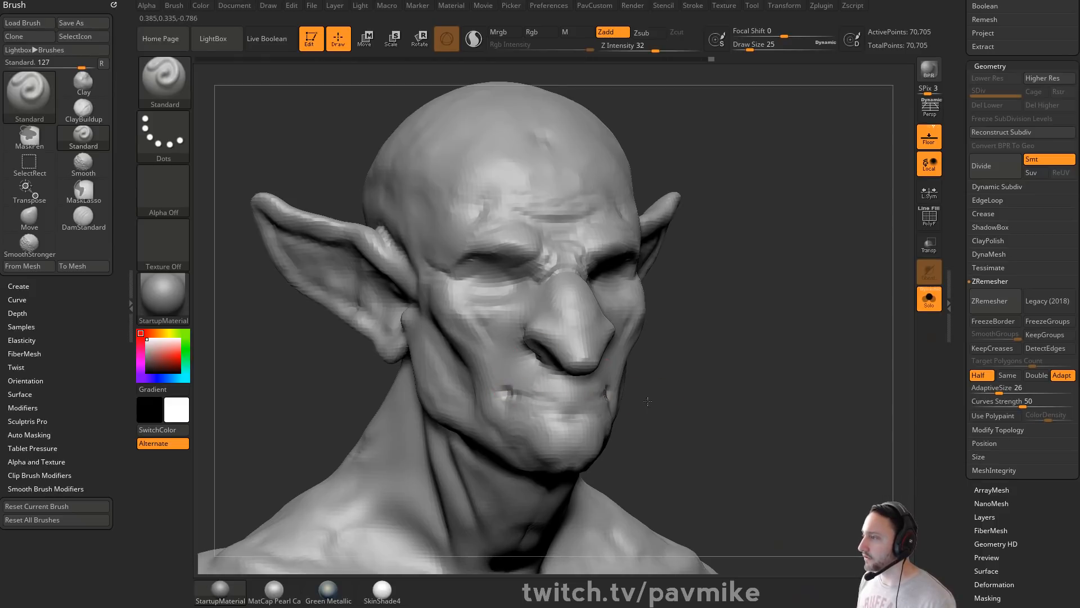
Step: Carve the mouth line between the two corners with Standard at draw size 25
{"action": "right_click_drag", "start_coordinate": [648, 401], "coordinate": [509, 407]}
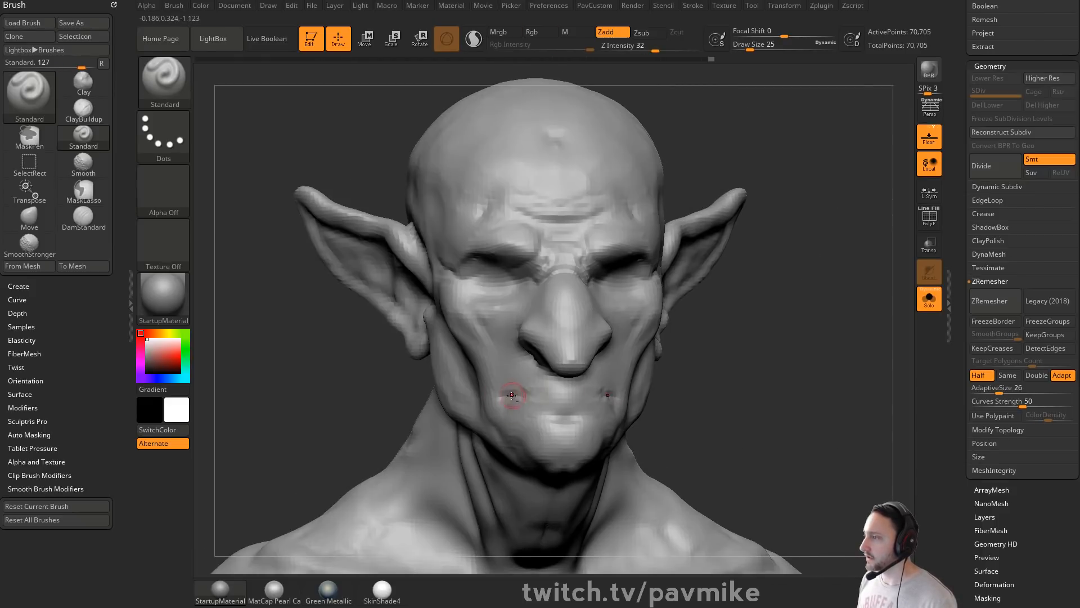
{"action": "right_click_drag", "start_coordinate": [672, 390], "coordinate": [526, 394]}
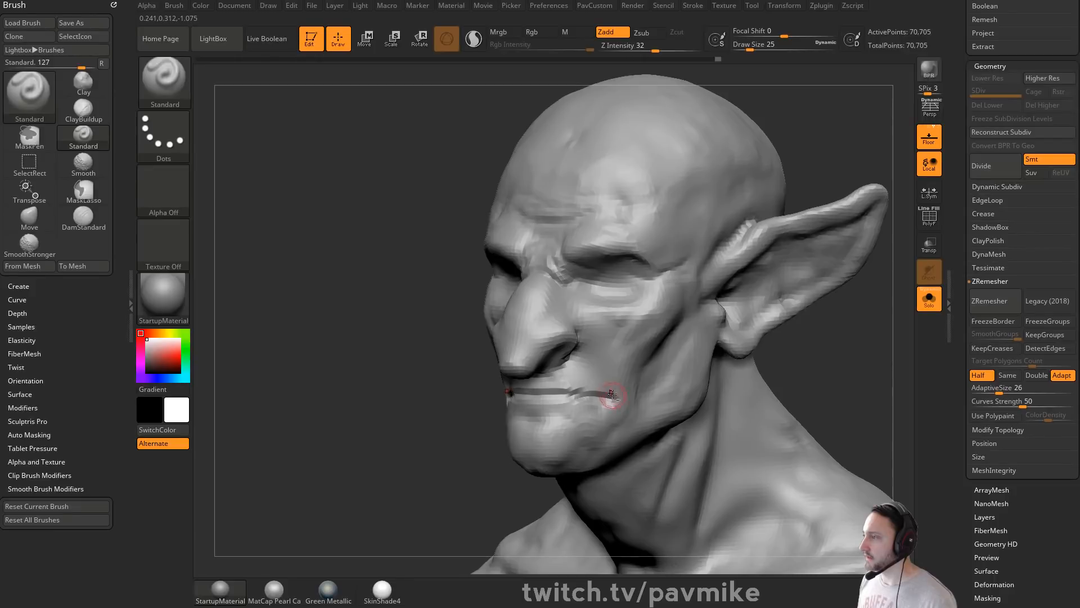
{"action": "right_click_drag", "start_coordinate": [656, 389], "coordinate": [803, 373]}
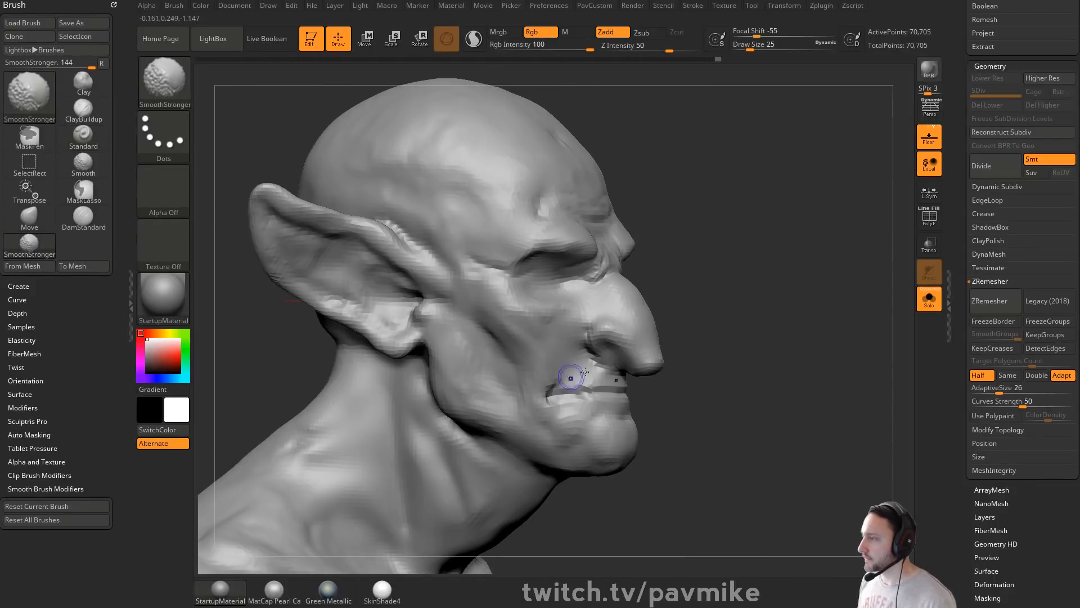
Step: Shape the lips around the mouth corners with Standard at draw size 25, and smooth them
{"action": "right_click_drag", "start_coordinate": [555, 373], "coordinate": [549, 386]}
{"action": "right_click_drag", "start_coordinate": [711, 364], "coordinate": [588, 397]}
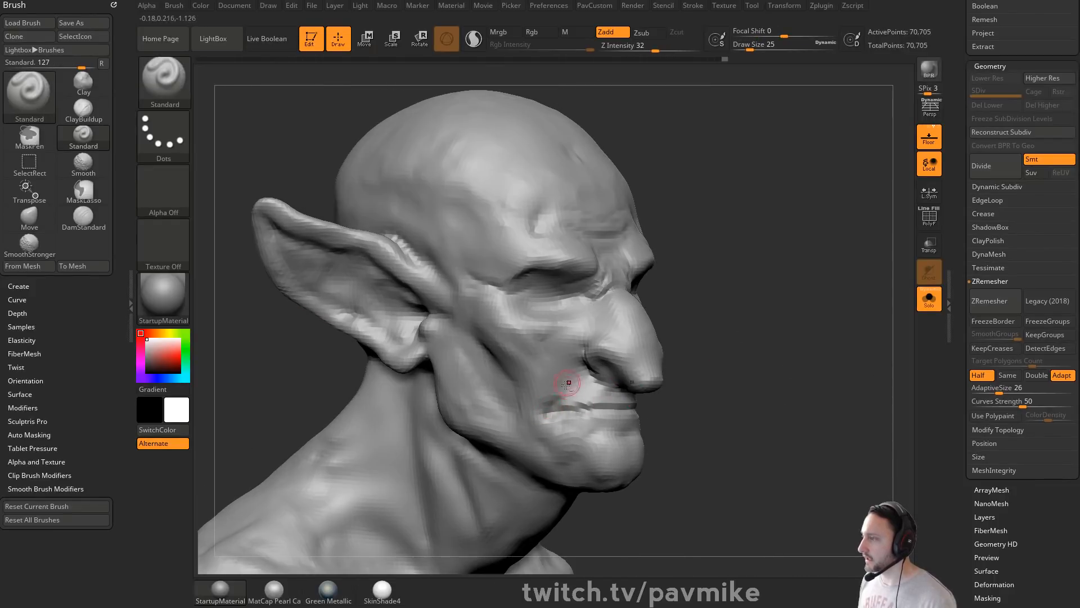
{"action": "left_click_drag", "start_coordinate": [574, 402], "coordinate": [562, 405], "text": "shift"}
{"action": "mouse_move", "coordinate": [732, 402]}
{"action": "right_mouse_down"}
{"action": "mouse_move", "coordinate": [632, 422]}
{"action": "mouse_move", "coordinate": [748, 374]}
{"action": "mouse_move", "coordinate": [766, 300]}
{"action": "mouse_move", "coordinate": [781, 347]}
{"action": "right_mouse_up"}
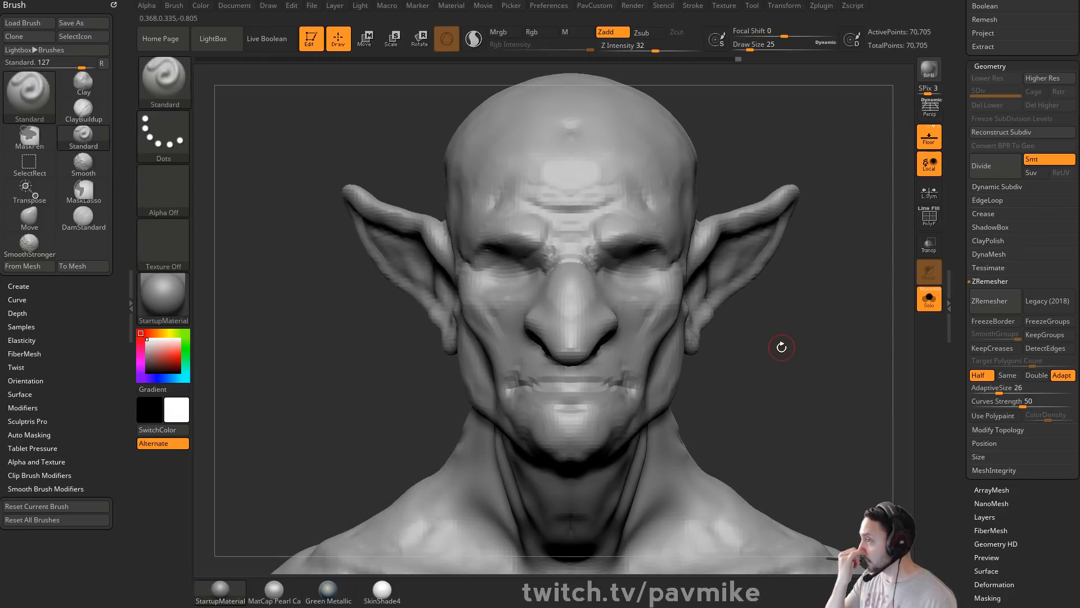
Step: Mask the goblin's head and neck in side view, leaving the shoulders and torso unmasked
{"action": "key", "text": "2"}
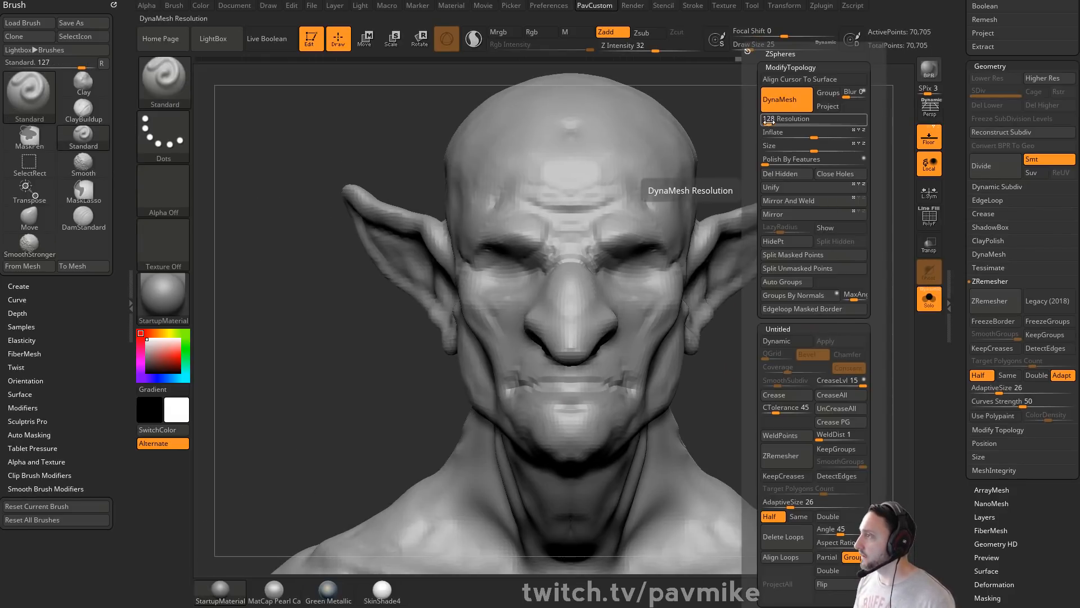
{"action": "mouse_move", "coordinate": [762, 395]}
{"action": "right_mouse_down", "text": "alt"}
{"action": "mouse_move", "coordinate": [750, 350]}
{"action": "mouse_move", "coordinate": [778, 280]}
{"action": "mouse_move", "coordinate": [797, 292]}
{"action": "mouse_move", "coordinate": [730, 309]}
{"action": "mouse_move", "coordinate": [777, 306]}
{"action": "mouse_move", "coordinate": [765, 323]}
{"action": "right_mouse_up", "text": "alt"}
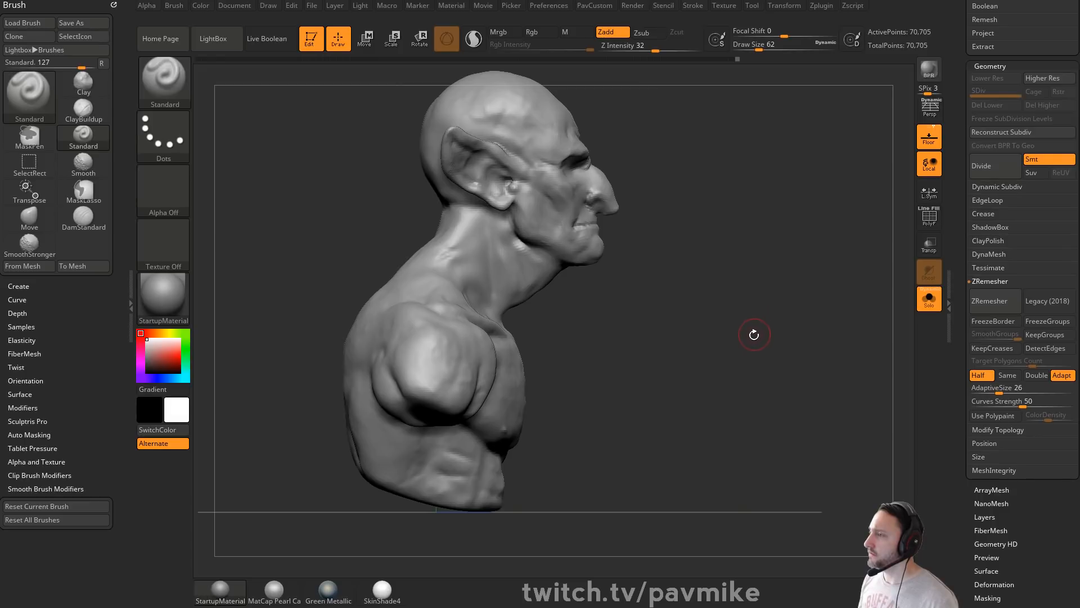
{"action": "right_click_drag", "start_coordinate": [673, 303], "coordinate": [688, 317]}
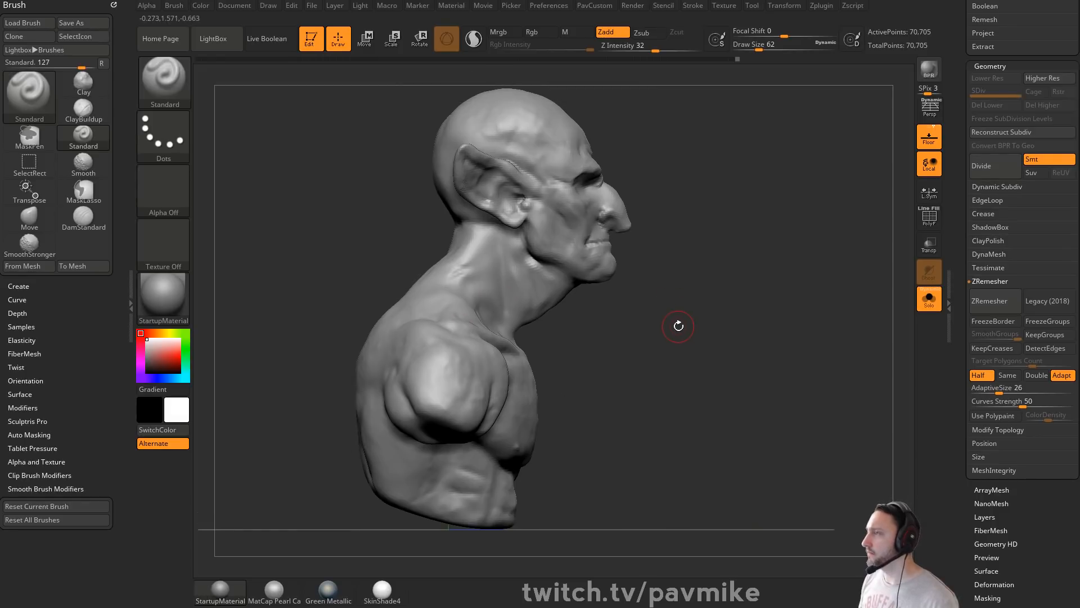
{"action": "mouse_move", "coordinate": [618, 371]}
{"action": "left_mouse_down", "text": "ctrl"}
{"action": "mouse_move", "coordinate": [259, 338]}
{"action": "mouse_move", "coordinate": [488, 397]}
{"action": "left_mouse_up", "text": "ctrl"}
{"action": "left_click", "coordinate": [656, 296], "text": "ctrl"}
Step: Move the unmasked torso slightly forward beneath the head, clear the mask, and remesh the bust with DynaMesh
{"action": "key", "text": "w"}
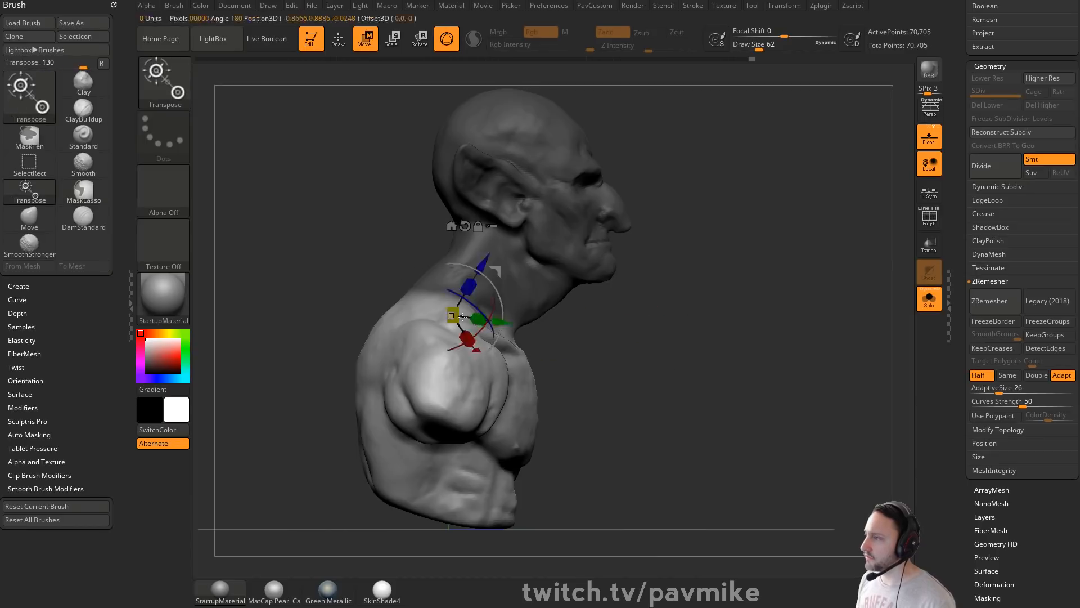
{"action": "left_click_drag", "start_coordinate": [494, 303], "coordinate": [502, 274]}
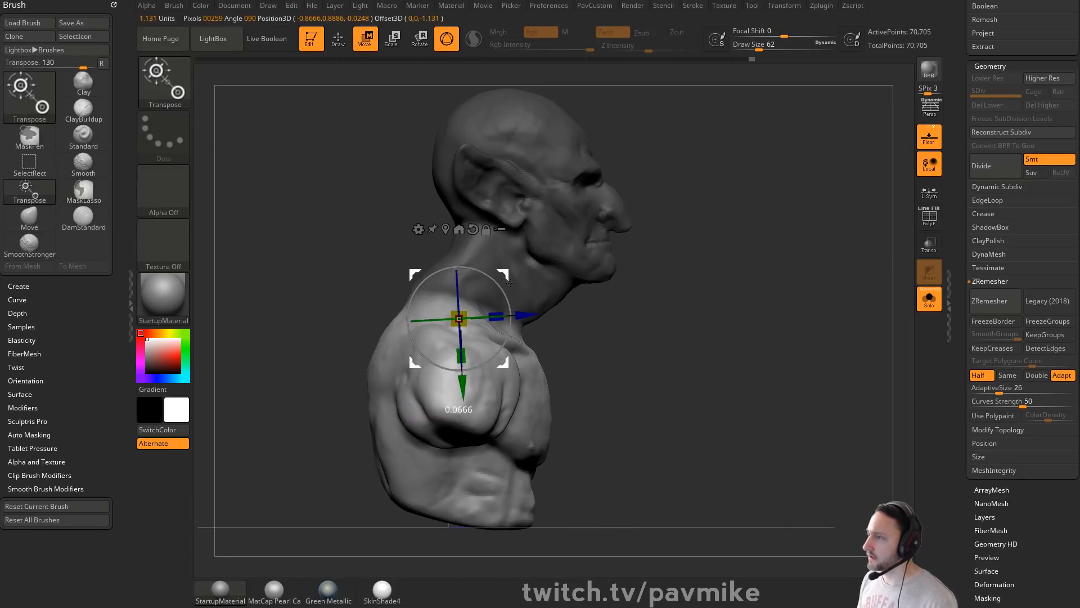
{"action": "key", "text": "q"}
{"action": "mouse_move", "coordinate": [683, 292]}
{"action": "left_mouse_down", "text": "ctrl"}
{"action": "mouse_move", "coordinate": [686, 304]}
{"action": "mouse_move", "coordinate": [622, 309]}
{"action": "left_mouse_up", "text": "ctrl"}
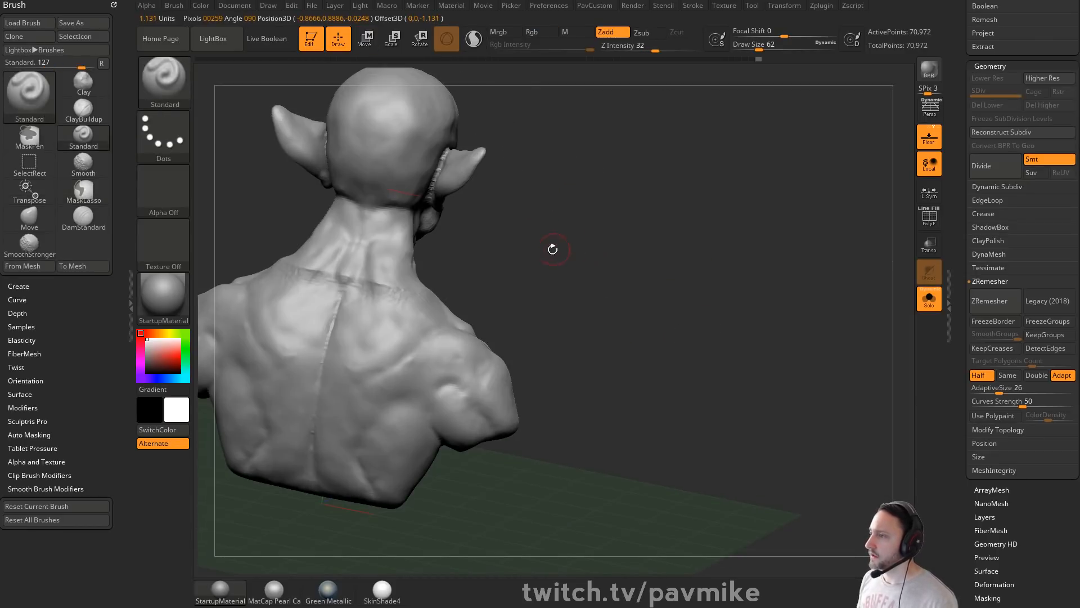
Step: Smooth the seam across the nape and upper back with SmoothStronger at draw size 172
{"action": "left_click_drag", "start_coordinate": [552, 248], "coordinate": [461, 330]}
{"action": "key", "text": "s"}
{"action": "mouse_move", "coordinate": [462, 330]}
{"action": "left_mouse_down", "text": "shift"}
{"action": "mouse_move", "coordinate": [489, 332]}
{"action": "mouse_move", "coordinate": [476, 343]}
{"action": "left_mouse_up", "text": "shift"}
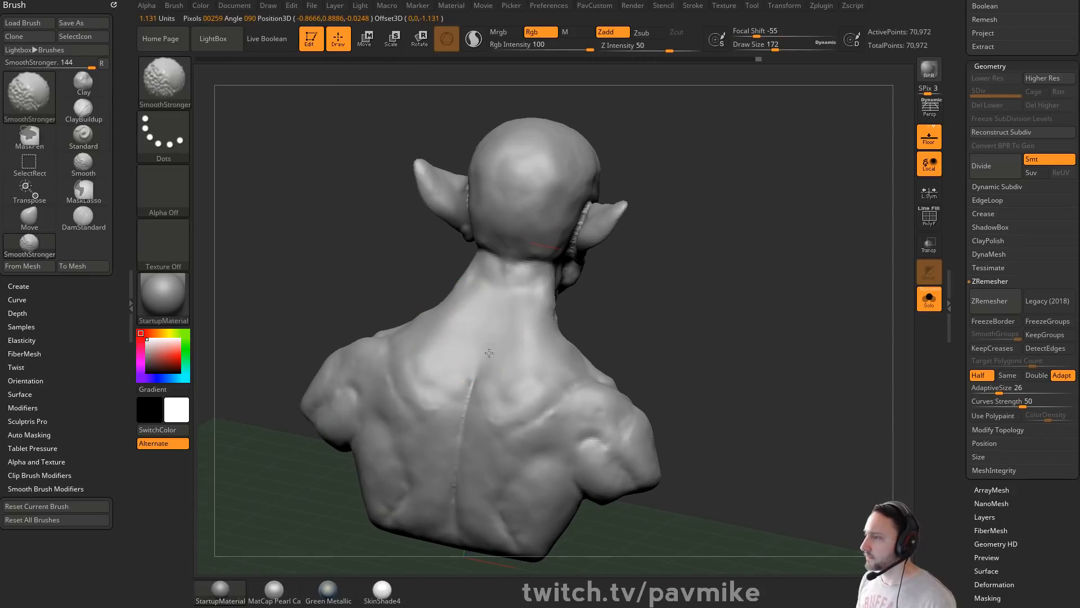
Step: Smooth the collarbones, shoulders, chest and abdomen from the front with SmoothStronger at draw size 108
{"action": "left_click_drag", "start_coordinate": [742, 307], "coordinate": [639, 312], "text": "shift"}
{"action": "key", "text": "s"}
{"action": "key", "text": "f"}
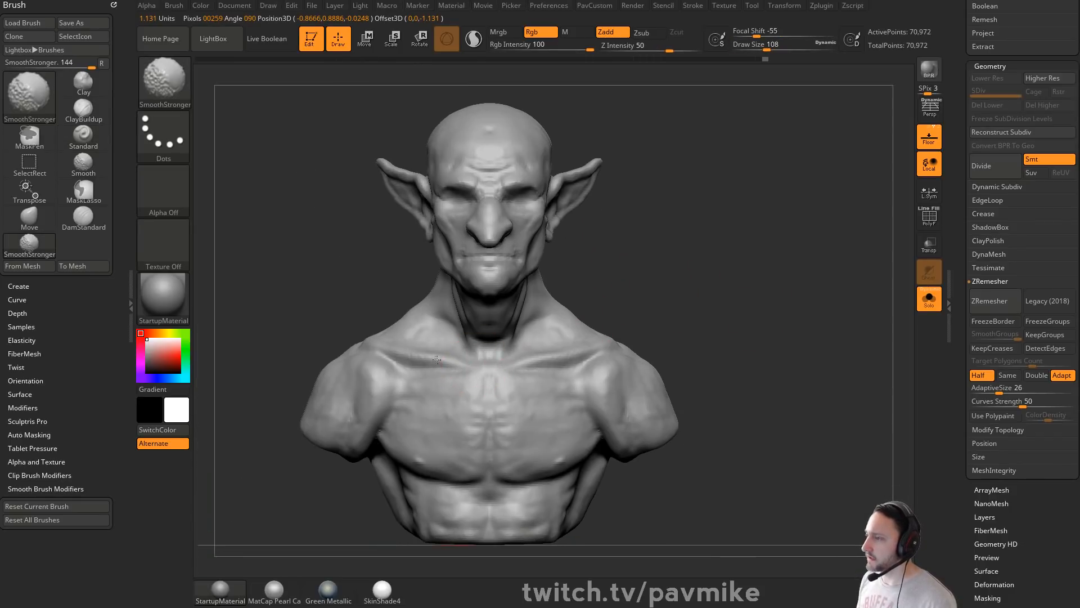
{"action": "left_click_drag", "start_coordinate": [450, 360], "coordinate": [433, 364], "text": "shift"}
{"action": "mouse_move", "coordinate": [760, 330]}
{"action": "left_mouse_down", "text": "alt"}
{"action": "mouse_move", "coordinate": [771, 285]}
{"action": "mouse_move", "coordinate": [771, 315]}
{"action": "left_mouse_up", "text": "alt"}
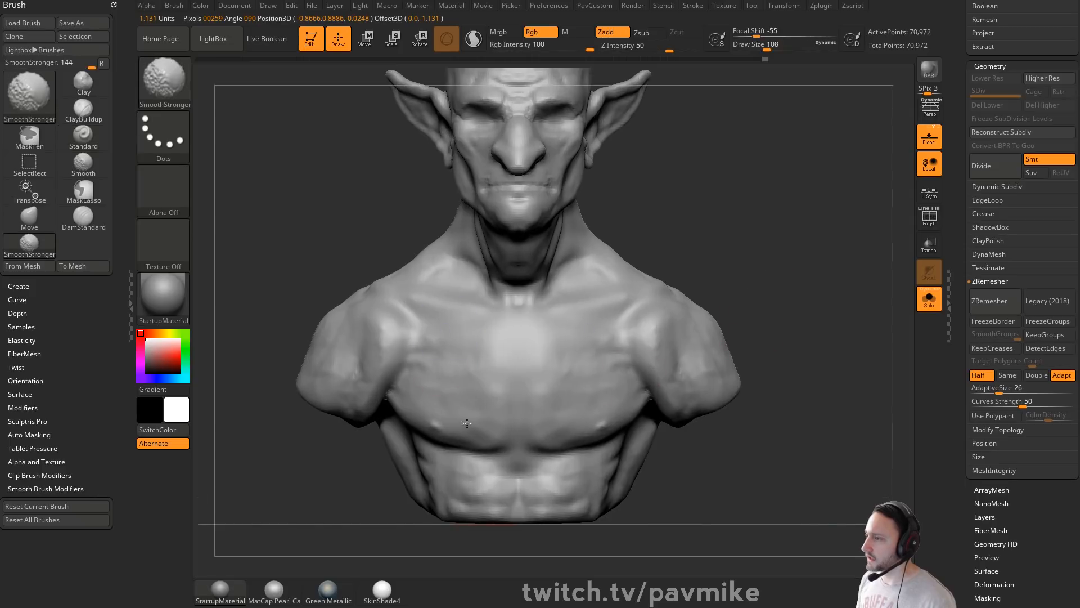
{"action": "left_click_drag", "start_coordinate": [399, 382], "coordinate": [377, 391], "text": "shift"}
{"action": "left_click_drag", "start_coordinate": [461, 389], "coordinate": [478, 504], "text": "shift"}
Step: Smooth the back along the spine and shoulder blades with SmoothStronger at draw size 74
{"action": "mouse_move", "coordinate": [752, 230]}
{"action": "left_mouse_down", "text": "alt"}
{"action": "mouse_move", "coordinate": [753, 282]}
{"action": "mouse_move", "coordinate": [651, 308]}
{"action": "left_mouse_up", "text": "alt"}
{"action": "mouse_move", "coordinate": [743, 247]}
{"action": "left_mouse_down", "text": "alt"}
{"action": "mouse_move", "coordinate": [743, 273]}
{"action": "mouse_move", "coordinate": [786, 287]}
{"action": "mouse_move", "coordinate": [583, 349]}
{"action": "left_mouse_up", "text": "alt"}
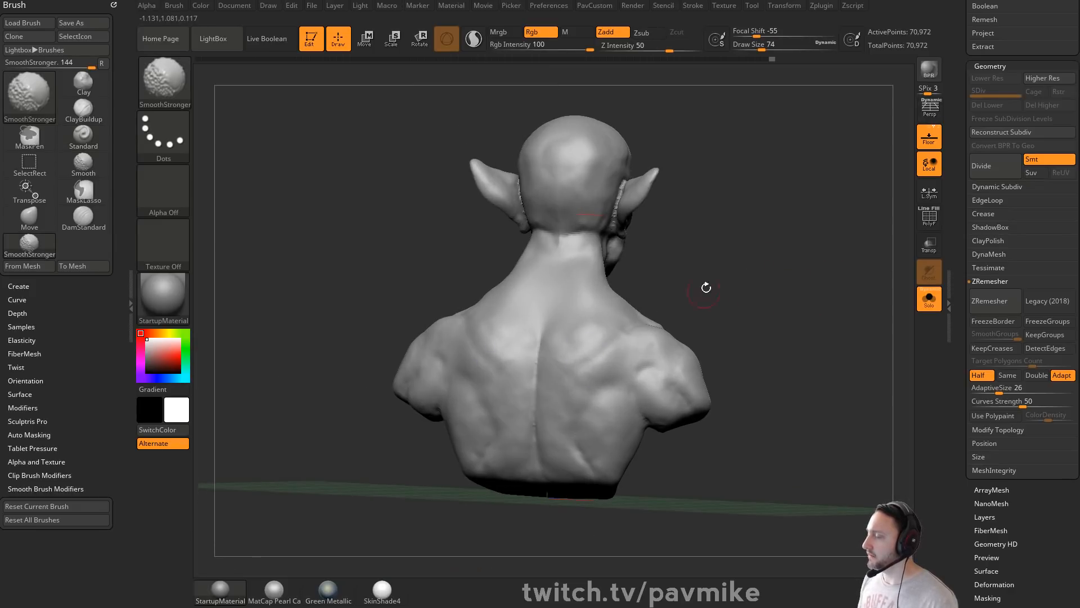
{"action": "mouse_move", "coordinate": [706, 288]}
{"action": "left_mouse_down"}
{"action": "mouse_move", "coordinate": [822, 299]}
{"action": "mouse_move", "coordinate": [774, 284]}
{"action": "mouse_move", "coordinate": [709, 299]}
{"action": "left_mouse_up"}
{"action": "key", "text": "s"}
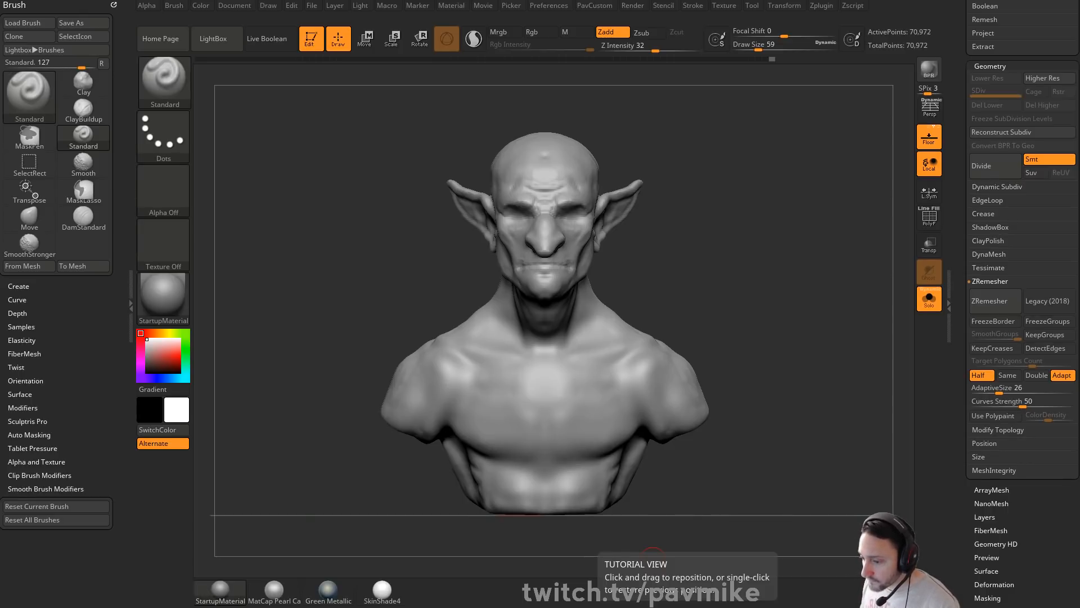
Step: Switch to Chrome and raise the playback speed of the RizomUV Virtual Spaces 2018 video
{"action": "key", "text": "alt+Tab"}
{"action": "left_click", "coordinate": [513, 383]}
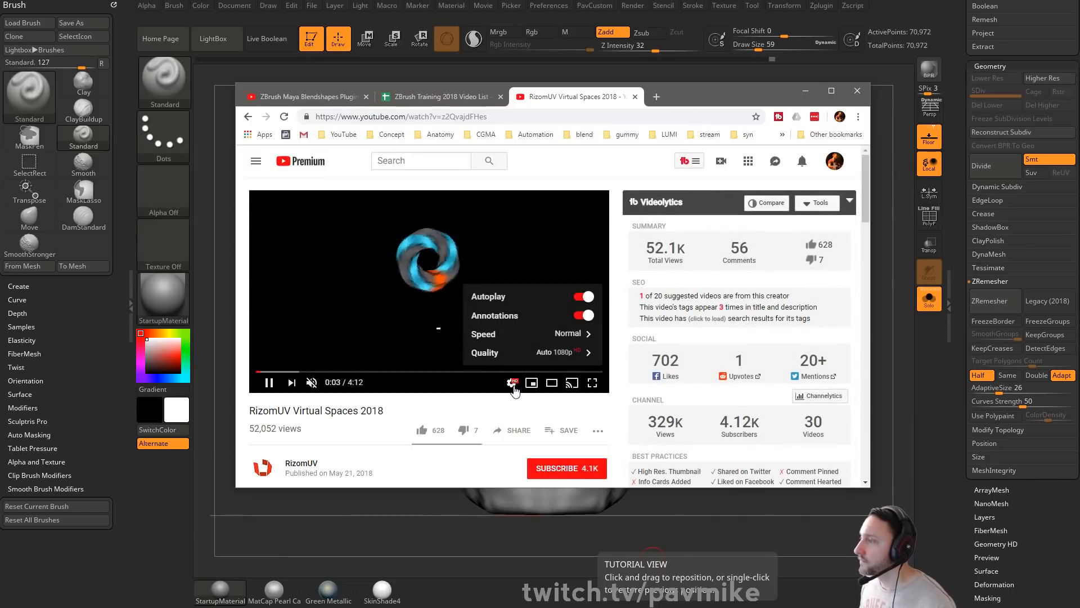
{"action": "left_click", "coordinate": [523, 334]}
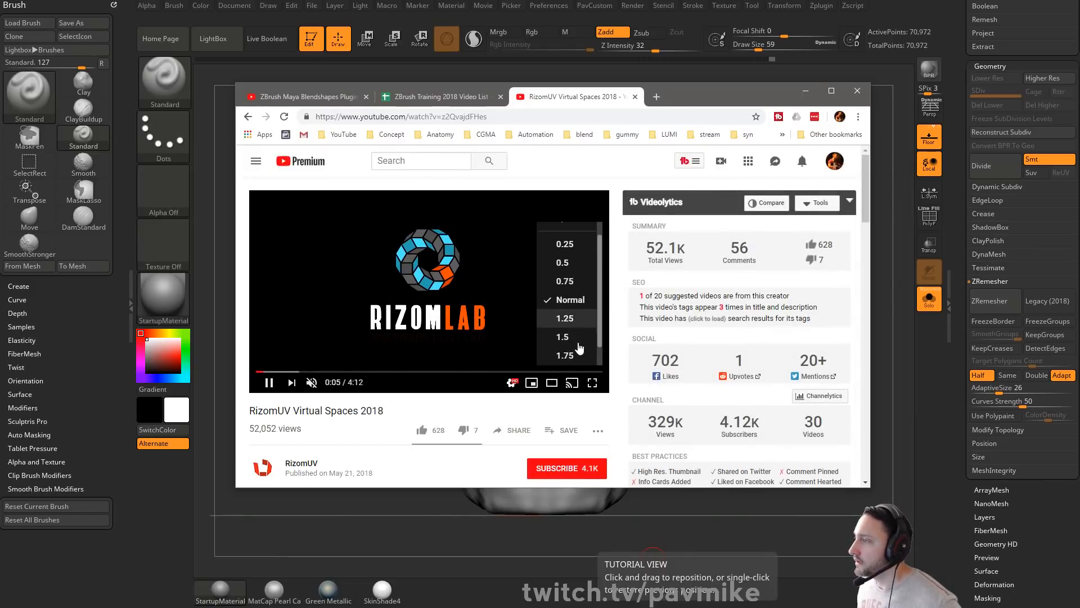
{"action": "scroll", "coordinate": [580, 347], "scroll_direction": "down", "scroll_amount": 1}
{"action": "left_click", "coordinate": [580, 350]}
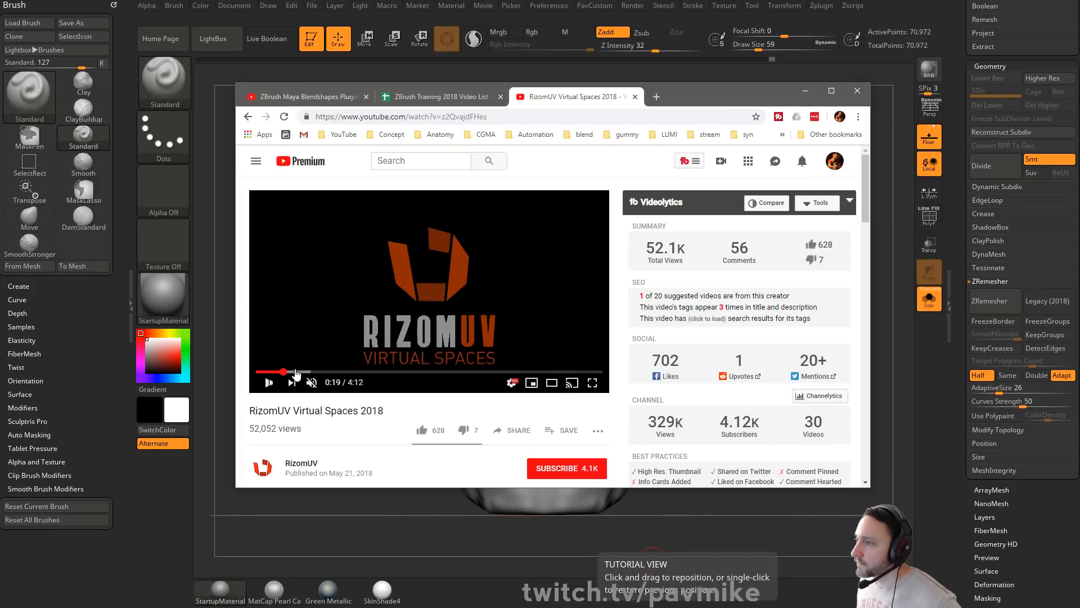
Step: Skim the RizomUV Virtual Spaces 2018 video for its UV unwrapping features, and return to ZBrush
{"action": "left_click", "coordinate": [295, 372]}
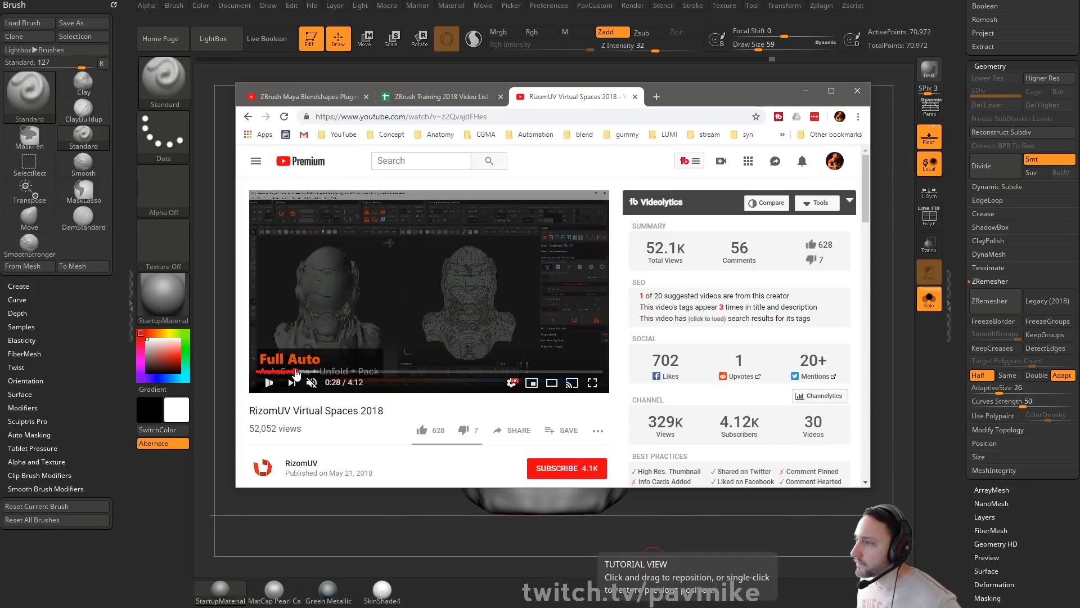
{"action": "left_click", "coordinate": [307, 372]}
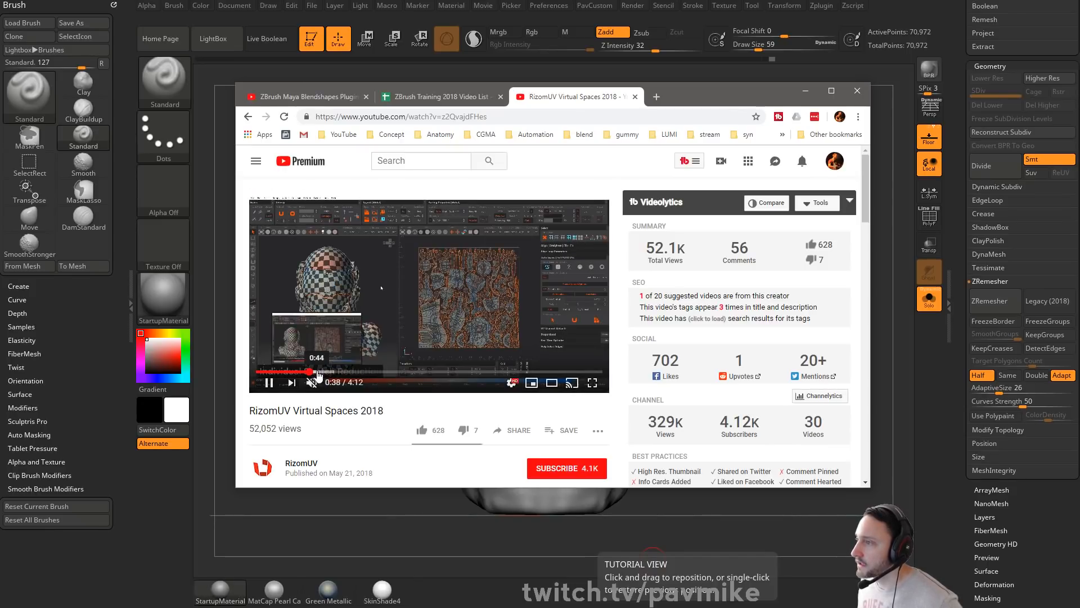
{"action": "left_click", "coordinate": [329, 372]}
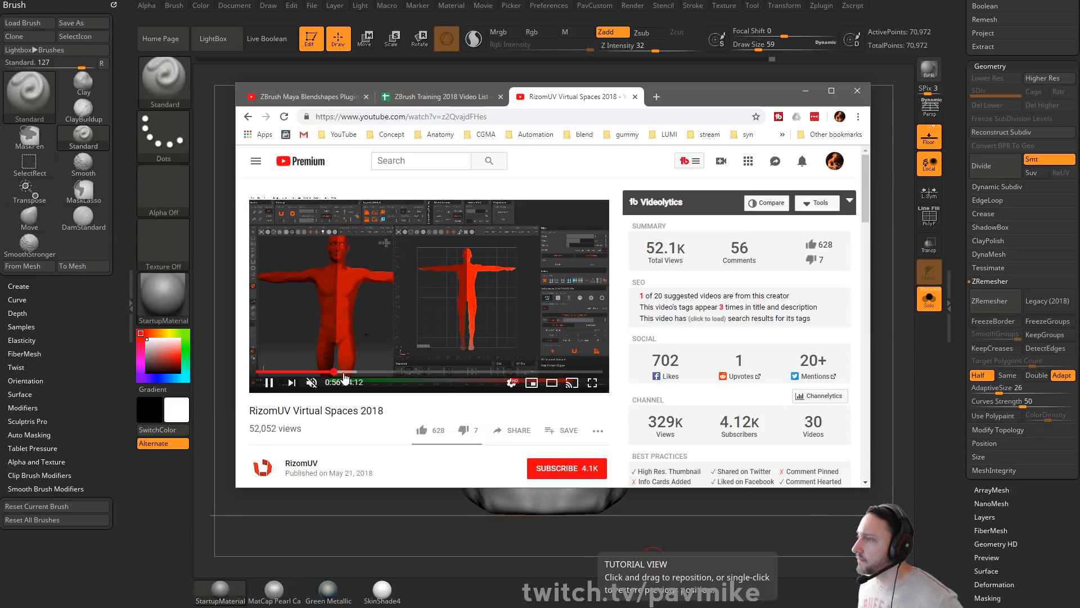
{"action": "left_click", "coordinate": [344, 373]}
{"action": "left_click", "coordinate": [367, 373]}
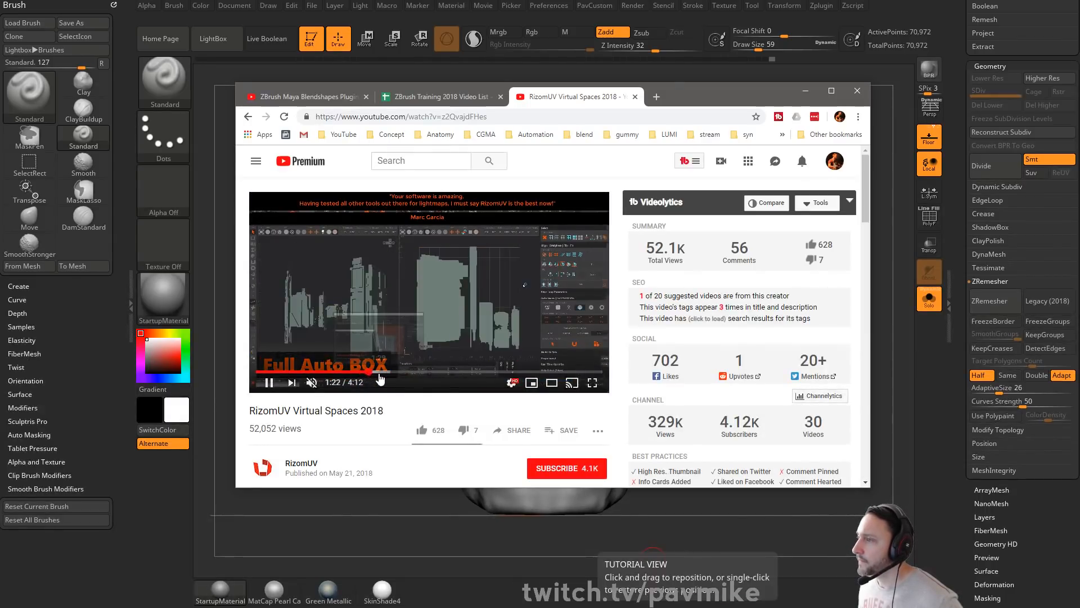
{"action": "left_click", "coordinate": [380, 373]}
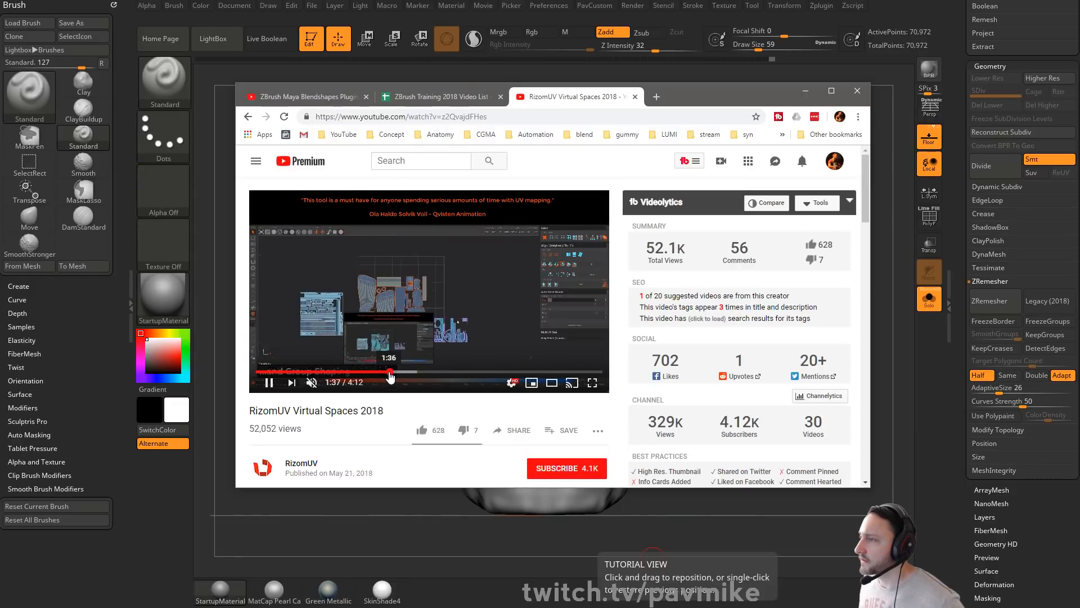
{"action": "left_click", "coordinate": [389, 373]}
{"action": "left_click", "coordinate": [409, 372]}
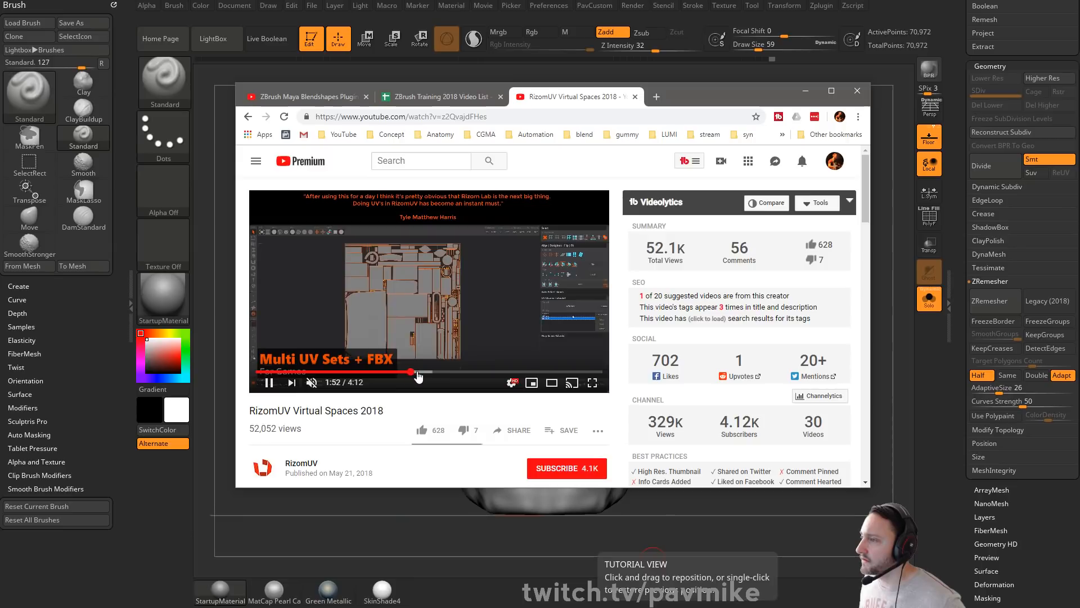
{"action": "left_click", "coordinate": [435, 373]}
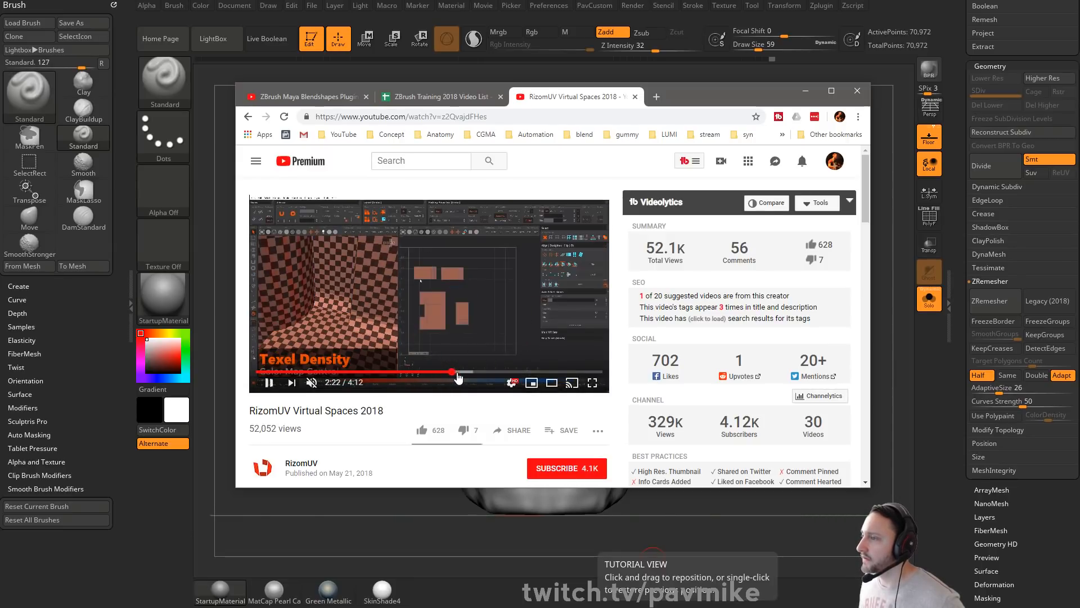
{"action": "left_click", "coordinate": [465, 373]}
{"action": "left_click", "coordinate": [488, 373]}
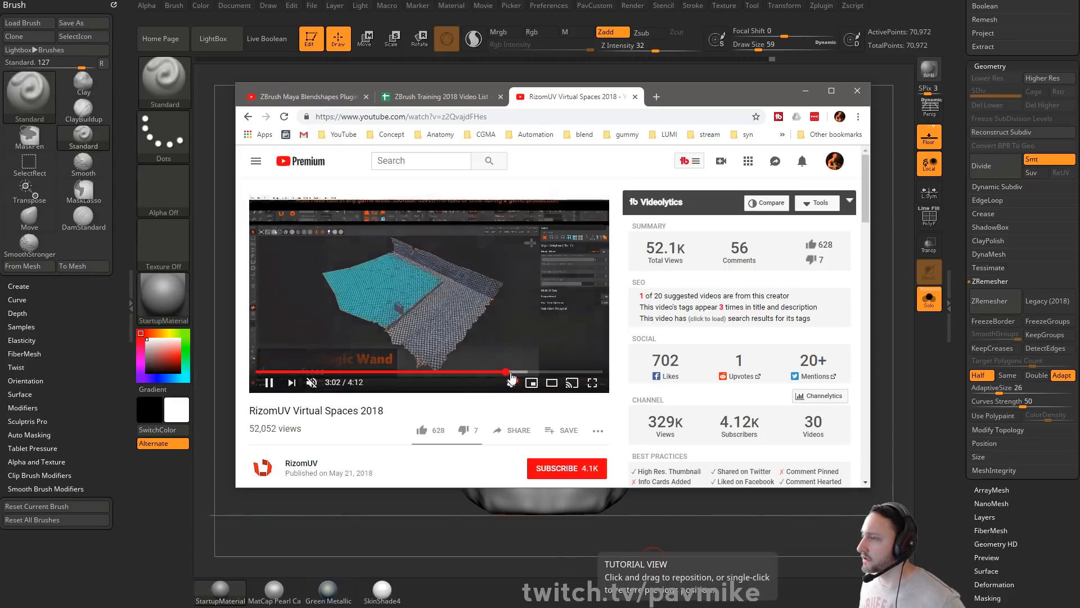
{"action": "left_click", "coordinate": [516, 373]}
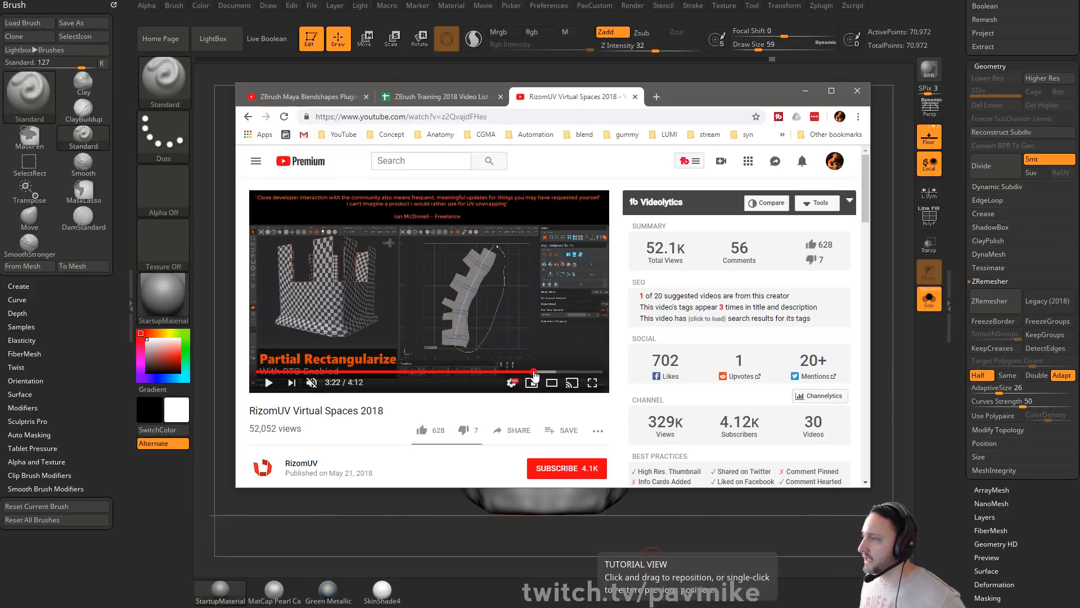
{"action": "left_click", "coordinate": [536, 373]}
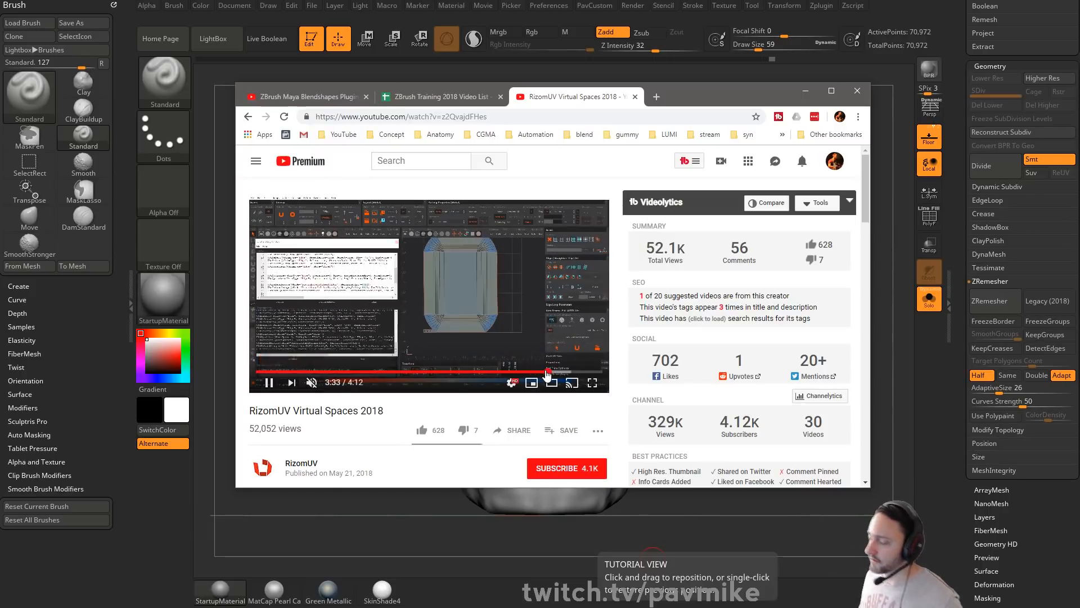
{"action": "left_click", "coordinate": [546, 373]}
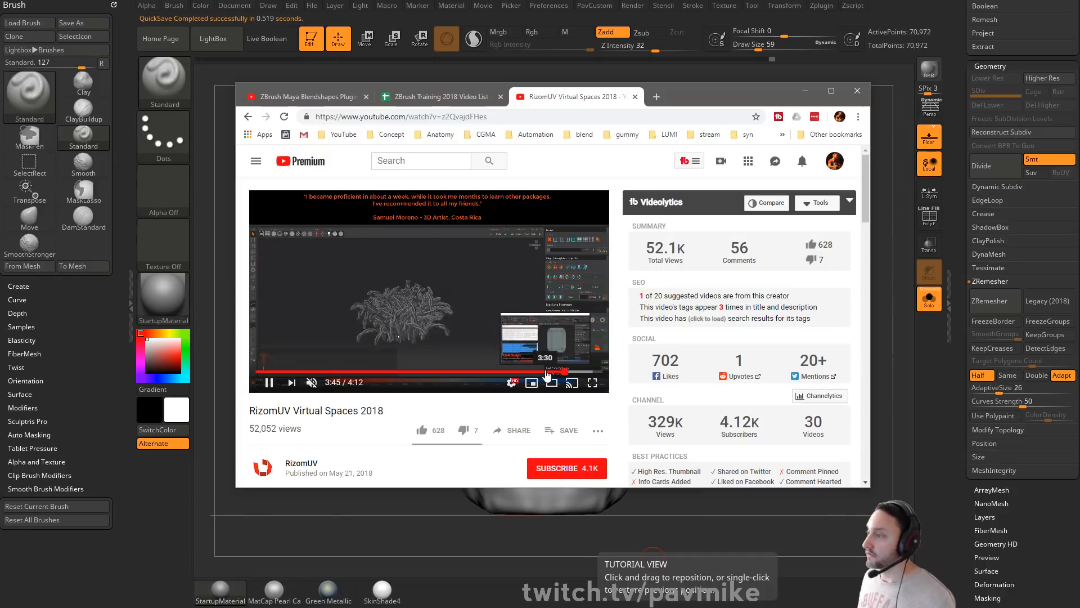
{"action": "left_click", "coordinate": [573, 372]}
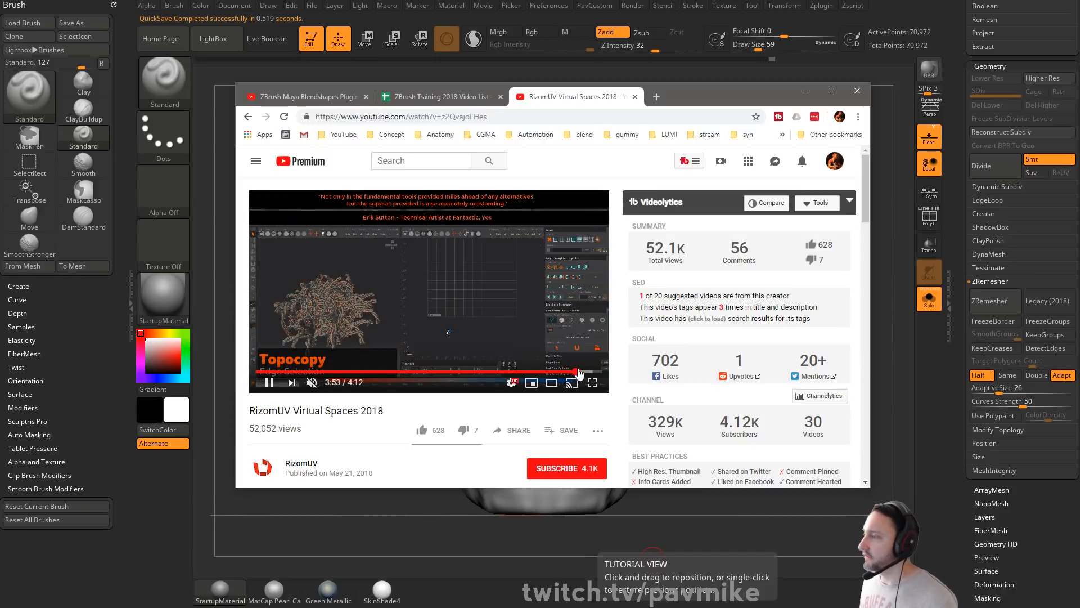
{"action": "left_click", "coordinate": [581, 371]}
{"action": "left_click", "coordinate": [490, 372]}
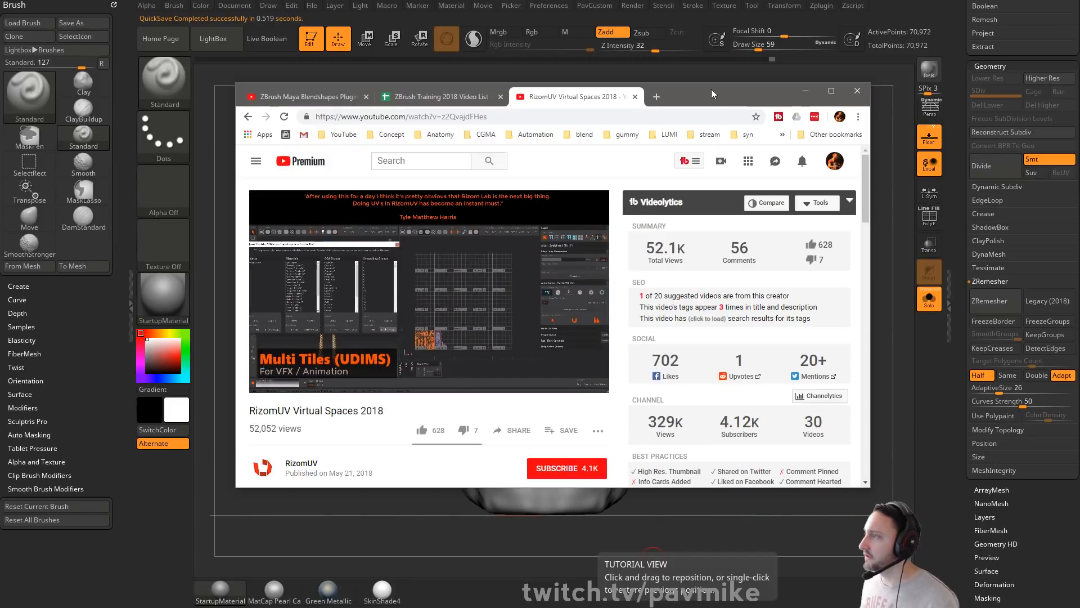
{"action": "left_click", "coordinate": [806, 91]}
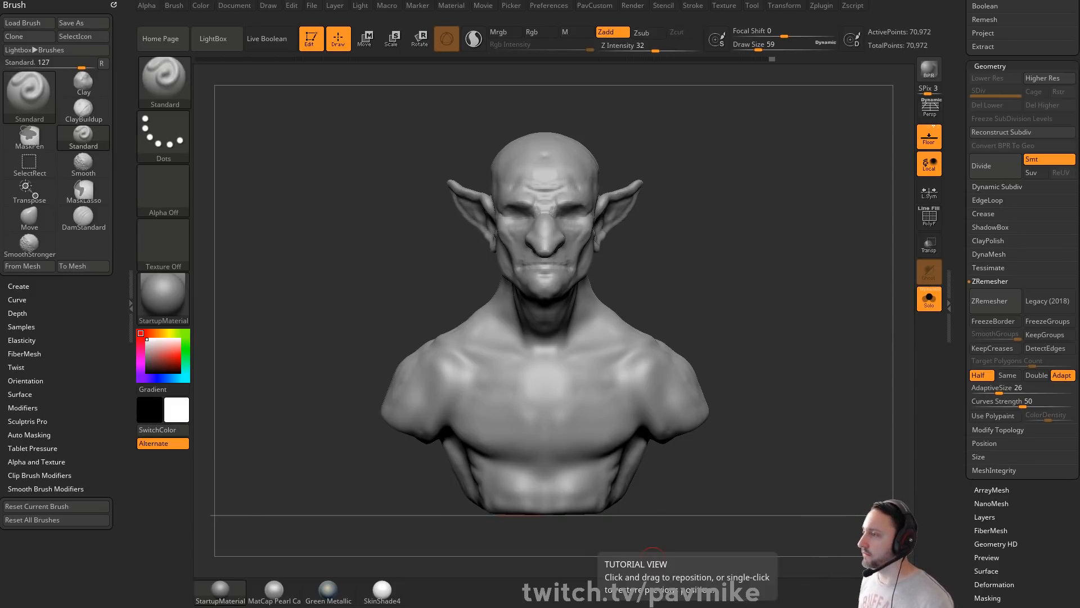
Step: Reshape the trapezius and neck contours with Move, starting at draw size 202
{"action": "left_click_drag", "start_coordinate": [636, 279], "coordinate": [630, 292]}
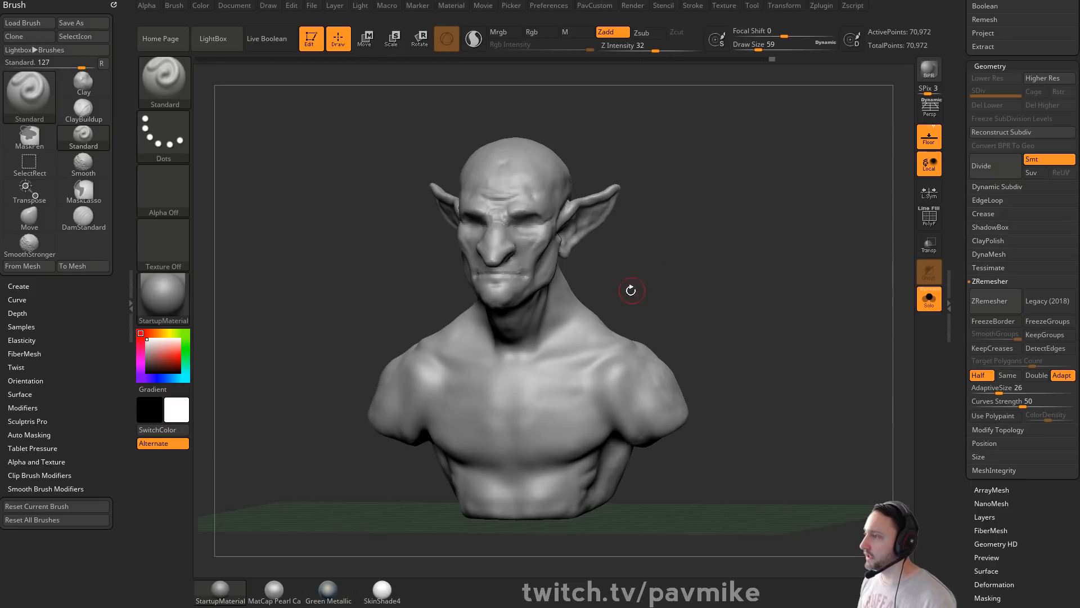
{"action": "key", "text": "b"}
{"action": "key", "text": "m"}
{"action": "key", "text": "v"}
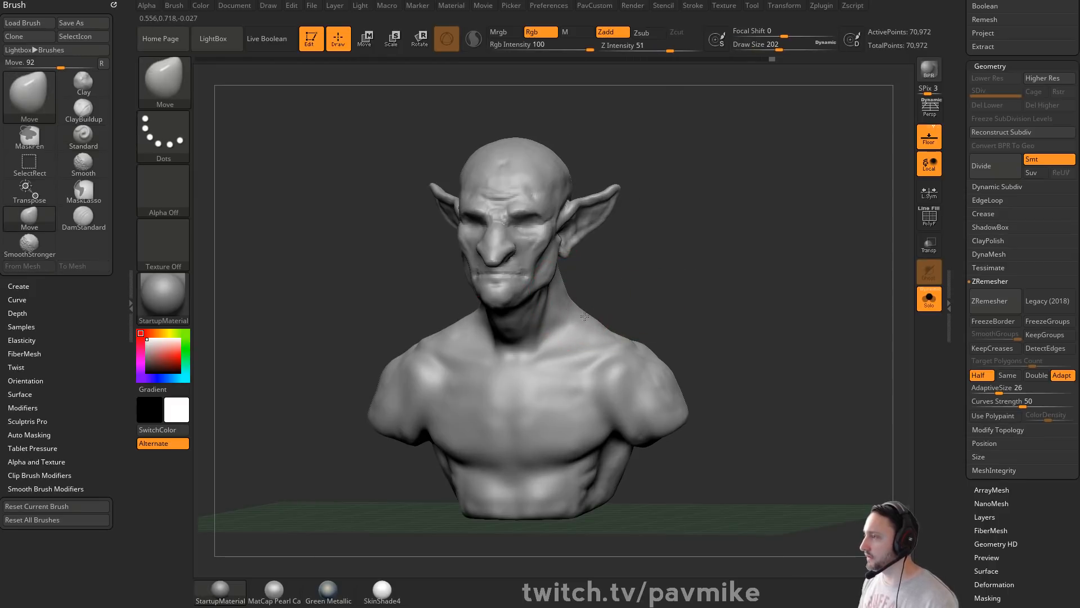
{"action": "mouse_move", "coordinate": [759, 313]}
{"action": "left_mouse_down"}
{"action": "mouse_move", "coordinate": [605, 316]}
{"action": "mouse_move", "coordinate": [620, 289]}
{"action": "left_mouse_up"}
{"action": "key", "text": "s"}
{"action": "left_click_drag", "start_coordinate": [590, 289], "coordinate": [638, 283]}
{"action": "key", "text": "s"}
{"action": "left_click_drag", "start_coordinate": [636, 281], "coordinate": [627, 280]}
Step: Build up the back of the neck and upper back with Clay, starting at draw size 116, and smooth the forms
{"action": "key", "text": "b"}
{"action": "key", "text": "c"}
{"action": "key", "text": "l"}
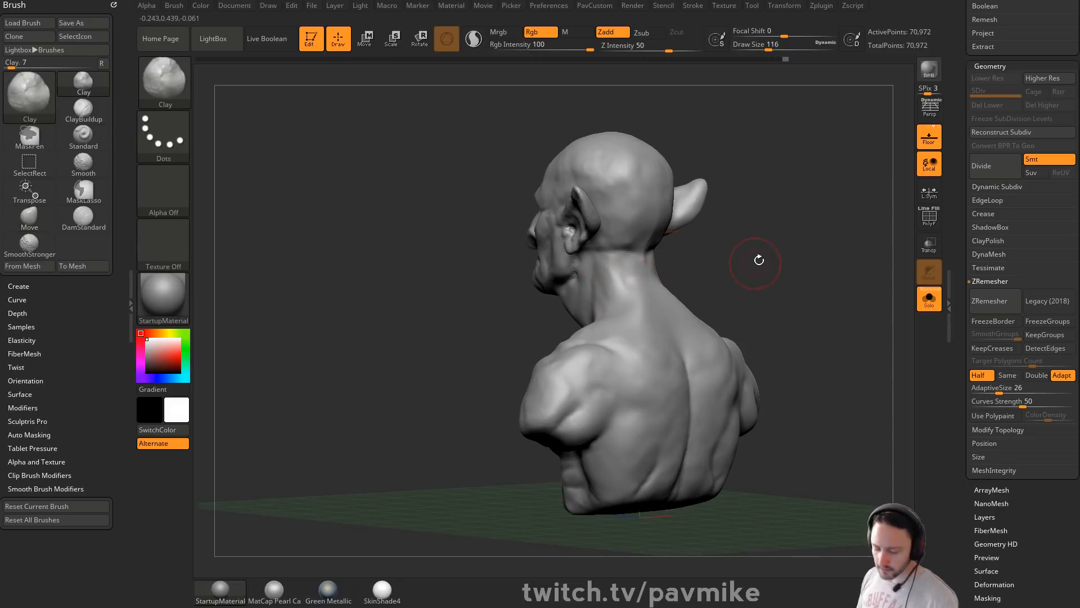
{"action": "mouse_move", "coordinate": [757, 259]}
{"action": "left_mouse_down", "text": "alt"}
{"action": "mouse_move", "coordinate": [771, 299]}
{"action": "mouse_move", "coordinate": [767, 370]}
{"action": "left_mouse_up", "text": "alt"}
{"action": "left_click_drag", "start_coordinate": [640, 332], "coordinate": [629, 329]}
{"action": "key", "text": "s"}
{"action": "mouse_move", "coordinate": [734, 324]}
{"action": "left_mouse_down"}
{"action": "mouse_move", "coordinate": [663, 338]}
{"action": "mouse_move", "coordinate": [710, 308]}
{"action": "left_mouse_up"}
{"action": "key", "text": "s"}
{"action": "left_click_drag", "start_coordinate": [669, 287], "coordinate": [656, 285]}
{"action": "left_click_drag", "start_coordinate": [630, 248], "coordinate": [658, 239], "text": "shift"}
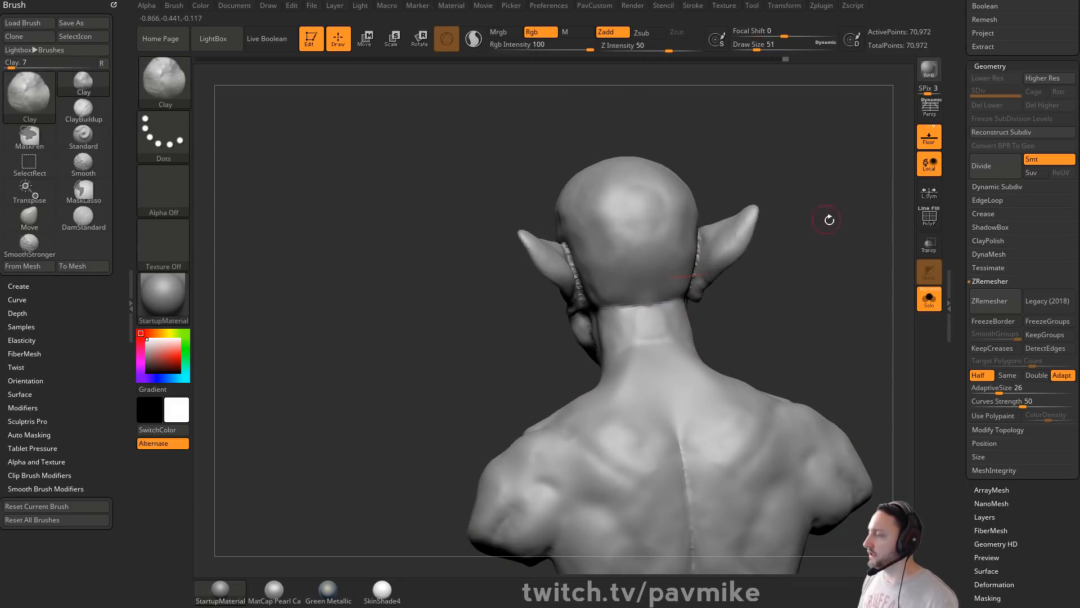
Step: Adjust the nape and upper-back profile with Move at draw size 167
{"action": "mouse_move", "coordinate": [757, 286]}
{"action": "left_mouse_down"}
{"action": "mouse_move", "coordinate": [824, 290]}
{"action": "mouse_move", "coordinate": [670, 263]}
{"action": "left_mouse_up"}
{"action": "key", "text": "b"}
{"action": "key", "text": "m"}
{"action": "key", "text": "v"}
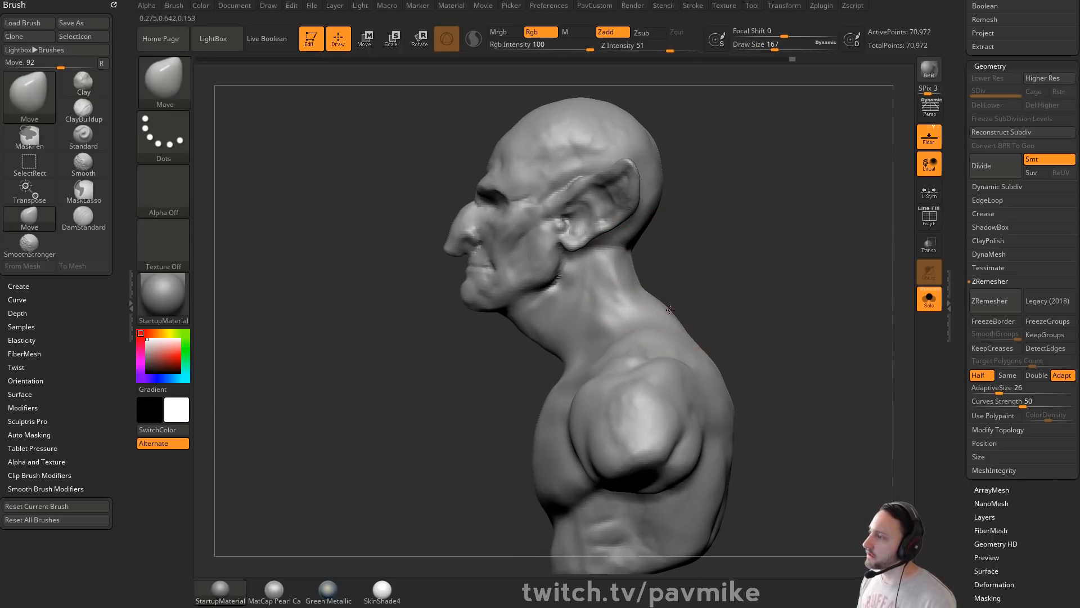
{"action": "left_click_drag", "start_coordinate": [710, 281], "coordinate": [662, 329]}
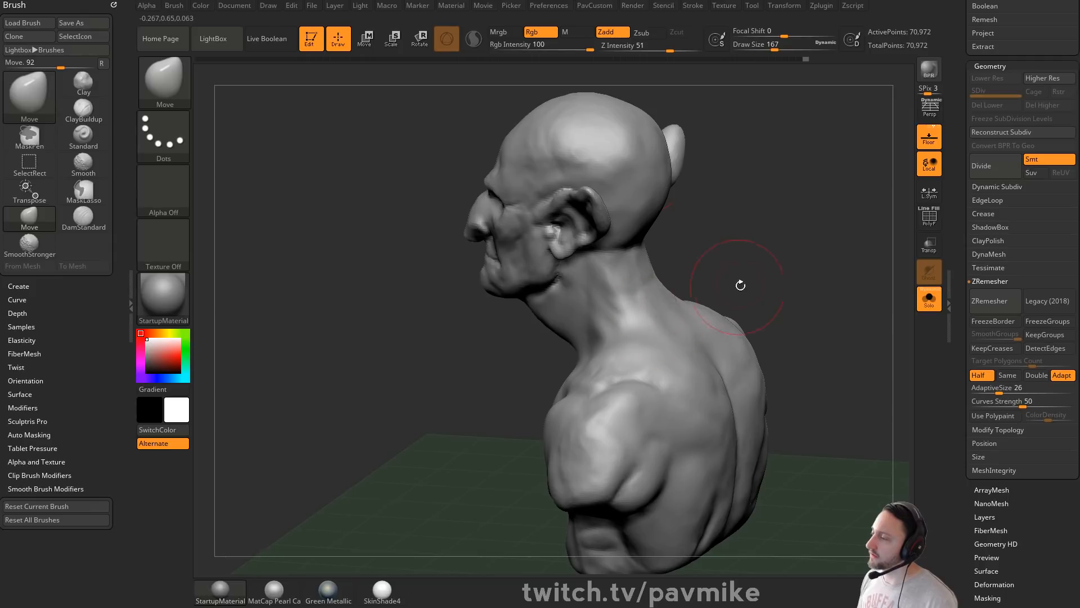
{"action": "mouse_move", "coordinate": [741, 285]}
{"action": "left_mouse_down"}
{"action": "mouse_move", "coordinate": [766, 287]}
{"action": "mouse_move", "coordinate": [738, 243]}
{"action": "left_mouse_up"}
Step: Build up the muscles along the sides and front of the neck with Clay at draw size 77
{"action": "key", "text": "s"}
{"action": "key", "text": "b"}
{"action": "key", "text": "c"}
{"action": "key", "text": "l"}
{"action": "left_click_drag", "start_coordinate": [750, 283], "coordinate": [651, 285]}
{"action": "key", "text": "s"}
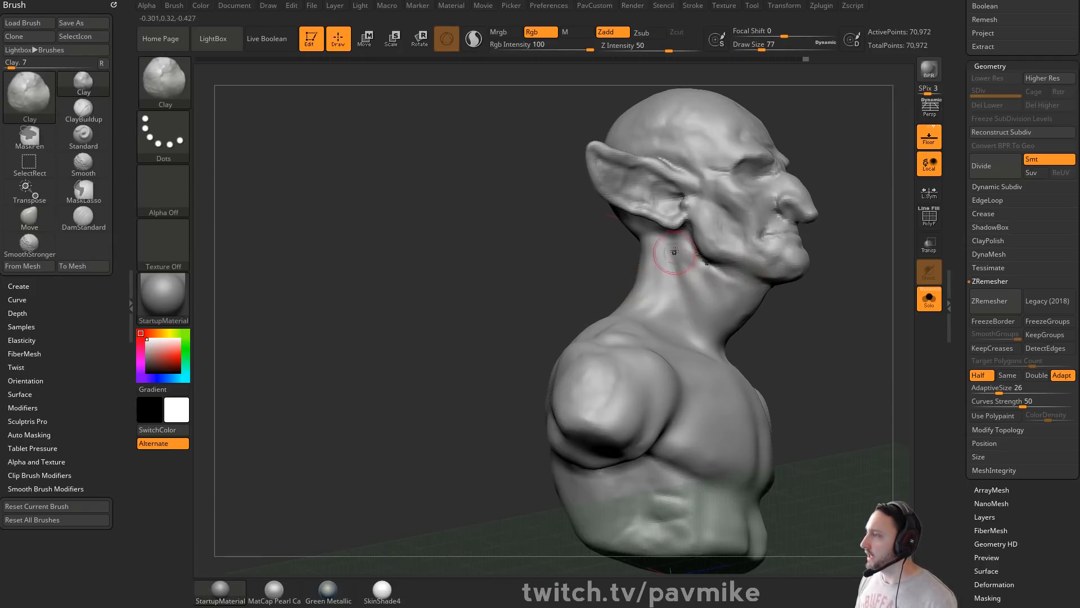
{"action": "mouse_move", "coordinate": [783, 340]}
{"action": "left_mouse_down"}
{"action": "mouse_move", "coordinate": [794, 347]}
{"action": "mouse_move", "coordinate": [628, 338]}
{"action": "left_mouse_up"}
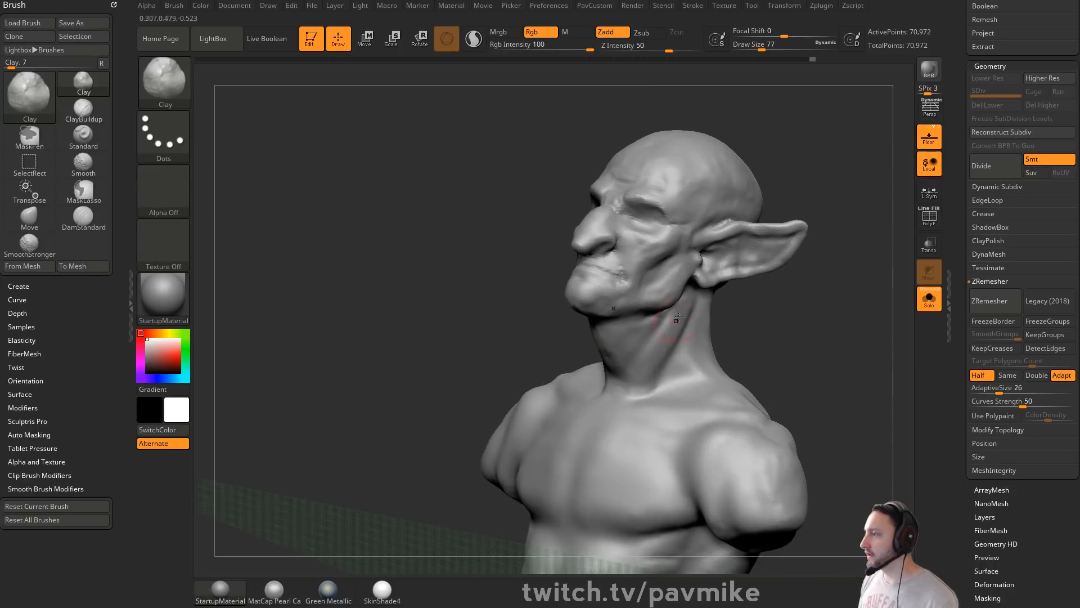
{"action": "left_click_drag", "start_coordinate": [734, 337], "coordinate": [735, 310]}
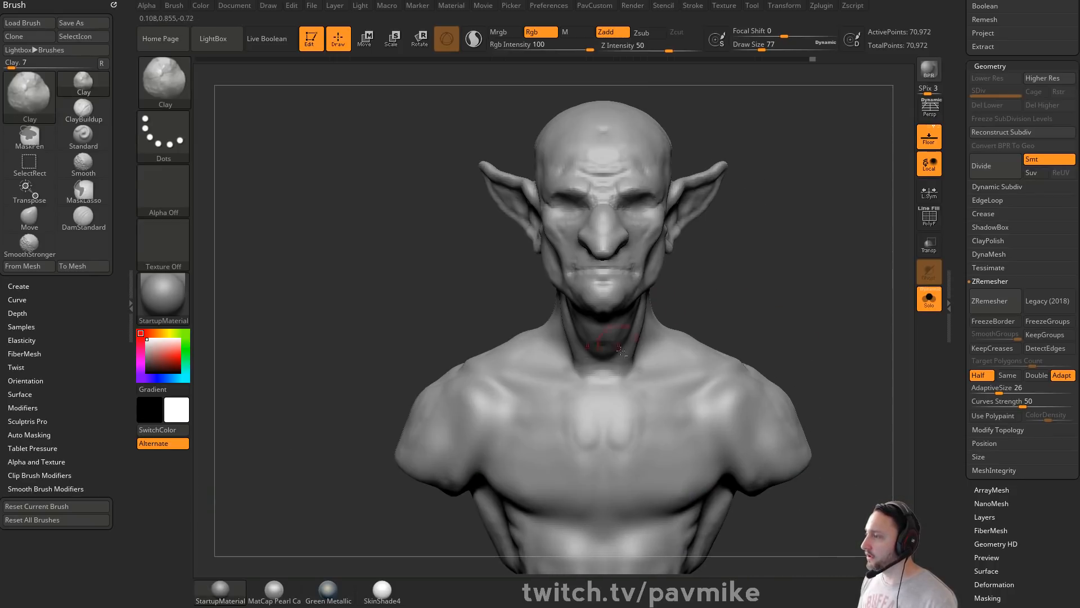
Step: Define the neck tendons and the pit of the throat with Standard at draw size 39, and smooth them
{"action": "key", "text": "b"}
{"action": "key", "text": "s"}
{"action": "key", "text": "t"}
{"action": "right_click_drag", "start_coordinate": [597, 375], "coordinate": [687, 357]}
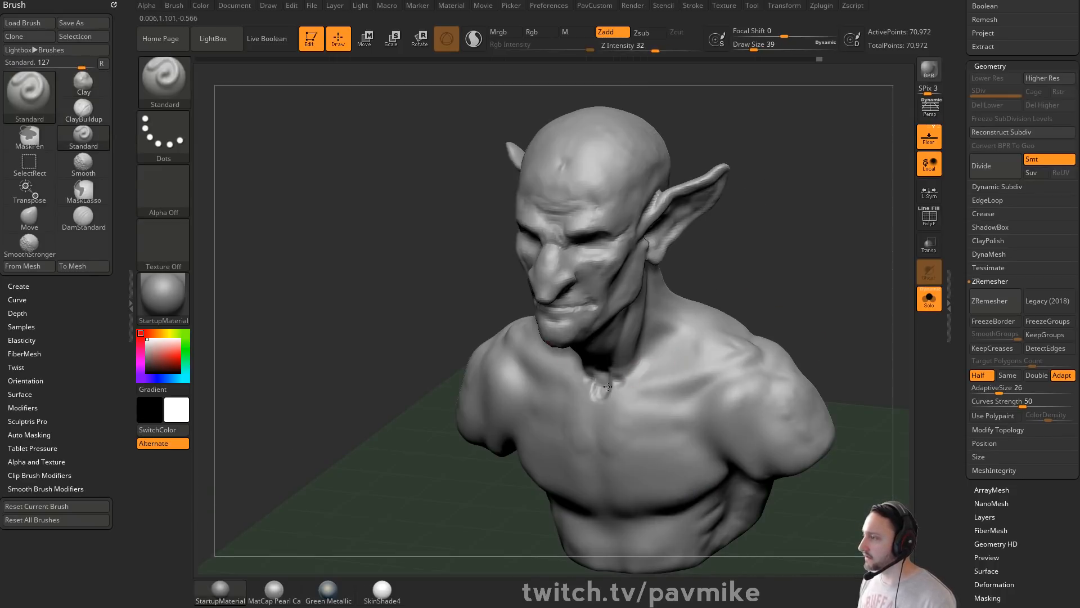
{"action": "key", "text": "shift"}
{"action": "mouse_move", "coordinate": [673, 319]}
{"action": "right_mouse_down"}
{"action": "mouse_move", "coordinate": [627, 317]}
{"action": "mouse_move", "coordinate": [787, 282]}
{"action": "mouse_move", "coordinate": [741, 306]}
{"action": "mouse_move", "coordinate": [614, 306]}
{"action": "right_mouse_up"}
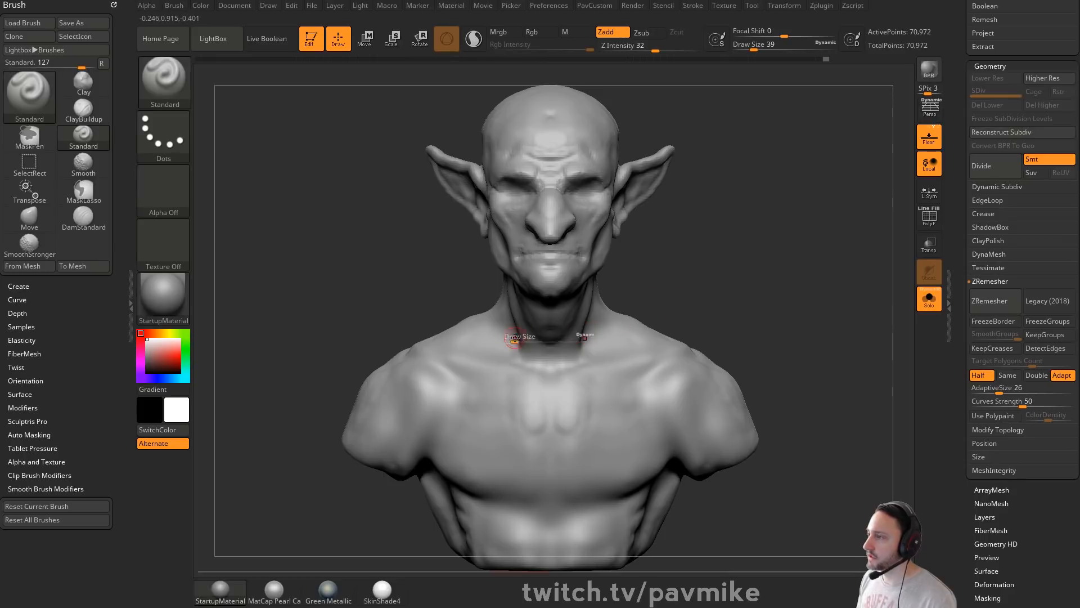
Step: Adjust the neck's outer contours and their transition into the shoulders with Move at draw size 108
{"action": "key", "text": "b"}
{"action": "key", "text": "m"}
{"action": "key", "text": "v"}
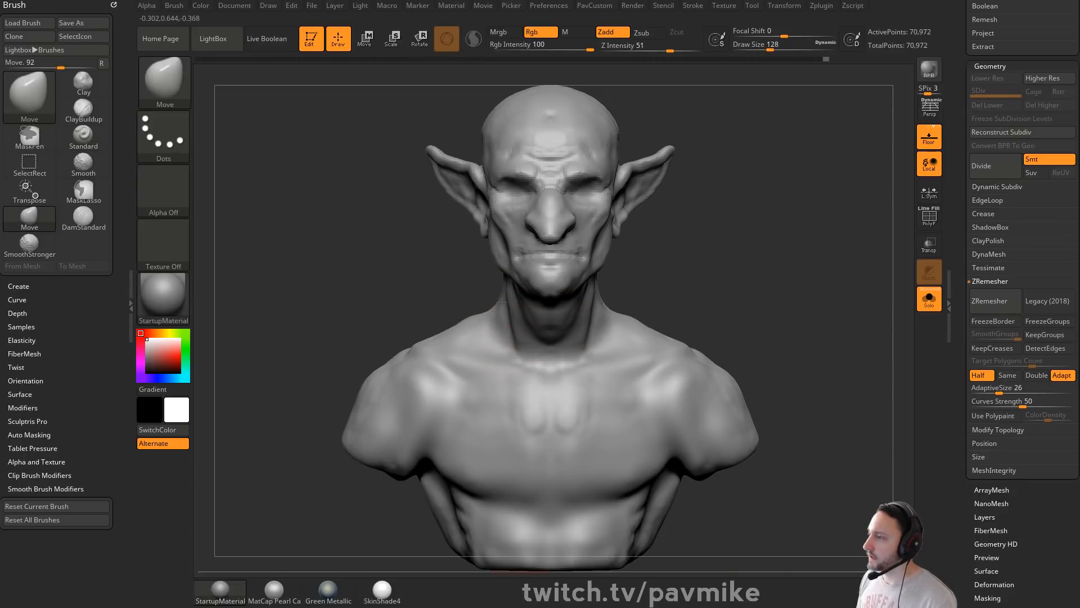
{"action": "right_click_drag", "start_coordinate": [673, 292], "coordinate": [608, 298]}
{"action": "key", "text": "s"}
{"action": "left_click_drag", "start_coordinate": [608, 304], "coordinate": [598, 305]}
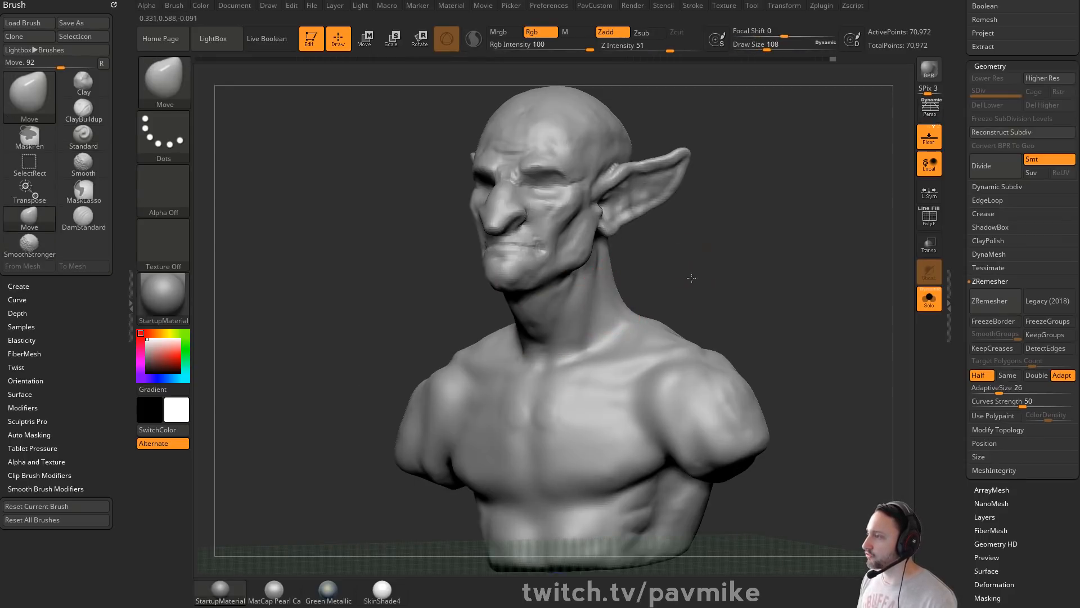
Step: Refine the neck's side profile below the ear with Move at draw sizes 87 and 97, smoothing the surface
{"action": "mouse_move", "coordinate": [687, 278]}
{"action": "right_mouse_down"}
{"action": "mouse_move", "coordinate": [613, 290]}
{"action": "mouse_move", "coordinate": [730, 272]}
{"action": "mouse_move", "coordinate": [733, 232]}
{"action": "mouse_move", "coordinate": [790, 245]}
{"action": "right_mouse_up"}
{"action": "left_click_drag", "start_coordinate": [610, 293], "coordinate": [626, 316], "text": "shift"}
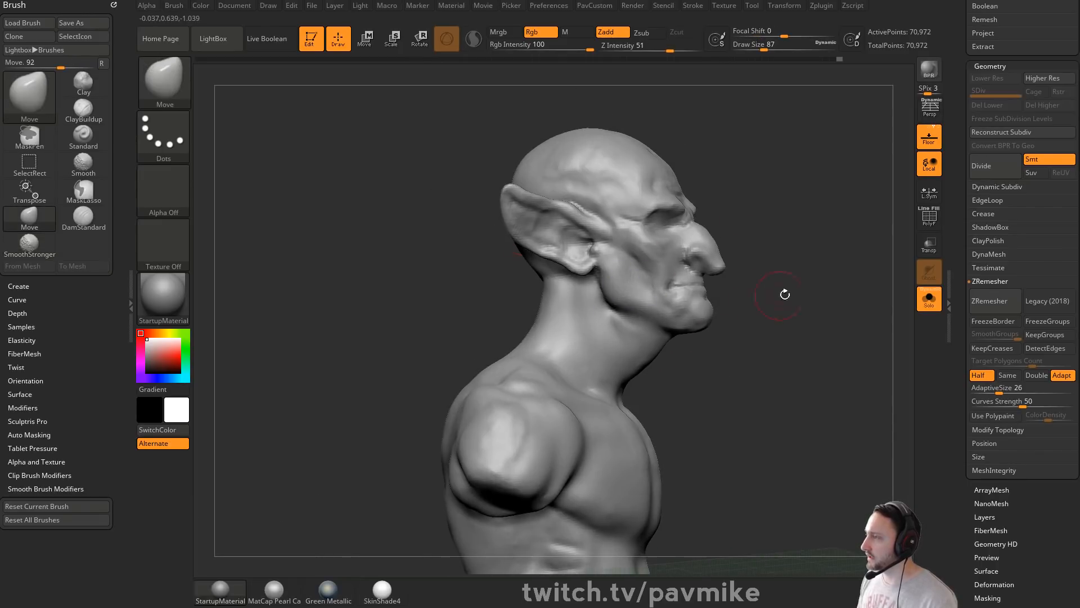
{"action": "mouse_move", "coordinate": [784, 292]}
{"action": "right_mouse_down", "text": "shift"}
{"action": "mouse_move", "coordinate": [760, 308]}
{"action": "mouse_move", "coordinate": [757, 343]}
{"action": "right_mouse_up", "text": "shift"}
{"action": "key", "text": "bracketright"}
{"action": "left_click_drag", "start_coordinate": [568, 306], "coordinate": [571, 322], "text": "shift"}
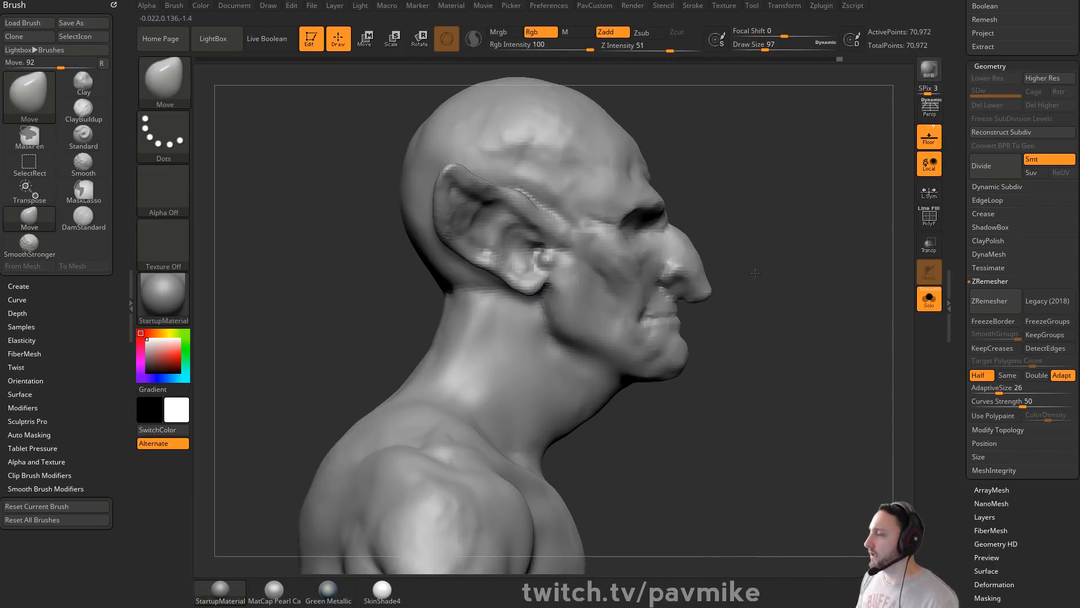
Step: Add volume to the side of the neck behind the jaw with Clay at draw size 104
{"action": "right_click_drag", "start_coordinate": [745, 162], "coordinate": [760, 228], "text": "alt"}
{"action": "key", "text": "b"}
{"action": "key", "text": "c"}
{"action": "key", "text": "l"}
{"action": "right_click_drag", "start_coordinate": [764, 291], "coordinate": [761, 239], "text": "alt"}
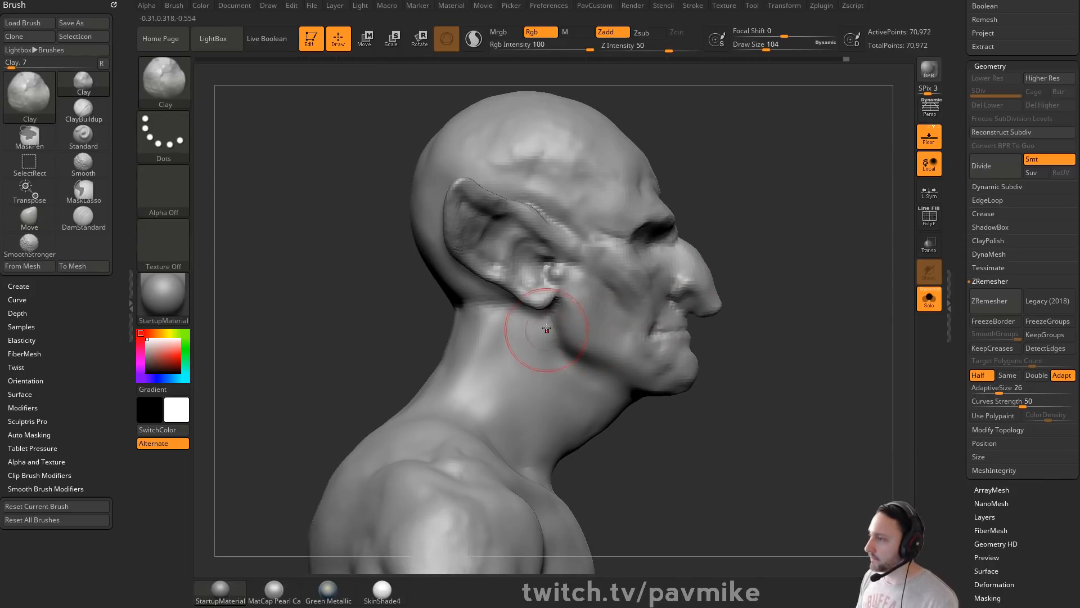
{"action": "right_click_drag", "start_coordinate": [520, 376], "coordinate": [713, 277]}
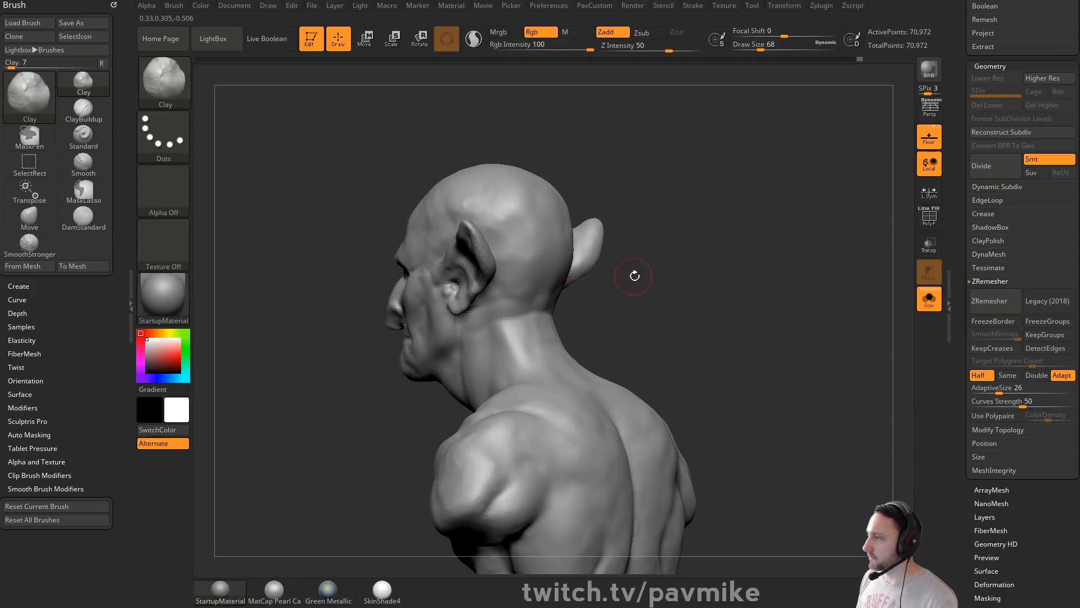
Step: Carve skin folds below the ear and across the nape with DamStandard at draw size 59
{"action": "right_click_drag", "start_coordinate": [635, 275], "coordinate": [535, 313]}
{"action": "key", "text": "b"}
{"action": "key", "text": "d"}
{"action": "key", "text": "s"}
{"action": "right_click_drag", "start_coordinate": [692, 294], "coordinate": [524, 338]}
{"action": "key", "text": "s"}
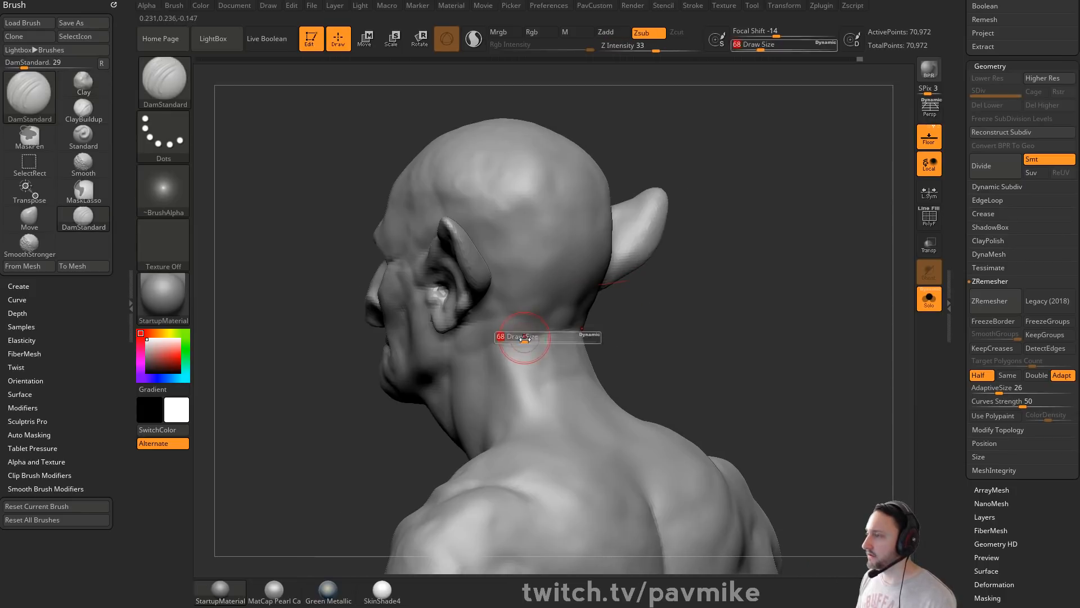
{"action": "left_click_drag", "start_coordinate": [525, 339], "coordinate": [522, 338]}
{"action": "mouse_move", "coordinate": [722, 324]}
{"action": "right_mouse_down", "text": "alt"}
{"action": "mouse_move", "coordinate": [748, 319]}
{"action": "mouse_move", "coordinate": [694, 285]}
{"action": "right_mouse_up", "text": "alt"}
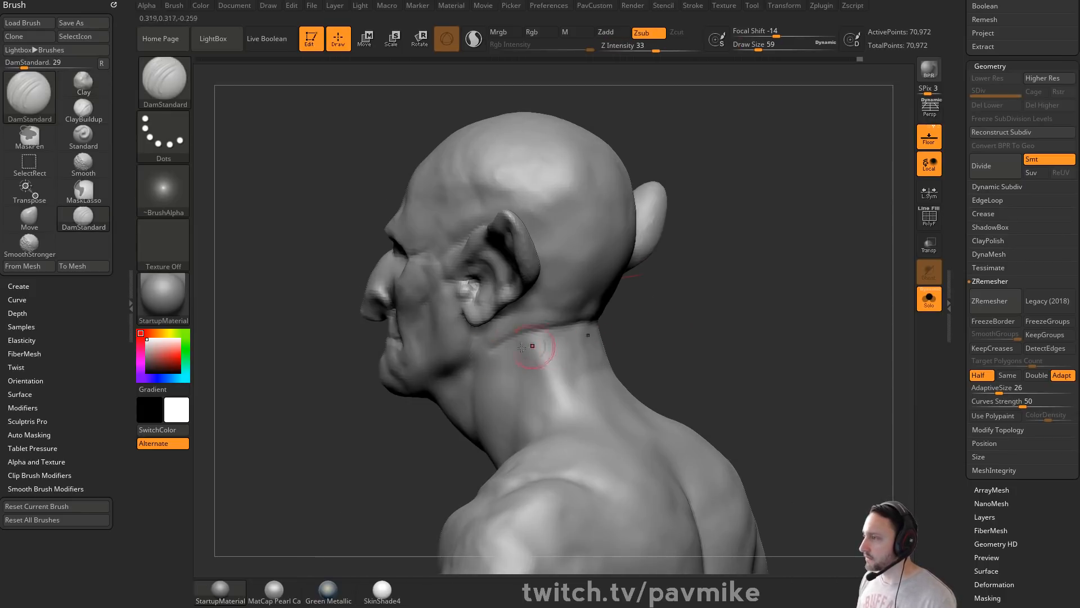
{"action": "mouse_move", "coordinate": [621, 306]}
{"action": "right_mouse_down"}
{"action": "mouse_move", "coordinate": [519, 333]}
{"action": "mouse_move", "coordinate": [826, 311]}
{"action": "mouse_move", "coordinate": [623, 278]}
{"action": "right_mouse_up"}
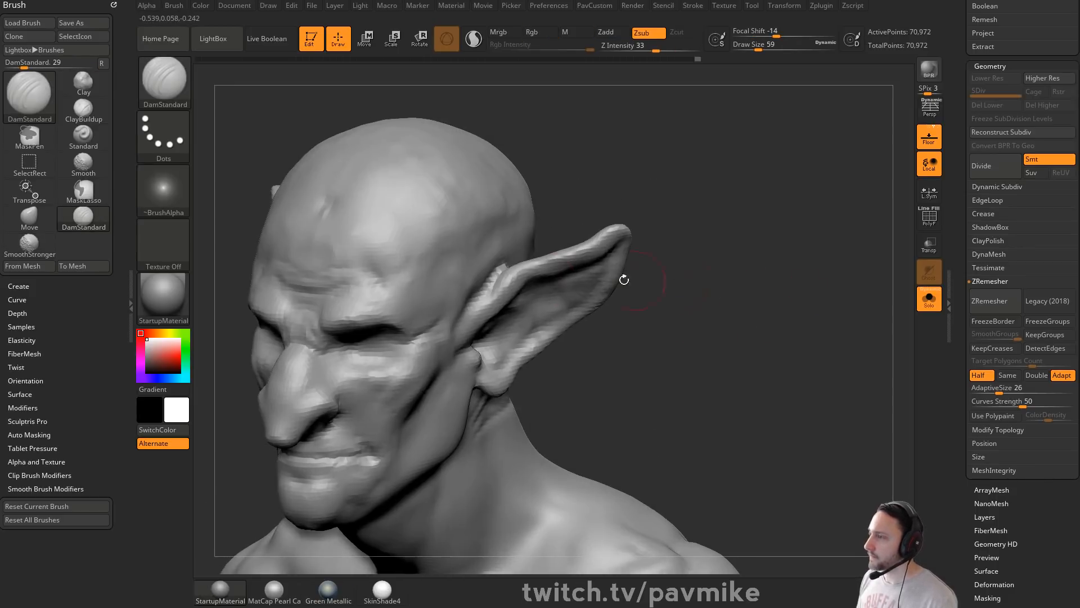
Step: Carve the ear's upper attachment to the head with DamStandard, and fill it out with Clay at draw size 35
{"action": "left_click_drag", "start_coordinate": [501, 262], "coordinate": [484, 307]}
{"action": "mouse_move", "coordinate": [702, 190]}
{"action": "right_mouse_down", "text": "alt"}
{"action": "mouse_move", "coordinate": [734, 189]}
{"action": "mouse_move", "coordinate": [636, 231]}
{"action": "right_mouse_up", "text": "alt"}
{"action": "key", "text": "b"}
{"action": "key", "text": "c"}
{"action": "key", "text": "l"}
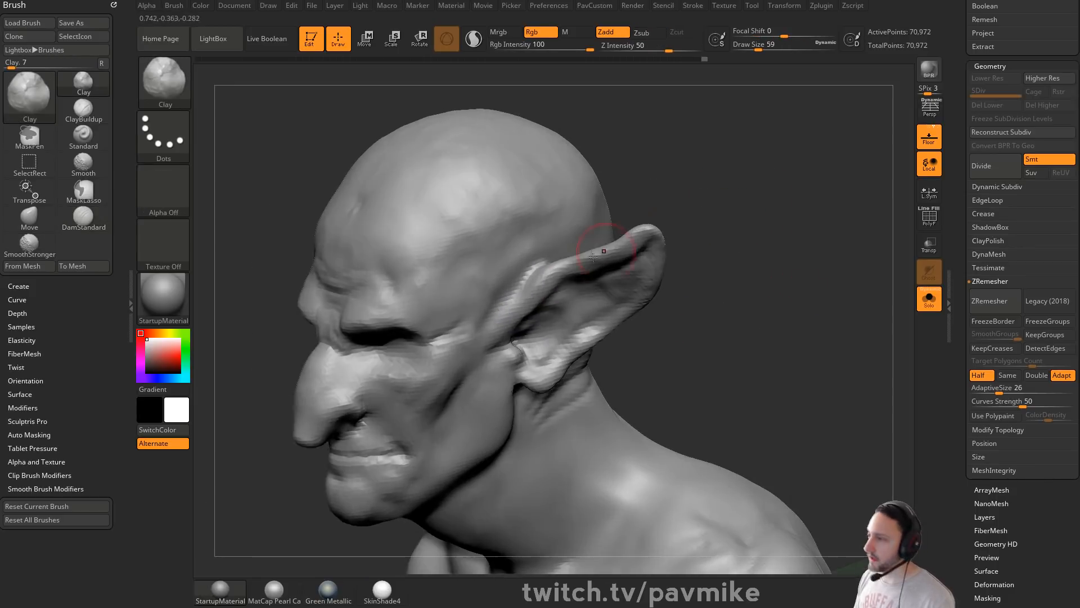
{"action": "key", "text": "s"}
{"action": "left_click_drag", "start_coordinate": [543, 288], "coordinate": [534, 288]}
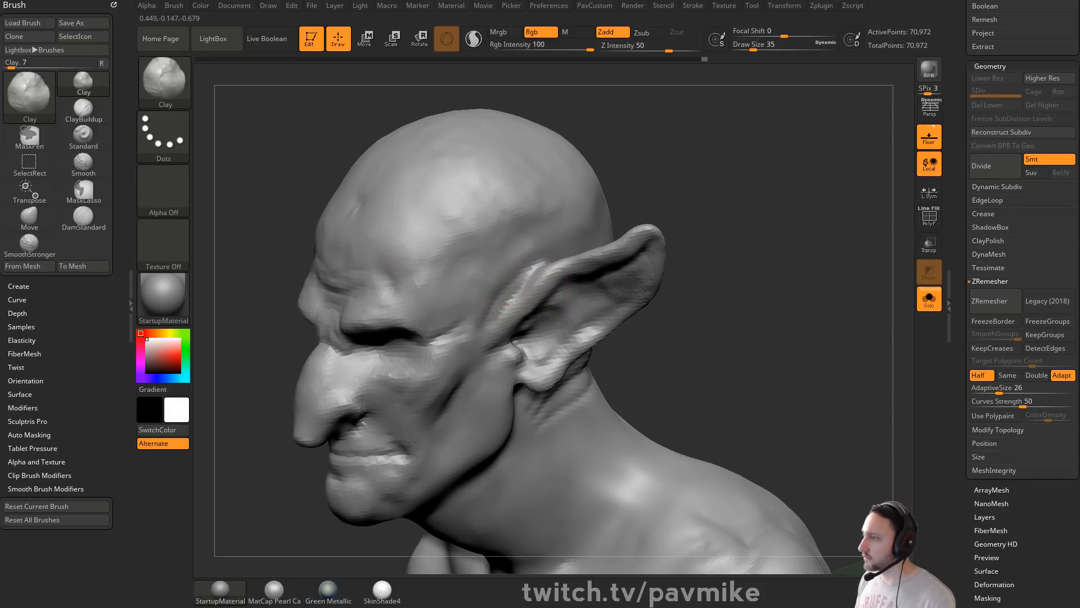
Step: Sculpt raised folds above the ear where it joins the skull with Standard at draw size 31
{"action": "mouse_move", "coordinate": [776, 260]}
{"action": "right_mouse_down"}
{"action": "mouse_move", "coordinate": [822, 241]}
{"action": "mouse_move", "coordinate": [786, 225]}
{"action": "mouse_move", "coordinate": [708, 245]}
{"action": "right_mouse_up"}
{"action": "key", "text": "b"}
{"action": "key", "text": "s"}
{"action": "key", "text": "t"}
{"action": "key", "text": "s"}
{"action": "left_click_drag", "start_coordinate": [520, 306], "coordinate": [515, 307]}
{"action": "right_click_drag", "start_coordinate": [670, 252], "coordinate": [642, 275]}
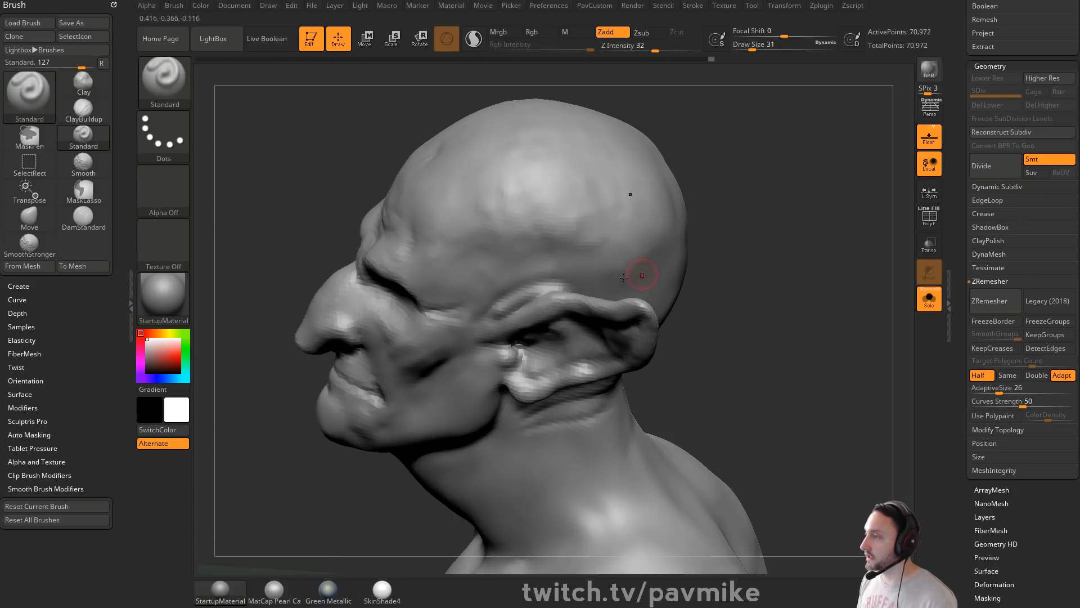
Step: Smooth and refine the folds around the ear and nape, using Standard at draw size 46
{"action": "key", "text": "shift"}
{"action": "right_click_drag", "start_coordinate": [721, 232], "coordinate": [535, 262]}
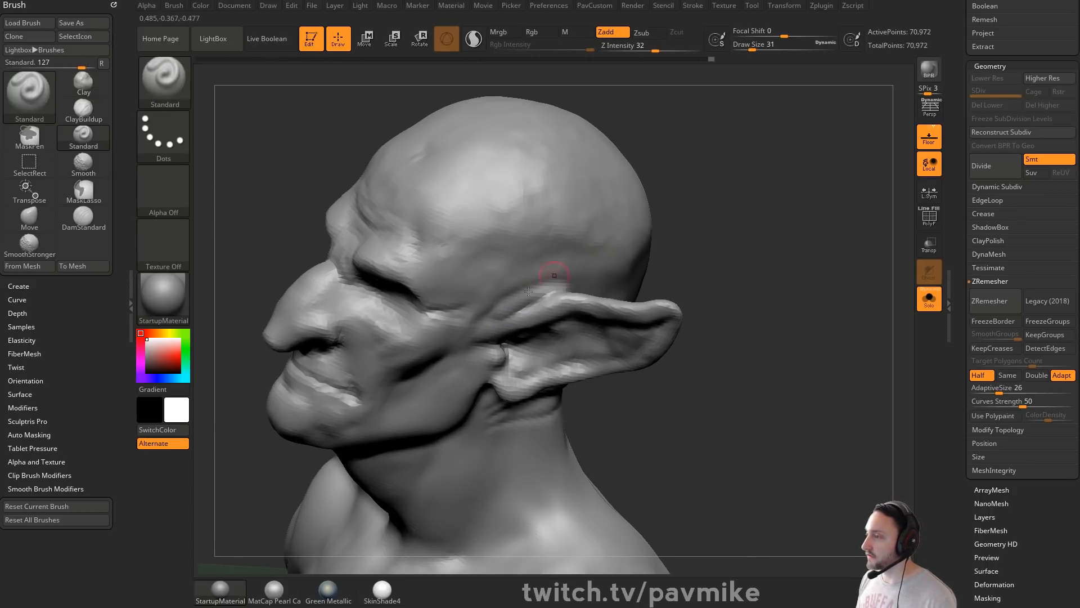
{"action": "mouse_move", "coordinate": [484, 304]}
{"action": "right_mouse_down"}
{"action": "mouse_move", "coordinate": [526, 290]}
{"action": "mouse_move", "coordinate": [555, 235]}
{"action": "right_mouse_up"}
{"action": "key", "text": "shift"}
{"action": "key", "text": "shift"}
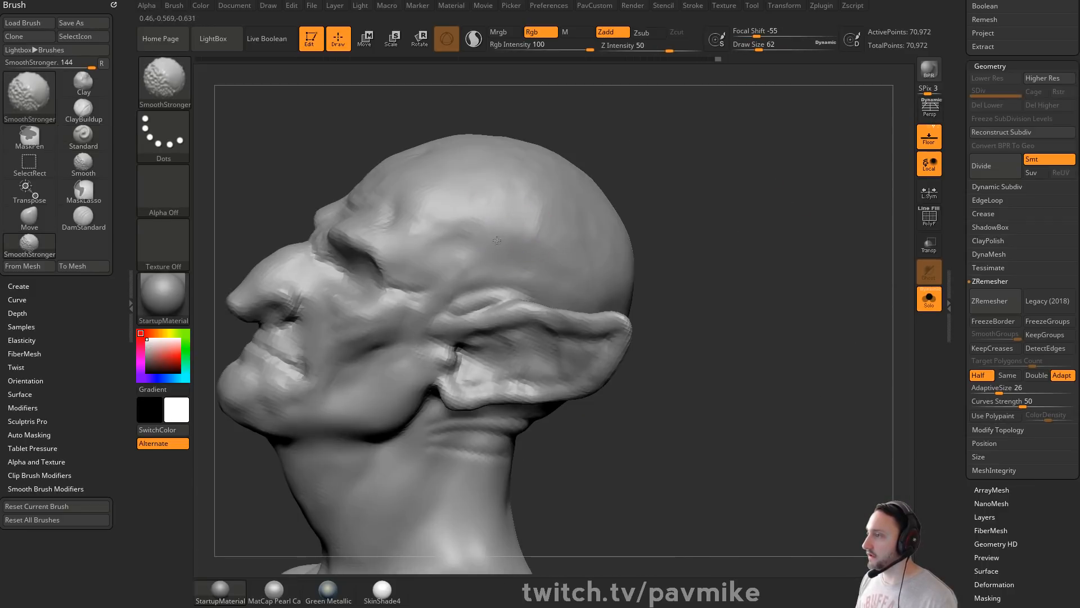
{"action": "left_click_drag", "start_coordinate": [787, 251], "coordinate": [596, 258]}
{"action": "key", "text": "shift"}
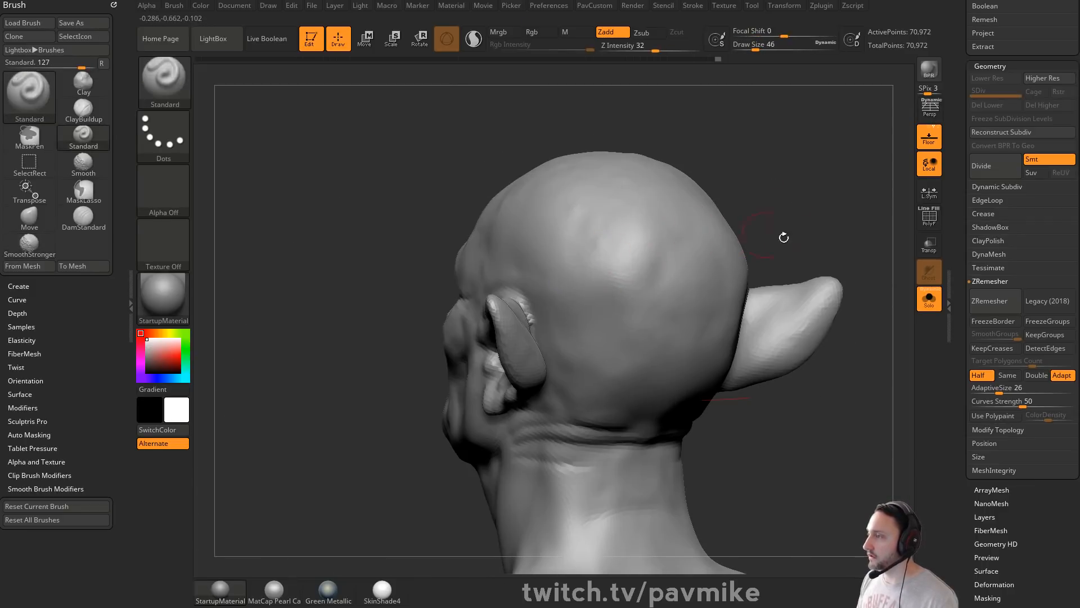
Step: Smooth the seam behind the ear where it joins the skull
{"action": "left_click_drag", "start_coordinate": [784, 237], "coordinate": [726, 251]}
{"action": "key", "text": "shift"}
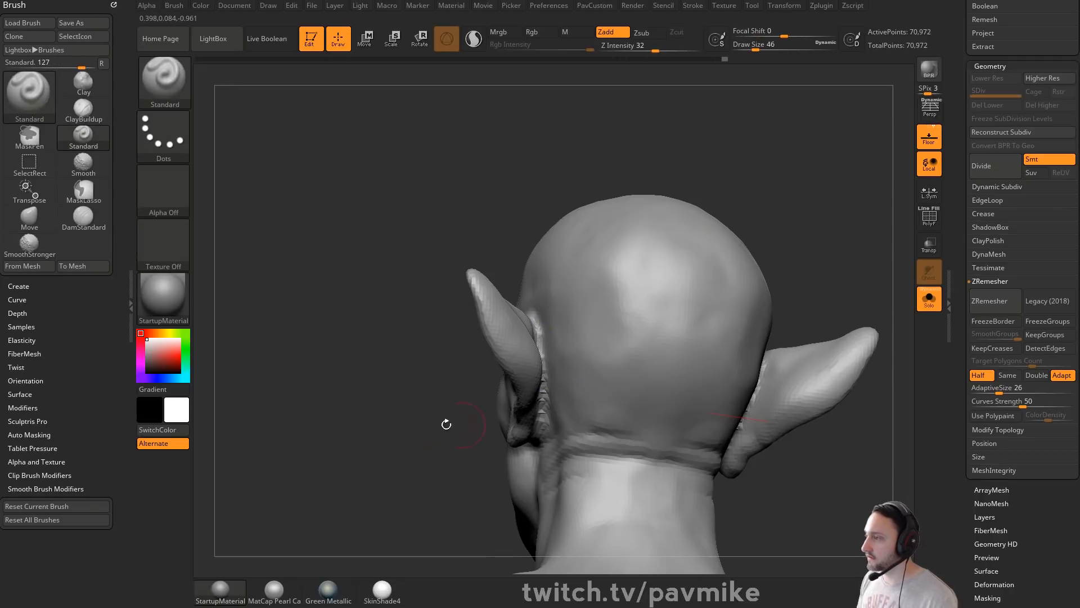
{"action": "left_click_drag", "start_coordinate": [512, 422], "coordinate": [537, 360]}
{"action": "left_click_drag", "start_coordinate": [400, 386], "coordinate": [508, 354]}
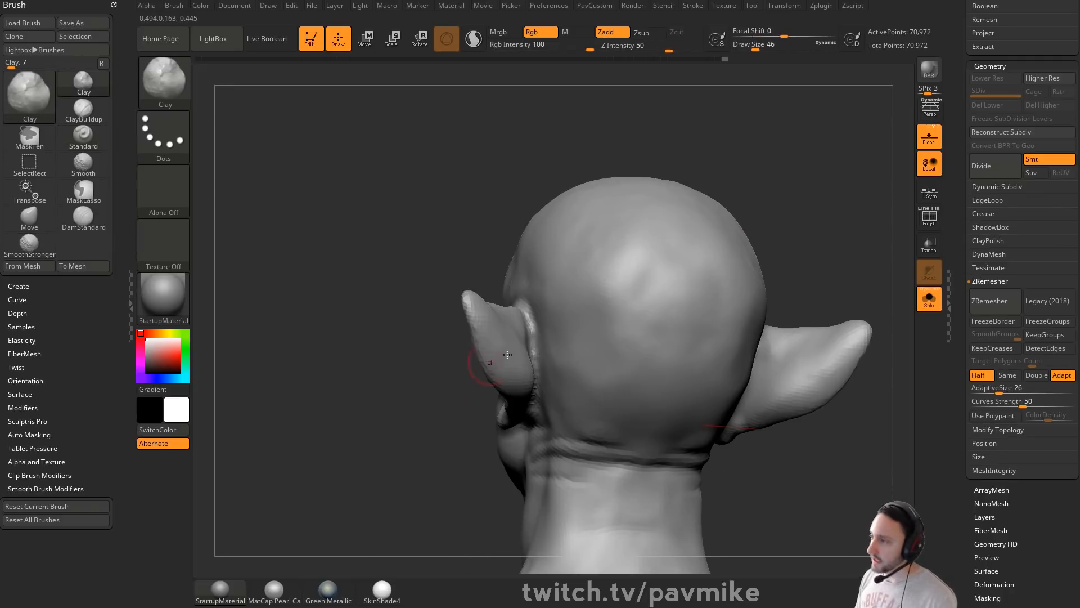
Step: Fill and blend the junction between the back of the ear and the skull with the Clay brush at draw size 41
{"action": "left_click_drag", "start_coordinate": [528, 308], "coordinate": [448, 392]}
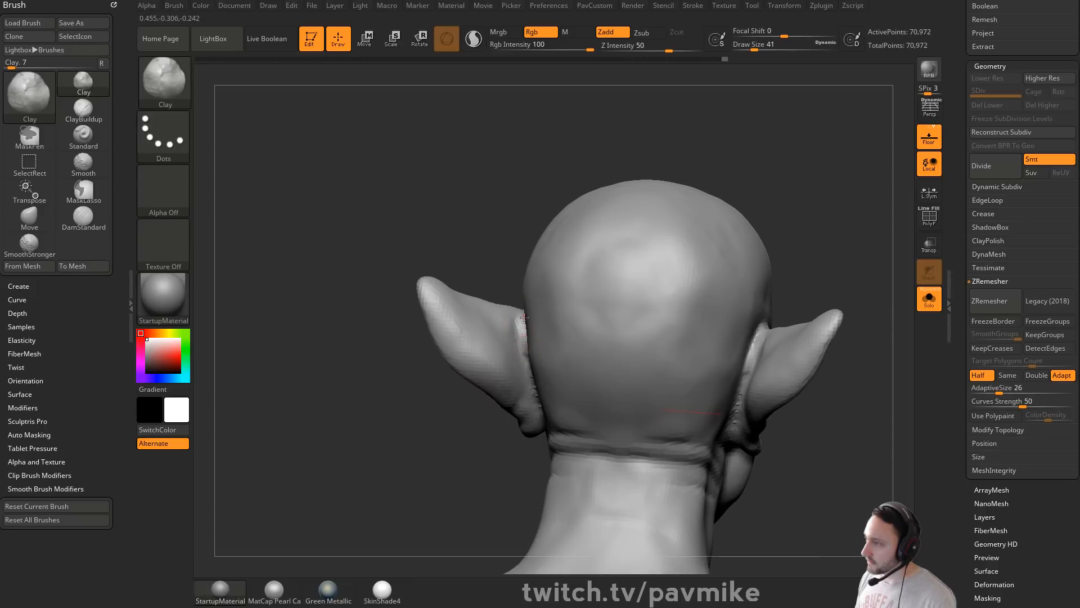
{"action": "left_click_drag", "start_coordinate": [525, 317], "coordinate": [532, 374]}
{"action": "mouse_move", "coordinate": [532, 374]}
{"action": "right_mouse_down"}
{"action": "mouse_move", "coordinate": [507, 401]}
{"action": "mouse_move", "coordinate": [509, 388]}
{"action": "right_mouse_up"}
{"action": "left_click_drag", "start_coordinate": [525, 322], "coordinate": [541, 414]}
{"action": "left_click_drag", "start_coordinate": [526, 346], "coordinate": [538, 381]}
{"action": "mouse_move", "coordinate": [537, 381]}
{"action": "right_mouse_down"}
{"action": "mouse_move", "coordinate": [611, 334]}
{"action": "mouse_move", "coordinate": [699, 248]}
{"action": "mouse_move", "coordinate": [623, 224]}
{"action": "mouse_move", "coordinate": [726, 163]}
{"action": "mouse_move", "coordinate": [767, 197]}
{"action": "mouse_move", "coordinate": [533, 285]}
{"action": "right_mouse_up"}
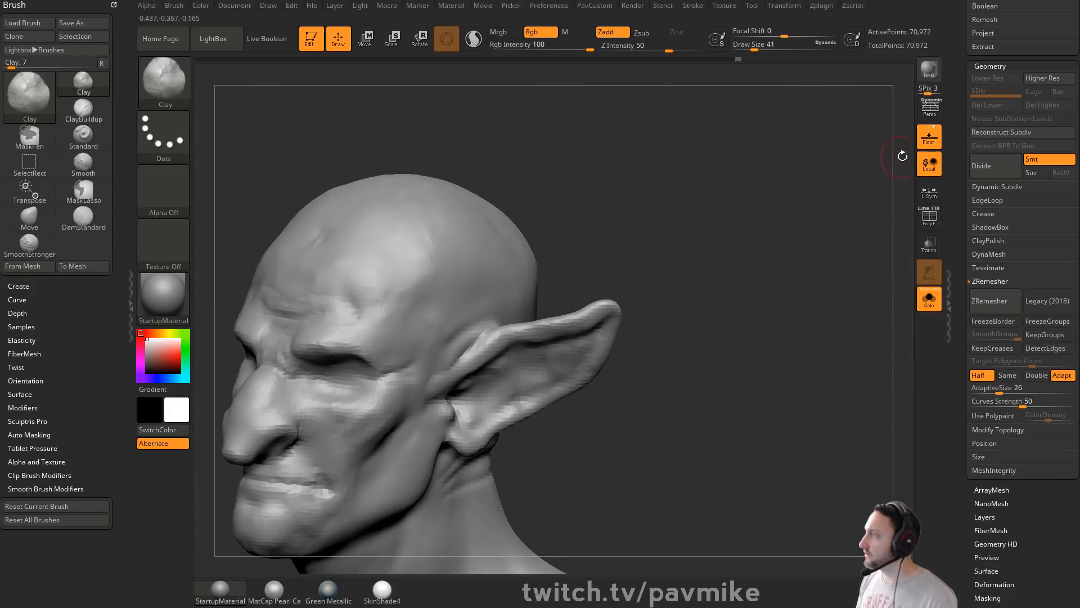
Step: Turn off the floor grid
{"action": "left_click", "coordinate": [930, 136]}
{"action": "right_click_drag", "start_coordinate": [627, 244], "coordinate": [797, 281]}
{"action": "key", "text": "f"}
{"action": "right_click_drag", "start_coordinate": [746, 242], "coordinate": [787, 250], "text": "alt"}
{"action": "right_click_drag", "start_coordinate": [787, 250], "coordinate": [707, 262]}
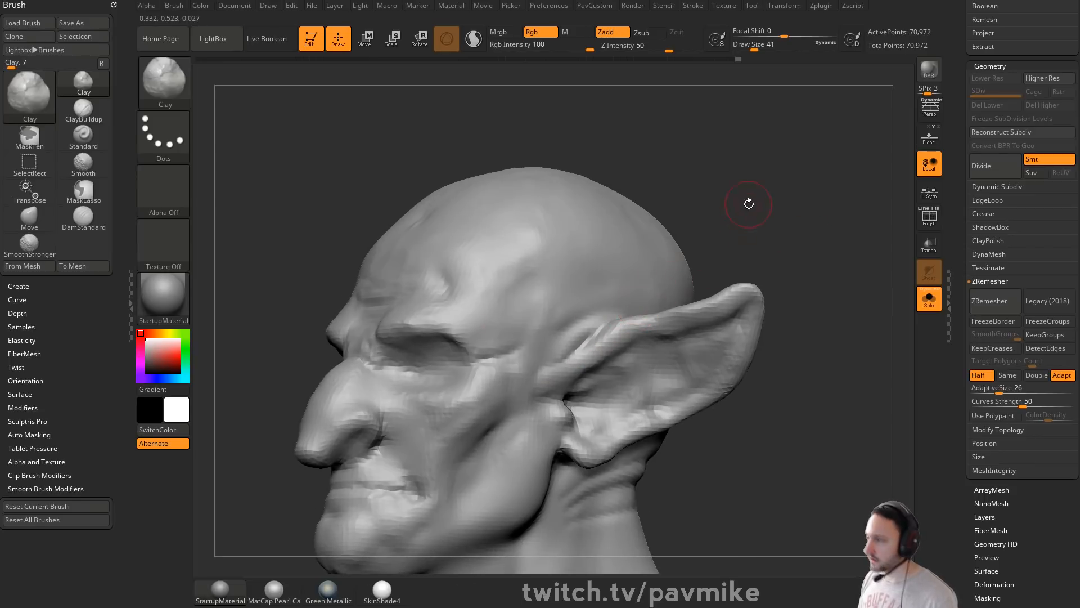
Step: Raise the front fold of the ear near the temple with the Standard brush at draw size 25
{"action": "right_click_drag", "start_coordinate": [749, 204], "coordinate": [726, 219]}
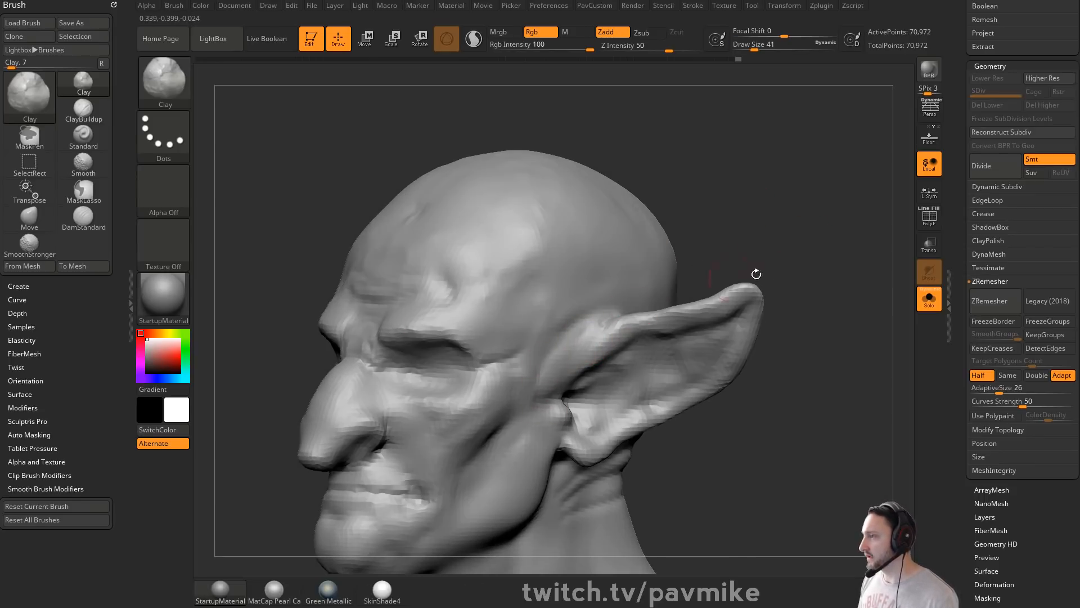
{"action": "right_click_drag", "start_coordinate": [757, 274], "coordinate": [748, 242]}
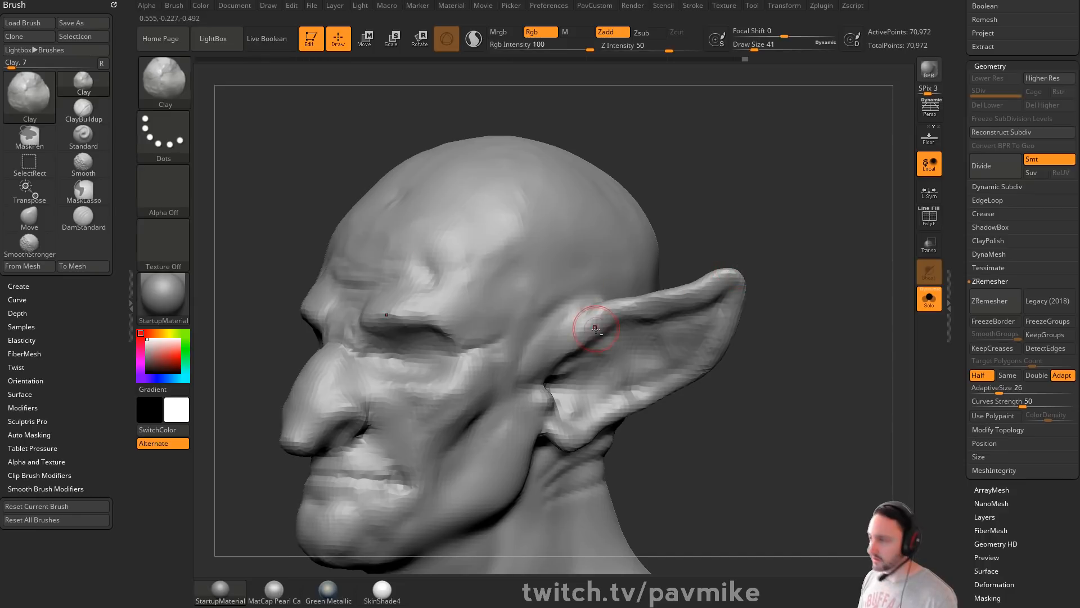
{"action": "key", "text": "b"}
{"action": "key", "text": "s"}
{"action": "key", "text": "t"}
{"action": "key", "text": "s"}
{"action": "left_click_drag", "start_coordinate": [599, 323], "coordinate": [590, 339]}
{"action": "right_click_drag", "start_coordinate": [590, 338], "coordinate": [580, 350]}
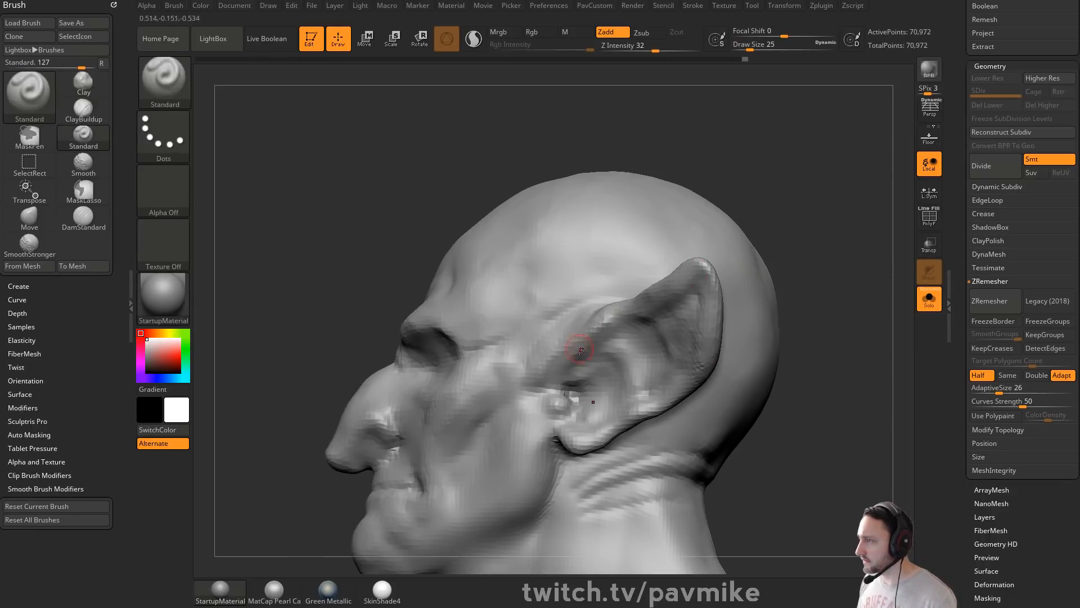
Step: Extend the ear's front fold down toward the ear opening and smooth its surface
{"action": "left_click_drag", "start_coordinate": [690, 187], "coordinate": [712, 201]}
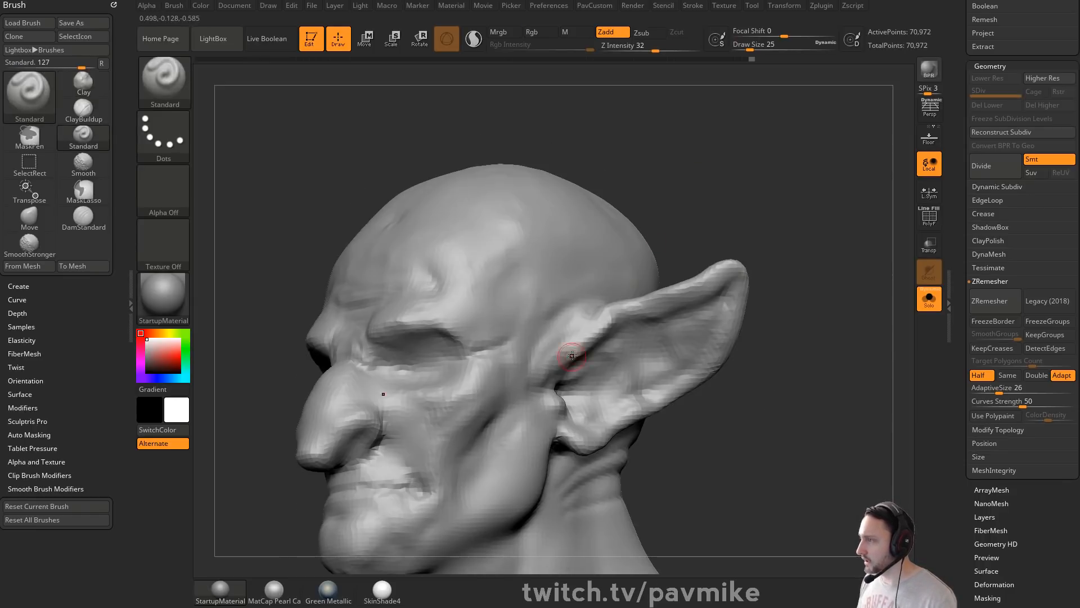
{"action": "left_click_drag", "start_coordinate": [799, 237], "coordinate": [774, 270]}
{"action": "left_click_drag", "start_coordinate": [566, 343], "coordinate": [547, 399]}
{"action": "key", "text": "shift"}
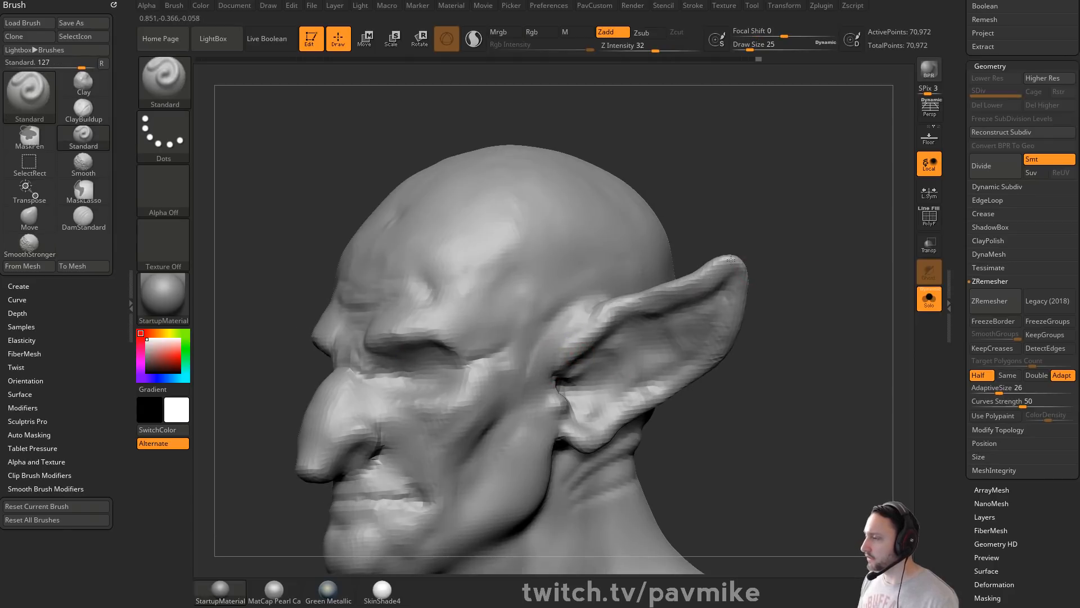
{"action": "left_click_drag", "start_coordinate": [688, 407], "coordinate": [646, 312]}
{"action": "left_click_drag", "start_coordinate": [603, 374], "coordinate": [601, 331]}
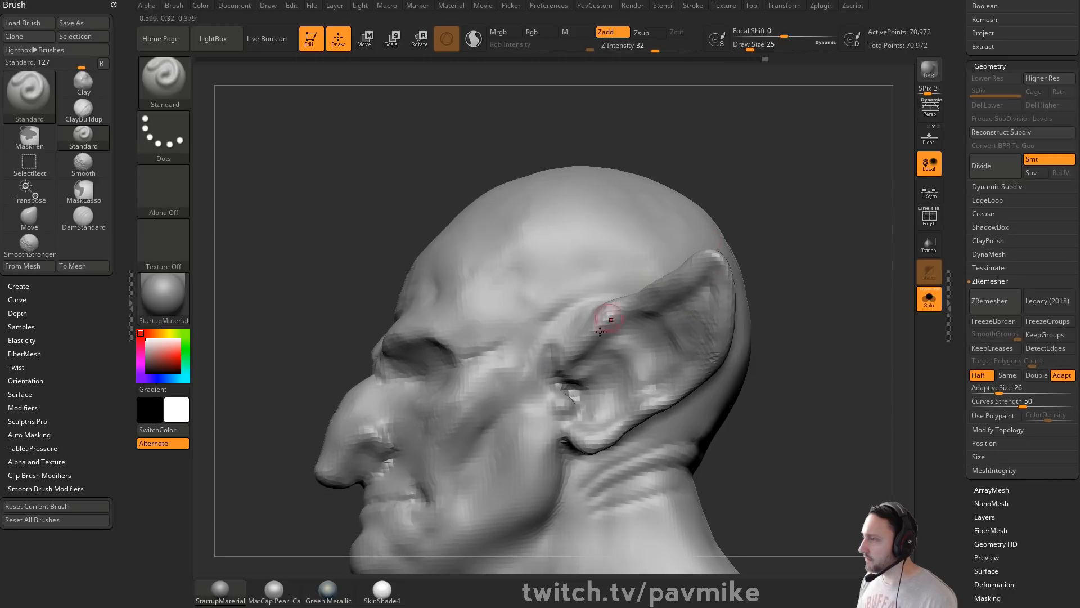
Step: Shape the inner hollow of the ear with the Standard brush, using draw sizes 71 and 39
{"action": "left_click_drag", "start_coordinate": [808, 255], "coordinate": [760, 282]}
{"action": "key", "text": "s"}
{"action": "mouse_move", "coordinate": [675, 284]}
{"action": "left_mouse_down"}
{"action": "mouse_move", "coordinate": [778, 303]}
{"action": "mouse_move", "coordinate": [806, 260]}
{"action": "left_mouse_up"}
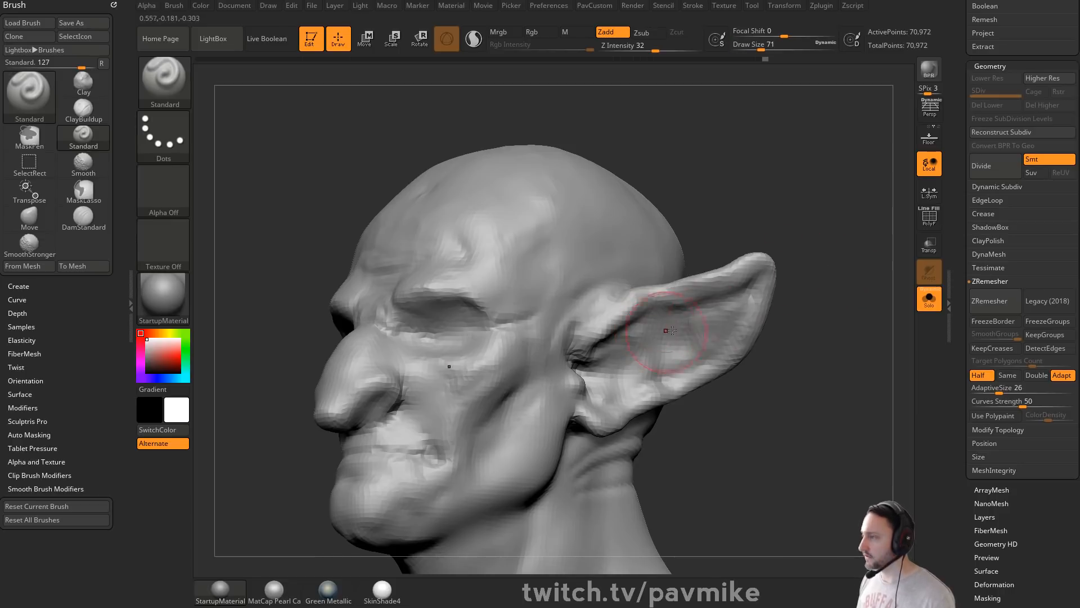
{"action": "left_click_drag", "start_coordinate": [791, 298], "coordinate": [784, 282]}
{"action": "key", "text": "s"}
{"action": "left_click_drag", "start_coordinate": [706, 308], "coordinate": [696, 309]}
{"action": "right_click_drag", "start_coordinate": [695, 309], "coordinate": [650, 316]}
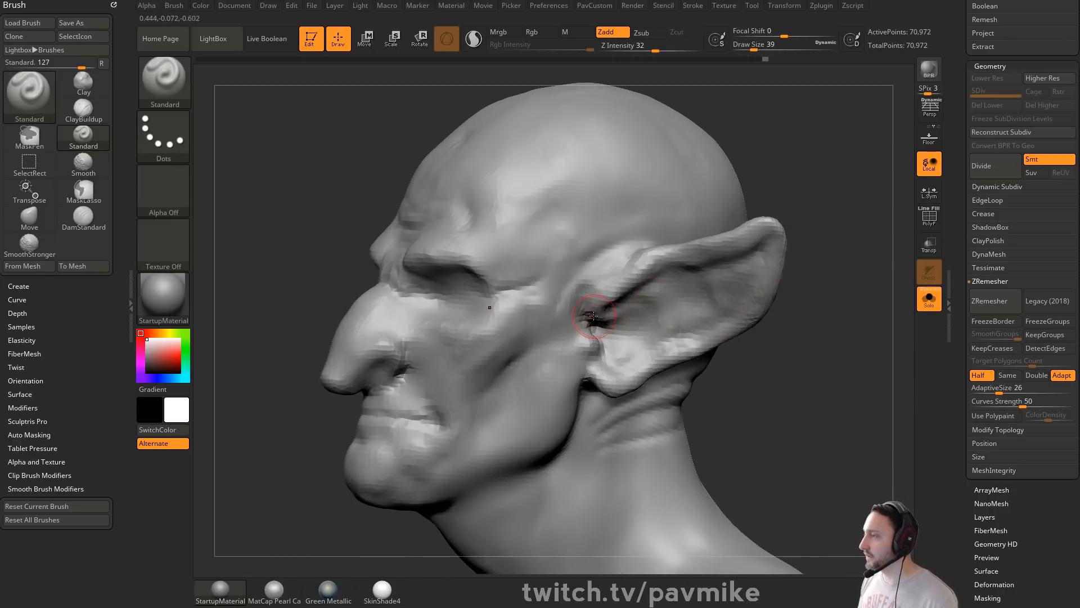
Step: Refine the area around the ear opening and smooth the transition to the front fold
{"action": "mouse_move", "coordinate": [594, 316]}
{"action": "left_mouse_down"}
{"action": "mouse_move", "coordinate": [612, 321]}
{"action": "mouse_move", "coordinate": [604, 312]}
{"action": "left_mouse_up"}
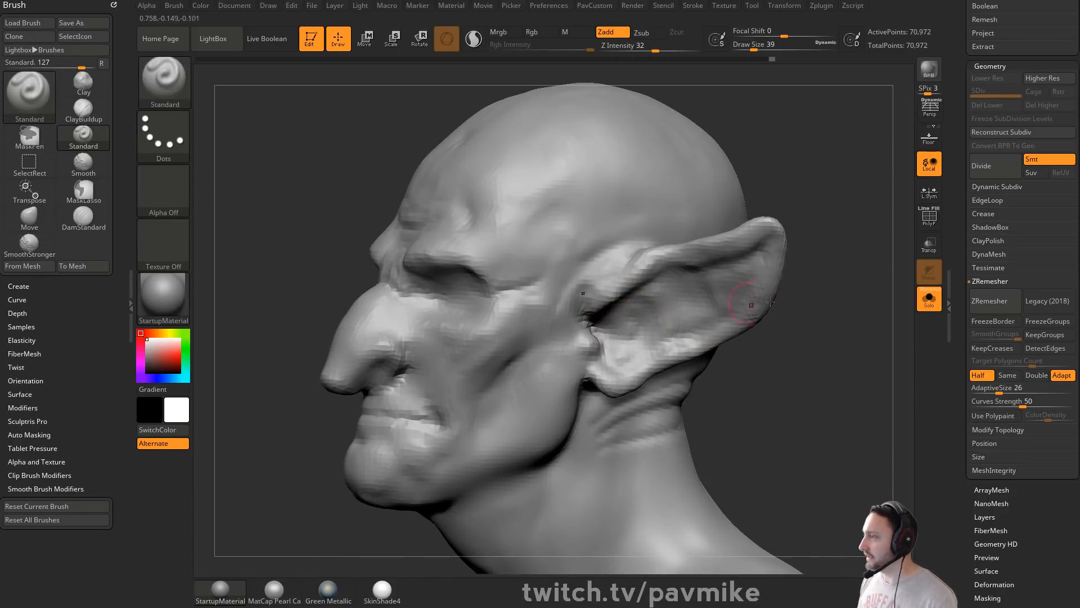
{"action": "left_click_drag", "start_coordinate": [780, 299], "coordinate": [790, 286]}
{"action": "left_click_drag", "start_coordinate": [618, 316], "coordinate": [590, 311], "text": "shift"}
{"action": "mouse_move", "coordinate": [772, 294]}
{"action": "left_mouse_down"}
{"action": "mouse_move", "coordinate": [785, 275]}
{"action": "mouse_move", "coordinate": [803, 297]}
{"action": "left_mouse_up"}
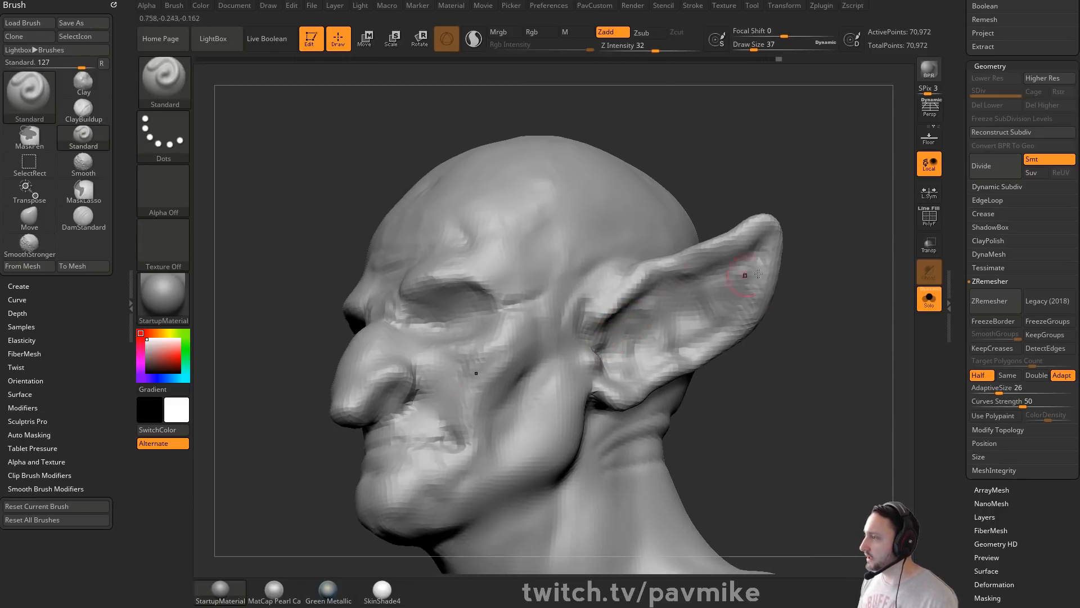
{"action": "left_click_drag", "start_coordinate": [605, 321], "coordinate": [592, 315], "text": "shift"}
{"action": "mouse_move", "coordinate": [832, 257]}
{"action": "left_mouse_down"}
{"action": "mouse_move", "coordinate": [849, 285]}
{"action": "mouse_move", "coordinate": [830, 274]}
{"action": "mouse_move", "coordinate": [839, 242]}
{"action": "mouse_move", "coordinate": [826, 217]}
{"action": "mouse_move", "coordinate": [804, 265]}
{"action": "left_mouse_up"}
Step: Sharpen the creases of the upper ear fold with the DamStandard brush at draw size 37 and smooth them
{"action": "key", "text": "b"}
{"action": "key", "text": "d"}
{"action": "key", "text": "s"}
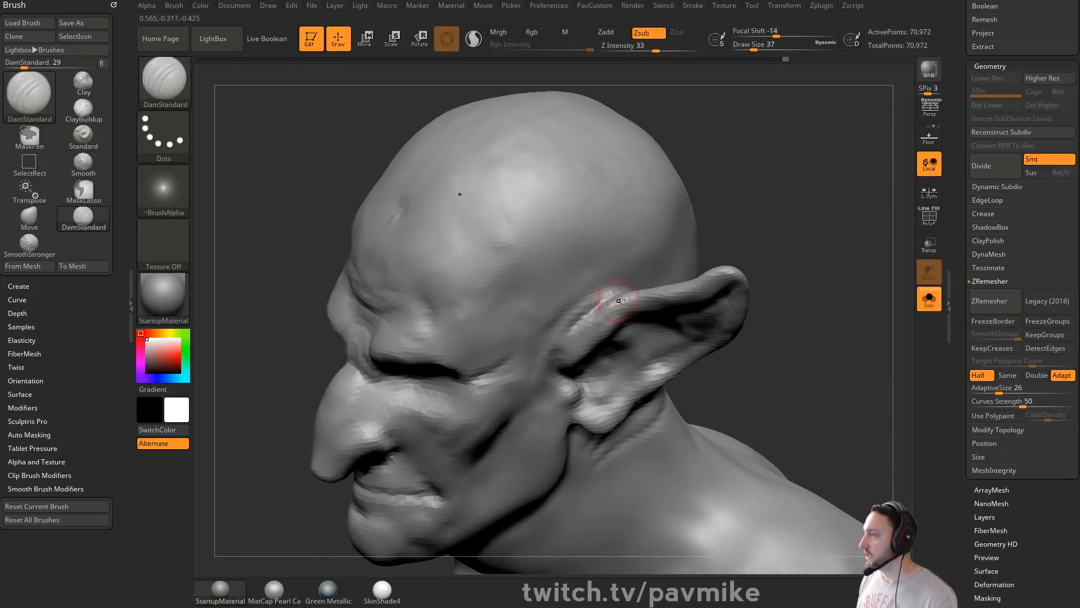
{"action": "left_click_drag", "start_coordinate": [793, 282], "coordinate": [833, 304]}
{"action": "left_click_drag", "start_coordinate": [580, 290], "coordinate": [600, 248], "text": "shift"}
{"action": "left_click_drag", "start_coordinate": [800, 261], "coordinate": [838, 234], "text": "alt"}
{"action": "left_click_drag", "start_coordinate": [806, 321], "coordinate": [757, 330]}
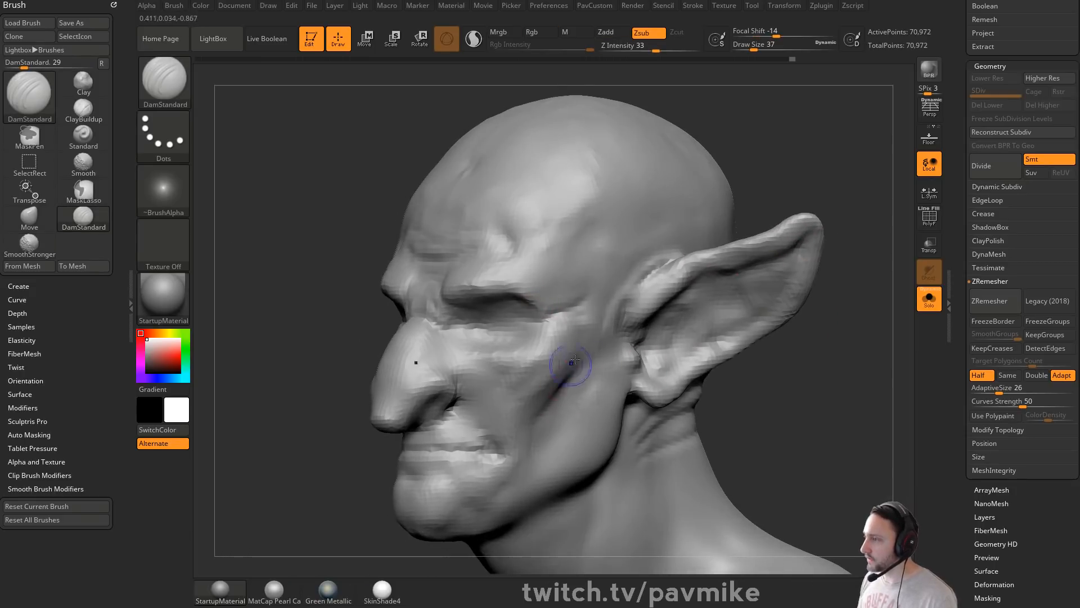
Step: Smooth the cheek hollow and build up the cheek below the eye with the Clay brush at draw size 41
{"action": "left_click_drag", "start_coordinate": [571, 371], "coordinate": [555, 396], "text": "shift"}
{"action": "left_click_drag", "start_coordinate": [788, 389], "coordinate": [764, 349], "text": "alt"}
{"action": "key", "text": "b"}
{"action": "key", "text": "c"}
{"action": "key", "text": "l"}
{"action": "key", "text": "s"}
{"action": "mouse_move", "coordinate": [557, 341]}
{"action": "left_mouse_down"}
{"action": "mouse_move", "coordinate": [574, 323]}
{"action": "mouse_move", "coordinate": [545, 308]}
{"action": "mouse_move", "coordinate": [535, 365]}
{"action": "mouse_move", "coordinate": [523, 360]}
{"action": "left_mouse_up"}
Step: Add Clay brush volume to the cheek beside the nose and the mouth corner
{"action": "mouse_move", "coordinate": [764, 368]}
{"action": "left_mouse_down"}
{"action": "mouse_move", "coordinate": [812, 367]}
{"action": "mouse_move", "coordinate": [850, 344]}
{"action": "left_mouse_up"}
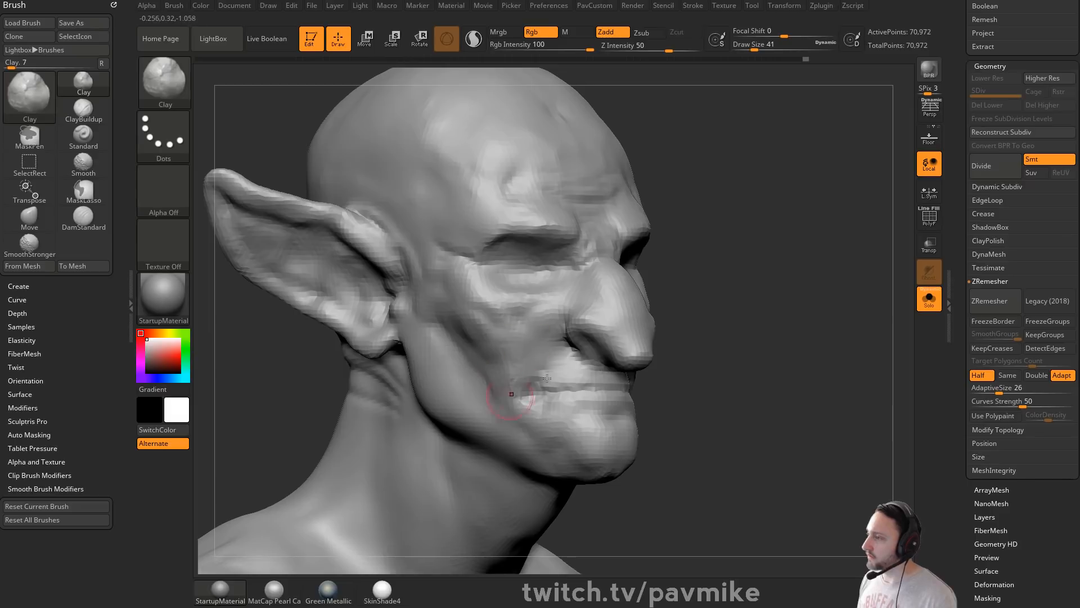
{"action": "mouse_move", "coordinate": [547, 379]}
{"action": "right_mouse_down"}
{"action": "mouse_move", "coordinate": [643, 363]}
{"action": "mouse_move", "coordinate": [671, 316]}
{"action": "right_mouse_up"}
{"action": "right_click_drag", "start_coordinate": [737, 305], "coordinate": [495, 290]}
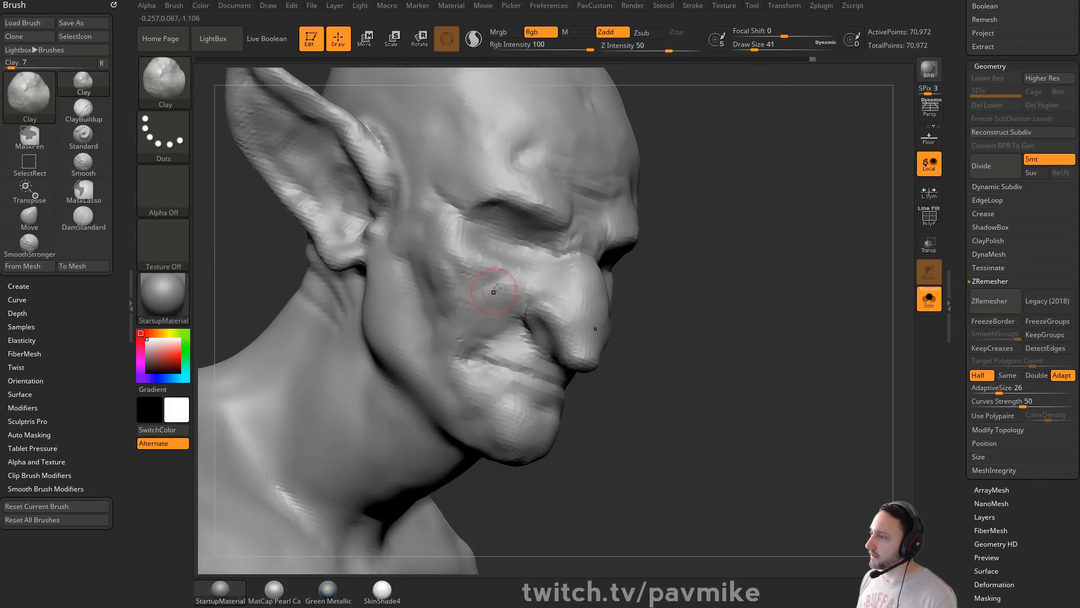
{"action": "right_click_drag", "start_coordinate": [446, 235], "coordinate": [608, 298]}
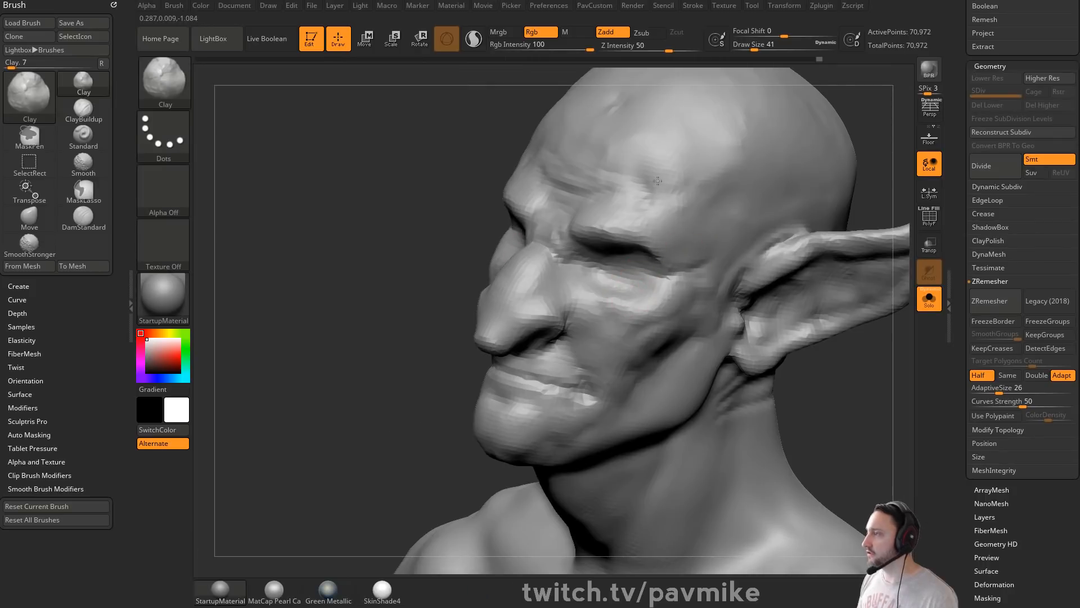
{"action": "mouse_move", "coordinate": [877, 124]}
{"action": "right_mouse_down"}
{"action": "mouse_move", "coordinate": [798, 147]}
{"action": "mouse_move", "coordinate": [811, 270]}
{"action": "mouse_move", "coordinate": [767, 257]}
{"action": "mouse_move", "coordinate": [782, 276]}
{"action": "mouse_move", "coordinate": [519, 313]}
{"action": "mouse_move", "coordinate": [526, 286]}
{"action": "right_mouse_up"}
Step: Sculpt the area between the nostrils and the upper lip with the Standard brush at draw size 25
{"action": "key", "text": "b"}
{"action": "key", "text": "s"}
{"action": "key", "text": "t"}
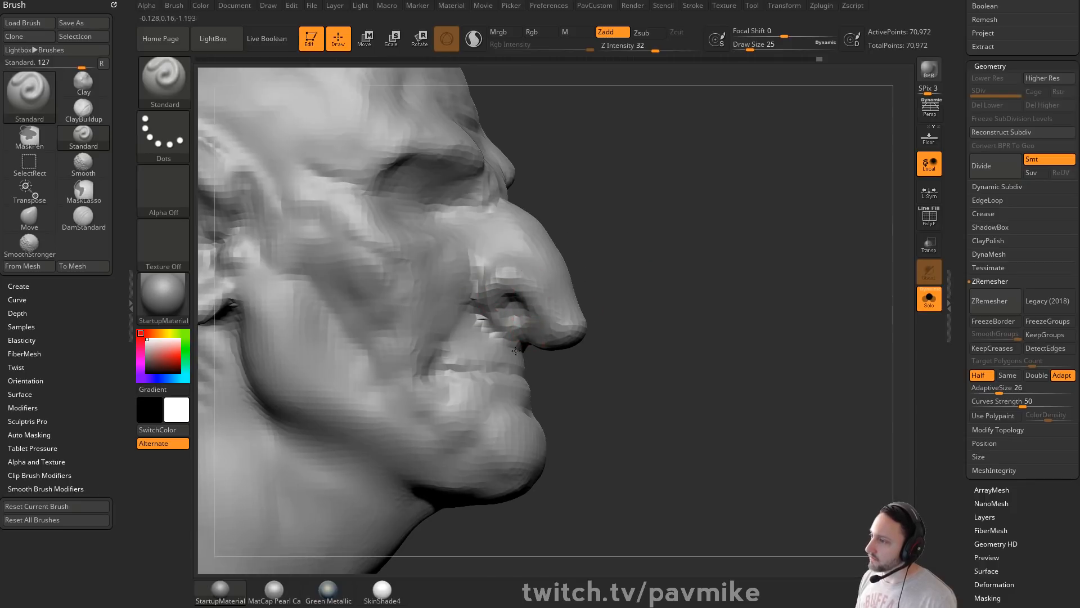
{"action": "right_click_drag", "start_coordinate": [651, 319], "coordinate": [510, 357]}
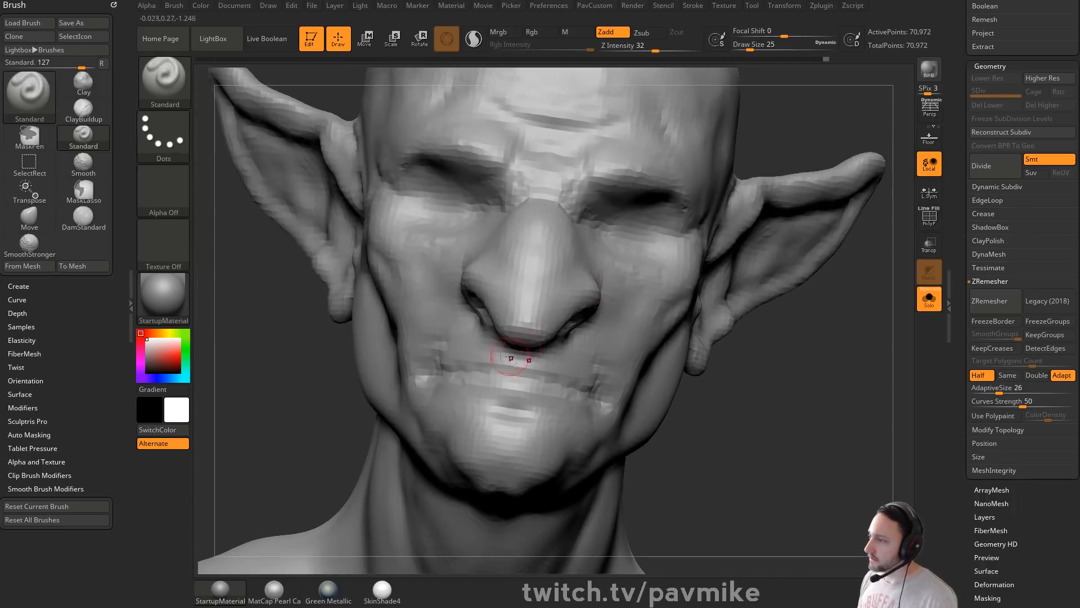
{"action": "mouse_move", "coordinate": [808, 383]}
{"action": "right_mouse_down"}
{"action": "mouse_move", "coordinate": [480, 370]}
{"action": "mouse_move", "coordinate": [441, 345]}
{"action": "right_mouse_up"}
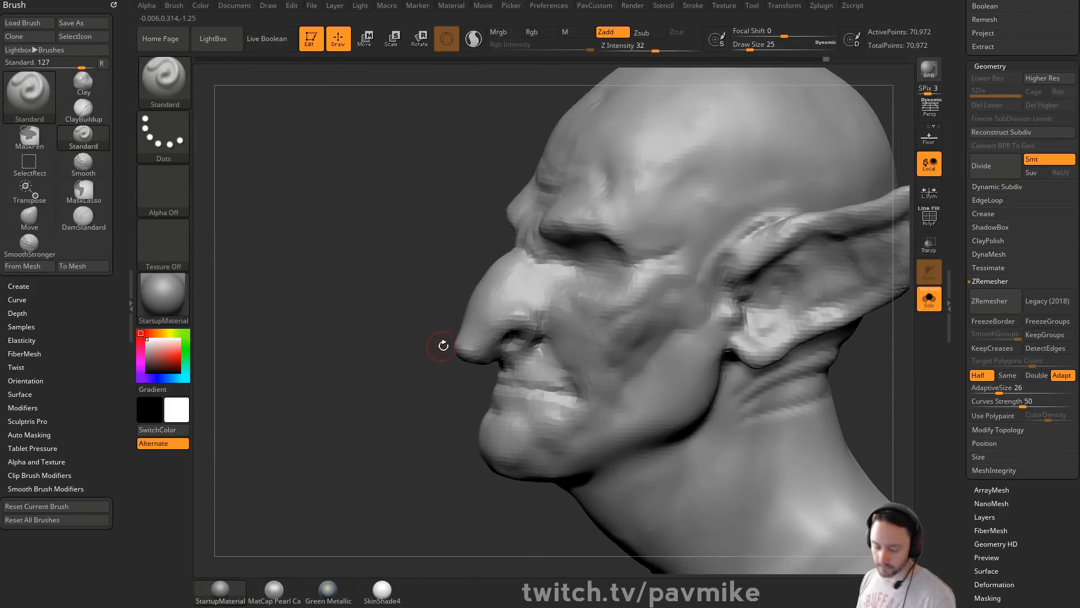
Step: Carve the fold running from the nostril to the mouth corner with the DamStandard brush at draw size 35
{"action": "key", "text": "b"}
{"action": "key", "text": "d"}
{"action": "key", "text": "s"}
{"action": "key", "text": "s"}
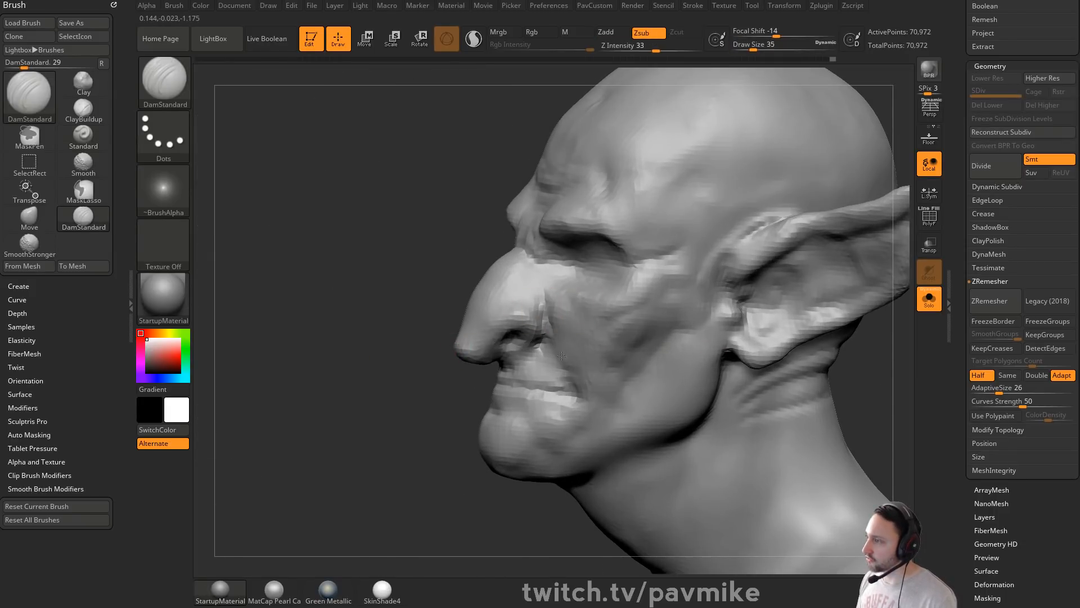
{"action": "mouse_move", "coordinate": [554, 337]}
{"action": "right_mouse_down"}
{"action": "mouse_move", "coordinate": [565, 351]}
{"action": "mouse_move", "coordinate": [533, 358]}
{"action": "right_mouse_up"}
{"action": "key", "text": "shift"}
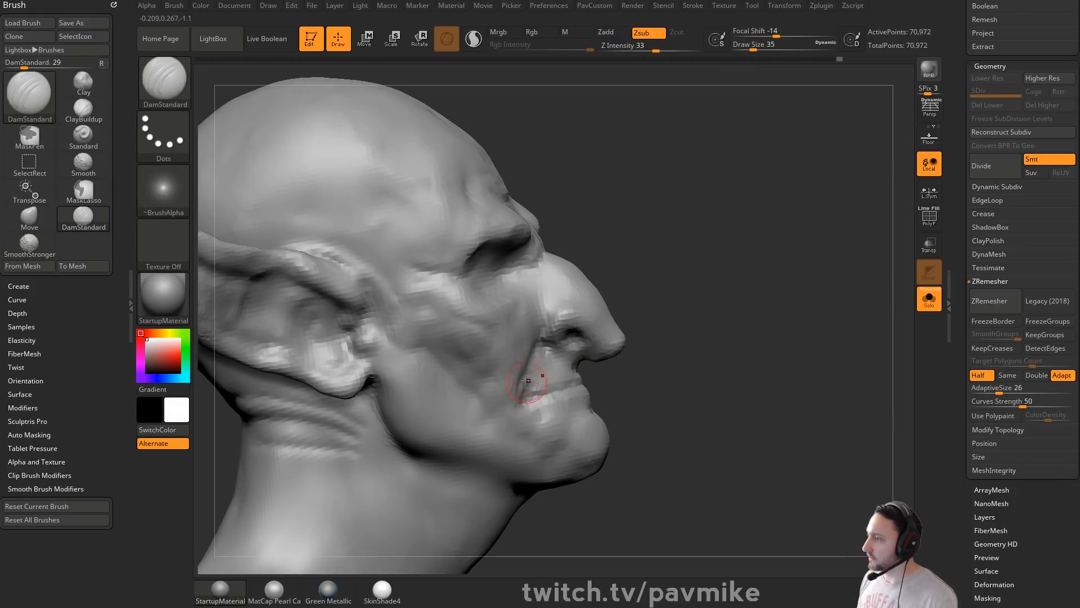
Step: Cut a crease around the mouth corner and beneath the lower lip with the DamStandard brush
{"action": "right_click_drag", "start_coordinate": [502, 403], "coordinate": [521, 434]}
{"action": "right_click_drag", "start_coordinate": [689, 391], "coordinate": [466, 421]}
{"action": "right_click_drag", "start_coordinate": [514, 379], "coordinate": [554, 346]}
Step: Build up the lower lip with the Clay brush at draw size 35 and smooth the mouth corner
{"action": "key", "text": "b"}
{"action": "key", "text": "c"}
{"action": "key", "text": "l"}
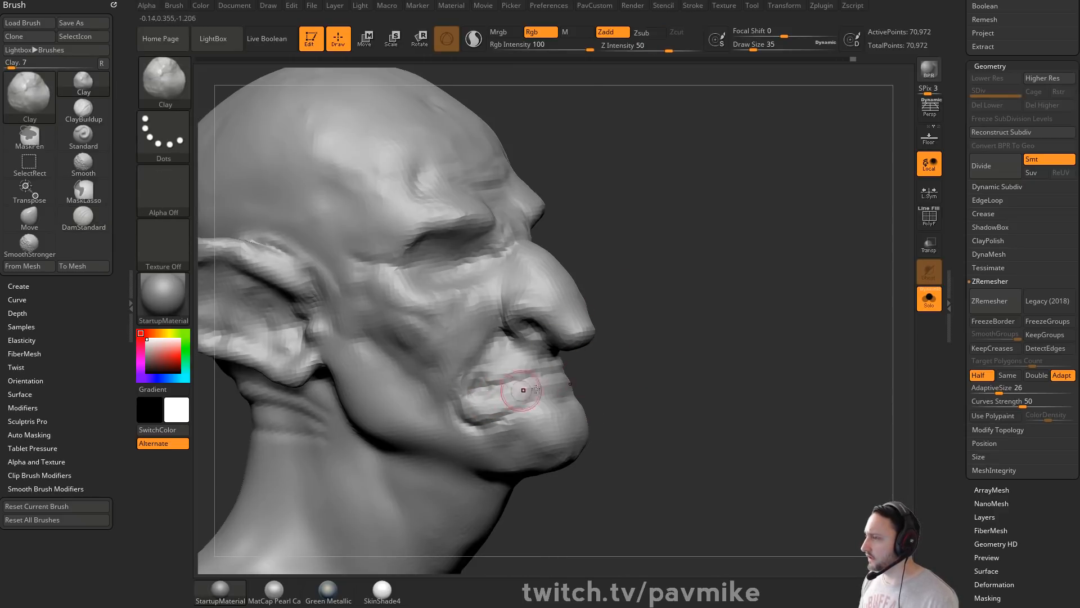
{"action": "right_click_drag", "start_coordinate": [509, 403], "coordinate": [610, 393]}
{"action": "left_click_drag", "start_coordinate": [605, 394], "coordinate": [548, 392]}
{"action": "mouse_move", "coordinate": [739, 350]}
{"action": "right_mouse_down"}
{"action": "mouse_move", "coordinate": [754, 355]}
{"action": "mouse_move", "coordinate": [720, 310]}
{"action": "right_mouse_up"}
{"action": "left_click_drag", "start_coordinate": [471, 387], "coordinate": [458, 394], "text": "shift"}
{"action": "right_click_drag", "start_coordinate": [599, 365], "coordinate": [601, 347]}
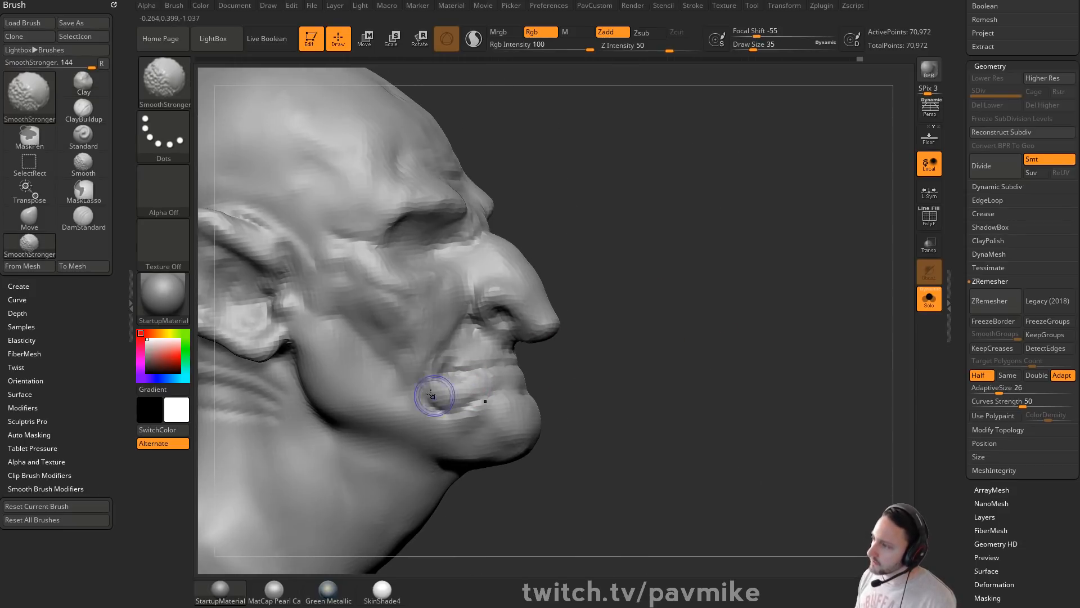
{"action": "left_click_drag", "start_coordinate": [434, 393], "coordinate": [417, 399], "text": "shift"}
Step: Build up the rear jaw and lower cheek with the Clay brush at draw size 56
{"action": "key", "text": "f"}
{"action": "right_click_drag", "start_coordinate": [631, 352], "coordinate": [729, 310]}
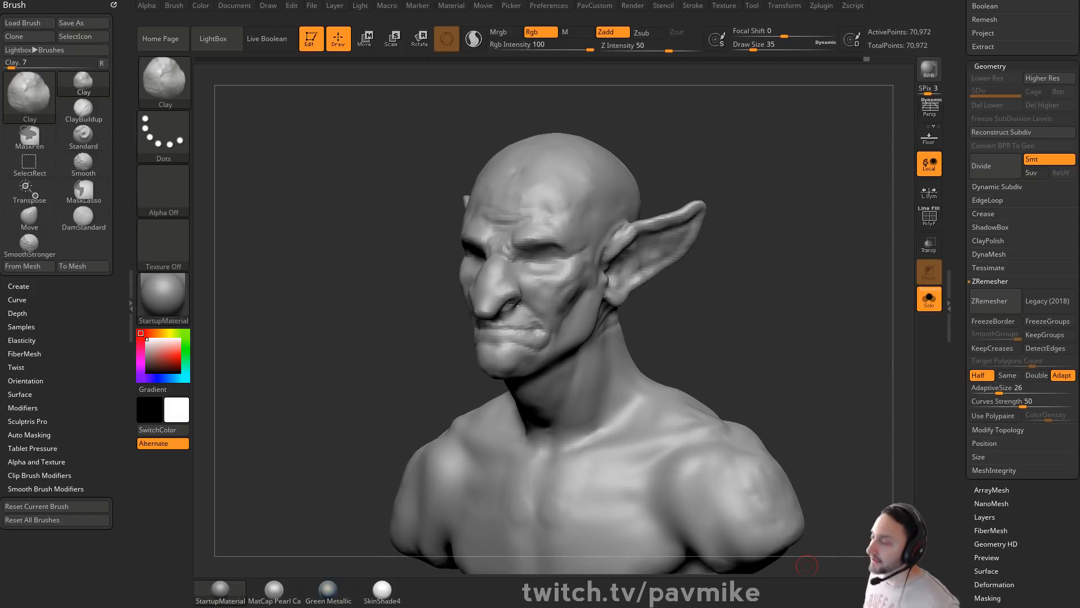
{"action": "mouse_move", "coordinate": [766, 231]}
{"action": "left_mouse_down"}
{"action": "mouse_move", "coordinate": [767, 251]}
{"action": "mouse_move", "coordinate": [735, 251]}
{"action": "mouse_move", "coordinate": [562, 326]}
{"action": "mouse_move", "coordinate": [573, 363]}
{"action": "left_mouse_up"}
{"action": "left_click_drag", "start_coordinate": [736, 344], "coordinate": [689, 338]}
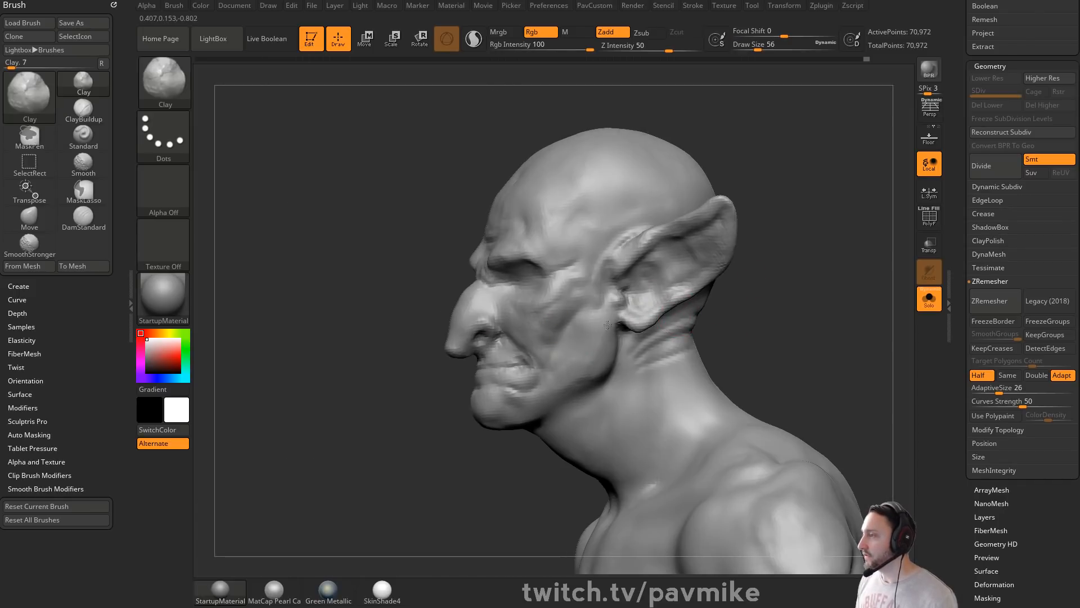
{"action": "left_click_drag", "start_coordinate": [754, 315], "coordinate": [635, 291]}
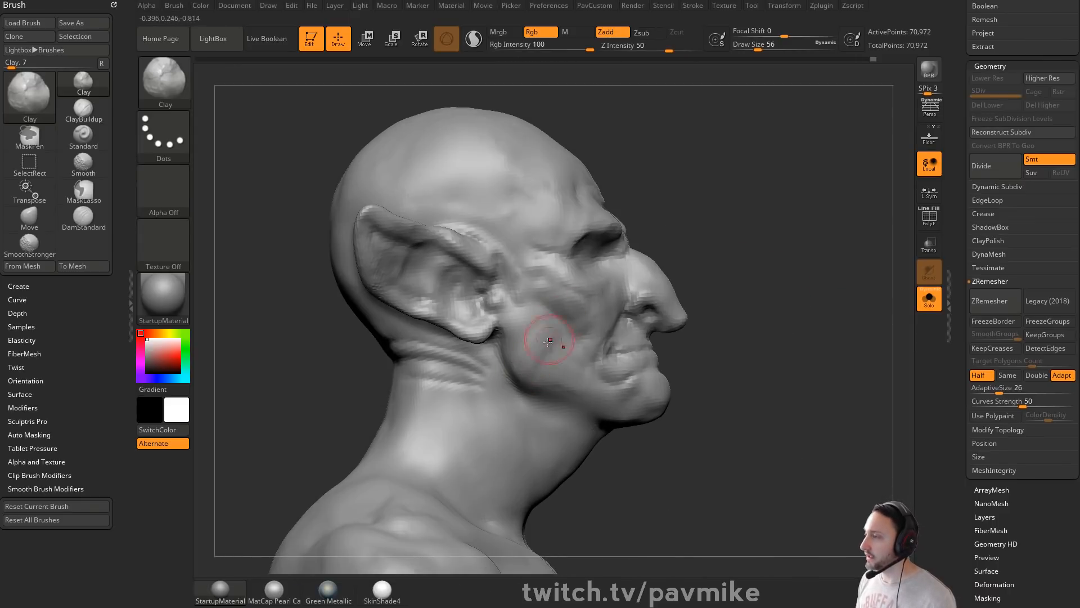
{"action": "left_click_drag", "start_coordinate": [549, 340], "coordinate": [554, 365]}
{"action": "mouse_move", "coordinate": [610, 354]}
{"action": "right_mouse_down"}
{"action": "mouse_move", "coordinate": [558, 377]}
{"action": "mouse_move", "coordinate": [711, 357]}
{"action": "mouse_move", "coordinate": [728, 298]}
{"action": "mouse_move", "coordinate": [629, 315]}
{"action": "right_mouse_up"}
Step: Add Clay brush volume under the jawline and down the side and front of the neck
{"action": "mouse_move", "coordinate": [538, 402]}
{"action": "left_mouse_down"}
{"action": "mouse_move", "coordinate": [574, 378]}
{"action": "mouse_move", "coordinate": [557, 393]}
{"action": "left_mouse_up"}
{"action": "mouse_move", "coordinate": [557, 394]}
{"action": "right_mouse_down"}
{"action": "mouse_move", "coordinate": [767, 350]}
{"action": "mouse_move", "coordinate": [742, 328]}
{"action": "mouse_move", "coordinate": [495, 350]}
{"action": "right_mouse_up"}
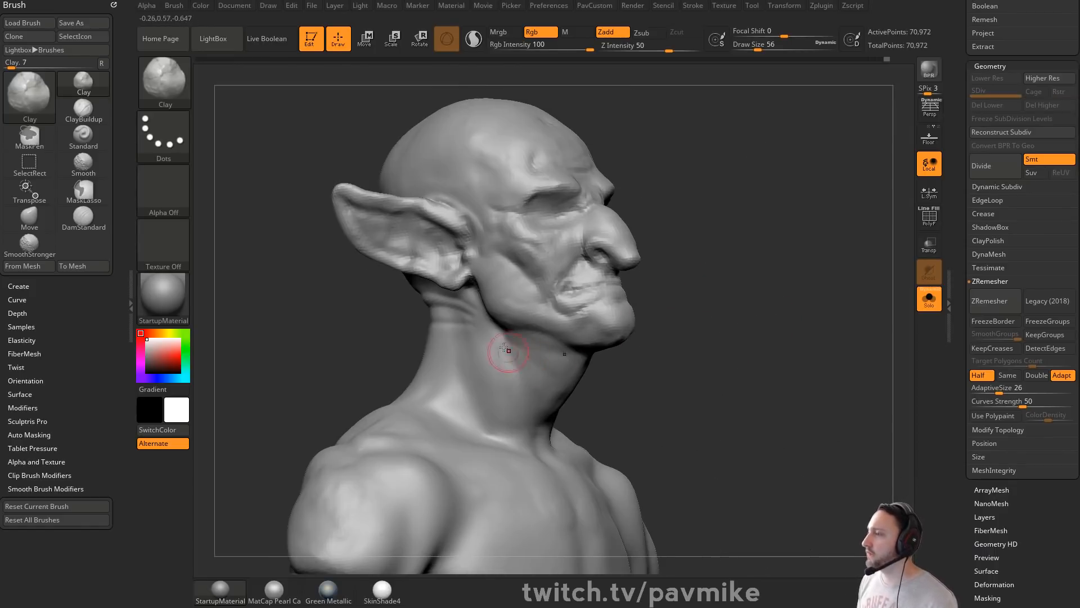
{"action": "right_click_drag", "start_coordinate": [502, 386], "coordinate": [493, 421]}
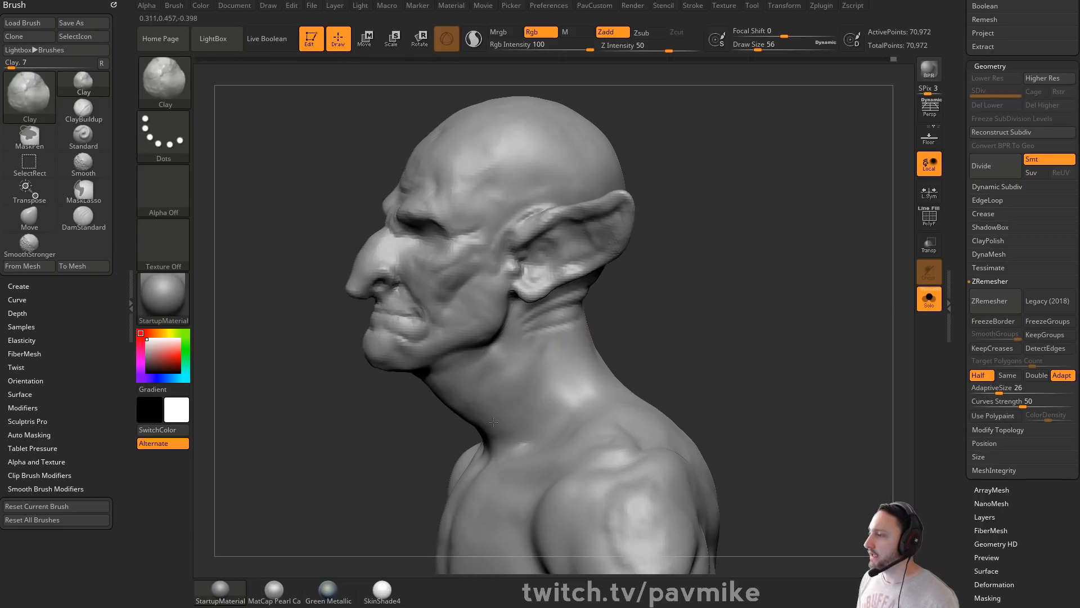
{"action": "mouse_move", "coordinate": [657, 338]}
{"action": "right_mouse_down"}
{"action": "mouse_move", "coordinate": [708, 328]}
{"action": "mouse_move", "coordinate": [714, 305]}
{"action": "right_mouse_up"}
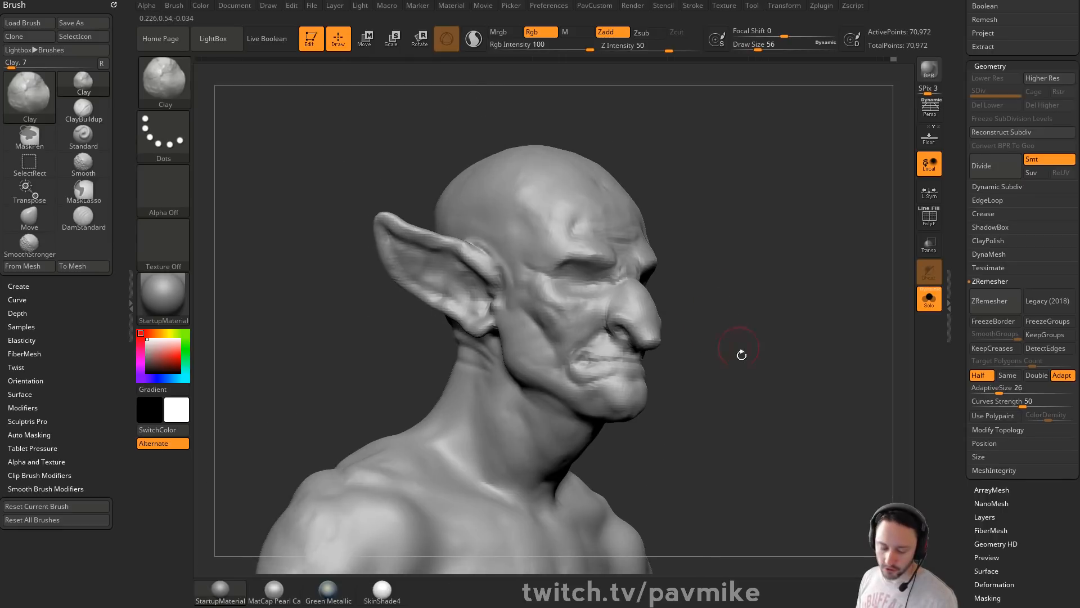
Step: Carve a long neck muscle line from behind the jaw toward the collarbone with the DamStandard brush at draw size 51
{"action": "right_click_drag", "start_coordinate": [742, 355], "coordinate": [729, 289], "text": "alt"}
{"action": "key", "text": "b"}
{"action": "key", "text": "d"}
{"action": "key", "text": "s"}
{"action": "left_click_drag", "start_coordinate": [460, 295], "coordinate": [528, 449]}
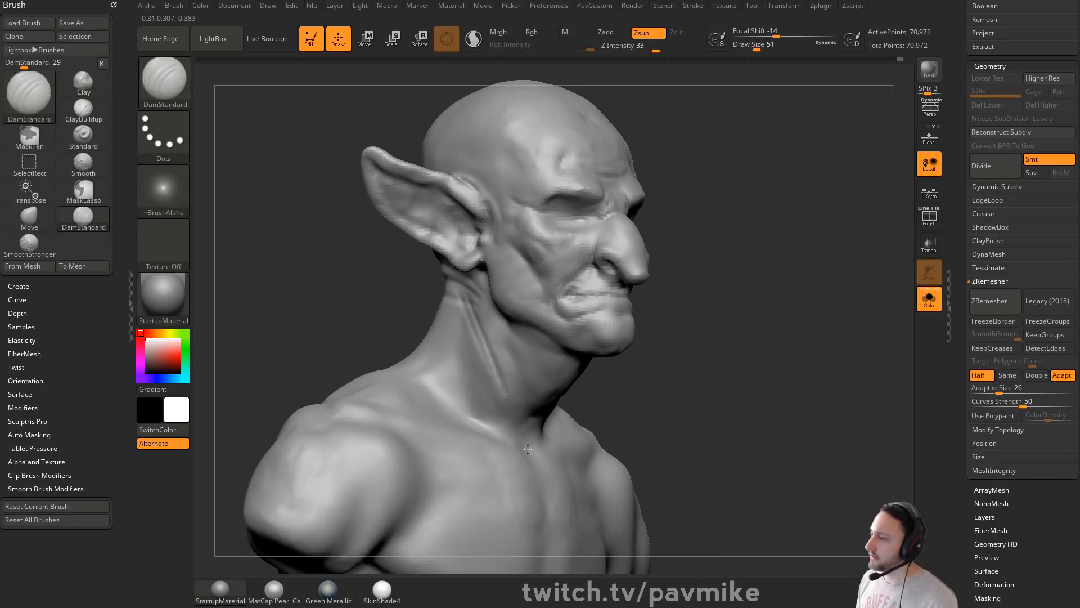
Step: Deepen the vertical neck folds below the ear with more DamStandard strokes at draw size 59
{"action": "right_click_drag", "start_coordinate": [719, 356], "coordinate": [593, 340]}
{"action": "key", "text": "s"}
{"action": "left_click_drag", "start_coordinate": [549, 349], "coordinate": [553, 349]}
{"action": "left_click_drag", "start_coordinate": [507, 293], "coordinate": [465, 386]}
{"action": "right_click_drag", "start_coordinate": [602, 322], "coordinate": [614, 317]}
{"action": "left_click_drag", "start_coordinate": [512, 305], "coordinate": [486, 393]}
{"action": "right_click_drag", "start_coordinate": [594, 311], "coordinate": [695, 301]}
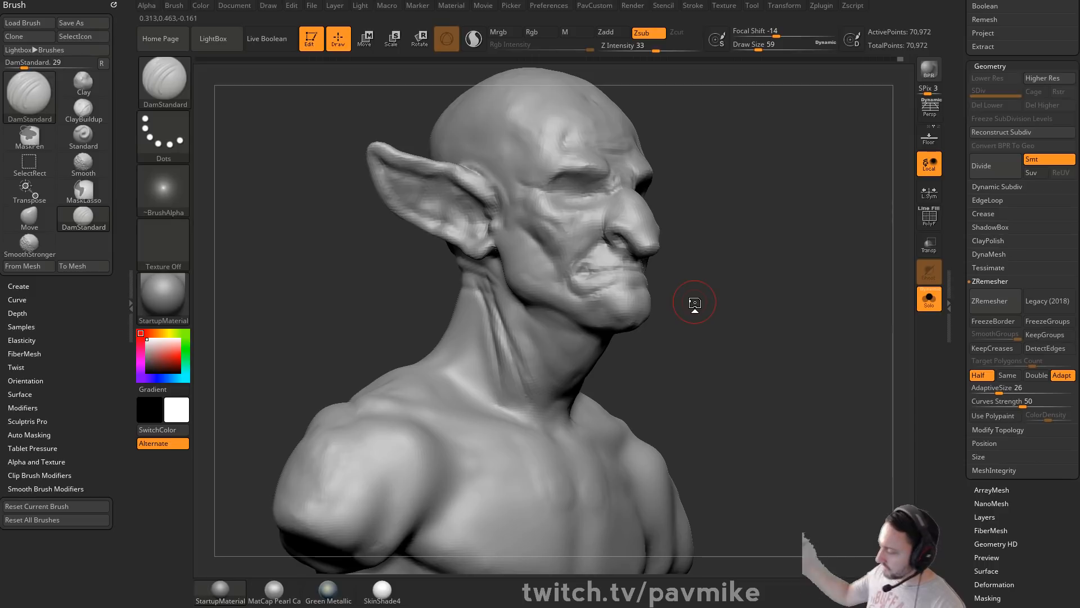
Step: Soften the carved vertical folds on both sides of the neck with the SmoothStronger brush
{"action": "left_click_drag", "start_coordinate": [724, 182], "coordinate": [760, 237]}
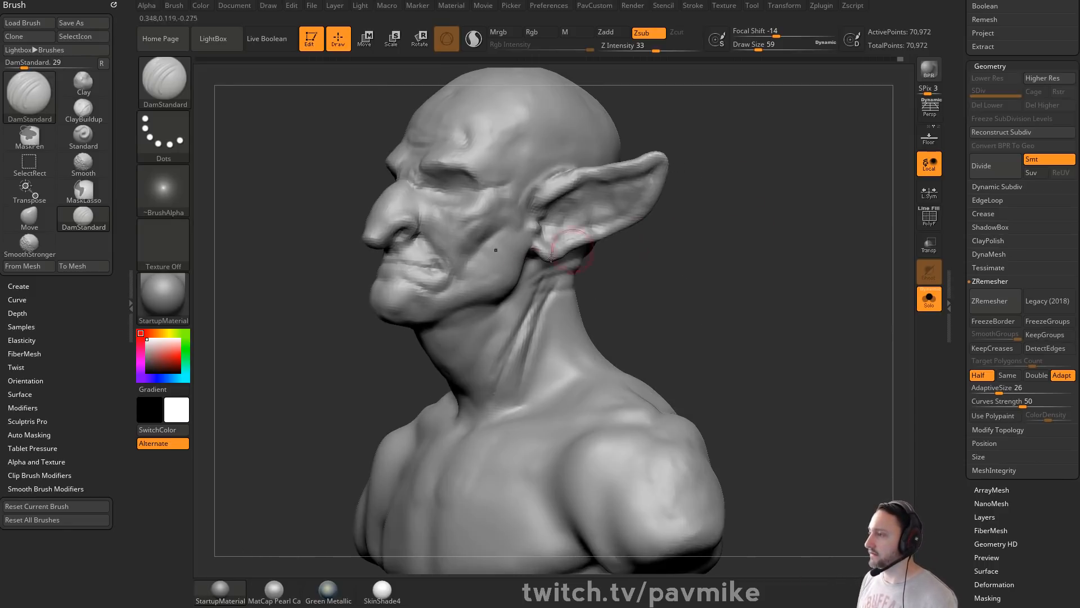
{"action": "key", "text": "shift"}
{"action": "mouse_move", "coordinate": [613, 309]}
{"action": "left_mouse_down"}
{"action": "mouse_move", "coordinate": [728, 287]}
{"action": "mouse_move", "coordinate": [692, 278]}
{"action": "left_mouse_up"}
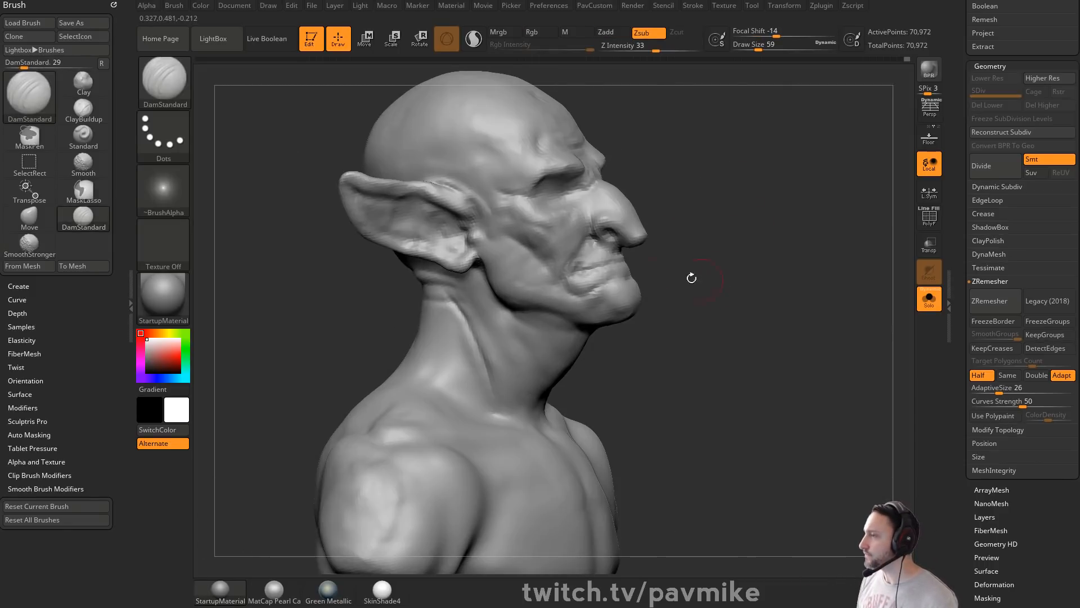
{"action": "mouse_move", "coordinate": [449, 319]}
{"action": "left_mouse_down", "text": "shift"}
{"action": "mouse_move", "coordinate": [447, 296]}
{"action": "mouse_move", "coordinate": [504, 371]}
{"action": "left_mouse_up", "text": "shift"}
{"action": "left_click_drag", "start_coordinate": [758, 303], "coordinate": [528, 309]}
{"action": "left_click_drag", "start_coordinate": [444, 307], "coordinate": [434, 276], "text": "shift"}
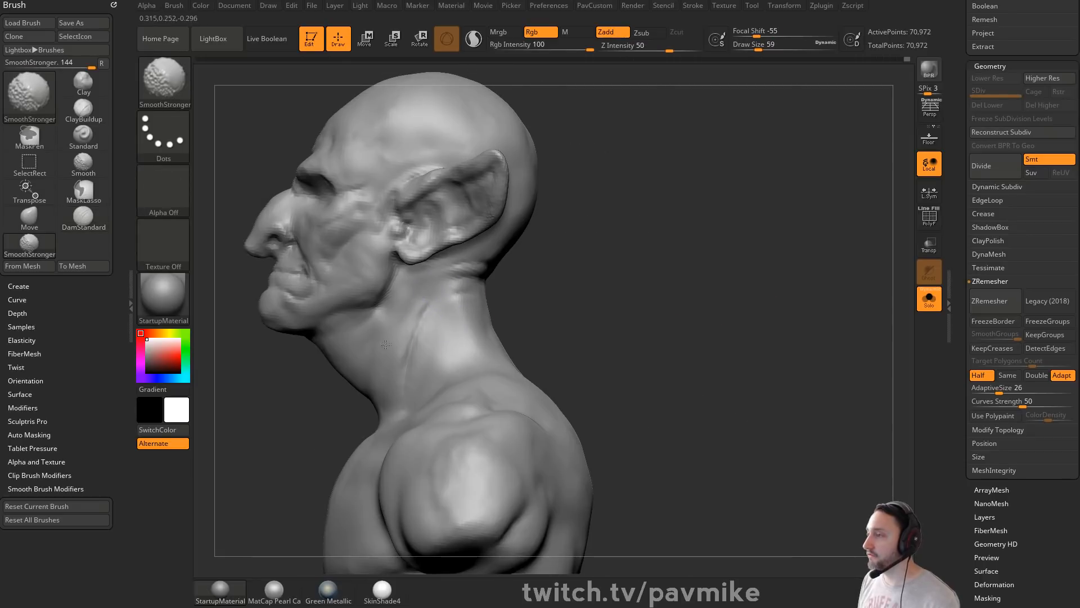
{"action": "mouse_move", "coordinate": [618, 284]}
{"action": "left_mouse_down"}
{"action": "mouse_move", "coordinate": [681, 278]}
{"action": "mouse_move", "coordinate": [677, 239]}
{"action": "left_mouse_up"}
{"action": "left_click_drag", "start_coordinate": [480, 353], "coordinate": [475, 341], "text": "shift"}
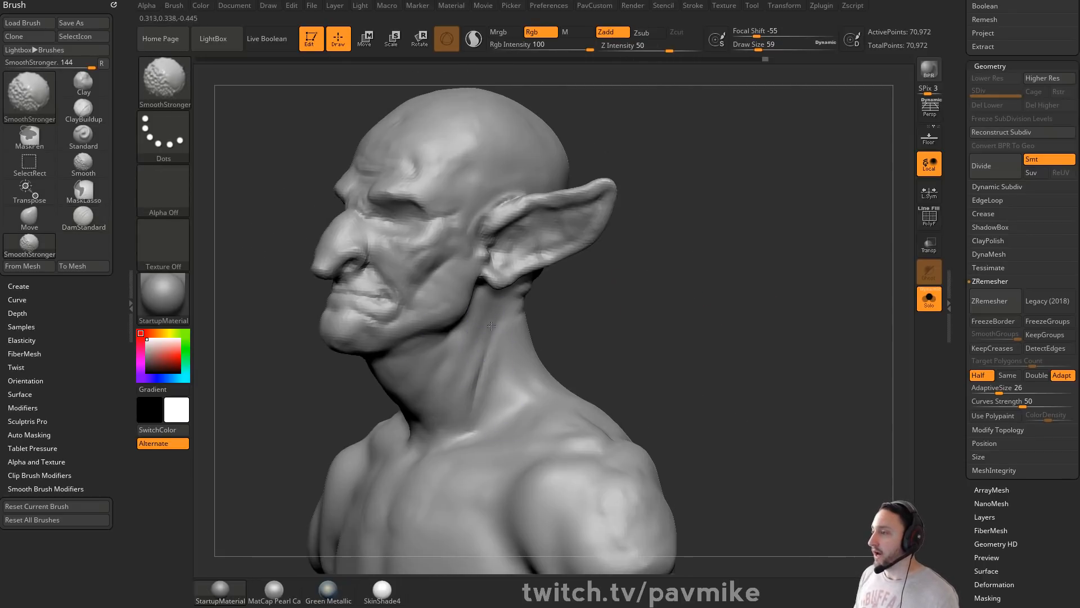
Step: Carve the side neck muscle down toward the collarbone with DamStandard at draw size 90, smoothing its lower end at size 71
{"action": "mouse_move", "coordinate": [665, 323]}
{"action": "left_mouse_down", "text": "alt"}
{"action": "mouse_move", "coordinate": [682, 307]}
{"action": "mouse_move", "coordinate": [717, 303]}
{"action": "mouse_move", "coordinate": [709, 278]}
{"action": "mouse_move", "coordinate": [661, 287]}
{"action": "left_mouse_up", "text": "alt"}
{"action": "right_click_drag", "start_coordinate": [477, 337], "coordinate": [489, 323]}
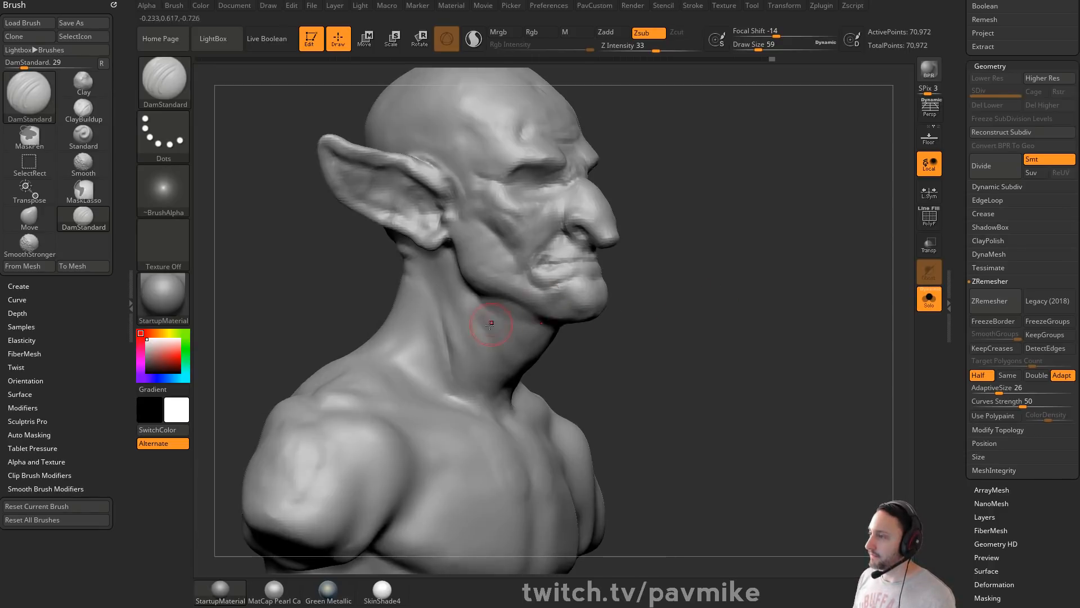
{"action": "key", "text": "s"}
{"action": "left_click_drag", "start_coordinate": [489, 323], "coordinate": [470, 397]}
{"action": "left_click_drag", "start_coordinate": [451, 318], "coordinate": [485, 415]}
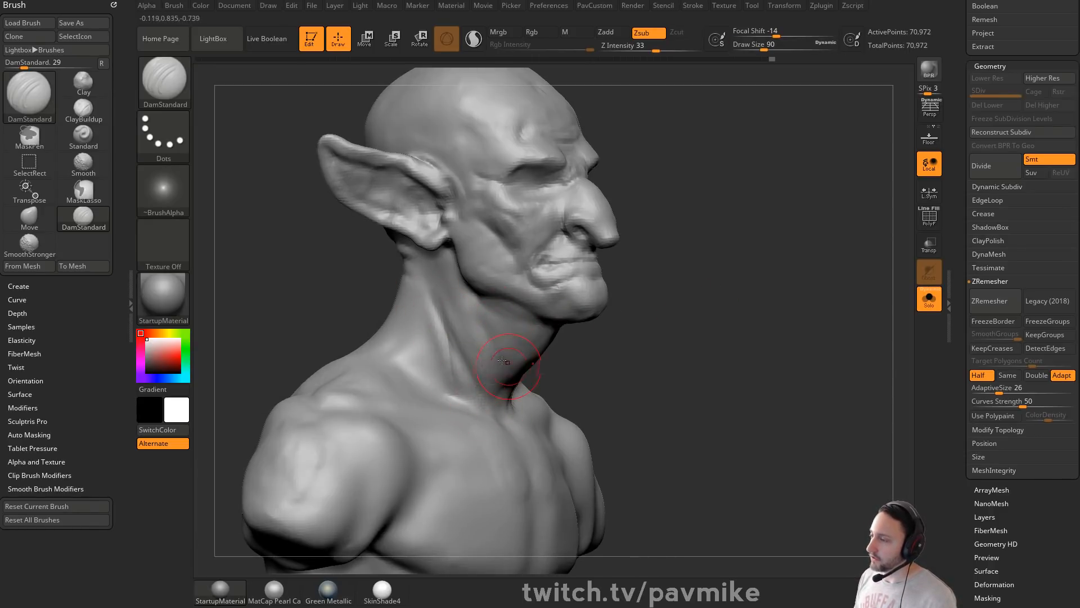
{"action": "key", "text": "["}
{"action": "left_click_drag", "start_coordinate": [605, 340], "coordinate": [523, 357]}
{"action": "key", "text": "["}
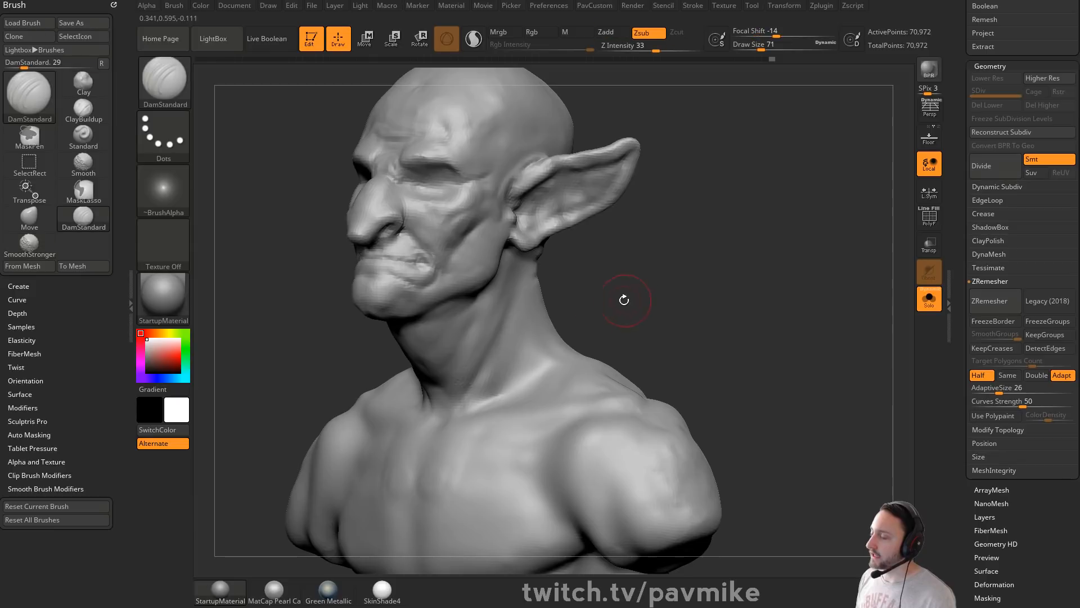
{"action": "left_click_drag", "start_coordinate": [624, 299], "coordinate": [638, 310]}
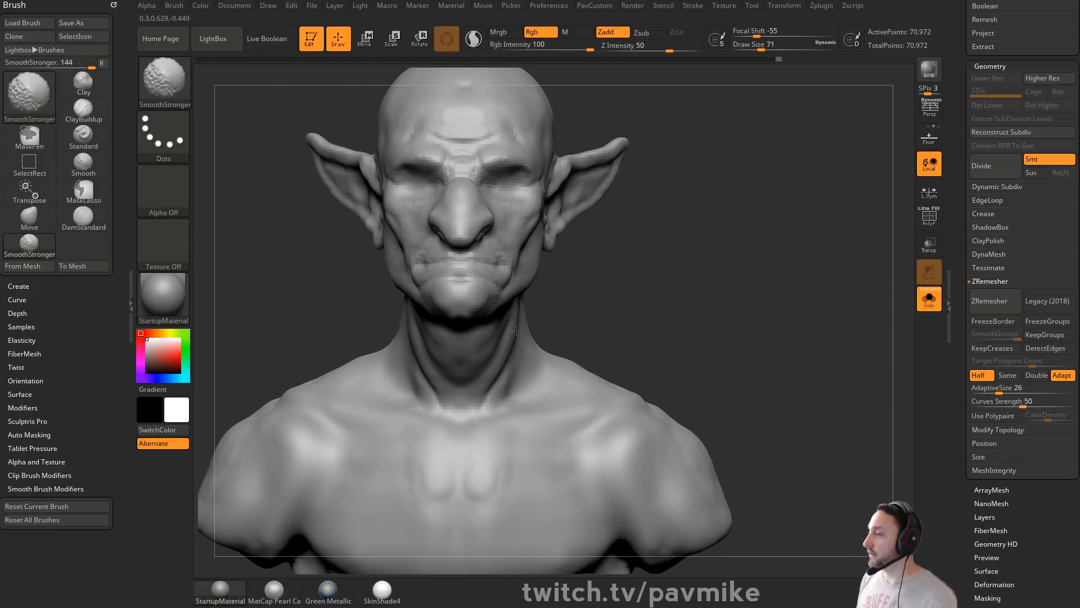
{"action": "left_click_drag", "start_coordinate": [503, 360], "coordinate": [504, 407], "text": "shift"}
Step: Adjust the base of the neck muscles where they meet the collarbones with the Move brush
{"action": "left_click_drag", "start_coordinate": [638, 327], "coordinate": [619, 290], "text": "alt"}
{"action": "key", "text": "s"}
{"action": "key", "text": "b"}
{"action": "key", "text": "m"}
{"action": "key", "text": "v"}
{"action": "mouse_move", "coordinate": [426, 372]}
{"action": "left_mouse_down"}
{"action": "mouse_move", "coordinate": [443, 373]}
{"action": "mouse_move", "coordinate": [436, 401]}
{"action": "left_mouse_up"}
{"action": "key", "text": "s"}
{"action": "key", "text": "s"}
{"action": "key", "text": "s"}
{"action": "left_click_drag", "start_coordinate": [436, 401], "coordinate": [436, 388]}
{"action": "mouse_move", "coordinate": [584, 336]}
{"action": "left_mouse_down"}
{"action": "mouse_move", "coordinate": [651, 290]}
{"action": "mouse_move", "coordinate": [687, 297]}
{"action": "mouse_move", "coordinate": [642, 308]}
{"action": "mouse_move", "coordinate": [707, 357]}
{"action": "mouse_move", "coordinate": [668, 282]}
{"action": "mouse_move", "coordinate": [430, 339]}
{"action": "left_mouse_up"}
Step: Define the notch between the collarbones with DamStandard at draw size 59 and the Standard brush at draw size 39
{"action": "key", "text": "b"}
{"action": "key", "text": "d"}
{"action": "key", "text": "s"}
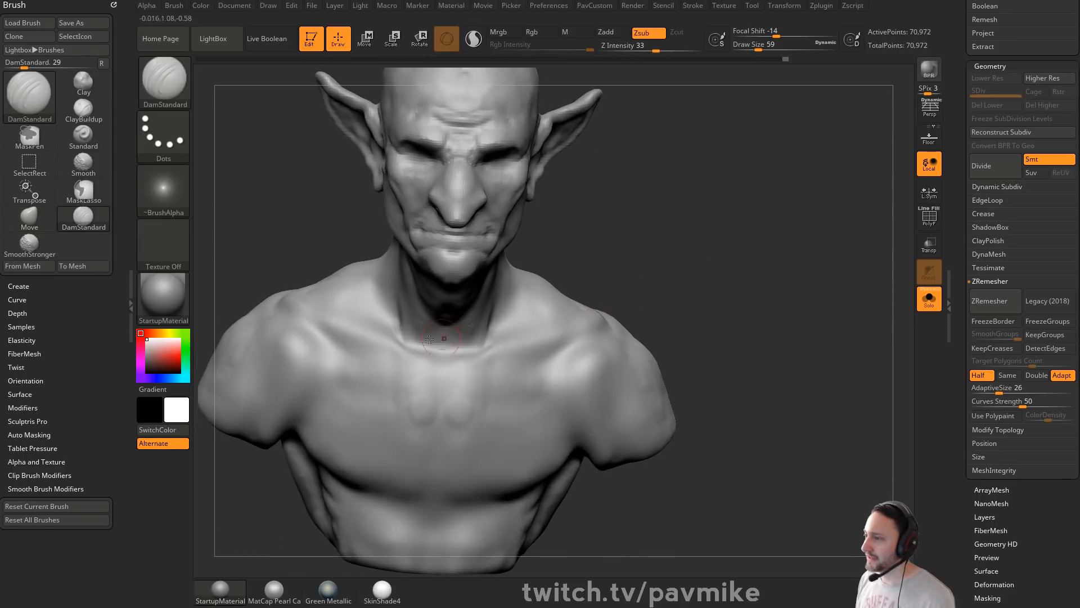
{"action": "key", "text": "b"}
{"action": "key", "text": "s"}
{"action": "key", "text": "t"}
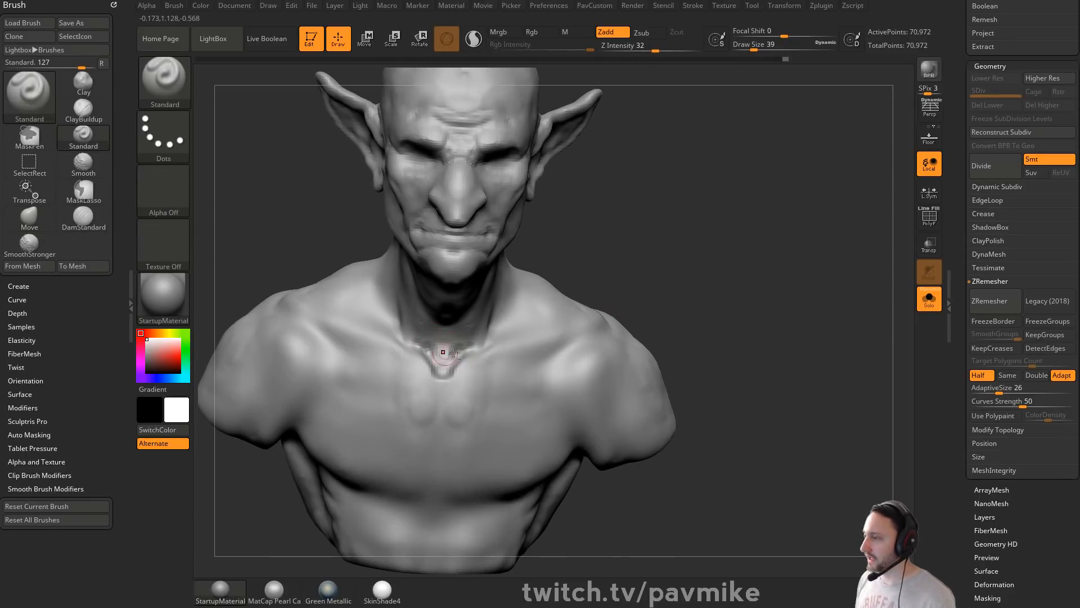
{"action": "right_click_drag", "start_coordinate": [453, 354], "coordinate": [447, 355]}
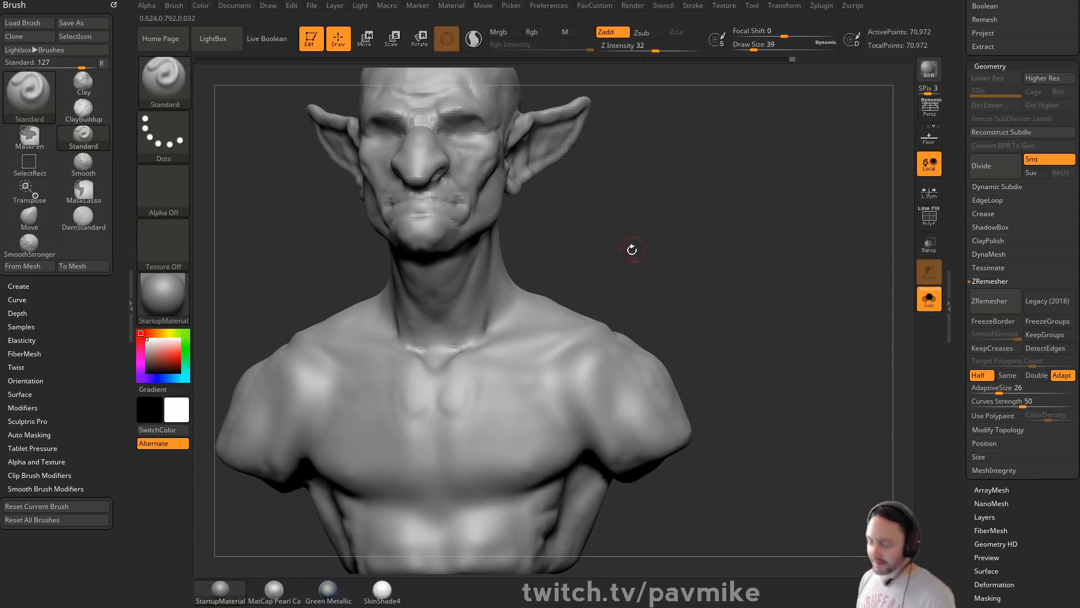
Step: Build up the base of the throat and upper sternum with the Clay brush at draw size 77
{"action": "key", "text": "b"}
{"action": "key", "text": "c"}
{"action": "key", "text": "l"}
{"action": "right_click_drag", "start_coordinate": [620, 268], "coordinate": [417, 330]}
{"action": "key", "text": "s"}
{"action": "mouse_move", "coordinate": [417, 331]}
{"action": "left_mouse_down"}
{"action": "mouse_move", "coordinate": [422, 346]}
{"action": "mouse_move", "coordinate": [394, 270]}
{"action": "left_mouse_up"}
{"action": "left_click_drag", "start_coordinate": [415, 345], "coordinate": [416, 337]}
{"action": "right_click_drag", "start_coordinate": [416, 337], "coordinate": [441, 346]}
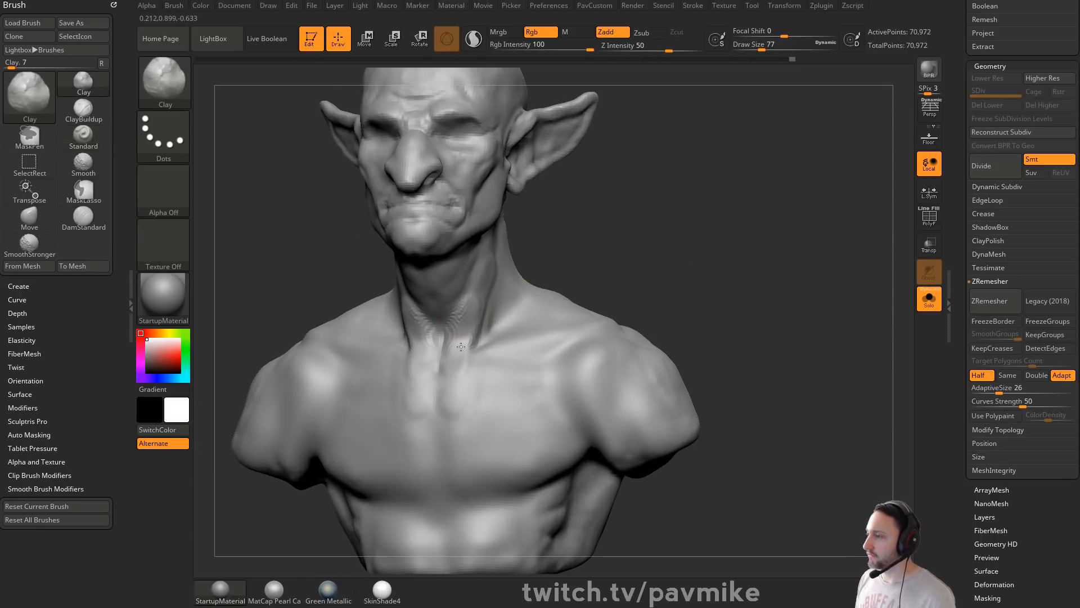
{"action": "mouse_move", "coordinate": [490, 268]}
{"action": "right_mouse_down", "text": "shift"}
{"action": "mouse_move", "coordinate": [499, 349]}
{"action": "mouse_move", "coordinate": [723, 229]}
{"action": "mouse_move", "coordinate": [527, 360]}
{"action": "mouse_move", "coordinate": [480, 349]}
{"action": "right_mouse_up", "text": "shift"}
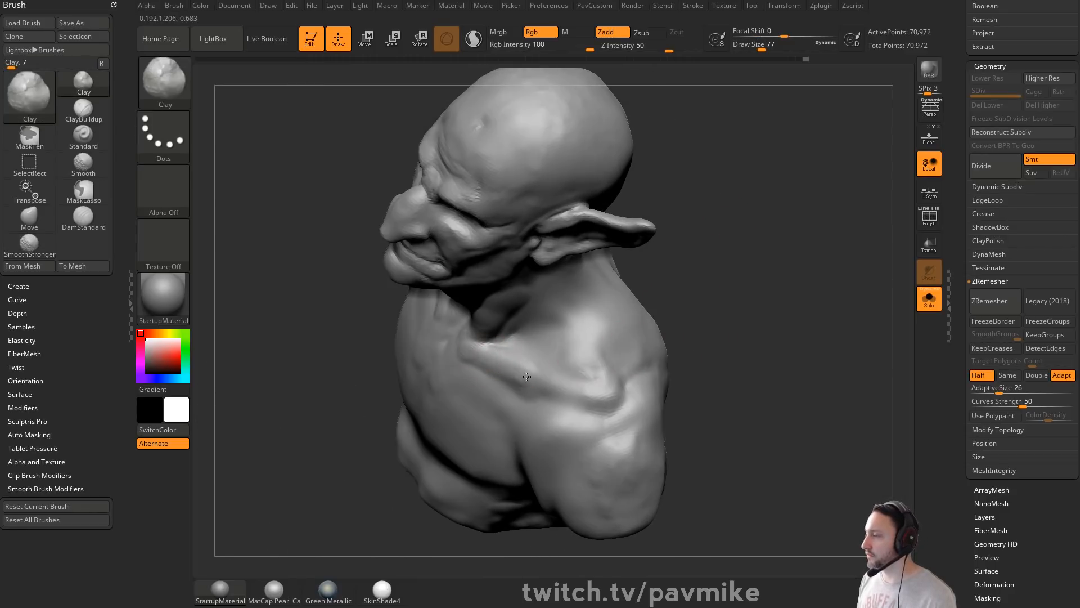
Step: Add Clay brush volume along the collarbone toward the shoulder and smooth the upper chest
{"action": "left_click_drag", "start_coordinate": [560, 388], "coordinate": [577, 382]}
{"action": "mouse_move", "coordinate": [577, 382]}
{"action": "right_mouse_down"}
{"action": "mouse_move", "coordinate": [723, 298]}
{"action": "mouse_move", "coordinate": [623, 339]}
{"action": "right_mouse_up"}
{"action": "left_click_drag", "start_coordinate": [501, 397], "coordinate": [455, 462], "text": "shift"}
{"action": "mouse_move", "coordinate": [455, 462]}
{"action": "right_mouse_down"}
{"action": "mouse_move", "coordinate": [757, 299]}
{"action": "mouse_move", "coordinate": [415, 343]}
{"action": "right_mouse_up"}
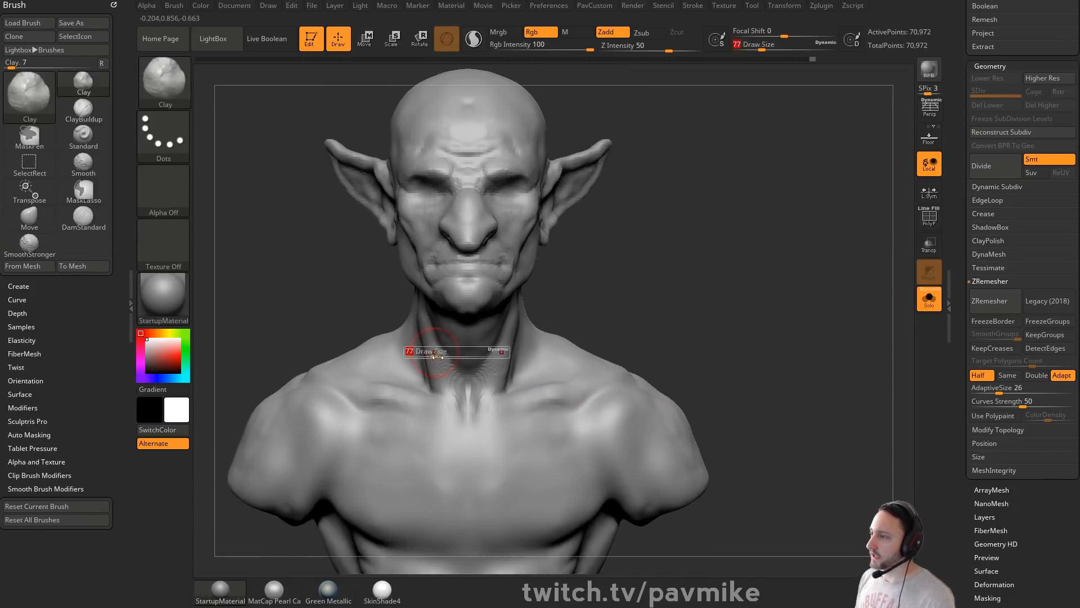
Step: Nudge the lower neck muscles above the collarbones with the Move brush at draw size 87, undoing the last distorted pull
{"action": "key", "text": "b"}
{"action": "key", "text": "m"}
{"action": "key", "text": "v"}
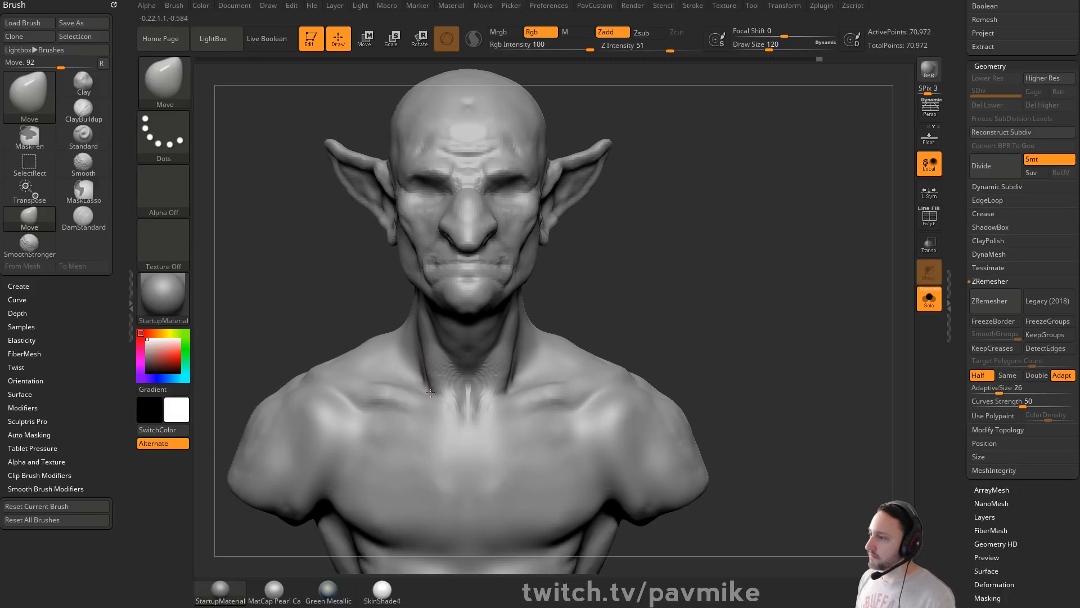
{"action": "key", "text": "s"}
{"action": "left_click_drag", "start_coordinate": [523, 373], "coordinate": [513, 358]}
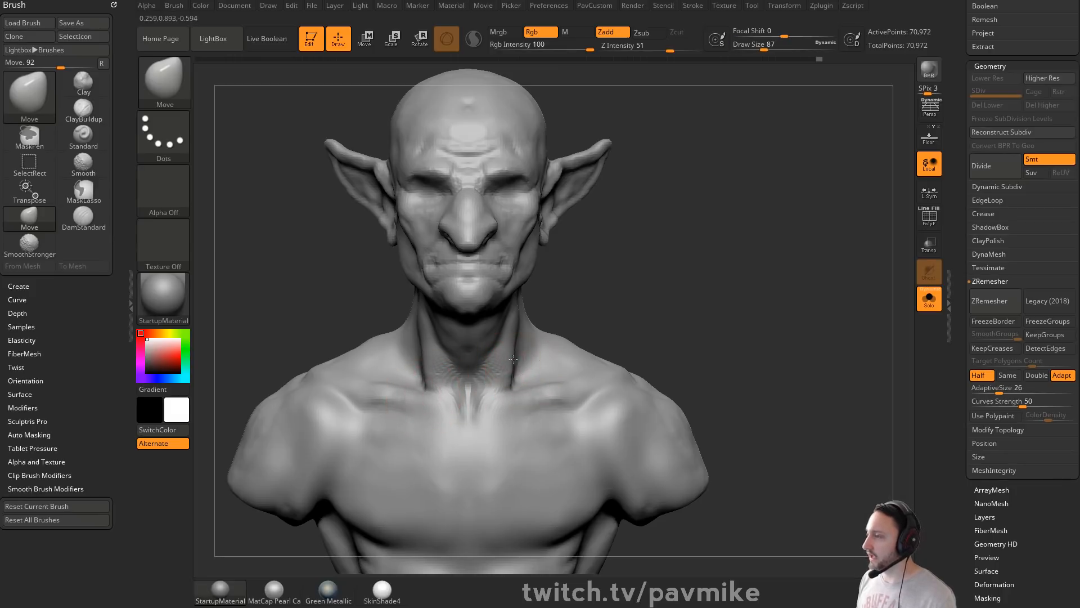
{"action": "left_click_drag", "start_coordinate": [630, 282], "coordinate": [517, 343]}
{"action": "key", "text": "ctrl+z"}
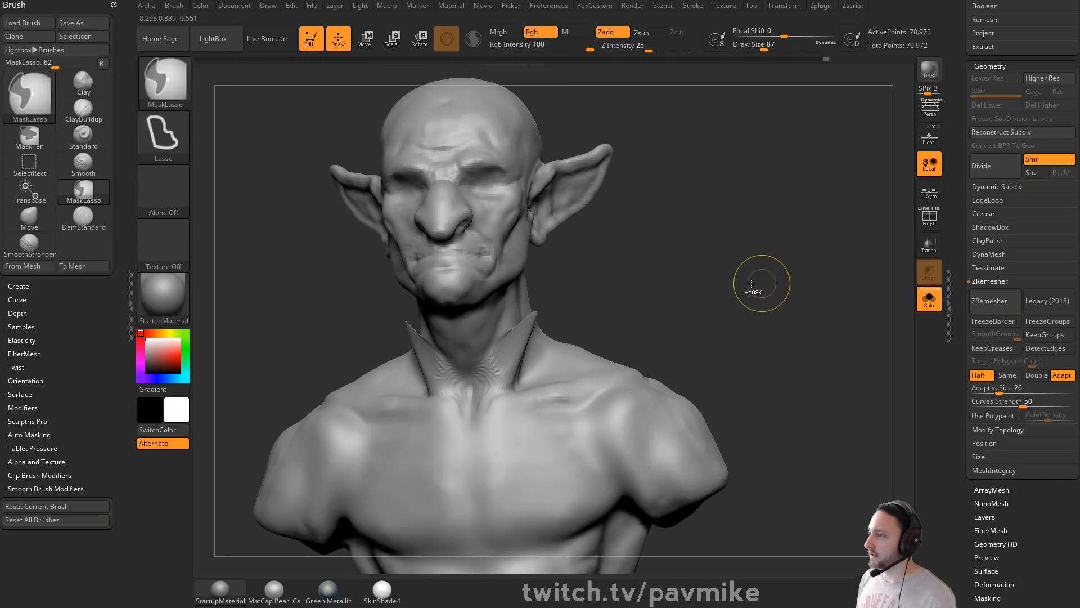
Step: Reshape the front profile of the throat below the chin with the Move brush, finishing at draw size 112
{"action": "left_click_drag", "start_coordinate": [760, 285], "coordinate": [739, 253]}
{"action": "key", "text": "b"}
{"action": "key", "text": "d"}
{"action": "key", "text": "s"}
{"action": "mouse_move", "coordinate": [706, 286]}
{"action": "left_mouse_down"}
{"action": "mouse_move", "coordinate": [779, 304]}
{"action": "mouse_move", "coordinate": [675, 301]}
{"action": "mouse_move", "coordinate": [816, 298]}
{"action": "mouse_move", "coordinate": [772, 297]}
{"action": "mouse_move", "coordinate": [762, 314]}
{"action": "mouse_move", "coordinate": [841, 326]}
{"action": "mouse_move", "coordinate": [767, 306]}
{"action": "mouse_move", "coordinate": [755, 316]}
{"action": "left_mouse_up"}
{"action": "key", "text": "b"}
{"action": "key", "text": "m"}
{"action": "key", "text": "v"}
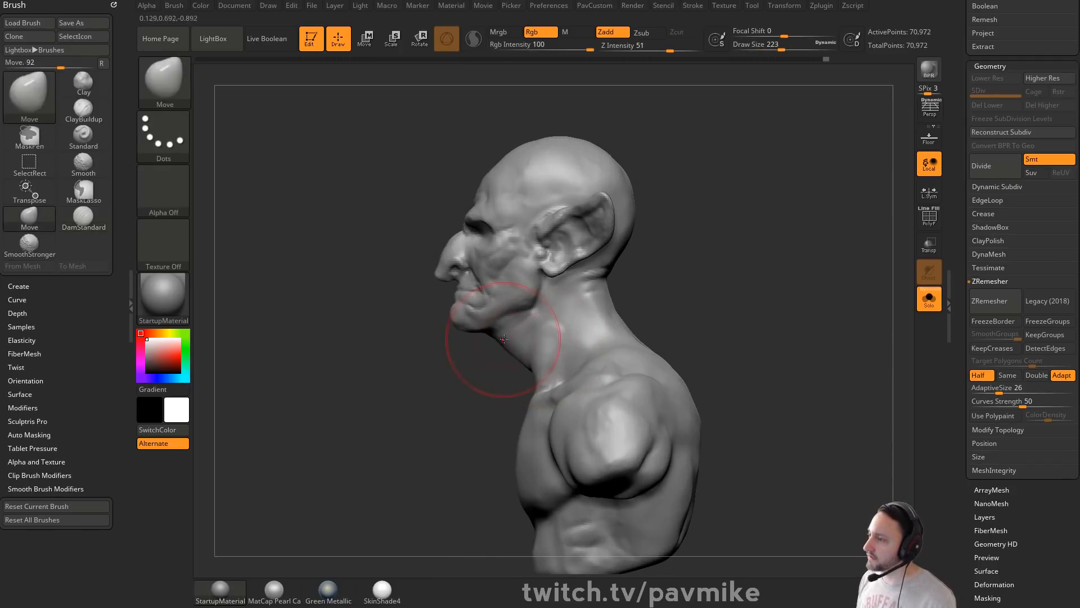
{"action": "key", "text": "s"}
{"action": "left_click_drag", "start_coordinate": [521, 342], "coordinate": [509, 343]}
{"action": "right_click_drag", "start_coordinate": [503, 351], "coordinate": [468, 386], "text": "ctrl"}
{"action": "key", "text": "s"}
{"action": "left_click_drag", "start_coordinate": [483, 368], "coordinate": [473, 368]}
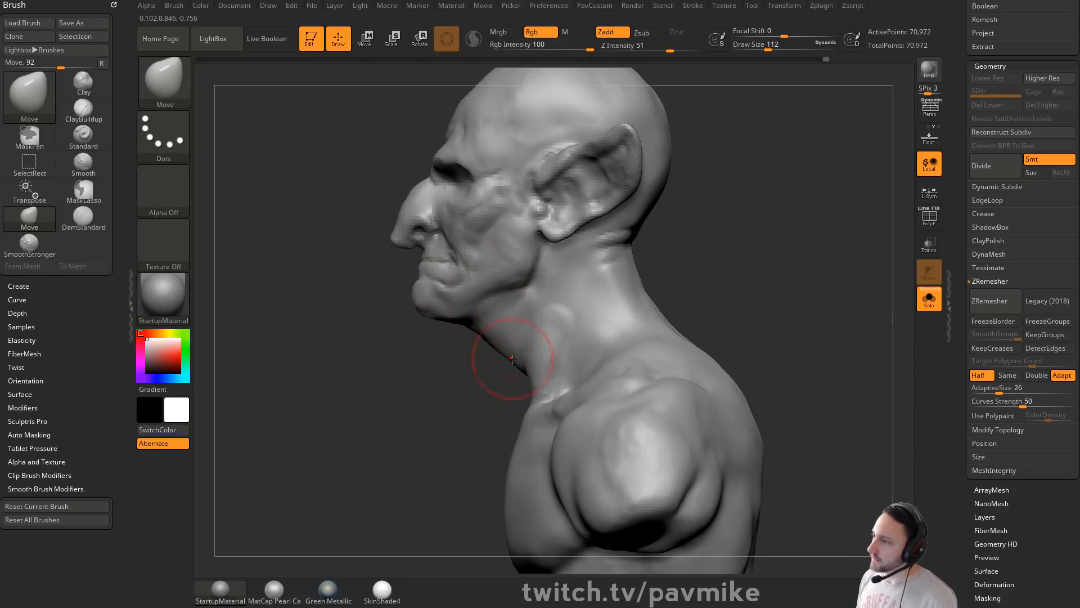
Step: Build up the lower neck and inner collarbone ends with the Clay brush at draw sizes 83 and 80
{"action": "right_click_drag", "start_coordinate": [582, 275], "coordinate": [693, 251]}
{"action": "key", "text": "b"}
{"action": "key", "text": "c"}
{"action": "key", "text": "l"}
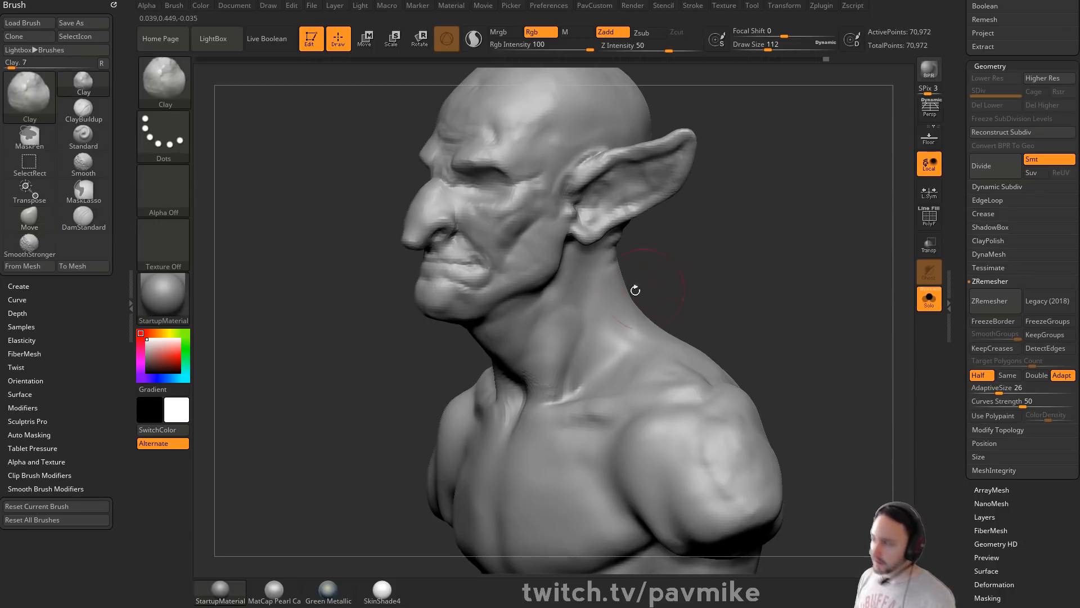
{"action": "right_click_drag", "start_coordinate": [540, 397], "coordinate": [577, 340]}
{"action": "key", "text": "s"}
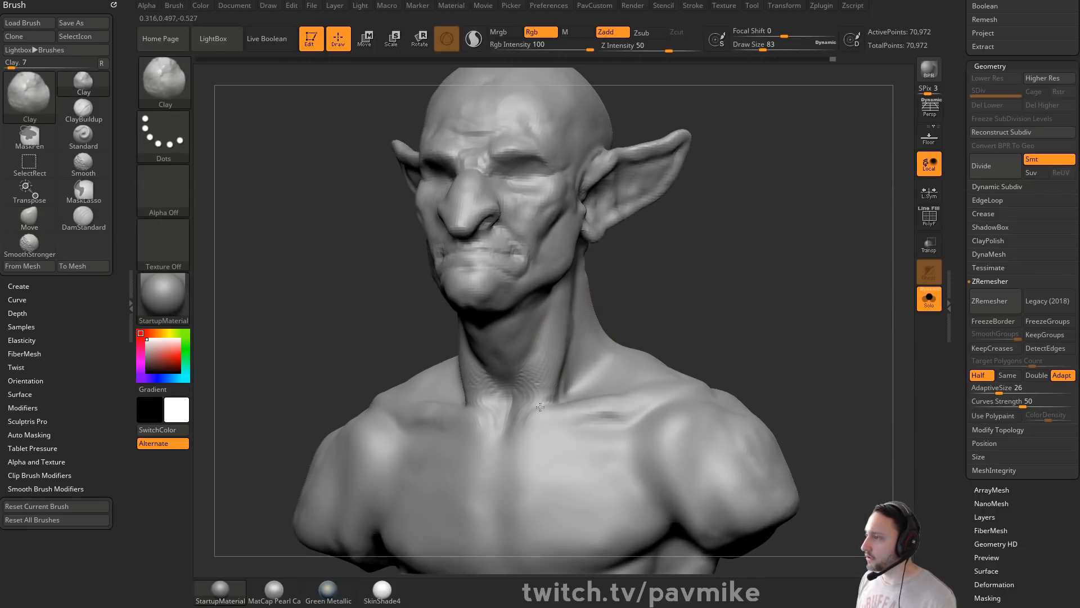
{"action": "right_click_drag", "start_coordinate": [540, 406], "coordinate": [560, 326]}
{"action": "right_click_drag", "start_coordinate": [670, 286], "coordinate": [556, 369]}
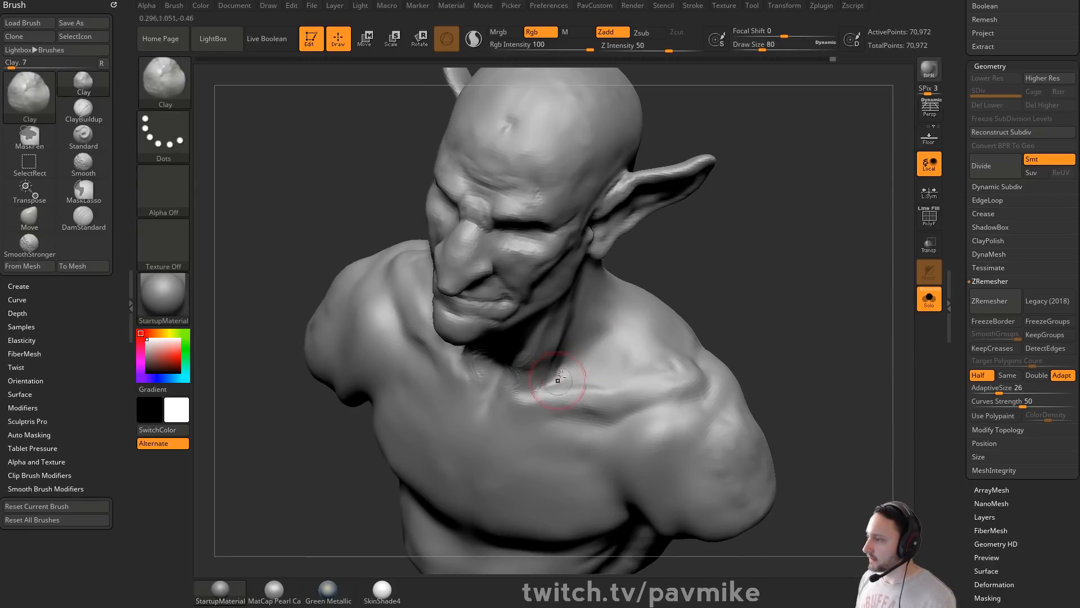
{"action": "right_click_drag", "start_coordinate": [619, 298], "coordinate": [602, 284]}
{"action": "mouse_move", "coordinate": [722, 248]}
{"action": "right_mouse_down"}
{"action": "mouse_move", "coordinate": [737, 270]}
{"action": "mouse_move", "coordinate": [557, 321]}
{"action": "right_mouse_up"}
Step: Pull the throat forward in profile and widen the sides of the neck with the Move brush at draw size 286
{"action": "key", "text": "b"}
{"action": "key", "text": "m"}
{"action": "key", "text": "v"}
{"action": "left_click_drag", "start_coordinate": [542, 337], "coordinate": [509, 374]}
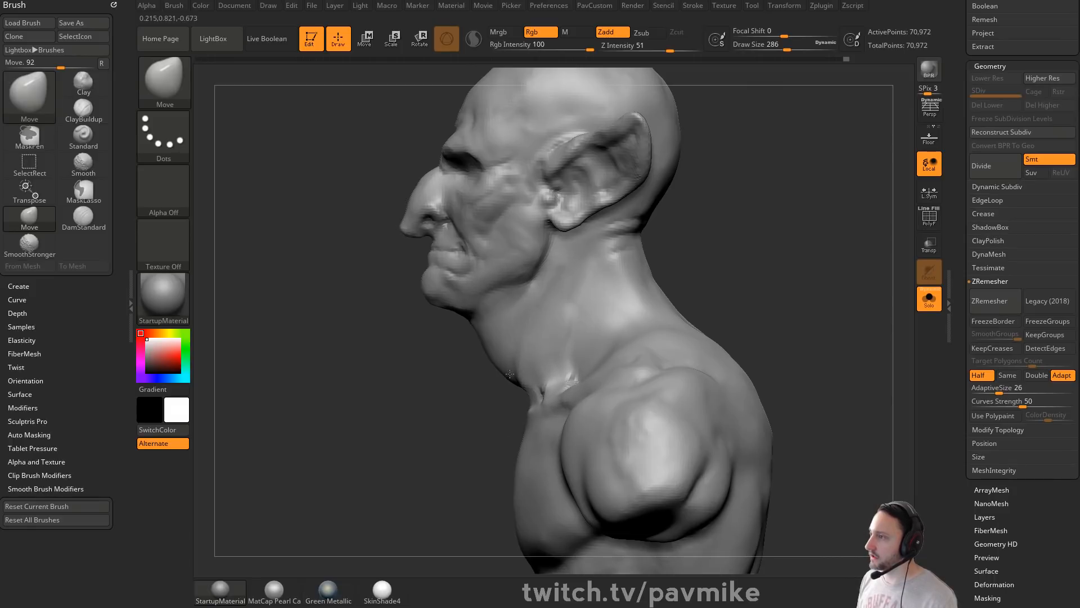
{"action": "right_click_drag", "start_coordinate": [732, 304], "coordinate": [674, 286]}
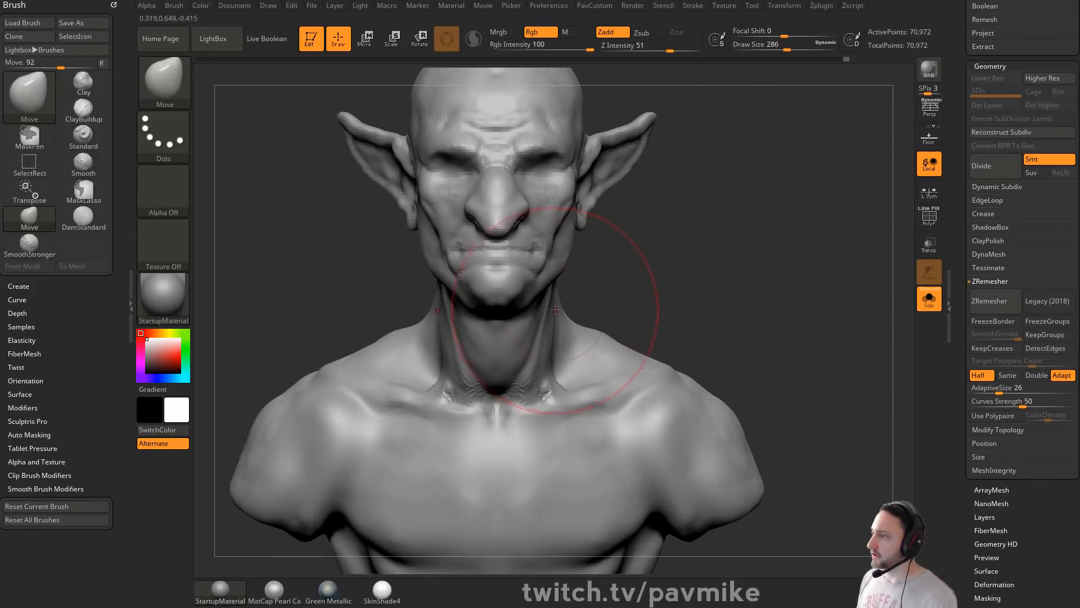
{"action": "mouse_move", "coordinate": [557, 312]}
{"action": "left_mouse_down"}
{"action": "mouse_move", "coordinate": [575, 313]}
{"action": "mouse_move", "coordinate": [585, 282]}
{"action": "left_mouse_up"}
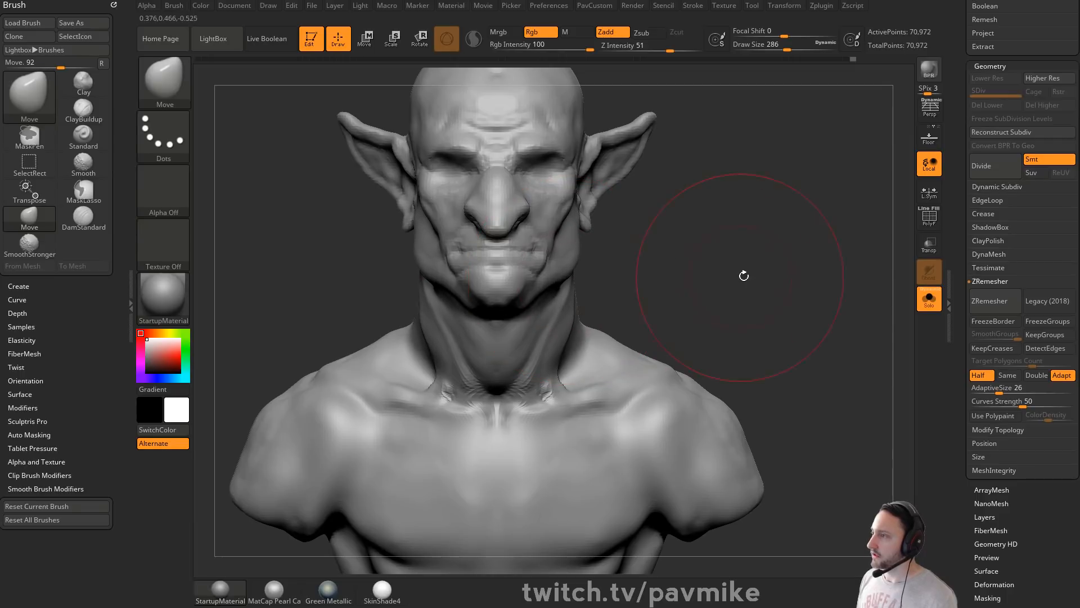
Step: Reduce the draw size to 62 and check the neck and head proportions in profile and from both three-quarter sides
{"action": "mouse_move", "coordinate": [744, 275]}
{"action": "right_mouse_down"}
{"action": "mouse_move", "coordinate": [771, 225]}
{"action": "mouse_move", "coordinate": [692, 265]}
{"action": "mouse_move", "coordinate": [779, 264]}
{"action": "mouse_move", "coordinate": [736, 278]}
{"action": "right_mouse_up"}
{"action": "key", "text": "s"}
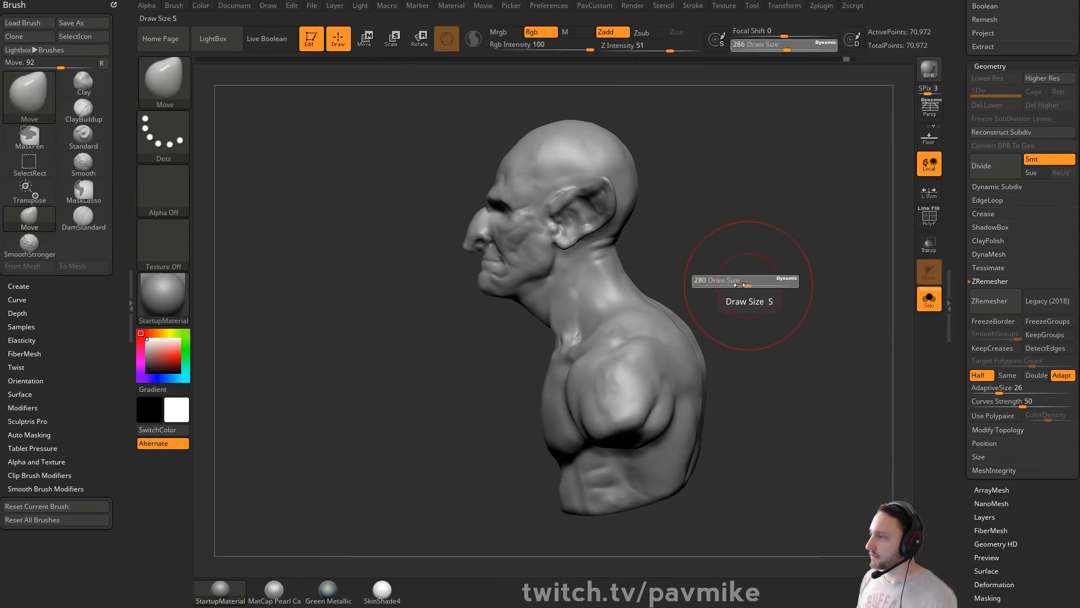
{"action": "left_click_drag", "start_coordinate": [739, 285], "coordinate": [710, 284]}
{"action": "right_click_drag", "start_coordinate": [710, 284], "coordinate": [743, 242]}
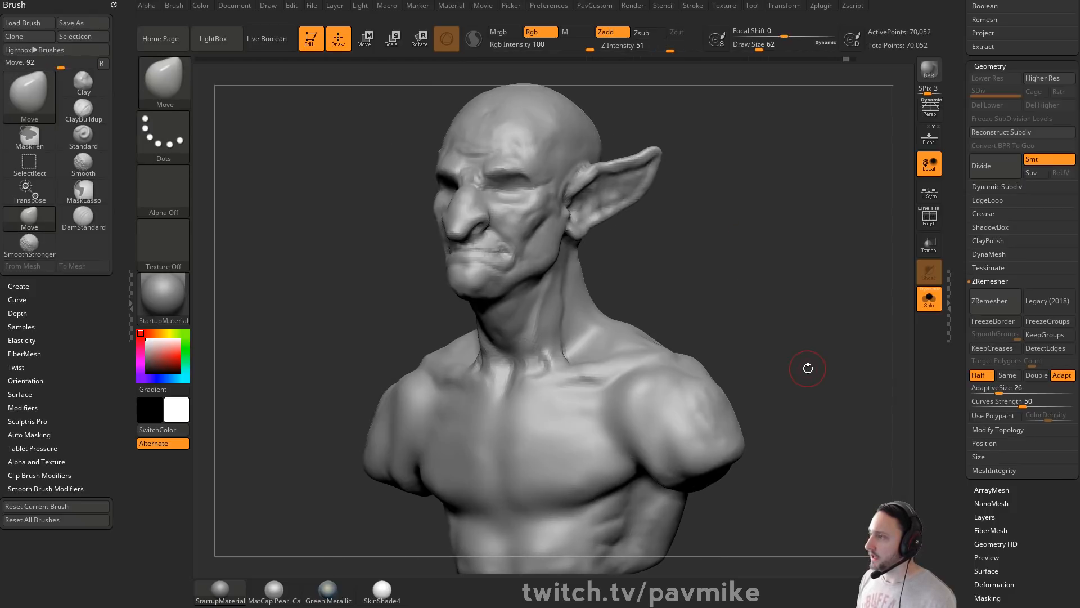
{"action": "right_click_drag", "start_coordinate": [805, 341], "coordinate": [550, 319]}
{"action": "right_click_drag", "start_coordinate": [683, 238], "coordinate": [457, 191]}
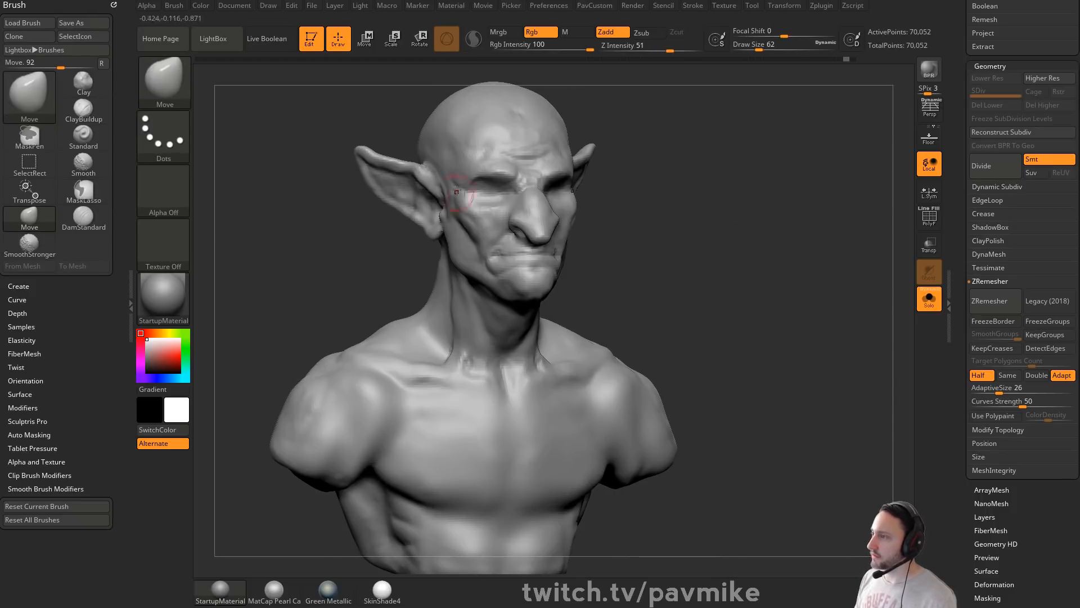
{"action": "mouse_move", "coordinate": [454, 340]}
{"action": "right_mouse_down"}
{"action": "mouse_move", "coordinate": [663, 210]}
{"action": "mouse_move", "coordinate": [677, 246]}
{"action": "right_mouse_up"}
Step: Refine the creases of the face and neck with the DamStandard brush
{"action": "key", "text": "b"}
{"action": "key", "text": "c"}
{"action": "key", "text": "l"}
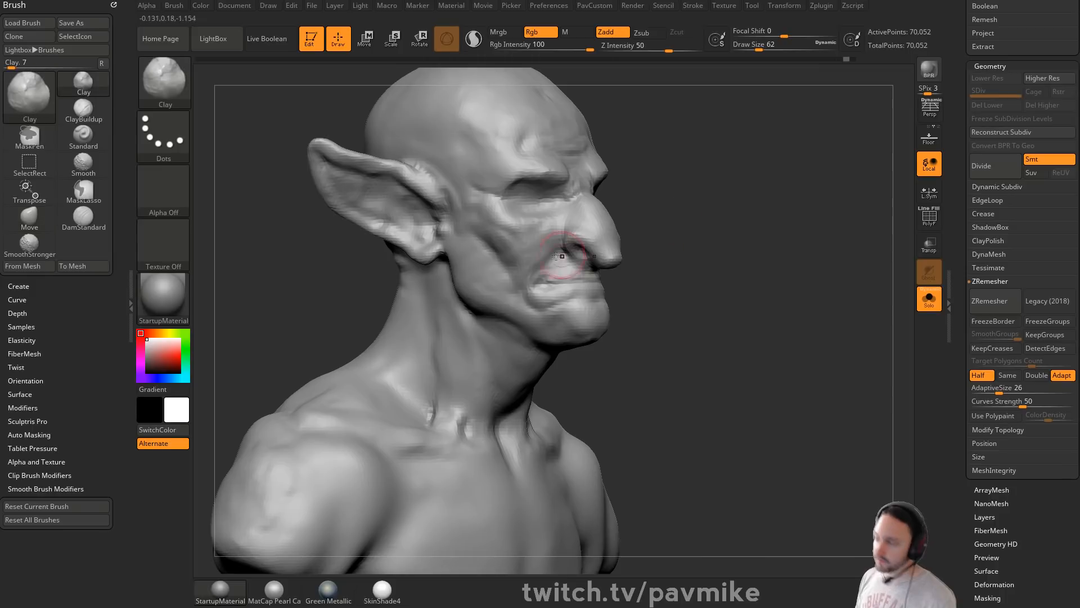
{"action": "mouse_move", "coordinate": [495, 133]}
{"action": "right_mouse_down"}
{"action": "mouse_move", "coordinate": [801, 172]}
{"action": "mouse_move", "coordinate": [775, 214]}
{"action": "mouse_move", "coordinate": [578, 221]}
{"action": "mouse_move", "coordinate": [787, 236]}
{"action": "mouse_move", "coordinate": [769, 216]}
{"action": "right_mouse_up"}
{"action": "key", "text": "b"}
{"action": "key", "text": "d"}
{"action": "key", "text": "s"}
{"action": "key", "text": "s"}
{"action": "left_click", "coordinate": [555, 266]}
{"action": "left_click_drag", "start_coordinate": [545, 266], "coordinate": [518, 303]}
Step: Carve a centre line down the sternum to the lower edge of the chest with DamStandard at draw size 68
{"action": "mouse_move", "coordinate": [770, 253]}
{"action": "right_mouse_down"}
{"action": "mouse_move", "coordinate": [770, 242]}
{"action": "mouse_move", "coordinate": [771, 288]}
{"action": "mouse_move", "coordinate": [736, 215]}
{"action": "mouse_move", "coordinate": [759, 202]}
{"action": "mouse_move", "coordinate": [786, 229]}
{"action": "right_mouse_up"}
{"action": "key", "text": "s"}
{"action": "left_click_drag", "start_coordinate": [699, 247], "coordinate": [710, 248]}
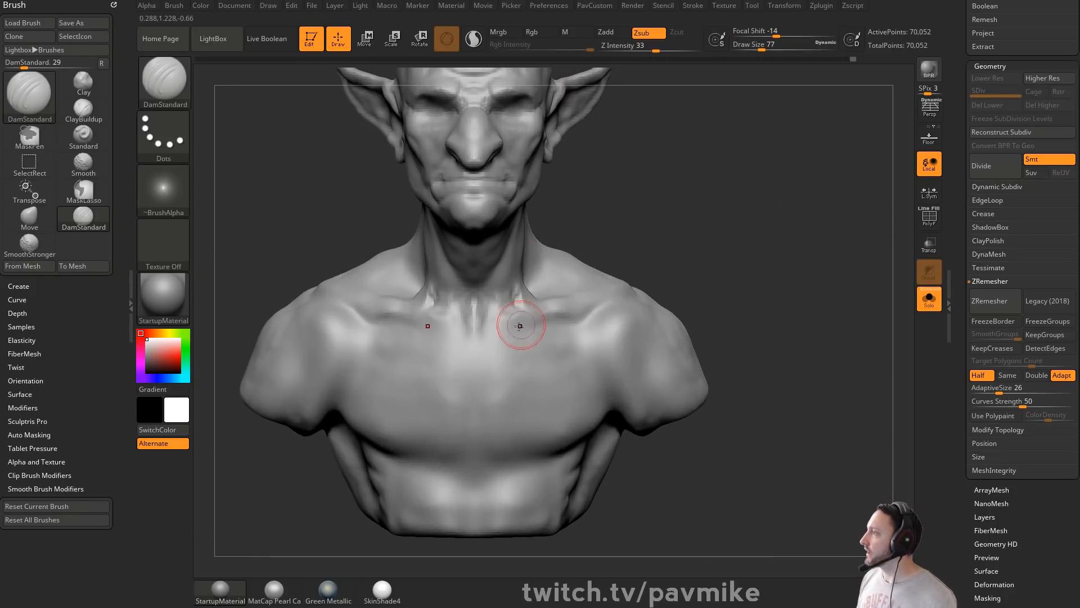
{"action": "key", "text": "s"}
{"action": "left_click_drag", "start_coordinate": [521, 324], "coordinate": [474, 394]}
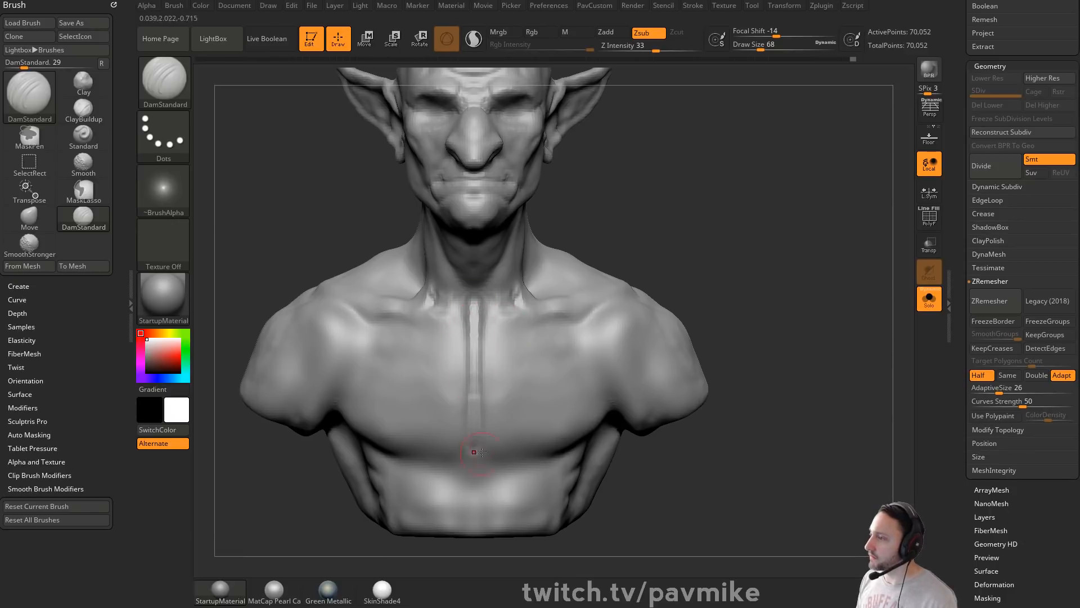
{"action": "right_click_drag", "start_coordinate": [754, 386], "coordinate": [694, 299]}
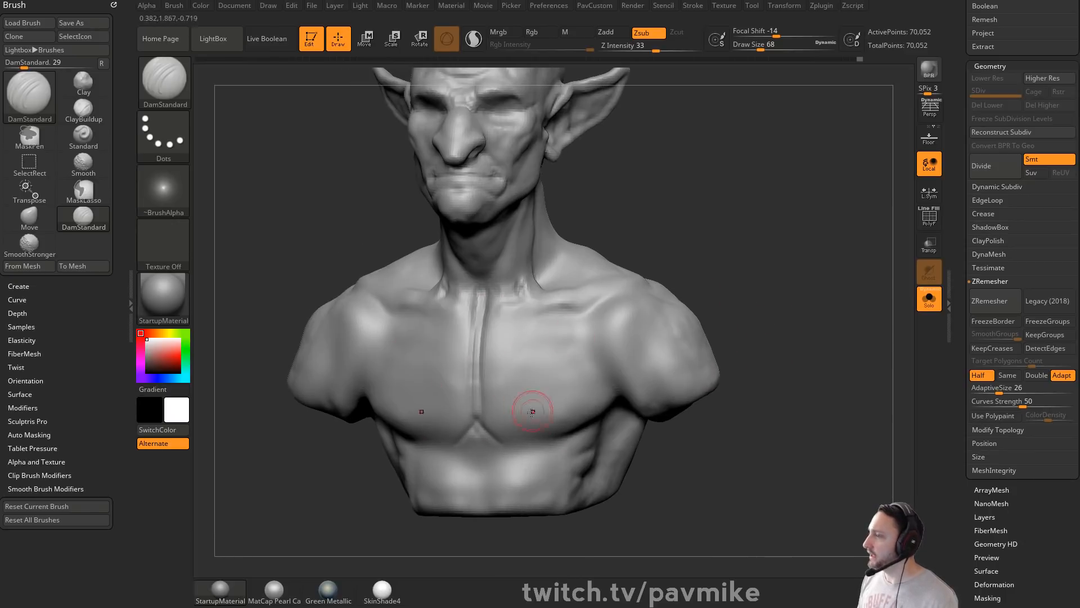
{"action": "right_click_drag", "start_coordinate": [719, 384], "coordinate": [741, 364]}
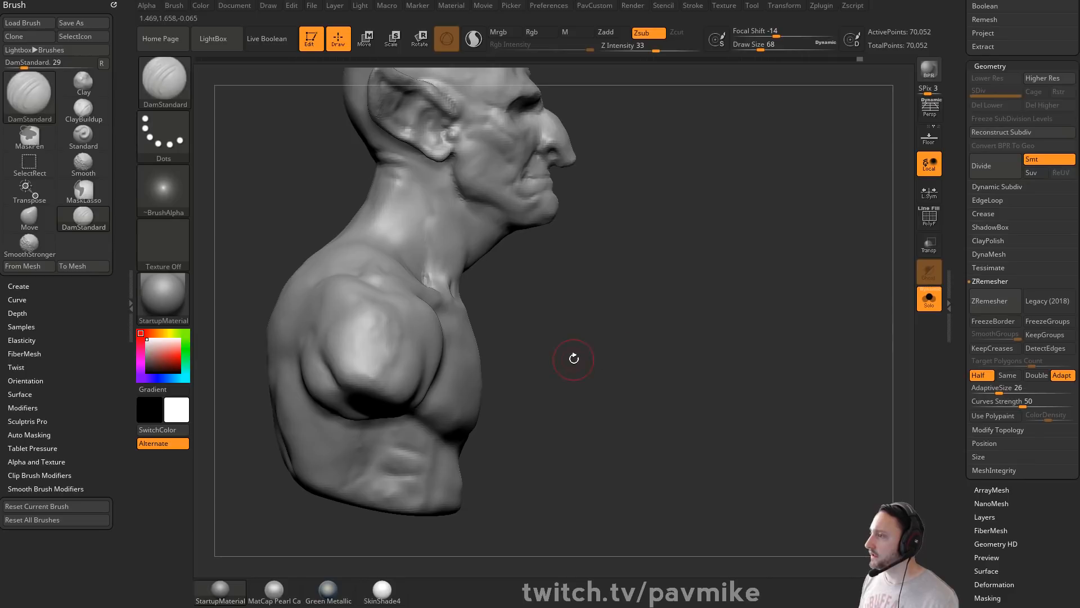
Step: Push in the back of the torso in profile with the Move brush at draw size 567
{"action": "mouse_move", "coordinate": [574, 360]}
{"action": "right_mouse_down"}
{"action": "mouse_move", "coordinate": [607, 323]}
{"action": "mouse_move", "coordinate": [673, 352]}
{"action": "right_mouse_up"}
{"action": "key", "text": "s"}
{"action": "mouse_move", "coordinate": [415, 354]}
{"action": "left_mouse_down"}
{"action": "mouse_move", "coordinate": [457, 353]}
{"action": "mouse_move", "coordinate": [411, 357]}
{"action": "mouse_move", "coordinate": [422, 358]}
{"action": "left_mouse_up"}
{"action": "key", "text": "b"}
{"action": "key", "text": "m"}
{"action": "key", "text": "v"}
{"action": "mouse_move", "coordinate": [412, 402]}
{"action": "left_mouse_down"}
{"action": "mouse_move", "coordinate": [428, 438]}
{"action": "mouse_move", "coordinate": [470, 463]}
{"action": "left_mouse_up"}
{"action": "left_click_drag", "start_coordinate": [432, 386], "coordinate": [431, 396]}
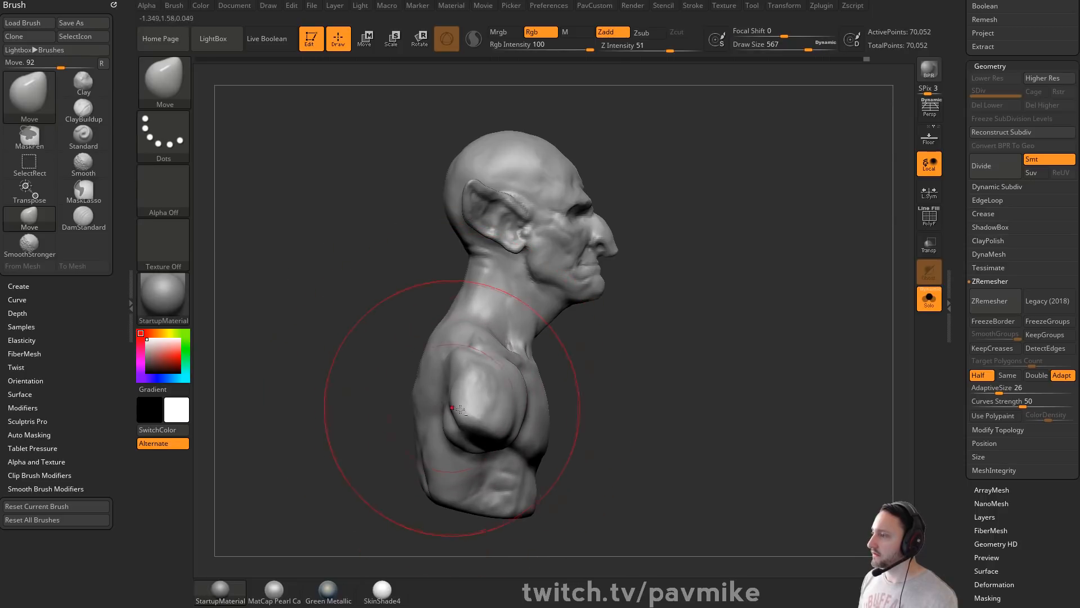
Step: Pull the lower chest and abdomen forward in profile with the Move brush, and reduce the draw size to 393
{"action": "left_click_drag", "start_coordinate": [559, 430], "coordinate": [575, 434]}
{"action": "mouse_move", "coordinate": [542, 482]}
{"action": "left_mouse_down"}
{"action": "mouse_move", "coordinate": [569, 515]}
{"action": "mouse_move", "coordinate": [580, 507]}
{"action": "mouse_move", "coordinate": [569, 505]}
{"action": "left_mouse_up"}
{"action": "key", "text": "s"}
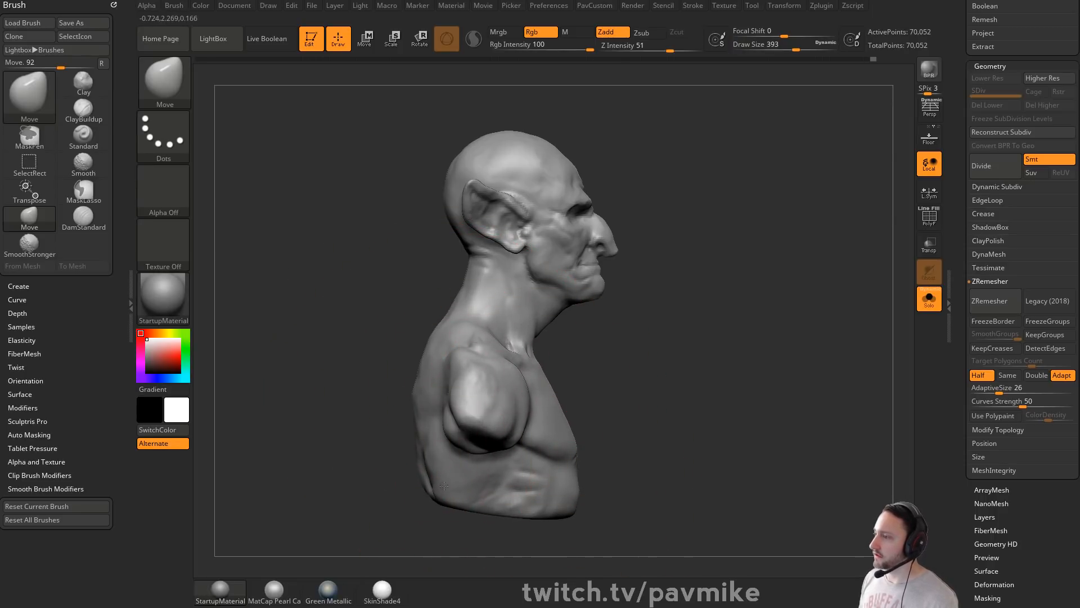
Step: Smooth the base of the neck and top of the shoulder with the SmoothStronger brush at draw size 128
{"action": "left_click_drag", "start_coordinate": [649, 358], "coordinate": [730, 303], "text": "shift"}
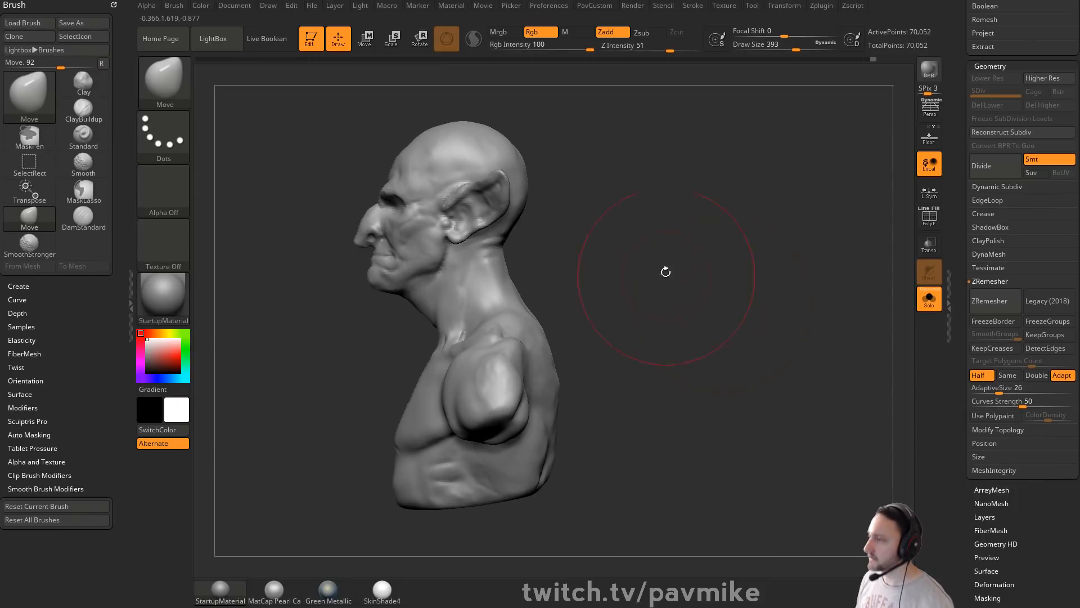
{"action": "key", "text": "s"}
{"action": "mouse_move", "coordinate": [573, 281]}
{"action": "left_mouse_down", "text": "alt"}
{"action": "mouse_move", "coordinate": [600, 309]}
{"action": "mouse_move", "coordinate": [559, 345]}
{"action": "left_mouse_up", "text": "alt"}
{"action": "left_click_drag", "start_coordinate": [533, 397], "coordinate": [523, 426], "text": "shift"}
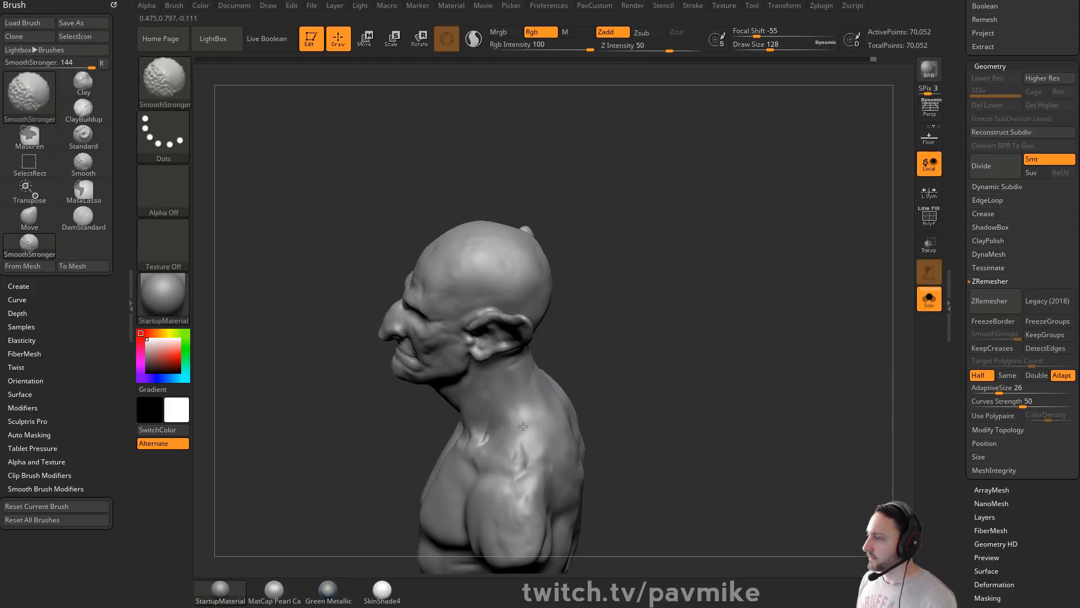
Step: Define the collarbones and the lower end of the sternum with the Standard brush at draw size 33
{"action": "mouse_move", "coordinate": [615, 330]}
{"action": "left_mouse_down"}
{"action": "mouse_move", "coordinate": [722, 328]}
{"action": "mouse_move", "coordinate": [511, 304]}
{"action": "mouse_move", "coordinate": [683, 293]}
{"action": "mouse_move", "coordinate": [667, 294]}
{"action": "left_mouse_up"}
{"action": "key", "text": "s"}
{"action": "left_click_drag", "start_coordinate": [664, 265], "coordinate": [698, 259], "text": "alt"}
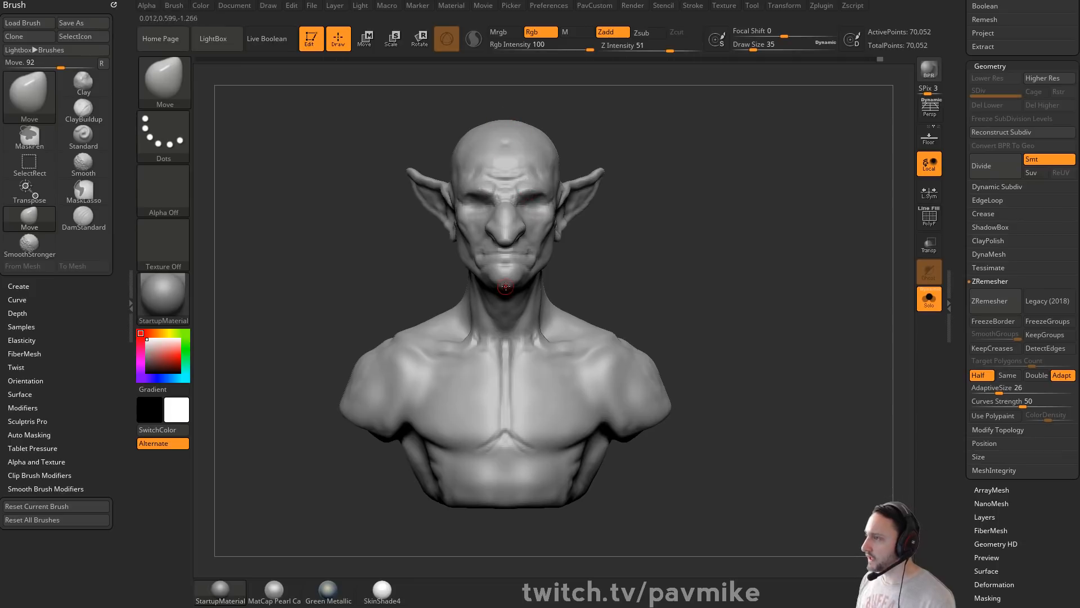
{"action": "key", "text": "b"}
{"action": "key", "text": "s"}
{"action": "key", "text": "t"}
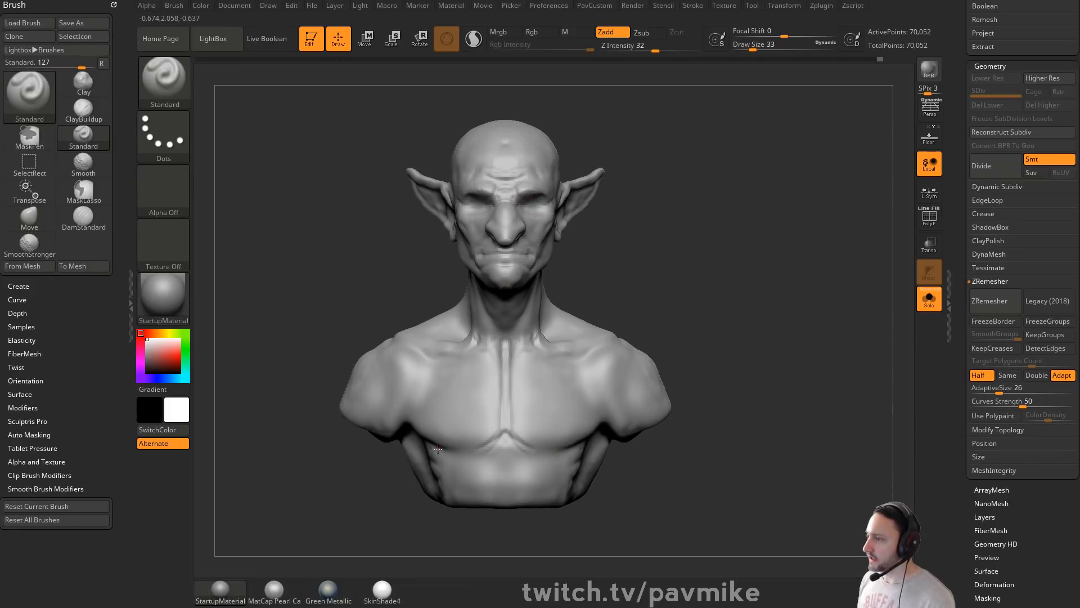
{"action": "left_click_drag", "start_coordinate": [709, 437], "coordinate": [748, 417], "text": "alt"}
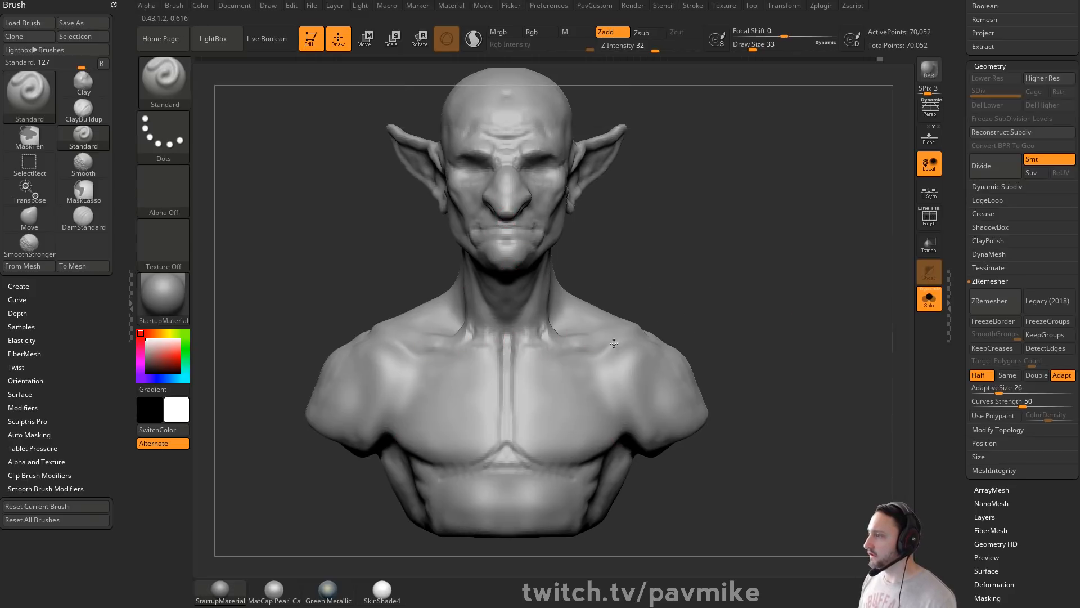
{"action": "left_click_drag", "start_coordinate": [788, 355], "coordinate": [712, 352]}
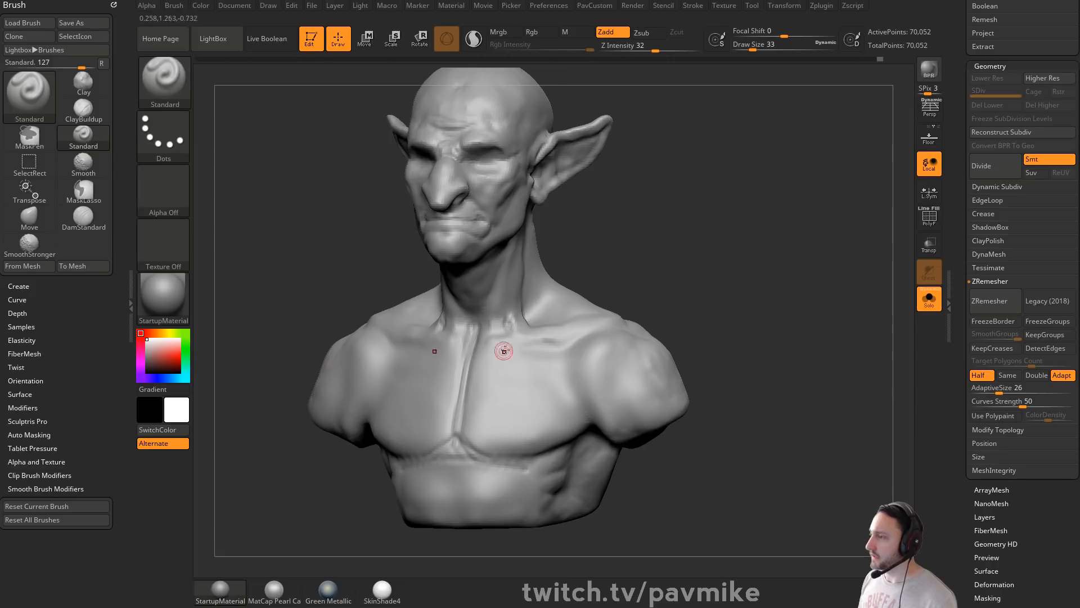
Step: Build up the transition between the chest and front of the shoulder with the Clay brush at draw size 94
{"action": "left_click_drag", "start_coordinate": [694, 419], "coordinate": [720, 338]}
{"action": "key", "text": "b"}
{"action": "key", "text": "c"}
{"action": "key", "text": "l"}
{"action": "key", "text": "s"}
{"action": "left_click", "coordinate": [441, 379]}
{"action": "mouse_move", "coordinate": [441, 379]}
{"action": "left_mouse_down"}
{"action": "mouse_move", "coordinate": [416, 359]}
{"action": "mouse_move", "coordinate": [420, 395]}
{"action": "left_mouse_up"}
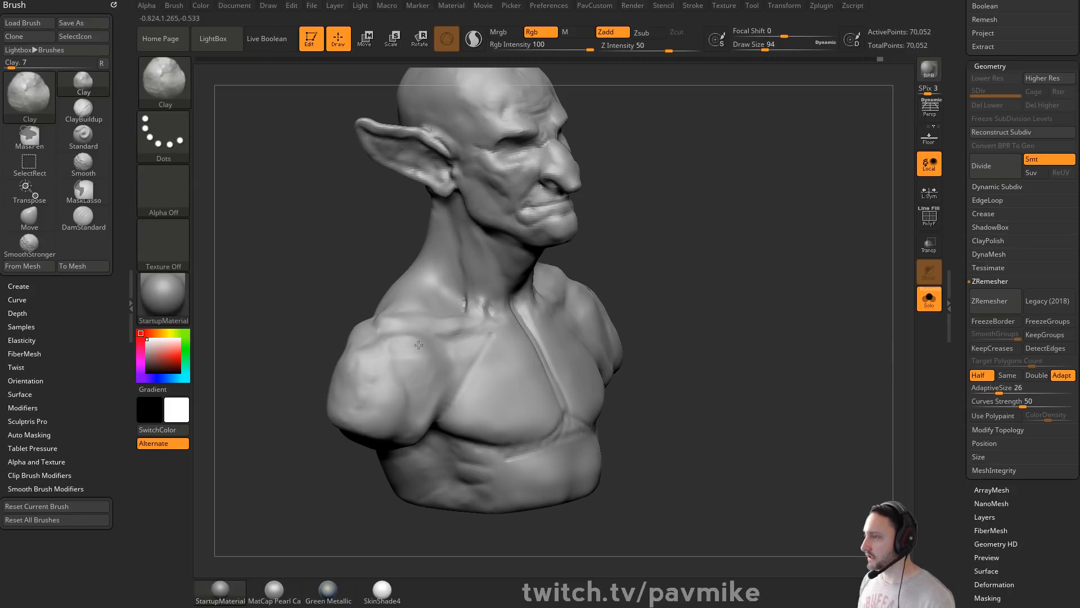
{"action": "mouse_move", "coordinate": [418, 345]}
{"action": "left_mouse_down"}
{"action": "mouse_move", "coordinate": [421, 378]}
{"action": "mouse_move", "coordinate": [440, 393]}
{"action": "left_mouse_up"}
{"action": "mouse_move", "coordinate": [824, 270]}
{"action": "left_mouse_down"}
{"action": "mouse_move", "coordinate": [774, 246]}
{"action": "mouse_move", "coordinate": [675, 320]}
{"action": "left_mouse_up"}
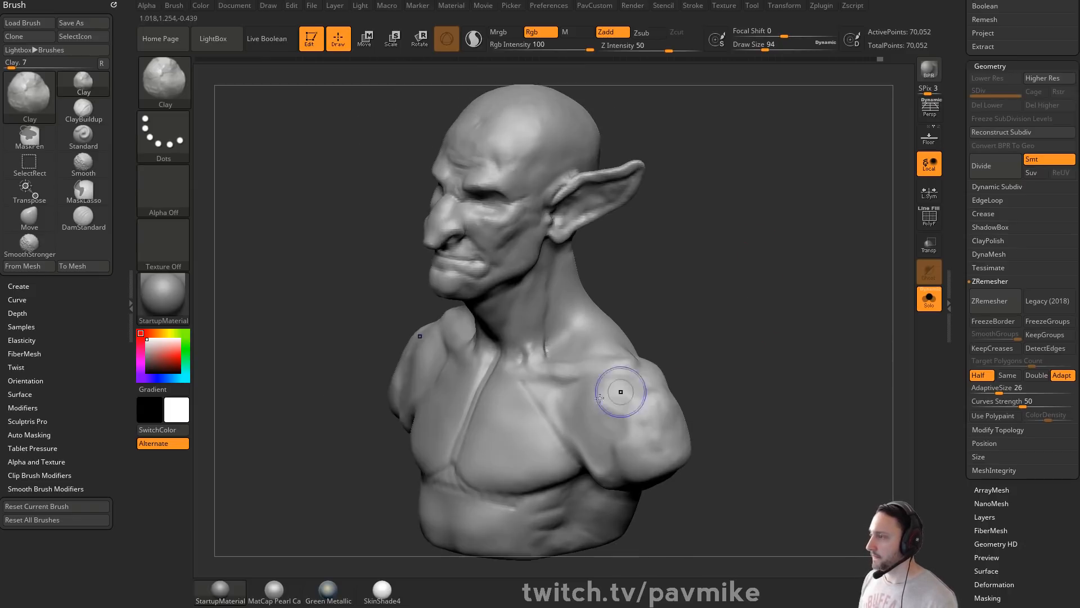
Step: Smooth the front shoulder and outer collarbone with the SmoothStronger brush at draw size 94
{"action": "key", "text": "shift"}
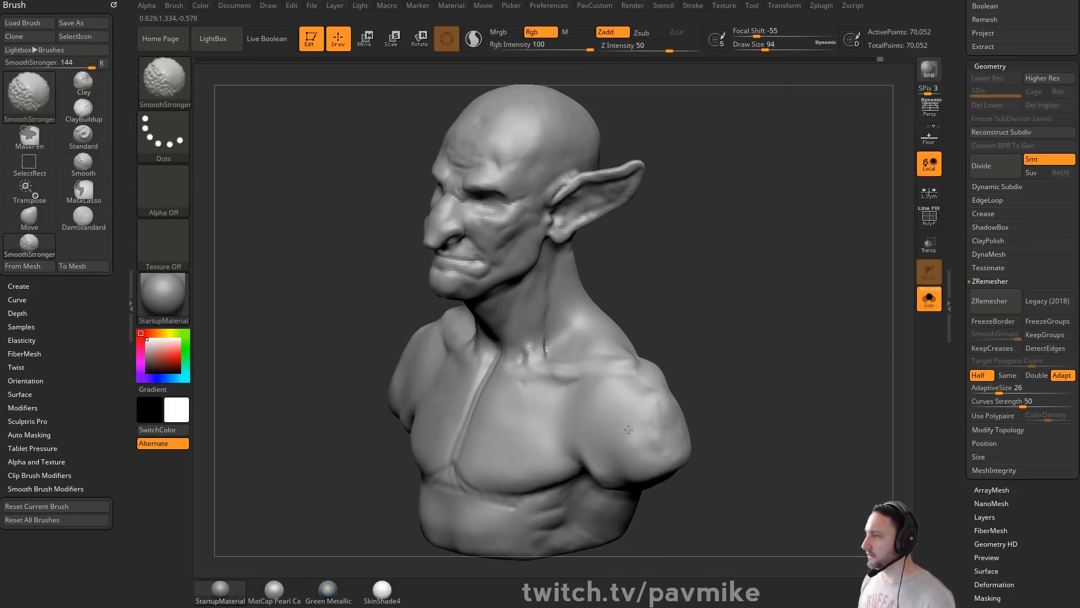
{"action": "right_click_drag", "start_coordinate": [623, 380], "coordinate": [601, 357]}
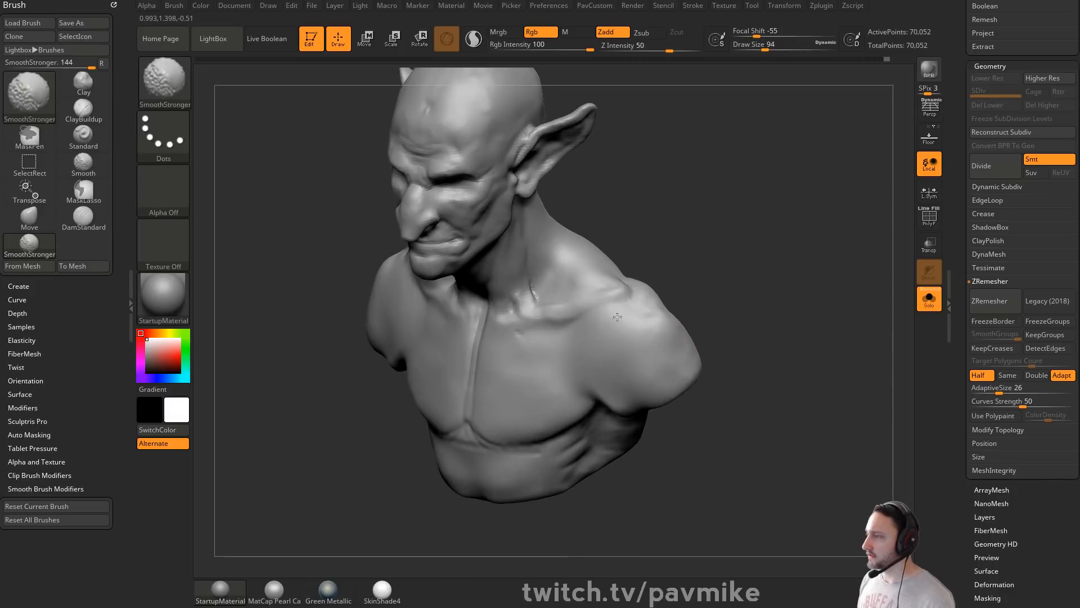
{"action": "mouse_move", "coordinate": [740, 335]}
{"action": "right_mouse_down"}
{"action": "mouse_move", "coordinate": [762, 272]}
{"action": "mouse_move", "coordinate": [744, 334]}
{"action": "mouse_move", "coordinate": [788, 334]}
{"action": "right_mouse_up"}
{"action": "key", "text": "shift"}
{"action": "right_click_drag", "start_coordinate": [493, 294], "coordinate": [514, 326], "text": "alt"}
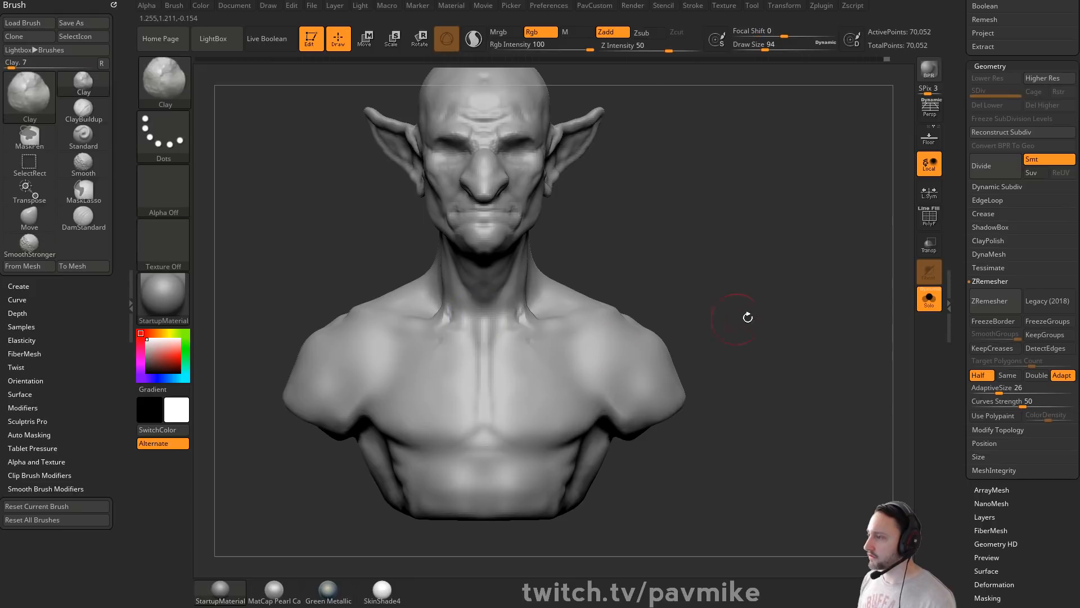
Step: Deepen the sternum line and carve the lower inner edges of the chest with DamStandard at draw size 56
{"action": "mouse_move", "coordinate": [748, 318]}
{"action": "right_mouse_down"}
{"action": "mouse_move", "coordinate": [714, 322]}
{"action": "mouse_move", "coordinate": [623, 284]}
{"action": "mouse_move", "coordinate": [642, 278]}
{"action": "right_mouse_up"}
{"action": "key", "text": "b"}
{"action": "key", "text": "d"}
{"action": "key", "text": "s"}
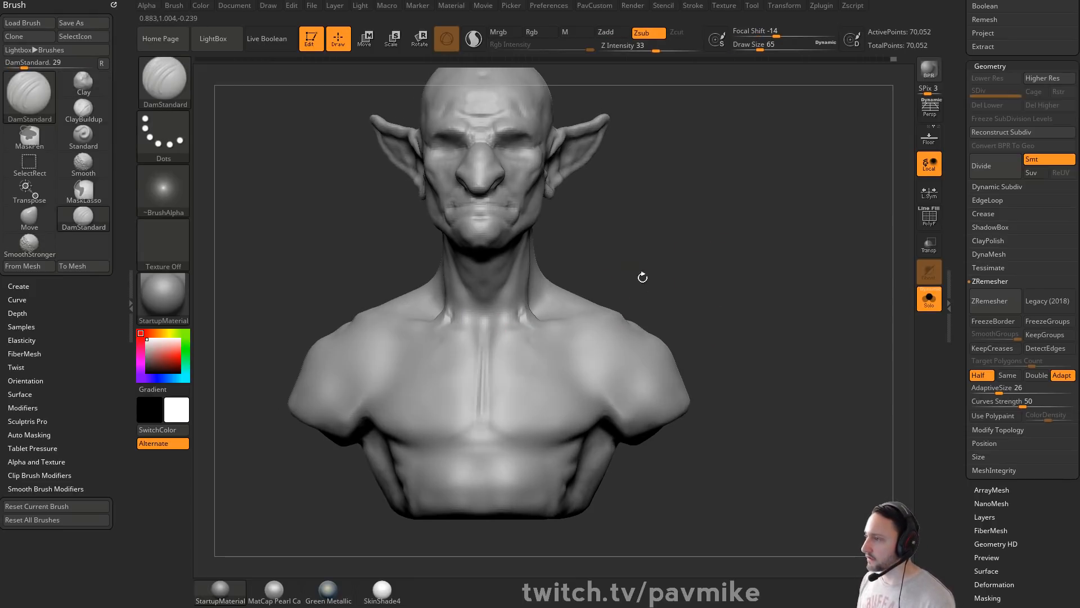
{"action": "left_click_drag", "start_coordinate": [482, 373], "coordinate": [495, 438]}
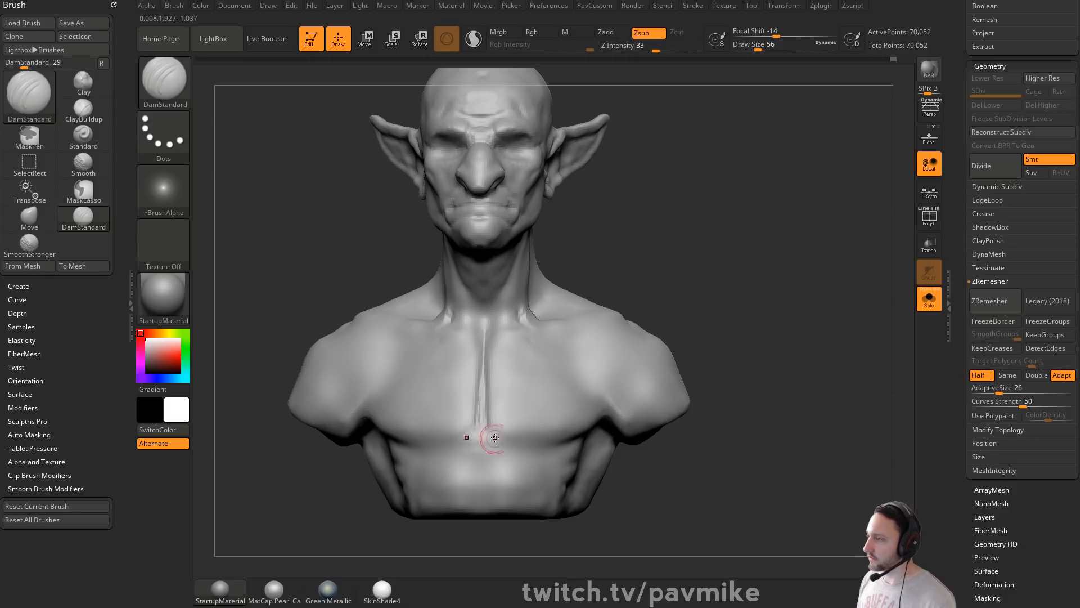
{"action": "right_click_drag", "start_coordinate": [618, 389], "coordinate": [694, 305], "text": "ctrl"}
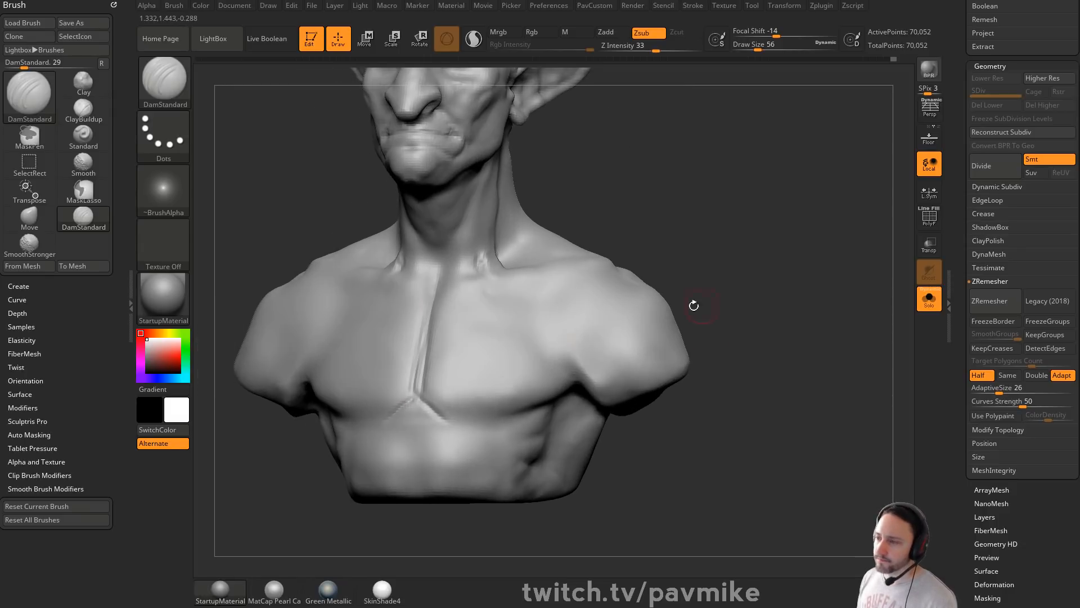
{"action": "right_click_drag", "start_coordinate": [430, 400], "coordinate": [491, 366]}
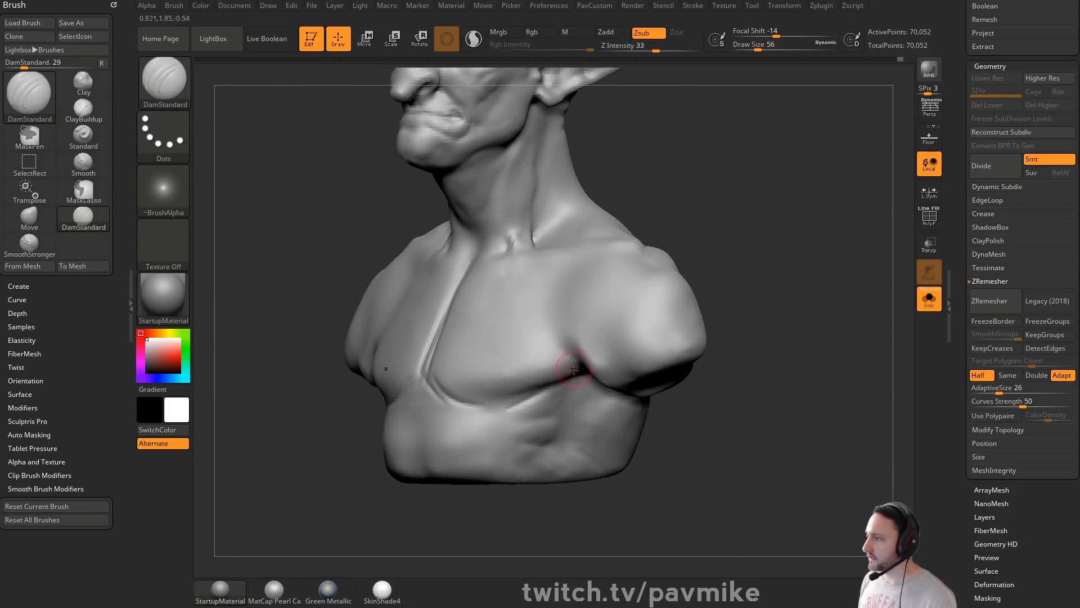
Step: Reshape the side of the ribcage below the chest with the Move brush and smooth the area
{"action": "mouse_move", "coordinate": [688, 345]}
{"action": "right_mouse_down", "text": "shift"}
{"action": "mouse_move", "coordinate": [763, 345]}
{"action": "mouse_move", "coordinate": [748, 343]}
{"action": "mouse_move", "coordinate": [748, 316]}
{"action": "mouse_move", "coordinate": [748, 344]}
{"action": "right_mouse_up", "text": "shift"}
{"action": "key", "text": "s"}
{"action": "left_click", "coordinate": [564, 436]}
{"action": "key", "text": "b"}
{"action": "key", "text": "m"}
{"action": "key", "text": "v"}
{"action": "mouse_move", "coordinate": [565, 439]}
{"action": "left_mouse_down"}
{"action": "mouse_move", "coordinate": [591, 422]}
{"action": "mouse_move", "coordinate": [558, 441]}
{"action": "mouse_move", "coordinate": [588, 460]}
{"action": "left_mouse_up"}
{"action": "key", "text": "s"}
{"action": "left_click", "coordinate": [583, 431]}
{"action": "right_click_drag", "start_coordinate": [591, 458], "coordinate": [568, 447]}
{"action": "key", "text": "s"}
{"action": "left_click", "coordinate": [564, 446]}
{"action": "mouse_move", "coordinate": [571, 446]}
{"action": "left_mouse_down", "text": "shift"}
{"action": "mouse_move", "coordinate": [548, 437]}
{"action": "mouse_move", "coordinate": [585, 447]}
{"action": "left_mouse_up", "text": "shift"}
{"action": "right_click_drag", "start_coordinate": [732, 383], "coordinate": [734, 404], "text": "ctrl"}
Step: Fill out the lower chest muscle with the Clay brush at draw size 108 and smooth it towards the armpit
{"action": "key", "text": "b"}
{"action": "key", "text": "c"}
{"action": "key", "text": "l"}
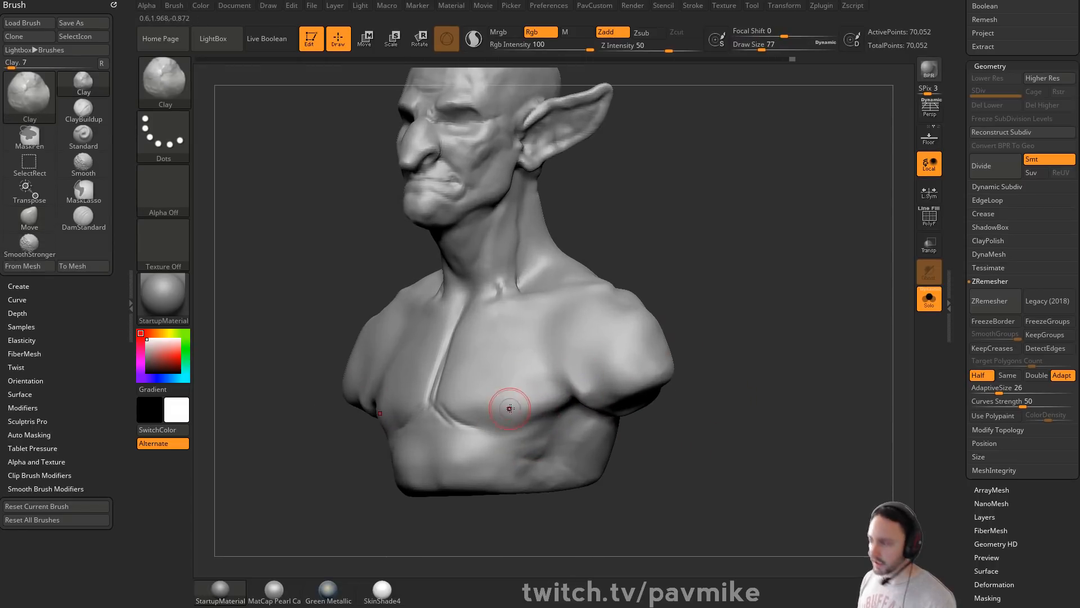
{"action": "key", "text": "s"}
{"action": "left_click_drag", "start_coordinate": [508, 414], "coordinate": [517, 417]}
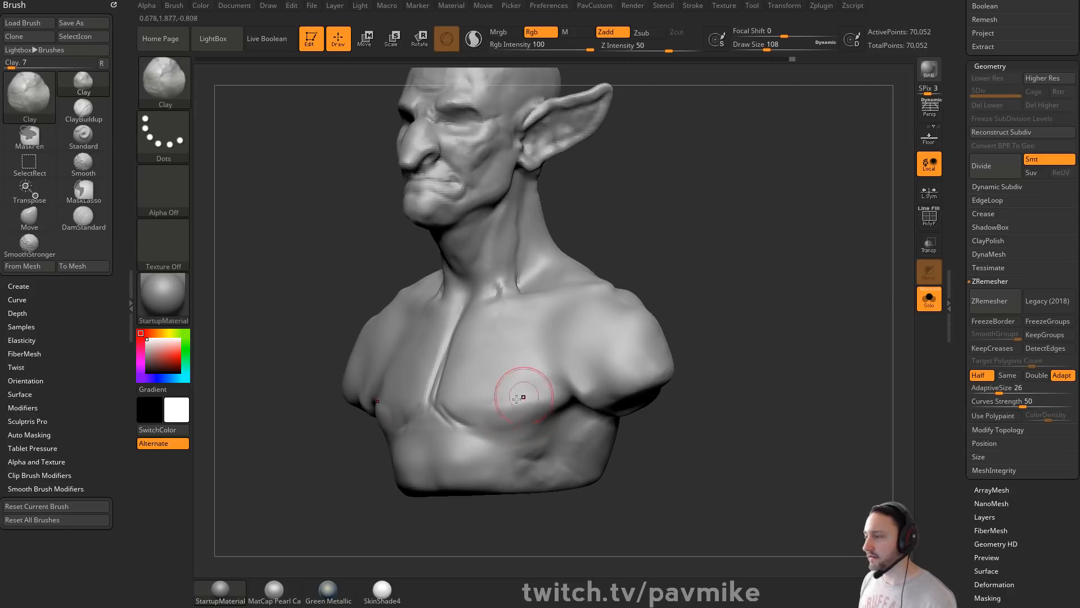
{"action": "mouse_move", "coordinate": [524, 388]}
{"action": "right_mouse_down"}
{"action": "mouse_move", "coordinate": [784, 359]}
{"action": "mouse_move", "coordinate": [569, 375]}
{"action": "right_mouse_up"}
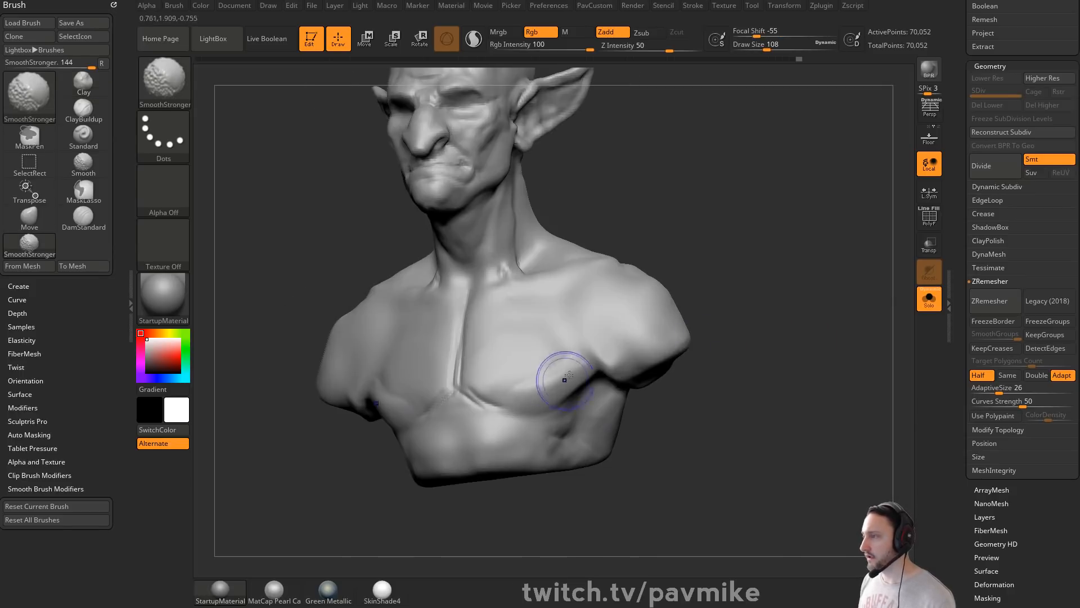
{"action": "mouse_move", "coordinate": [715, 323]}
{"action": "right_mouse_down"}
{"action": "mouse_move", "coordinate": [721, 293]}
{"action": "mouse_move", "coordinate": [710, 295]}
{"action": "right_mouse_up"}
Step: Carve creases near the armpit and below the chest muscle with DamStandard at draw size 77
{"action": "key", "text": "s"}
{"action": "left_click_drag", "start_coordinate": [557, 366], "coordinate": [552, 367]}
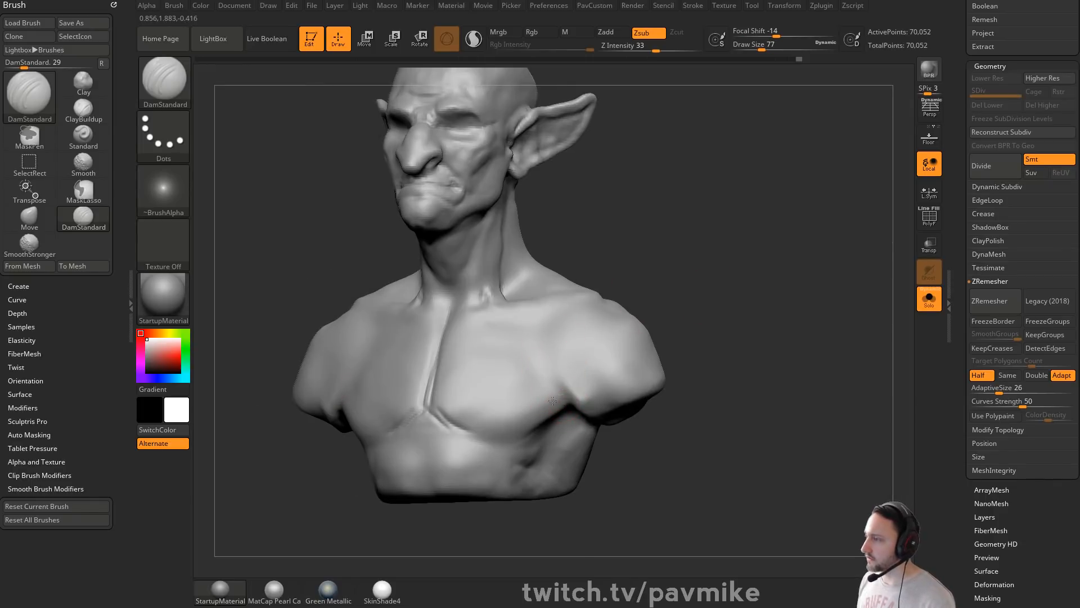
{"action": "right_click_drag", "start_coordinate": [632, 433], "coordinate": [561, 398]}
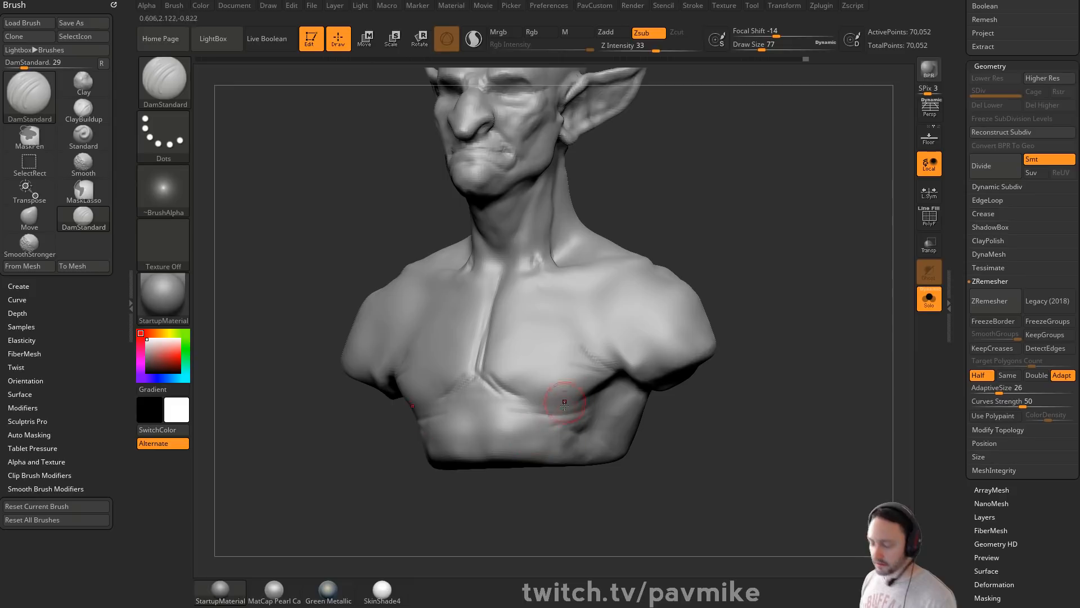
Step: Raise the fold under the chest and small nipples on the lower chest with the Standard brush at draw size 49
{"action": "key", "text": "b"}
{"action": "key", "text": "s"}
{"action": "key", "text": "t"}
{"action": "key", "text": "s"}
{"action": "left_click_drag", "start_coordinate": [538, 410], "coordinate": [565, 398]}
{"action": "key", "text": "s"}
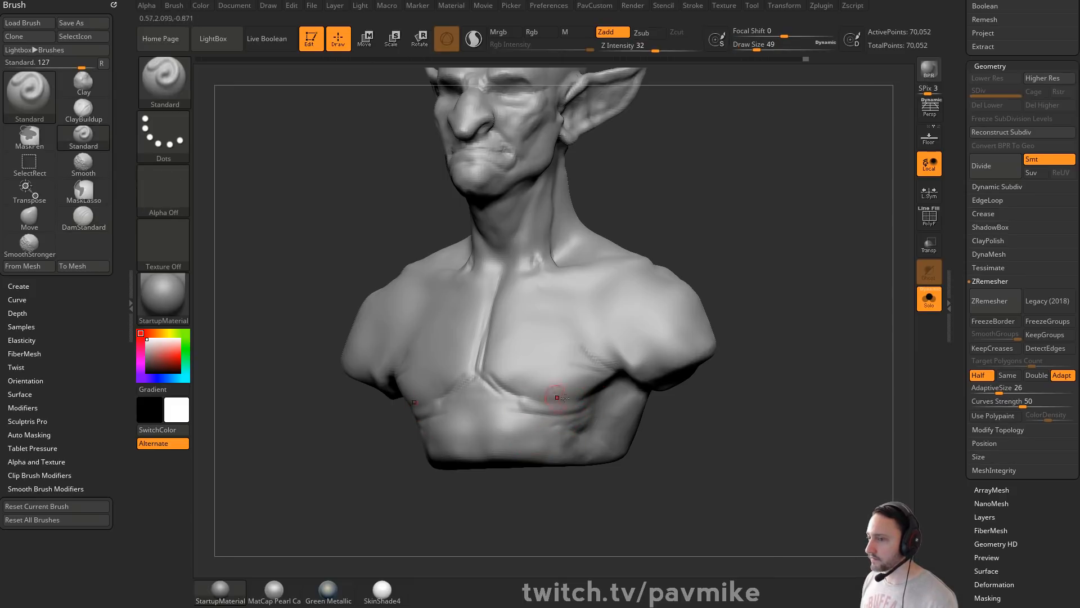
{"action": "left_click_drag", "start_coordinate": [680, 405], "coordinate": [611, 387], "text": "shift"}
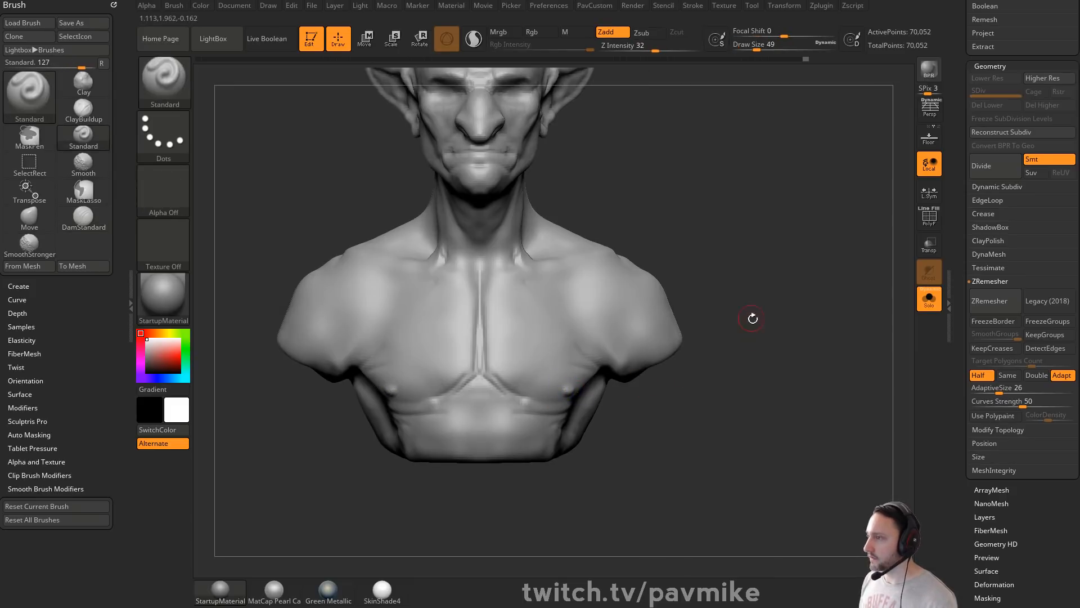
Step: Adjust the lower torso with the Move brush at draw size 280, and smooth the abdomen at draw size 145
{"action": "mouse_move", "coordinate": [752, 318]}
{"action": "left_mouse_down", "text": "alt"}
{"action": "mouse_move", "coordinate": [711, 352]}
{"action": "mouse_move", "coordinate": [664, 366]}
{"action": "left_mouse_up", "text": "alt"}
{"action": "key", "text": "s"}
{"action": "left_click_drag", "start_coordinate": [585, 391], "coordinate": [621, 391]}
{"action": "key", "text": "b"}
{"action": "key", "text": "m"}
{"action": "key", "text": "v"}
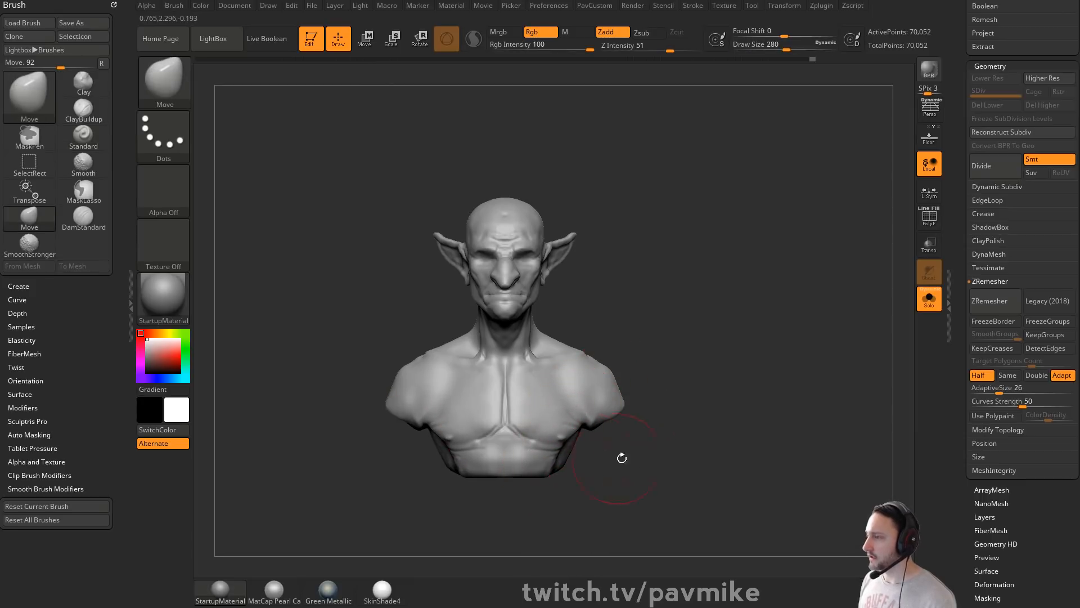
{"action": "key", "text": "s"}
{"action": "mouse_move", "coordinate": [622, 458]}
{"action": "left_mouse_down", "text": "alt"}
{"action": "mouse_move", "coordinate": [617, 434]}
{"action": "mouse_move", "coordinate": [622, 467]}
{"action": "mouse_move", "coordinate": [473, 447]}
{"action": "left_mouse_up", "text": "alt"}
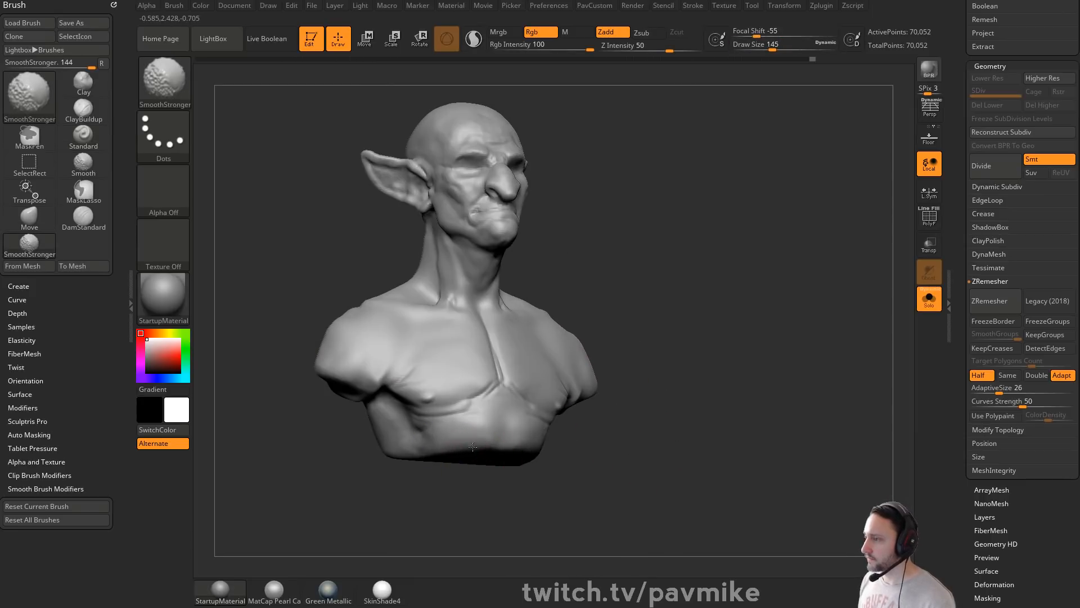
{"action": "mouse_move", "coordinate": [683, 427]}
{"action": "left_mouse_down"}
{"action": "mouse_move", "coordinate": [464, 428]}
{"action": "mouse_move", "coordinate": [490, 388]}
{"action": "left_mouse_up"}
Step: Add form to the abdomen near the bottom edge with the Standard brush at draw size 71, and smooth it
{"action": "key", "text": "s"}
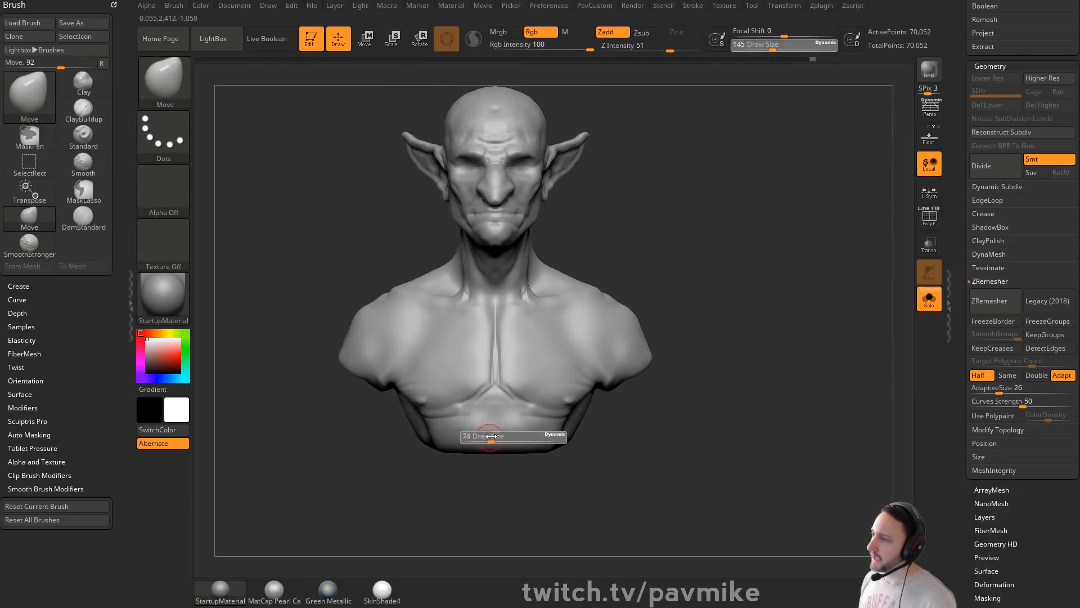
{"action": "left_click", "coordinate": [491, 436]}
{"action": "key", "text": "b"}
{"action": "key", "text": "s"}
{"action": "key", "text": "t"}
{"action": "key", "text": "s"}
{"action": "left_click", "coordinate": [484, 424]}
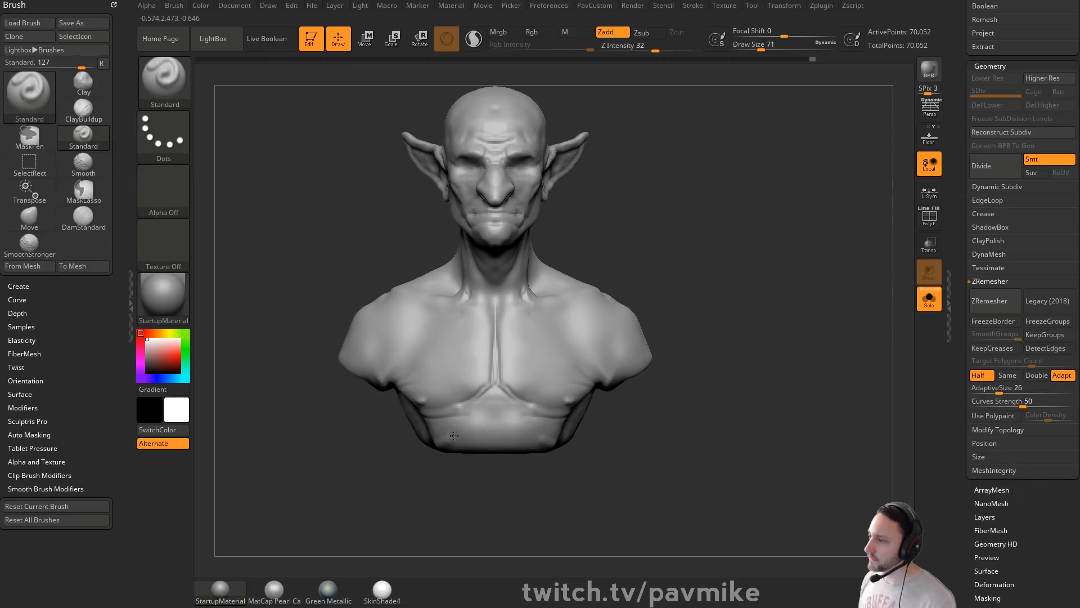
{"action": "left_click_drag", "start_coordinate": [449, 440], "coordinate": [494, 420]}
{"action": "left_click_drag", "start_coordinate": [619, 434], "coordinate": [548, 436]}
{"action": "left_click_drag", "start_coordinate": [478, 441], "coordinate": [461, 418], "text": "shift"}
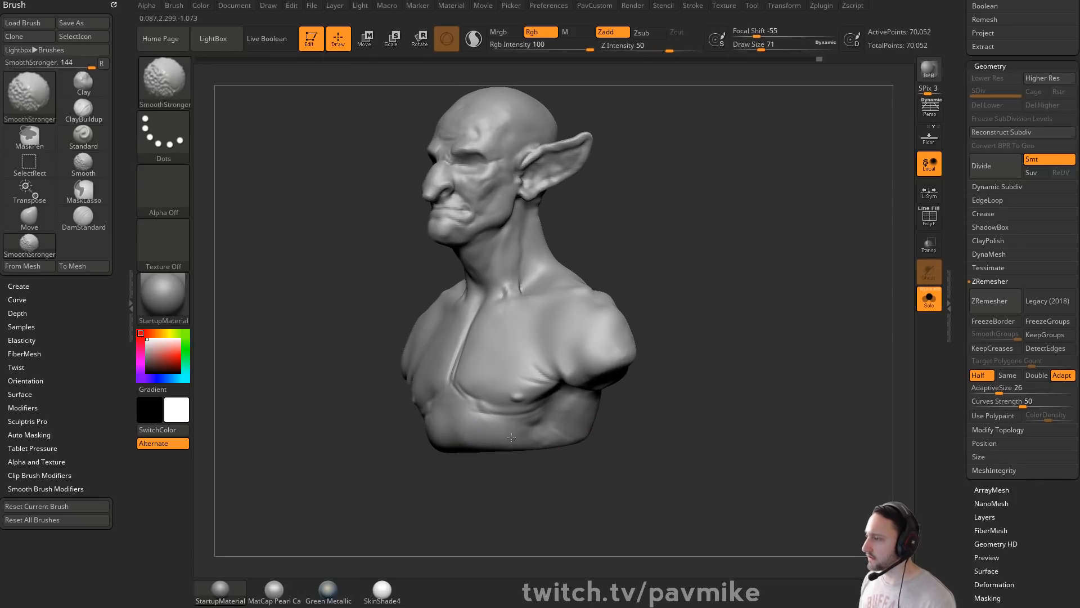
Step: Reshape the bottom edge and front of the abdomen with the Move brush at draw sizes 212 and 167
{"action": "mouse_move", "coordinate": [638, 430]}
{"action": "left_mouse_down", "text": "shift"}
{"action": "mouse_move", "coordinate": [697, 437]}
{"action": "mouse_move", "coordinate": [518, 446]}
{"action": "left_mouse_up", "text": "shift"}
{"action": "key", "text": "b"}
{"action": "key", "text": "m"}
{"action": "key", "text": "v"}
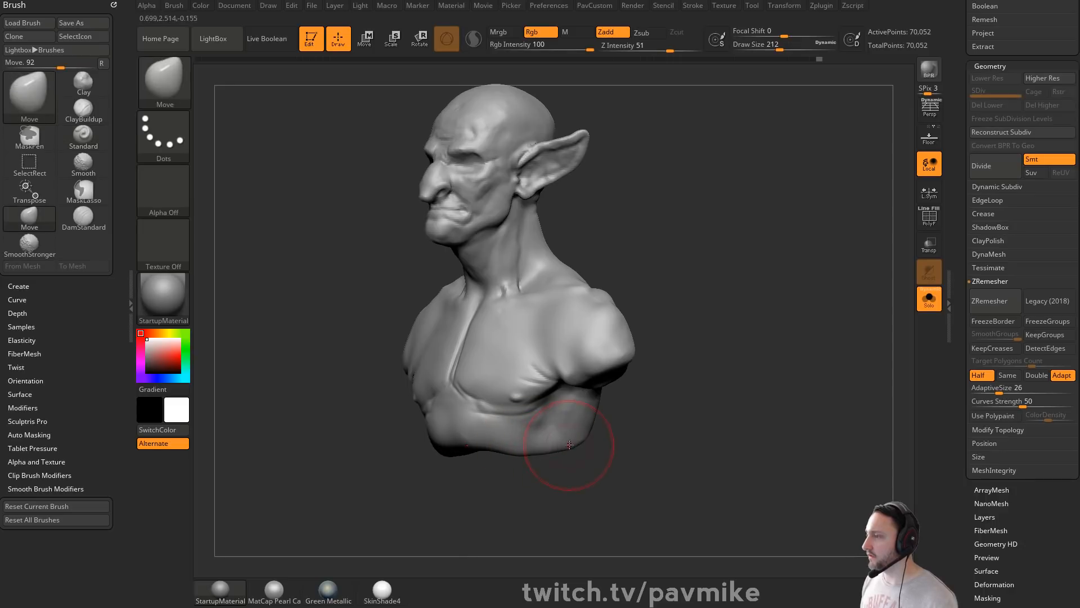
{"action": "left_click_drag", "start_coordinate": [684, 433], "coordinate": [605, 437]}
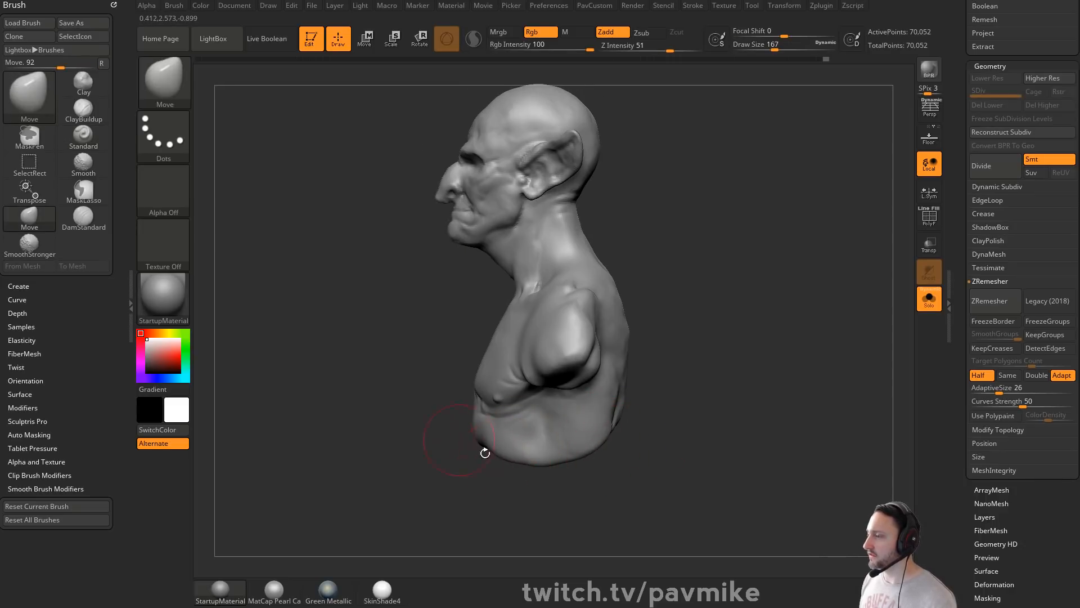
{"action": "left_click_drag", "start_coordinate": [485, 453], "coordinate": [501, 405]}
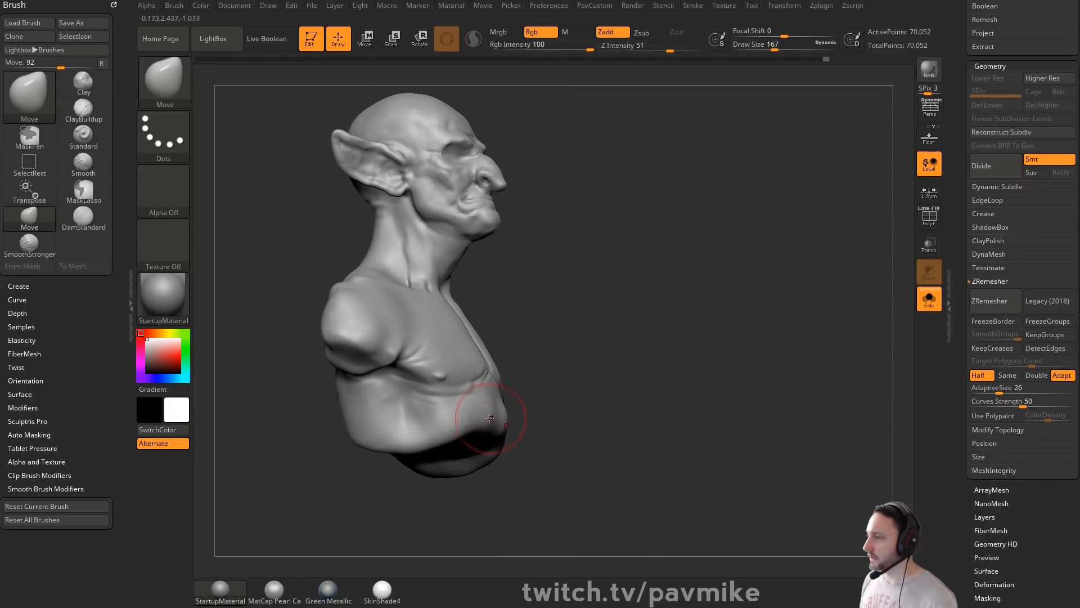
{"action": "left_click_drag", "start_coordinate": [602, 402], "coordinate": [485, 423]}
{"action": "mouse_move", "coordinate": [453, 488]}
{"action": "left_mouse_down"}
{"action": "mouse_move", "coordinate": [499, 451]}
{"action": "mouse_move", "coordinate": [718, 350]}
{"action": "mouse_move", "coordinate": [782, 346]}
{"action": "mouse_move", "coordinate": [731, 352]}
{"action": "mouse_move", "coordinate": [745, 355]}
{"action": "left_mouse_up"}
Step: Build up the collarbone ridge towards the shoulder with the Standard brush, reducing the draw size from 74 to 54
{"action": "key", "text": "s"}
{"action": "mouse_move", "coordinate": [754, 349]}
{"action": "left_mouse_down"}
{"action": "mouse_move", "coordinate": [801, 335]}
{"action": "mouse_move", "coordinate": [743, 364]}
{"action": "mouse_move", "coordinate": [759, 343]}
{"action": "left_mouse_up"}
{"action": "key", "text": "b"}
{"action": "key", "text": "s"}
{"action": "key", "text": "t"}
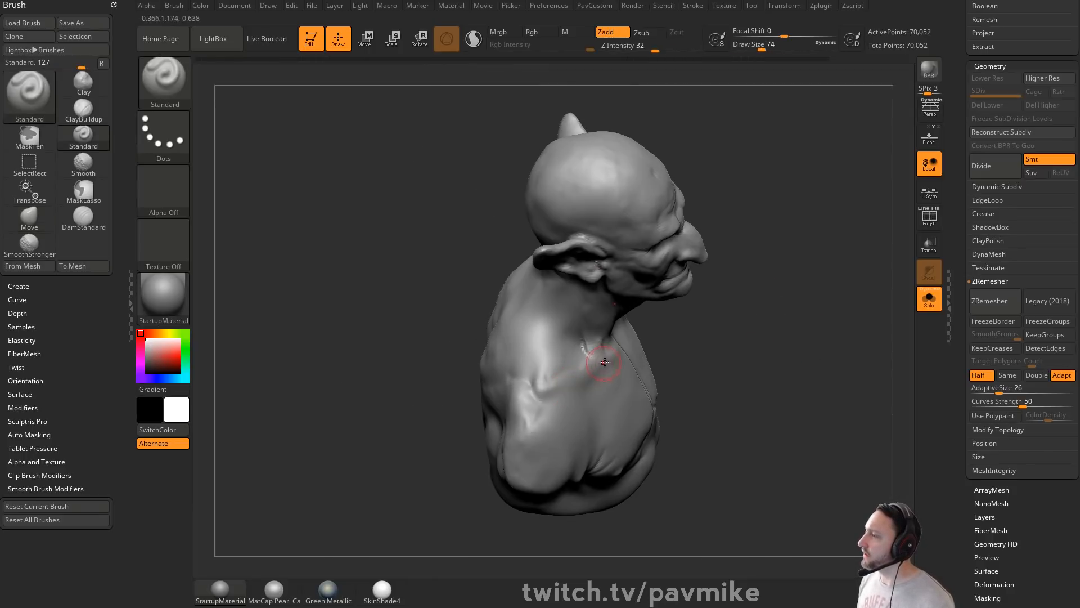
{"action": "left_click_drag", "start_coordinate": [695, 338], "coordinate": [592, 380]}
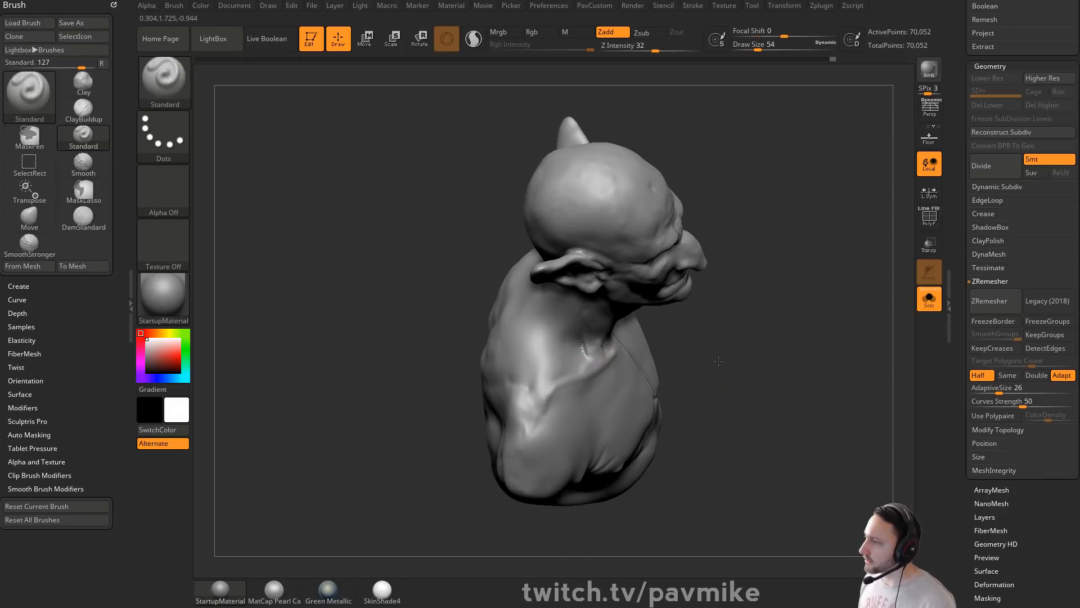
Step: Add a shoulder blade ridge across each upper back with the Standard brush at draw size 68, and smooth it
{"action": "mouse_move", "coordinate": [731, 351]}
{"action": "left_mouse_down"}
{"action": "mouse_move", "coordinate": [718, 345]}
{"action": "mouse_move", "coordinate": [812, 309]}
{"action": "mouse_move", "coordinate": [782, 309]}
{"action": "left_mouse_up"}
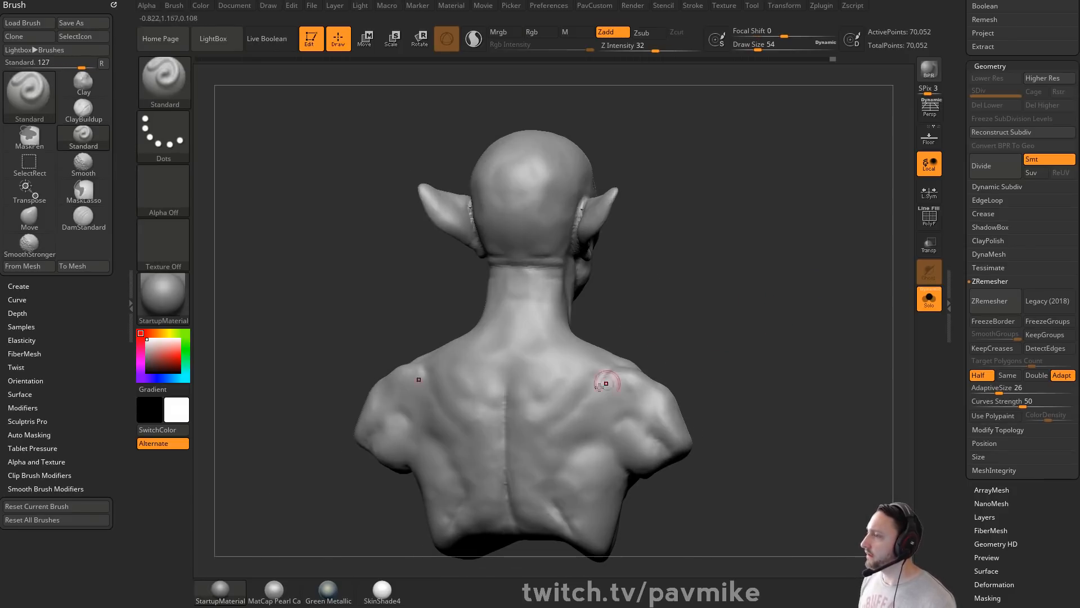
{"action": "key", "text": "s"}
{"action": "left_click_drag", "start_coordinate": [640, 378], "coordinate": [573, 386]}
{"action": "key", "text": "shift"}
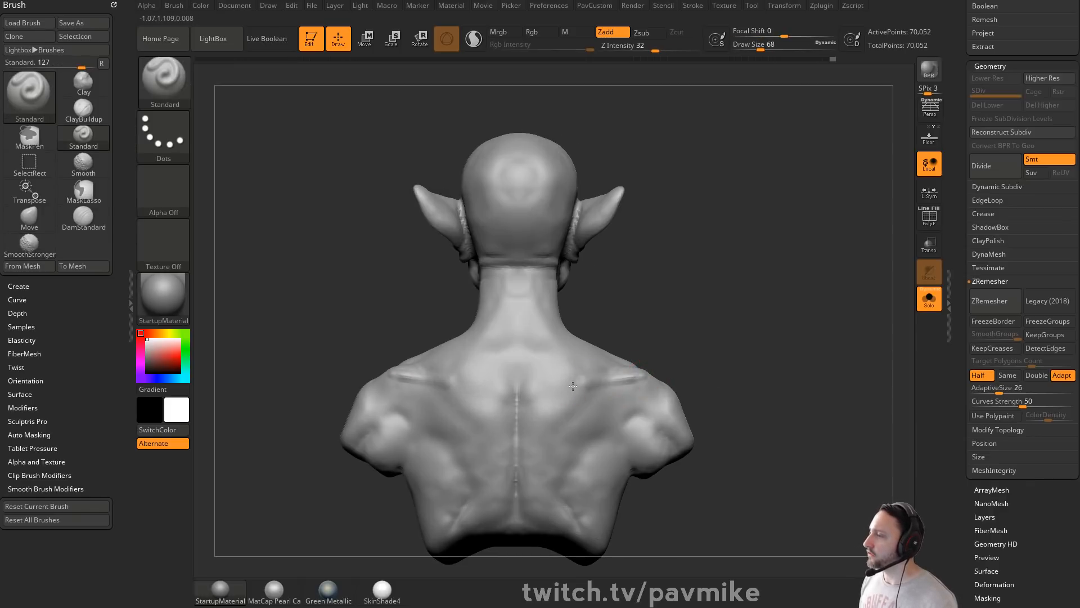
{"action": "key", "text": "shift"}
{"action": "mouse_move", "coordinate": [690, 428]}
{"action": "left_mouse_down"}
{"action": "mouse_move", "coordinate": [588, 395]}
{"action": "mouse_move", "coordinate": [776, 352]}
{"action": "mouse_move", "coordinate": [685, 330]}
{"action": "mouse_move", "coordinate": [607, 387]}
{"action": "left_mouse_up"}
{"action": "key", "text": "shift"}
{"action": "mouse_move", "coordinate": [711, 349]}
{"action": "left_mouse_down"}
{"action": "mouse_move", "coordinate": [743, 360]}
{"action": "mouse_move", "coordinate": [713, 358]}
{"action": "left_mouse_up"}
Step: Fill in the area around the shoulder blade ridges with the Clay brush at draw size 68, and smooth it at draw size 101
{"action": "key", "text": "b"}
{"action": "key", "text": "c"}
{"action": "key", "text": "l"}
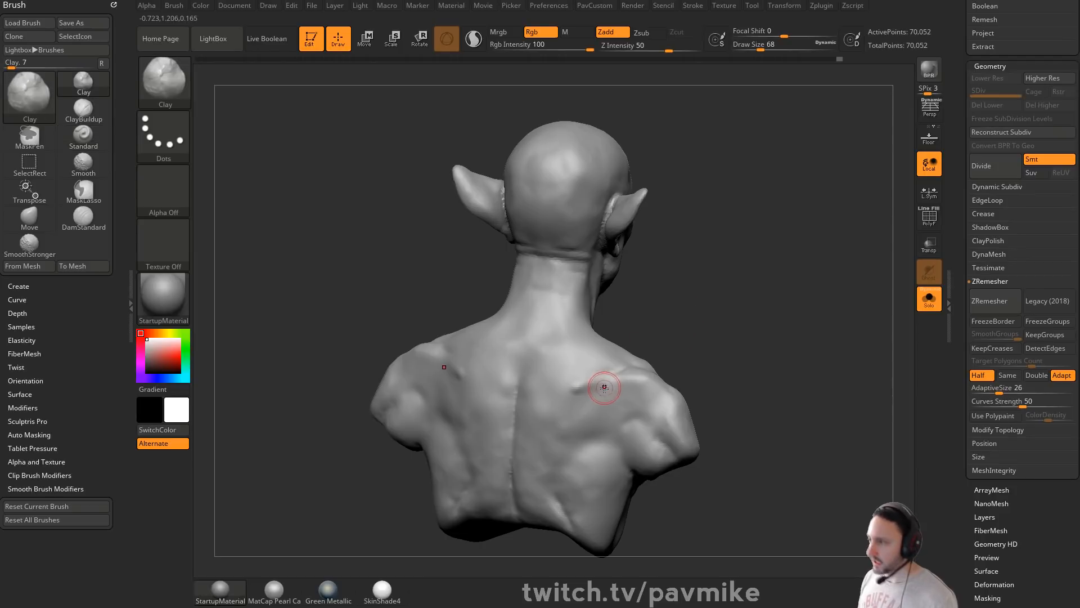
{"action": "mouse_move", "coordinate": [681, 342]}
{"action": "left_mouse_down"}
{"action": "mouse_move", "coordinate": [758, 361]}
{"action": "mouse_move", "coordinate": [636, 363]}
{"action": "left_mouse_up"}
{"action": "left_click_drag", "start_coordinate": [571, 372], "coordinate": [559, 353]}
{"action": "mouse_move", "coordinate": [682, 332]}
{"action": "left_mouse_down", "text": "shift"}
{"action": "mouse_move", "coordinate": [622, 411]}
{"action": "mouse_move", "coordinate": [582, 422]}
{"action": "mouse_move", "coordinate": [647, 411]}
{"action": "left_mouse_up", "text": "shift"}
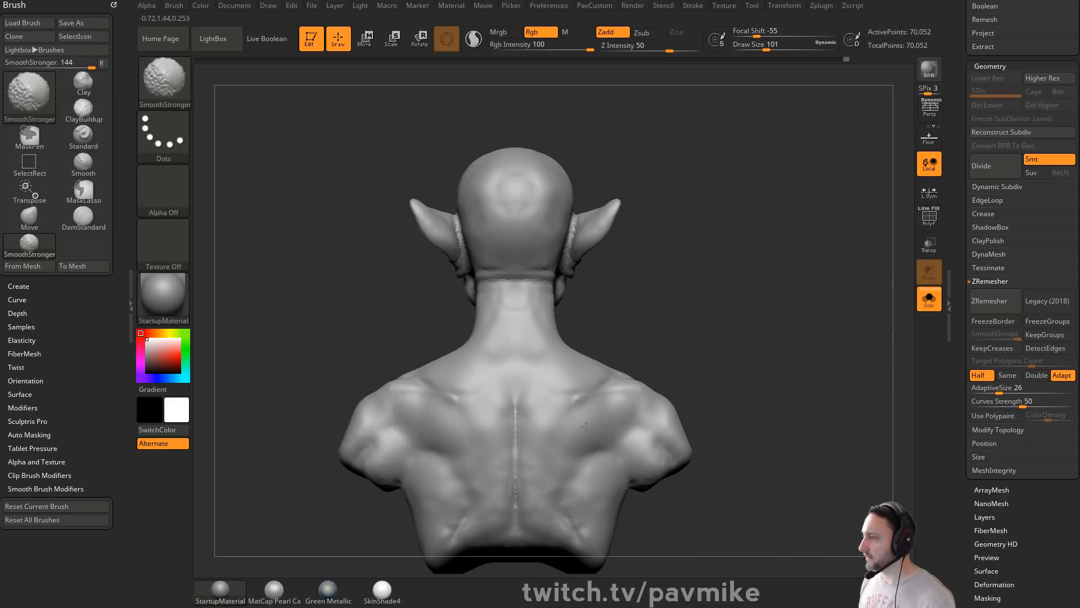
{"action": "mouse_move", "coordinate": [704, 394]}
{"action": "left_mouse_down"}
{"action": "mouse_move", "coordinate": [690, 368]}
{"action": "mouse_move", "coordinate": [647, 363]}
{"action": "mouse_move", "coordinate": [721, 351]}
{"action": "mouse_move", "coordinate": [673, 327]}
{"action": "mouse_move", "coordinate": [834, 369]}
{"action": "mouse_move", "coordinate": [828, 388]}
{"action": "left_mouse_up"}
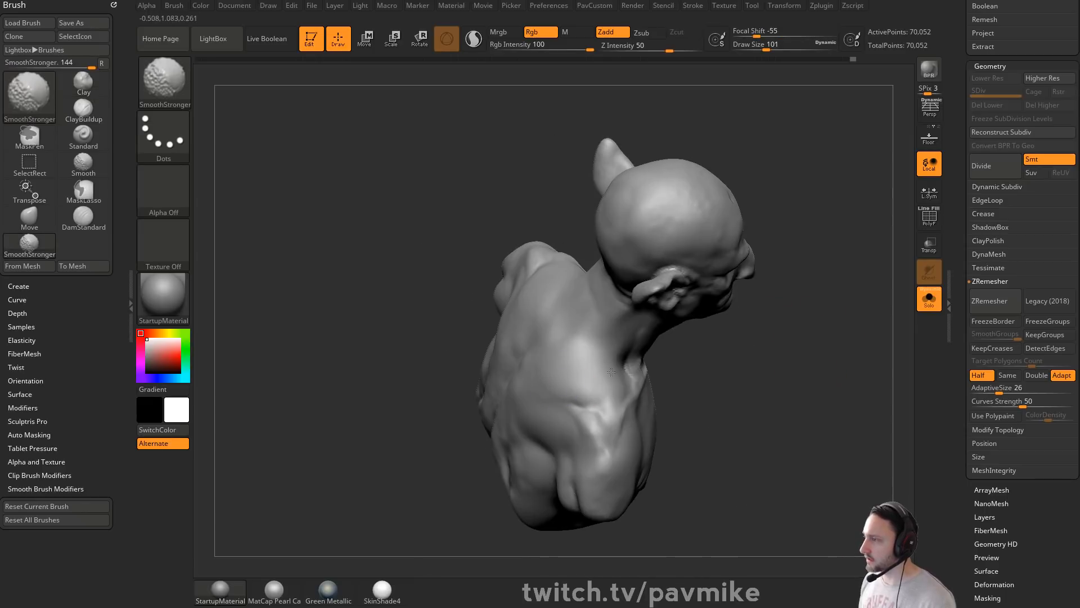
{"action": "mouse_move", "coordinate": [611, 371]}
{"action": "left_mouse_down"}
{"action": "mouse_move", "coordinate": [735, 332]}
{"action": "mouse_move", "coordinate": [711, 308]}
{"action": "mouse_move", "coordinate": [614, 368]}
{"action": "mouse_move", "coordinate": [712, 316]}
{"action": "mouse_move", "coordinate": [723, 360]}
{"action": "mouse_move", "coordinate": [670, 343]}
{"action": "mouse_move", "coordinate": [710, 328]}
{"action": "left_mouse_up"}
Step: Add a small vertebra bump at the base of the neck with the Standard brush at draw size 51, and smooth it
{"action": "left_click_drag", "start_coordinate": [644, 265], "coordinate": [686, 312], "text": "alt"}
{"action": "key", "text": "b"}
{"action": "key", "text": "s"}
{"action": "key", "text": "t"}
{"action": "key", "text": "s"}
{"action": "left_click", "coordinate": [550, 364]}
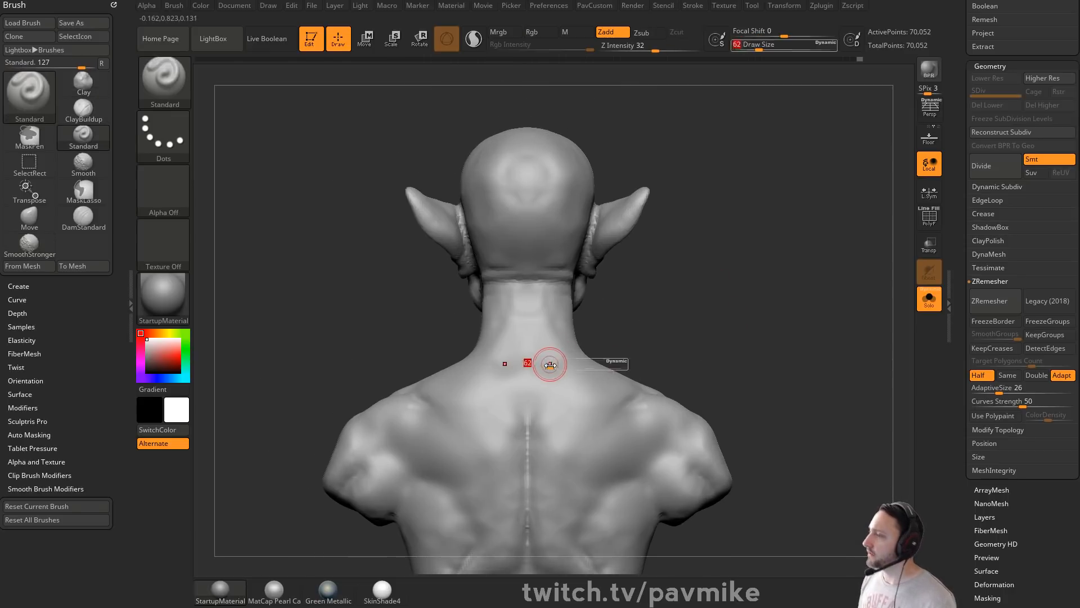
{"action": "left_click_drag", "start_coordinate": [551, 364], "coordinate": [523, 339]}
{"action": "left_click_drag", "start_coordinate": [532, 396], "coordinate": [528, 392]}
{"action": "mouse_move", "coordinate": [528, 376]}
{"action": "left_mouse_down", "text": "shift"}
{"action": "mouse_move", "coordinate": [528, 394]}
{"action": "mouse_move", "coordinate": [526, 366]}
{"action": "left_mouse_up", "text": "shift"}
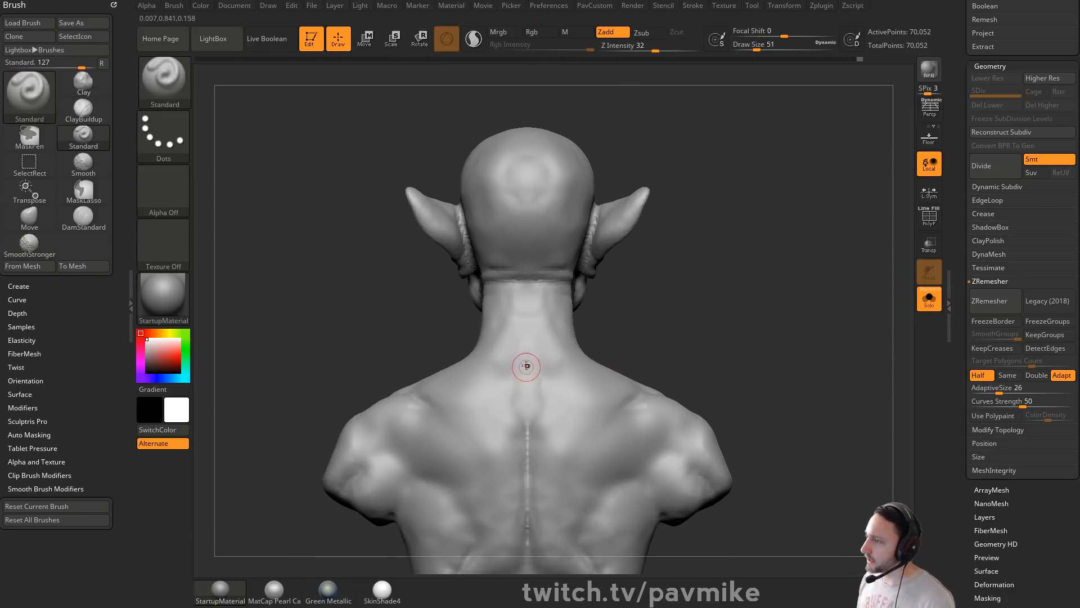
Step: Raise a spine ridge from the base of the skull down the middle of the back, and soften it
{"action": "left_click_drag", "start_coordinate": [616, 328], "coordinate": [546, 393]}
{"action": "mouse_move", "coordinate": [538, 298]}
{"action": "left_mouse_down", "text": "shift"}
{"action": "mouse_move", "coordinate": [531, 331]}
{"action": "mouse_move", "coordinate": [580, 329]}
{"action": "mouse_move", "coordinate": [562, 327]}
{"action": "left_mouse_up", "text": "shift"}
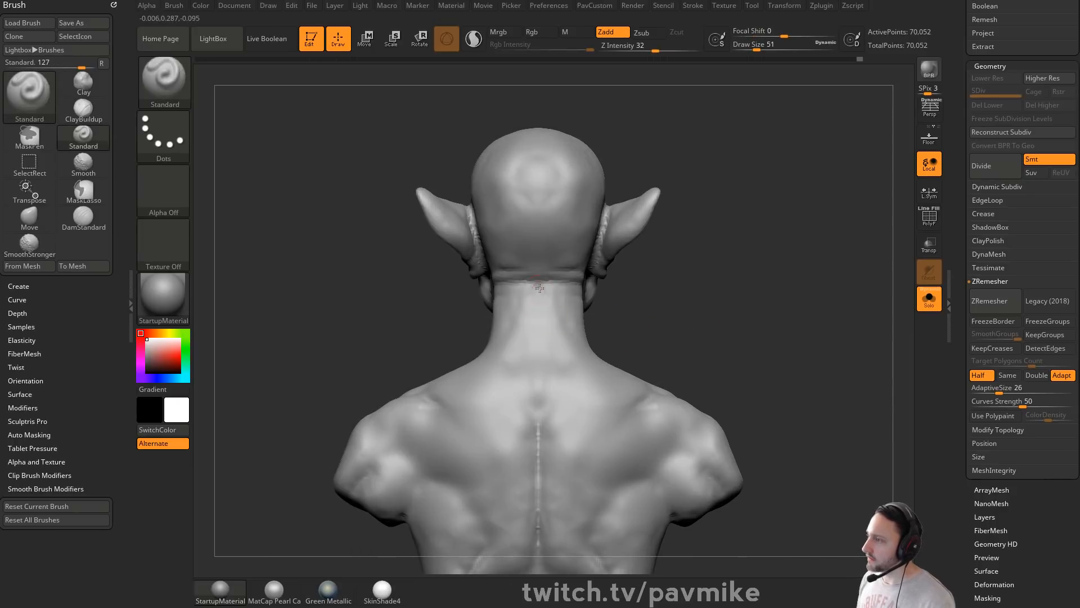
{"action": "left_click_drag", "start_coordinate": [542, 433], "coordinate": [539, 551]}
{"action": "left_click_drag", "start_coordinate": [664, 349], "coordinate": [652, 305]}
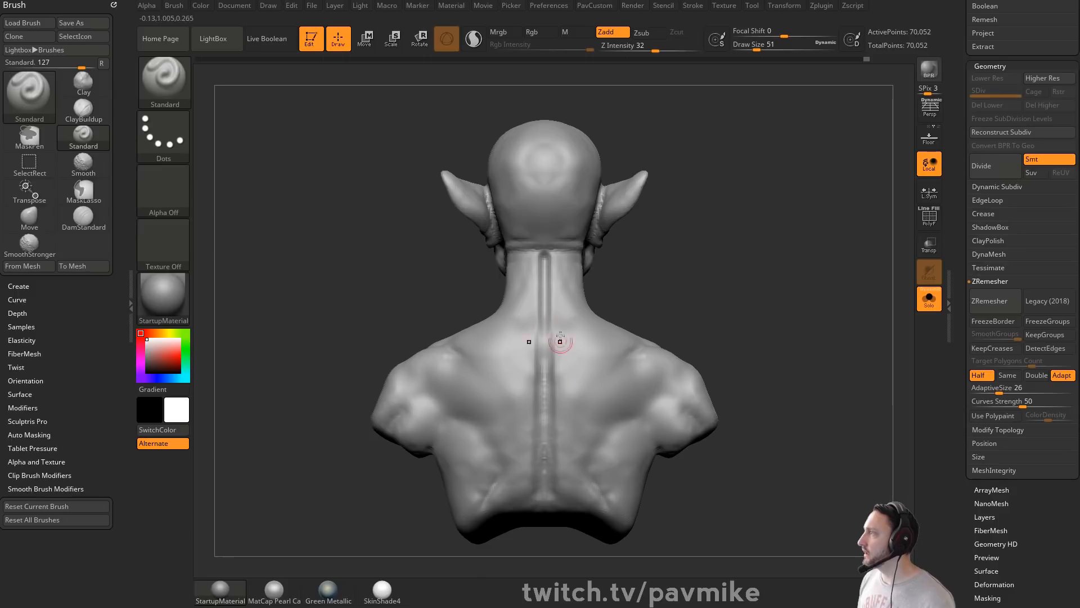
{"action": "key", "text": "shift"}
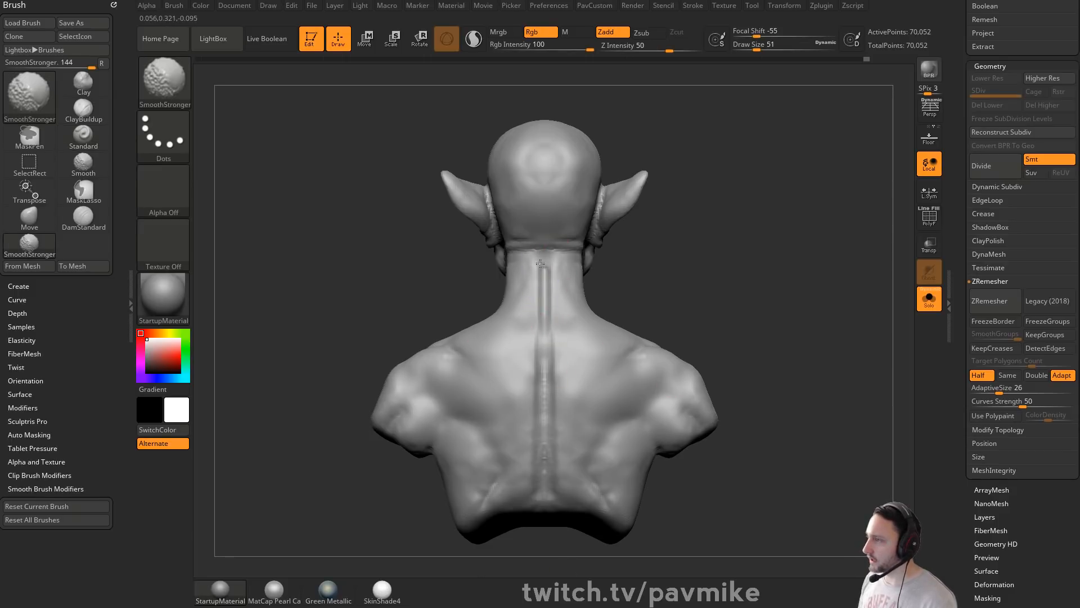
{"action": "left_click_drag", "start_coordinate": [587, 275], "coordinate": [596, 272]}
Step: Add vertebra bumps along the back of the neck and upper spine with the Standard brush at draw size 71, and smooth them
{"action": "key", "text": "s"}
{"action": "left_click_drag", "start_coordinate": [535, 301], "coordinate": [542, 301]}
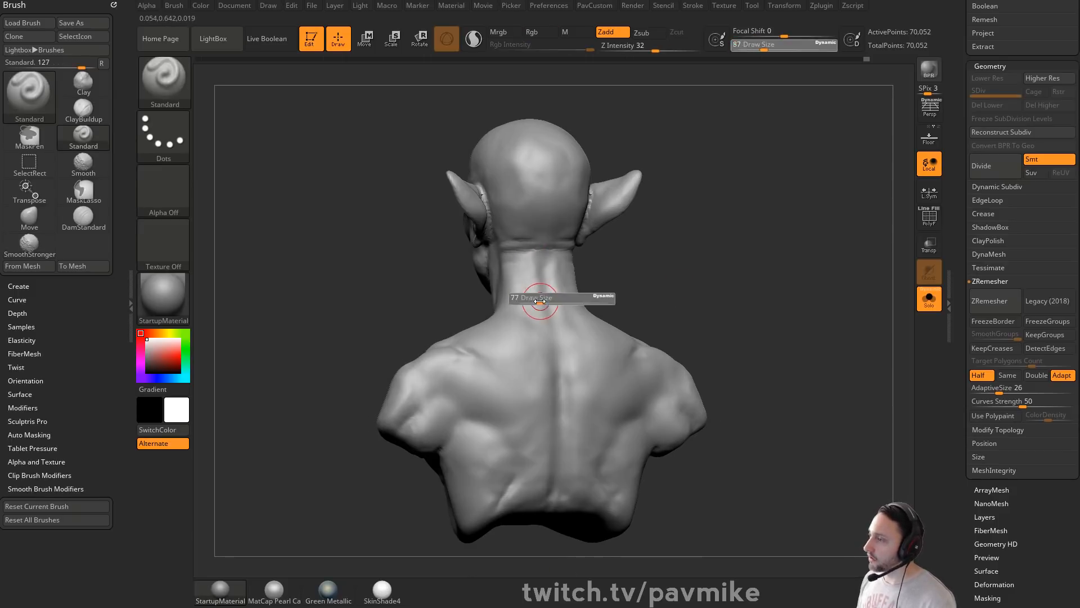
{"action": "key", "text": "shift"}
{"action": "right_click_drag", "start_coordinate": [576, 347], "coordinate": [557, 330], "text": "shift"}
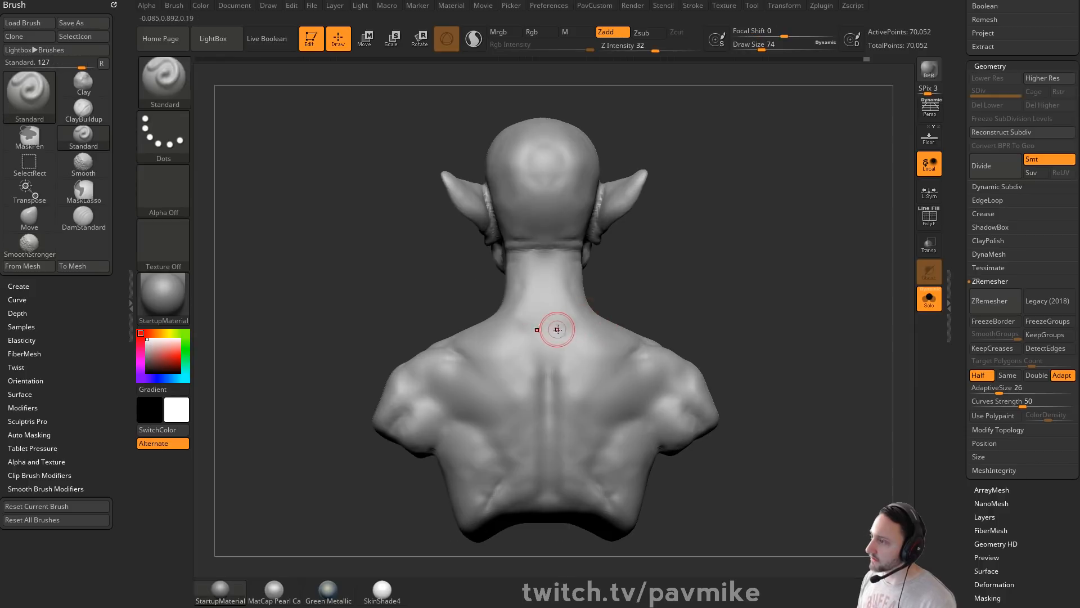
{"action": "left_click_drag", "start_coordinate": [548, 354], "coordinate": [548, 336]}
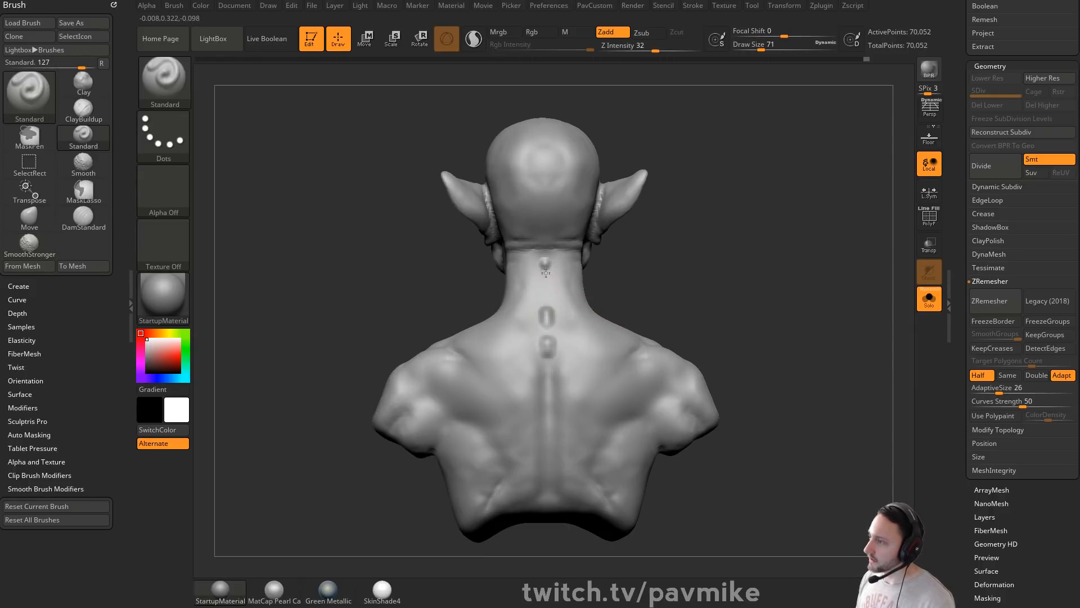
{"action": "left_click_drag", "start_coordinate": [546, 270], "coordinate": [548, 422]}
{"action": "left_click_drag", "start_coordinate": [545, 276], "coordinate": [549, 352], "text": "shift"}
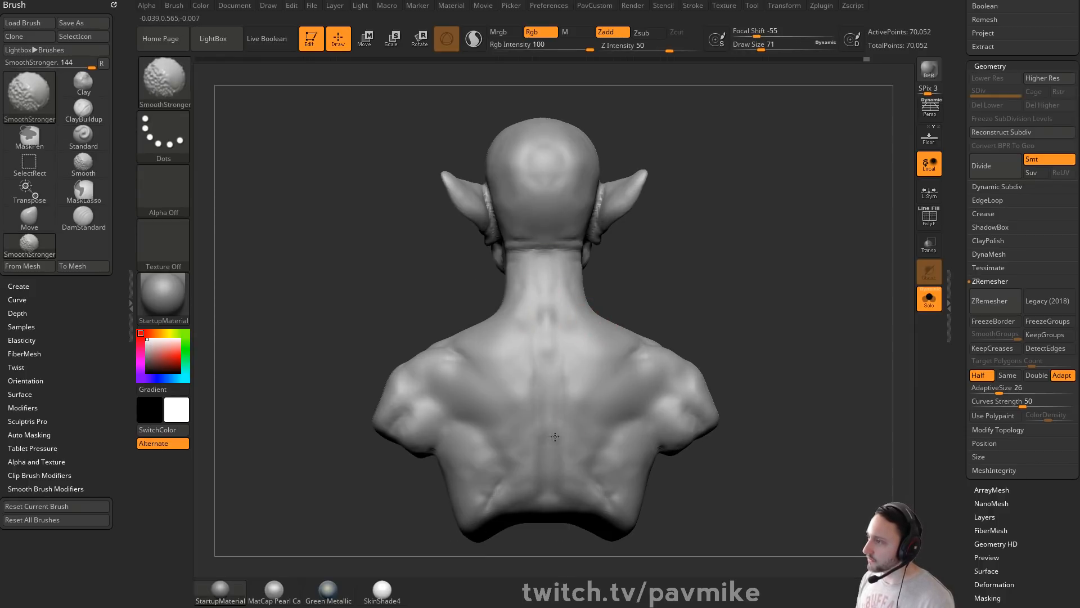
{"action": "mouse_move", "coordinate": [700, 303]}
{"action": "left_mouse_down"}
{"action": "mouse_move", "coordinate": [759, 297]}
{"action": "mouse_move", "coordinate": [647, 315]}
{"action": "left_mouse_up"}
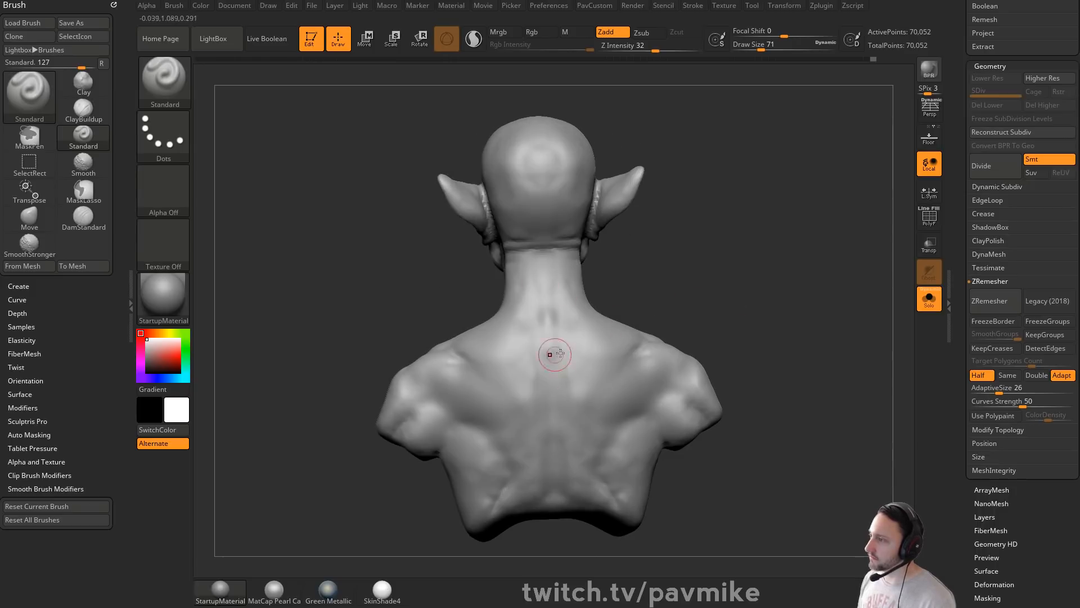
{"action": "mouse_move", "coordinate": [760, 332]}
{"action": "left_mouse_down"}
{"action": "mouse_move", "coordinate": [767, 338]}
{"action": "mouse_move", "coordinate": [642, 336]}
{"action": "left_mouse_up"}
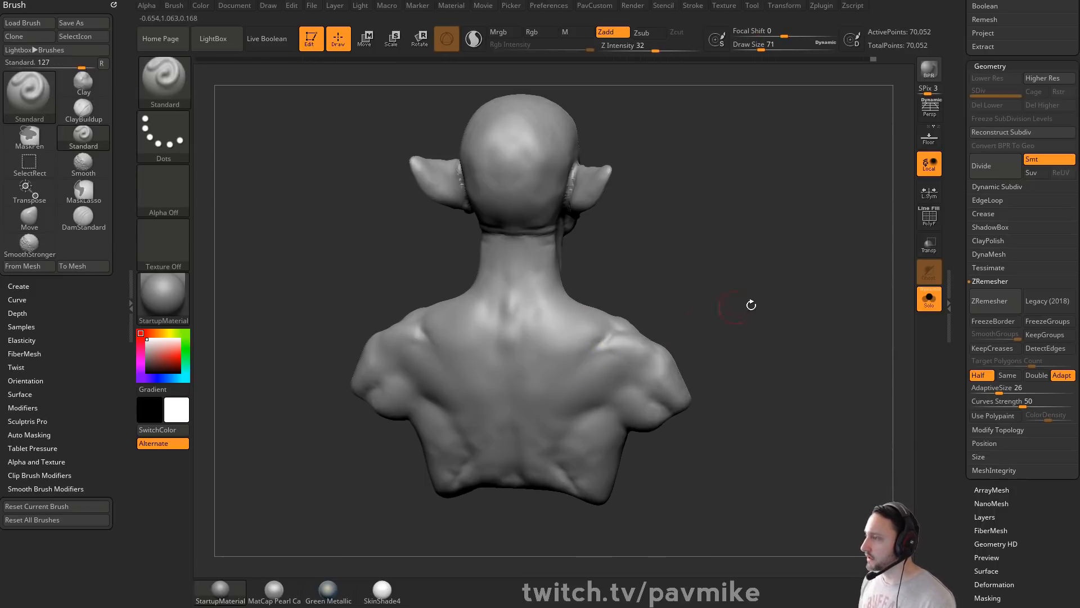
{"action": "left_click_drag", "start_coordinate": [750, 304], "coordinate": [825, 298]}
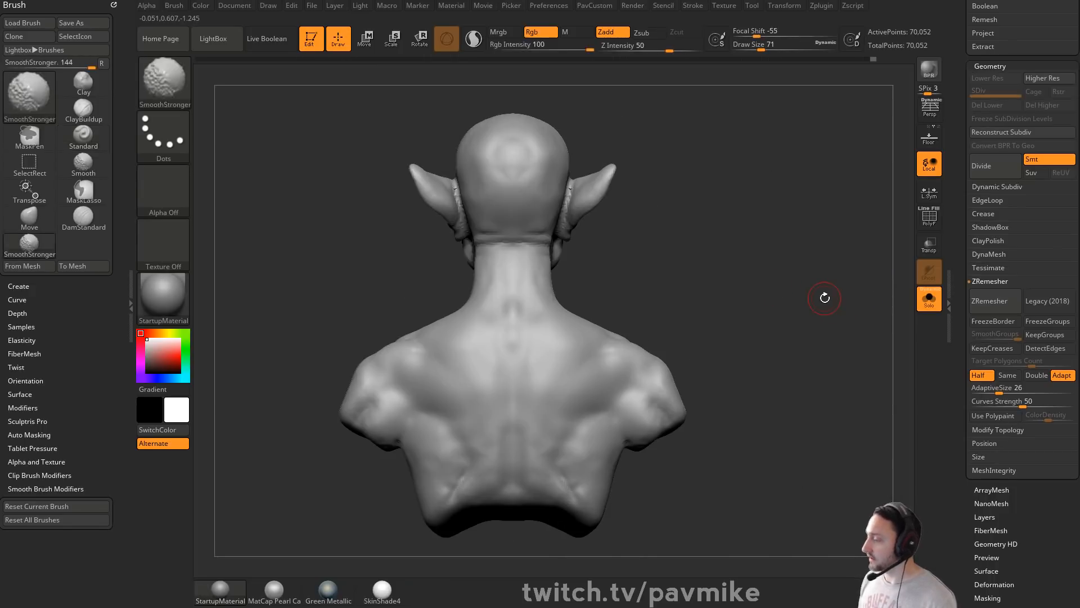
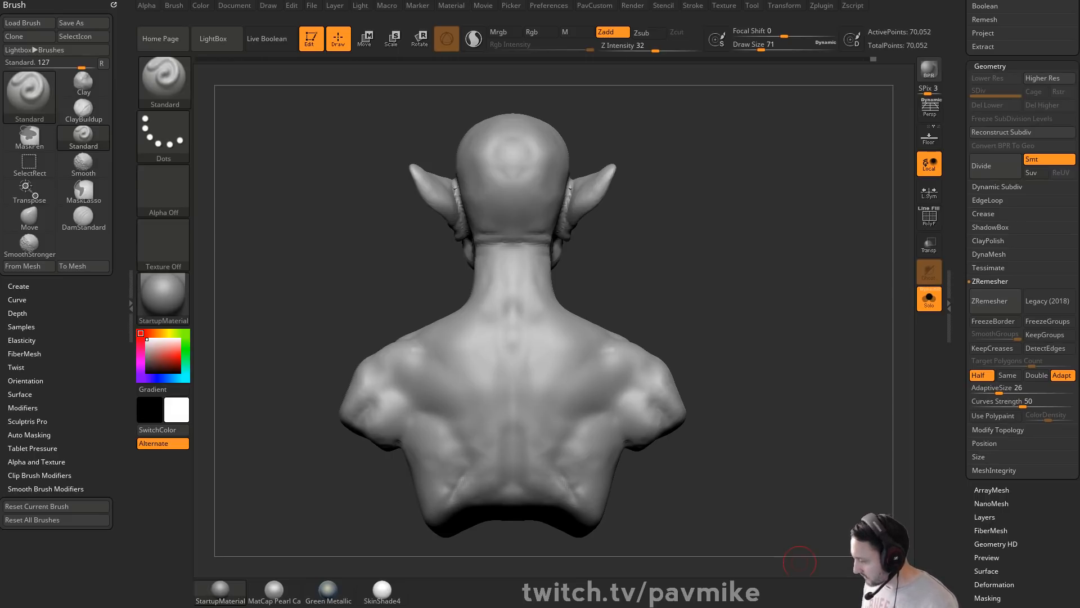
Step: Carve the crease from the back of the neck towards the ear with the DamStandard brush at draw size 59
{"action": "mouse_move", "coordinate": [714, 196]}
{"action": "left_mouse_down"}
{"action": "mouse_move", "coordinate": [760, 221]}
{"action": "mouse_move", "coordinate": [559, 235]}
{"action": "left_mouse_up"}
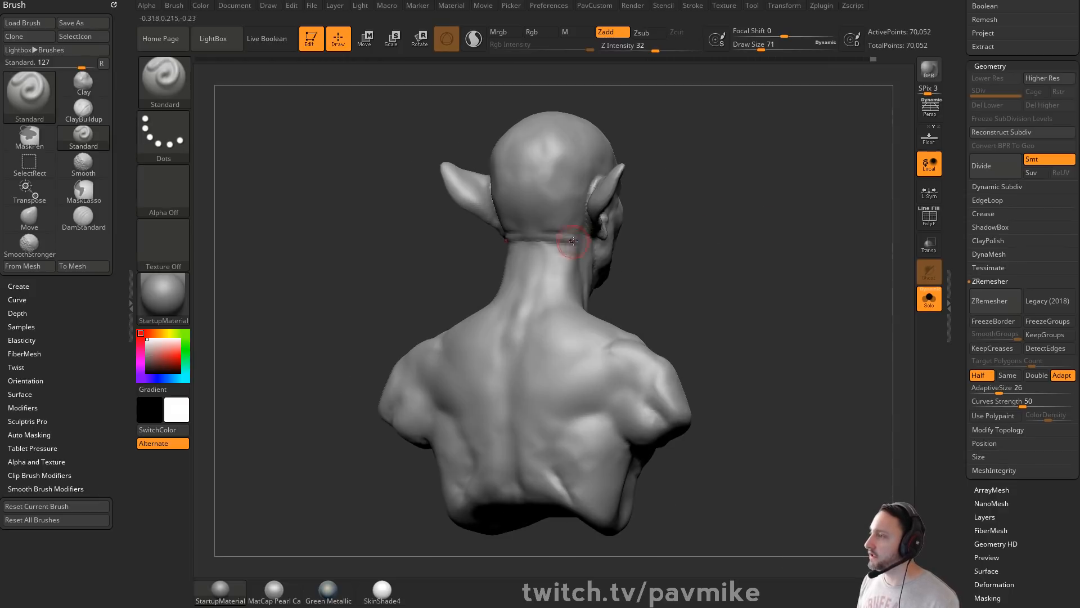
{"action": "mouse_move", "coordinate": [630, 260]}
{"action": "left_mouse_down"}
{"action": "mouse_move", "coordinate": [733, 221]}
{"action": "mouse_move", "coordinate": [711, 205]}
{"action": "mouse_move", "coordinate": [722, 259]}
{"action": "left_mouse_up"}
{"action": "key", "text": "b"}
{"action": "key", "text": "d"}
{"action": "key", "text": "s"}
{"action": "key", "text": "s"}
{"action": "left_click", "coordinate": [542, 305]}
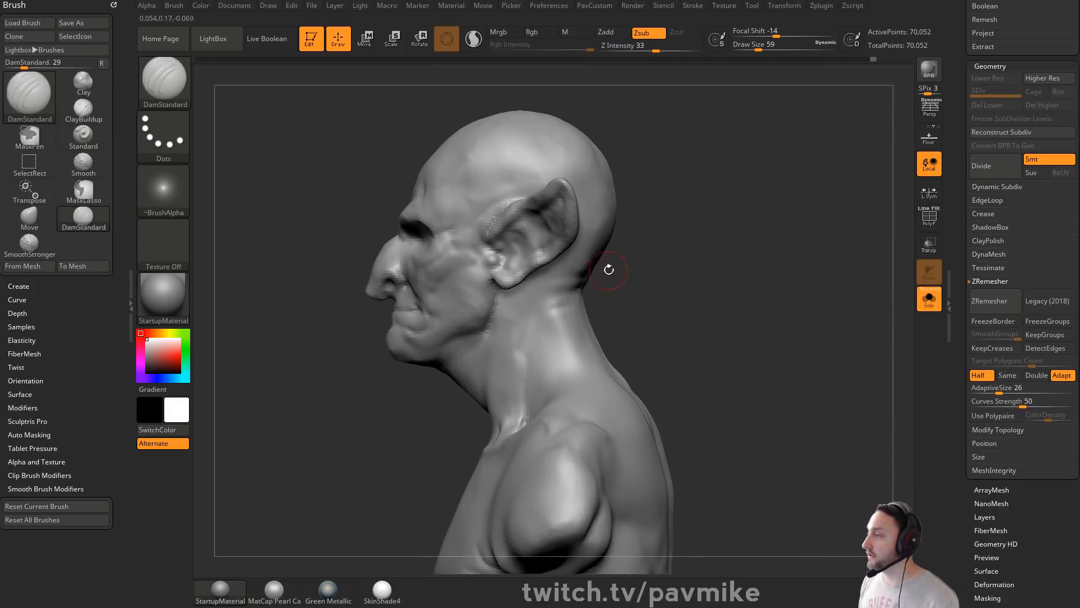
{"action": "left_click_drag", "start_coordinate": [574, 291], "coordinate": [518, 301]}
{"action": "mouse_move", "coordinate": [514, 306]}
{"action": "right_mouse_down"}
{"action": "mouse_move", "coordinate": [550, 289]}
{"action": "mouse_move", "coordinate": [696, 278]}
{"action": "right_mouse_up"}
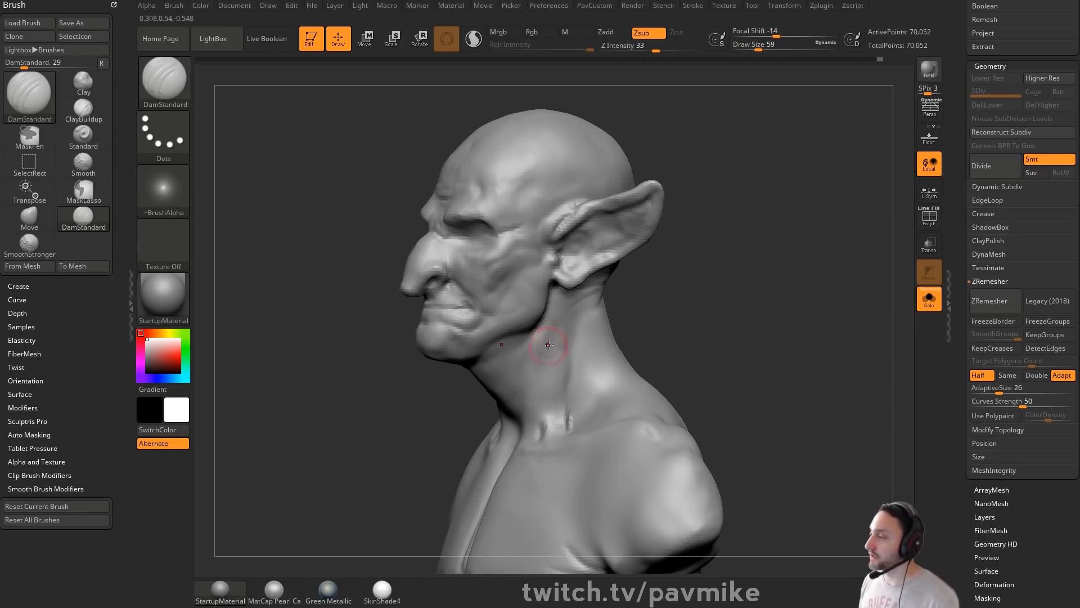
Step: Define the neck muscle lines below the jaw with the DamStandard brush, and smooth the neck at draw size 90
{"action": "right_click_drag", "start_coordinate": [552, 332], "coordinate": [570, 311]}
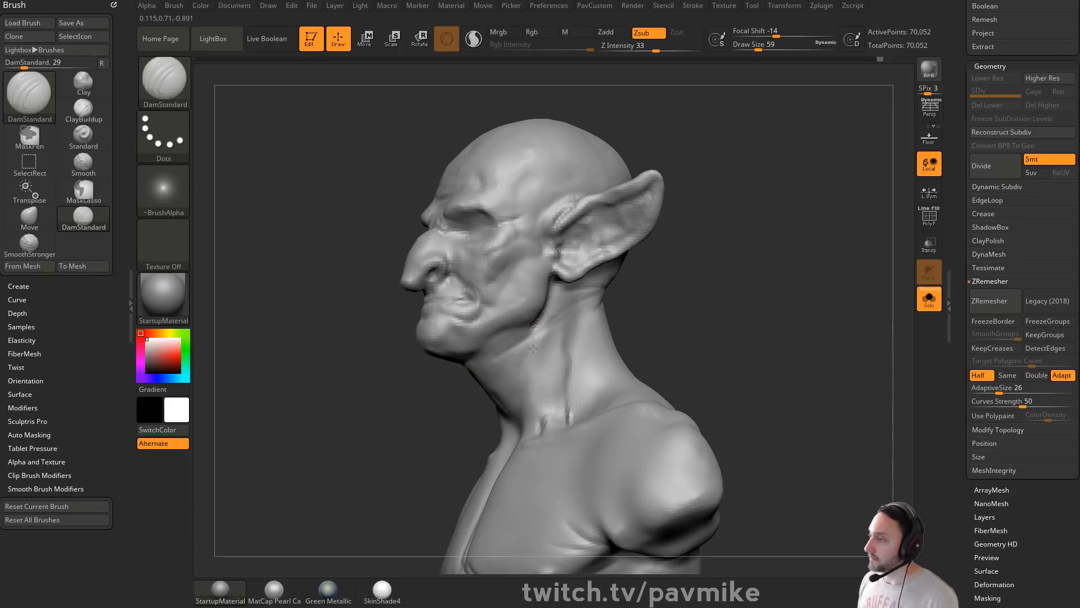
{"action": "key", "text": "shift"}
{"action": "mouse_move", "coordinate": [589, 353]}
{"action": "right_mouse_down"}
{"action": "mouse_move", "coordinate": [579, 386]}
{"action": "mouse_move", "coordinate": [758, 331]}
{"action": "mouse_move", "coordinate": [759, 272]}
{"action": "right_mouse_up"}
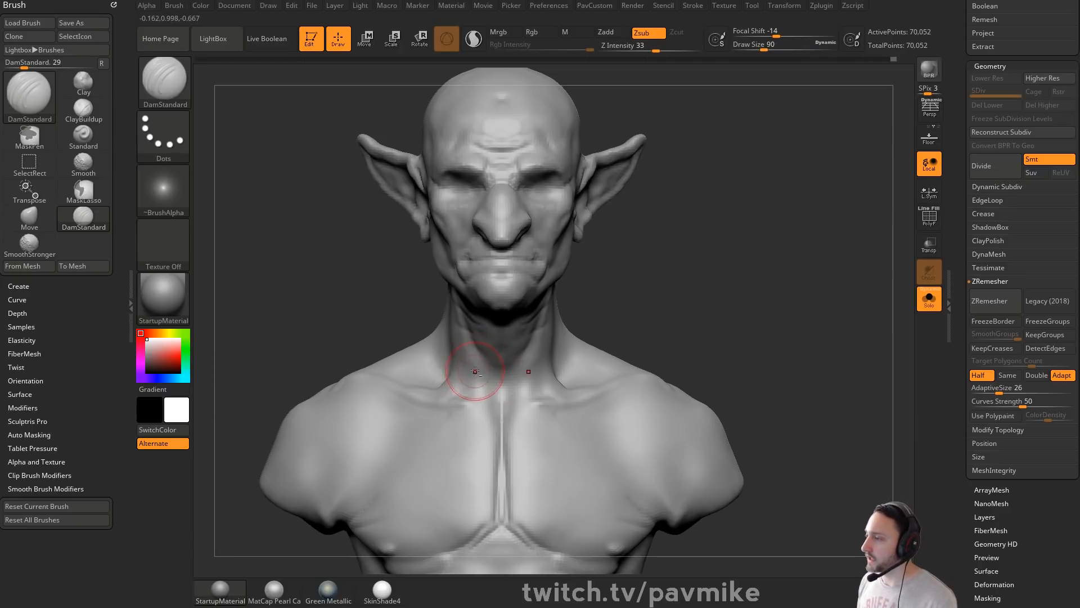
{"action": "key", "text": "shift"}
Step: Add a short raised form below each collarbone with the Standard brush at draw size 44, and smooth it
{"action": "mouse_move", "coordinate": [596, 313]}
{"action": "right_mouse_down"}
{"action": "mouse_move", "coordinate": [482, 331]}
{"action": "mouse_move", "coordinate": [666, 306]}
{"action": "mouse_move", "coordinate": [748, 273]}
{"action": "right_mouse_up"}
{"action": "mouse_move", "coordinate": [768, 337]}
{"action": "right_mouse_down", "text": "alt"}
{"action": "mouse_move", "coordinate": [746, 294]}
{"action": "mouse_move", "coordinate": [709, 302]}
{"action": "right_mouse_up", "text": "alt"}
{"action": "mouse_move", "coordinate": [664, 262]}
{"action": "right_mouse_down"}
{"action": "mouse_move", "coordinate": [681, 296]}
{"action": "mouse_move", "coordinate": [678, 329]}
{"action": "mouse_move", "coordinate": [665, 261]}
{"action": "right_mouse_up"}
{"action": "key", "text": "shift"}
{"action": "key", "text": "bracketright"}
{"action": "key", "text": "bracketright"}
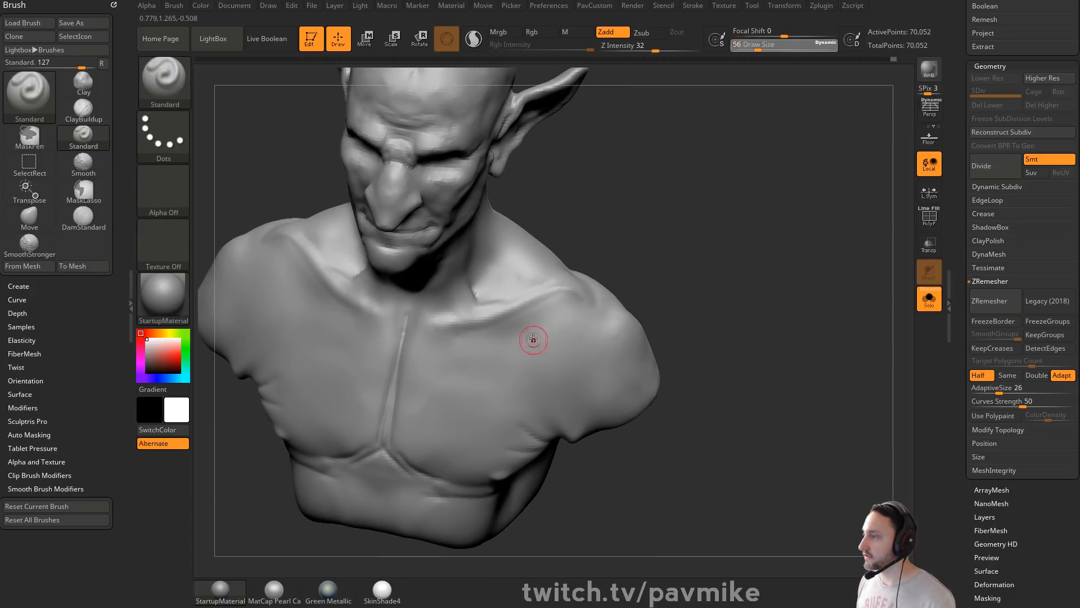
{"action": "left_click_drag", "start_coordinate": [537, 336], "coordinate": [500, 339]}
{"action": "right_click_drag", "start_coordinate": [648, 297], "coordinate": [542, 321]}
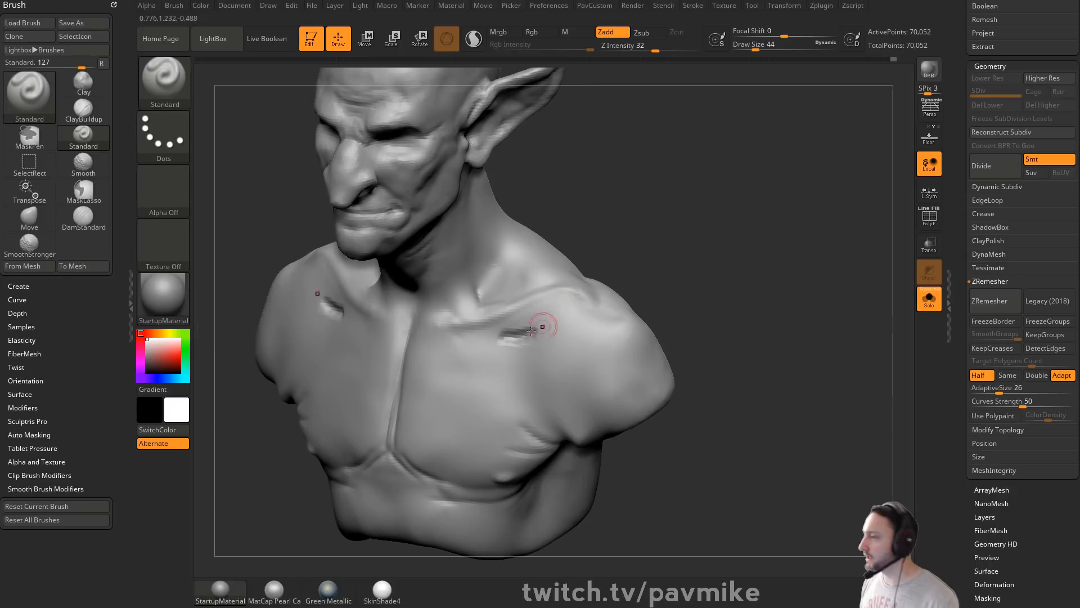
{"action": "mouse_move", "coordinate": [534, 328]}
{"action": "left_mouse_down", "text": "shift"}
{"action": "mouse_move", "coordinate": [509, 338]}
{"action": "mouse_move", "coordinate": [518, 333]}
{"action": "left_mouse_up", "text": "shift"}
{"action": "right_click_drag", "start_coordinate": [517, 333], "coordinate": [680, 282]}
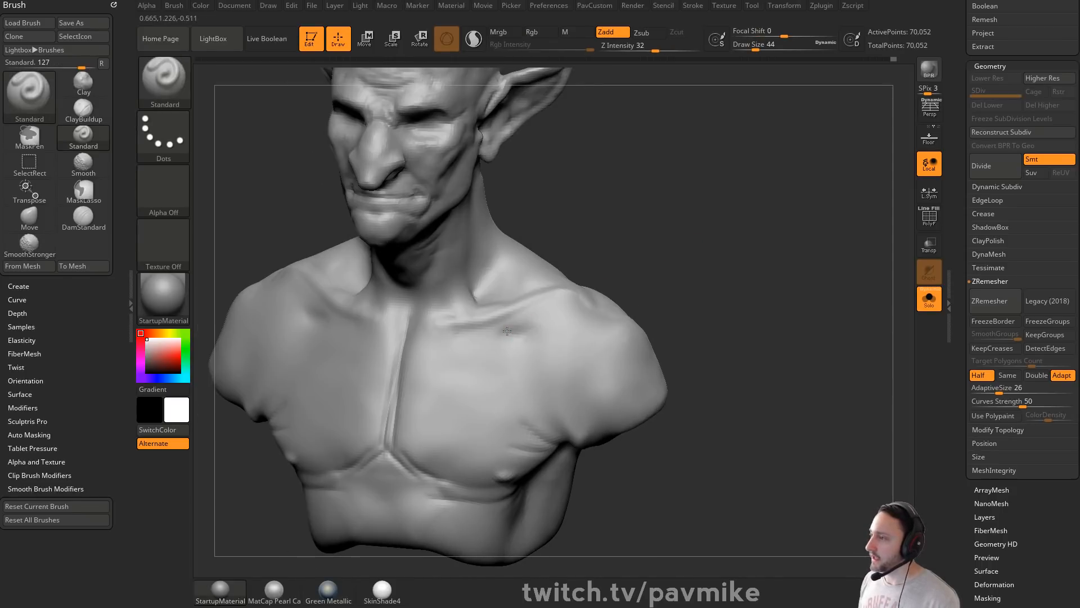
Step: Carve into the area just below the collarbone with the Standard brush, and smooth along the inner collarbone
{"action": "left_click_drag", "start_coordinate": [507, 330], "coordinate": [518, 333], "text": "alt"}
{"action": "right_click_drag", "start_coordinate": [518, 282], "coordinate": [502, 309]}
{"action": "left_click_drag", "start_coordinate": [440, 327], "coordinate": [494, 316], "text": "shift"}
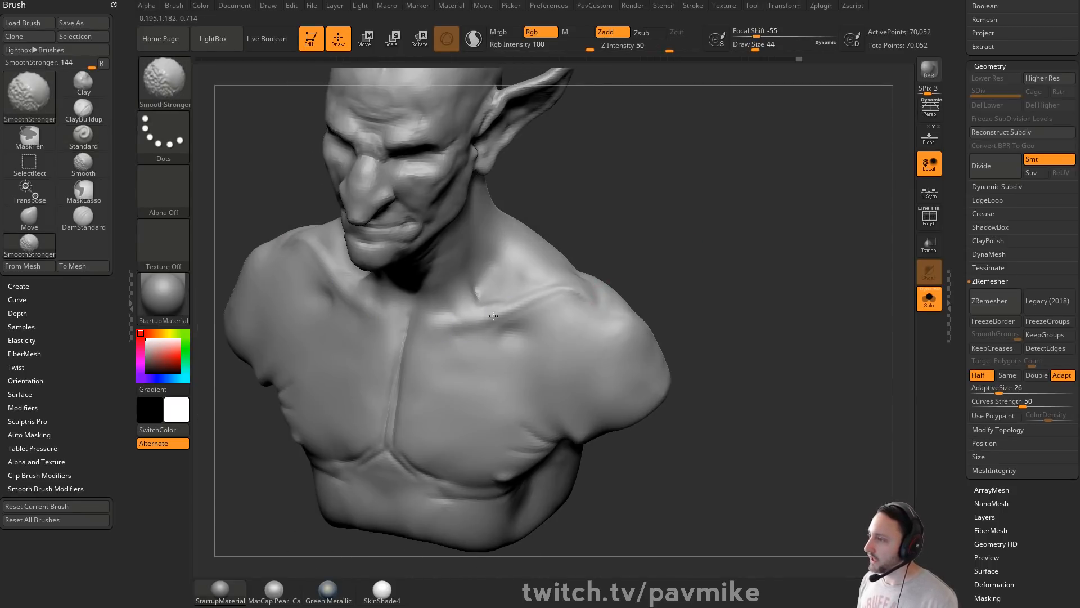
{"action": "mouse_move", "coordinate": [598, 287]}
{"action": "right_mouse_down"}
{"action": "mouse_move", "coordinate": [571, 288]}
{"action": "mouse_move", "coordinate": [692, 255]}
{"action": "mouse_move", "coordinate": [704, 304]}
{"action": "mouse_move", "coordinate": [700, 263]}
{"action": "right_mouse_up"}
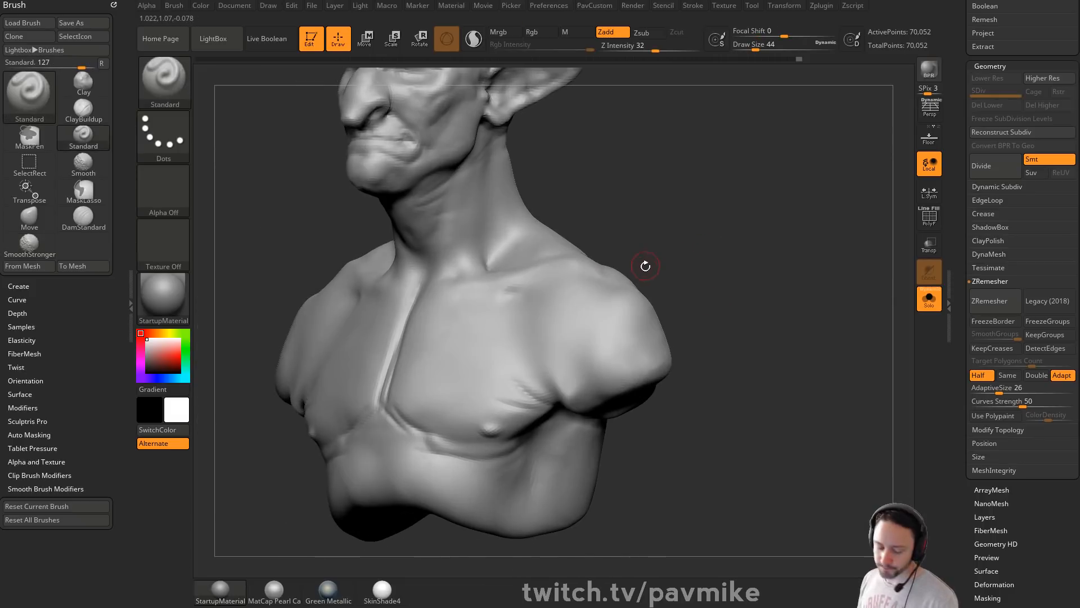
Step: Cut the crease between the chest and the front of the shoulder with the DamStandard brush at draw size 68, and smooth it
{"action": "key", "text": "b"}
{"action": "key", "text": "d"}
{"action": "key", "text": "s"}
{"action": "left_click_drag", "start_coordinate": [538, 358], "coordinate": [510, 294], "text": "shift"}
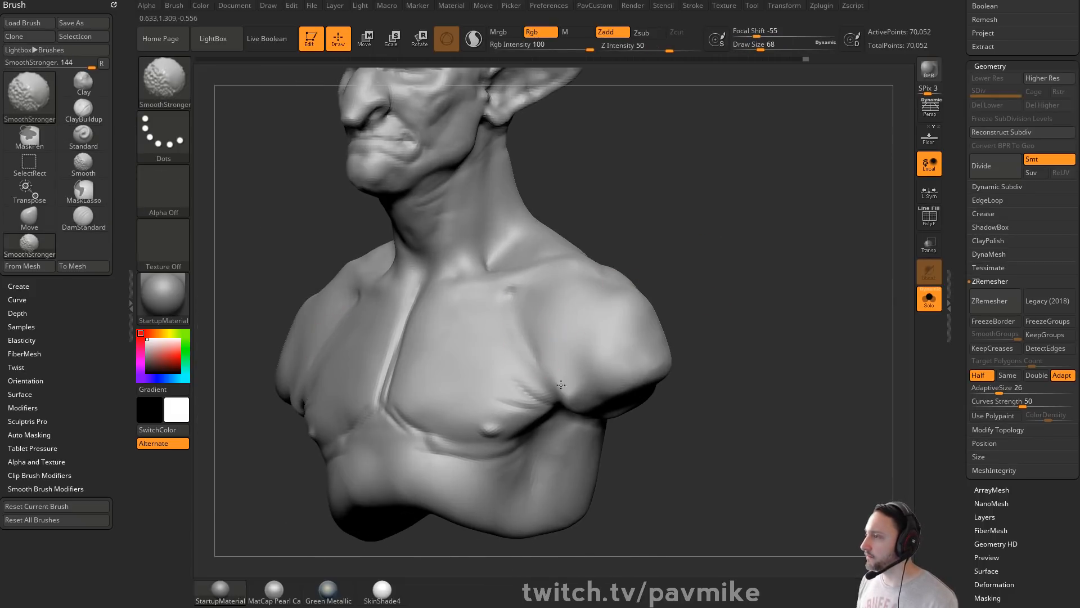
Step: Smooth the shoulder muscle at draw size 68 and reshape its rear edge with the Move brush at draw size 140
{"action": "right_click_drag", "start_coordinate": [849, 307], "coordinate": [579, 324]}
{"action": "left_click_drag", "start_coordinate": [557, 327], "coordinate": [501, 342], "text": "shift"}
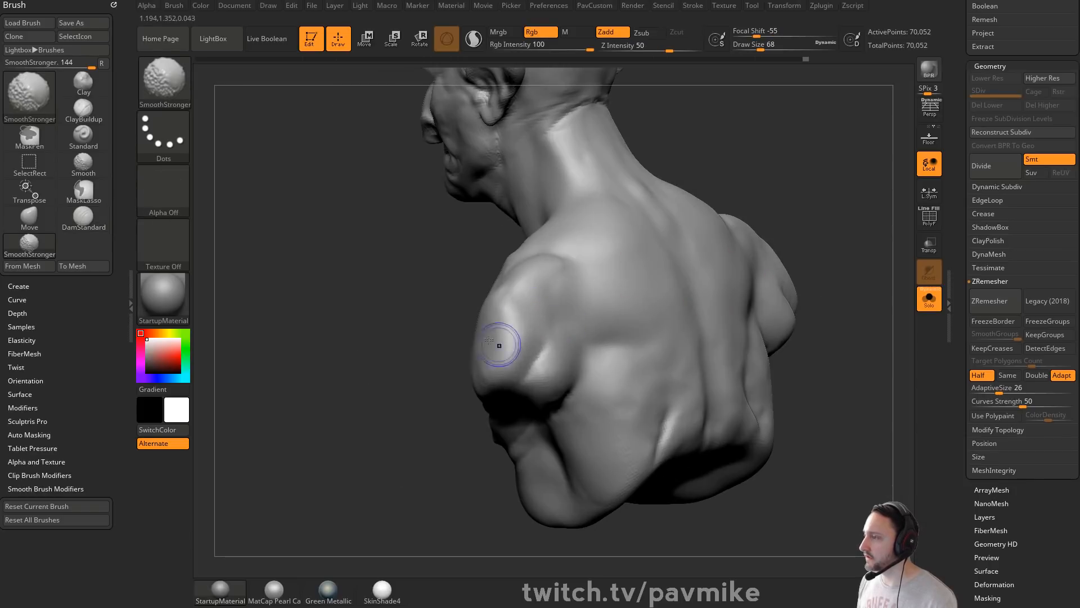
{"action": "right_click_drag", "start_coordinate": [501, 342], "coordinate": [513, 323]}
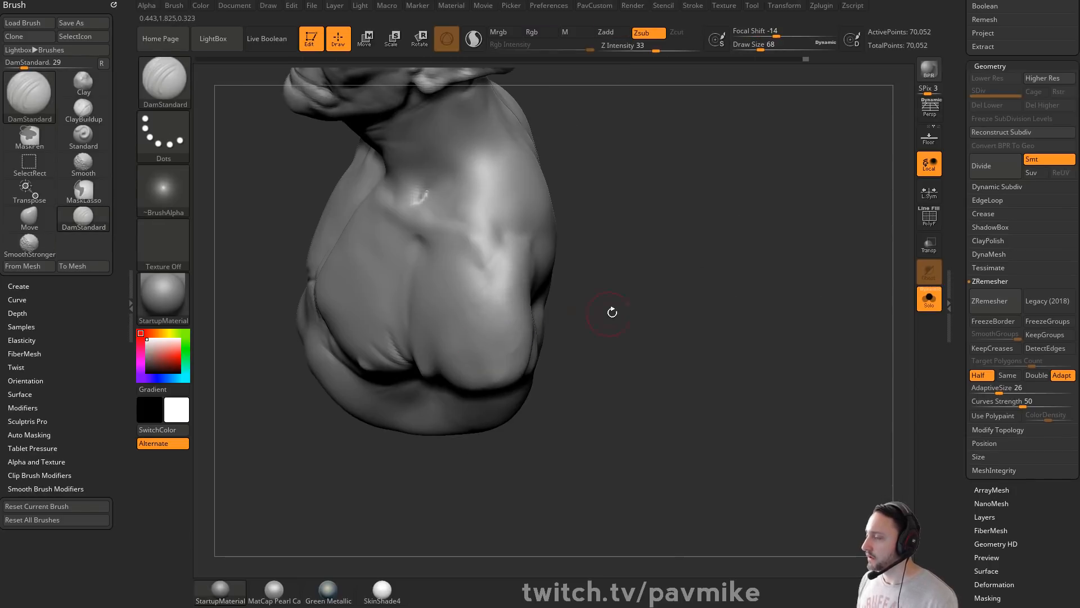
{"action": "right_click_drag", "start_coordinate": [610, 311], "coordinate": [522, 289]}
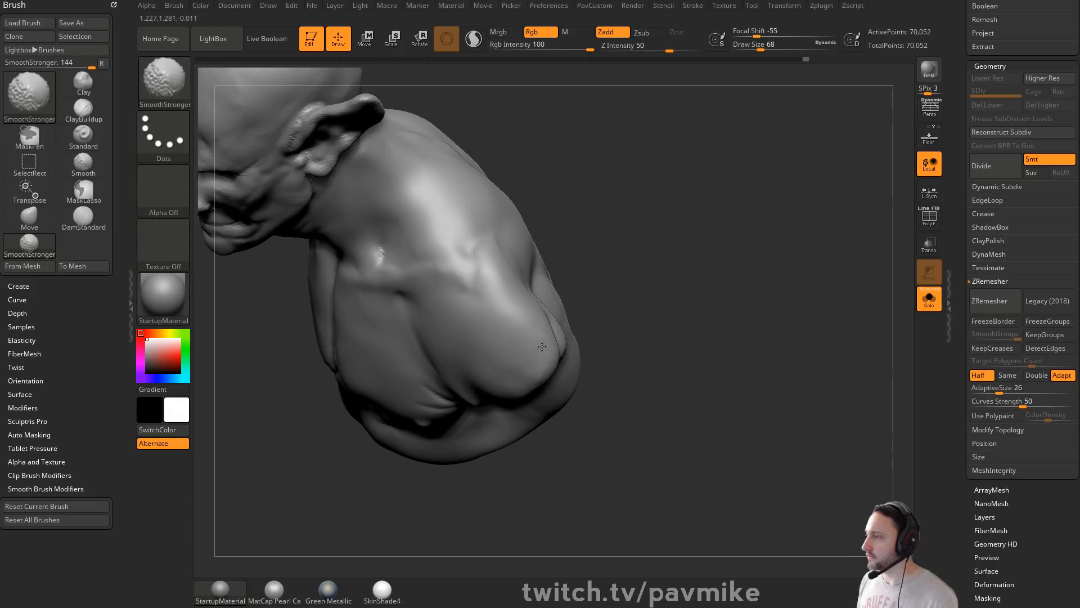
{"action": "mouse_move", "coordinate": [542, 347]}
{"action": "right_mouse_down"}
{"action": "mouse_move", "coordinate": [439, 332]}
{"action": "mouse_move", "coordinate": [548, 299]}
{"action": "right_mouse_up"}
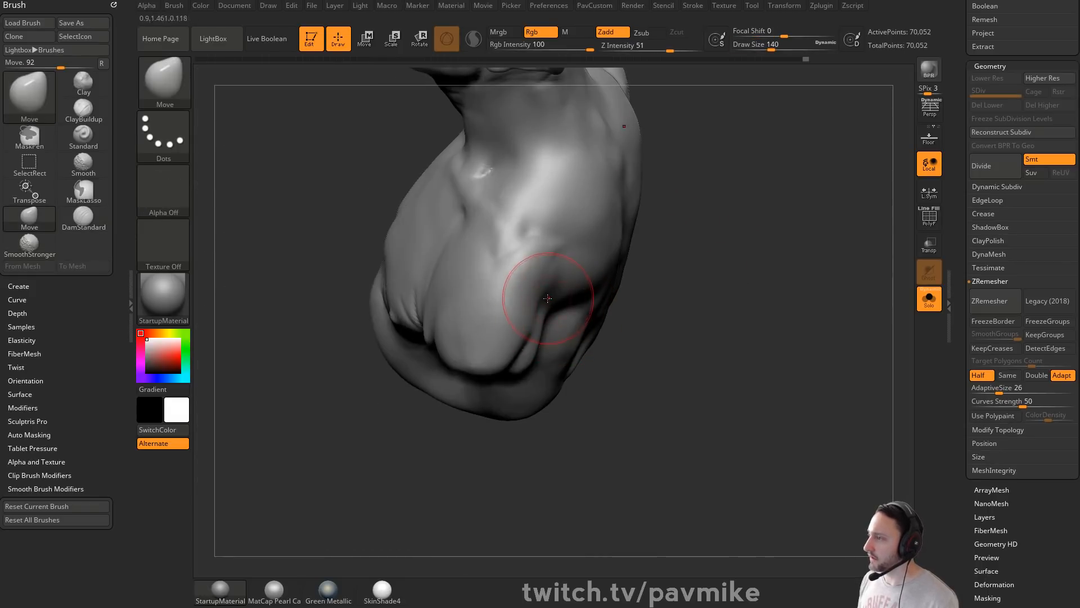
{"action": "left_click_drag", "start_coordinate": [548, 298], "coordinate": [567, 273]}
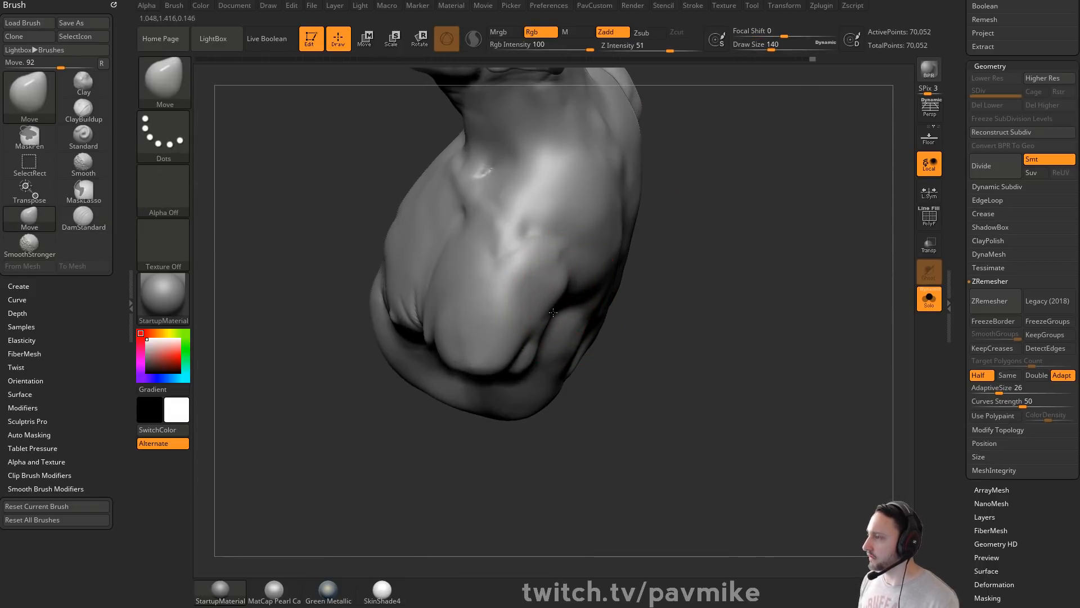
Step: Build up the upper back next to each rear shoulder with the Clay brush at draw size 140
{"action": "mouse_move", "coordinate": [529, 352]}
{"action": "right_mouse_down"}
{"action": "mouse_move", "coordinate": [897, 203]}
{"action": "mouse_move", "coordinate": [588, 228]}
{"action": "right_mouse_up"}
{"action": "key", "text": "b"}
{"action": "key", "text": "c"}
{"action": "key", "text": "l"}
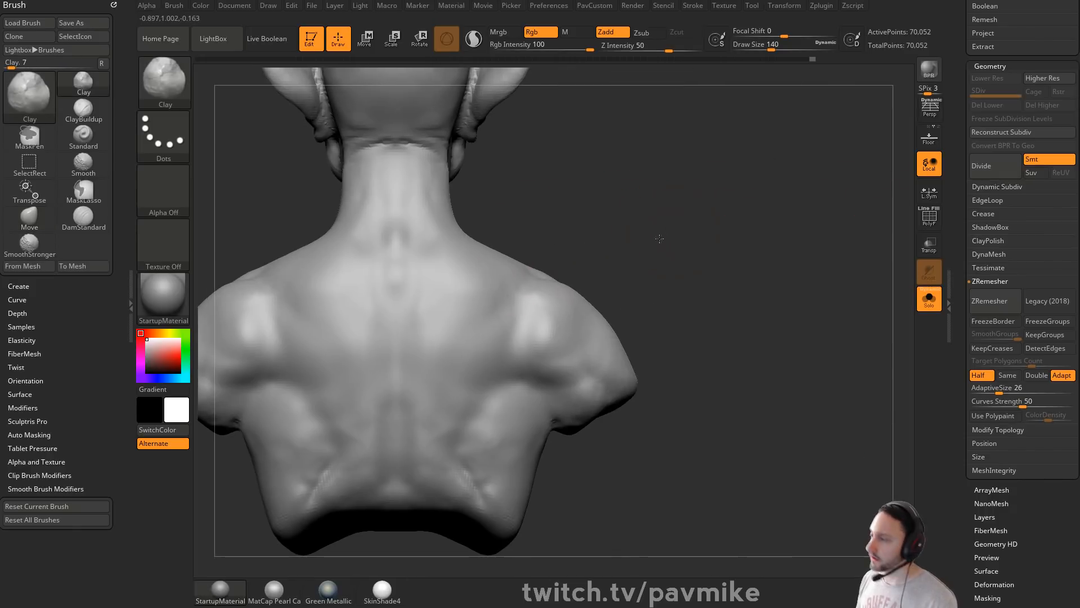
{"action": "right_click_drag", "start_coordinate": [661, 238], "coordinate": [585, 253]}
{"action": "left_click_drag", "start_coordinate": [534, 351], "coordinate": [529, 394]}
{"action": "mouse_move", "coordinate": [605, 360]}
{"action": "right_mouse_down"}
{"action": "mouse_move", "coordinate": [658, 270]}
{"action": "mouse_move", "coordinate": [619, 298]}
{"action": "right_mouse_up"}
Step: Fill out the back of the shoulder muscles with the Clay brush at draw size 116, and smooth them
{"action": "key", "text": "s"}
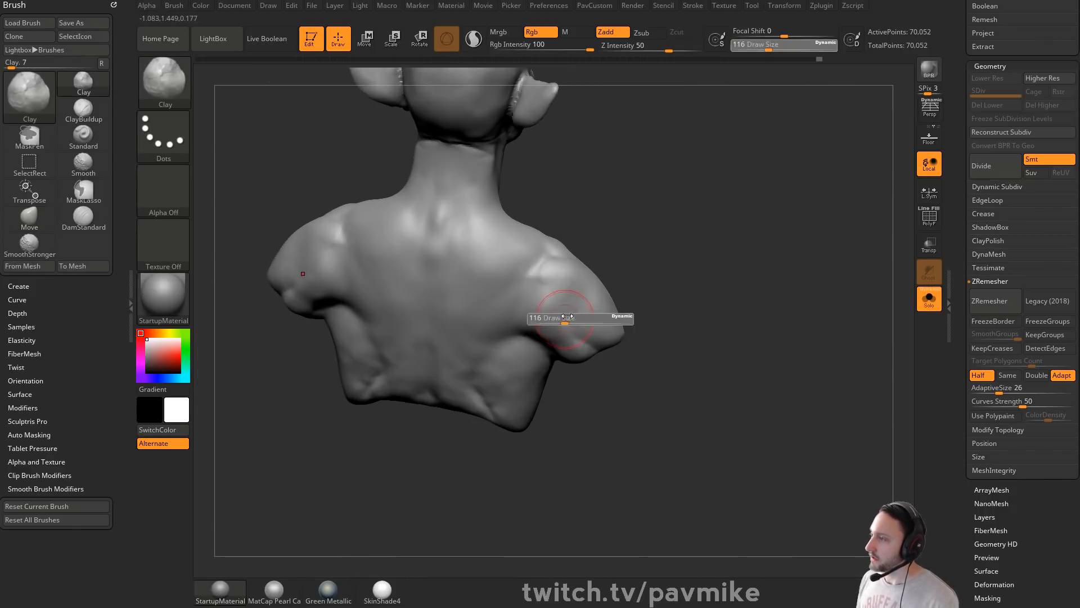
{"action": "mouse_move", "coordinate": [549, 301]}
{"action": "left_mouse_down", "text": "shift"}
{"action": "mouse_move", "coordinate": [554, 334]}
{"action": "mouse_move", "coordinate": [585, 332]}
{"action": "left_mouse_up", "text": "shift"}
{"action": "mouse_move", "coordinate": [636, 258]}
{"action": "right_mouse_down", "text": "alt"}
{"action": "mouse_move", "coordinate": [651, 284]}
{"action": "mouse_move", "coordinate": [619, 289]}
{"action": "right_mouse_up", "text": "alt"}
{"action": "left_click_drag", "start_coordinate": [586, 341], "coordinate": [605, 378]}
{"action": "mouse_move", "coordinate": [573, 307]}
{"action": "left_mouse_down"}
{"action": "mouse_move", "coordinate": [597, 336]}
{"action": "mouse_move", "coordinate": [609, 329]}
{"action": "left_mouse_up"}
{"action": "right_click_drag", "start_coordinate": [609, 329], "coordinate": [647, 304]}
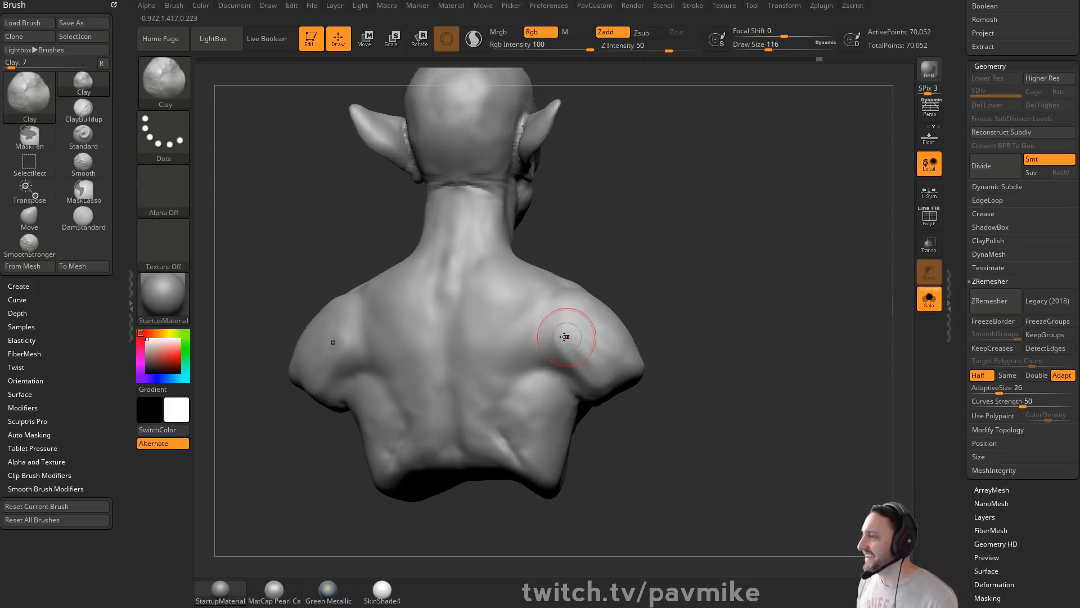
Step: Smooth the back of the shoulder muscle and refine the upper back with the Clay brush at draw size 108
{"action": "left_click_drag", "start_coordinate": [562, 358], "coordinate": [591, 327], "text": "shift"}
{"action": "mouse_move", "coordinate": [591, 327]}
{"action": "right_mouse_down"}
{"action": "mouse_move", "coordinate": [651, 270]}
{"action": "mouse_move", "coordinate": [689, 248]}
{"action": "mouse_move", "coordinate": [707, 251]}
{"action": "right_mouse_up"}
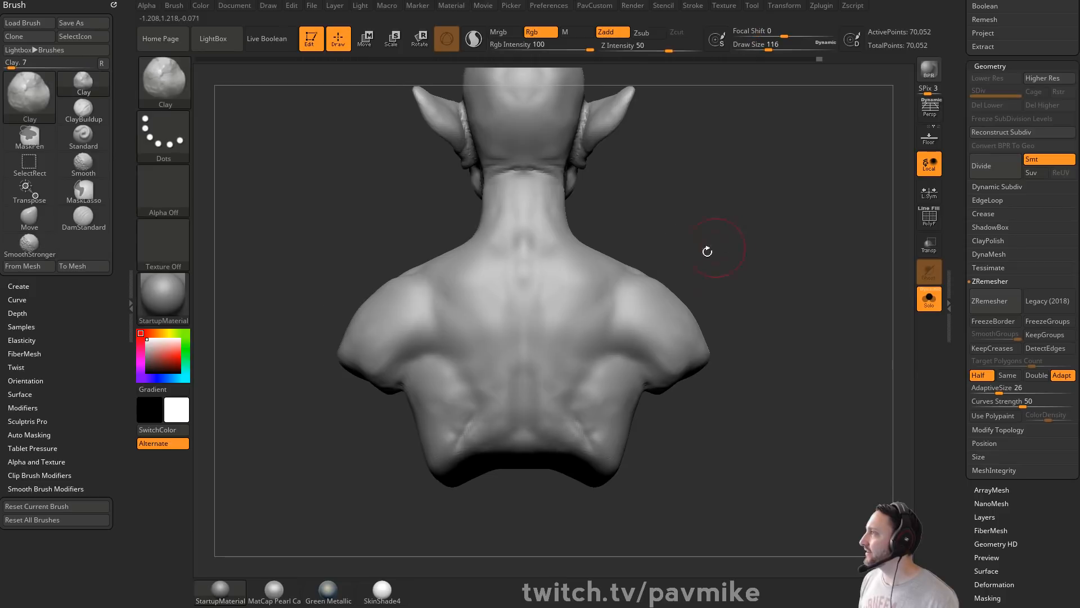
{"action": "key", "text": "s"}
{"action": "left_click_drag", "start_coordinate": [612, 336], "coordinate": [610, 336]}
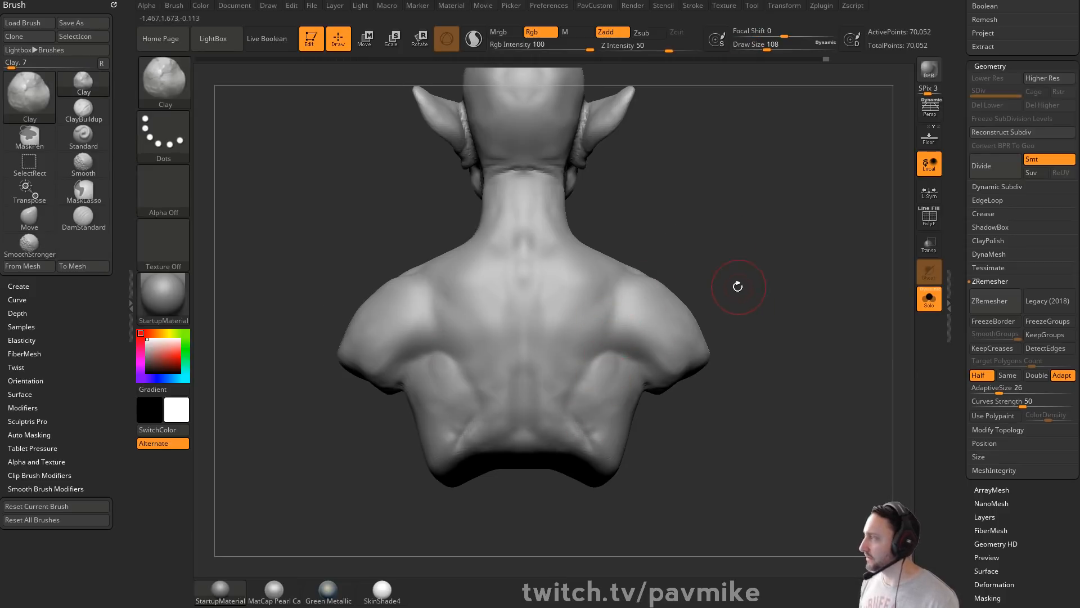
{"action": "mouse_move", "coordinate": [738, 287]}
{"action": "right_mouse_down"}
{"action": "mouse_move", "coordinate": [715, 294]}
{"action": "mouse_move", "coordinate": [777, 243]}
{"action": "mouse_move", "coordinate": [693, 267]}
{"action": "mouse_move", "coordinate": [721, 300]}
{"action": "mouse_move", "coordinate": [738, 268]}
{"action": "right_mouse_up"}
Step: Smooth the lower chest and sculpt the muscle strands between chest and armpit with the Standard brush at draw sizes 46 and 41
{"action": "left_click_drag", "start_coordinate": [523, 416], "coordinate": [509, 421], "text": "shift"}
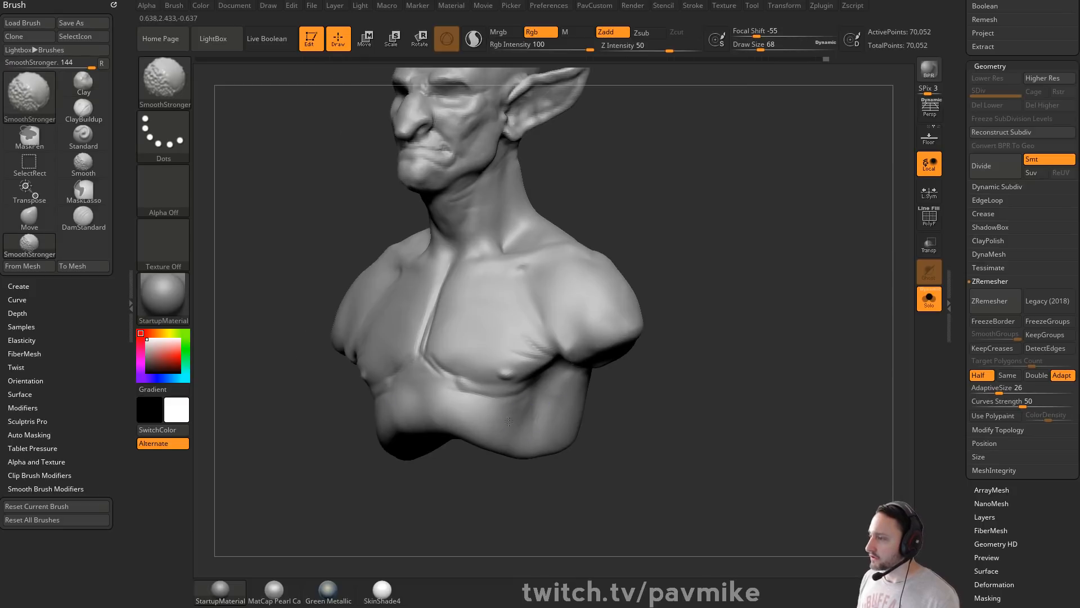
{"action": "right_click_drag", "start_coordinate": [646, 367], "coordinate": [518, 398]}
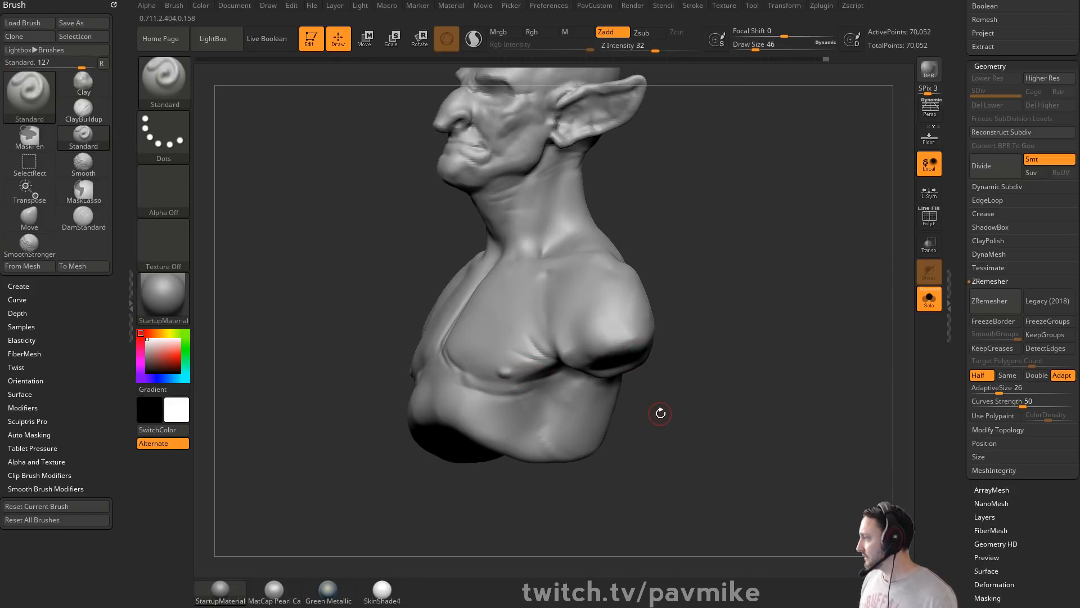
{"action": "right_click_drag", "start_coordinate": [660, 414], "coordinate": [653, 343]}
{"action": "right_click_drag", "start_coordinate": [519, 400], "coordinate": [565, 385]}
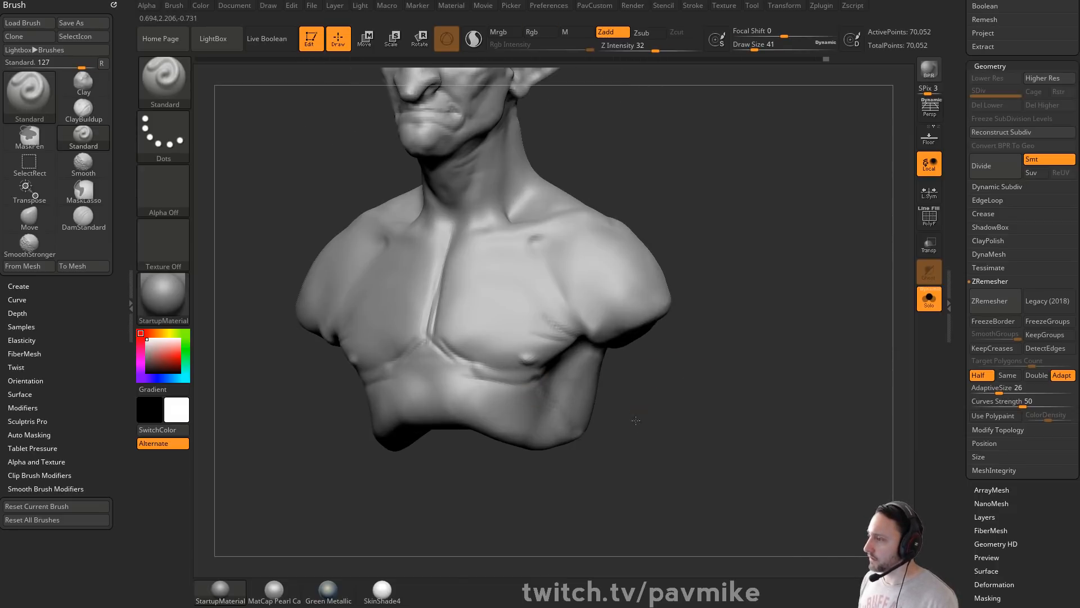
{"action": "mouse_move", "coordinate": [635, 421]}
{"action": "right_mouse_down"}
{"action": "mouse_move", "coordinate": [548, 391]}
{"action": "mouse_move", "coordinate": [715, 374]}
{"action": "mouse_move", "coordinate": [663, 366]}
{"action": "right_mouse_up"}
Step: Build up the side muscles of the ribcage below the armpit with the Clay brush at draw size 87
{"action": "key", "text": "b"}
{"action": "key", "text": "c"}
{"action": "key", "text": "l"}
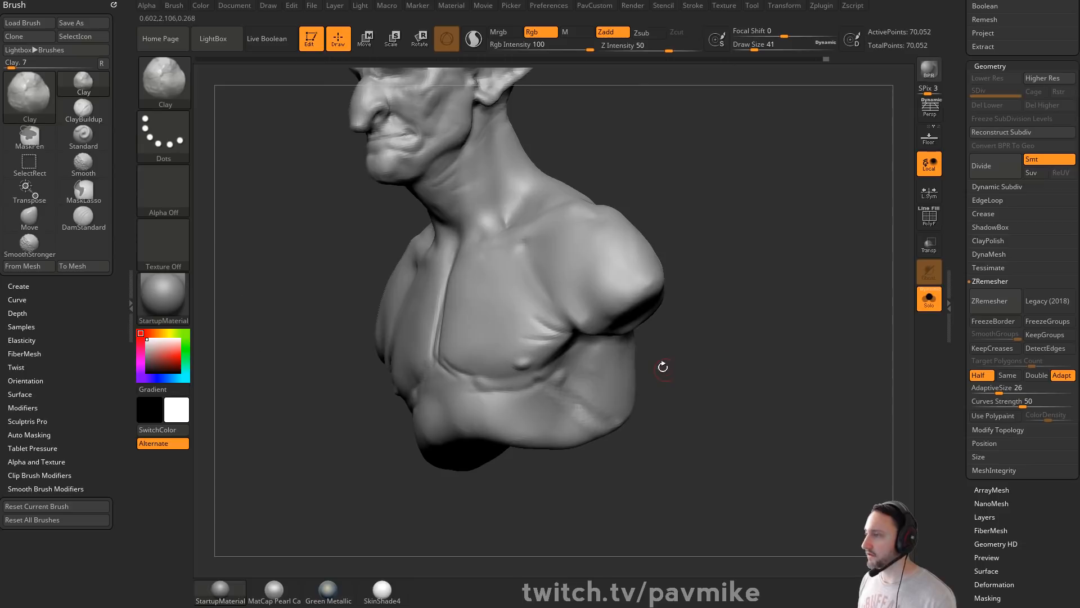
{"action": "key", "text": "s"}
{"action": "left_click", "coordinate": [571, 376]}
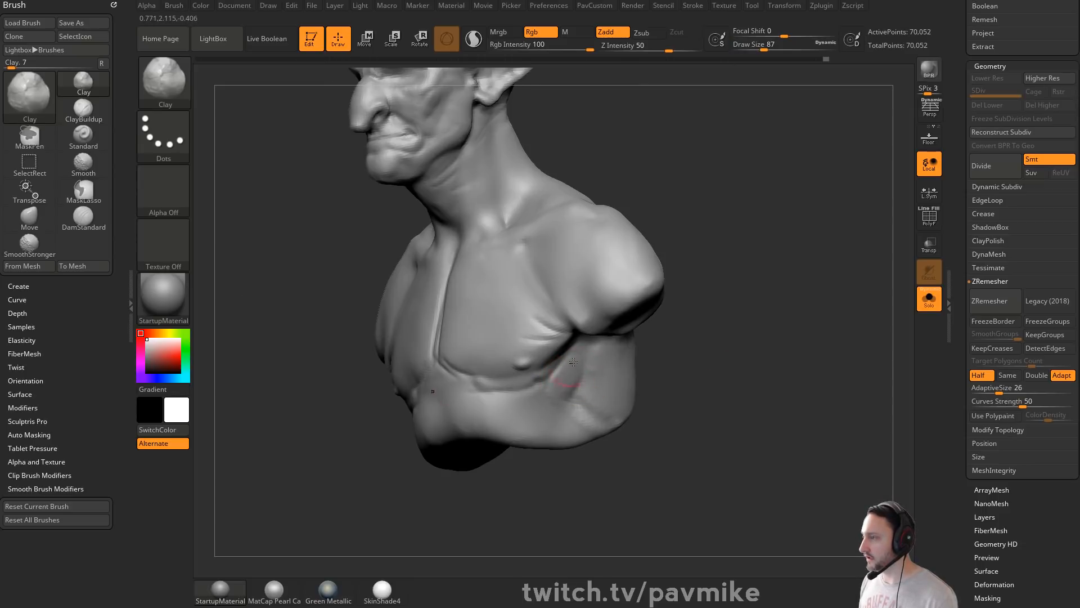
{"action": "mouse_move", "coordinate": [678, 373]}
{"action": "right_mouse_down"}
{"action": "mouse_move", "coordinate": [728, 352]}
{"action": "mouse_move", "coordinate": [476, 309]}
{"action": "right_mouse_up"}
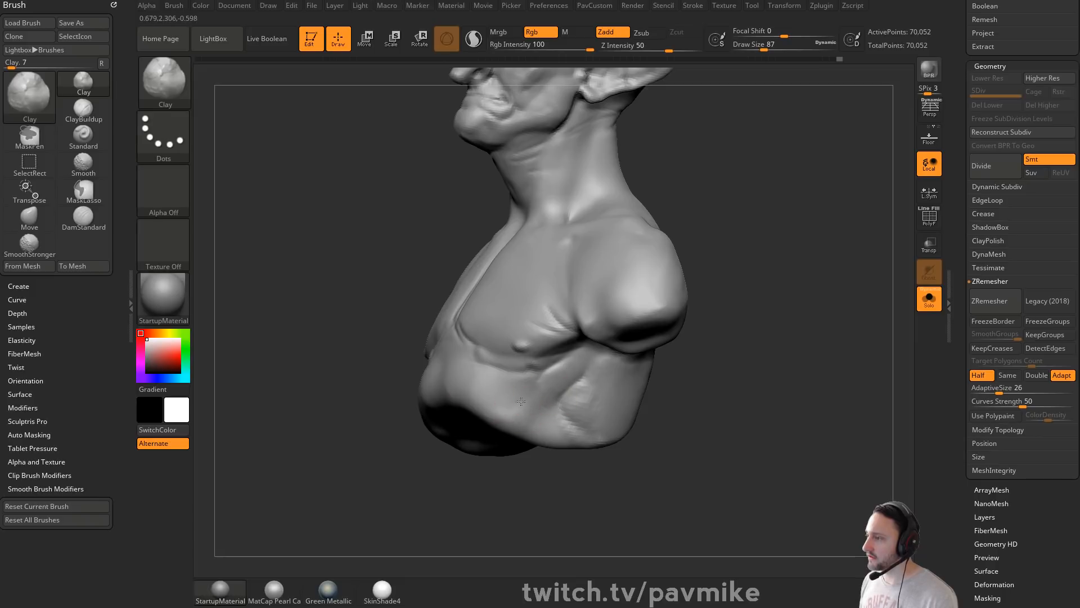
{"action": "right_click_drag", "start_coordinate": [521, 401], "coordinate": [625, 383]}
{"action": "mouse_move", "coordinate": [565, 415]}
{"action": "right_mouse_down"}
{"action": "mouse_move", "coordinate": [428, 396]}
{"action": "mouse_move", "coordinate": [726, 366]}
{"action": "mouse_move", "coordinate": [699, 333]}
{"action": "mouse_move", "coordinate": [704, 306]}
{"action": "mouse_move", "coordinate": [716, 304]}
{"action": "mouse_move", "coordinate": [594, 356]}
{"action": "right_mouse_up"}
{"action": "mouse_move", "coordinate": [723, 364]}
{"action": "right_mouse_down"}
{"action": "mouse_move", "coordinate": [630, 337]}
{"action": "mouse_move", "coordinate": [757, 244]}
{"action": "mouse_move", "coordinate": [707, 304]}
{"action": "right_mouse_up"}
Step: Add volume to the ribs directly under the chest muscle with the Clay brush at draw size 87, and smooth them
{"action": "right_click_drag", "start_coordinate": [514, 377], "coordinate": [338, 336], "text": "alt"}
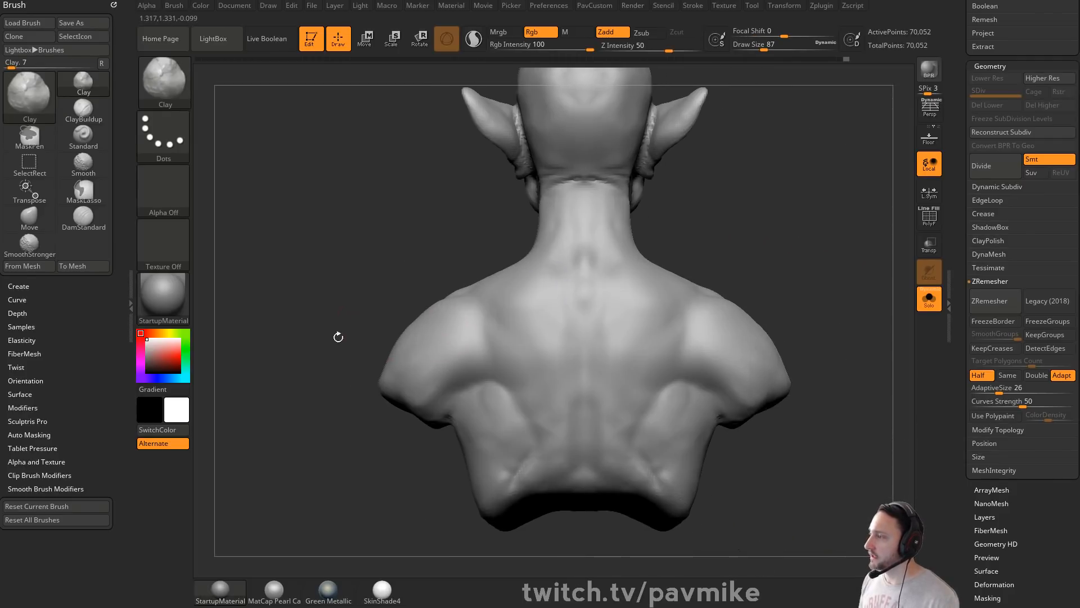
{"action": "right_click_drag", "start_coordinate": [744, 254], "coordinate": [639, 267], "text": "alt"}
{"action": "mouse_move", "coordinate": [734, 285]}
{"action": "right_mouse_down"}
{"action": "mouse_move", "coordinate": [632, 293]}
{"action": "mouse_move", "coordinate": [639, 276]}
{"action": "mouse_move", "coordinate": [704, 335]}
{"action": "mouse_move", "coordinate": [717, 329]}
{"action": "right_mouse_up"}
{"action": "right_click_drag", "start_coordinate": [442, 443], "coordinate": [677, 343]}
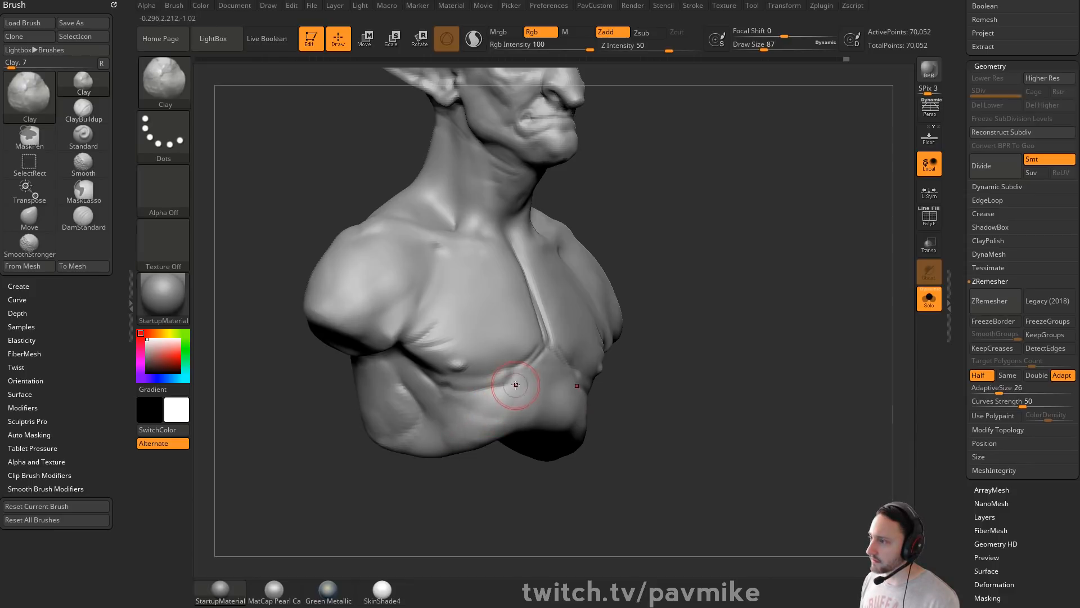
{"action": "left_click_drag", "start_coordinate": [516, 384], "coordinate": [462, 393]}
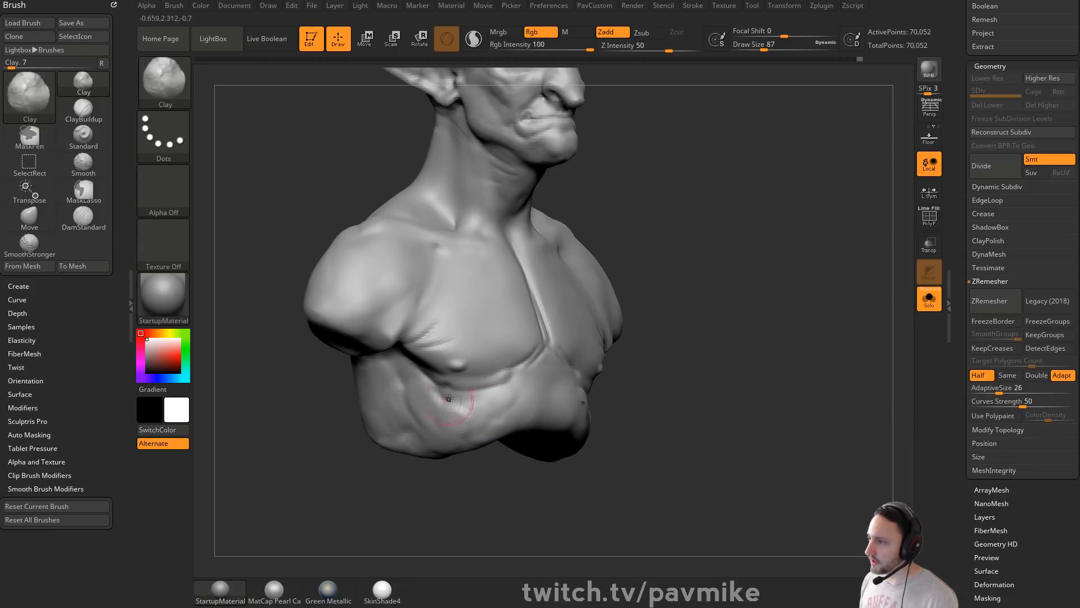
{"action": "right_click_drag", "start_coordinate": [745, 367], "coordinate": [664, 380]}
{"action": "left_click_drag", "start_coordinate": [598, 413], "coordinate": [647, 412], "text": "shift"}
{"action": "right_click_drag", "start_coordinate": [649, 411], "coordinate": [632, 461]}
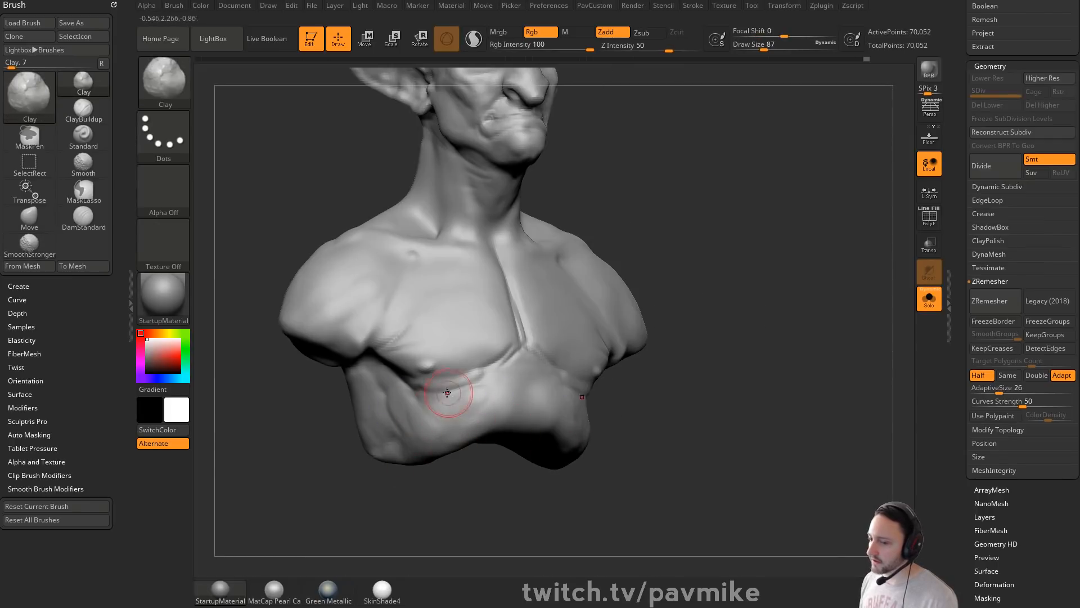
Step: Raise the rib muscles on the side of the torso with the Standard brush at draw size 71, and smooth them
{"action": "key", "text": "b"}
{"action": "key", "text": "s"}
{"action": "key", "text": "t"}
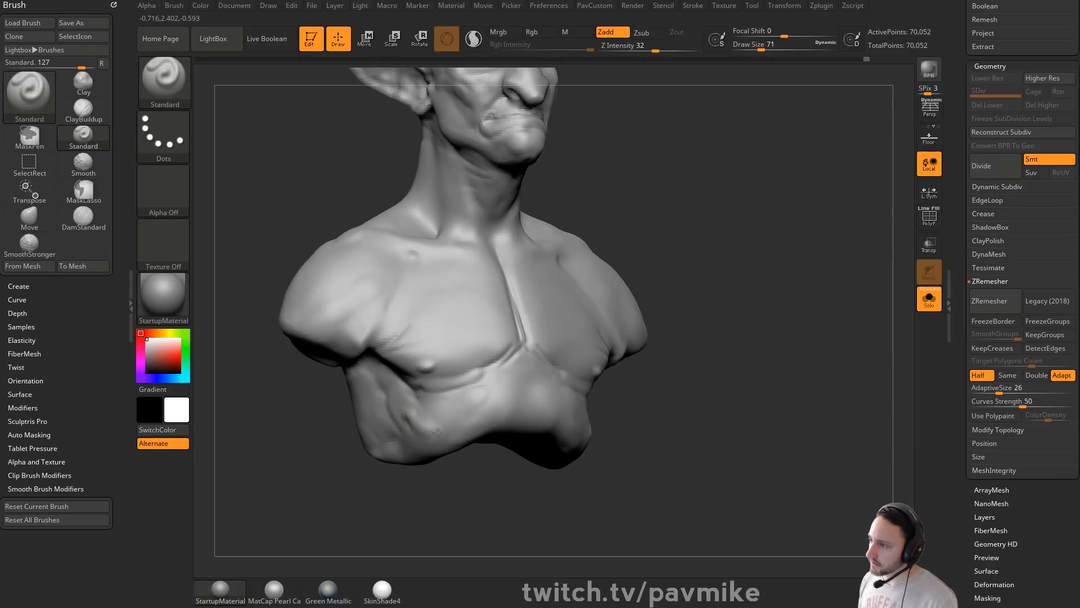
{"action": "left_click_drag", "start_coordinate": [443, 442], "coordinate": [407, 432], "text": "shift"}
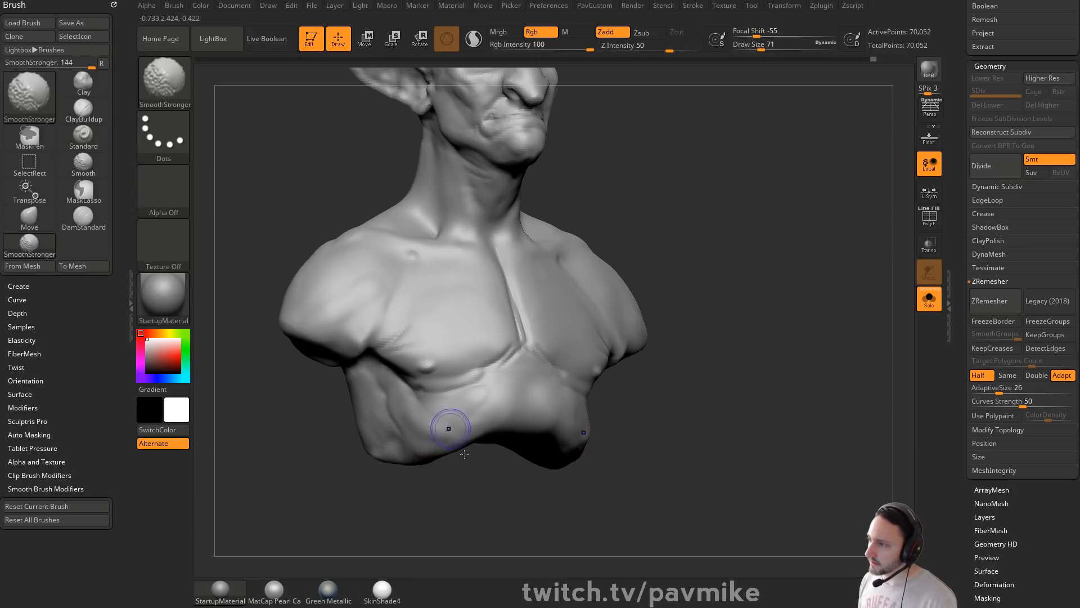
Step: Cut the rib grooves below the chest with the DamStandard brush at draw size 77, and refine the forms with the Clay brush
{"action": "right_click_drag", "start_coordinate": [449, 428], "coordinate": [349, 431]}
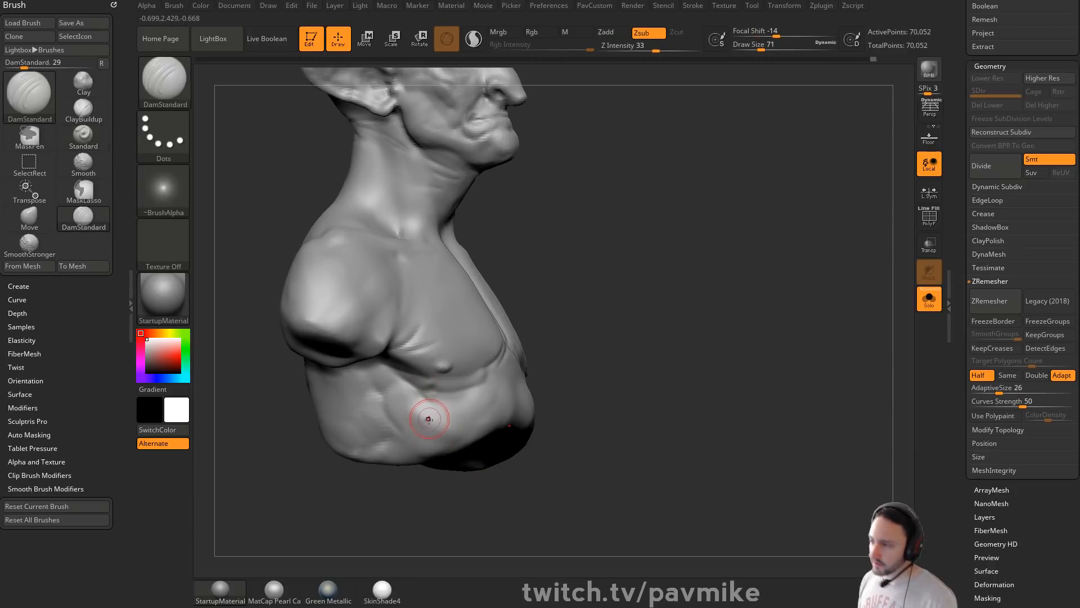
{"action": "key", "text": "s"}
{"action": "mouse_move", "coordinate": [429, 419]}
{"action": "left_mouse_down"}
{"action": "mouse_move", "coordinate": [452, 449]}
{"action": "mouse_move", "coordinate": [458, 429]}
{"action": "left_mouse_up"}
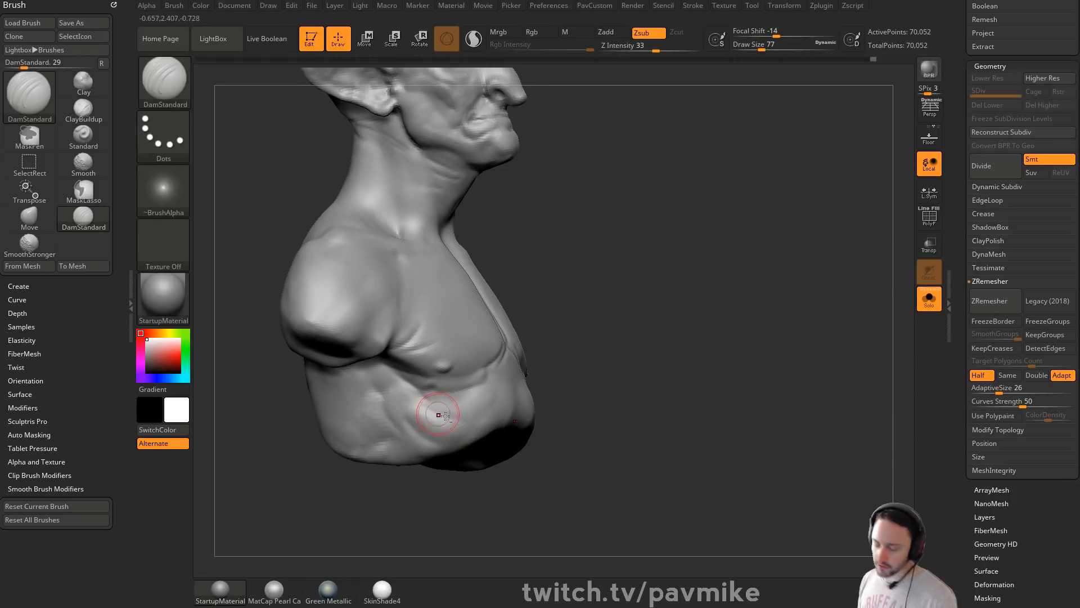
{"action": "key", "text": "b"}
{"action": "key", "text": "c"}
{"action": "key", "text": "l"}
{"action": "right_click_drag", "start_coordinate": [460, 426], "coordinate": [475, 428], "text": "shift"}
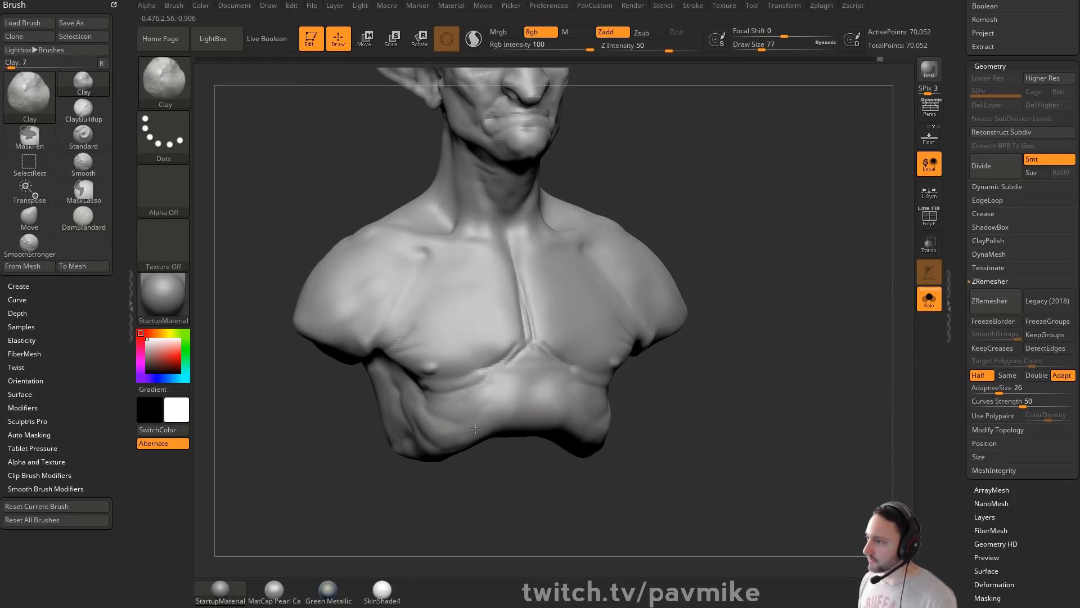
{"action": "right_click_drag", "start_coordinate": [692, 414], "coordinate": [489, 399]}
{"action": "right_click_drag", "start_coordinate": [568, 405], "coordinate": [802, 413]}
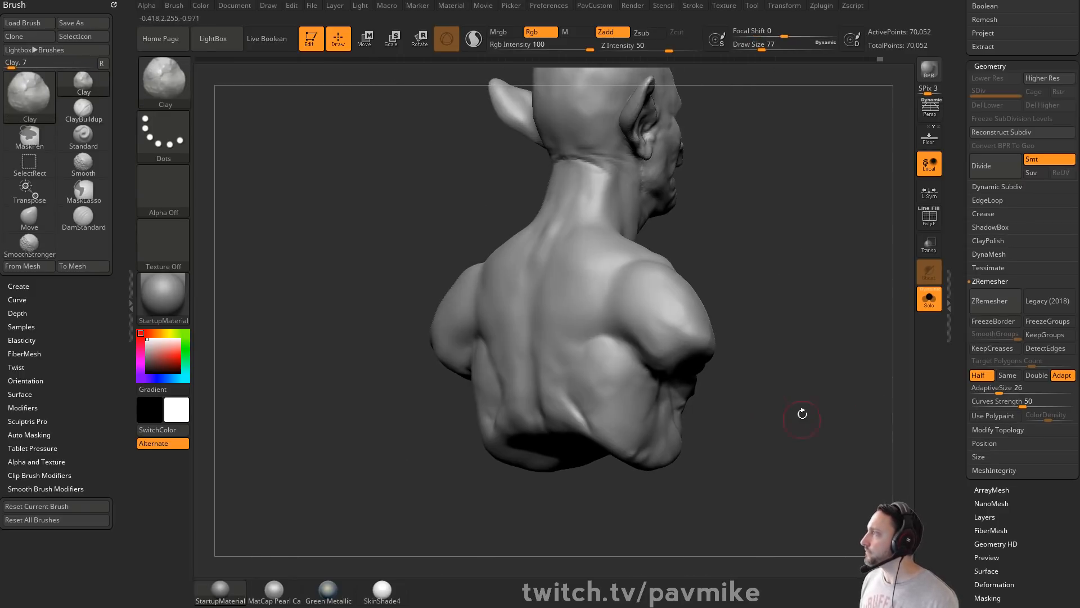
Step: Raise the upper ridge of each shoulder blade with the Standard brush at draw size 68, and smooth it
{"action": "mouse_move", "coordinate": [587, 365]}
{"action": "right_mouse_down", "text": "shift"}
{"action": "mouse_move", "coordinate": [665, 284]}
{"action": "mouse_move", "coordinate": [635, 299]}
{"action": "mouse_move", "coordinate": [696, 290]}
{"action": "right_mouse_up", "text": "shift"}
{"action": "key", "text": "b"}
{"action": "key", "text": "s"}
{"action": "key", "text": "t"}
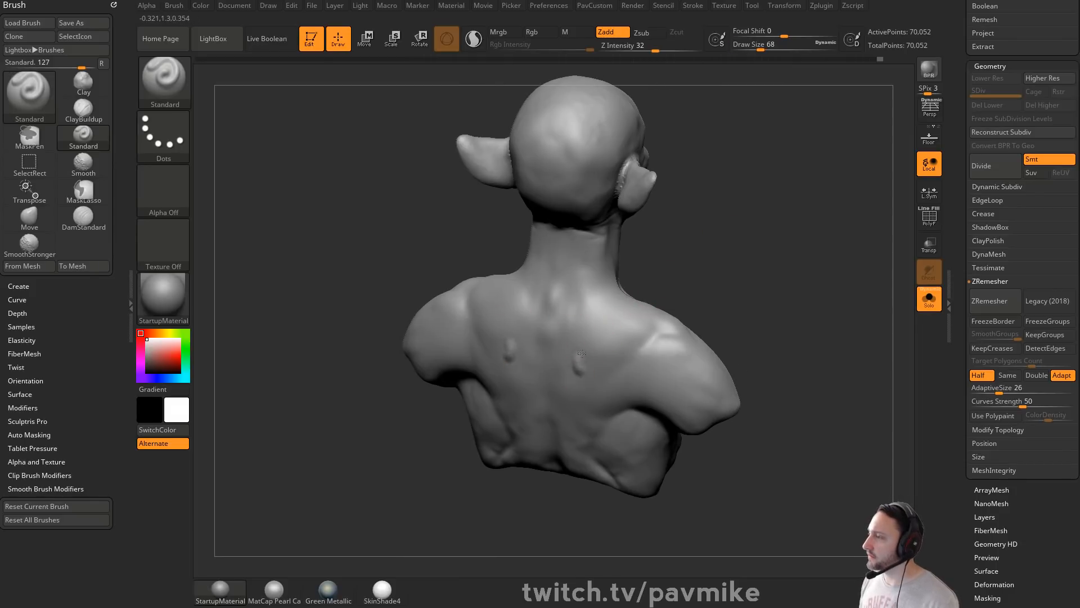
{"action": "left_click_drag", "start_coordinate": [582, 354], "coordinate": [693, 340]}
{"action": "mouse_move", "coordinate": [694, 340]}
{"action": "right_mouse_down"}
{"action": "mouse_move", "coordinate": [750, 306]}
{"action": "mouse_move", "coordinate": [781, 362]}
{"action": "mouse_move", "coordinate": [718, 256]}
{"action": "mouse_move", "coordinate": [719, 304]}
{"action": "right_mouse_up"}
{"action": "left_click_drag", "start_coordinate": [656, 309], "coordinate": [592, 345], "text": "shift"}
{"action": "right_click_drag", "start_coordinate": [718, 376], "coordinate": [748, 285]}
{"action": "left_click_drag", "start_coordinate": [585, 327], "coordinate": [566, 345], "text": "shift"}
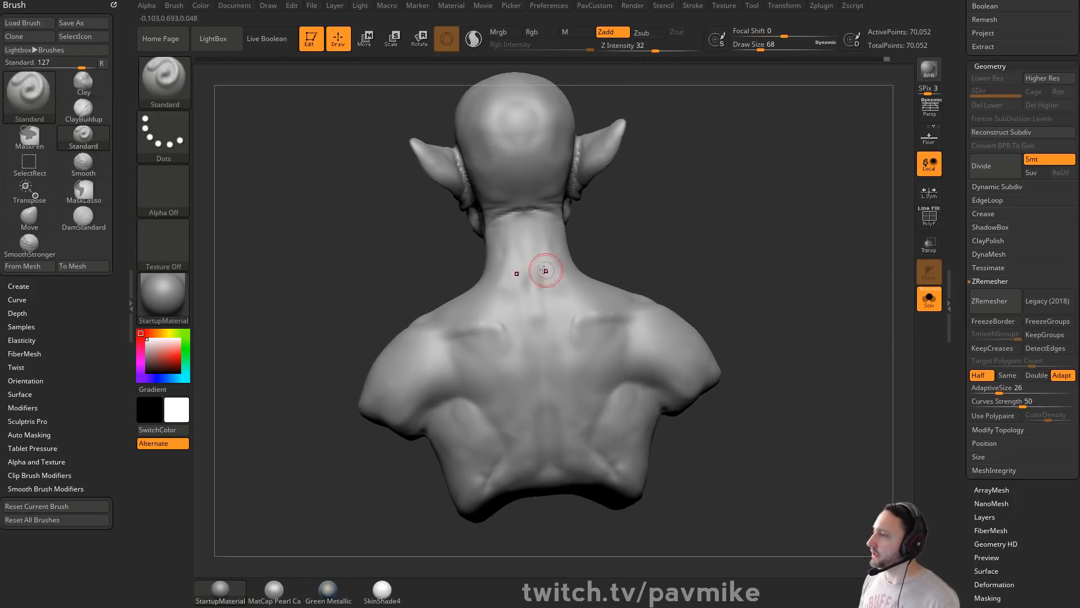
Step: Add vertebra bumps at the base of the neck with the Standard brush at draw size 68, and soften them
{"action": "mouse_move", "coordinate": [544, 271]}
{"action": "left_mouse_down"}
{"action": "mouse_move", "coordinate": [536, 335]}
{"action": "mouse_move", "coordinate": [541, 318]}
{"action": "left_mouse_up"}
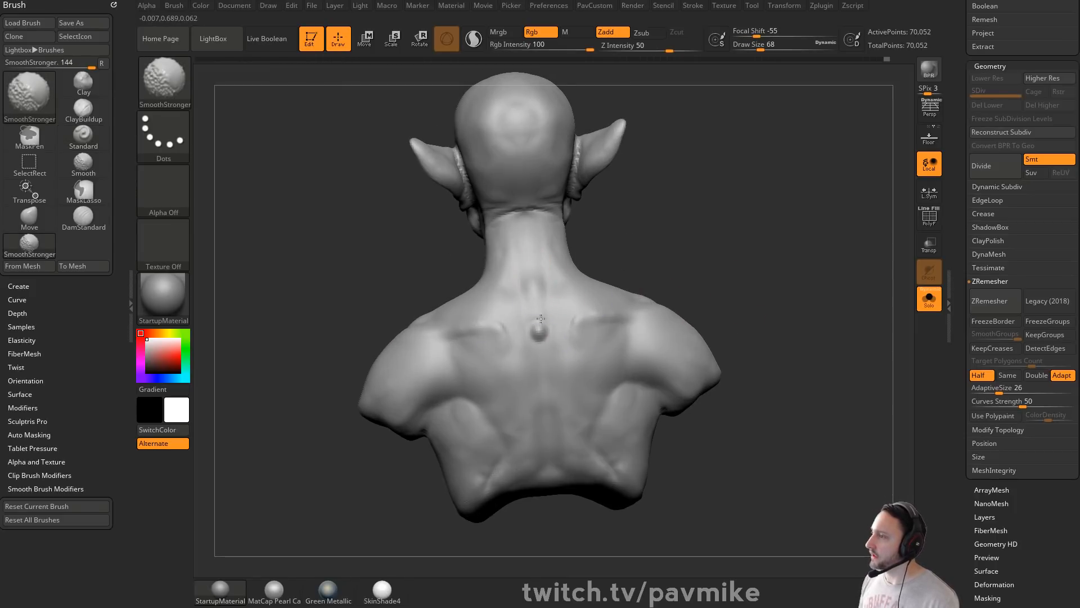
{"action": "right_click_drag", "start_coordinate": [649, 242], "coordinate": [683, 309]}
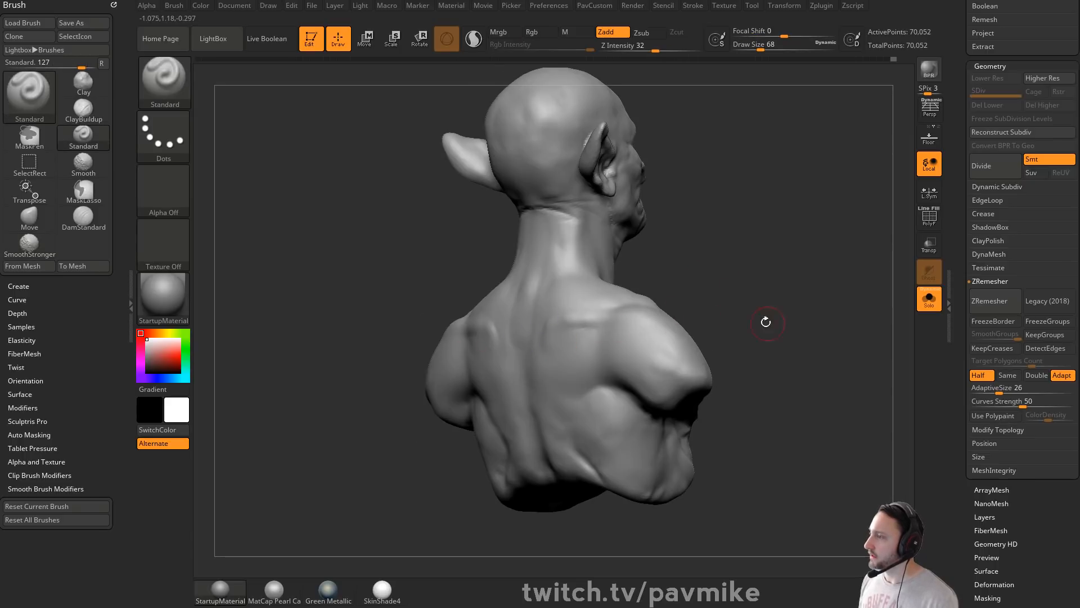
{"action": "mouse_move", "coordinate": [764, 318]}
{"action": "right_mouse_down"}
{"action": "mouse_move", "coordinate": [731, 281]}
{"action": "mouse_move", "coordinate": [707, 282]}
{"action": "right_mouse_up"}
Step: Build up the rear shoulder and its lower edge with the Clay brush at draw size 128, and smooth the forms
{"action": "key", "text": "b"}
{"action": "key", "text": "c"}
{"action": "key", "text": "l"}
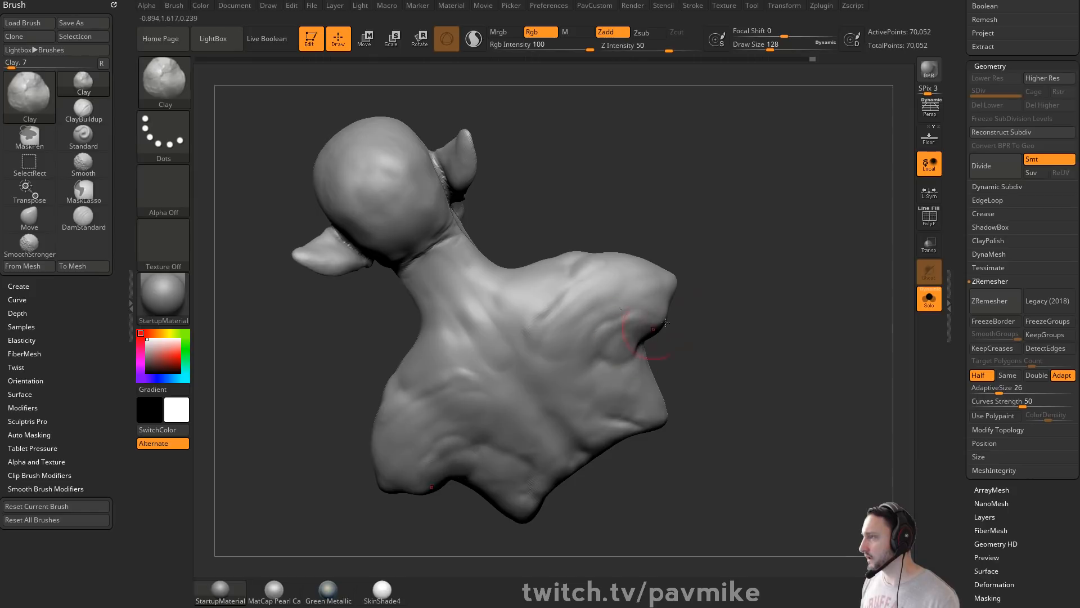
{"action": "mouse_move", "coordinate": [665, 322]}
{"action": "left_mouse_down"}
{"action": "mouse_move", "coordinate": [785, 252]}
{"action": "mouse_move", "coordinate": [694, 291]}
{"action": "left_mouse_up"}
{"action": "mouse_move", "coordinate": [614, 352]}
{"action": "right_mouse_down"}
{"action": "mouse_move", "coordinate": [687, 285]}
{"action": "mouse_move", "coordinate": [554, 378]}
{"action": "right_mouse_up"}
{"action": "mouse_move", "coordinate": [691, 360]}
{"action": "right_mouse_down"}
{"action": "mouse_move", "coordinate": [555, 445]}
{"action": "mouse_move", "coordinate": [717, 278]}
{"action": "mouse_move", "coordinate": [602, 343]}
{"action": "right_mouse_up"}
{"action": "key", "text": "shift"}
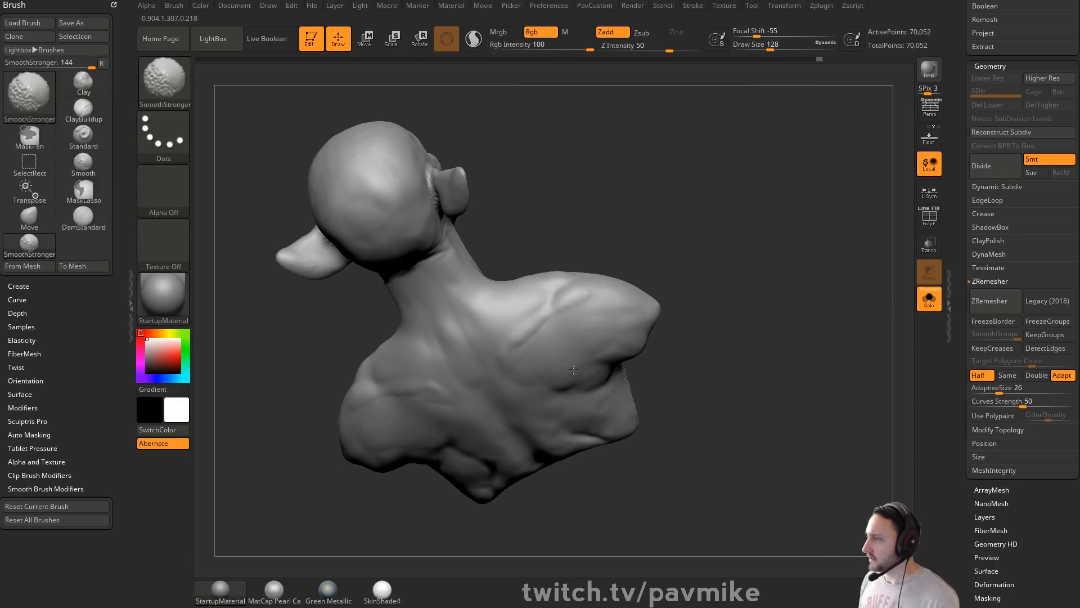
Step: Refine the muscles between the shoulder blade and rear shoulder with the Clay brush at draw size 97, and smooth them
{"action": "right_click_drag", "start_coordinate": [674, 333], "coordinate": [612, 333]}
{"action": "key", "text": "s"}
{"action": "left_click_drag", "start_coordinate": [579, 366], "coordinate": [574, 365]}
{"action": "right_click_drag", "start_coordinate": [577, 401], "coordinate": [568, 374], "text": "shift"}
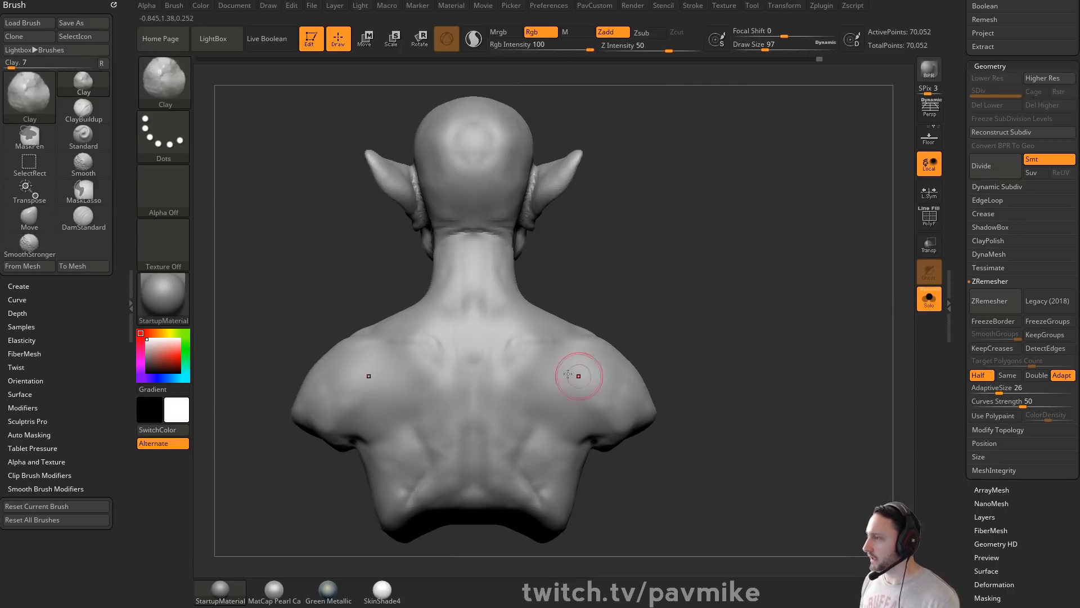
{"action": "right_click_drag", "start_coordinate": [665, 342], "coordinate": [549, 416]}
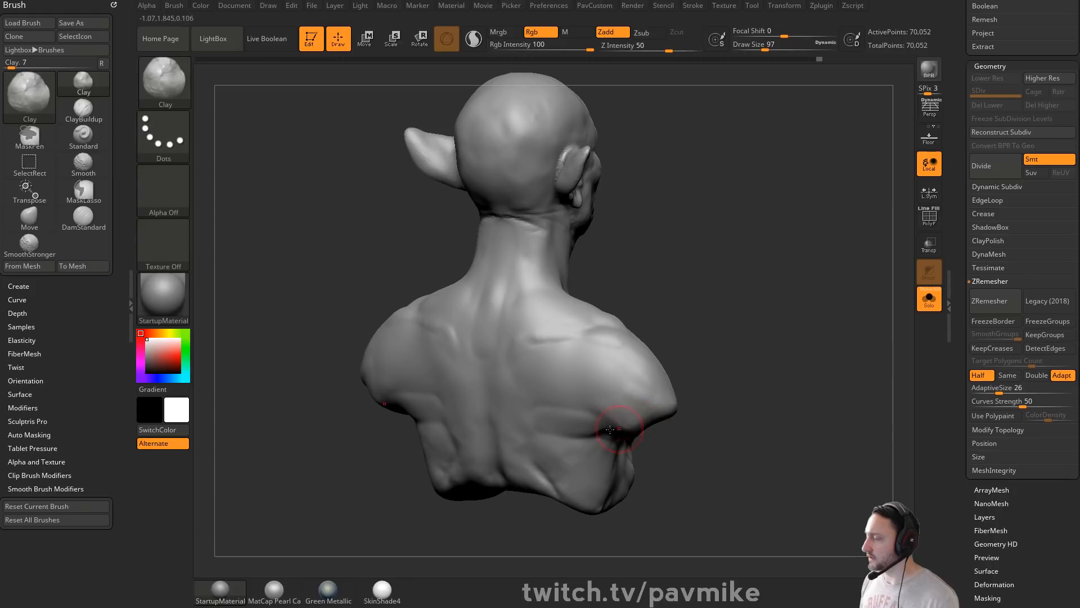
Step: Fill out the underside of the rear shoulder and the shoulder blade with the Clay brush at draw sizes 101 and 94
{"action": "key", "text": "s"}
{"action": "left_click_drag", "start_coordinate": [613, 435], "coordinate": [605, 432]}
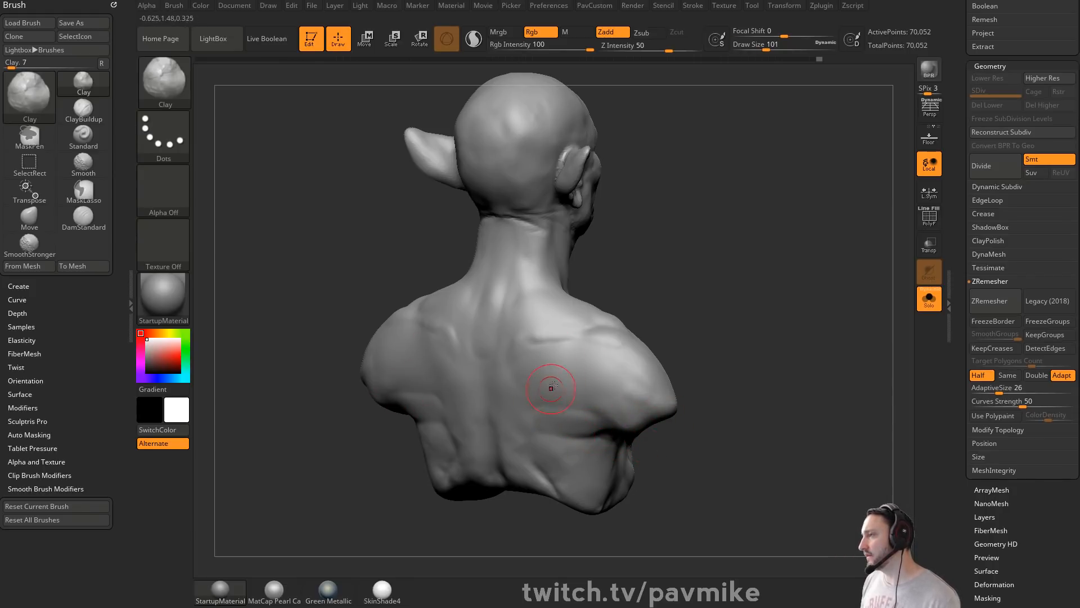
{"action": "right_click_drag", "start_coordinate": [552, 386], "coordinate": [586, 365]}
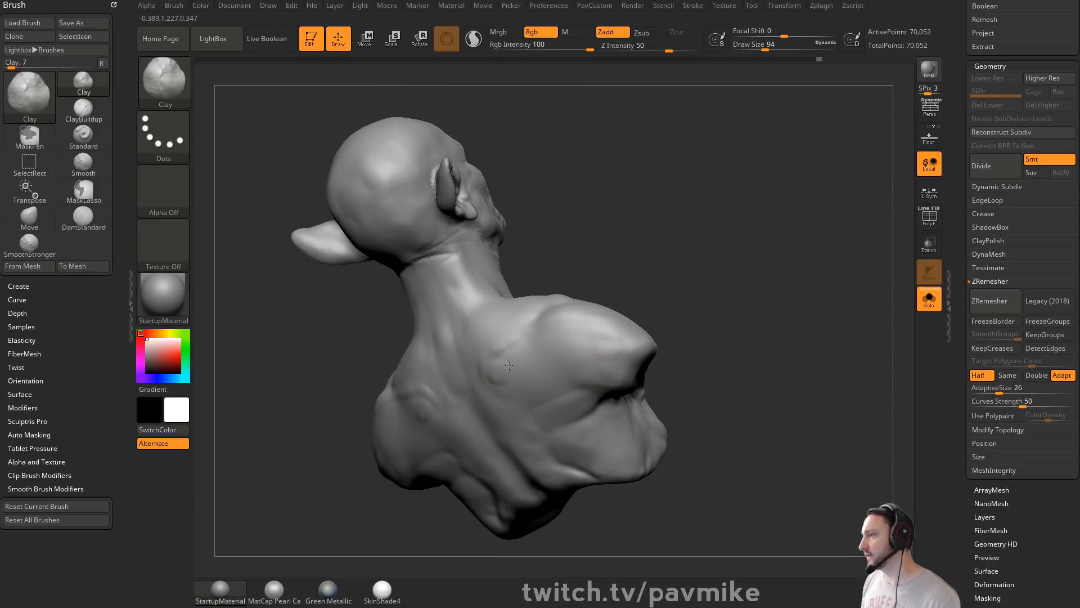
{"action": "right_click_drag", "start_coordinate": [669, 312], "coordinate": [517, 372]}
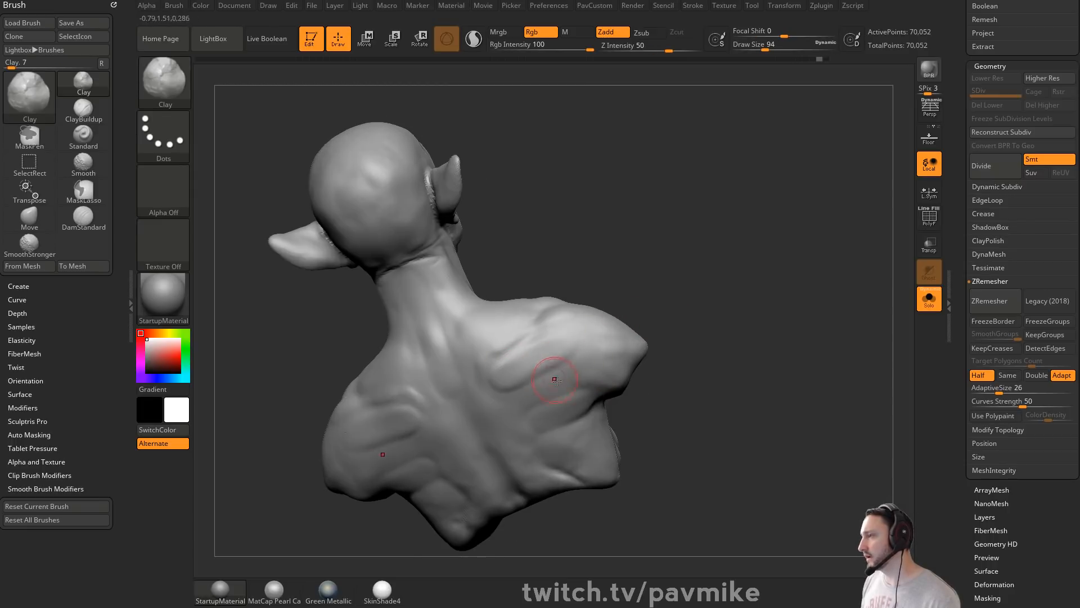
Step: Shape the muscle bands across the shoulder blade with the Clay brush at draw size 74, and smooth them
{"action": "key", "text": "s"}
{"action": "left_click_drag", "start_coordinate": [555, 380], "coordinate": [533, 392]}
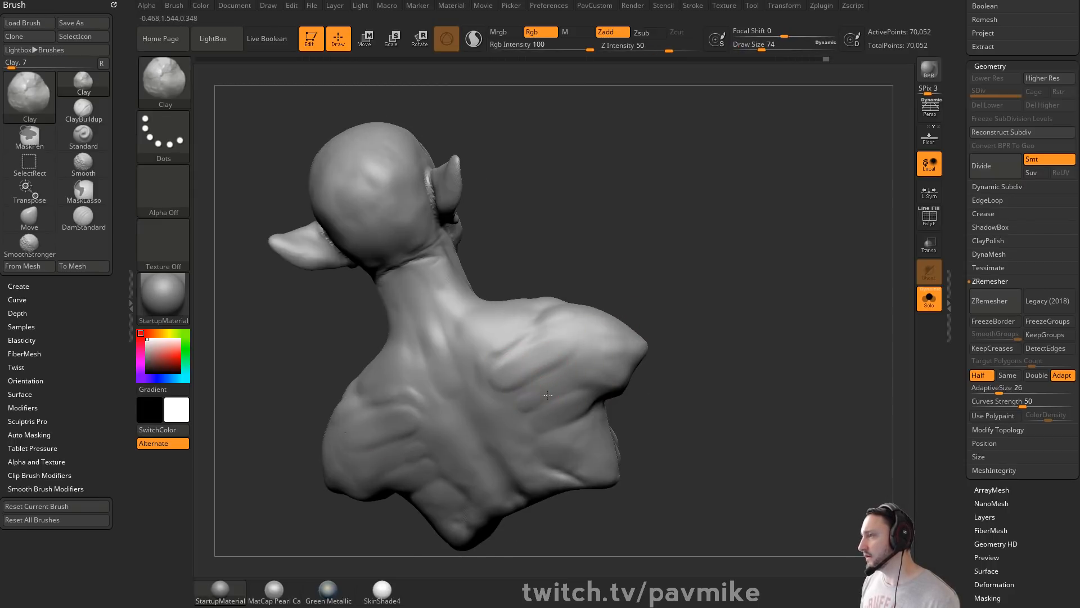
{"action": "right_click_drag", "start_coordinate": [665, 362], "coordinate": [510, 375]}
{"action": "key", "text": "shift"}
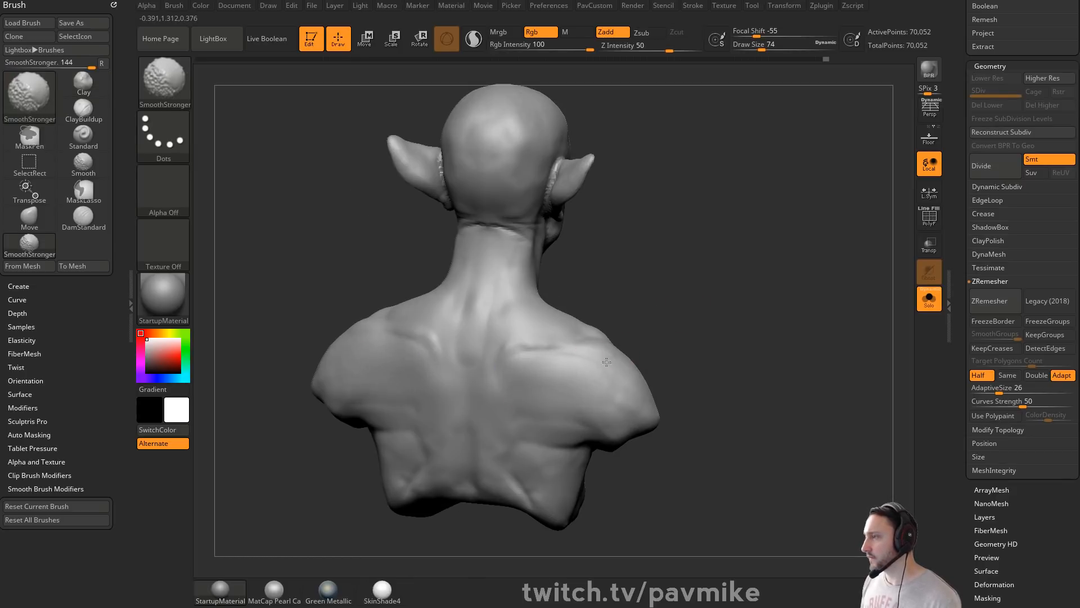
Step: Strengthen the inner ends of the shoulder blade ridges with the Standard brush at draw size 71, and smooth them
{"action": "right_click_drag", "start_coordinate": [607, 362], "coordinate": [704, 349]}
{"action": "right_click_drag", "start_coordinate": [576, 350], "coordinate": [610, 314]}
{"action": "key", "text": "b"}
{"action": "key", "text": "s"}
{"action": "key", "text": "t"}
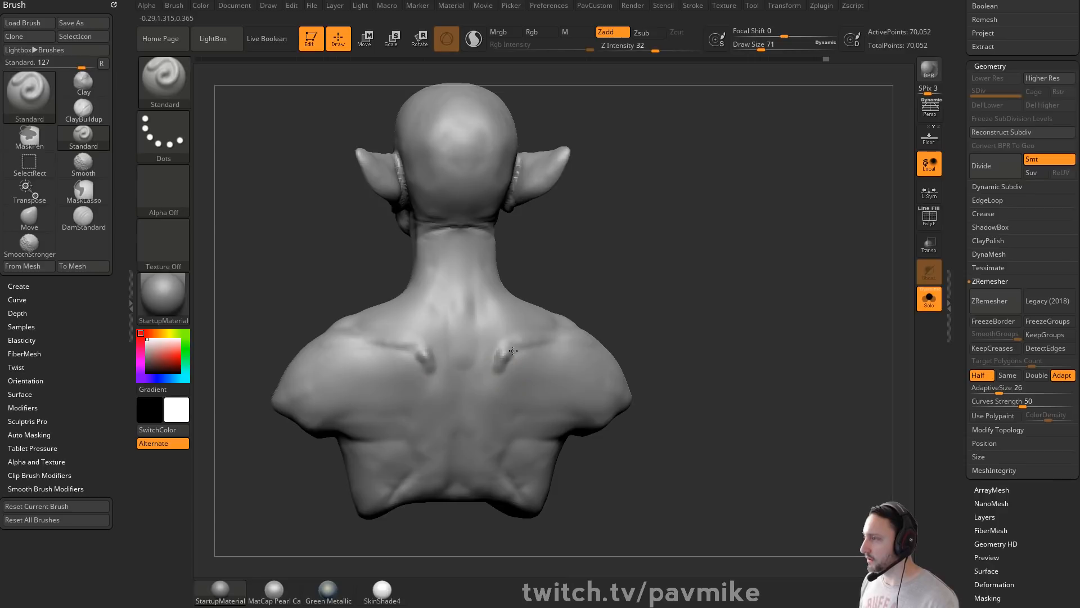
{"action": "key", "text": "shift"}
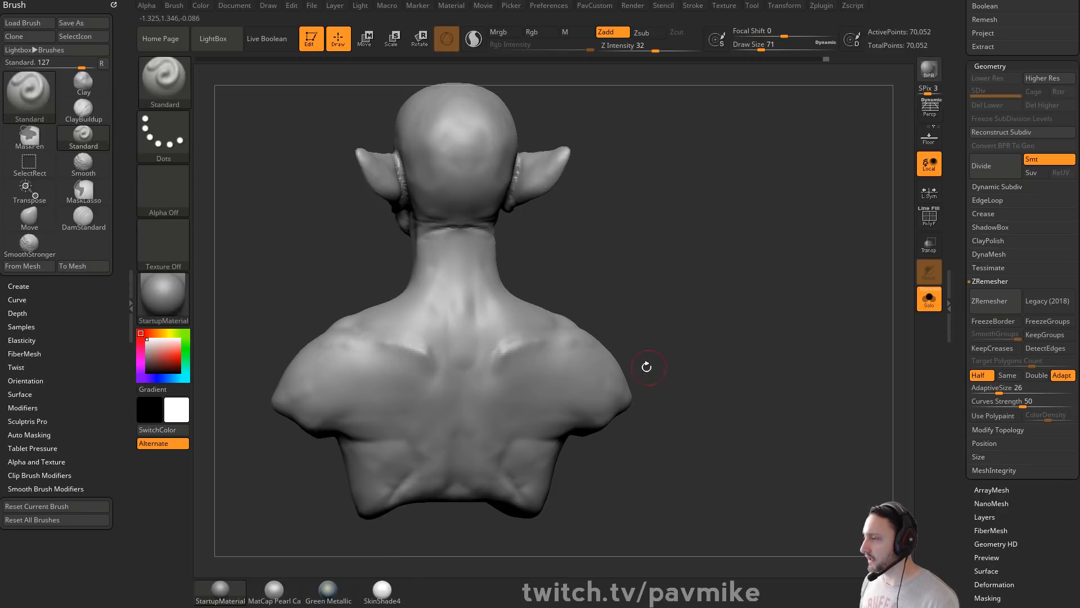
{"action": "mouse_move", "coordinate": [713, 366]}
{"action": "right_mouse_down"}
{"action": "mouse_move", "coordinate": [748, 301]}
{"action": "mouse_move", "coordinate": [582, 357]}
{"action": "right_mouse_up"}
Step: Try to raise a rounded mass on each shoulder blade with the Standard brush at draw size 140
{"action": "key", "text": "b"}
{"action": "key", "text": "c"}
{"action": "key", "text": "l"}
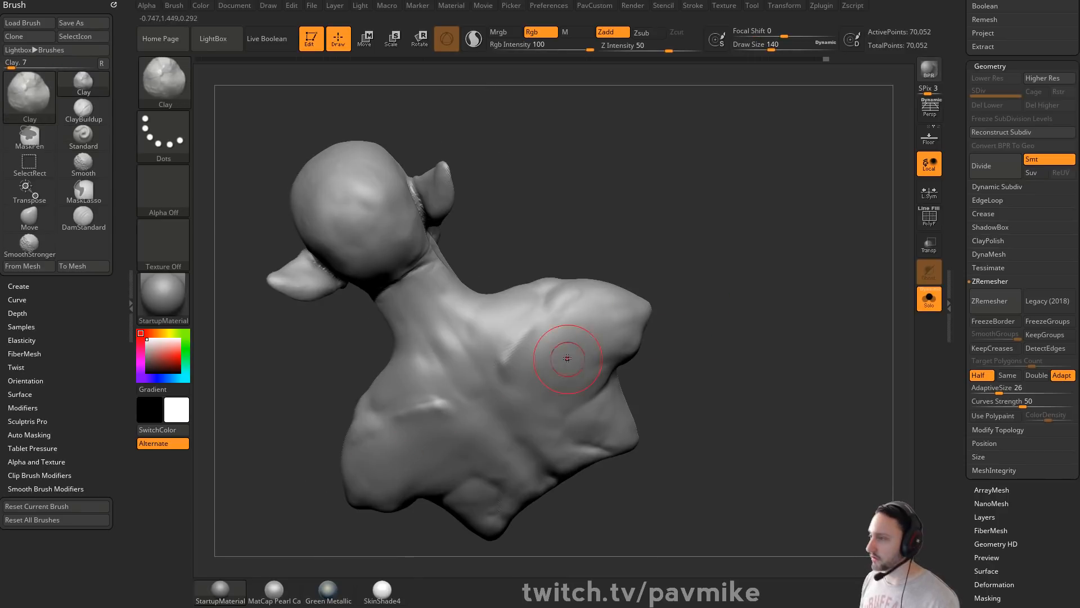
{"action": "right_click_drag", "start_coordinate": [723, 337], "coordinate": [549, 389], "text": "shift"}
{"action": "key", "text": "b"}
{"action": "key", "text": "s"}
{"action": "key", "text": "t"}
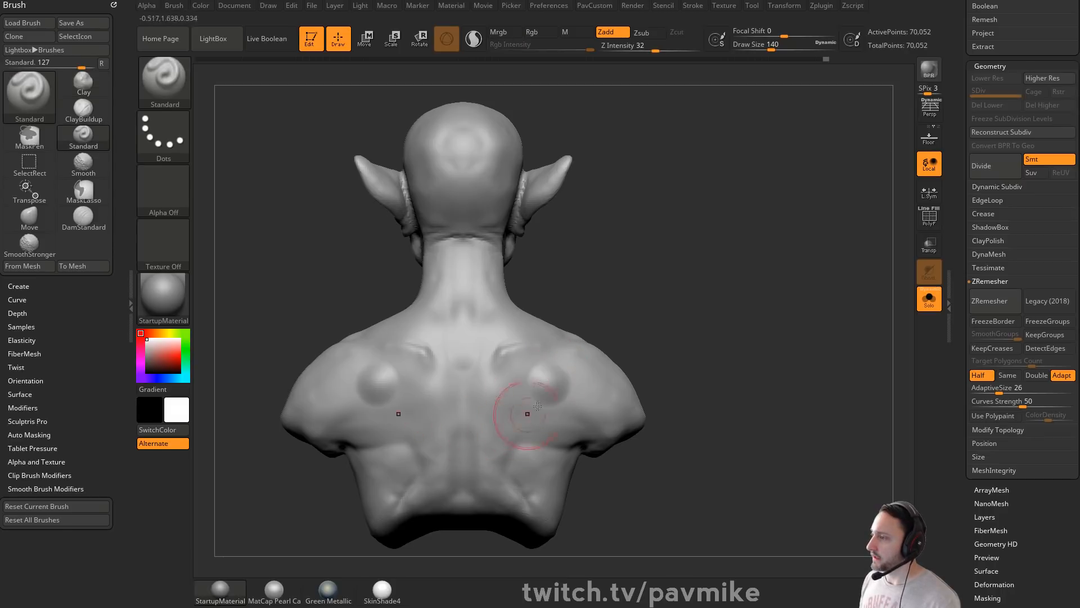
{"action": "key", "text": "ctrl+z"}
Step: Refine the muscles along the spine and lower back with the Standard brush at draw size 68
{"action": "key", "text": "s"}
{"action": "left_click_drag", "start_coordinate": [539, 411], "coordinate": [527, 411]}
{"action": "right_click_drag", "start_coordinate": [563, 388], "coordinate": [720, 353], "text": "shift"}
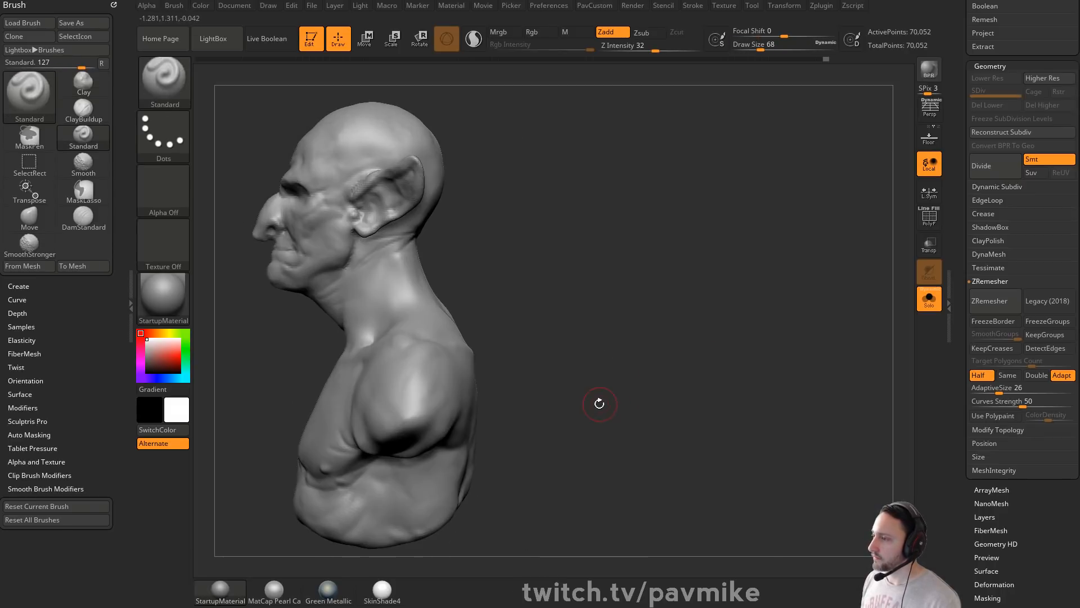
{"action": "mouse_move", "coordinate": [599, 404]}
{"action": "right_mouse_down", "text": "alt"}
{"action": "mouse_move", "coordinate": [569, 418]}
{"action": "mouse_move", "coordinate": [520, 270]}
{"action": "right_mouse_up", "text": "alt"}
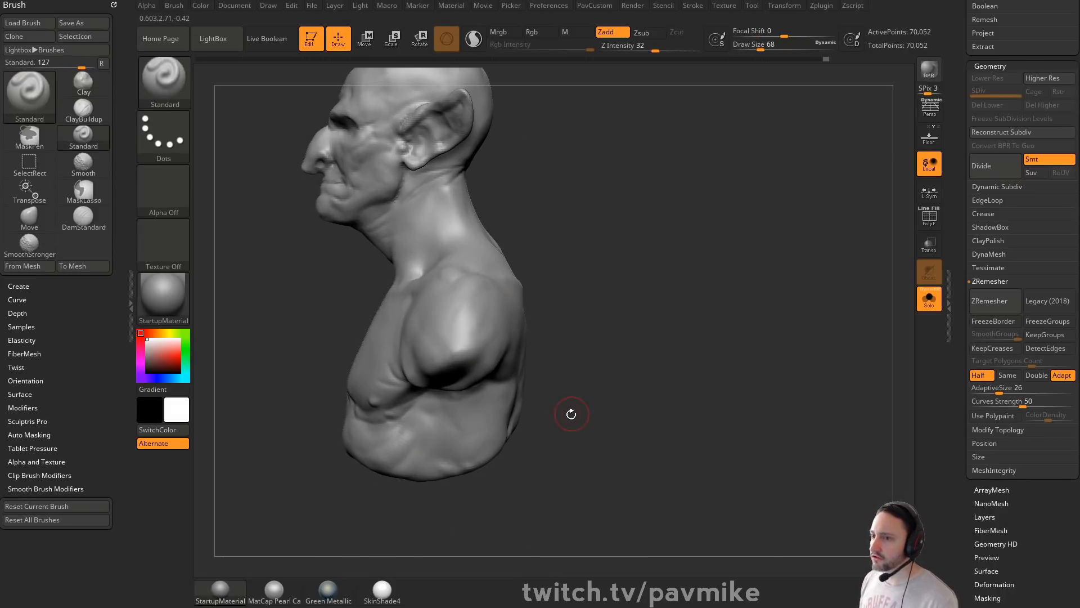
{"action": "mouse_move", "coordinate": [563, 378]}
{"action": "right_mouse_down", "text": "shift"}
{"action": "mouse_move", "coordinate": [623, 414]}
{"action": "mouse_move", "coordinate": [411, 428]}
{"action": "right_mouse_up", "text": "shift"}
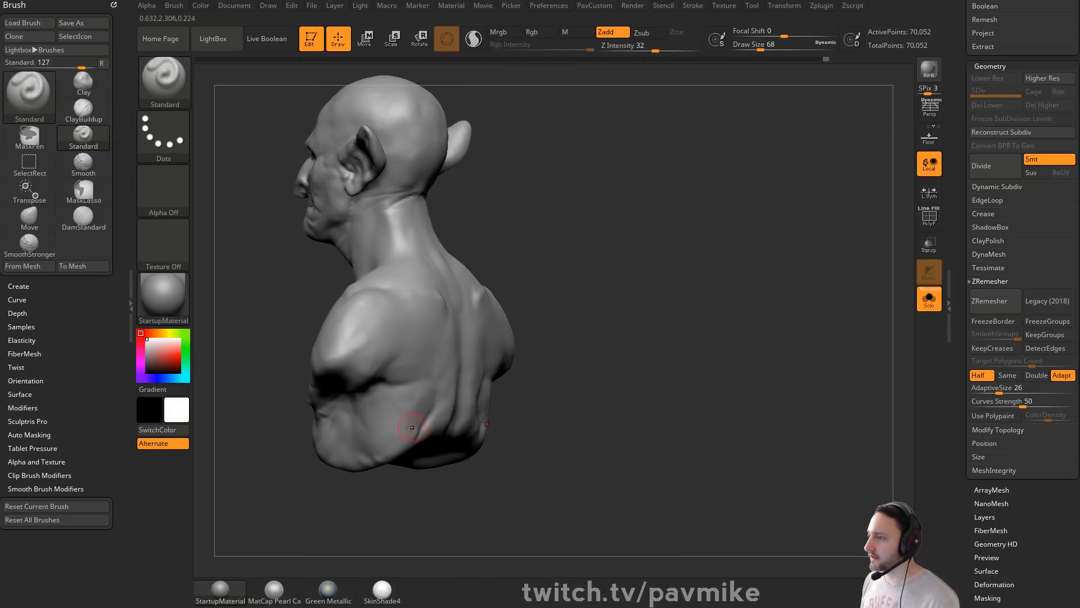
Step: Reshape the lower and middle back with the Move brush at draw sizes 268, 132 and 101
{"action": "key", "text": "b"}
{"action": "key", "text": "m"}
{"action": "key", "text": "v"}
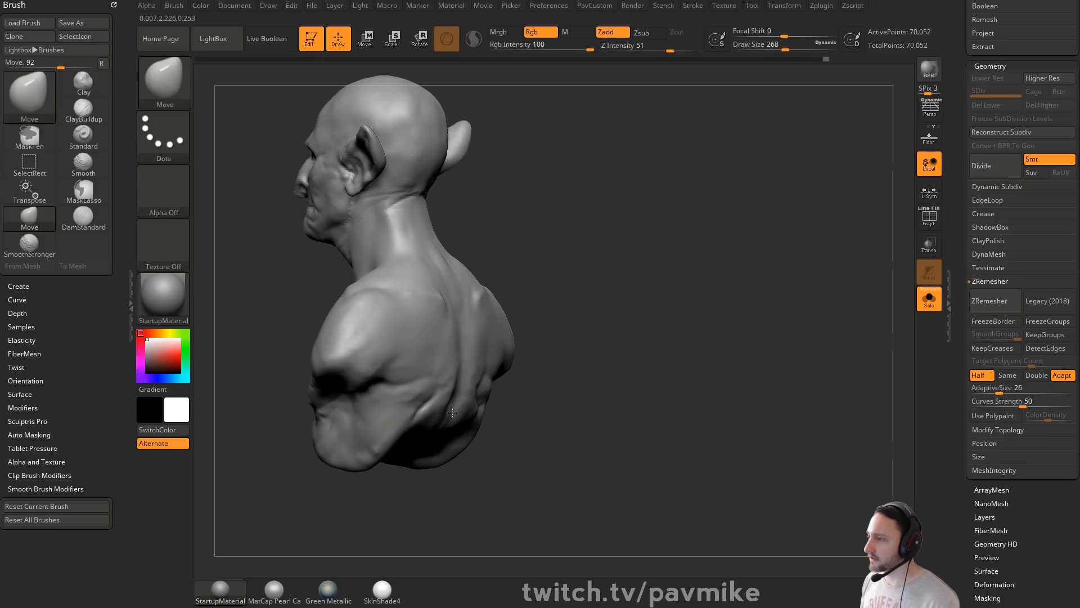
{"action": "mouse_move", "coordinate": [388, 450]}
{"action": "right_mouse_down"}
{"action": "mouse_move", "coordinate": [362, 462]}
{"action": "mouse_move", "coordinate": [426, 423]}
{"action": "right_mouse_up"}
{"action": "key", "text": "s"}
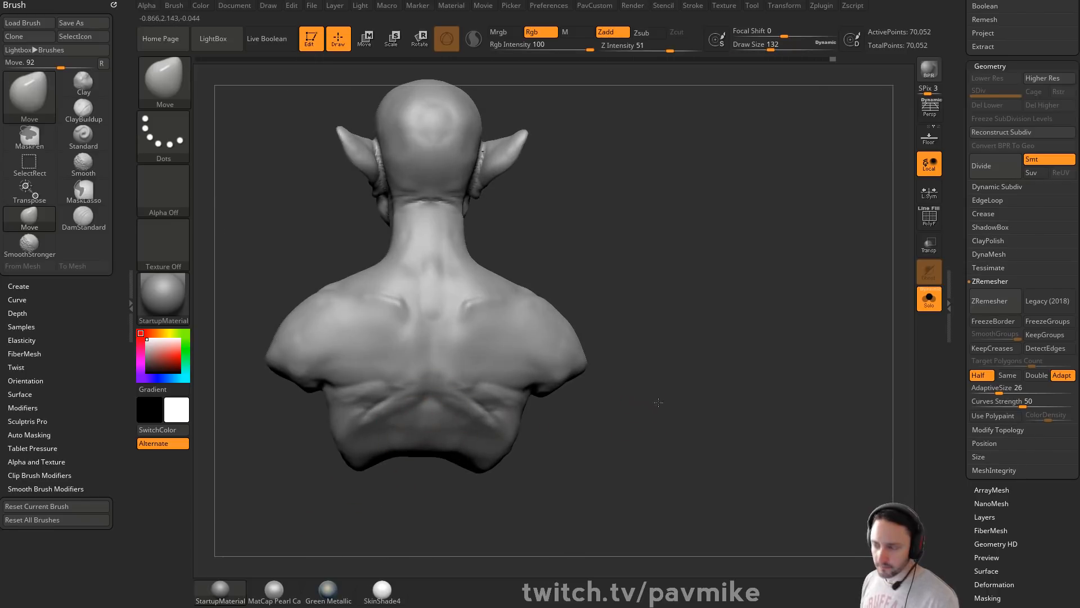
{"action": "right_click_drag", "start_coordinate": [659, 402], "coordinate": [326, 373]}
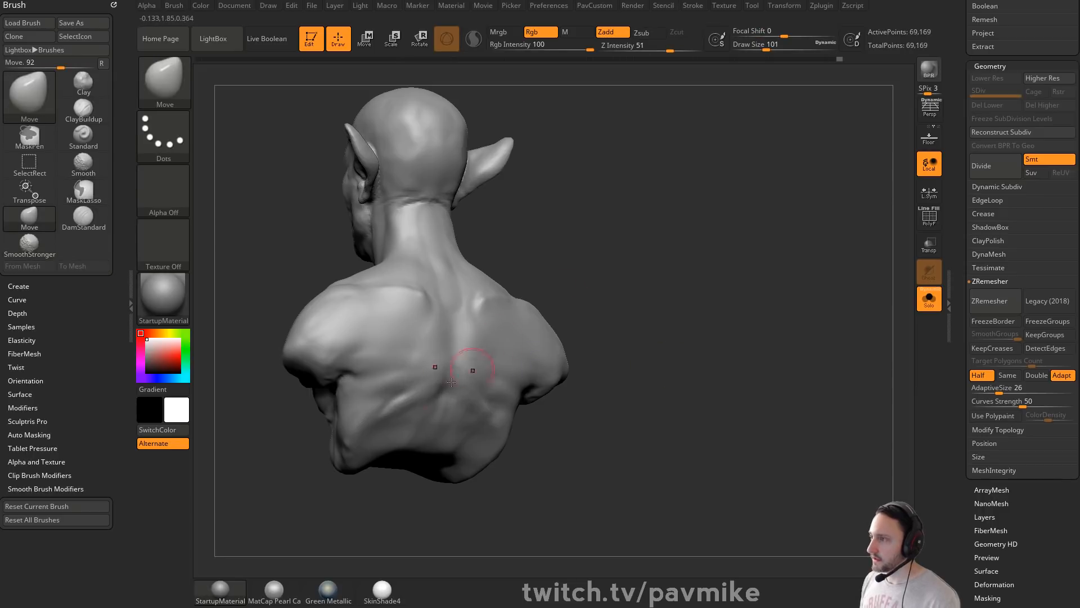
{"action": "mouse_move", "coordinate": [396, 401]}
{"action": "right_mouse_down", "text": "shift"}
{"action": "mouse_move", "coordinate": [653, 284]}
{"action": "mouse_move", "coordinate": [745, 324]}
{"action": "mouse_move", "coordinate": [755, 313]}
{"action": "mouse_move", "coordinate": [603, 332]}
{"action": "mouse_move", "coordinate": [712, 322]}
{"action": "right_mouse_up", "text": "shift"}
{"action": "right_click_drag", "start_coordinate": [554, 407], "coordinate": [524, 467]}
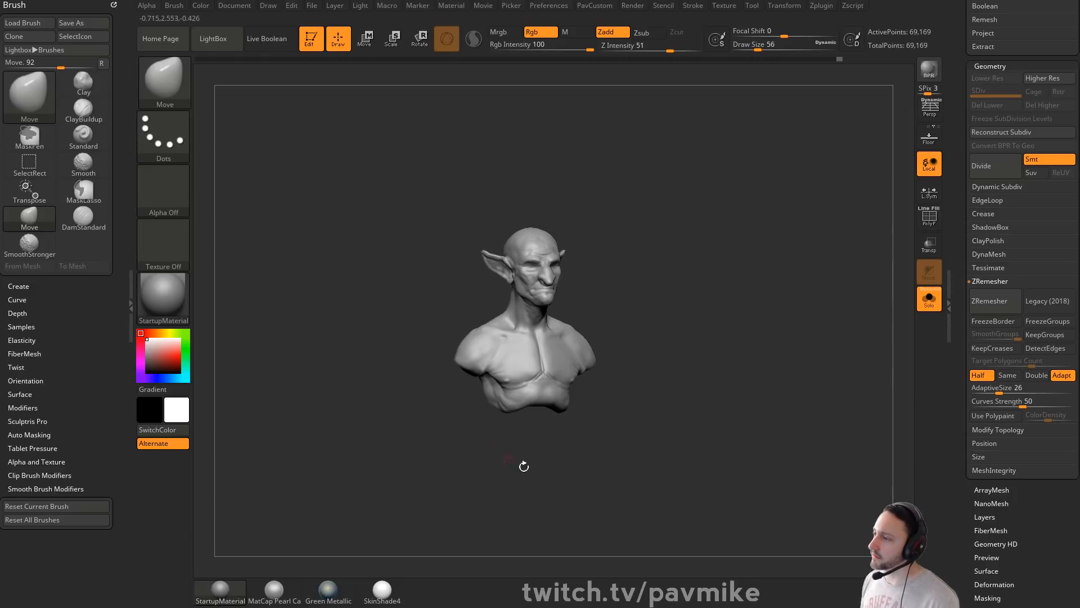
Step: Remesh the bust with DynaMesh at resolution 216
{"action": "mouse_move", "coordinate": [463, 485]}
{"action": "right_mouse_down"}
{"action": "mouse_move", "coordinate": [679, 309]}
{"action": "mouse_move", "coordinate": [675, 280]}
{"action": "mouse_move", "coordinate": [741, 335]}
{"action": "mouse_move", "coordinate": [465, 312]}
{"action": "mouse_move", "coordinate": [765, 293]}
{"action": "mouse_move", "coordinate": [754, 261]}
{"action": "mouse_move", "coordinate": [697, 275]}
{"action": "mouse_move", "coordinate": [748, 280]}
{"action": "mouse_move", "coordinate": [754, 292]}
{"action": "right_mouse_up"}
{"action": "key", "text": "2"}
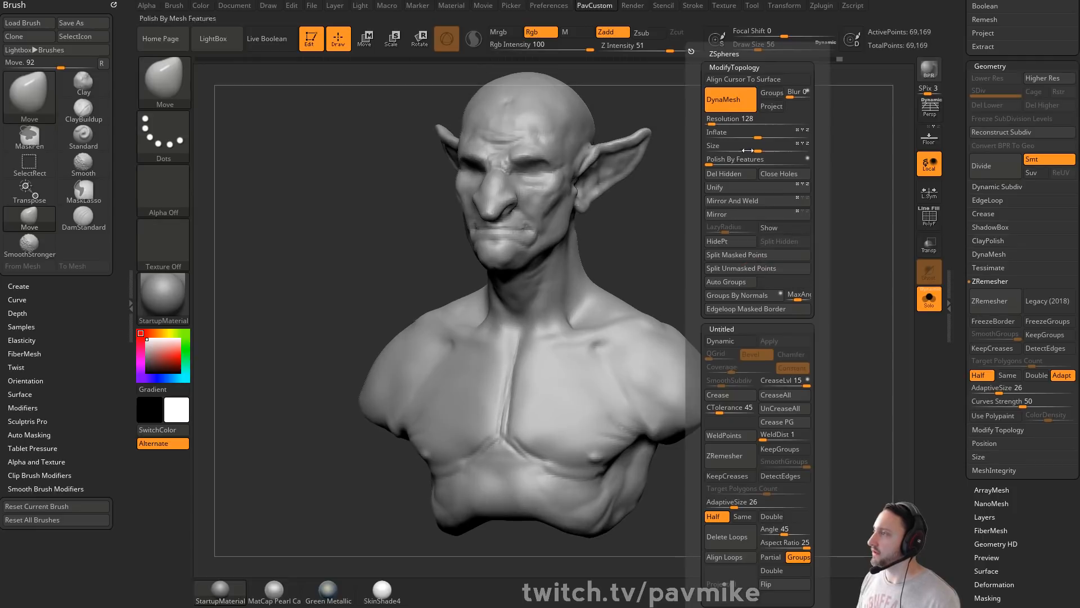
{"action": "left_click", "coordinate": [714, 123]}
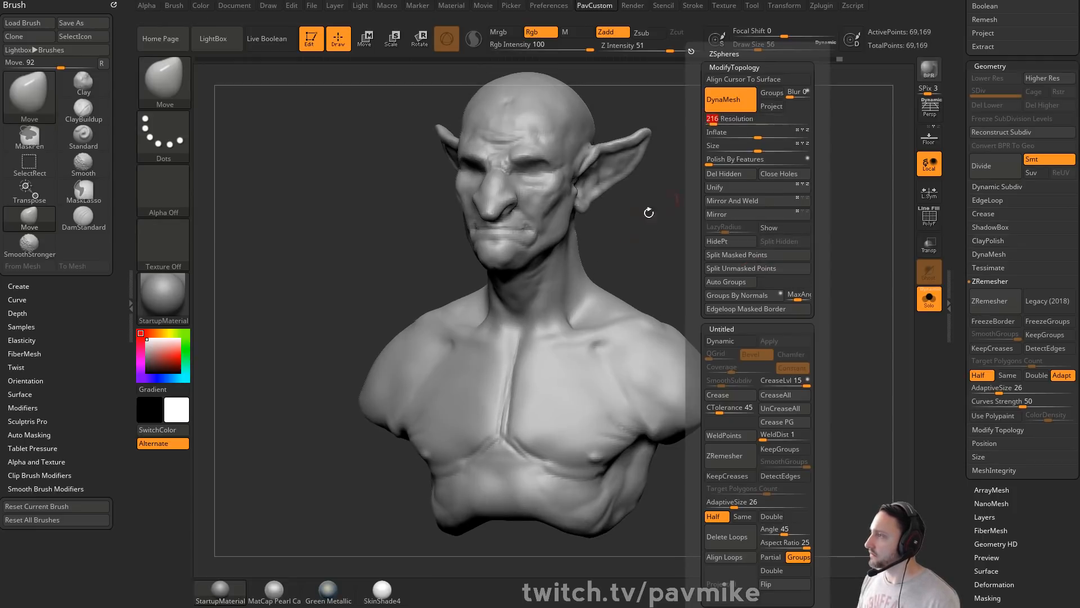
{"action": "right_click_drag", "start_coordinate": [784, 313], "coordinate": [750, 297], "text": "alt"}
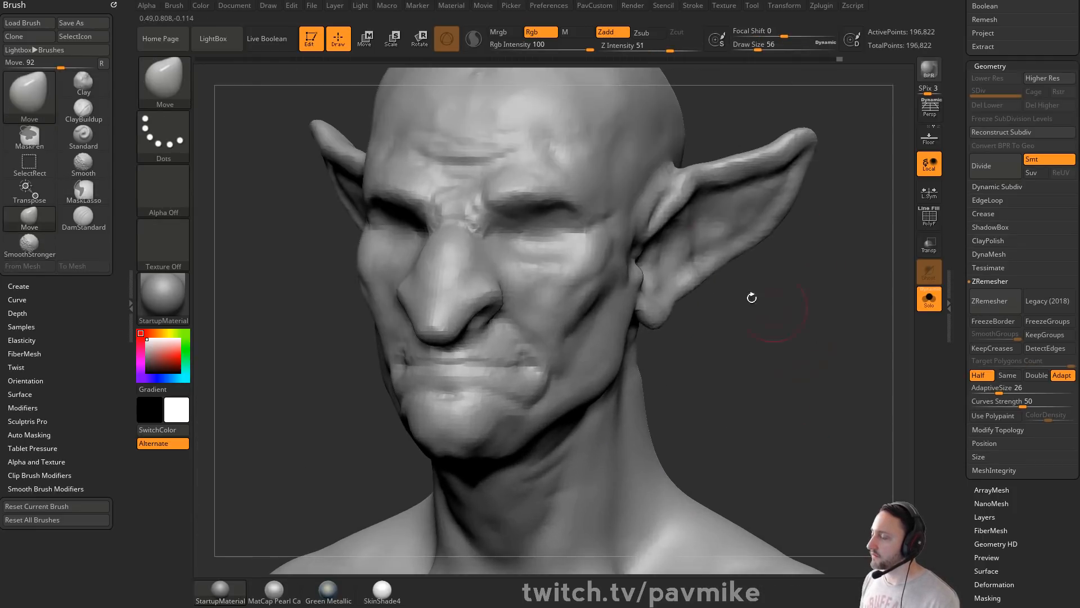
Step: Examine the remeshed head and bust from the front and both sides
{"action": "key", "text": "s"}
{"action": "left_click_drag", "start_coordinate": [510, 336], "coordinate": [495, 336]}
{"action": "mouse_move", "coordinate": [743, 371]}
{"action": "right_mouse_down"}
{"action": "mouse_move", "coordinate": [815, 392]}
{"action": "mouse_move", "coordinate": [813, 373]}
{"action": "mouse_move", "coordinate": [794, 373]}
{"action": "mouse_move", "coordinate": [759, 330]}
{"action": "mouse_move", "coordinate": [797, 328]}
{"action": "mouse_move", "coordinate": [779, 325]}
{"action": "right_mouse_up"}
{"action": "key", "text": "shift"}
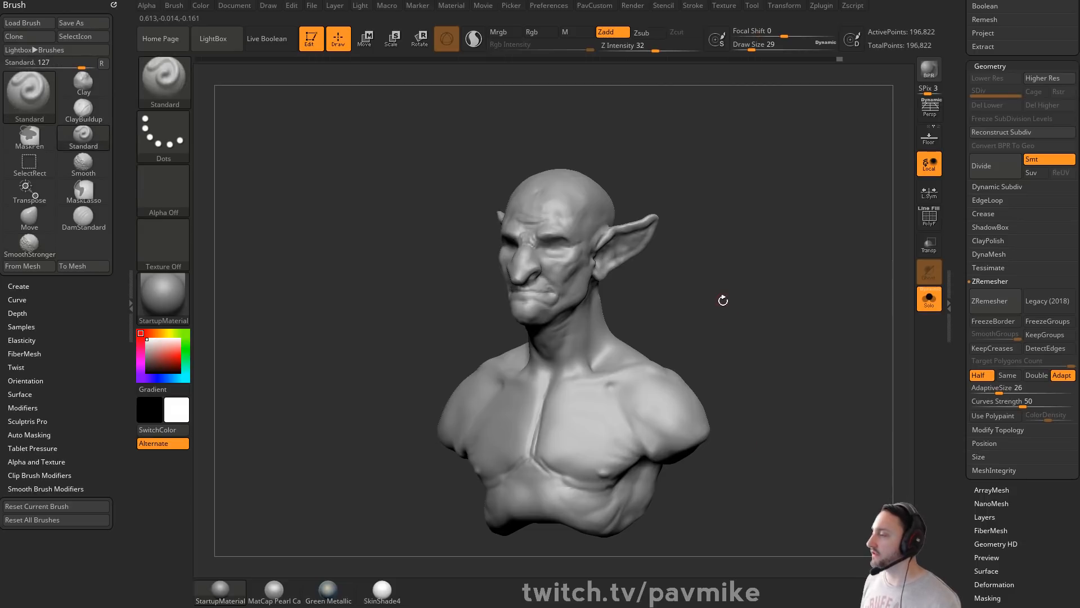
{"action": "key", "text": "s"}
{"action": "left_click", "coordinate": [689, 269]}
{"action": "mouse_move", "coordinate": [713, 239]}
{"action": "right_mouse_down", "text": "ctrl"}
{"action": "mouse_move", "coordinate": [771, 180]}
{"action": "mouse_move", "coordinate": [743, 398]}
{"action": "right_mouse_up", "text": "ctrl"}
{"action": "key", "text": "b"}
{"action": "key", "text": "c"}
{"action": "key", "text": "l"}
{"action": "mouse_move", "coordinate": [755, 340]}
{"action": "right_mouse_down", "text": "alt"}
{"action": "mouse_move", "coordinate": [759, 366]}
{"action": "mouse_move", "coordinate": [769, 315]}
{"action": "mouse_move", "coordinate": [700, 343]}
{"action": "right_mouse_up", "text": "alt"}
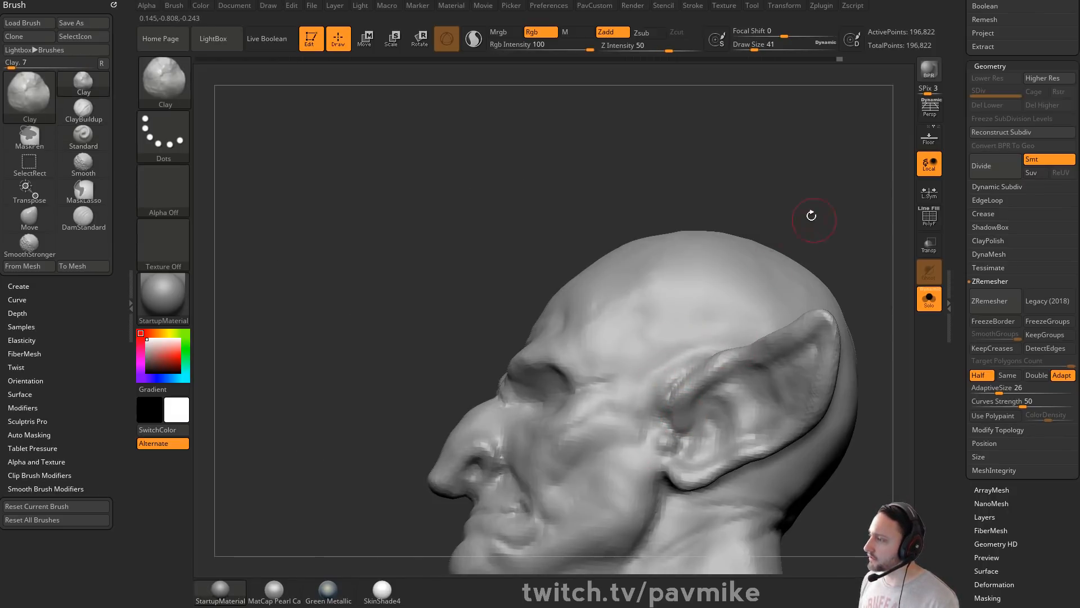
{"action": "right_click_drag", "start_coordinate": [811, 215], "coordinate": [569, 309]}
{"action": "mouse_move", "coordinate": [574, 402]}
{"action": "right_mouse_down", "text": "ctrl"}
{"action": "mouse_move", "coordinate": [733, 263]}
{"action": "mouse_move", "coordinate": [700, 343]}
{"action": "mouse_move", "coordinate": [745, 340]}
{"action": "right_mouse_up", "text": "ctrl"}
{"action": "key", "text": "s"}
{"action": "left_click", "coordinate": [701, 340]}
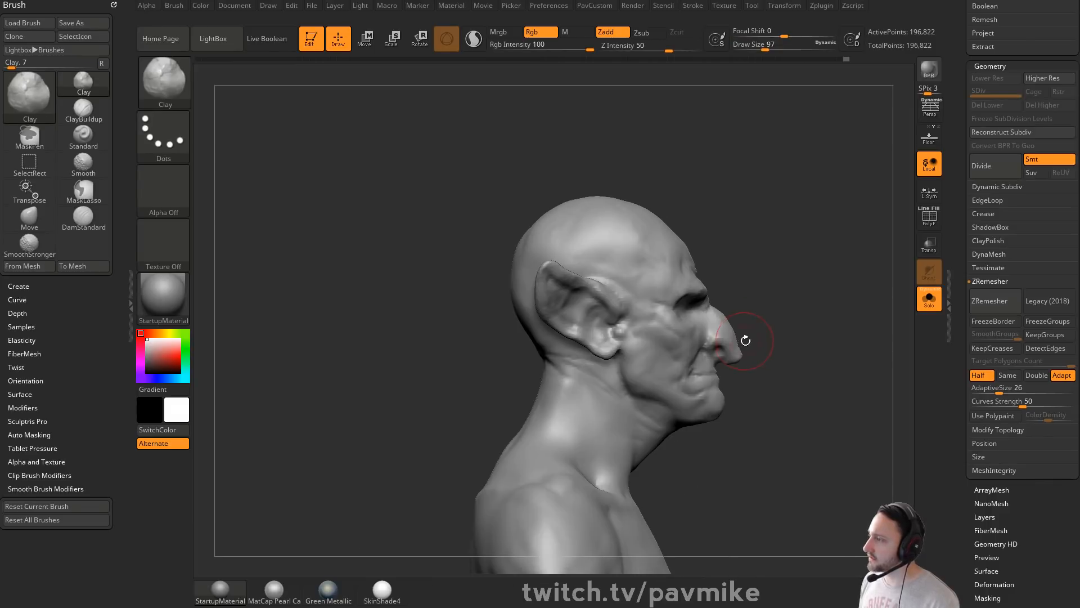
Step: Stretch the nose forward into a long point with the Move brush at draw size 145
{"action": "key", "text": "s"}
{"action": "left_click", "coordinate": [743, 341]}
{"action": "key", "text": "b"}
{"action": "key", "text": "m"}
{"action": "key", "text": "v"}
{"action": "left_click_drag", "start_coordinate": [739, 345], "coordinate": [780, 360]}
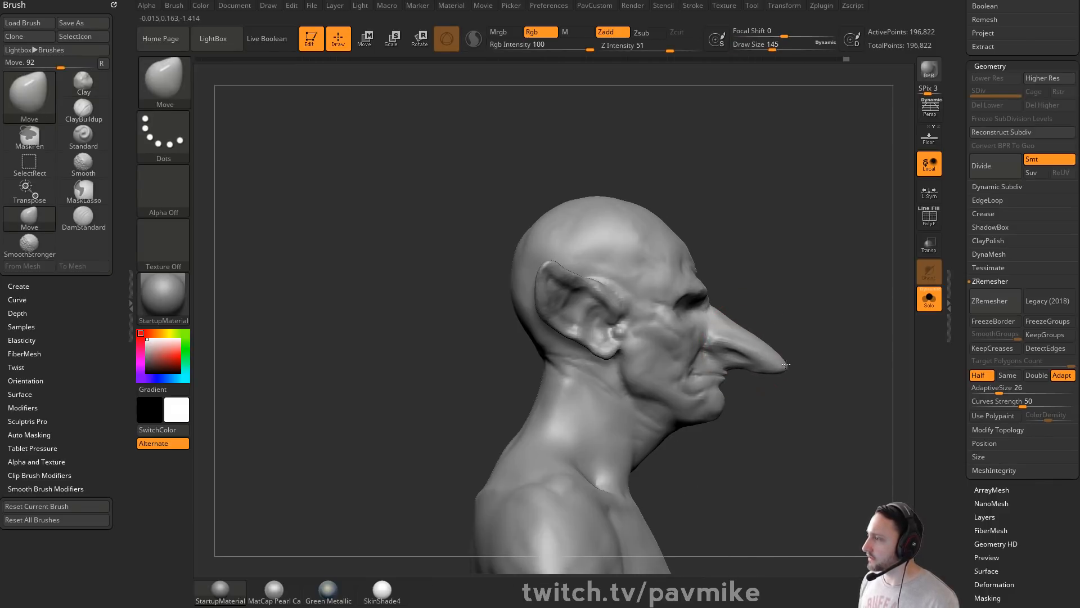
{"action": "mouse_move", "coordinate": [783, 354]}
{"action": "right_mouse_down"}
{"action": "mouse_move", "coordinate": [732, 358]}
{"action": "mouse_move", "coordinate": [866, 363]}
{"action": "mouse_move", "coordinate": [774, 361]}
{"action": "right_mouse_up"}
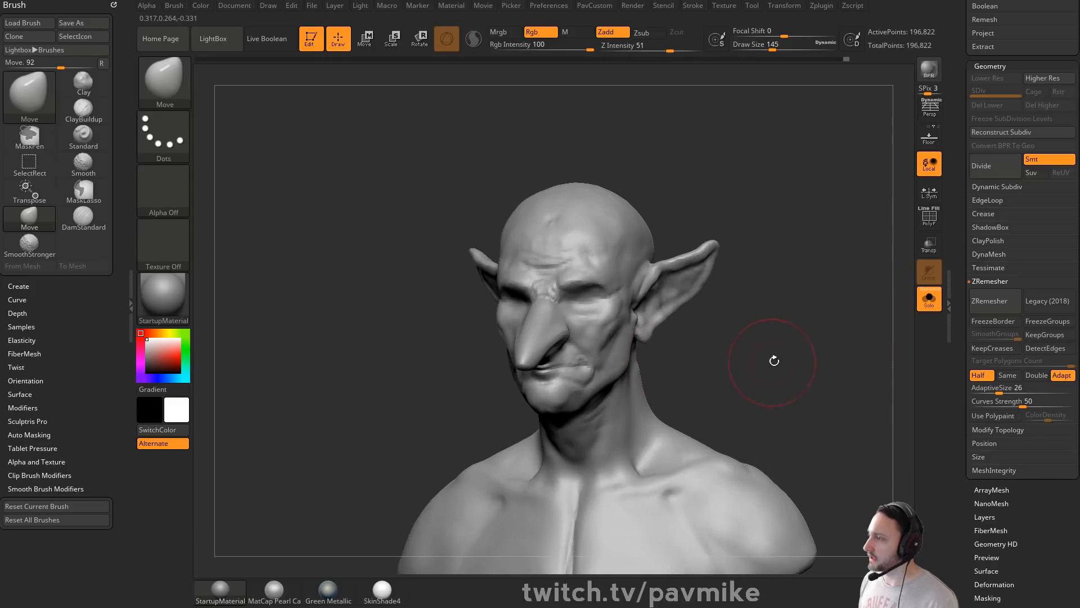
Step: Remesh the bust after checking the stretched nose's wireframe, and undo the nose changes
{"action": "left_click", "coordinate": [929, 224]}
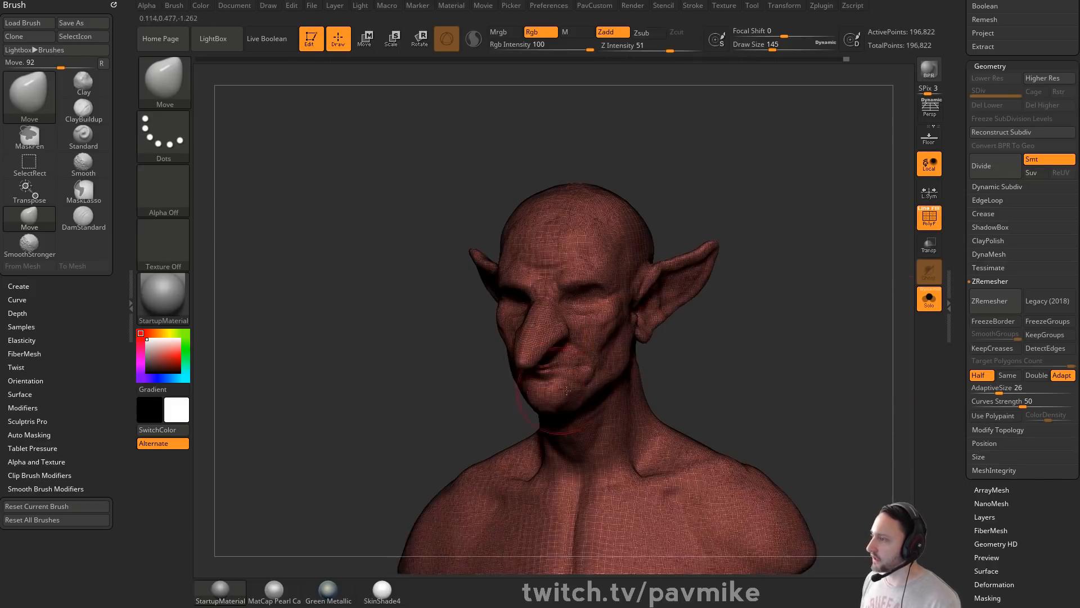
{"action": "left_click", "coordinate": [927, 227]}
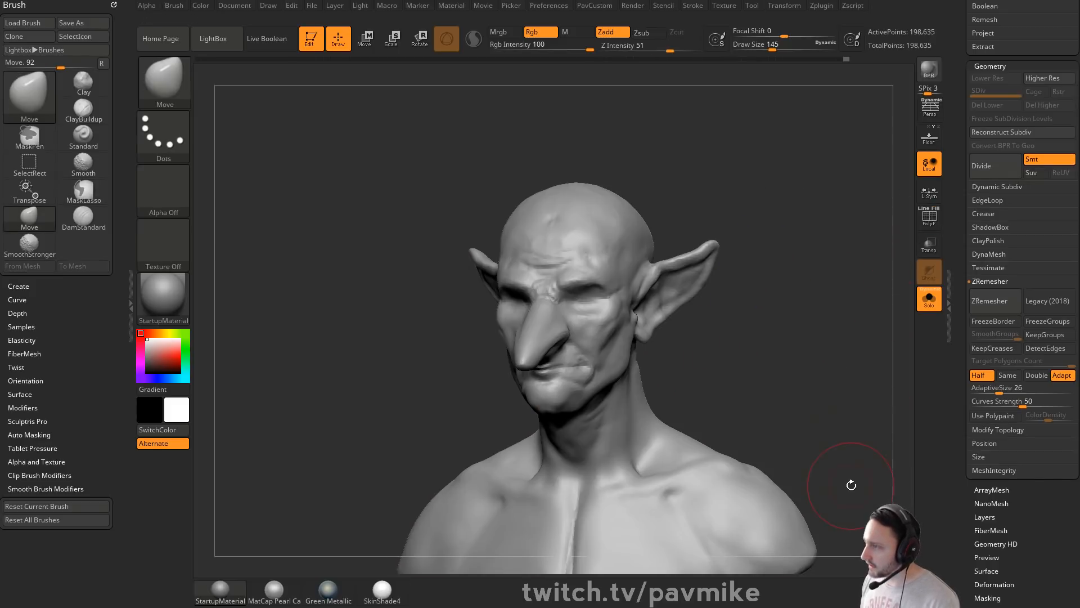
{"action": "right_click_drag", "start_coordinate": [820, 403], "coordinate": [818, 334]}
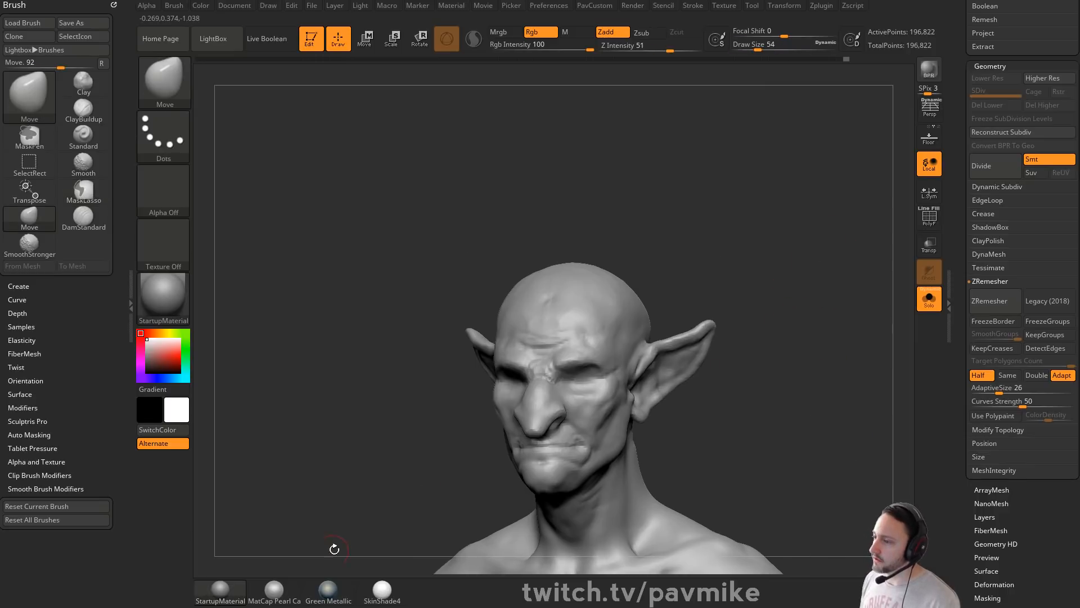
{"action": "mouse_move", "coordinate": [335, 548]}
{"action": "right_mouse_down"}
{"action": "mouse_move", "coordinate": [427, 413]}
{"action": "mouse_move", "coordinate": [381, 360]}
{"action": "right_mouse_up"}
Step: Try to pull a curved horn out of each side of the skull with the SnakeHook brush at draw size 94
{"action": "key", "text": "b"}
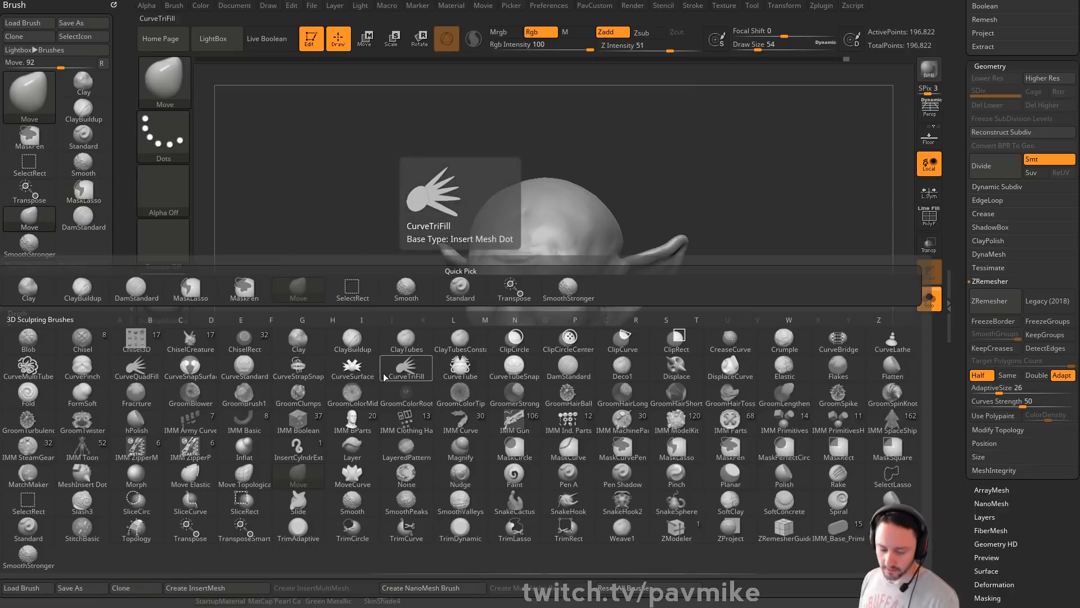
{"action": "left_click", "coordinate": [568, 503]}
{"action": "key", "text": "s"}
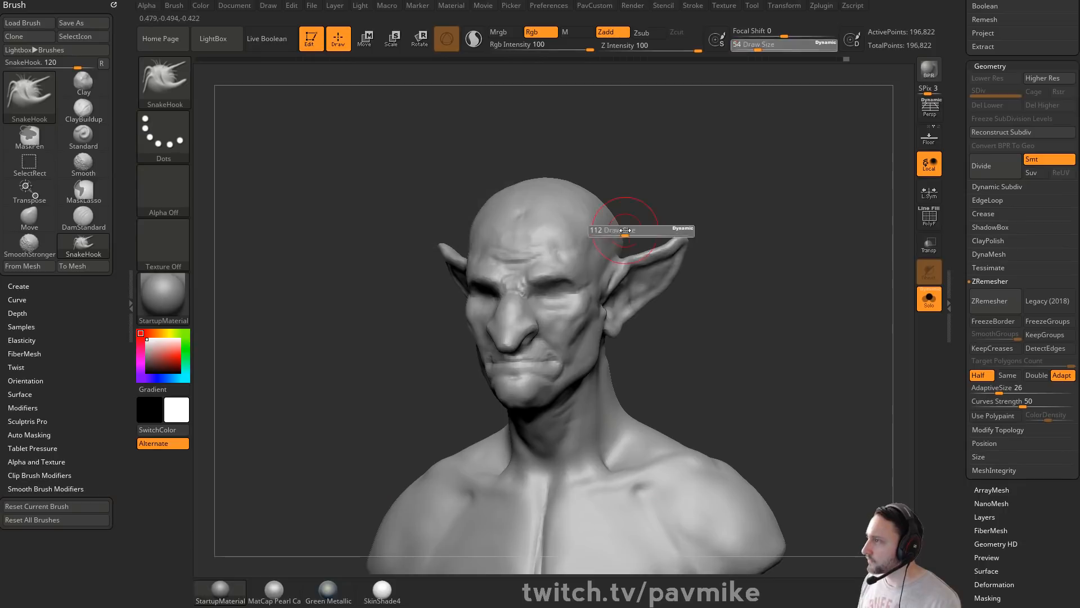
{"action": "mouse_move", "coordinate": [625, 231]}
{"action": "left_mouse_down"}
{"action": "mouse_move", "coordinate": [613, 231]}
{"action": "mouse_move", "coordinate": [675, 143]}
{"action": "left_mouse_up"}
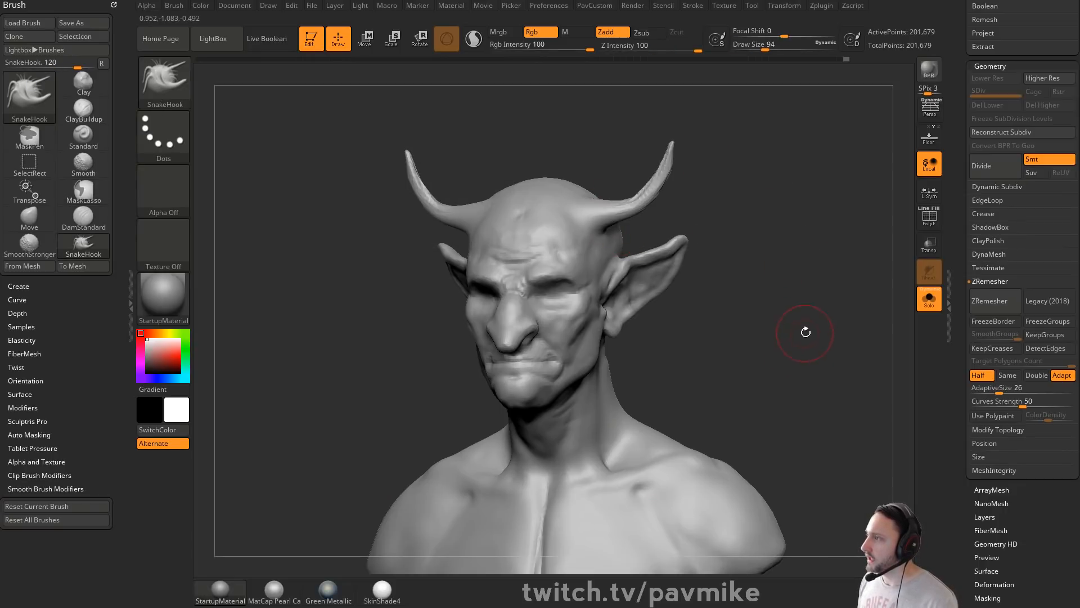
{"action": "mouse_move", "coordinate": [806, 332]}
{"action": "left_mouse_down"}
{"action": "mouse_move", "coordinate": [731, 332]}
{"action": "mouse_move", "coordinate": [839, 332]}
{"action": "mouse_move", "coordinate": [718, 329]}
{"action": "left_mouse_up"}
{"action": "key", "text": "ctrl+z"}
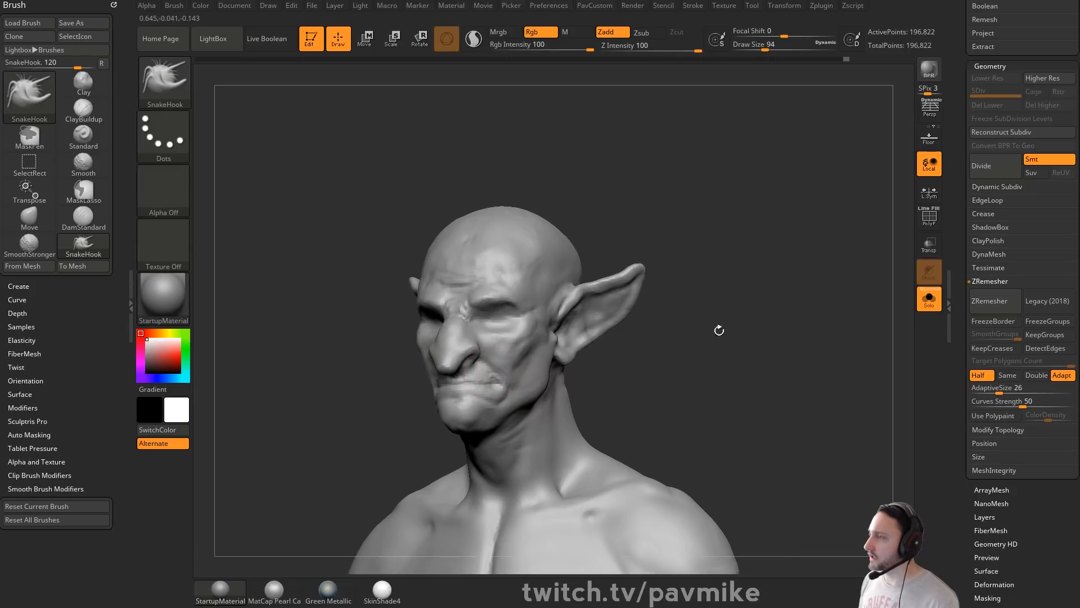
Step: Carve the forehead and brow wrinkles with the DamStandard brush at draw sizes 33 and 29
{"action": "key", "text": "bracketleft"}
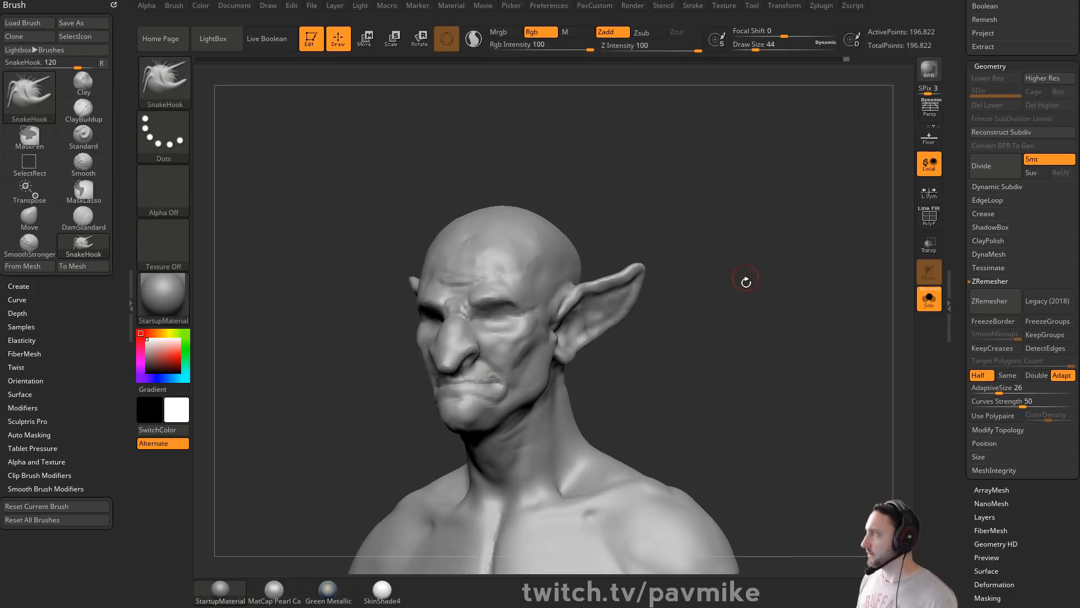
{"action": "key", "text": "s"}
{"action": "left_click", "coordinate": [748, 287]}
{"action": "mouse_move", "coordinate": [737, 336]}
{"action": "left_mouse_down"}
{"action": "mouse_move", "coordinate": [762, 319]}
{"action": "mouse_move", "coordinate": [786, 371]}
{"action": "mouse_move", "coordinate": [766, 279]}
{"action": "mouse_move", "coordinate": [642, 315]}
{"action": "mouse_move", "coordinate": [494, 338]}
{"action": "left_mouse_up"}
{"action": "key", "text": "b"}
{"action": "key", "text": "d"}
{"action": "key", "text": "s"}
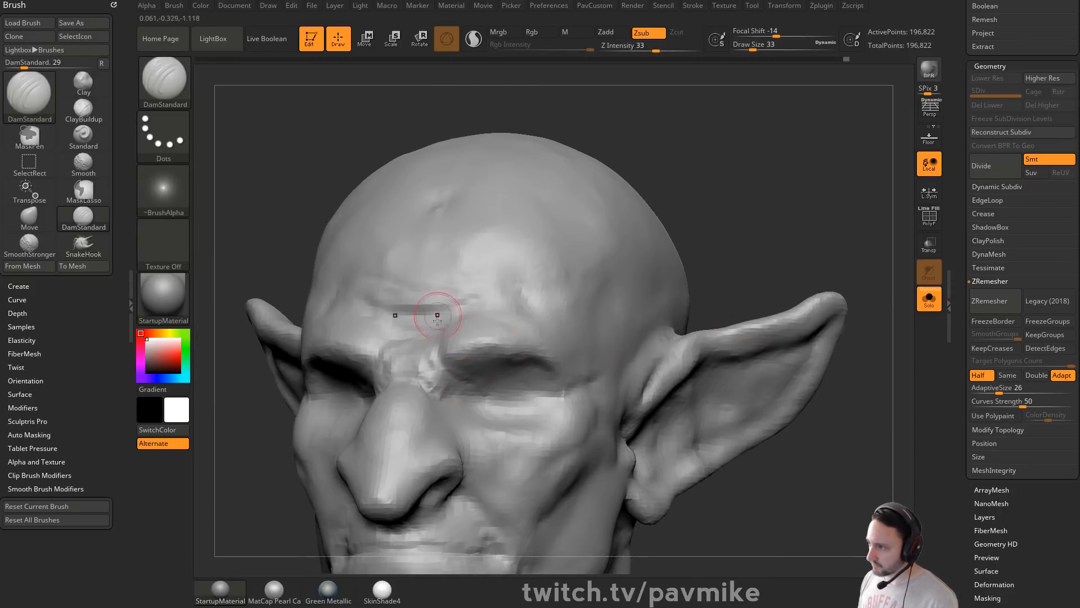
{"action": "left_click_drag", "start_coordinate": [705, 225], "coordinate": [535, 366]}
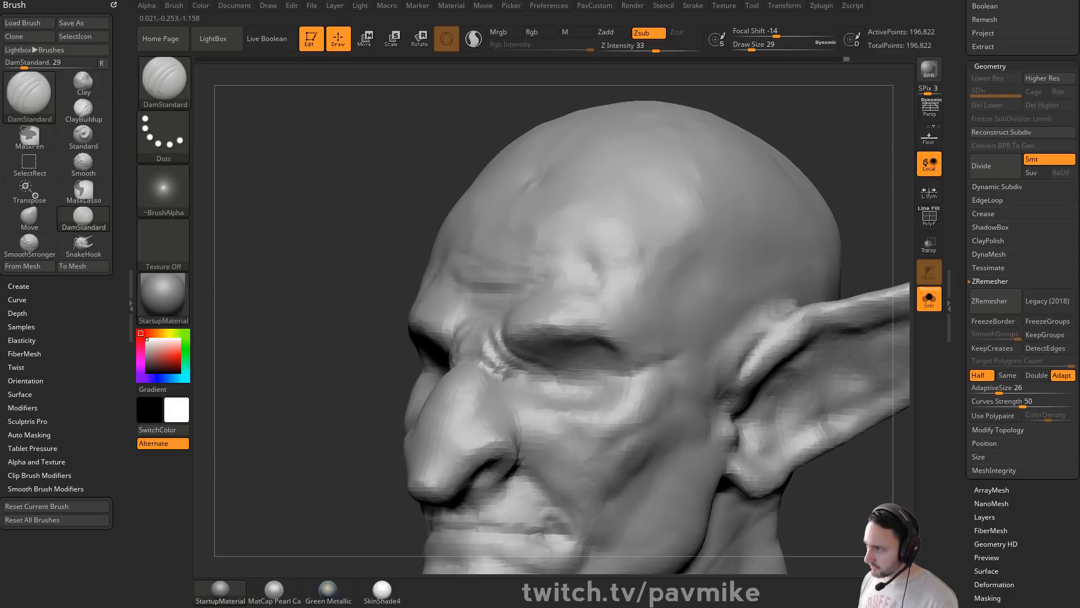
{"action": "left_click_drag", "start_coordinate": [777, 169], "coordinate": [794, 147]}
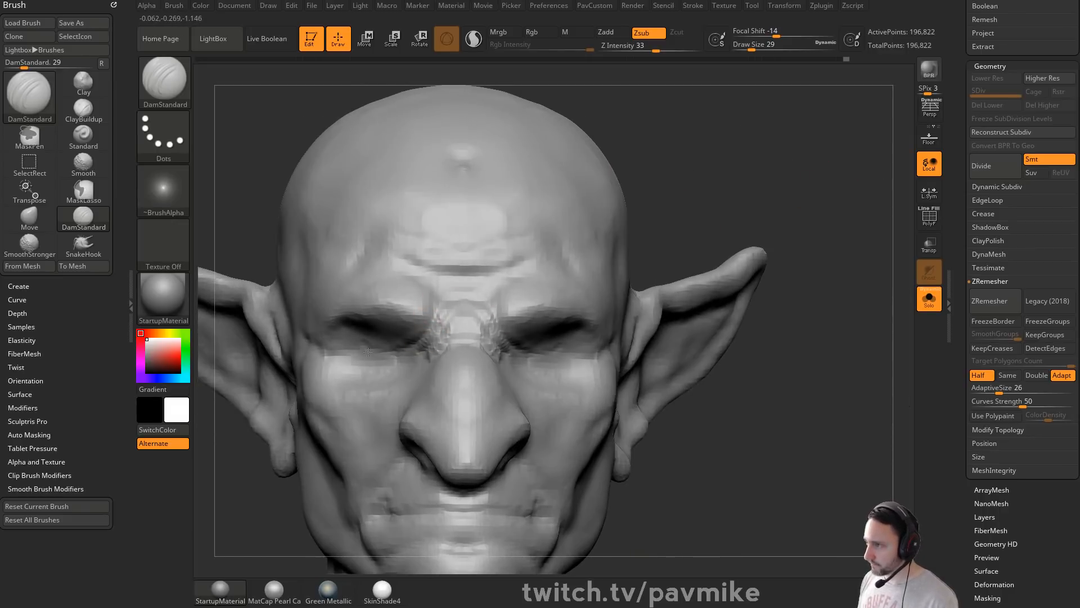
{"action": "left_click_drag", "start_coordinate": [726, 301], "coordinate": [575, 306]}
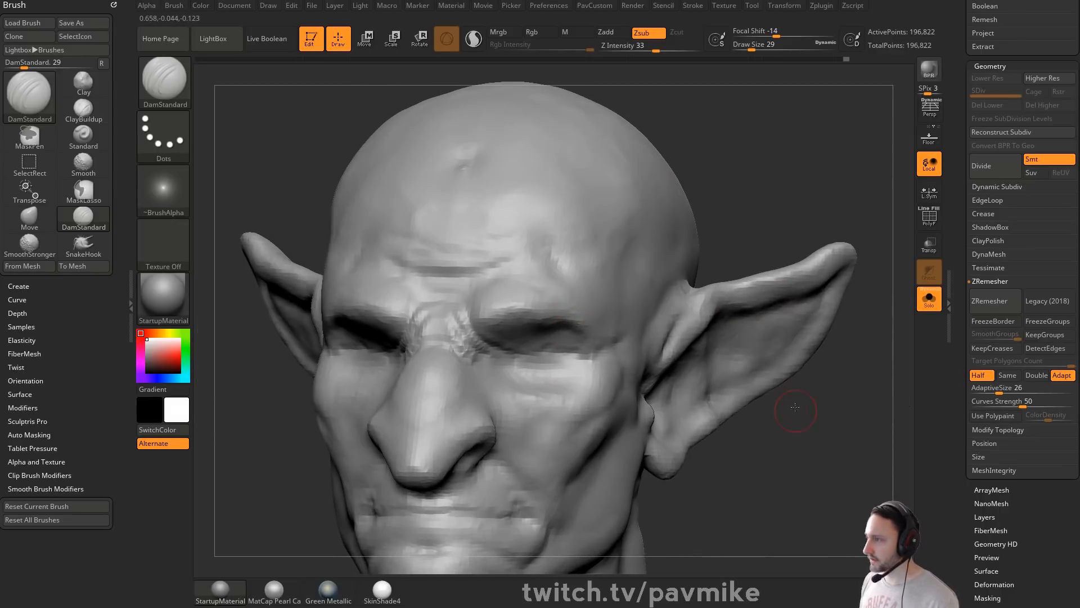
Step: Cut the line at the corners of the mouth with the DamStandard brush at draw size 22
{"action": "left_click_drag", "start_coordinate": [795, 407], "coordinate": [730, 398]}
{"action": "left_click_drag", "start_coordinate": [772, 365], "coordinate": [731, 357]}
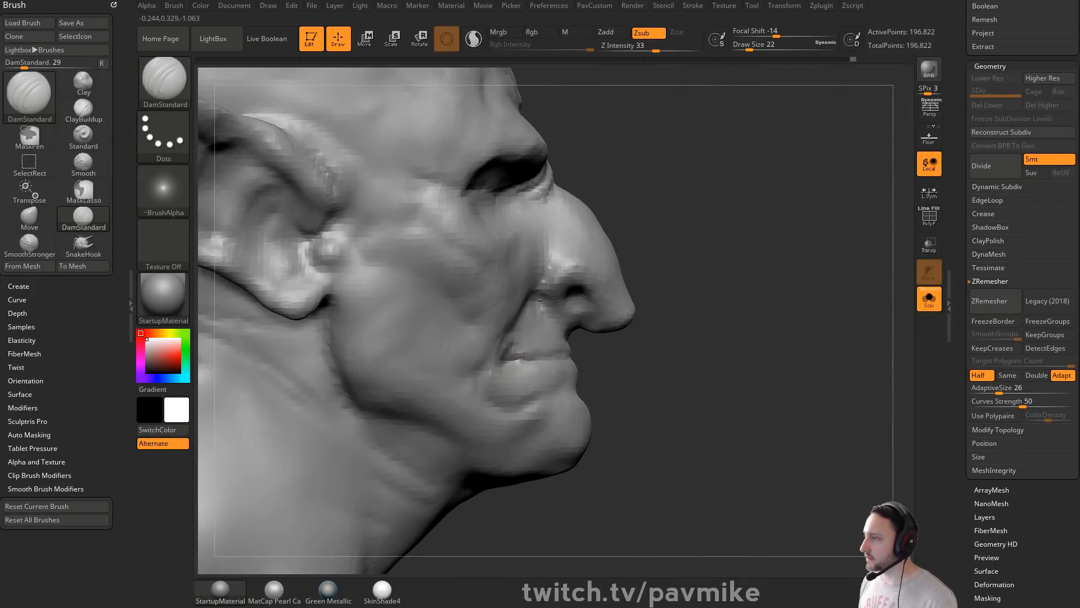
{"action": "key", "text": "s"}
{"action": "left_click", "coordinate": [626, 373]}
{"action": "mouse_move", "coordinate": [647, 383]}
{"action": "left_mouse_down", "text": "alt"}
{"action": "mouse_move", "coordinate": [646, 367]}
{"action": "mouse_move", "coordinate": [585, 360]}
{"action": "left_mouse_up", "text": "alt"}
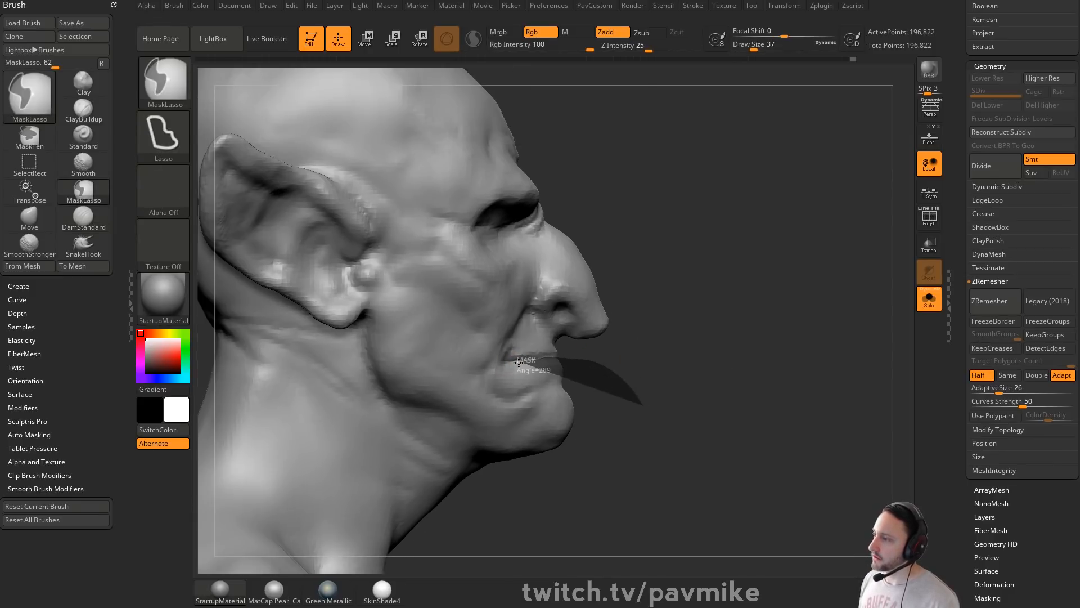
Step: Mask the lower lip, chin and jaw below the mouth line with MaskLasso, and invert the mask
{"action": "mouse_move", "coordinate": [487, 336]}
{"action": "left_mouse_down", "text": "ctrl"}
{"action": "mouse_move", "coordinate": [495, 455]}
{"action": "mouse_move", "coordinate": [568, 450]}
{"action": "left_mouse_up", "text": "ctrl"}
{"action": "left_click_drag", "start_coordinate": [665, 388], "coordinate": [628, 388], "text": "ctrl"}
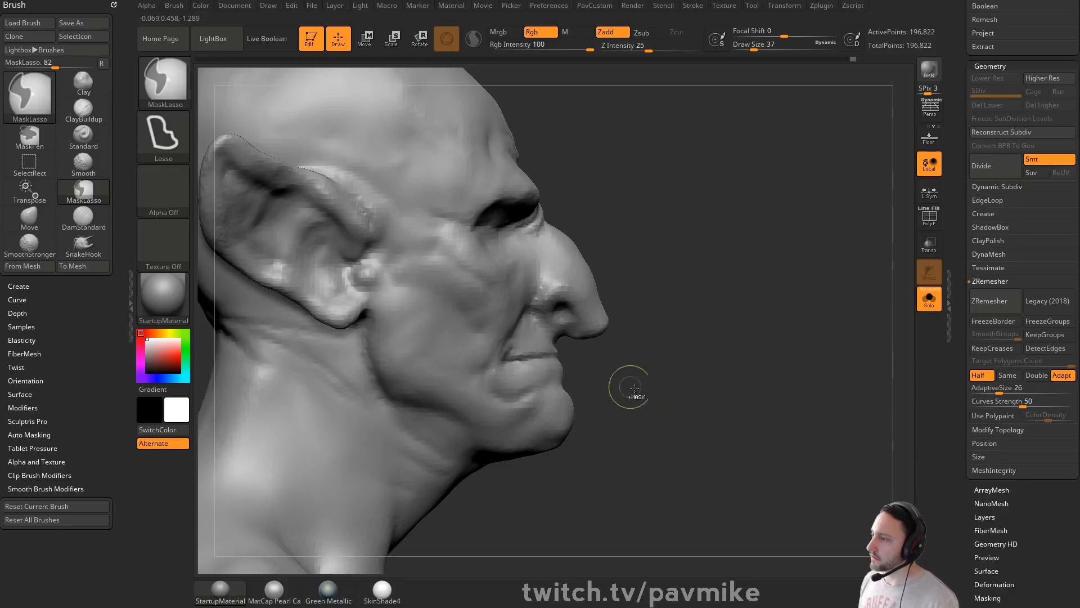
{"action": "left_click", "coordinate": [675, 385], "text": "ctrl"}
{"action": "key", "text": "ctrl+z"}
{"action": "left_click", "coordinate": [678, 385], "text": "ctrl"}
{"action": "key", "text": "ctrl+z"}
{"action": "key", "text": "ctrl+z"}
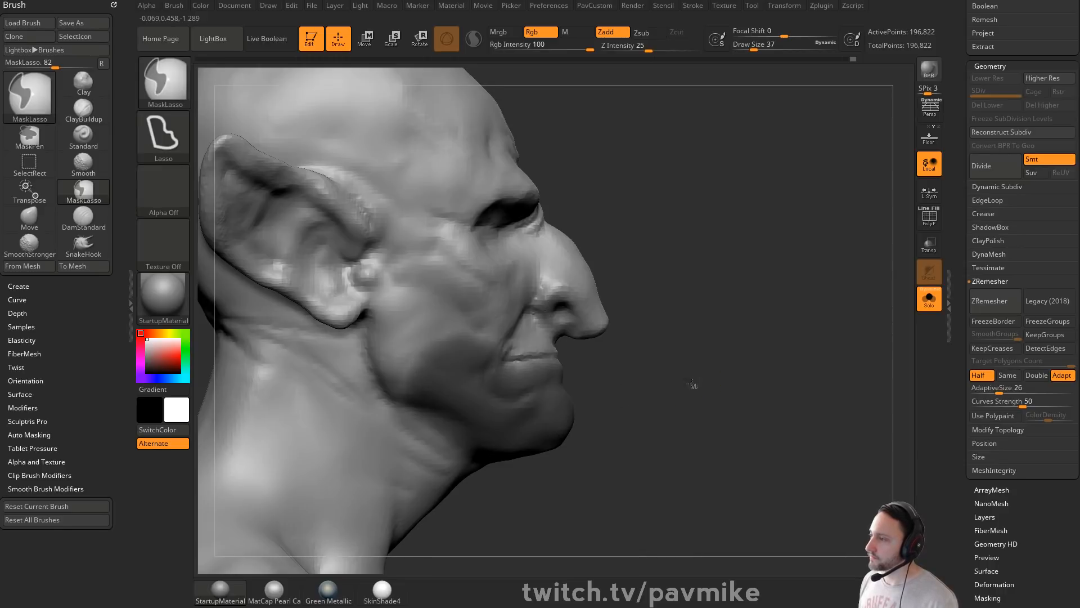
{"action": "left_click", "coordinate": [692, 385], "text": "ctrl"}
Step: Try to push the unmasked lower lip and jaw forward with the Move brush at draw size 351
{"action": "key", "text": "w"}
{"action": "key", "text": "q"}
{"action": "key", "text": "s"}
{"action": "left_click_drag", "start_coordinate": [570, 399], "coordinate": [608, 400]}
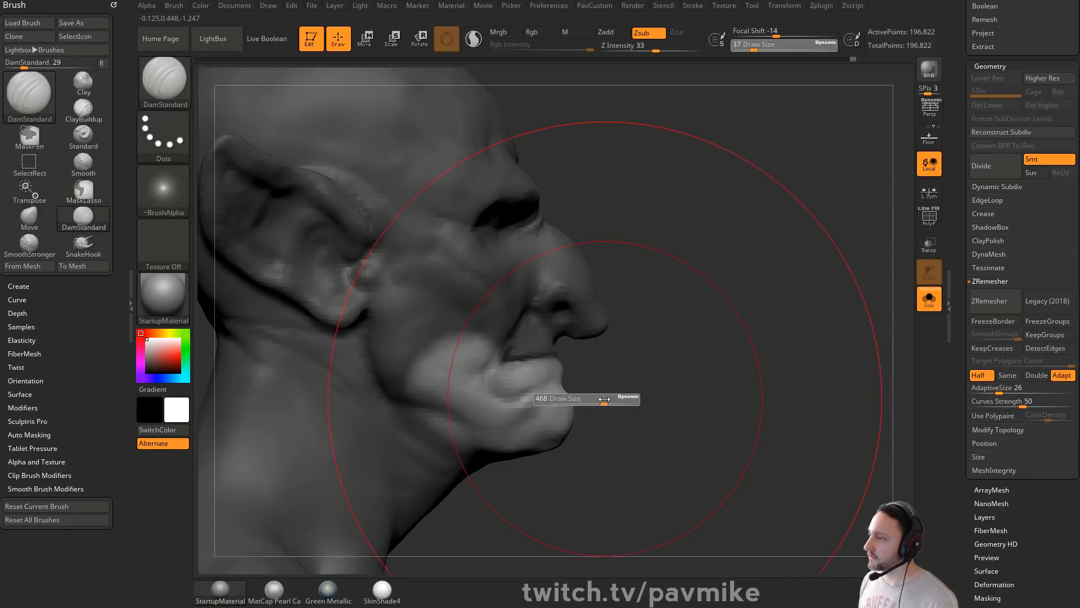
{"action": "key", "text": "b"}
{"action": "key", "text": "m"}
{"action": "key", "text": "v"}
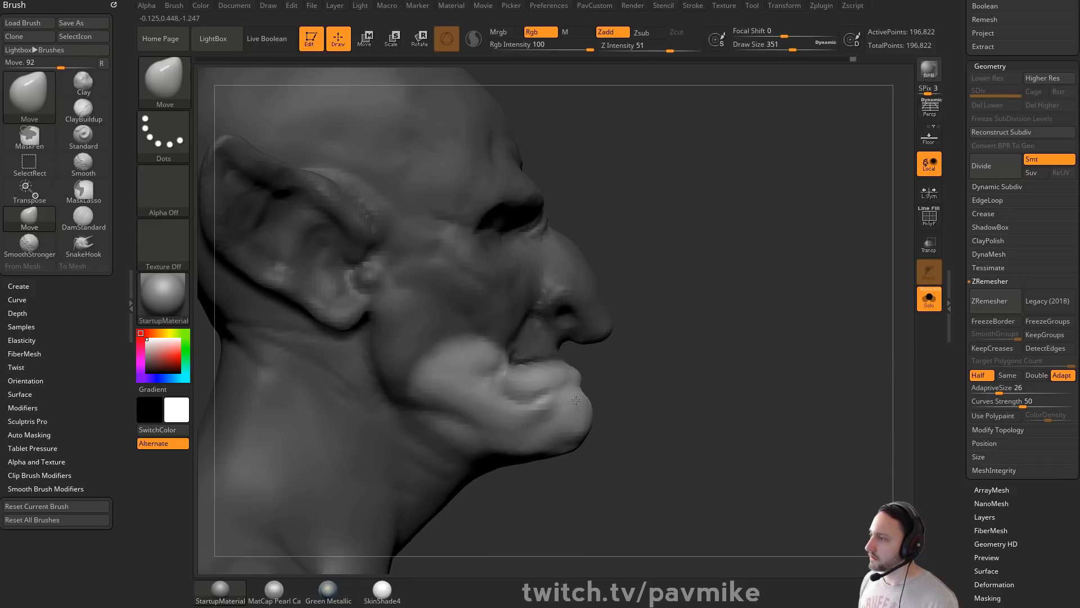
{"action": "left_click_drag", "start_coordinate": [717, 385], "coordinate": [649, 390]}
{"action": "left_click_drag", "start_coordinate": [748, 390], "coordinate": [808, 352]}
Step: Try to shift and tilt the unmasked jaw forward with the Transpose gizmo placed on the rear of the jaw
{"action": "key", "text": "w"}
{"action": "left_click", "coordinate": [458, 355], "text": "alt"}
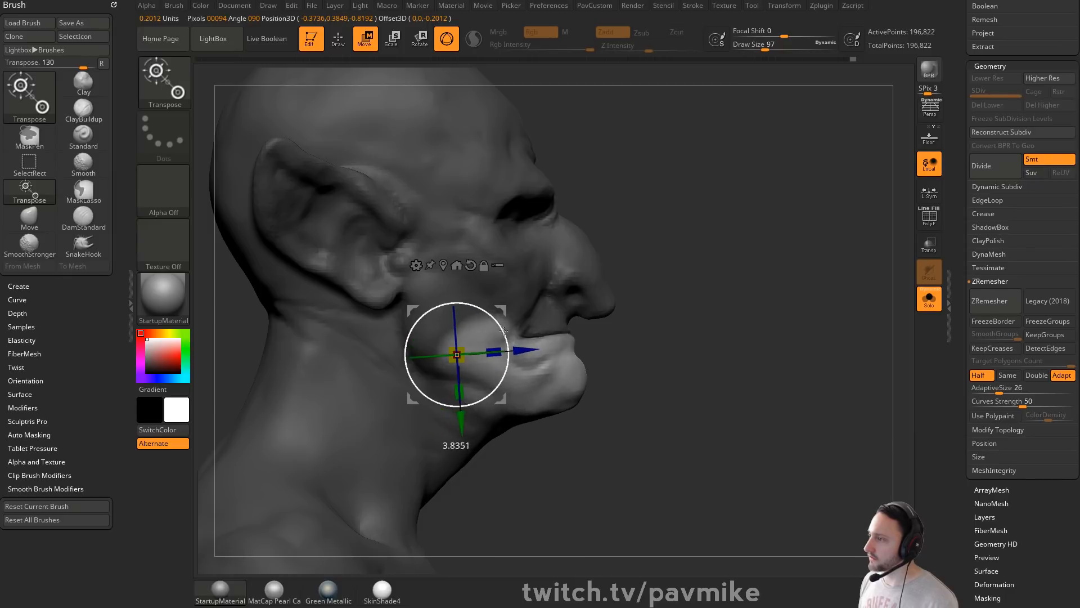
{"action": "left_click_drag", "start_coordinate": [506, 321], "coordinate": [520, 316]}
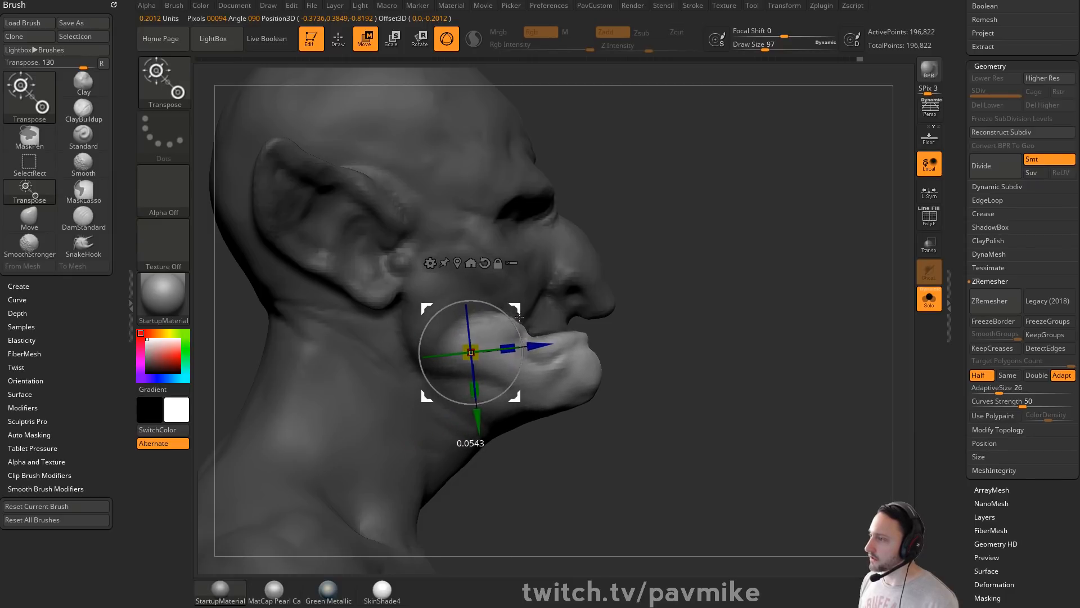
{"action": "key", "text": "q"}
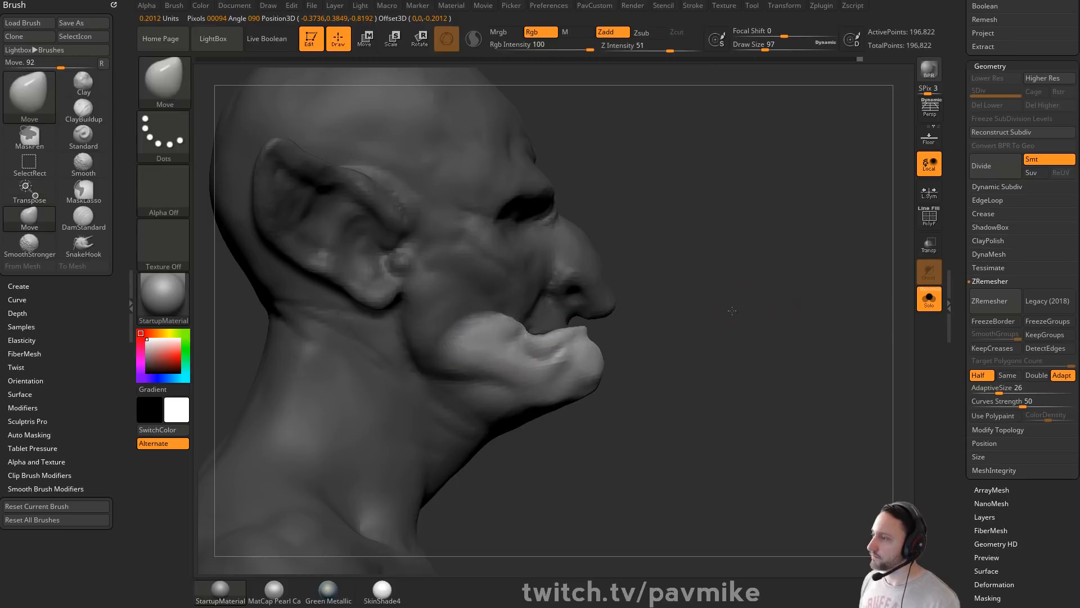
{"action": "mouse_move", "coordinate": [822, 311]}
{"action": "left_mouse_down"}
{"action": "mouse_move", "coordinate": [726, 306]}
{"action": "mouse_move", "coordinate": [711, 323]}
{"action": "mouse_move", "coordinate": [739, 326]}
{"action": "mouse_move", "coordinate": [752, 356]}
{"action": "left_mouse_up"}
Step: Move the unmasked lower jaw slightly forward with the Transpose gizmo centred at the rear of the jaw
{"action": "key", "text": "ctrl"}
{"action": "key", "text": "w"}
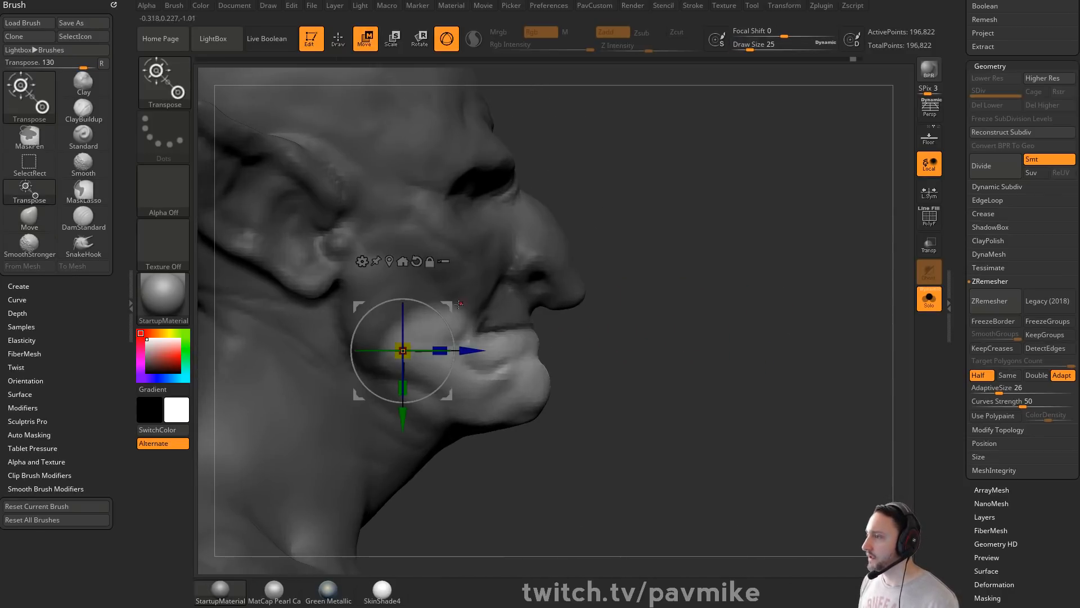
{"action": "left_click_drag", "start_coordinate": [441, 306], "coordinate": [434, 302]}
{"action": "mouse_move", "coordinate": [710, 344]}
{"action": "left_mouse_down", "text": "alt"}
{"action": "mouse_move", "coordinate": [704, 294]}
{"action": "mouse_move", "coordinate": [647, 315]}
{"action": "mouse_move", "coordinate": [682, 320]}
{"action": "mouse_move", "coordinate": [699, 345]}
{"action": "mouse_move", "coordinate": [740, 299]}
{"action": "mouse_move", "coordinate": [675, 304]}
{"action": "mouse_move", "coordinate": [786, 302]}
{"action": "mouse_move", "coordinate": [738, 309]}
{"action": "mouse_move", "coordinate": [759, 338]}
{"action": "mouse_move", "coordinate": [697, 335]}
{"action": "left_mouse_up", "text": "alt"}
{"action": "key", "text": "q"}
{"action": "key", "text": "w"}
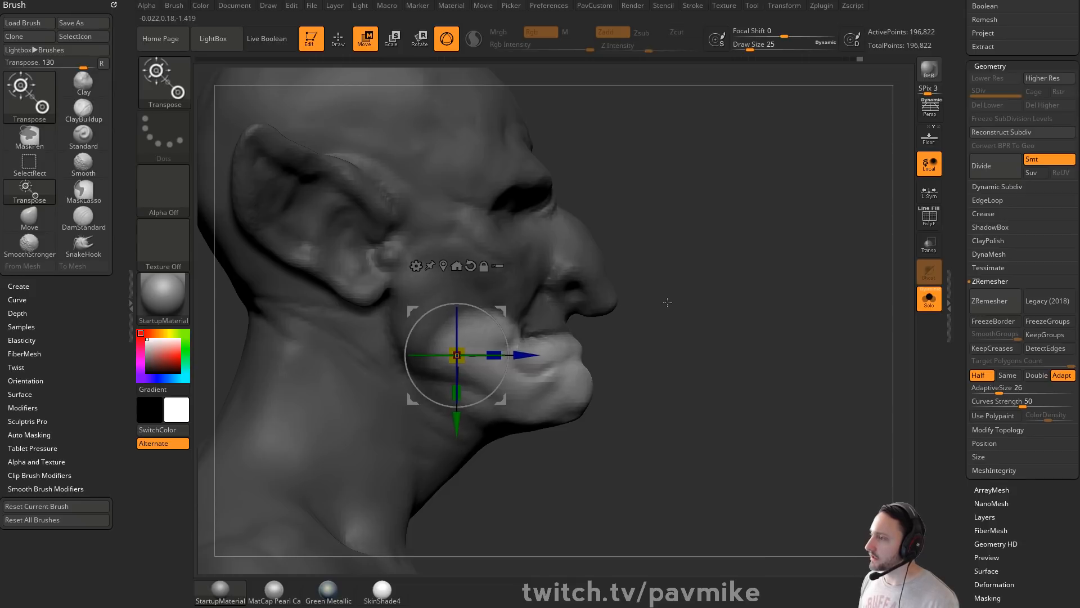
Step: Mask the whole mouth, lower cheek and jaw with MaskLasso from the side view, and invert the mask
{"action": "mouse_move", "coordinate": [667, 302]}
{"action": "left_mouse_down", "text": "alt"}
{"action": "mouse_move", "coordinate": [763, 315]}
{"action": "mouse_move", "coordinate": [465, 323]}
{"action": "left_mouse_up", "text": "alt"}
{"action": "key", "text": "q"}
{"action": "mouse_move", "coordinate": [742, 330]}
{"action": "left_mouse_down"}
{"action": "mouse_move", "coordinate": [704, 309]}
{"action": "mouse_move", "coordinate": [692, 328]}
{"action": "mouse_move", "coordinate": [652, 332]}
{"action": "left_mouse_up"}
{"action": "key", "text": "s"}
{"action": "left_click_drag", "start_coordinate": [643, 375], "coordinate": [599, 336], "text": "ctrl"}
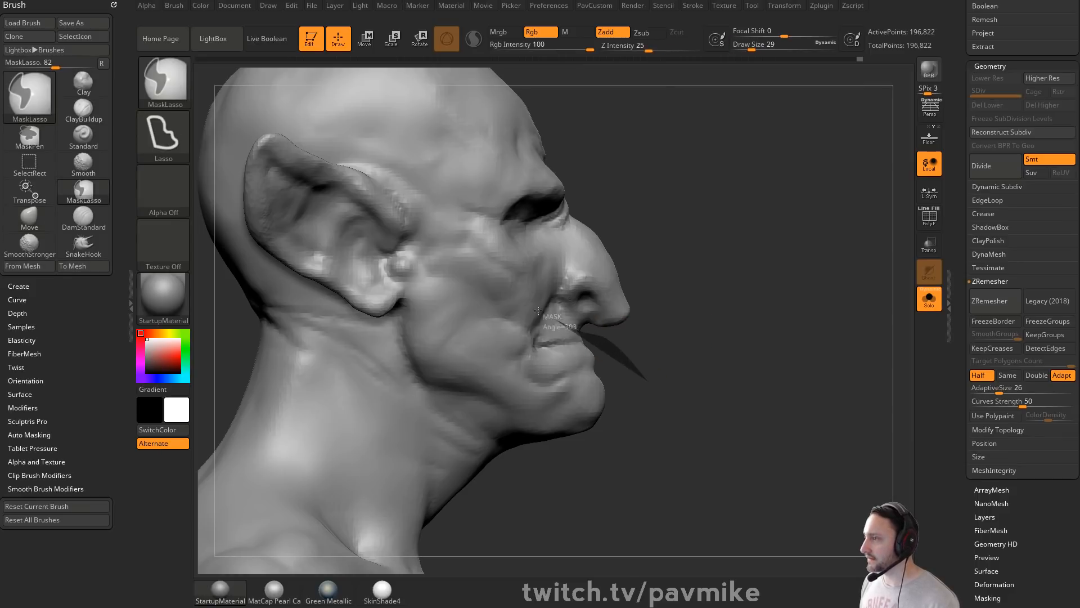
{"action": "mouse_move", "coordinate": [538, 311]}
{"action": "left_mouse_down", "text": "ctrl"}
{"action": "mouse_move", "coordinate": [520, 438]}
{"action": "mouse_move", "coordinate": [606, 433]}
{"action": "left_mouse_up", "text": "ctrl"}
{"action": "left_click", "coordinate": [548, 408], "text": "ctrl"}
{"action": "left_click", "coordinate": [735, 271], "text": "ctrl"}
Step: Move the unmasked mouth and jaw slightly with the gizmo centred on the chin, clear the mask and remesh with DynaMesh
{"action": "key", "text": "w"}
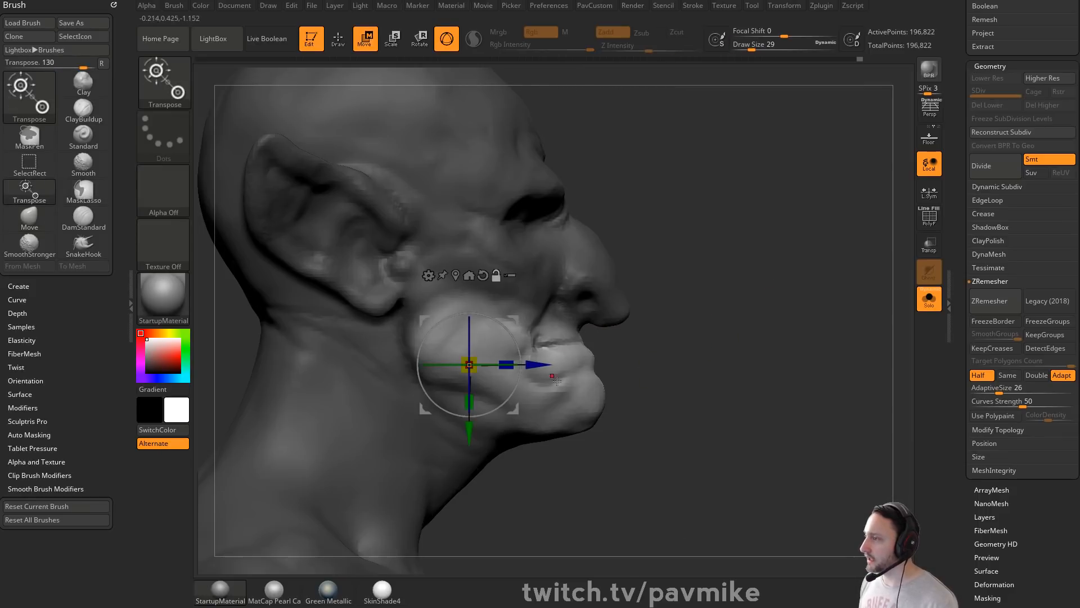
{"action": "left_click", "coordinate": [571, 400], "text": "alt"}
{"action": "left_click_drag", "start_coordinate": [618, 356], "coordinate": [623, 362]}
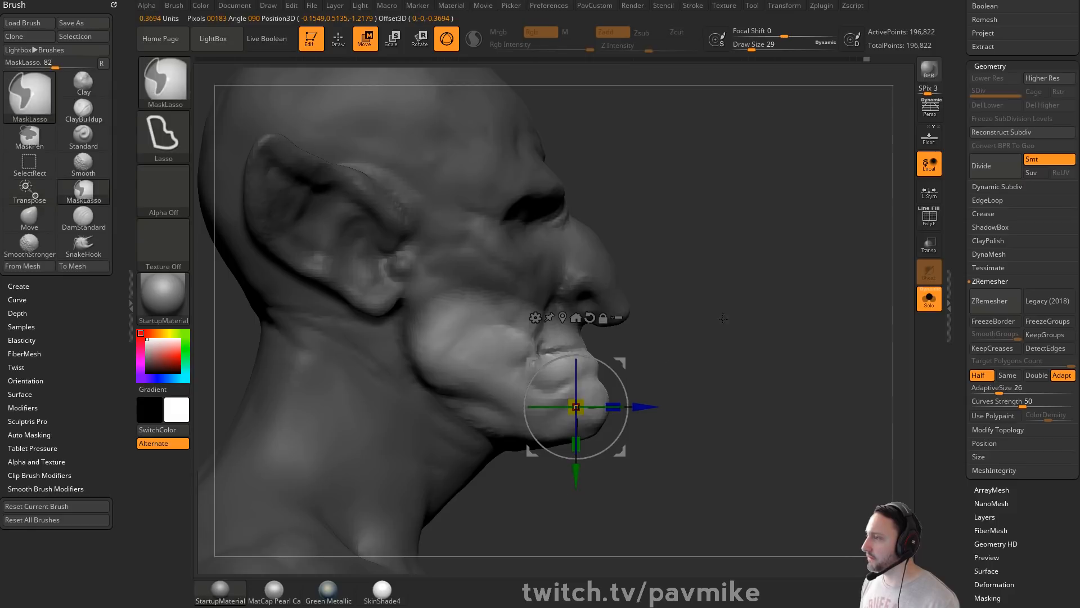
{"action": "left_click", "coordinate": [723, 319], "text": "ctrl"}
{"action": "key", "text": "q"}
Step: Carve the nostril wings and the folds running down to the mouth corners with the DamStandard brush at draw sizes 54 and 27
{"action": "left_click_drag", "start_coordinate": [742, 350], "coordinate": [520, 327]}
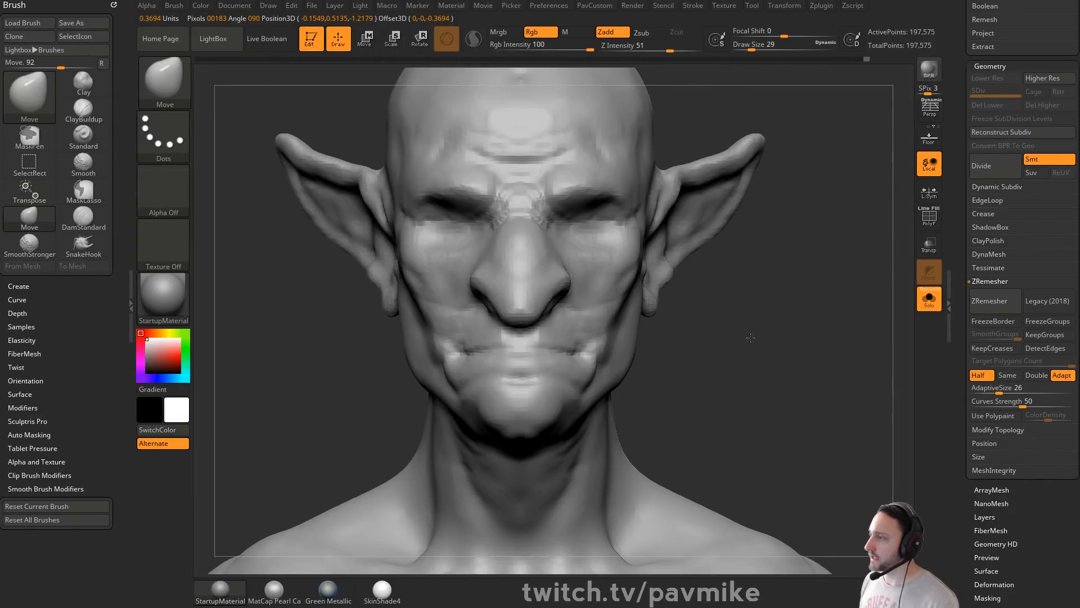
{"action": "mouse_move", "coordinate": [751, 337]}
{"action": "left_mouse_down", "text": "shift"}
{"action": "mouse_move", "coordinate": [811, 317]}
{"action": "mouse_move", "coordinate": [675, 314]}
{"action": "left_mouse_up", "text": "shift"}
{"action": "key", "text": "b"}
{"action": "key", "text": "d"}
{"action": "key", "text": "s"}
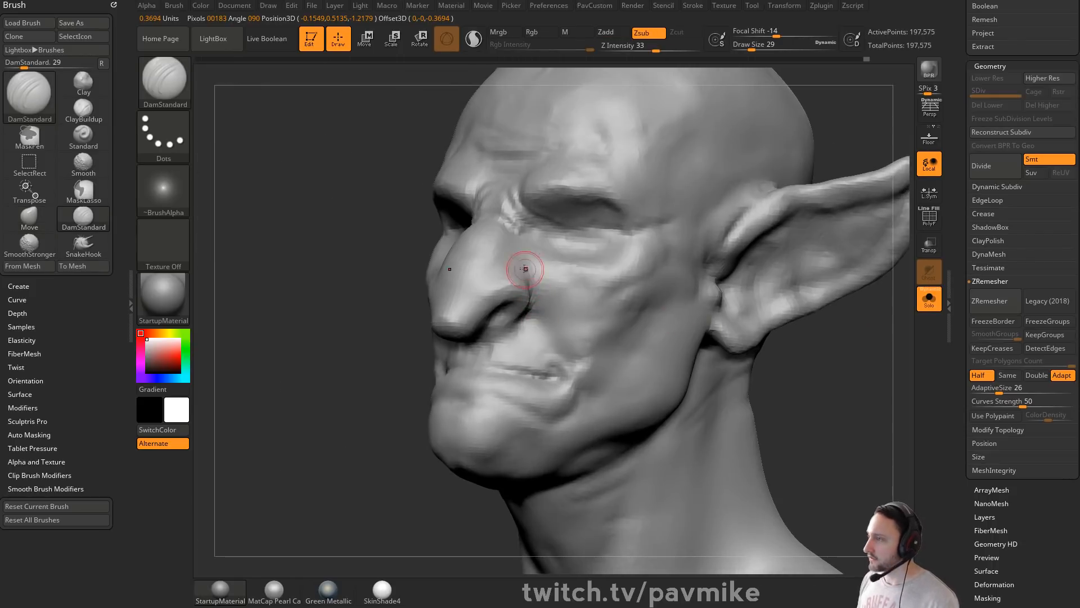
{"action": "right_click_drag", "start_coordinate": [558, 362], "coordinate": [427, 348]}
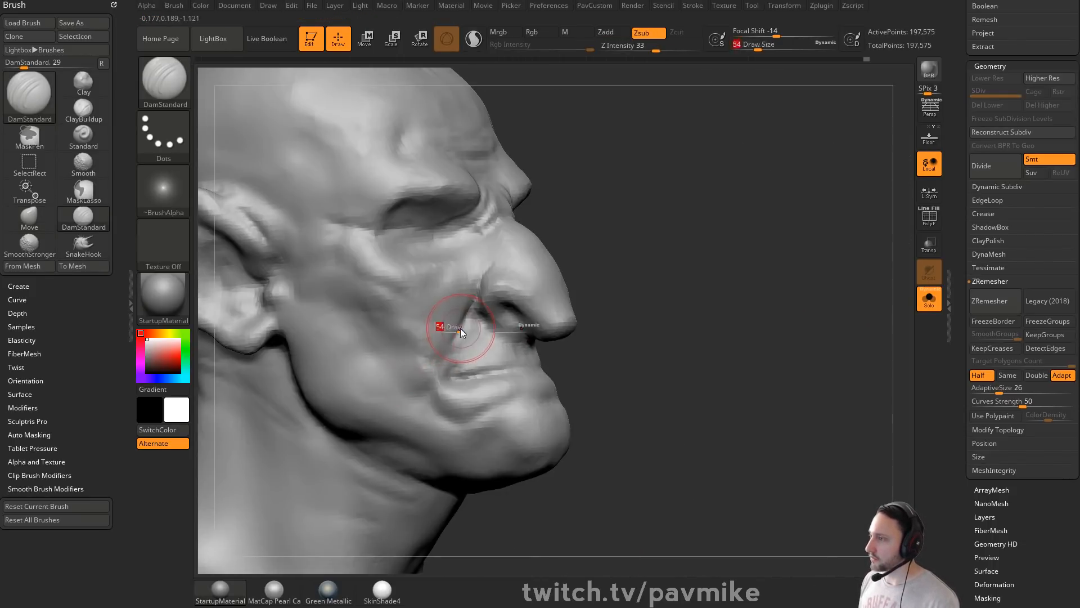
{"action": "mouse_move", "coordinate": [430, 248]}
{"action": "right_mouse_down"}
{"action": "mouse_move", "coordinate": [702, 282]}
{"action": "mouse_move", "coordinate": [681, 290]}
{"action": "mouse_move", "coordinate": [620, 243]}
{"action": "right_mouse_up"}
{"action": "right_click_drag", "start_coordinate": [489, 332], "coordinate": [514, 293]}
{"action": "key", "text": "shift"}
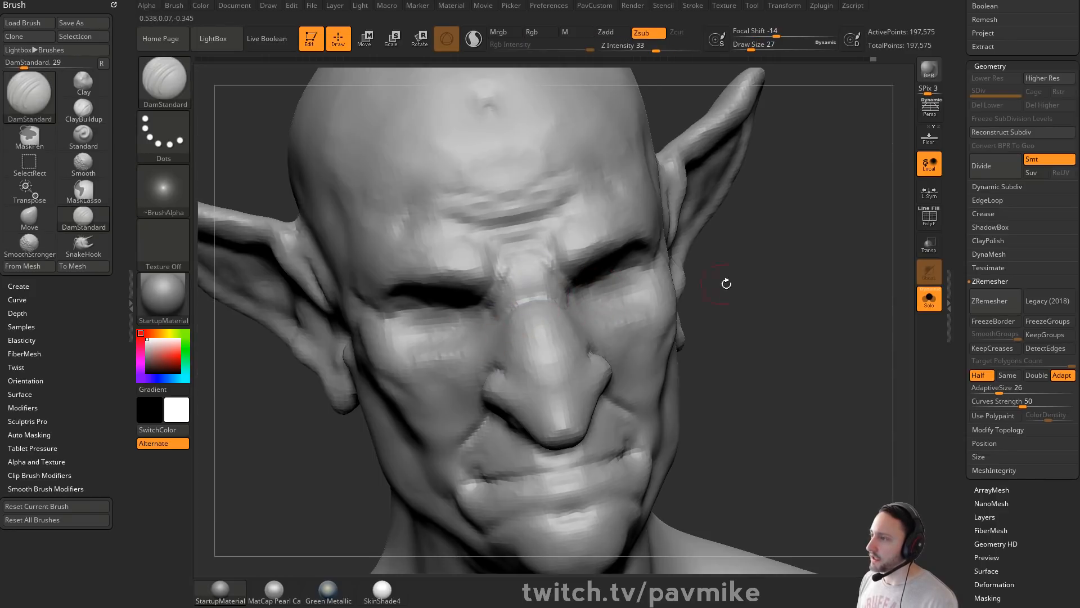
Step: Build up the wrinkles around the bridge of the nose with the Standard brush at draw size 25
{"action": "right_click_drag", "start_coordinate": [724, 282], "coordinate": [533, 288]}
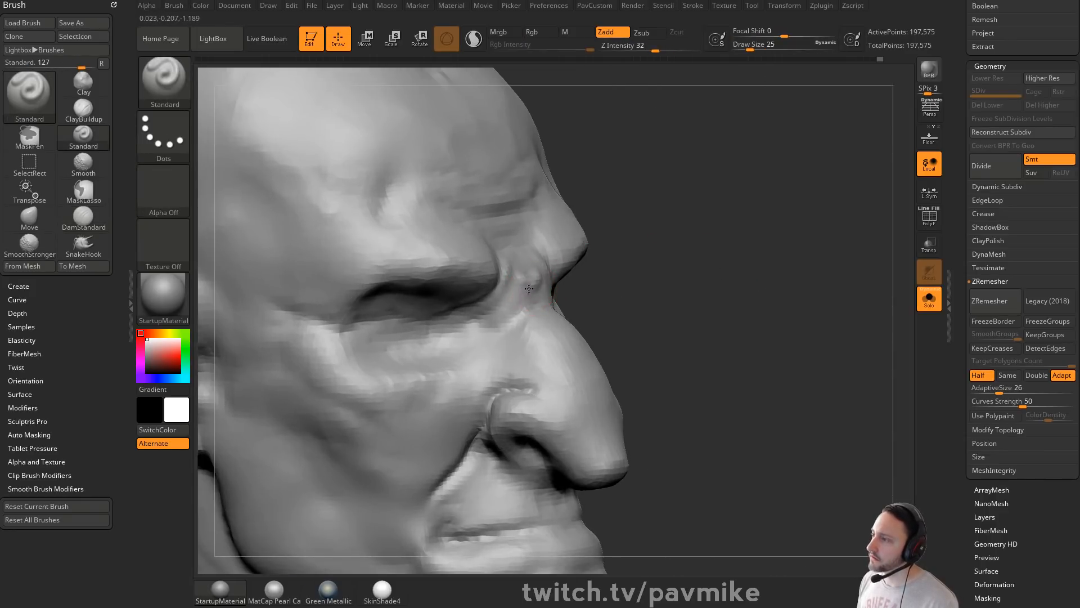
{"action": "mouse_move", "coordinate": [692, 282]}
{"action": "left_mouse_down", "text": "shift"}
{"action": "mouse_move", "coordinate": [855, 290]}
{"action": "mouse_move", "coordinate": [827, 365]}
{"action": "mouse_move", "coordinate": [794, 353]}
{"action": "mouse_move", "coordinate": [806, 354]}
{"action": "mouse_move", "coordinate": [820, 323]}
{"action": "mouse_move", "coordinate": [806, 314]}
{"action": "left_mouse_up", "text": "shift"}
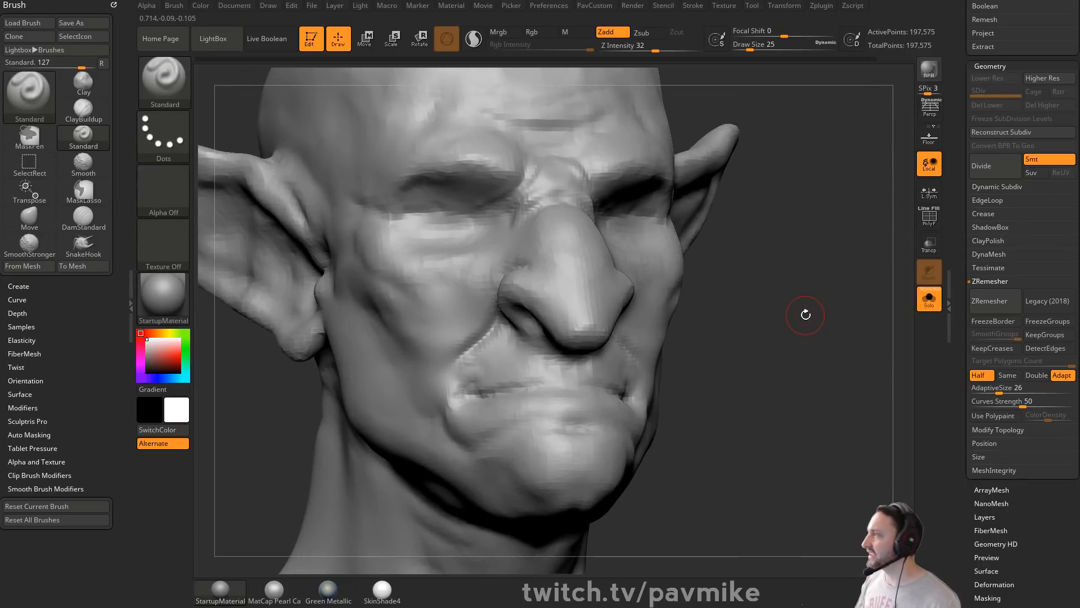
{"action": "mouse_move", "coordinate": [712, 323]}
{"action": "left_mouse_down"}
{"action": "mouse_move", "coordinate": [714, 348]}
{"action": "mouse_move", "coordinate": [738, 348]}
{"action": "left_mouse_up"}
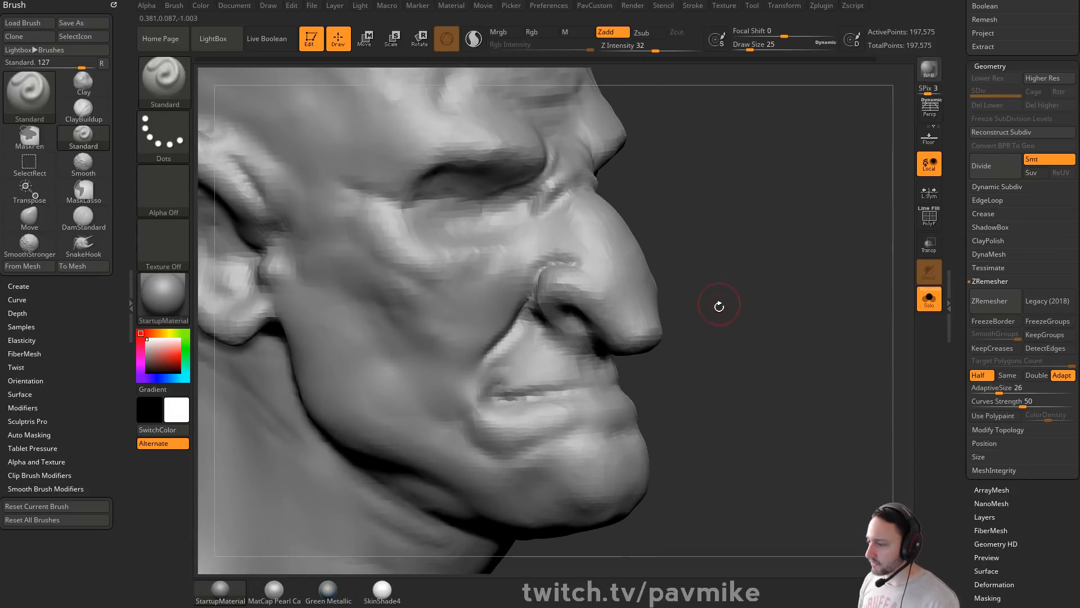
Step: Carve the mouth line between the lips with the DamStandard brush at draw sizes 25 and 22
{"action": "left_click_drag", "start_coordinate": [719, 306], "coordinate": [742, 345]}
{"action": "key", "text": "b"}
{"action": "key", "text": "d"}
{"action": "key", "text": "s"}
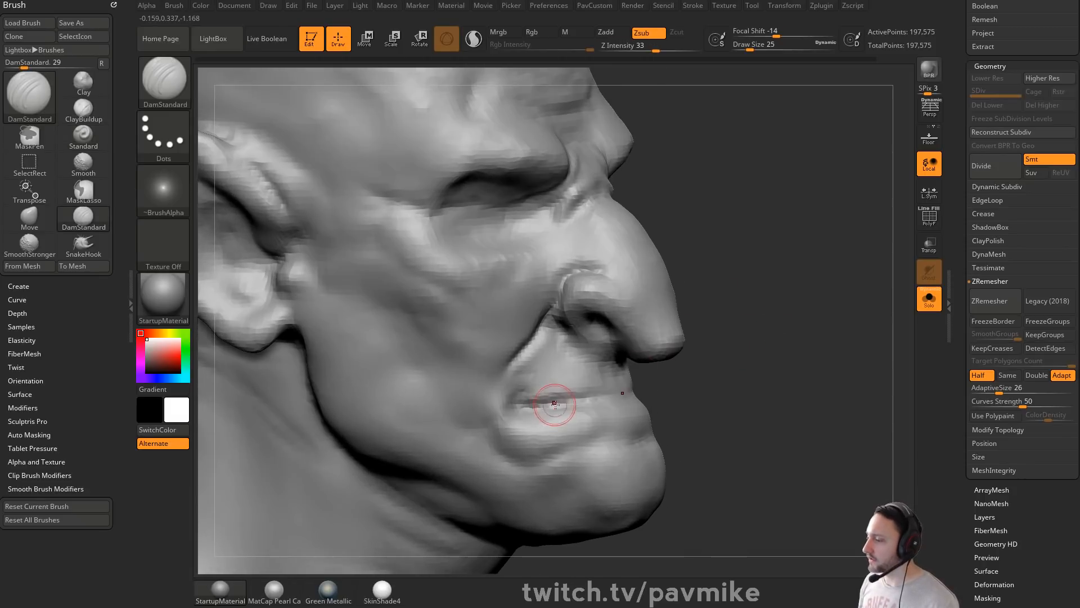
{"action": "left_click_drag", "start_coordinate": [529, 409], "coordinate": [532, 403]}
{"action": "left_click_drag", "start_coordinate": [652, 378], "coordinate": [605, 384]}
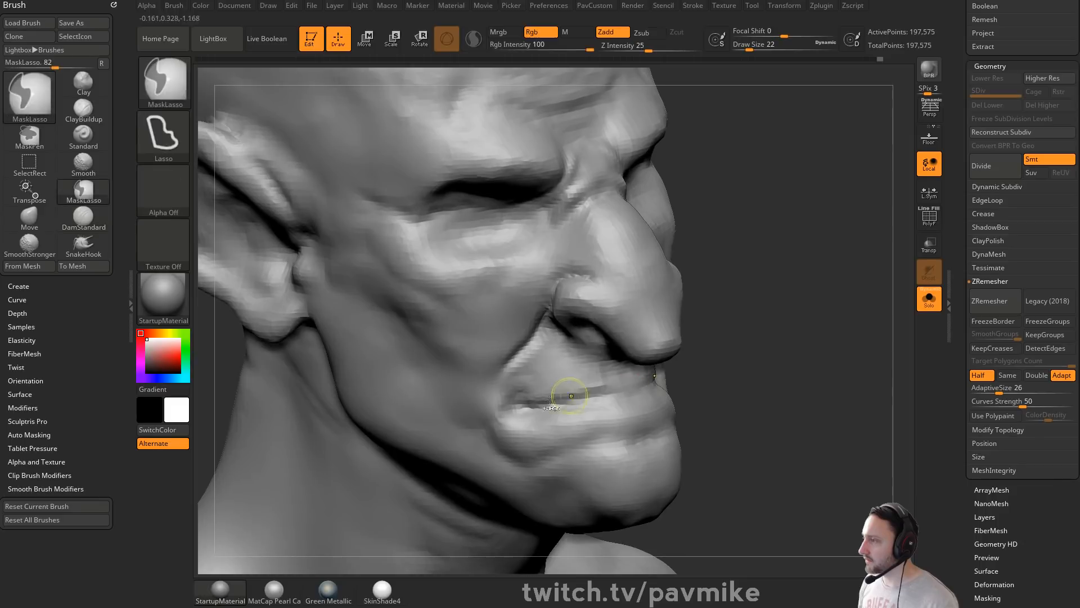
{"action": "mouse_move", "coordinate": [522, 404]}
{"action": "left_mouse_down"}
{"action": "mouse_move", "coordinate": [654, 376]}
{"action": "mouse_move", "coordinate": [688, 383]}
{"action": "left_mouse_up"}
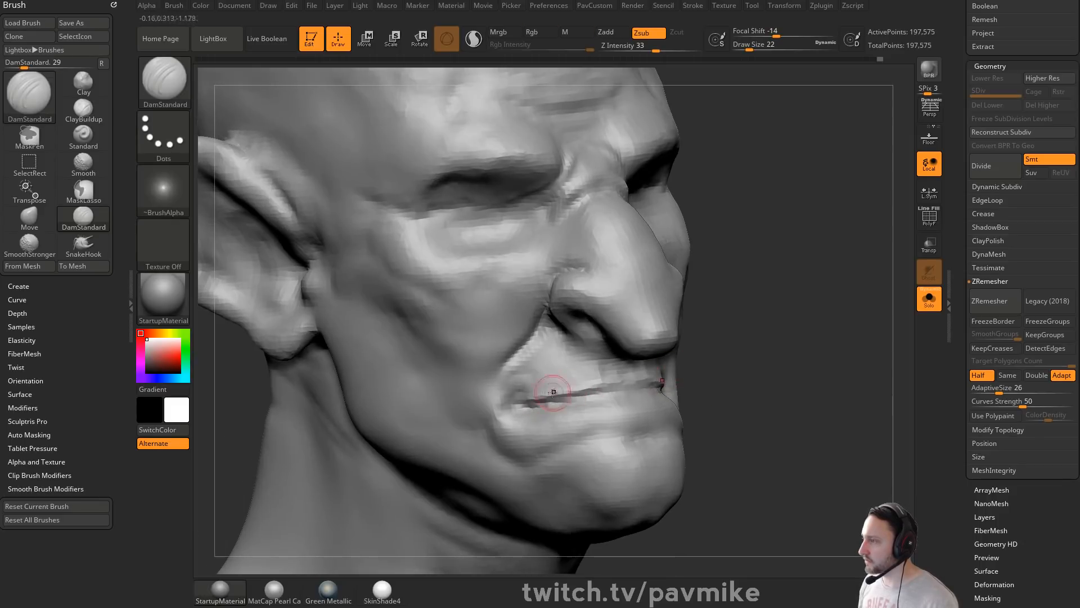
{"action": "mouse_move", "coordinate": [552, 397]}
{"action": "left_mouse_down"}
{"action": "mouse_move", "coordinate": [685, 377]}
{"action": "mouse_move", "coordinate": [549, 387]}
{"action": "mouse_move", "coordinate": [569, 386]}
{"action": "left_mouse_up"}
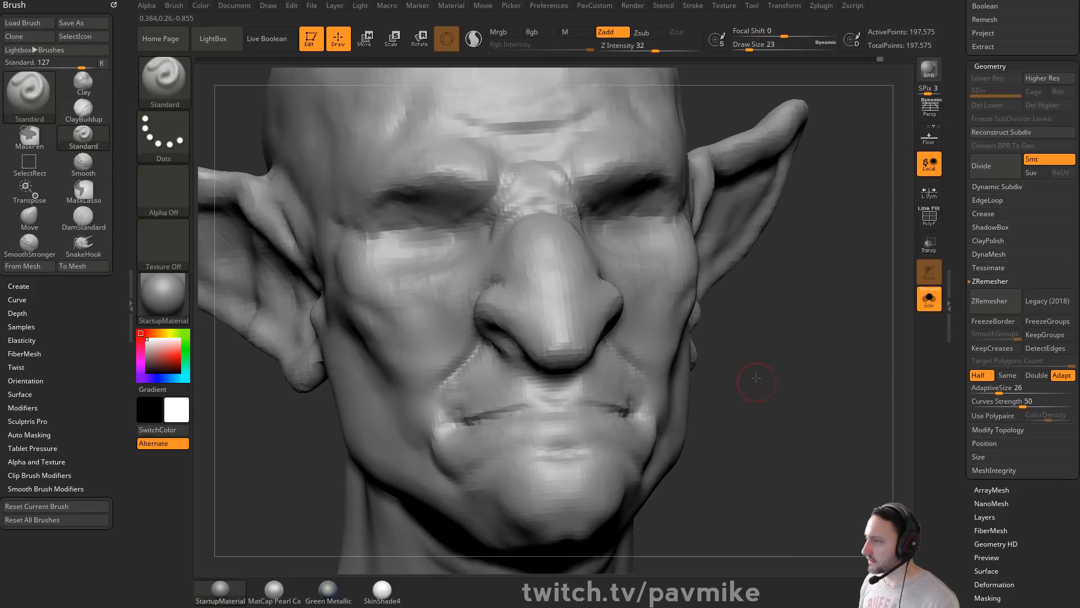
Step: Deepen the parting of the lips out to the mouth corners with the DamStandard brush at draw size 23
{"action": "mouse_move", "coordinate": [755, 379]}
{"action": "left_mouse_down"}
{"action": "mouse_move", "coordinate": [670, 326]}
{"action": "mouse_move", "coordinate": [684, 318]}
{"action": "left_mouse_up"}
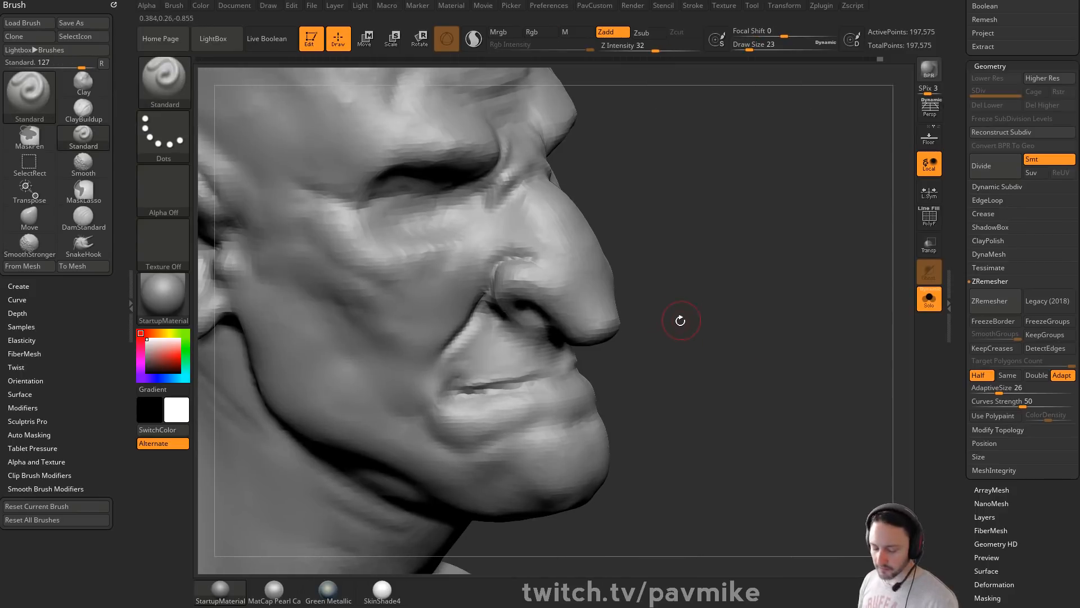
{"action": "key", "text": "b"}
{"action": "key", "text": "d"}
{"action": "key", "text": "s"}
{"action": "mouse_move", "coordinate": [454, 383]}
{"action": "right_mouse_down"}
{"action": "mouse_move", "coordinate": [550, 385]}
{"action": "mouse_move", "coordinate": [658, 313]}
{"action": "right_mouse_up"}
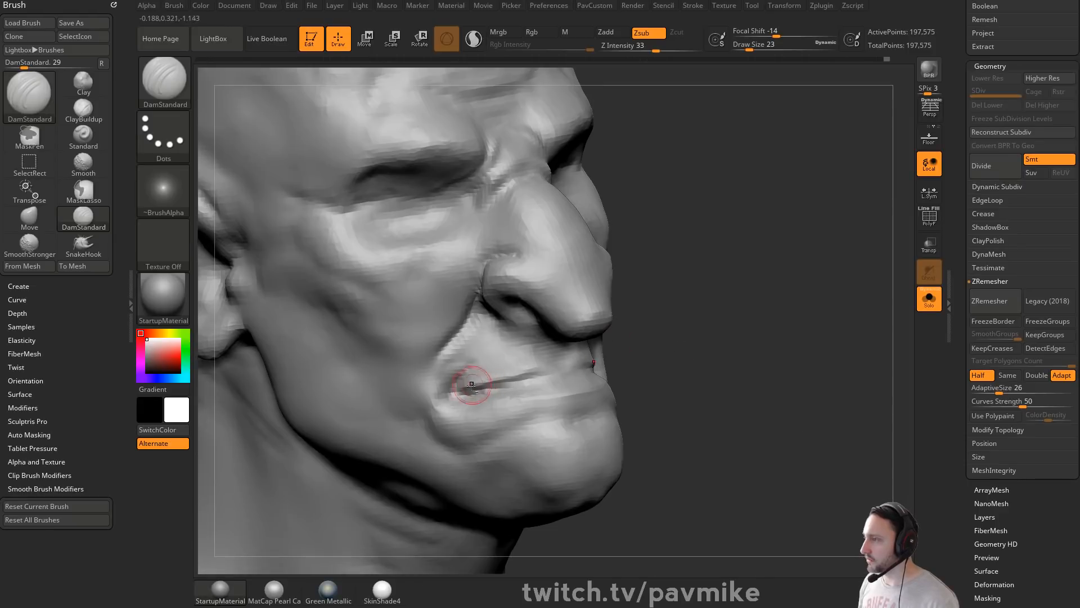
{"action": "mouse_move", "coordinate": [647, 363]}
{"action": "right_mouse_down"}
{"action": "mouse_move", "coordinate": [535, 374]}
{"action": "mouse_move", "coordinate": [562, 370]}
{"action": "mouse_move", "coordinate": [479, 405]}
{"action": "right_mouse_up"}
{"action": "left_click_drag", "start_coordinate": [613, 386], "coordinate": [529, 401]}
Step: Smooth the lower lip with SmoothStronger and sharpen the mouth corners with DamStandard at draw size 23
{"action": "left_click_drag", "start_coordinate": [772, 320], "coordinate": [703, 290]}
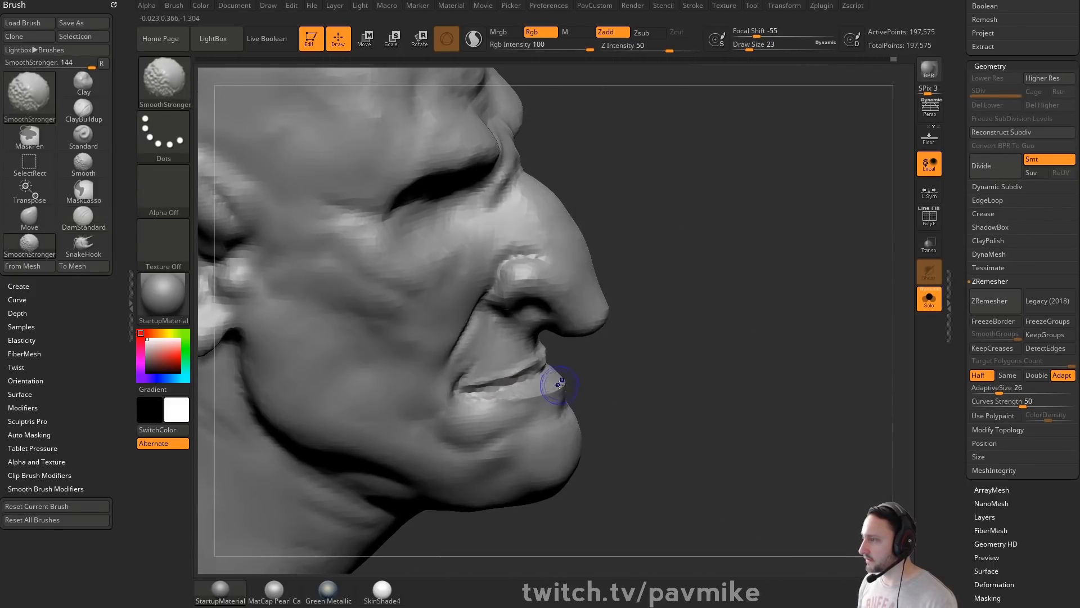
{"action": "right_click_drag", "start_coordinate": [506, 394], "coordinate": [457, 399]}
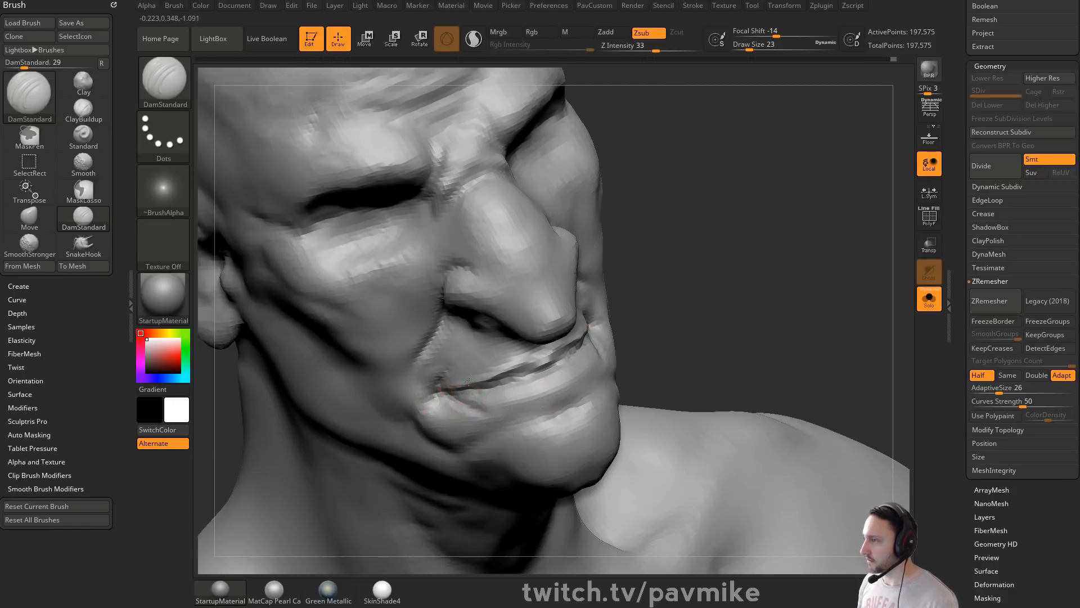
{"action": "right_click_drag", "start_coordinate": [469, 381], "coordinate": [468, 379]}
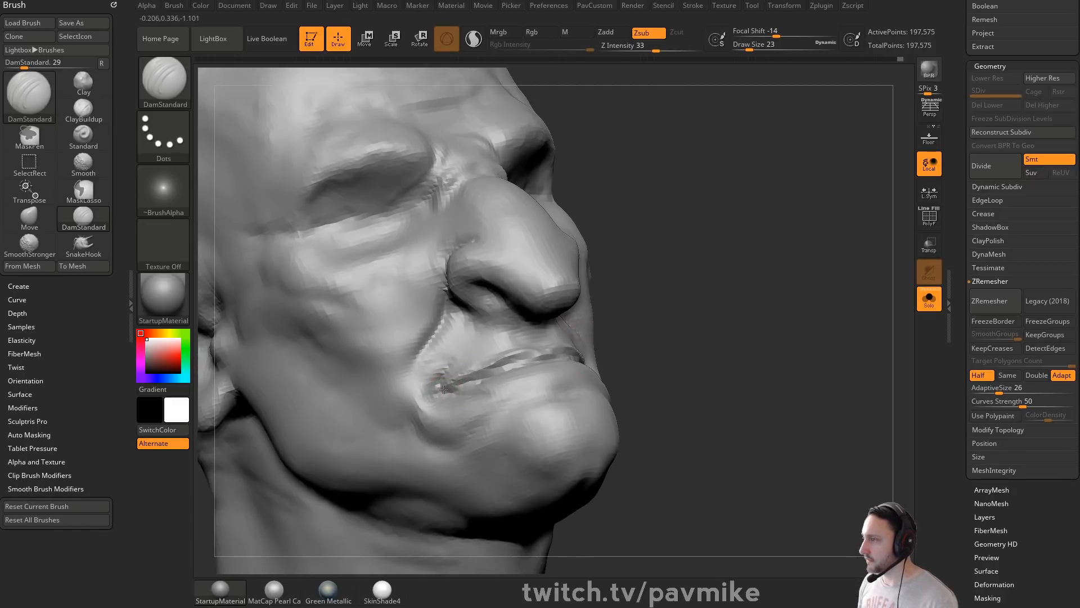
{"action": "right_click_drag", "start_coordinate": [633, 334], "coordinate": [581, 328]}
Step: Build up the upper lip along the mouth line with the Clay brush at draw size 23
{"action": "key", "text": "b"}
{"action": "key", "text": "c"}
{"action": "key", "text": "l"}
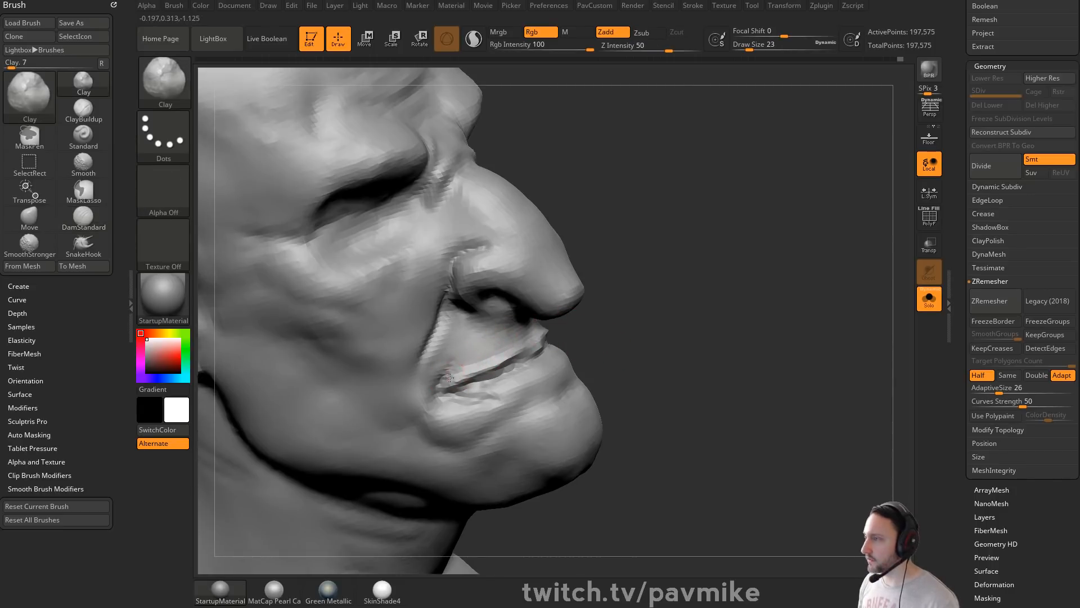
{"action": "right_click_drag", "start_coordinate": [458, 379], "coordinate": [520, 341]}
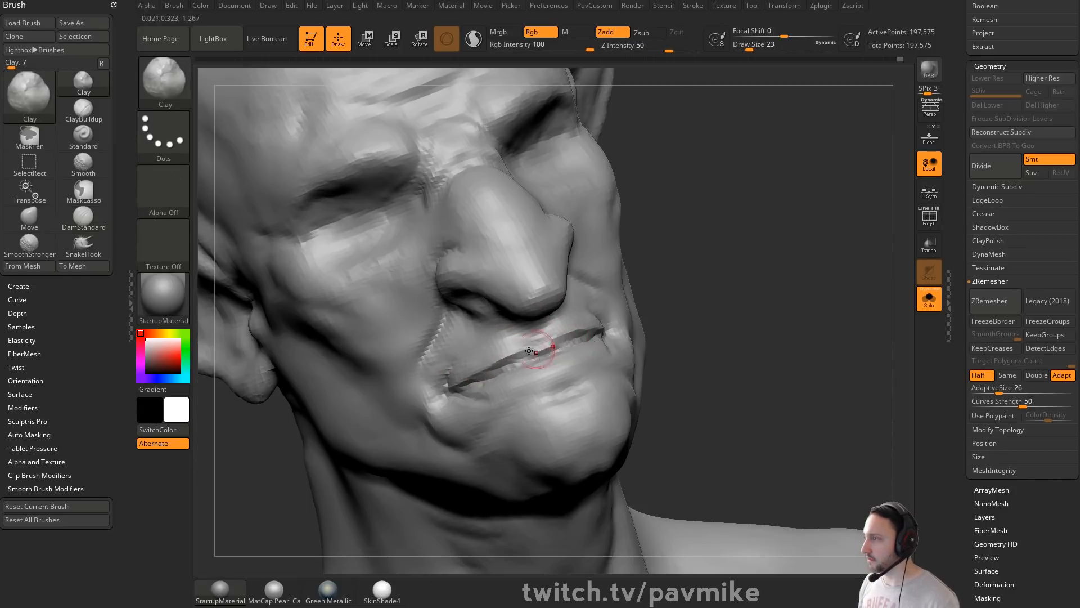
{"action": "right_click_drag", "start_coordinate": [470, 366], "coordinate": [691, 332]}
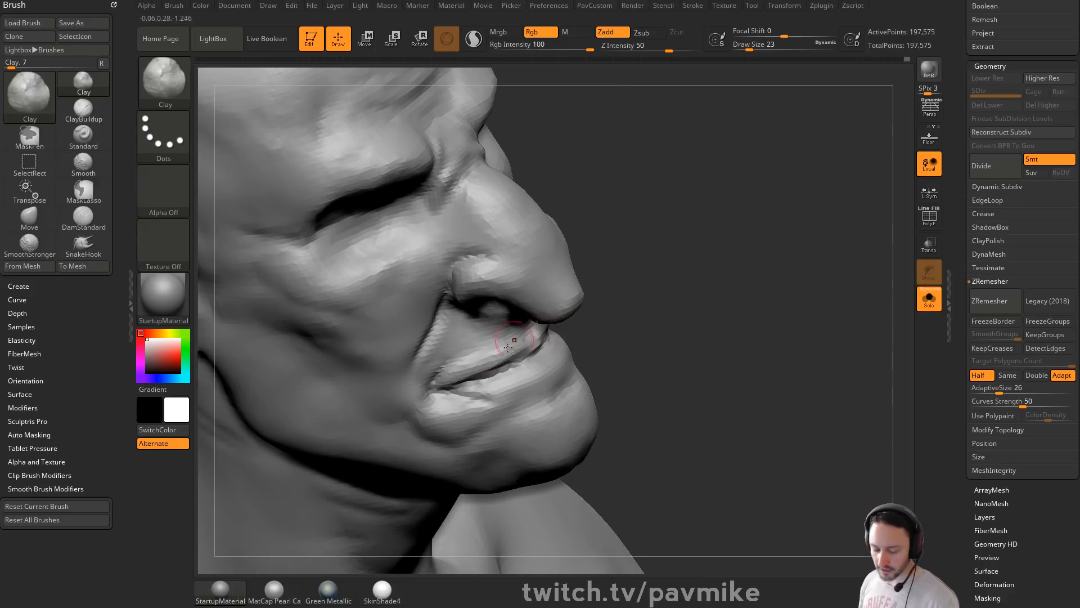
Step: Carve the lower lip's outline from the mouth corners with DamStandard at draw size 23, and smooth the skin below it
{"action": "key", "text": "b"}
{"action": "key", "text": "d"}
{"action": "key", "text": "s"}
{"action": "right_click_drag", "start_coordinate": [485, 400], "coordinate": [465, 404]}
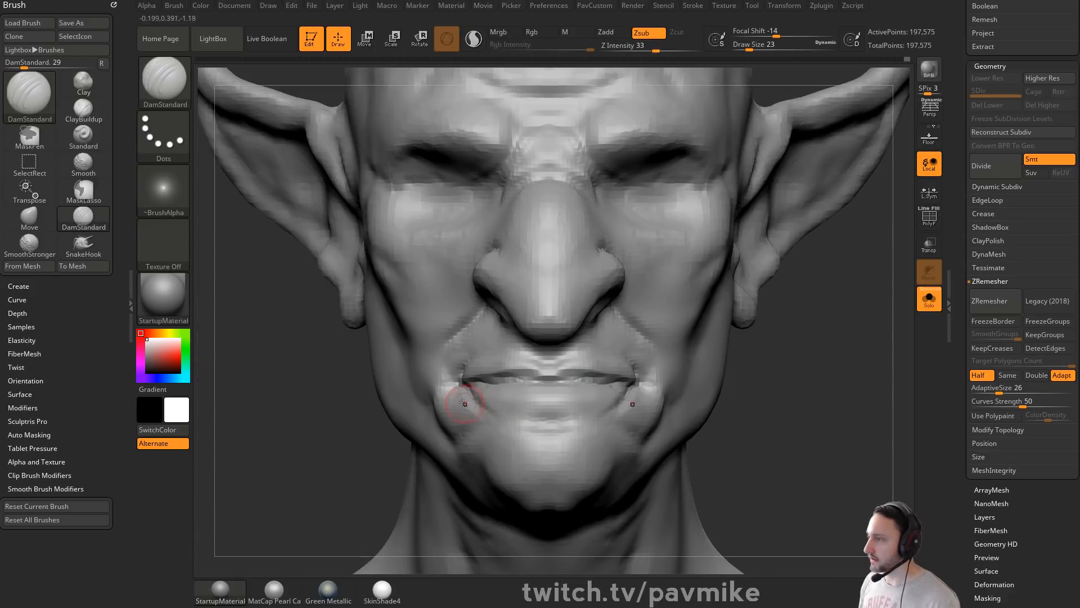
{"action": "right_click_drag", "start_coordinate": [691, 402], "coordinate": [691, 363]}
{"action": "right_click_drag", "start_coordinate": [504, 406], "coordinate": [523, 394]}
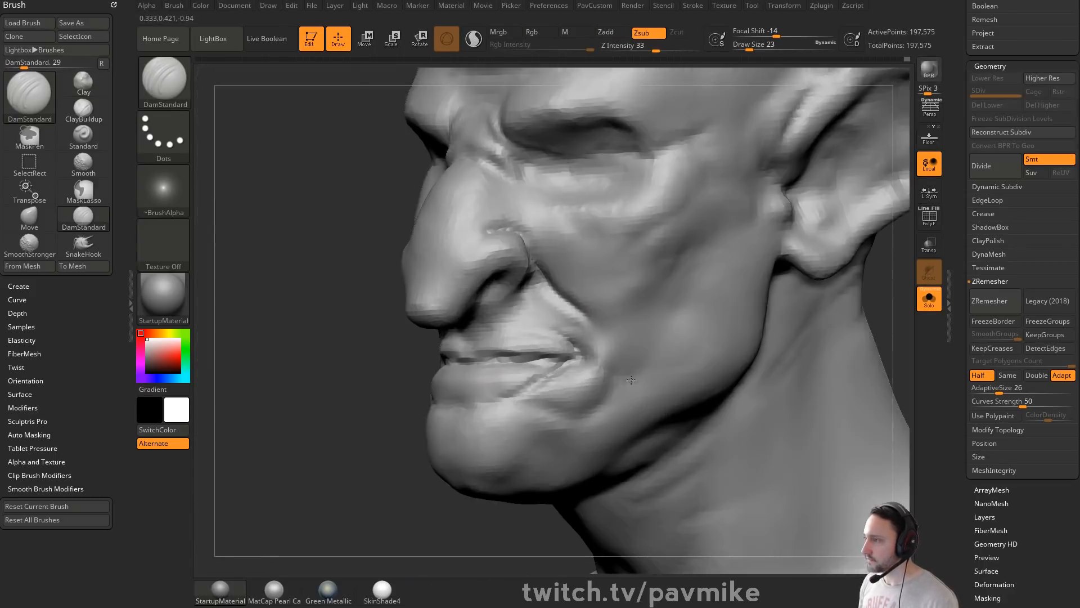
{"action": "mouse_move", "coordinate": [375, 435]}
{"action": "left_mouse_down"}
{"action": "mouse_move", "coordinate": [479, 430]}
{"action": "mouse_move", "coordinate": [405, 422]}
{"action": "left_mouse_up"}
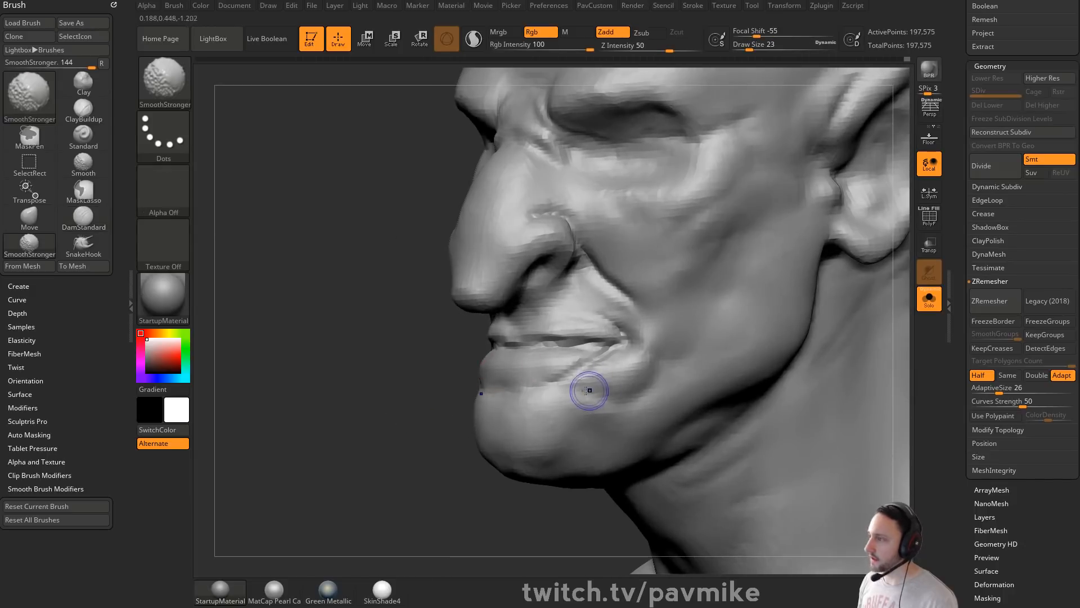
{"action": "left_click_drag", "start_coordinate": [588, 391], "coordinate": [614, 391], "text": "shift"}
Step: Refine the lower lip's edge and smooth the bulges beside the mouth corners with SmoothStronger
{"action": "right_click_drag", "start_coordinate": [499, 409], "coordinate": [773, 323]}
{"action": "left_click_drag", "start_coordinate": [795, 321], "coordinate": [777, 349]}
{"action": "left_click_drag", "start_coordinate": [386, 435], "coordinate": [371, 453], "text": "alt"}
{"action": "mouse_move", "coordinate": [754, 349]}
{"action": "left_mouse_down"}
{"action": "mouse_move", "coordinate": [738, 360]}
{"action": "mouse_move", "coordinate": [786, 370]}
{"action": "mouse_move", "coordinate": [594, 380]}
{"action": "left_mouse_up"}
{"action": "mouse_move", "coordinate": [768, 371]}
{"action": "left_mouse_down"}
{"action": "mouse_move", "coordinate": [816, 374]}
{"action": "mouse_move", "coordinate": [706, 360]}
{"action": "mouse_move", "coordinate": [658, 369]}
{"action": "mouse_move", "coordinate": [704, 355]}
{"action": "mouse_move", "coordinate": [689, 355]}
{"action": "left_mouse_up"}
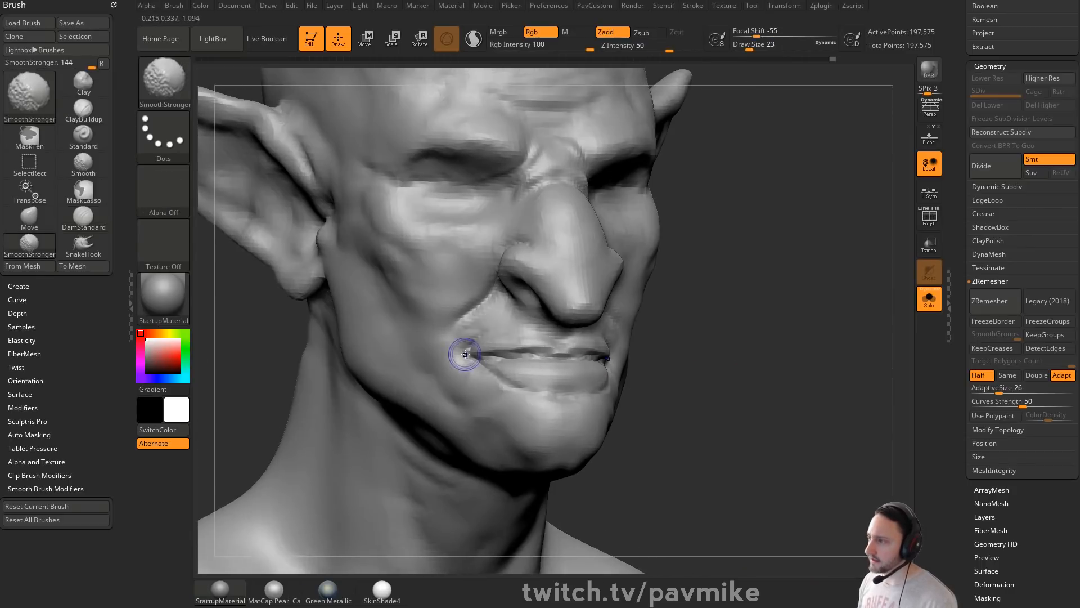
{"action": "left_click_drag", "start_coordinate": [468, 353], "coordinate": [465, 333], "text": "shift"}
{"action": "left_click_drag", "start_coordinate": [656, 358], "coordinate": [601, 359], "text": "shift"}
Step: Pull the mouth corners slightly inward with the Move brush and smooth the area around them with SmoothStronger
{"action": "key", "text": "b"}
{"action": "key", "text": "m"}
{"action": "key", "text": "v"}
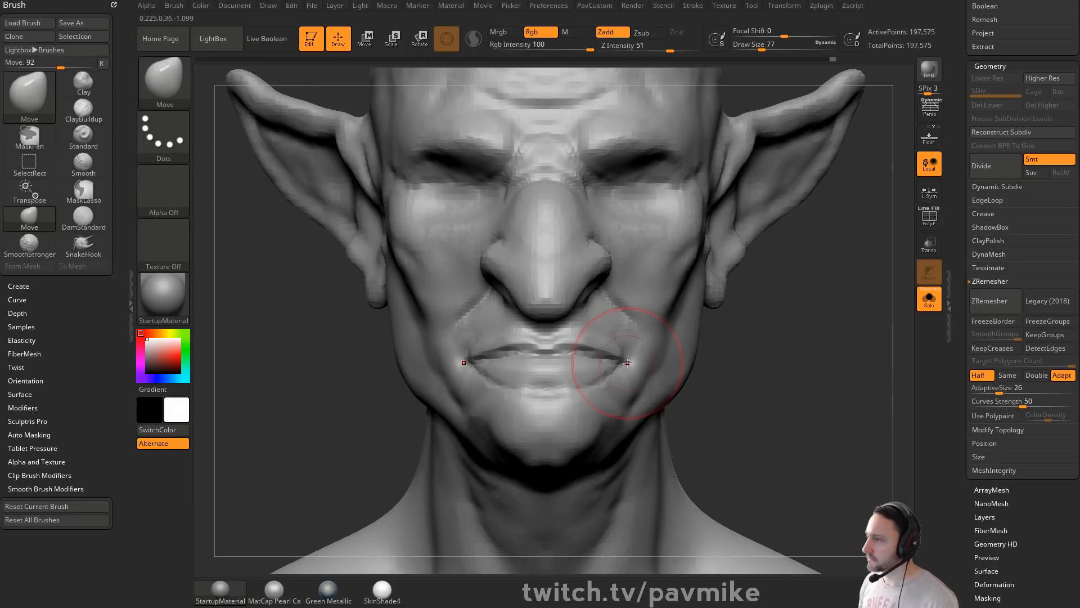
{"action": "key", "text": "s"}
{"action": "left_click_drag", "start_coordinate": [628, 363], "coordinate": [619, 363]}
{"action": "right_click_drag", "start_coordinate": [666, 367], "coordinate": [600, 362]}
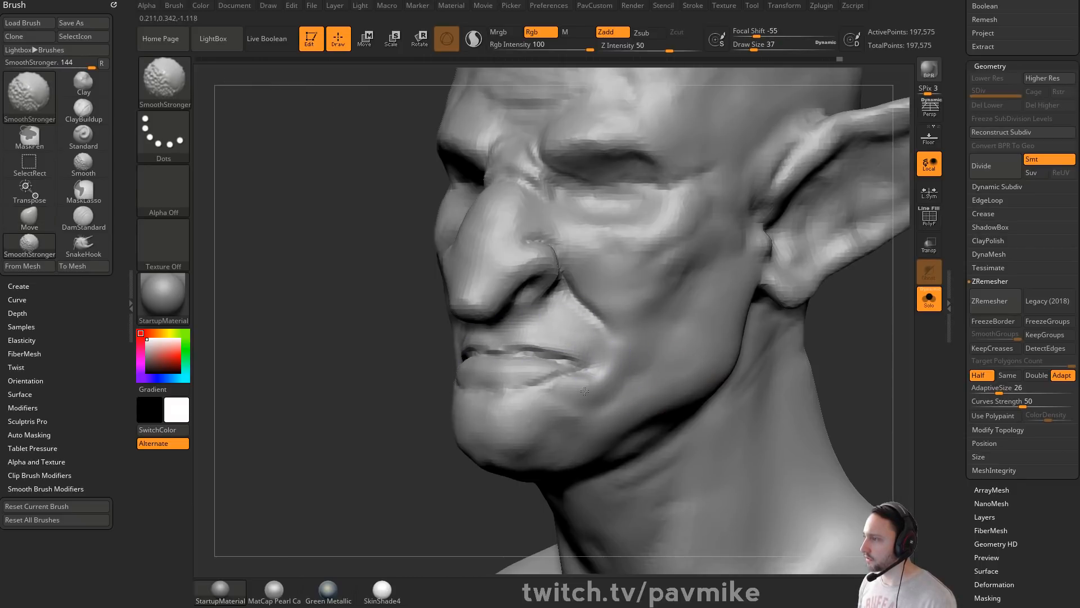
Step: Fill out the lower lip with the Standard brush at draw size 25
{"action": "right_click_drag", "start_coordinate": [361, 449], "coordinate": [514, 415]}
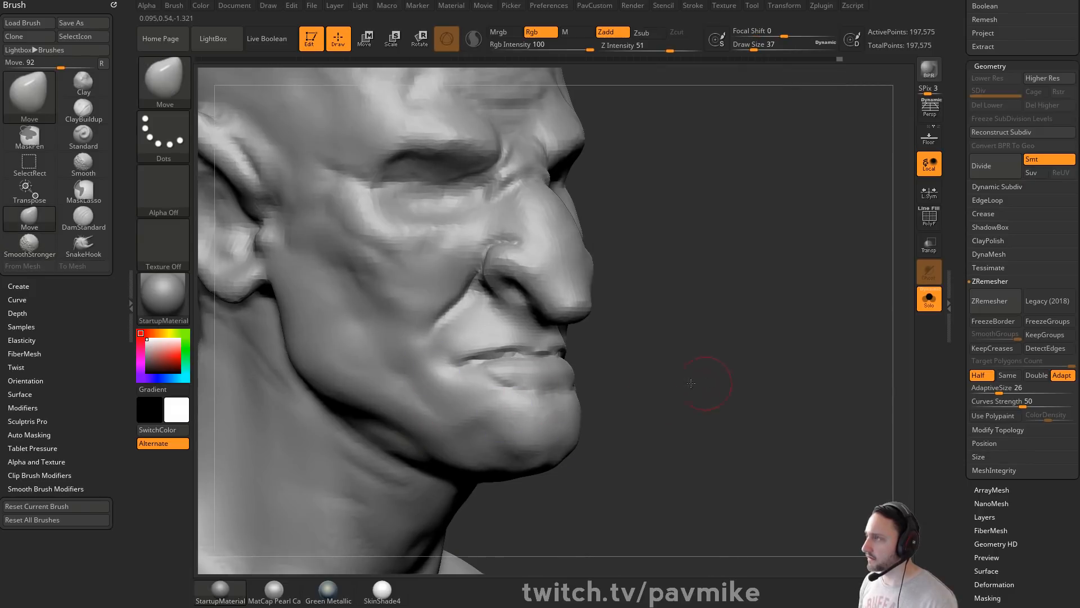
{"action": "right_click_drag", "start_coordinate": [707, 374], "coordinate": [636, 317]}
{"action": "key", "text": "b"}
{"action": "key", "text": "s"}
{"action": "key", "text": "t"}
{"action": "right_click_drag", "start_coordinate": [572, 337], "coordinate": [449, 382]}
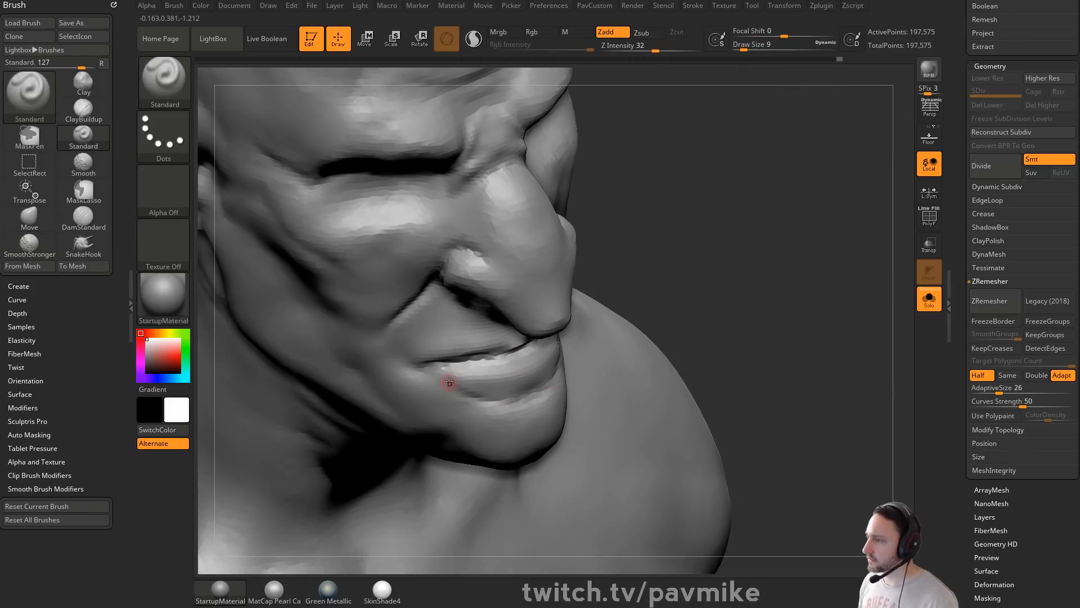
{"action": "key", "text": "s"}
{"action": "left_click", "coordinate": [494, 376]}
{"action": "mouse_move", "coordinate": [499, 373]}
{"action": "left_mouse_down"}
{"action": "mouse_move", "coordinate": [468, 375]}
{"action": "mouse_move", "coordinate": [495, 372]}
{"action": "left_mouse_up"}
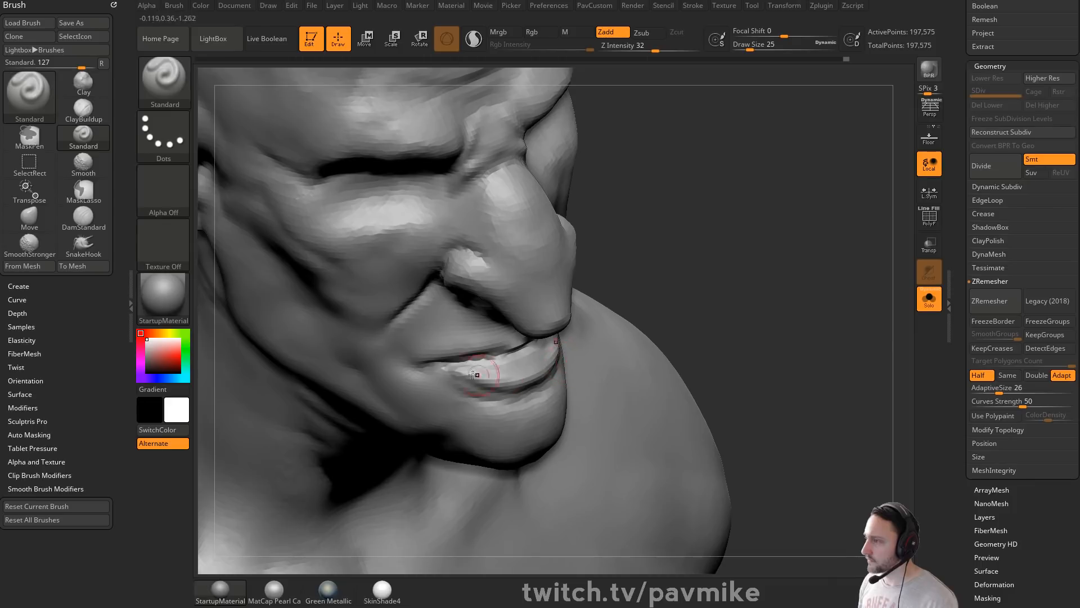
Step: Smooth the ends of the lower lip at the mouth corners with SmoothStronger at draw size 23
{"action": "right_click_drag", "start_coordinate": [484, 368], "coordinate": [604, 322]}
{"action": "right_click_drag", "start_coordinate": [523, 360], "coordinate": [448, 377]}
{"action": "key", "text": "shift"}
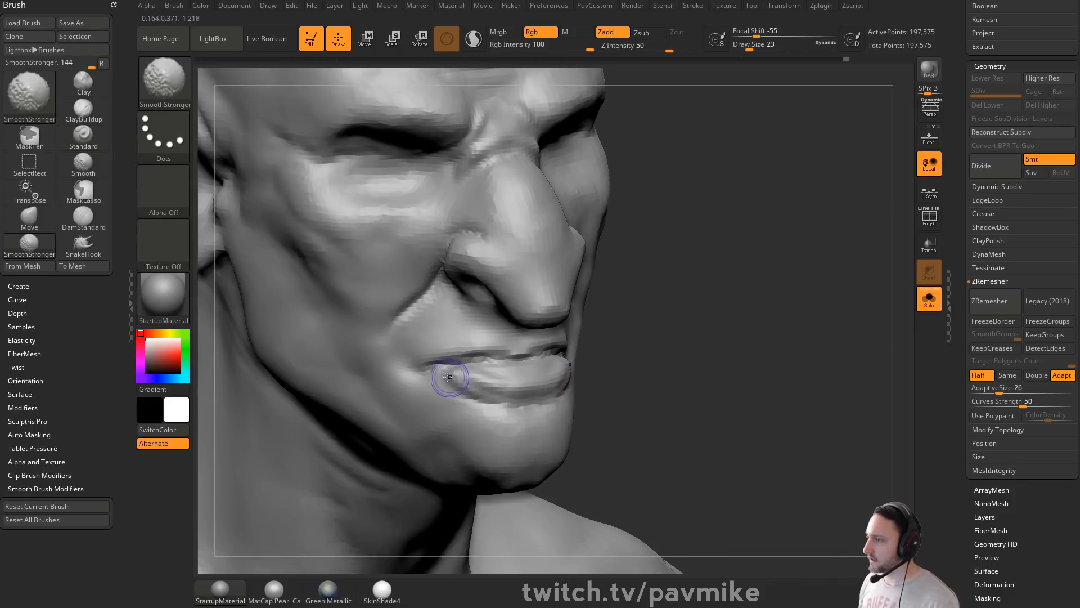
{"action": "right_click_drag", "start_coordinate": [609, 375], "coordinate": [478, 386]}
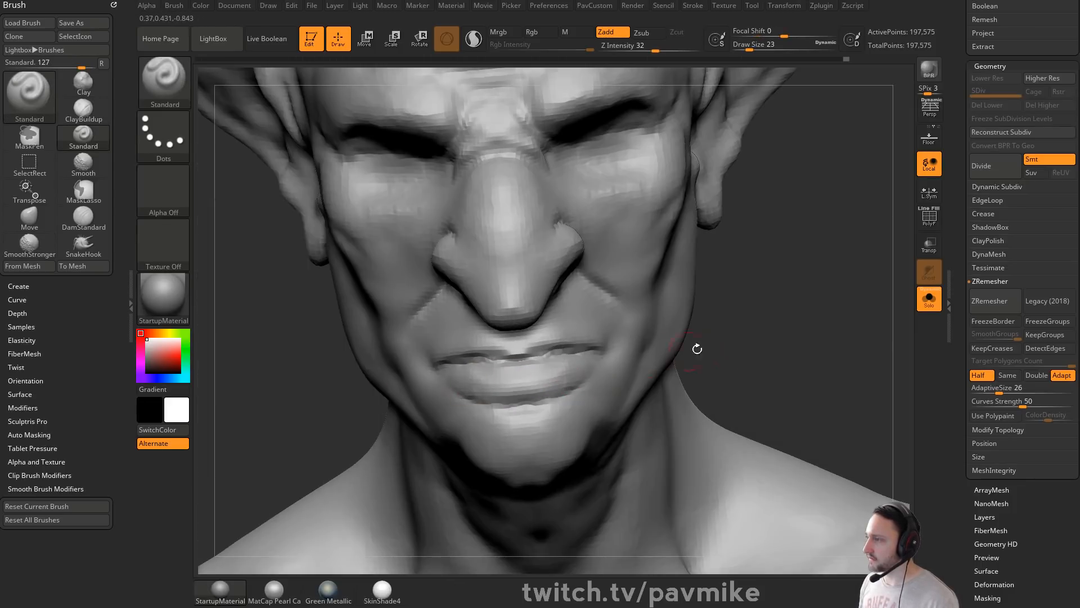
Step: Raise a soft ridge below the lower lip's outer ends with the Standard brush at draw size 18 and smooth it
{"action": "right_click_drag", "start_coordinate": [697, 349], "coordinate": [580, 359]}
{"action": "mouse_move", "coordinate": [370, 443]}
{"action": "right_mouse_down"}
{"action": "mouse_move", "coordinate": [700, 365]}
{"action": "mouse_move", "coordinate": [518, 394]}
{"action": "mouse_move", "coordinate": [510, 383]}
{"action": "right_mouse_up"}
{"action": "key", "text": "s"}
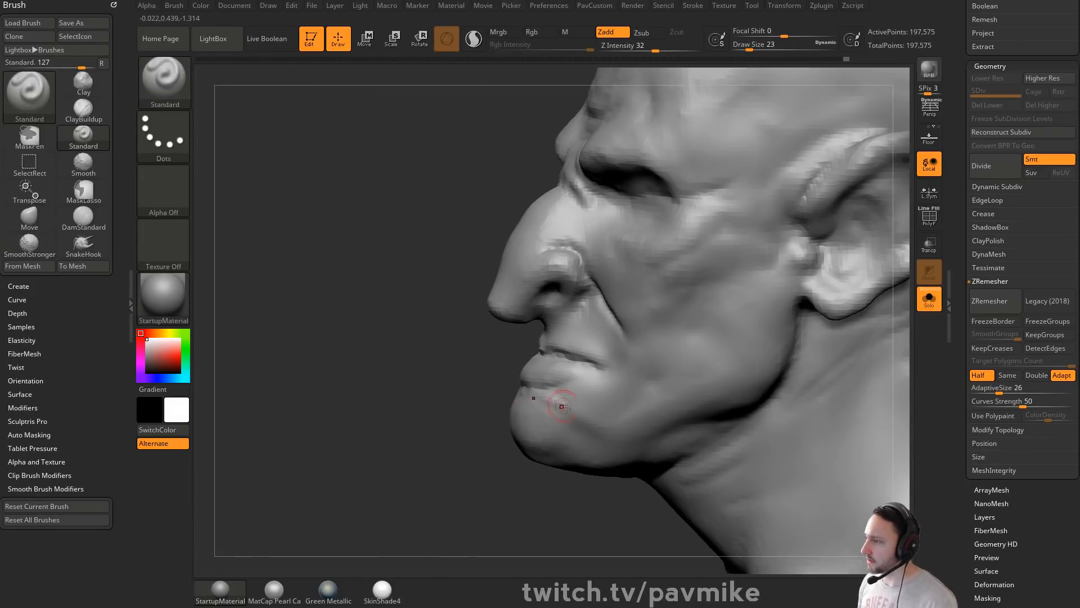
{"action": "key", "text": "s"}
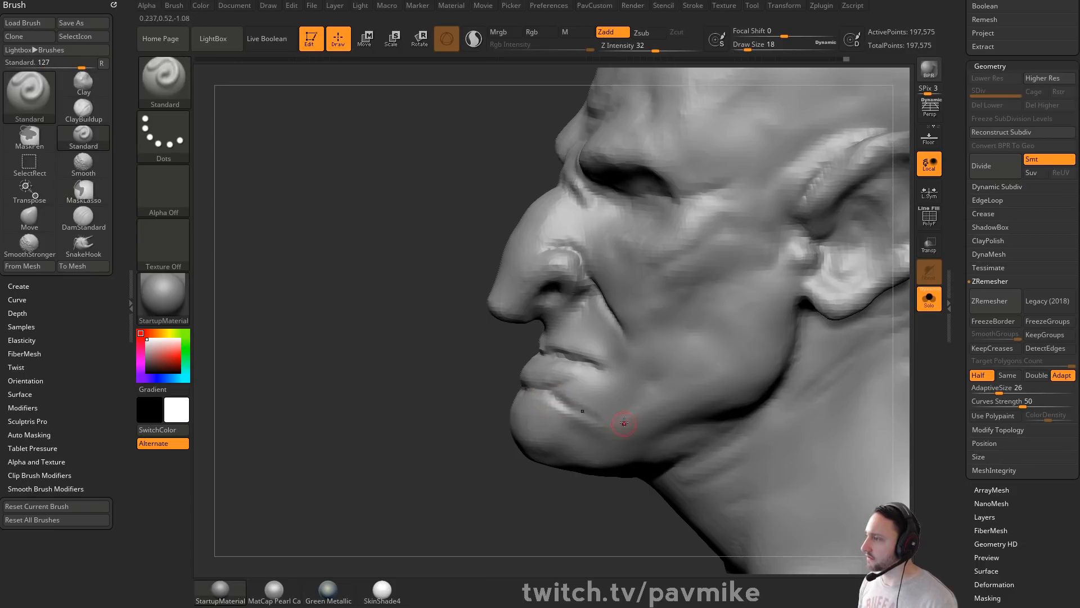
{"action": "mouse_move", "coordinate": [624, 423]}
{"action": "right_mouse_down"}
{"action": "mouse_move", "coordinate": [612, 402]}
{"action": "mouse_move", "coordinate": [596, 441]}
{"action": "mouse_move", "coordinate": [596, 383]}
{"action": "mouse_move", "coordinate": [545, 407]}
{"action": "right_mouse_up"}
{"action": "key", "text": "shift"}
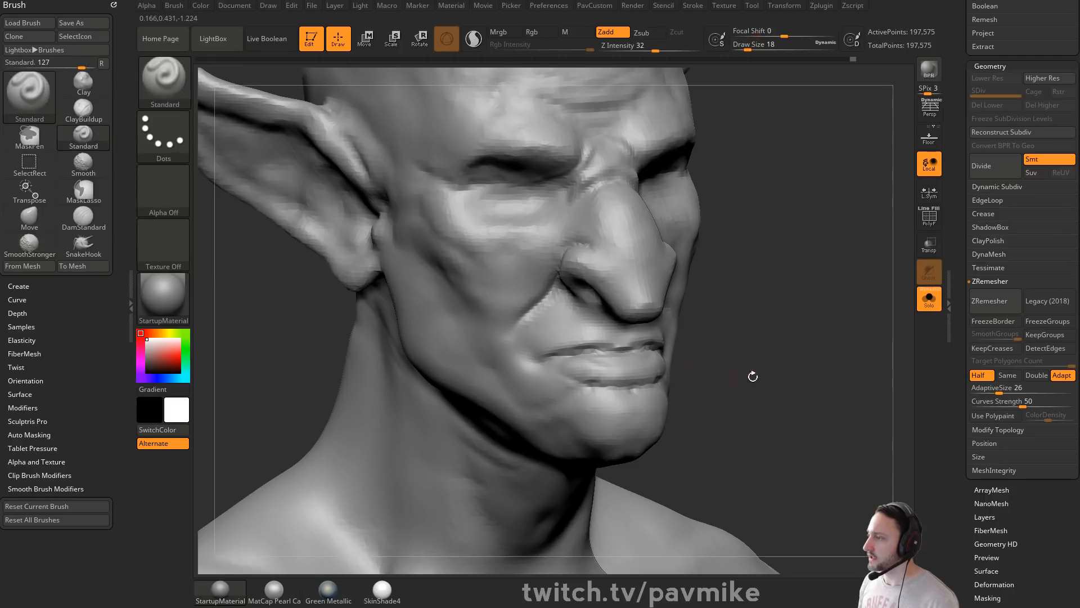
{"action": "mouse_move", "coordinate": [753, 376]}
{"action": "right_mouse_down", "text": "shift"}
{"action": "mouse_move", "coordinate": [868, 364]}
{"action": "mouse_move", "coordinate": [737, 382]}
{"action": "mouse_move", "coordinate": [746, 374]}
{"action": "mouse_move", "coordinate": [771, 393]}
{"action": "mouse_move", "coordinate": [744, 355]}
{"action": "mouse_move", "coordinate": [772, 301]}
{"action": "mouse_move", "coordinate": [759, 357]}
{"action": "mouse_move", "coordinate": [787, 350]}
{"action": "right_mouse_up", "text": "shift"}
Step: Carve creases between the nose bridge and the inner eye corners with DamStandard at draw size 27
{"action": "key", "text": "d"}
{"action": "key", "text": "s"}
{"action": "right_click_drag", "start_coordinate": [669, 298], "coordinate": [677, 328], "text": "alt"}
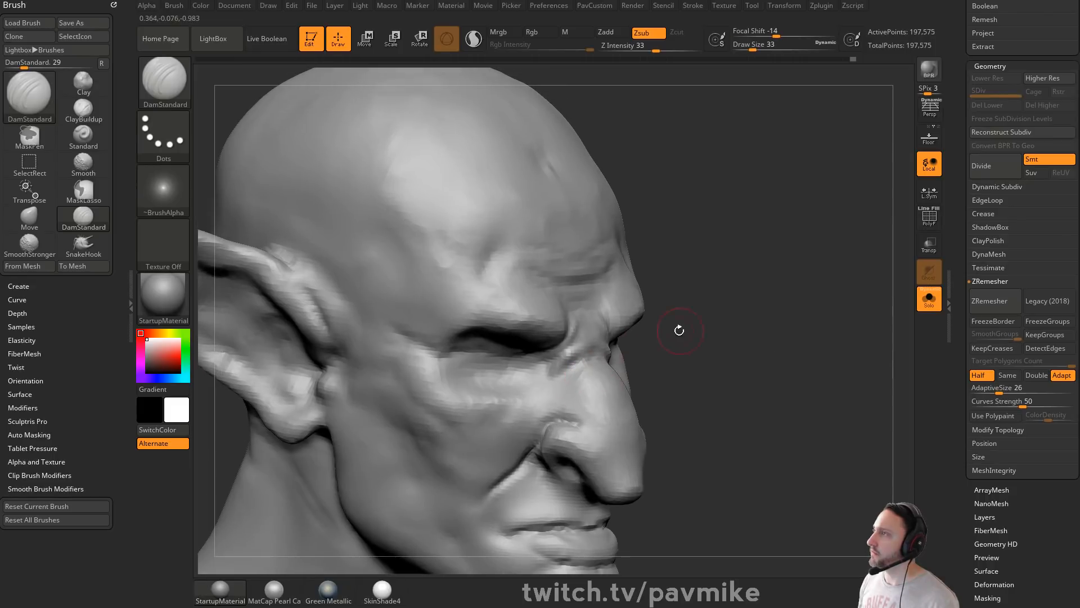
{"action": "key", "text": "s"}
{"action": "left_click_drag", "start_coordinate": [611, 335], "coordinate": [615, 336]}
{"action": "left_click_drag", "start_coordinate": [564, 368], "coordinate": [541, 369]}
{"action": "right_click_drag", "start_coordinate": [564, 367], "coordinate": [585, 398]}
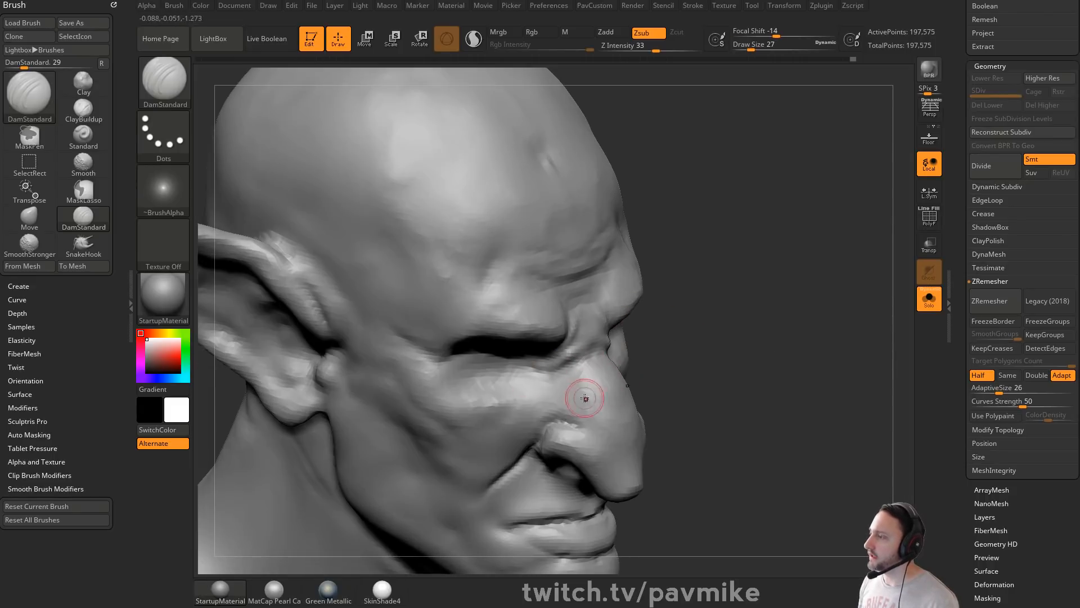
Step: Smooth the sides of the nose below the bridge with SmoothStronger at draw size 27
{"action": "left_click_drag", "start_coordinate": [550, 387], "coordinate": [564, 381], "text": "shift"}
{"action": "right_click_drag", "start_coordinate": [714, 373], "coordinate": [711, 345], "text": "alt"}
{"action": "right_click_drag", "start_coordinate": [711, 345], "coordinate": [666, 348]}
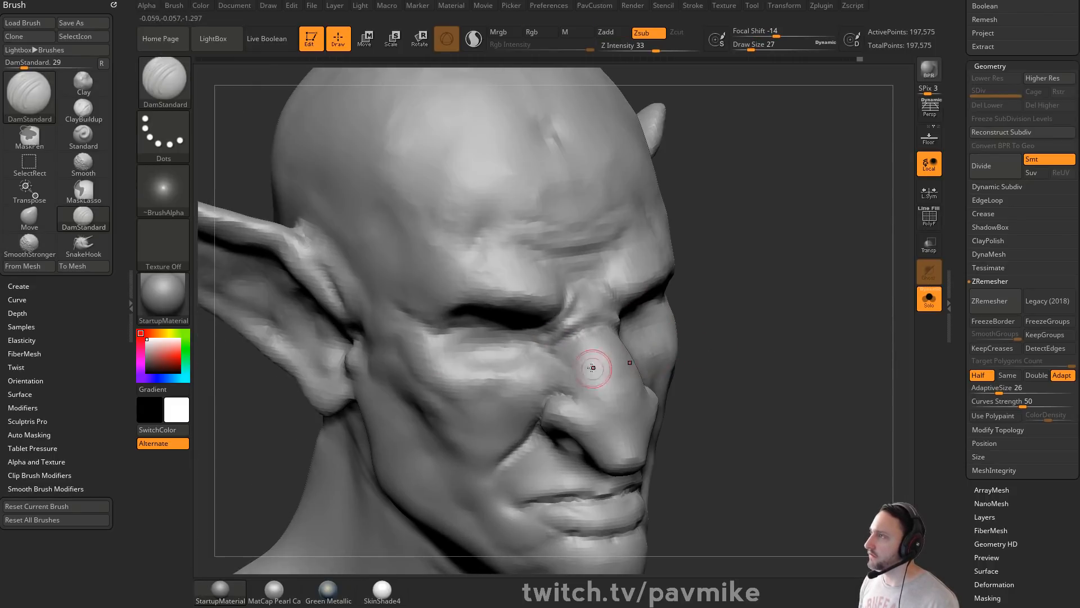
{"action": "left_click_drag", "start_coordinate": [593, 367], "coordinate": [584, 367], "text": "shift"}
{"action": "right_click_drag", "start_coordinate": [690, 358], "coordinate": [837, 356]}
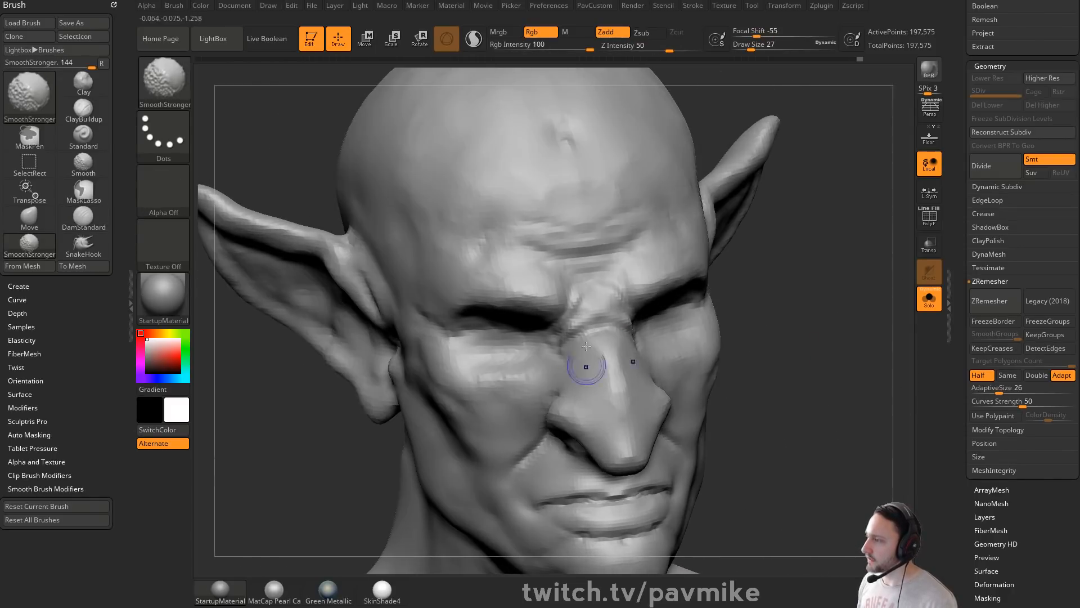
Step: Refine the forms along the nose bridge with the Standard brush at draw size 23 and blend them with smoothing
{"action": "key", "text": "shift"}
{"action": "mouse_move", "coordinate": [602, 417]}
{"action": "right_mouse_down"}
{"action": "mouse_move", "coordinate": [762, 359]}
{"action": "mouse_move", "coordinate": [813, 379]}
{"action": "mouse_move", "coordinate": [602, 364]}
{"action": "right_mouse_up"}
{"action": "key", "text": "shift"}
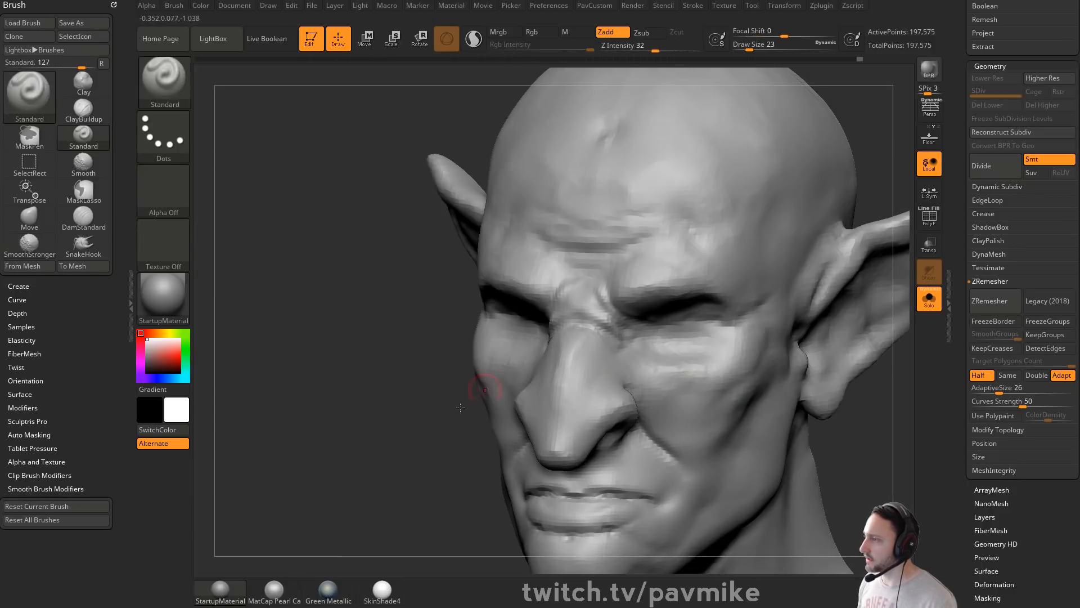
{"action": "mouse_move", "coordinate": [482, 379]}
{"action": "right_mouse_down"}
{"action": "mouse_move", "coordinate": [581, 341]}
{"action": "mouse_move", "coordinate": [555, 347]}
{"action": "right_mouse_up"}
{"action": "key", "text": "shift"}
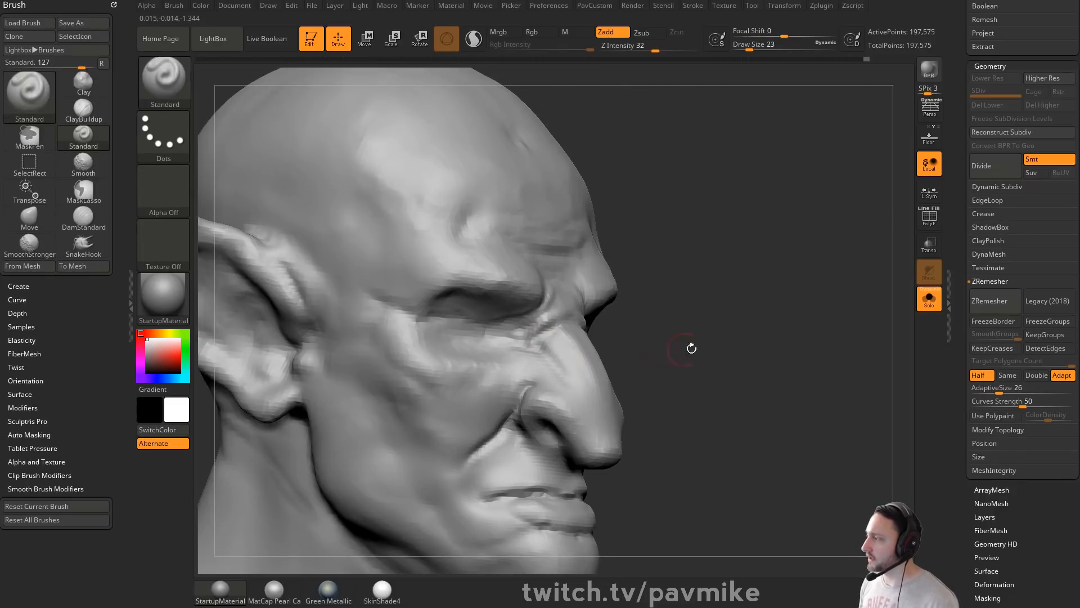
Step: Build up the area above the nostril wings with the Clay brush at draw size 33 and smooth it into the nose
{"action": "right_click_drag", "start_coordinate": [692, 349], "coordinate": [533, 372]}
{"action": "key", "text": "b"}
{"action": "key", "text": "c"}
{"action": "key", "text": "l"}
{"action": "key", "text": "bracketright"}
{"action": "key", "text": "bracketright"}
{"action": "key", "text": "bracketleft"}
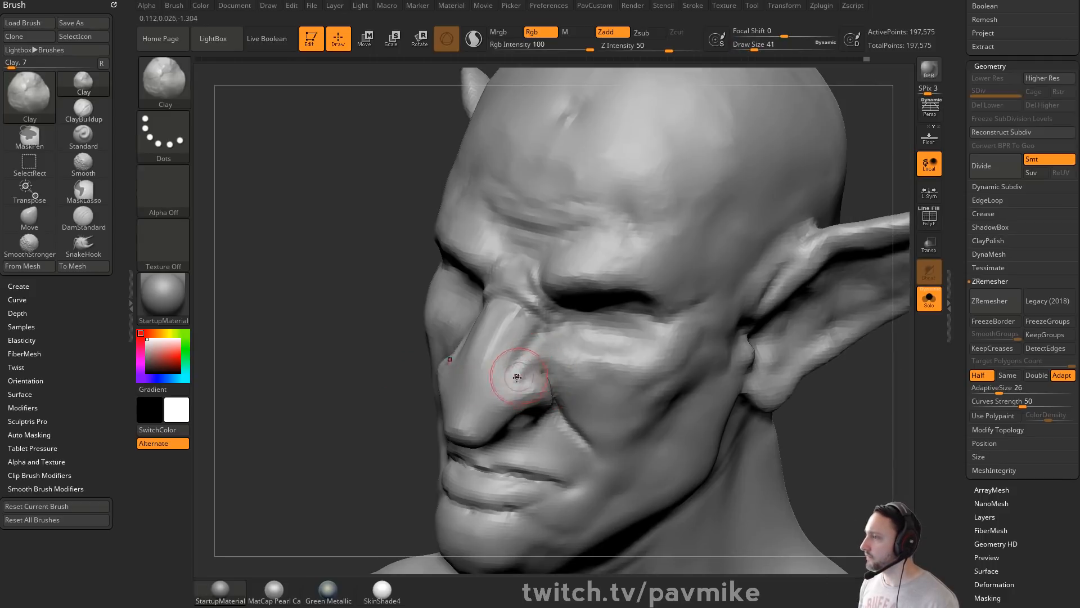
{"action": "key", "text": "bracketleft"}
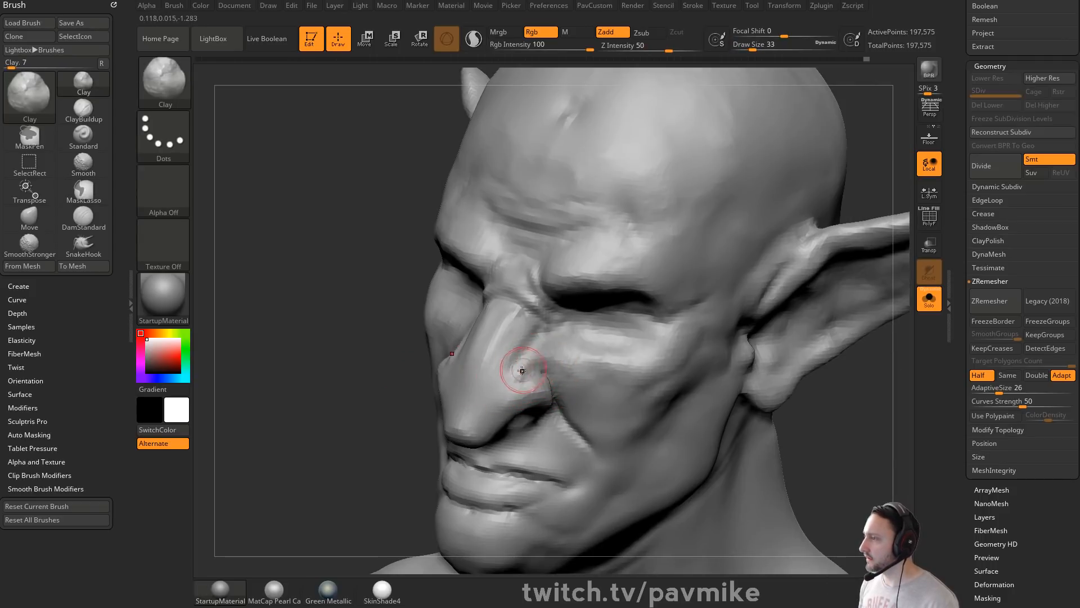
{"action": "right_click_drag", "start_coordinate": [523, 370], "coordinate": [553, 353]}
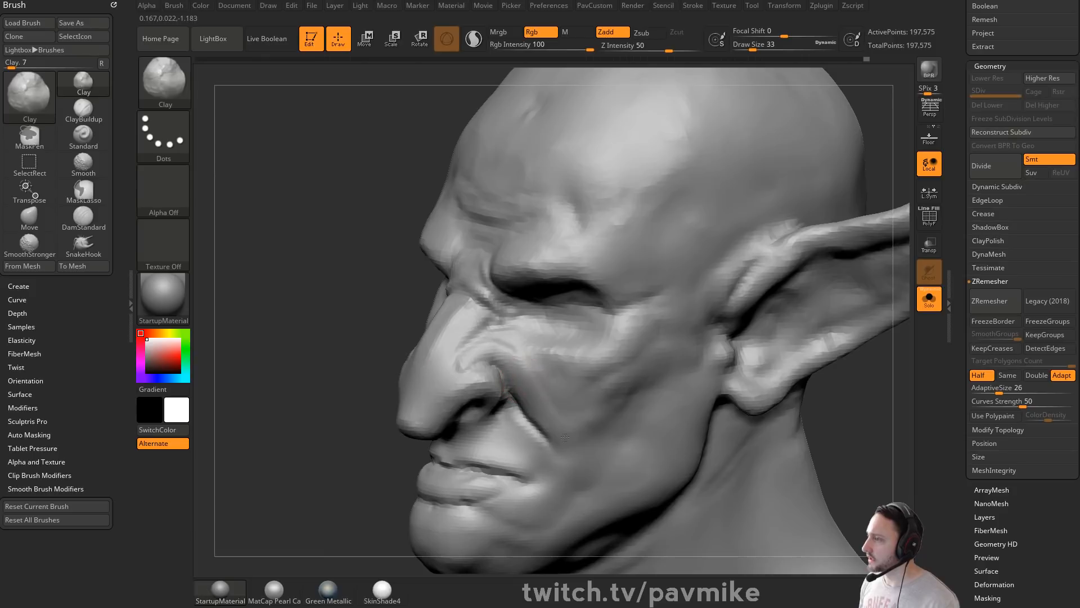
{"action": "left_click_drag", "start_coordinate": [470, 365], "coordinate": [475, 325], "text": "shift"}
{"action": "left_click_drag", "start_coordinate": [276, 448], "coordinate": [299, 343]}
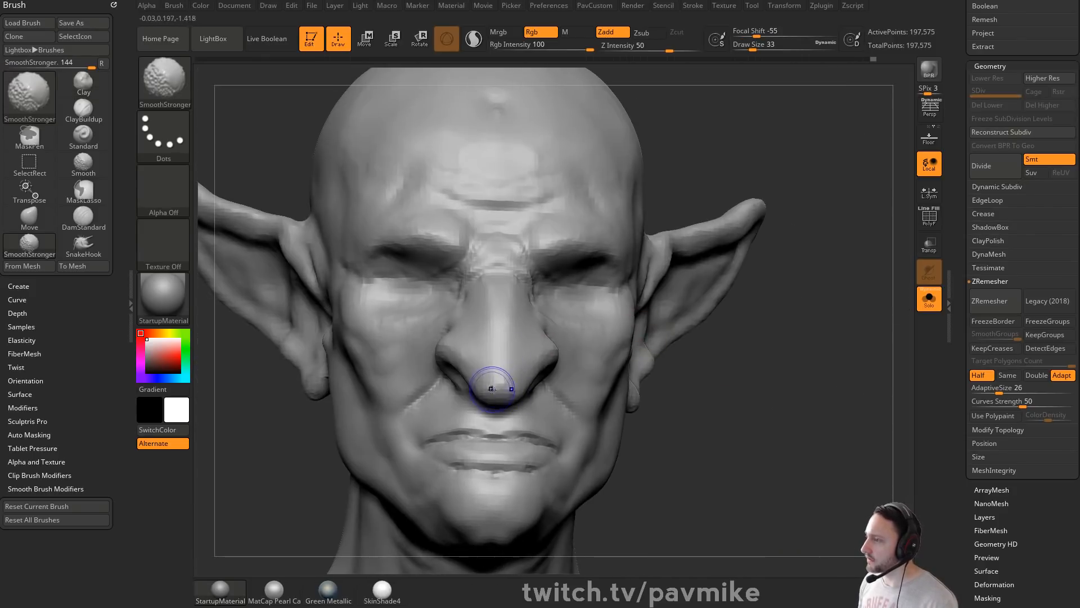
Step: Adjust the underside of the nose where it meets the upper lip with the Move brush at draw size 54
{"action": "right_click_drag", "start_coordinate": [479, 374], "coordinate": [766, 360]}
{"action": "key", "text": "b"}
{"action": "key", "text": "s"}
{"action": "key", "text": "t"}
{"action": "mouse_move", "coordinate": [470, 393]}
{"action": "right_mouse_down"}
{"action": "mouse_move", "coordinate": [476, 419]}
{"action": "mouse_move", "coordinate": [534, 417]}
{"action": "right_mouse_up"}
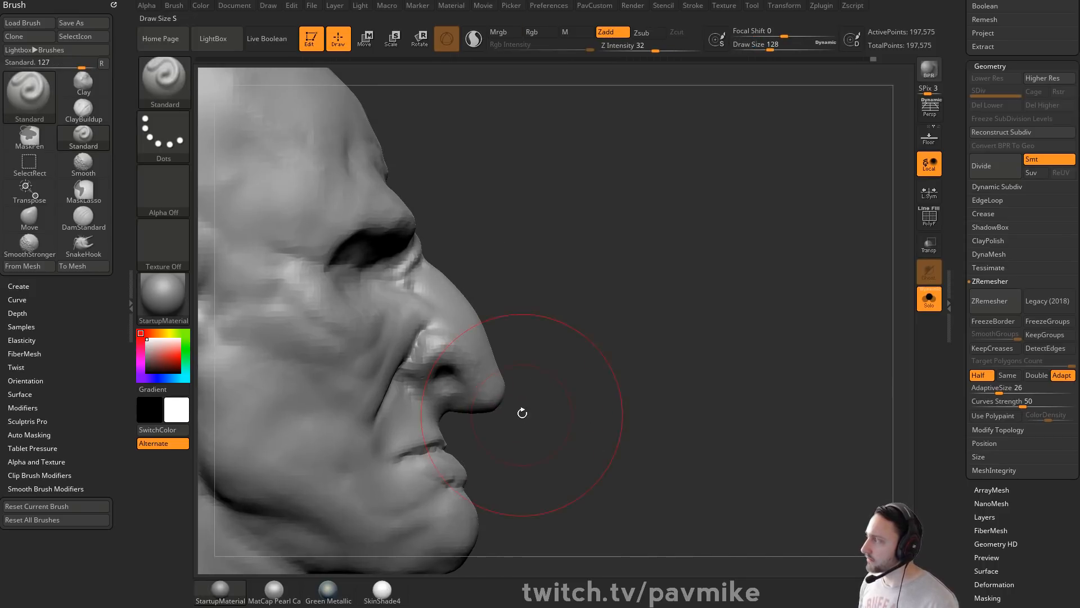
{"action": "key", "text": "s"}
{"action": "key", "text": "b"}
{"action": "key", "text": "m"}
{"action": "key", "text": "v"}
{"action": "key", "text": "s"}
{"action": "left_click_drag", "start_coordinate": [453, 414], "coordinate": [441, 412]}
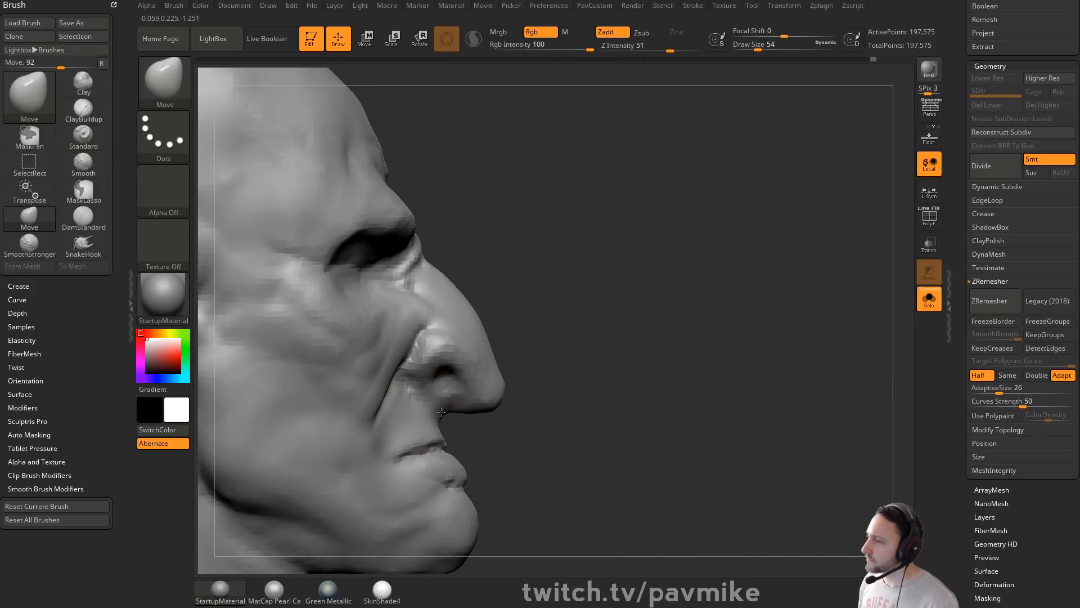
{"action": "right_click_drag", "start_coordinate": [446, 413], "coordinate": [535, 372]}
Step: Add volume around the nose tip and nostrils with the Standard brush at draw size 22 and smooth it
{"action": "key", "text": "b"}
{"action": "key", "text": "s"}
{"action": "key", "text": "t"}
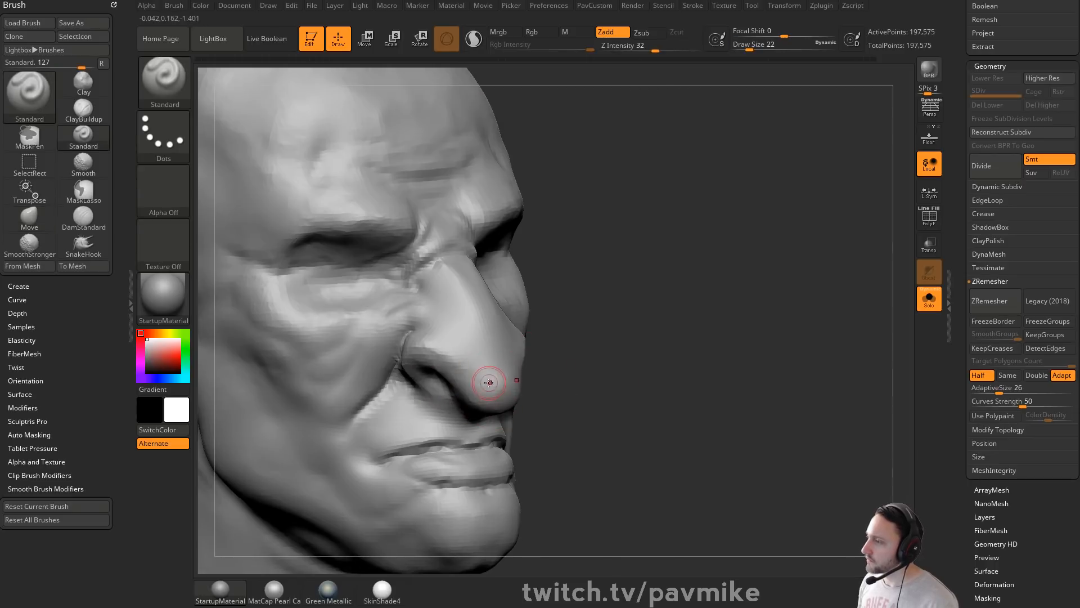
{"action": "mouse_move", "coordinate": [473, 314]}
{"action": "right_mouse_down"}
{"action": "mouse_move", "coordinate": [501, 404]}
{"action": "mouse_move", "coordinate": [555, 277]}
{"action": "mouse_move", "coordinate": [425, 360]}
{"action": "right_mouse_up"}
{"action": "key", "text": "shift"}
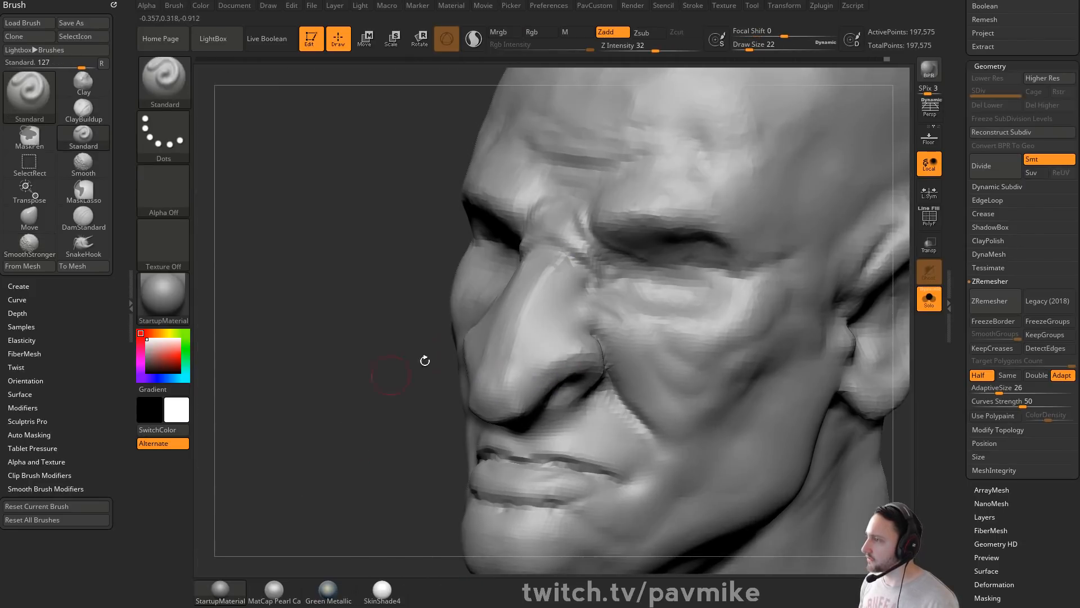
Step: Carve wrinkles from the nose bridge toward the nostril wings with DamStandard at draw size 27
{"action": "key", "text": "b"}
{"action": "key", "text": "d"}
{"action": "key", "text": "s"}
{"action": "mouse_move", "coordinate": [336, 357]}
{"action": "right_mouse_down"}
{"action": "mouse_move", "coordinate": [685, 302]}
{"action": "mouse_move", "coordinate": [691, 332]}
{"action": "right_mouse_up"}
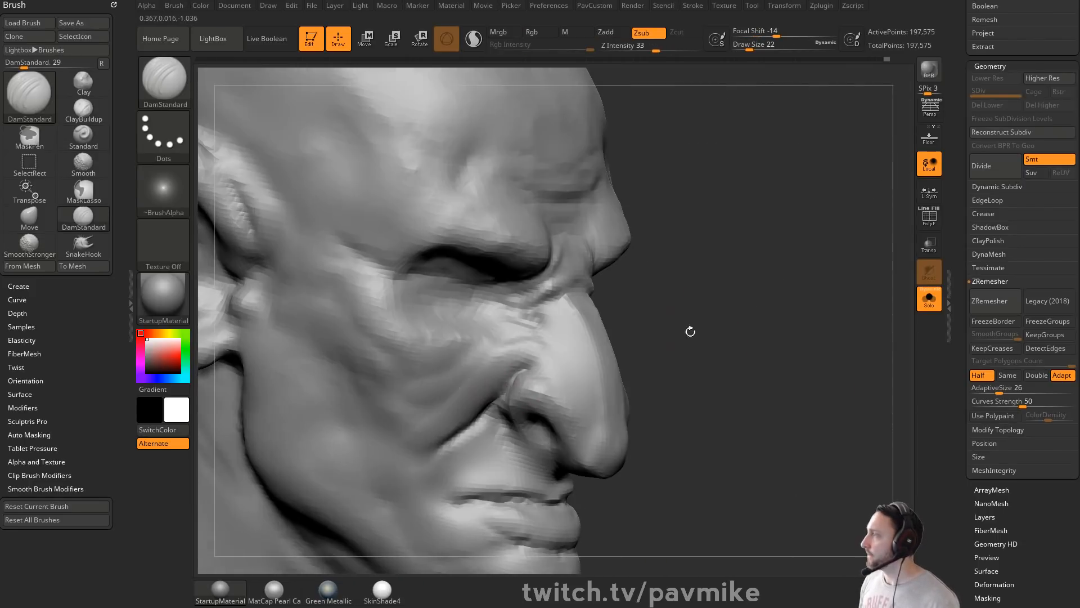
{"action": "right_click_drag", "start_coordinate": [562, 383], "coordinate": [557, 357]}
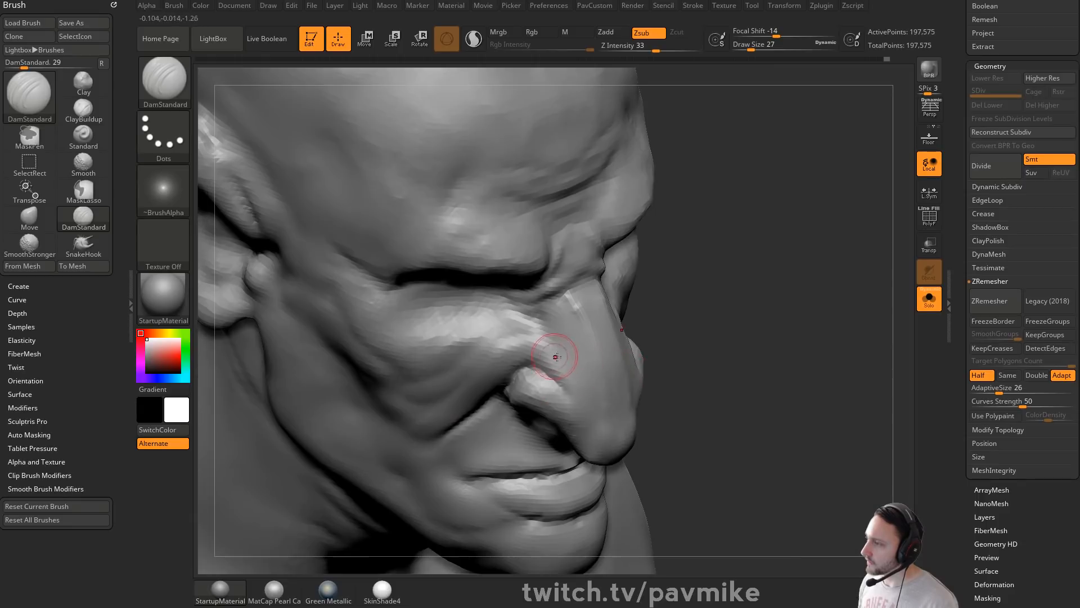
{"action": "right_click_drag", "start_coordinate": [703, 327], "coordinate": [648, 323]}
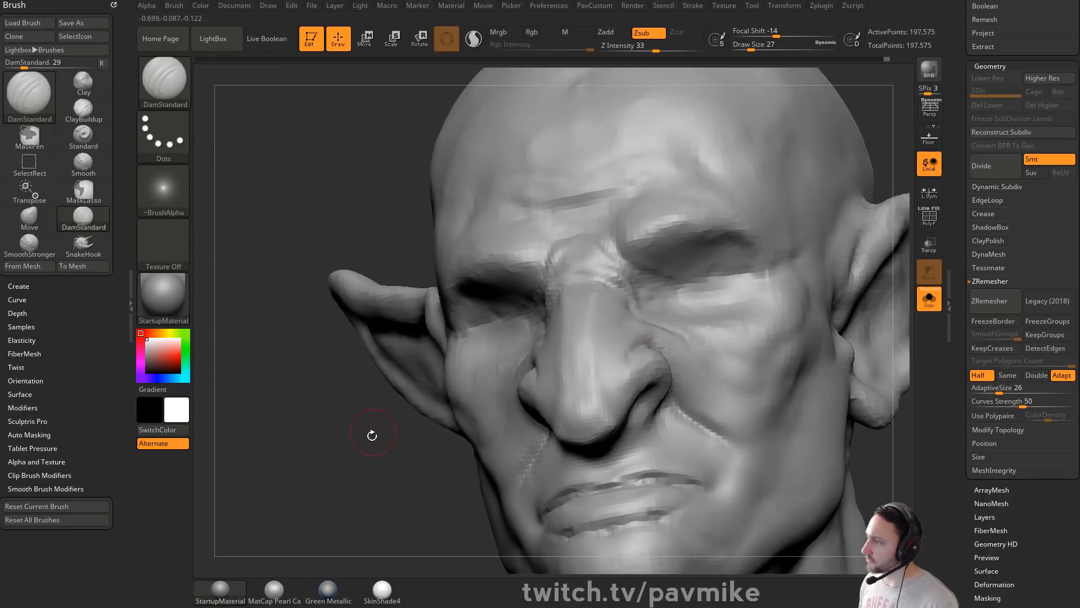
Step: Soften the wrinkles beside the nose and the upper lip's edge with SmoothStronger
{"action": "mouse_move", "coordinate": [372, 435]}
{"action": "right_mouse_down"}
{"action": "mouse_move", "coordinate": [648, 336]}
{"action": "mouse_move", "coordinate": [761, 362]}
{"action": "mouse_move", "coordinate": [617, 315]}
{"action": "right_mouse_up"}
{"action": "left_click_drag", "start_coordinate": [533, 326], "coordinate": [528, 332], "text": "shift"}
{"action": "mouse_move", "coordinate": [529, 333]}
{"action": "right_mouse_down"}
{"action": "mouse_move", "coordinate": [511, 357]}
{"action": "mouse_move", "coordinate": [579, 324]}
{"action": "right_mouse_up"}
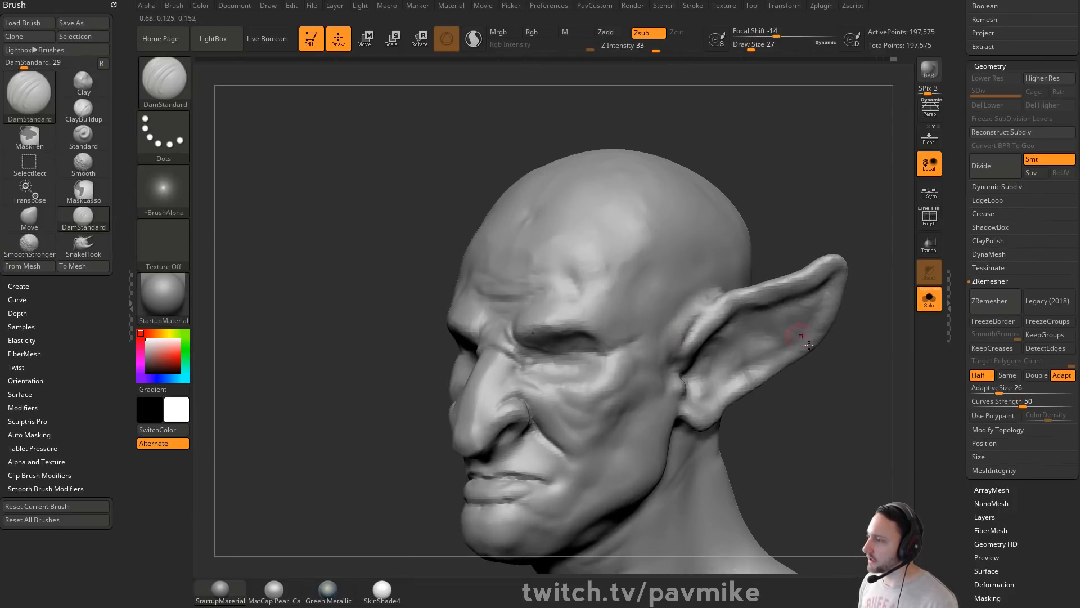
{"action": "right_click_drag", "start_coordinate": [809, 345], "coordinate": [811, 287]}
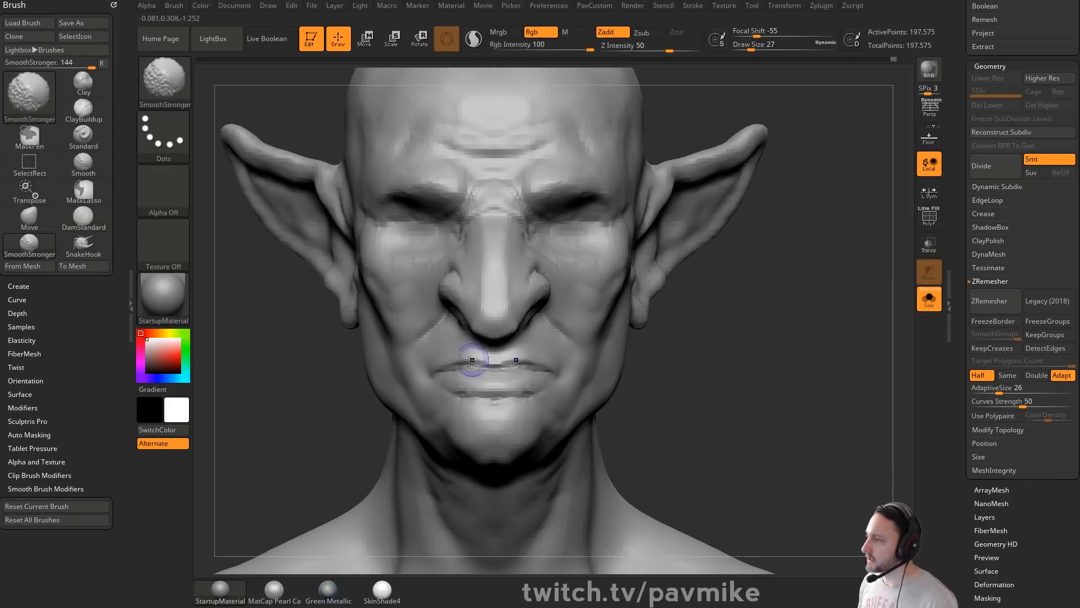
{"action": "right_click_drag", "start_coordinate": [674, 367], "coordinate": [607, 366]}
{"action": "left_click_drag", "start_coordinate": [518, 366], "coordinate": [538, 369], "text": "shift"}
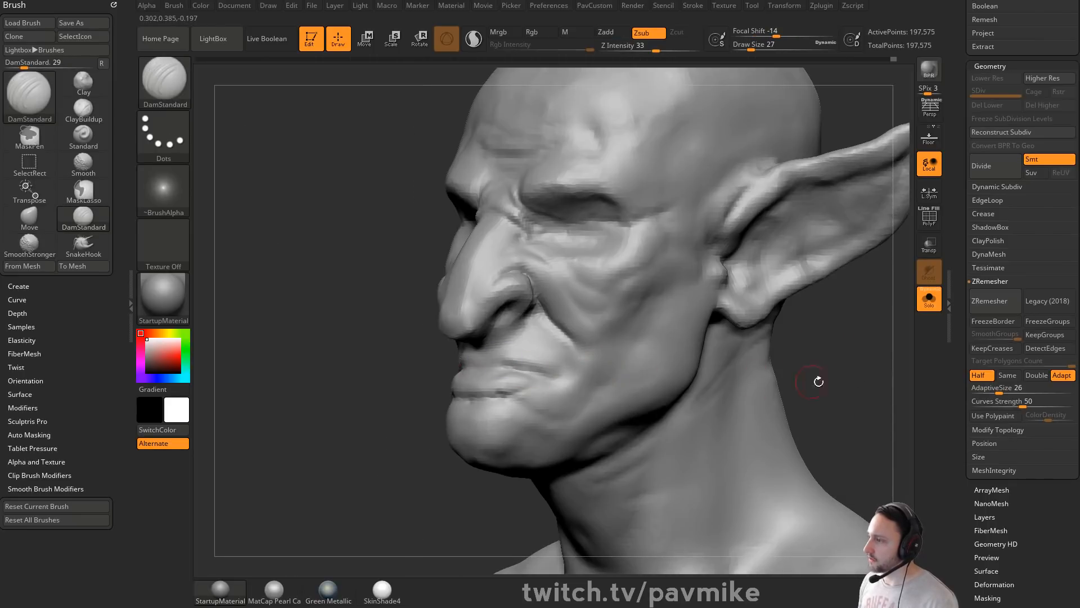
Step: Carve deeper creases around the mouth corners with DamStandard at draw size 39
{"action": "mouse_move", "coordinate": [818, 379]}
{"action": "right_mouse_down"}
{"action": "mouse_move", "coordinate": [742, 348]}
{"action": "mouse_move", "coordinate": [648, 355]}
{"action": "right_mouse_up"}
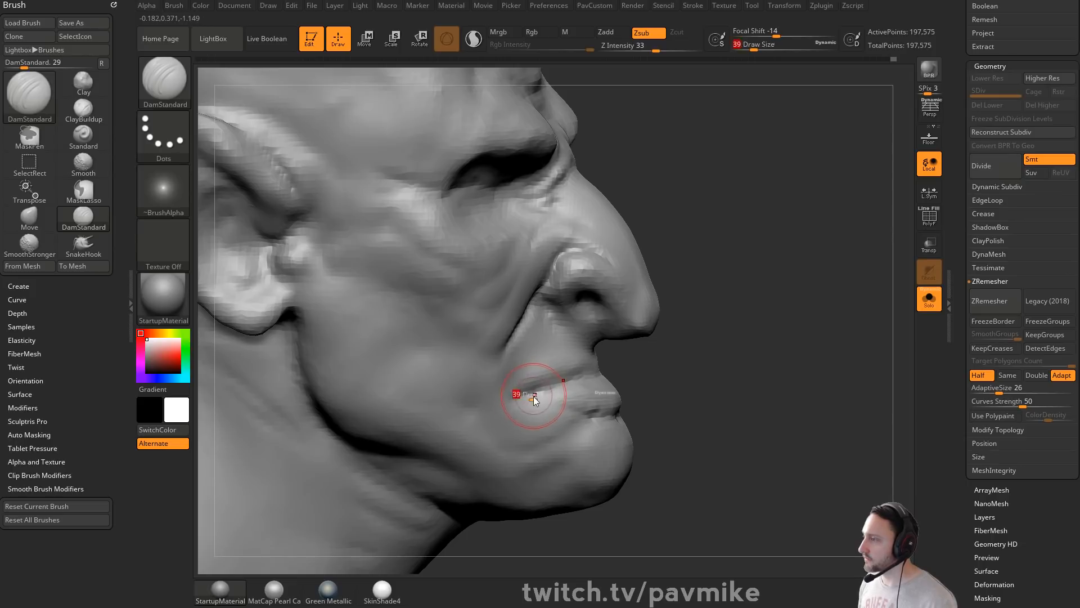
{"action": "right_click_drag", "start_coordinate": [568, 346], "coordinate": [523, 407]}
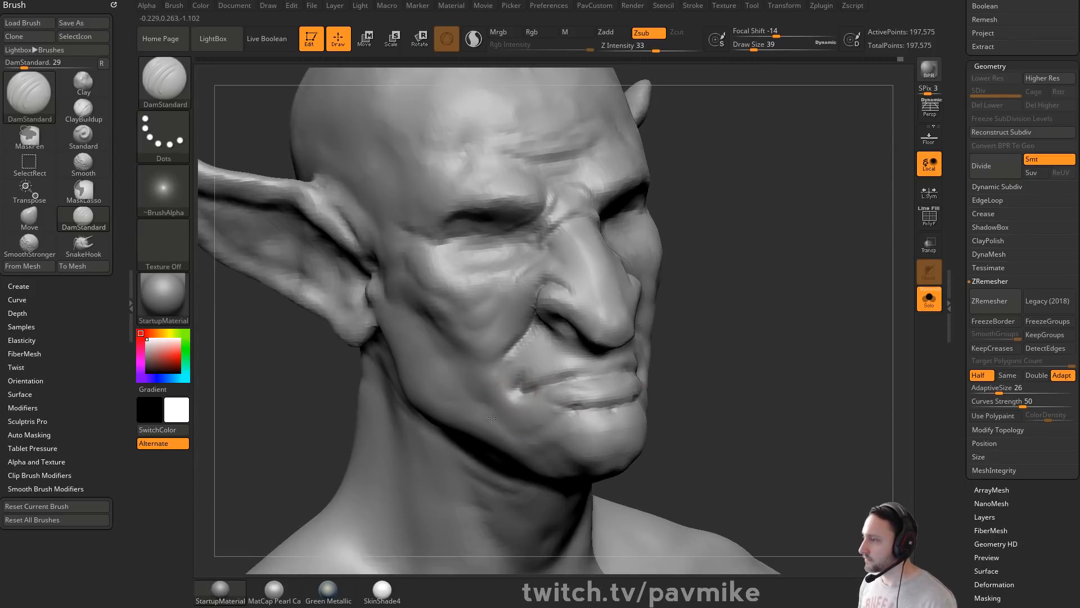
{"action": "right_click_drag", "start_coordinate": [788, 389], "coordinate": [619, 368]}
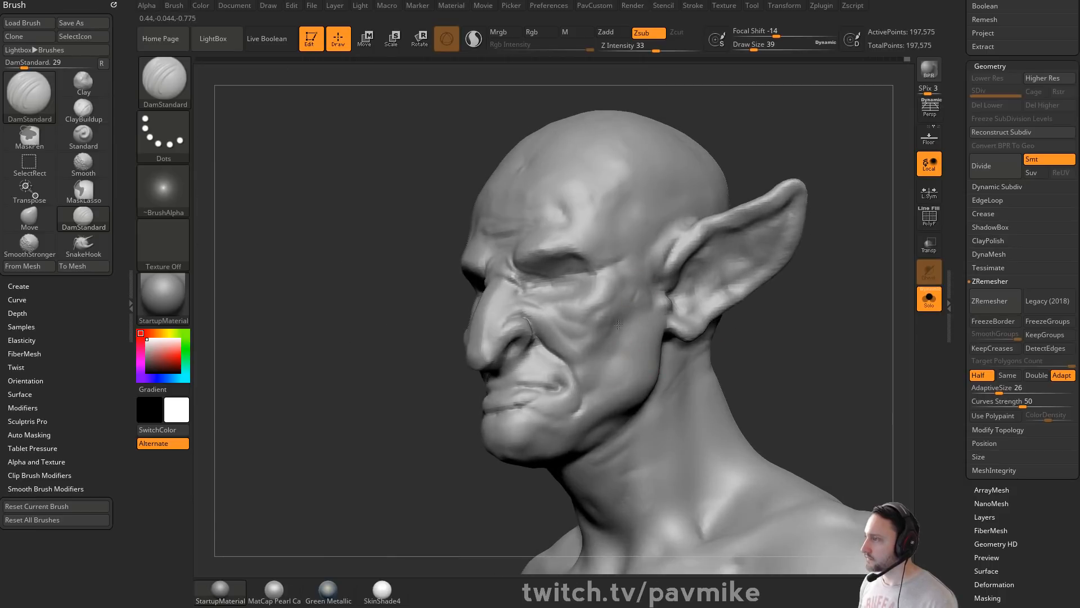
Step: Build up the cheekbones between the eyes and ears with the Clay brush at draw size 39
{"action": "mouse_move", "coordinate": [769, 345]}
{"action": "right_mouse_down"}
{"action": "mouse_move", "coordinate": [801, 335]}
{"action": "mouse_move", "coordinate": [630, 316]}
{"action": "right_mouse_up"}
{"action": "key", "text": "b"}
{"action": "key", "text": "c"}
{"action": "key", "text": "l"}
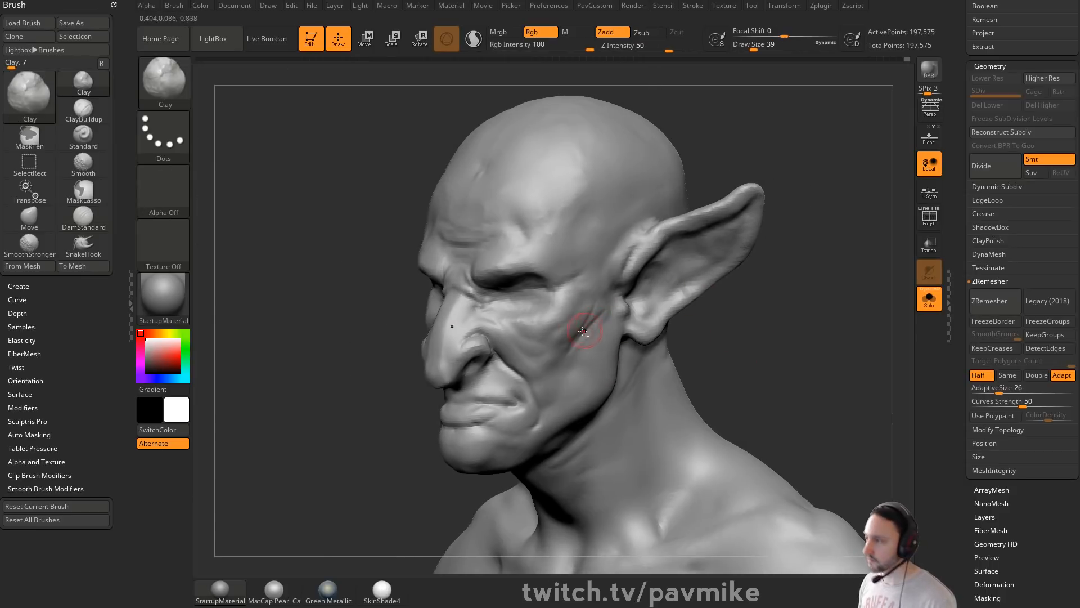
{"action": "right_click_drag", "start_coordinate": [777, 320], "coordinate": [700, 309]}
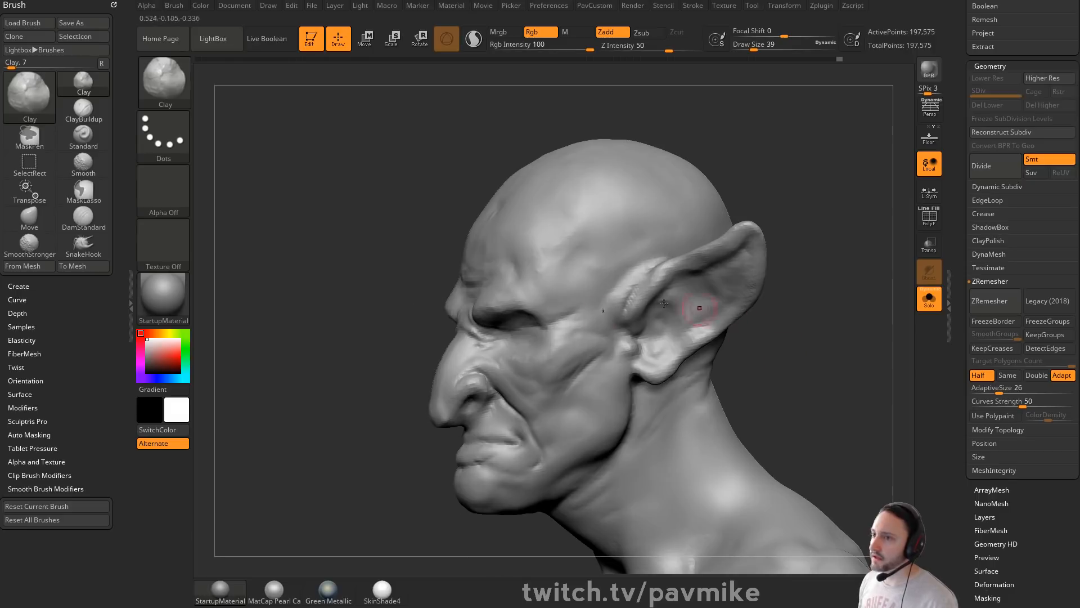
{"action": "mouse_move", "coordinate": [602, 343]}
{"action": "right_mouse_down"}
{"action": "mouse_move", "coordinate": [823, 374]}
{"action": "mouse_move", "coordinate": [795, 309]}
{"action": "mouse_move", "coordinate": [814, 375]}
{"action": "mouse_move", "coordinate": [799, 372]}
{"action": "right_mouse_up"}
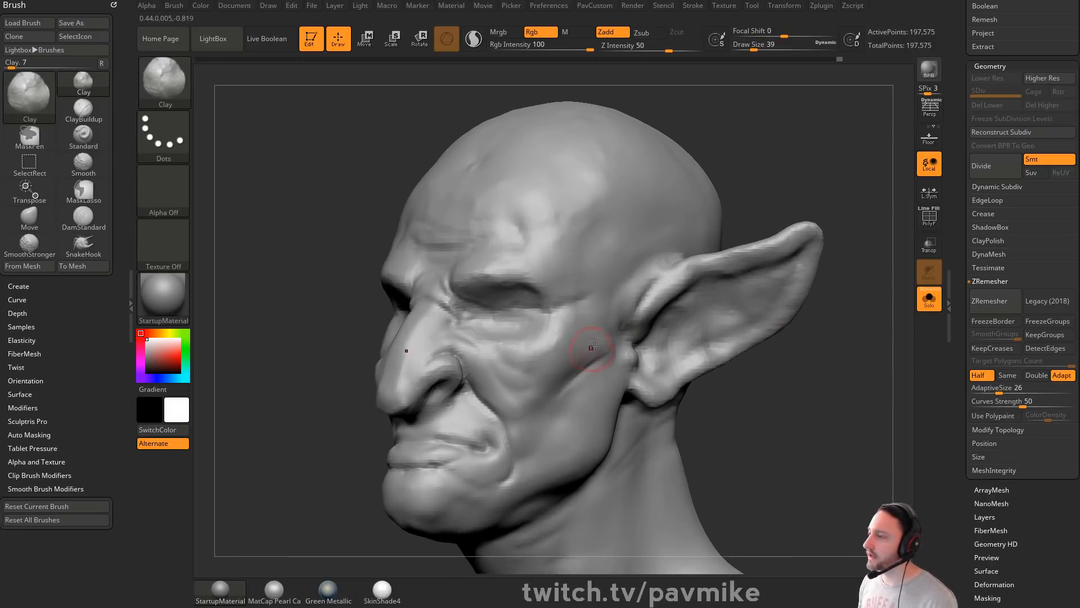
Step: Reshape the mouth in profile with the Move brush at draw size 59 and soften the fold beside it with SmoothStronger
{"action": "mouse_move", "coordinate": [541, 436]}
{"action": "right_mouse_down"}
{"action": "mouse_move", "coordinate": [699, 379]}
{"action": "mouse_move", "coordinate": [523, 392]}
{"action": "mouse_move", "coordinate": [562, 371]}
{"action": "mouse_move", "coordinate": [518, 361]}
{"action": "right_mouse_up"}
{"action": "key", "text": "b"}
{"action": "key", "text": "m"}
{"action": "key", "text": "v"}
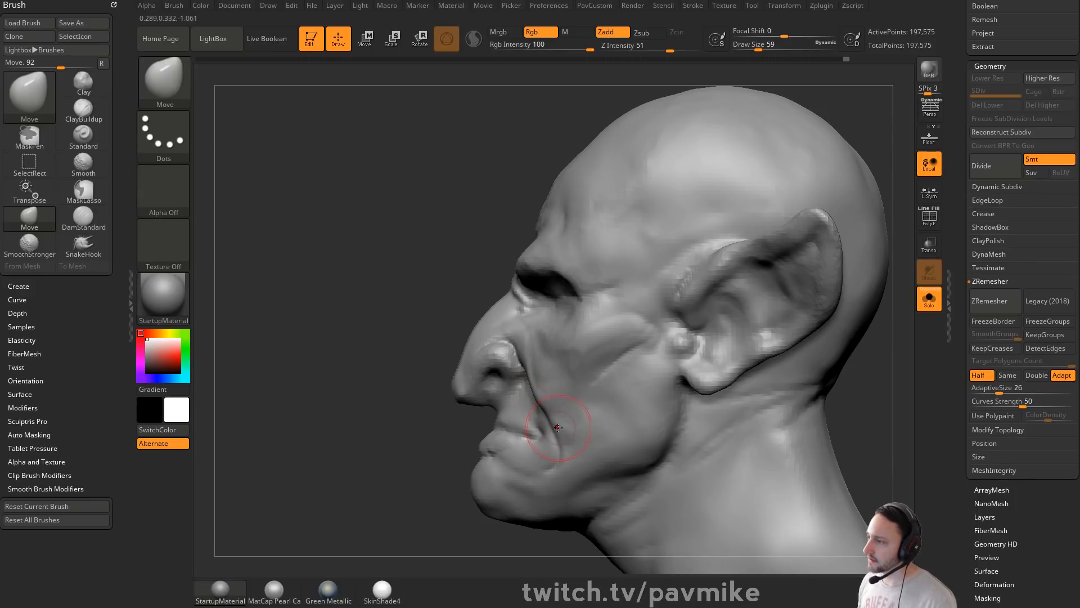
{"action": "left_click_drag", "start_coordinate": [486, 440], "coordinate": [516, 424]}
{"action": "key", "text": "shift"}
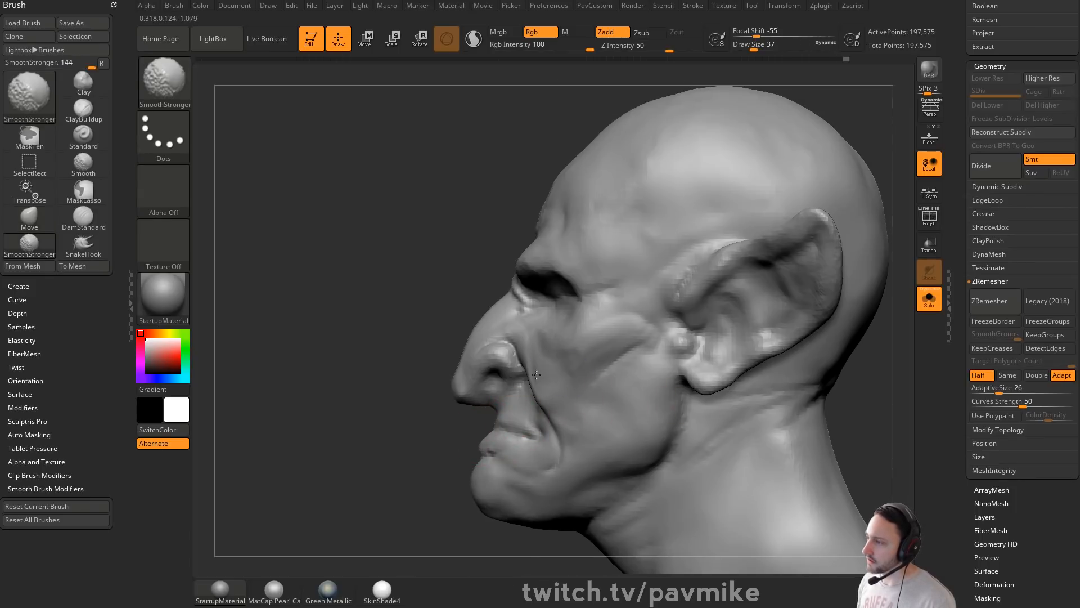
{"action": "right_click_drag", "start_coordinate": [547, 312], "coordinate": [549, 448]}
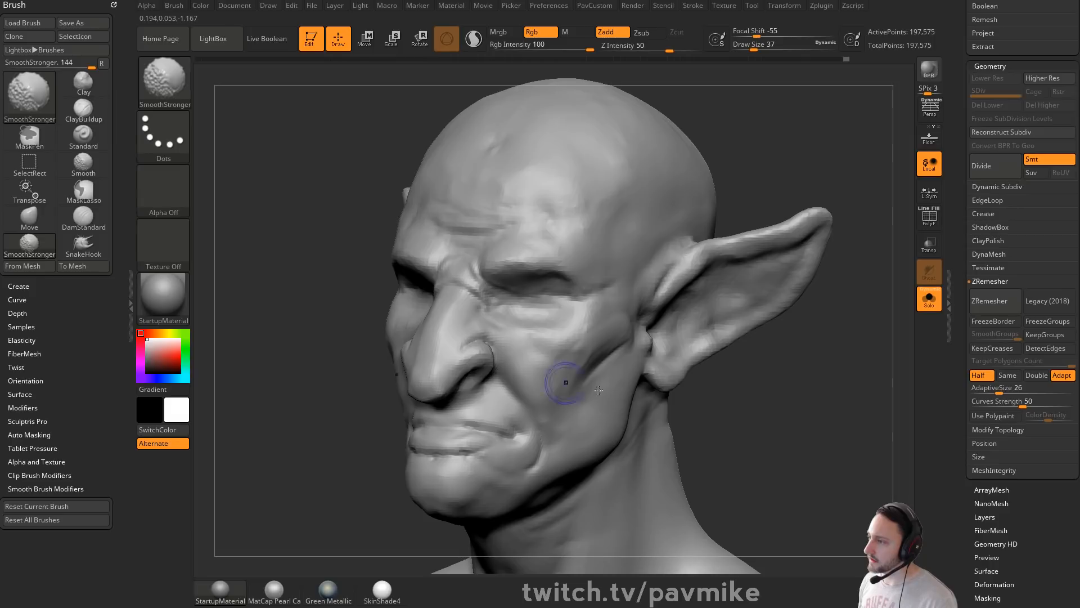
{"action": "mouse_move", "coordinate": [599, 390]}
{"action": "right_mouse_down"}
{"action": "mouse_move", "coordinate": [616, 338]}
{"action": "mouse_move", "coordinate": [795, 361]}
{"action": "mouse_move", "coordinate": [808, 336]}
{"action": "mouse_move", "coordinate": [775, 333]}
{"action": "right_mouse_up"}
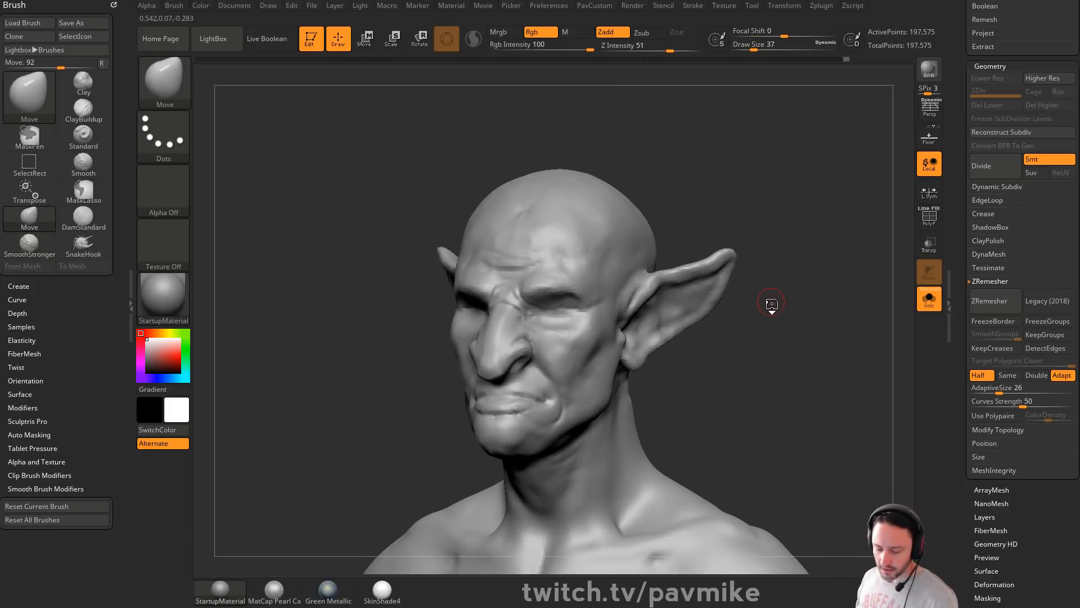
Step: Insert a mirrored pair of Sphere16 primitives at the eye sockets as eyeballs
{"action": "key", "text": "m"}
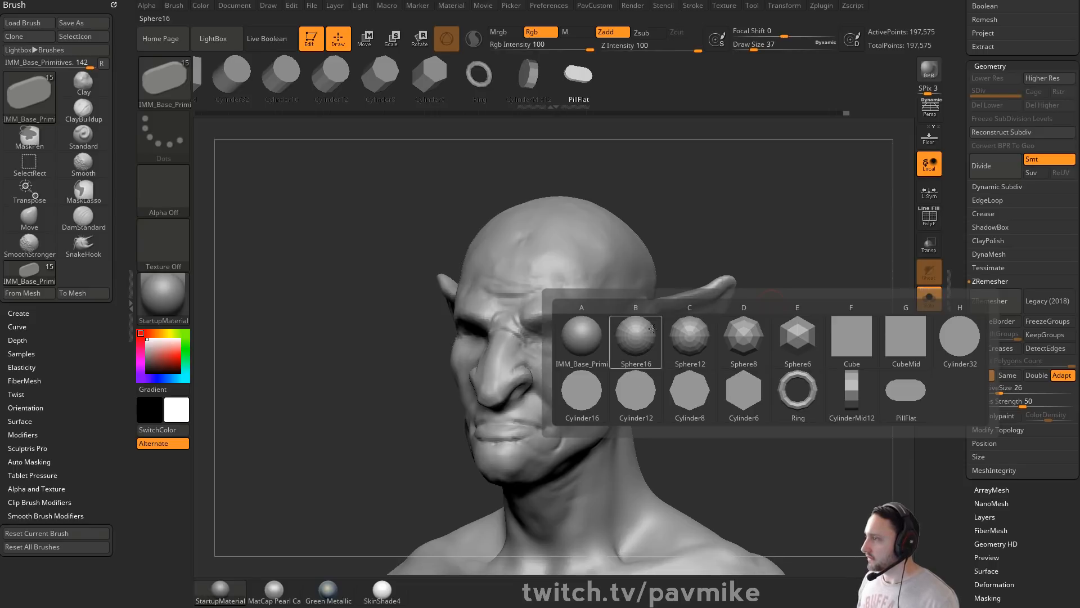
{"action": "left_click", "coordinate": [636, 341]}
{"action": "right_click_drag", "start_coordinate": [585, 340], "coordinate": [536, 335], "text": "shift"}
{"action": "left_click_drag", "start_coordinate": [559, 341], "coordinate": [564, 341]}
{"action": "right_click_drag", "start_coordinate": [565, 341], "coordinate": [406, 343]}
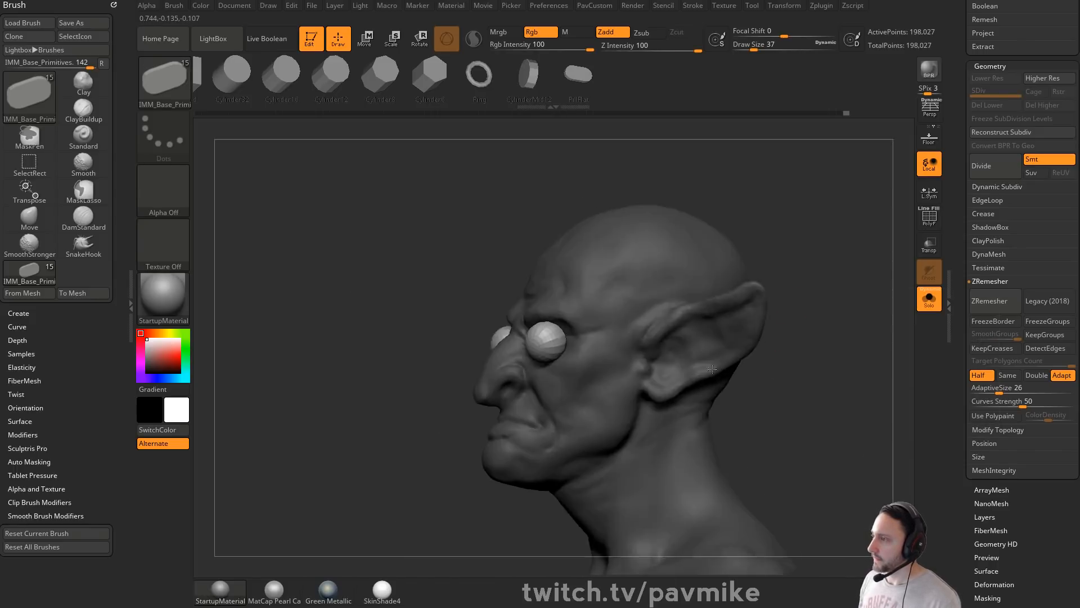
Step: Push the eyeball spheres back into the sockets and adjust their placement and size from the side and front
{"action": "key", "text": "w"}
{"action": "left_click_drag", "start_coordinate": [597, 336], "coordinate": [626, 338]}
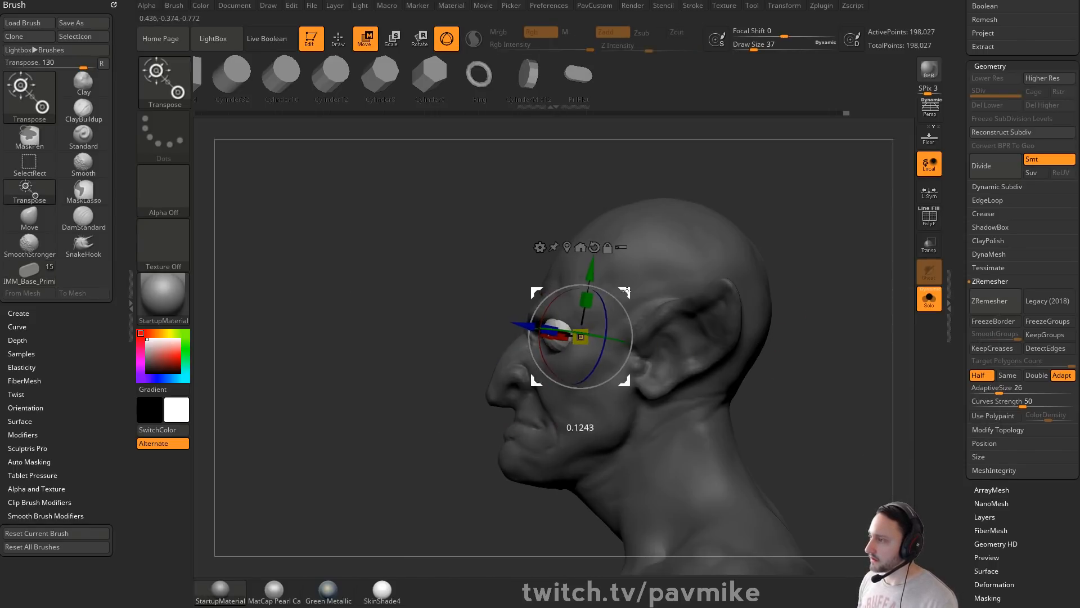
{"action": "key", "text": "q"}
{"action": "right_click_drag", "start_coordinate": [509, 330], "coordinate": [596, 336], "text": "shift"}
{"action": "left_click_drag", "start_coordinate": [612, 330], "coordinate": [598, 337]}
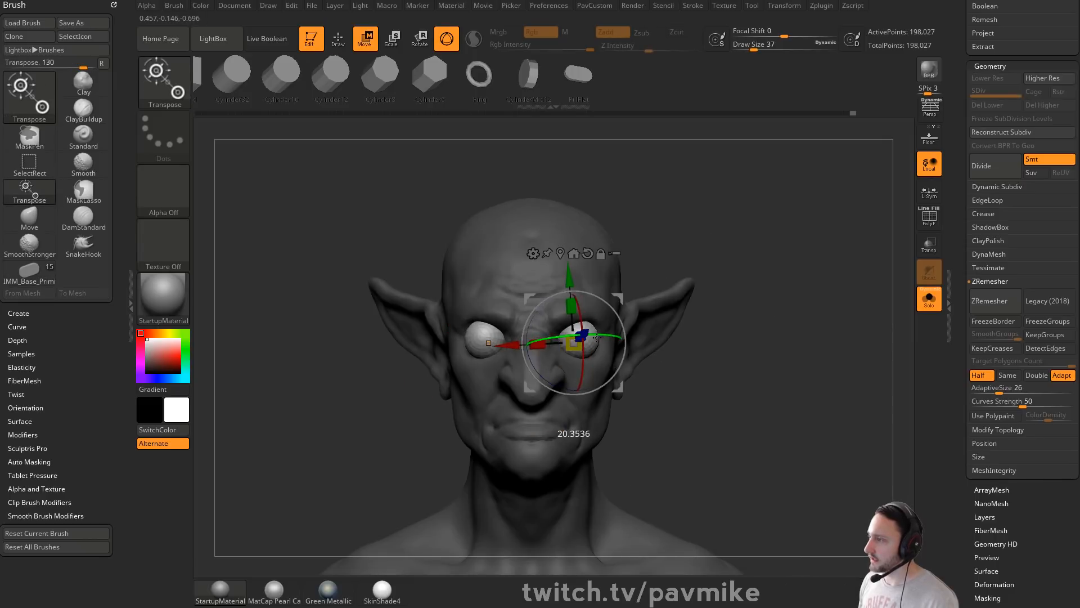
{"action": "left_click_drag", "start_coordinate": [620, 301], "coordinate": [620, 303]}
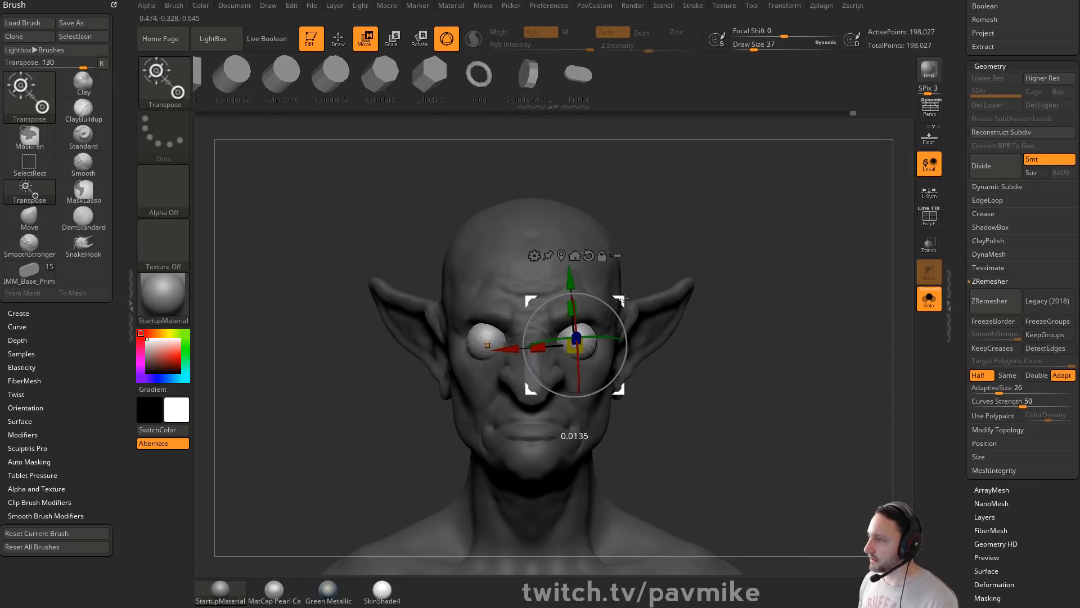
Step: Split the masked head from the eyeballs into its own subtool and turn off Solo
{"action": "key", "text": "q"}
{"action": "mouse_move", "coordinate": [794, 293]}
{"action": "left_mouse_down", "text": "alt"}
{"action": "mouse_move", "coordinate": [798, 316]}
{"action": "mouse_move", "coordinate": [831, 321]}
{"action": "left_mouse_up", "text": "alt"}
{"action": "left_click_drag", "start_coordinate": [958, 313], "coordinate": [966, 450]}
{"action": "key", "text": "space"}
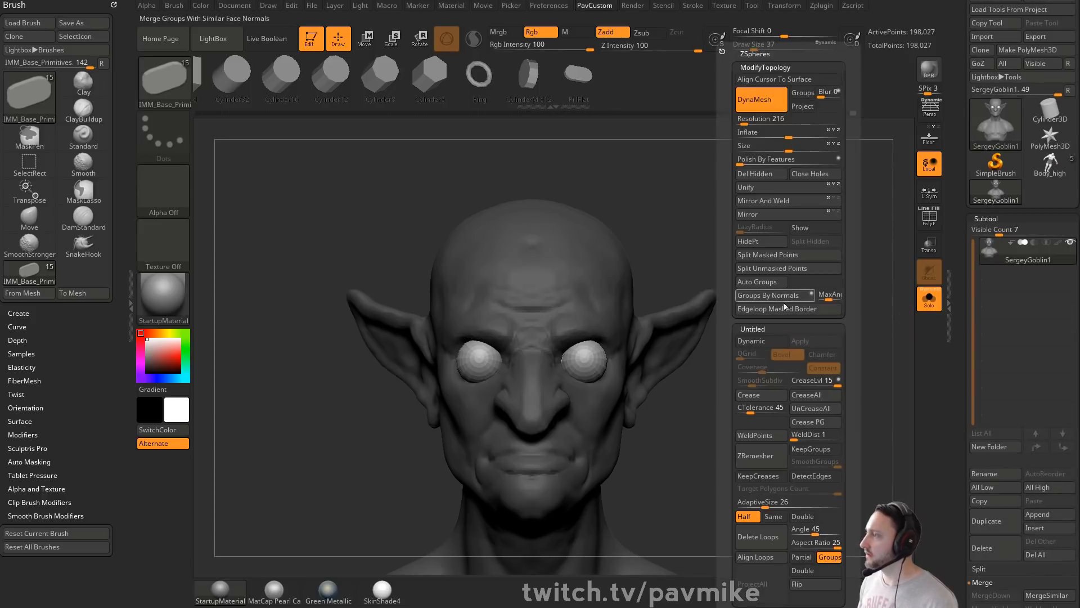
{"action": "left_click", "coordinate": [799, 255]}
{"action": "left_click", "coordinate": [929, 298]}
Step: Fine-tune the height, size and placement of the separated eyeballs in their sockets
{"action": "key", "text": "w"}
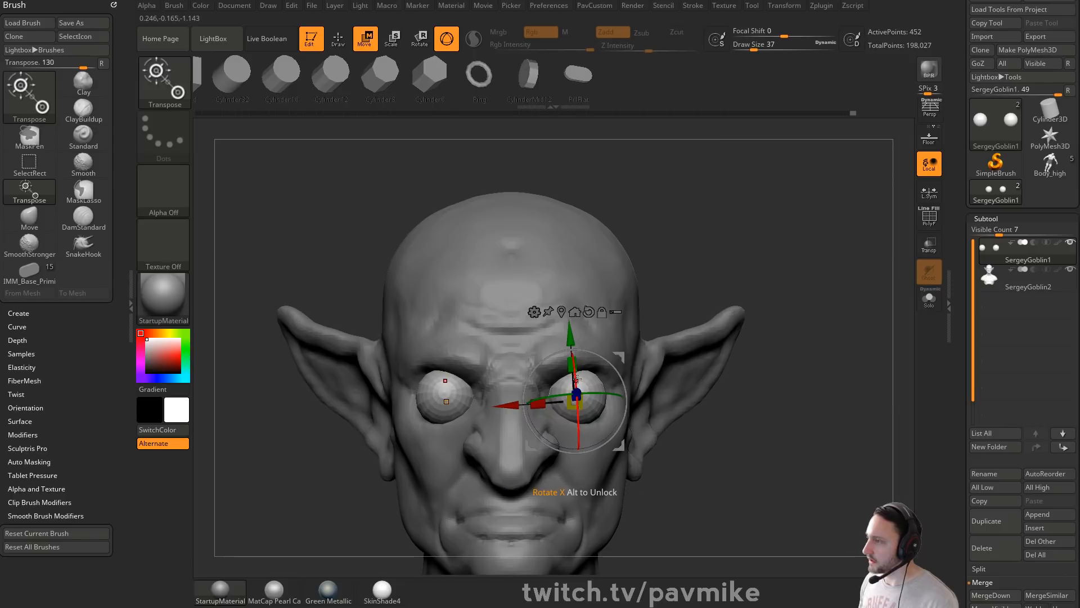
{"action": "left_click_drag", "start_coordinate": [577, 378], "coordinate": [578, 386]}
{"action": "left_click_drag", "start_coordinate": [620, 357], "coordinate": [618, 352]}
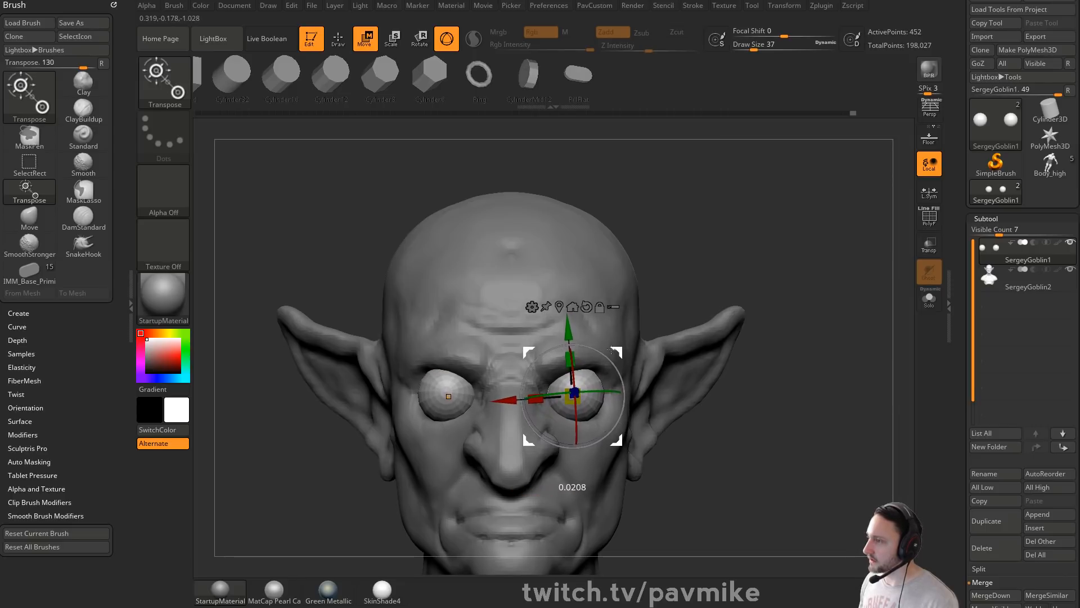
{"action": "key", "text": "q"}
{"action": "mouse_move", "coordinate": [763, 380]}
{"action": "left_mouse_down"}
{"action": "mouse_move", "coordinate": [753, 303]}
{"action": "mouse_move", "coordinate": [692, 301]}
{"action": "mouse_move", "coordinate": [670, 338]}
{"action": "mouse_move", "coordinate": [624, 352]}
{"action": "left_mouse_up"}
{"action": "key", "text": "w"}
{"action": "right_click_drag", "start_coordinate": [619, 358], "coordinate": [491, 373], "text": "shift"}
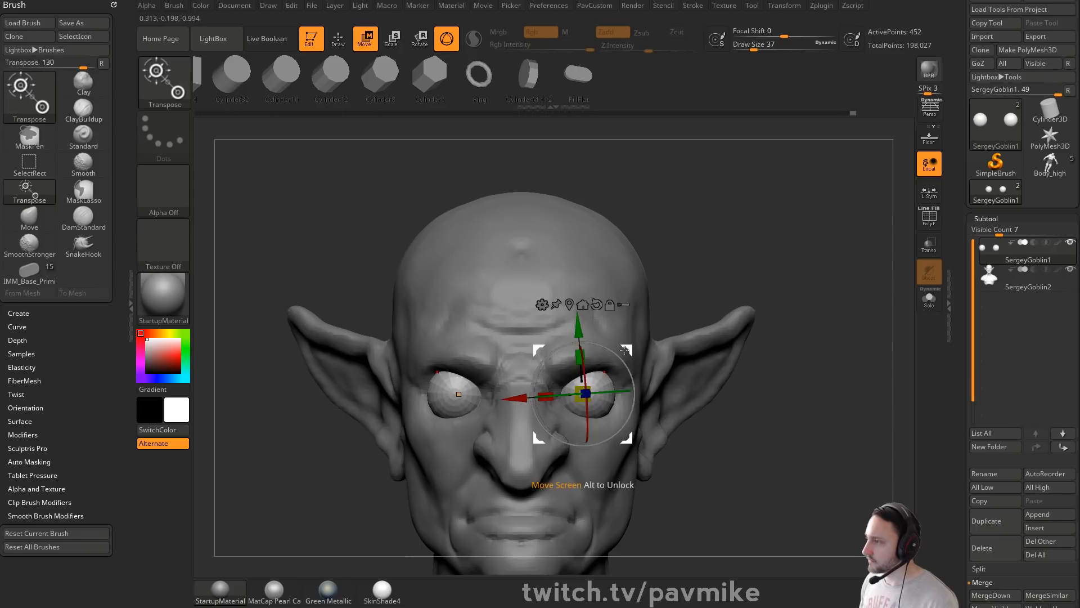
{"action": "key", "text": "q"}
{"action": "mouse_move", "coordinate": [760, 340]}
{"action": "left_mouse_down"}
{"action": "mouse_move", "coordinate": [732, 355]}
{"action": "mouse_move", "coordinate": [791, 368]}
{"action": "left_mouse_up"}
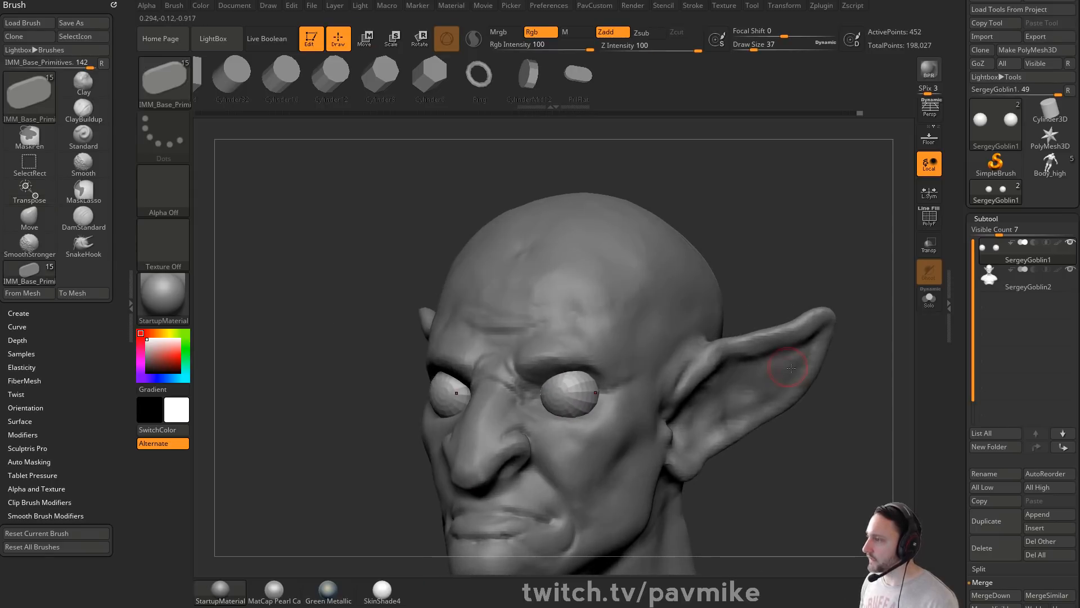
Step: Select the head subtool and adjust the forms around the eyeballs with the Move brush at draw size 83
{"action": "key", "text": "bracketleft"}
{"action": "key", "text": "bracketleft"}
{"action": "mouse_move", "coordinate": [791, 368]}
{"action": "right_mouse_down"}
{"action": "mouse_move", "coordinate": [791, 390]}
{"action": "mouse_move", "coordinate": [818, 378]}
{"action": "mouse_move", "coordinate": [810, 405]}
{"action": "right_mouse_up"}
{"action": "key", "text": "b"}
{"action": "key", "text": "s"}
{"action": "key", "text": "t"}
{"action": "left_click", "coordinate": [532, 269], "text": "alt"}
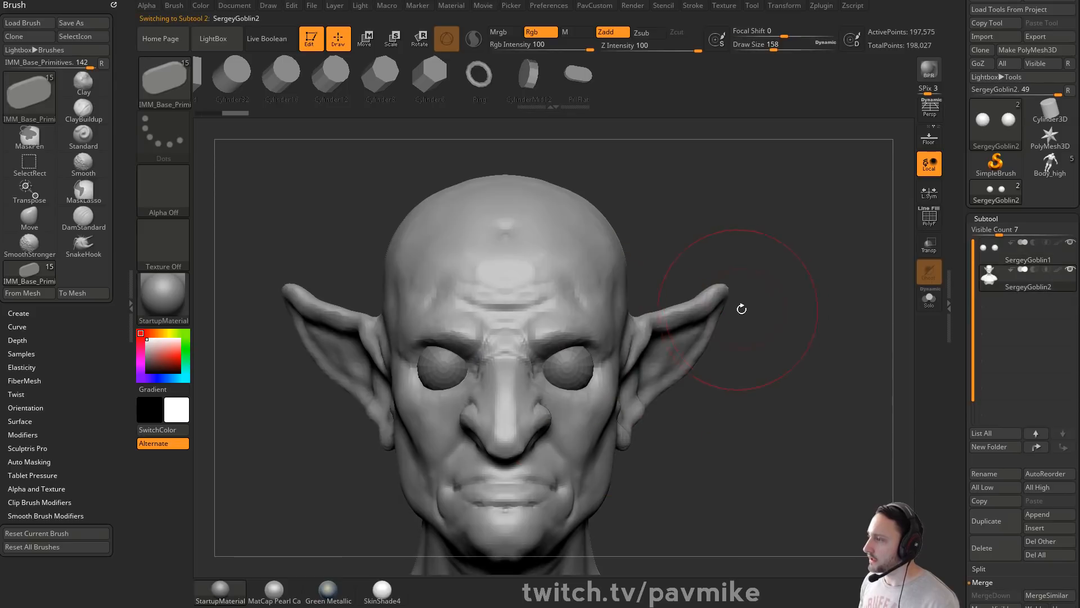
{"action": "mouse_move", "coordinate": [741, 306]}
{"action": "left_mouse_down"}
{"action": "mouse_move", "coordinate": [716, 253]}
{"action": "mouse_move", "coordinate": [578, 333]}
{"action": "left_mouse_up"}
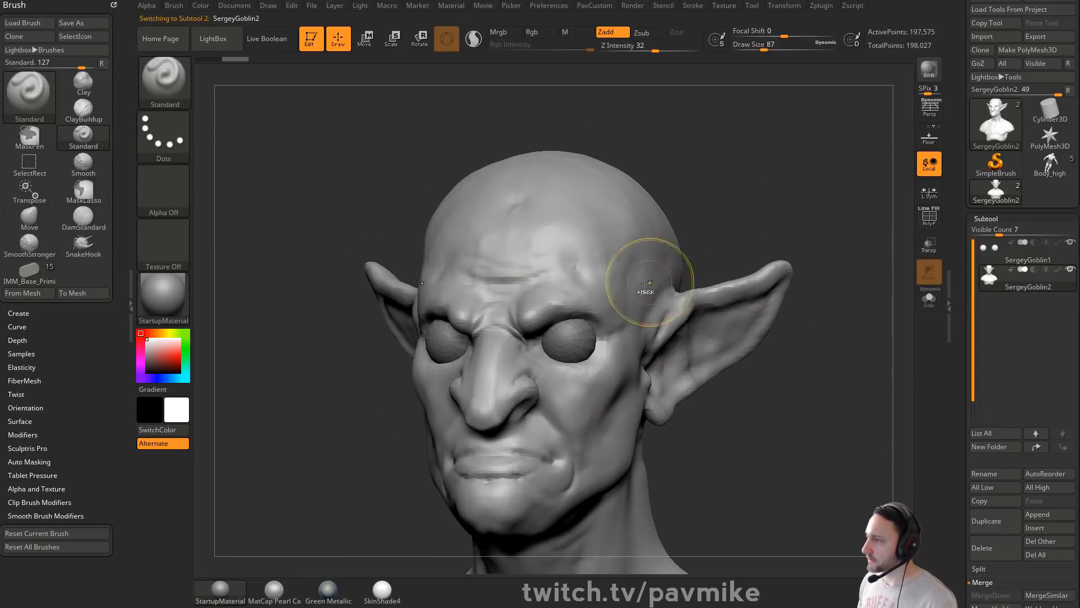
{"action": "mouse_move", "coordinate": [646, 285]}
{"action": "right_mouse_down", "text": "shift"}
{"action": "mouse_move", "coordinate": [776, 234]}
{"action": "mouse_move", "coordinate": [604, 301]}
{"action": "right_mouse_up", "text": "shift"}
{"action": "key", "text": "b"}
{"action": "key", "text": "m"}
{"action": "key", "text": "v"}
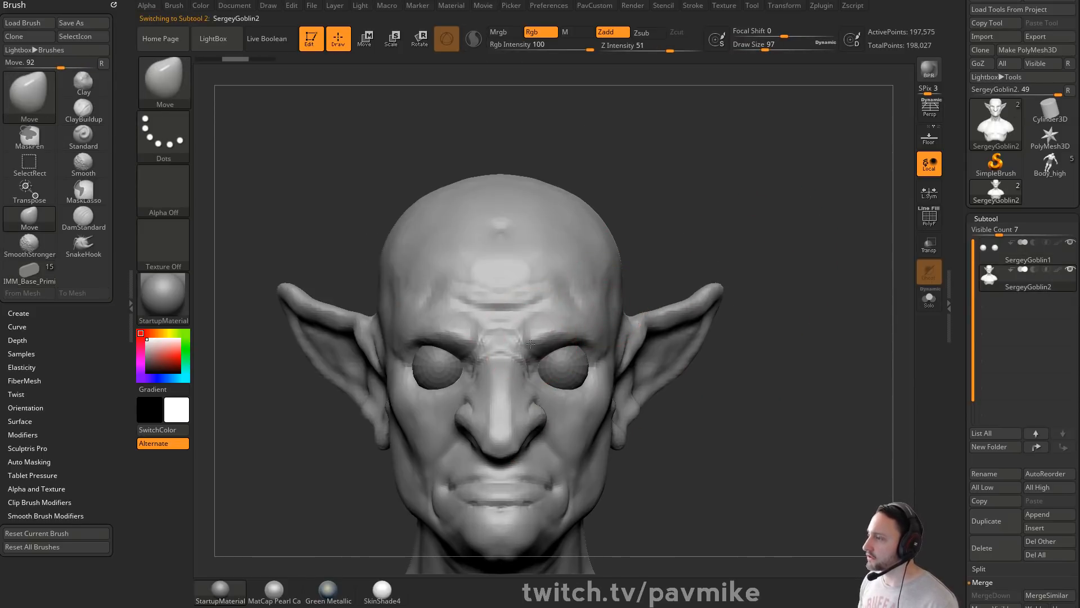
{"action": "left_click_drag", "start_coordinate": [723, 242], "coordinate": [611, 332]}
{"action": "key", "text": "bracketleft"}
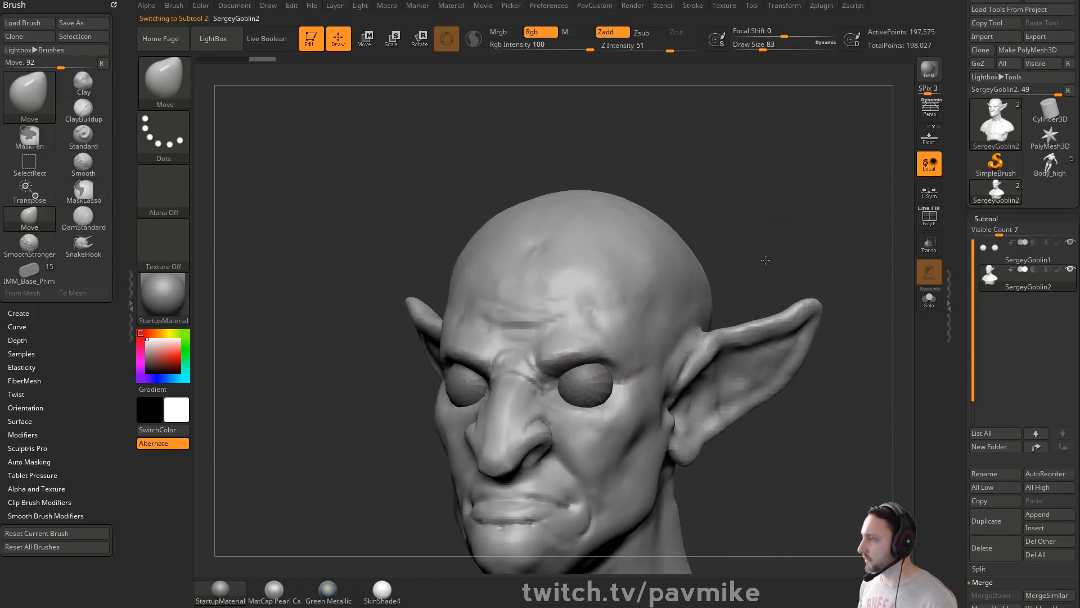
Step: Build up a temple ridge from the outer brow across the skull with the Standard brush at draw size 44
{"action": "left_click_drag", "start_coordinate": [766, 260], "coordinate": [642, 281]}
{"action": "key", "text": "b"}
{"action": "key", "text": "s"}
{"action": "key", "text": "t"}
{"action": "key", "text": "s"}
{"action": "left_click_drag", "start_coordinate": [616, 340], "coordinate": [601, 339]}
{"action": "right_click_drag", "start_coordinate": [600, 340], "coordinate": [615, 336]}
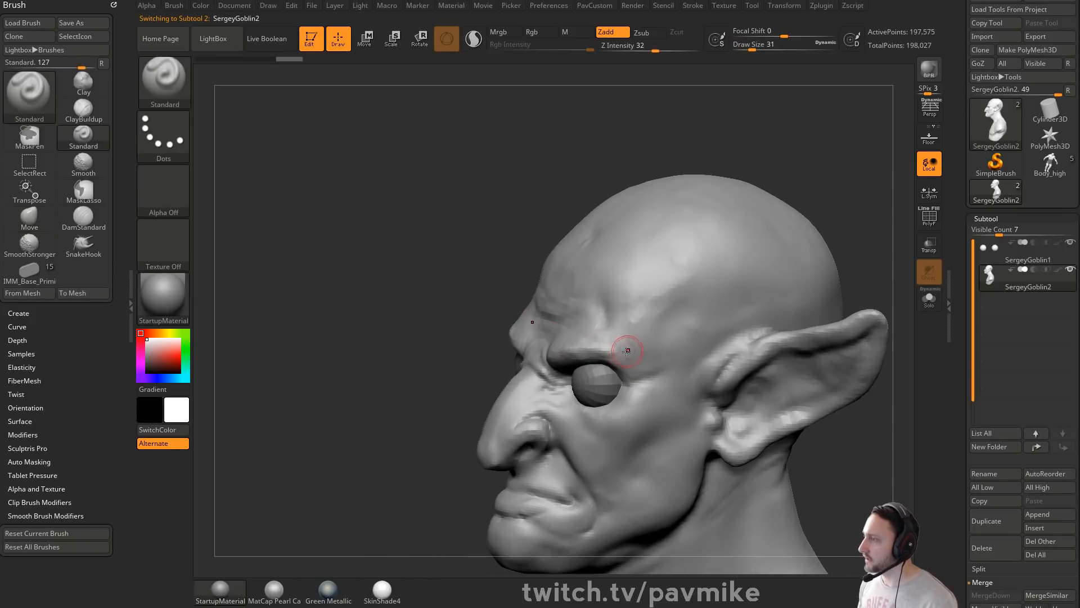
{"action": "right_click_drag", "start_coordinate": [825, 255], "coordinate": [591, 357]}
{"action": "key", "text": "bracketright"}
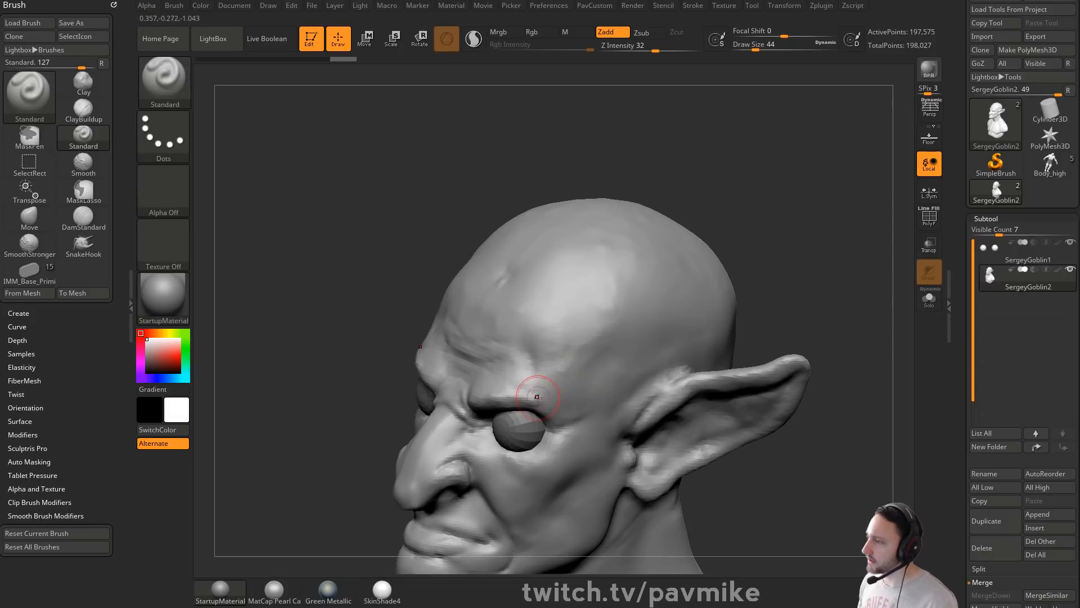
{"action": "left_click_drag", "start_coordinate": [754, 283], "coordinate": [752, 253]}
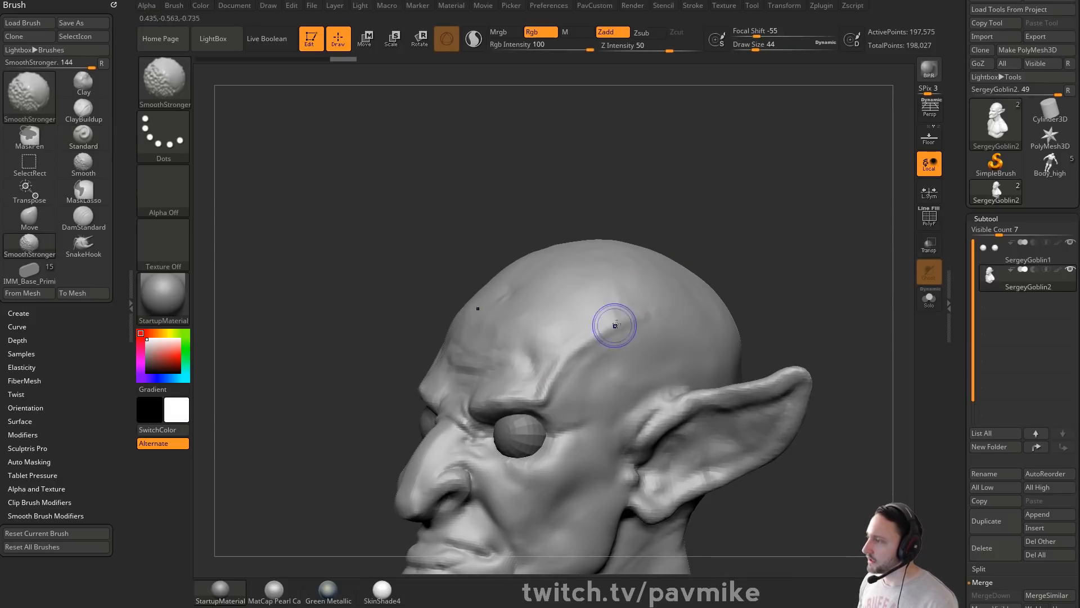
Step: Soften the new temple ridge and outer brow with SmoothStronger, reducing the draw size to 35
{"action": "right_click_drag", "start_coordinate": [747, 248], "coordinate": [537, 401]}
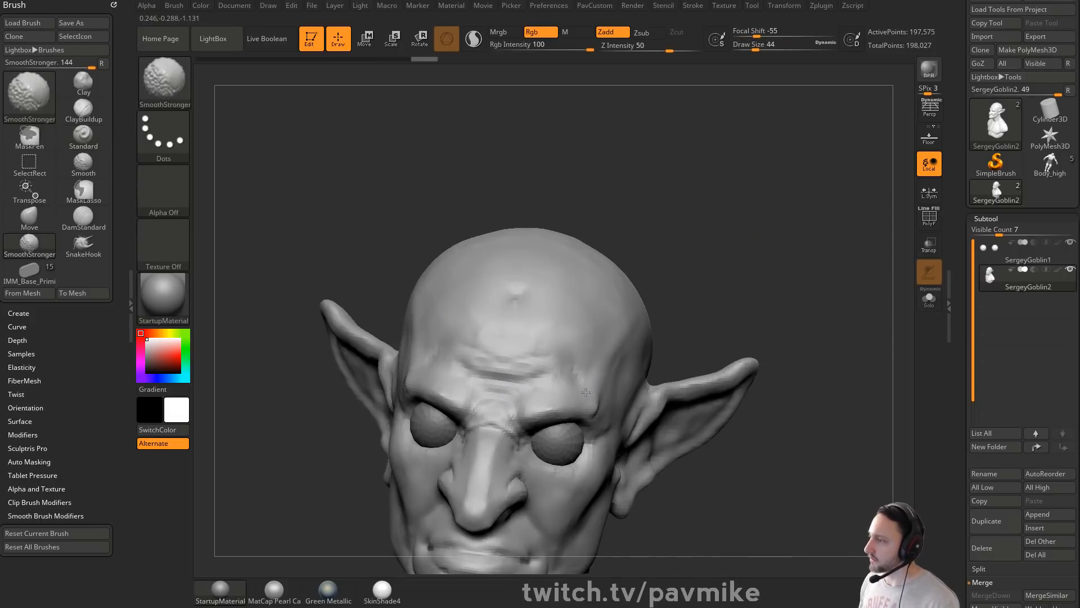
{"action": "right_click_drag", "start_coordinate": [778, 303], "coordinate": [591, 362]}
{"action": "key", "text": "bracketleft"}
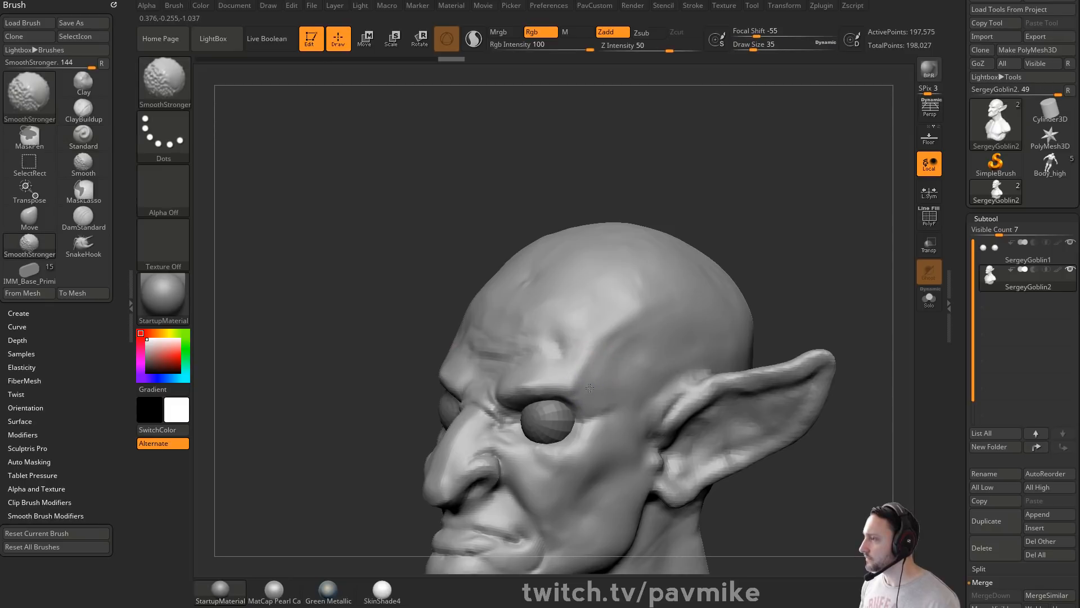
{"action": "mouse_move", "coordinate": [735, 257]}
{"action": "right_mouse_down"}
{"action": "mouse_move", "coordinate": [796, 265]}
{"action": "mouse_move", "coordinate": [766, 273]}
{"action": "right_mouse_up"}
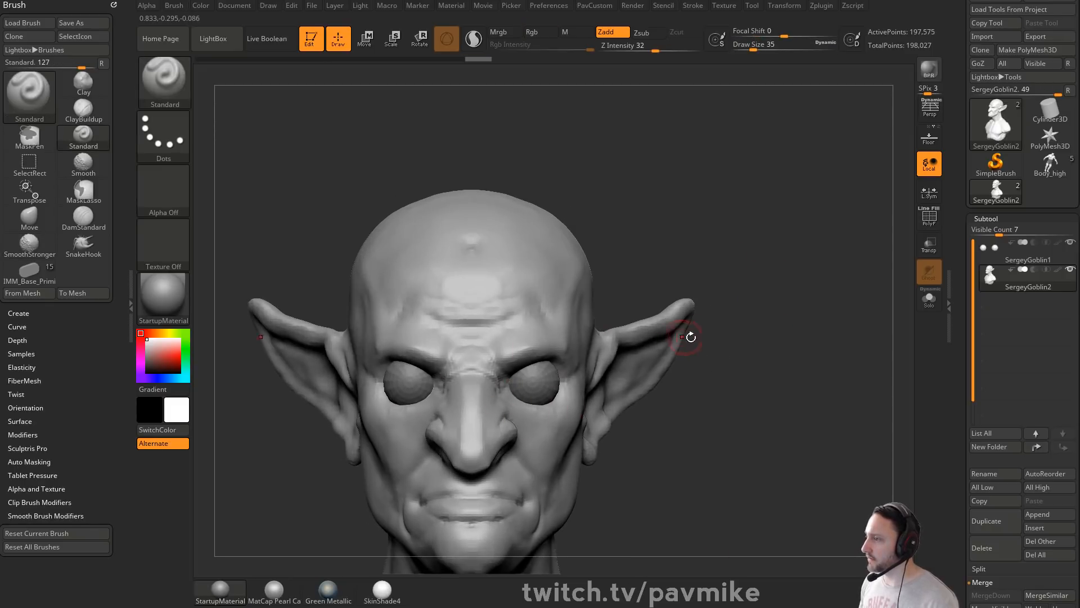
Step: Nudge the skin around the eye with the Move brush and reduce its draw size to 31
{"action": "right_click_drag", "start_coordinate": [691, 336], "coordinate": [595, 396]}
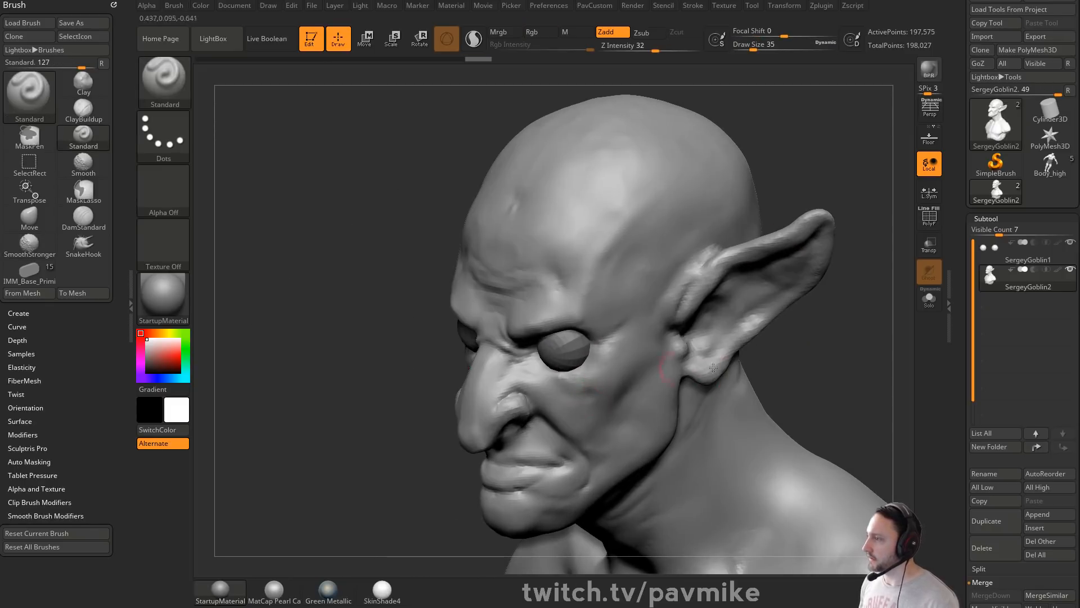
{"action": "mouse_move", "coordinate": [713, 366]}
{"action": "right_mouse_down"}
{"action": "mouse_move", "coordinate": [555, 376]}
{"action": "mouse_move", "coordinate": [556, 385]}
{"action": "right_mouse_up"}
{"action": "key", "text": "b"}
{"action": "key", "text": "m"}
{"action": "key", "text": "v"}
{"action": "left_click_drag", "start_coordinate": [584, 378], "coordinate": [586, 371]}
{"action": "mouse_move", "coordinate": [585, 371]}
{"action": "right_mouse_down"}
{"action": "mouse_move", "coordinate": [760, 239]}
{"action": "mouse_move", "coordinate": [750, 306]}
{"action": "mouse_move", "coordinate": [619, 362]}
{"action": "right_mouse_up"}
{"action": "key", "text": "s"}
{"action": "left_click_drag", "start_coordinate": [619, 363], "coordinate": [611, 363]}
Step: Select the eyeballs subtool and make two duplicates of it as the base for the eyelids
{"action": "left_click", "coordinate": [583, 353], "text": "alt"}
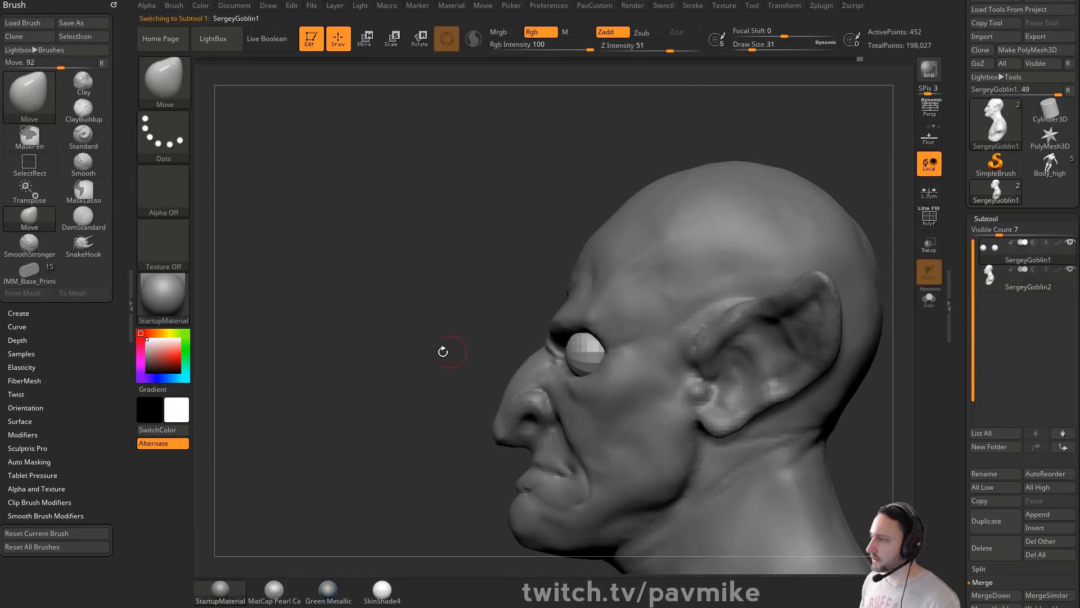
{"action": "mouse_move", "coordinate": [441, 352]}
{"action": "right_mouse_down", "text": "shift"}
{"action": "mouse_move", "coordinate": [791, 323]}
{"action": "mouse_move", "coordinate": [765, 347]}
{"action": "right_mouse_up", "text": "shift"}
{"action": "scroll", "coordinate": [964, 397], "scroll_direction": "down", "scroll_amount": 3}
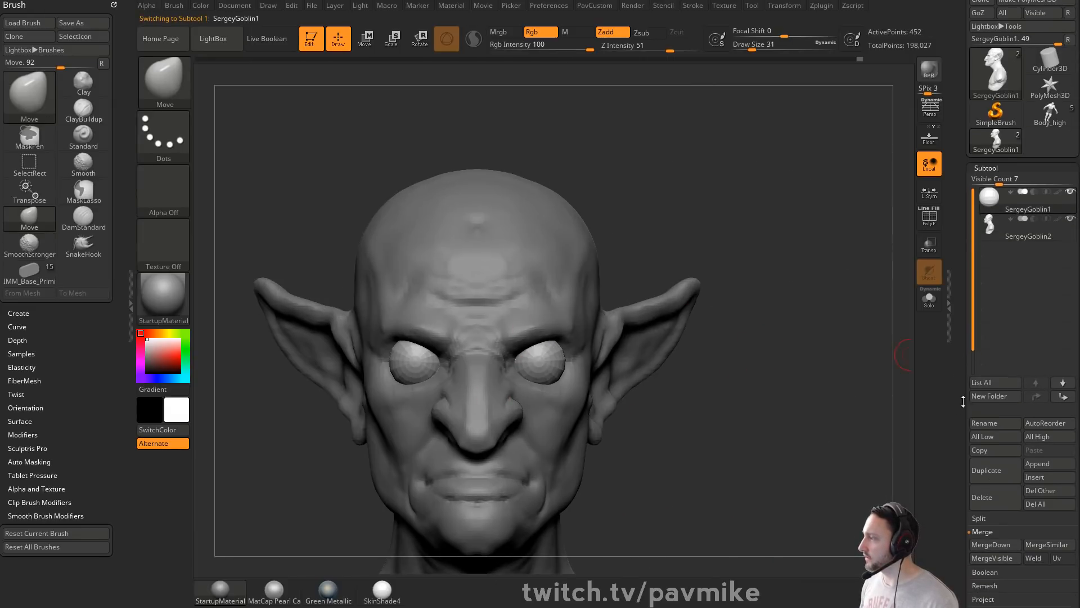
{"action": "left_click", "coordinate": [986, 473]}
{"action": "mouse_move", "coordinate": [815, 326]}
{"action": "right_mouse_down"}
{"action": "mouse_move", "coordinate": [806, 376]}
{"action": "mouse_move", "coordinate": [788, 379]}
{"action": "right_mouse_up"}
Step: Cut the second eyeball copy down to its upper part with TrimCurve to form the upper eyelids
{"action": "key", "text": "s"}
{"action": "key", "text": "ctrl+shift"}
{"action": "left_click", "coordinate": [163, 81], "text": "ctrl+shift"}
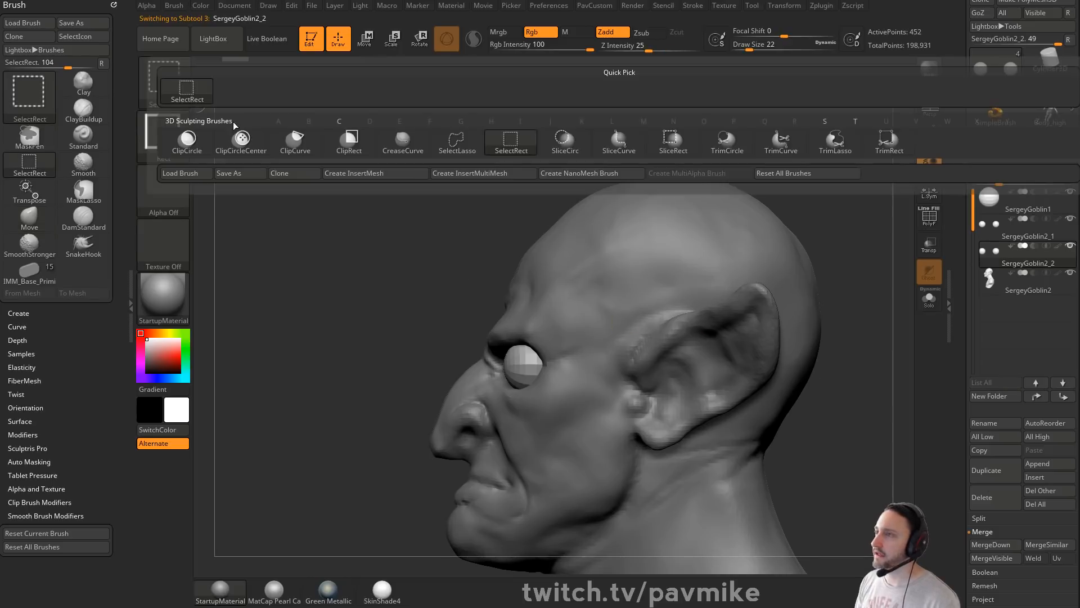
{"action": "left_click", "coordinate": [781, 141]}
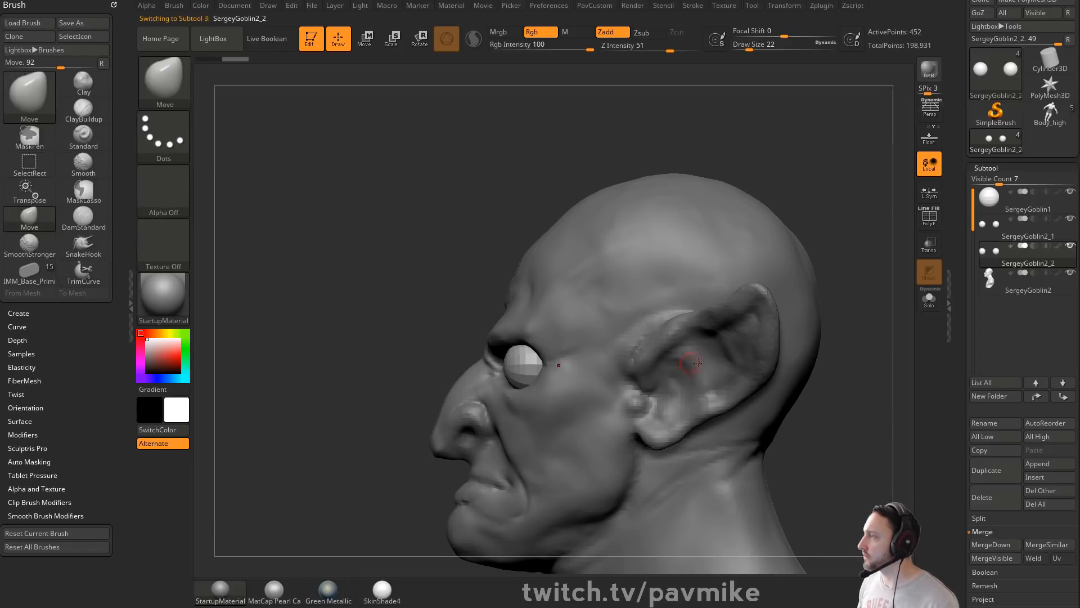
{"action": "left_click_drag", "start_coordinate": [771, 439], "coordinate": [315, 299], "text": "ctrl+shift"}
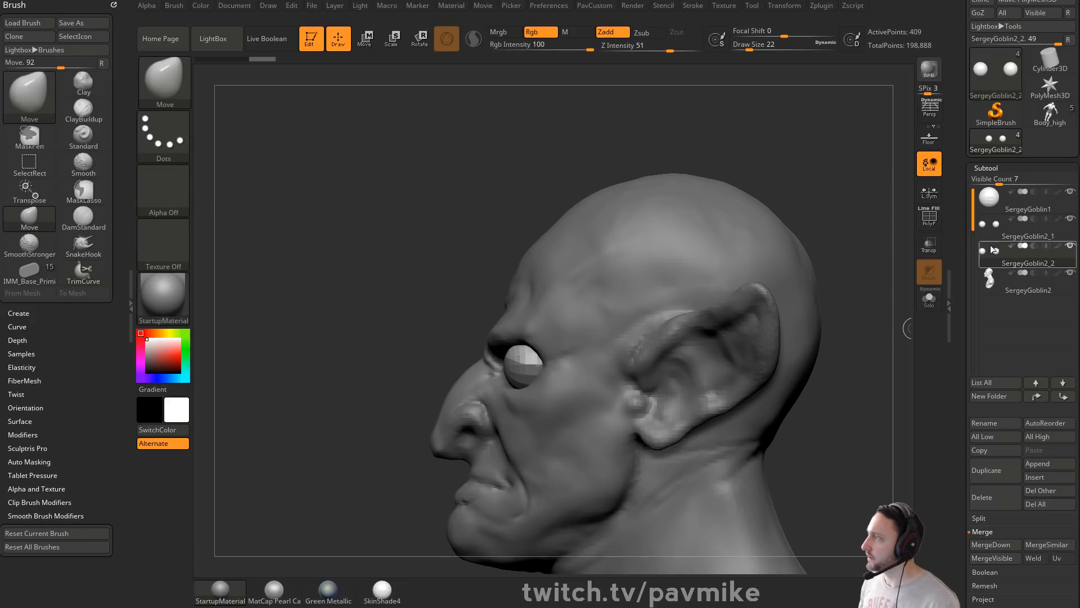
Step: Select the first eyeball copy and trim it with TrimCurve to keep its lower part for the lower eyelids
{"action": "left_click", "coordinate": [1007, 240]}
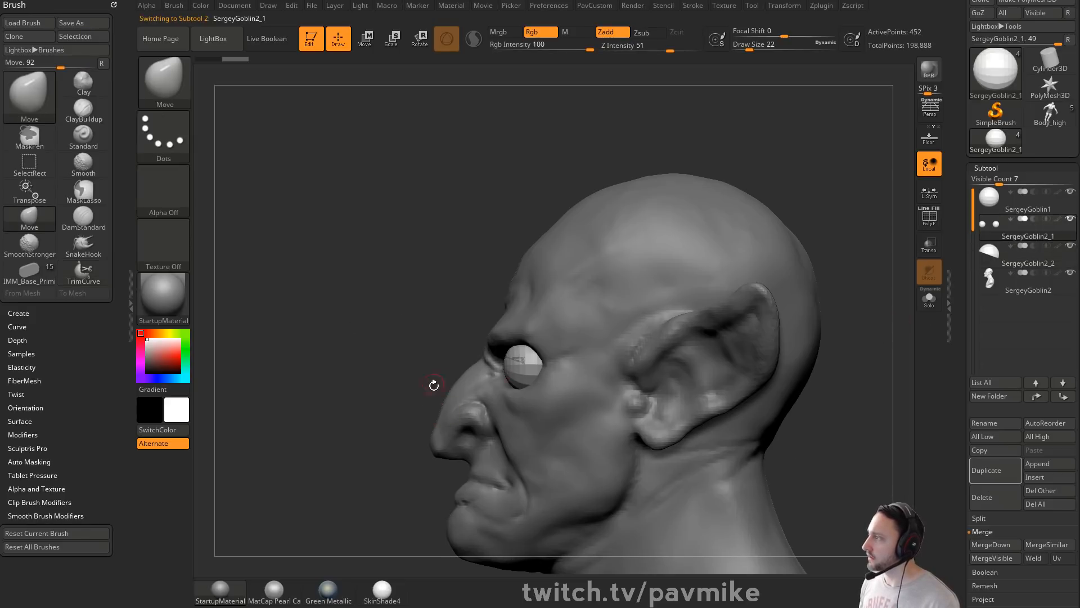
{"action": "left_click_drag", "start_coordinate": [329, 445], "coordinate": [806, 279], "text": "ctrl+shift"}
{"action": "mouse_move", "coordinate": [782, 167]}
{"action": "left_mouse_down"}
{"action": "mouse_move", "coordinate": [803, 197]}
{"action": "mouse_move", "coordinate": [835, 376]}
{"action": "left_mouse_up"}
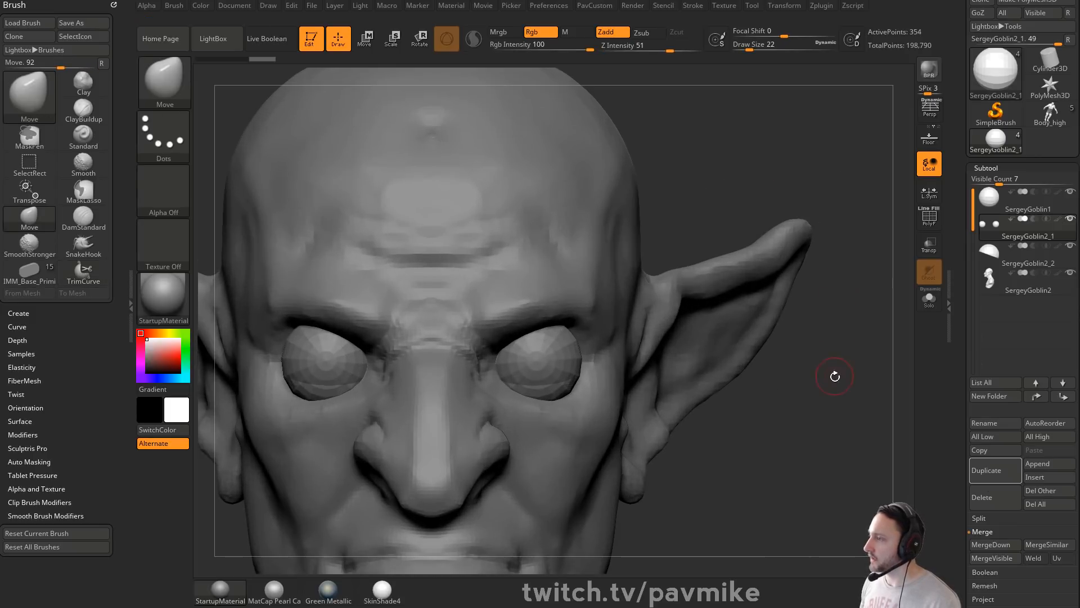
Step: Isolate the lower eyelids and push their surface outward using ZModeler's QMesh polygon action with the Polygroup All target
{"action": "key", "text": "shift+f"}
{"action": "left_click", "coordinate": [938, 303]}
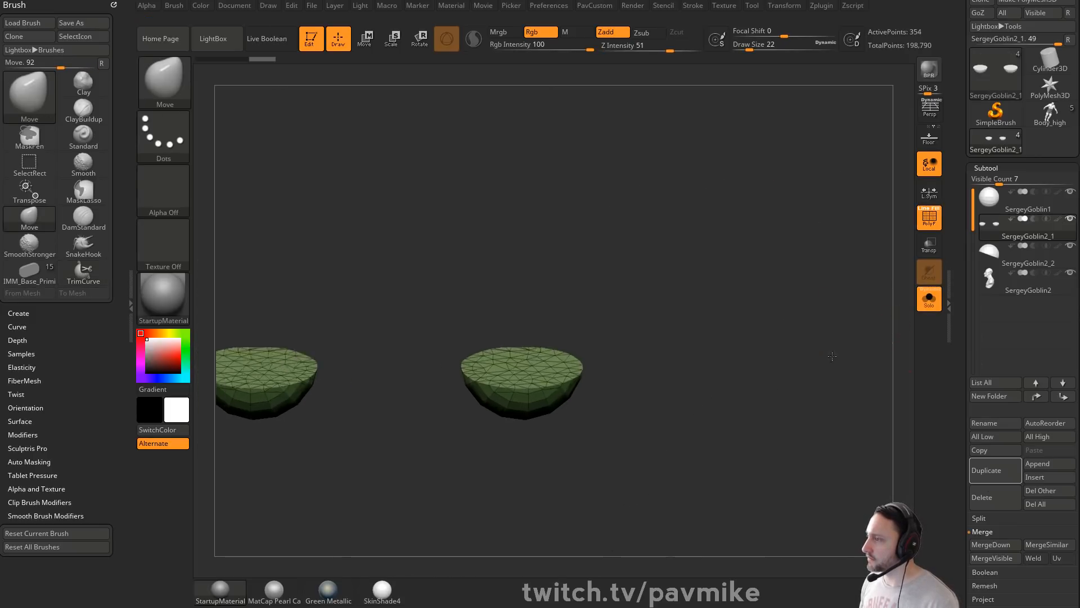
{"action": "left_click_drag", "start_coordinate": [856, 329], "coordinate": [813, 345]}
{"action": "key", "text": "b"}
{"action": "key", "text": "z"}
{"action": "key", "text": "m"}
{"action": "key", "text": "space"}
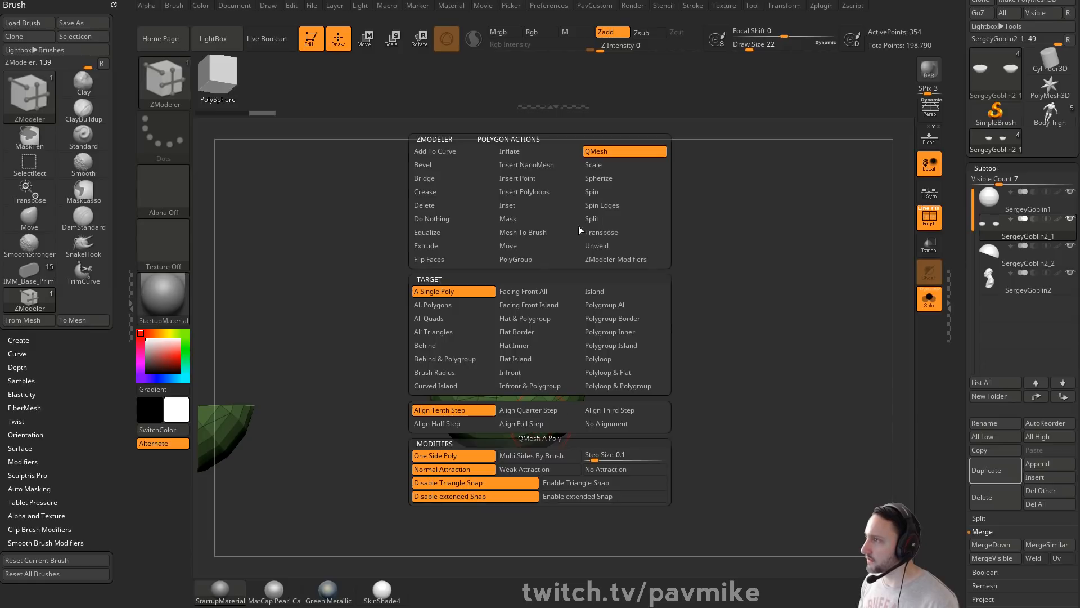
{"action": "left_click", "coordinate": [617, 310]}
{"action": "left_click_drag", "start_coordinate": [546, 420], "coordinate": [550, 423]}
{"action": "left_click", "coordinate": [929, 298]}
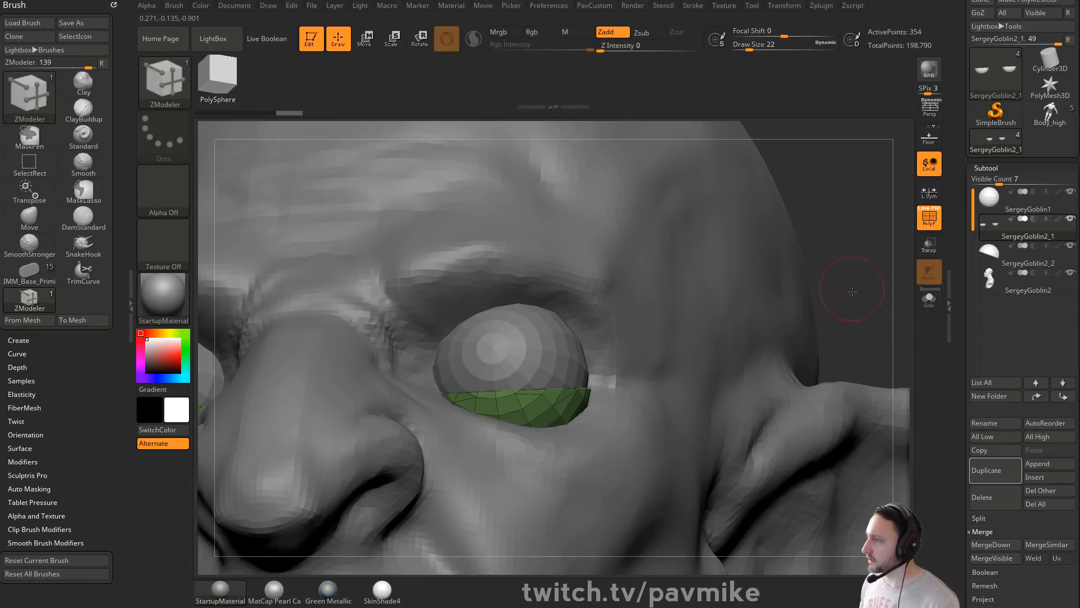
Step: Select the upper eyelids, isolate them to give them the same QMesh offset, and restore the full bust without the wireframe
{"action": "right_click_drag", "start_coordinate": [866, 310], "coordinate": [563, 332]}
{"action": "left_click", "coordinate": [559, 329], "text": "alt"}
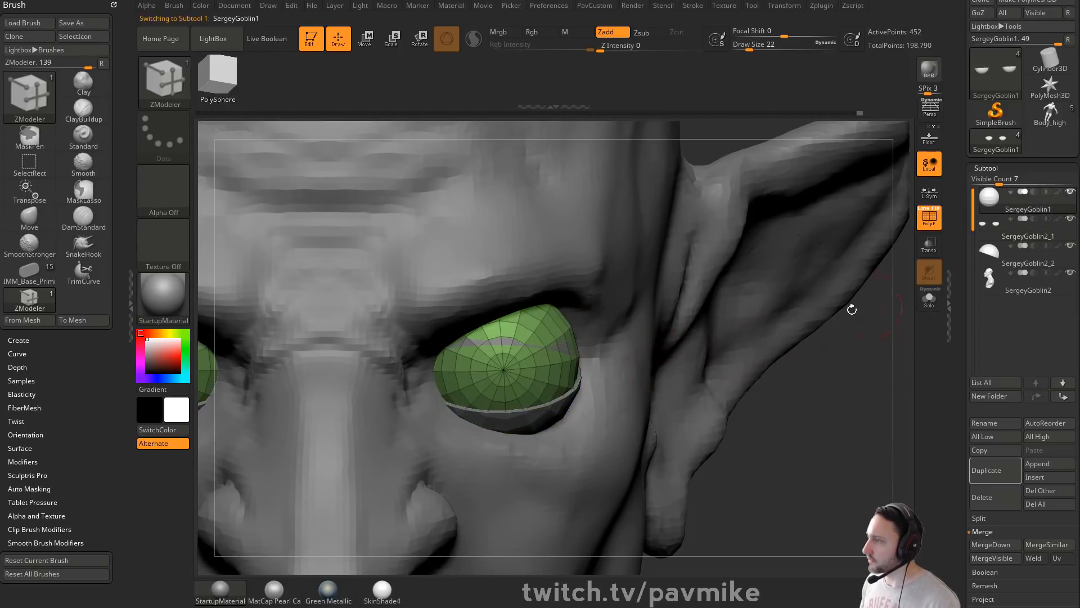
{"action": "left_click", "coordinate": [522, 340], "text": "alt"}
{"action": "left_click", "coordinate": [929, 298]}
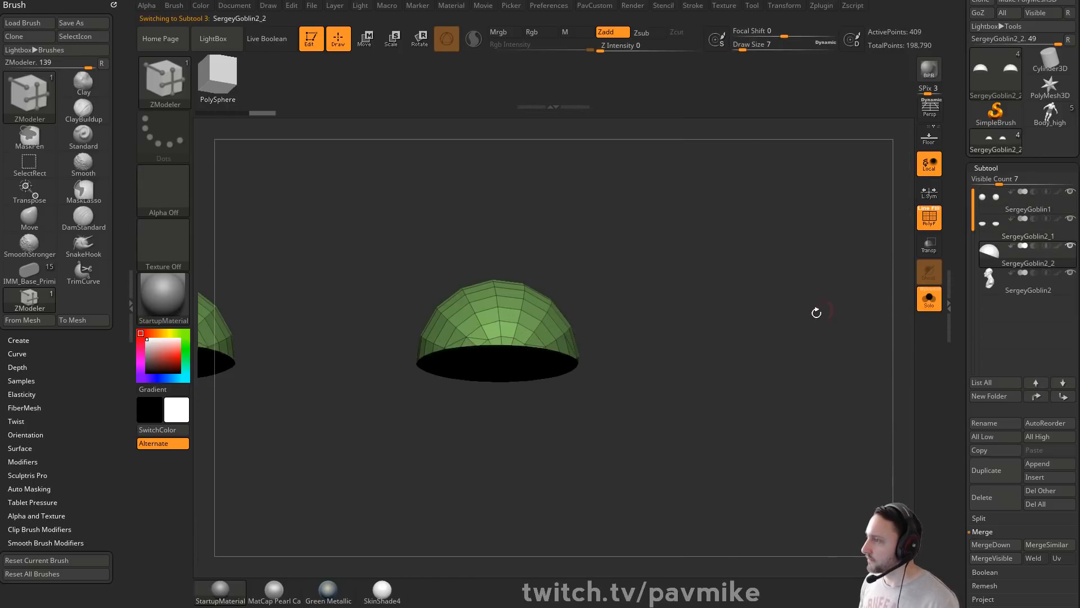
{"action": "left_click_drag", "start_coordinate": [635, 315], "coordinate": [726, 263]}
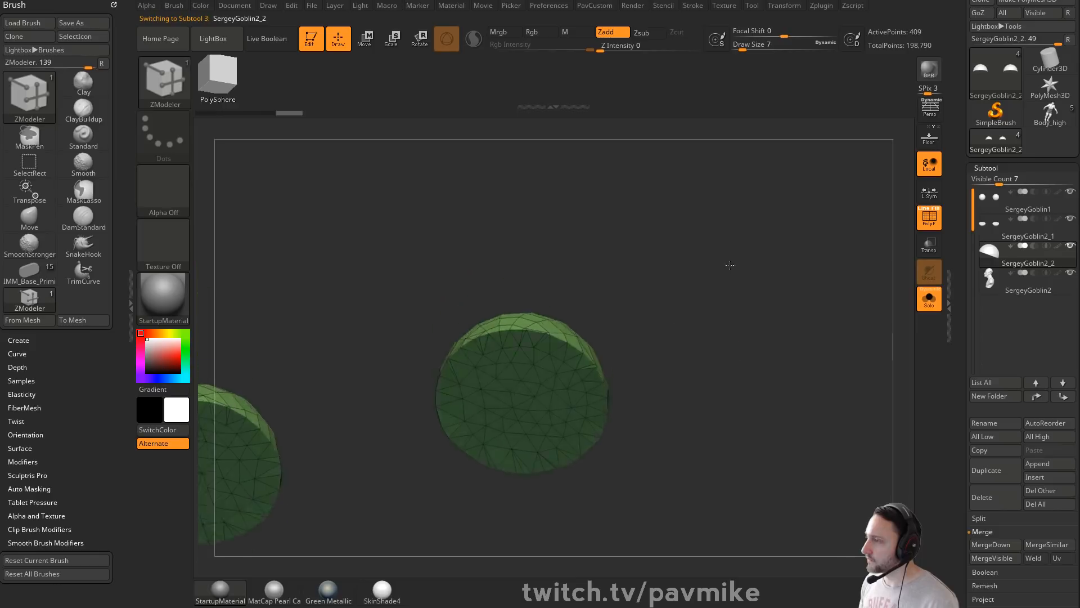
{"action": "left_click_drag", "start_coordinate": [641, 394], "coordinate": [778, 336]}
{"action": "left_click", "coordinate": [926, 301]}
{"action": "left_click", "coordinate": [930, 221]}
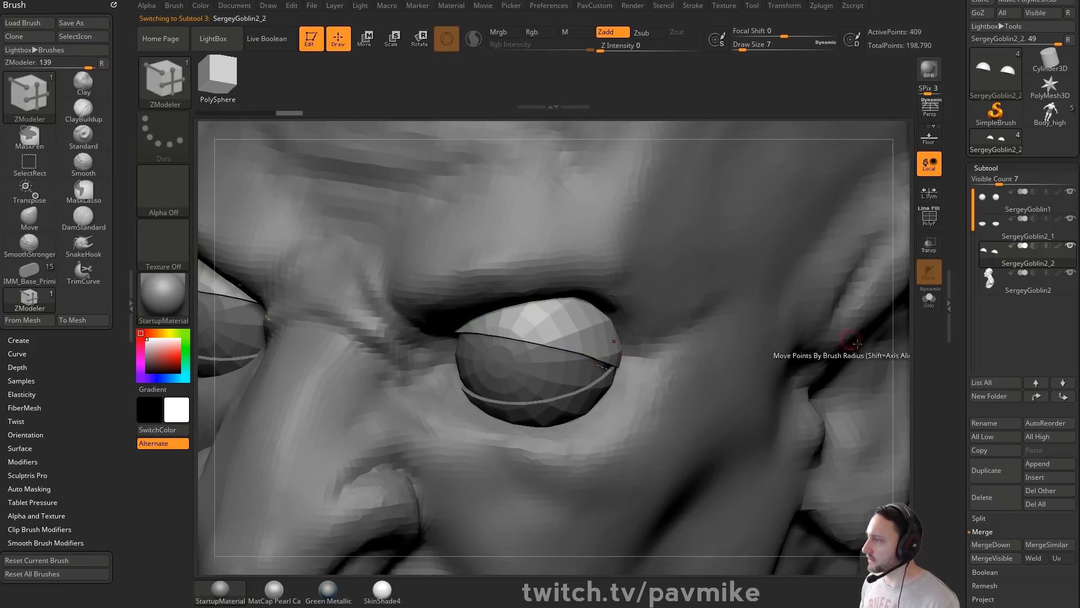
Step: Shape the upper eyelids from the front with the Move brush at draw size 56
{"action": "left_click_drag", "start_coordinate": [897, 333], "coordinate": [870, 301], "text": "alt"}
{"action": "mouse_move", "coordinate": [870, 301]}
{"action": "left_mouse_down", "text": "shift"}
{"action": "mouse_move", "coordinate": [855, 286]}
{"action": "mouse_move", "coordinate": [854, 350]}
{"action": "mouse_move", "coordinate": [816, 356]}
{"action": "left_mouse_up", "text": "shift"}
{"action": "key", "text": "s"}
{"action": "key", "text": "b"}
{"action": "key", "text": "m"}
{"action": "key", "text": "v"}
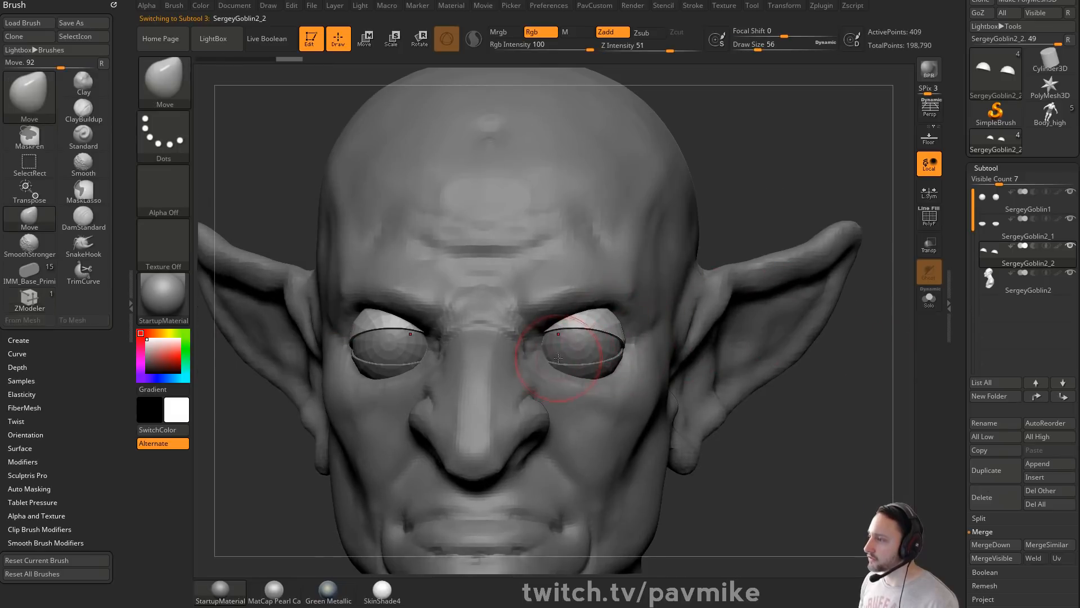
{"action": "left_click_drag", "start_coordinate": [543, 336], "coordinate": [584, 329]}
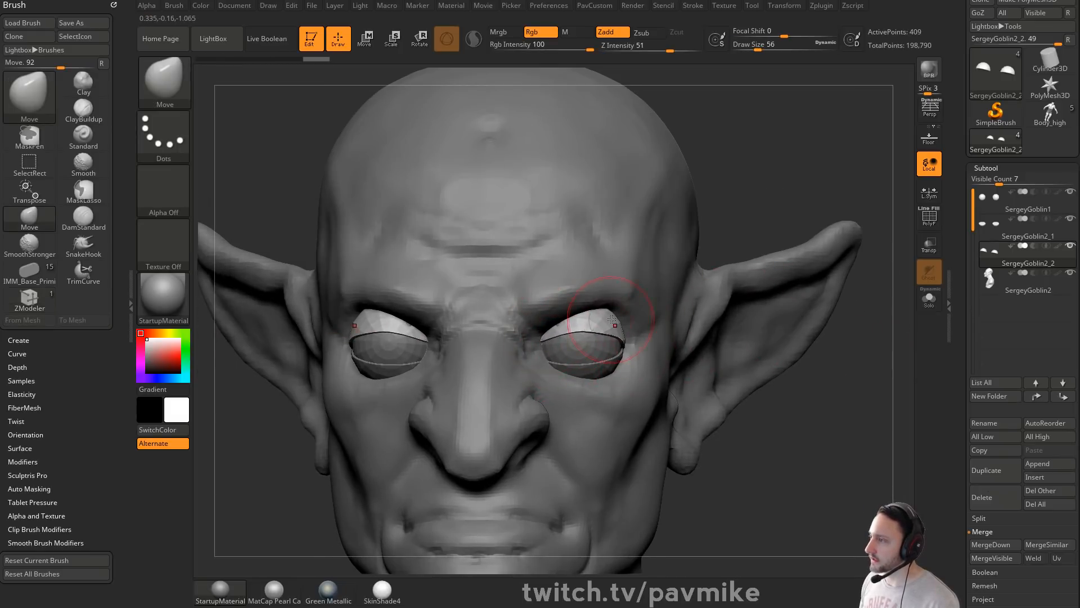
Step: Switch to the Standard brush for the upper eyelids and set its draw size to 37
{"action": "left_click_drag", "start_coordinate": [805, 400], "coordinate": [647, 394]}
{"action": "key", "text": "b"}
{"action": "key", "text": "s"}
{"action": "key", "text": "t"}
{"action": "key", "text": "s"}
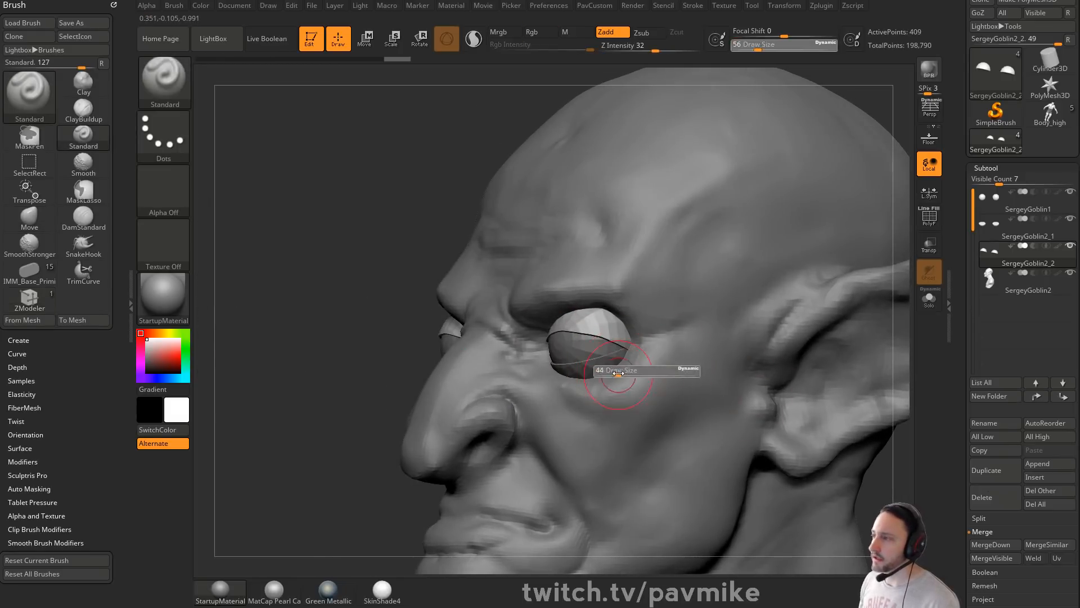
{"action": "left_click_drag", "start_coordinate": [337, 376], "coordinate": [503, 375], "text": "shift"}
{"action": "left_click_drag", "start_coordinate": [779, 373], "coordinate": [776, 389]}
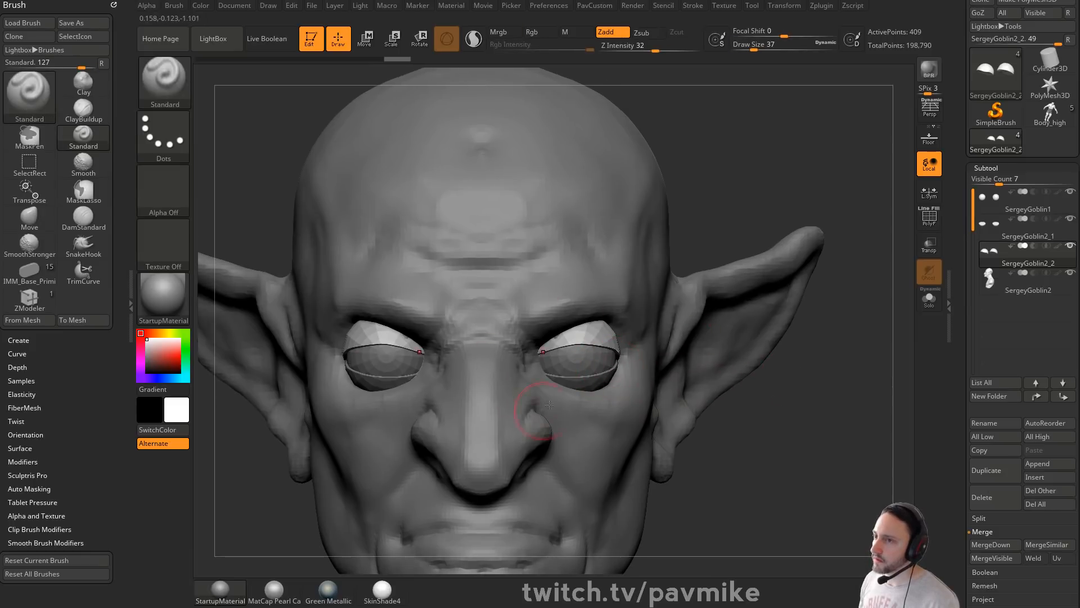
Step: Activate the Move brush on the head subtool at draw size 41, and select the lower eyelids
{"action": "left_click", "coordinate": [596, 388], "text": "alt"}
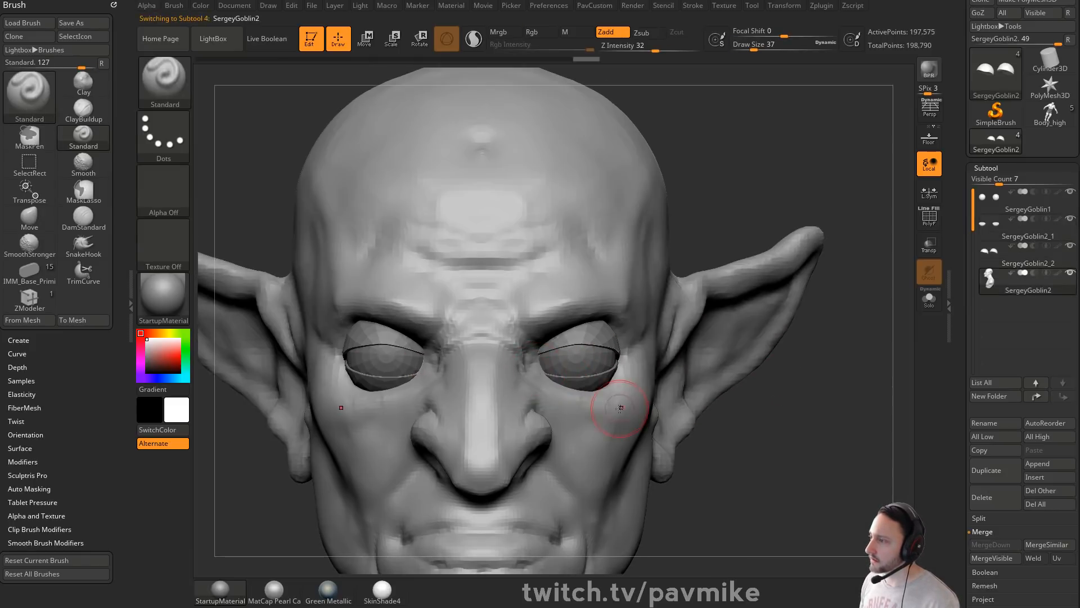
{"action": "key", "text": "b"}
{"action": "key", "text": "m"}
{"action": "key", "text": "v"}
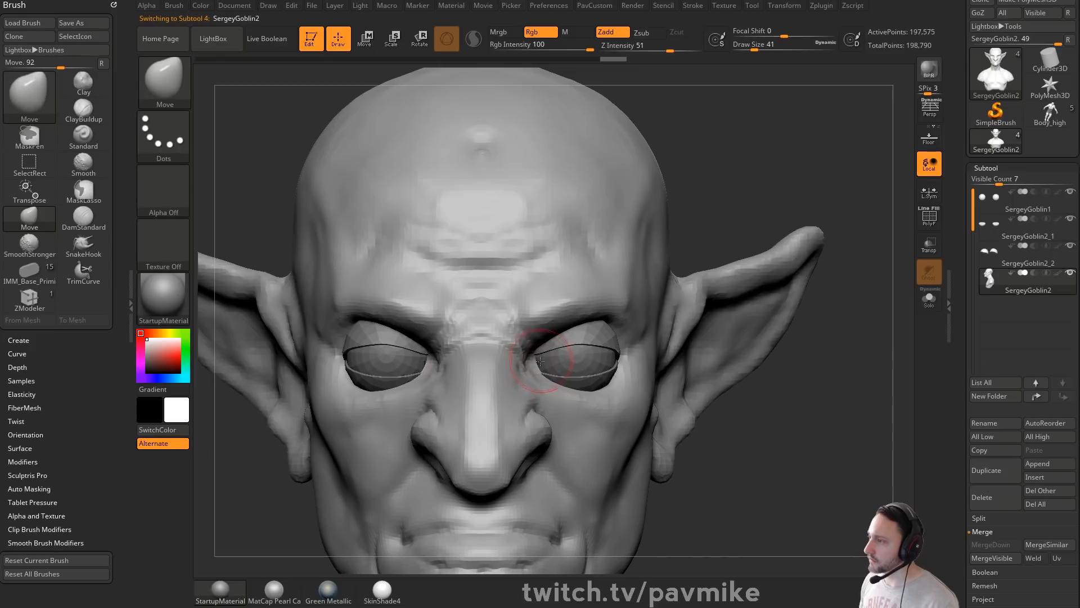
{"action": "left_click", "coordinate": [593, 392], "text": "alt"}
{"action": "left_click_drag", "start_coordinate": [671, 389], "coordinate": [550, 379]}
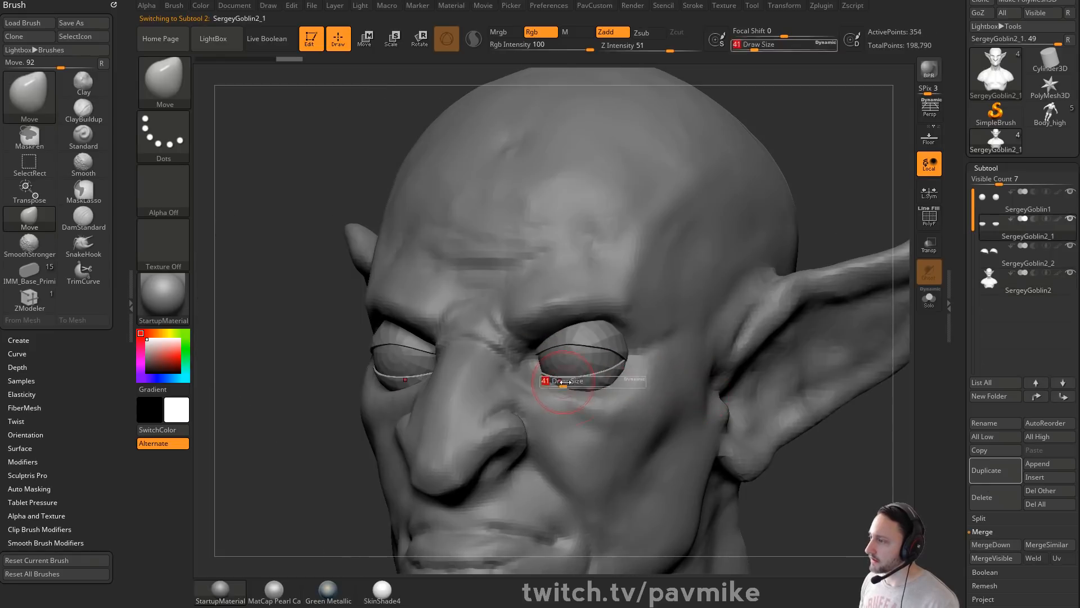
Step: Select the upper eyelids and adjust their curve over the eyeballs with the Move brush at draw size 71
{"action": "left_click", "coordinate": [553, 348], "text": "alt"}
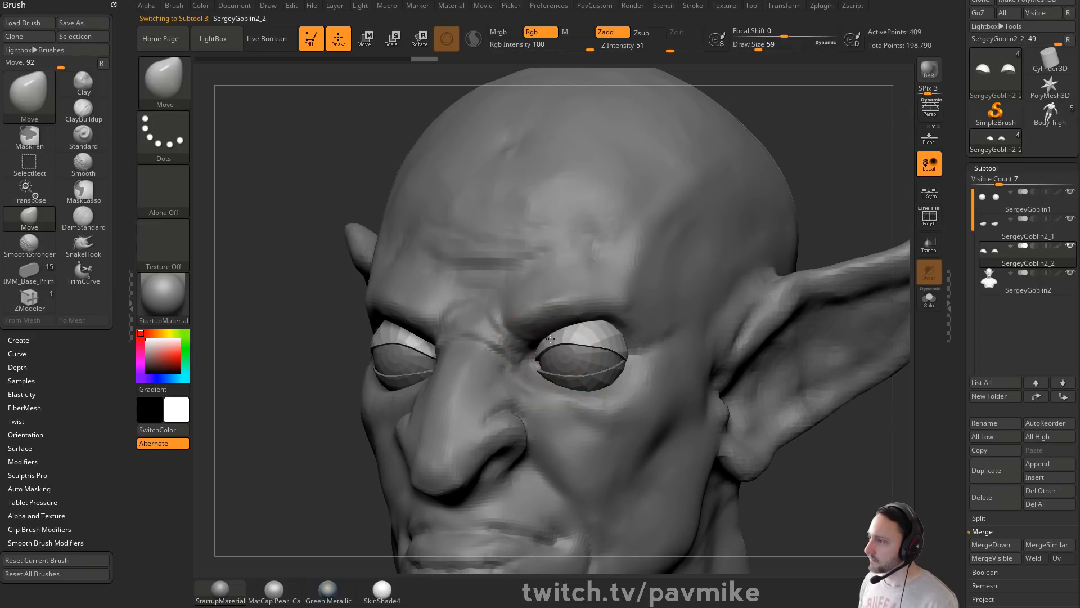
{"action": "mouse_move", "coordinate": [791, 444]}
{"action": "left_mouse_down", "text": "shift"}
{"action": "mouse_move", "coordinate": [841, 454]}
{"action": "mouse_move", "coordinate": [844, 439]}
{"action": "mouse_move", "coordinate": [858, 439]}
{"action": "left_mouse_up", "text": "shift"}
{"action": "key", "text": "s"}
{"action": "left_click_drag", "start_coordinate": [650, 372], "coordinate": [630, 374]}
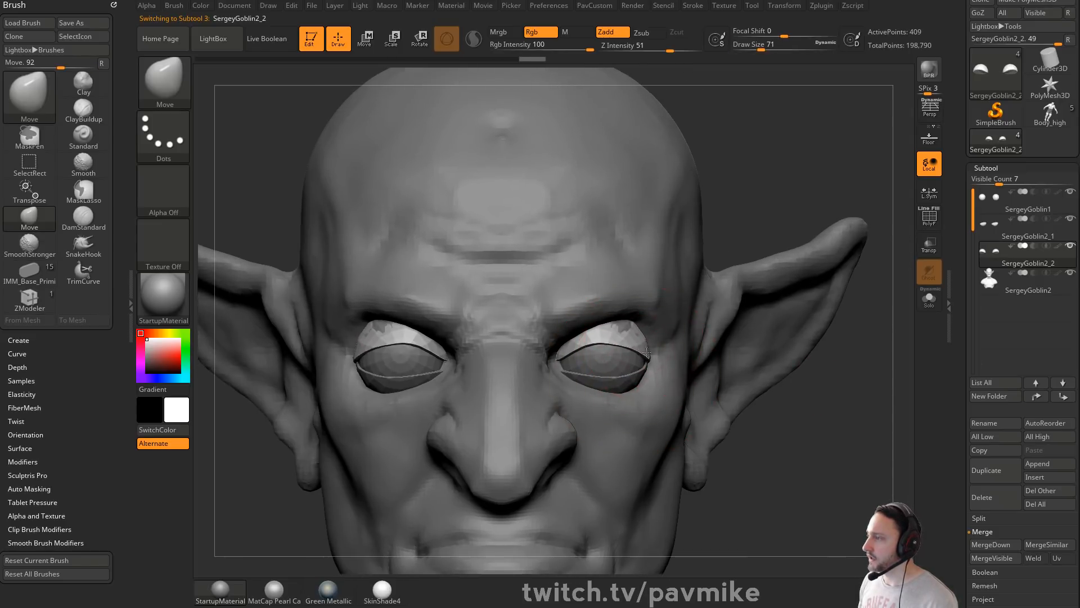
{"action": "left_click_drag", "start_coordinate": [623, 334], "coordinate": [619, 343]}
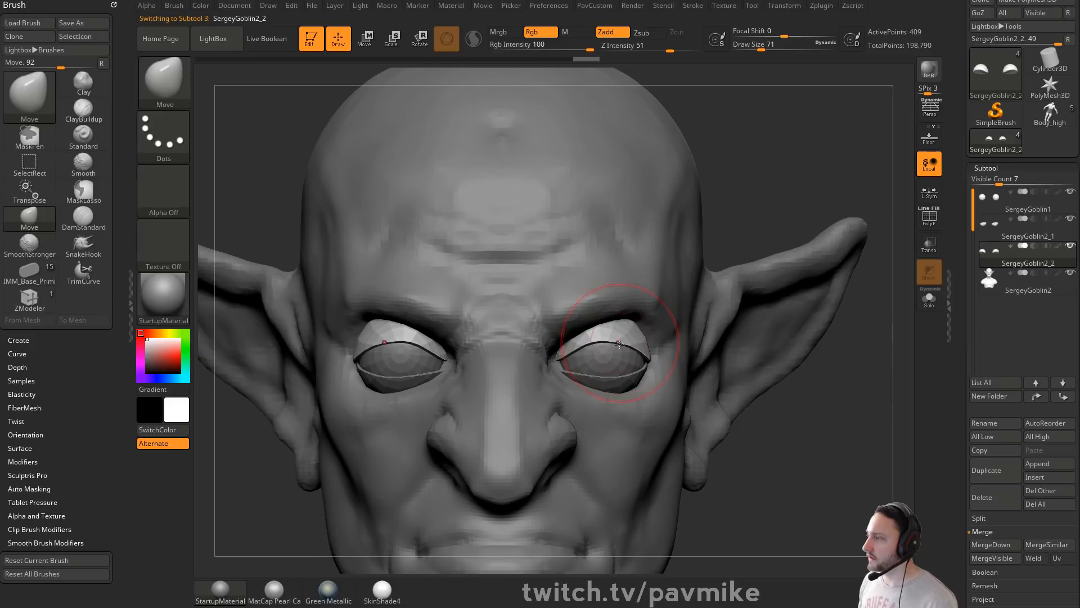
Step: Select the lower eyelids and fit them around the eyeballs with the Move brush at draw size 37
{"action": "left_click", "coordinate": [580, 377], "text": "alt"}
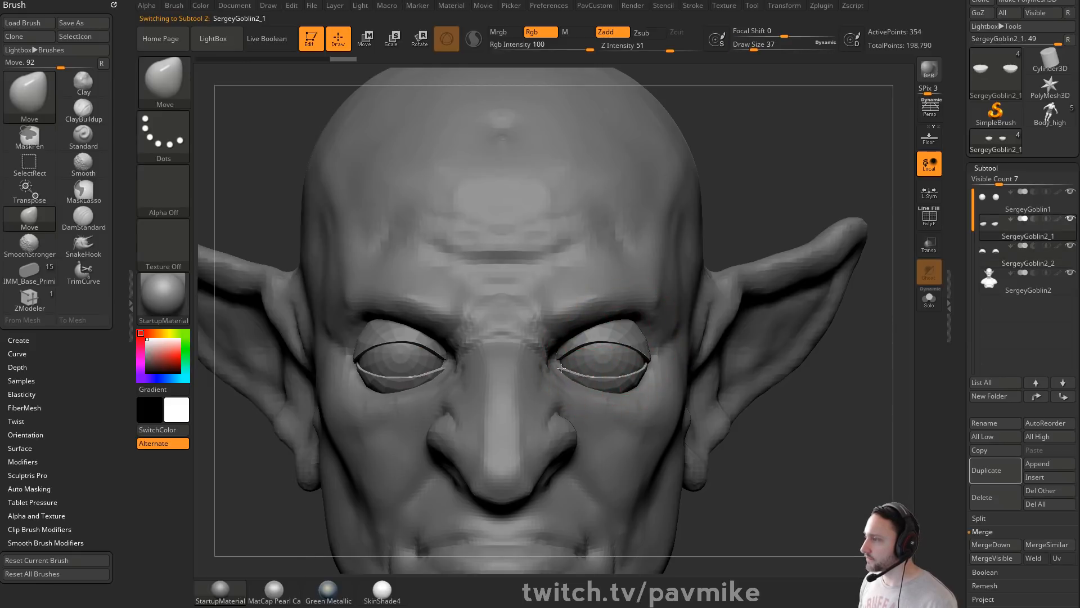
{"action": "left_click_drag", "start_coordinate": [824, 391], "coordinate": [654, 374]}
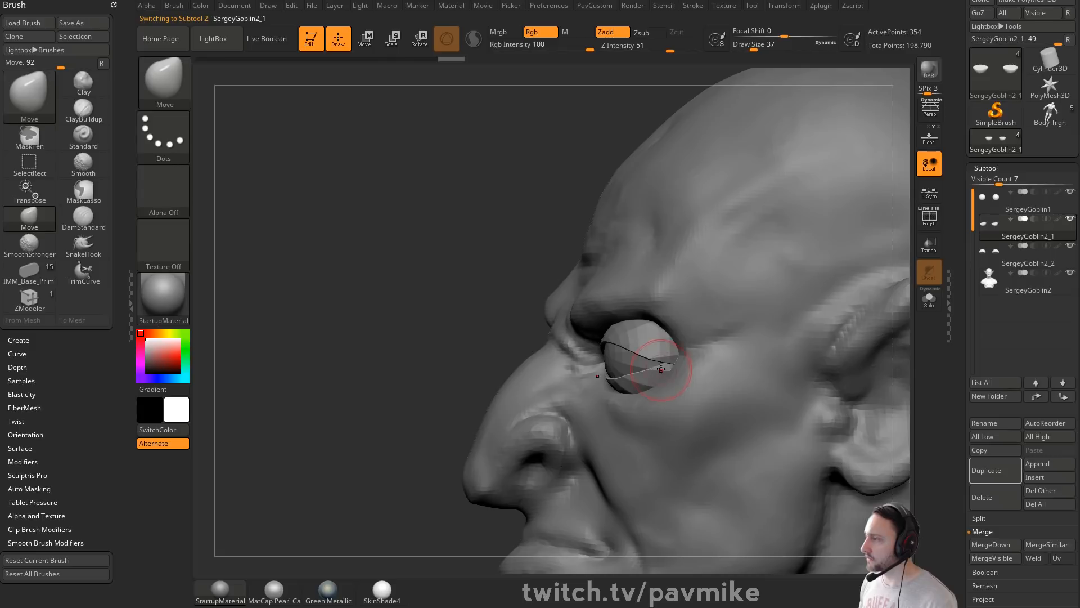
{"action": "left_click_drag", "start_coordinate": [443, 388], "coordinate": [422, 321], "text": "alt"}
{"action": "left_click_drag", "start_coordinate": [422, 332], "coordinate": [820, 394], "text": "shift"}
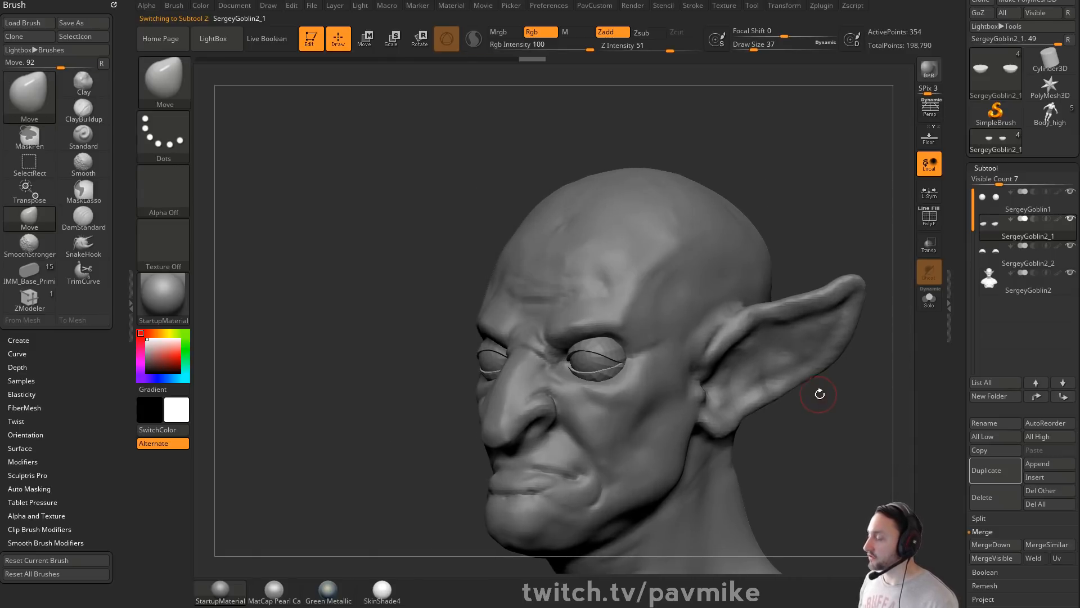
Step: Transpose the eyeballs and both eyelid subtools together, moving them about 0.037 back into the sockets in profile view
{"action": "key", "text": "w"}
{"action": "left_click", "coordinate": [631, 223]}
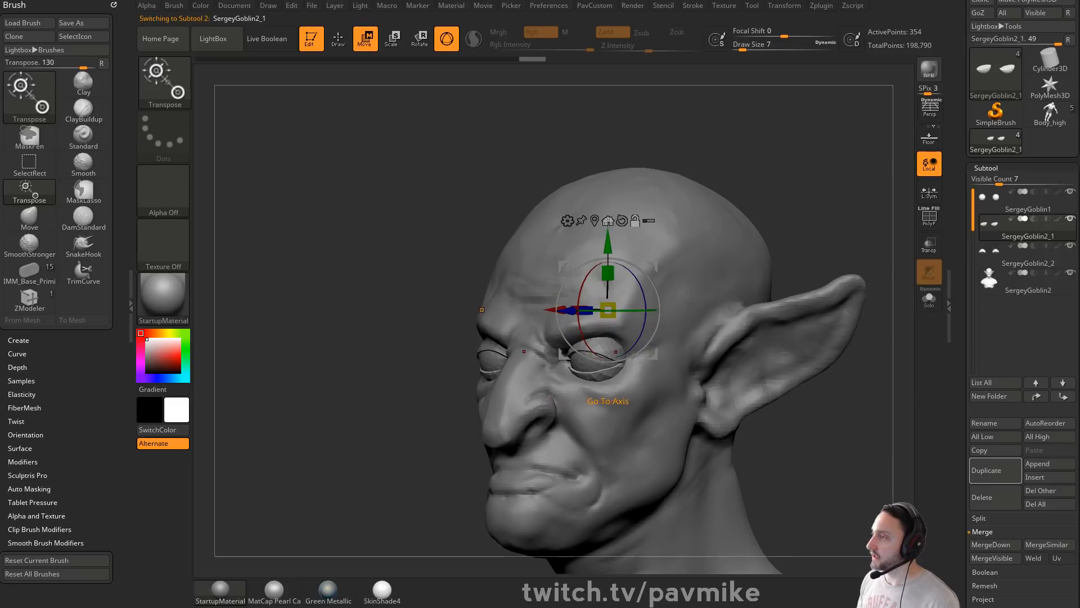
{"action": "mouse_move", "coordinate": [818, 245]}
{"action": "left_mouse_down"}
{"action": "mouse_move", "coordinate": [820, 222]}
{"action": "mouse_move", "coordinate": [586, 168]}
{"action": "left_mouse_up"}
{"action": "left_click_drag", "start_coordinate": [597, 332], "coordinate": [312, 287]}
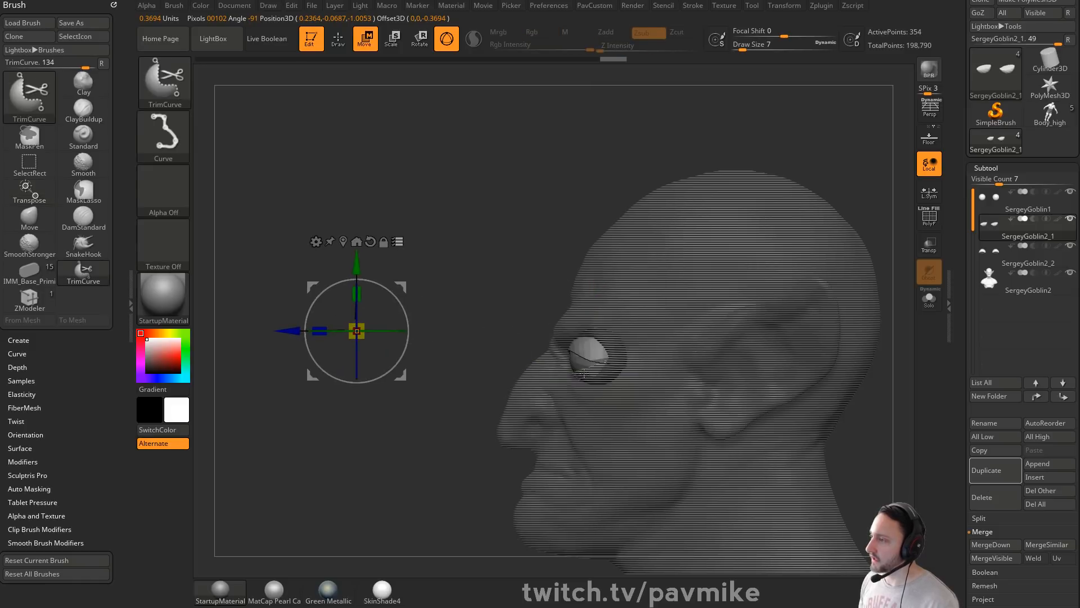
{"action": "left_click_drag", "start_coordinate": [406, 286], "coordinate": [414, 283]}
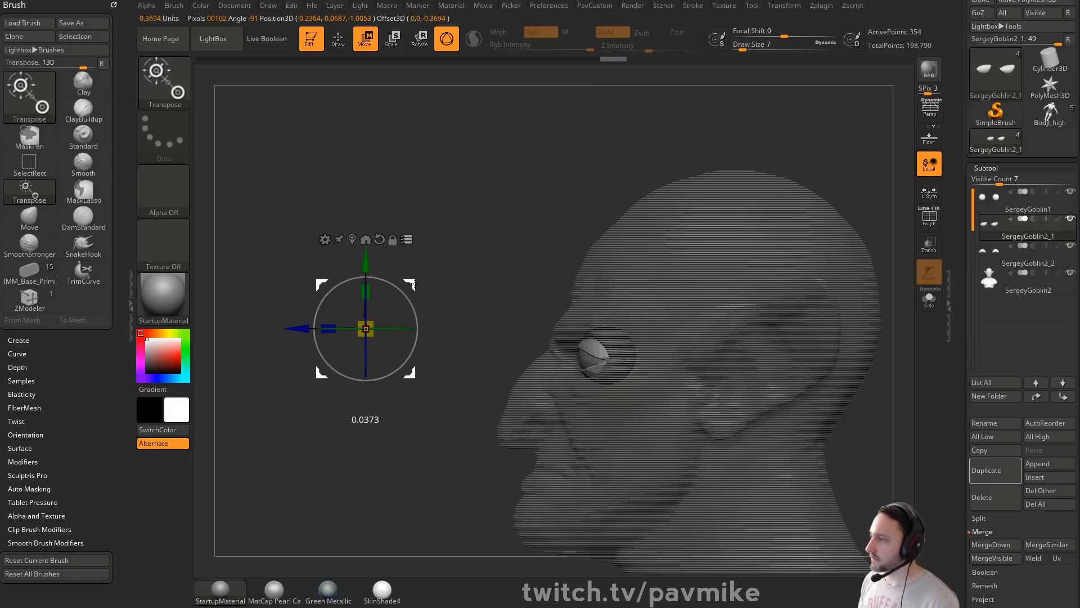
Step: Fine-tune the sideways placement of the eyeballs and eyelids from the front with the gizmo, checking the fit in profile
{"action": "left_click_drag", "start_coordinate": [401, 468], "coordinate": [470, 434]}
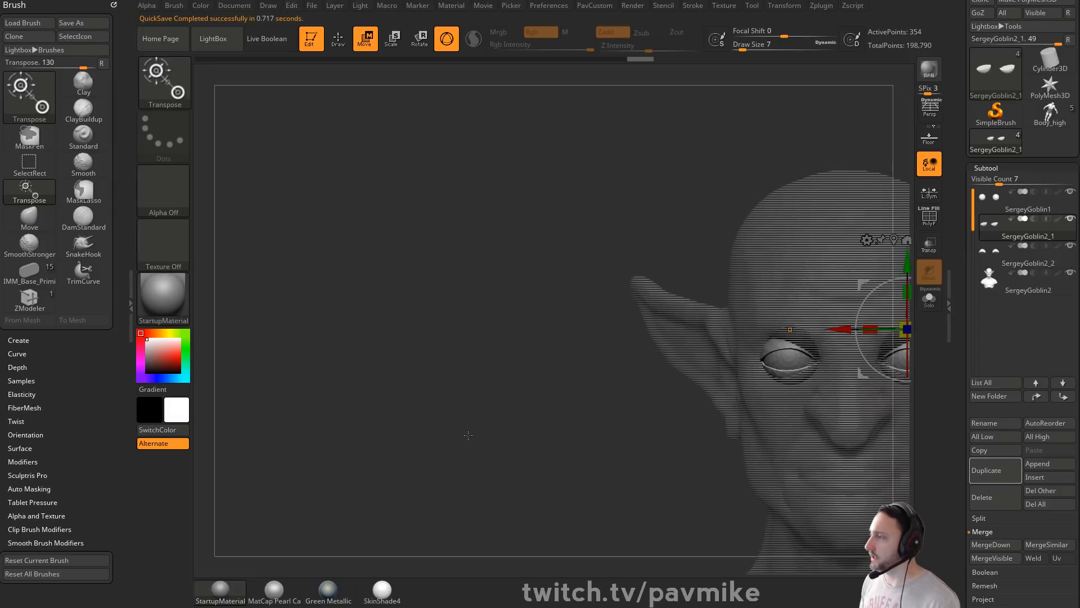
{"action": "left_click_drag", "start_coordinate": [661, 363], "coordinate": [329, 355], "text": "alt"}
{"action": "left_click_drag", "start_coordinate": [757, 392], "coordinate": [826, 412], "text": "alt"}
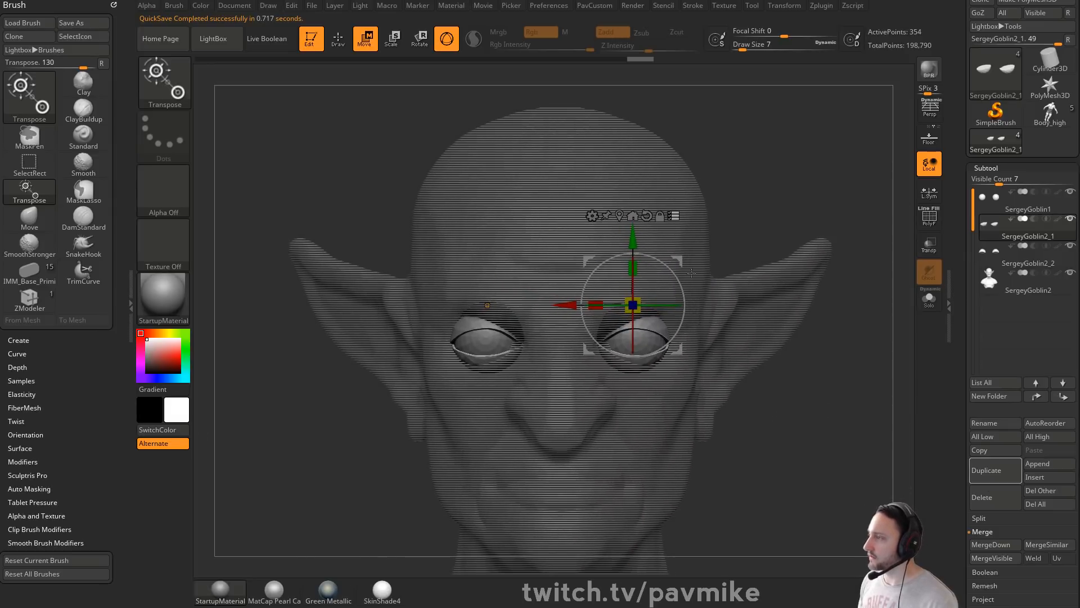
{"action": "left_click_drag", "start_coordinate": [678, 260], "coordinate": [680, 260]}
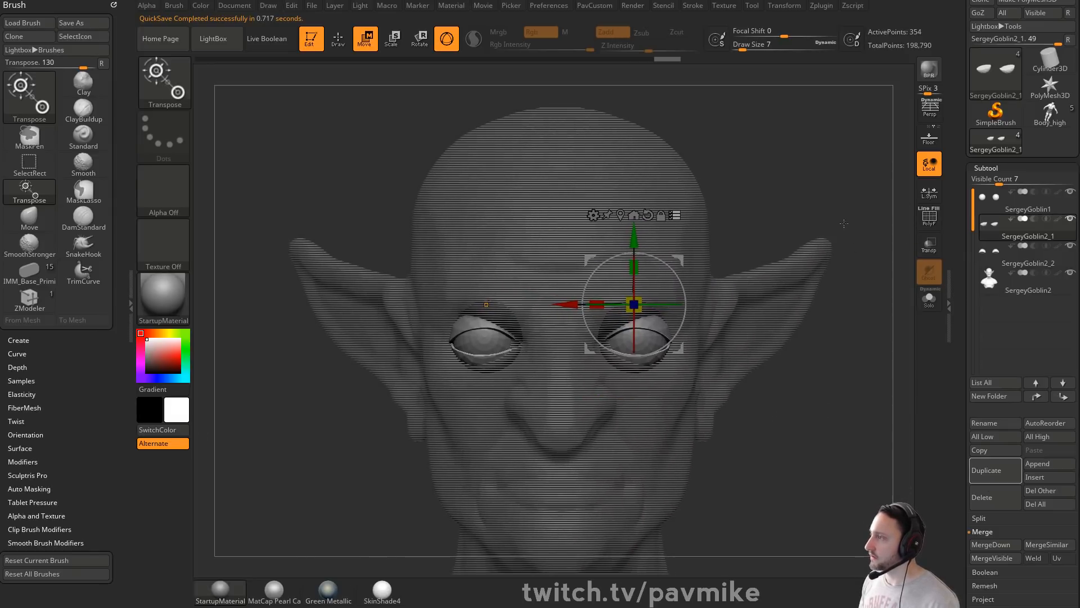
{"action": "mouse_move", "coordinate": [828, 209]}
{"action": "left_mouse_down"}
{"action": "mouse_move", "coordinate": [757, 178]}
{"action": "mouse_move", "coordinate": [380, 283]}
{"action": "left_mouse_up"}
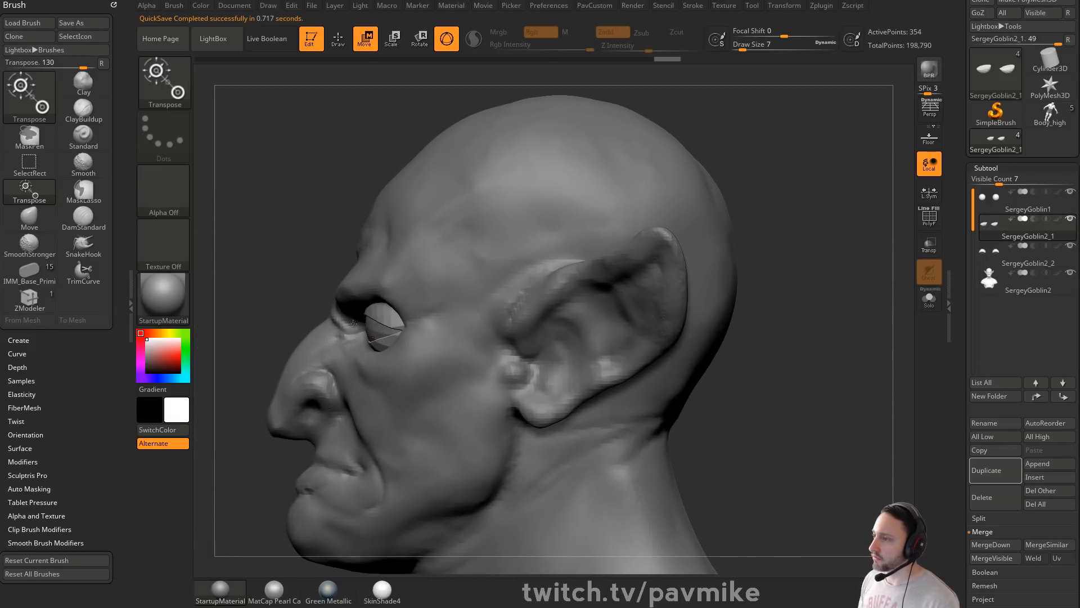
{"action": "key", "text": "q"}
{"action": "mouse_move", "coordinate": [292, 259]}
{"action": "left_mouse_down"}
{"action": "mouse_move", "coordinate": [388, 292]}
{"action": "mouse_move", "coordinate": [394, 308]}
{"action": "mouse_move", "coordinate": [224, 324]}
{"action": "left_mouse_up"}
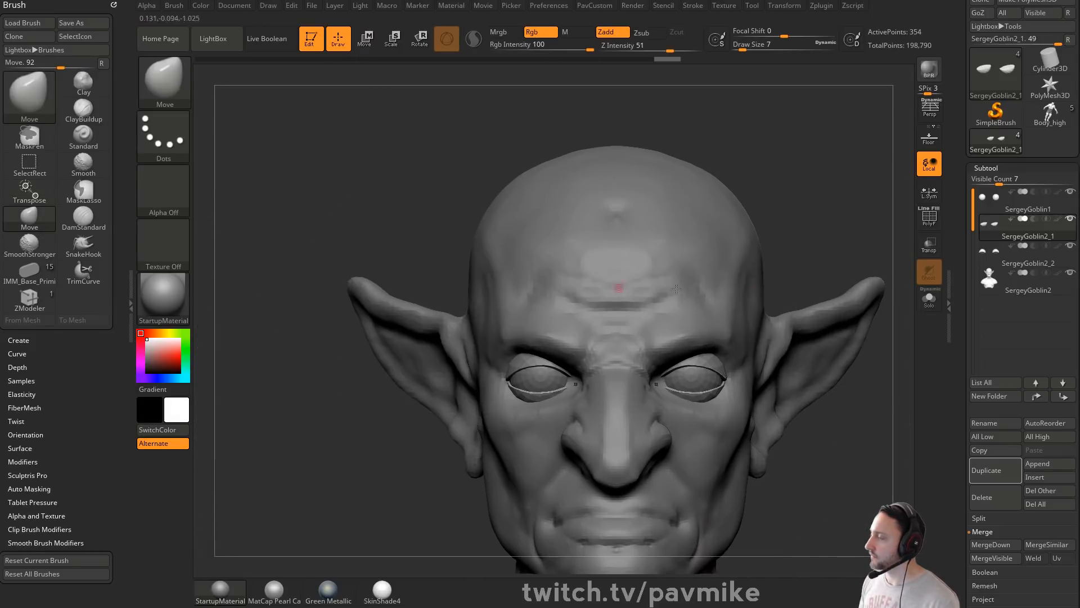
{"action": "key", "text": "w"}
{"action": "left_click", "coordinate": [730, 253]}
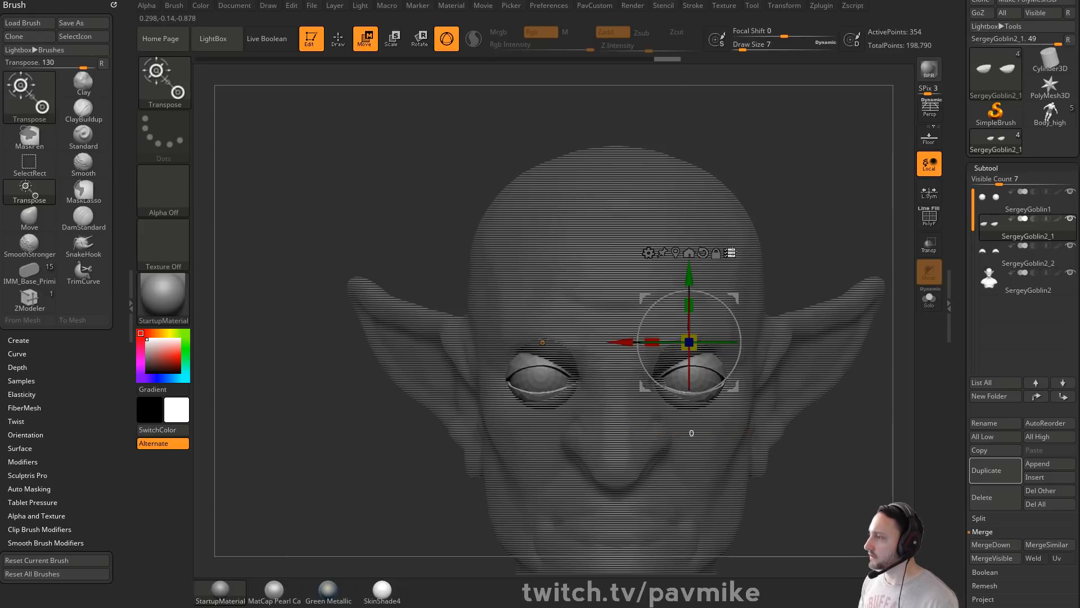
{"action": "key", "text": "q"}
Step: Nudge the lower eyelids with the Move brush at draw size 49, and select the head with the Standard brush
{"action": "left_click_drag", "start_coordinate": [846, 406], "coordinate": [835, 376], "text": "alt"}
{"action": "key", "text": "s"}
{"action": "left_click_drag", "start_coordinate": [673, 382], "coordinate": [688, 381]}
{"action": "left_click", "coordinate": [710, 394], "text": "alt"}
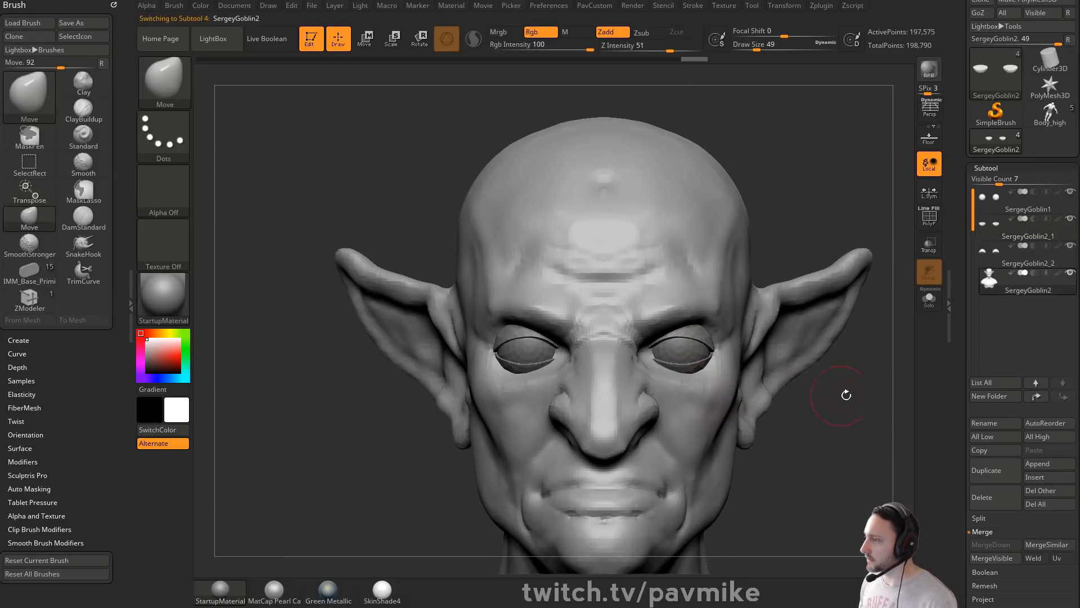
{"action": "key", "text": "b"}
{"action": "key", "text": "s"}
{"action": "key", "text": "t"}
Step: Select the upper eyelids and thicken them further with ZModeler's QMesh Polygroup All action
{"action": "mouse_move", "coordinate": [846, 395]}
{"action": "left_mouse_down", "text": "alt"}
{"action": "mouse_move", "coordinate": [803, 408]}
{"action": "mouse_move", "coordinate": [822, 416]}
{"action": "mouse_move", "coordinate": [694, 345]}
{"action": "left_mouse_up", "text": "alt"}
{"action": "left_click", "coordinate": [688, 346], "text": "alt"}
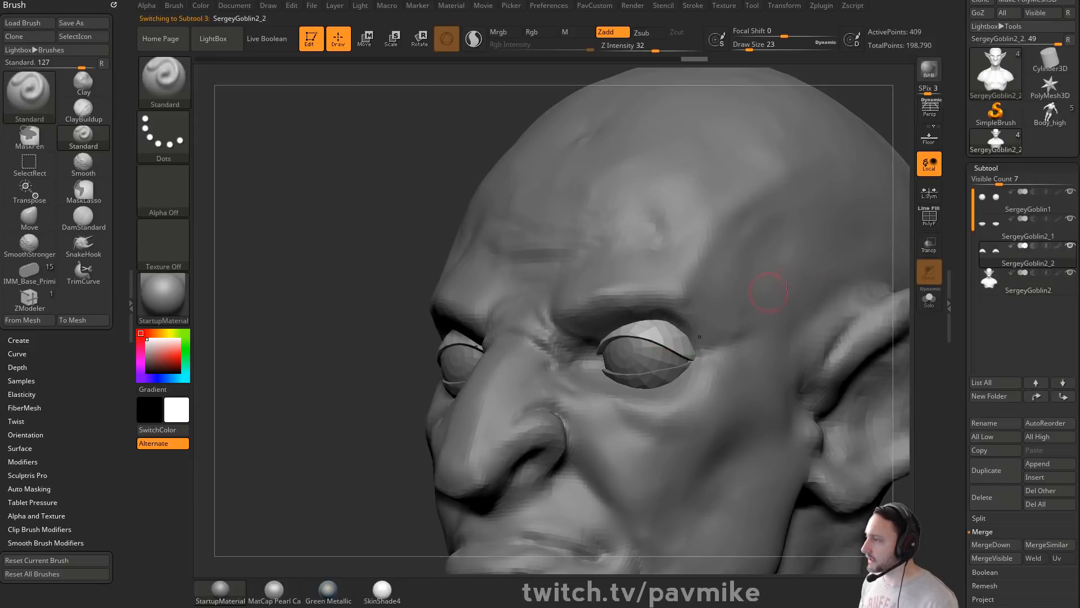
{"action": "mouse_move", "coordinate": [858, 114]}
{"action": "left_mouse_down"}
{"action": "mouse_move", "coordinate": [803, 152]}
{"action": "mouse_move", "coordinate": [803, 205]}
{"action": "mouse_move", "coordinate": [733, 262]}
{"action": "left_mouse_up"}
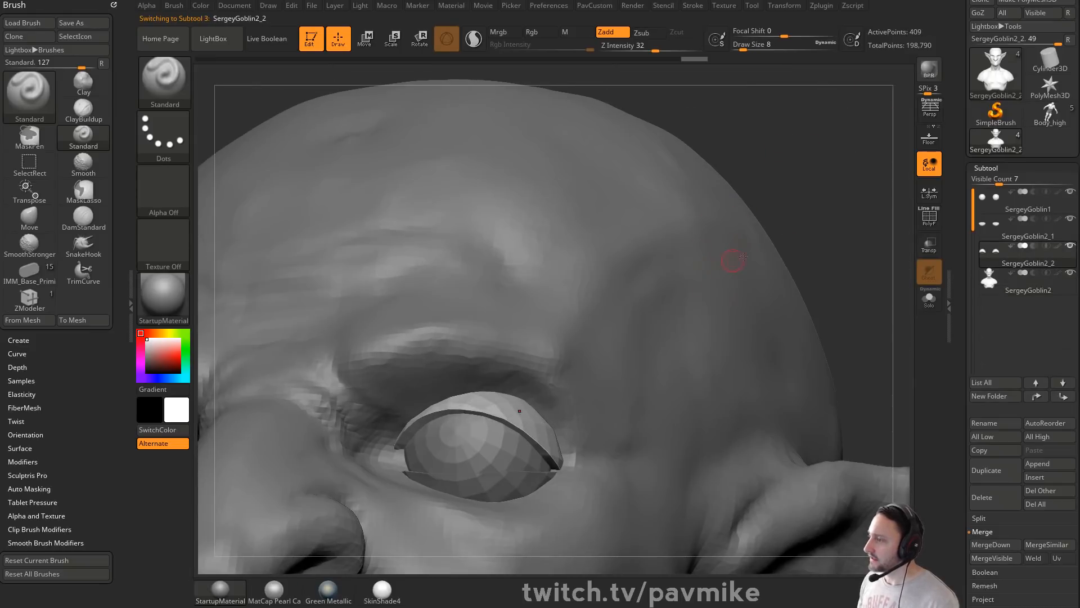
{"action": "left_click_drag", "start_coordinate": [827, 234], "coordinate": [848, 210], "text": "alt"}
{"action": "key", "text": "b"}
{"action": "key", "text": "z"}
{"action": "key", "text": "m"}
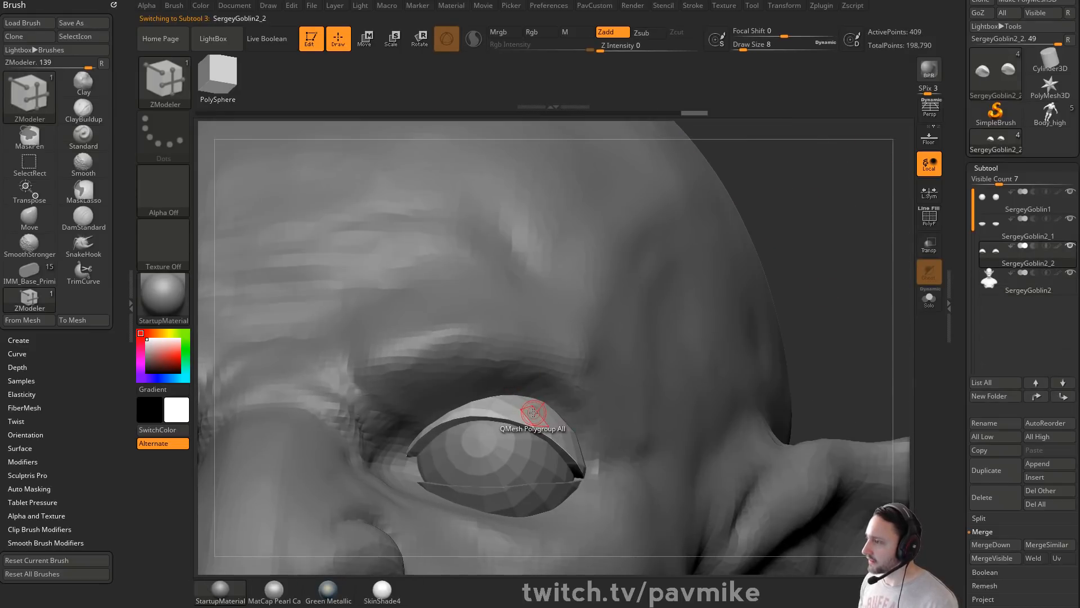
Step: Select the lower eyelids, thicken them outward with QMesh Polygroup All, and return to a framed front view
{"action": "left_click", "coordinate": [524, 492], "text": "alt"}
{"action": "left_click_drag", "start_coordinate": [853, 303], "coordinate": [820, 357]}
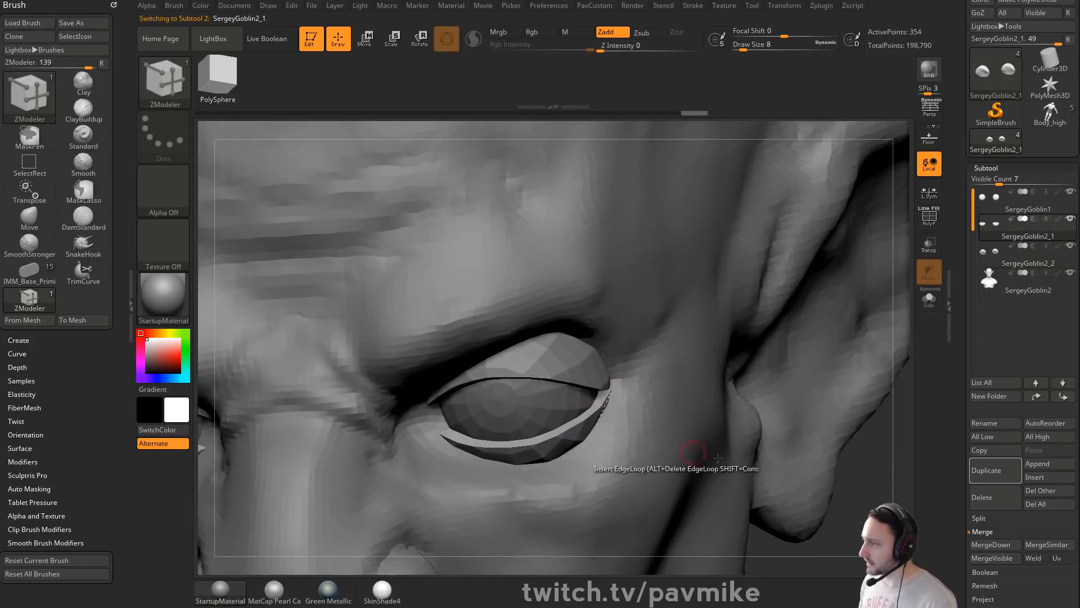
{"action": "key", "text": "f"}
{"action": "left_click_drag", "start_coordinate": [830, 443], "coordinate": [857, 414], "text": "shift"}
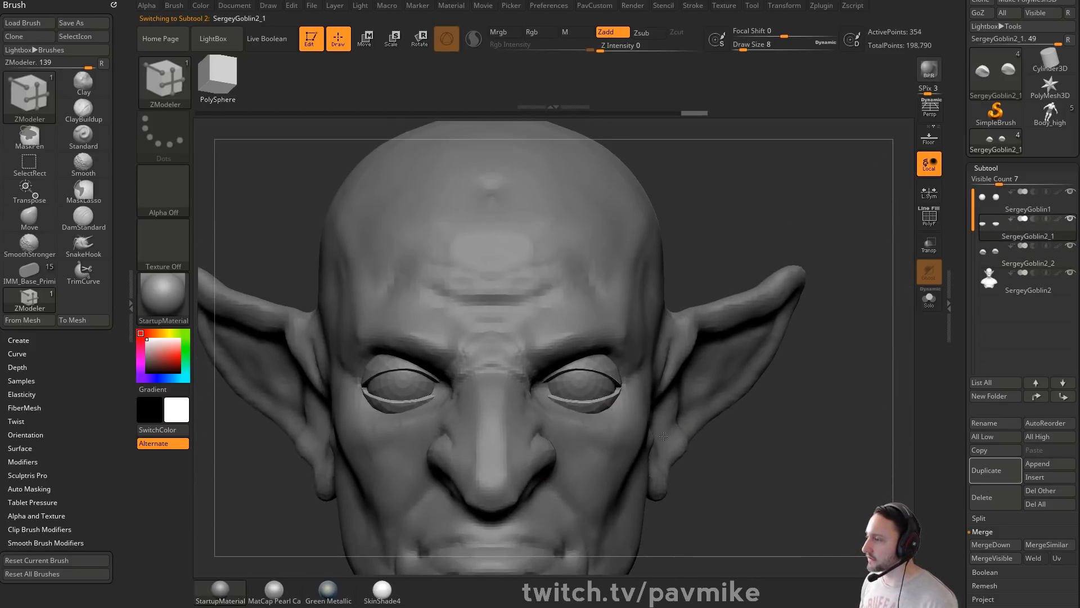
Step: Select the head with the Standard brush and examine how the eyelids sit against the sockets from several angles
{"action": "left_click", "coordinate": [635, 401], "text": "alt"}
{"action": "right_click_drag", "start_coordinate": [635, 401], "coordinate": [612, 400]}
{"action": "key", "text": "b"}
{"action": "key", "text": "s"}
{"action": "key", "text": "t"}
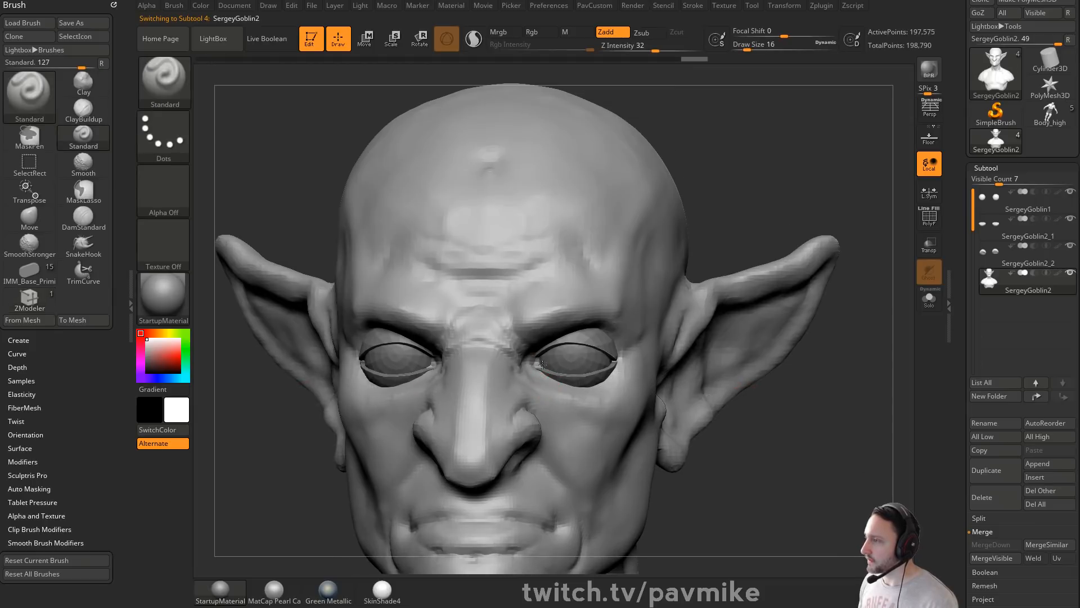
{"action": "right_click_drag", "start_coordinate": [635, 366], "coordinate": [534, 375]}
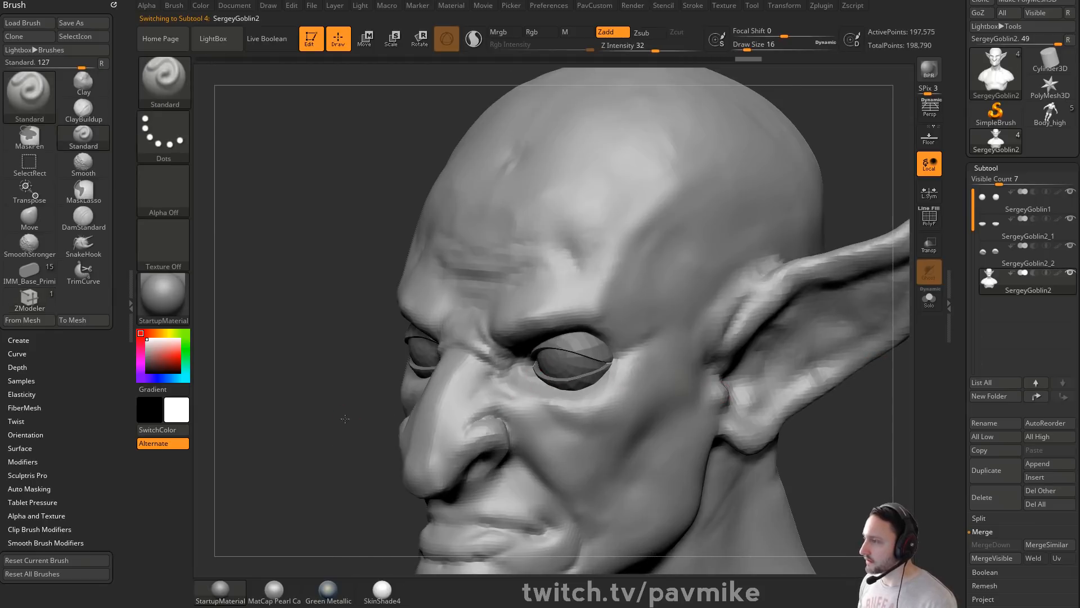
{"action": "right_click_drag", "start_coordinate": [345, 419], "coordinate": [695, 320]}
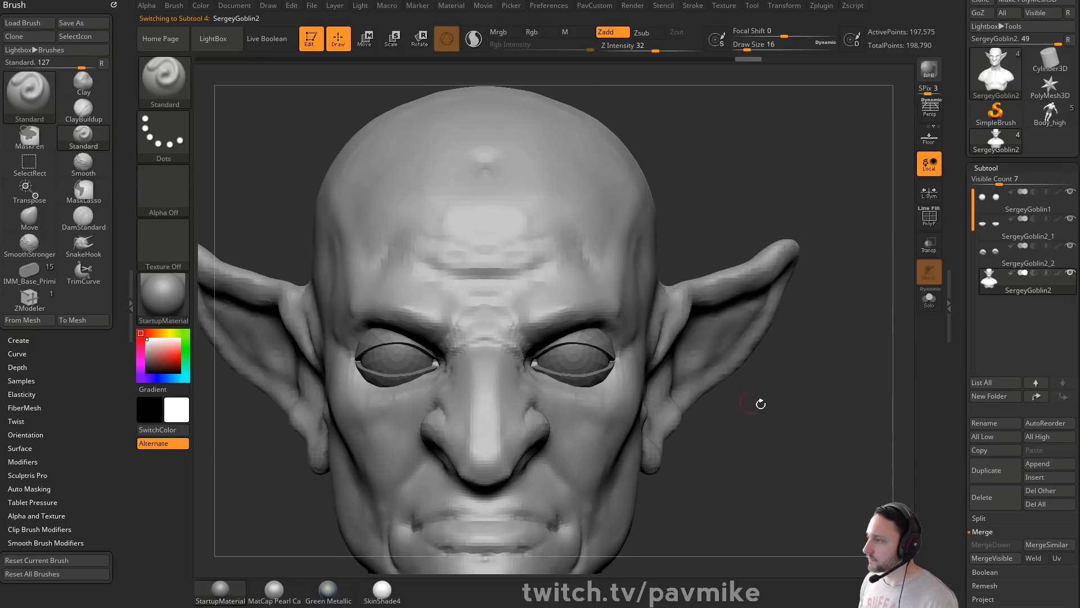
{"action": "right_click_drag", "start_coordinate": [760, 404], "coordinate": [757, 382]}
Step: Switch to the Move brush, select the lower eyelids and reduce the draw size to 41
{"action": "left_click", "coordinate": [593, 345], "text": "alt"}
{"action": "mouse_move", "coordinate": [746, 274]}
{"action": "right_mouse_down"}
{"action": "mouse_move", "coordinate": [704, 272]}
{"action": "mouse_move", "coordinate": [540, 354]}
{"action": "right_mouse_up"}
{"action": "key", "text": "b"}
{"action": "key", "text": "m"}
{"action": "key", "text": "v"}
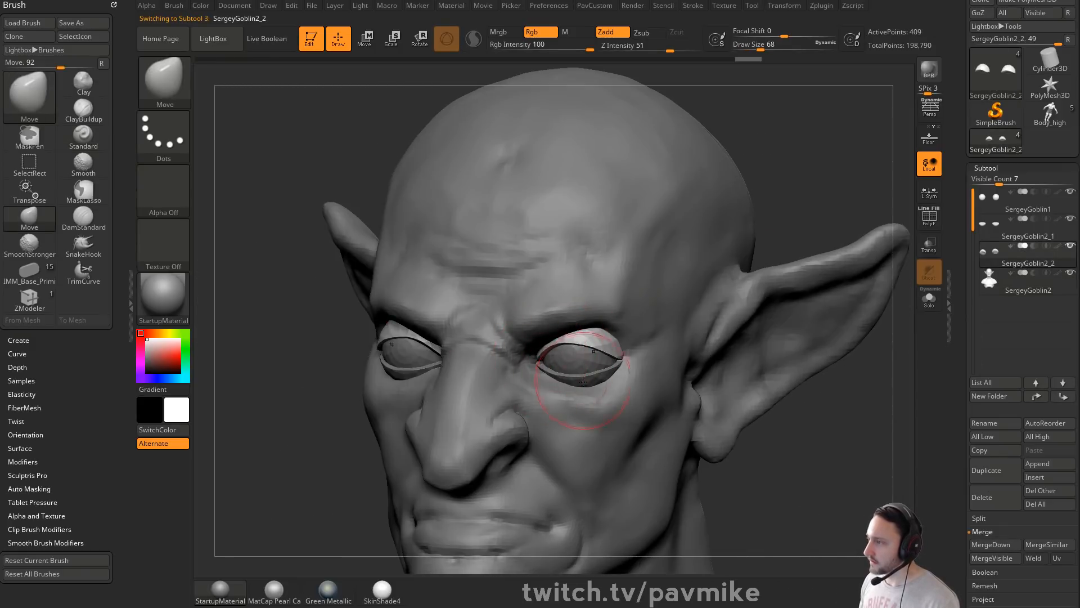
{"action": "left_click", "coordinate": [579, 377], "text": "alt"}
{"action": "key", "text": "s"}
{"action": "left_click_drag", "start_coordinate": [576, 382], "coordinate": [569, 382]}
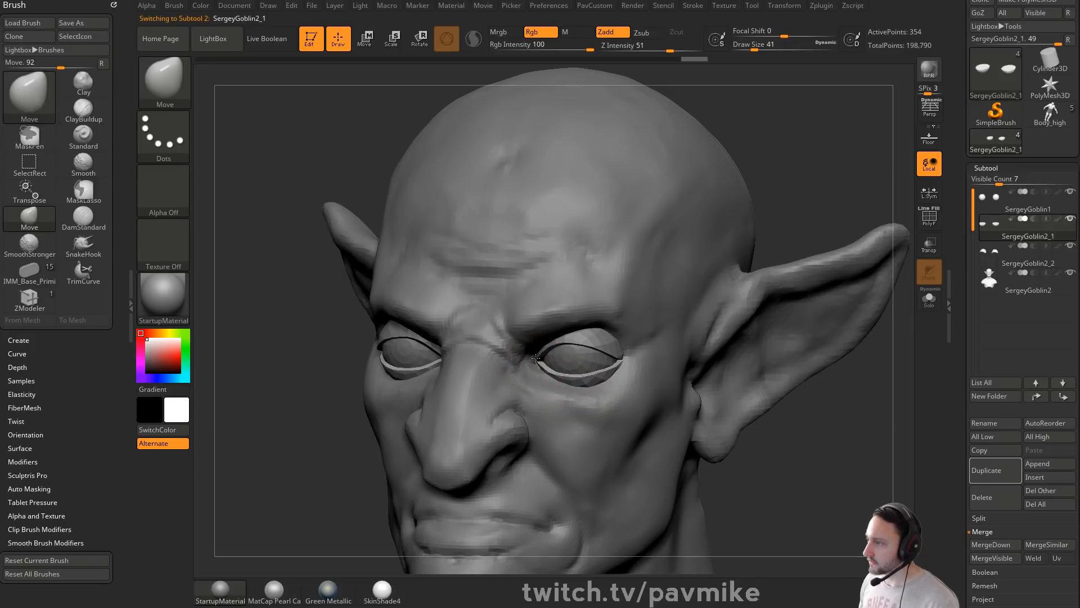
Step: Check the lower eyelids from the side and front, and select the upper eyelids
{"action": "right_click_drag", "start_coordinate": [805, 433], "coordinate": [598, 389]}
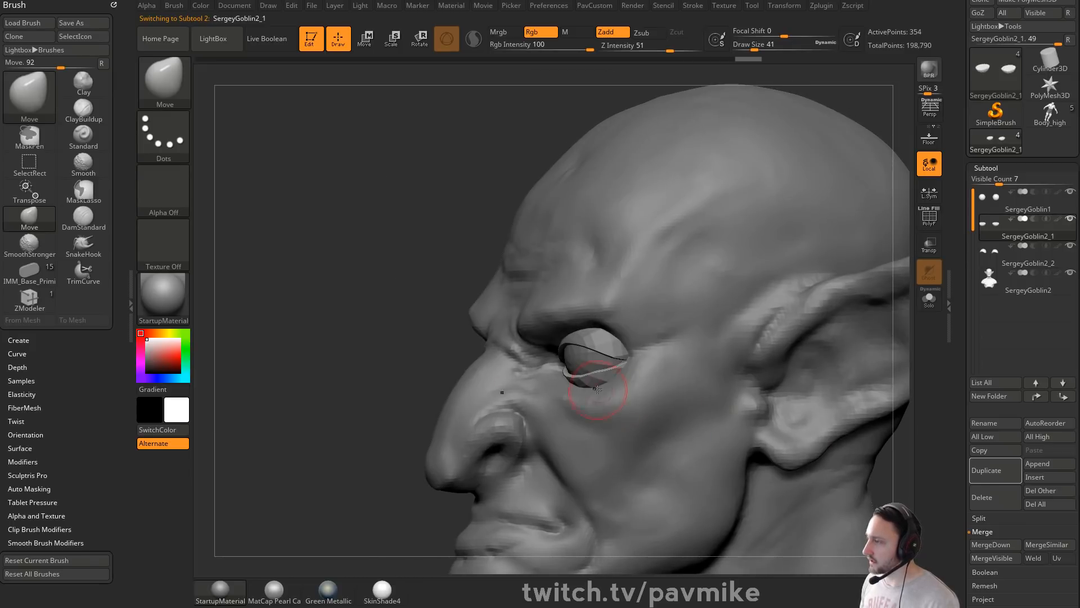
{"action": "right_click_drag", "start_coordinate": [400, 414], "coordinate": [478, 386]}
{"action": "mouse_move", "coordinate": [770, 436]}
{"action": "right_mouse_down", "text": "alt"}
{"action": "mouse_move", "coordinate": [750, 446]}
{"action": "mouse_move", "coordinate": [781, 451]}
{"action": "mouse_move", "coordinate": [754, 443]}
{"action": "right_mouse_up", "text": "alt"}
{"action": "left_click", "coordinate": [534, 360], "text": "alt"}
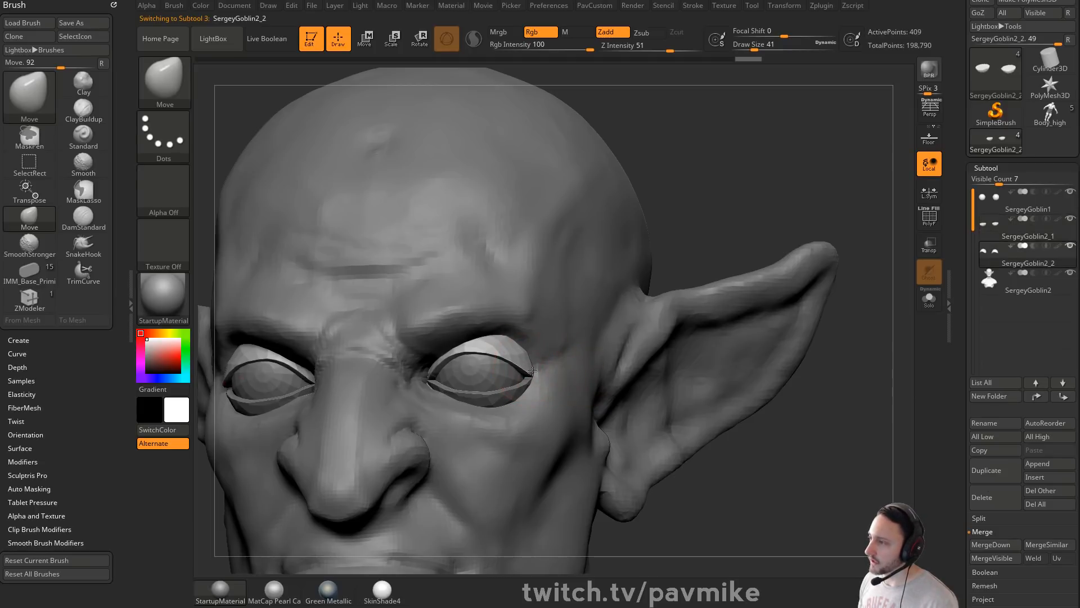
{"action": "right_click_drag", "start_coordinate": [820, 438], "coordinate": [829, 421]}
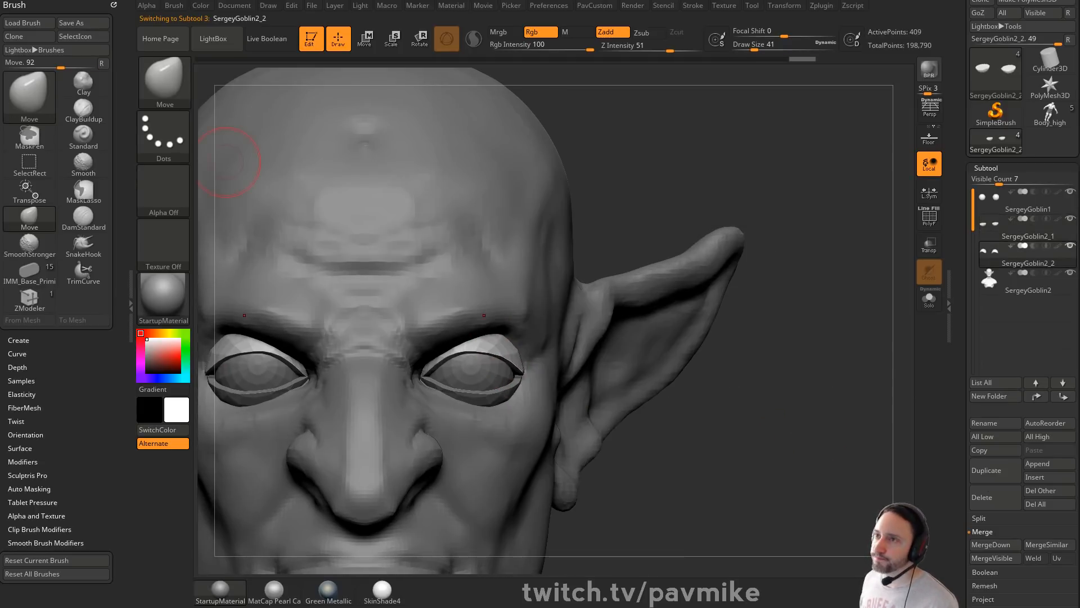
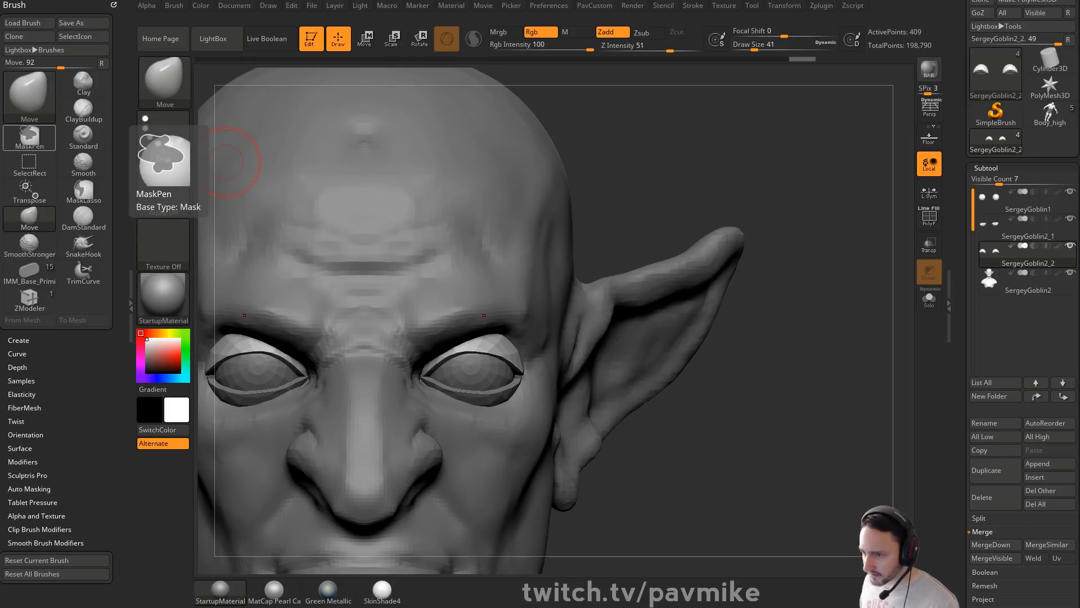
Step: Switch to Chrome and search Google Images for "old man face" in a new tab
{"action": "key", "text": "alt+Tab"}
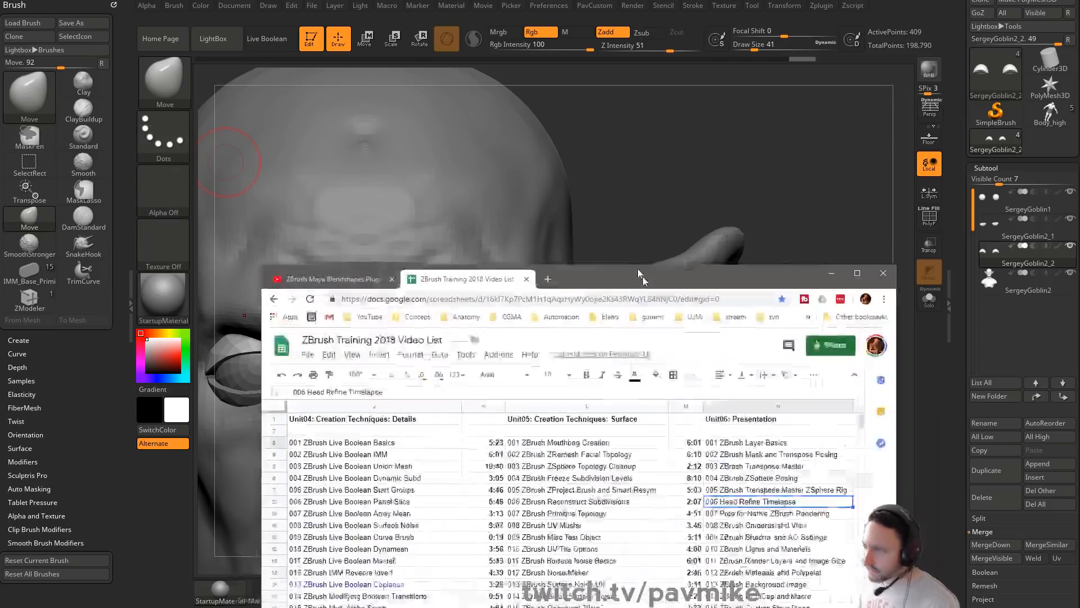
{"action": "left_click_drag", "start_coordinate": [637, 269], "coordinate": [577, 162]}
{"action": "left_click", "coordinate": [500, 157]}
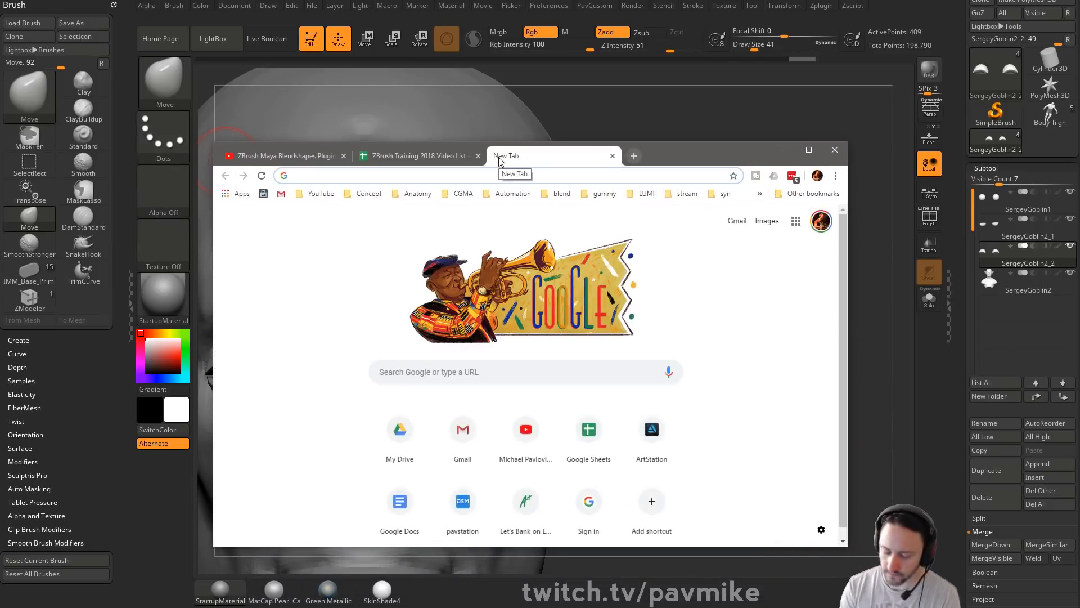
{"action": "type", "text": "old man face"}
{"action": "key", "text": "Return"}
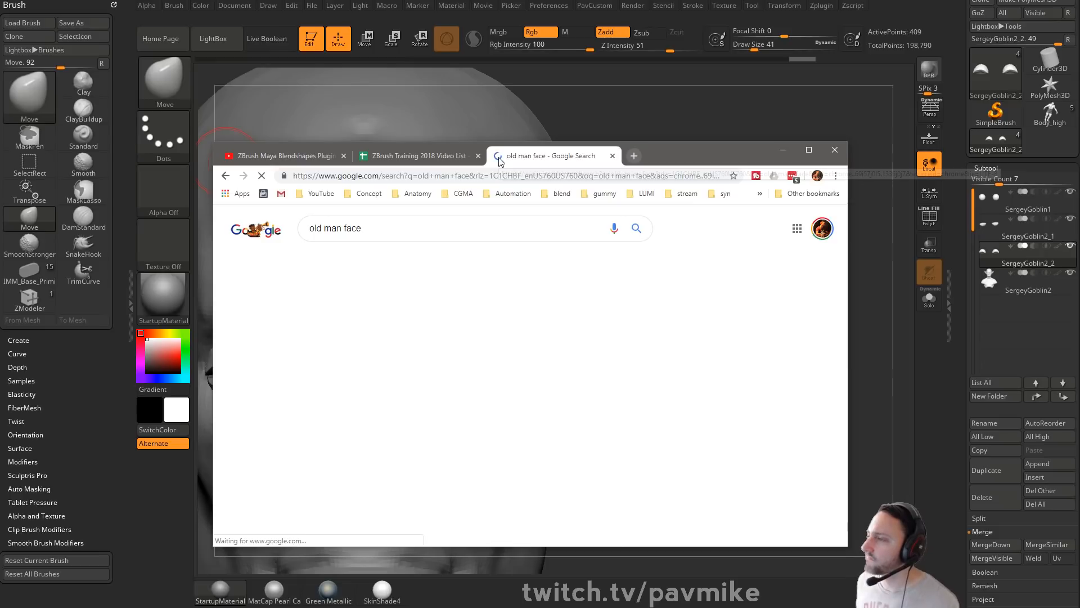
{"action": "left_click", "coordinate": [347, 260]}
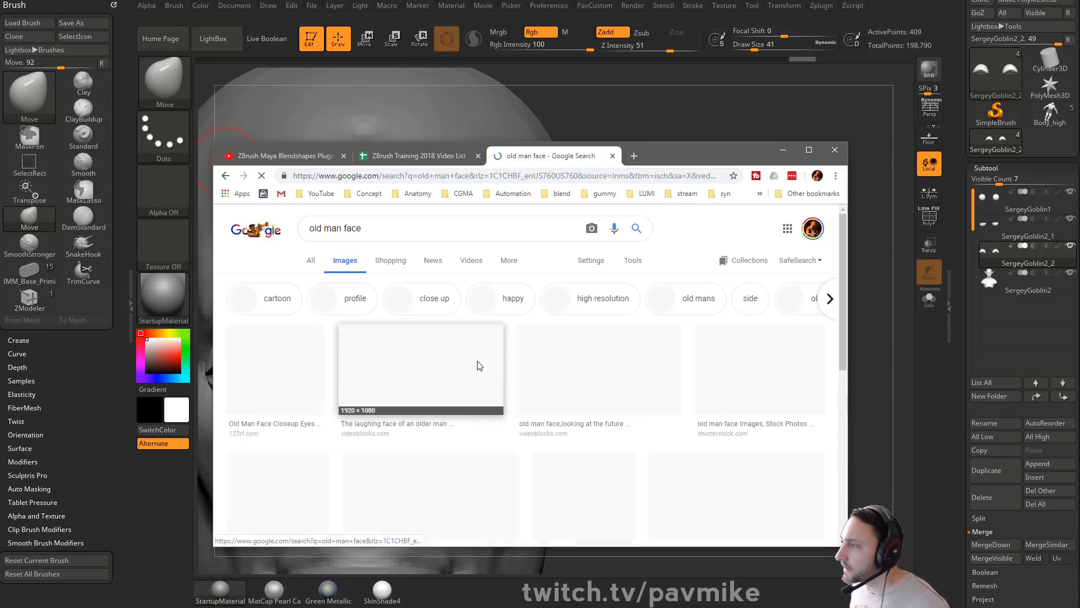
Step: Browse the portrait results for wrinkle reference, enlarge the "work: old man face" image, and return to ZBrush
{"action": "scroll", "coordinate": [460, 371], "scroll_direction": "down", "scroll_amount": 2}
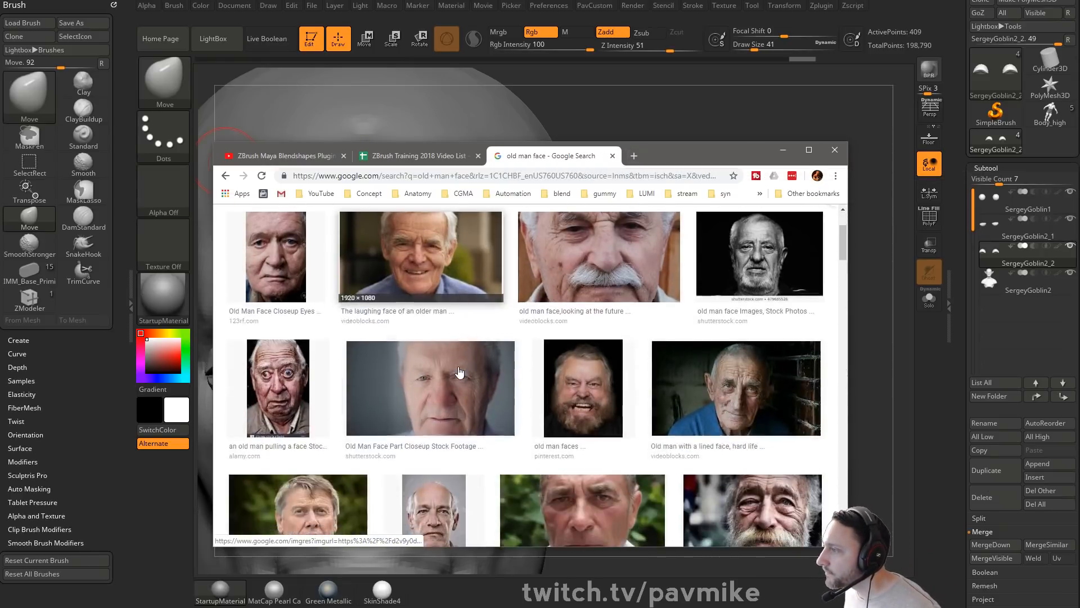
{"action": "scroll", "coordinate": [724, 351], "scroll_direction": "down", "scroll_amount": 3}
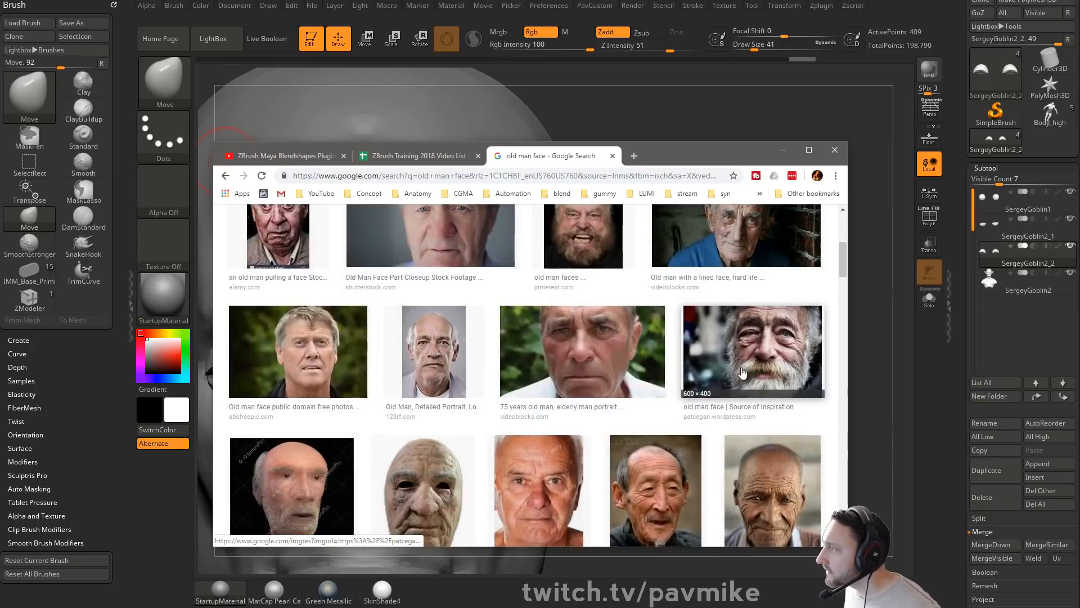
{"action": "scroll", "coordinate": [767, 352], "scroll_direction": "down", "scroll_amount": 2}
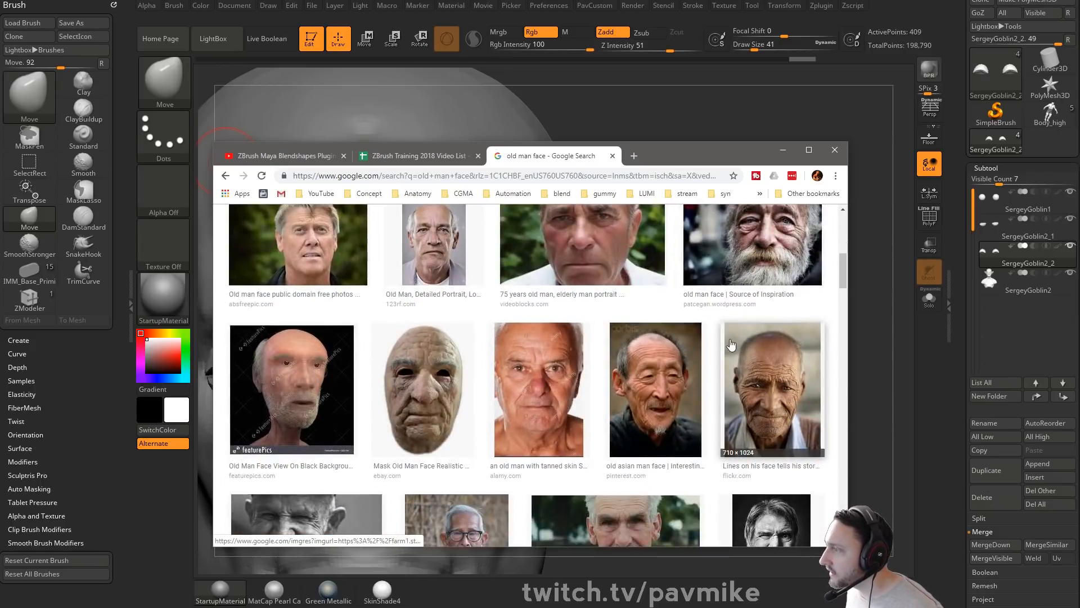
{"action": "scroll", "coordinate": [731, 347], "scroll_direction": "up", "scroll_amount": 2}
{"action": "scroll", "coordinate": [733, 354], "scroll_direction": "down", "scroll_amount": 4}
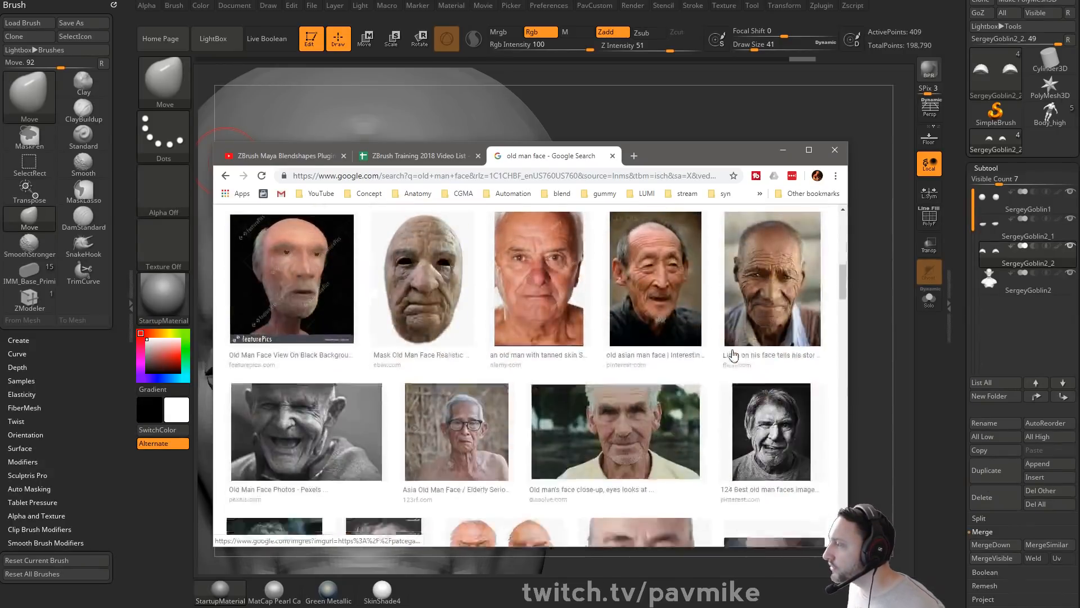
{"action": "scroll", "coordinate": [737, 349], "scroll_direction": "down", "scroll_amount": 2}
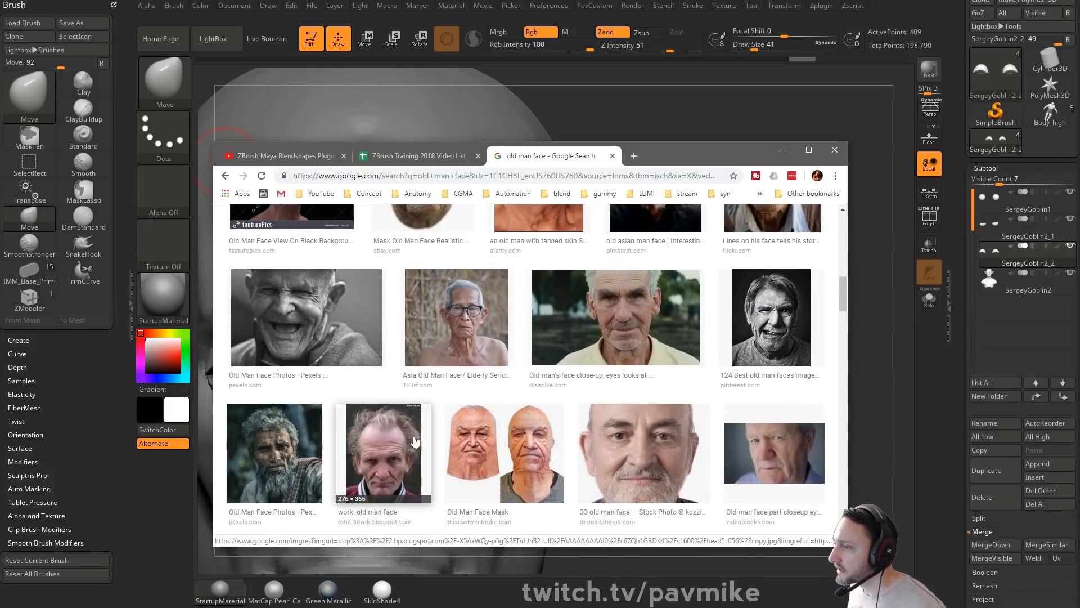
{"action": "scroll", "coordinate": [407, 430], "scroll_direction": "down", "scroll_amount": 1}
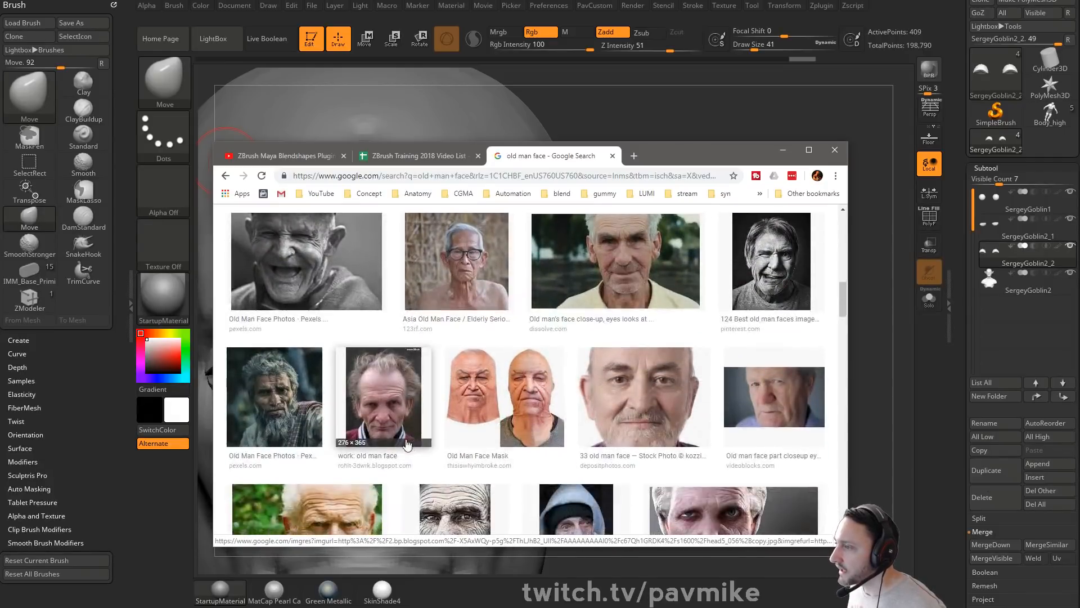
{"action": "left_click", "coordinate": [397, 384]}
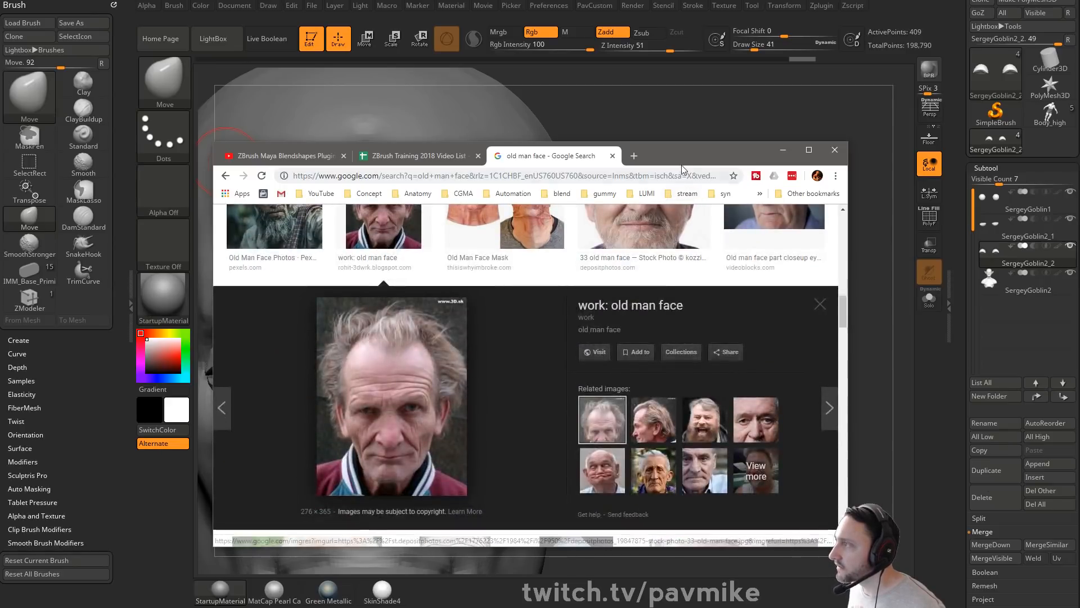
{"action": "left_click", "coordinate": [783, 149]}
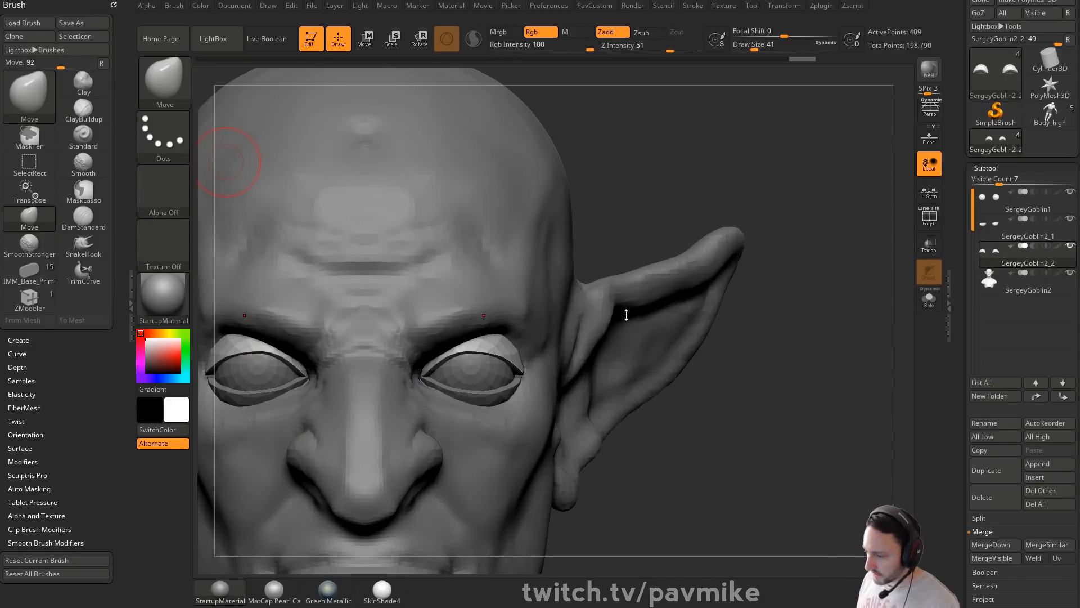
Step: Select the head and carve the nasolabial crease from beside the nostril down the cheek with DamStandard at draw size 37
{"action": "mouse_move", "coordinate": [775, 361]}
{"action": "left_mouse_down"}
{"action": "mouse_move", "coordinate": [791, 381]}
{"action": "mouse_move", "coordinate": [701, 439]}
{"action": "mouse_move", "coordinate": [773, 298]}
{"action": "mouse_move", "coordinate": [760, 338]}
{"action": "mouse_move", "coordinate": [752, 321]}
{"action": "left_mouse_up"}
{"action": "left_click", "coordinate": [545, 371], "text": "alt"}
{"action": "key", "text": "b"}
{"action": "key", "text": "d"}
{"action": "key", "text": "s"}
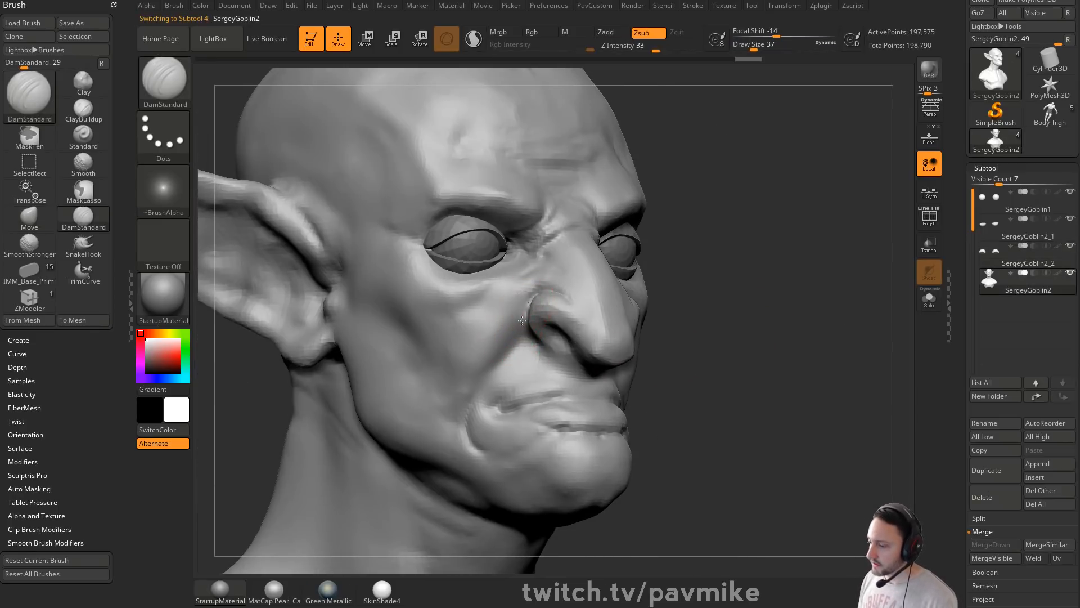
{"action": "left_click_drag", "start_coordinate": [530, 298], "coordinate": [501, 368]}
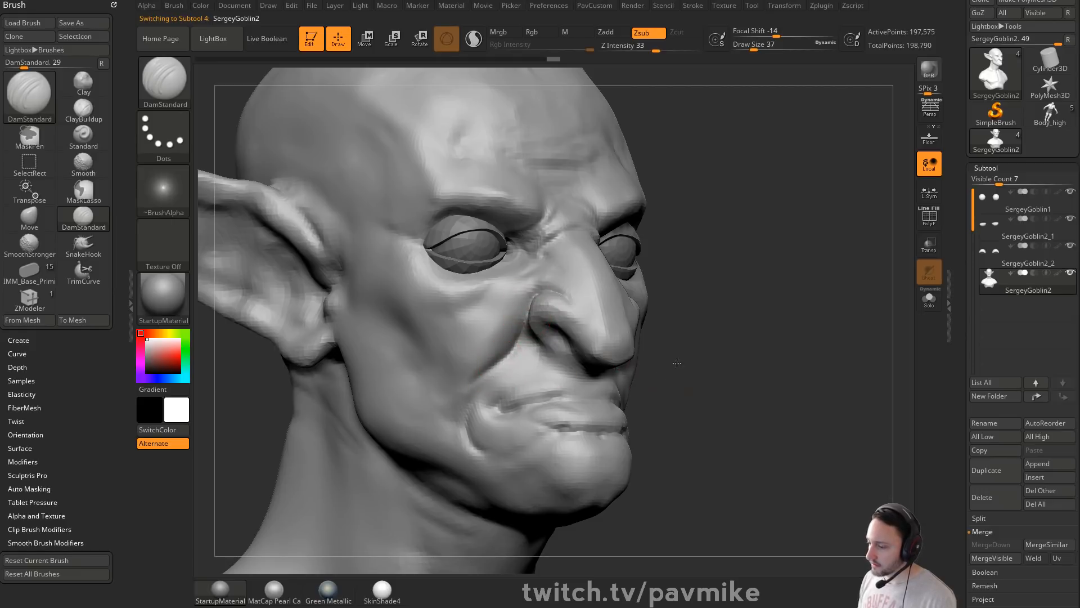
Step: Build up the fold above the goblin's mouth corner with the Clay brush at draw size 33
{"action": "mouse_move", "coordinate": [677, 364]}
{"action": "left_mouse_down"}
{"action": "mouse_move", "coordinate": [710, 345]}
{"action": "mouse_move", "coordinate": [693, 374]}
{"action": "mouse_move", "coordinate": [528, 345]}
{"action": "left_mouse_up"}
{"action": "key", "text": "b"}
{"action": "key", "text": "c"}
{"action": "key", "text": "l"}
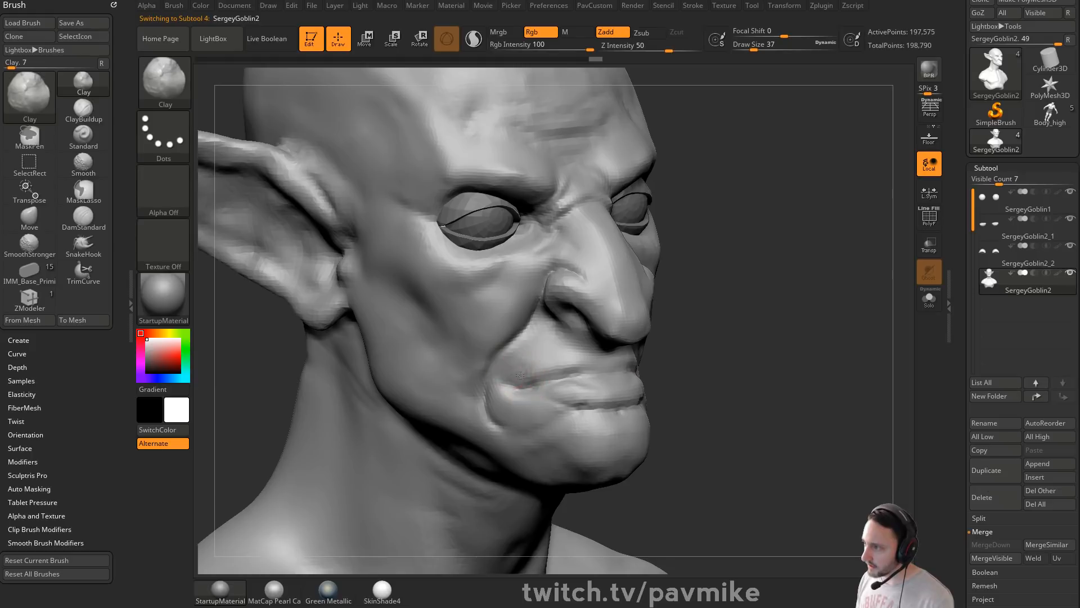
{"action": "left_click_drag", "start_coordinate": [683, 347], "coordinate": [562, 360]}
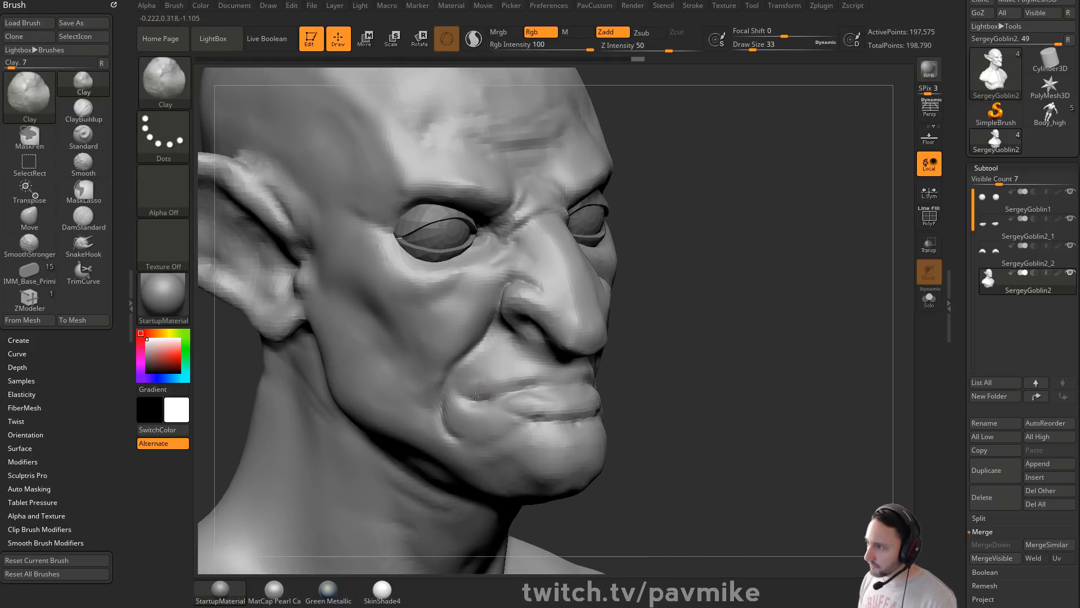
{"action": "left_click_drag", "start_coordinate": [486, 386], "coordinate": [529, 380]}
{"action": "right_click_drag", "start_coordinate": [554, 378], "coordinate": [479, 381]}
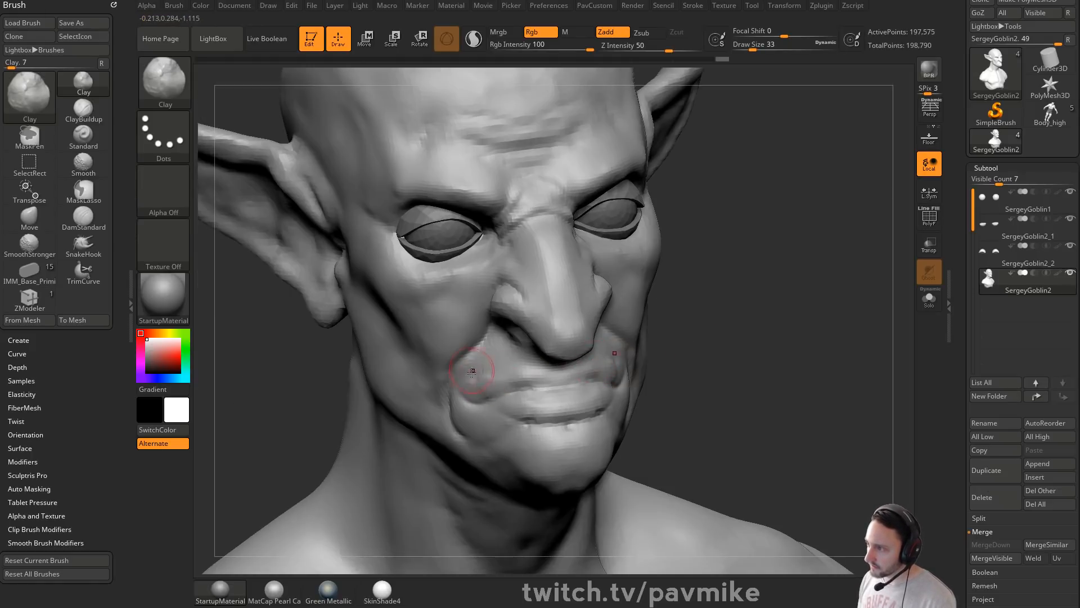
{"action": "right_click_drag", "start_coordinate": [568, 325], "coordinate": [647, 309]}
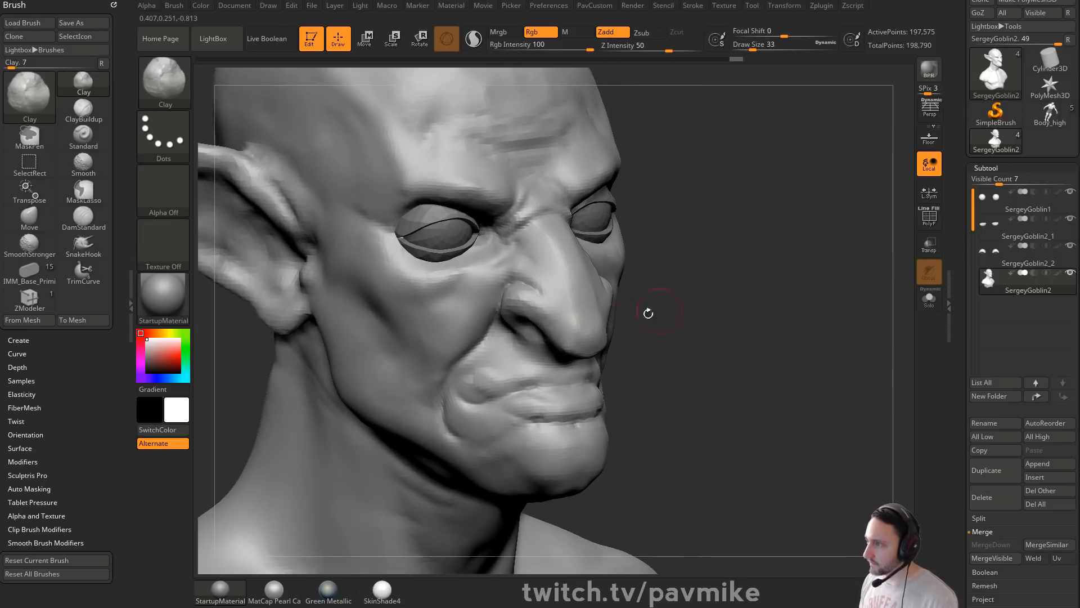
Step: Carve the crease at the mouth corner with the DamStandard brush and smooth the fold around it
{"action": "key", "text": "b"}
{"action": "key", "text": "s"}
{"action": "key", "text": "t"}
{"action": "left_click_drag", "start_coordinate": [637, 354], "coordinate": [653, 359]}
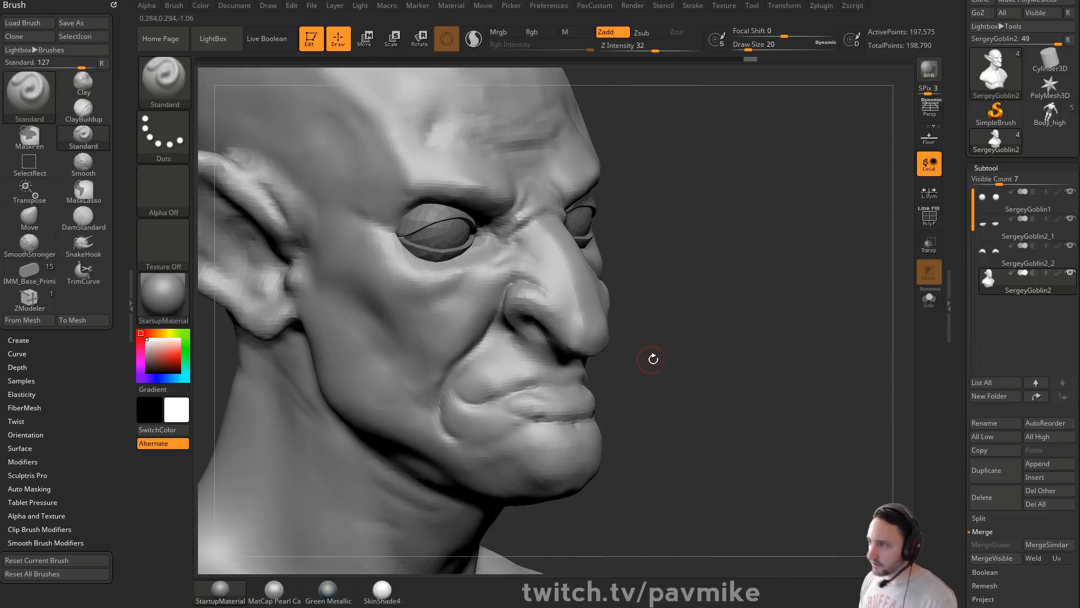
{"action": "key", "text": "b"}
{"action": "key", "text": "d"}
{"action": "key", "text": "s"}
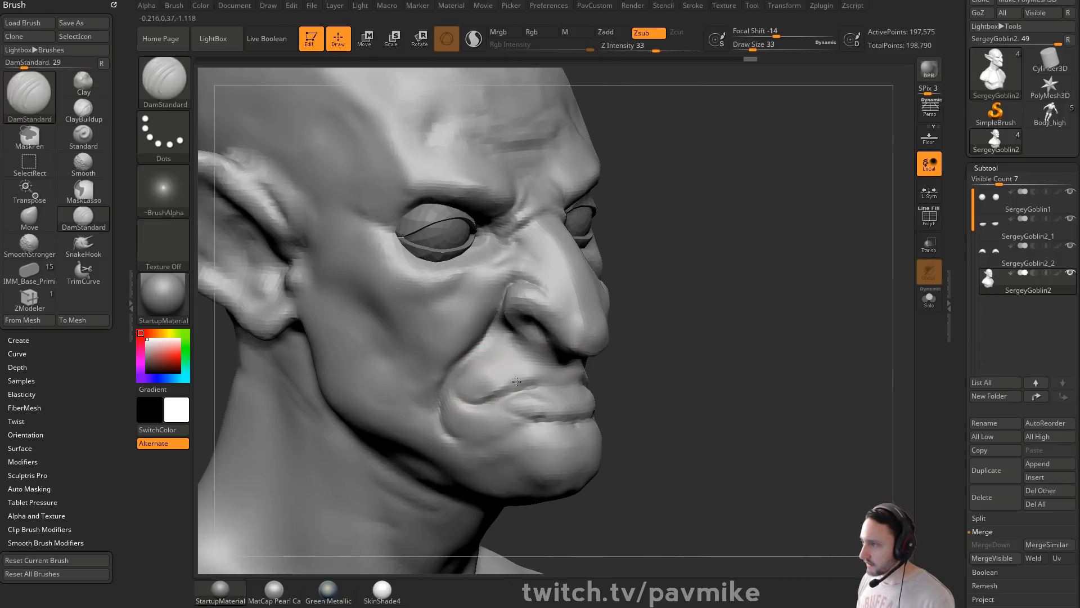
{"action": "left_click_drag", "start_coordinate": [644, 365], "coordinate": [499, 401]}
{"action": "left_click_drag", "start_coordinate": [675, 383], "coordinate": [731, 382]}
{"action": "left_click_drag", "start_coordinate": [444, 414], "coordinate": [416, 400], "text": "shift"}
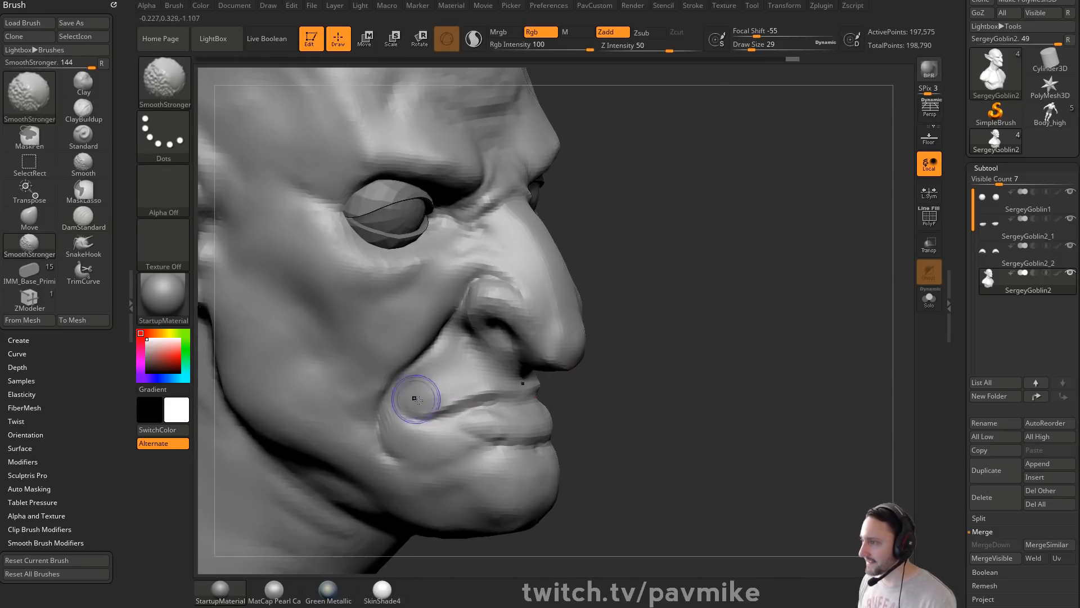
Step: Add volume to the flesh beside the mouth corners with the Clay brush at draw size 29
{"action": "left_click_drag", "start_coordinate": [757, 373], "coordinate": [596, 380]}
{"action": "mouse_move", "coordinate": [242, 436]}
{"action": "left_mouse_down"}
{"action": "mouse_move", "coordinate": [357, 440]}
{"action": "mouse_move", "coordinate": [315, 439]}
{"action": "left_mouse_up"}
{"action": "mouse_move", "coordinate": [754, 333]}
{"action": "left_mouse_down", "text": "alt"}
{"action": "mouse_move", "coordinate": [805, 360]}
{"action": "mouse_move", "coordinate": [810, 326]}
{"action": "mouse_move", "coordinate": [814, 338]}
{"action": "mouse_move", "coordinate": [773, 344]}
{"action": "left_mouse_up", "text": "alt"}
{"action": "key", "text": "b"}
{"action": "key", "text": "c"}
{"action": "key", "text": "l"}
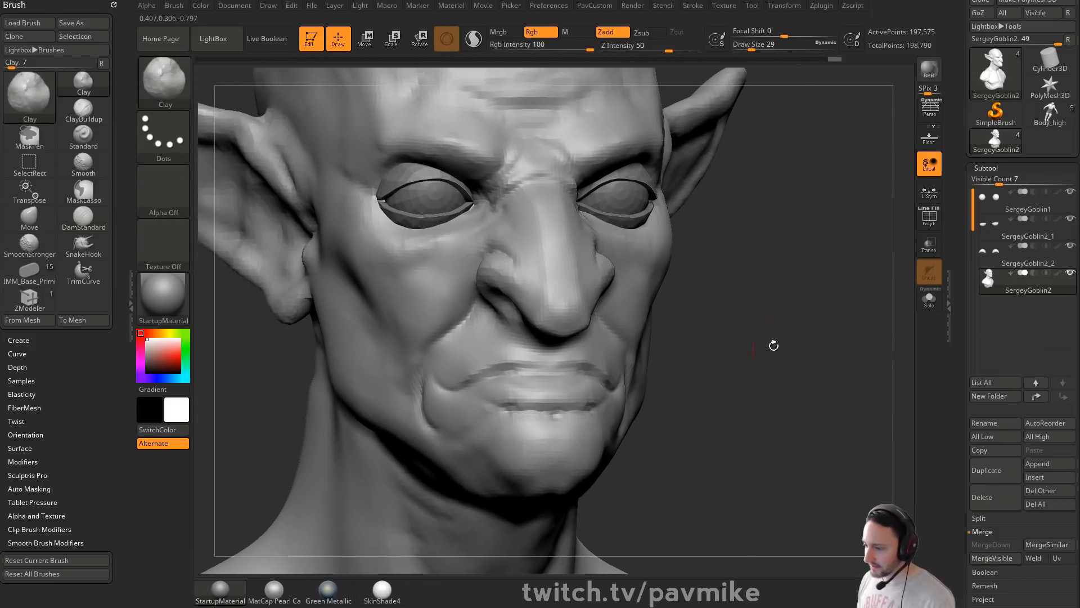
{"action": "key", "text": "s"}
{"action": "left_click_drag", "start_coordinate": [508, 365], "coordinate": [513, 367]}
{"action": "mouse_move", "coordinate": [439, 381]}
{"action": "left_mouse_down"}
{"action": "mouse_move", "coordinate": [435, 357]}
{"action": "mouse_move", "coordinate": [437, 388]}
{"action": "left_mouse_up"}
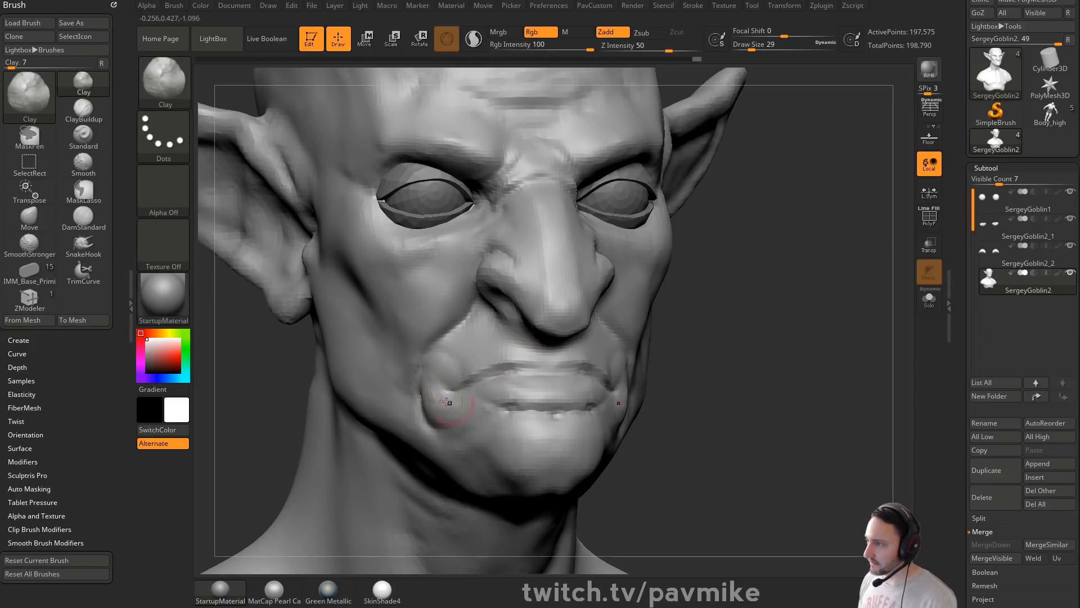
{"action": "left_click_drag", "start_coordinate": [448, 402], "coordinate": [453, 404]}
Step: Fill out the folds around the mouth corners with more Clay strokes and smooth their outer edges
{"action": "left_click_drag", "start_coordinate": [664, 358], "coordinate": [722, 357]}
{"action": "left_click_drag", "start_coordinate": [427, 381], "coordinate": [433, 363]}
{"action": "mouse_move", "coordinate": [634, 325]}
{"action": "left_mouse_down", "text": "alt"}
{"action": "mouse_move", "coordinate": [678, 329]}
{"action": "mouse_move", "coordinate": [658, 321]}
{"action": "left_mouse_up", "text": "alt"}
{"action": "left_click_drag", "start_coordinate": [457, 394], "coordinate": [464, 382]}
{"action": "left_click_drag", "start_coordinate": [671, 375], "coordinate": [630, 373]}
{"action": "left_click_drag", "start_coordinate": [489, 404], "coordinate": [467, 400]}
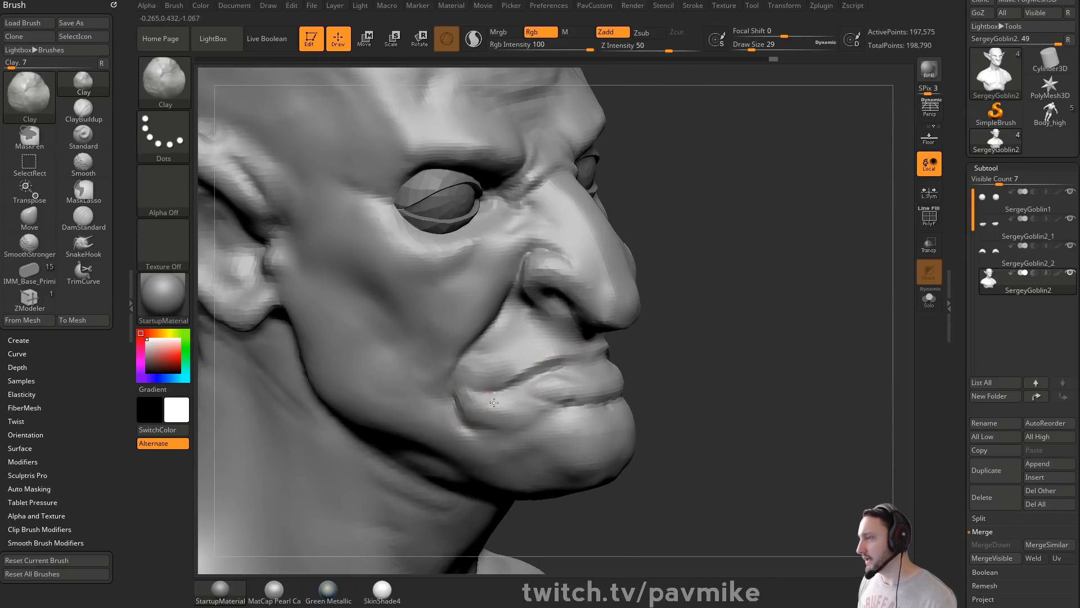
{"action": "left_click_drag", "start_coordinate": [682, 379], "coordinate": [607, 383]}
{"action": "left_click_drag", "start_coordinate": [471, 413], "coordinate": [466, 401], "text": "shift"}
{"action": "mouse_move", "coordinate": [658, 394]}
{"action": "left_mouse_down"}
{"action": "mouse_move", "coordinate": [667, 373]}
{"action": "mouse_move", "coordinate": [709, 373]}
{"action": "mouse_move", "coordinate": [633, 365]}
{"action": "left_mouse_up"}
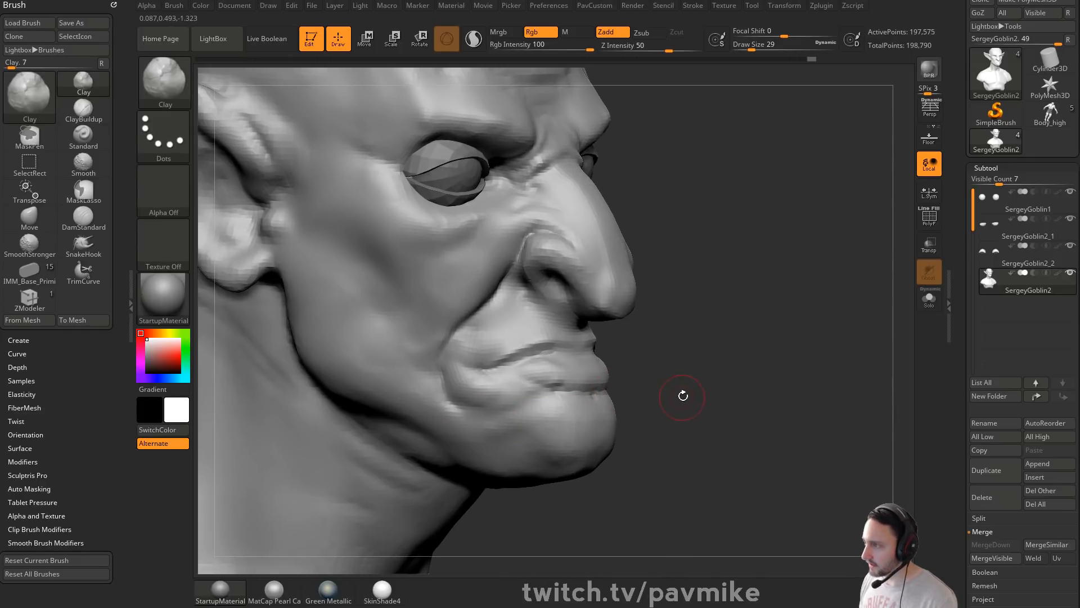
Step: Sculpt the area below the lower lip toward the chin with the Standard brush at draw size 31
{"action": "mouse_move", "coordinate": [683, 397]}
{"action": "left_mouse_down"}
{"action": "mouse_move", "coordinate": [624, 383]}
{"action": "mouse_move", "coordinate": [540, 394]}
{"action": "mouse_move", "coordinate": [579, 372]}
{"action": "left_mouse_up"}
{"action": "key", "text": "b"}
{"action": "key", "text": "s"}
{"action": "key", "text": "t"}
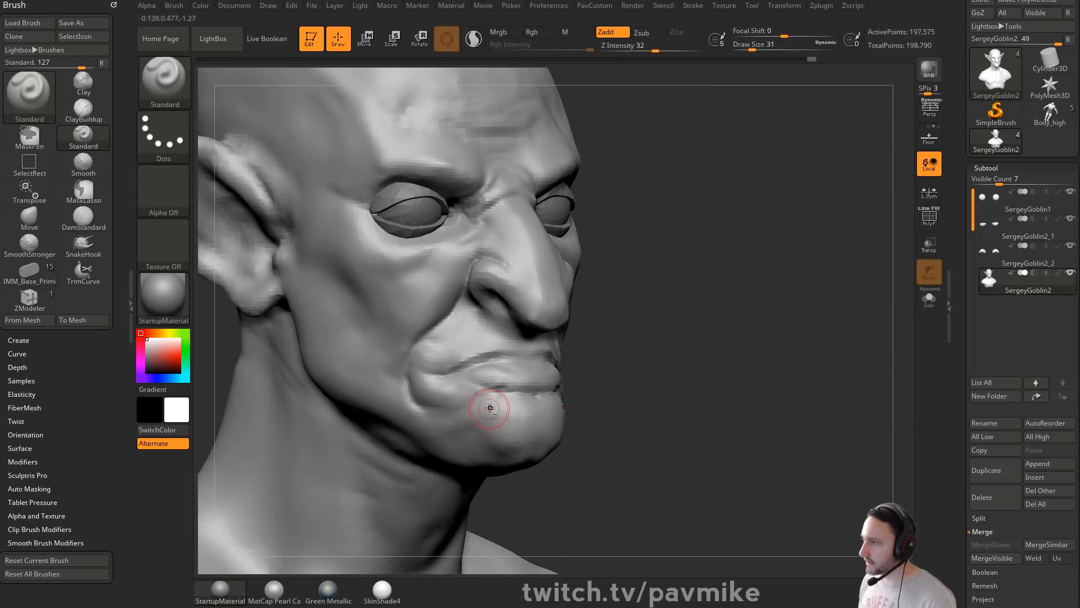
{"action": "mouse_move", "coordinate": [490, 408]}
{"action": "left_mouse_down"}
{"action": "mouse_move", "coordinate": [504, 402]}
{"action": "mouse_move", "coordinate": [510, 419]}
{"action": "left_mouse_up"}
{"action": "mouse_move", "coordinate": [647, 405]}
{"action": "left_mouse_down"}
{"action": "mouse_move", "coordinate": [614, 408]}
{"action": "mouse_move", "coordinate": [698, 405]}
{"action": "mouse_move", "coordinate": [527, 428]}
{"action": "left_mouse_up"}
Step: Reshape the chin and jaw with the Move brush at draw size 65 and smooth the lower face
{"action": "key", "text": "b"}
{"action": "key", "text": "m"}
{"action": "key", "text": "v"}
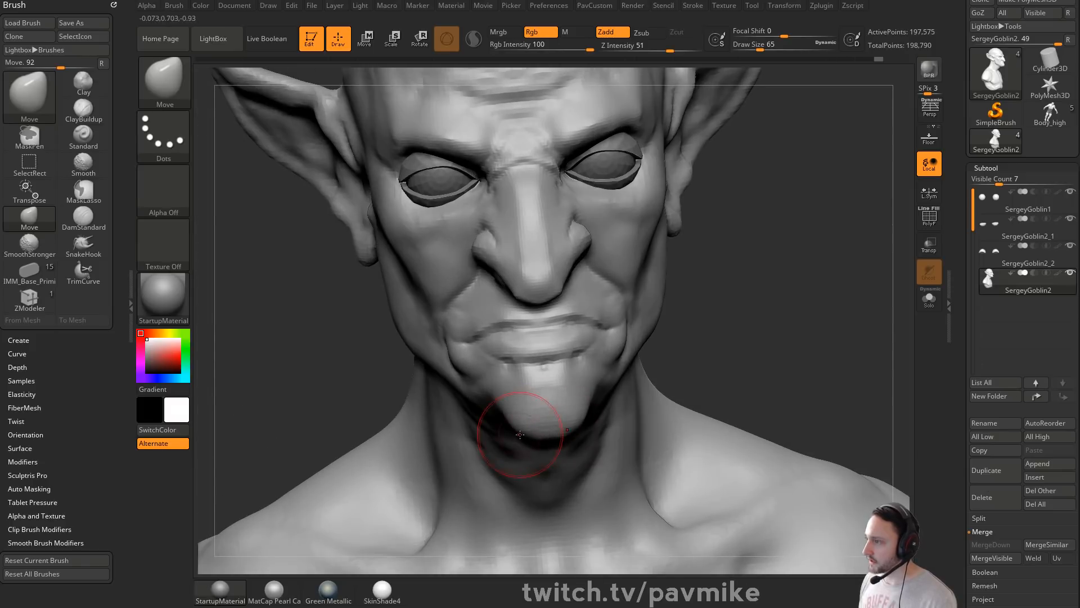
{"action": "mouse_move", "coordinate": [639, 378]}
{"action": "left_mouse_down"}
{"action": "mouse_move", "coordinate": [526, 414]}
{"action": "mouse_move", "coordinate": [541, 438]}
{"action": "mouse_move", "coordinate": [569, 419]}
{"action": "left_mouse_up"}
{"action": "key", "text": "shift"}
{"action": "left_click_drag", "start_coordinate": [453, 436], "coordinate": [591, 386], "text": "shift"}
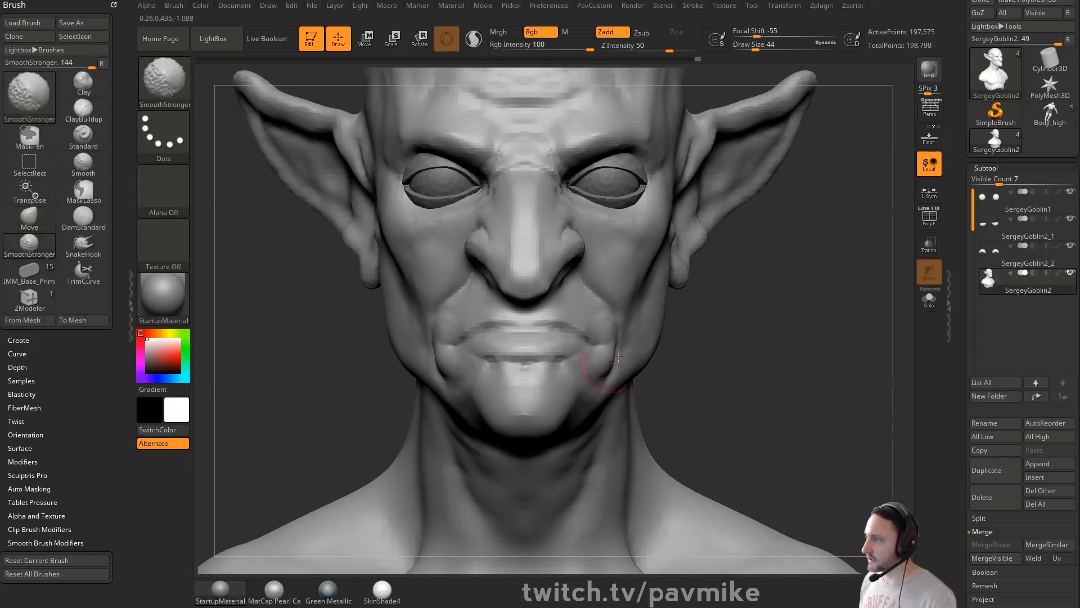
Step: Adjust the brow ridge from front and side with the Move brush at draw size 77
{"action": "left_click_drag", "start_coordinate": [751, 251], "coordinate": [766, 296], "text": "alt"}
{"action": "mouse_move", "coordinate": [769, 359]}
{"action": "left_mouse_down", "text": "alt"}
{"action": "mouse_move", "coordinate": [812, 368]}
{"action": "mouse_move", "coordinate": [738, 398]}
{"action": "mouse_move", "coordinate": [764, 414]}
{"action": "left_mouse_up", "text": "alt"}
{"action": "key", "text": "s"}
{"action": "left_click", "coordinate": [763, 391]}
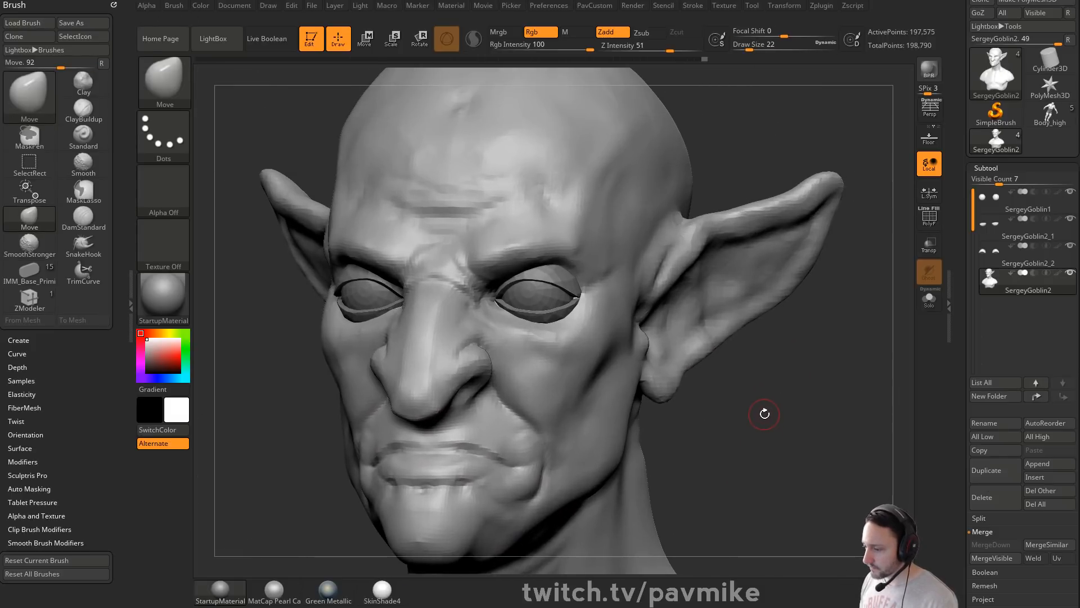
{"action": "left_click_drag", "start_coordinate": [819, 371], "coordinate": [805, 344]}
{"action": "left_click_drag", "start_coordinate": [709, 205], "coordinate": [767, 178]}
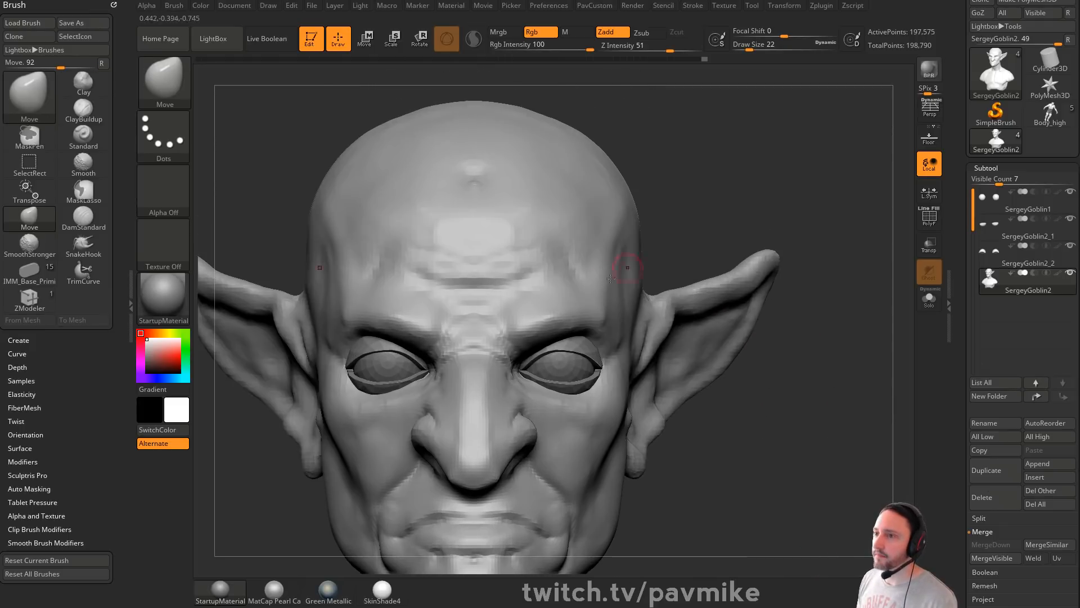
{"action": "key", "text": "s"}
{"action": "mouse_move", "coordinate": [584, 292]}
{"action": "left_mouse_down"}
{"action": "mouse_move", "coordinate": [601, 292]}
{"action": "mouse_move", "coordinate": [557, 313]}
{"action": "left_mouse_up"}
{"action": "key", "text": "s"}
{"action": "right_click_drag", "start_coordinate": [566, 314], "coordinate": [629, 237]}
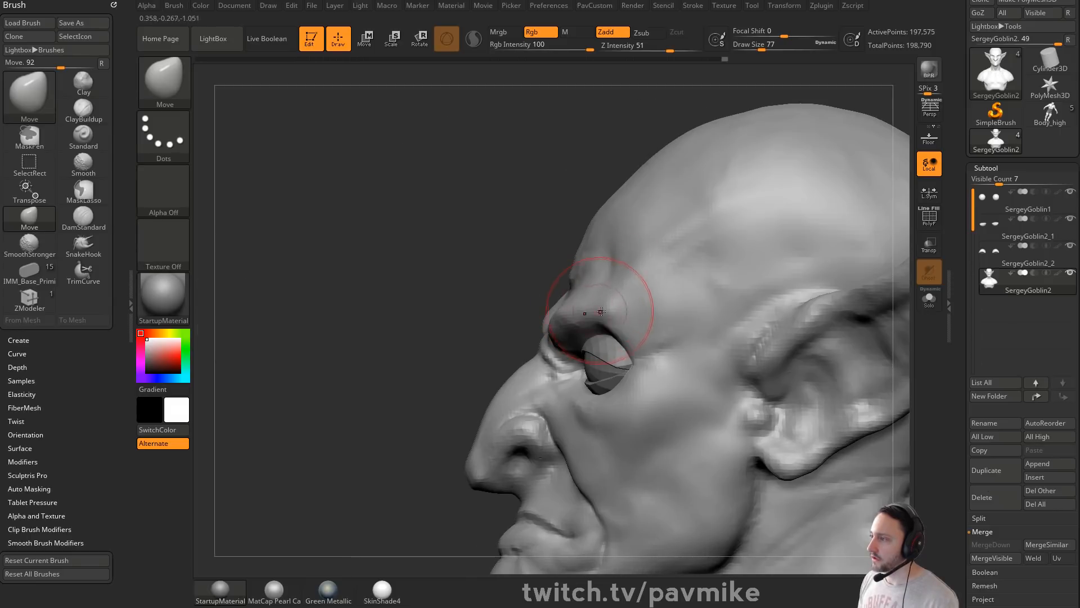
{"action": "left_click_drag", "start_coordinate": [554, 323], "coordinate": [558, 329]}
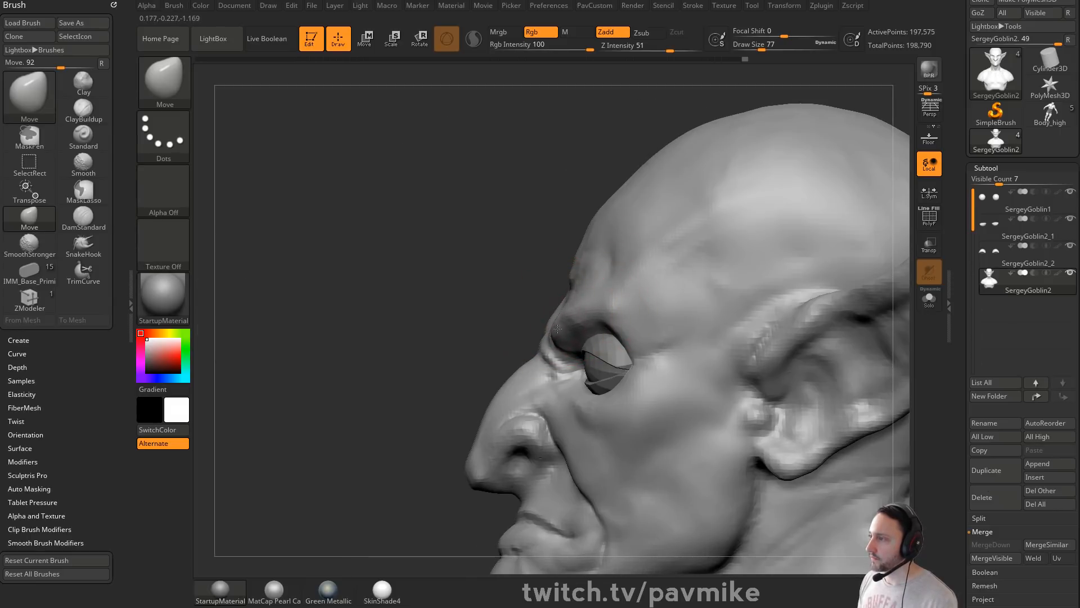
{"action": "right_click_drag", "start_coordinate": [435, 343], "coordinate": [752, 289], "text": "shift"}
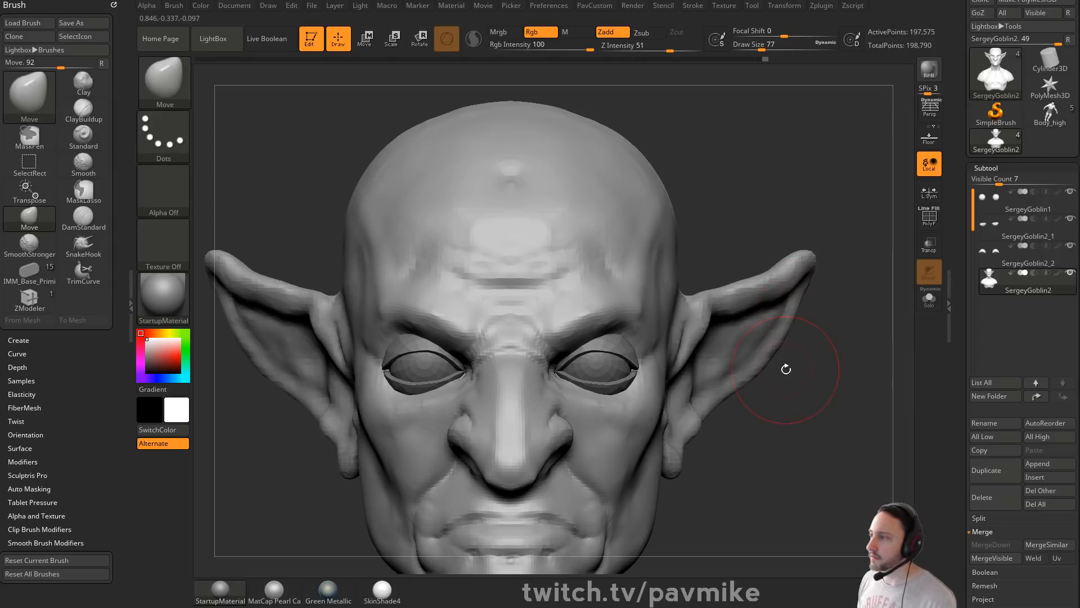
Step: Reduce the draw size to 33 and smooth the surface below the eye
{"action": "key", "text": "s"}
{"action": "left_click_drag", "start_coordinate": [786, 369], "coordinate": [778, 370]}
{"action": "right_click_drag", "start_coordinate": [777, 369], "coordinate": [788, 340], "text": "alt"}
{"action": "right_click_drag", "start_coordinate": [792, 398], "coordinate": [673, 364]}
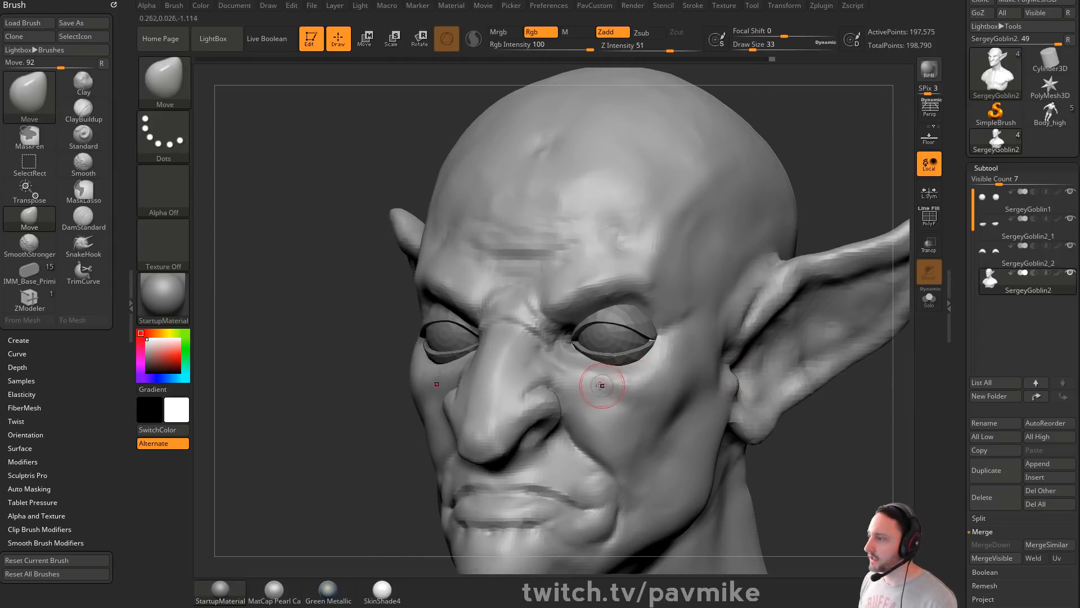
{"action": "mouse_move", "coordinate": [601, 385]}
{"action": "left_mouse_down", "text": "shift"}
{"action": "mouse_move", "coordinate": [577, 388]}
{"action": "mouse_move", "coordinate": [616, 391]}
{"action": "left_mouse_up", "text": "shift"}
Step: Build up the cheek below the eye toward the cheekbone with Clay brush strokes
{"action": "key", "text": "b"}
{"action": "key", "text": "c"}
{"action": "key", "text": "l"}
{"action": "right_click_drag", "start_coordinate": [833, 424], "coordinate": [811, 467]}
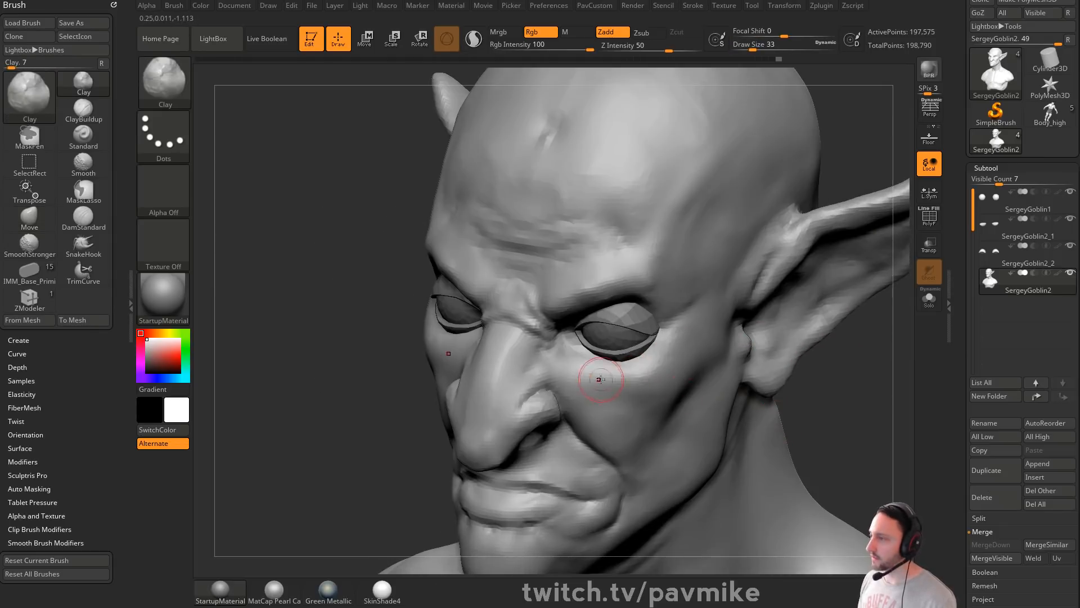
{"action": "key", "text": "s"}
{"action": "left_click_drag", "start_coordinate": [600, 380], "coordinate": [653, 360]}
{"action": "mouse_move", "coordinate": [828, 398]}
{"action": "right_mouse_down"}
{"action": "mouse_move", "coordinate": [839, 395]}
{"action": "mouse_move", "coordinate": [787, 382]}
{"action": "right_mouse_up"}
{"action": "key", "text": "s"}
{"action": "left_click_drag", "start_coordinate": [586, 383], "coordinate": [582, 385]}
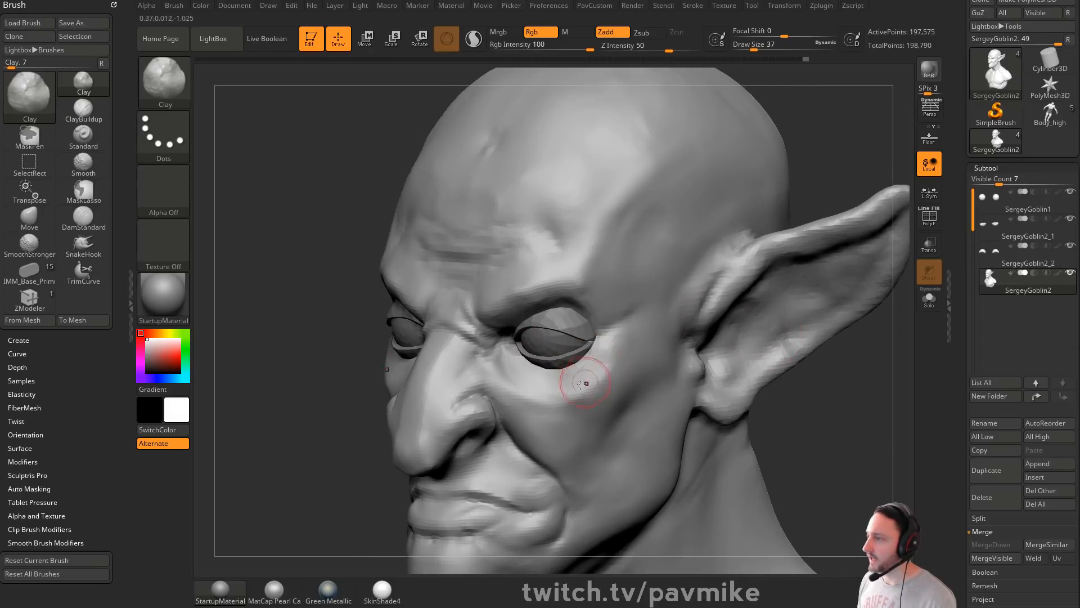
{"action": "mouse_move", "coordinate": [608, 362]}
{"action": "right_mouse_down"}
{"action": "mouse_move", "coordinate": [835, 380]}
{"action": "mouse_move", "coordinate": [713, 362]}
{"action": "mouse_move", "coordinate": [863, 422]}
{"action": "mouse_move", "coordinate": [835, 377]}
{"action": "right_mouse_up"}
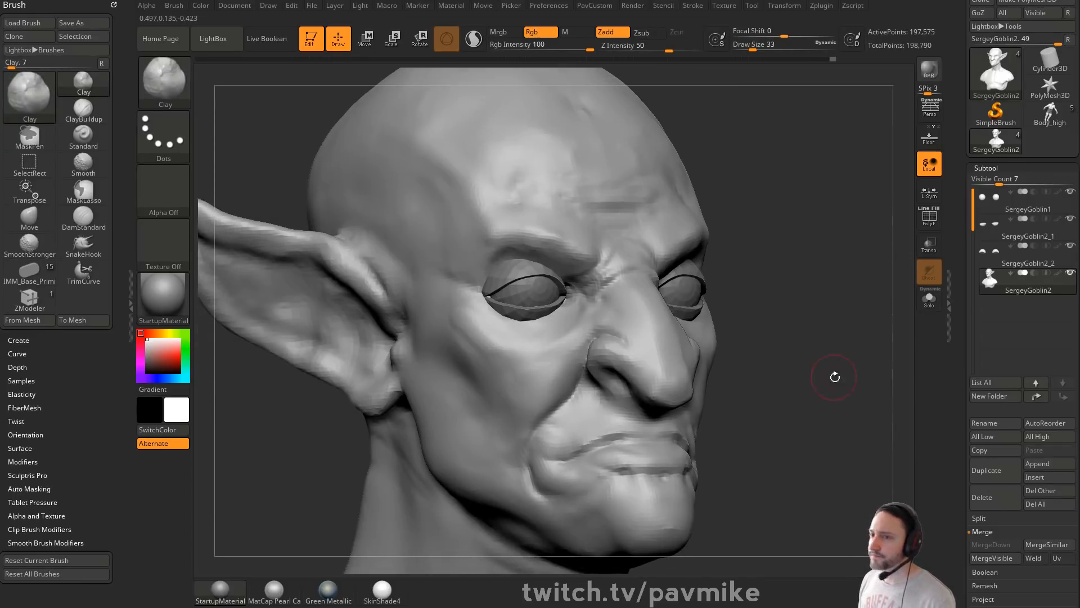
Step: Select the lower eyelids subtool, crease its polygroup borders and activate Dynamic Subdiv, always accepting auto-activation
{"action": "mouse_move", "coordinate": [588, 442]}
{"action": "right_mouse_down"}
{"action": "mouse_move", "coordinate": [844, 349]}
{"action": "mouse_move", "coordinate": [813, 398]}
{"action": "mouse_move", "coordinate": [780, 389]}
{"action": "right_mouse_up"}
{"action": "key", "text": "b"}
{"action": "key", "text": "s"}
{"action": "key", "text": "t"}
{"action": "left_click", "coordinate": [638, 312], "text": "alt"}
{"action": "right_click_drag", "start_coordinate": [839, 327], "coordinate": [806, 378], "text": "alt"}
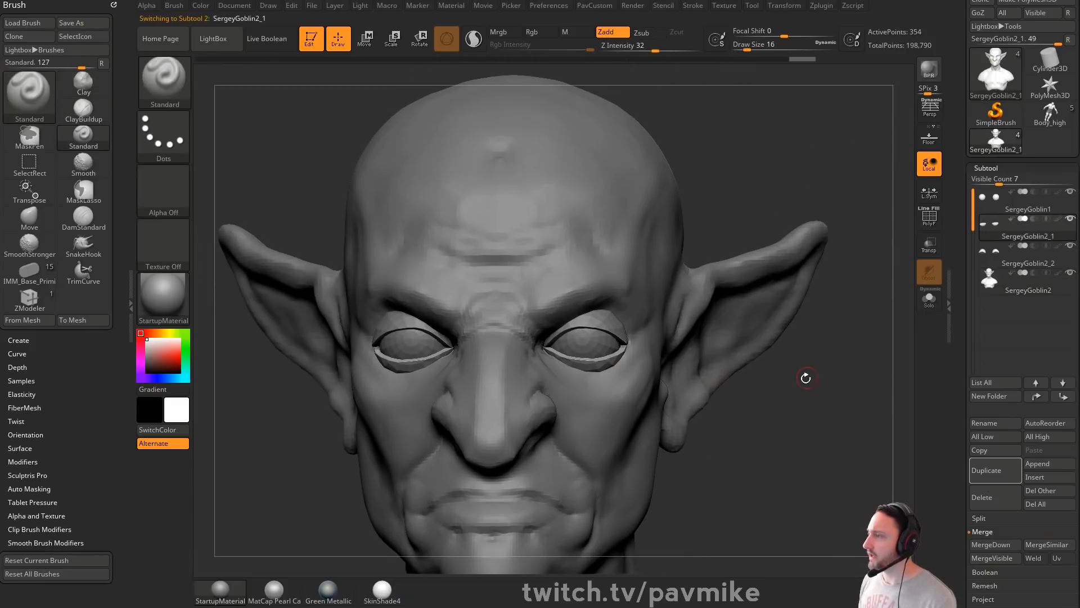
{"action": "key", "text": "g"}
{"action": "left_click", "coordinate": [863, 422]}
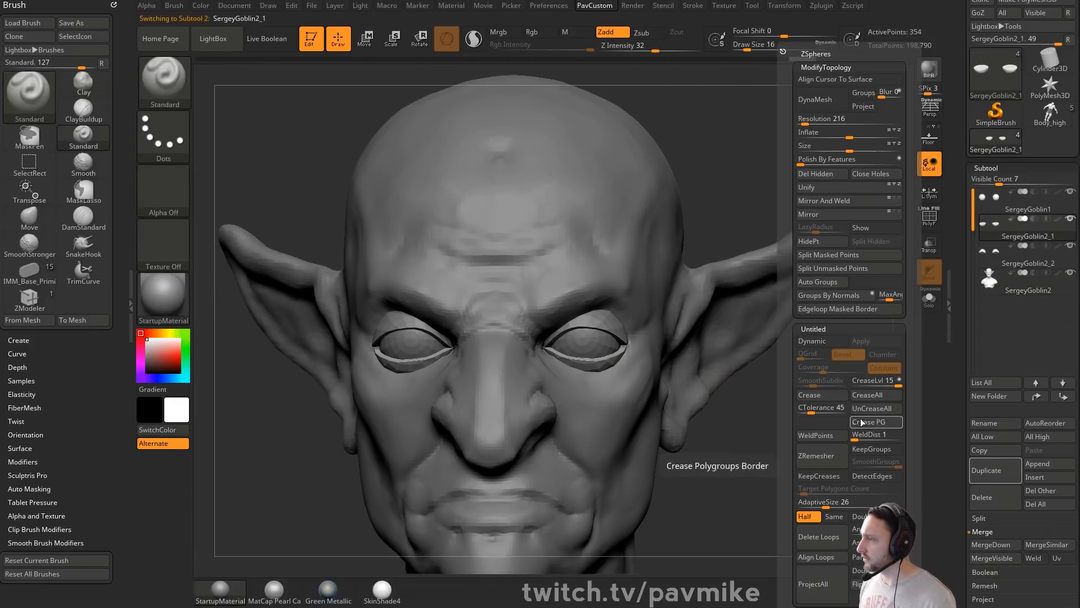
{"action": "key", "text": "d"}
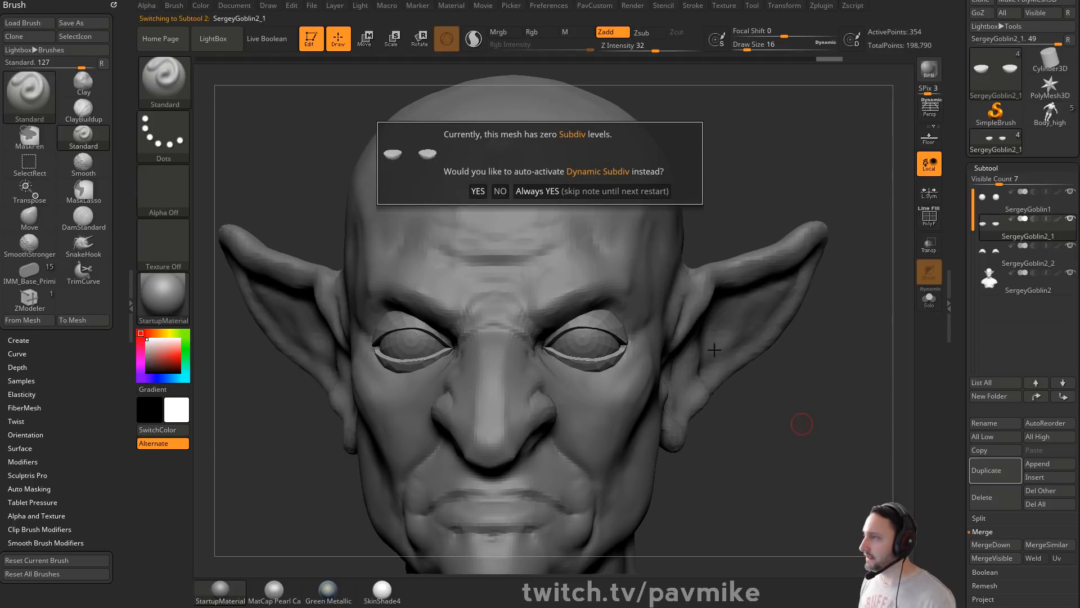
{"action": "left_click", "coordinate": [626, 190]}
Step: Apply dynamic subdivision to the mesh of the upper eyelids and of the lower eyelids
{"action": "right_click_drag", "start_coordinate": [791, 349], "coordinate": [738, 355]}
{"action": "left_click", "coordinate": [605, 335], "text": "alt"}
{"action": "key", "text": "g"}
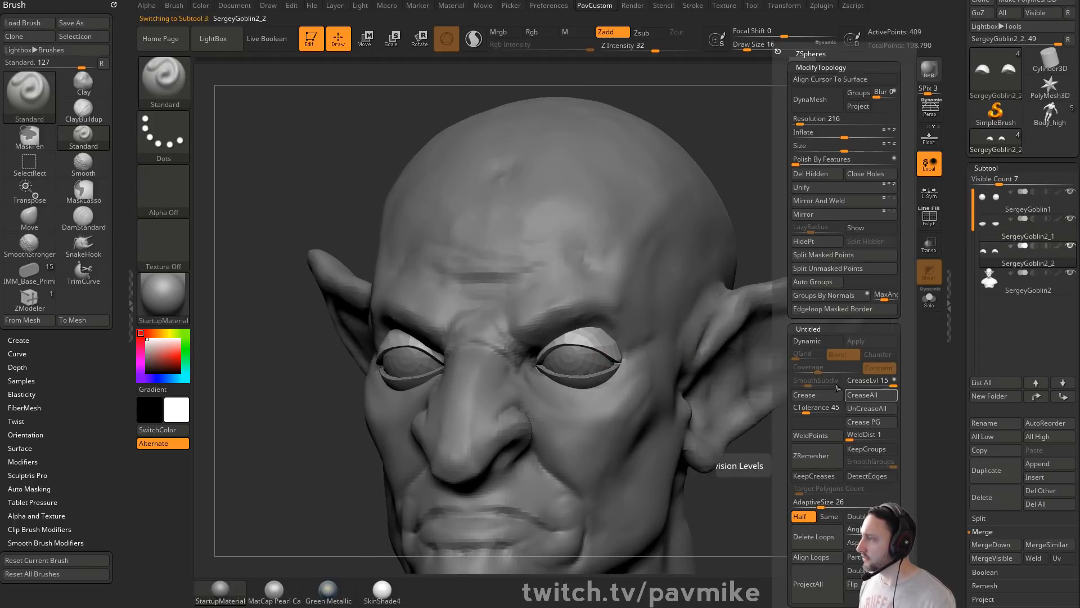
{"action": "left_click", "coordinate": [820, 340]}
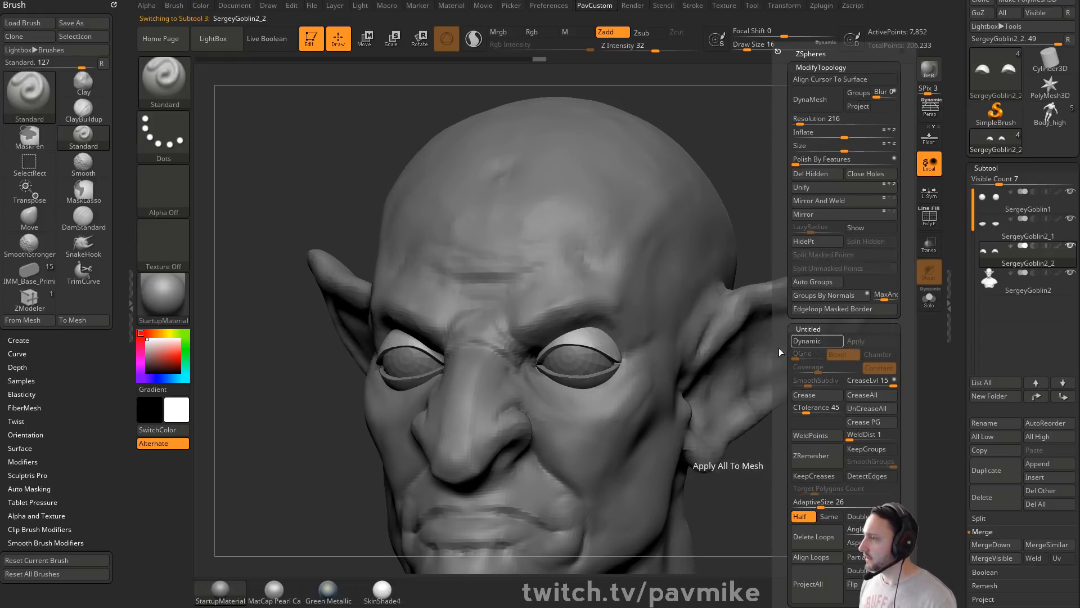
{"action": "left_click", "coordinate": [596, 376], "text": "alt"}
{"action": "key", "text": "4"}
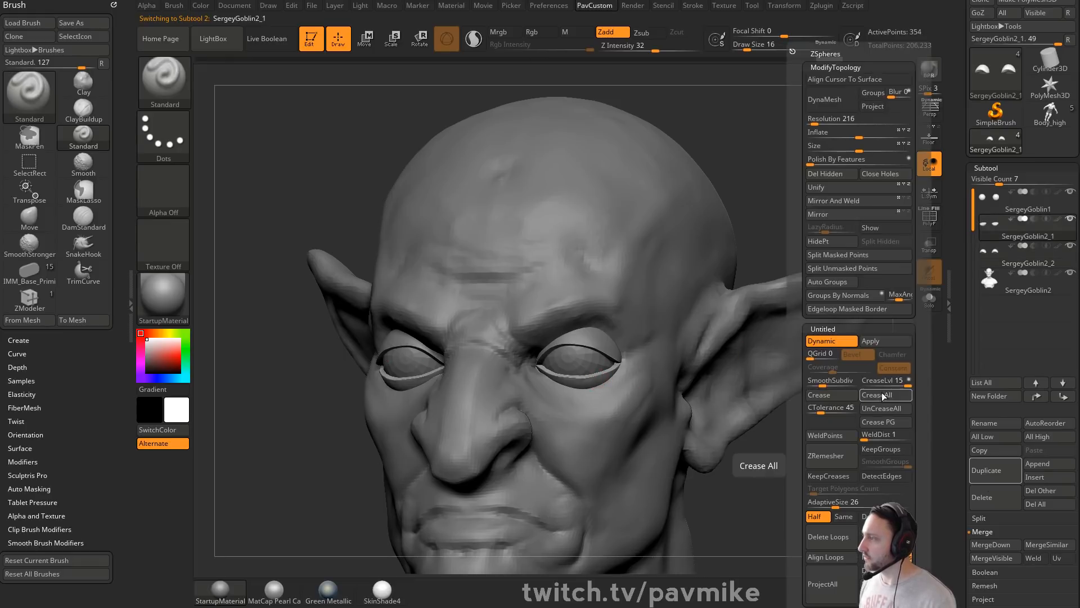
{"action": "left_click", "coordinate": [880, 343]}
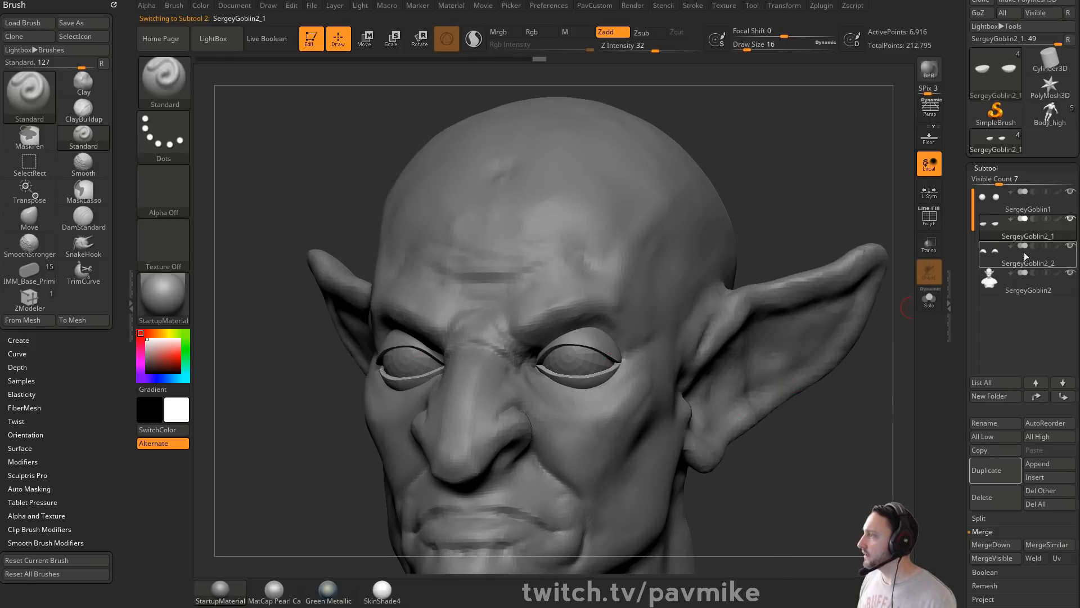
Step: Move the SergeyGoblin2 head subtool above both eyelid subtools and merge them down into it
{"action": "left_click", "coordinate": [1016, 288]}
{"action": "left_click", "coordinate": [1036, 396]}
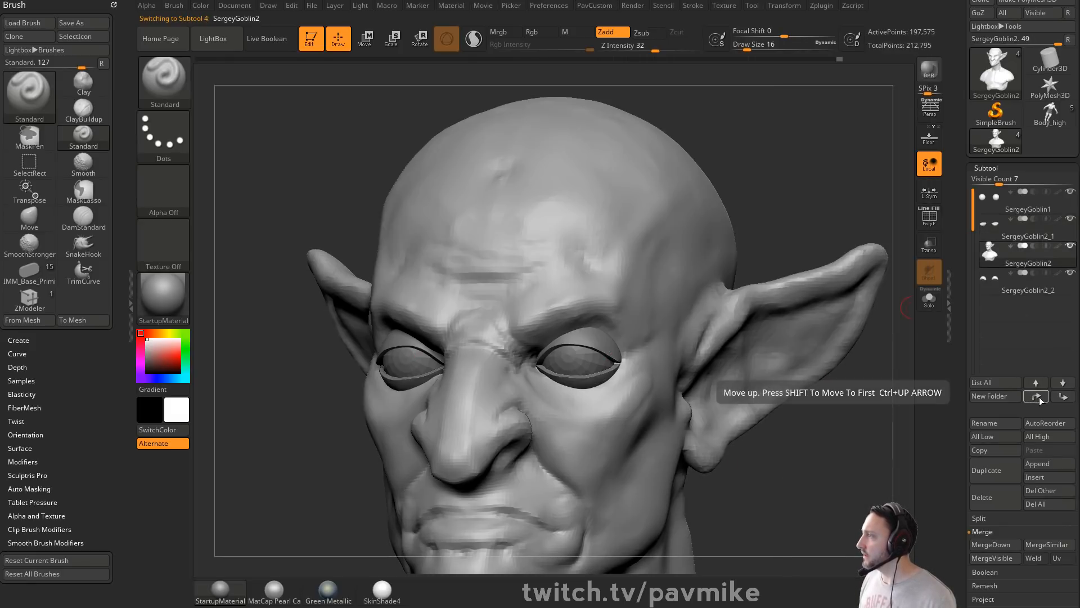
{"action": "key", "text": "ctrl+e"}
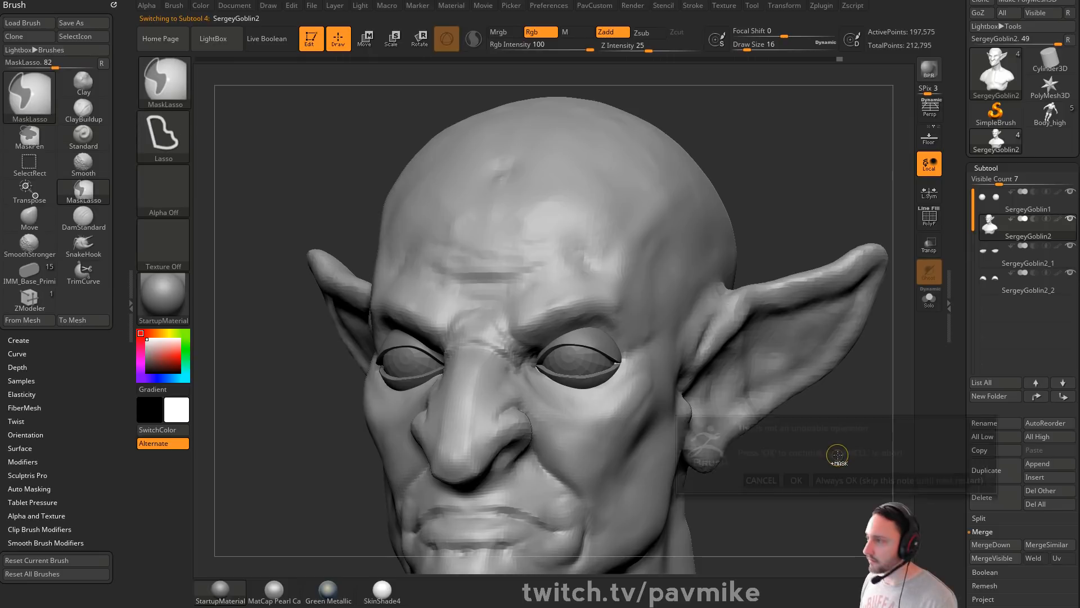
{"action": "left_click", "coordinate": [838, 480]}
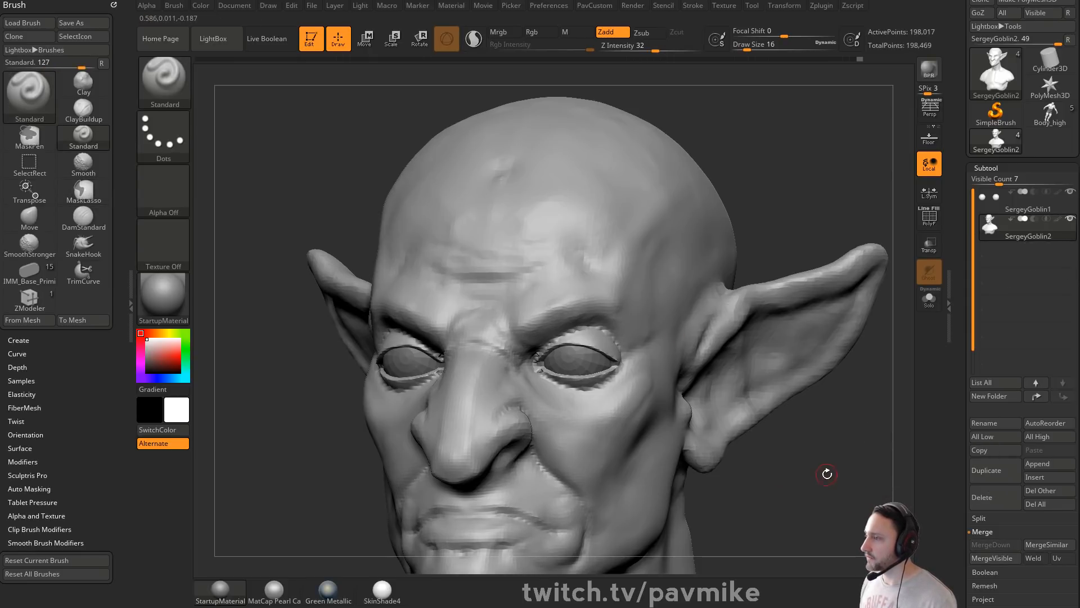
Step: Undo the low-resolution DynaMesh and remesh the merged head with the DynaMesh resolution raised to 336
{"action": "key", "text": "ctrl+z"}
{"action": "key", "text": "2"}
{"action": "left_click", "coordinate": [783, 123]}
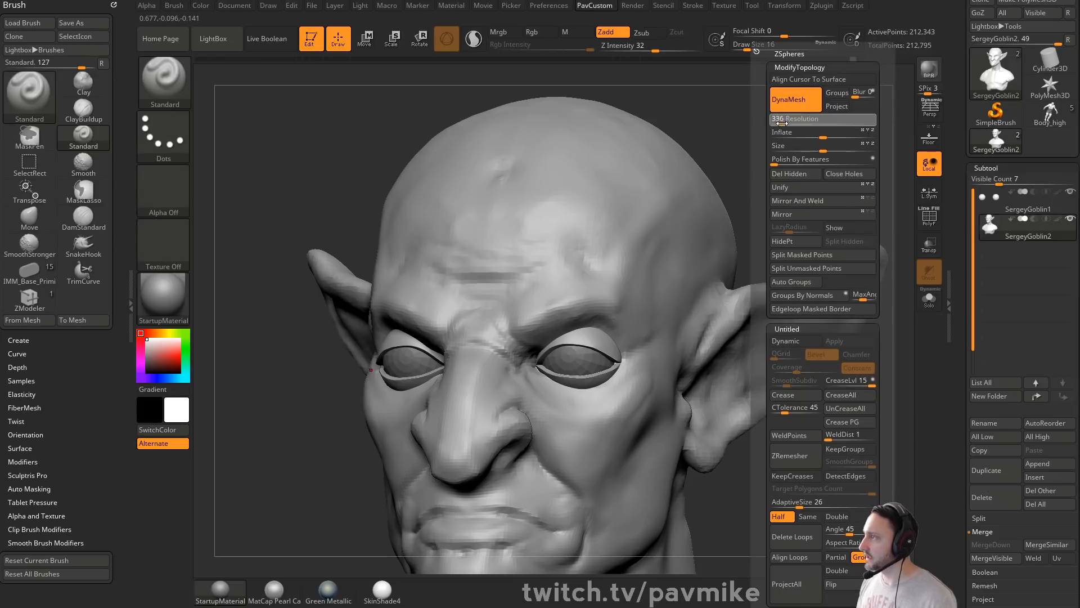
{"action": "mouse_move", "coordinate": [819, 429]}
{"action": "left_mouse_down", "text": "ctrl"}
{"action": "mouse_move", "coordinate": [852, 458]}
{"action": "mouse_move", "coordinate": [796, 420]}
{"action": "left_mouse_up", "text": "ctrl"}
{"action": "key", "text": "shift"}
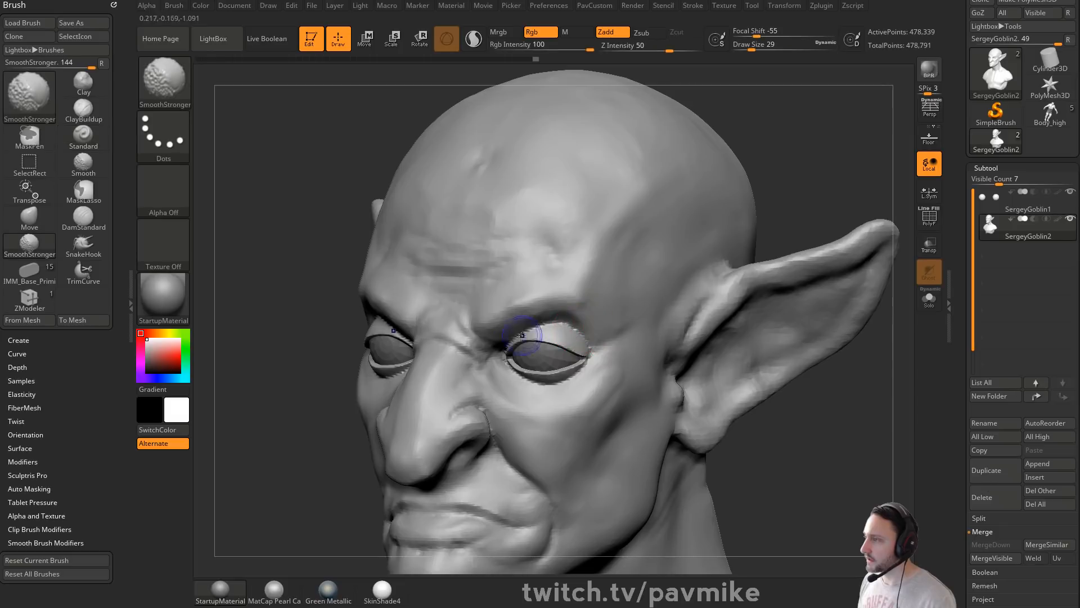
Step: Smooth the eyelid area and build up the skin below the lower eyelids with the Clay brush at draw size 20
{"action": "left_click_drag", "start_coordinate": [717, 459], "coordinate": [735, 381]}
{"action": "left_click_drag", "start_coordinate": [512, 376], "coordinate": [566, 369], "text": "shift"}
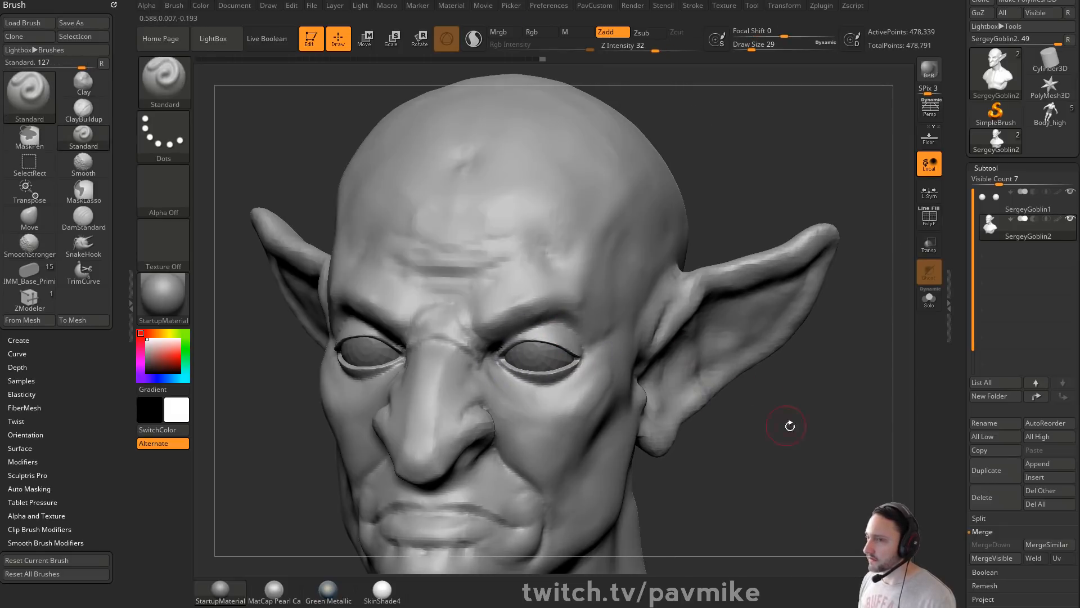
{"action": "mouse_move", "coordinate": [789, 424]}
{"action": "left_mouse_down", "text": "alt"}
{"action": "mouse_move", "coordinate": [811, 415]}
{"action": "mouse_move", "coordinate": [788, 408]}
{"action": "left_mouse_up", "text": "alt"}
{"action": "key", "text": "b"}
{"action": "key", "text": "c"}
{"action": "key", "text": "l"}
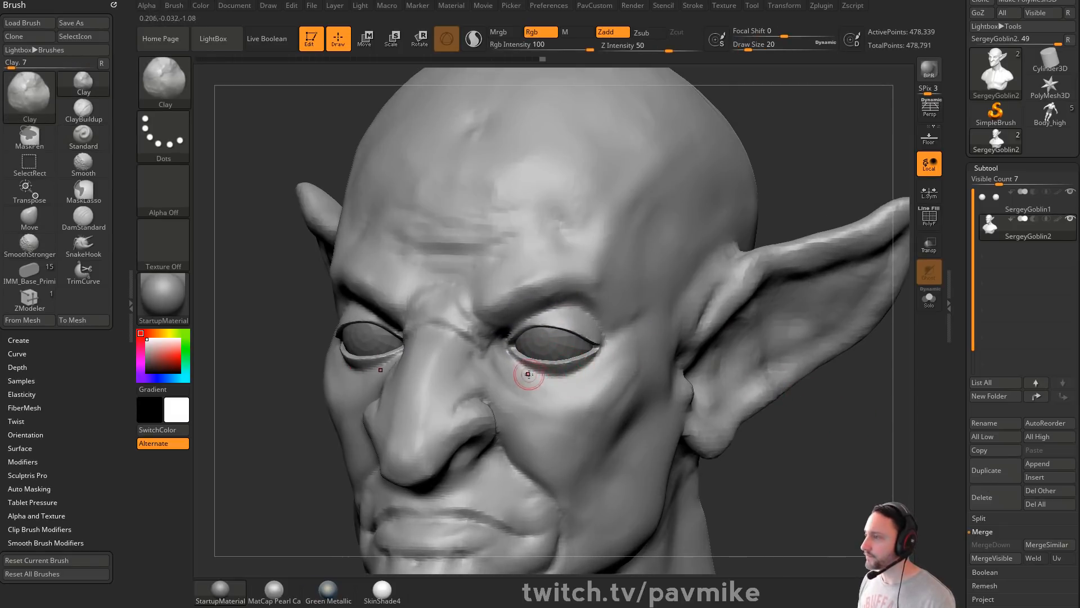
{"action": "mouse_move", "coordinate": [519, 365]}
{"action": "left_mouse_down"}
{"action": "mouse_move", "coordinate": [559, 369]}
{"action": "mouse_move", "coordinate": [591, 360]}
{"action": "mouse_move", "coordinate": [512, 362]}
{"action": "mouse_move", "coordinate": [594, 355]}
{"action": "mouse_move", "coordinate": [514, 359]}
{"action": "left_mouse_up"}
{"action": "mouse_move", "coordinate": [782, 446]}
{"action": "left_mouse_down"}
{"action": "mouse_move", "coordinate": [832, 439]}
{"action": "mouse_move", "coordinate": [574, 381]}
{"action": "mouse_move", "coordinate": [625, 356]}
{"action": "mouse_move", "coordinate": [580, 383]}
{"action": "left_mouse_up"}
{"action": "mouse_move", "coordinate": [811, 407]}
{"action": "left_mouse_down", "text": "alt"}
{"action": "mouse_move", "coordinate": [766, 425]}
{"action": "mouse_move", "coordinate": [810, 422]}
{"action": "left_mouse_up", "text": "alt"}
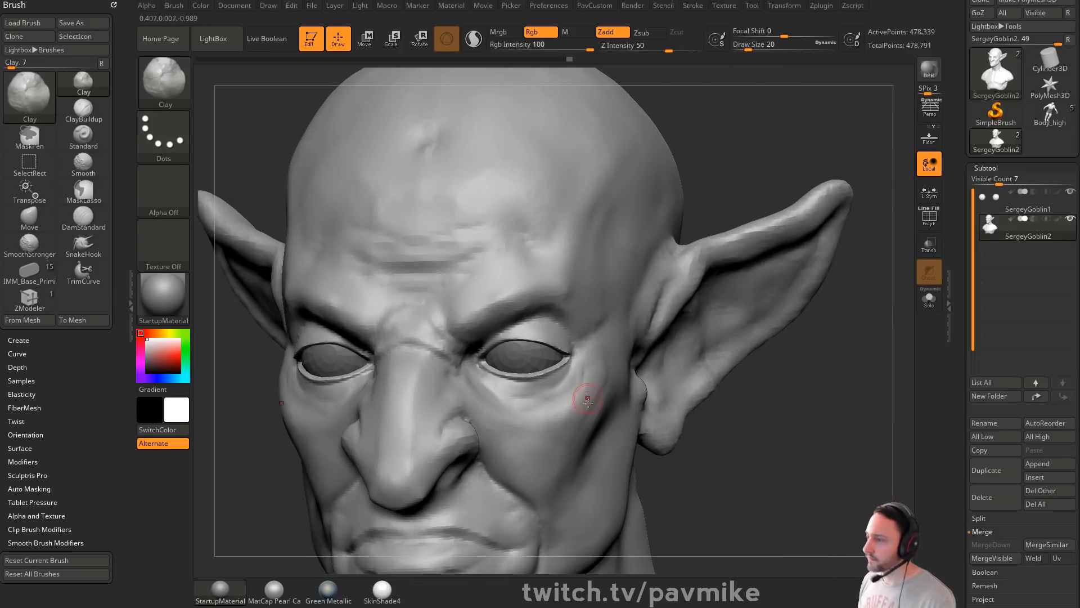
Step: Carve the eye-bag creases under the lower eyelids with DamStandard and raise the bags with the Standard brush at draw size 20
{"action": "key", "text": "b"}
{"action": "key", "text": "d"}
{"action": "key", "text": "s"}
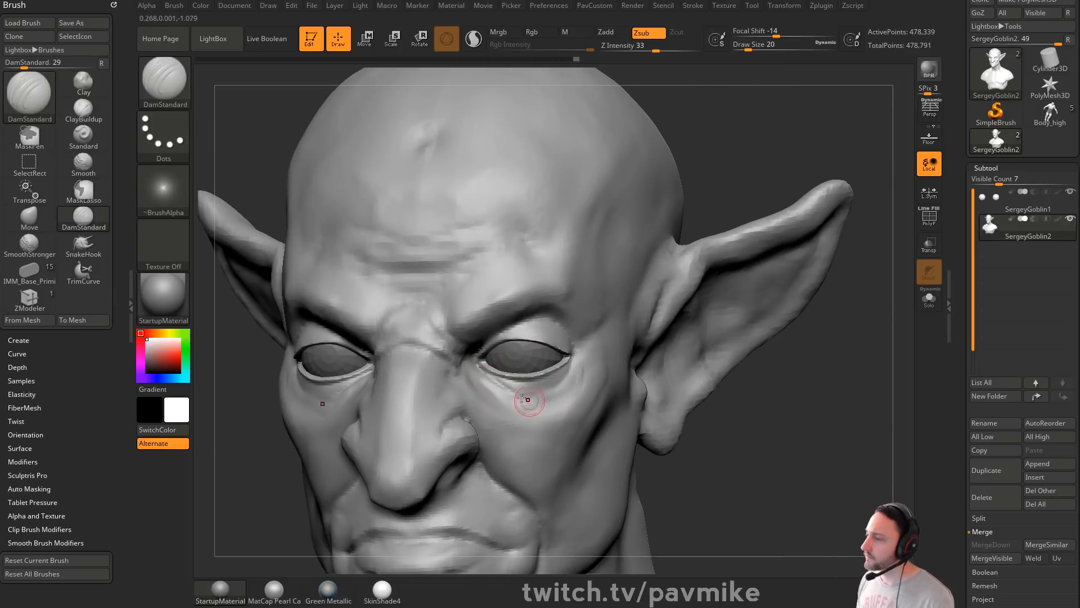
{"action": "mouse_move", "coordinate": [496, 383]}
{"action": "left_mouse_down"}
{"action": "mouse_move", "coordinate": [541, 401]}
{"action": "mouse_move", "coordinate": [586, 366]}
{"action": "left_mouse_up"}
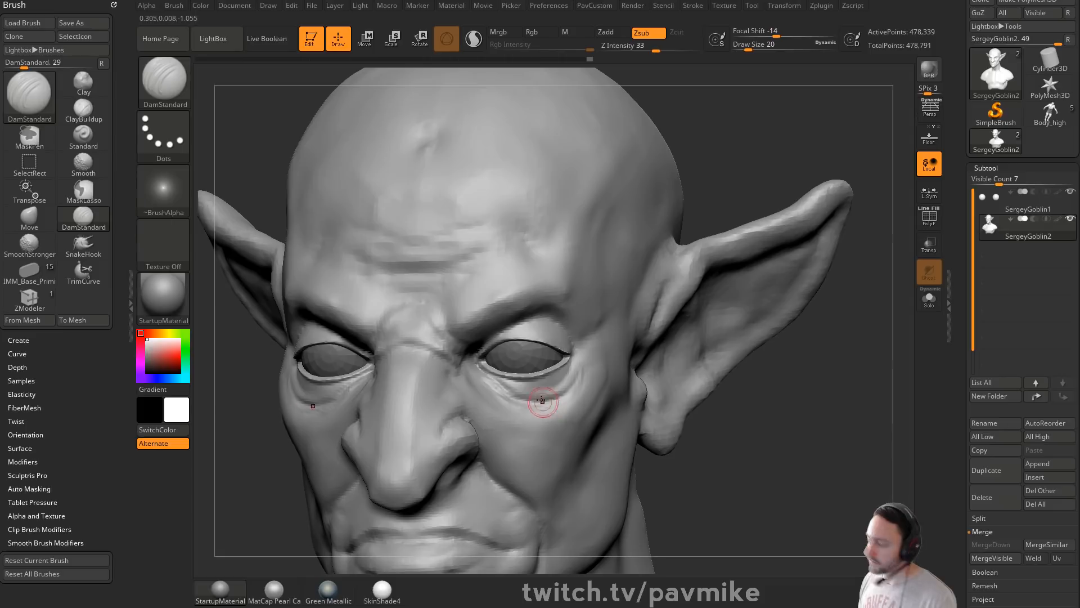
{"action": "key", "text": "b"}
{"action": "key", "text": "s"}
{"action": "key", "text": "t"}
{"action": "left_click_drag", "start_coordinate": [512, 390], "coordinate": [567, 376]}
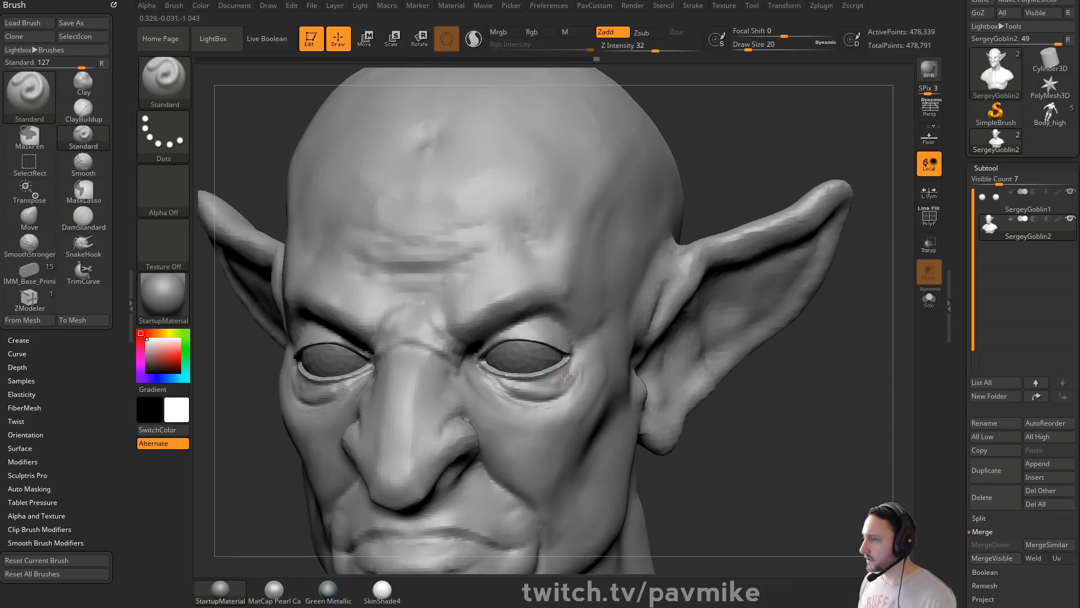
Step: Define the fold between the upper eyelid and the brow with the DamStandard brush, starting at draw size 22
{"action": "left_click_drag", "start_coordinate": [743, 407], "coordinate": [772, 399]}
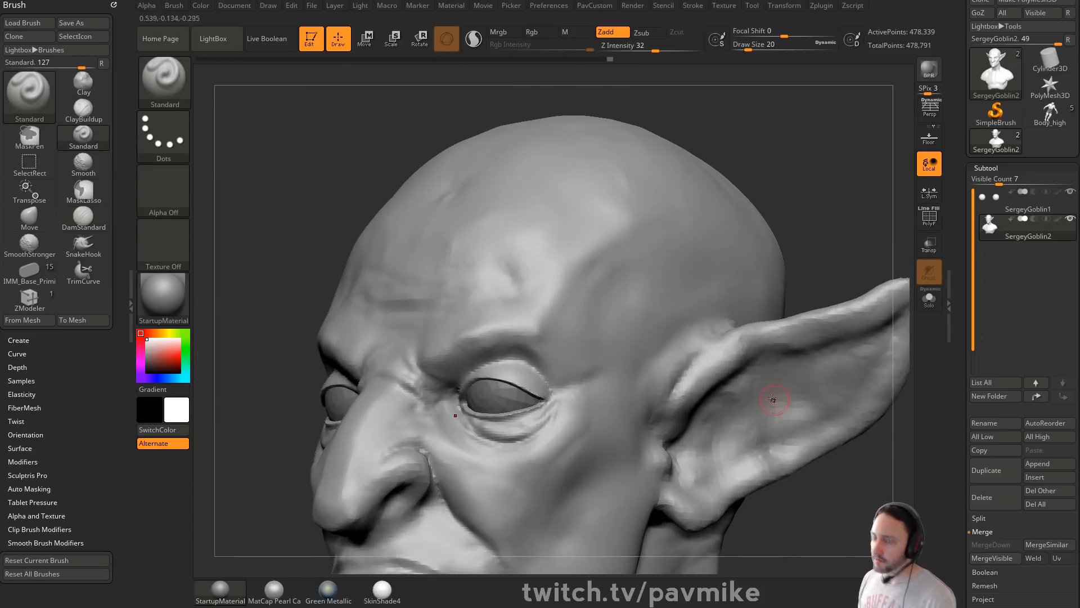
{"action": "key", "text": "b"}
{"action": "key", "text": "d"}
{"action": "key", "text": "s"}
{"action": "key", "text": "s"}
{"action": "left_click", "coordinate": [533, 357]}
{"action": "mouse_move", "coordinate": [713, 191]}
{"action": "left_mouse_down"}
{"action": "mouse_move", "coordinate": [759, 183]}
{"action": "mouse_move", "coordinate": [755, 172]}
{"action": "left_mouse_up"}
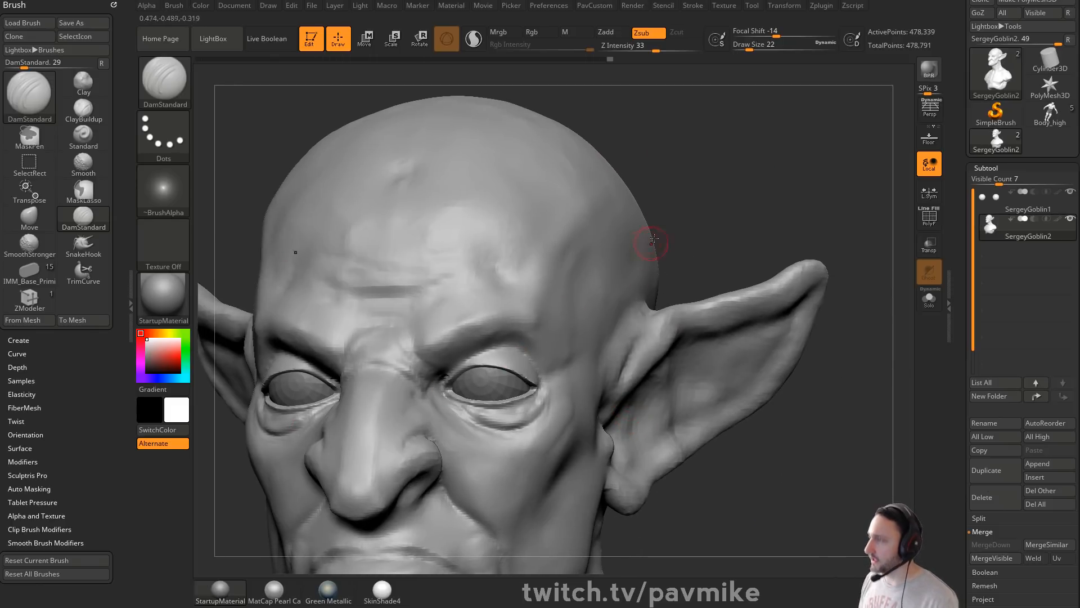
{"action": "left_click_drag", "start_coordinate": [654, 239], "coordinate": [679, 239]}
{"action": "key", "text": "s"}
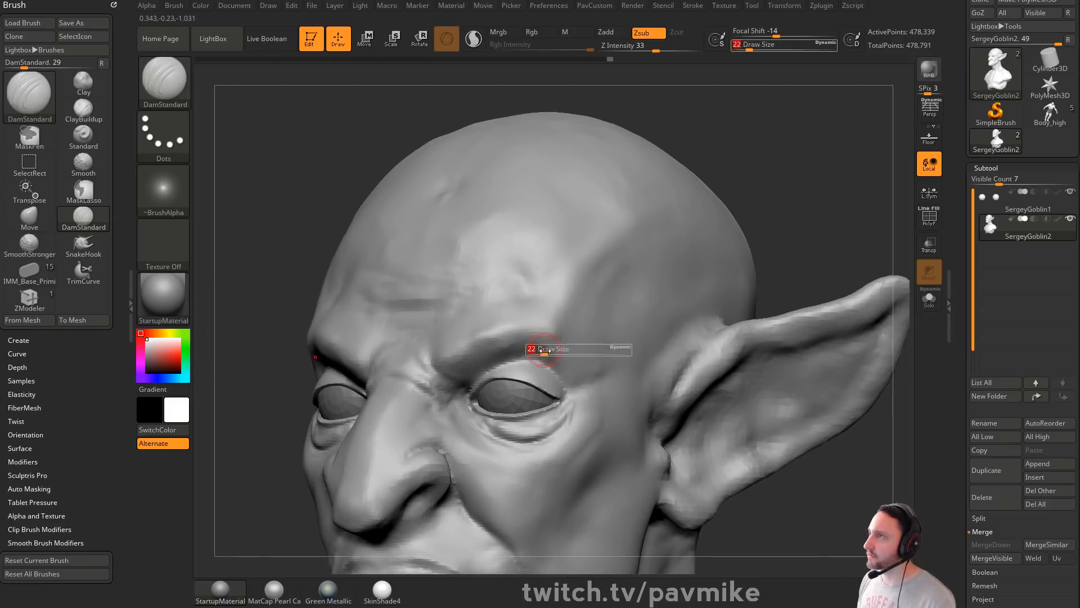
{"action": "left_click", "coordinate": [529, 351]}
{"action": "key", "text": "s"}
{"action": "left_click", "coordinate": [523, 360]}
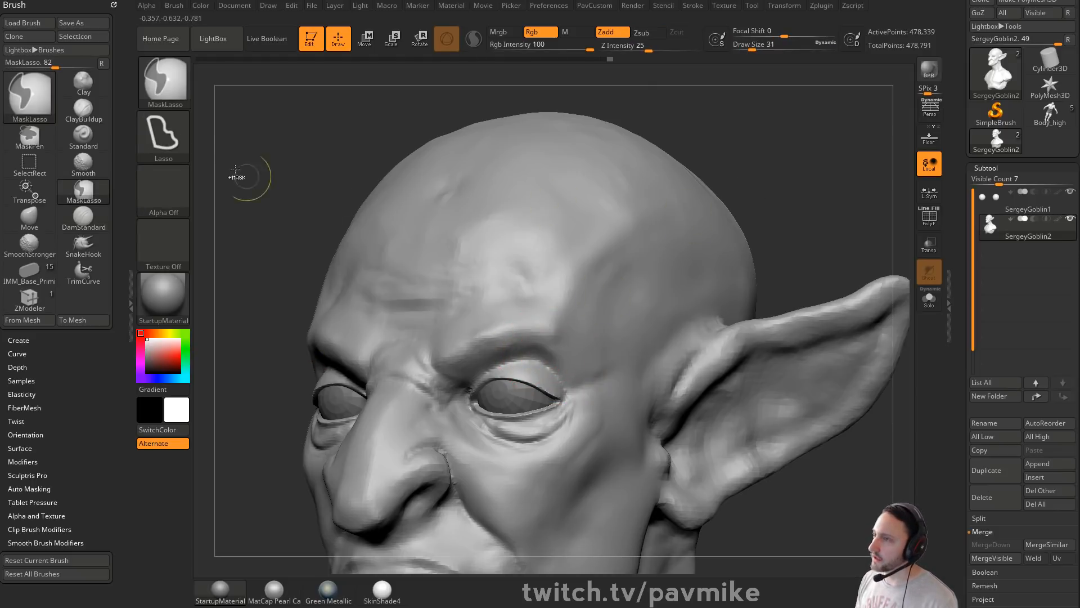
Step: Paint a mask over the outer brow above the eye with MaskPen and invert it so only the brow stays editable
{"action": "key", "text": "ctrl+b"}
{"action": "left_click", "coordinate": [241, 89]}
{"action": "mouse_move", "coordinate": [478, 335]}
{"action": "left_mouse_down", "text": "ctrl"}
{"action": "mouse_move", "coordinate": [549, 337]}
{"action": "mouse_move", "coordinate": [520, 342]}
{"action": "left_mouse_up", "text": "ctrl"}
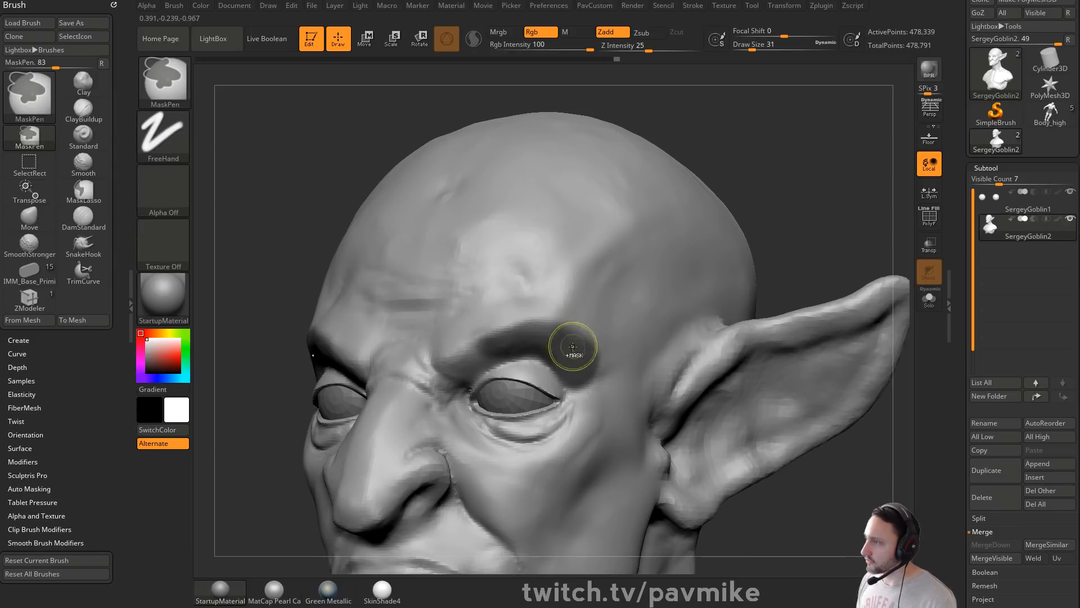
{"action": "left_click", "coordinate": [796, 194], "text": "ctrl"}
{"action": "left_click_drag", "start_coordinate": [796, 195], "coordinate": [695, 231]}
{"action": "left_click_drag", "start_coordinate": [690, 319], "coordinate": [581, 379]}
Step: Pull the unmasked brow over the outer eye with the Move brush and reduce its draw size to 54
{"action": "key", "text": "b"}
{"action": "key", "text": "m"}
{"action": "key", "text": "v"}
{"action": "mouse_move", "coordinate": [726, 394]}
{"action": "left_mouse_down"}
{"action": "mouse_move", "coordinate": [775, 317]}
{"action": "mouse_move", "coordinate": [547, 335]}
{"action": "left_mouse_up"}
{"action": "key", "text": "s"}
{"action": "left_click_drag", "start_coordinate": [783, 164], "coordinate": [825, 167], "text": "shift"}
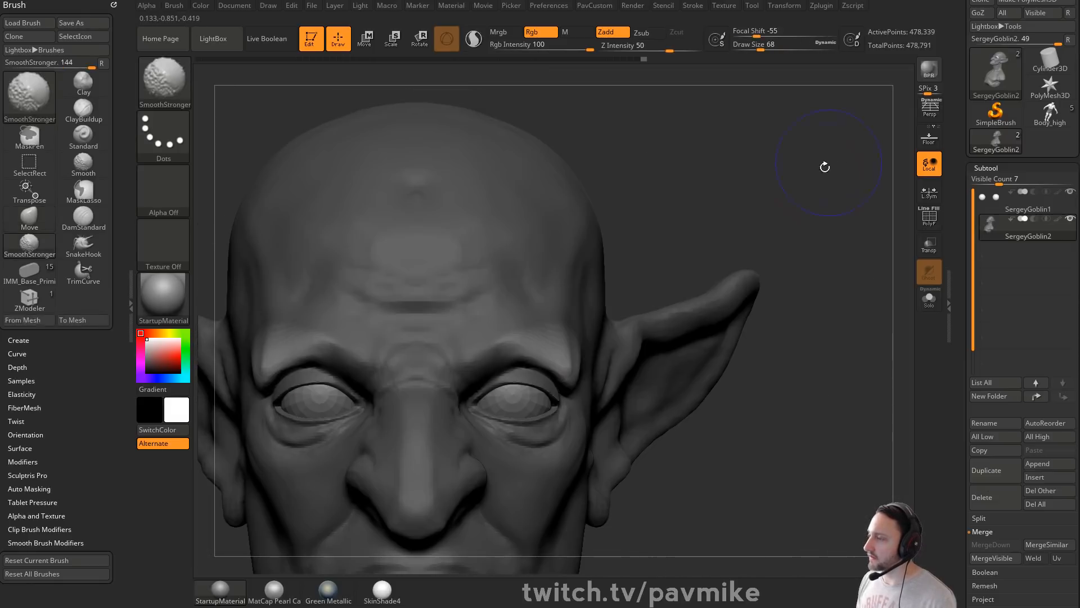
{"action": "key", "text": "s"}
{"action": "left_click_drag", "start_coordinate": [569, 374], "coordinate": [562, 374]}
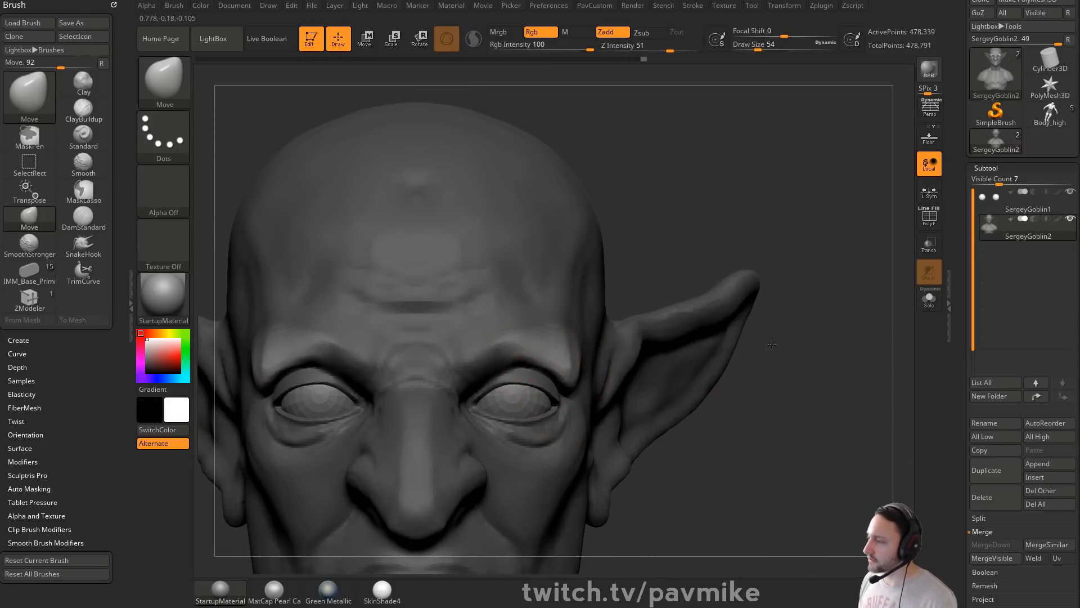
Step: Refine the depth and overhang of the unmasked brow with the Move brush at draw sizes 39 and 33
{"action": "left_click_drag", "start_coordinate": [772, 345], "coordinate": [723, 270]}
{"action": "key", "text": "s"}
{"action": "left_click_drag", "start_coordinate": [579, 336], "coordinate": [565, 345]}
{"action": "key", "text": "s"}
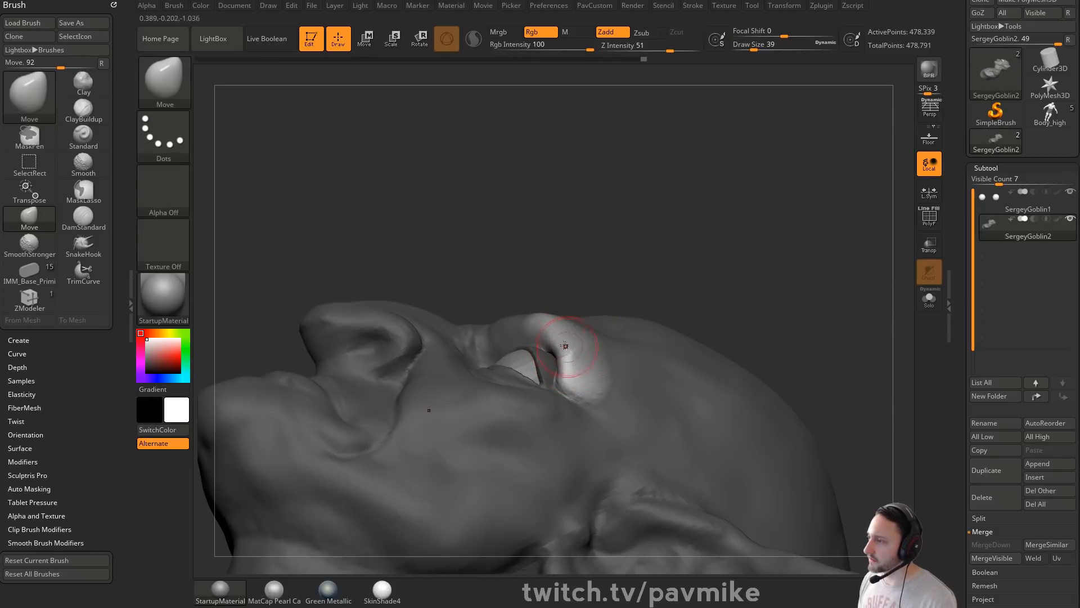
{"action": "left_click_drag", "start_coordinate": [577, 286], "coordinate": [622, 329]}
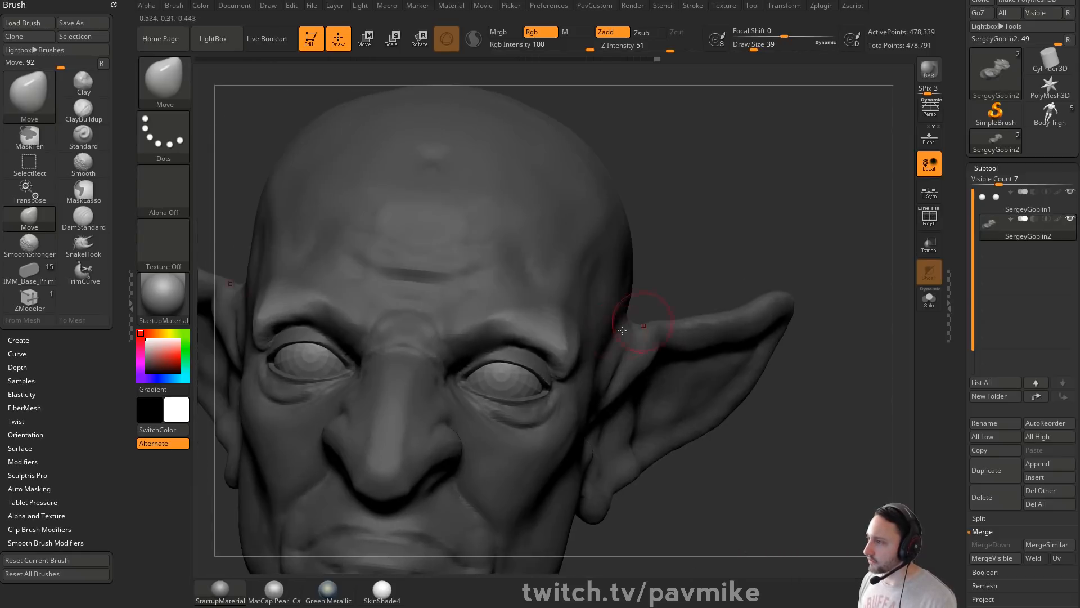
{"action": "mouse_move", "coordinate": [760, 256]}
{"action": "left_mouse_down"}
{"action": "mouse_move", "coordinate": [738, 229]}
{"action": "mouse_move", "coordinate": [704, 239]}
{"action": "left_mouse_up"}
{"action": "key", "text": "s"}
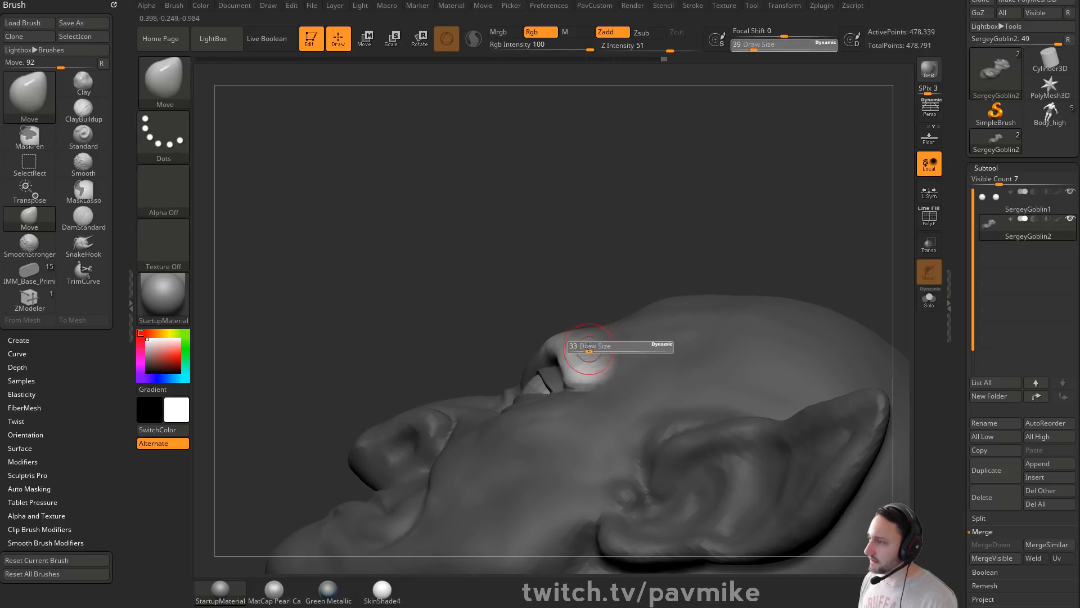
{"action": "left_click_drag", "start_coordinate": [587, 345], "coordinate": [580, 346]}
{"action": "mouse_move", "coordinate": [591, 273]}
{"action": "left_mouse_down"}
{"action": "mouse_move", "coordinate": [669, 342]}
{"action": "mouse_move", "coordinate": [827, 297]}
{"action": "mouse_move", "coordinate": [832, 141]}
{"action": "left_mouse_up"}
Step: Clear the mask, update the DynaMesh, and smooth the skin around the brow and eye with SmoothStronger
{"action": "key", "text": "ctrl"}
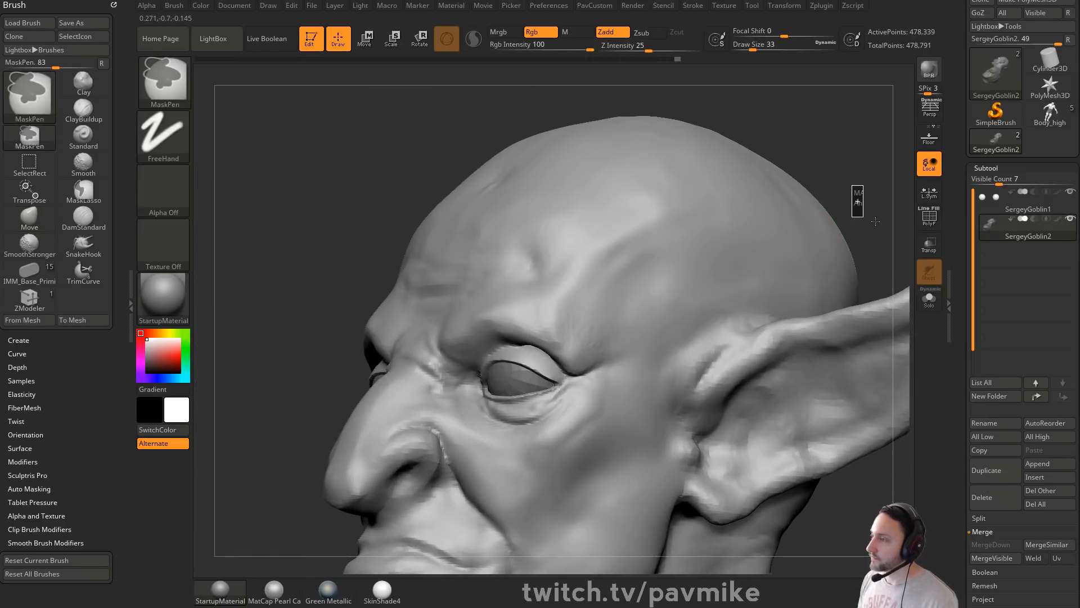
{"action": "key", "text": "shift"}
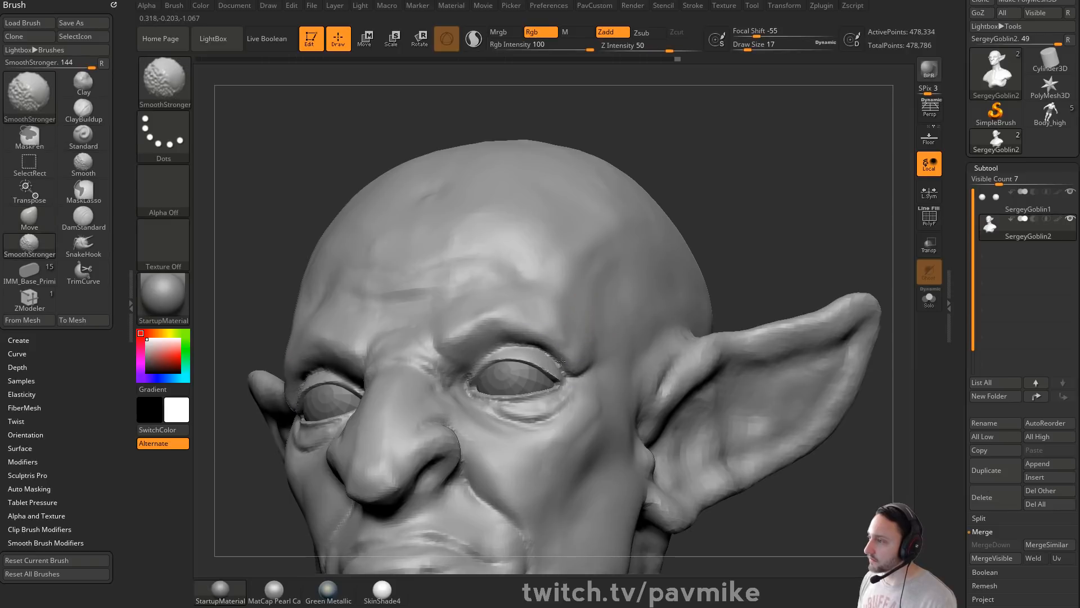
{"action": "left_click_drag", "start_coordinate": [748, 236], "coordinate": [635, 367]}
{"action": "mouse_move", "coordinate": [369, 272]}
{"action": "left_mouse_down"}
{"action": "mouse_move", "coordinate": [824, 285]}
{"action": "mouse_move", "coordinate": [823, 342]}
{"action": "left_mouse_up"}
{"action": "left_click_drag", "start_coordinate": [838, 375], "coordinate": [779, 245]}
Step: Carve the fold of the brow toward the outer eye corner with the DamStandard brush
{"action": "key", "text": "b"}
{"action": "key", "text": "d"}
{"action": "key", "text": "s"}
{"action": "key", "text": "s"}
{"action": "left_click_drag", "start_coordinate": [581, 387], "coordinate": [563, 383]}
{"action": "left_click_drag", "start_coordinate": [542, 369], "coordinate": [560, 373]}
{"action": "left_click_drag", "start_coordinate": [681, 373], "coordinate": [805, 222]}
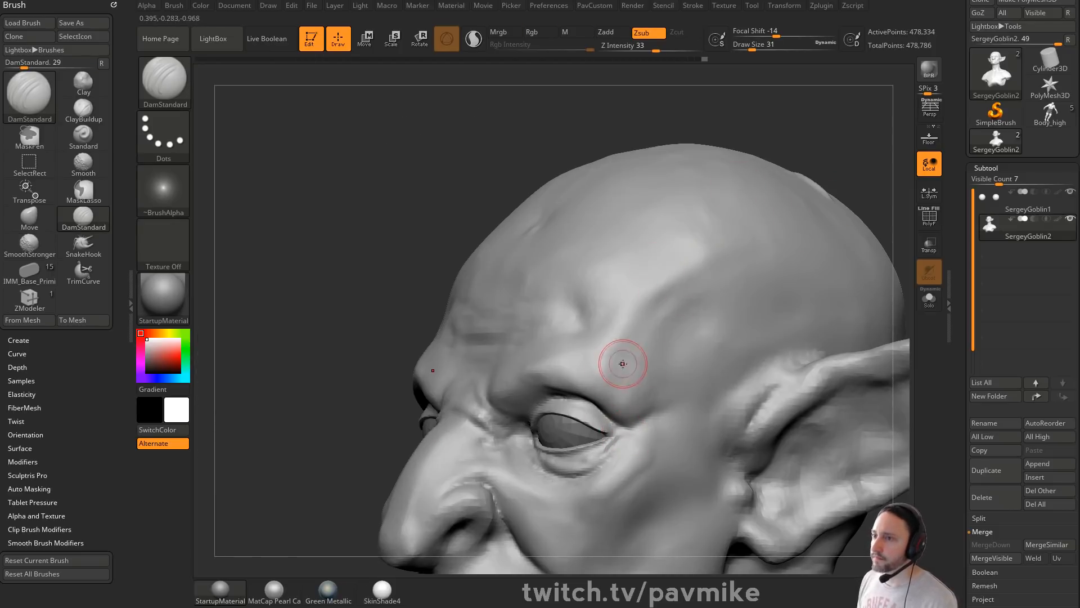
Step: Carve crow's-feet wrinkles outward from the outer eye corner with DamStandard, reducing the draw size to 20
{"action": "key", "text": "s"}
{"action": "left_click_drag", "start_coordinate": [654, 391], "coordinate": [645, 391]}
{"action": "left_click_drag", "start_coordinate": [608, 432], "coordinate": [659, 429]}
{"action": "mouse_move", "coordinate": [367, 416]}
{"action": "left_mouse_down", "text": "alt"}
{"action": "mouse_move", "coordinate": [350, 338]}
{"action": "mouse_move", "coordinate": [304, 338]}
{"action": "left_mouse_up", "text": "alt"}
{"action": "key", "text": "["}
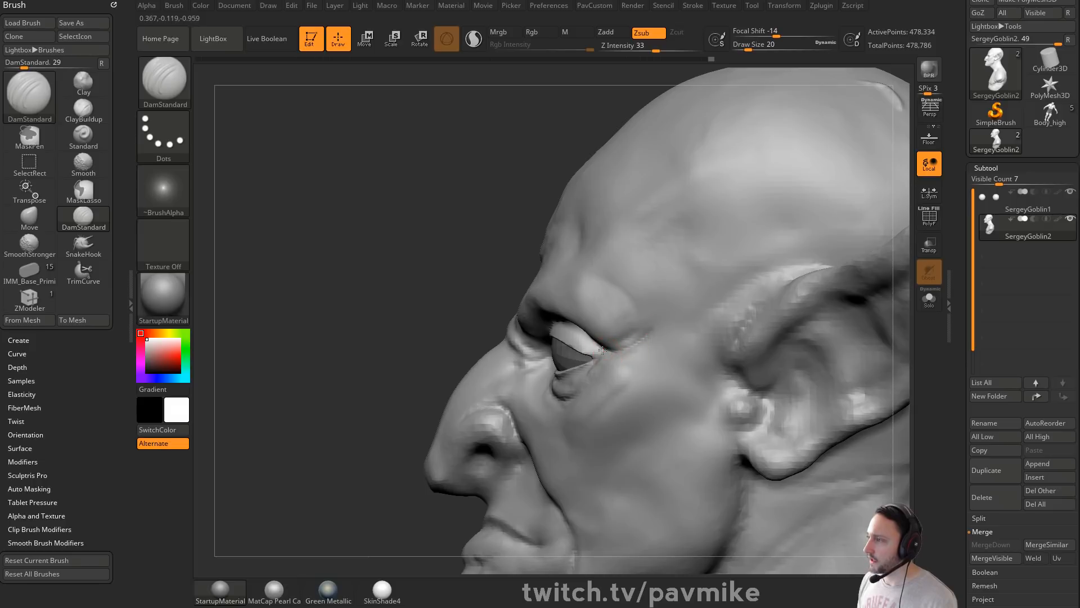
{"action": "left_click_drag", "start_coordinate": [471, 341], "coordinate": [607, 362]}
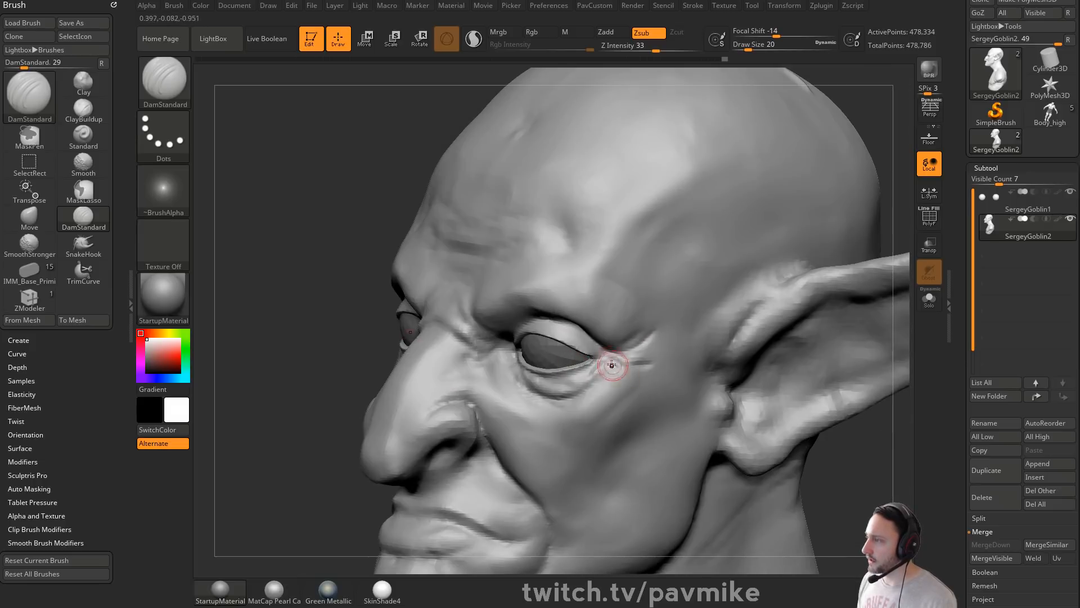
Step: Build up the skin between the crow's-feet wrinkles with the Clay brush at draw size 20 and smooth below the eye
{"action": "key", "text": "b"}
{"action": "key", "text": "c"}
{"action": "key", "text": "l"}
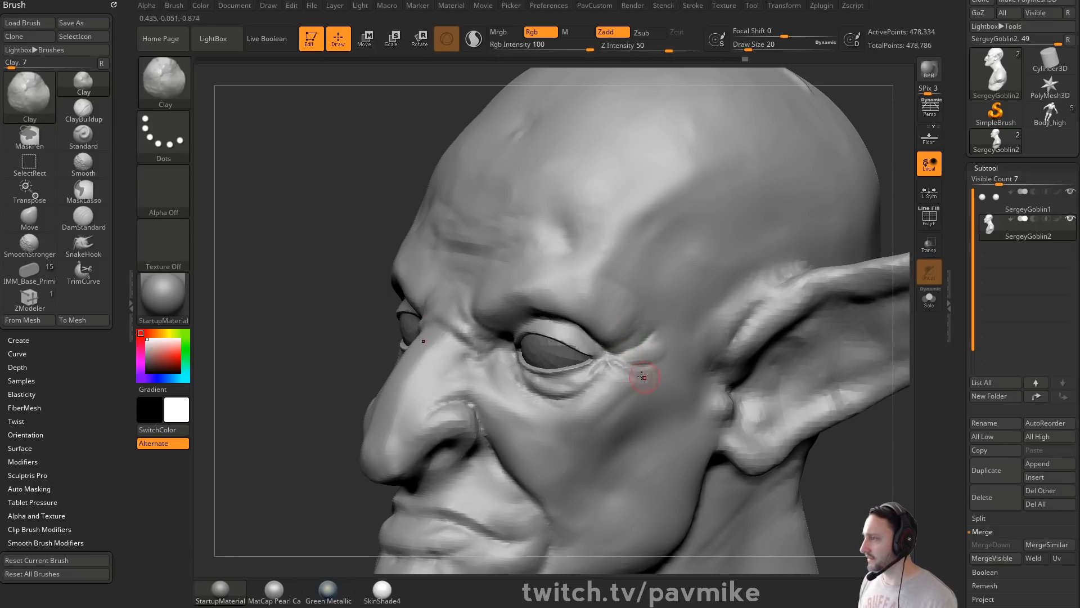
{"action": "key", "text": "shift"}
{"action": "left_click_drag", "start_coordinate": [595, 384], "coordinate": [568, 396], "text": "shift"}
{"action": "left_click_drag", "start_coordinate": [335, 366], "coordinate": [651, 320]}
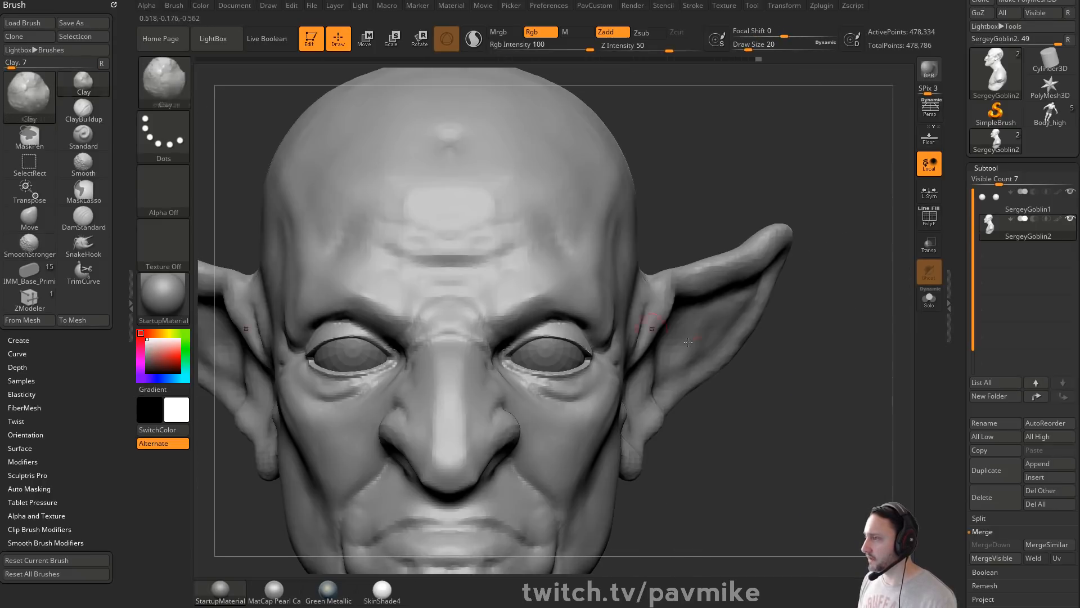
{"action": "left_click_drag", "start_coordinate": [803, 331], "coordinate": [796, 301], "text": "alt"}
{"action": "left_click_drag", "start_coordinate": [795, 301], "coordinate": [650, 337]}
{"action": "left_click_drag", "start_coordinate": [741, 381], "coordinate": [827, 297], "text": "alt"}
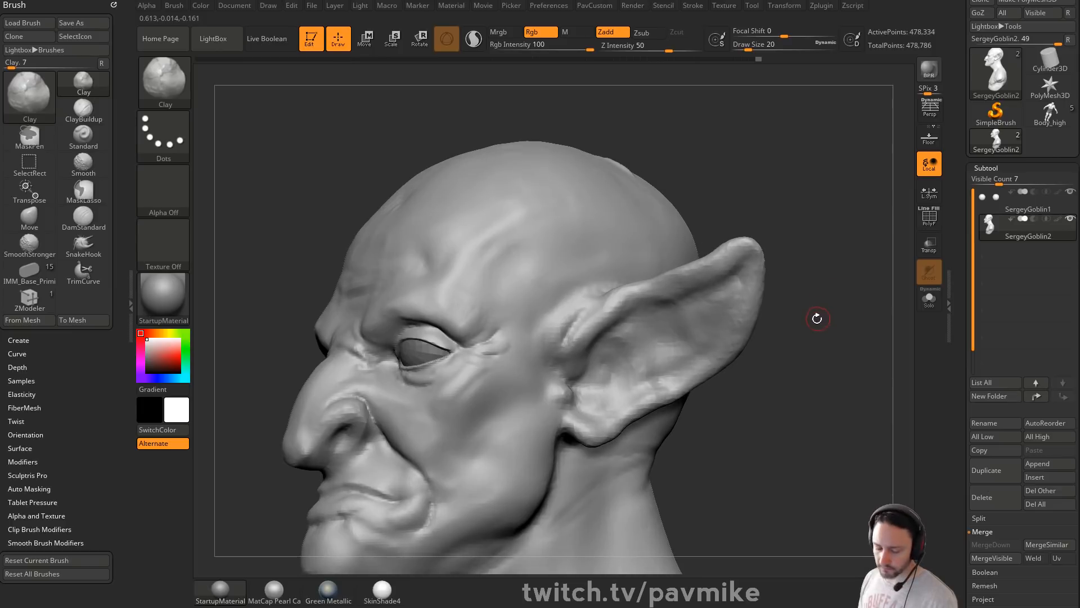
Step: Build up the area in front of the ear with the Clay brush at draw size 23
{"action": "key", "text": "]"}
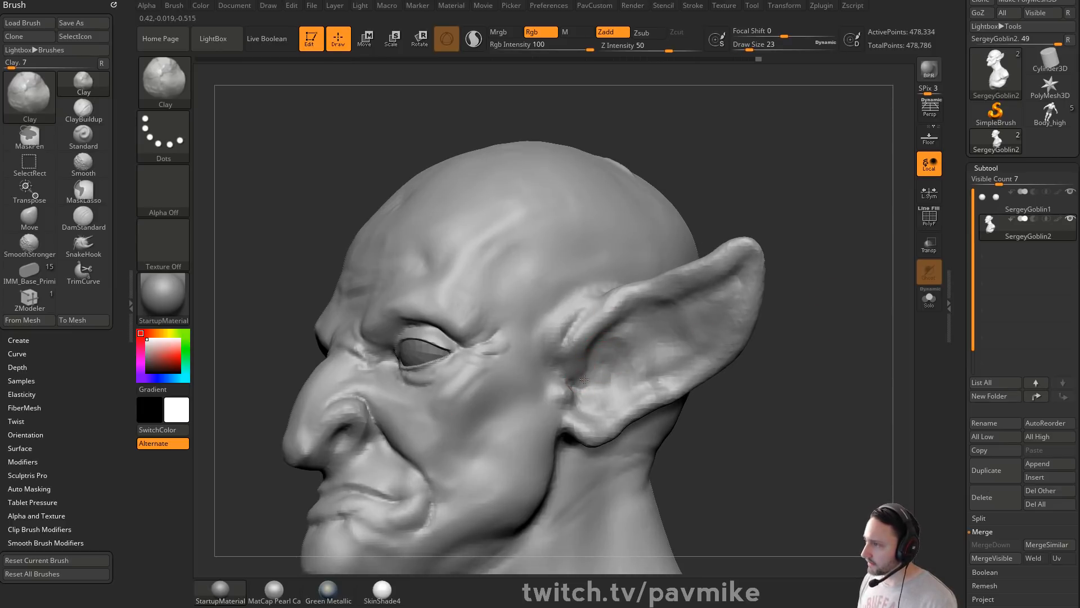
{"action": "left_click_drag", "start_coordinate": [829, 301], "coordinate": [849, 332]}
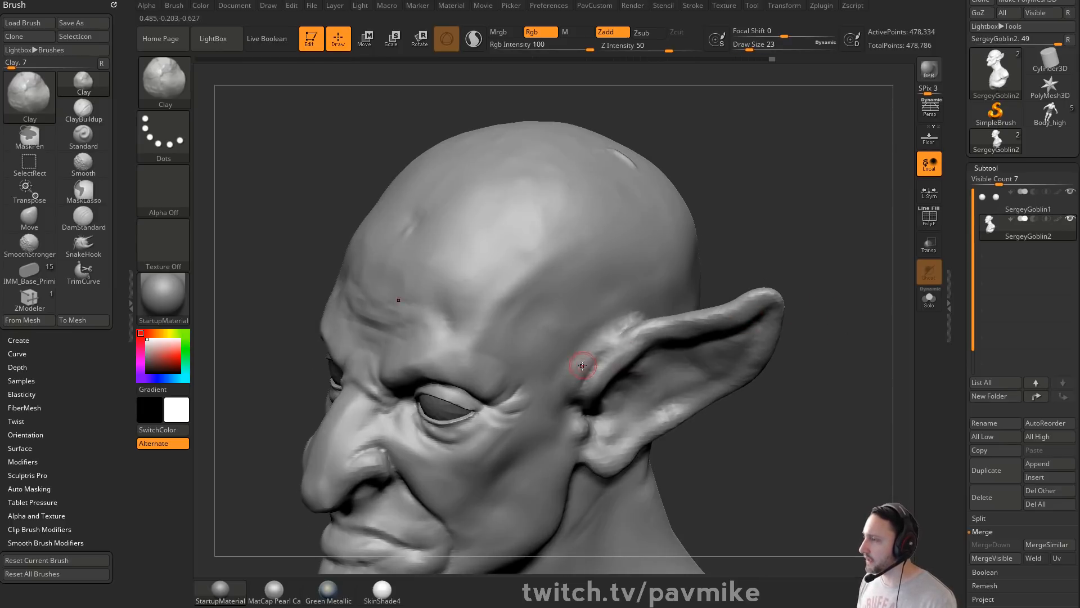
{"action": "mouse_move", "coordinate": [737, 291]}
{"action": "left_mouse_down"}
{"action": "mouse_move", "coordinate": [780, 280]}
{"action": "mouse_move", "coordinate": [793, 315]}
{"action": "left_mouse_up"}
Step: Set the DamStandard brush to draw size 35 and smooth out the stray groove on top of the skull
{"action": "key", "text": "b"}
{"action": "key", "text": "d"}
{"action": "key", "text": "s"}
{"action": "key", "text": "s"}
{"action": "left_click_drag", "start_coordinate": [623, 343], "coordinate": [603, 340]}
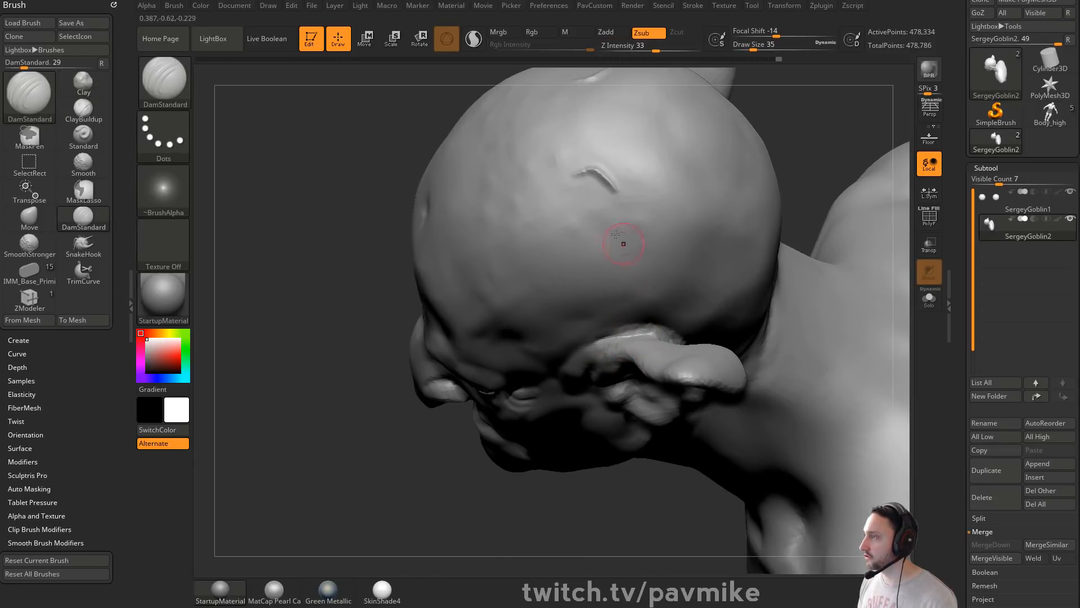
{"action": "left_click_drag", "start_coordinate": [580, 174], "coordinate": [614, 192], "text": "shift"}
{"action": "mouse_move", "coordinate": [793, 231]}
{"action": "left_mouse_down"}
{"action": "mouse_move", "coordinate": [688, 176]}
{"action": "mouse_move", "coordinate": [566, 280]}
{"action": "left_mouse_up"}
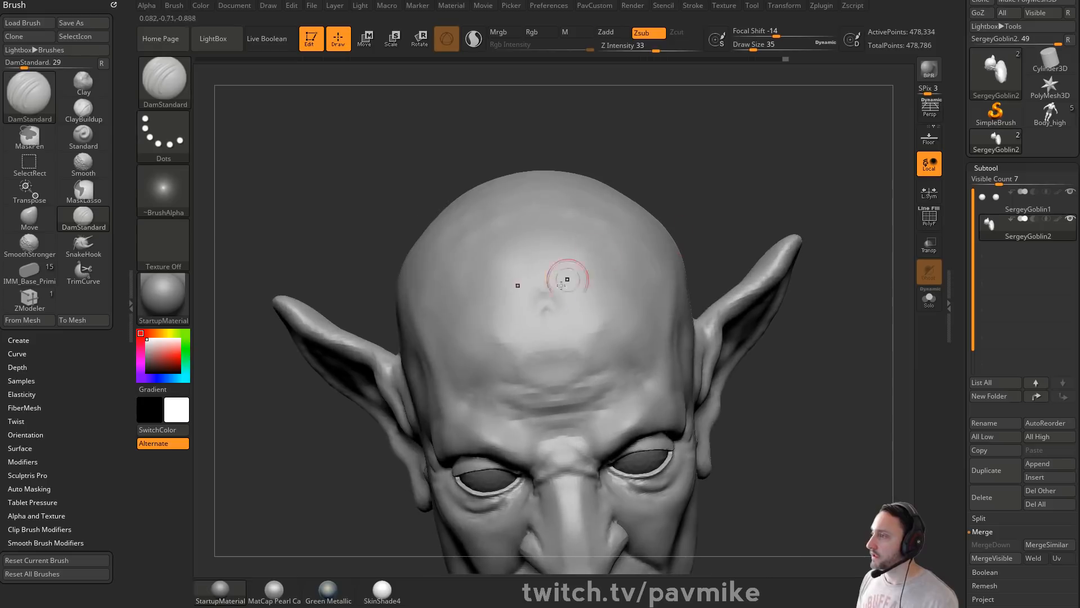
Step: Fill out the earlobe and the lower front of the ear with the Clay brush at draw size 37
{"action": "mouse_move", "coordinate": [799, 304]}
{"action": "left_mouse_down", "text": "shift"}
{"action": "mouse_move", "coordinate": [844, 332]}
{"action": "mouse_move", "coordinate": [851, 271]}
{"action": "mouse_move", "coordinate": [811, 264]}
{"action": "mouse_move", "coordinate": [781, 296]}
{"action": "mouse_move", "coordinate": [818, 357]}
{"action": "mouse_move", "coordinate": [814, 321]}
{"action": "mouse_move", "coordinate": [821, 352]}
{"action": "left_mouse_up", "text": "shift"}
{"action": "key", "text": "b"}
{"action": "key", "text": "c"}
{"action": "key", "text": "l"}
{"action": "left_click_drag", "start_coordinate": [579, 373], "coordinate": [570, 381]}
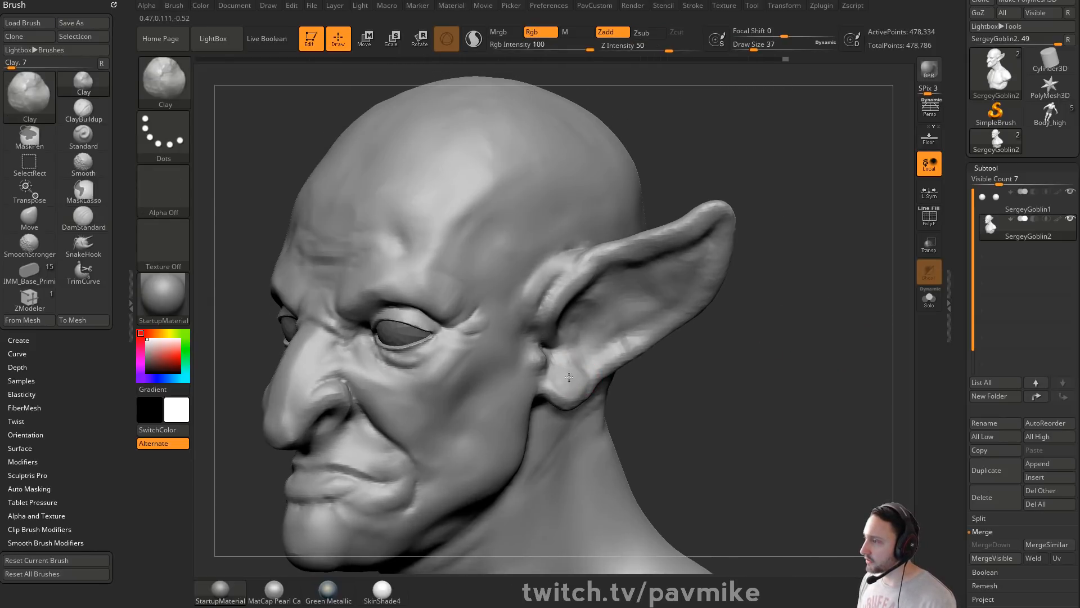
{"action": "right_click_drag", "start_coordinate": [570, 377], "coordinate": [565, 387]}
{"action": "left_click_drag", "start_coordinate": [740, 349], "coordinate": [556, 369]}
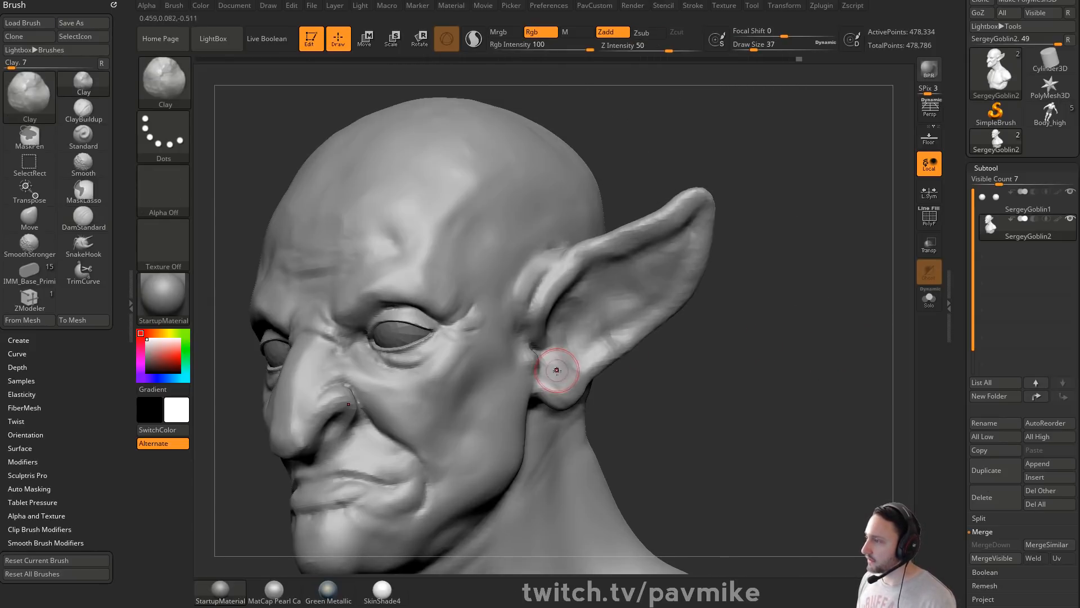
Step: Sculpt the tragus and the hollow behind it inside the ear with the Standard brush at draw size 23
{"action": "mouse_move", "coordinate": [747, 313]}
{"action": "left_mouse_down"}
{"action": "mouse_move", "coordinate": [738, 331]}
{"action": "mouse_move", "coordinate": [830, 305]}
{"action": "mouse_move", "coordinate": [798, 323]}
{"action": "left_mouse_up"}
{"action": "key", "text": "b"}
{"action": "key", "text": "s"}
{"action": "key", "text": "t"}
{"action": "key", "text": "s"}
{"action": "left_click_drag", "start_coordinate": [624, 371], "coordinate": [620, 371]}
{"action": "left_click_drag", "start_coordinate": [696, 336], "coordinate": [666, 346]}
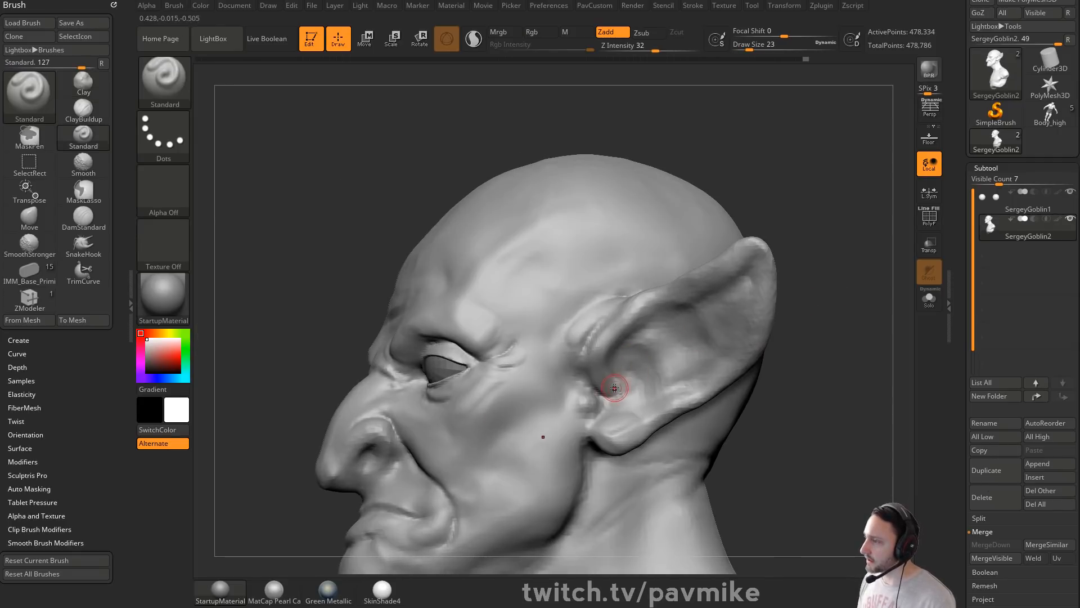
{"action": "mouse_move", "coordinate": [614, 388]}
{"action": "left_mouse_down", "text": "alt"}
{"action": "mouse_move", "coordinate": [597, 389]}
{"action": "mouse_move", "coordinate": [587, 405]}
{"action": "mouse_move", "coordinate": [595, 406]}
{"action": "left_mouse_up", "text": "alt"}
Step: Switch to the Clay brush at draw size 33 and smooth the tragus and the temple in front of the ear
{"action": "key", "text": "b"}
{"action": "key", "text": "c"}
{"action": "key", "text": "l"}
{"action": "key", "text": "s"}
{"action": "left_click_drag", "start_coordinate": [591, 406], "coordinate": [583, 396], "text": "shift"}
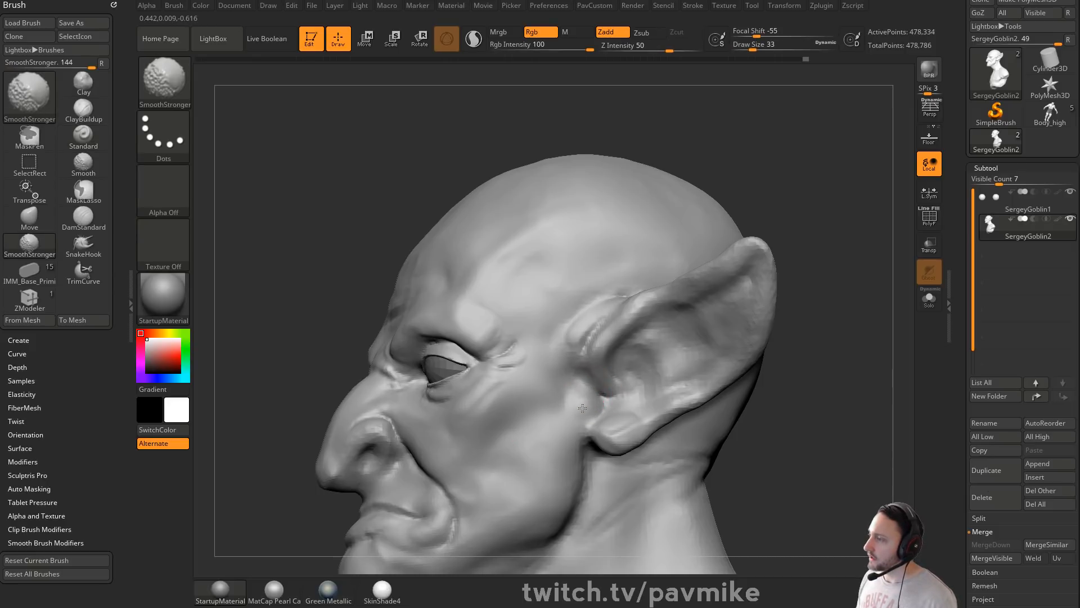
{"action": "left_click_drag", "start_coordinate": [816, 314], "coordinate": [870, 315]}
{"action": "left_click_drag", "start_coordinate": [535, 366], "coordinate": [530, 356], "text": "shift"}
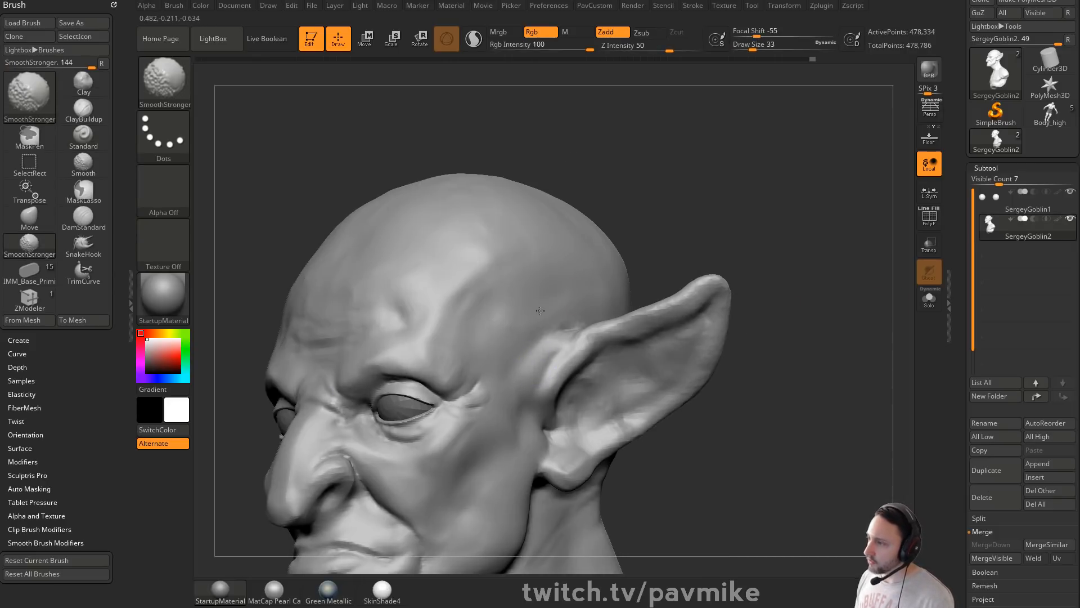
Step: Smooth the transition between the side of the nose and the cheek above the nostril
{"action": "left_click_drag", "start_coordinate": [828, 356], "coordinate": [838, 317], "text": "alt"}
{"action": "left_click_drag", "start_coordinate": [788, 360], "coordinate": [860, 344], "text": "alt"}
{"action": "left_click_drag", "start_coordinate": [440, 400], "coordinate": [425, 391], "text": "shift"}
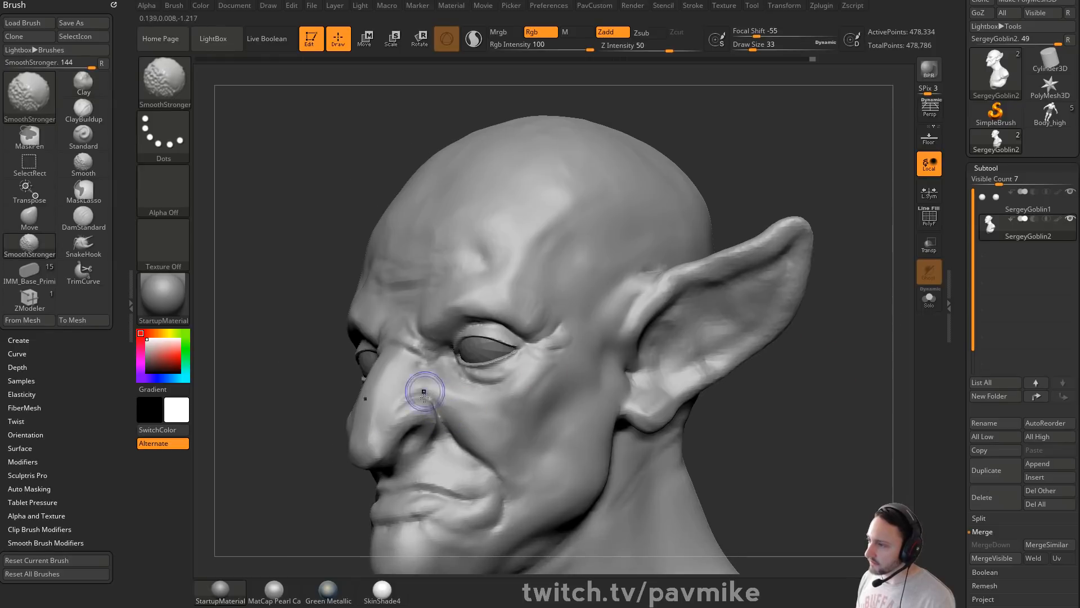
Step: Deepen the crease around the nostril wing with the DamStandard brush at draw size 33
{"action": "mouse_move", "coordinate": [277, 491]}
{"action": "left_mouse_down"}
{"action": "mouse_move", "coordinate": [690, 352]}
{"action": "mouse_move", "coordinate": [767, 309]}
{"action": "left_mouse_up"}
{"action": "key", "text": "b"}
{"action": "key", "text": "d"}
{"action": "key", "text": "s"}
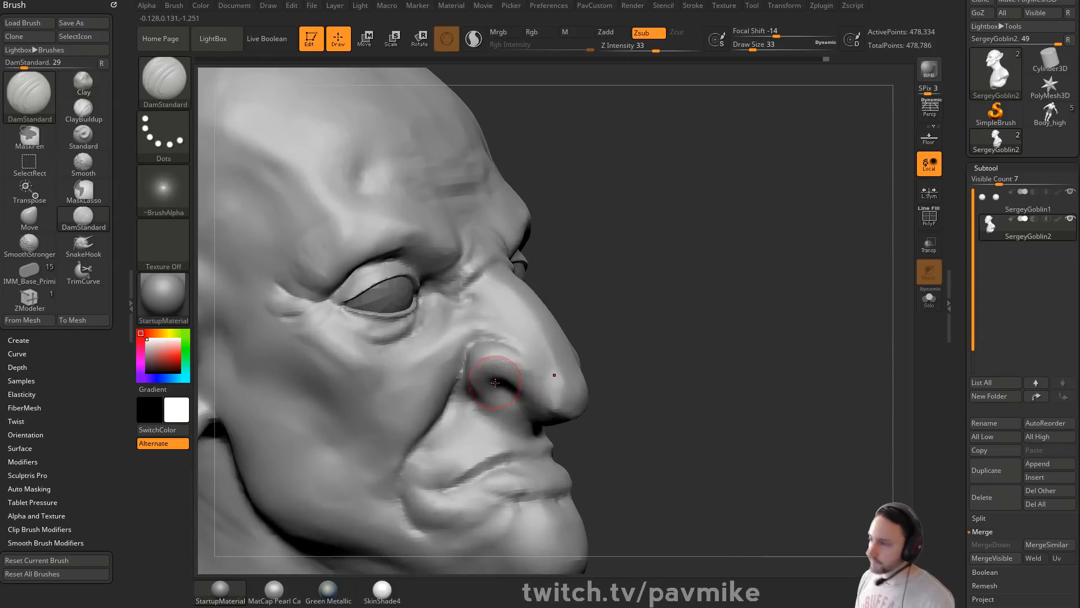
{"action": "mouse_move", "coordinate": [484, 406]}
{"action": "right_mouse_down"}
{"action": "mouse_move", "coordinate": [610, 362]}
{"action": "mouse_move", "coordinate": [524, 406]}
{"action": "mouse_move", "coordinate": [511, 385]}
{"action": "right_mouse_up"}
Step: Define the rim and opening of the nostril with the Standard brush at draw size 17
{"action": "key", "text": "b"}
{"action": "key", "text": "s"}
{"action": "key", "text": "t"}
{"action": "key", "text": "bracketleft"}
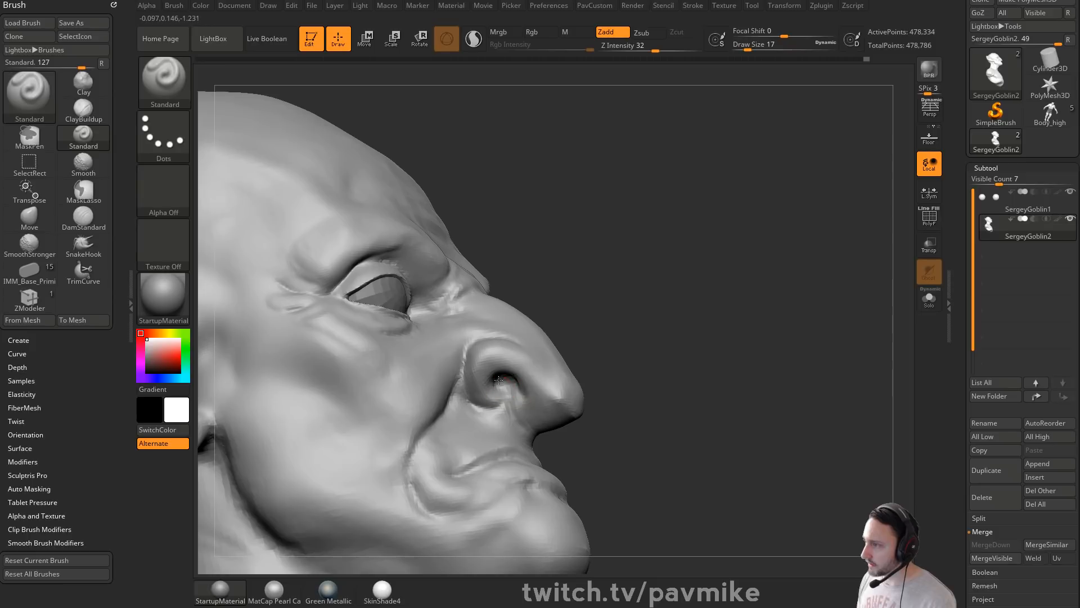
{"action": "right_click_drag", "start_coordinate": [486, 379], "coordinate": [556, 395]}
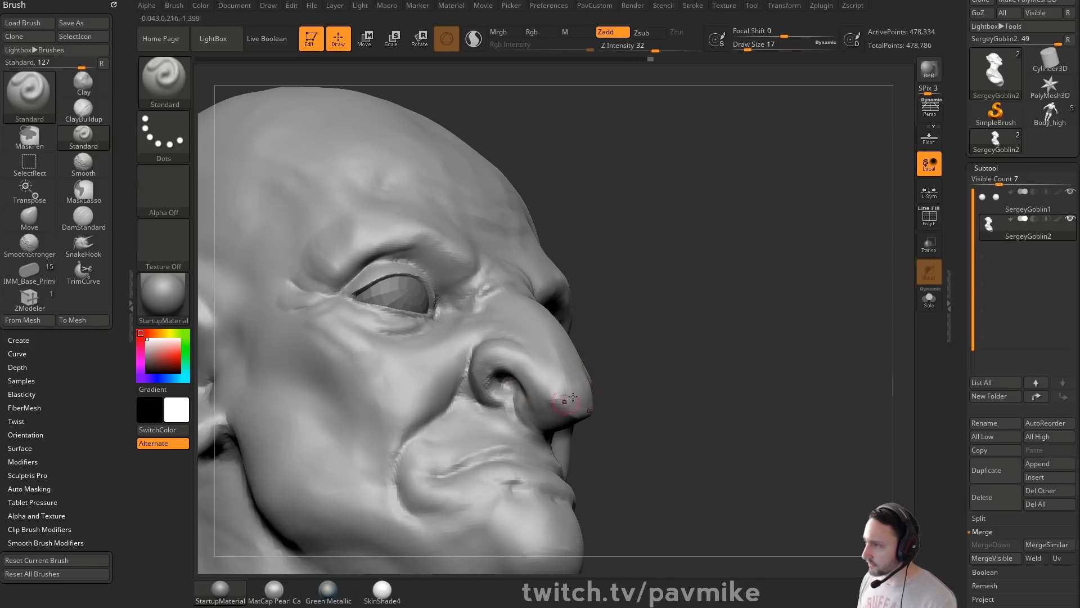
{"action": "right_click_drag", "start_coordinate": [703, 325], "coordinate": [706, 353]}
Step: Flatten the bridge and tip of the nose into clear planes with the hPolish brush at draw size 46
{"action": "key", "text": "b"}
{"action": "key", "text": "h"}
{"action": "key", "text": "p"}
{"action": "right_click_drag", "start_coordinate": [636, 346], "coordinate": [567, 352]}
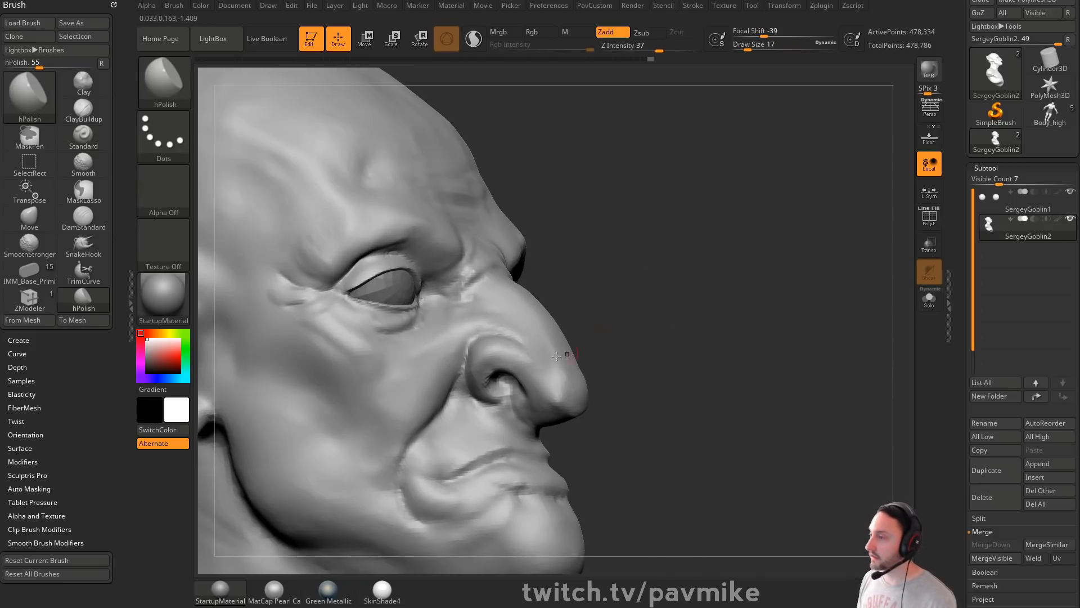
{"action": "key", "text": "s"}
{"action": "left_click_drag", "start_coordinate": [540, 373], "coordinate": [501, 374]}
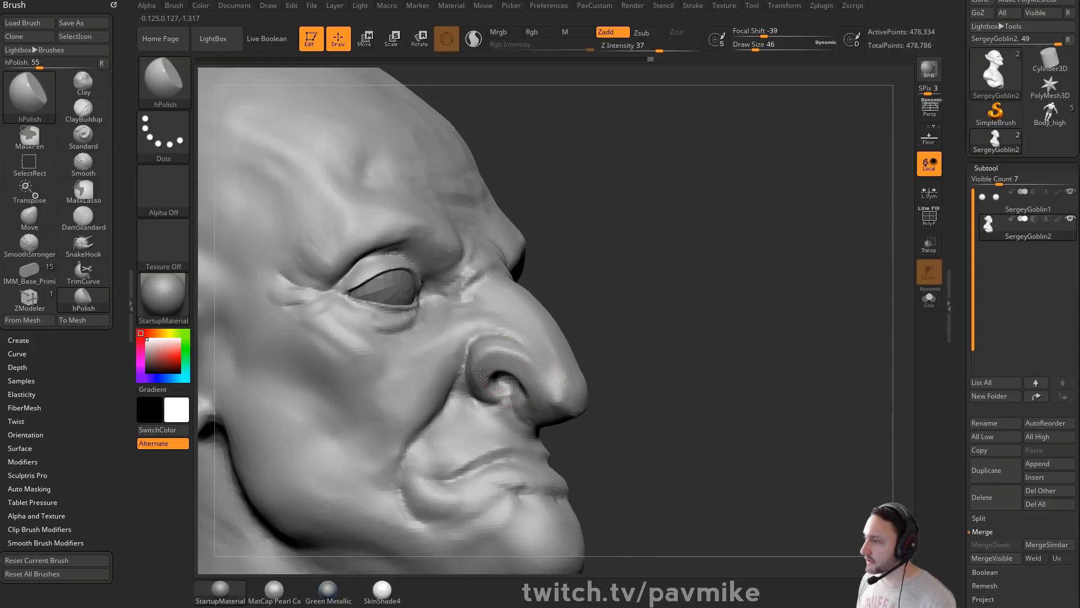
{"action": "right_click_drag", "start_coordinate": [534, 379], "coordinate": [579, 397]}
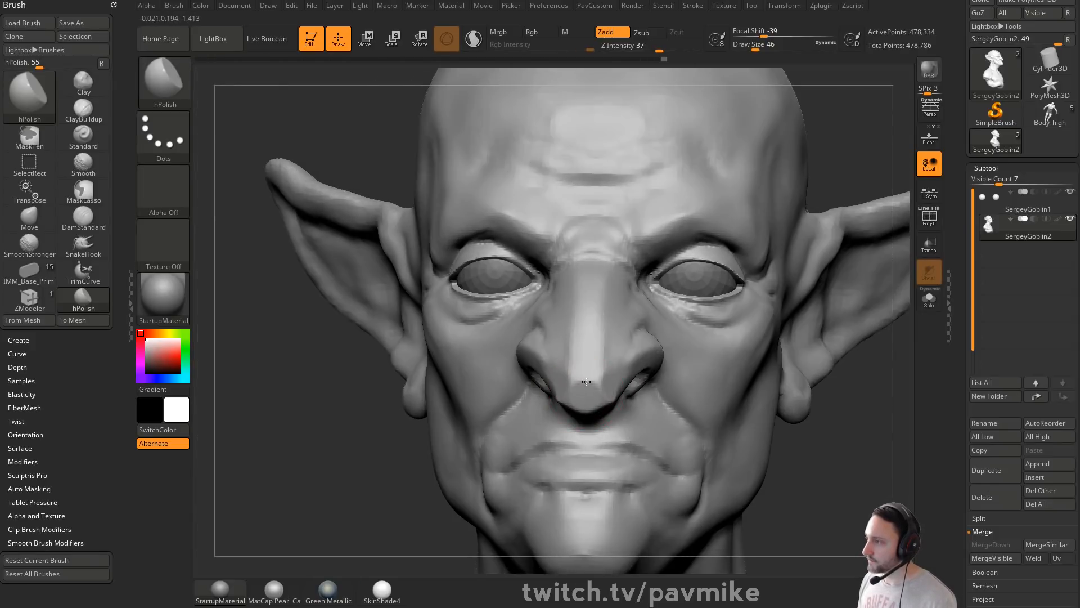
{"action": "left_click_drag", "start_coordinate": [582, 325], "coordinate": [581, 293]}
{"action": "left_click_drag", "start_coordinate": [373, 413], "coordinate": [303, 413]}
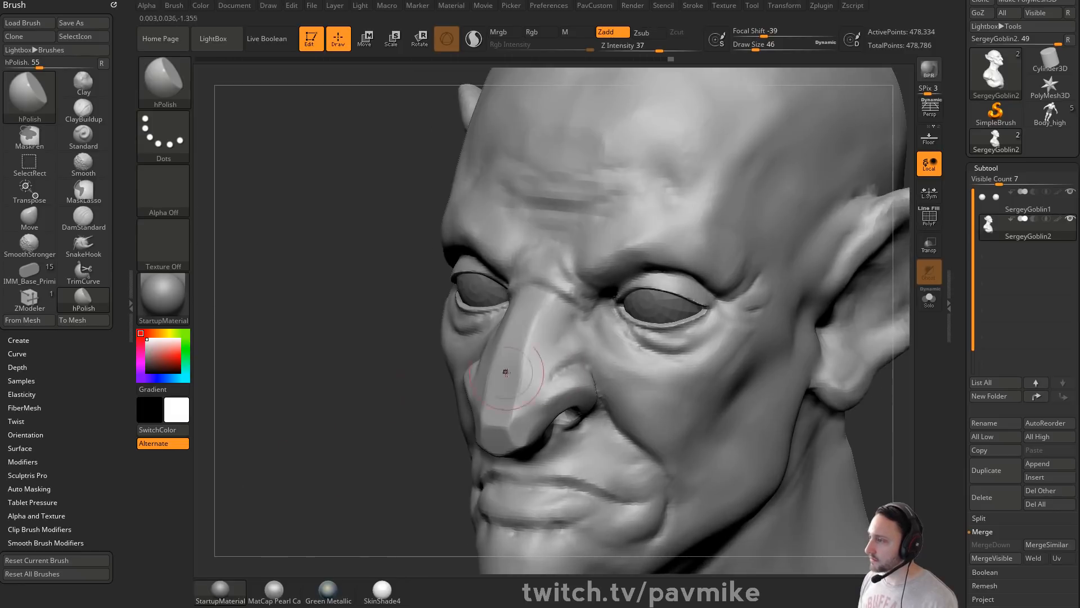
Step: Polish the nose's side planes and nostril wing with hPolish at draw sizes 29 and 18, smoothing the hard transitions
{"action": "left_click_drag", "start_coordinate": [420, 475], "coordinate": [536, 344], "text": "shift"}
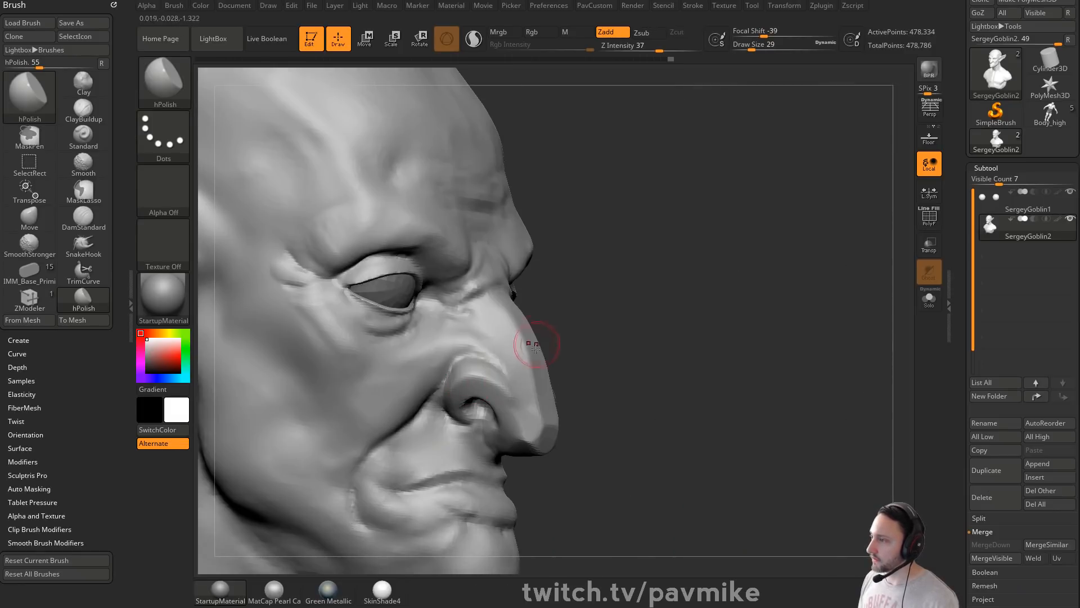
{"action": "mouse_move", "coordinate": [529, 420]}
{"action": "right_mouse_down"}
{"action": "mouse_move", "coordinate": [552, 392]}
{"action": "mouse_move", "coordinate": [767, 369]}
{"action": "mouse_move", "coordinate": [473, 367]}
{"action": "right_mouse_up"}
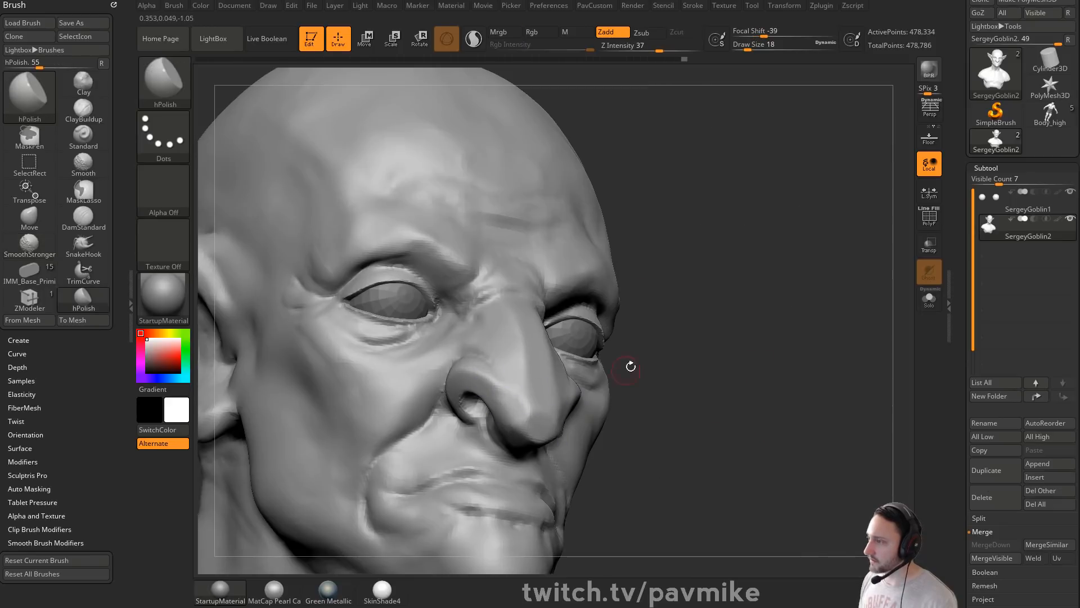
{"action": "left_click_drag", "start_coordinate": [629, 364], "coordinate": [499, 390], "text": "shift"}
{"action": "mouse_move", "coordinate": [569, 379]}
{"action": "right_mouse_down"}
{"action": "mouse_move", "coordinate": [506, 377]}
{"action": "mouse_move", "coordinate": [571, 373]}
{"action": "right_mouse_up"}
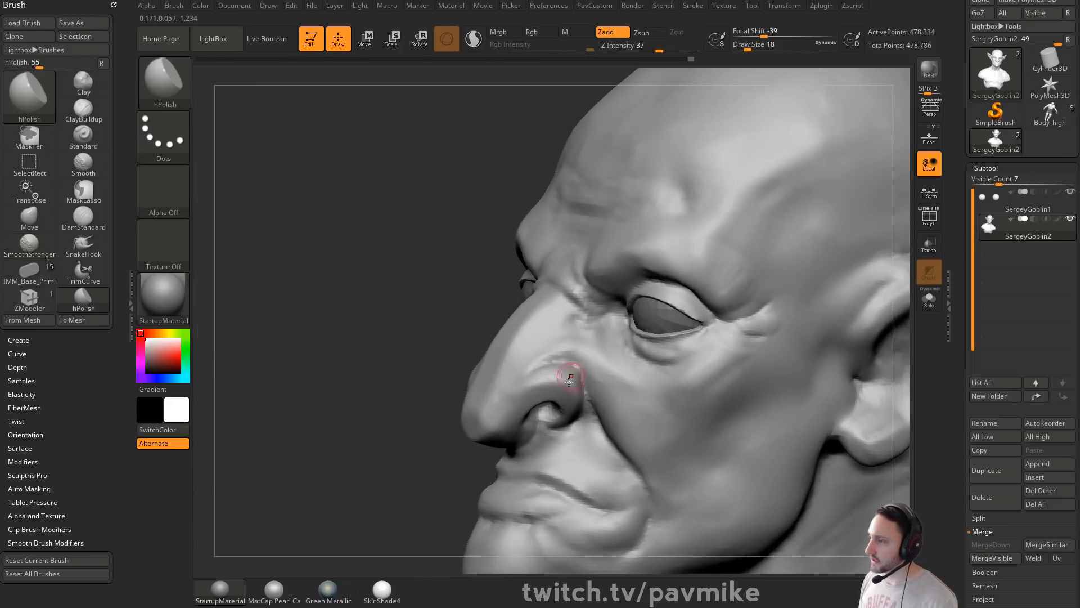
{"action": "left_click_drag", "start_coordinate": [572, 373], "coordinate": [556, 377], "text": "shift"}
{"action": "right_click_drag", "start_coordinate": [556, 377], "coordinate": [618, 452]}
{"action": "mouse_move", "coordinate": [634, 393]}
{"action": "right_mouse_down"}
{"action": "mouse_move", "coordinate": [754, 323]}
{"action": "mouse_move", "coordinate": [562, 381]}
{"action": "mouse_move", "coordinate": [762, 367]}
{"action": "mouse_move", "coordinate": [734, 358]}
{"action": "right_mouse_up"}
Step: Carve the lip line and mouth corner deeper with the DamStandard brush at draw size 17
{"action": "key", "text": "b"}
{"action": "key", "text": "d"}
{"action": "key", "text": "s"}
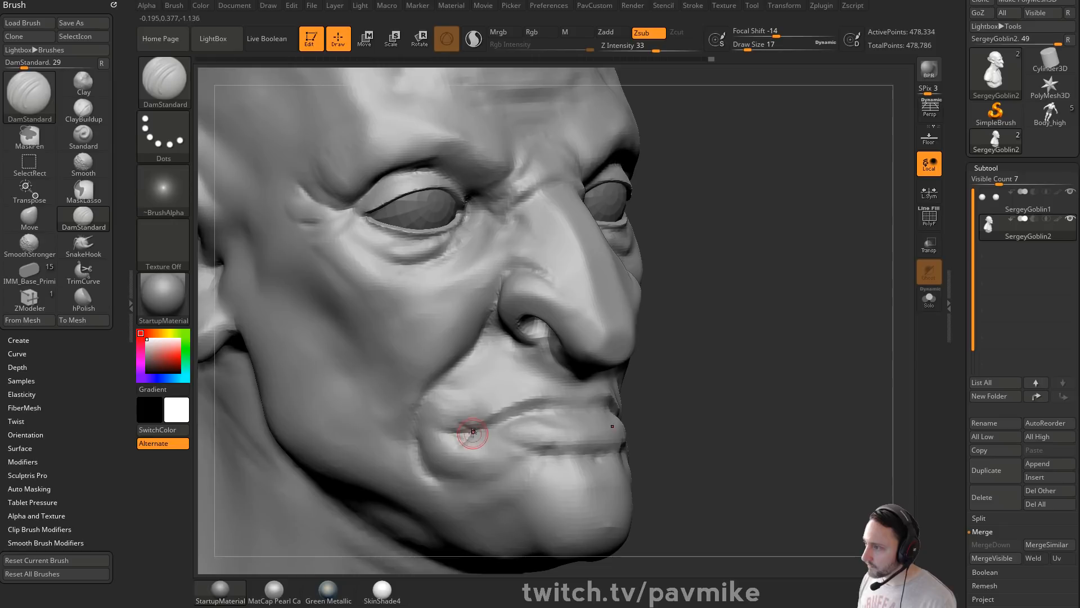
{"action": "mouse_move", "coordinate": [634, 383]}
{"action": "right_mouse_down"}
{"action": "mouse_move", "coordinate": [694, 349]}
{"action": "mouse_move", "coordinate": [499, 431]}
{"action": "right_mouse_up"}
Step: Tighten the crease between the lips with the Pinch brush at draw size 65
{"action": "key", "text": "b"}
{"action": "key", "text": "p"}
{"action": "key", "text": "i"}
{"action": "key", "text": "s"}
{"action": "left_click_drag", "start_coordinate": [519, 434], "coordinate": [543, 434]}
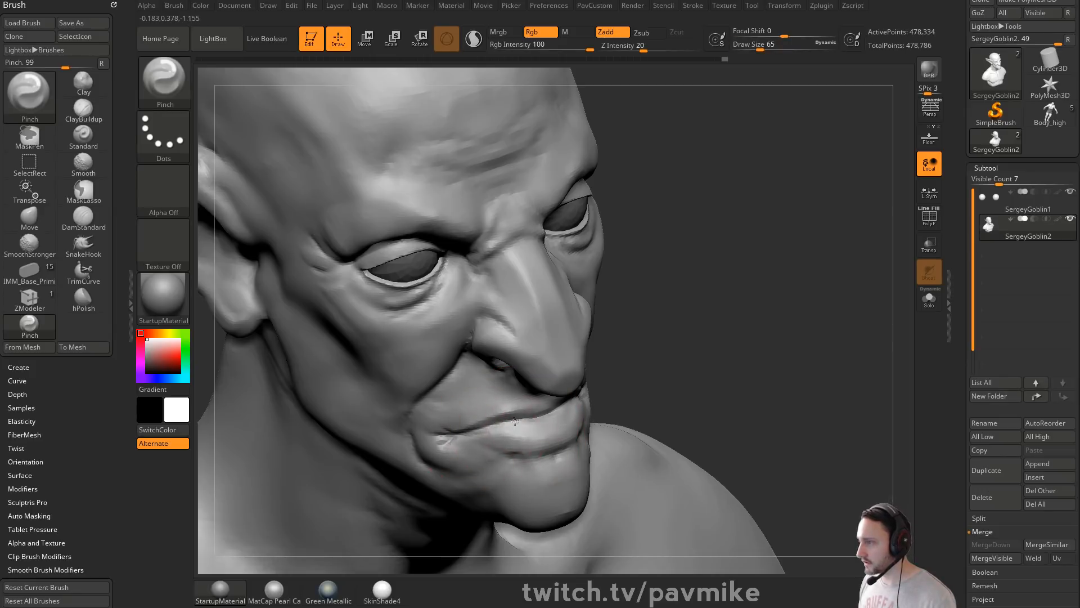
{"action": "mouse_move", "coordinate": [704, 374]}
{"action": "right_mouse_down"}
{"action": "mouse_move", "coordinate": [728, 360]}
{"action": "mouse_move", "coordinate": [718, 365]}
{"action": "right_mouse_up"}
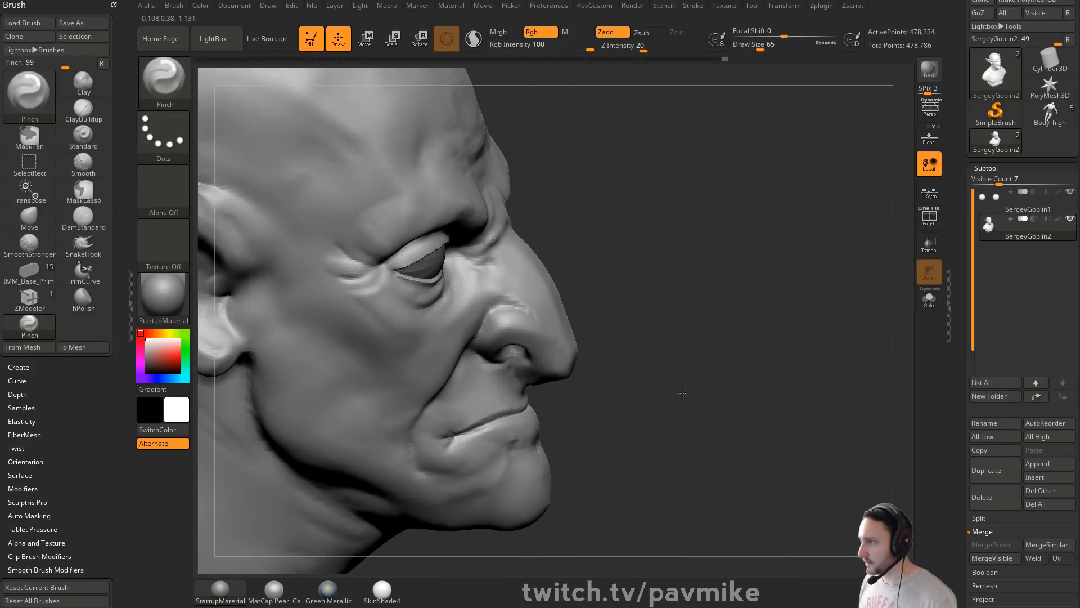
{"action": "mouse_move", "coordinate": [531, 399]}
{"action": "right_mouse_down"}
{"action": "mouse_move", "coordinate": [754, 394]}
{"action": "mouse_move", "coordinate": [652, 391]}
{"action": "mouse_move", "coordinate": [719, 361]}
{"action": "mouse_move", "coordinate": [785, 366]}
{"action": "right_mouse_up"}
Step: Swell the nostril wing slightly with the Inflat brush at draw size 65
{"action": "key", "text": "b"}
{"action": "key", "text": "i"}
{"action": "key", "text": "n"}
{"action": "key", "text": "ctrl+z"}
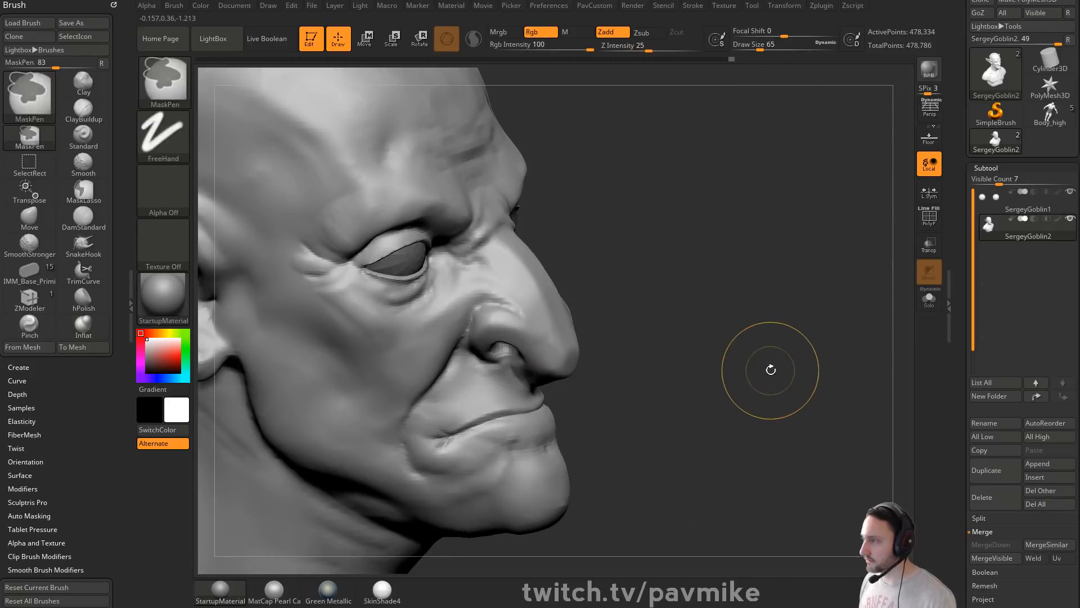
{"action": "left_click_drag", "start_coordinate": [495, 335], "coordinate": [534, 338]}
{"action": "mouse_move", "coordinate": [710, 334]}
{"action": "right_mouse_down", "text": "ctrl"}
{"action": "mouse_move", "coordinate": [707, 299]}
{"action": "mouse_move", "coordinate": [611, 308]}
{"action": "right_mouse_up", "text": "ctrl"}
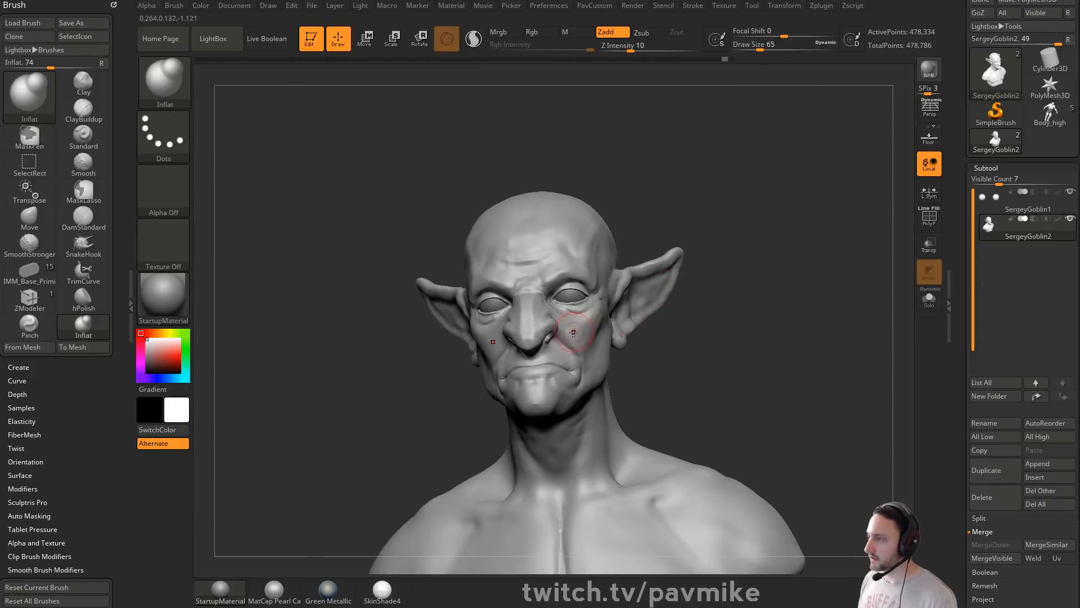
Step: Try inflating the area around the eye and ear with the Inflat brush at draw size 128, and undo it
{"action": "key", "text": "bracketright"}
{"action": "left_click_drag", "start_coordinate": [571, 298], "coordinate": [583, 293]}
{"action": "right_click_drag", "start_coordinate": [753, 305], "coordinate": [698, 308]}
{"action": "left_click_drag", "start_coordinate": [586, 311], "coordinate": [574, 301], "text": "shift"}
{"action": "mouse_move", "coordinate": [726, 332]}
{"action": "right_mouse_down"}
{"action": "mouse_move", "coordinate": [784, 332]}
{"action": "mouse_move", "coordinate": [739, 331]}
{"action": "right_mouse_up"}
{"action": "left_click_drag", "start_coordinate": [635, 306], "coordinate": [758, 266]}
{"action": "right_click_drag", "start_coordinate": [768, 307], "coordinate": [814, 316]}
{"action": "key", "text": "ctrl+z"}
Step: Try inflating the cheeks, jaw and neck with the Inflat brush at draw size 128, and undo the changes
{"action": "mouse_move", "coordinate": [621, 369]}
{"action": "left_mouse_down"}
{"action": "mouse_move", "coordinate": [605, 375]}
{"action": "mouse_move", "coordinate": [633, 376]}
{"action": "left_mouse_up"}
{"action": "key", "text": "ctrl+z"}
{"action": "left_click_drag", "start_coordinate": [537, 365], "coordinate": [535, 333]}
{"action": "mouse_move", "coordinate": [780, 344]}
{"action": "right_mouse_down"}
{"action": "mouse_move", "coordinate": [719, 349]}
{"action": "mouse_move", "coordinate": [755, 357]}
{"action": "right_mouse_up"}
{"action": "key", "text": "ctrl+z"}
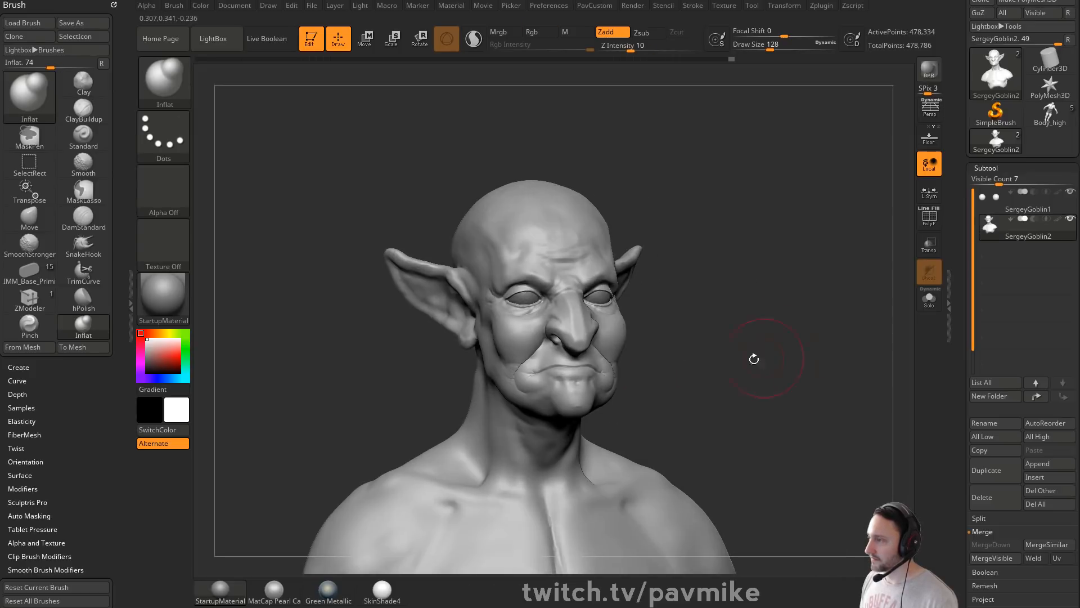
{"action": "left_click_drag", "start_coordinate": [555, 418], "coordinate": [580, 414]}
{"action": "mouse_move", "coordinate": [721, 379]}
{"action": "left_mouse_down"}
{"action": "mouse_move", "coordinate": [611, 382]}
{"action": "mouse_move", "coordinate": [548, 403]}
{"action": "left_mouse_up"}
{"action": "key", "text": "ctrl+z"}
{"action": "mouse_move", "coordinate": [479, 476]}
{"action": "left_mouse_down"}
{"action": "mouse_move", "coordinate": [569, 469]}
{"action": "mouse_move", "coordinate": [728, 391]}
{"action": "left_mouse_up"}
{"action": "key", "text": "ctrl+z"}
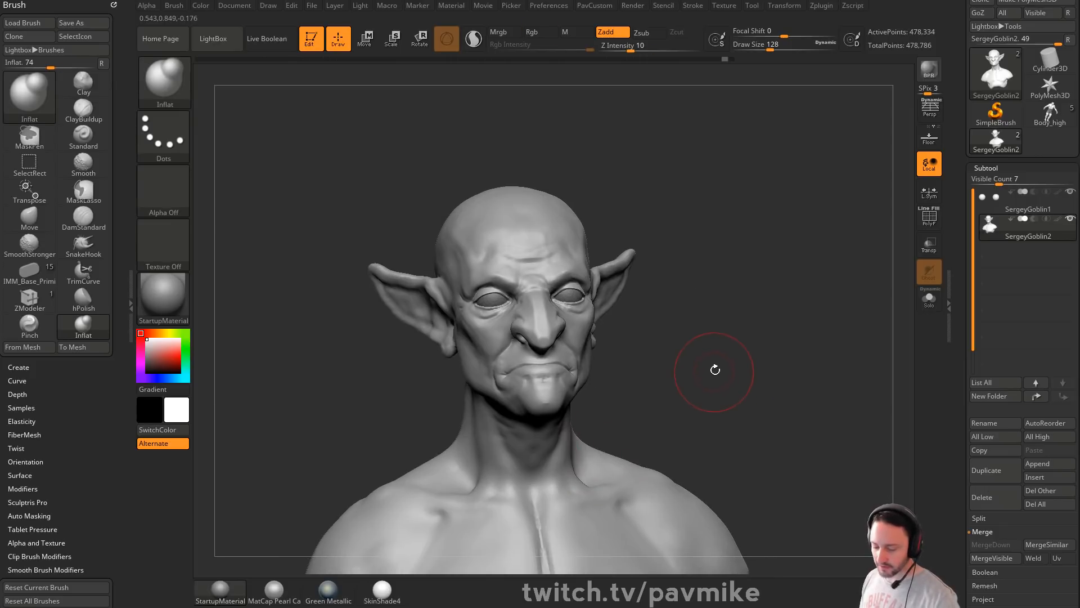
{"action": "key", "text": "b"}
{"action": "key", "text": "p"}
{"action": "key", "text": "i"}
{"action": "left_click_drag", "start_coordinate": [715, 370], "coordinate": [577, 322]}
{"action": "left_click_drag", "start_coordinate": [705, 333], "coordinate": [695, 324]}
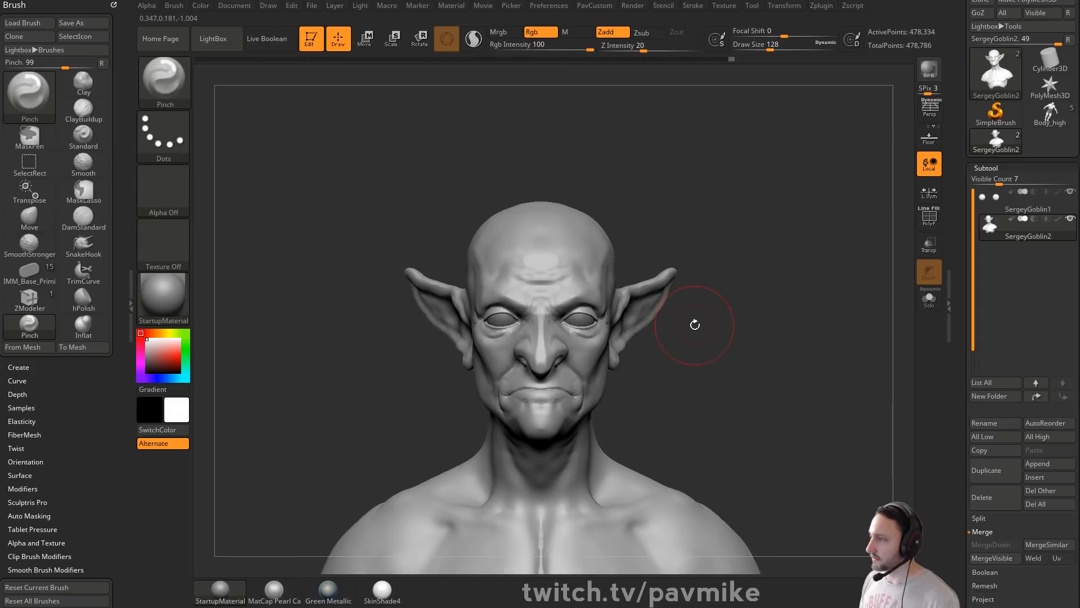
{"action": "key", "text": "bracketright"}
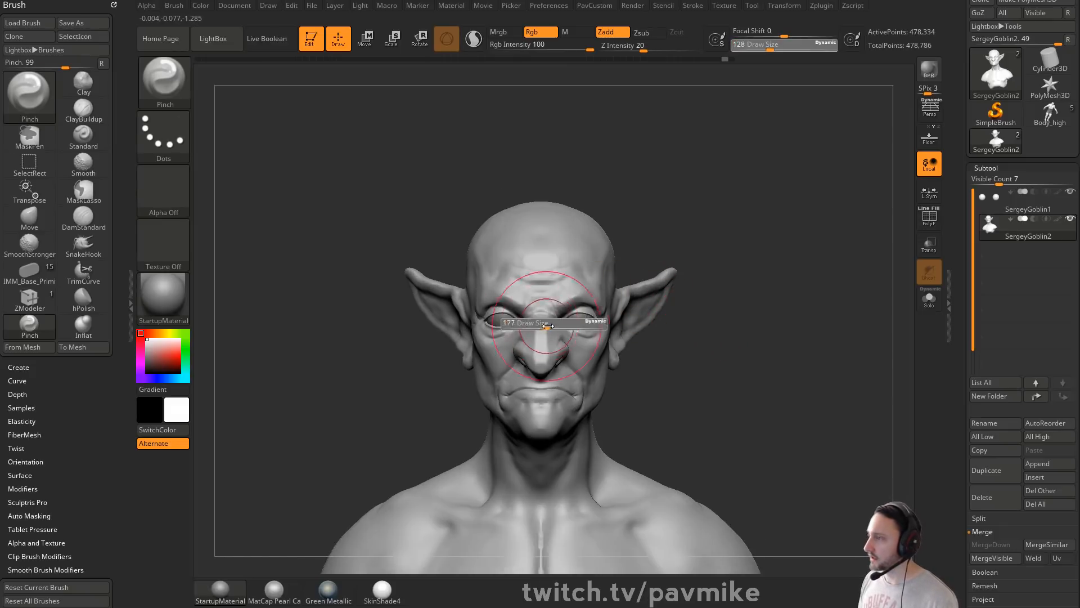
{"action": "key", "text": "bracketleft"}
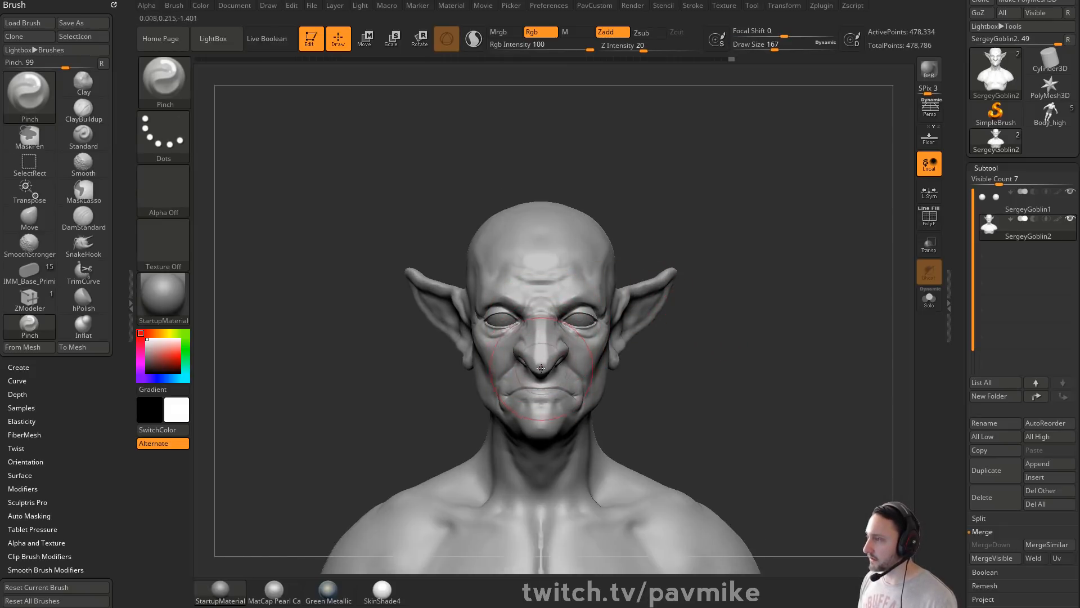
Step: Adjust the shape of the nose's sides and nostril wings with the Move brush at draw sizes 65 and 56
{"action": "key", "text": "b"}
{"action": "key", "text": "m"}
{"action": "key", "text": "v"}
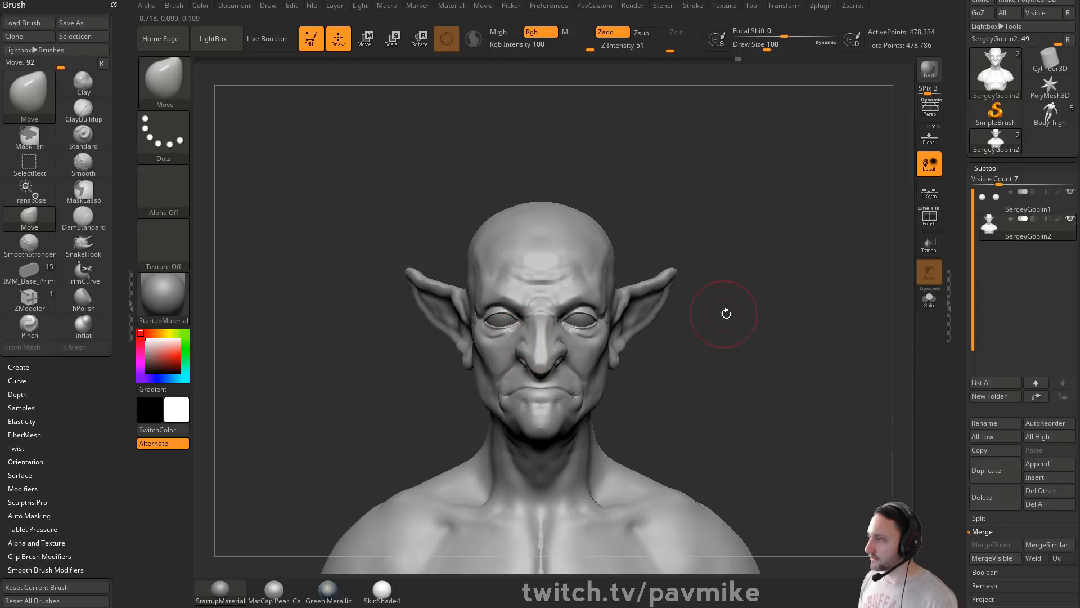
{"action": "right_click_drag", "start_coordinate": [726, 313], "coordinate": [726, 361], "text": "ctrl"}
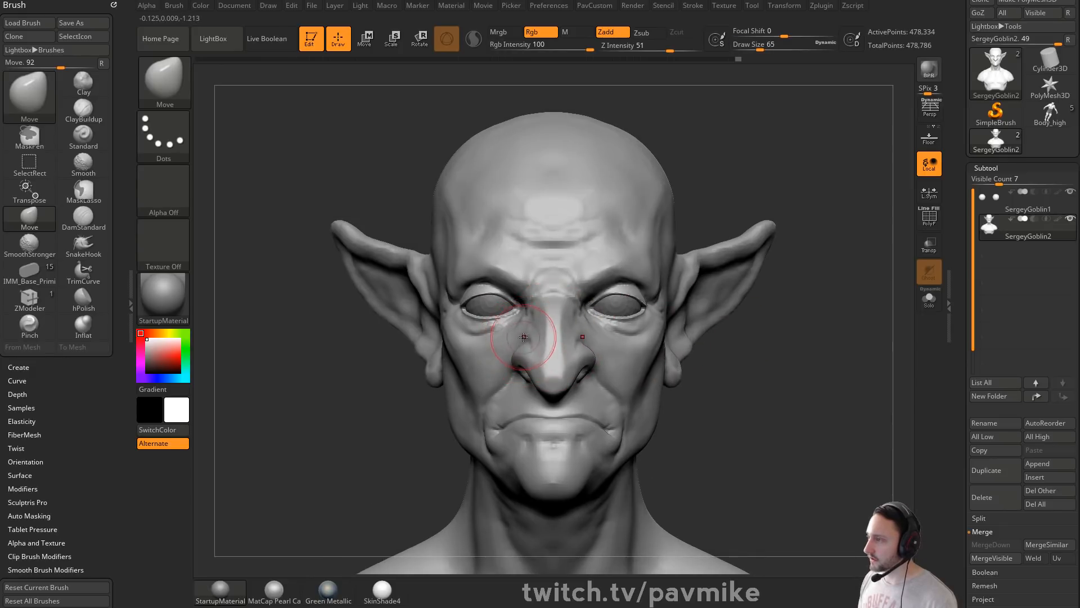
{"action": "left_click_drag", "start_coordinate": [763, 340], "coordinate": [689, 339]}
{"action": "key", "text": "bracketleft"}
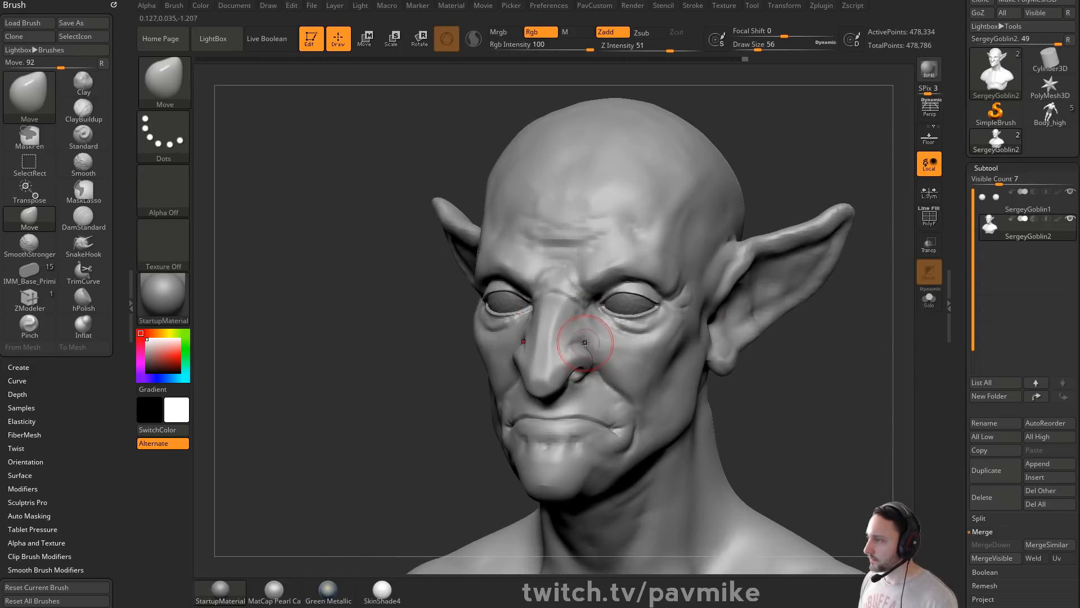
{"action": "left_click_drag", "start_coordinate": [780, 372], "coordinate": [832, 373]}
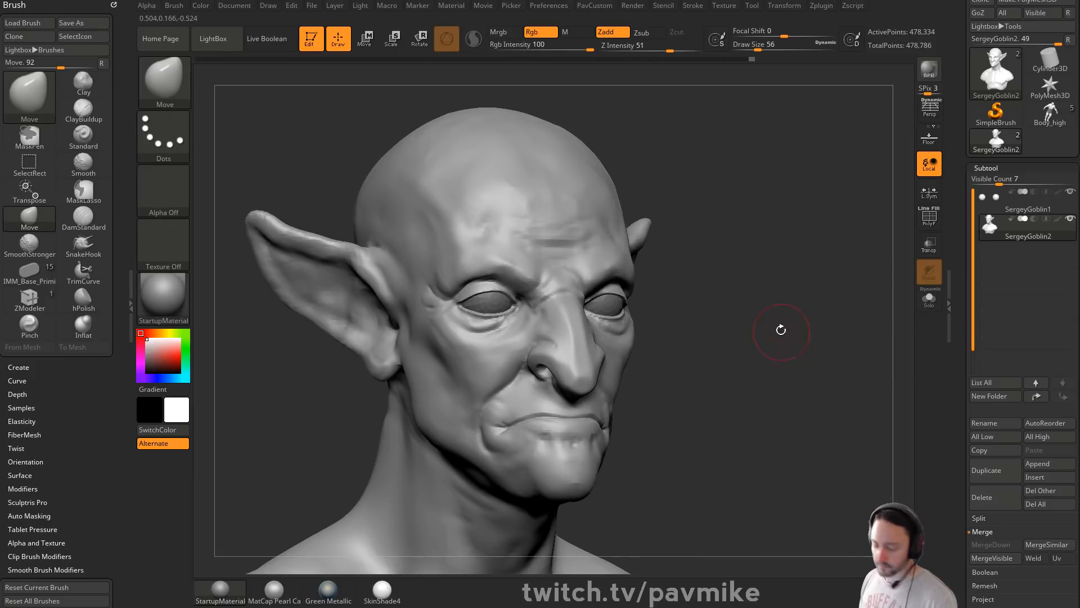
Step: Build up the side of the nose bridge with the Clay brush at draw size 33
{"action": "key", "text": "b"}
{"action": "key", "text": "c"}
{"action": "key", "text": "l"}
{"action": "left_click_drag", "start_coordinate": [781, 330], "coordinate": [631, 345]}
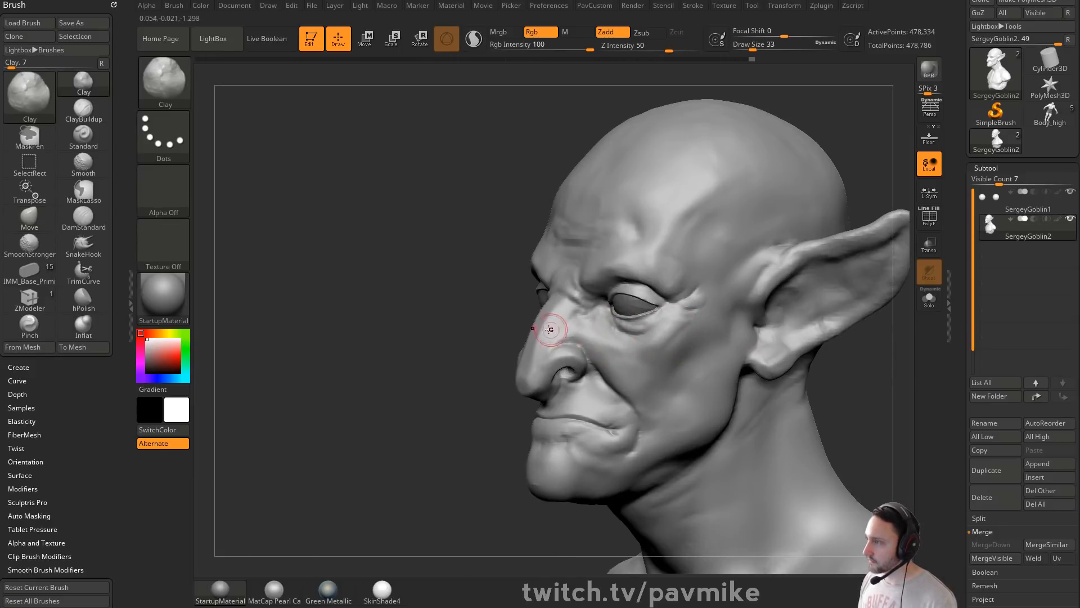
{"action": "left_click_drag", "start_coordinate": [427, 424], "coordinate": [549, 420]}
Step: Fill out the lower cheek behind the mouth corner with the Clay brush and smooth it
{"action": "left_click_drag", "start_coordinate": [737, 374], "coordinate": [755, 352], "text": "alt"}
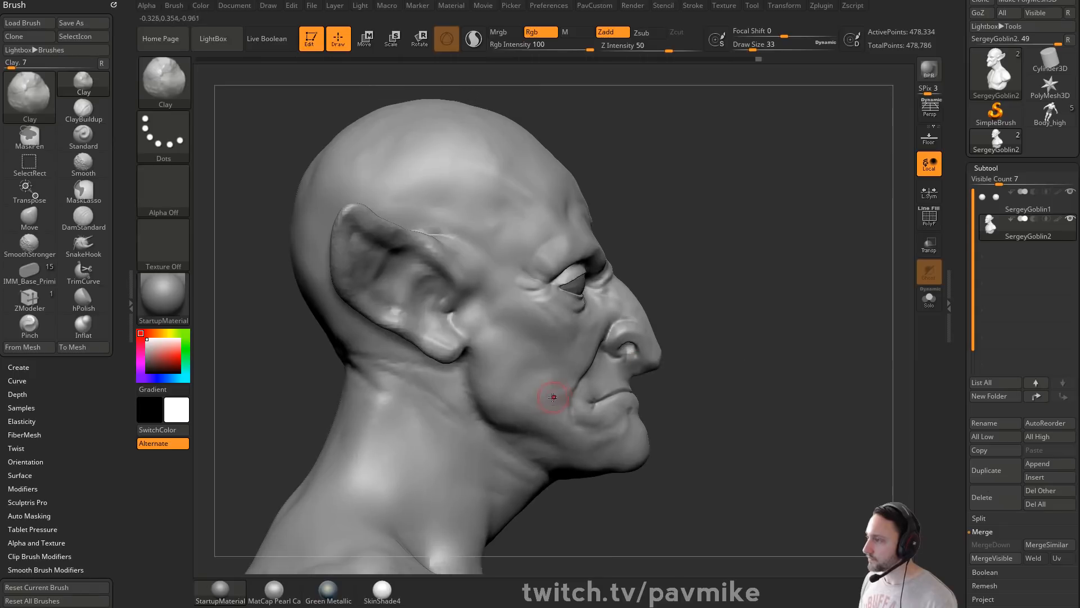
{"action": "mouse_move", "coordinate": [753, 394]}
{"action": "left_mouse_down", "text": "alt"}
{"action": "mouse_move", "coordinate": [762, 324]}
{"action": "mouse_move", "coordinate": [724, 321]}
{"action": "left_mouse_up", "text": "alt"}
{"action": "left_click", "coordinate": [511, 400], "text": "shift"}
{"action": "left_click_drag", "start_coordinate": [783, 354], "coordinate": [703, 355]}
Step: Carve the front edges of the neck muscles down to the collarbones with DamStandard at draw size 56, and smooth them
{"action": "left_click_drag", "start_coordinate": [782, 364], "coordinate": [740, 292], "text": "alt"}
{"action": "key", "text": "b"}
{"action": "key", "text": "d"}
{"action": "key", "text": "s"}
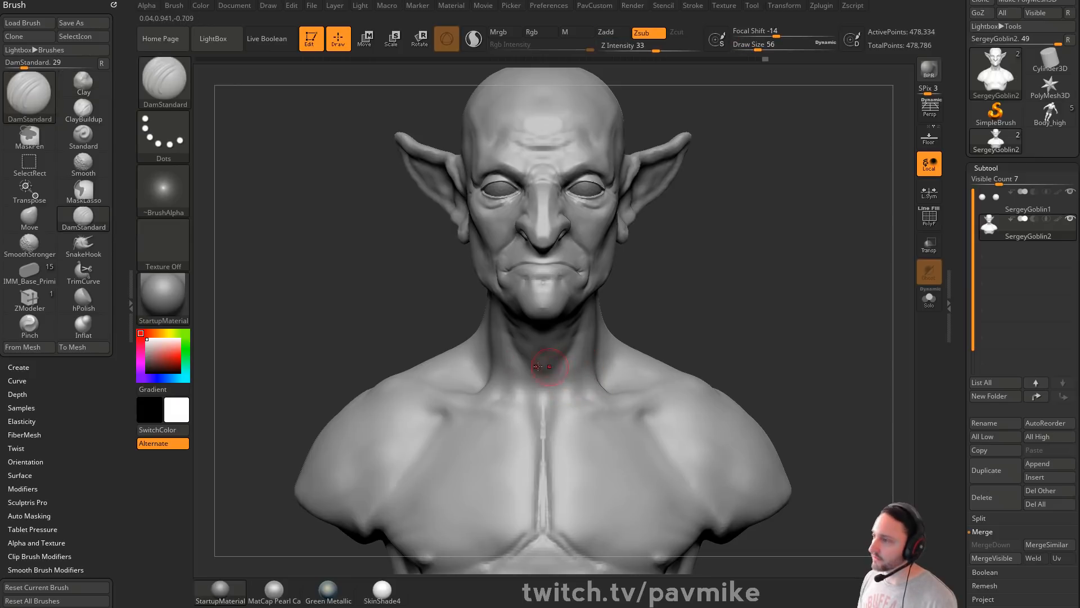
{"action": "left_click_drag", "start_coordinate": [504, 310], "coordinate": [531, 402]}
{"action": "left_click_drag", "start_coordinate": [506, 329], "coordinate": [547, 400]}
{"action": "left_click_drag", "start_coordinate": [703, 315], "coordinate": [639, 315]}
{"action": "left_click_drag", "start_coordinate": [564, 360], "coordinate": [571, 320], "text": "shift"}
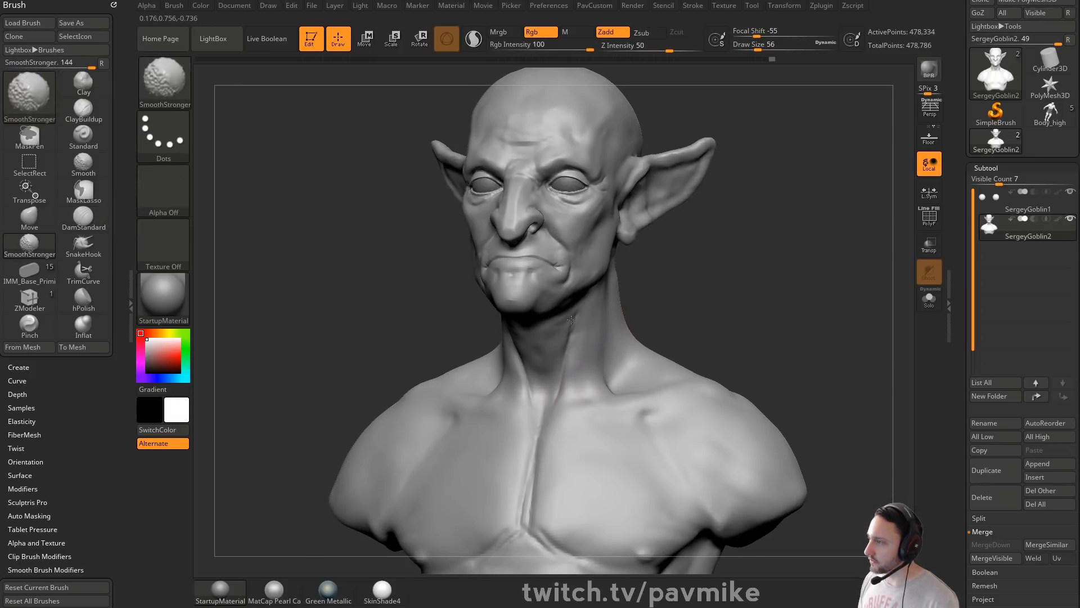
Step: Raise the neck tendon down to its collarbone attachment with the Standard brush and soften it at draw size 49
{"action": "key", "text": "b"}
{"action": "key", "text": "s"}
{"action": "key", "text": "t"}
{"action": "key", "text": "s"}
{"action": "left_click_drag", "start_coordinate": [572, 361], "coordinate": [567, 362]}
{"action": "left_click_drag", "start_coordinate": [573, 369], "coordinate": [562, 399]}
{"action": "mouse_move", "coordinate": [680, 279]}
{"action": "left_mouse_down"}
{"action": "mouse_move", "coordinate": [694, 271]}
{"action": "mouse_move", "coordinate": [697, 298]}
{"action": "left_mouse_up"}
{"action": "key", "text": "s"}
{"action": "left_click_drag", "start_coordinate": [589, 357], "coordinate": [585, 357]}
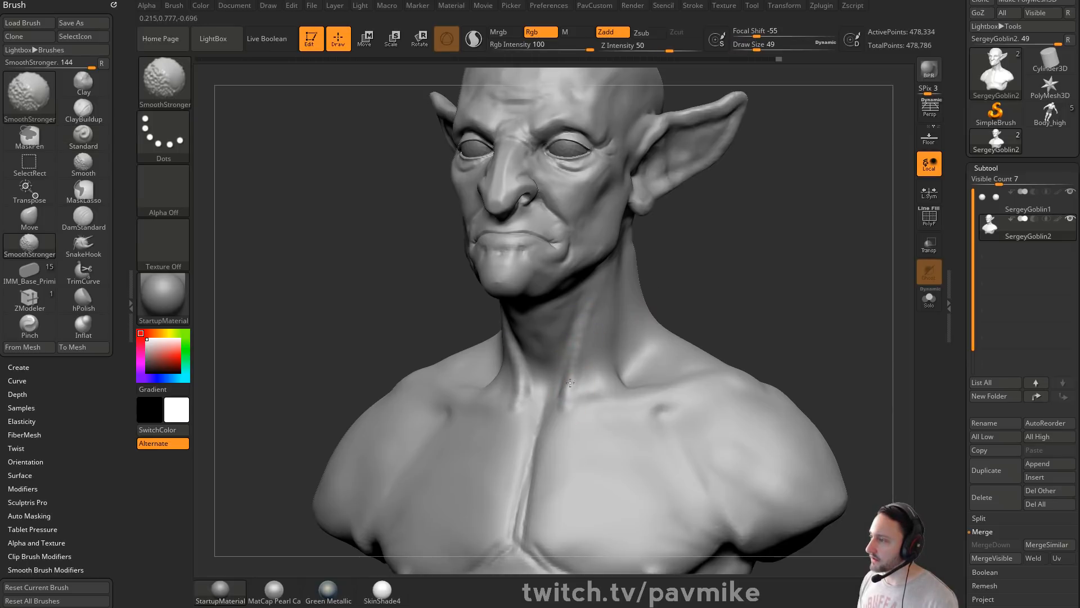
Step: Sculpt additional tendons at the base of the neck with the Standard brush at draw size 35, and smooth them
{"action": "left_click_drag", "start_coordinate": [671, 295], "coordinate": [675, 286], "text": "shift"}
{"action": "key", "text": "s"}
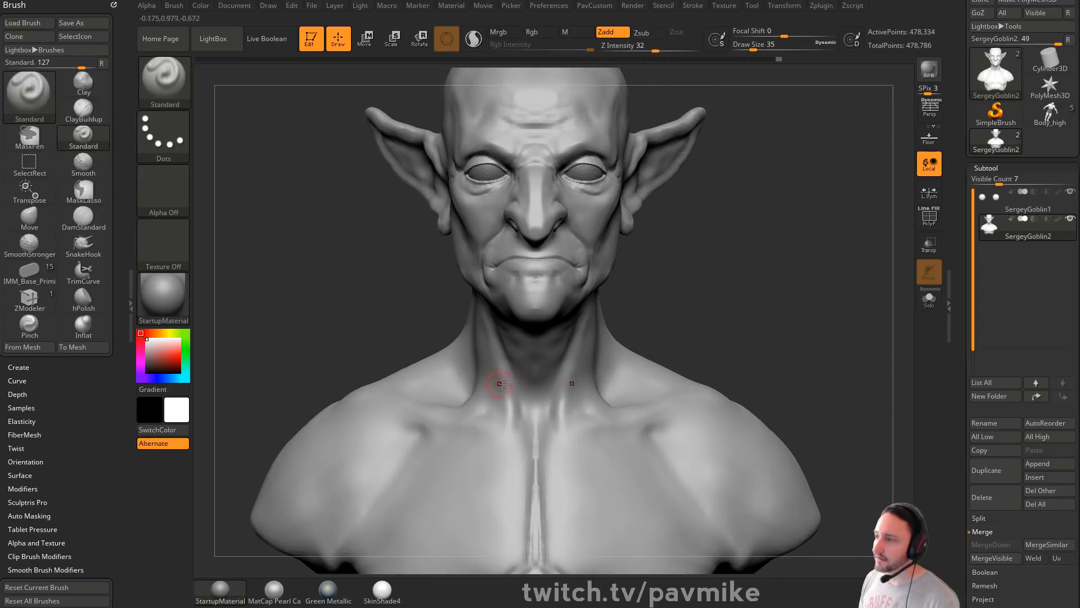
{"action": "mouse_move", "coordinate": [502, 386]}
{"action": "left_mouse_down"}
{"action": "mouse_move", "coordinate": [588, 403]}
{"action": "mouse_move", "coordinate": [630, 388]}
{"action": "left_mouse_up"}
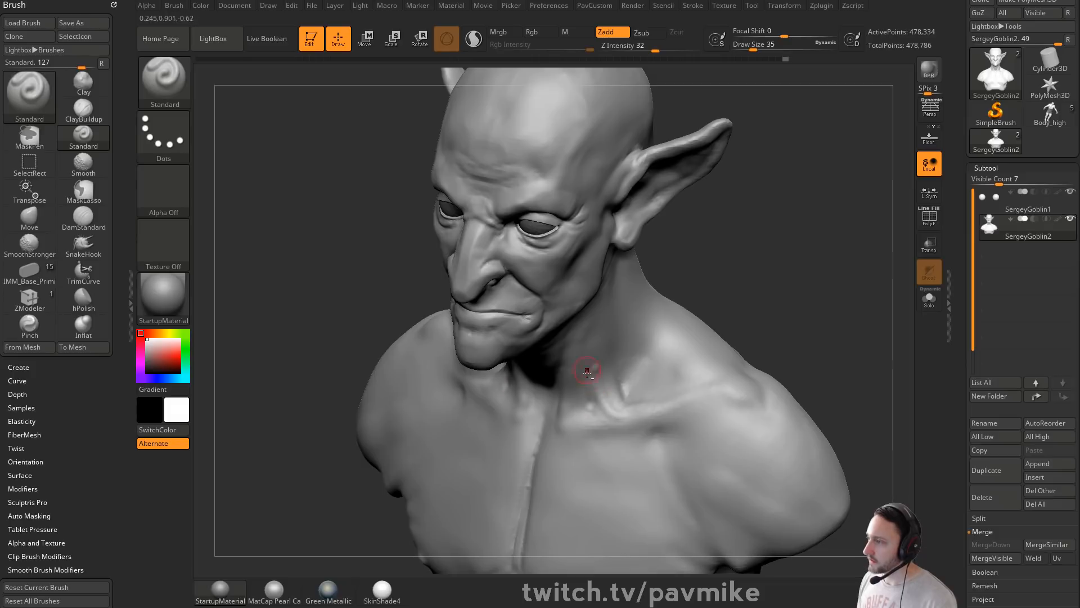
{"action": "left_click_drag", "start_coordinate": [698, 279], "coordinate": [776, 255]}
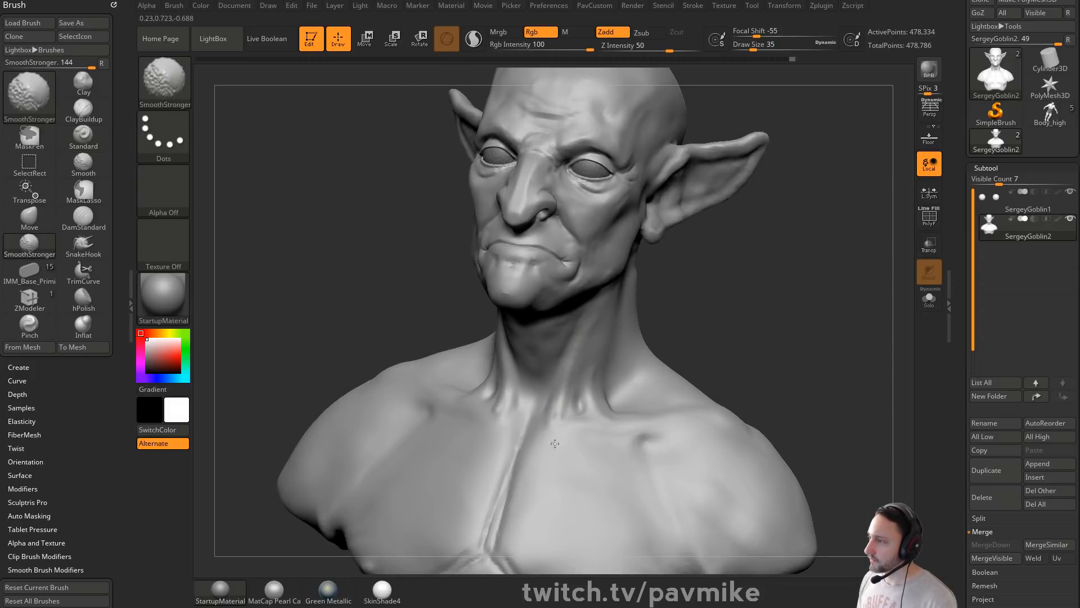
{"action": "left_click_drag", "start_coordinate": [687, 292], "coordinate": [602, 367]}
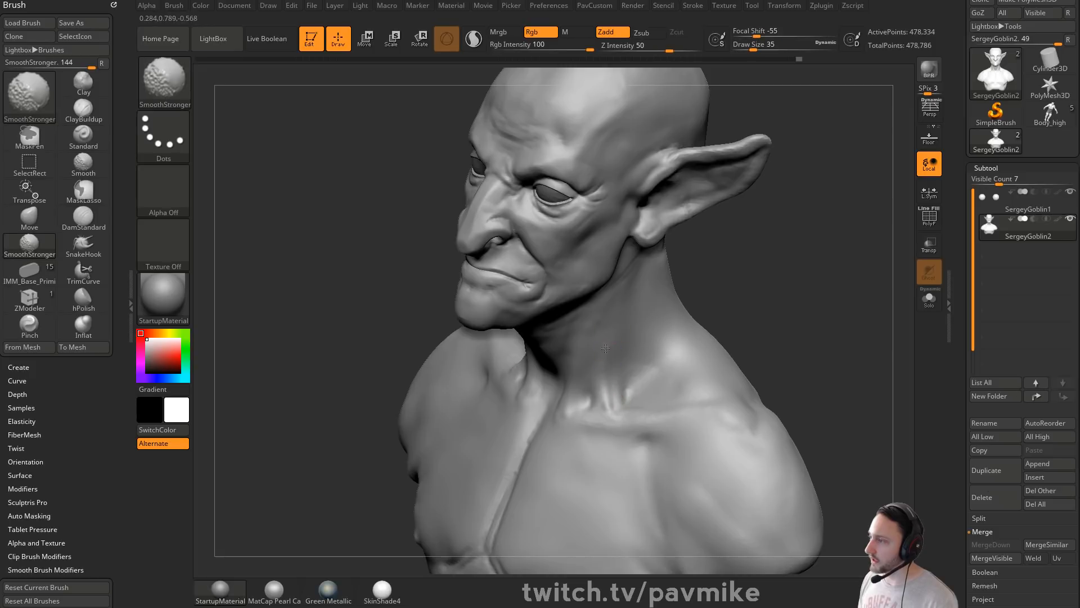
Step: Smooth the sternum groove between the pectorals up to the base of the neck with SmoothStronger
{"action": "mouse_move", "coordinate": [731, 307]}
{"action": "left_mouse_down"}
{"action": "mouse_move", "coordinate": [817, 304]}
{"action": "mouse_move", "coordinate": [803, 284]}
{"action": "mouse_move", "coordinate": [762, 305]}
{"action": "left_mouse_up"}
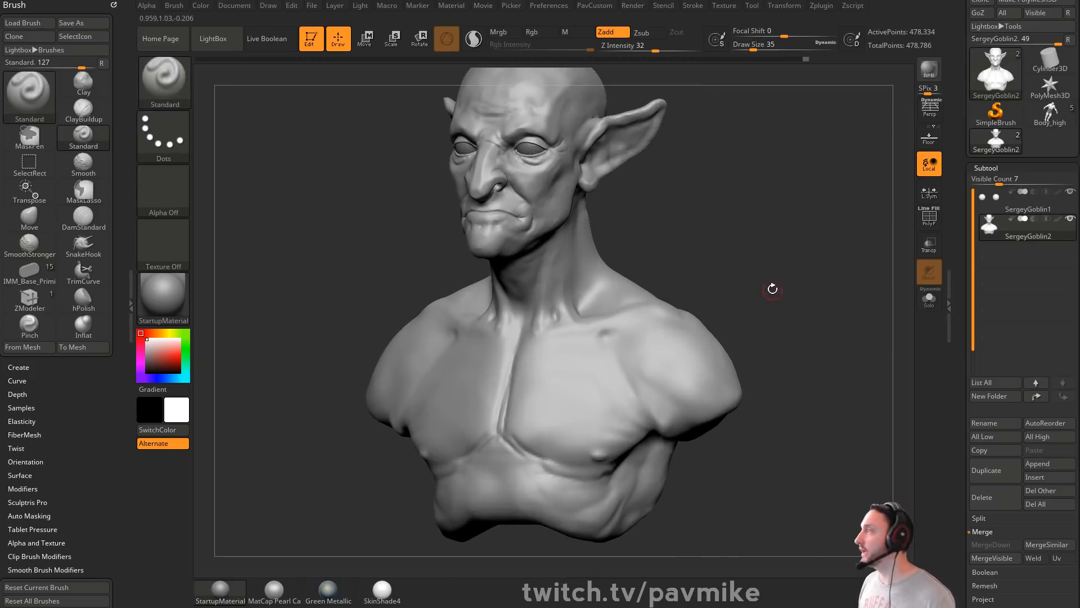
{"action": "left_click_drag", "start_coordinate": [674, 362], "coordinate": [563, 400]}
{"action": "key", "text": "shift"}
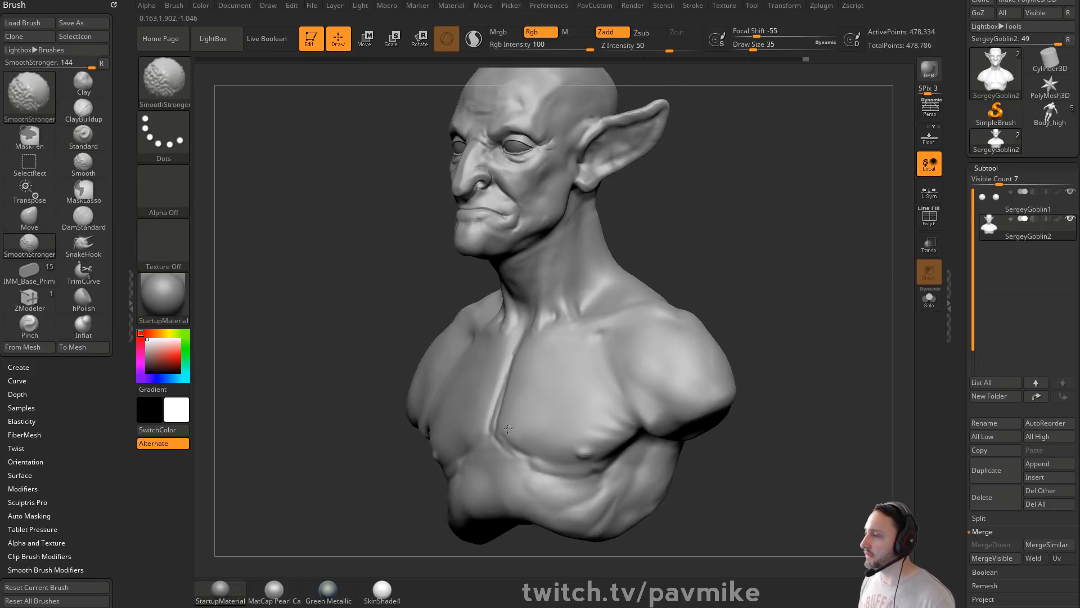
{"action": "left_click_drag", "start_coordinate": [696, 49], "coordinate": [697, 45]}
{"action": "left_click_drag", "start_coordinate": [499, 394], "coordinate": [529, 323], "text": "shift"}
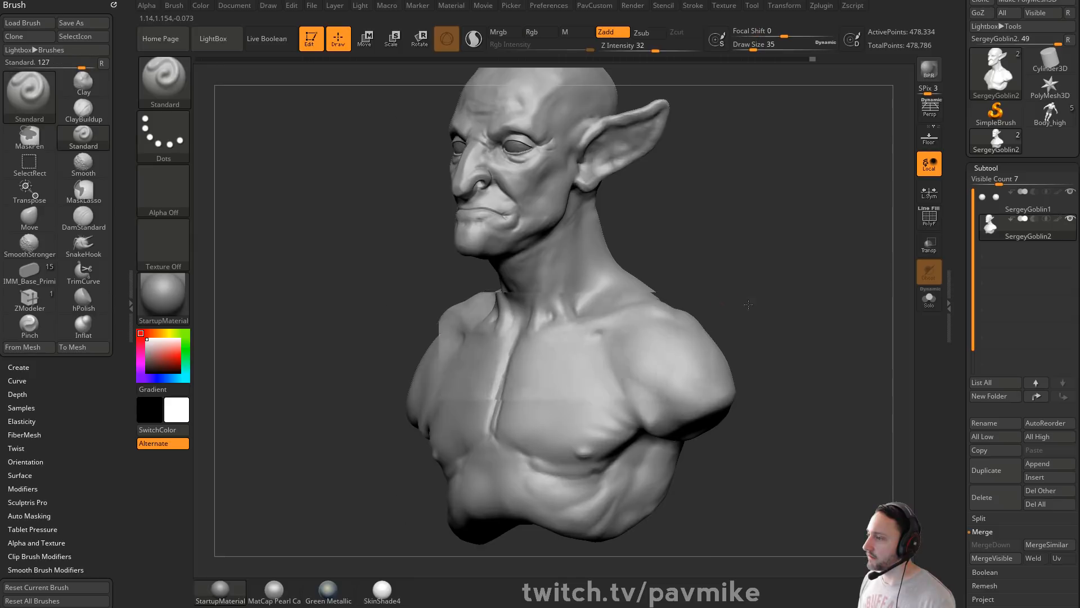
{"action": "left_click_drag", "start_coordinate": [748, 307], "coordinate": [780, 308], "text": "shift"}
{"action": "left_click_drag", "start_coordinate": [640, 299], "coordinate": [651, 301], "text": "alt"}
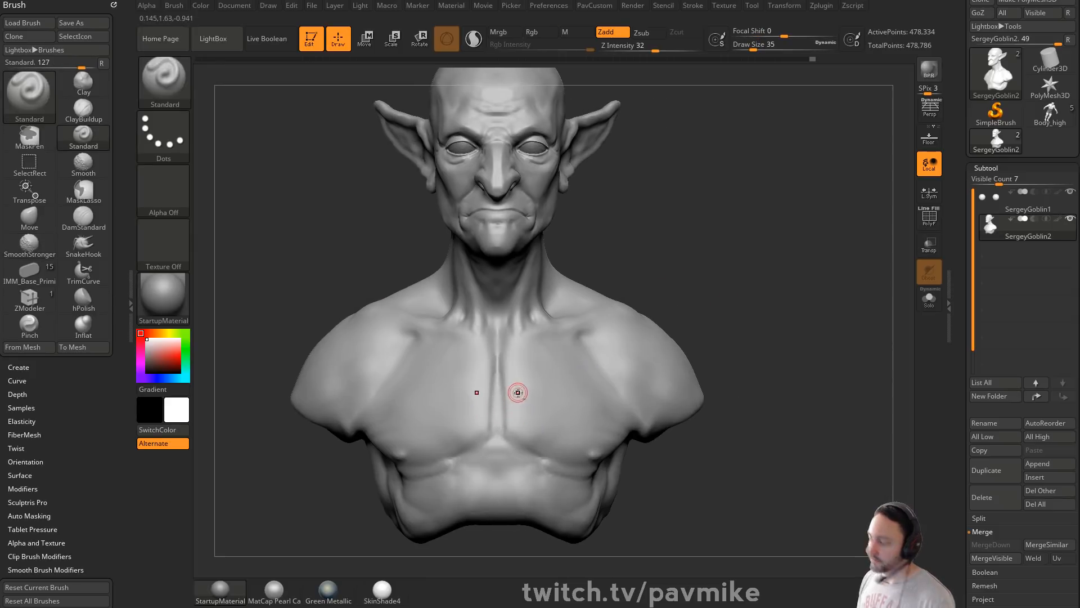
Step: Tighten the sternum groove with the Pinch brush, smooth it, and update the DynaMesh
{"action": "key", "text": "b"}
{"action": "key", "text": "p"}
{"action": "key", "text": "i"}
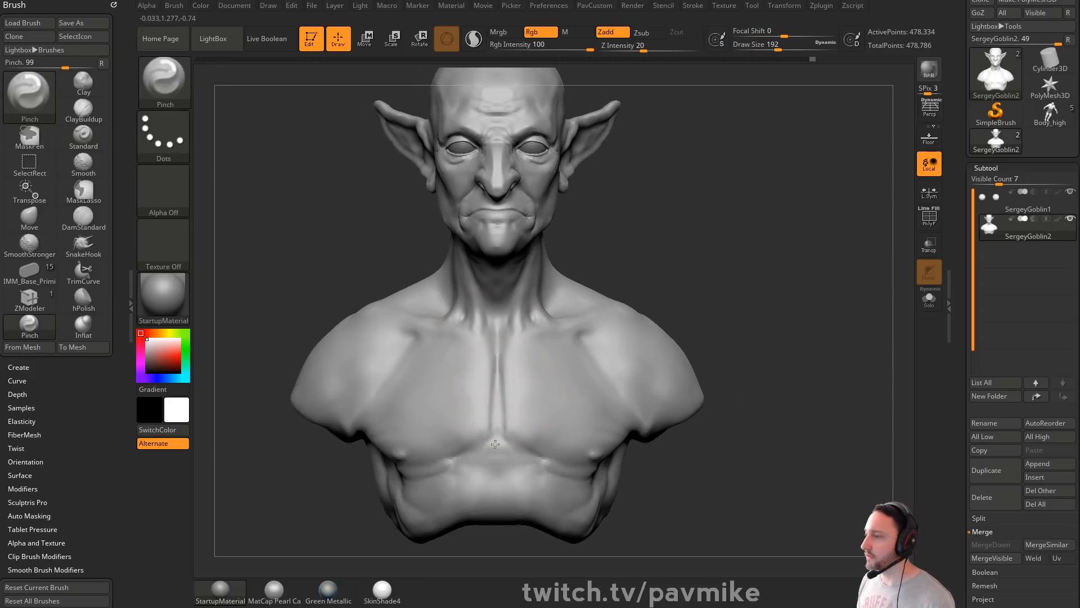
{"action": "key", "text": "s"}
{"action": "left_click_drag", "start_coordinate": [496, 425], "coordinate": [489, 425]}
{"action": "left_click_drag", "start_coordinate": [492, 425], "coordinate": [486, 343], "text": "shift"}
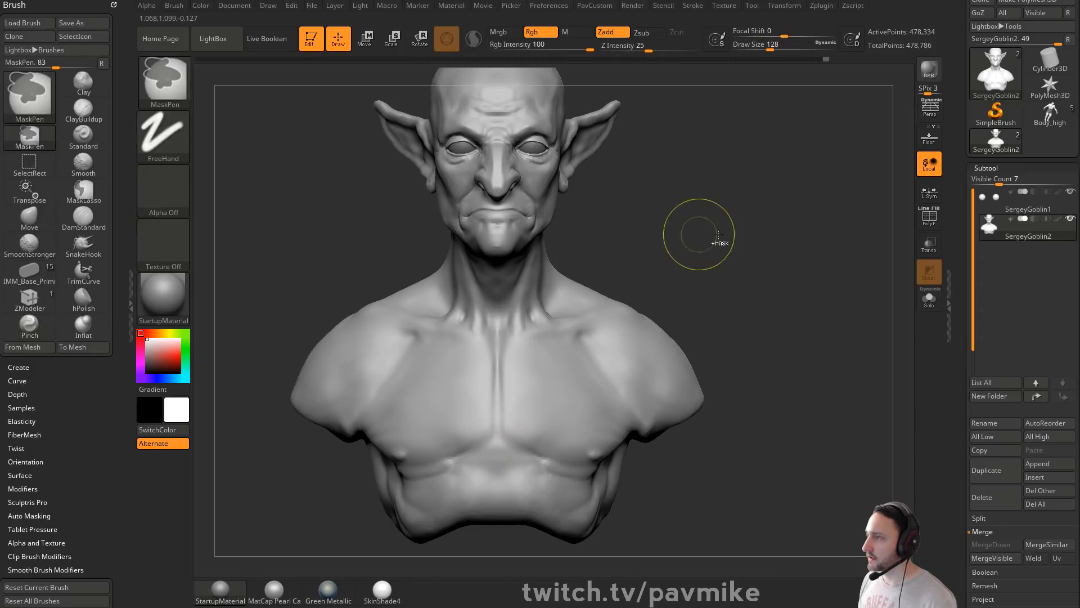
{"action": "mouse_move", "coordinate": [844, 228]}
{"action": "left_mouse_down", "text": "ctrl"}
{"action": "mouse_move", "coordinate": [771, 326]}
{"action": "mouse_move", "coordinate": [759, 293]}
{"action": "left_mouse_up", "text": "ctrl"}
Step: Carve the crease along the front of the ear where the rim meets the head with DamStandard at draw size 33
{"action": "key", "text": "s"}
{"action": "left_click_drag", "start_coordinate": [766, 216], "coordinate": [779, 366], "text": "alt"}
{"action": "mouse_move", "coordinate": [844, 323]}
{"action": "left_mouse_down"}
{"action": "mouse_move", "coordinate": [777, 321]}
{"action": "mouse_move", "coordinate": [793, 338]}
{"action": "mouse_move", "coordinate": [803, 334]}
{"action": "mouse_move", "coordinate": [790, 318]}
{"action": "mouse_move", "coordinate": [799, 294]}
{"action": "mouse_move", "coordinate": [827, 306]}
{"action": "mouse_move", "coordinate": [803, 292]}
{"action": "left_mouse_up"}
{"action": "key", "text": "b"}
{"action": "key", "text": "s"}
{"action": "key", "text": "t"}
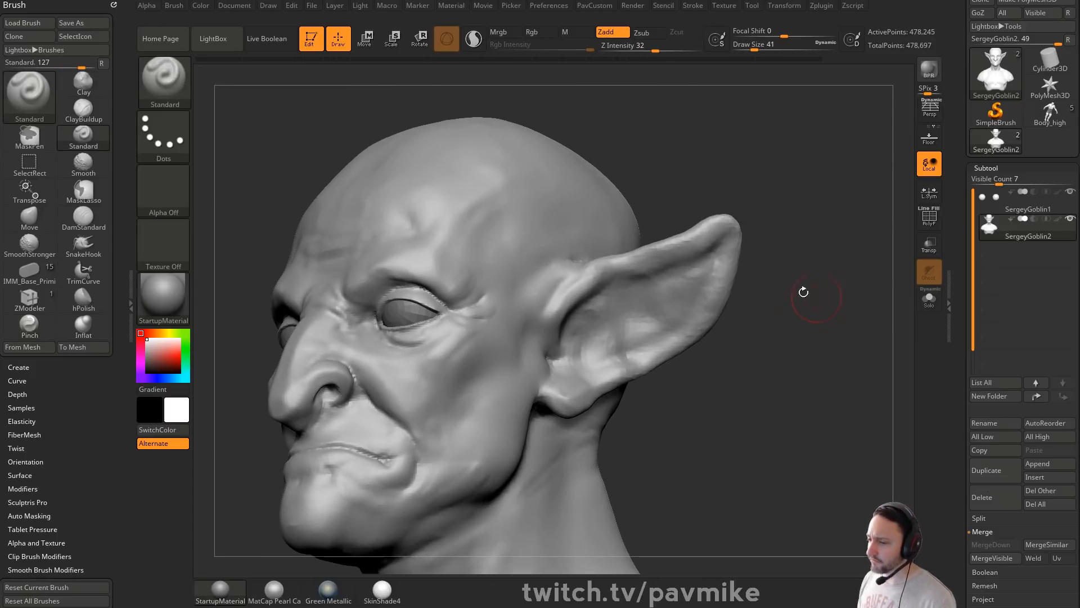
{"action": "right_click_drag", "start_coordinate": [597, 325], "coordinate": [570, 305]}
{"action": "key", "text": "b"}
{"action": "key", "text": "d"}
{"action": "key", "text": "s"}
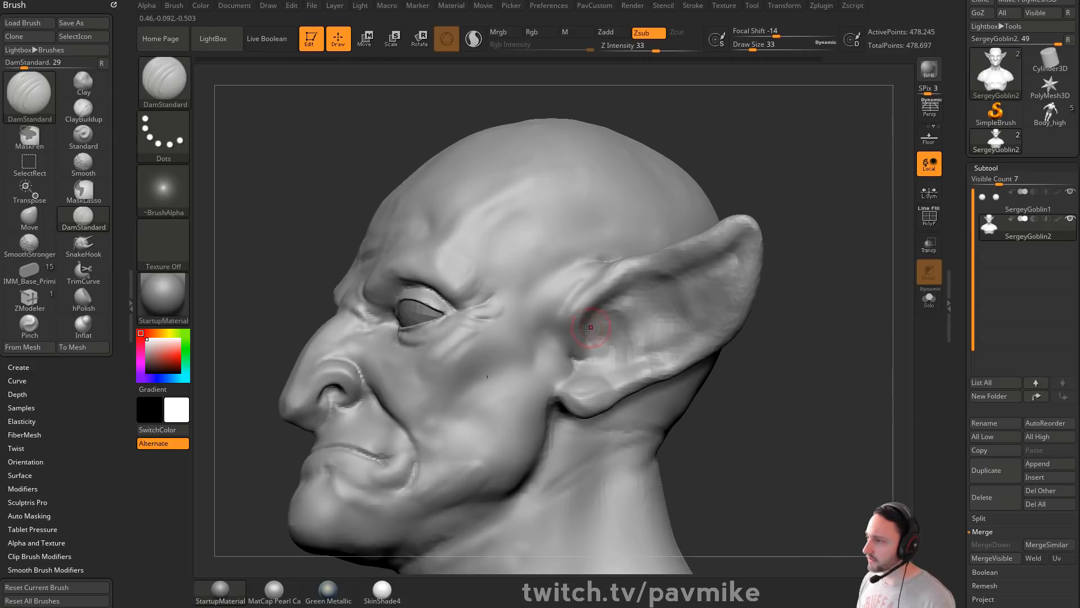
{"action": "mouse_move", "coordinate": [591, 288]}
{"action": "left_mouse_down"}
{"action": "mouse_move", "coordinate": [569, 289]}
{"action": "mouse_move", "coordinate": [567, 318]}
{"action": "left_mouse_up"}
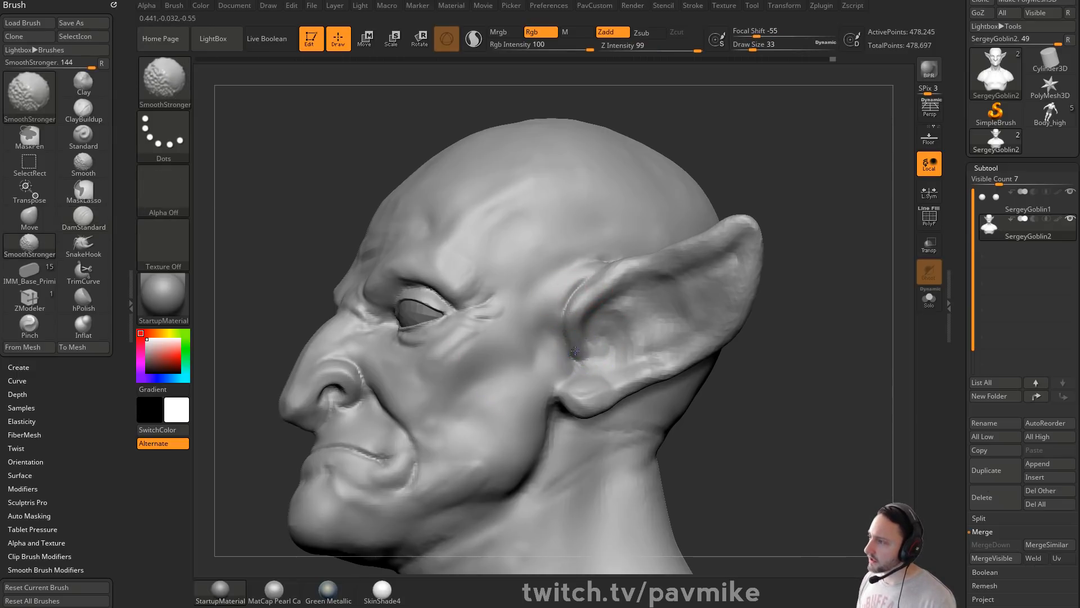
Step: Build up the small flap in front of the ear opening with the Clay brush at draw size 31
{"action": "key", "text": "1"}
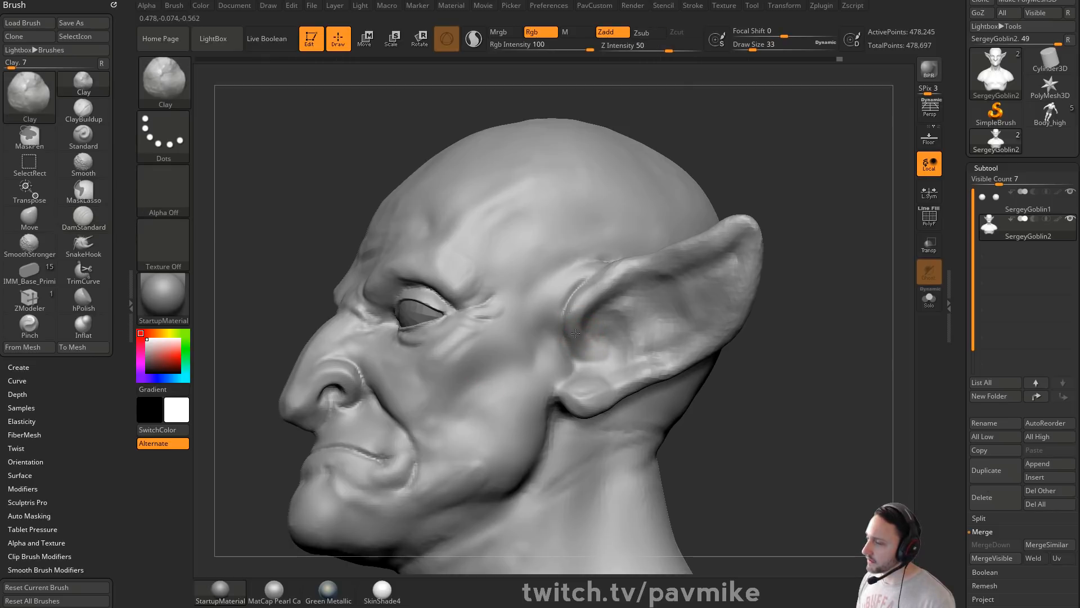
{"action": "key", "text": "bracketleft"}
{"action": "left_click_drag", "start_coordinate": [818, 307], "coordinate": [567, 348]}
{"action": "left_click_drag", "start_coordinate": [799, 366], "coordinate": [737, 338]}
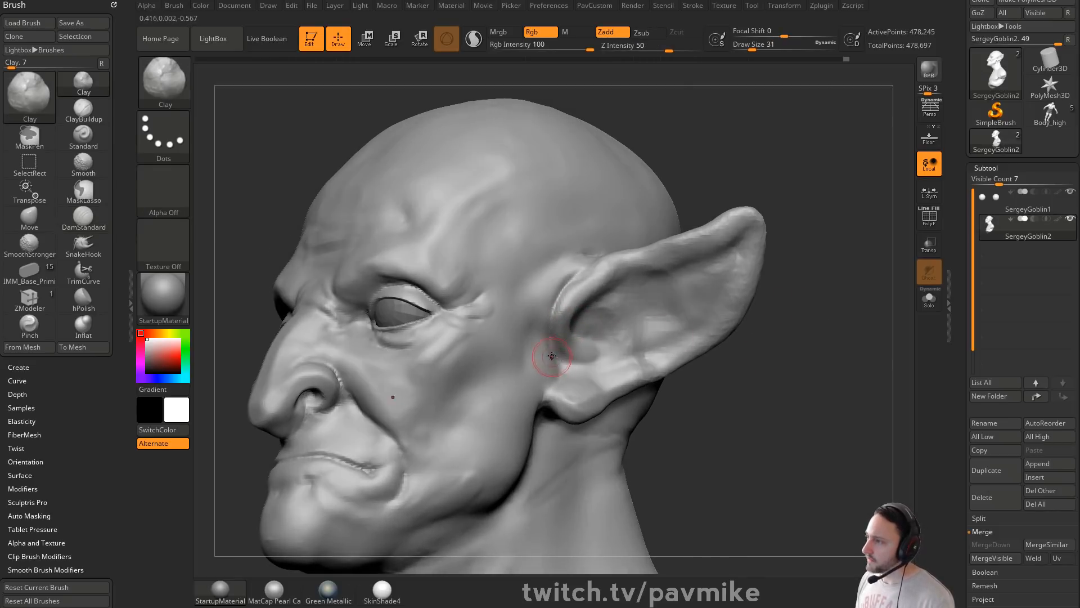
{"action": "mouse_move", "coordinate": [544, 347]}
{"action": "left_mouse_down"}
{"action": "mouse_move", "coordinate": [547, 383]}
{"action": "mouse_move", "coordinate": [545, 371]}
{"action": "left_mouse_up"}
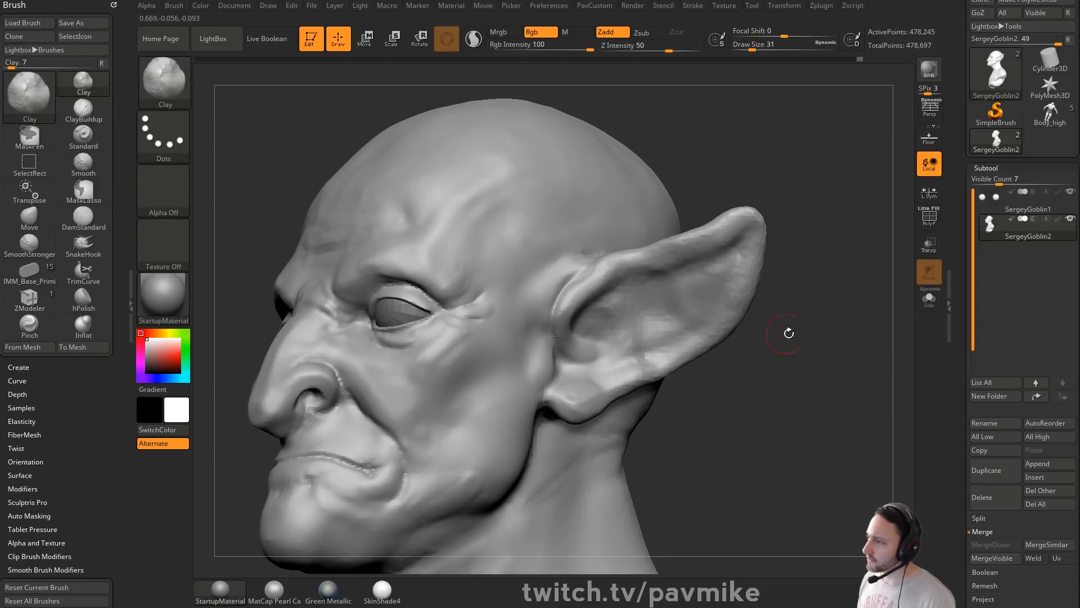
Step: Adjust the shape of the flap in front of the ear opening with the Move brush at draw size 54
{"action": "mouse_move", "coordinate": [789, 334]}
{"action": "left_mouse_down"}
{"action": "mouse_move", "coordinate": [794, 362]}
{"action": "mouse_move", "coordinate": [732, 349]}
{"action": "mouse_move", "coordinate": [763, 346]}
{"action": "mouse_move", "coordinate": [725, 350]}
{"action": "left_mouse_up"}
{"action": "key", "text": "s"}
{"action": "left_click_drag", "start_coordinate": [573, 361], "coordinate": [579, 360]}
{"action": "key", "text": "b"}
{"action": "key", "text": "m"}
{"action": "key", "text": "v"}
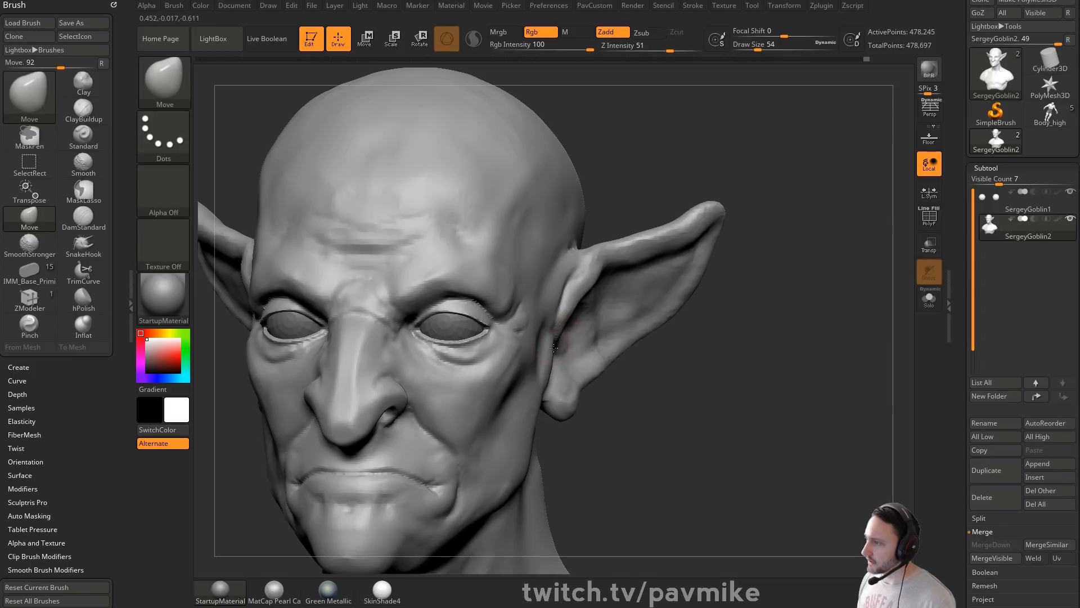
{"action": "left_click_drag", "start_coordinate": [708, 346], "coordinate": [676, 344]}
Step: Fill out the side of the face just in front of the ear with the Clay brush at draw size 54
{"action": "left_click_drag", "start_coordinate": [777, 378], "coordinate": [816, 368]}
{"action": "key", "text": "b"}
{"action": "key", "text": "c"}
{"action": "key", "text": "l"}
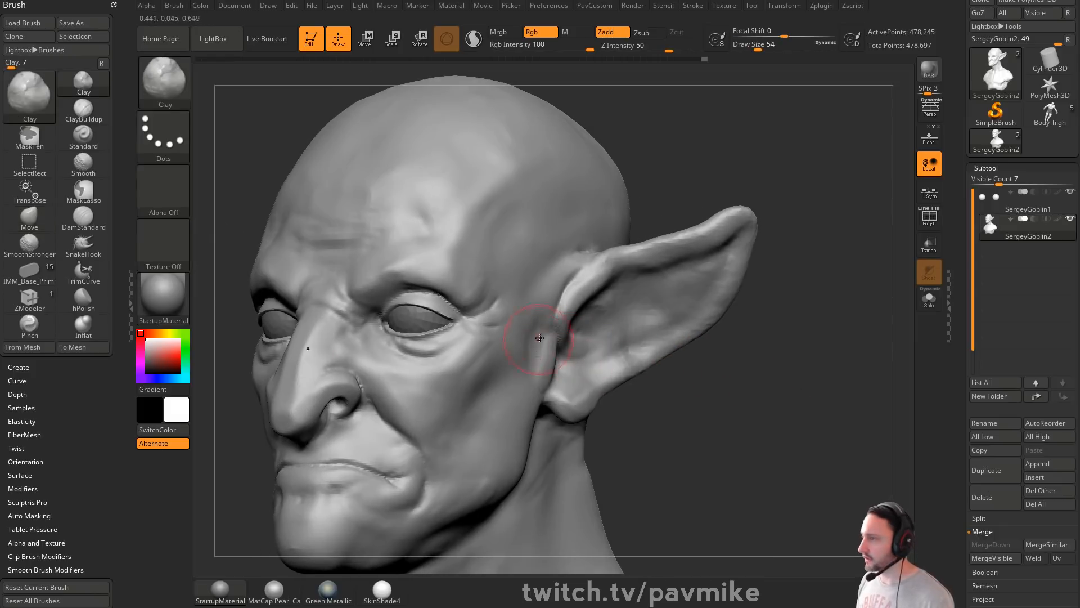
{"action": "left_click_drag", "start_coordinate": [539, 338], "coordinate": [508, 404]}
{"action": "left_click_drag", "start_coordinate": [513, 354], "coordinate": [475, 402]}
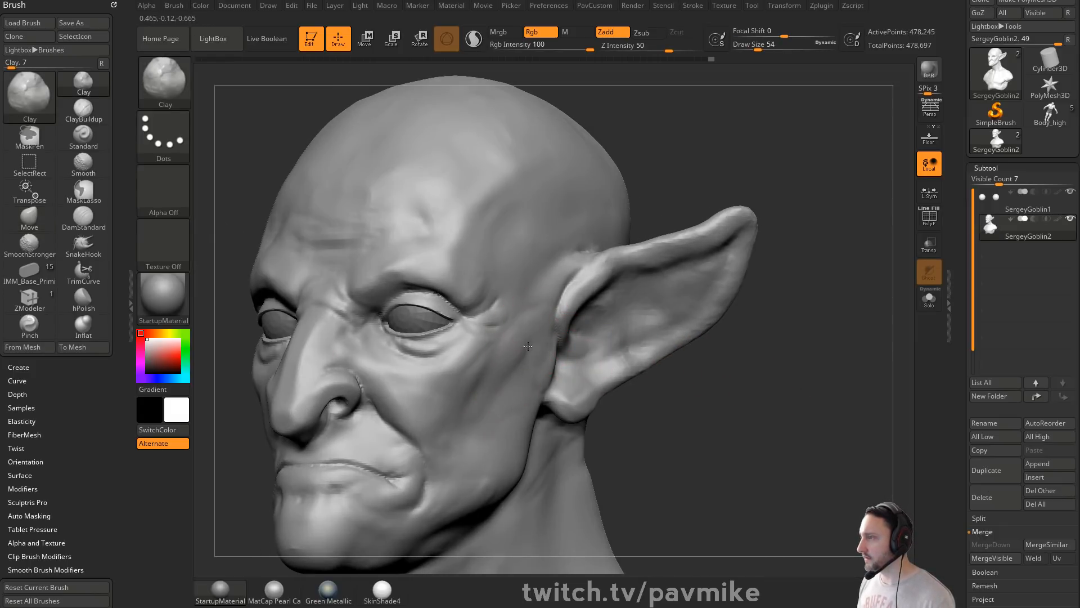
Step: Define the front edge of the ear opening above the lobe with the Standard brush at draw size 29, and smooth it
{"action": "left_click_drag", "start_coordinate": [736, 359], "coordinate": [664, 315]}
{"action": "key", "text": "b"}
{"action": "key", "text": "s"}
{"action": "key", "text": "t"}
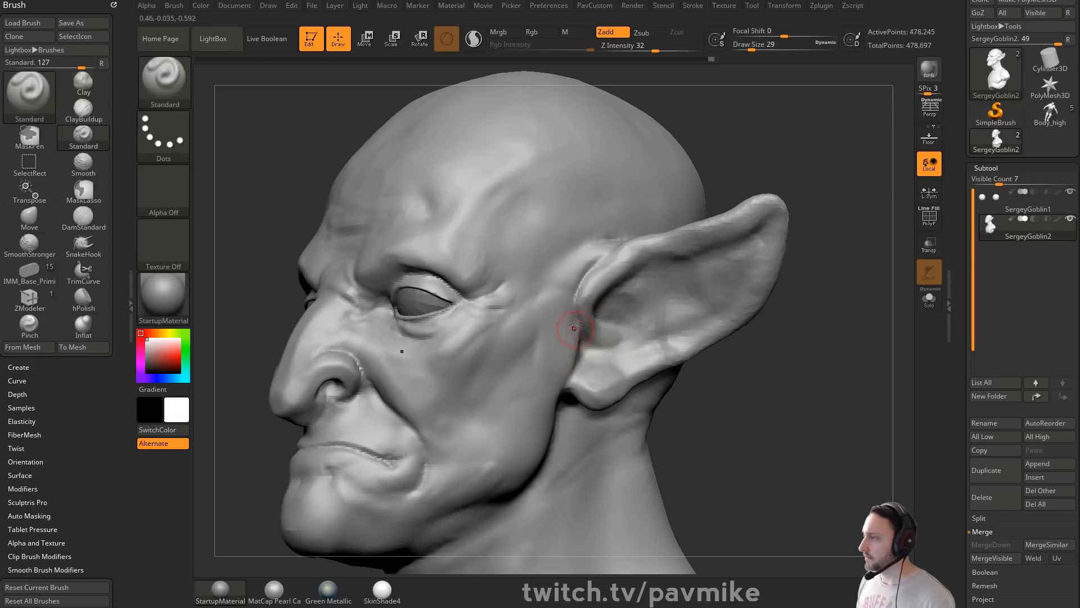
{"action": "left_click_drag", "start_coordinate": [568, 360], "coordinate": [565, 367]}
{"action": "left_click_drag", "start_coordinate": [570, 323], "coordinate": [561, 354], "text": "shift"}
{"action": "left_click_drag", "start_coordinate": [773, 363], "coordinate": [723, 388]}
{"action": "mouse_move", "coordinate": [514, 388]}
{"action": "left_mouse_down", "text": "alt"}
{"action": "mouse_move", "coordinate": [501, 386]}
{"action": "mouse_move", "coordinate": [510, 380]}
{"action": "left_mouse_up", "text": "alt"}
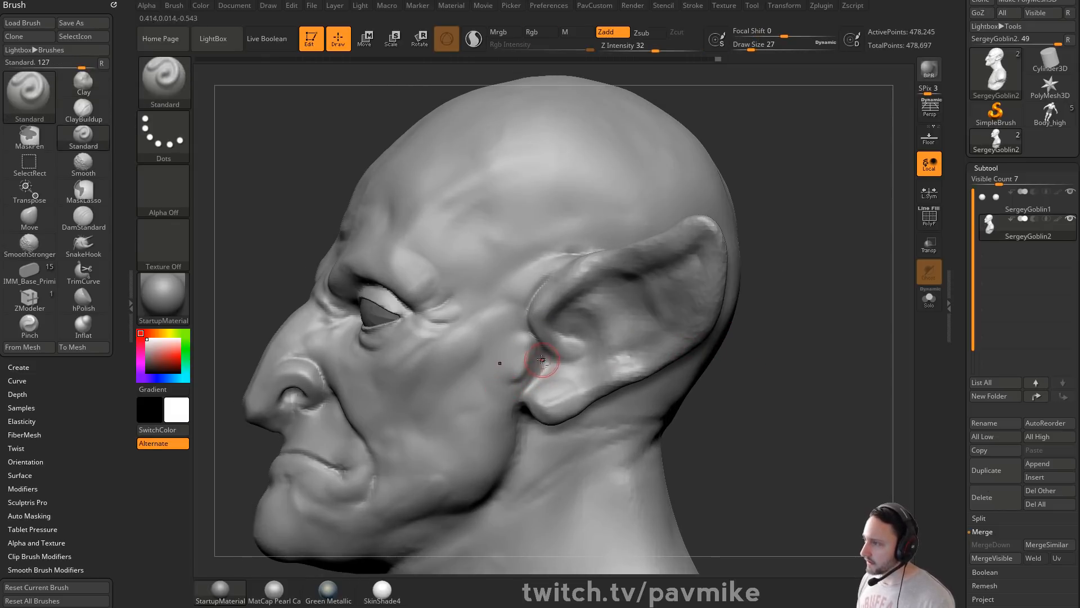
{"action": "left_click_drag", "start_coordinate": [710, 422], "coordinate": [752, 336]}
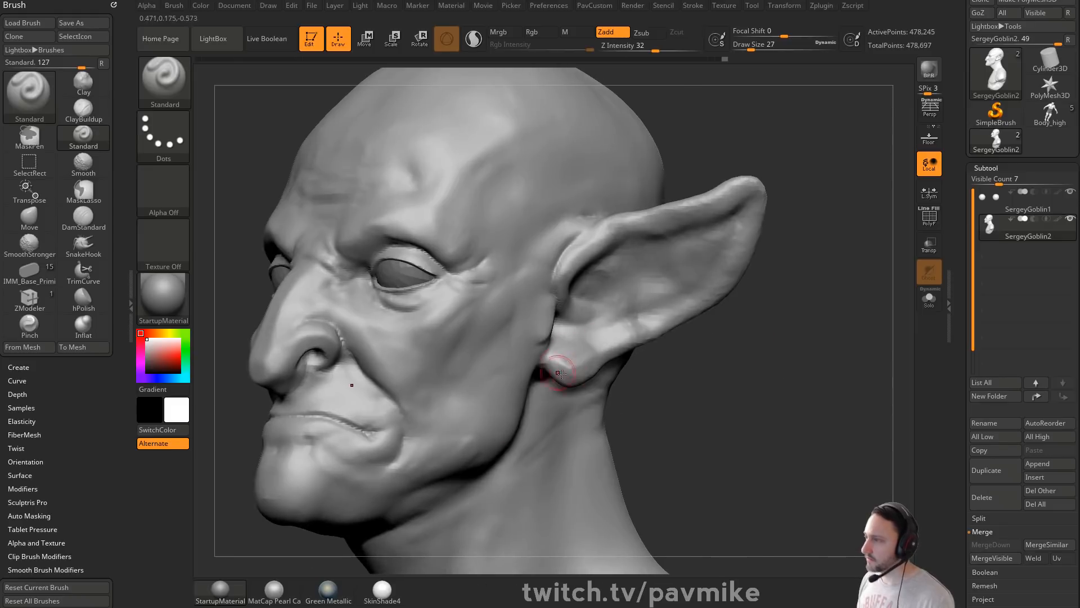
Step: Pull the earlobe toward the jaw with the Move brush to refine its outline
{"action": "key", "text": "b"}
{"action": "key", "text": "m"}
{"action": "key", "text": "v"}
{"action": "left_click_drag", "start_coordinate": [568, 366], "coordinate": [545, 374]}
{"action": "mouse_move", "coordinate": [659, 375]}
{"action": "left_mouse_down"}
{"action": "mouse_move", "coordinate": [620, 367]}
{"action": "mouse_move", "coordinate": [796, 338]}
{"action": "mouse_move", "coordinate": [777, 347]}
{"action": "mouse_move", "coordinate": [770, 336]}
{"action": "mouse_move", "coordinate": [585, 338]}
{"action": "left_mouse_up"}
Step: Raise the upper ear rim from its base to the tip with the Standard brush, and smooth it at draw size 41
{"action": "key", "text": "b"}
{"action": "key", "text": "s"}
{"action": "key", "text": "t"}
{"action": "key", "text": "s"}
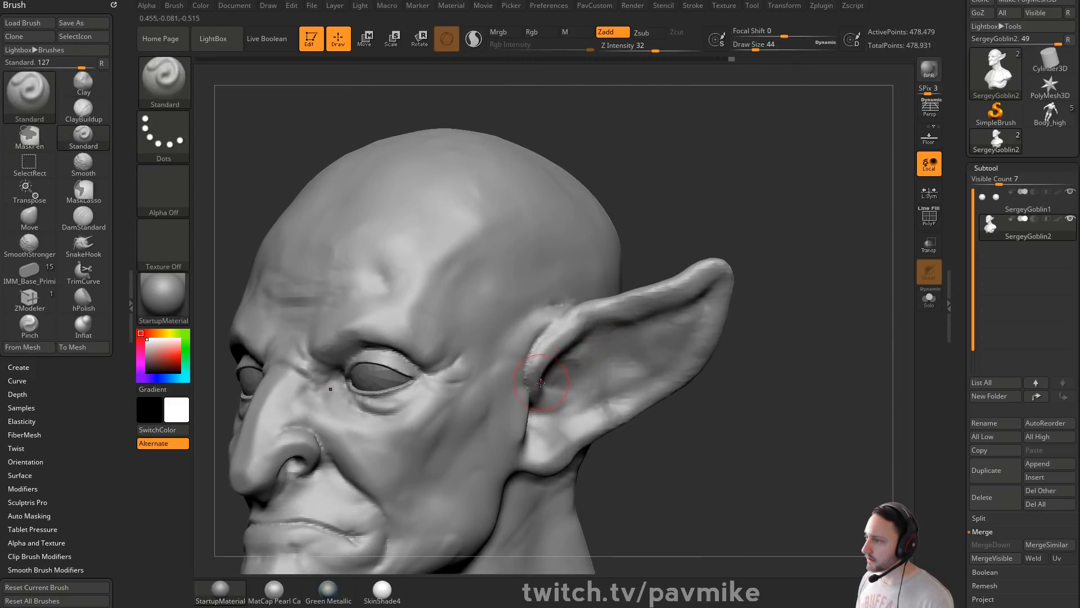
{"action": "left_click_drag", "start_coordinate": [640, 313], "coordinate": [597, 321]}
{"action": "mouse_move", "coordinate": [550, 357]}
{"action": "left_mouse_down"}
{"action": "mouse_move", "coordinate": [619, 309]}
{"action": "mouse_move", "coordinate": [710, 283]}
{"action": "left_mouse_up"}
{"action": "mouse_move", "coordinate": [799, 281]}
{"action": "left_mouse_down"}
{"action": "mouse_move", "coordinate": [714, 279]}
{"action": "mouse_move", "coordinate": [579, 325]}
{"action": "mouse_move", "coordinate": [805, 251]}
{"action": "left_mouse_up"}
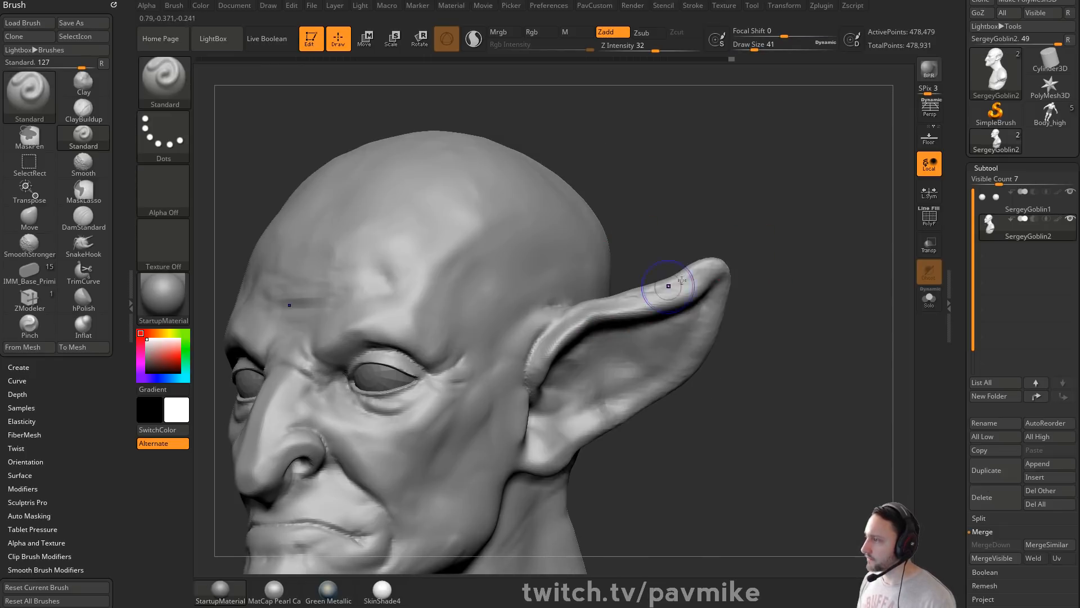
{"action": "mouse_move", "coordinate": [668, 285]}
{"action": "left_mouse_down", "text": "shift"}
{"action": "mouse_move", "coordinate": [609, 302]}
{"action": "mouse_move", "coordinate": [574, 327]}
{"action": "left_mouse_up", "text": "shift"}
Step: Thicken the upper ear rim along its length with the Clay brush at draw size 29
{"action": "left_click_drag", "start_coordinate": [799, 314], "coordinate": [791, 288], "text": "alt"}
{"action": "left_click_drag", "start_coordinate": [839, 242], "coordinate": [793, 229]}
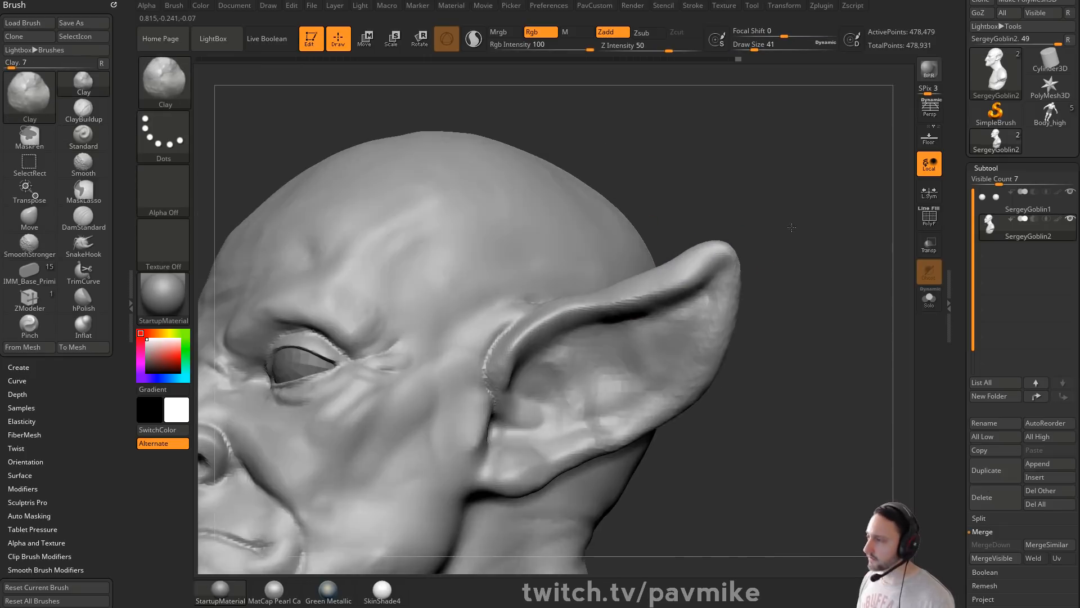
{"action": "mouse_move", "coordinate": [525, 357]}
{"action": "left_mouse_down"}
{"action": "mouse_move", "coordinate": [540, 346]}
{"action": "mouse_move", "coordinate": [530, 361]}
{"action": "mouse_move", "coordinate": [510, 353]}
{"action": "mouse_move", "coordinate": [690, 269]}
{"action": "left_mouse_up"}
{"action": "key", "text": "s"}
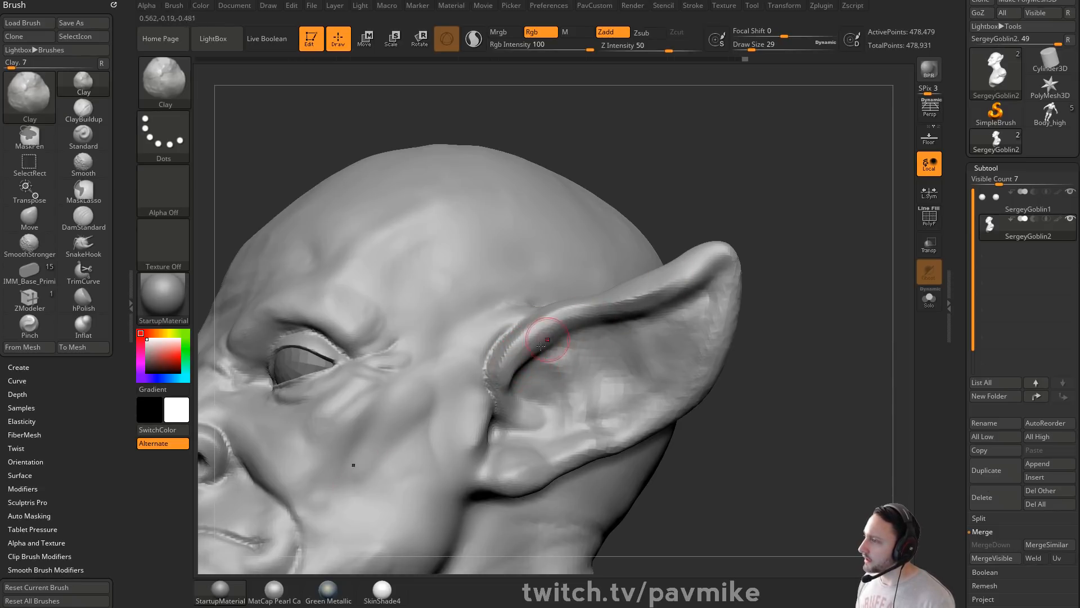
{"action": "left_click_drag", "start_coordinate": [560, 319], "coordinate": [686, 273]}
Step: Reshape the upper outline of the ear from above with the Move brush at draw size 51
{"action": "left_click_drag", "start_coordinate": [785, 247], "coordinate": [838, 281]}
{"action": "mouse_move", "coordinate": [772, 292]}
{"action": "left_mouse_down", "text": "alt"}
{"action": "mouse_move", "coordinate": [772, 253]}
{"action": "mouse_move", "coordinate": [805, 293]}
{"action": "left_mouse_up", "text": "alt"}
{"action": "key", "text": "s"}
{"action": "mouse_move", "coordinate": [613, 287]}
{"action": "left_mouse_down"}
{"action": "mouse_move", "coordinate": [632, 288]}
{"action": "mouse_move", "coordinate": [605, 277]}
{"action": "left_mouse_up"}
{"action": "key", "text": "b"}
{"action": "key", "text": "m"}
{"action": "key", "text": "v"}
{"action": "key", "text": "s"}
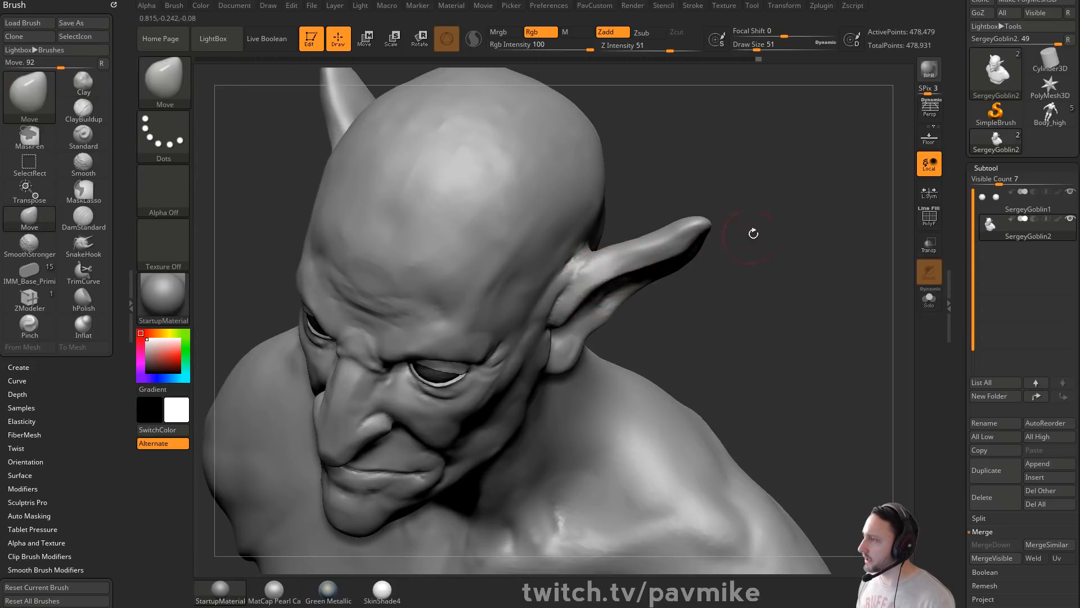
{"action": "left_click_drag", "start_coordinate": [753, 233], "coordinate": [719, 234]}
{"action": "mouse_move", "coordinate": [758, 298]}
{"action": "left_mouse_down"}
{"action": "mouse_move", "coordinate": [772, 256]}
{"action": "mouse_move", "coordinate": [767, 301]}
{"action": "mouse_move", "coordinate": [801, 306]}
{"action": "mouse_move", "coordinate": [776, 258]}
{"action": "mouse_move", "coordinate": [847, 226]}
{"action": "mouse_move", "coordinate": [818, 285]}
{"action": "mouse_move", "coordinate": [820, 248]}
{"action": "mouse_move", "coordinate": [630, 329]}
{"action": "left_mouse_up"}
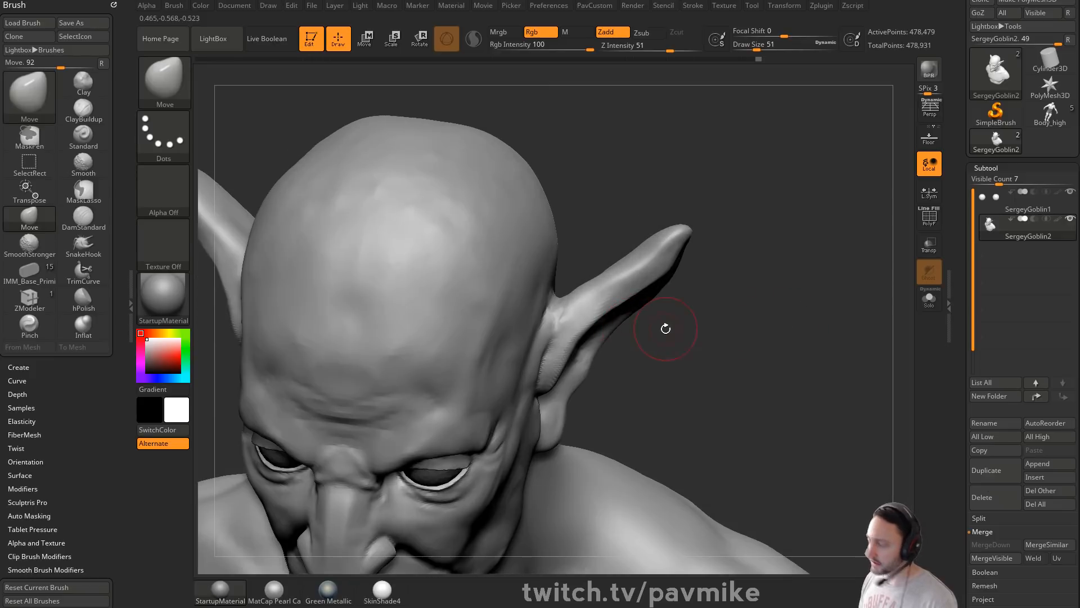
Step: Update the DynaMesh, flatten the upper ear rim with TrimDynamic, and smooth it toward the tip
{"action": "key", "text": "b"}
{"action": "key", "text": "t"}
{"action": "key", "text": "d"}
{"action": "mouse_move", "coordinate": [694, 313]}
{"action": "left_mouse_down"}
{"action": "mouse_move", "coordinate": [762, 319]}
{"action": "mouse_move", "coordinate": [783, 216]}
{"action": "left_mouse_up"}
{"action": "left_click_drag", "start_coordinate": [786, 233], "coordinate": [810, 299], "text": "ctrl"}
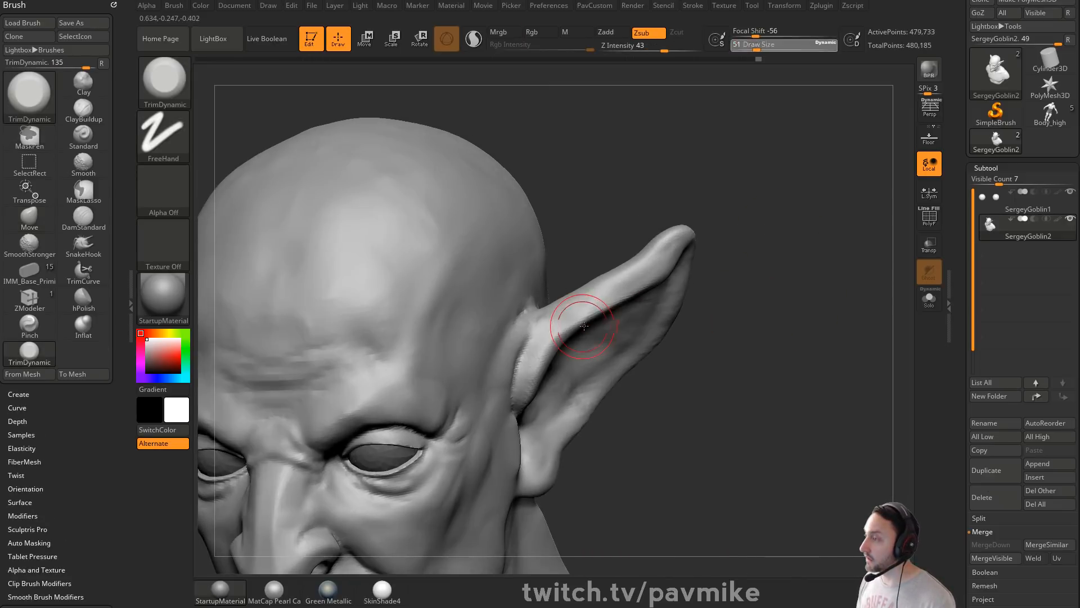
{"action": "left_click_drag", "start_coordinate": [534, 378], "coordinate": [574, 326]}
{"action": "mouse_move", "coordinate": [710, 344]}
{"action": "left_mouse_down"}
{"action": "mouse_move", "coordinate": [607, 332]}
{"action": "mouse_move", "coordinate": [698, 272]}
{"action": "mouse_move", "coordinate": [541, 373]}
{"action": "mouse_move", "coordinate": [569, 347]}
{"action": "mouse_move", "coordinate": [647, 315]}
{"action": "mouse_move", "coordinate": [554, 366]}
{"action": "left_mouse_up"}
{"action": "left_click_drag", "start_coordinate": [664, 304], "coordinate": [710, 271], "text": "shift"}
{"action": "mouse_move", "coordinate": [760, 265]}
{"action": "left_mouse_down"}
{"action": "mouse_move", "coordinate": [819, 255]}
{"action": "mouse_move", "coordinate": [878, 281]}
{"action": "left_mouse_up"}
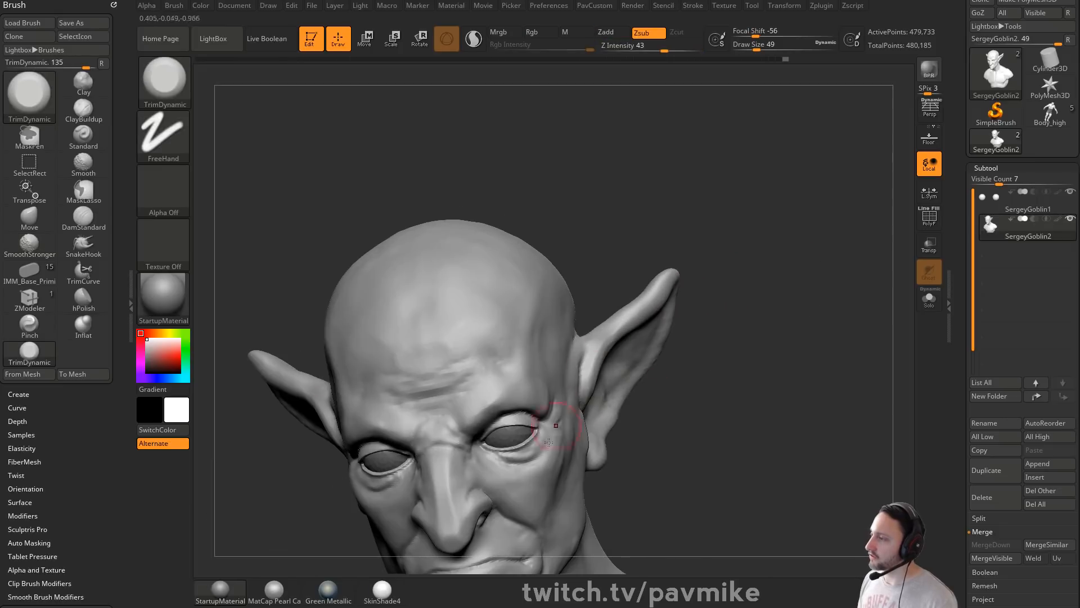
Step: Sharpen the groove beneath the upper ear rim with DamStandard and smooth the rim
{"action": "mouse_move", "coordinate": [731, 359]}
{"action": "left_mouse_down", "text": "shift"}
{"action": "mouse_move", "coordinate": [805, 296]}
{"action": "mouse_move", "coordinate": [778, 265]}
{"action": "mouse_move", "coordinate": [791, 269]}
{"action": "mouse_move", "coordinate": [696, 322]}
{"action": "mouse_move", "coordinate": [619, 340]}
{"action": "left_mouse_up", "text": "shift"}
{"action": "key", "text": "shift"}
{"action": "key", "text": "b"}
{"action": "key", "text": "d"}
{"action": "key", "text": "s"}
{"action": "left_click_drag", "start_coordinate": [687, 314], "coordinate": [712, 338], "text": "shift"}
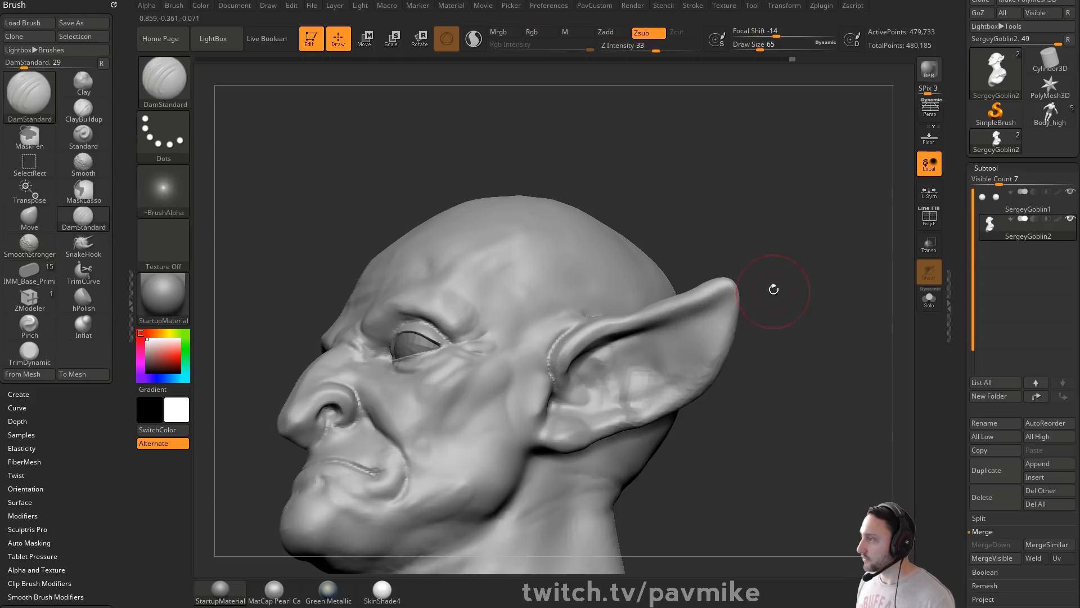
{"action": "left_click_drag", "start_coordinate": [774, 289], "coordinate": [788, 321]}
{"action": "key", "text": "s"}
{"action": "left_click_drag", "start_coordinate": [683, 332], "coordinate": [678, 332]}
{"action": "left_click_drag", "start_coordinate": [621, 324], "coordinate": [596, 323], "text": "shift"}
{"action": "key", "text": "shift"}
Step: Sculpt the notch and ridge above the earlobe with the Standard brush at draw size 22
{"action": "mouse_move", "coordinate": [810, 343]}
{"action": "left_mouse_down"}
{"action": "mouse_move", "coordinate": [788, 313]}
{"action": "mouse_move", "coordinate": [803, 319]}
{"action": "mouse_move", "coordinate": [692, 309]}
{"action": "left_mouse_up"}
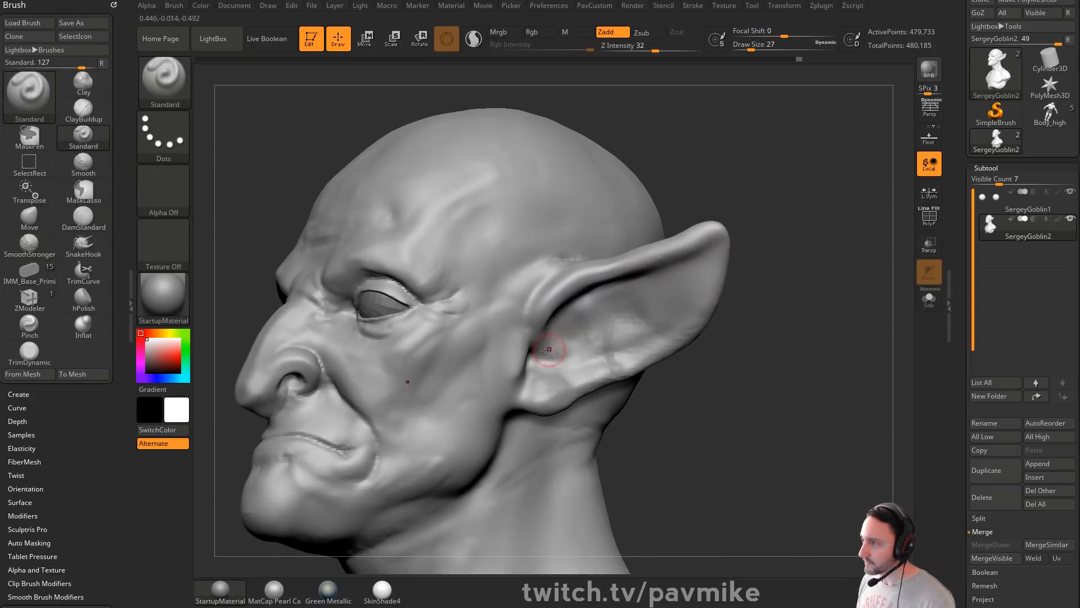
{"action": "mouse_move", "coordinate": [547, 350]}
{"action": "left_mouse_down"}
{"action": "mouse_move", "coordinate": [516, 369]}
{"action": "mouse_move", "coordinate": [540, 367]}
{"action": "left_mouse_up"}
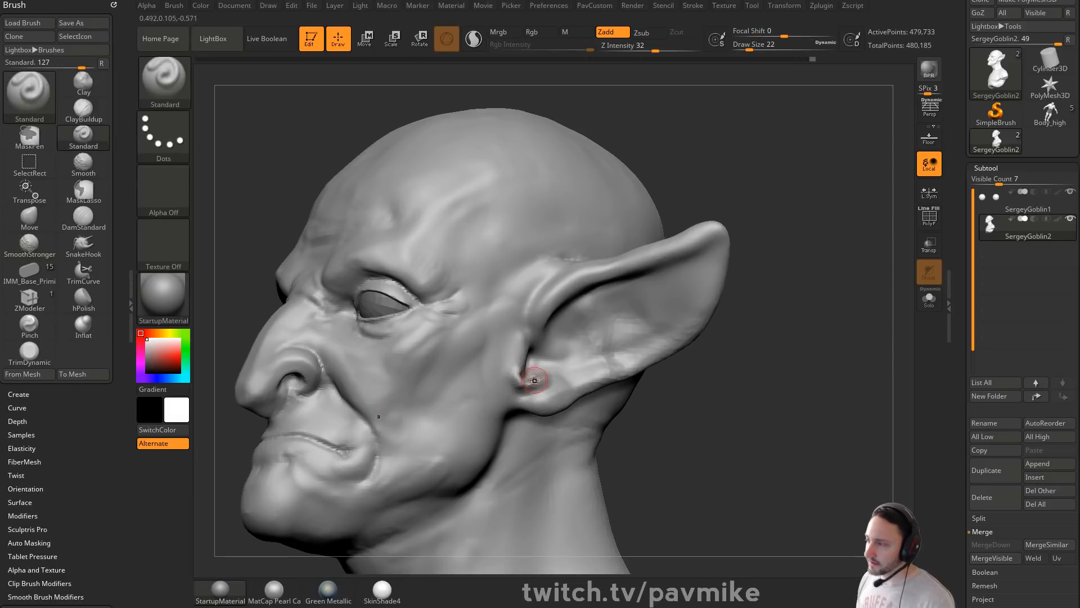
{"action": "left_click_drag", "start_coordinate": [538, 373], "coordinate": [617, 355]}
{"action": "mouse_move", "coordinate": [743, 294]}
{"action": "left_mouse_down"}
{"action": "mouse_move", "coordinate": [767, 298]}
{"action": "mouse_move", "coordinate": [720, 304]}
{"action": "left_mouse_up"}
{"action": "key", "text": "]"}
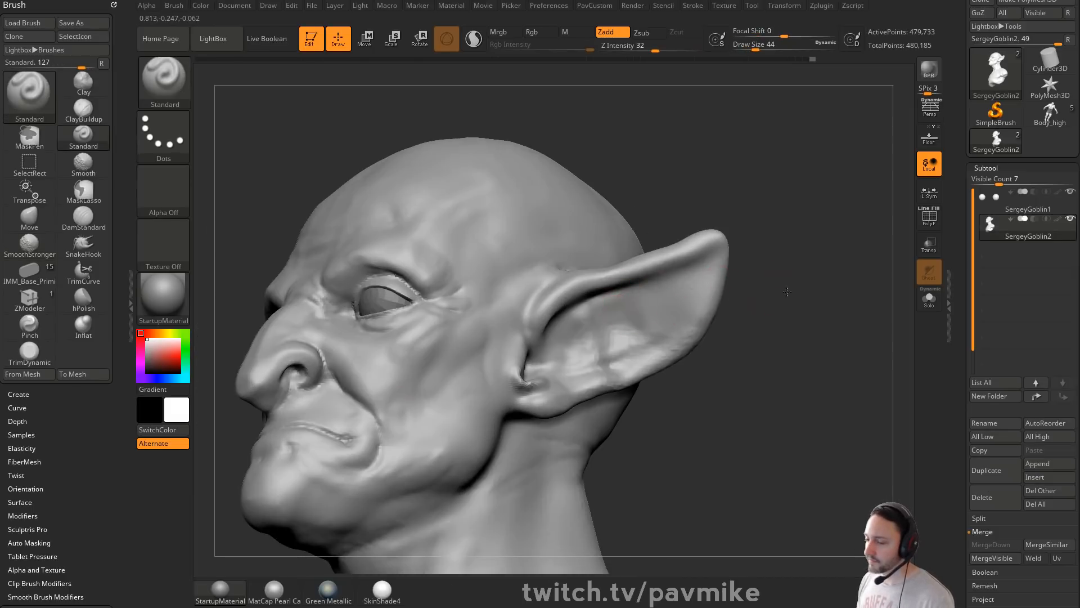
Step: Sculpt the inner ear folds between the opening and the tip with the Standard brush at draw size 31
{"action": "left_click_drag", "start_coordinate": [788, 292], "coordinate": [687, 326]}
{"action": "left_click_drag", "start_coordinate": [710, 282], "coordinate": [748, 273]}
{"action": "mouse_move", "coordinate": [647, 285]}
{"action": "left_mouse_down"}
{"action": "mouse_move", "coordinate": [635, 309]}
{"action": "mouse_move", "coordinate": [647, 285]}
{"action": "mouse_move", "coordinate": [623, 307]}
{"action": "mouse_move", "coordinate": [630, 315]}
{"action": "left_mouse_up"}
{"action": "mouse_move", "coordinate": [704, 298]}
{"action": "left_mouse_down"}
{"action": "mouse_move", "coordinate": [762, 296]}
{"action": "mouse_move", "coordinate": [615, 321]}
{"action": "left_mouse_up"}
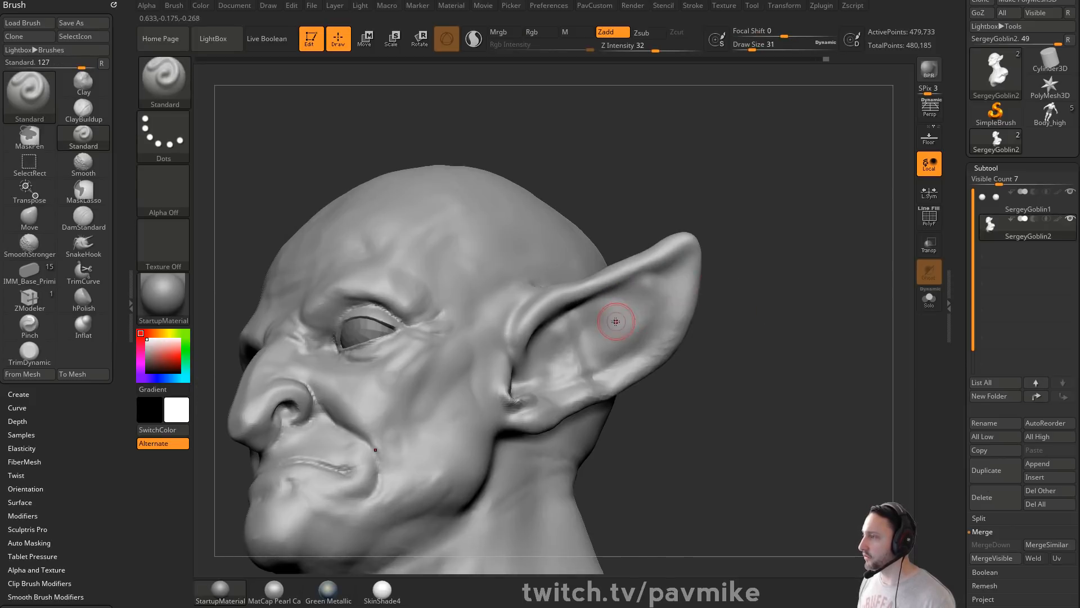
{"action": "mouse_move", "coordinate": [788, 303]}
{"action": "left_mouse_down"}
{"action": "mouse_move", "coordinate": [811, 305]}
{"action": "mouse_move", "coordinate": [700, 301]}
{"action": "mouse_move", "coordinate": [822, 306]}
{"action": "mouse_move", "coordinate": [796, 289]}
{"action": "mouse_move", "coordinate": [670, 275]}
{"action": "left_mouse_up"}
{"action": "mouse_move", "coordinate": [720, 242]}
{"action": "left_mouse_down"}
{"action": "mouse_move", "coordinate": [747, 205]}
{"action": "mouse_move", "coordinate": [778, 251]}
{"action": "mouse_move", "coordinate": [633, 332]}
{"action": "left_mouse_up"}
Step: Deepen the recess under the ear rim toward the tip with DamStandard at draw size 37
{"action": "key", "text": "b"}
{"action": "key", "text": "d"}
{"action": "key", "text": "s"}
{"action": "key", "text": "s"}
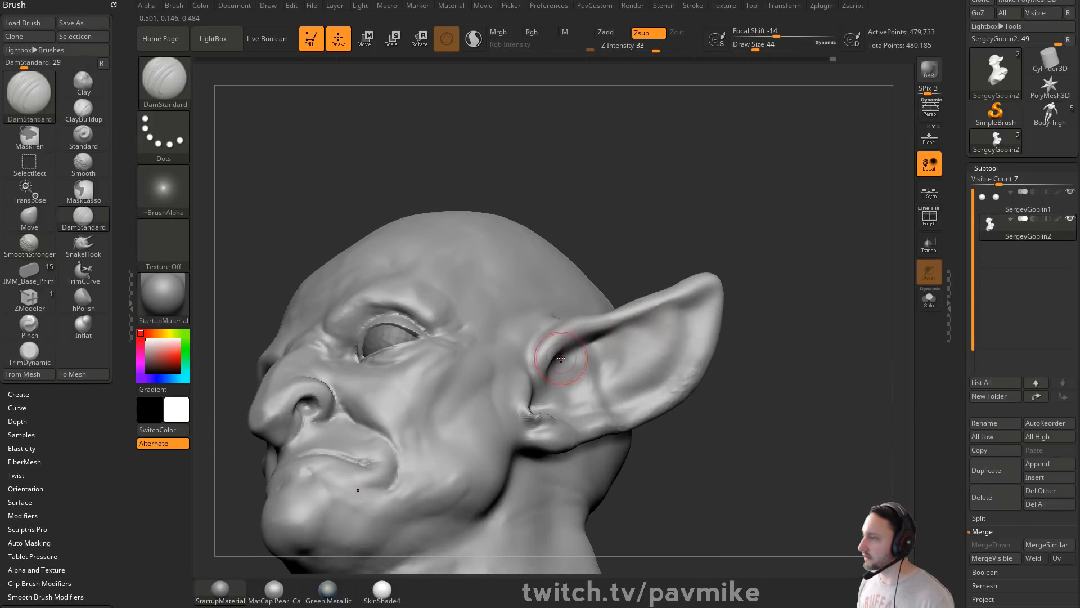
{"action": "right_click_drag", "start_coordinate": [567, 338], "coordinate": [572, 345]}
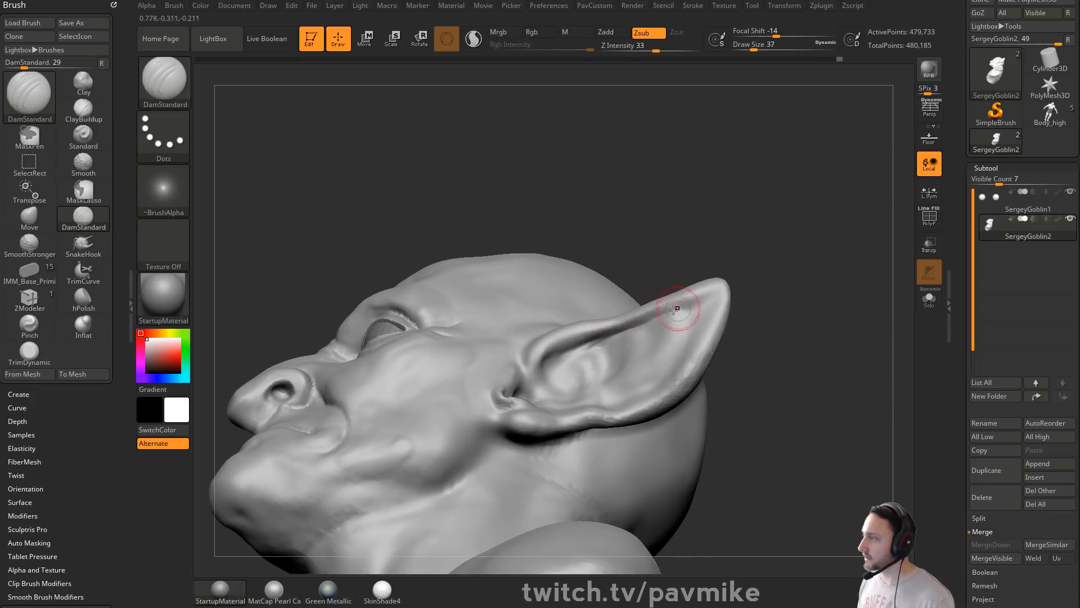
{"action": "left_click_drag", "start_coordinate": [771, 253], "coordinate": [575, 336]}
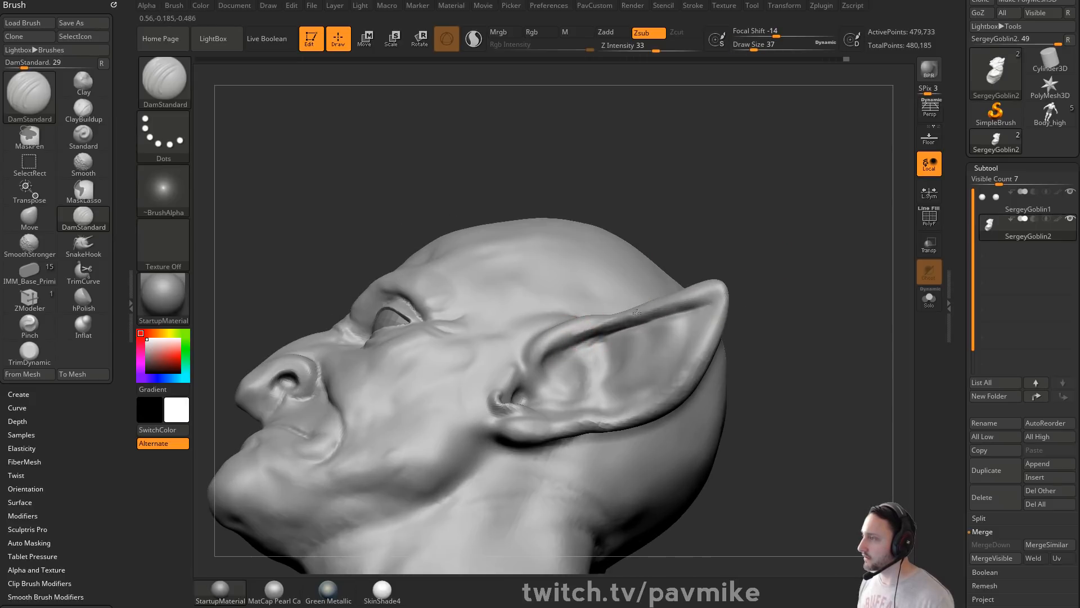
Step: Strengthen the fold running down the inside of the ear with the Standard brush at draw size 37
{"action": "mouse_move", "coordinate": [762, 257]}
{"action": "left_mouse_down"}
{"action": "mouse_move", "coordinate": [763, 296]}
{"action": "mouse_move", "coordinate": [722, 309]}
{"action": "mouse_move", "coordinate": [759, 309]}
{"action": "left_mouse_up"}
{"action": "key", "text": "b"}
{"action": "key", "text": "s"}
{"action": "key", "text": "t"}
{"action": "key", "text": "s"}
{"action": "left_click_drag", "start_coordinate": [620, 312], "coordinate": [595, 374]}
{"action": "left_click_drag", "start_coordinate": [735, 310], "coordinate": [680, 281]}
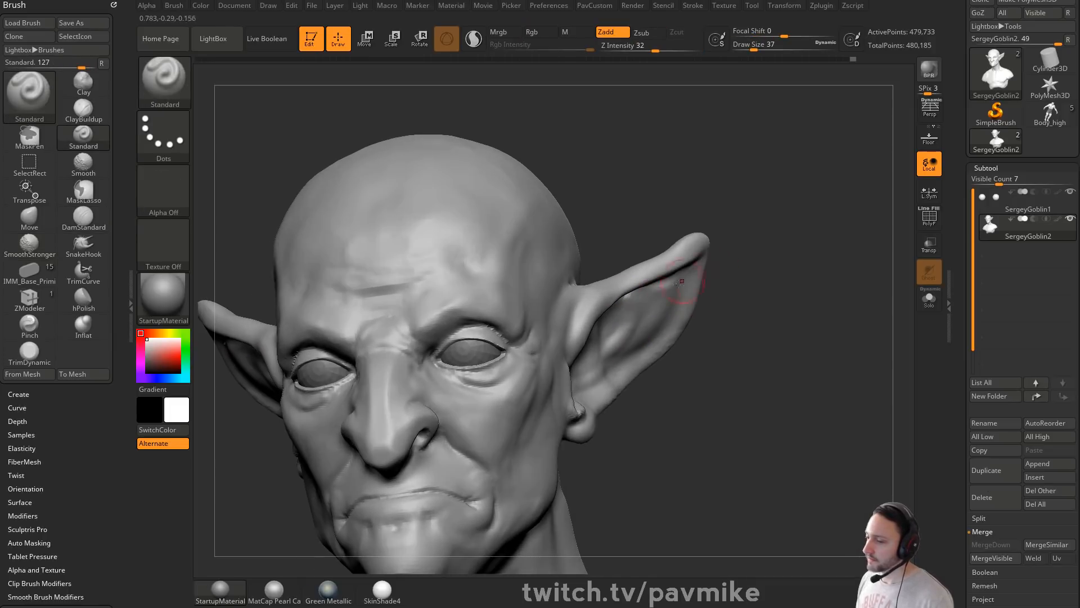
Step: Reshape the ear's rim and outer profile from several angles with the Move brush at draw sizes of about 59 to 74
{"action": "left_click_drag", "start_coordinate": [653, 324], "coordinate": [663, 324]}
{"action": "mouse_move", "coordinate": [711, 289]}
{"action": "left_mouse_down"}
{"action": "mouse_move", "coordinate": [723, 315]}
{"action": "mouse_move", "coordinate": [762, 253]}
{"action": "mouse_move", "coordinate": [641, 342]}
{"action": "left_mouse_up"}
{"action": "key", "text": "b"}
{"action": "key", "text": "m"}
{"action": "key", "text": "v"}
{"action": "key", "text": "["}
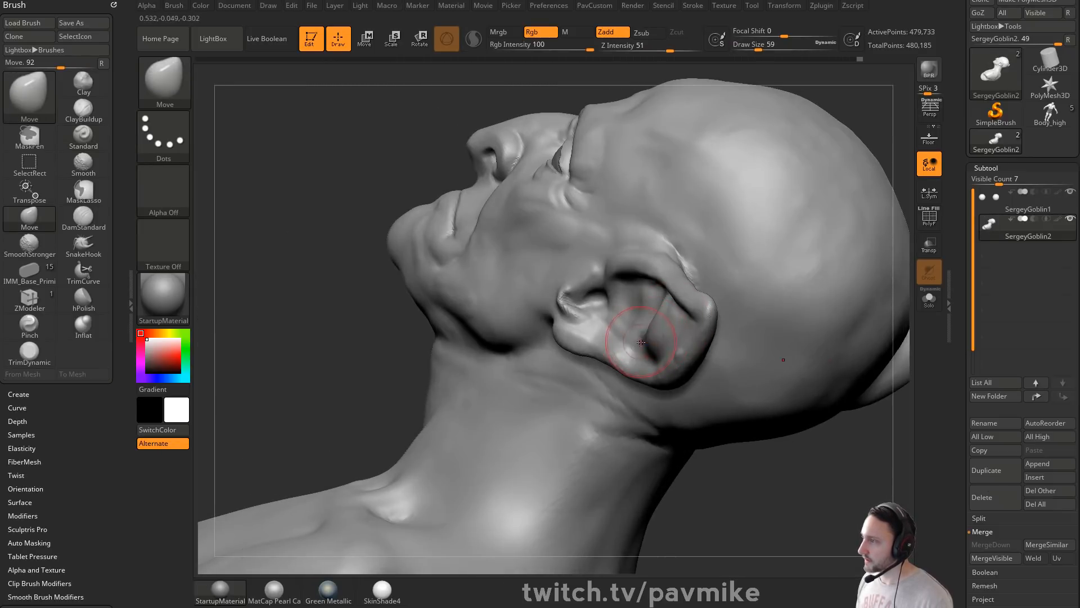
{"action": "left_click_drag", "start_coordinate": [360, 327], "coordinate": [815, 168]}
{"action": "key", "text": "]"}
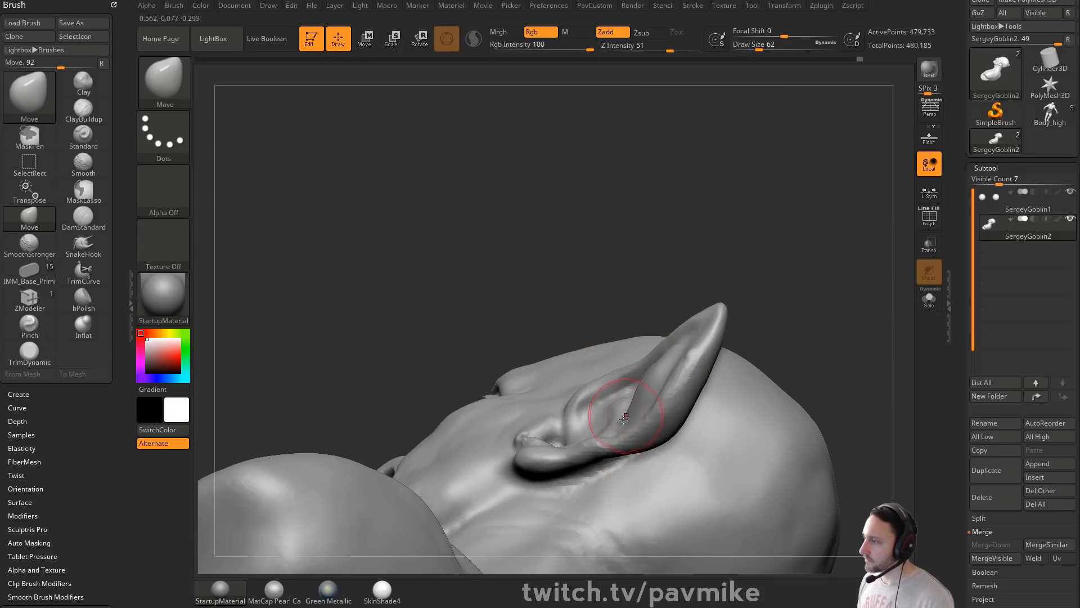
{"action": "left_click_drag", "start_coordinate": [779, 351], "coordinate": [751, 295]}
{"action": "left_click_drag", "start_coordinate": [644, 415], "coordinate": [622, 421]}
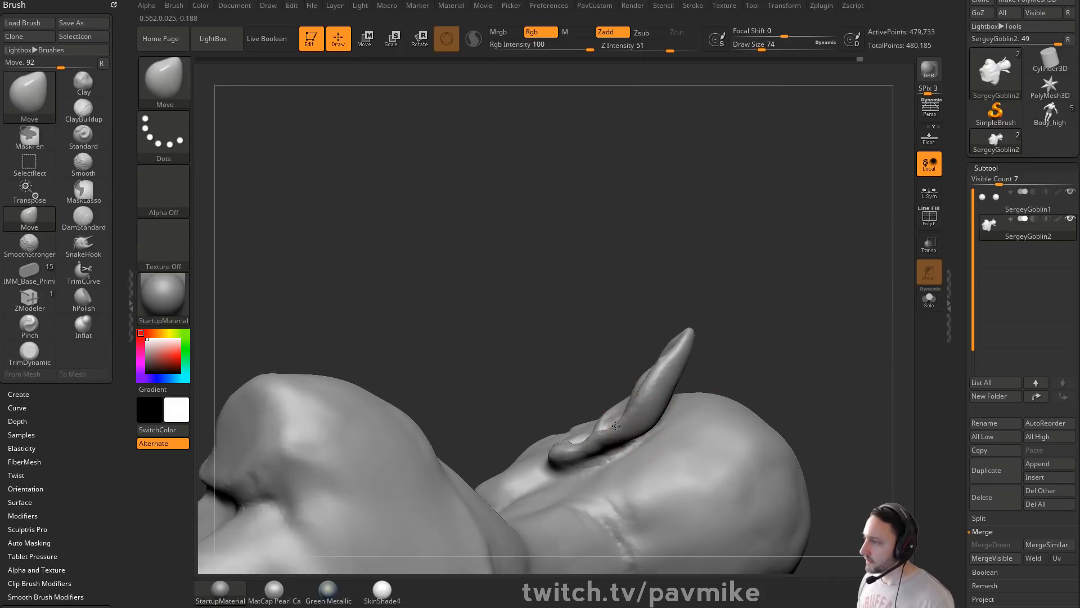
{"action": "mouse_move", "coordinate": [720, 373]}
{"action": "left_mouse_down"}
{"action": "mouse_move", "coordinate": [718, 362]}
{"action": "mouse_move", "coordinate": [640, 397]}
{"action": "left_mouse_up"}
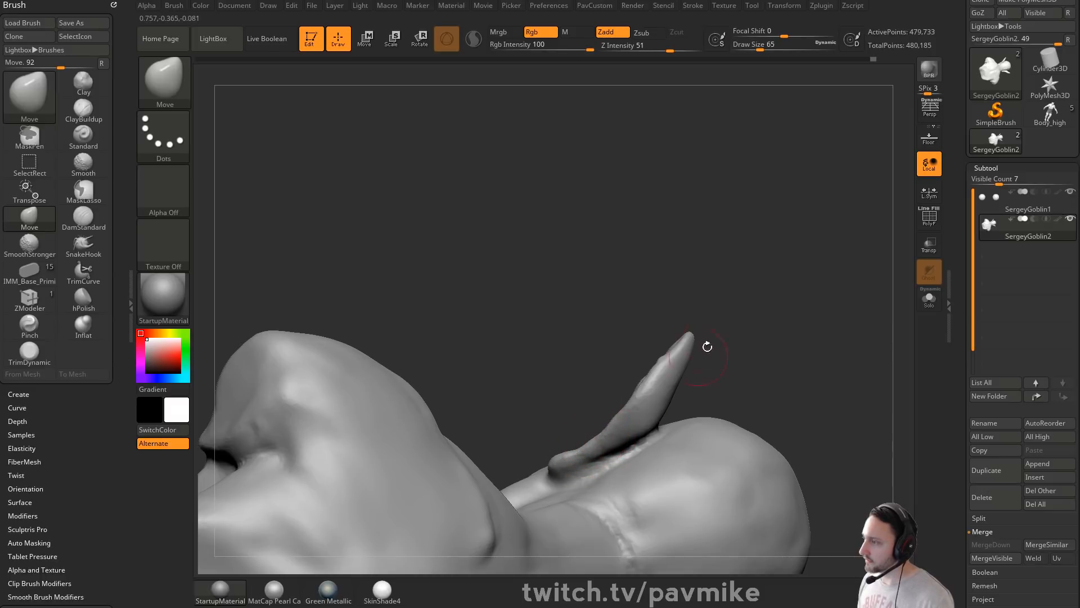
{"action": "left_click_drag", "start_coordinate": [707, 347], "coordinate": [649, 413]}
{"action": "key", "text": "]"}
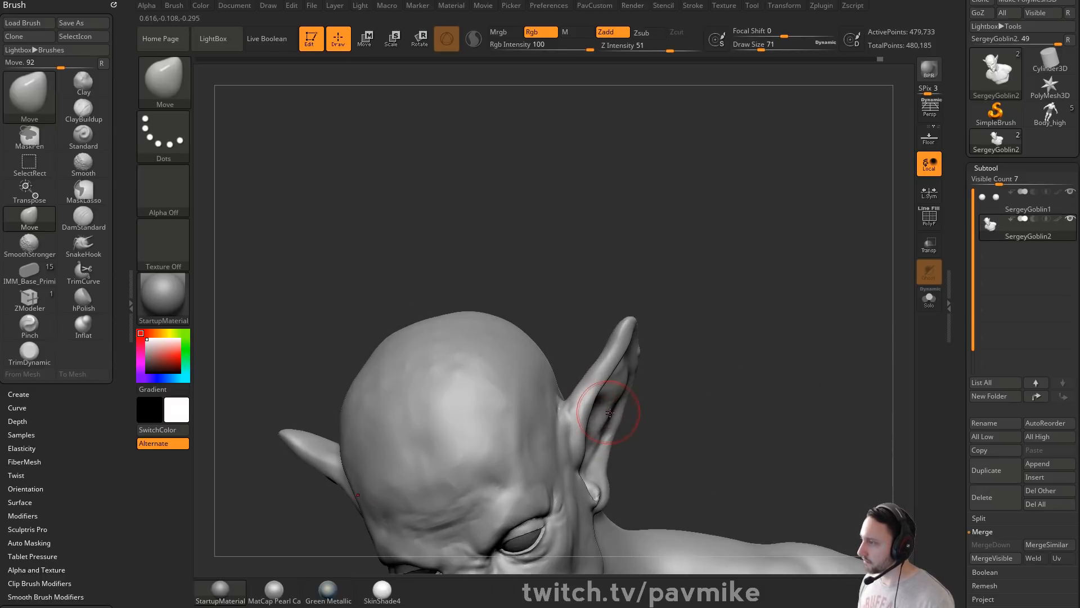
Step: Build up the folds inside the ear with the Standard brush at draw size 31, reduced to 25 for finer strokes
{"action": "mouse_move", "coordinate": [675, 371]}
{"action": "left_mouse_down"}
{"action": "mouse_move", "coordinate": [769, 326]}
{"action": "mouse_move", "coordinate": [800, 357]}
{"action": "mouse_move", "coordinate": [664, 358]}
{"action": "left_mouse_up"}
{"action": "key", "text": "s"}
{"action": "key", "text": "b"}
{"action": "key", "text": "s"}
{"action": "key", "text": "t"}
{"action": "left_click_drag", "start_coordinate": [736, 345], "coordinate": [701, 373], "text": "alt"}
{"action": "key", "text": "s"}
{"action": "left_click_drag", "start_coordinate": [633, 366], "coordinate": [622, 366]}
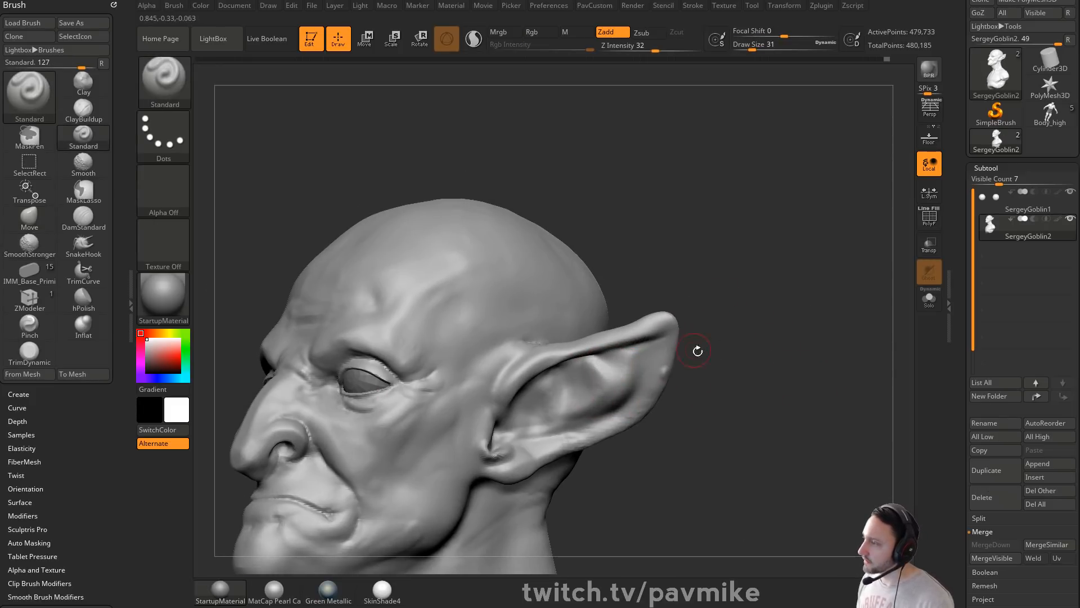
{"action": "mouse_move", "coordinate": [697, 350]}
{"action": "left_mouse_down"}
{"action": "mouse_move", "coordinate": [668, 330]}
{"action": "mouse_move", "coordinate": [615, 369]}
{"action": "left_mouse_up"}
{"action": "key", "text": "bracketleft"}
{"action": "left_click_drag", "start_coordinate": [710, 352], "coordinate": [622, 339]}
Step: Shape and soften the hollow around the ear opening, alternating the Standard brush with SmoothStronger at draw size 25
{"action": "key", "text": "shift"}
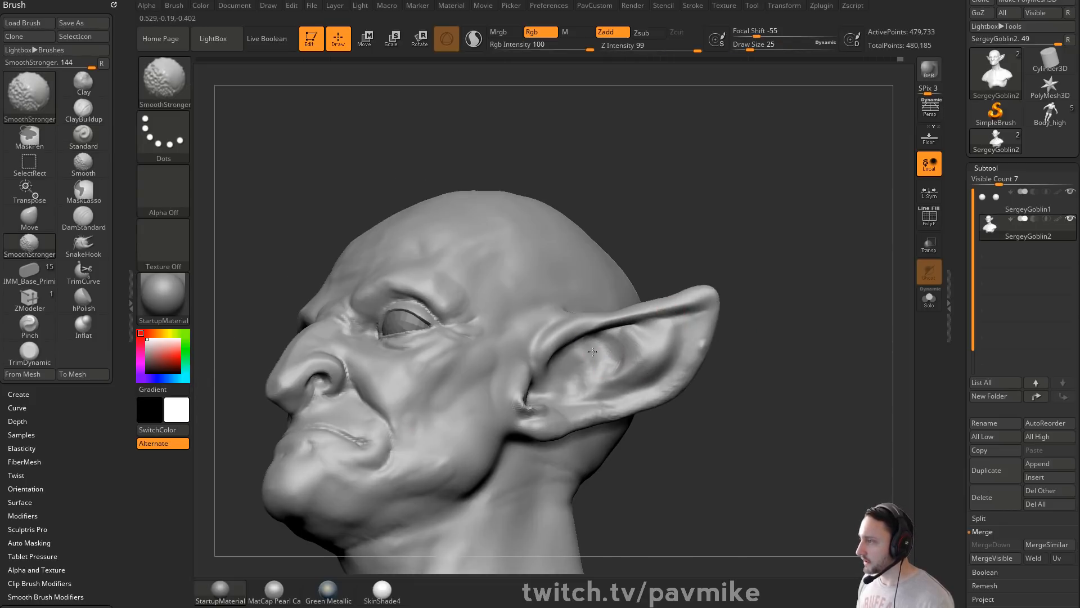
{"action": "mouse_move", "coordinate": [606, 377]}
{"action": "left_mouse_down"}
{"action": "mouse_move", "coordinate": [783, 265]}
{"action": "mouse_move", "coordinate": [626, 349]}
{"action": "left_mouse_up"}
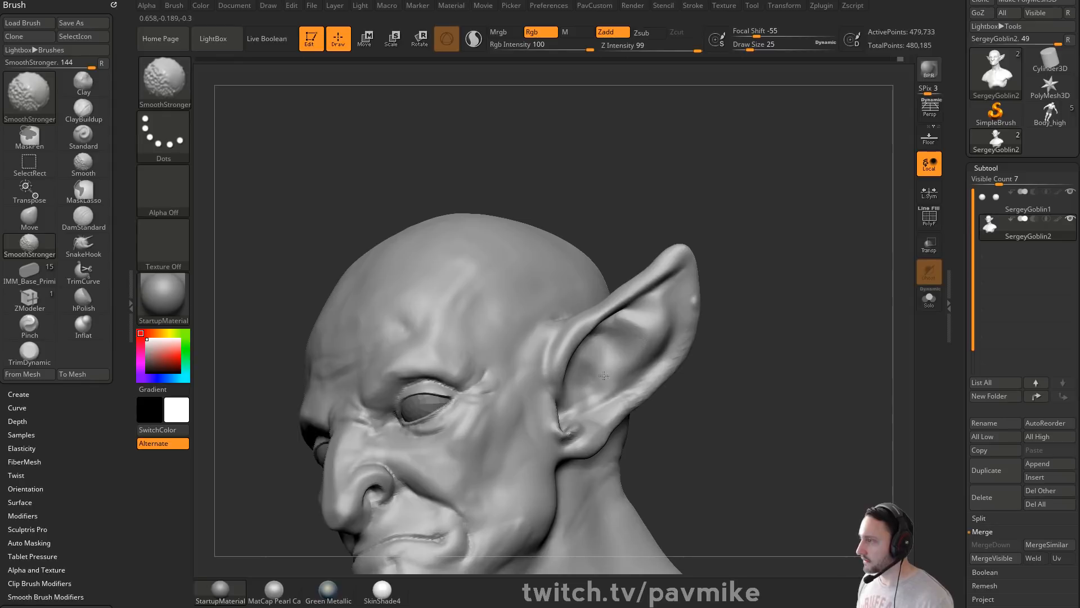
{"action": "mouse_move", "coordinate": [731, 331]}
{"action": "left_mouse_down"}
{"action": "mouse_move", "coordinate": [740, 345]}
{"action": "mouse_move", "coordinate": [782, 332]}
{"action": "mouse_move", "coordinate": [788, 300]}
{"action": "mouse_move", "coordinate": [579, 354]}
{"action": "left_mouse_up"}
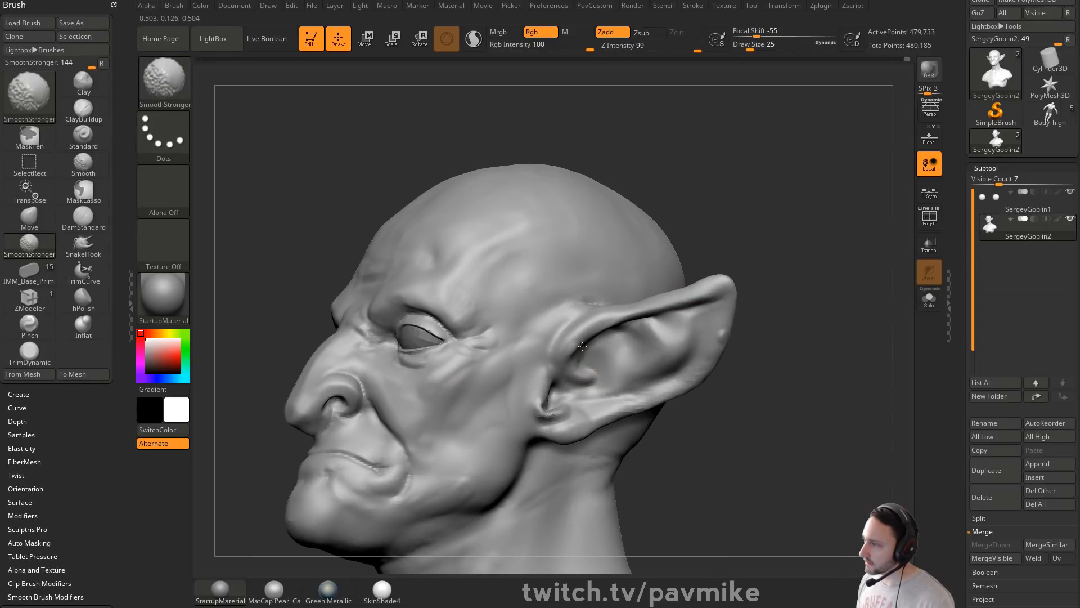
{"action": "key", "text": "shift"}
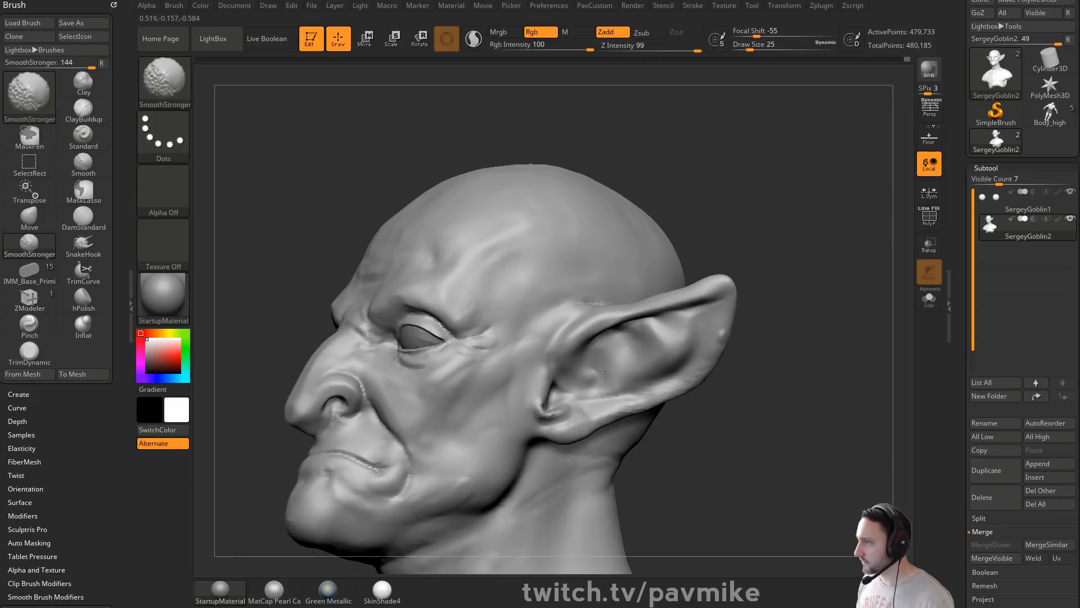
{"action": "left_click_drag", "start_coordinate": [760, 357], "coordinate": [760, 298]}
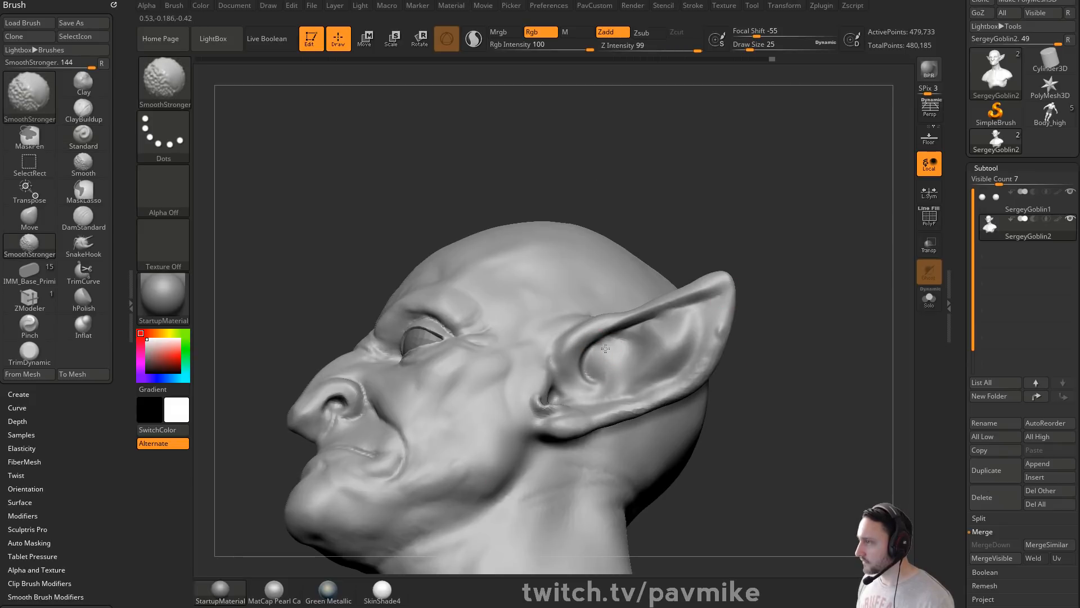
{"action": "mouse_move", "coordinate": [712, 330]}
{"action": "left_mouse_down"}
{"action": "mouse_move", "coordinate": [624, 334]}
{"action": "mouse_move", "coordinate": [601, 369]}
{"action": "left_mouse_up"}
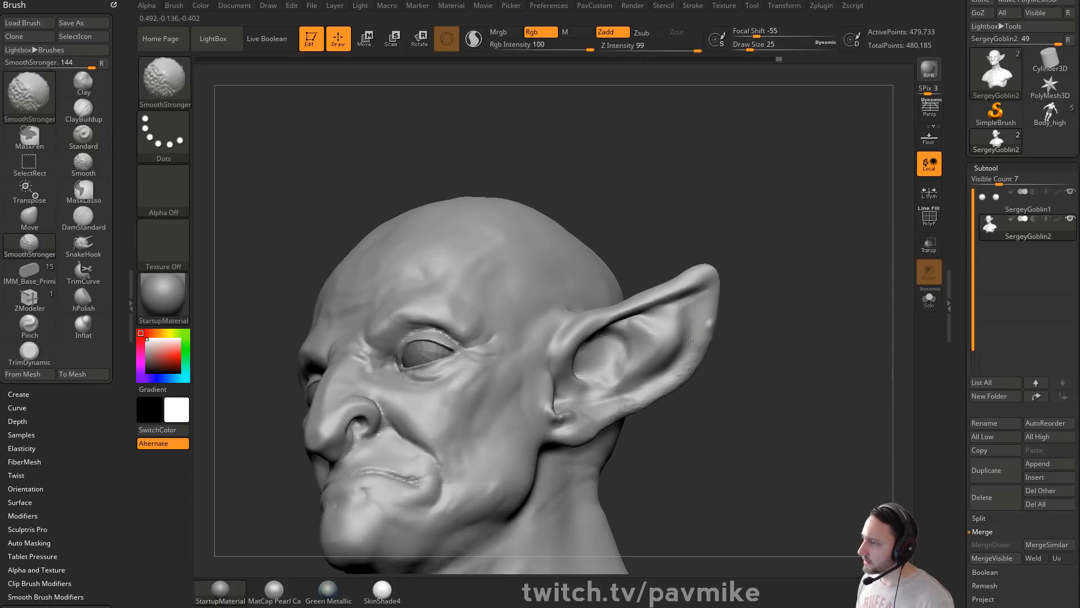
{"action": "mouse_move", "coordinate": [718, 349]}
{"action": "left_mouse_down"}
{"action": "mouse_move", "coordinate": [762, 342]}
{"action": "mouse_move", "coordinate": [671, 343]}
{"action": "left_mouse_up"}
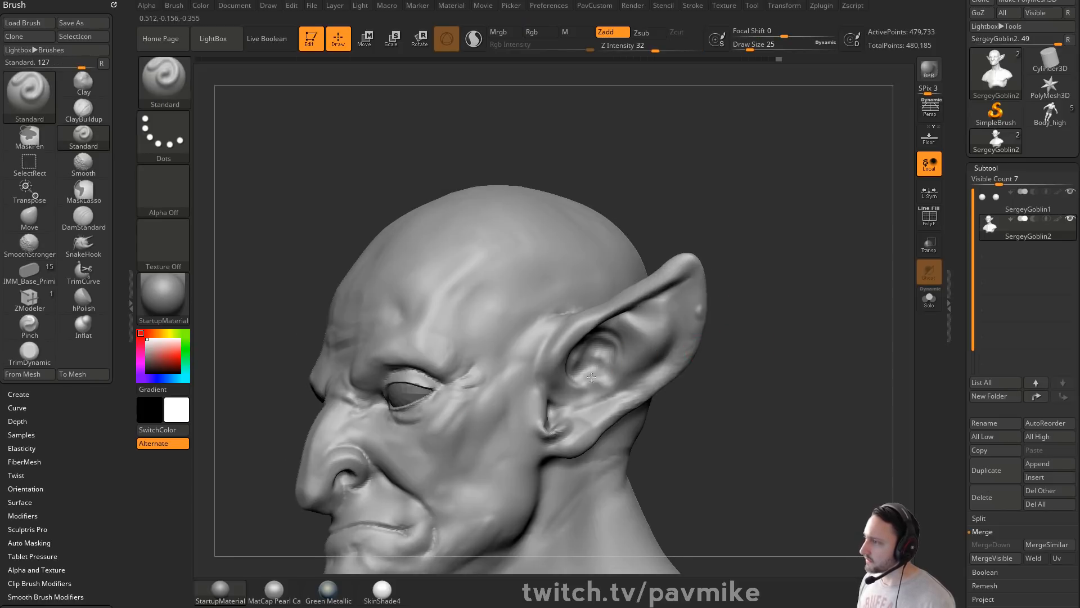
Step: Smooth the inner ear bowl and the upper fold toward the tip with SmoothStronger at draw size 25
{"action": "key", "text": "shift"}
{"action": "left_click_drag", "start_coordinate": [603, 379], "coordinate": [600, 386], "text": "shift"}
{"action": "left_click_drag", "start_coordinate": [715, 315], "coordinate": [725, 294]}
{"action": "left_click_drag", "start_coordinate": [645, 323], "coordinate": [641, 319], "text": "shift"}
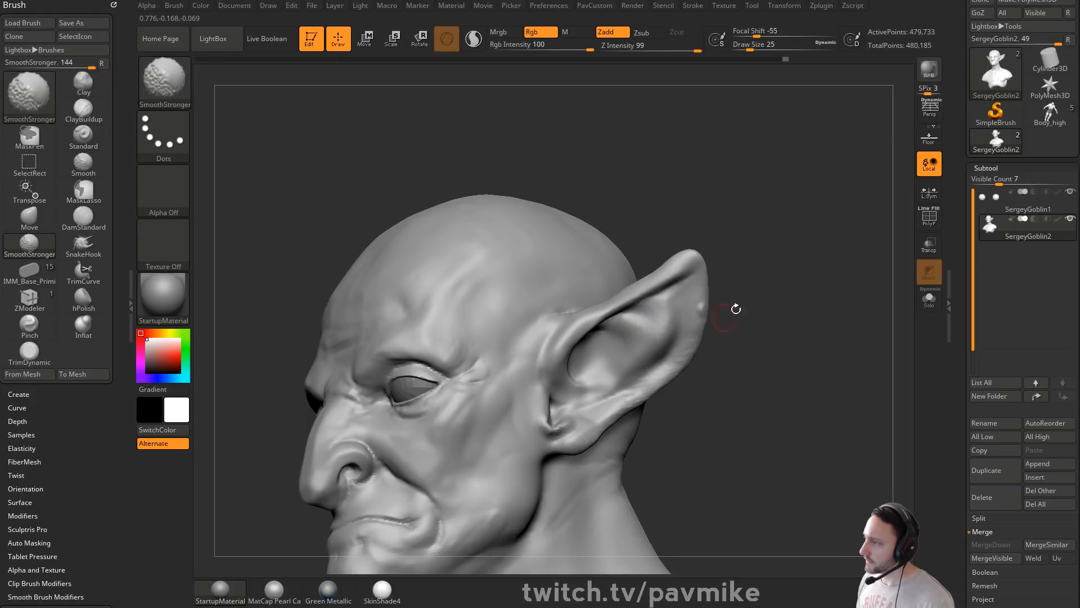
{"action": "mouse_move", "coordinate": [736, 309]}
{"action": "left_mouse_down"}
{"action": "mouse_move", "coordinate": [765, 312]}
{"action": "mouse_move", "coordinate": [749, 337]}
{"action": "left_mouse_up"}
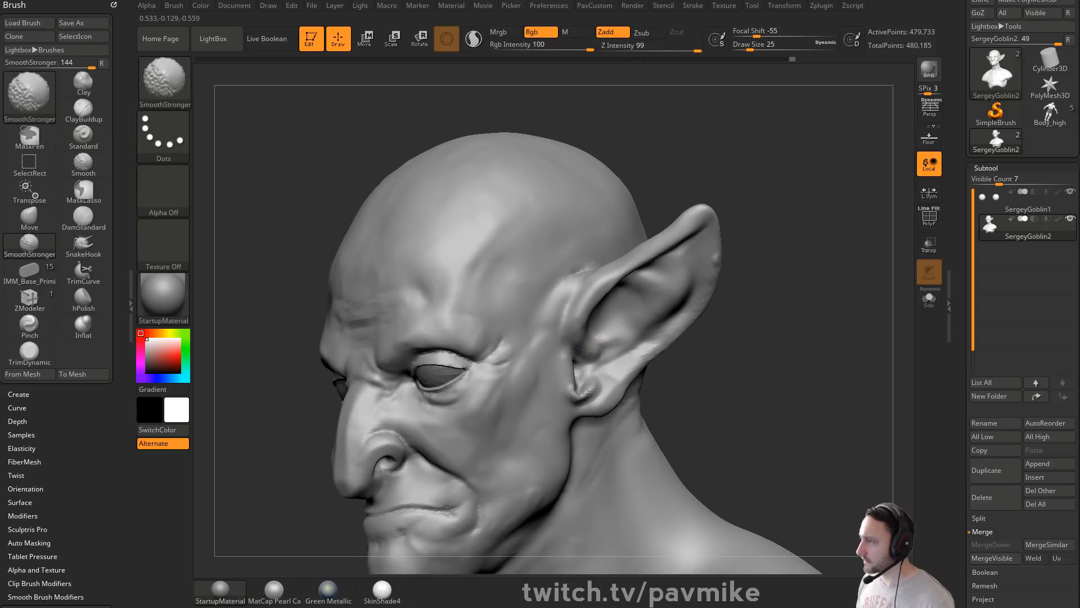
{"action": "mouse_move", "coordinate": [720, 335]}
{"action": "left_mouse_down"}
{"action": "mouse_move", "coordinate": [571, 350]}
{"action": "mouse_move", "coordinate": [779, 349]}
{"action": "mouse_move", "coordinate": [750, 340]}
{"action": "mouse_move", "coordinate": [595, 356]}
{"action": "mouse_move", "coordinate": [580, 369]}
{"action": "left_mouse_up"}
Step: Refine the notch above the earlobe and the ridge running along the lower rim with the Standard brush at draw size 25
{"action": "left_click_drag", "start_coordinate": [757, 345], "coordinate": [753, 286]}
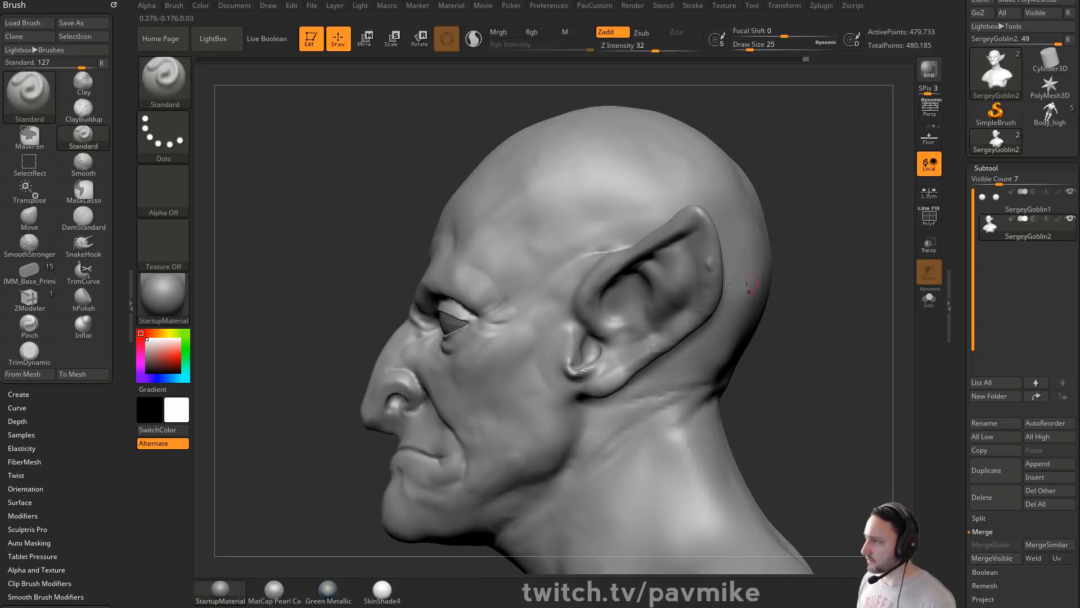
{"action": "left_click_drag", "start_coordinate": [589, 365], "coordinate": [569, 372], "text": "shift"}
{"action": "mouse_move", "coordinate": [808, 357]}
{"action": "left_mouse_down"}
{"action": "mouse_move", "coordinate": [725, 344]}
{"action": "mouse_move", "coordinate": [706, 354]}
{"action": "left_mouse_up"}
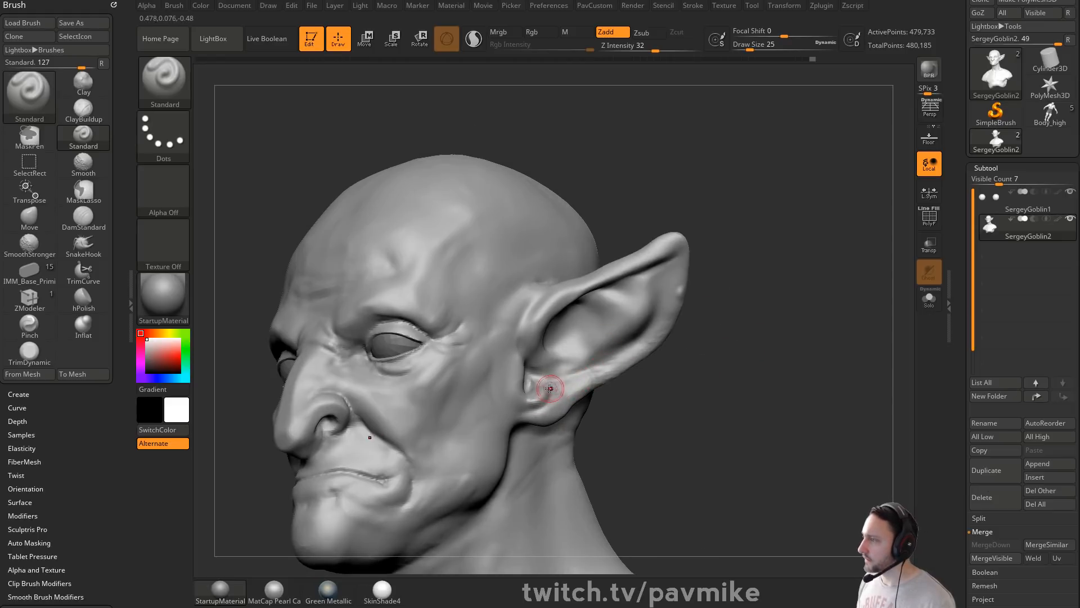
{"action": "left_click_drag", "start_coordinate": [601, 362], "coordinate": [588, 362]}
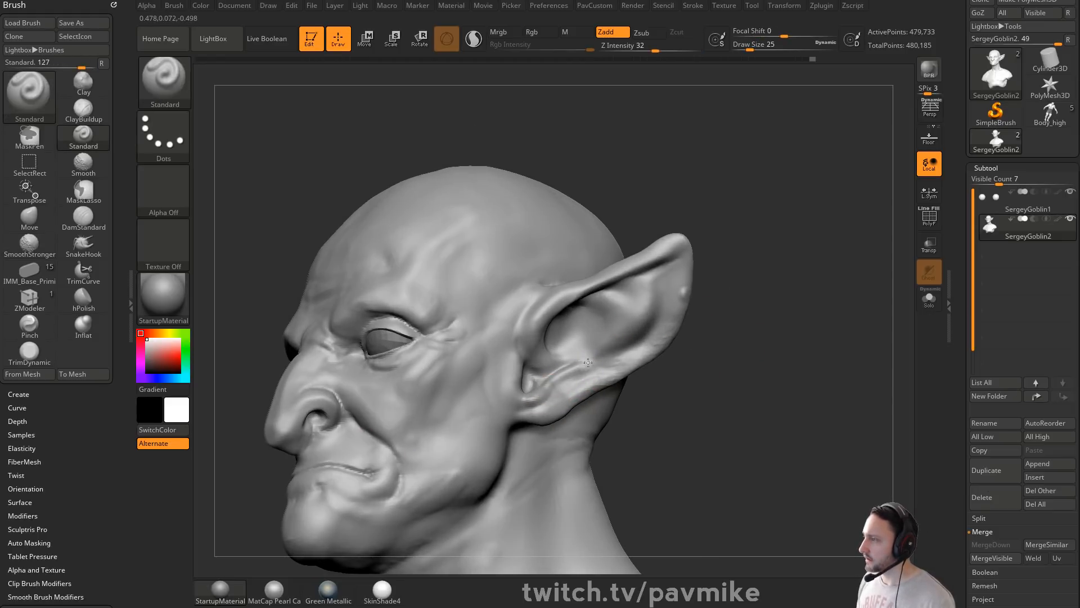
{"action": "mouse_move", "coordinate": [642, 313]}
{"action": "left_mouse_down"}
{"action": "mouse_move", "coordinate": [755, 320]}
{"action": "mouse_move", "coordinate": [654, 317]}
{"action": "left_mouse_up"}
Step: Fill and even out the inner surface of the ear with the Clay brush at draw size 33
{"action": "key", "text": "b"}
{"action": "key", "text": "c"}
{"action": "key", "text": "l"}
{"action": "key", "text": "s"}
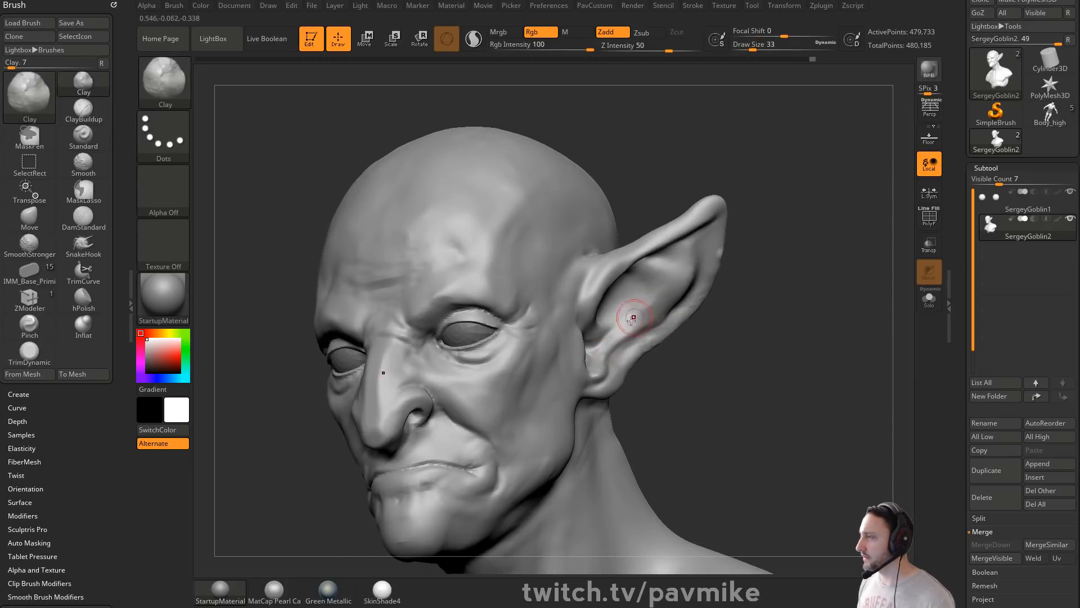
{"action": "mouse_move", "coordinate": [760, 303]}
{"action": "left_mouse_down"}
{"action": "mouse_move", "coordinate": [869, 282]}
{"action": "mouse_move", "coordinate": [827, 293]}
{"action": "left_mouse_up"}
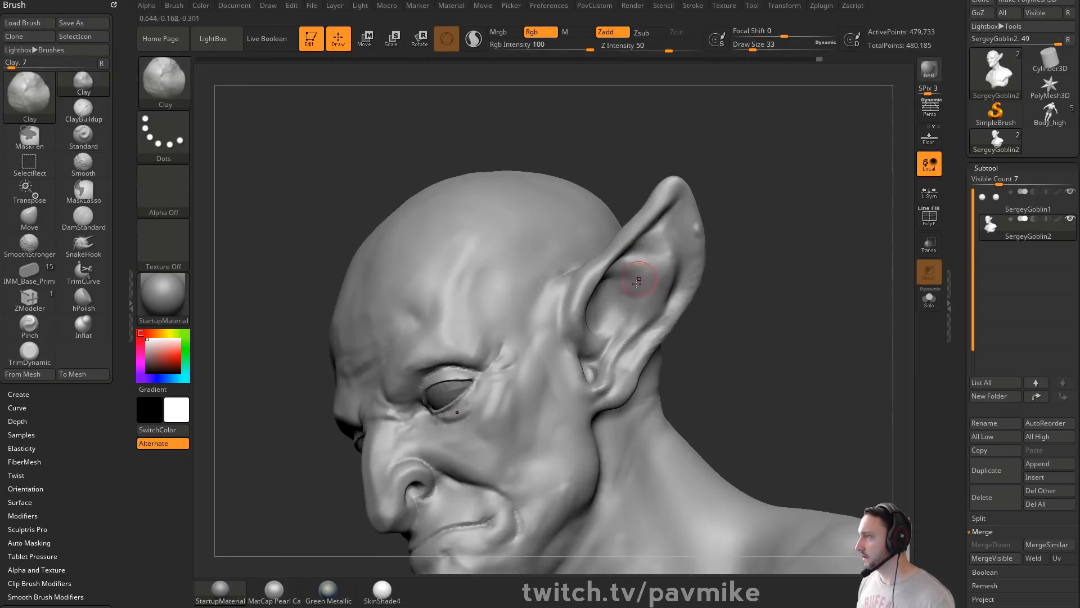
Step: Cut a groove along the inside of the ear's outer rim with DamStandard at draw size 33 and smooth the lower rim
{"action": "mouse_move", "coordinate": [730, 268]}
{"action": "left_mouse_down"}
{"action": "mouse_move", "coordinate": [833, 265]}
{"action": "mouse_move", "coordinate": [701, 262]}
{"action": "mouse_move", "coordinate": [660, 274]}
{"action": "mouse_move", "coordinate": [676, 343]}
{"action": "left_mouse_up"}
{"action": "key", "text": "b"}
{"action": "key", "text": "d"}
{"action": "key", "text": "s"}
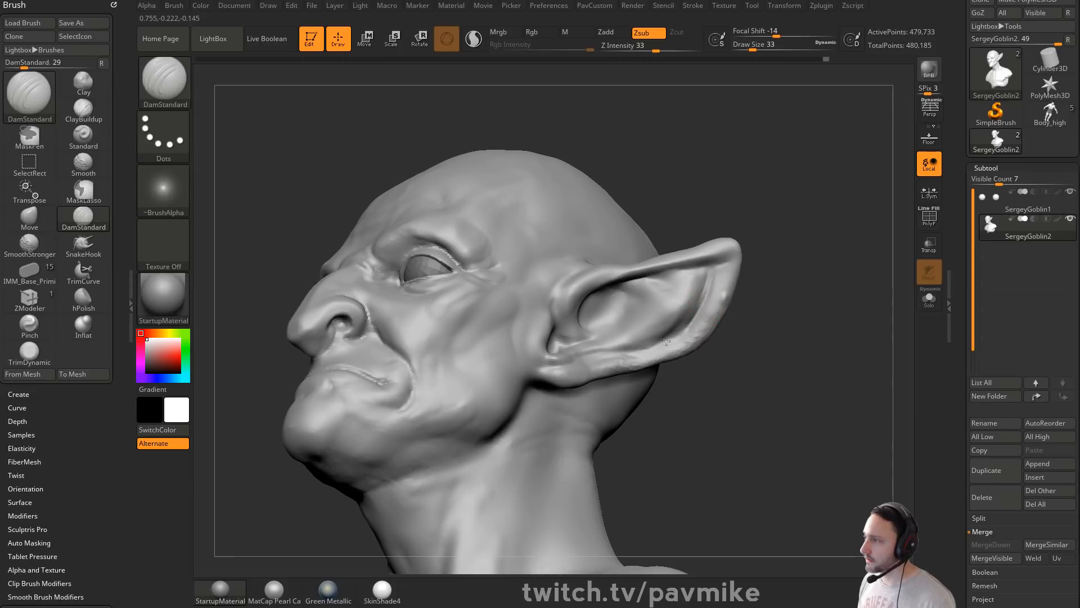
{"action": "left_click_drag", "start_coordinate": [565, 375], "coordinate": [672, 355], "text": "shift"}
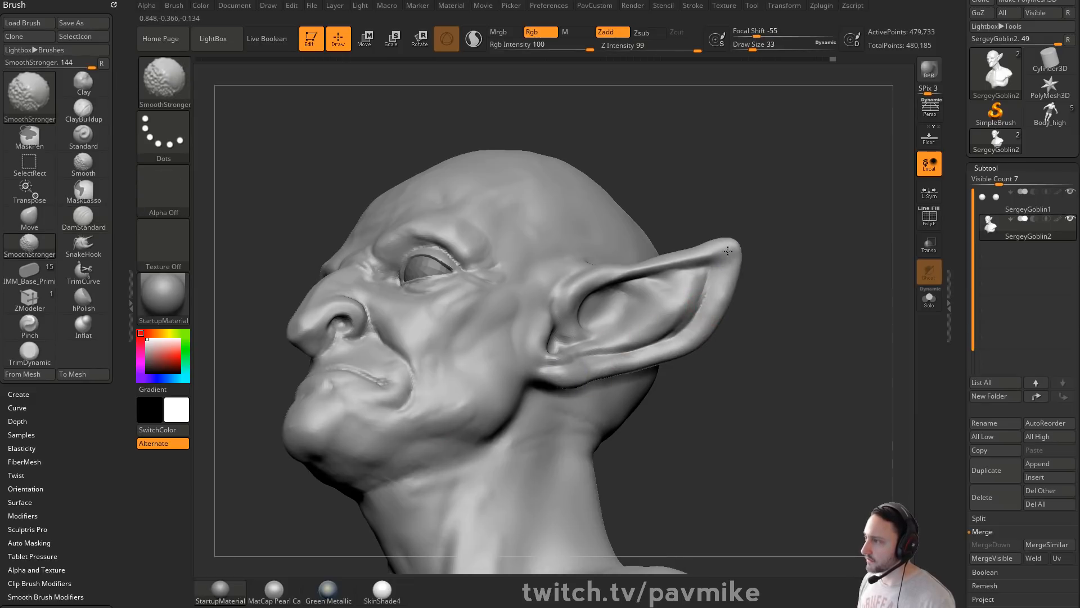
Step: Clean up the seam where the back of the ear joins the skull with the Clay brush at draw sizes 33 and 39
{"action": "mouse_move", "coordinate": [774, 388]}
{"action": "left_mouse_down"}
{"action": "mouse_move", "coordinate": [810, 390]}
{"action": "mouse_move", "coordinate": [591, 401]}
{"action": "mouse_move", "coordinate": [566, 412]}
{"action": "left_mouse_up"}
{"action": "key", "text": "b"}
{"action": "key", "text": "c"}
{"action": "key", "text": "l"}
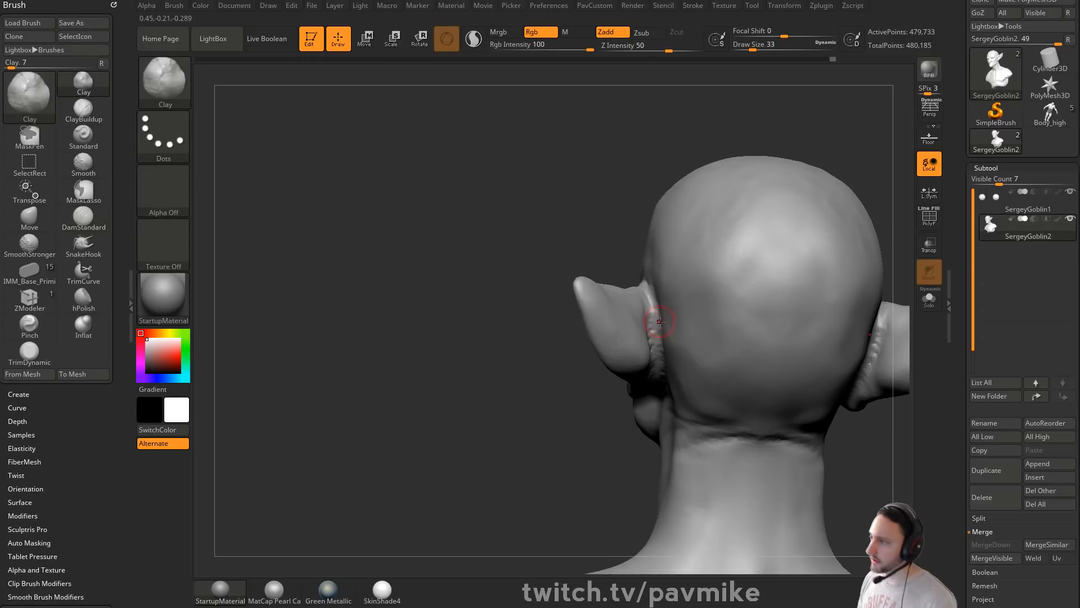
{"action": "left_click_drag", "start_coordinate": [601, 439], "coordinate": [619, 394]}
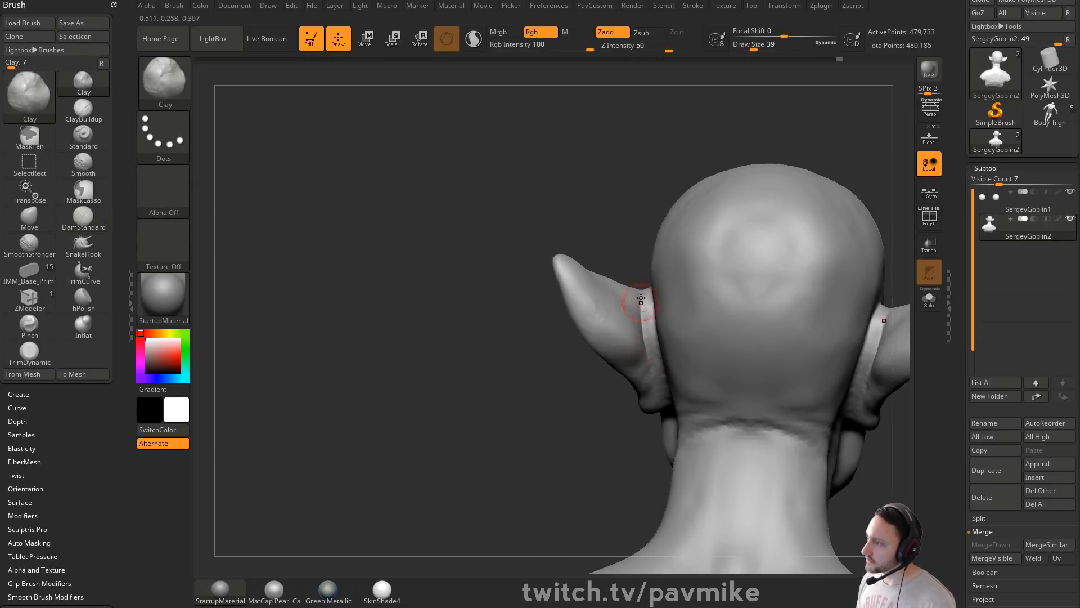
Step: Define the upper root of the ear against the skull with DamStandard at draw size 31 and smooth the transition
{"action": "left_click_drag", "start_coordinate": [550, 412], "coordinate": [817, 349]}
{"action": "left_click_drag", "start_coordinate": [863, 241], "coordinate": [830, 338], "text": "alt"}
{"action": "key", "text": "shift"}
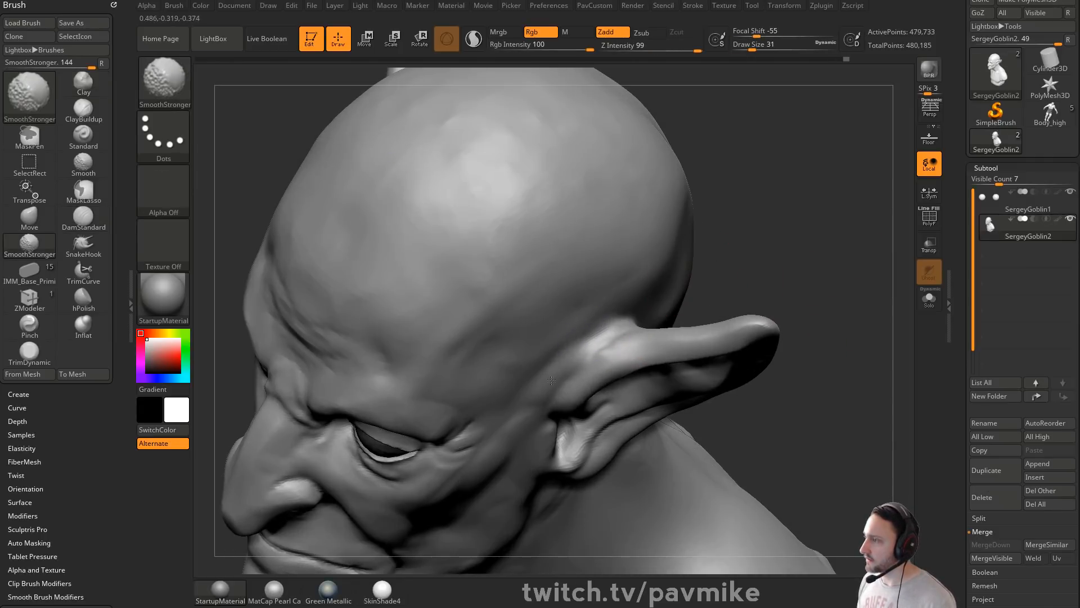
{"action": "left_click_drag", "start_coordinate": [724, 278], "coordinate": [692, 323]}
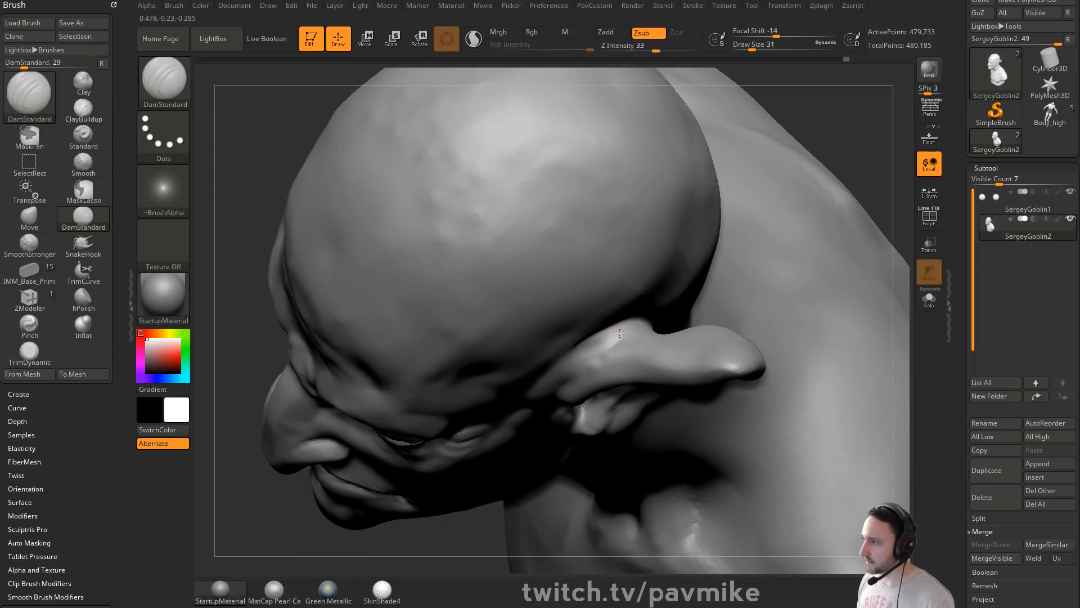
{"action": "left_click_drag", "start_coordinate": [883, 188], "coordinate": [755, 203]}
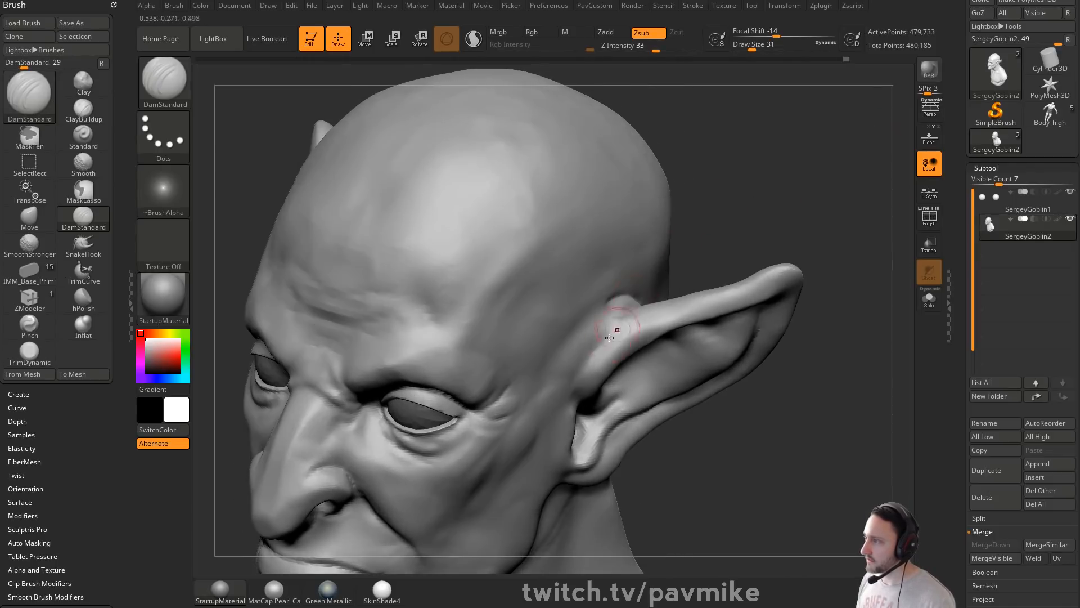
{"action": "left_click_drag", "start_coordinate": [776, 247], "coordinate": [740, 217]}
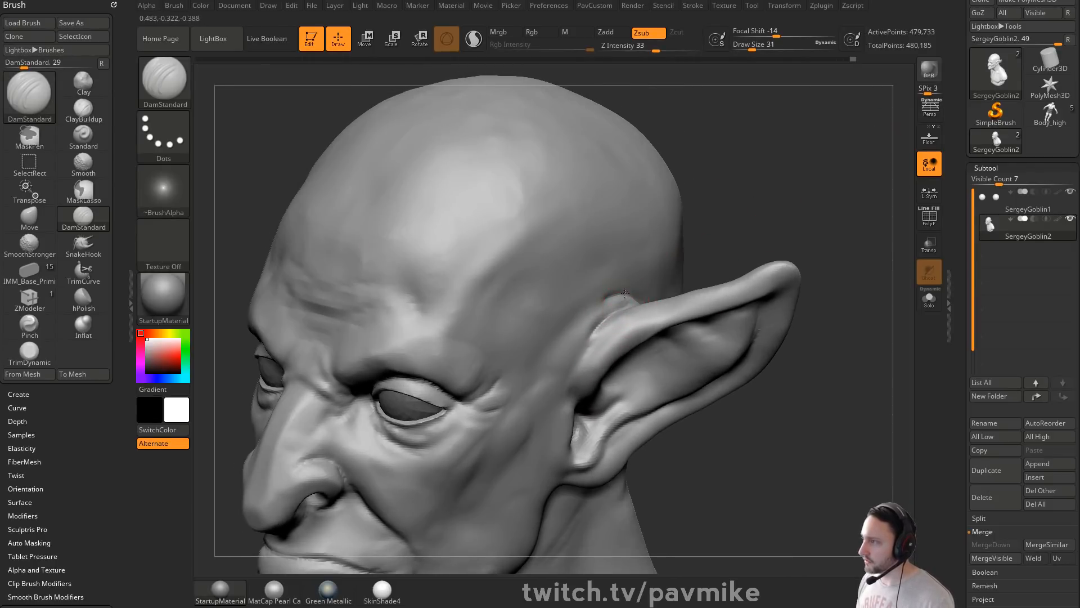
{"action": "left_click_drag", "start_coordinate": [604, 318], "coordinate": [641, 287], "text": "shift"}
Step: Work the crease below the ear on the side of the neck with DamStandard at draw size 41
{"action": "left_click_drag", "start_coordinate": [807, 216], "coordinate": [568, 374]}
{"action": "mouse_move", "coordinate": [741, 354]}
{"action": "left_mouse_down"}
{"action": "mouse_move", "coordinate": [761, 315]}
{"action": "mouse_move", "coordinate": [675, 326]}
{"action": "left_mouse_up"}
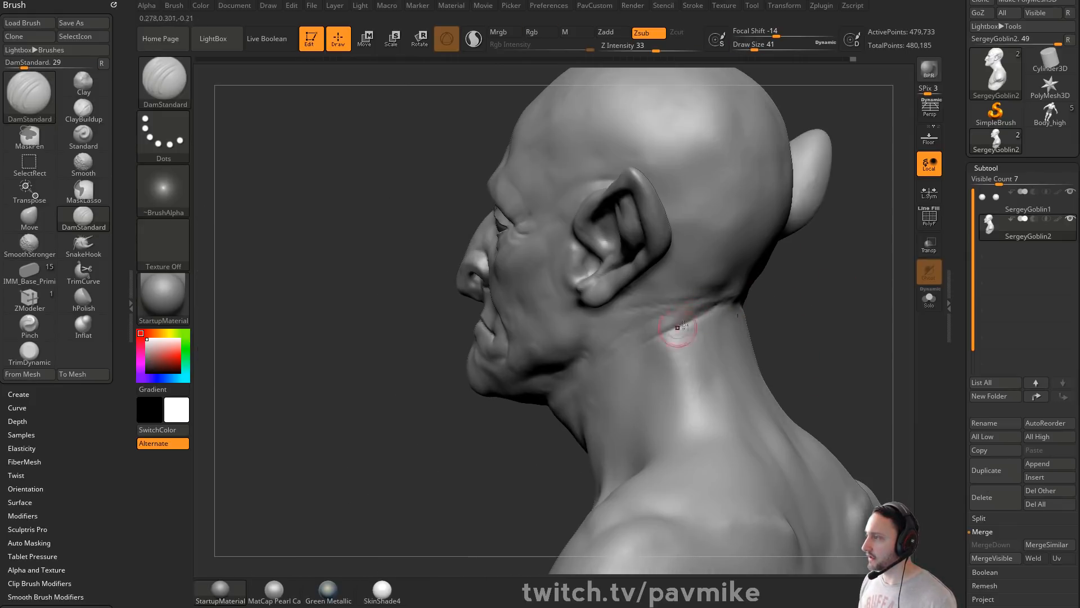
{"action": "left_click_drag", "start_coordinate": [615, 362], "coordinate": [716, 349]}
Step: Compare the whole bust with perspective turned on and off
{"action": "mouse_move", "coordinate": [803, 320]}
{"action": "left_mouse_down"}
{"action": "mouse_move", "coordinate": [848, 341]}
{"action": "mouse_move", "coordinate": [647, 337]}
{"action": "mouse_move", "coordinate": [786, 324]}
{"action": "mouse_move", "coordinate": [771, 338]}
{"action": "mouse_move", "coordinate": [778, 283]}
{"action": "left_mouse_up"}
{"action": "left_click", "coordinate": [929, 110]}
{"action": "mouse_move", "coordinate": [790, 320]}
{"action": "left_mouse_down"}
{"action": "mouse_move", "coordinate": [887, 313]}
{"action": "mouse_move", "coordinate": [797, 302]}
{"action": "left_mouse_up"}
{"action": "left_click", "coordinate": [929, 110]}
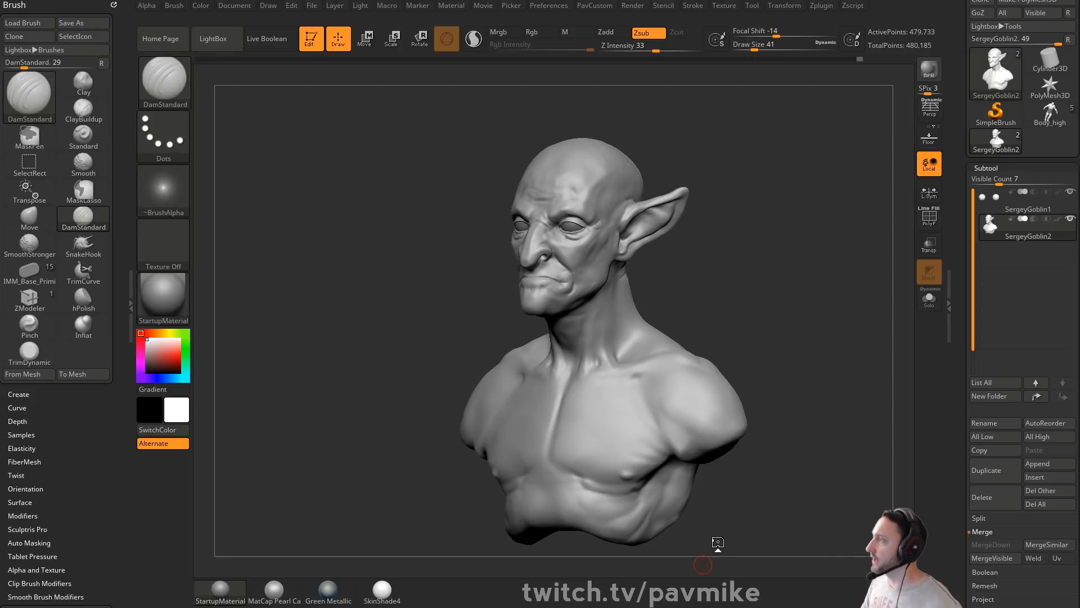
Step: Clear the canvas, load SergeyGoblin.ZTL, draw the original goblin bust on the canvas and put it in Edit mode
{"action": "left_click", "coordinate": [309, 39]}
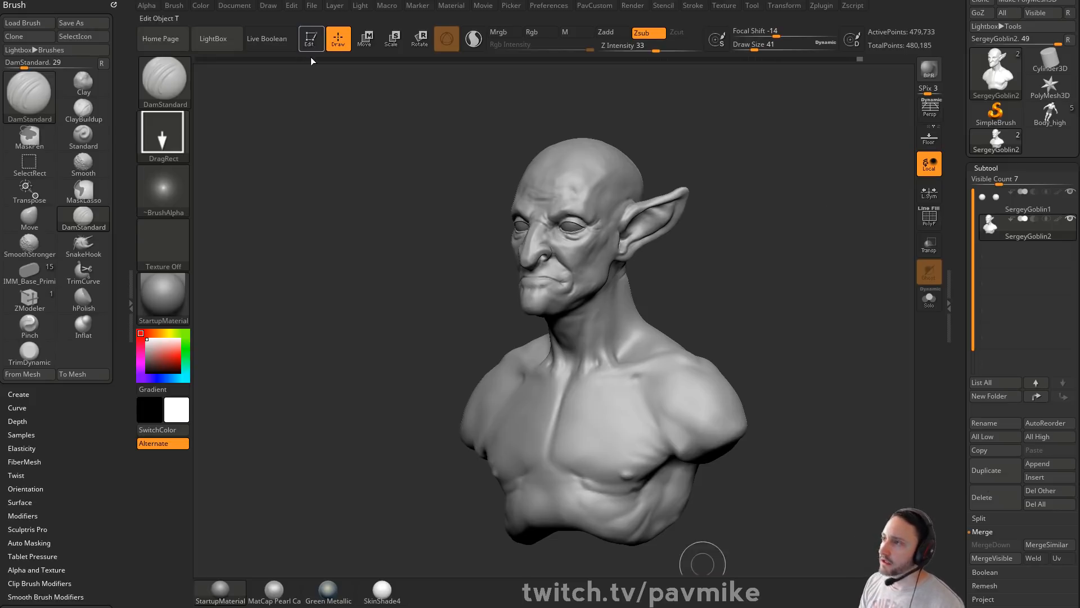
{"action": "key", "text": "ctrl+n"}
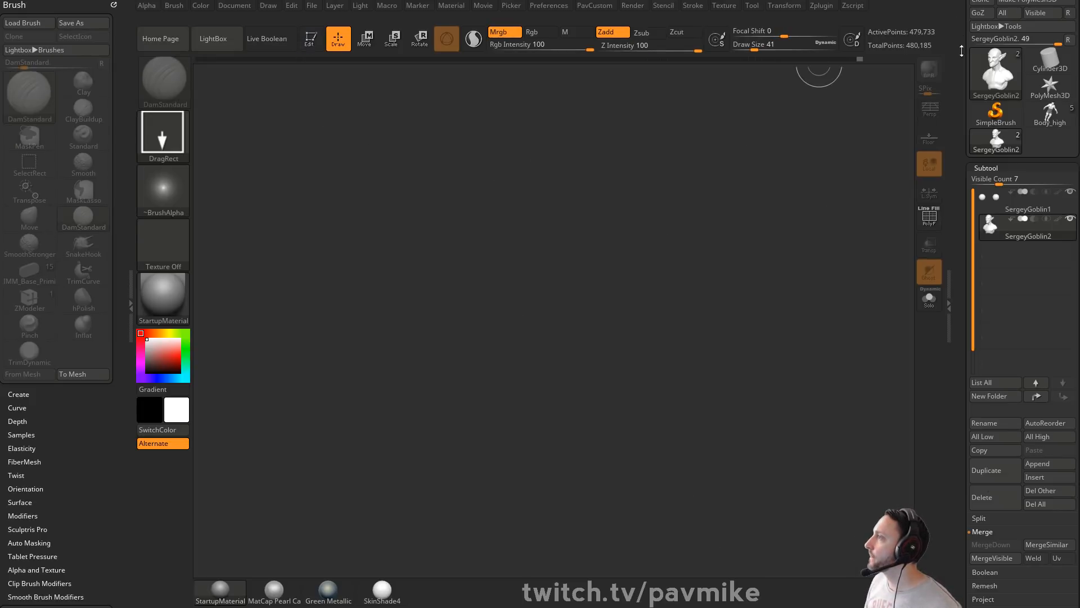
{"action": "scroll", "coordinate": [962, 50], "scroll_direction": "up", "scroll_amount": 3}
{"action": "left_click", "coordinate": [994, 25]}
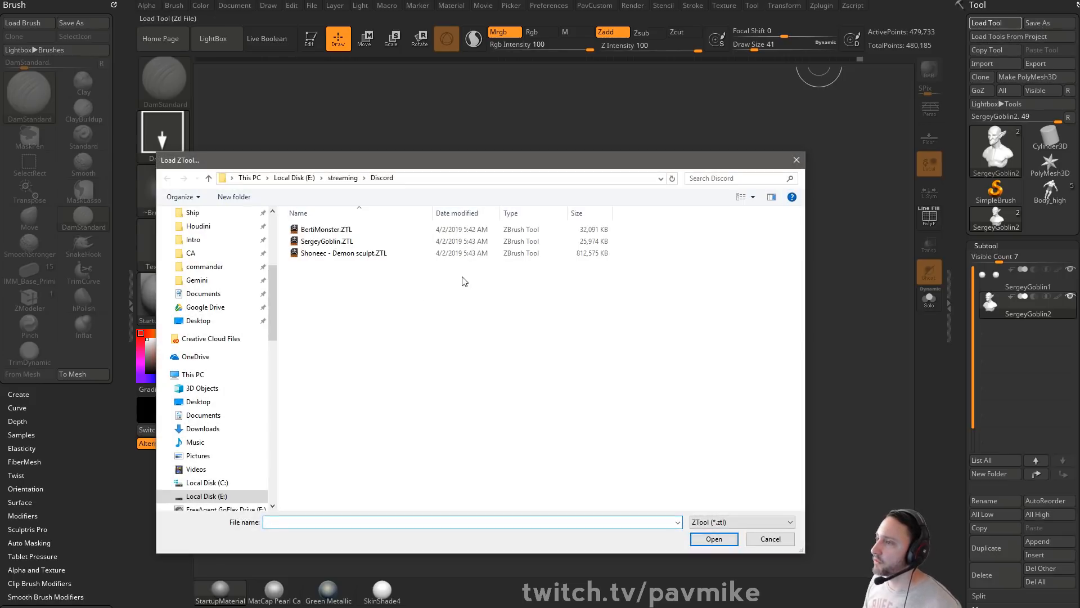
{"action": "double_click", "coordinate": [360, 241]}
{"action": "left_click_drag", "start_coordinate": [601, 366], "coordinate": [604, 452]}
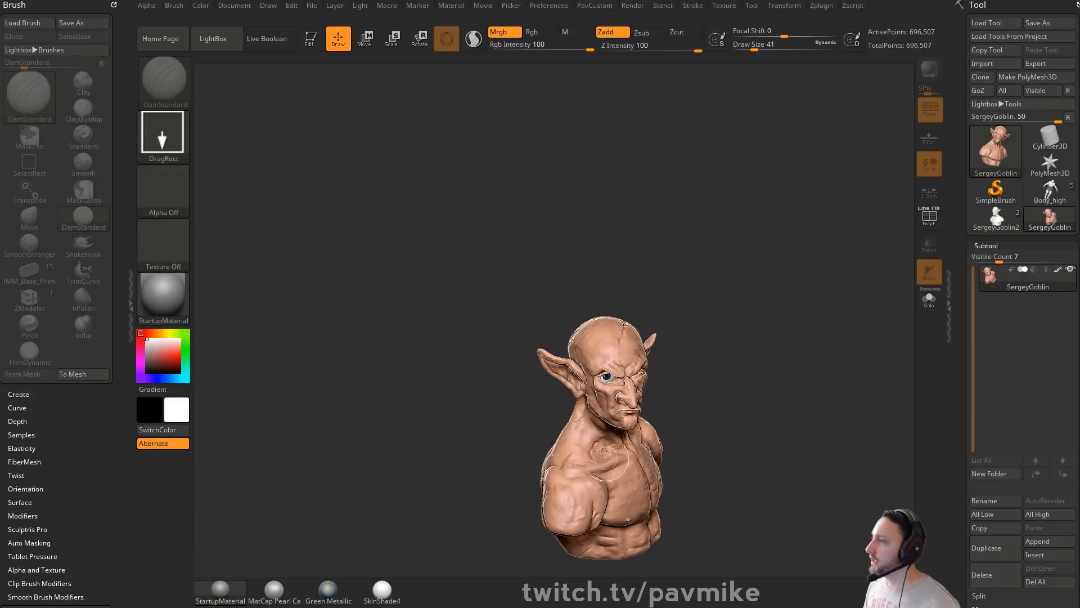
{"action": "left_click", "coordinate": [312, 41]}
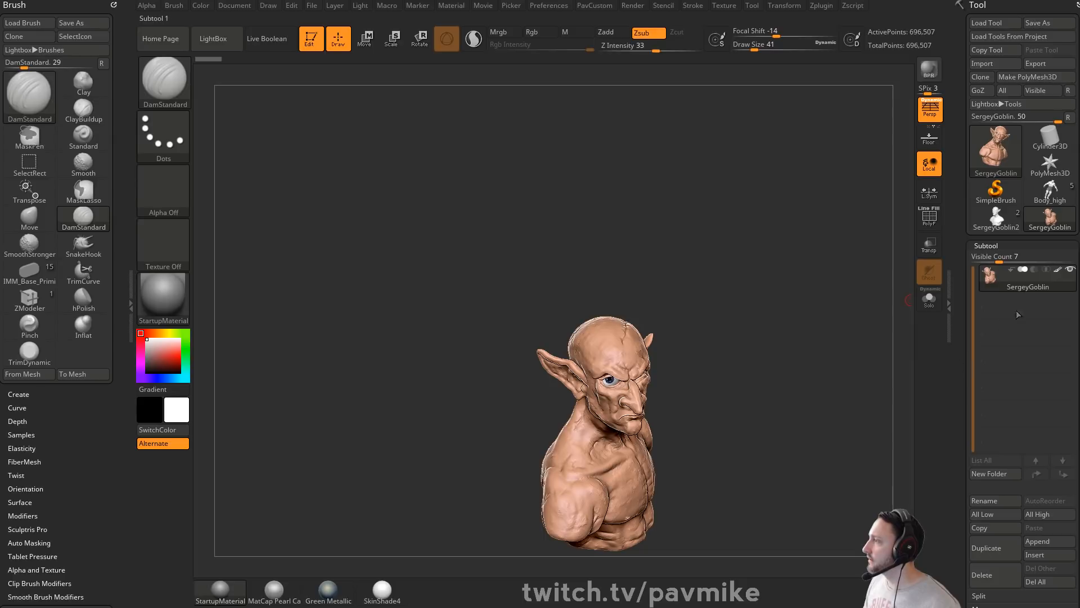
Step: Switch to the reworked SergeyGoblin2 tool, append the original SergeyGoblin bust as a subtool and make that bust active
{"action": "left_click", "coordinate": [1058, 271], "text": "shift"}
{"action": "left_click", "coordinate": [1006, 224]}
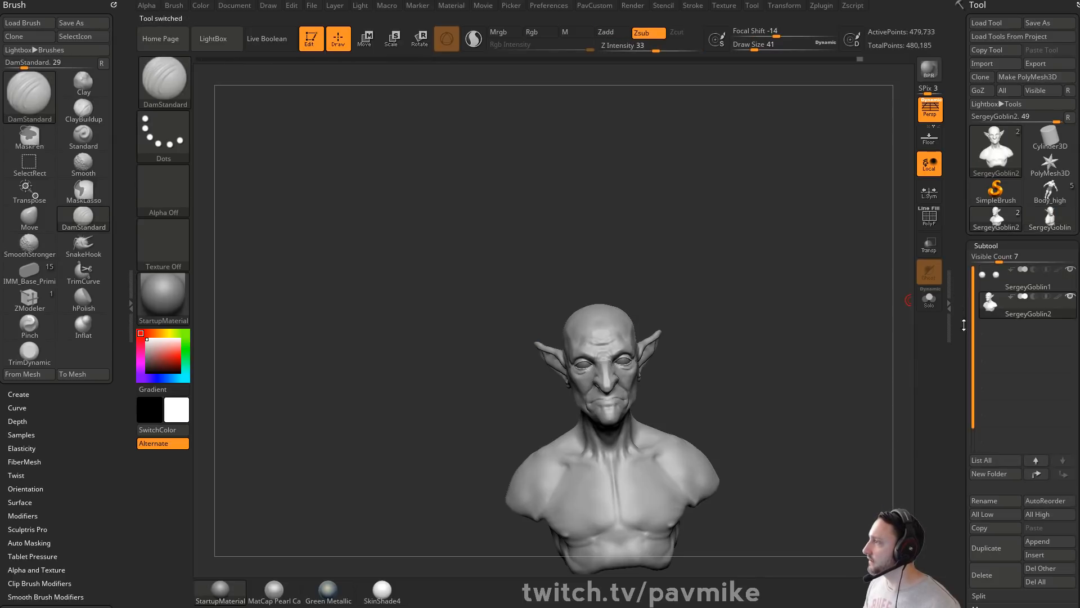
{"action": "left_click", "coordinate": [1048, 540]}
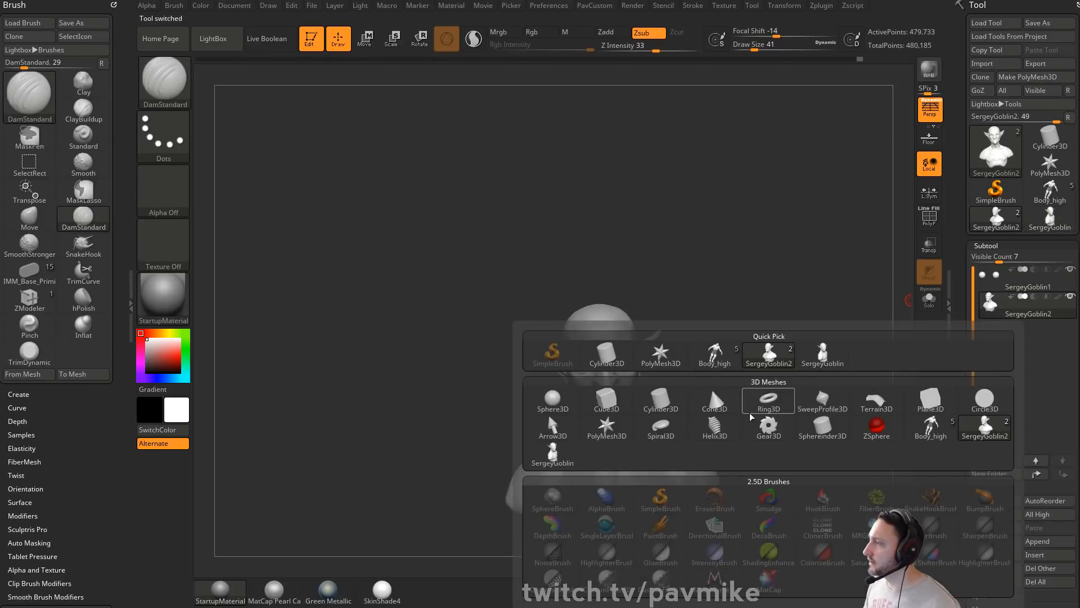
{"action": "left_click", "coordinate": [831, 355]}
{"action": "left_click_drag", "start_coordinate": [848, 351], "coordinate": [639, 345]}
{"action": "left_click", "coordinate": [1018, 339]}
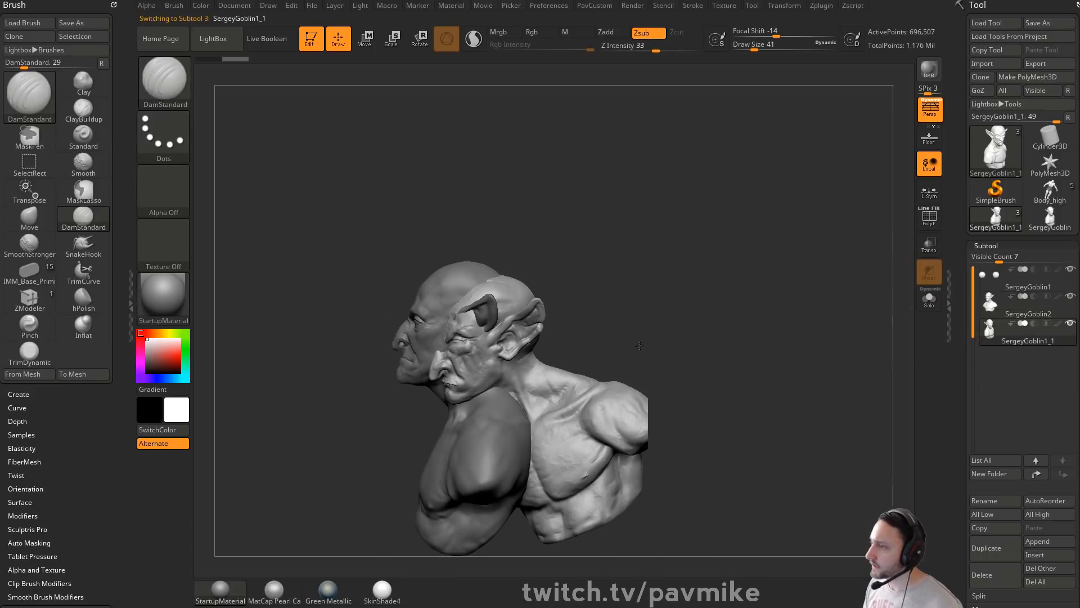
Step: Move the appended original bust sideways so it stands clear of the reworked bust
{"action": "key", "text": "w"}
{"action": "left_click_drag", "start_coordinate": [616, 399], "coordinate": [639, 395]}
{"action": "left_click_drag", "start_coordinate": [548, 399], "coordinate": [732, 398]}
{"action": "key", "text": "q"}
{"action": "left_click_drag", "start_coordinate": [636, 231], "coordinate": [732, 226]}
{"action": "left_click_drag", "start_coordinate": [516, 232], "coordinate": [236, 232], "text": "alt"}
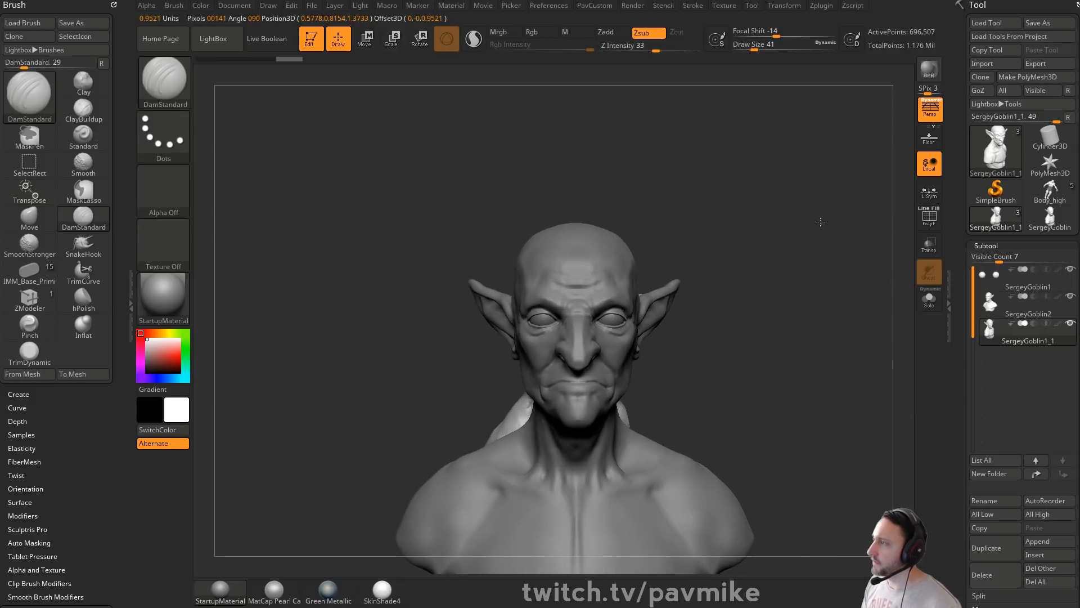
Step: Turn perspective off and compare the original and reworked busts side by side from several angles
{"action": "left_click_drag", "start_coordinate": [836, 207], "coordinate": [809, 292]}
{"action": "key", "text": "p"}
{"action": "left_click_drag", "start_coordinate": [673, 293], "coordinate": [737, 288], "text": "alt"}
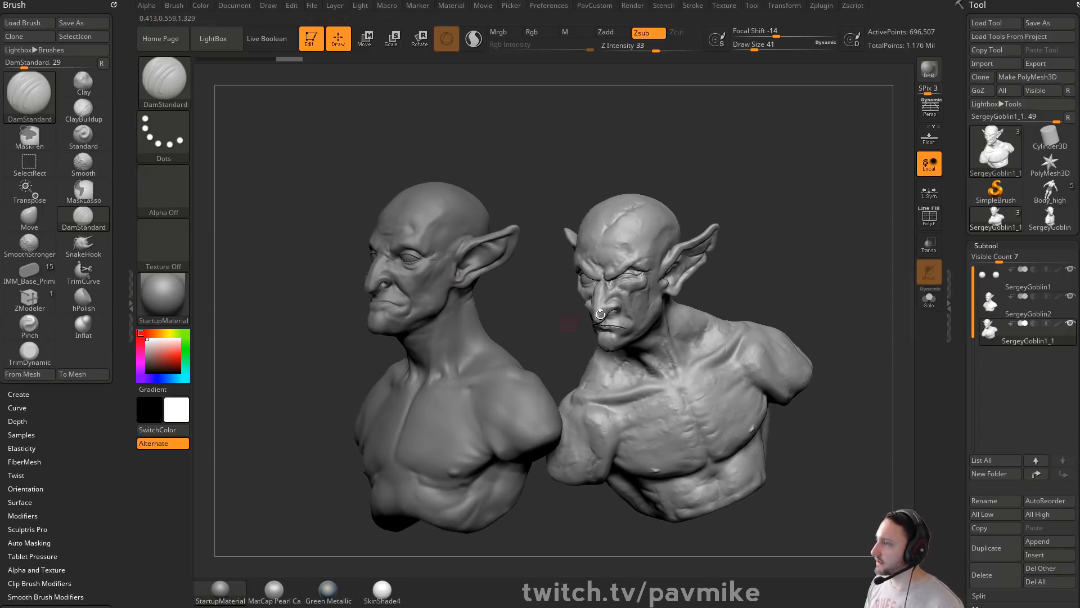
{"action": "key", "text": "s"}
{"action": "left_click", "coordinate": [760, 288]}
{"action": "key", "text": "s"}
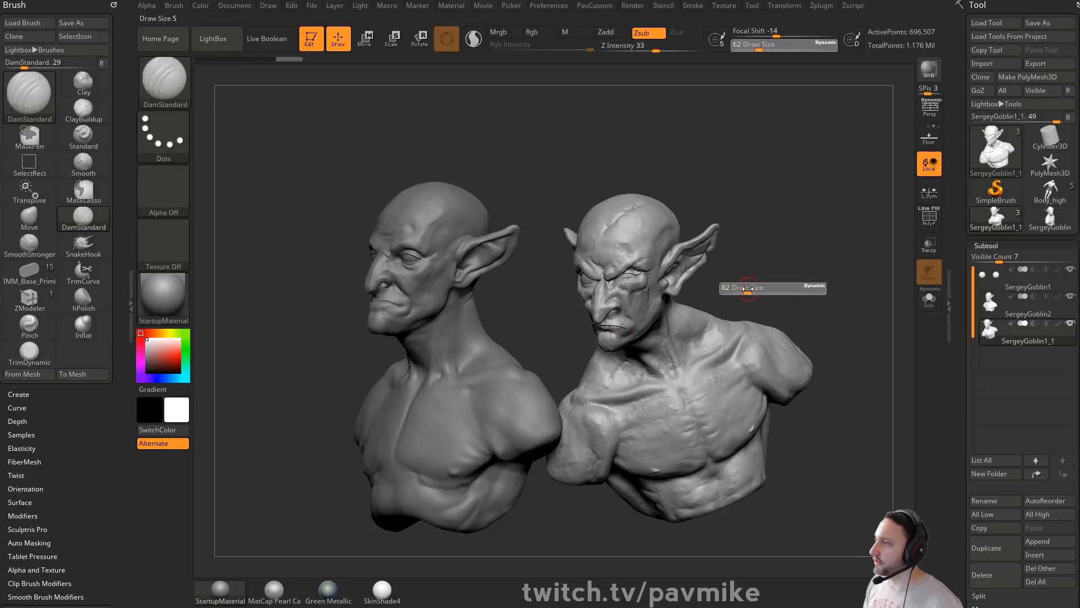
{"action": "left_click", "coordinate": [747, 286]}
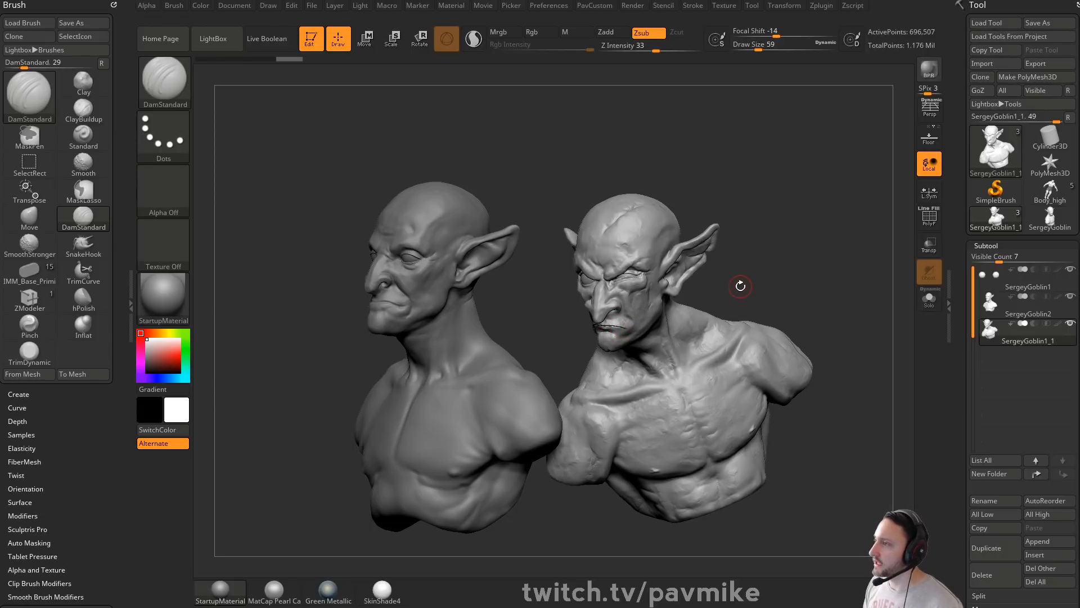
{"action": "mouse_move", "coordinate": [809, 243]}
{"action": "left_mouse_down"}
{"action": "mouse_move", "coordinate": [860, 257]}
{"action": "mouse_move", "coordinate": [818, 265]}
{"action": "mouse_move", "coordinate": [825, 251]}
{"action": "mouse_move", "coordinate": [830, 302]}
{"action": "left_mouse_up"}
Step: Choose the Standard brush, make the reworked bust SergeyGoblin2 the active subtool and isolate it with Solo for a close look at the eye
{"action": "key", "text": "b"}
{"action": "key", "text": "s"}
{"action": "key", "text": "t"}
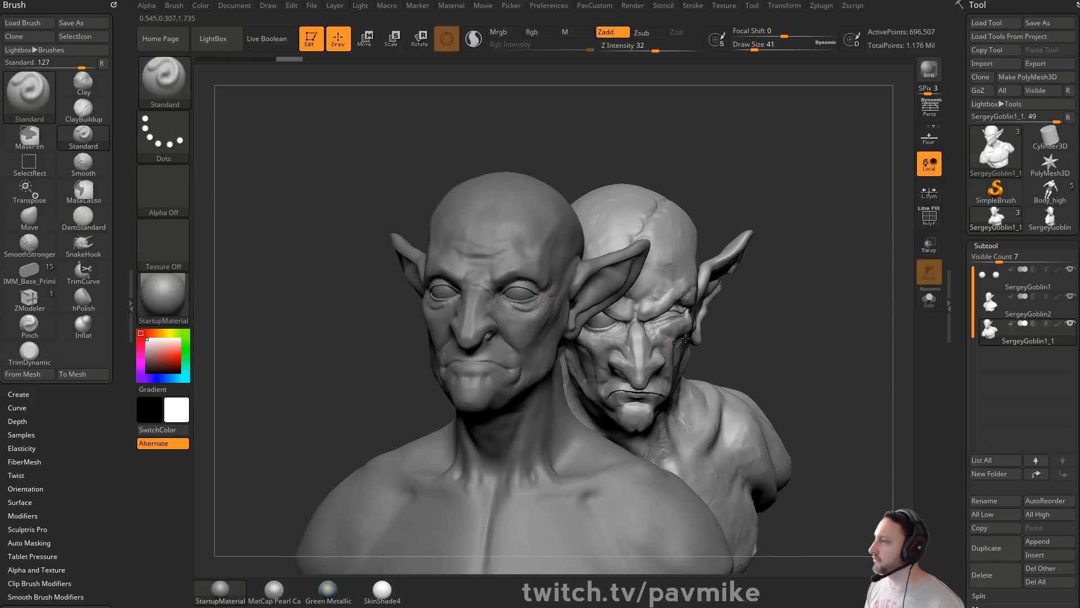
{"action": "left_click", "coordinate": [928, 300]}
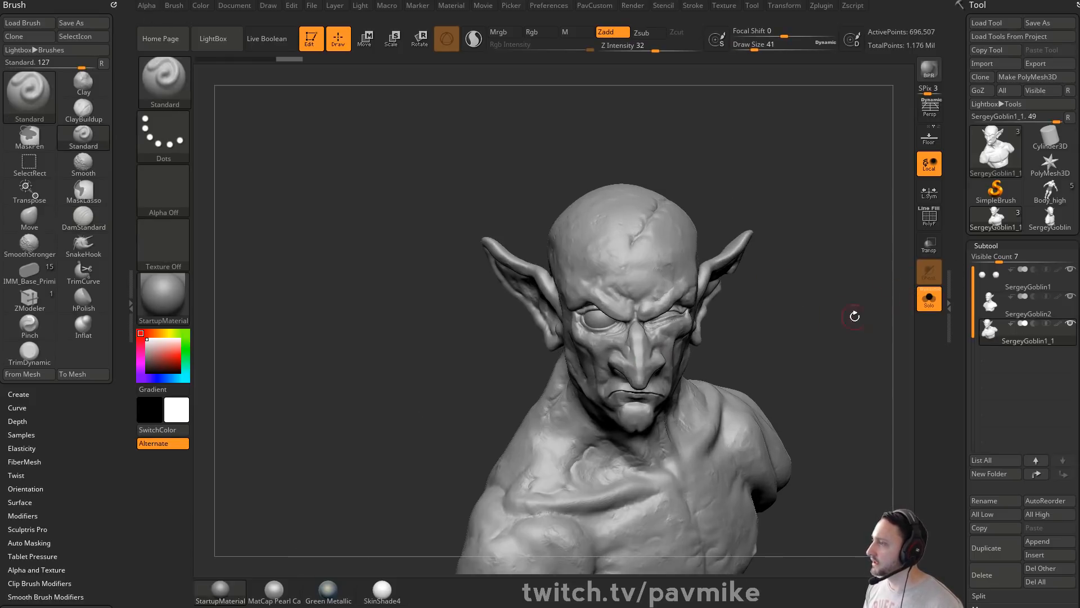
{"action": "left_click", "coordinate": [930, 302]}
{"action": "left_click", "coordinate": [934, 309]}
{"action": "left_click_drag", "start_coordinate": [811, 315], "coordinate": [657, 229], "text": "alt"}
{"action": "left_click_drag", "start_coordinate": [799, 352], "coordinate": [936, 487], "text": "alt"}
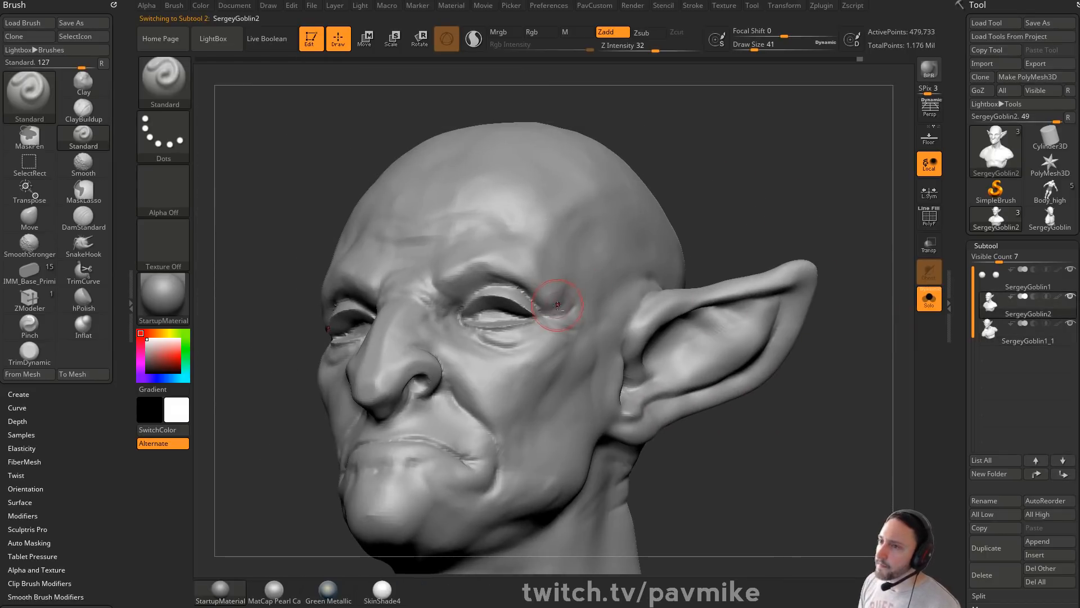
Step: Smooth the skin around the outer corner of the eye with SmoothStronger at draw size 20
{"action": "key", "text": "s"}
{"action": "left_click_drag", "start_coordinate": [552, 311], "coordinate": [543, 309]}
{"action": "key", "text": "shift"}
{"action": "left_click_drag", "start_coordinate": [675, 193], "coordinate": [799, 225], "text": "shift"}
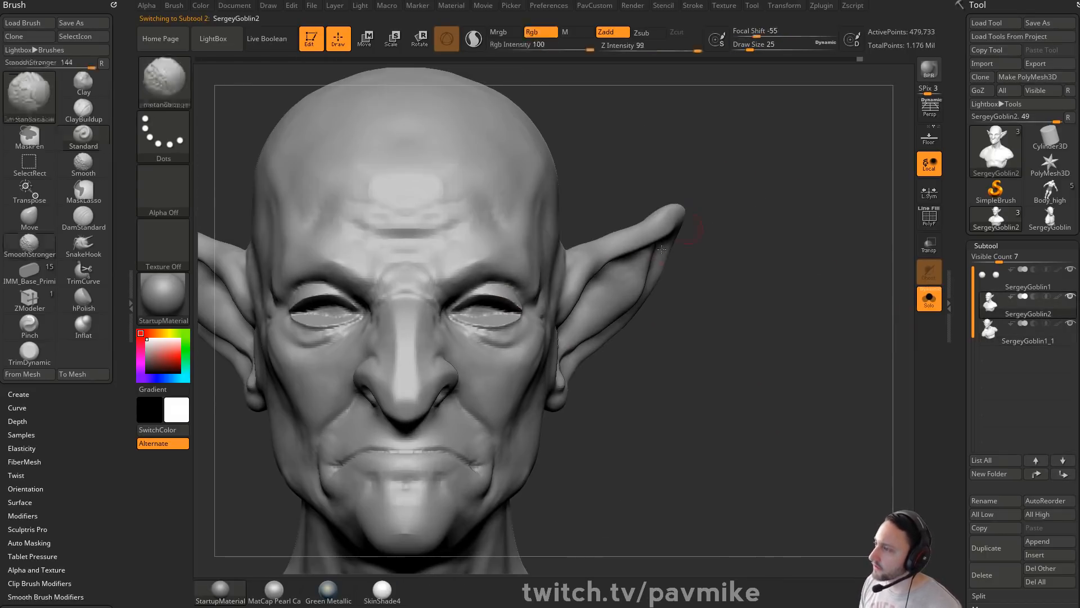
{"action": "left_click_drag", "start_coordinate": [799, 292], "coordinate": [816, 388], "text": "alt"}
{"action": "left_click_drag", "start_coordinate": [816, 360], "coordinate": [698, 344]}
{"action": "left_click_drag", "start_coordinate": [523, 346], "coordinate": [626, 383], "text": "shift"}
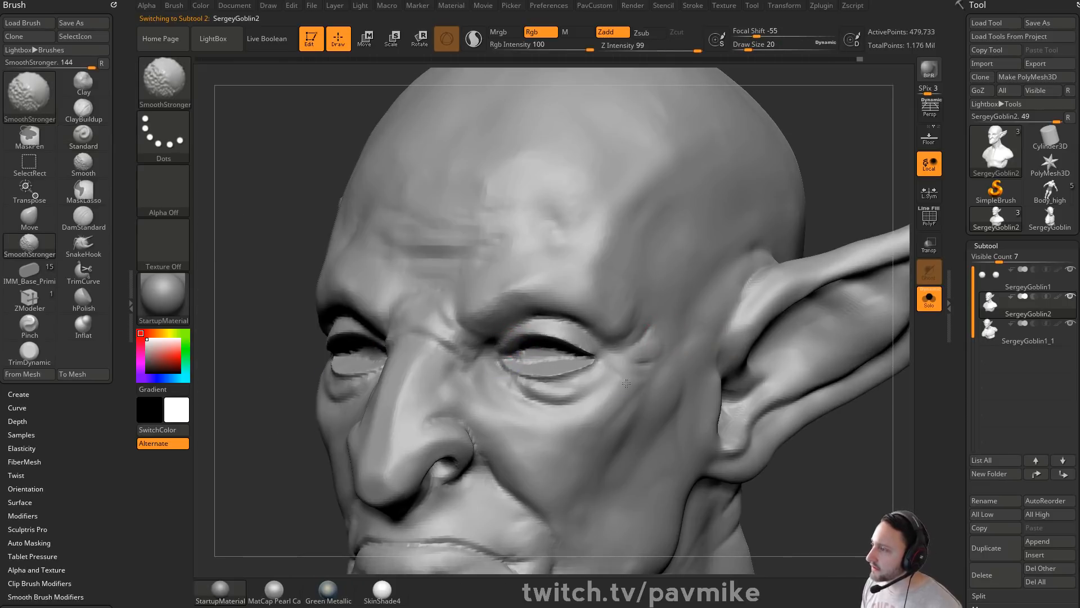
{"action": "left_click_drag", "start_coordinate": [515, 361], "coordinate": [646, 341], "text": "shift"}
{"action": "mouse_move", "coordinate": [780, 462]}
{"action": "left_mouse_down"}
{"action": "mouse_move", "coordinate": [854, 448]}
{"action": "mouse_move", "coordinate": [815, 430]}
{"action": "mouse_move", "coordinate": [821, 422]}
{"action": "mouse_move", "coordinate": [823, 445]}
{"action": "left_mouse_up"}
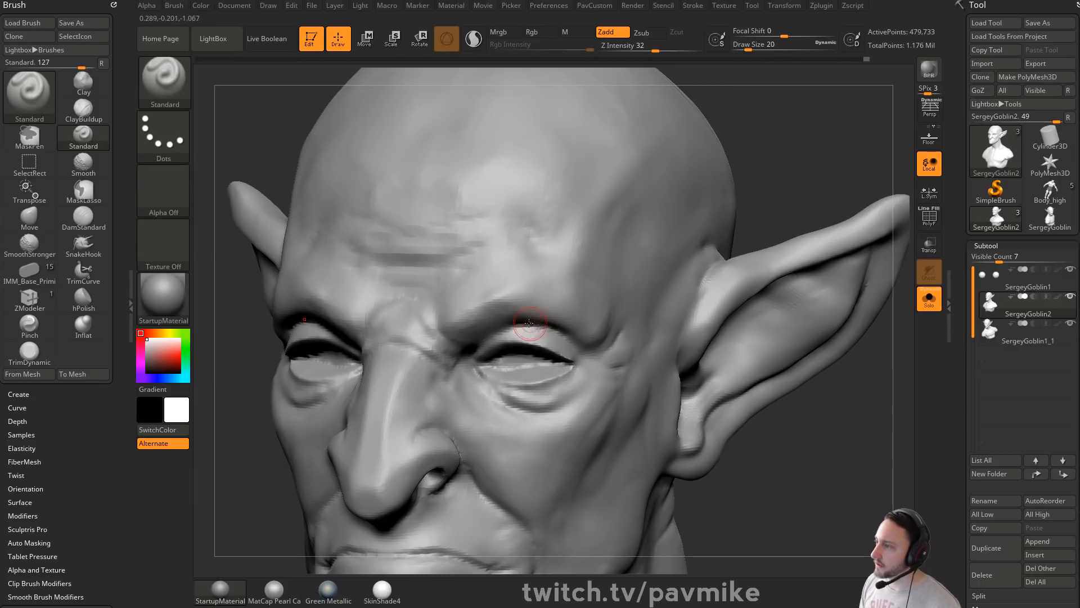
Step: Mask the fold above the upper eyelid with MaskPen at draw size 35 and invert the mask
{"action": "left_click_drag", "start_coordinate": [529, 323], "coordinate": [565, 315], "text": "ctrl"}
{"action": "left_click_drag", "start_coordinate": [810, 451], "coordinate": [819, 402]}
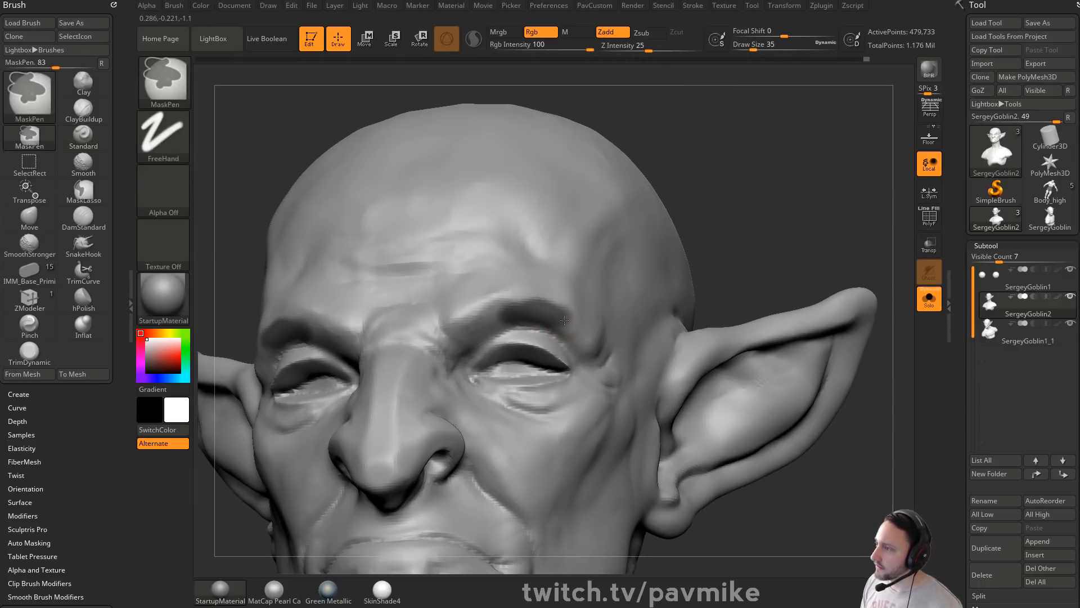
{"action": "left_click", "coordinate": [762, 224], "text": "ctrl"}
{"action": "mouse_move", "coordinate": [762, 225]}
{"action": "left_mouse_down"}
{"action": "mouse_move", "coordinate": [806, 184]}
{"action": "mouse_move", "coordinate": [675, 191]}
{"action": "left_mouse_up"}
Step: Reshape the unmasked fold over the outer upper eyelid with the Move brush at draw size 49 and clear the mask
{"action": "key", "text": "b"}
{"action": "key", "text": "m"}
{"action": "key", "text": "v"}
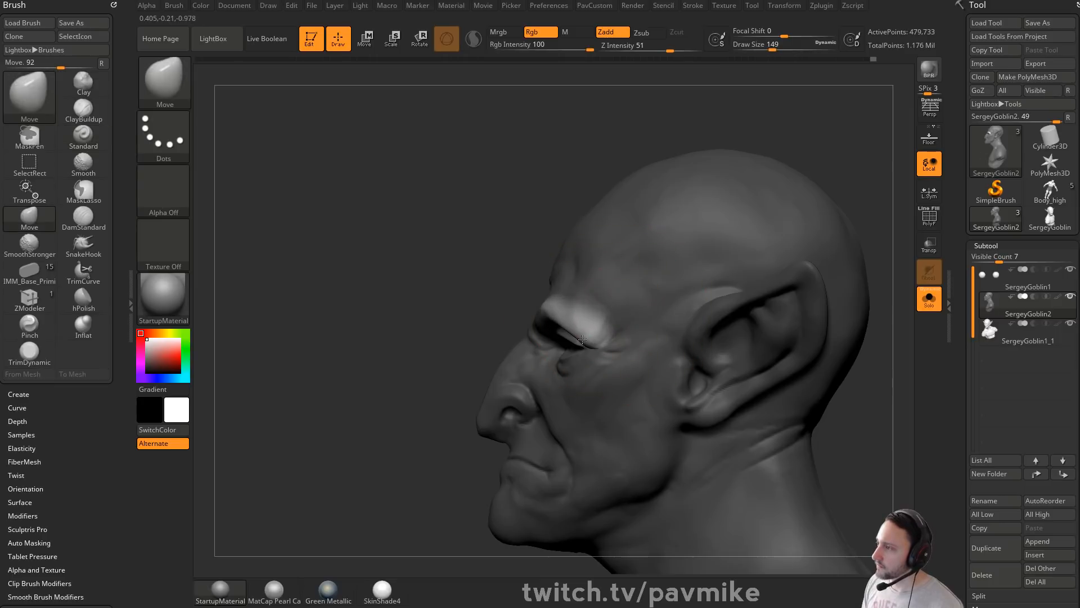
{"action": "key", "text": "bracketleft"}
{"action": "mouse_move", "coordinate": [439, 336]}
{"action": "left_mouse_down"}
{"action": "mouse_move", "coordinate": [756, 334]}
{"action": "mouse_move", "coordinate": [772, 349]}
{"action": "left_mouse_up"}
{"action": "key", "text": "s"}
{"action": "left_click_drag", "start_coordinate": [598, 334], "coordinate": [595, 333]}
{"action": "mouse_move", "coordinate": [771, 346]}
{"action": "left_mouse_down", "text": "ctrl"}
{"action": "mouse_move", "coordinate": [791, 359]}
{"action": "mouse_move", "coordinate": [710, 365]}
{"action": "mouse_move", "coordinate": [815, 383]}
{"action": "left_mouse_up", "text": "ctrl"}
{"action": "mouse_move", "coordinate": [826, 394]}
{"action": "left_mouse_down", "text": "ctrl"}
{"action": "mouse_move", "coordinate": [812, 335]}
{"action": "mouse_move", "coordinate": [792, 308]}
{"action": "left_mouse_up", "text": "ctrl"}
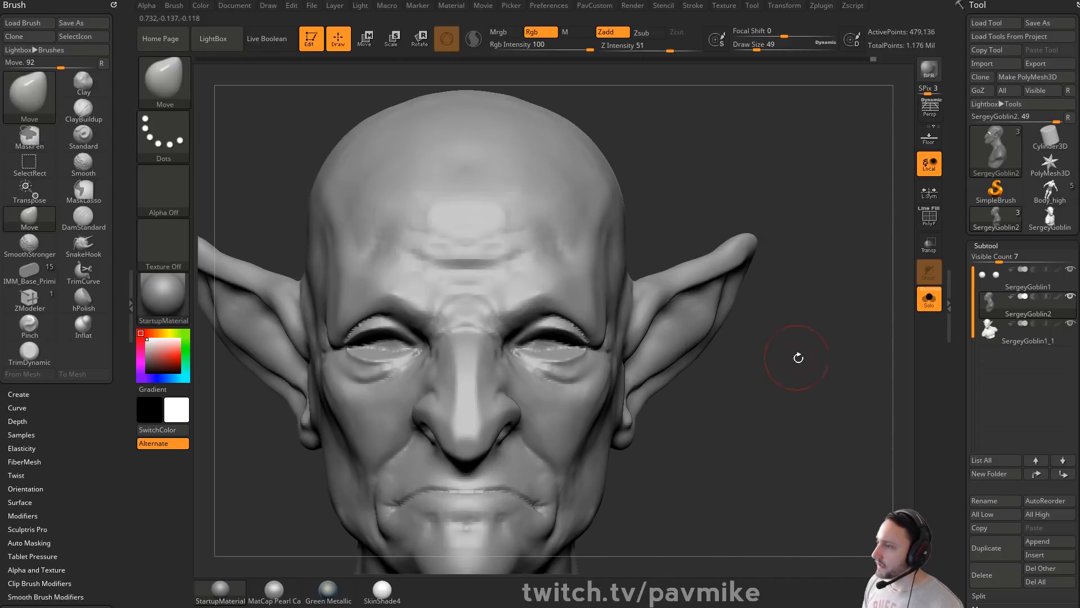
Step: Try to raise a pair of small horn bumps high on the forehead with the Standard brush at draw size 33
{"action": "left_click_drag", "start_coordinate": [806, 368], "coordinate": [670, 361]}
{"action": "key", "text": "b"}
{"action": "key", "text": "s"}
{"action": "key", "text": "t"}
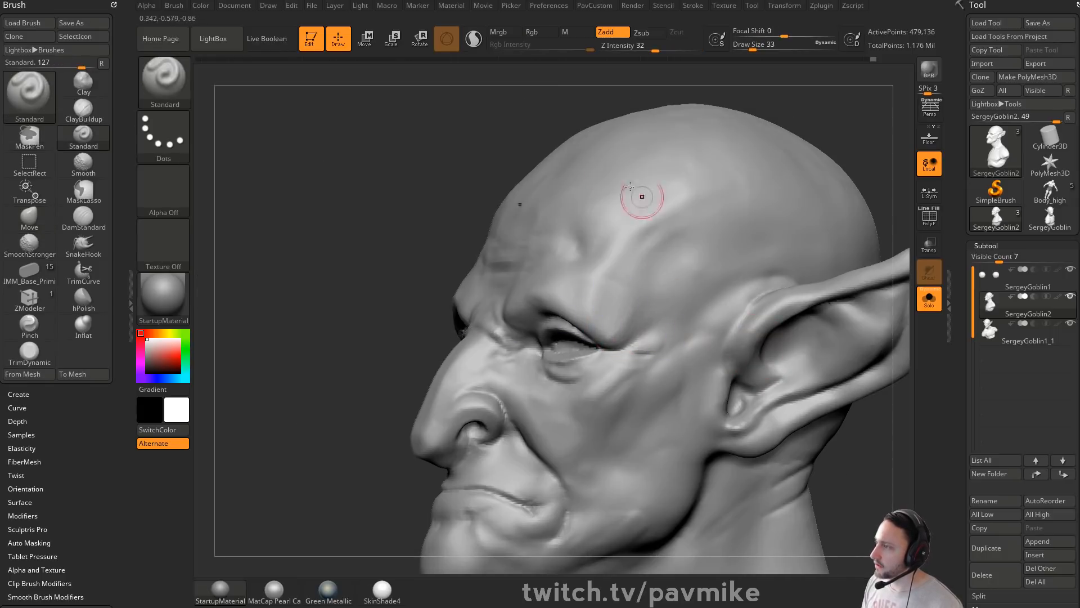
{"action": "left_click_drag", "start_coordinate": [629, 135], "coordinate": [641, 124]}
{"action": "mouse_move", "coordinate": [772, 126]}
{"action": "left_mouse_down"}
{"action": "mouse_move", "coordinate": [850, 126]}
{"action": "mouse_move", "coordinate": [836, 138]}
{"action": "left_mouse_up"}
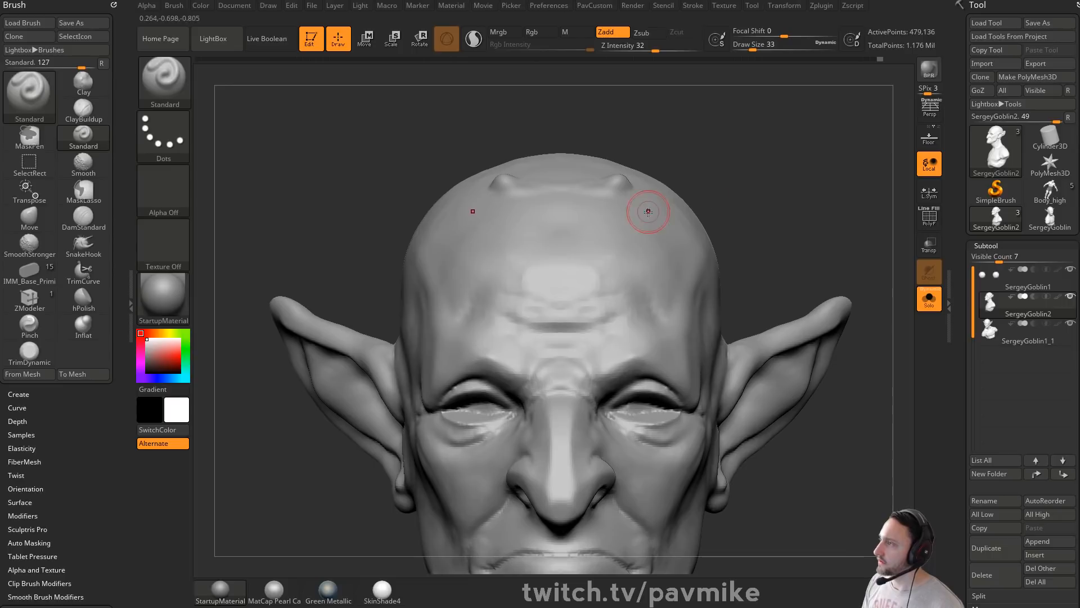
{"action": "mouse_move", "coordinate": [761, 158]}
{"action": "left_mouse_down"}
{"action": "mouse_move", "coordinate": [832, 150]}
{"action": "mouse_move", "coordinate": [796, 184]}
{"action": "mouse_move", "coordinate": [819, 260]}
{"action": "left_mouse_up"}
{"action": "key", "text": "ctrl"}
{"action": "key", "text": "ctrl+z"}
Step: Insert a mirrored pair of Sphere16 primitives high on the forehead, split them into their own subtool and turn Solo off
{"action": "key", "text": "b"}
{"action": "key", "text": "i"}
{"action": "key", "text": "m"}
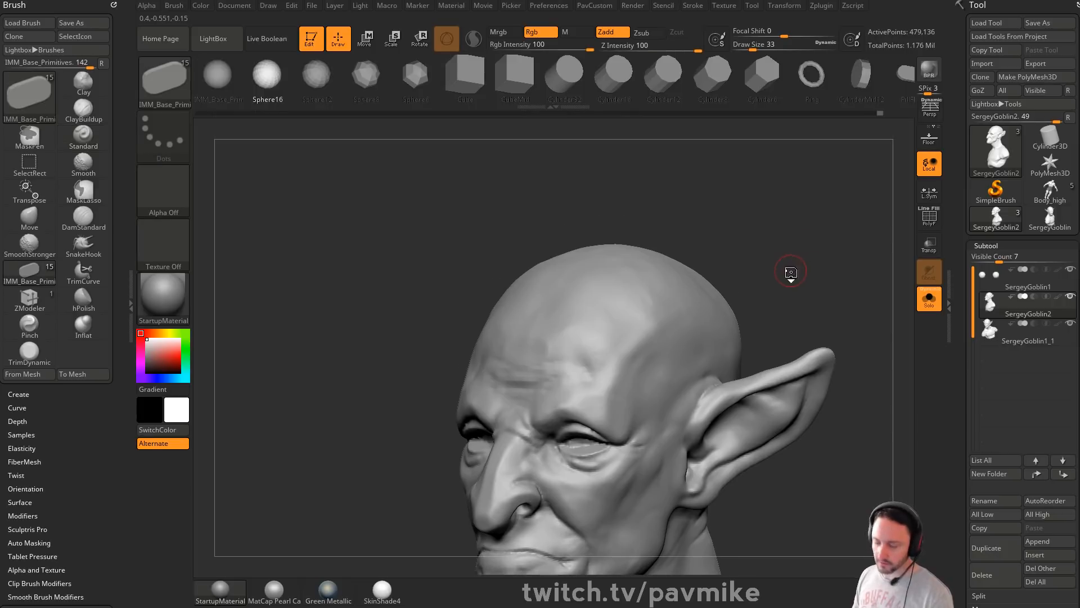
{"action": "key", "text": "m"}
{"action": "left_click", "coordinate": [651, 310]}
{"action": "right_click_drag", "start_coordinate": [614, 257], "coordinate": [645, 283]}
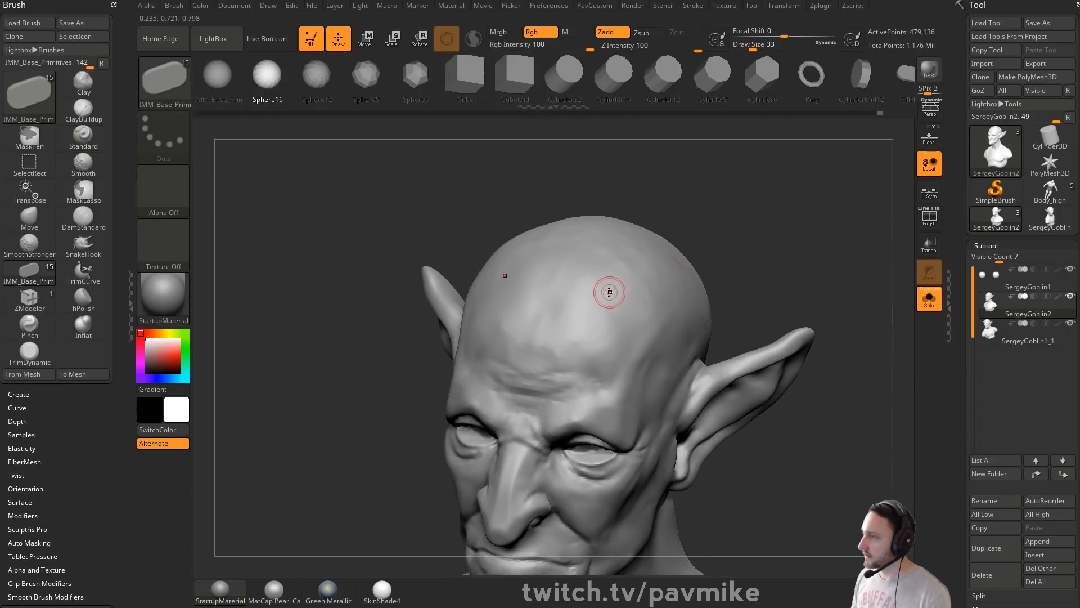
{"action": "left_click_drag", "start_coordinate": [610, 292], "coordinate": [629, 292]}
{"action": "key", "text": "2"}
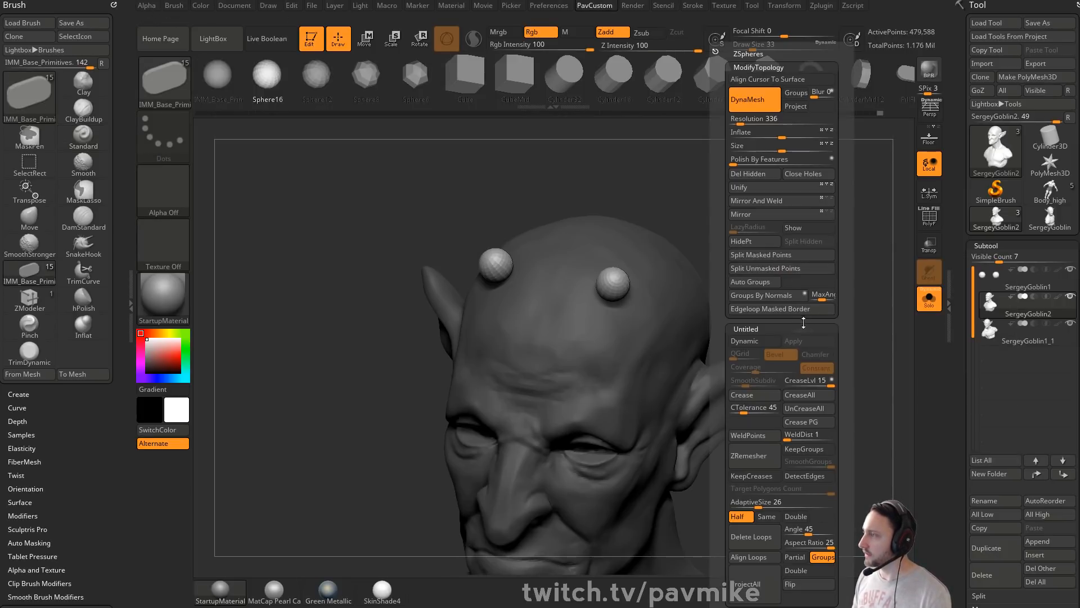
{"action": "left_click", "coordinate": [785, 254]}
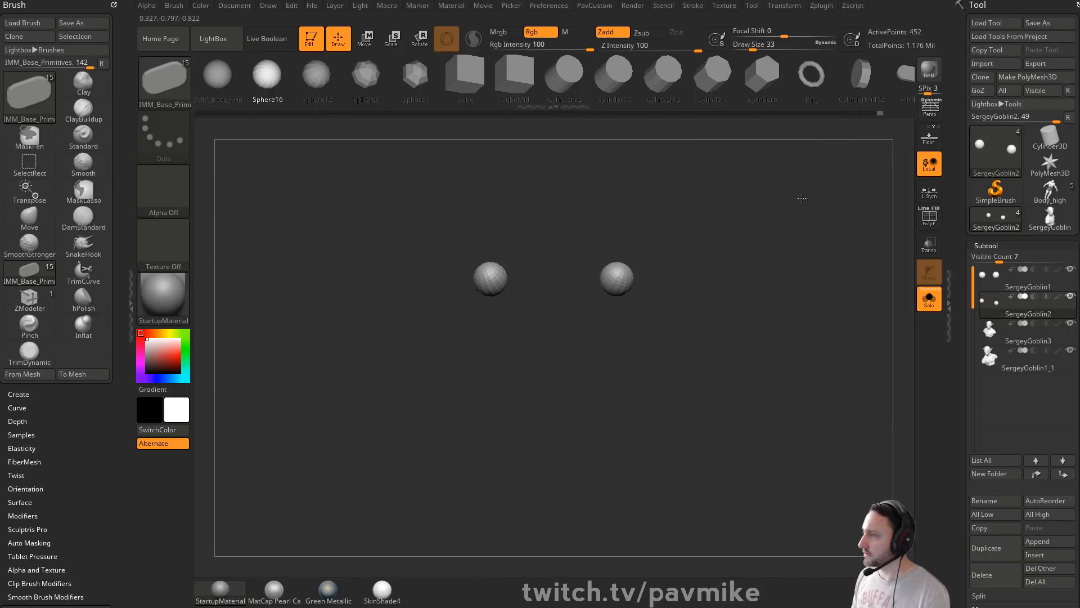
{"action": "left_click", "coordinate": [930, 298]}
Step: Stretch the two spheres upward into egg shapes with the Move brush at draw size 77
{"action": "key", "text": "b"}
{"action": "key", "text": "m"}
{"action": "key", "text": "v"}
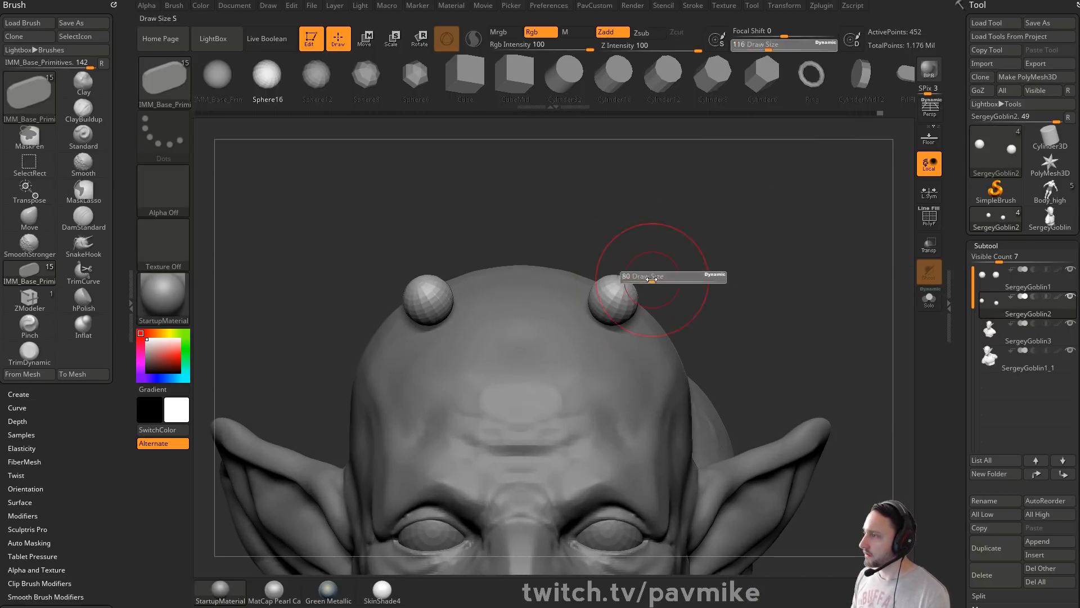
{"action": "right_click_drag", "start_coordinate": [591, 285], "coordinate": [634, 251]}
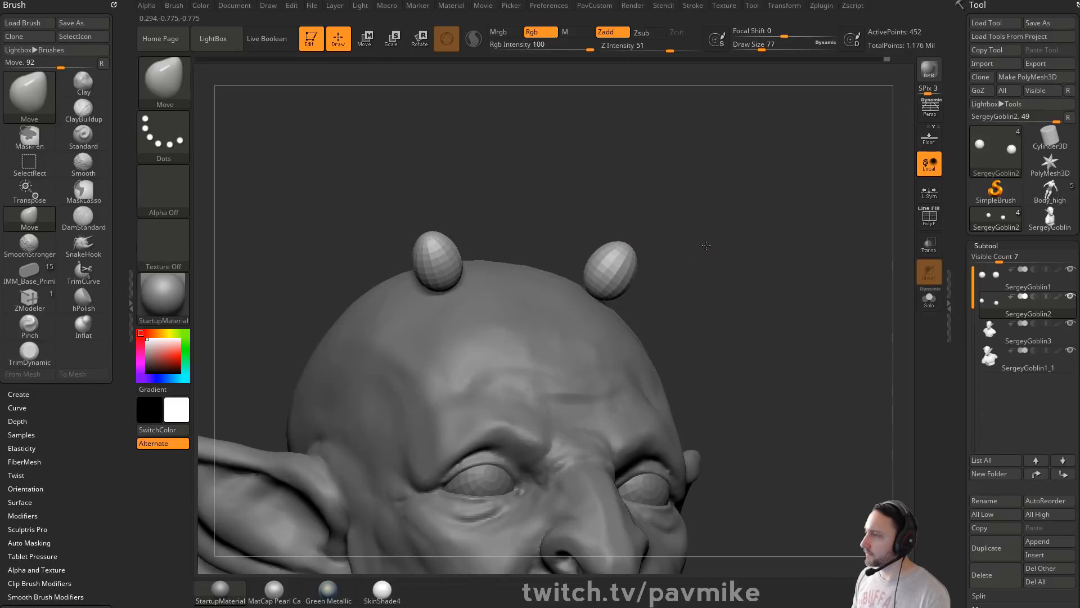
Step: Turn on Local Symmetry, scale the pair of horns down and sink them closer to the skull with the gizmo
{"action": "key", "text": "w"}
{"action": "left_click_drag", "start_coordinate": [592, 293], "coordinate": [589, 296]}
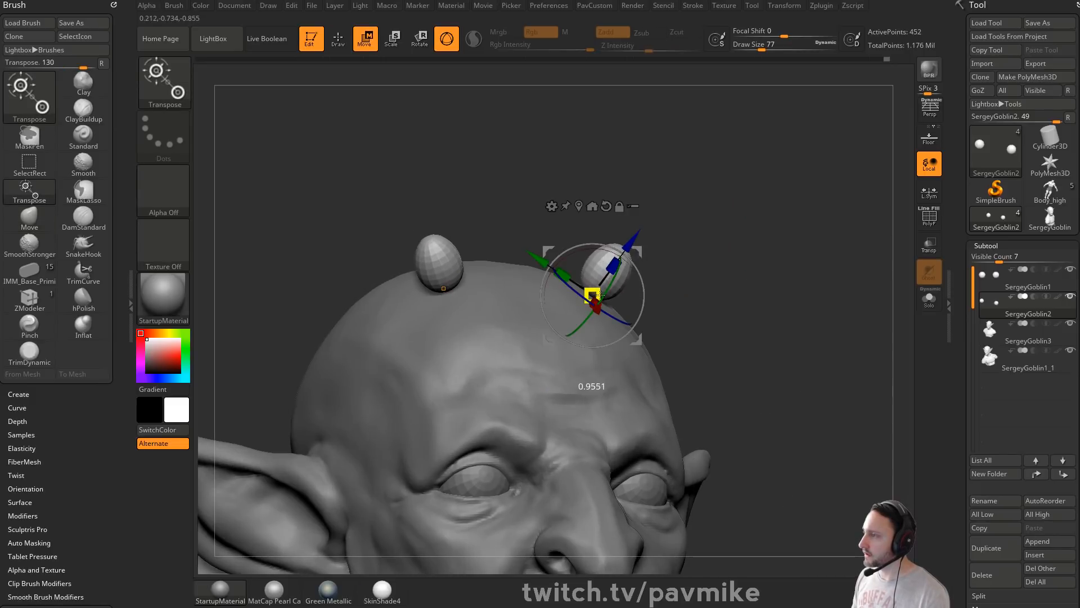
{"action": "right_click_drag", "start_coordinate": [730, 295], "coordinate": [697, 295], "text": "shift"}
{"action": "left_click_drag", "start_coordinate": [591, 296], "coordinate": [692, 270]}
{"action": "key", "text": "ctrl+z"}
{"action": "left_click", "coordinate": [929, 191]}
{"action": "left_click_drag", "start_coordinate": [591, 297], "coordinate": [589, 297]}
{"action": "left_click_drag", "start_coordinate": [634, 251], "coordinate": [626, 257]}
{"action": "key", "text": "q"}
Step: Shape both horns into tapered points with the Move brush, reducing the draw size from 51 to 33
{"action": "right_click_drag", "start_coordinate": [738, 224], "coordinate": [664, 236]}
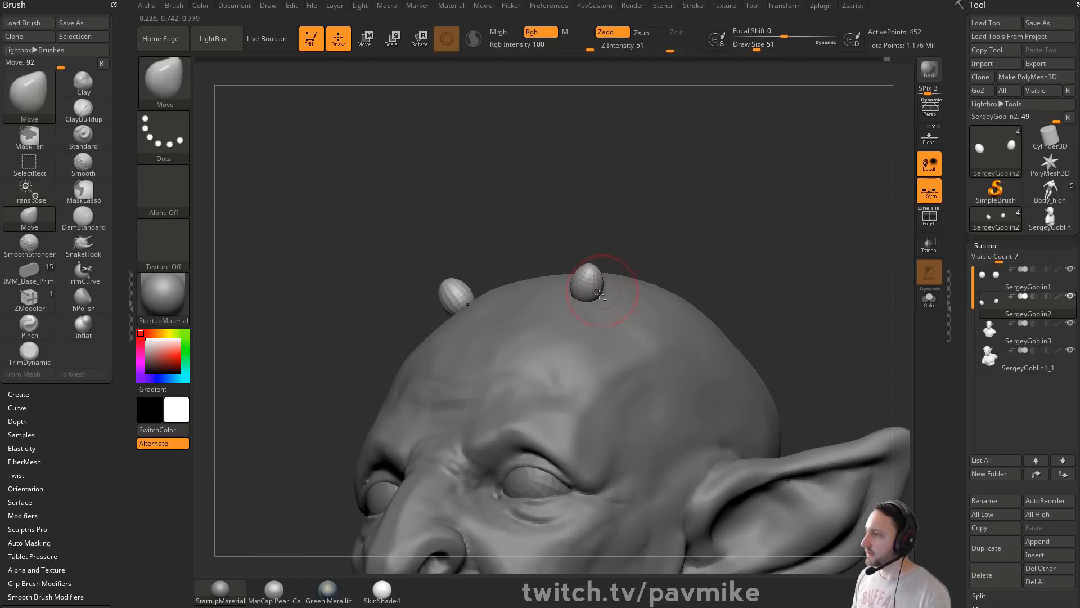
{"action": "right_click_drag", "start_coordinate": [588, 314], "coordinate": [771, 201]}
{"action": "key", "text": "s"}
{"action": "left_click_drag", "start_coordinate": [754, 223], "coordinate": [664, 252]}
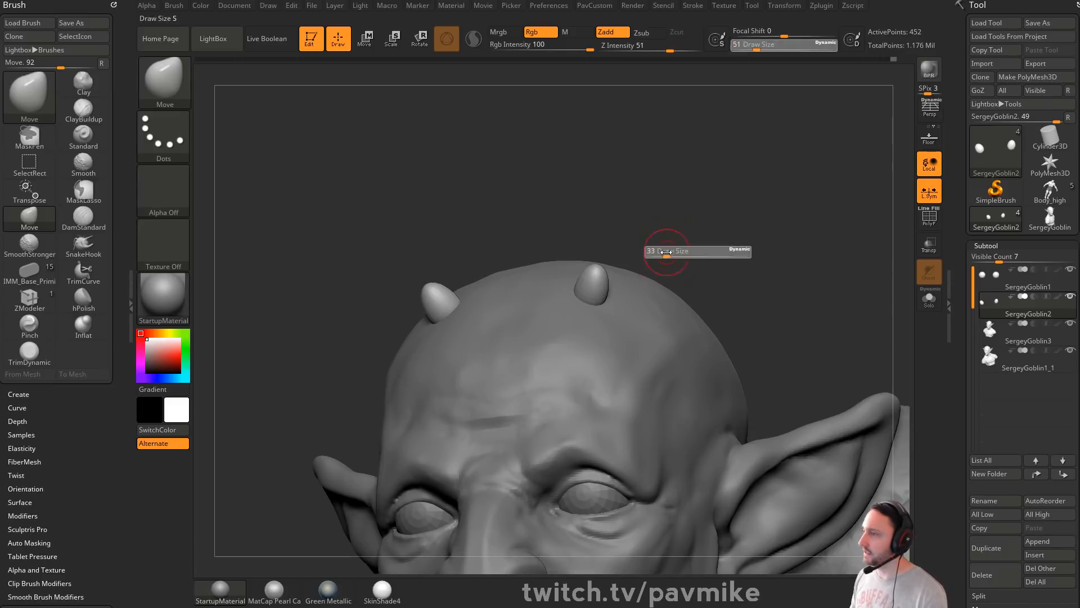
{"action": "mouse_move", "coordinate": [664, 253]}
{"action": "right_mouse_down"}
{"action": "mouse_move", "coordinate": [618, 264]}
{"action": "mouse_move", "coordinate": [630, 281]}
{"action": "right_mouse_up"}
{"action": "right_click_drag", "start_coordinate": [646, 225], "coordinate": [638, 295]}
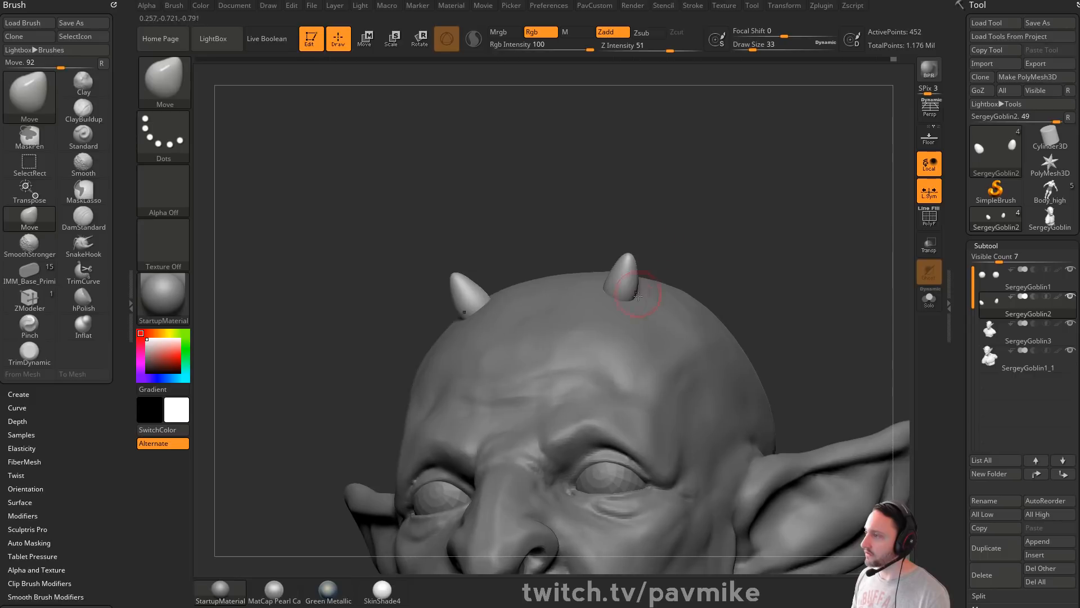
{"action": "right_click_drag", "start_coordinate": [683, 235], "coordinate": [666, 308]}
Step: Choose the Standard brush, make the head subtool SergeyGoblin3 active and hide the original bust, keeping the horns and eyeballs visible
{"action": "key", "text": "b"}
{"action": "key", "text": "s"}
{"action": "key", "text": "t"}
{"action": "left_click", "coordinate": [595, 217], "text": "alt"}
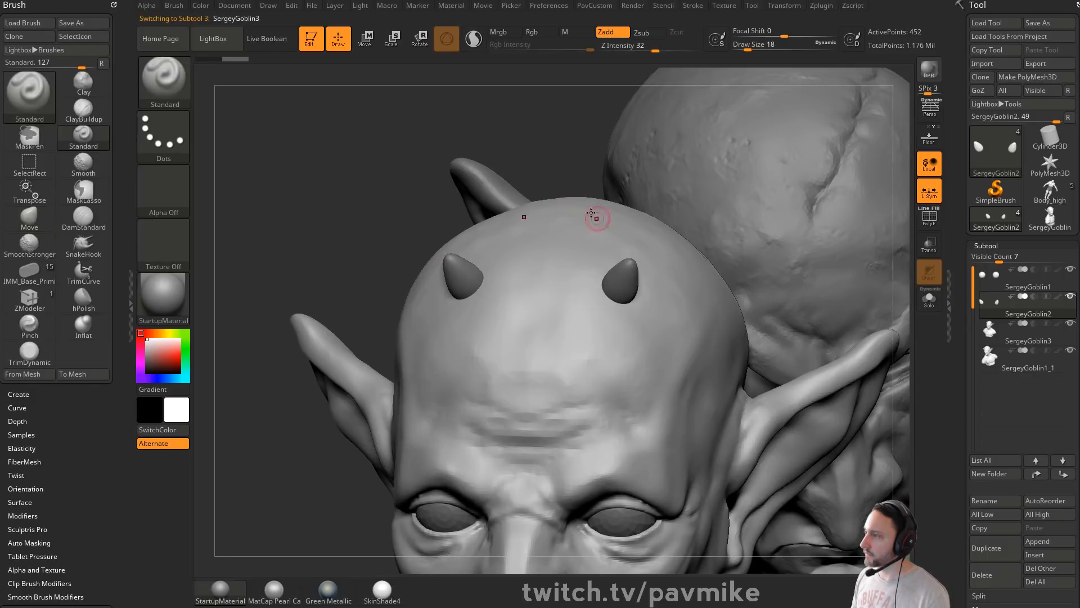
{"action": "mouse_move", "coordinate": [692, 189]}
{"action": "right_mouse_down"}
{"action": "mouse_move", "coordinate": [694, 118]}
{"action": "mouse_move", "coordinate": [818, 147]}
{"action": "mouse_move", "coordinate": [823, 171]}
{"action": "right_mouse_up"}
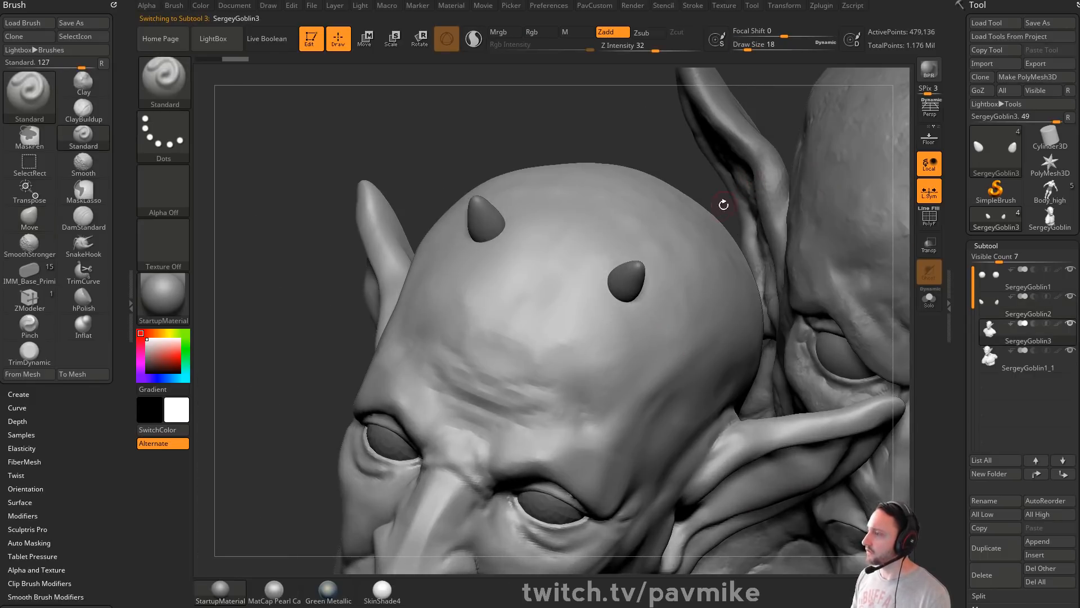
{"action": "right_click_drag", "start_coordinate": [650, 162], "coordinate": [627, 206], "text": "alt"}
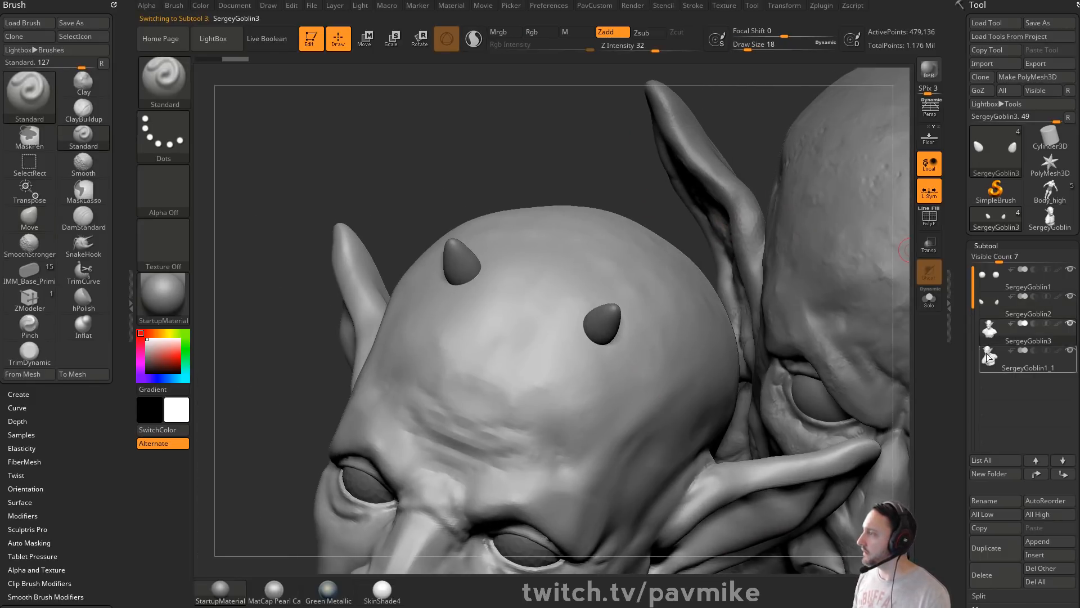
{"action": "left_click", "coordinate": [1071, 324]}
{"action": "left_click", "coordinate": [1070, 296]}
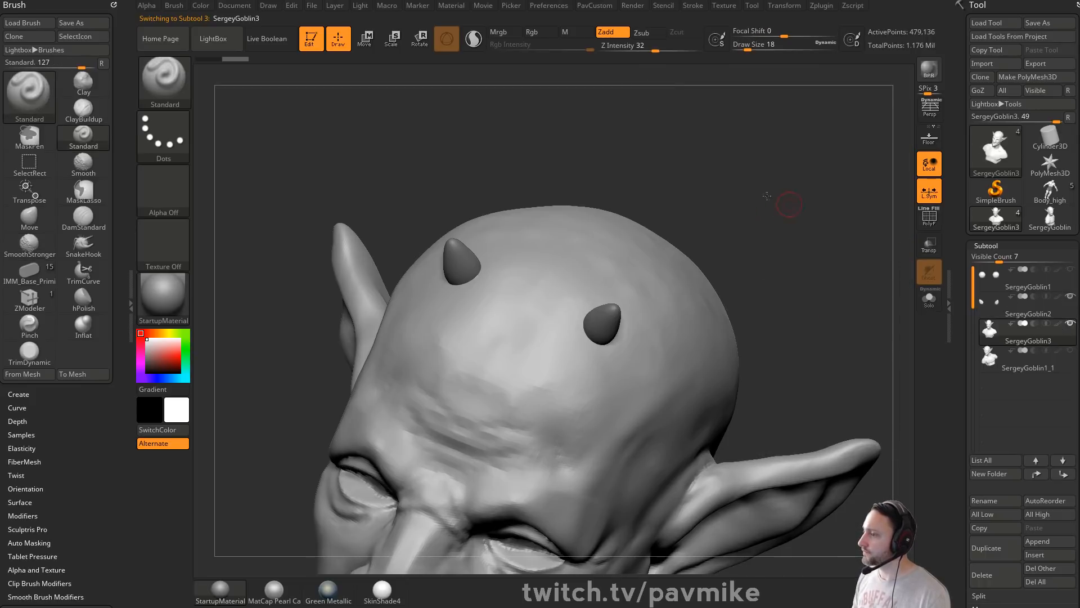
{"action": "mouse_move", "coordinate": [767, 196]}
{"action": "right_mouse_down", "text": "alt"}
{"action": "mouse_move", "coordinate": [751, 168]}
{"action": "mouse_move", "coordinate": [758, 198]}
{"action": "mouse_move", "coordinate": [543, 342]}
{"action": "right_mouse_up", "text": "alt"}
{"action": "left_click", "coordinate": [1070, 269]}
{"action": "mouse_move", "coordinate": [433, 388]}
{"action": "left_mouse_down"}
{"action": "mouse_move", "coordinate": [505, 314]}
{"action": "mouse_move", "coordinate": [433, 433]}
{"action": "left_mouse_up"}
{"action": "mouse_move", "coordinate": [788, 279]}
{"action": "right_mouse_down"}
{"action": "mouse_move", "coordinate": [820, 298]}
{"action": "mouse_move", "coordinate": [825, 324]}
{"action": "mouse_move", "coordinate": [775, 293]}
{"action": "mouse_move", "coordinate": [558, 325]}
{"action": "right_mouse_up"}
{"action": "key", "text": "ctrl+z"}
{"action": "key", "text": "ctrl+z"}
Step: Turn on transparency with Ghost and build a raised rim of skin around the horn bases with Clay at draw size 41
{"action": "left_click", "coordinate": [927, 255]}
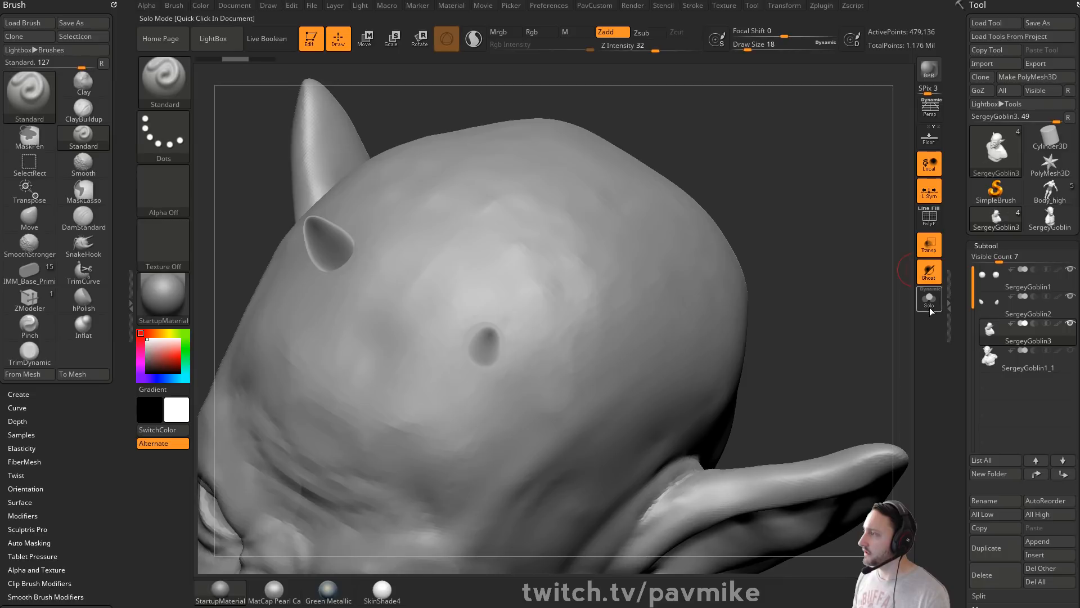
{"action": "left_click", "coordinate": [932, 308]}
{"action": "mouse_move", "coordinate": [820, 285]}
{"action": "right_mouse_down"}
{"action": "mouse_move", "coordinate": [827, 304]}
{"action": "mouse_move", "coordinate": [863, 299]}
{"action": "mouse_move", "coordinate": [849, 313]}
{"action": "mouse_move", "coordinate": [823, 297]}
{"action": "mouse_move", "coordinate": [672, 321]}
{"action": "right_mouse_up"}
{"action": "left_click", "coordinate": [935, 306]}
{"action": "key", "text": "b"}
{"action": "key", "text": "c"}
{"action": "key", "text": "l"}
{"action": "key", "text": "s"}
{"action": "left_click_drag", "start_coordinate": [475, 368], "coordinate": [483, 354]}
{"action": "key", "text": "s"}
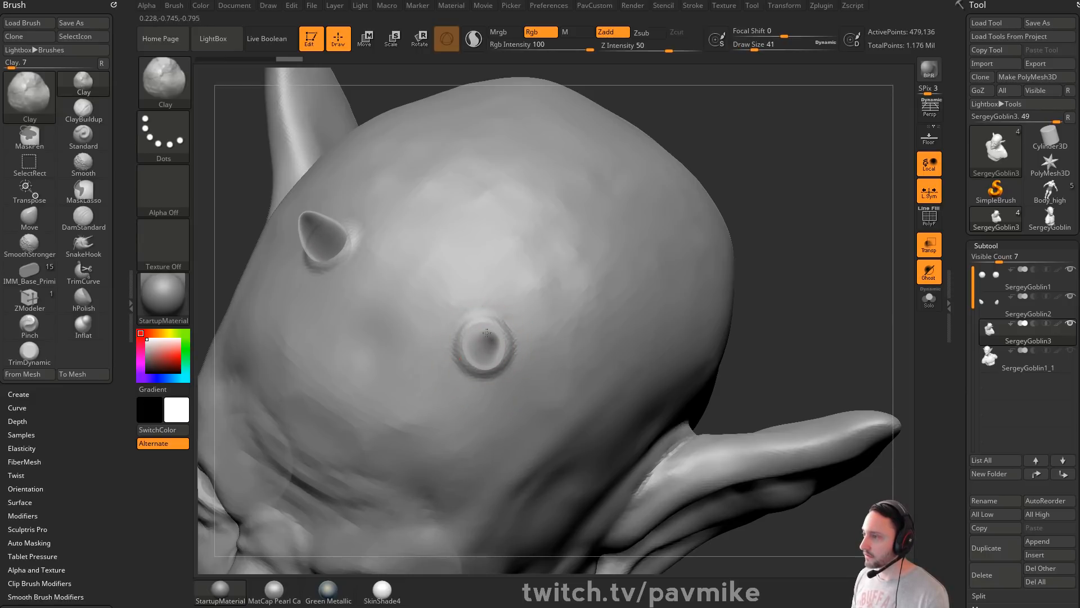
Step: Refine the skin rims around the horn bases with the Standard brush at draw size 41
{"action": "mouse_move", "coordinate": [816, 235]}
{"action": "right_mouse_down"}
{"action": "mouse_move", "coordinate": [619, 282]}
{"action": "mouse_move", "coordinate": [495, 326]}
{"action": "right_mouse_up"}
{"action": "key", "text": "b"}
{"action": "key", "text": "s"}
{"action": "key", "text": "t"}
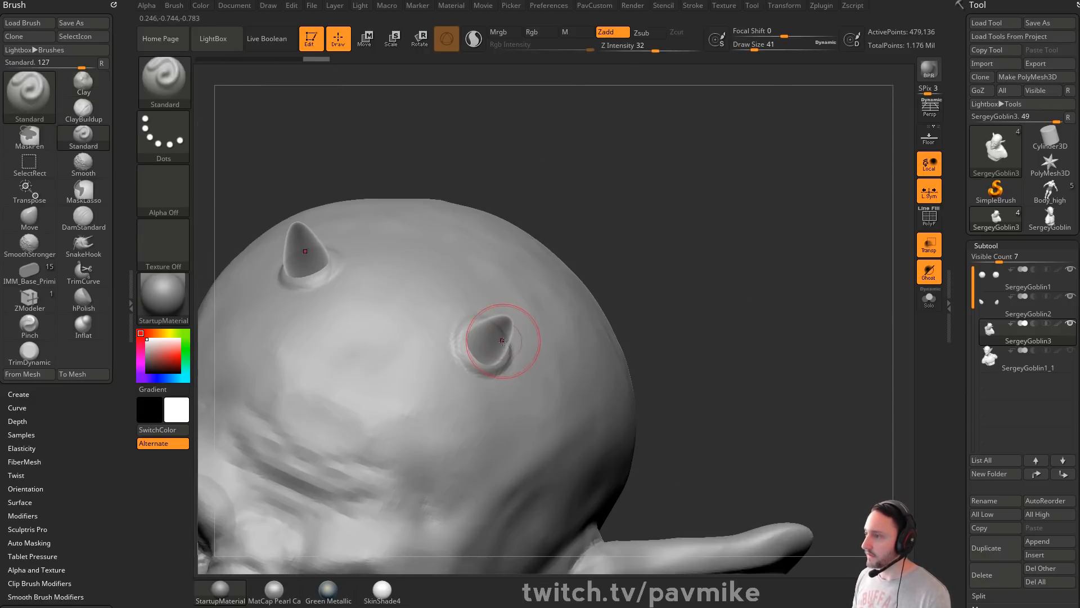
{"action": "right_click_drag", "start_coordinate": [700, 314], "coordinate": [766, 256]}
Step: Build up the skin around the horn bases with Clay at draw size 25, then smooth the rims and the forehead
{"action": "key", "text": "b"}
{"action": "key", "text": "c"}
{"action": "key", "text": "l"}
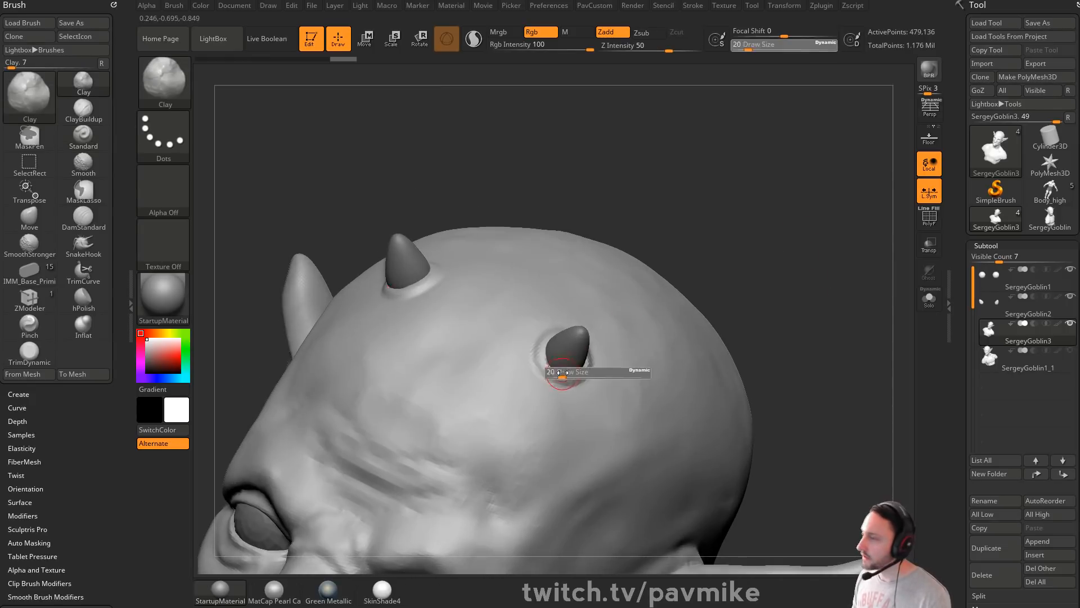
{"action": "right_click_drag", "start_coordinate": [719, 289], "coordinate": [540, 347]}
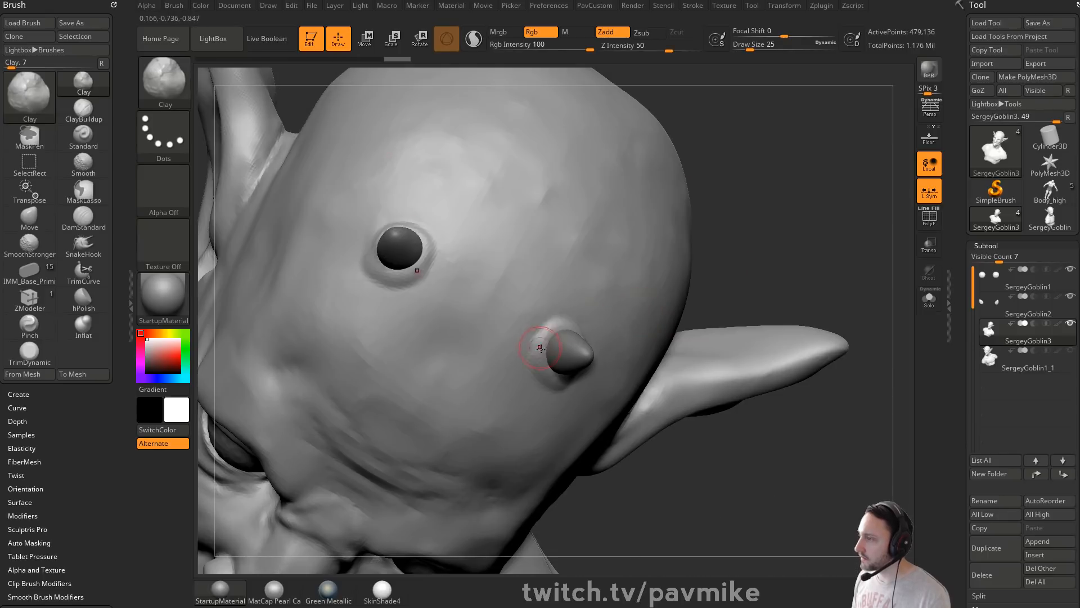
{"action": "mouse_move", "coordinate": [779, 265]}
{"action": "right_mouse_down"}
{"action": "mouse_move", "coordinate": [551, 336]}
{"action": "mouse_move", "coordinate": [709, 332]}
{"action": "mouse_move", "coordinate": [717, 315]}
{"action": "right_mouse_up"}
{"action": "left_click_drag", "start_coordinate": [571, 369], "coordinate": [597, 375]}
{"action": "right_click_drag", "start_coordinate": [720, 277], "coordinate": [602, 369]}
{"action": "key", "text": "shift"}
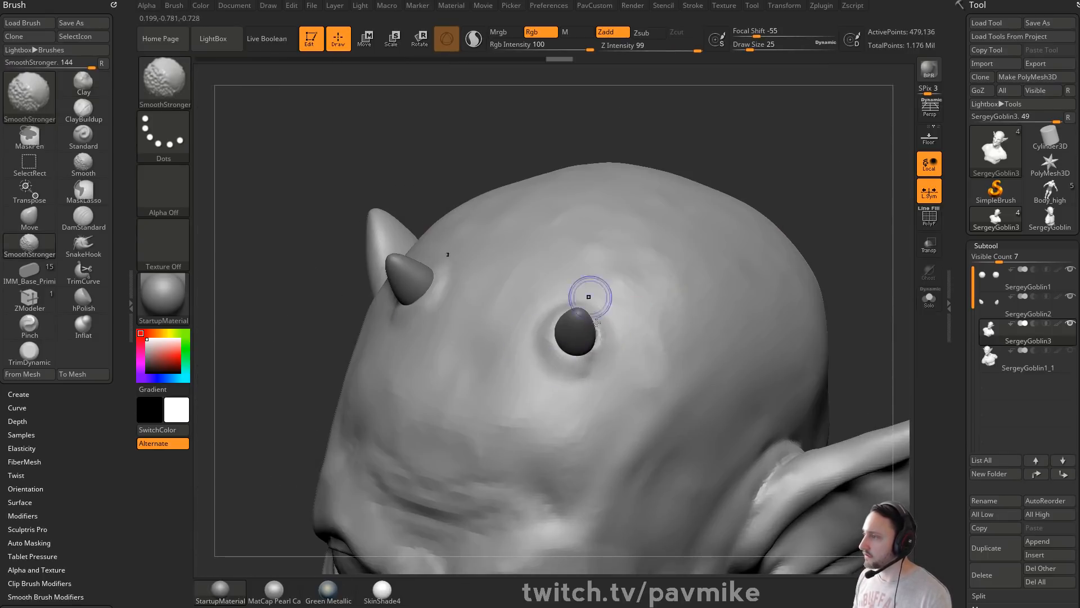
{"action": "mouse_move", "coordinate": [589, 296]}
{"action": "right_mouse_down"}
{"action": "mouse_move", "coordinate": [736, 180]}
{"action": "mouse_move", "coordinate": [778, 350]}
{"action": "mouse_move", "coordinate": [823, 339]}
{"action": "right_mouse_up"}
{"action": "key", "text": "shift"}
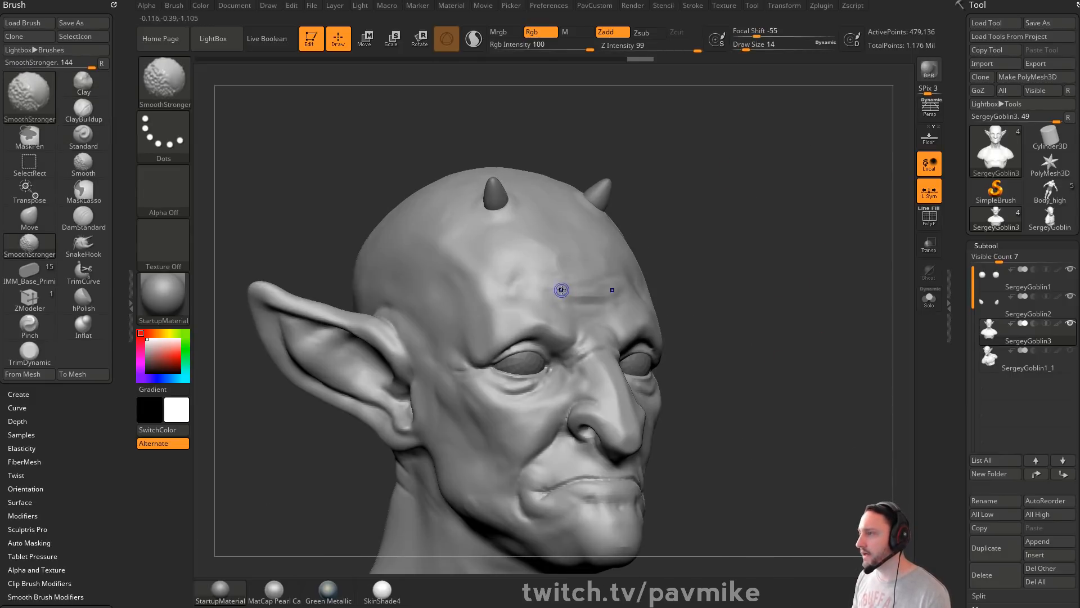
Step: Sculpt the upper inner folds of the ears with the Standard brush at draw size 27 to 29 and smooth them
{"action": "mouse_move", "coordinate": [580, 276]}
{"action": "right_mouse_down"}
{"action": "mouse_move", "coordinate": [731, 275]}
{"action": "mouse_move", "coordinate": [856, 340]}
{"action": "mouse_move", "coordinate": [687, 314]}
{"action": "right_mouse_up"}
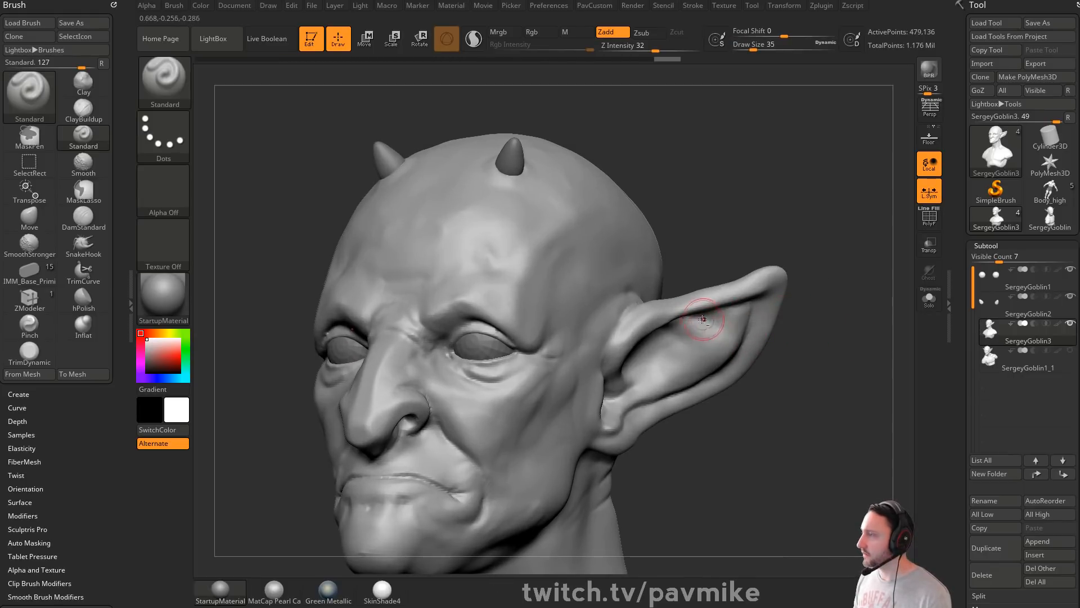
{"action": "right_click_drag", "start_coordinate": [796, 321], "coordinate": [794, 325], "text": "alt"}
{"action": "left_click_drag", "start_coordinate": [815, 338], "coordinate": [688, 321]}
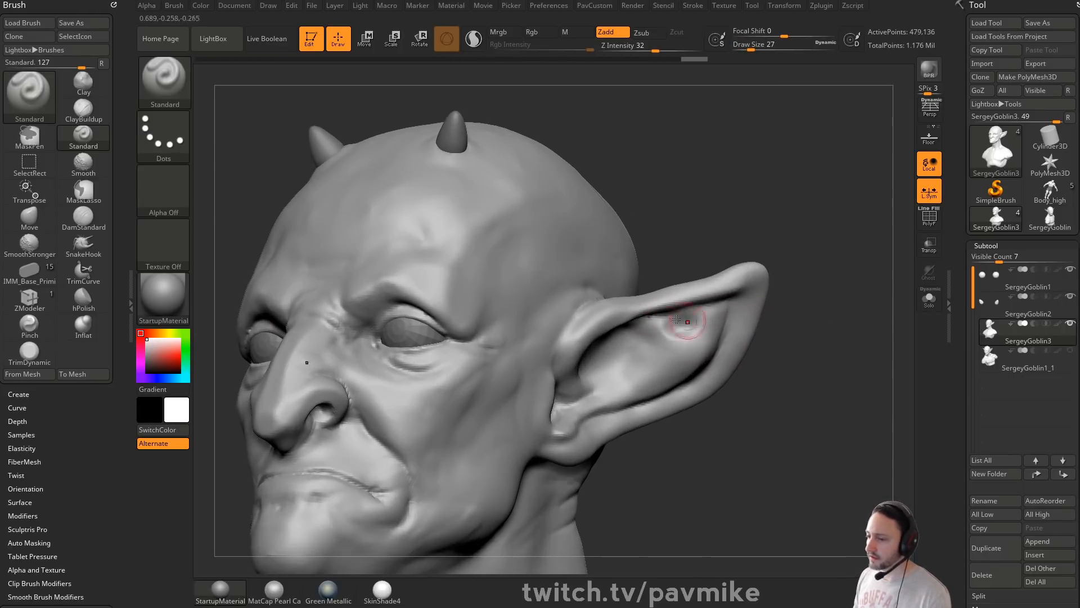
{"action": "left_click_drag", "start_coordinate": [783, 323], "coordinate": [746, 315]}
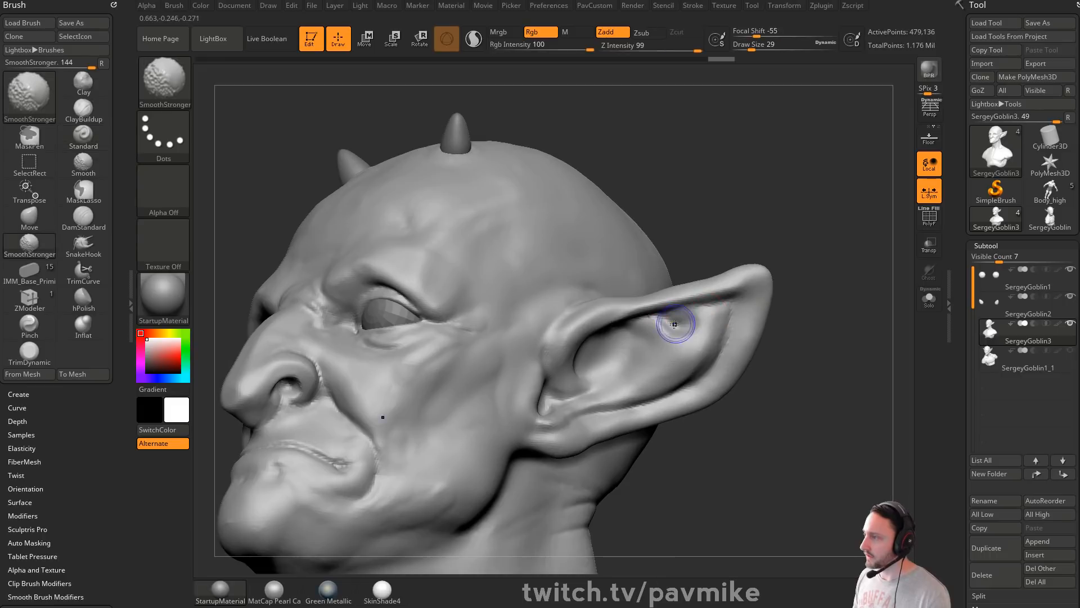
{"action": "left_click_drag", "start_coordinate": [678, 320], "coordinate": [667, 317], "text": "shift"}
{"action": "left_click_drag", "start_coordinate": [775, 330], "coordinate": [823, 321]}
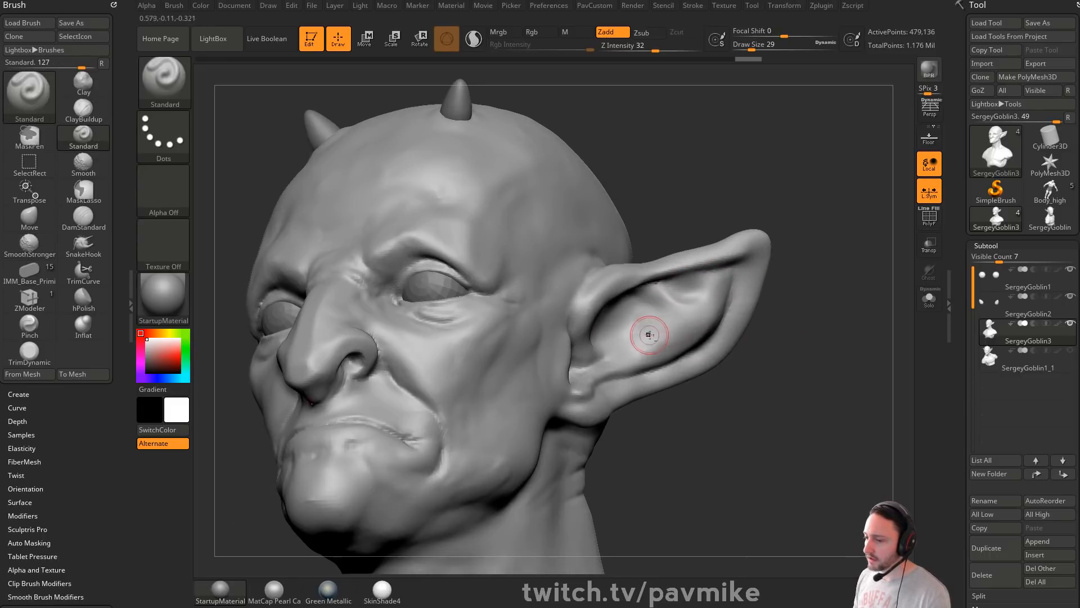
Step: Define the ear bowl and the cartilage at the ear opening with the Standard brush at draw size 29, smoothing the forms
{"action": "key", "text": "s"}
{"action": "mouse_move", "coordinate": [649, 335]}
{"action": "left_mouse_down"}
{"action": "mouse_move", "coordinate": [647, 323]}
{"action": "mouse_move", "coordinate": [625, 340]}
{"action": "mouse_move", "coordinate": [634, 309]}
{"action": "left_mouse_up"}
{"action": "left_click_drag", "start_coordinate": [793, 321], "coordinate": [750, 331]}
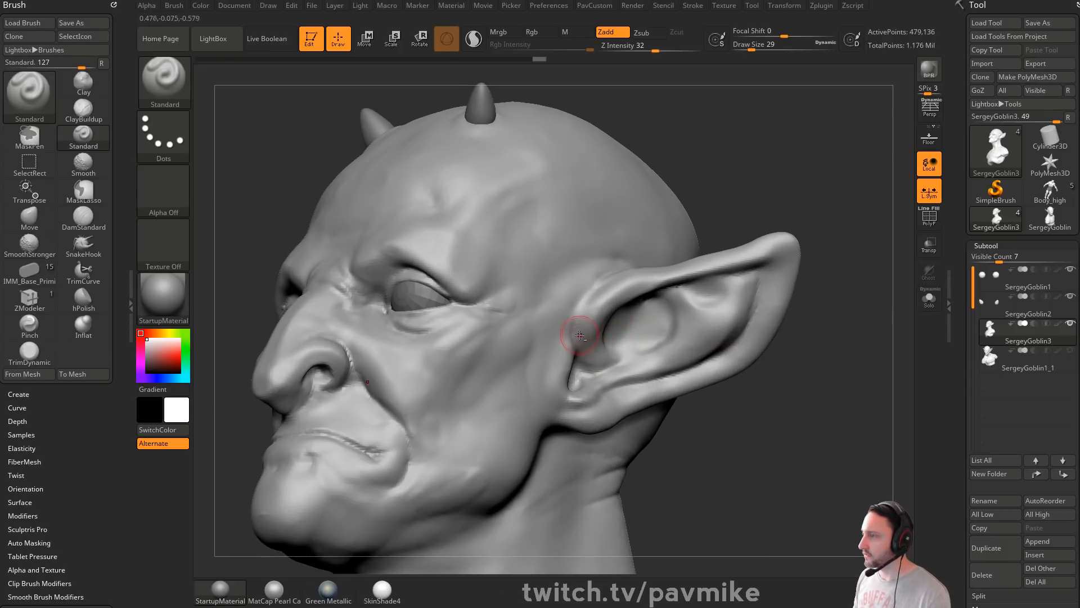
{"action": "mouse_move", "coordinate": [596, 343]}
{"action": "left_mouse_down", "text": "shift"}
{"action": "mouse_move", "coordinate": [599, 356]}
{"action": "mouse_move", "coordinate": [585, 309]}
{"action": "left_mouse_up", "text": "shift"}
{"action": "left_click_drag", "start_coordinate": [802, 374], "coordinate": [757, 376]}
{"action": "left_click_drag", "start_coordinate": [603, 364], "coordinate": [599, 377]}
{"action": "left_click_drag", "start_coordinate": [599, 375], "coordinate": [579, 362], "text": "shift"}
{"action": "mouse_move", "coordinate": [805, 343]}
{"action": "left_mouse_down"}
{"action": "mouse_move", "coordinate": [849, 342]}
{"action": "mouse_move", "coordinate": [771, 355]}
{"action": "left_mouse_up"}
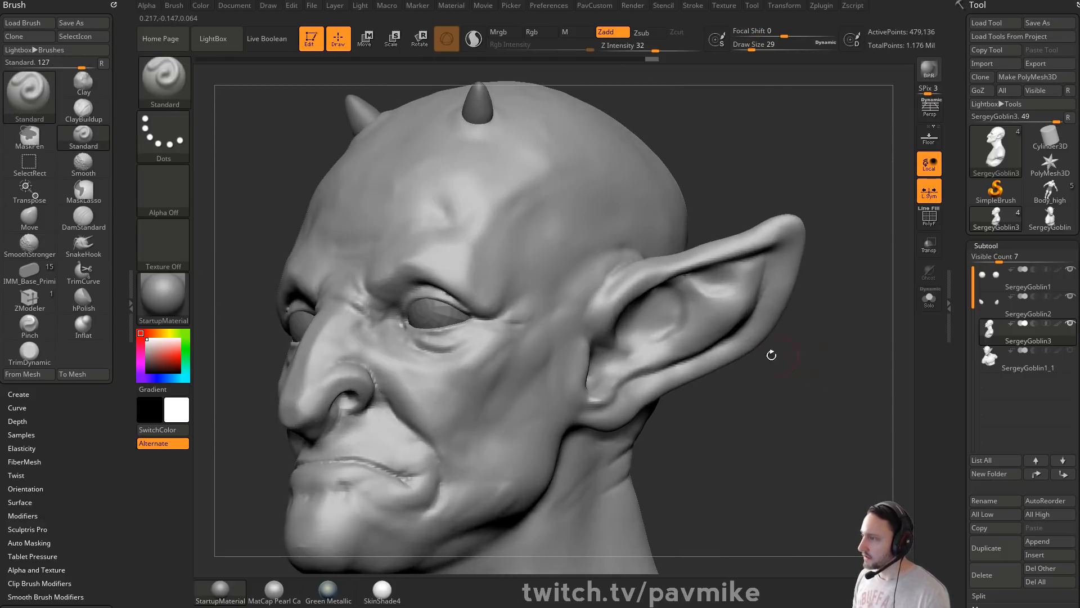
{"action": "mouse_move", "coordinate": [668, 376]}
{"action": "left_mouse_down", "text": "shift"}
{"action": "mouse_move", "coordinate": [630, 355]}
{"action": "mouse_move", "coordinate": [655, 338]}
{"action": "left_mouse_up", "text": "shift"}
Step: Check the head on its own with Solo, compare it with the original bust, and hide the original again
{"action": "left_click_drag", "start_coordinate": [873, 333], "coordinate": [844, 315], "text": "alt"}
{"action": "mouse_move", "coordinate": [844, 315]}
{"action": "left_mouse_down"}
{"action": "mouse_move", "coordinate": [906, 308]}
{"action": "mouse_move", "coordinate": [698, 329]}
{"action": "mouse_move", "coordinate": [815, 333]}
{"action": "mouse_move", "coordinate": [849, 351]}
{"action": "mouse_move", "coordinate": [772, 352]}
{"action": "mouse_move", "coordinate": [816, 349]}
{"action": "left_mouse_up"}
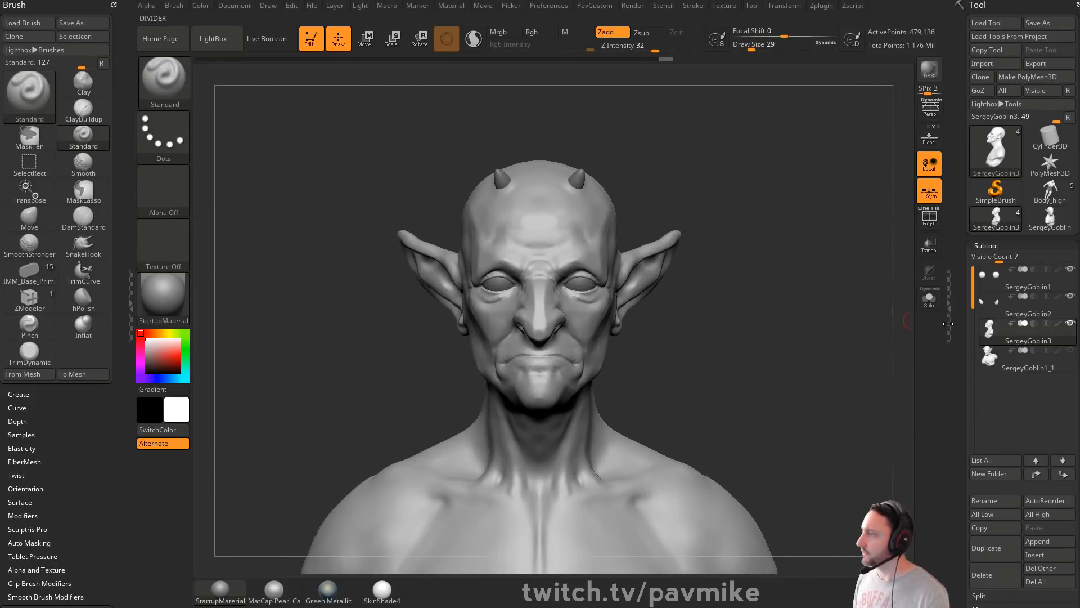
{"action": "left_click", "coordinate": [928, 300]}
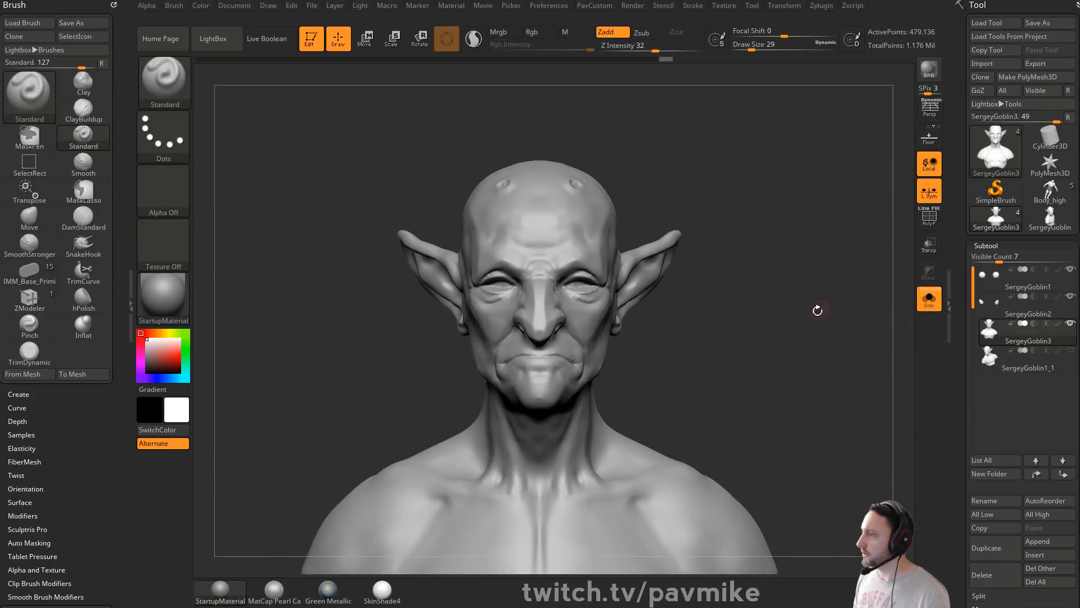
{"action": "left_click", "coordinate": [923, 304]}
{"action": "left_click_drag", "start_coordinate": [801, 335], "coordinate": [906, 346]}
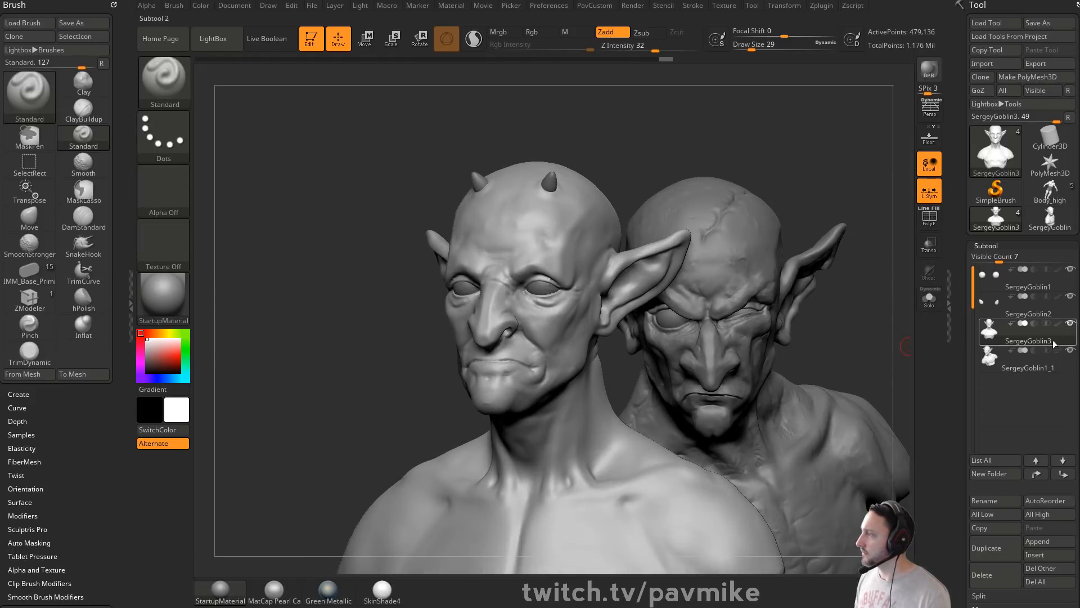
{"action": "left_click", "coordinate": [1072, 351]}
Step: Adjust the chin and jaw shape with the Move brush, reducing the draw size from 108 to 83
{"action": "left_click_drag", "start_coordinate": [801, 326], "coordinate": [664, 345]}
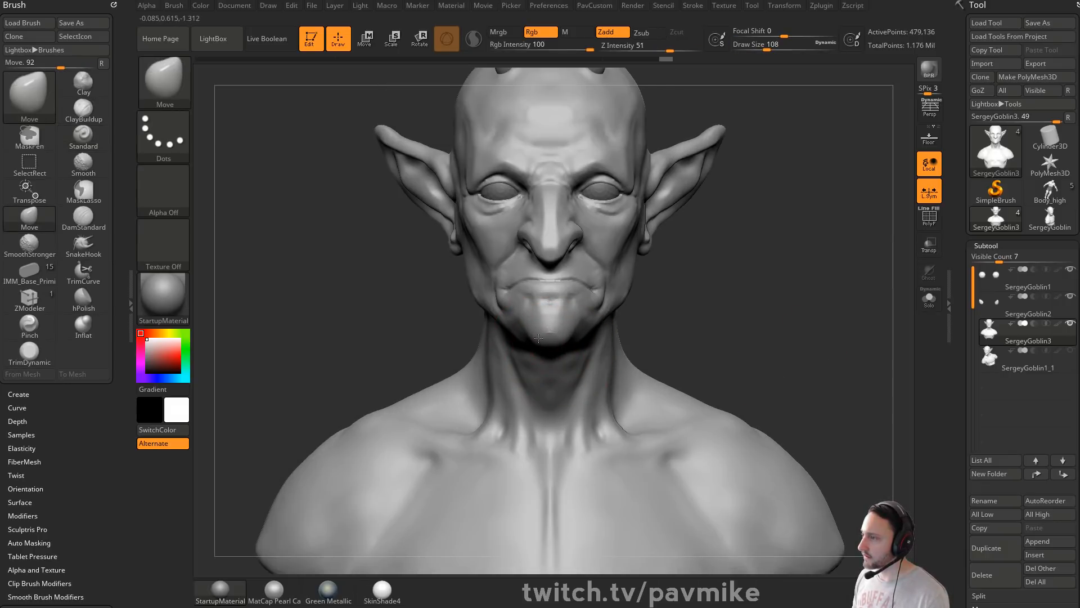
{"action": "right_click_drag", "start_coordinate": [538, 338], "coordinate": [669, 356]}
{"action": "key", "text": "s"}
{"action": "left_click", "coordinate": [669, 356]}
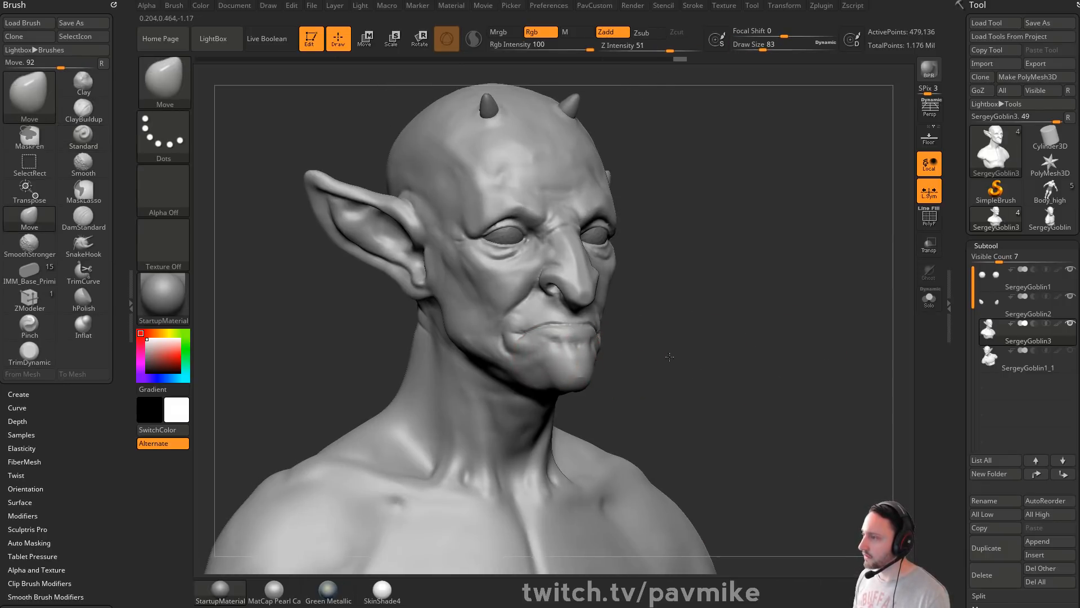
{"action": "mouse_move", "coordinate": [669, 356]}
{"action": "left_mouse_down"}
{"action": "mouse_move", "coordinate": [699, 302]}
{"action": "mouse_move", "coordinate": [482, 439]}
{"action": "mouse_move", "coordinate": [505, 405]}
{"action": "mouse_move", "coordinate": [471, 381]}
{"action": "mouse_move", "coordinate": [560, 360]}
{"action": "left_mouse_up"}
Step: Add volume to the chin with the Clay brush at draw size 68
{"action": "key", "text": "b"}
{"action": "key", "text": "c"}
{"action": "key", "text": "l"}
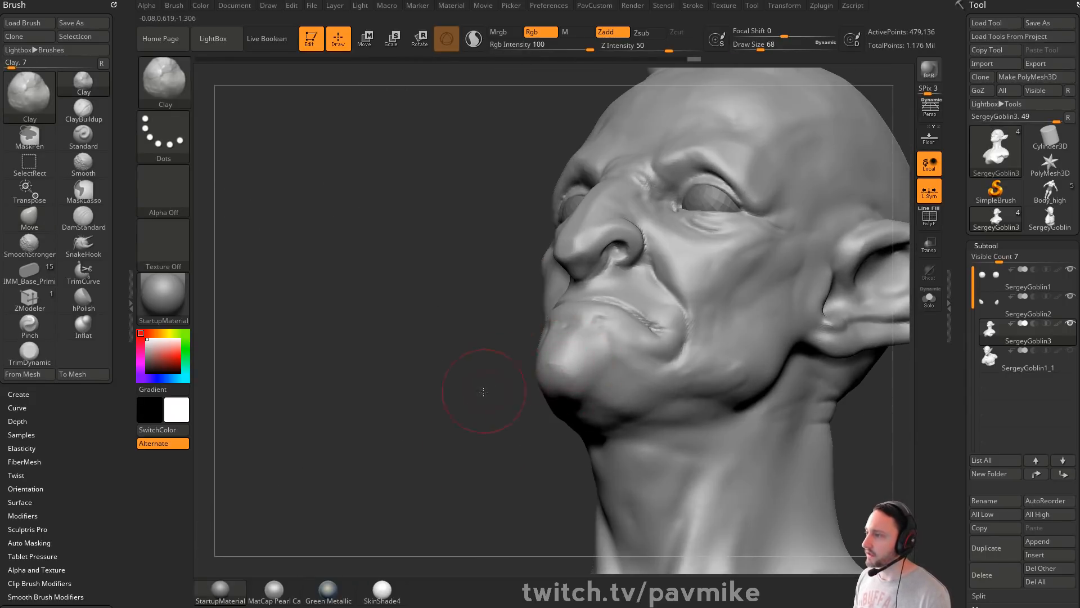
{"action": "mouse_move", "coordinate": [483, 392]}
{"action": "left_mouse_down"}
{"action": "mouse_move", "coordinate": [751, 337]}
{"action": "mouse_move", "coordinate": [768, 358]}
{"action": "mouse_move", "coordinate": [768, 348]}
{"action": "mouse_move", "coordinate": [749, 368]}
{"action": "left_mouse_up"}
Step: Refine the lips with the Standard brush, reducing the draw size from 33 to 13 and smoothing the lower lip
{"action": "key", "text": "b"}
{"action": "key", "text": "s"}
{"action": "key", "text": "t"}
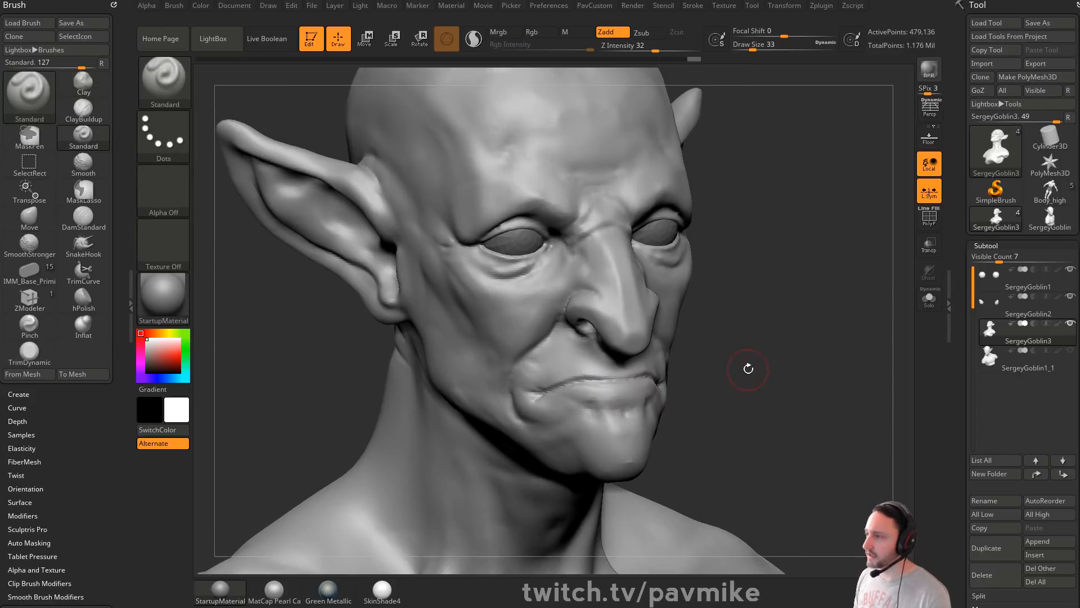
{"action": "key", "text": "s"}
{"action": "key", "text": "shift"}
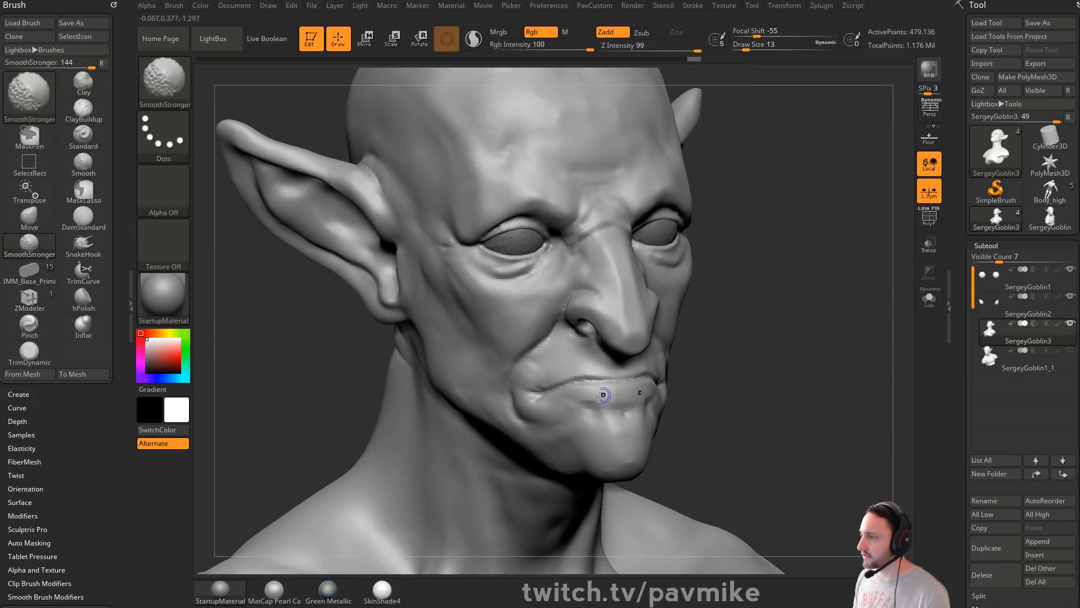
{"action": "mouse_move", "coordinate": [690, 375]}
{"action": "left_mouse_down"}
{"action": "mouse_move", "coordinate": [765, 376]}
{"action": "mouse_move", "coordinate": [743, 336]}
{"action": "mouse_move", "coordinate": [765, 299]}
{"action": "mouse_move", "coordinate": [701, 340]}
{"action": "left_mouse_up"}
{"action": "key", "text": "shift"}
{"action": "mouse_move", "coordinate": [662, 381]}
{"action": "left_mouse_down"}
{"action": "mouse_move", "coordinate": [730, 332]}
{"action": "mouse_move", "coordinate": [640, 379]}
{"action": "left_mouse_up"}
Step: Fill out the lower lip with the Clay brush at draw size 44
{"action": "key", "text": "b"}
{"action": "key", "text": "c"}
{"action": "key", "text": "l"}
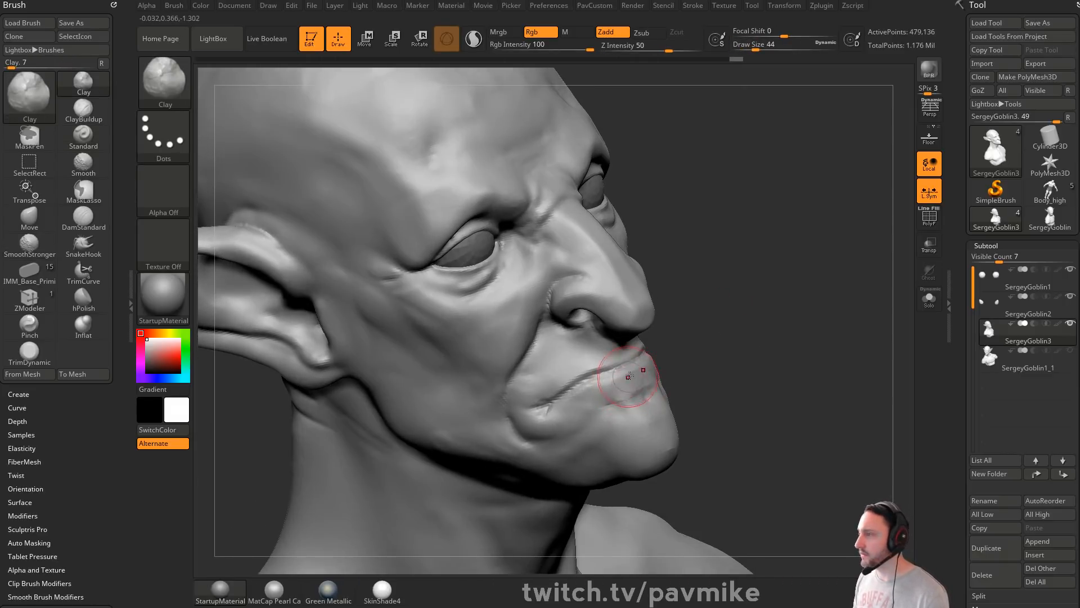
{"action": "mouse_move", "coordinate": [702, 368]}
{"action": "left_mouse_down"}
{"action": "mouse_move", "coordinate": [695, 379]}
{"action": "mouse_move", "coordinate": [591, 398]}
{"action": "mouse_move", "coordinate": [512, 436]}
{"action": "mouse_move", "coordinate": [554, 480]}
{"action": "mouse_move", "coordinate": [737, 351]}
{"action": "mouse_move", "coordinate": [687, 360]}
{"action": "mouse_move", "coordinate": [732, 359]}
{"action": "mouse_move", "coordinate": [760, 337]}
{"action": "mouse_move", "coordinate": [783, 425]}
{"action": "left_mouse_up"}
Step: Carve the crease at the mouth corners with DamStandard at draw size 33 to 39 and smooth the skin around it
{"action": "key", "text": "b"}
{"action": "key", "text": "d"}
{"action": "key", "text": "s"}
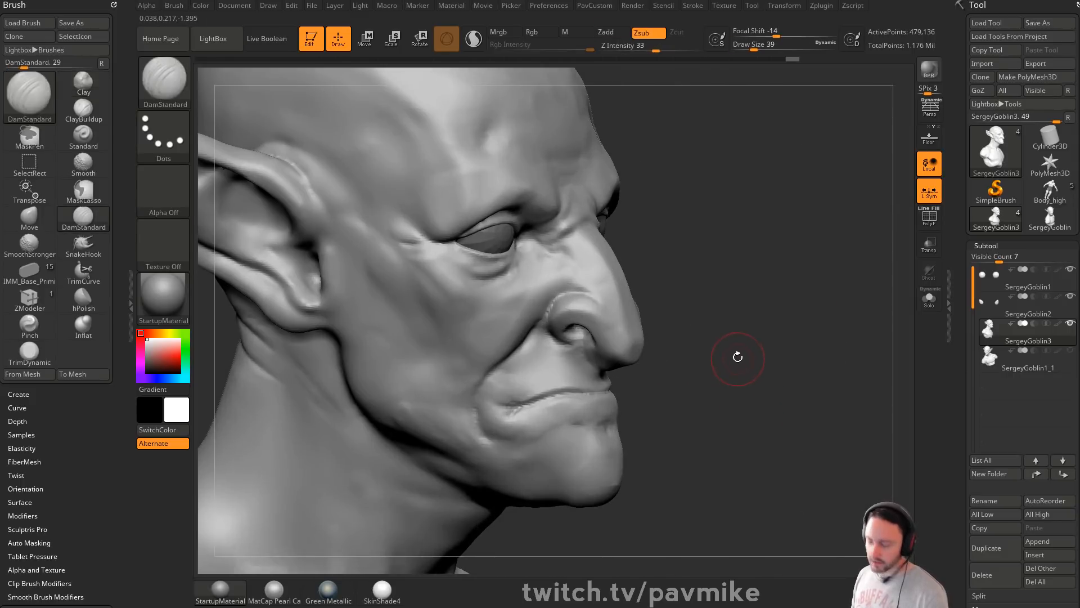
{"action": "left_click_drag", "start_coordinate": [737, 357], "coordinate": [775, 348], "text": "alt"}
{"action": "left_click_drag", "start_coordinate": [550, 400], "coordinate": [506, 407]}
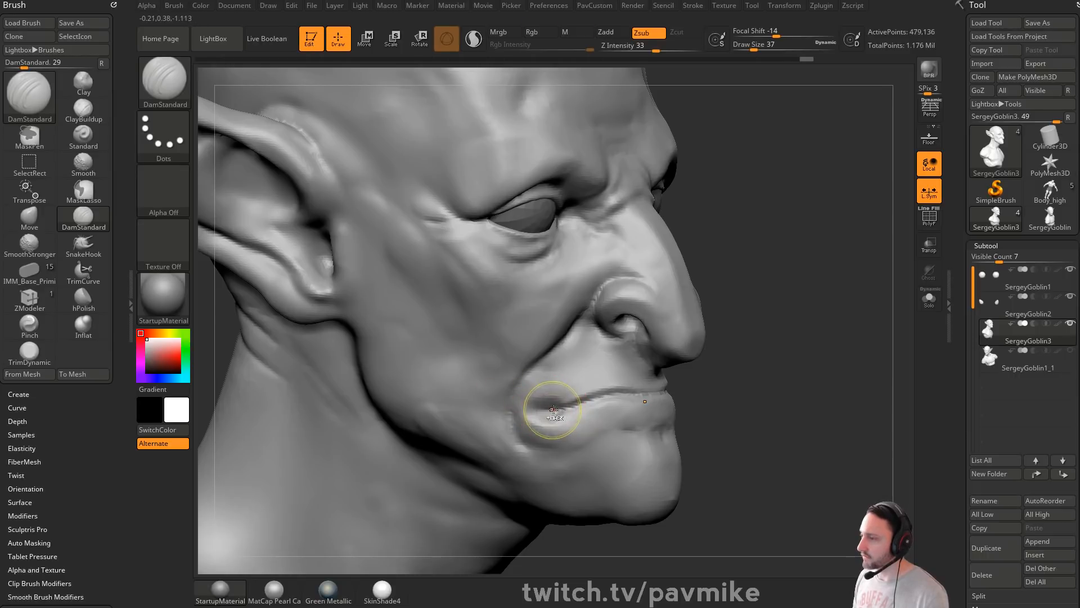
{"action": "left_click_drag", "start_coordinate": [763, 350], "coordinate": [666, 381]}
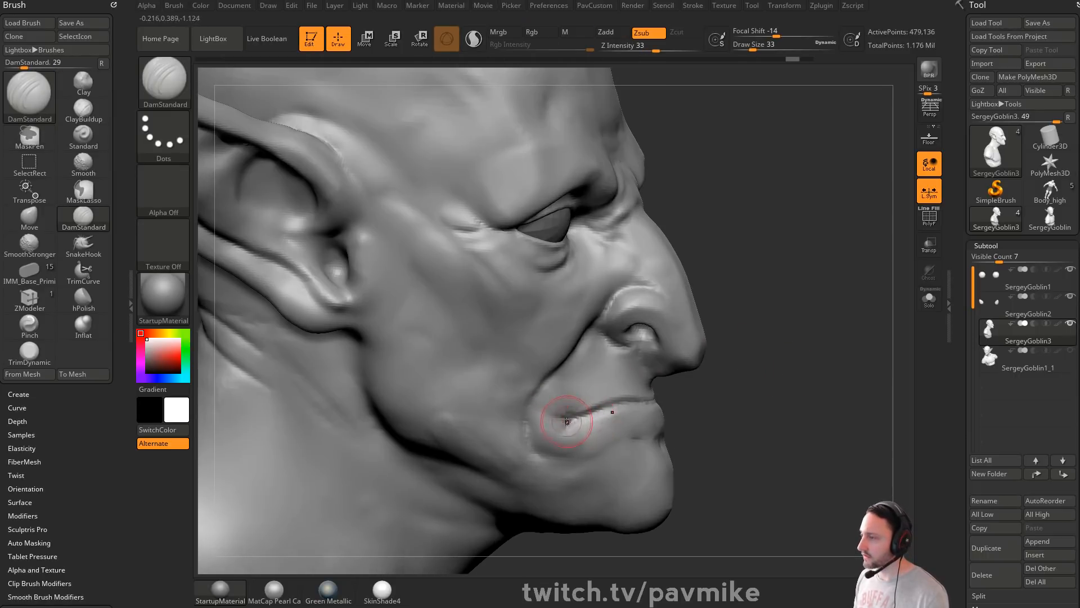
{"action": "left_click_drag", "start_coordinate": [529, 391], "coordinate": [584, 386], "text": "shift"}
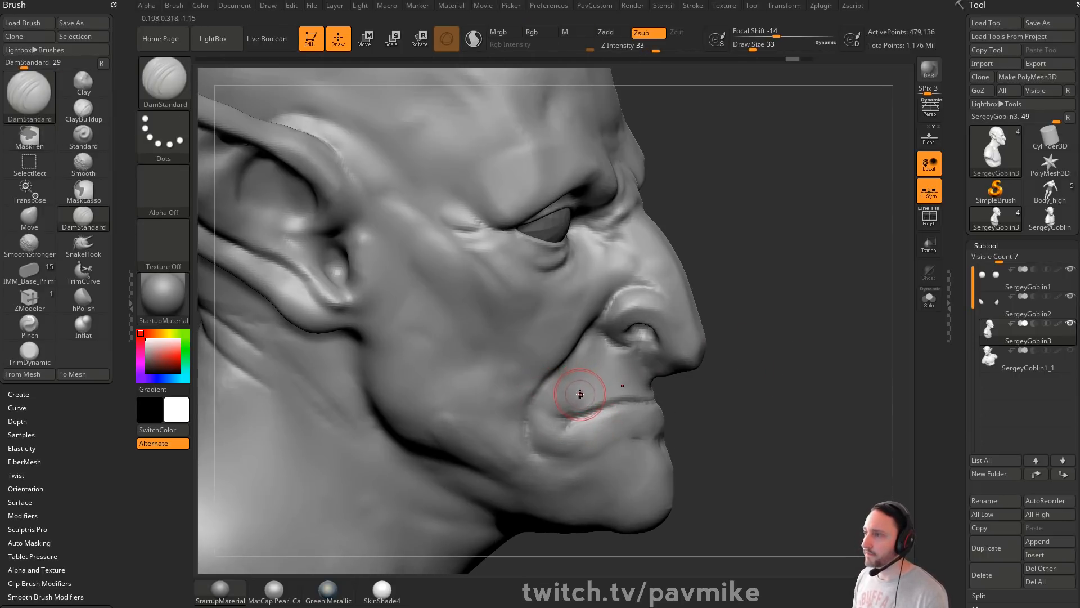
Step: Reset the DamStandard brush to its default settings
{"action": "left_click", "coordinate": [178, 7]}
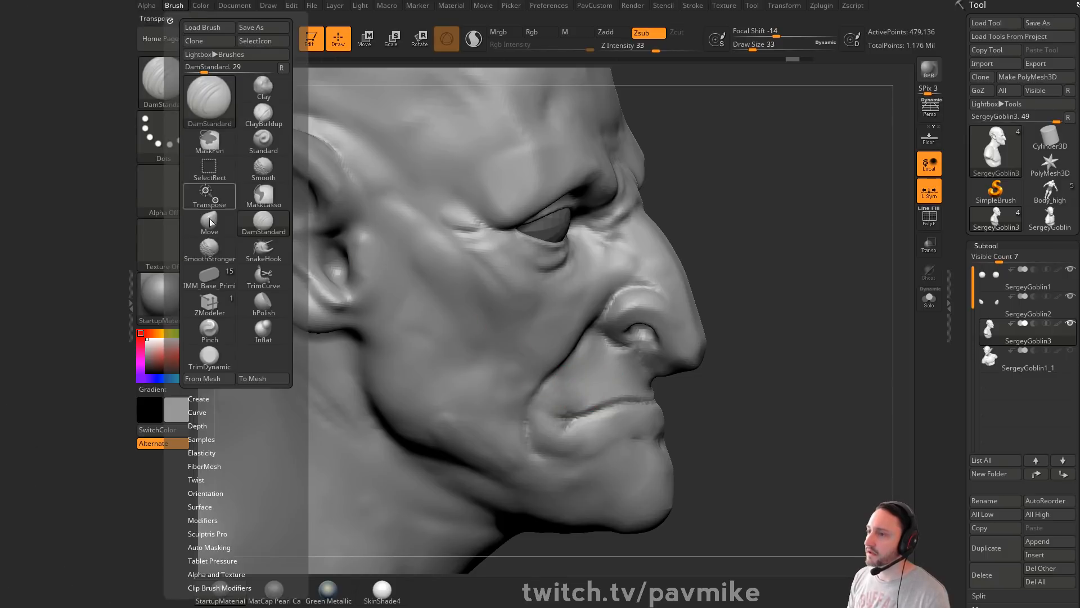
{"action": "left_click_drag", "start_coordinate": [183, 408], "coordinate": [192, 369]}
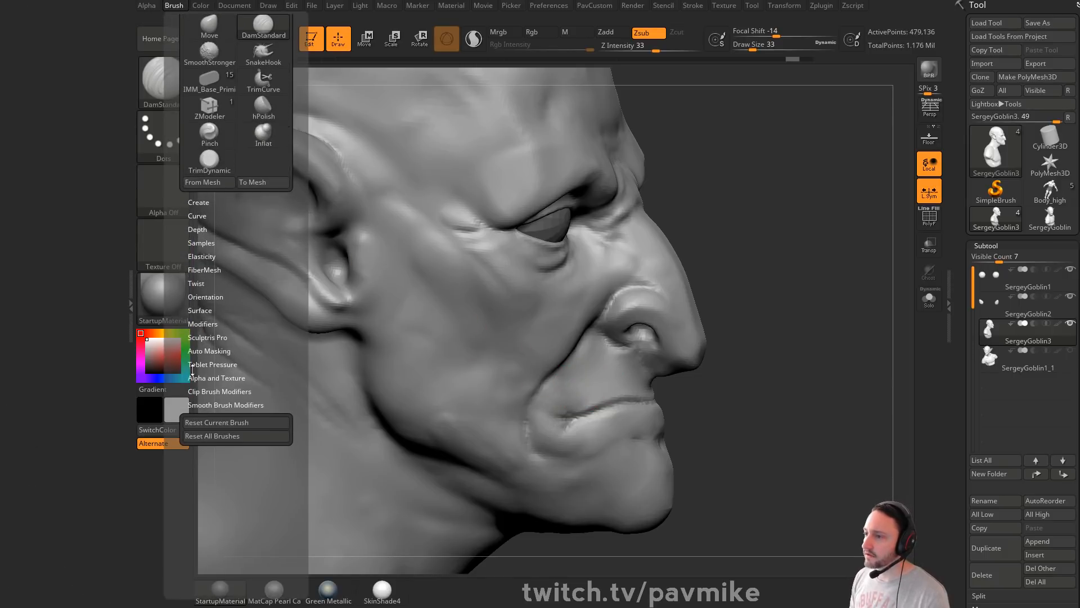
{"action": "left_click", "coordinate": [221, 421]}
Step: Carve the lip line and wrinkles at the mouth corners with DamStandard, reducing the draw size from 33 to 23
{"action": "mouse_move", "coordinate": [716, 356]}
{"action": "left_mouse_down"}
{"action": "mouse_move", "coordinate": [698, 359]}
{"action": "mouse_move", "coordinate": [731, 384]}
{"action": "mouse_move", "coordinate": [777, 352]}
{"action": "mouse_move", "coordinate": [819, 352]}
{"action": "left_mouse_up"}
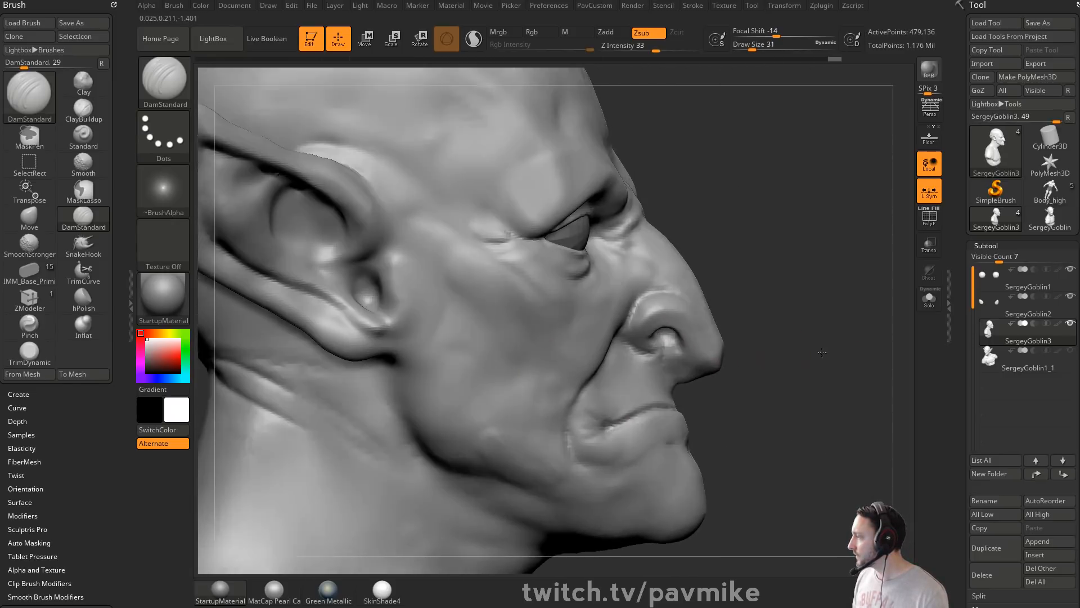
{"action": "left_click_drag", "start_coordinate": [757, 383], "coordinate": [738, 337]}
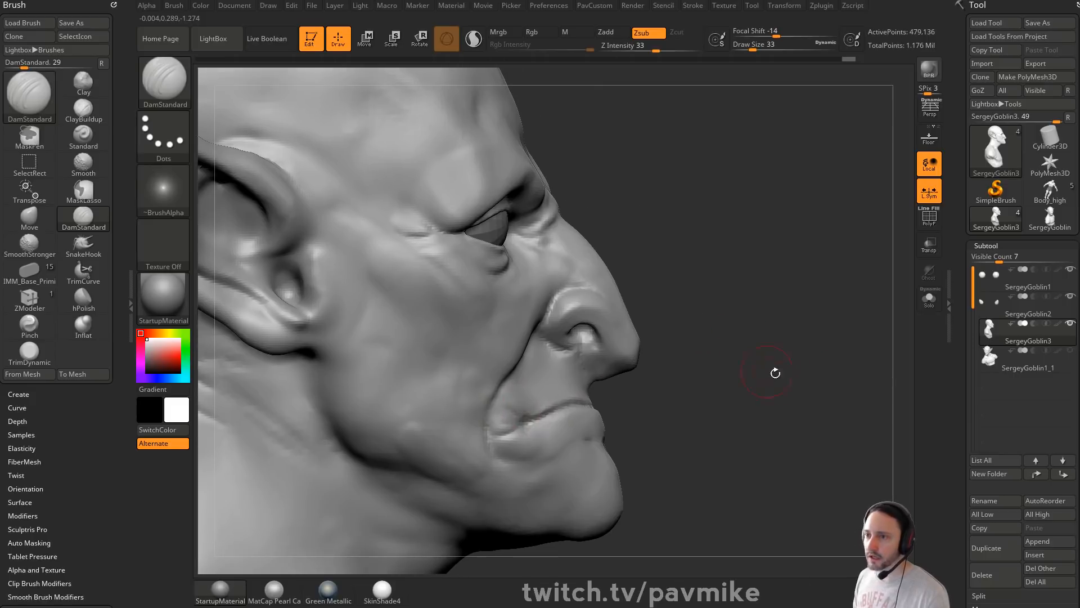
{"action": "left_click_drag", "start_coordinate": [798, 376], "coordinate": [634, 415]}
{"action": "key", "text": "bracketleft"}
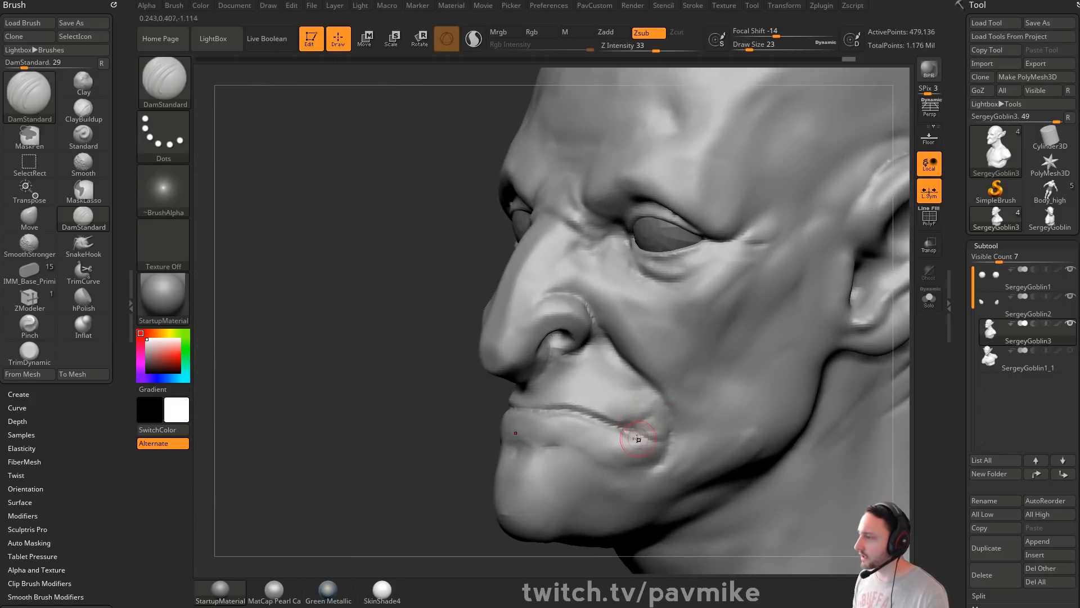
{"action": "left_click_drag", "start_coordinate": [402, 461], "coordinate": [585, 413]}
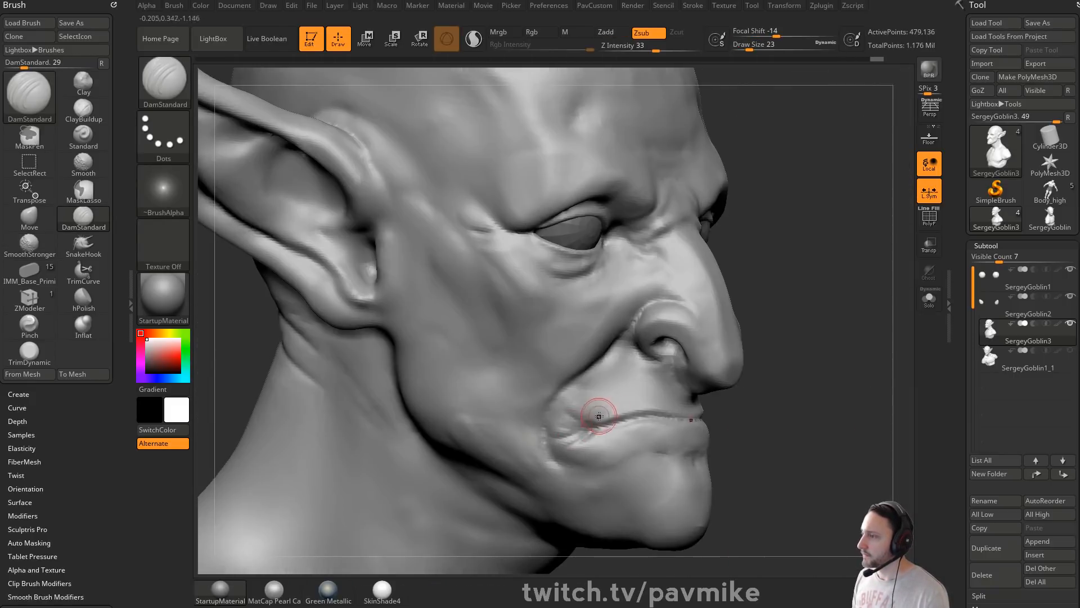
{"action": "key", "text": "shift"}
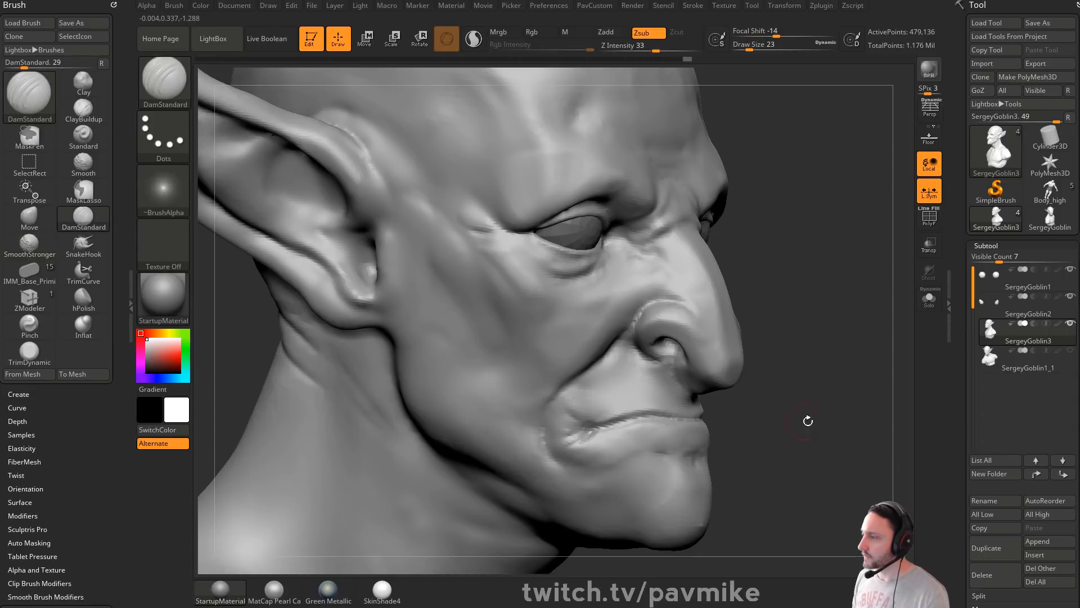
Step: Adjust the mouth and overall head shape with the Move brush at draw size 71
{"action": "mouse_move", "coordinate": [809, 419]}
{"action": "left_mouse_down", "text": "alt"}
{"action": "mouse_move", "coordinate": [815, 381]}
{"action": "mouse_move", "coordinate": [722, 419]}
{"action": "mouse_move", "coordinate": [612, 420]}
{"action": "mouse_move", "coordinate": [575, 433]}
{"action": "left_mouse_up", "text": "alt"}
{"action": "key", "text": "b"}
{"action": "key", "text": "m"}
{"action": "key", "text": "v"}
{"action": "left_click_drag", "start_coordinate": [687, 356], "coordinate": [701, 373], "text": "shift"}
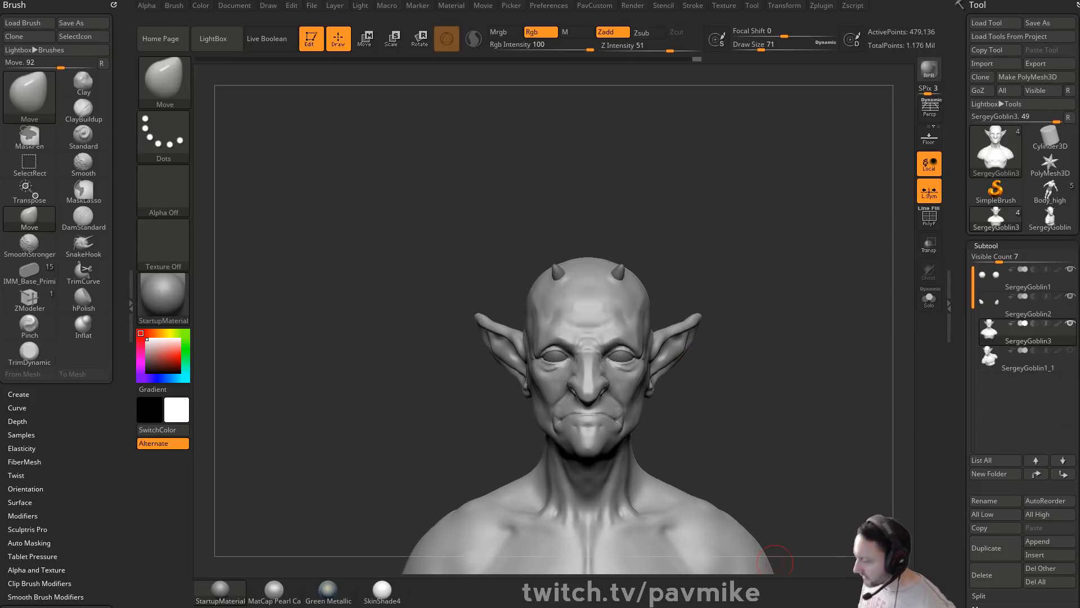
{"action": "left_click_drag", "start_coordinate": [779, 172], "coordinate": [712, 193]}
{"action": "mouse_move", "coordinate": [763, 269]}
{"action": "left_mouse_down", "text": "alt"}
{"action": "mouse_move", "coordinate": [741, 285]}
{"action": "mouse_move", "coordinate": [798, 290]}
{"action": "left_mouse_up", "text": "alt"}
{"action": "key", "text": "s"}
{"action": "left_click_drag", "start_coordinate": [823, 296], "coordinate": [784, 361], "text": "alt"}
Step: Select the TrimDynamic brush and check the camera's focal length and field of view settings
{"action": "key", "text": "b"}
{"action": "key", "text": "t"}
{"action": "key", "text": "d"}
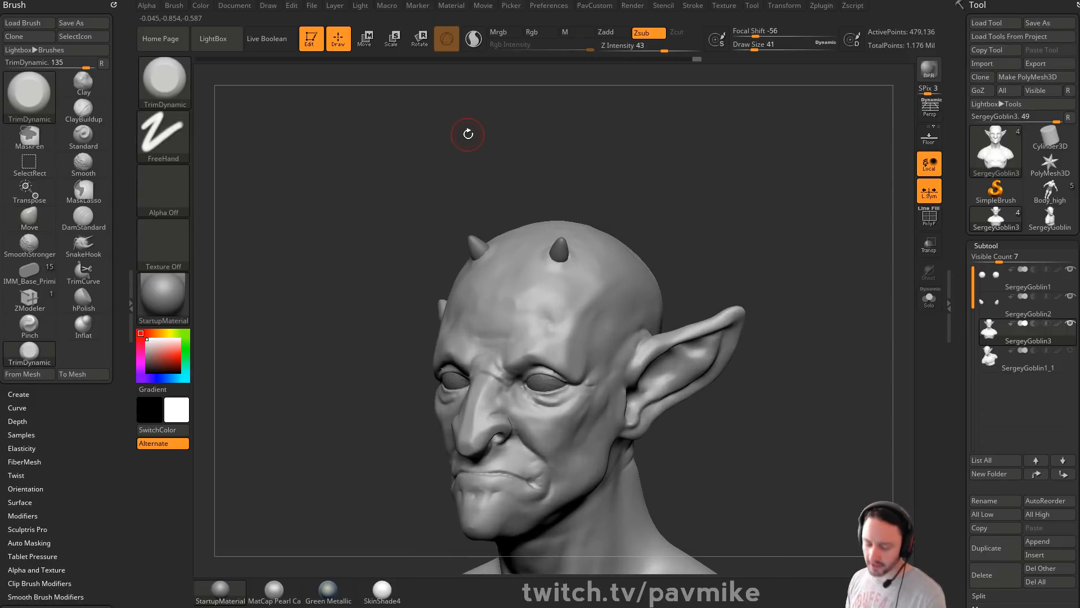
{"action": "key", "text": "space"}
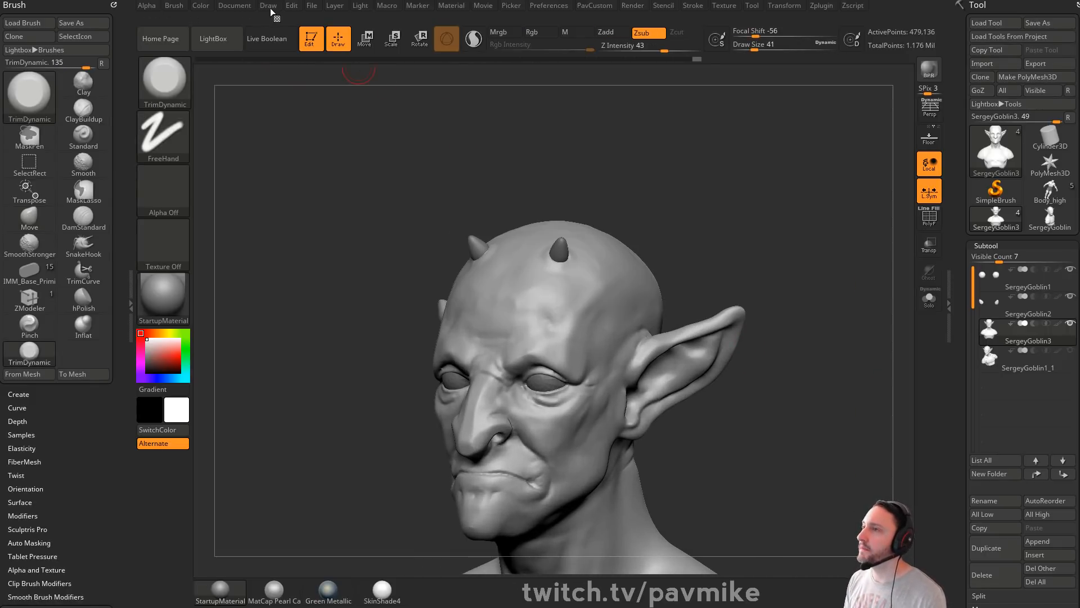
{"action": "left_click", "coordinate": [269, 7]}
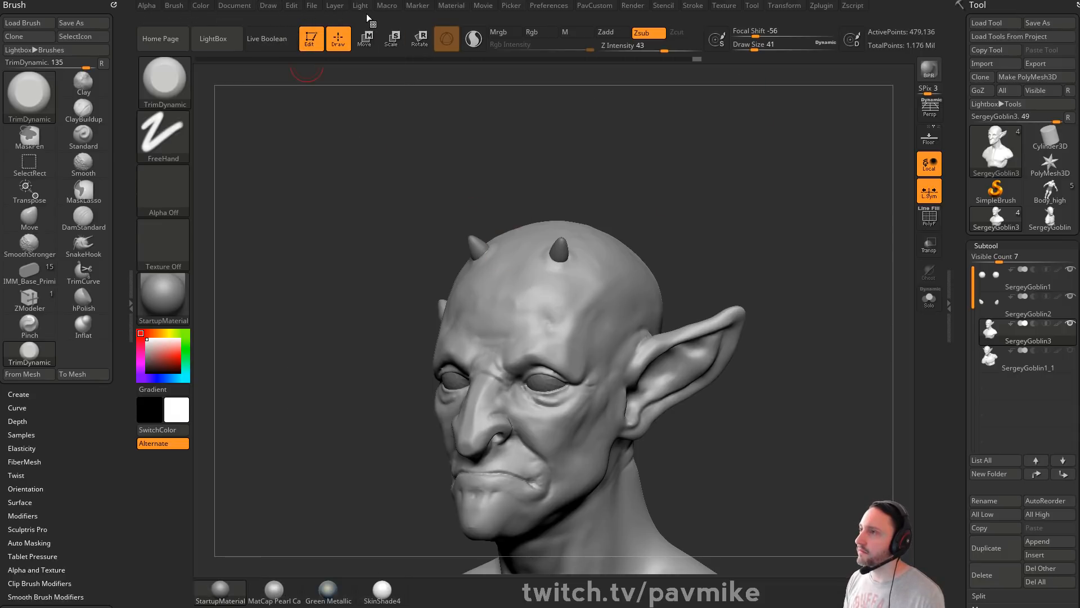
{"action": "left_click", "coordinate": [265, 7]}
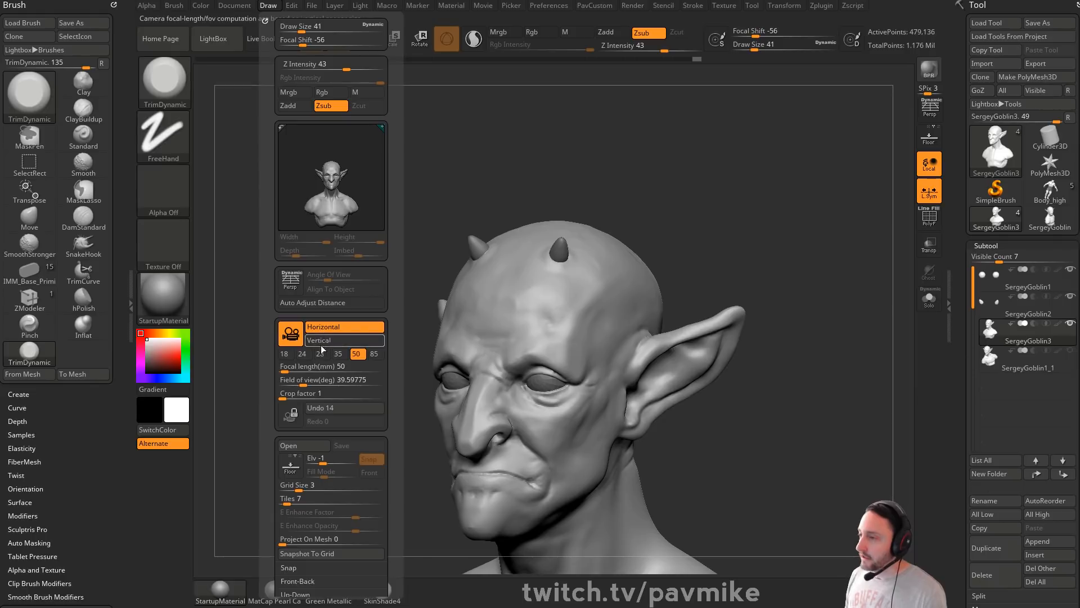
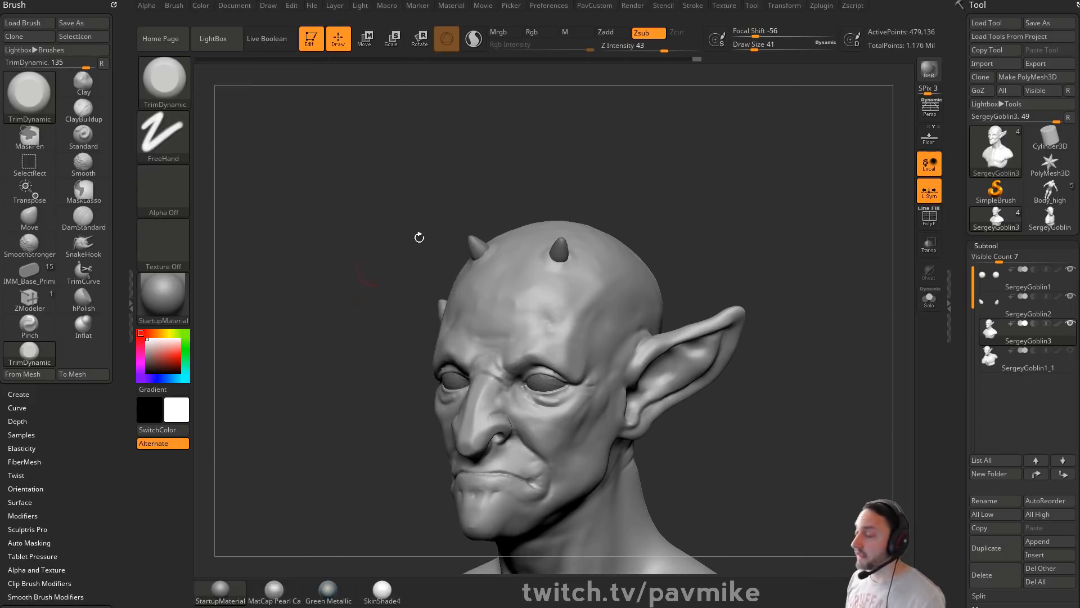
Step: Turn on perspective and examine the goblin bust up close, from the side and in three-quarter view
{"action": "left_click_drag", "start_coordinate": [757, 220], "coordinate": [432, 427]}
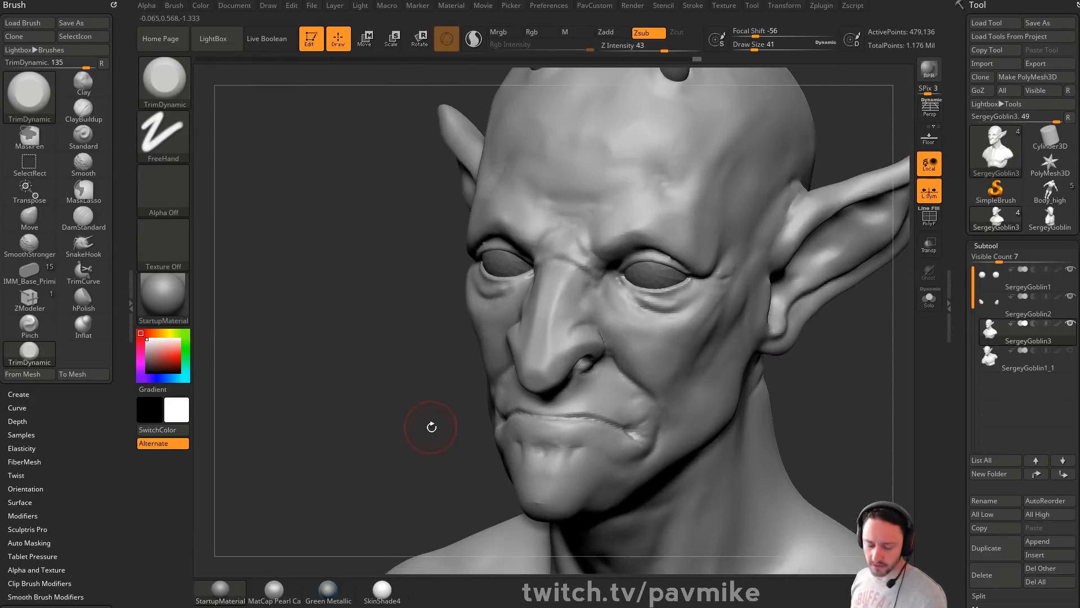
{"action": "left_click", "coordinate": [929, 113]}
{"action": "left_click_drag", "start_coordinate": [315, 388], "coordinate": [372, 388]}
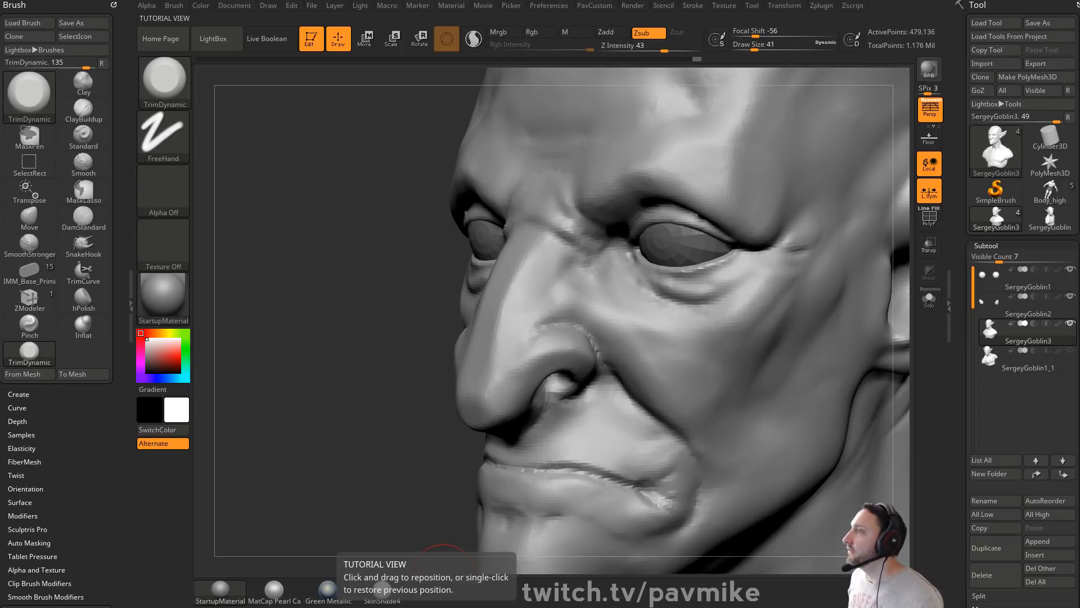
{"action": "left_click", "coordinate": [416, 242]}
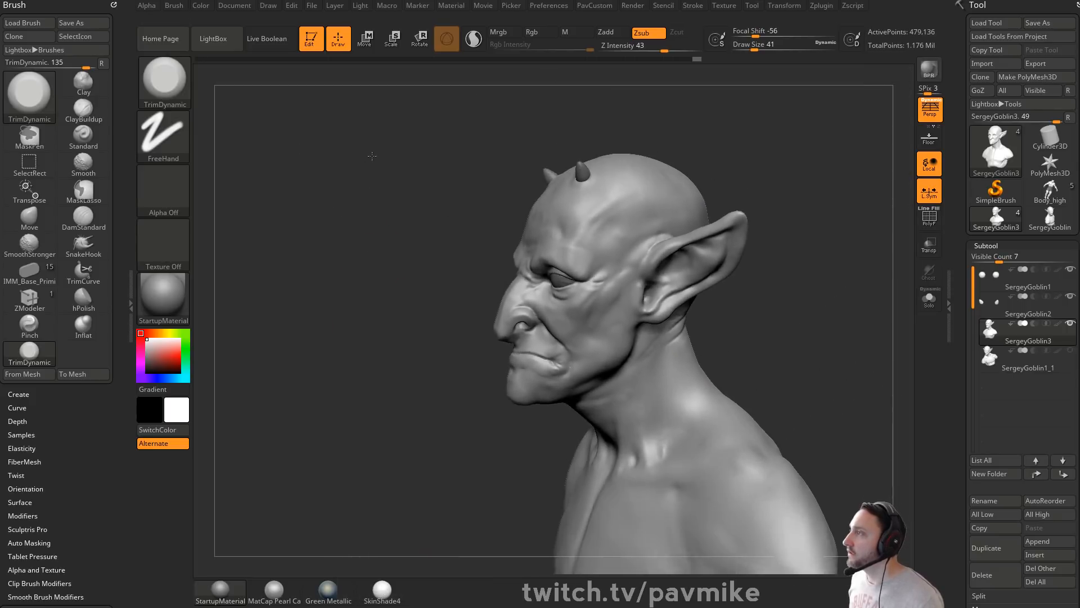
{"action": "left_click_drag", "start_coordinate": [372, 156], "coordinate": [395, 213]}
{"action": "left_click_drag", "start_coordinate": [708, 317], "coordinate": [707, 328]}
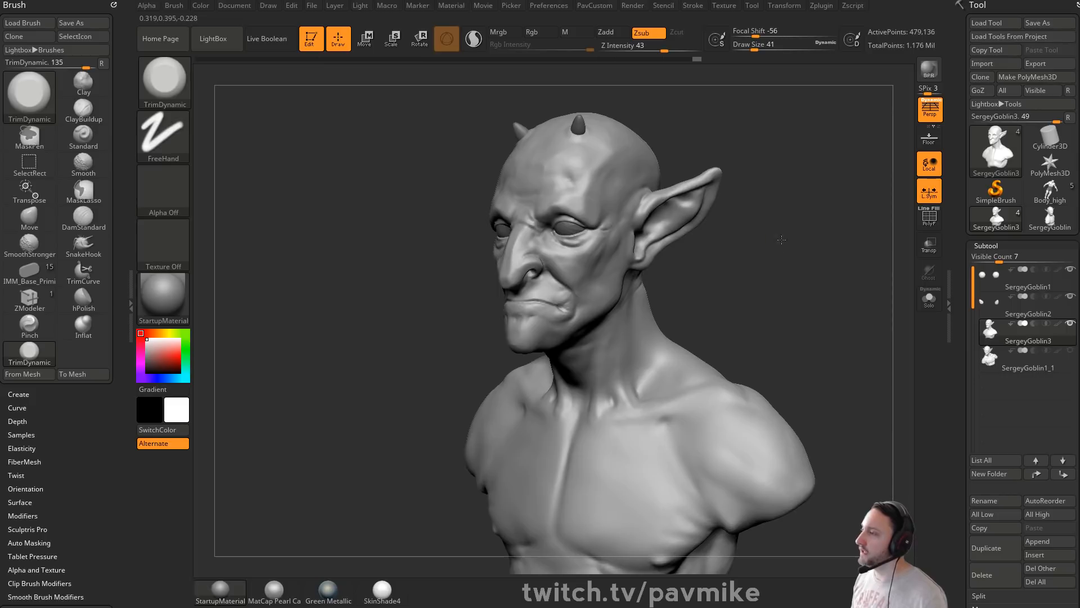
Step: Dock the Draw palette with the camera settings in the side tray and reduce the TrimDynamic draw size to 31
{"action": "left_click", "coordinate": [268, 5]}
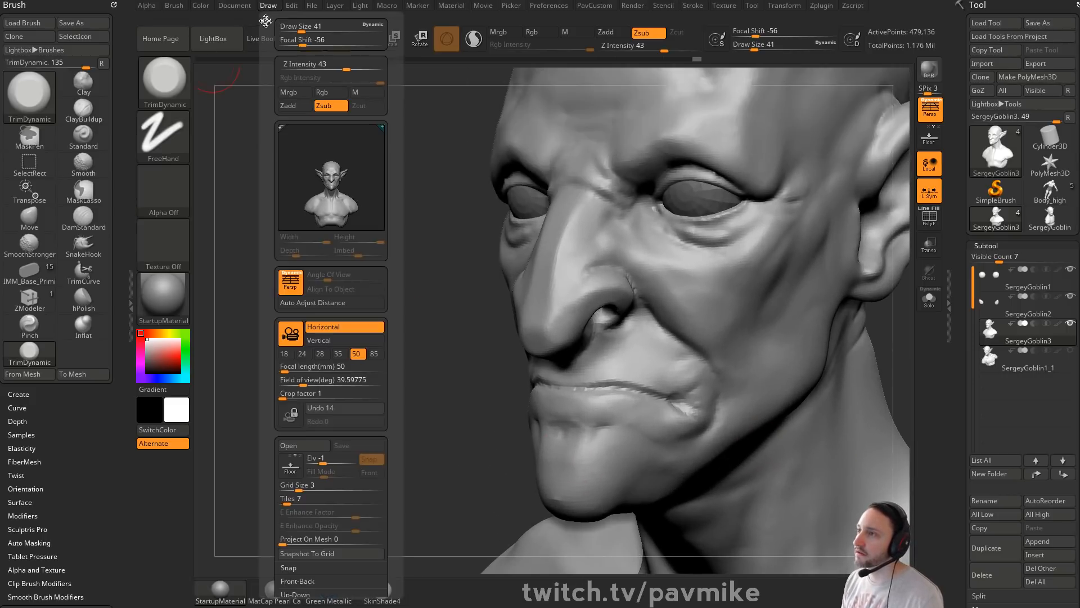
{"action": "left_click", "coordinate": [266, 22]}
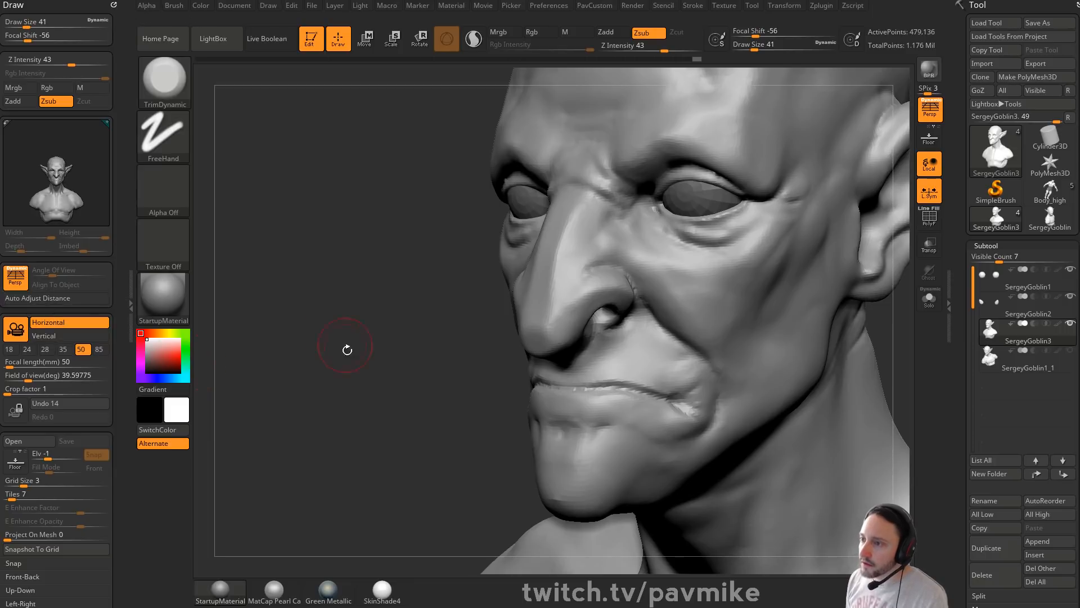
{"action": "right_click_drag", "start_coordinate": [347, 350], "coordinate": [496, 336], "text": "ctrl"}
{"action": "key", "text": "s"}
{"action": "left_click_drag", "start_coordinate": [472, 316], "coordinate": [465, 316]}
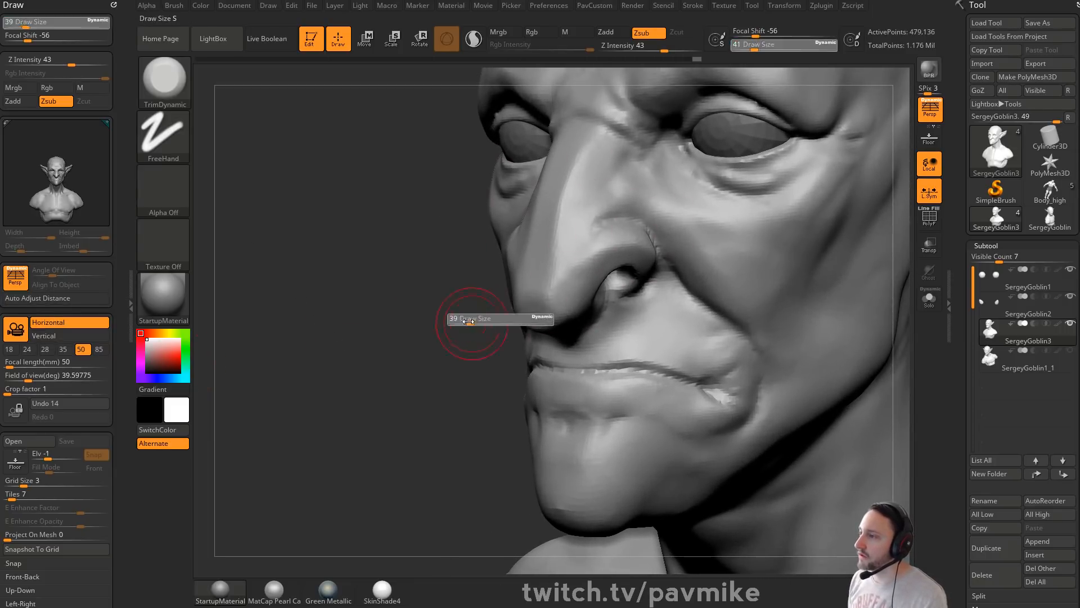
Step: Compare the goblin's face with and without perspective from several angles, leaving perspective turned off
{"action": "right_click_drag", "start_coordinate": [417, 397], "coordinate": [773, 332], "text": "ctrl"}
{"action": "key", "text": "p"}
{"action": "right_click_drag", "start_coordinate": [912, 122], "coordinate": [793, 328]}
{"action": "right_click_drag", "start_coordinate": [793, 328], "coordinate": [750, 321], "text": "shift"}
{"action": "mouse_move", "coordinate": [805, 443]}
{"action": "right_mouse_down", "text": "alt"}
{"action": "mouse_move", "coordinate": [806, 315]}
{"action": "mouse_move", "coordinate": [808, 328]}
{"action": "mouse_move", "coordinate": [855, 325]}
{"action": "mouse_move", "coordinate": [817, 267]}
{"action": "mouse_move", "coordinate": [844, 265]}
{"action": "mouse_move", "coordinate": [844, 313]}
{"action": "mouse_move", "coordinate": [820, 339]}
{"action": "mouse_move", "coordinate": [282, 174]}
{"action": "right_mouse_up", "text": "alt"}
{"action": "left_click", "coordinate": [934, 118]}
{"action": "key", "text": "p"}
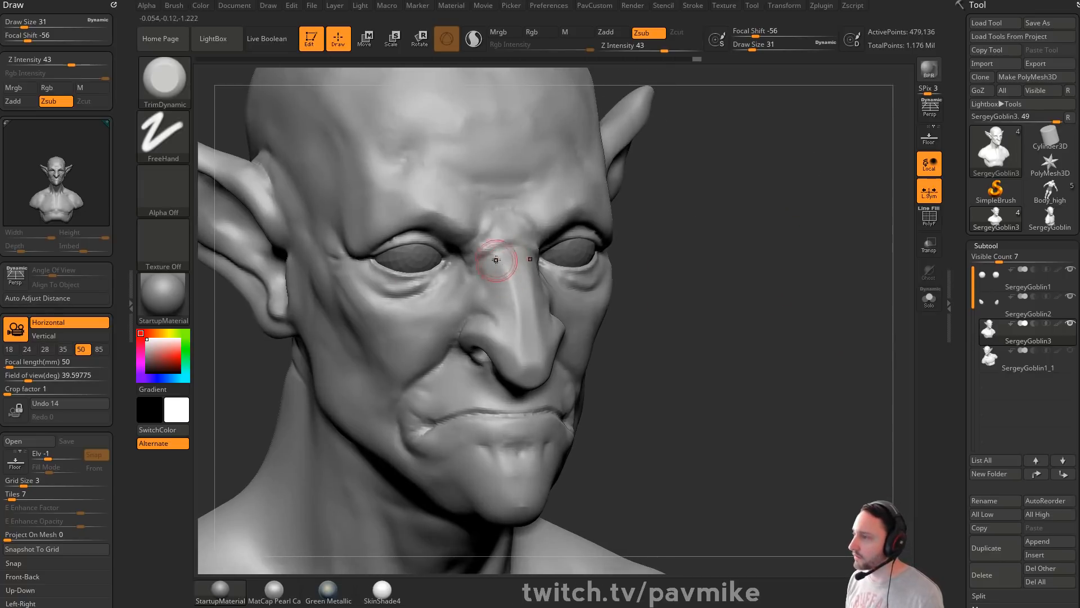
Step: Adjust the bridge and sides of the nose with the Move brush, reducing the draw size from 51 to 44
{"action": "mouse_move", "coordinate": [518, 355]}
{"action": "right_mouse_down"}
{"action": "mouse_move", "coordinate": [737, 316]}
{"action": "mouse_move", "coordinate": [511, 286]}
{"action": "right_mouse_up"}
{"action": "key", "text": "b"}
{"action": "key", "text": "m"}
{"action": "key", "text": "v"}
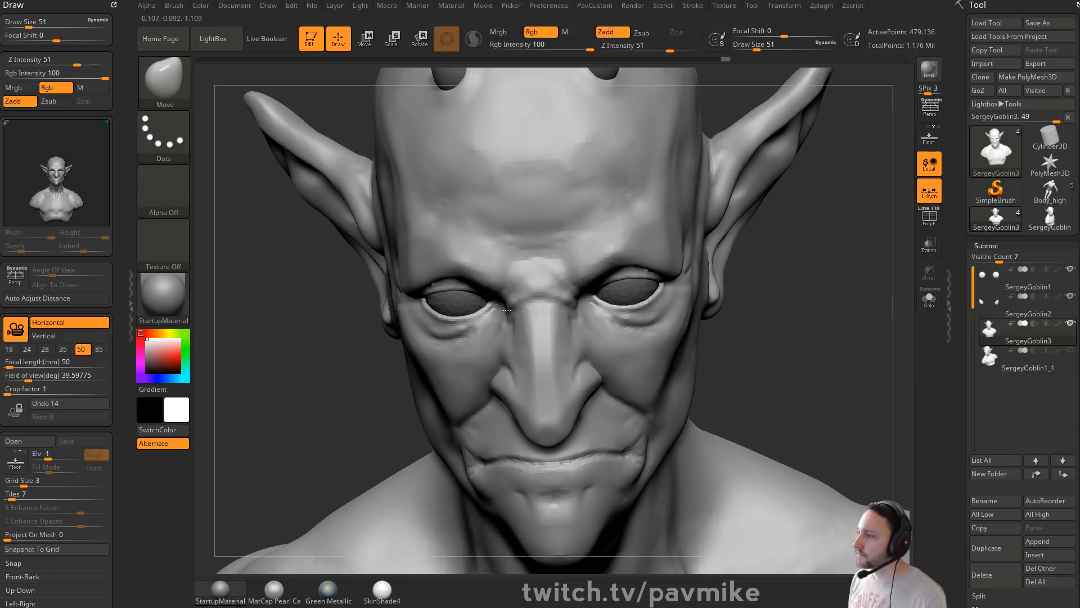
{"action": "mouse_move", "coordinate": [738, 304]}
{"action": "right_mouse_down", "text": "ctrl"}
{"action": "mouse_move", "coordinate": [518, 310]}
{"action": "mouse_move", "coordinate": [827, 320]}
{"action": "mouse_move", "coordinate": [530, 328]}
{"action": "right_mouse_up", "text": "ctrl"}
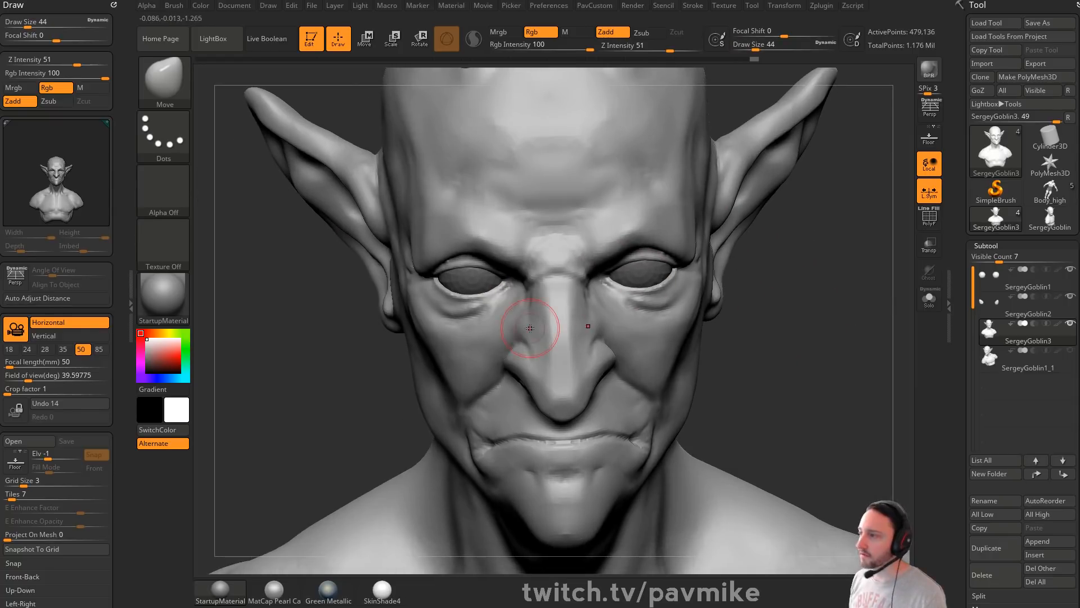
Step: Carve creases under the eyes with DamStandard, increasing the draw size from 16 to 23
{"action": "mouse_move", "coordinate": [688, 308]}
{"action": "right_mouse_down"}
{"action": "mouse_move", "coordinate": [849, 301]}
{"action": "mouse_move", "coordinate": [810, 323]}
{"action": "mouse_move", "coordinate": [868, 369]}
{"action": "mouse_move", "coordinate": [813, 415]}
{"action": "mouse_move", "coordinate": [844, 403]}
{"action": "mouse_move", "coordinate": [611, 371]}
{"action": "right_mouse_up"}
{"action": "key", "text": "b"}
{"action": "key", "text": "d"}
{"action": "key", "text": "s"}
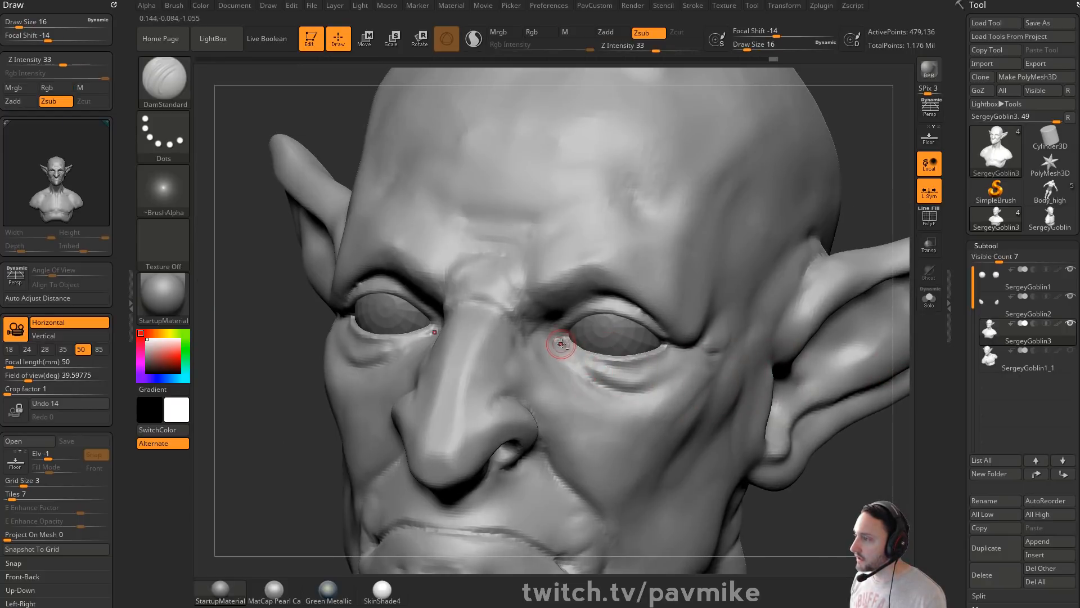
{"action": "left_click_drag", "start_coordinate": [877, 207], "coordinate": [559, 373]}
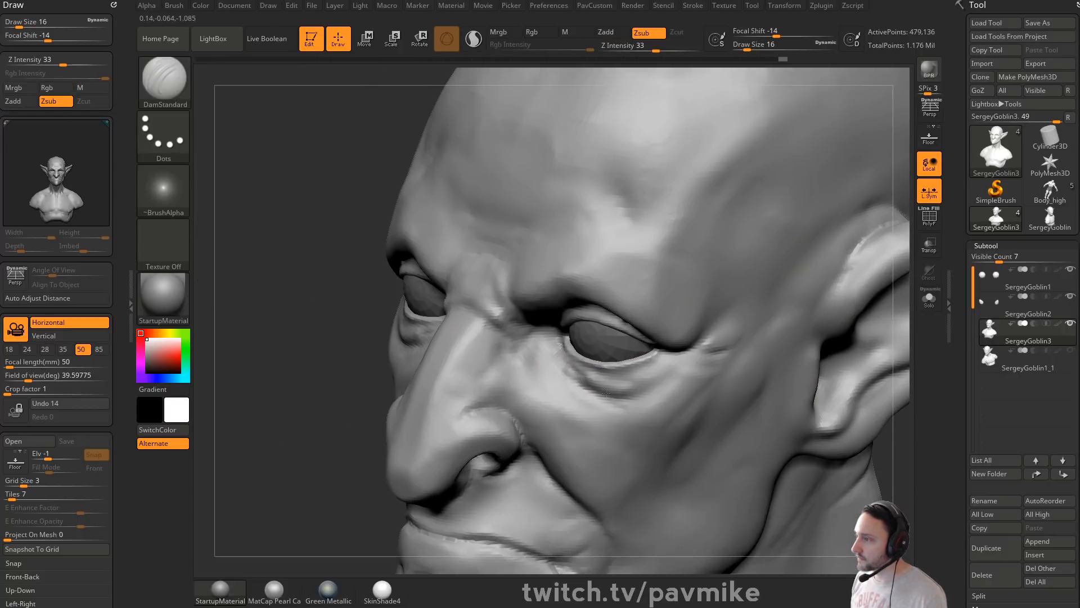
{"action": "key", "text": "bracketright"}
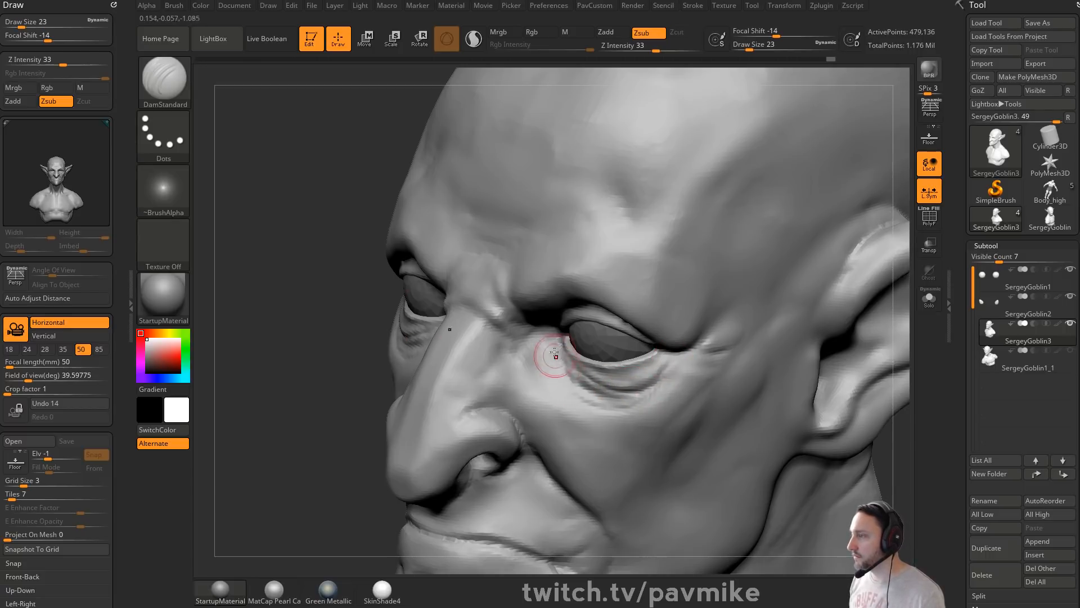
Step: Build up the skin folds under the eyes with the Standard brush at draw size 22 to 13 and smooth them
{"action": "key", "text": "b"}
{"action": "key", "text": "s"}
{"action": "key", "text": "t"}
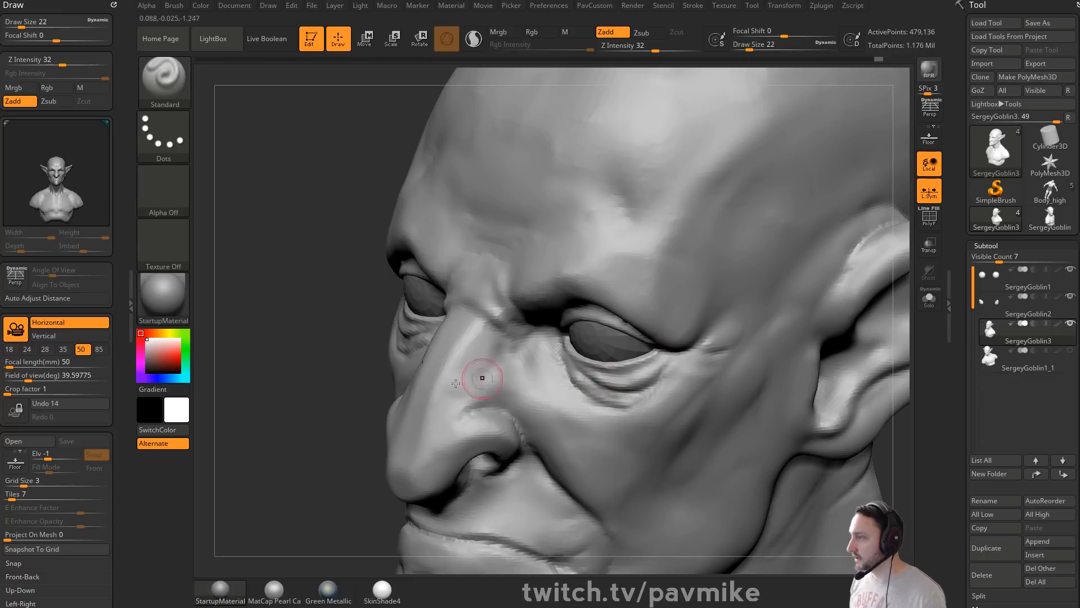
{"action": "mouse_move", "coordinate": [483, 379]}
{"action": "right_mouse_down"}
{"action": "mouse_move", "coordinate": [725, 298]}
{"action": "mouse_move", "coordinate": [762, 338]}
{"action": "mouse_move", "coordinate": [759, 360]}
{"action": "right_mouse_up"}
{"action": "left_click_drag", "start_coordinate": [577, 383], "coordinate": [641, 396], "text": "shift"}
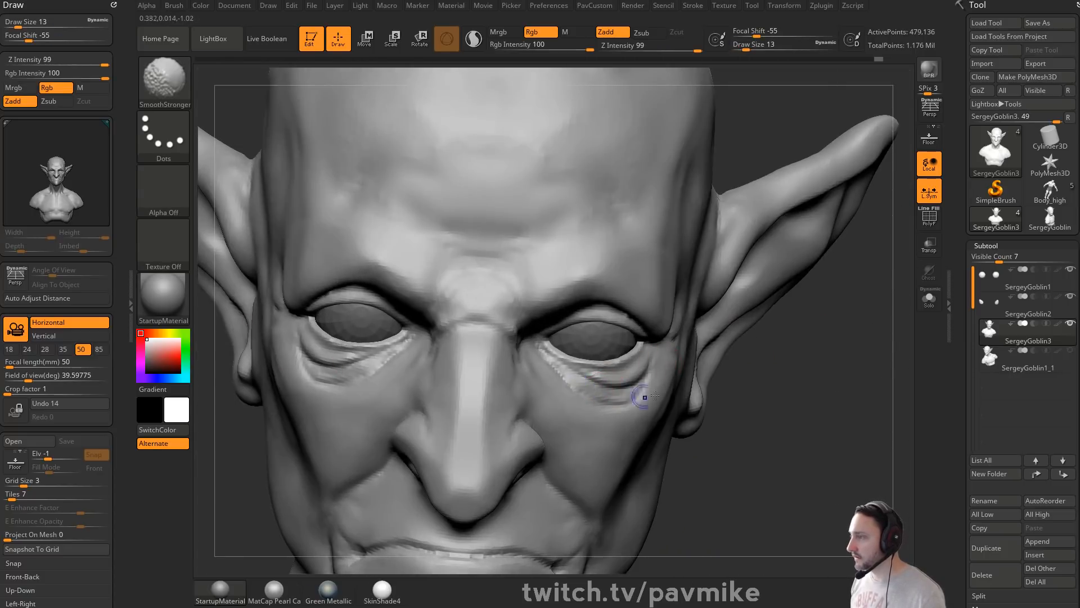
{"action": "mouse_move", "coordinate": [785, 354]}
{"action": "right_mouse_down", "text": "ctrl"}
{"action": "mouse_move", "coordinate": [808, 392]}
{"action": "mouse_move", "coordinate": [748, 394]}
{"action": "mouse_move", "coordinate": [856, 381]}
{"action": "mouse_move", "coordinate": [849, 413]}
{"action": "mouse_move", "coordinate": [810, 438]}
{"action": "mouse_move", "coordinate": [746, 366]}
{"action": "right_mouse_up", "text": "ctrl"}
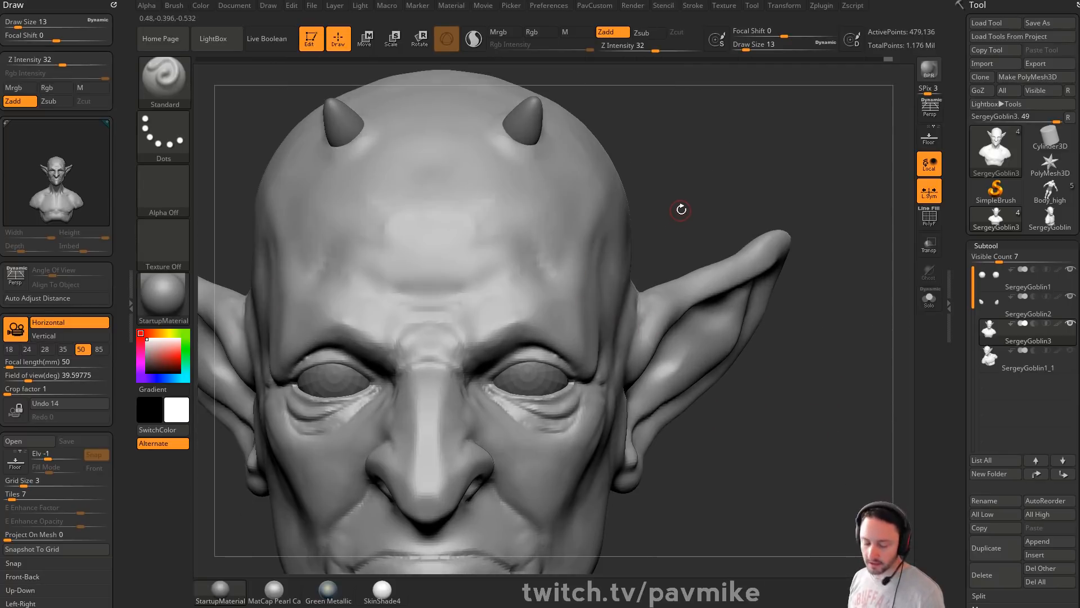
Step: Add volume to the brow above the outer eye with the Clay brush at draw size 37 to 20 and smooth it
{"action": "key", "text": "b"}
{"action": "key", "text": "c"}
{"action": "key", "text": "l"}
{"action": "mouse_move", "coordinate": [709, 200]}
{"action": "right_mouse_down"}
{"action": "mouse_move", "coordinate": [551, 309]}
{"action": "mouse_move", "coordinate": [584, 324]}
{"action": "right_mouse_up"}
{"action": "key", "text": "bracketright"}
{"action": "key", "text": "bracketright"}
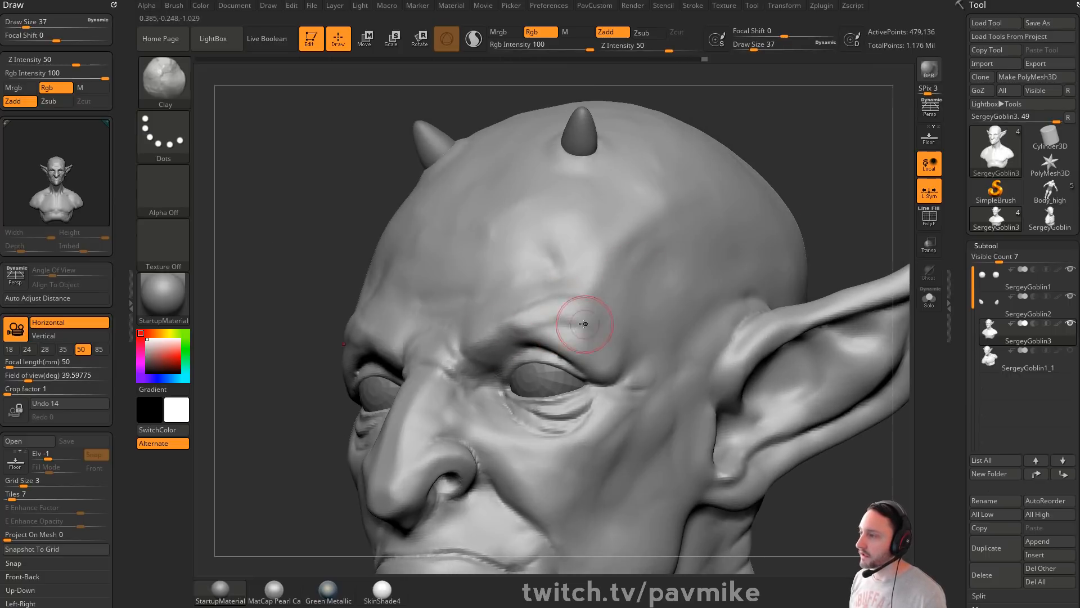
{"action": "key", "text": "s"}
{"action": "key", "text": "shift"}
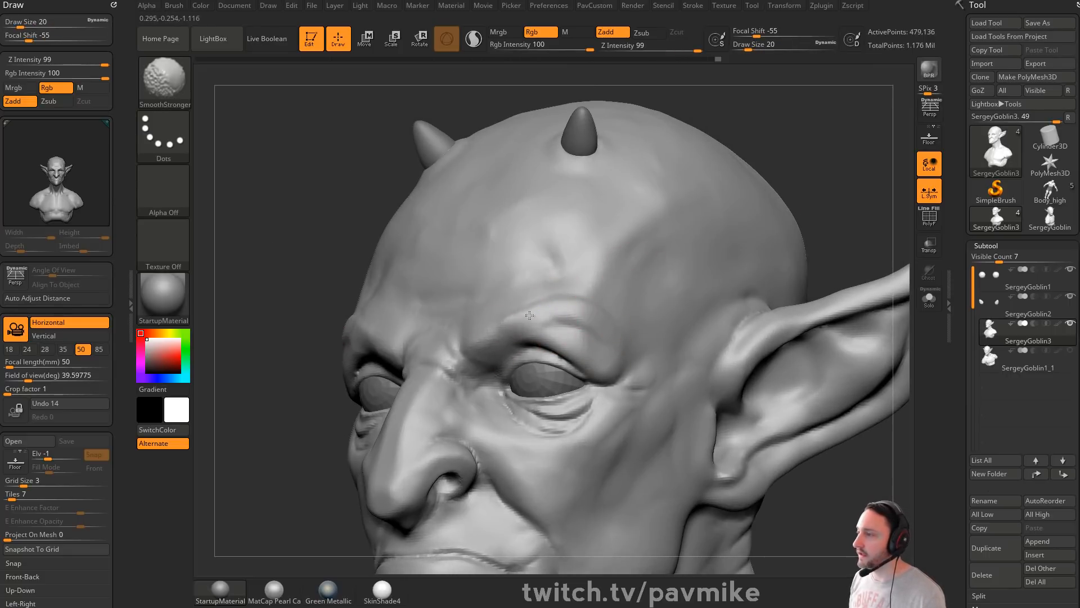
{"action": "right_click_drag", "start_coordinate": [690, 246], "coordinate": [564, 321]}
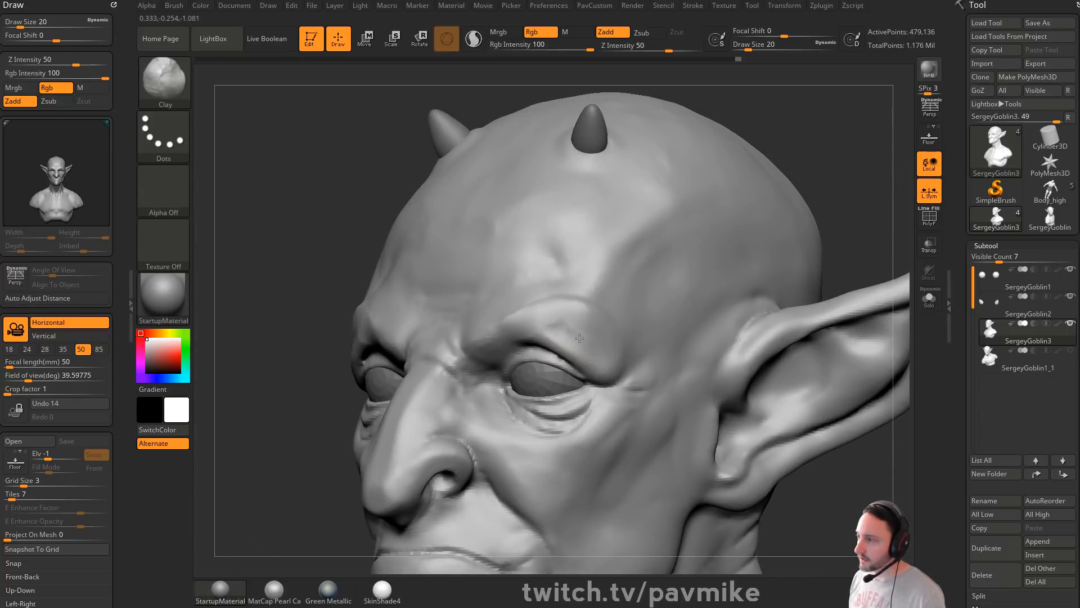
Step: Refine the brow ridge near the temple with the Standard brush at draw size 20 and smooth the transition
{"action": "key", "text": "b"}
{"action": "key", "text": "s"}
{"action": "key", "text": "t"}
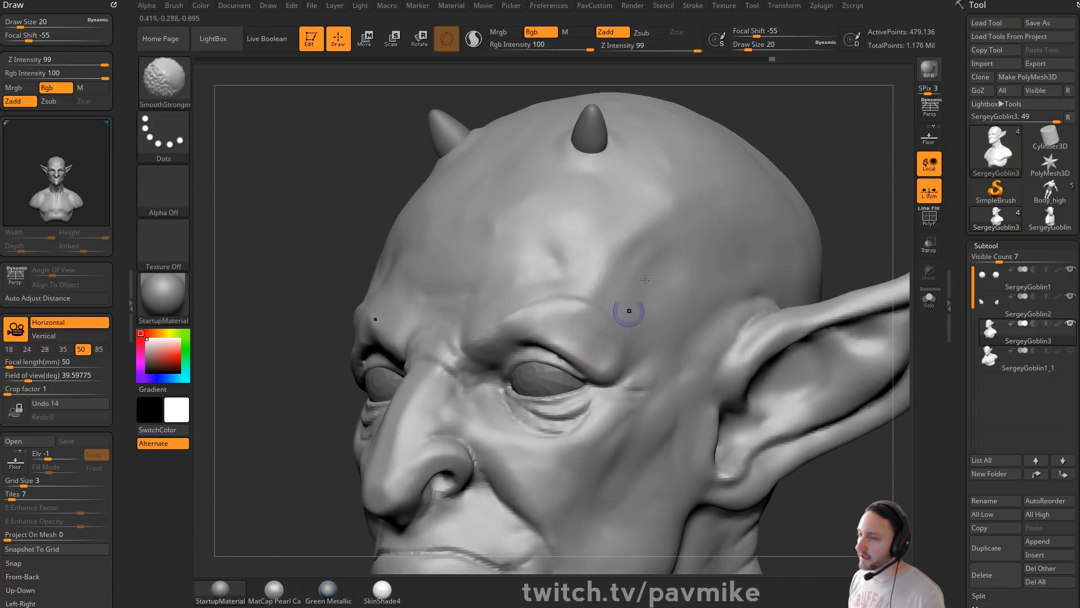
{"action": "right_click_drag", "start_coordinate": [626, 308], "coordinate": [569, 329]}
Step: Carve the fold above the outer upper eyelid with DamStandard, raising the draw size from 17 to 31, and smooth it
{"action": "key", "text": "s"}
{"action": "key", "text": "b"}
{"action": "key", "text": "d"}
{"action": "key", "text": "s"}
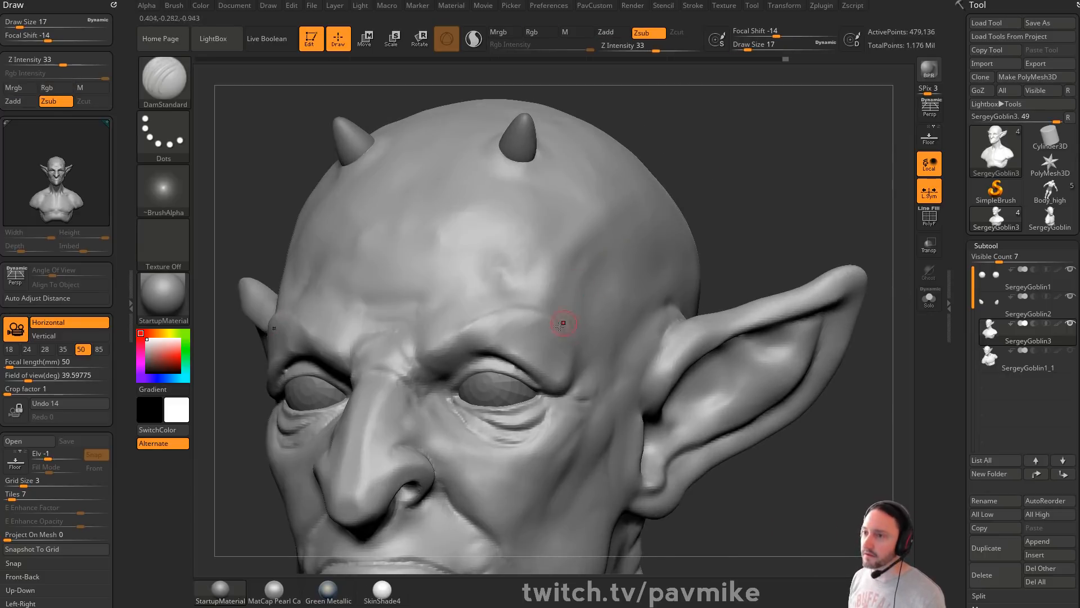
{"action": "right_click_drag", "start_coordinate": [795, 241], "coordinate": [520, 360]}
{"action": "key", "text": "bracketleft"}
{"action": "key", "text": "bracketleft"}
{"action": "key", "text": "bracketleft"}
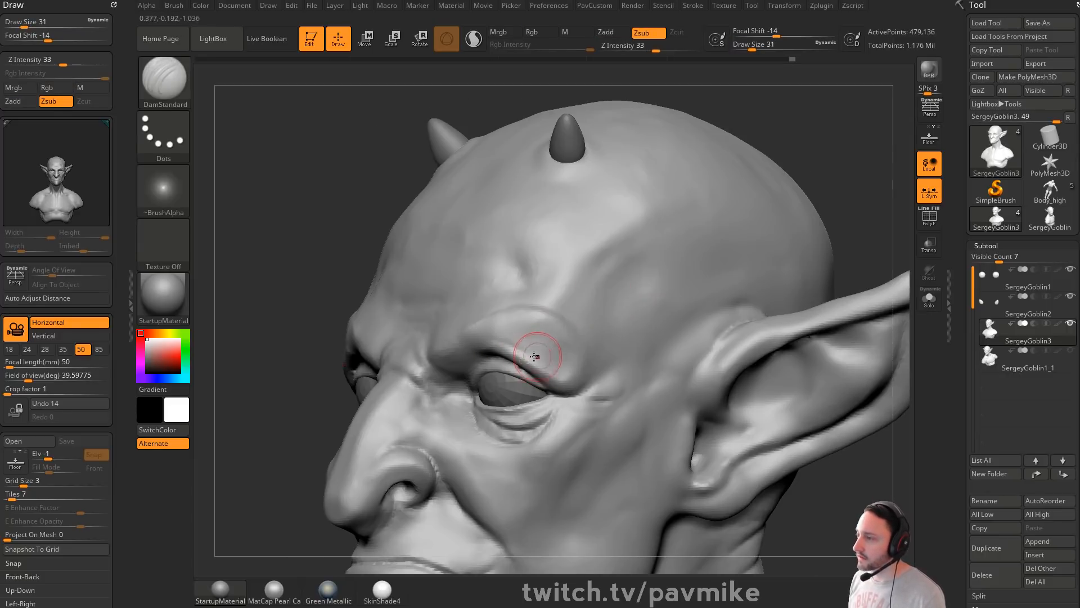
{"action": "mouse_move", "coordinate": [526, 362]}
{"action": "left_mouse_down"}
{"action": "mouse_move", "coordinate": [554, 372]}
{"action": "mouse_move", "coordinate": [549, 384]}
{"action": "mouse_move", "coordinate": [579, 388]}
{"action": "mouse_move", "coordinate": [554, 389]}
{"action": "left_mouse_up"}
{"action": "left_click_drag", "start_coordinate": [529, 354], "coordinate": [555, 371], "text": "shift"}
Step: Duplicate the SergeyGoblin3 bust subtool, make the copy active and open the custom topology options
{"action": "mouse_move", "coordinate": [554, 338]}
{"action": "right_mouse_down"}
{"action": "mouse_move", "coordinate": [839, 128]}
{"action": "mouse_move", "coordinate": [814, 156]}
{"action": "mouse_move", "coordinate": [818, 205]}
{"action": "mouse_move", "coordinate": [728, 178]}
{"action": "mouse_move", "coordinate": [847, 178]}
{"action": "mouse_move", "coordinate": [812, 215]}
{"action": "mouse_move", "coordinate": [622, 285]}
{"action": "mouse_move", "coordinate": [828, 242]}
{"action": "mouse_move", "coordinate": [722, 335]}
{"action": "mouse_move", "coordinate": [739, 351]}
{"action": "mouse_move", "coordinate": [741, 336]}
{"action": "mouse_move", "coordinate": [799, 355]}
{"action": "right_mouse_up"}
{"action": "key", "text": "s"}
{"action": "key", "text": "s"}
{"action": "key", "text": "s"}
{"action": "right_click_drag", "start_coordinate": [748, 279], "coordinate": [907, 301], "text": "alt"}
{"action": "scroll", "coordinate": [990, 432], "scroll_direction": "down", "scroll_amount": 3}
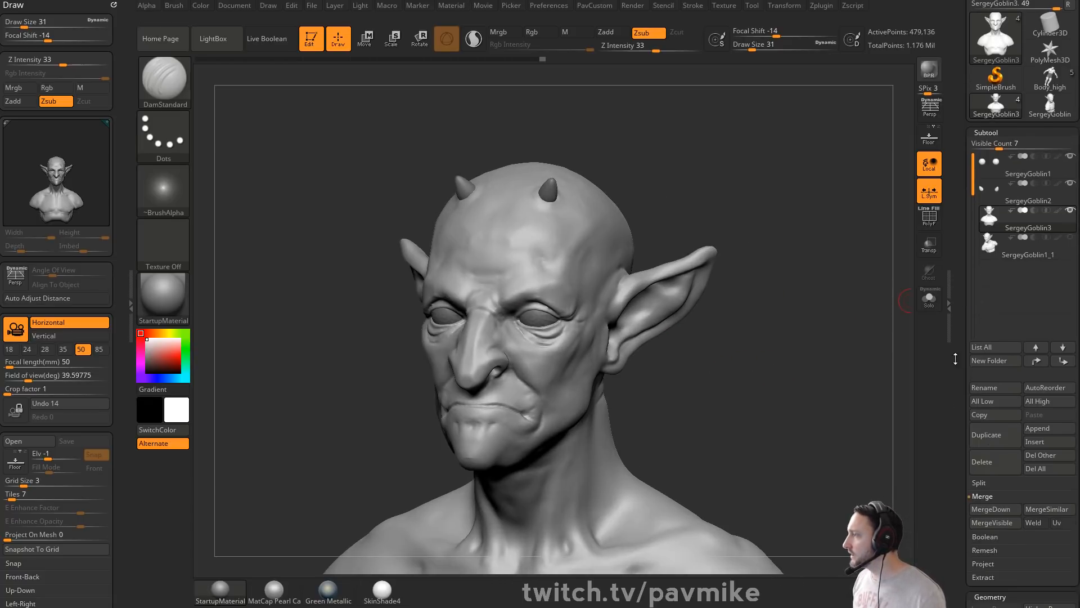
{"action": "left_click", "coordinate": [990, 432]}
{"action": "key", "text": "space"}
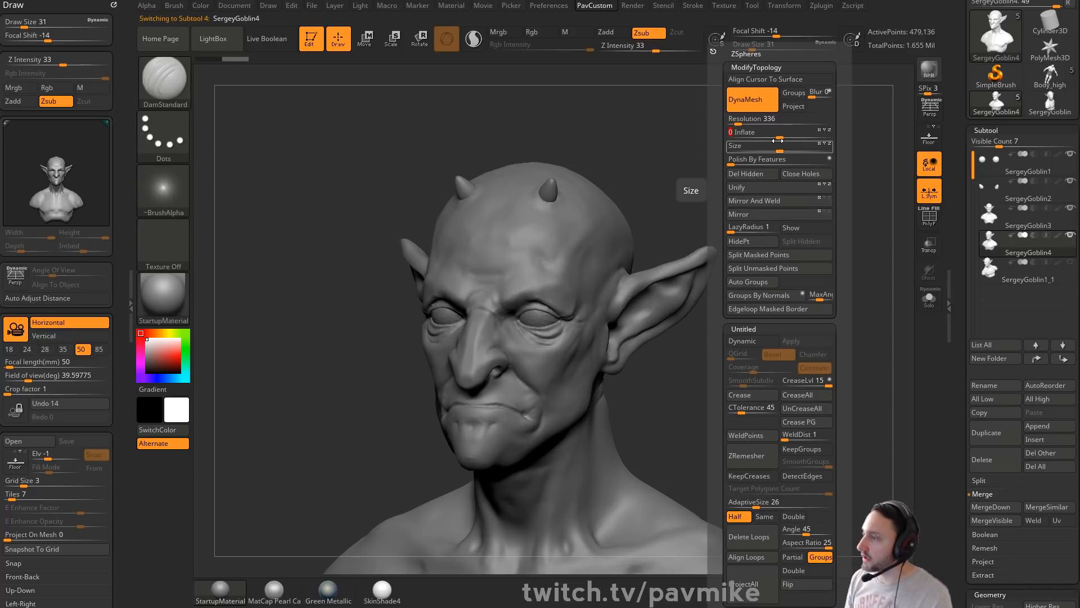
Step: Block in a beard along the jaw and chin with ClayTubes, reducing the draw size from 94 to 56
{"action": "key", "text": "b"}
{"action": "key", "text": "c"}
{"action": "key", "text": "t"}
{"action": "left_click_drag", "start_coordinate": [767, 286], "coordinate": [571, 325]}
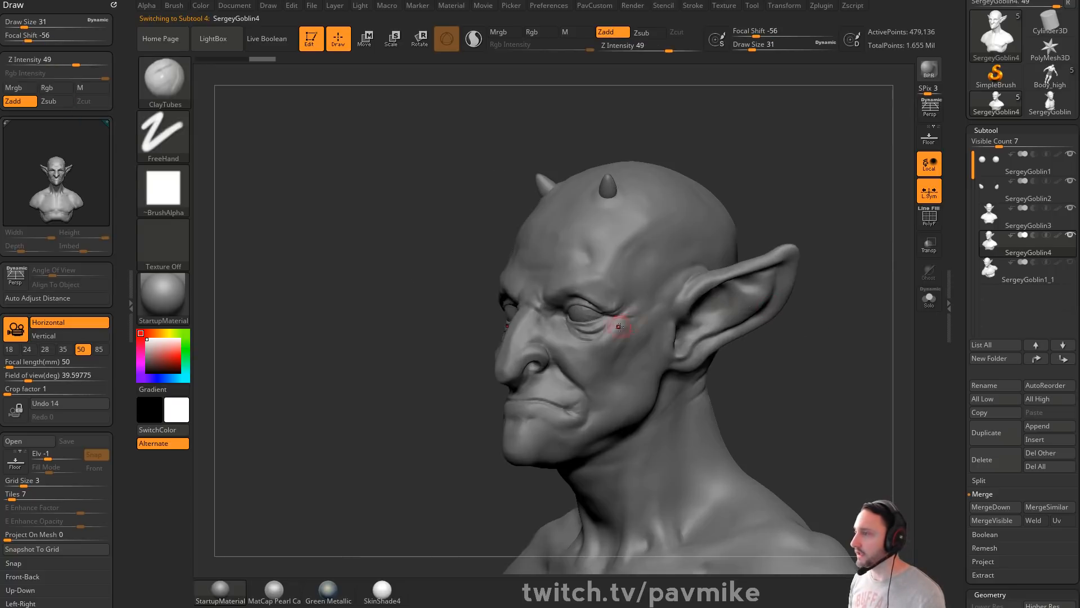
{"action": "left_click_drag", "start_coordinate": [656, 316], "coordinate": [627, 416]}
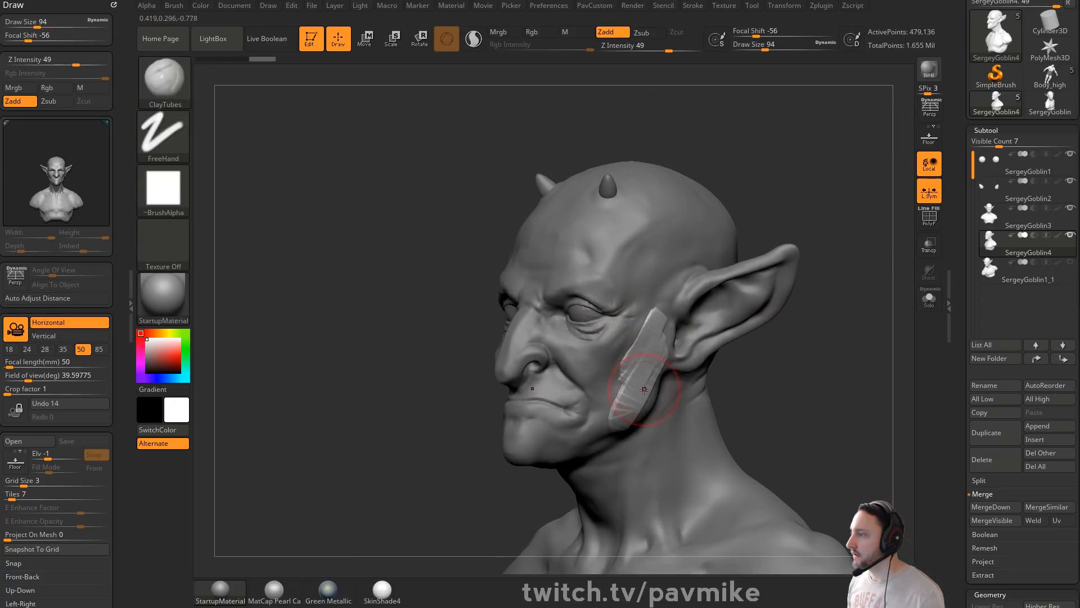
{"action": "key", "text": "["}
{"action": "left_click_drag", "start_coordinate": [645, 349], "coordinate": [633, 416]}
{"action": "mouse_move", "coordinate": [817, 390]}
{"action": "left_mouse_down"}
{"action": "mouse_move", "coordinate": [520, 361]}
{"action": "mouse_move", "coordinate": [602, 439]}
{"action": "mouse_move", "coordinate": [631, 442]}
{"action": "mouse_move", "coordinate": [563, 393]}
{"action": "mouse_move", "coordinate": [526, 402]}
{"action": "mouse_move", "coordinate": [557, 428]}
{"action": "left_mouse_up"}
{"action": "key", "text": "s"}
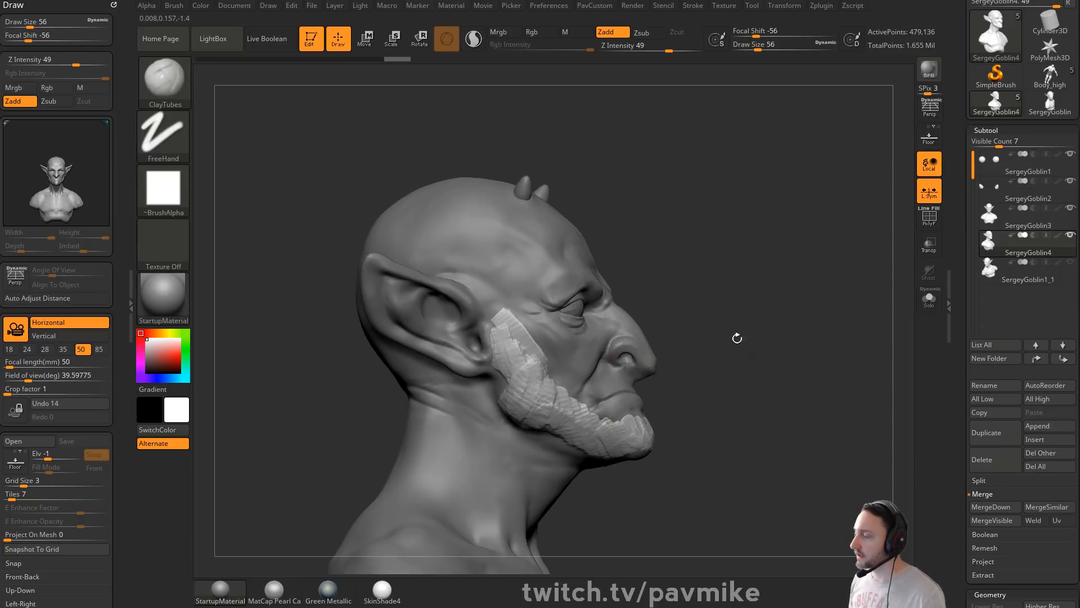
Step: Extend the hair from the sideburn over the ear and around the back of the head with ClayTubes at draw size 46
{"action": "mouse_move", "coordinate": [736, 338]}
{"action": "left_mouse_down"}
{"action": "mouse_move", "coordinate": [388, 391]}
{"action": "mouse_move", "coordinate": [726, 337]}
{"action": "mouse_move", "coordinate": [822, 369]}
{"action": "mouse_move", "coordinate": [759, 349]}
{"action": "mouse_move", "coordinate": [825, 332]}
{"action": "mouse_move", "coordinate": [825, 342]}
{"action": "mouse_move", "coordinate": [784, 302]}
{"action": "left_mouse_up"}
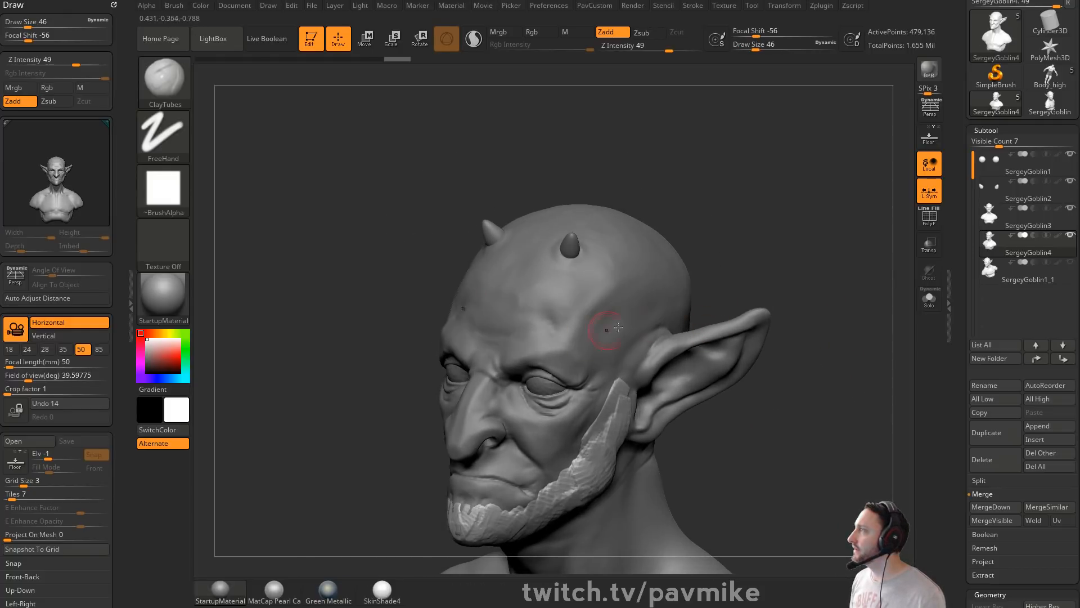
{"action": "left_click_drag", "start_coordinate": [624, 380], "coordinate": [622, 337]}
{"action": "mouse_move", "coordinate": [709, 259]}
{"action": "left_mouse_down"}
{"action": "mouse_move", "coordinate": [771, 248]}
{"action": "mouse_move", "coordinate": [732, 270]}
{"action": "left_mouse_up"}
{"action": "mouse_move", "coordinate": [540, 355]}
{"action": "left_mouse_down"}
{"action": "mouse_move", "coordinate": [546, 374]}
{"action": "mouse_move", "coordinate": [526, 326]}
{"action": "mouse_move", "coordinate": [501, 308]}
{"action": "mouse_move", "coordinate": [653, 343]}
{"action": "left_mouse_up"}
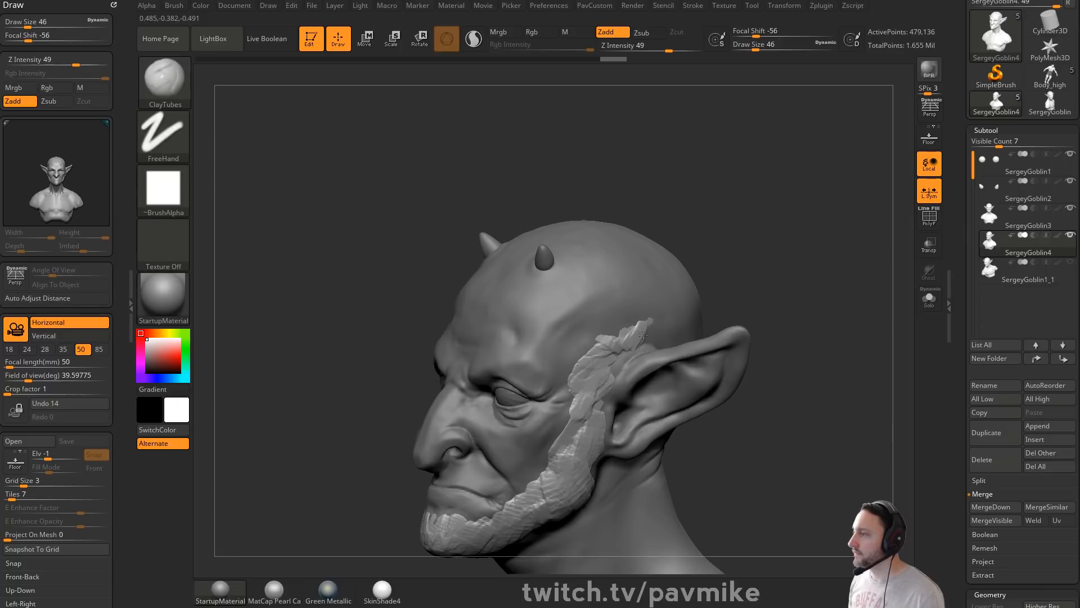
{"action": "mouse_move", "coordinate": [795, 304]}
{"action": "left_mouse_down"}
{"action": "mouse_move", "coordinate": [666, 327]}
{"action": "mouse_move", "coordinate": [825, 354]}
{"action": "left_mouse_up"}
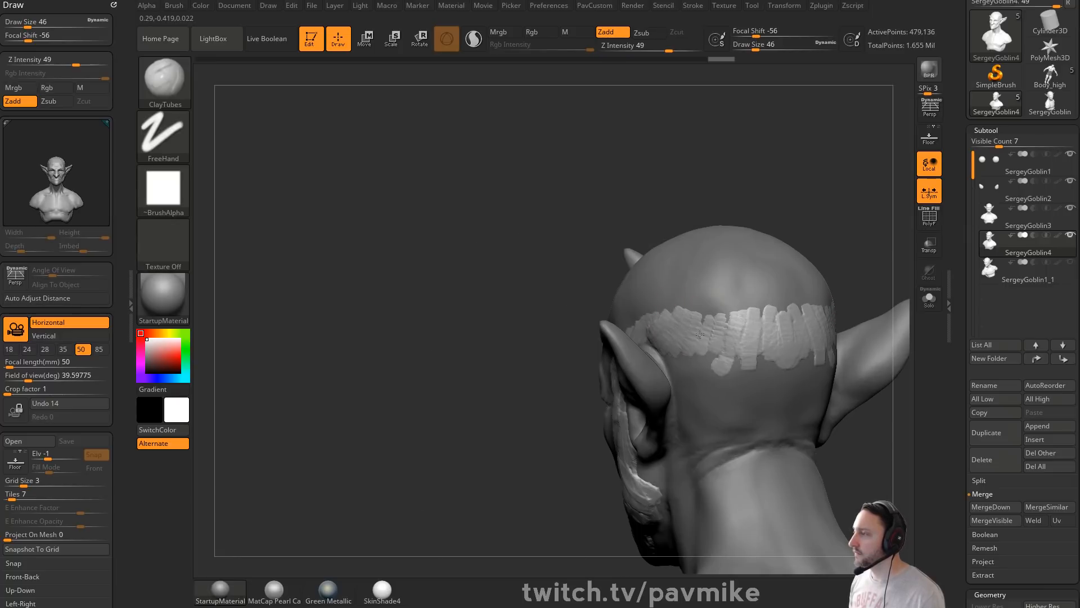
{"action": "left_click_drag", "start_coordinate": [698, 360], "coordinate": [779, 366]}
{"action": "mouse_move", "coordinate": [826, 237]}
{"action": "left_mouse_down"}
{"action": "mouse_move", "coordinate": [896, 214]}
{"action": "mouse_move", "coordinate": [742, 313]}
{"action": "left_mouse_up"}
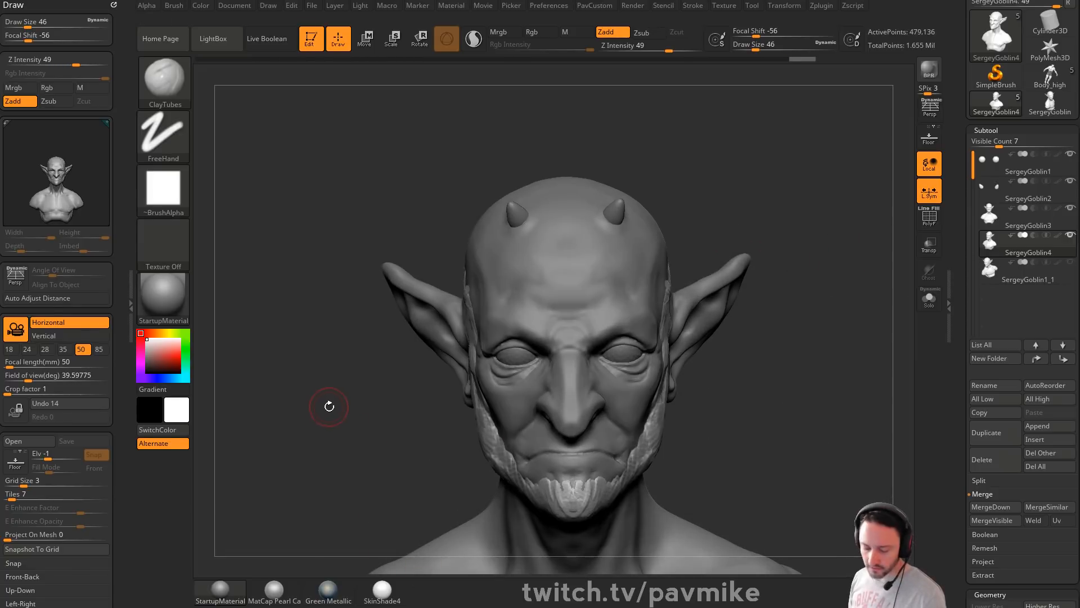
Step: Pull the blocked-in hair beside the temple outward with the SnakeHook brush
{"action": "key", "text": "b"}
{"action": "key", "text": "s"}
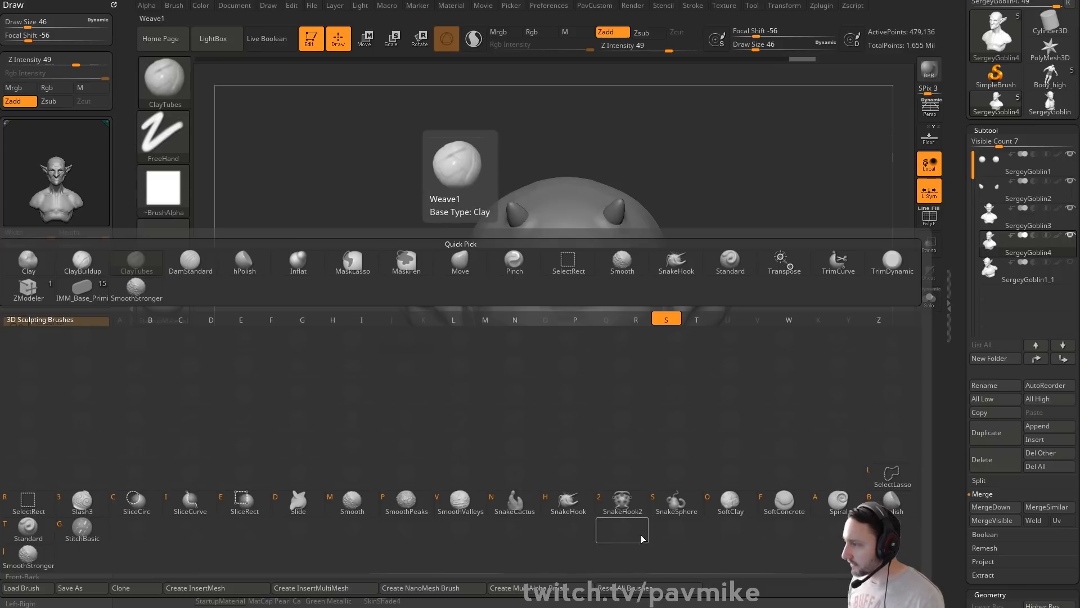
{"action": "key", "text": "h"}
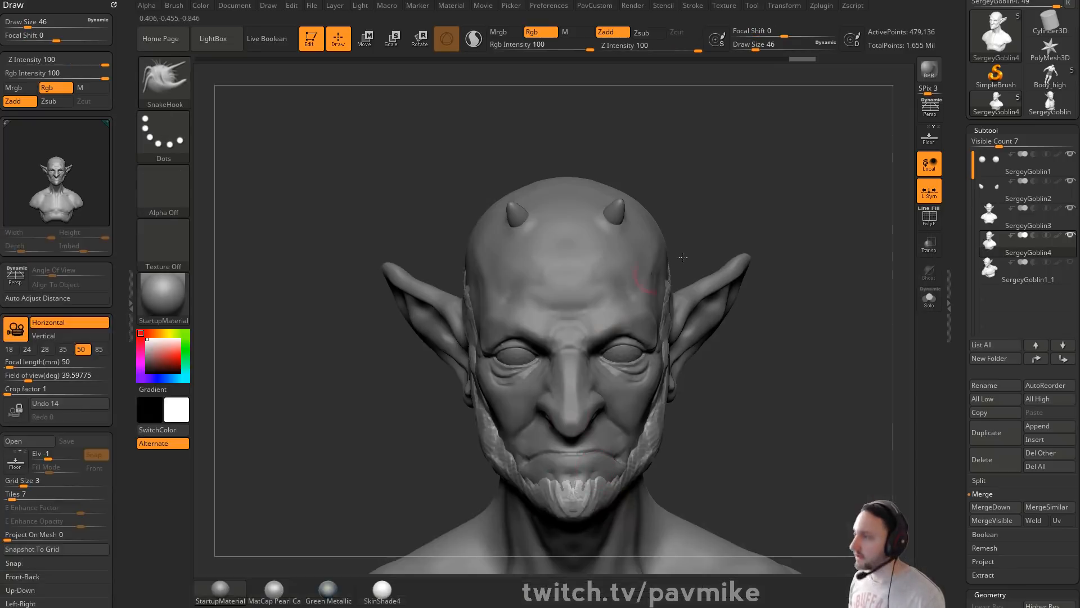
{"action": "key", "text": "s"}
{"action": "left_click_drag", "start_coordinate": [647, 264], "coordinate": [636, 263]}
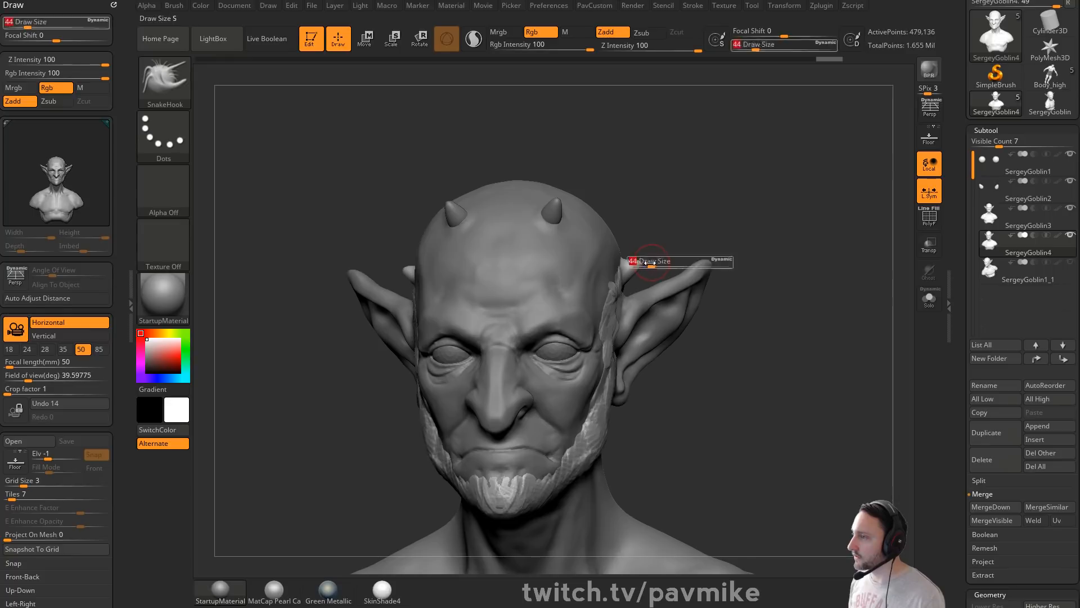
{"action": "mouse_move", "coordinate": [634, 263]}
{"action": "right_mouse_down", "text": "ctrl"}
{"action": "mouse_move", "coordinate": [687, 234]}
{"action": "mouse_move", "coordinate": [670, 242]}
{"action": "right_mouse_up", "text": "ctrl"}
{"action": "mouse_move", "coordinate": [626, 280]}
{"action": "left_mouse_down"}
{"action": "mouse_move", "coordinate": [633, 265]}
{"action": "mouse_move", "coordinate": [620, 291]}
{"action": "left_mouse_up"}
Step: Draw out more hair tufts above the ear with SnakeHook, and undo the last long pull
{"action": "right_click_drag", "start_coordinate": [659, 251], "coordinate": [678, 280]}
{"action": "key", "text": "s"}
{"action": "left_click_drag", "start_coordinate": [635, 299], "coordinate": [641, 299]}
{"action": "left_click_drag", "start_coordinate": [609, 320], "coordinate": [615, 298]}
{"action": "left_click_drag", "start_coordinate": [616, 282], "coordinate": [623, 272]}
{"action": "right_click_drag", "start_coordinate": [680, 227], "coordinate": [633, 313]}
{"action": "left_click_drag", "start_coordinate": [614, 304], "coordinate": [633, 242]}
{"action": "right_click_drag", "start_coordinate": [666, 210], "coordinate": [653, 281]}
{"action": "mouse_move", "coordinate": [632, 252]}
{"action": "left_mouse_down"}
{"action": "mouse_move", "coordinate": [695, 172]}
{"action": "mouse_move", "coordinate": [699, 126]}
{"action": "left_mouse_up"}
{"action": "key", "text": "ctrl+z"}
Step: Pull the hair strands around the ear into shape with SnakeHook at draw size 49
{"action": "mouse_move", "coordinate": [667, 265]}
{"action": "right_mouse_down"}
{"action": "mouse_move", "coordinate": [849, 117]}
{"action": "mouse_move", "coordinate": [769, 316]}
{"action": "mouse_move", "coordinate": [737, 324]}
{"action": "right_mouse_up"}
{"action": "right_click_drag", "start_coordinate": [554, 304], "coordinate": [563, 427]}
{"action": "key", "text": "s"}
{"action": "left_click_drag", "start_coordinate": [560, 320], "coordinate": [562, 320]}
{"action": "left_click_drag", "start_coordinate": [541, 314], "coordinate": [571, 259]}
{"action": "mouse_move", "coordinate": [793, 139]}
{"action": "right_mouse_down"}
{"action": "mouse_move", "coordinate": [753, 280]}
{"action": "mouse_move", "coordinate": [667, 263]}
{"action": "mouse_move", "coordinate": [703, 267]}
{"action": "right_mouse_up"}
Step: Pull small tufts out of the chin beard with SnakeHook, reducing the draw size to 22
{"action": "key", "text": "s"}
{"action": "left_click_drag", "start_coordinate": [597, 279], "coordinate": [579, 286]}
{"action": "key", "text": "s"}
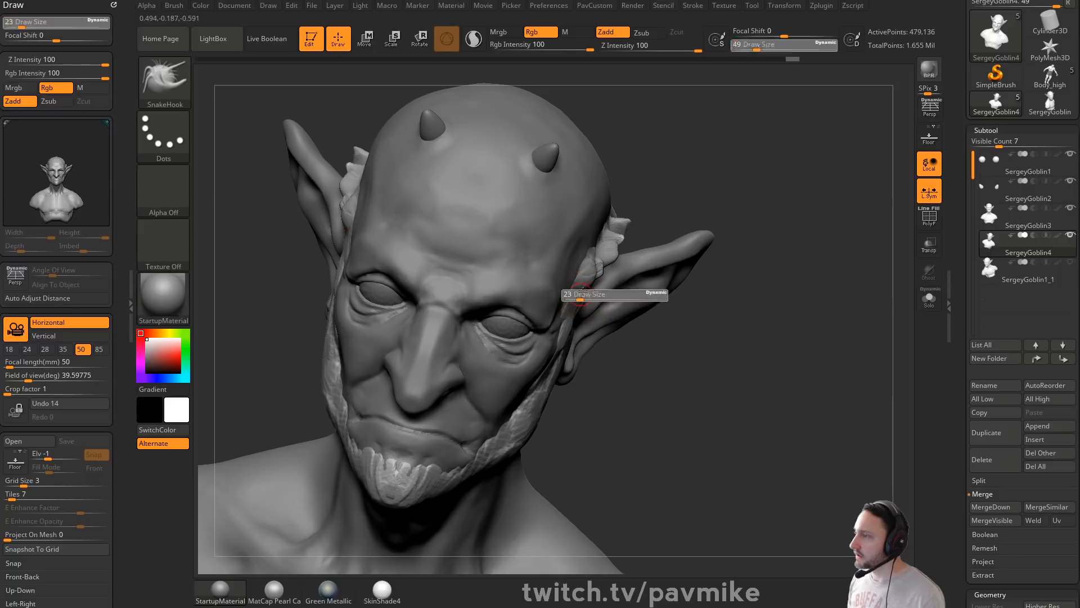
{"action": "mouse_move", "coordinate": [733, 378]}
{"action": "right_mouse_down"}
{"action": "mouse_move", "coordinate": [776, 244]}
{"action": "mouse_move", "coordinate": [860, 248]}
{"action": "mouse_move", "coordinate": [861, 281]}
{"action": "right_mouse_up"}
{"action": "key", "text": "s"}
{"action": "left_click_drag", "start_coordinate": [620, 360], "coordinate": [635, 358]}
{"action": "right_click_drag", "start_coordinate": [664, 361], "coordinate": [723, 365]}
{"action": "mouse_move", "coordinate": [627, 350]}
{"action": "left_mouse_down"}
{"action": "mouse_move", "coordinate": [627, 366]}
{"action": "mouse_move", "coordinate": [618, 359]}
{"action": "left_mouse_up"}
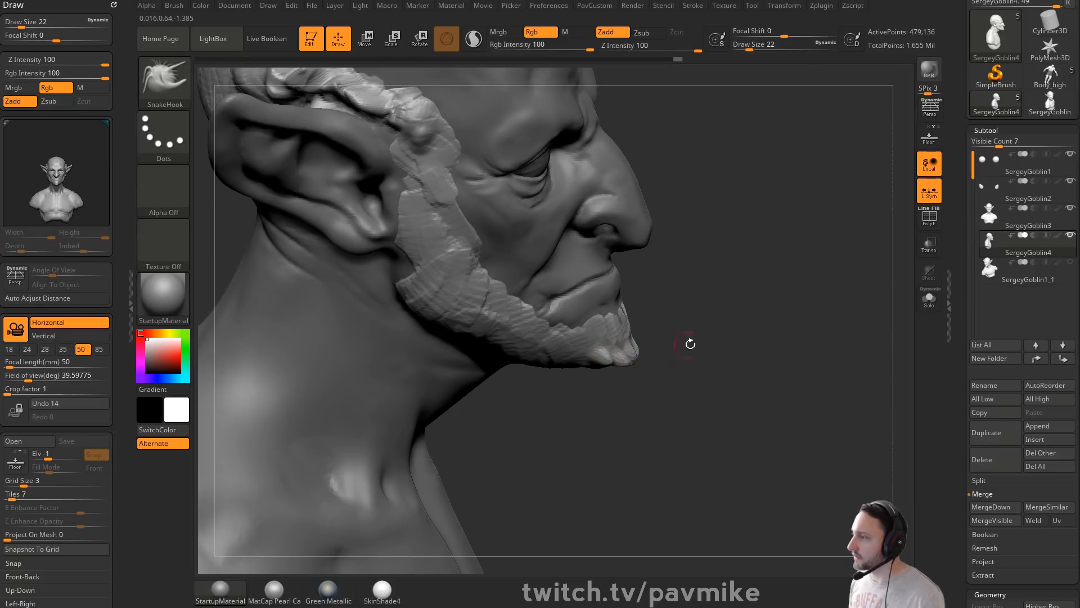
{"action": "mouse_move", "coordinate": [690, 343]}
{"action": "right_mouse_down"}
{"action": "mouse_move", "coordinate": [590, 367]}
{"action": "mouse_move", "coordinate": [629, 352]}
{"action": "right_mouse_up"}
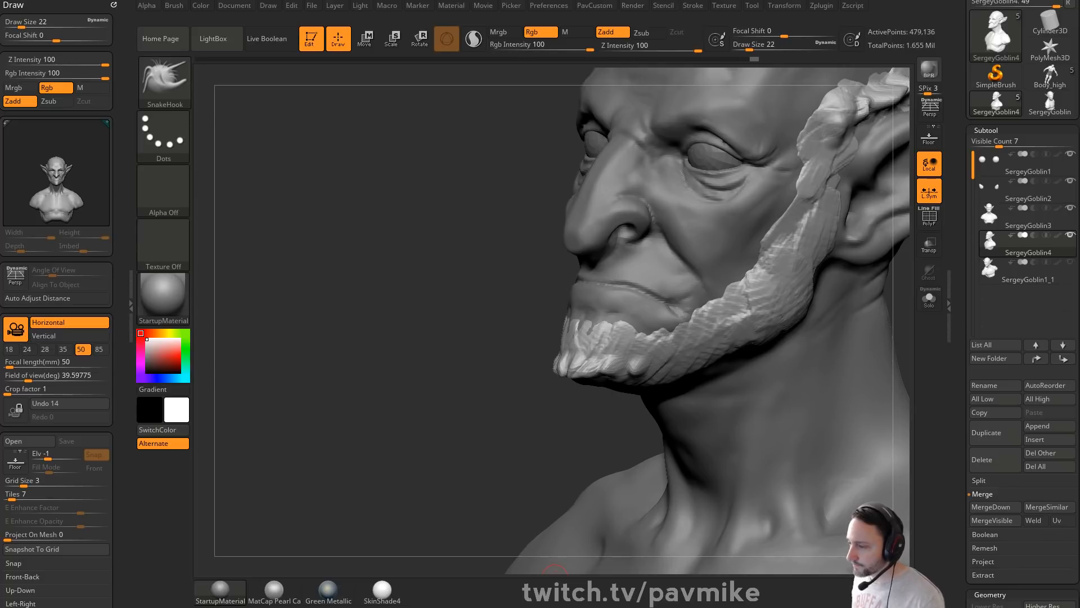
Step: Switch to the browser, search the open YouTube channel for "hair" and look through the listed videos
{"action": "key", "text": "alt+Tab"}
{"action": "left_click_drag", "start_coordinate": [652, 150], "coordinate": [663, 116]}
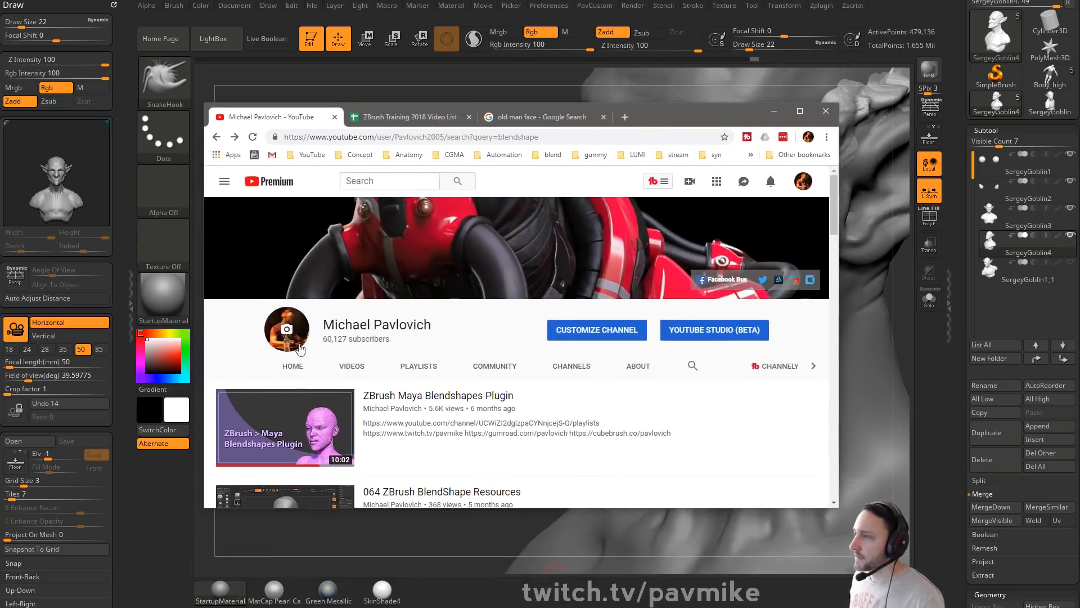
{"action": "left_click", "coordinate": [691, 366]}
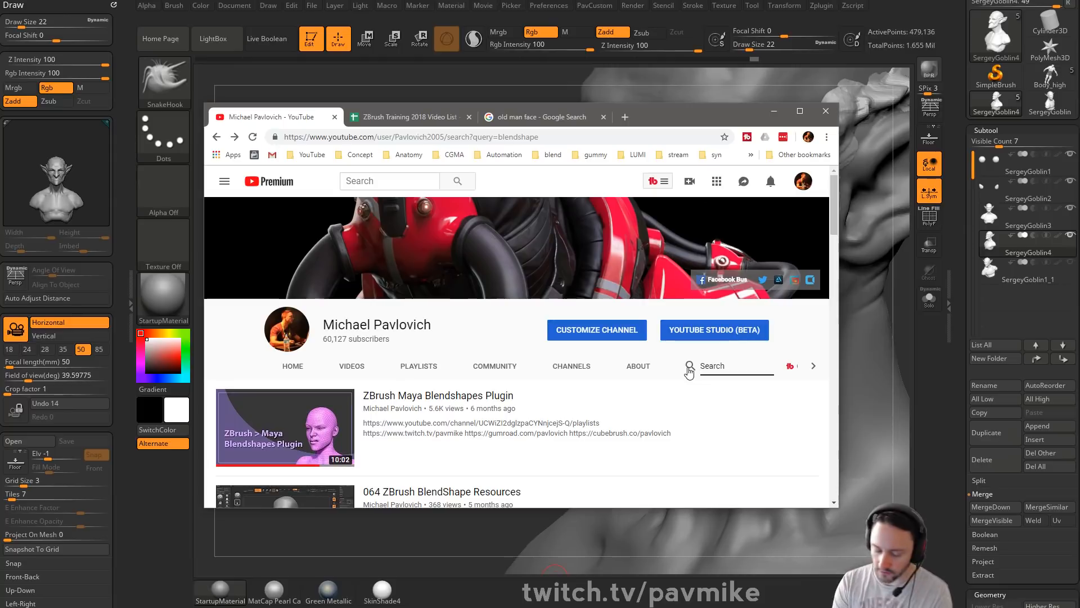
{"action": "type", "text": "hair"}
{"action": "key", "text": "Return"}
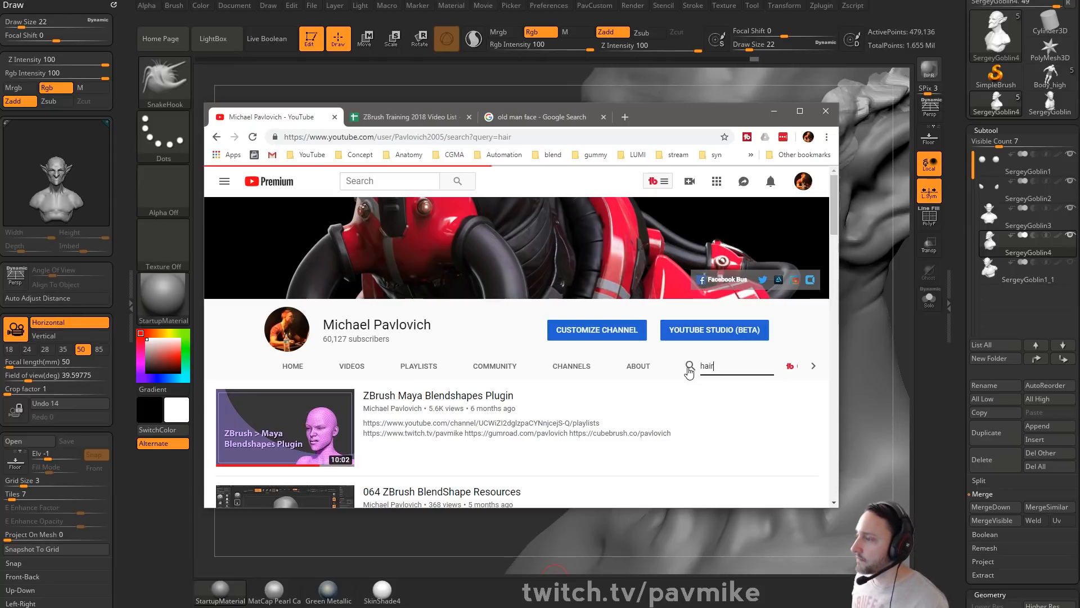
{"action": "scroll", "coordinate": [417, 381], "scroll_direction": "down", "scroll_amount": 6}
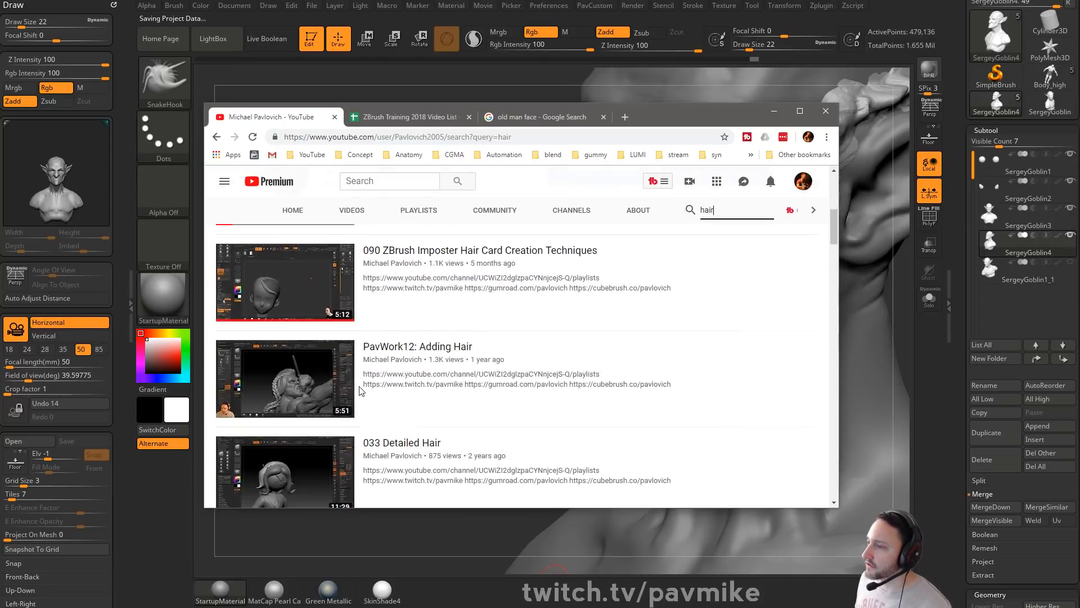
{"action": "scroll", "coordinate": [361, 391], "scroll_direction": "up", "scroll_amount": 5}
Step: Browse the channel's ZBrush Summit 2018 Demos playlist for hair and curve tutorials, and return to ZBrush
{"action": "left_click", "coordinate": [418, 368]}
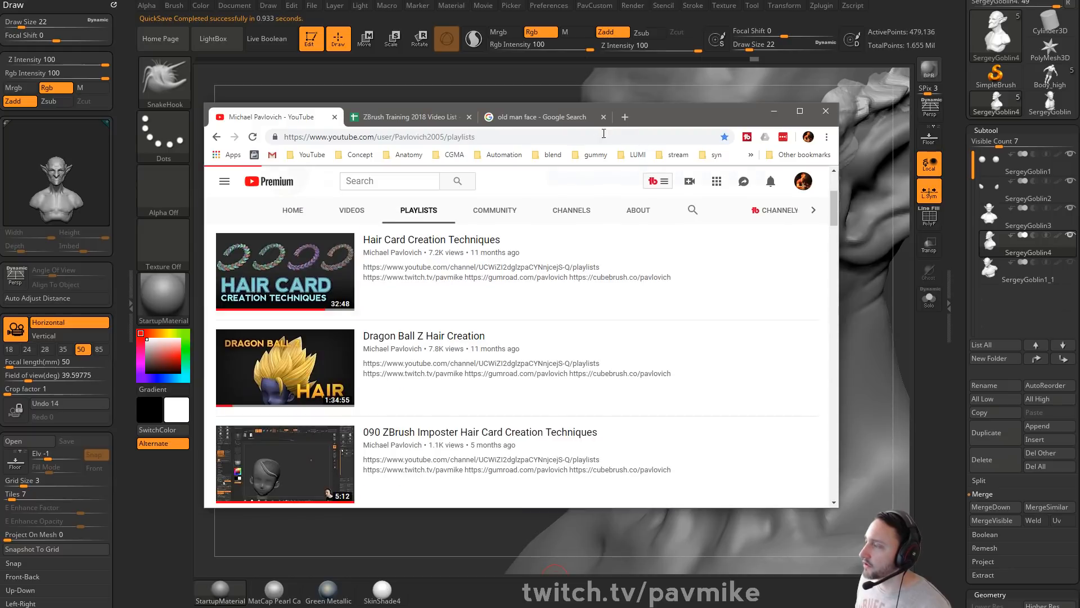
{"action": "left_click_drag", "start_coordinate": [712, 116], "coordinate": [662, 53]}
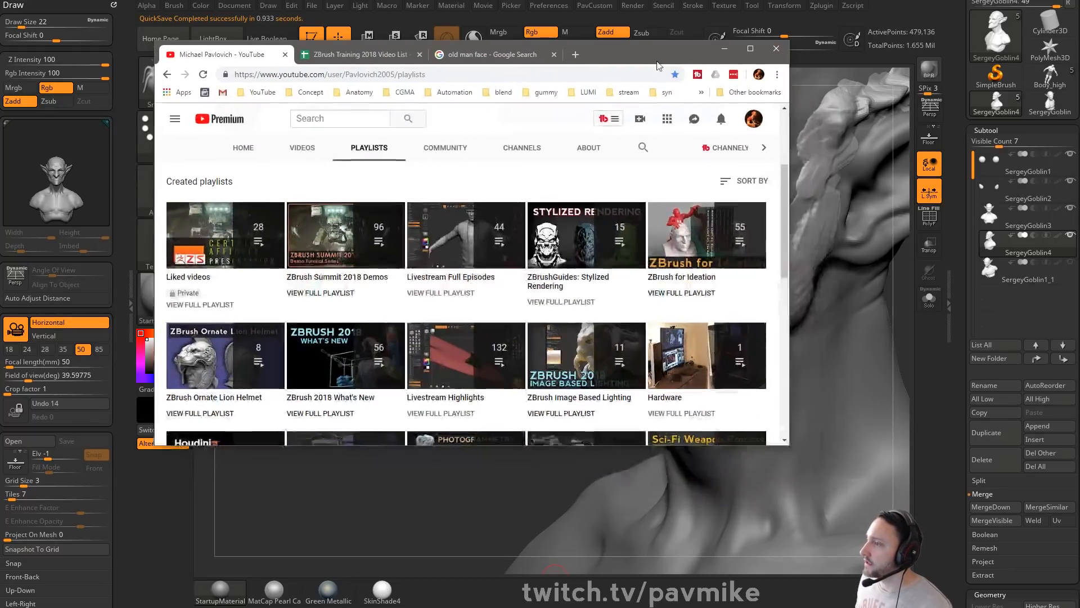
{"action": "left_click", "coordinate": [343, 284]}
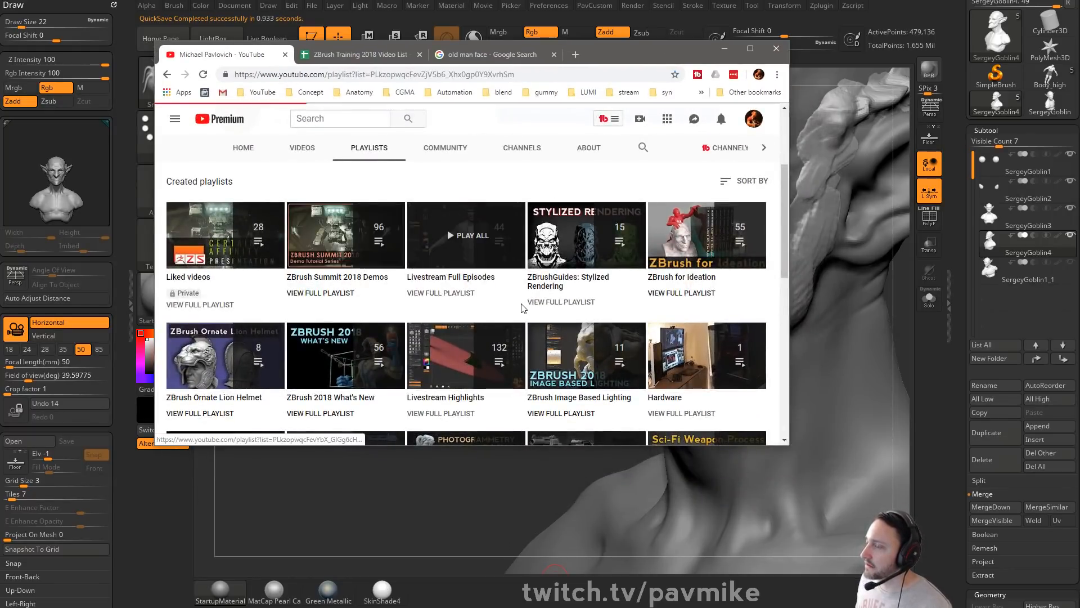
{"action": "scroll", "coordinate": [551, 292], "scroll_direction": "down", "scroll_amount": 20}
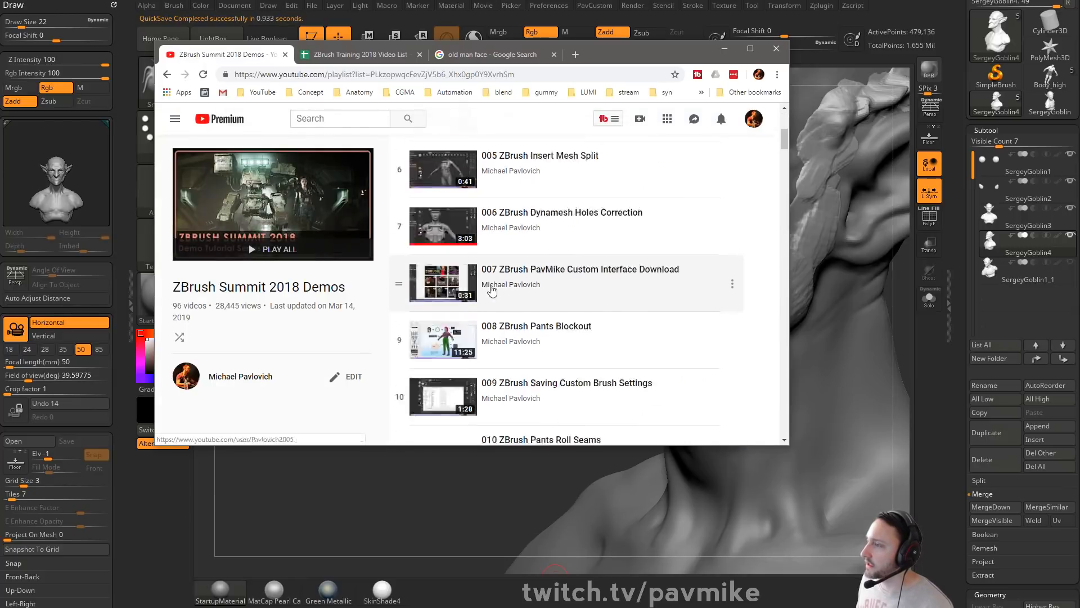
{"action": "scroll", "coordinate": [555, 309], "scroll_direction": "down", "scroll_amount": 20}
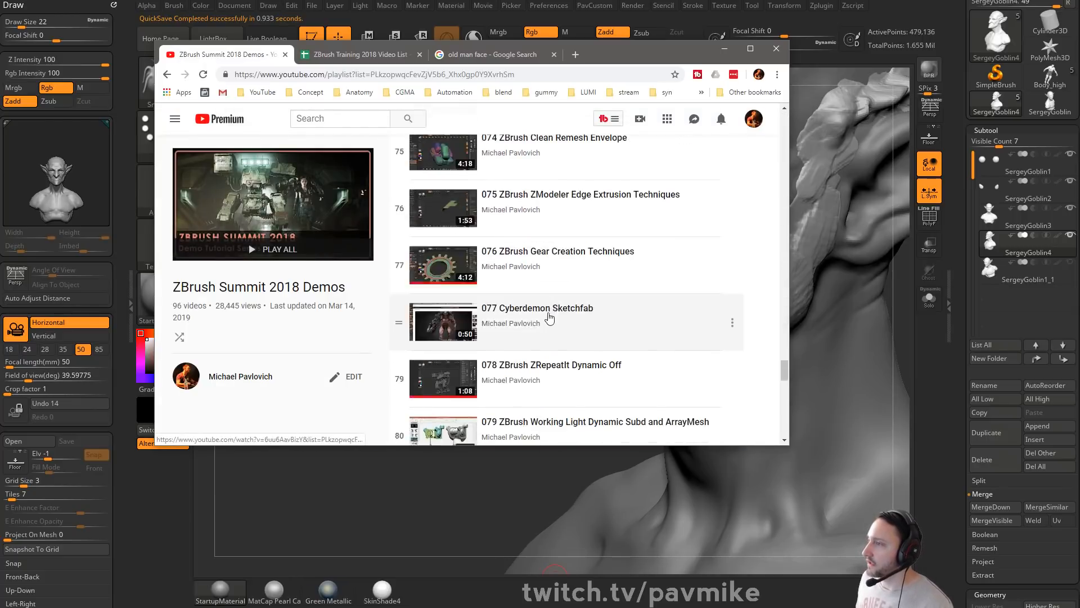
{"action": "scroll", "coordinate": [610, 287], "scroll_direction": "down", "scroll_amount": 6}
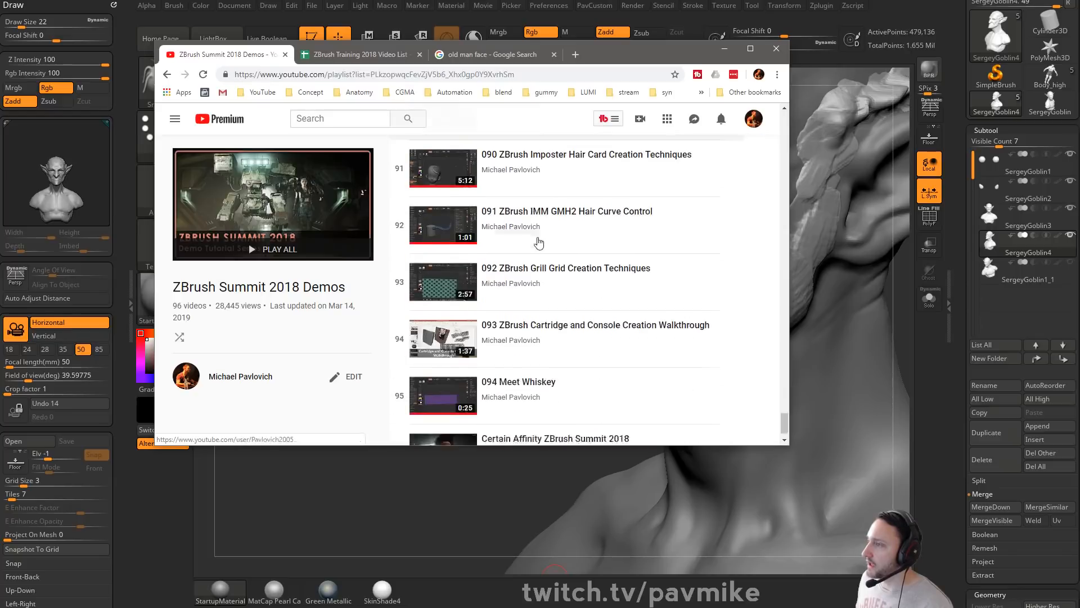
{"action": "scroll", "coordinate": [535, 273], "scroll_direction": "up", "scroll_amount": 7}
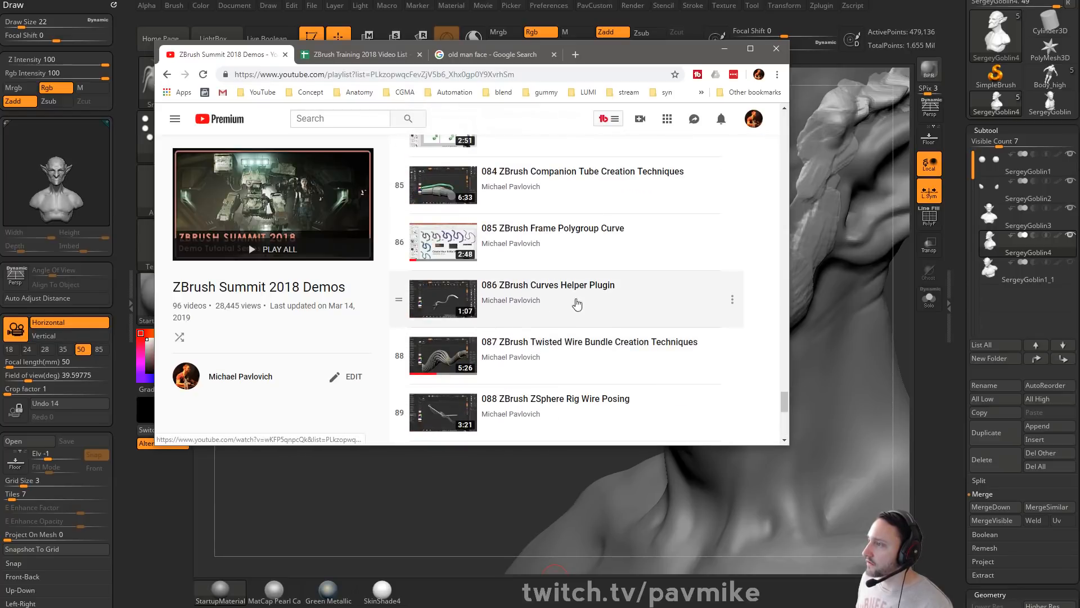
{"action": "scroll", "coordinate": [579, 310], "scroll_direction": "up", "scroll_amount": 1}
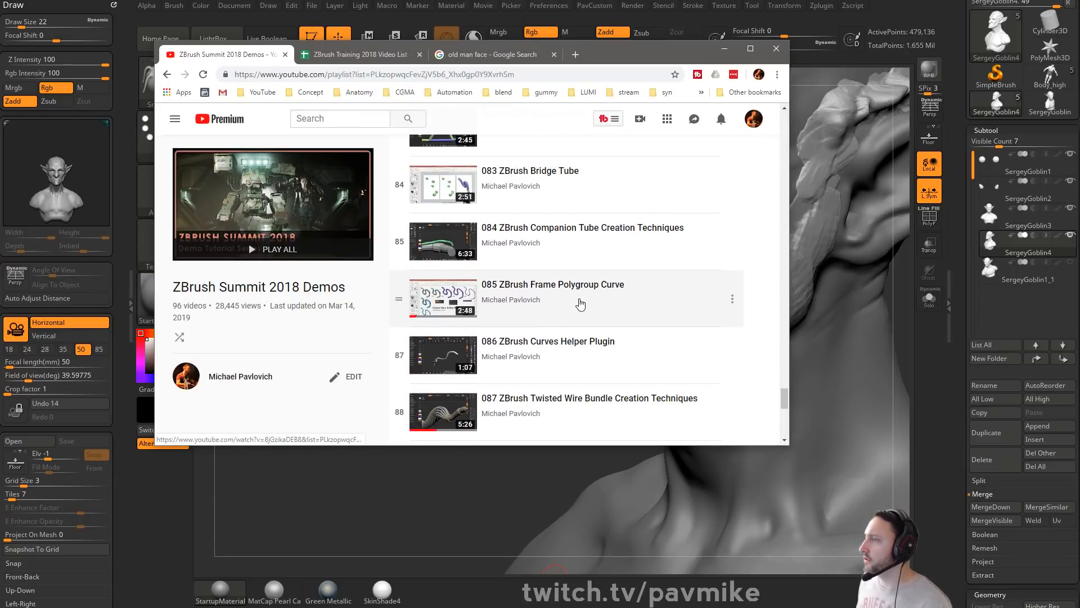
{"action": "left_click", "coordinate": [725, 48]}
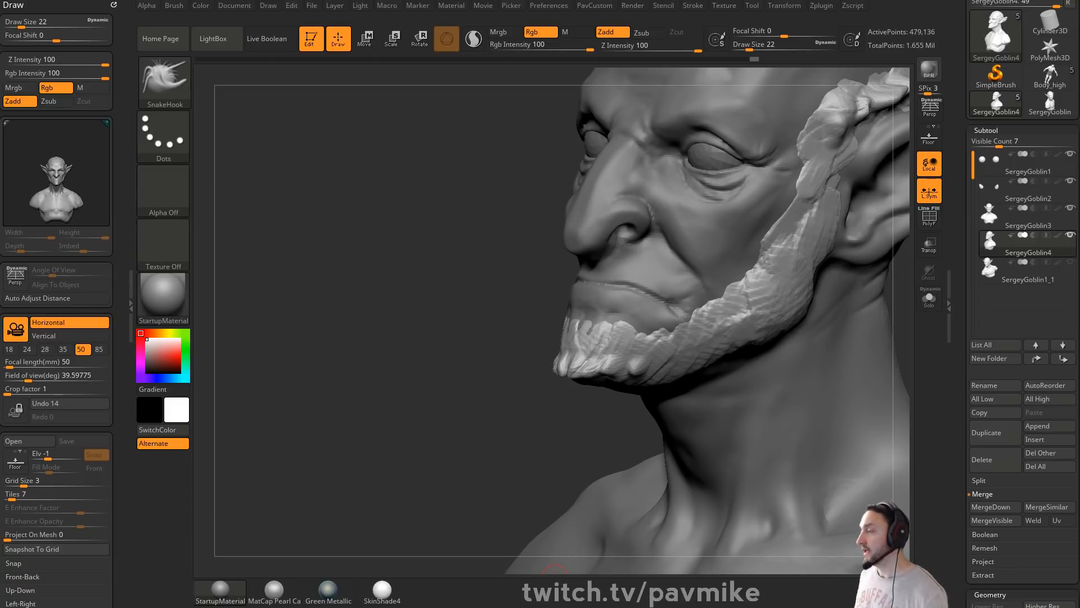
Step: Try masking an oval patch on the sideburn hair at draw size 33, and undo the mask
{"action": "key", "text": "space"}
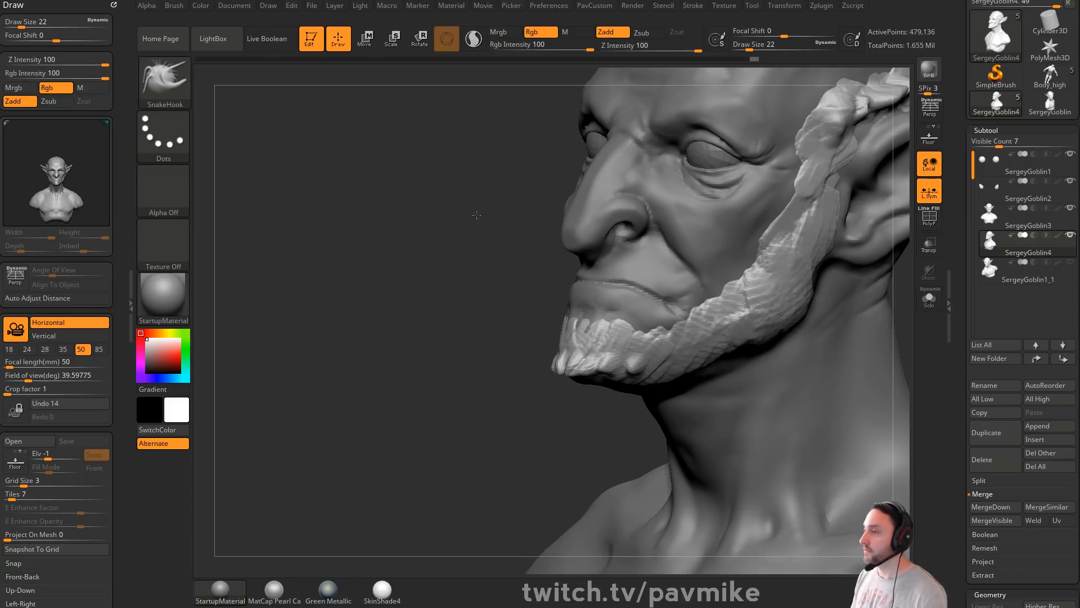
{"action": "left_click_drag", "start_coordinate": [475, 215], "coordinate": [414, 303], "text": "alt"}
{"action": "key", "text": "b"}
{"action": "key", "text": "s"}
{"action": "key", "text": "t"}
{"action": "key", "text": "s"}
{"action": "left_click_drag", "start_coordinate": [697, 350], "coordinate": [683, 349]}
{"action": "mouse_move", "coordinate": [722, 373]}
{"action": "left_mouse_down", "text": "alt"}
{"action": "mouse_move", "coordinate": [728, 365]}
{"action": "mouse_move", "coordinate": [704, 386]}
{"action": "left_mouse_up", "text": "alt"}
{"action": "left_click_drag", "start_coordinate": [400, 431], "coordinate": [786, 347]}
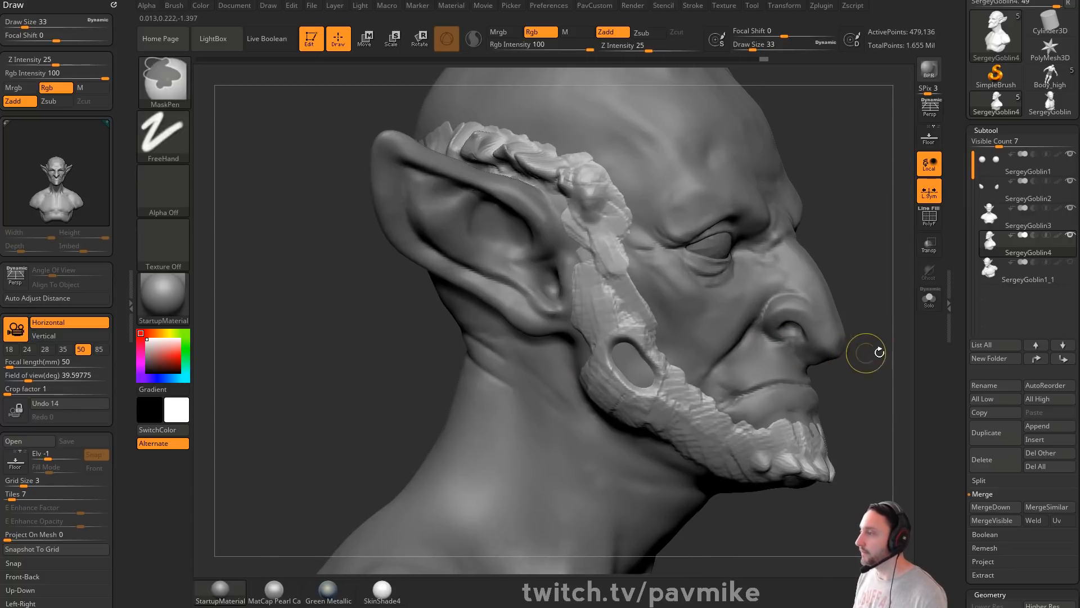
{"action": "key", "text": "ctrl+z"}
Step: Adjust the hair volume above the ear with the Move brush, reducing the draw size from 46 to 29
{"action": "mouse_move", "coordinate": [885, 354]}
{"action": "left_mouse_down", "text": "alt"}
{"action": "mouse_move", "coordinate": [784, 357]}
{"action": "mouse_move", "coordinate": [806, 352]}
{"action": "mouse_move", "coordinate": [799, 366]}
{"action": "mouse_move", "coordinate": [791, 297]}
{"action": "mouse_move", "coordinate": [817, 247]}
{"action": "mouse_move", "coordinate": [670, 306]}
{"action": "left_mouse_up", "text": "alt"}
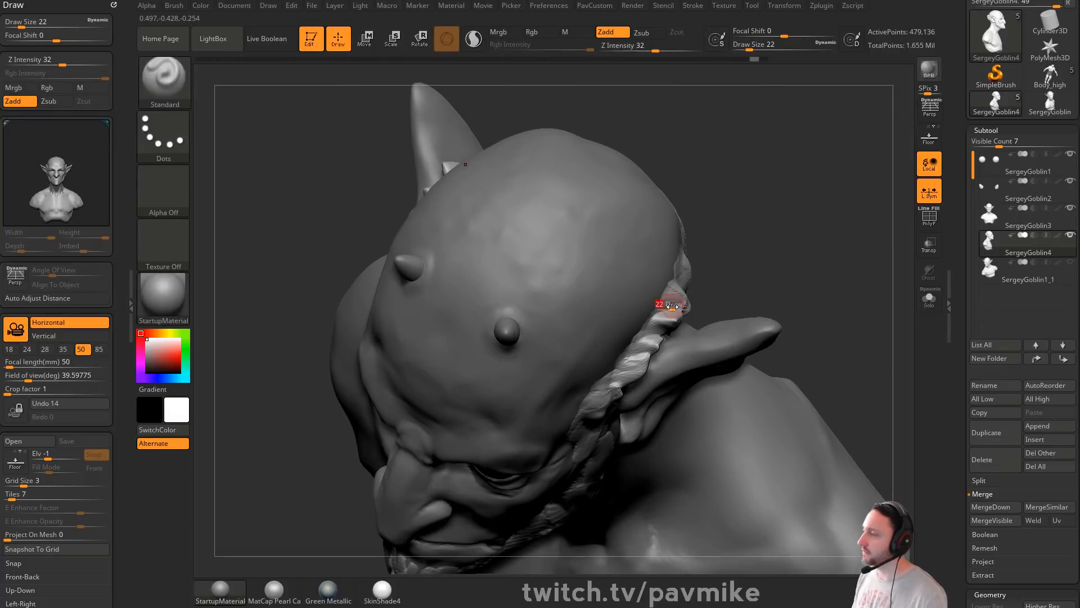
{"action": "key", "text": "b"}
{"action": "key", "text": "m"}
{"action": "key", "text": "v"}
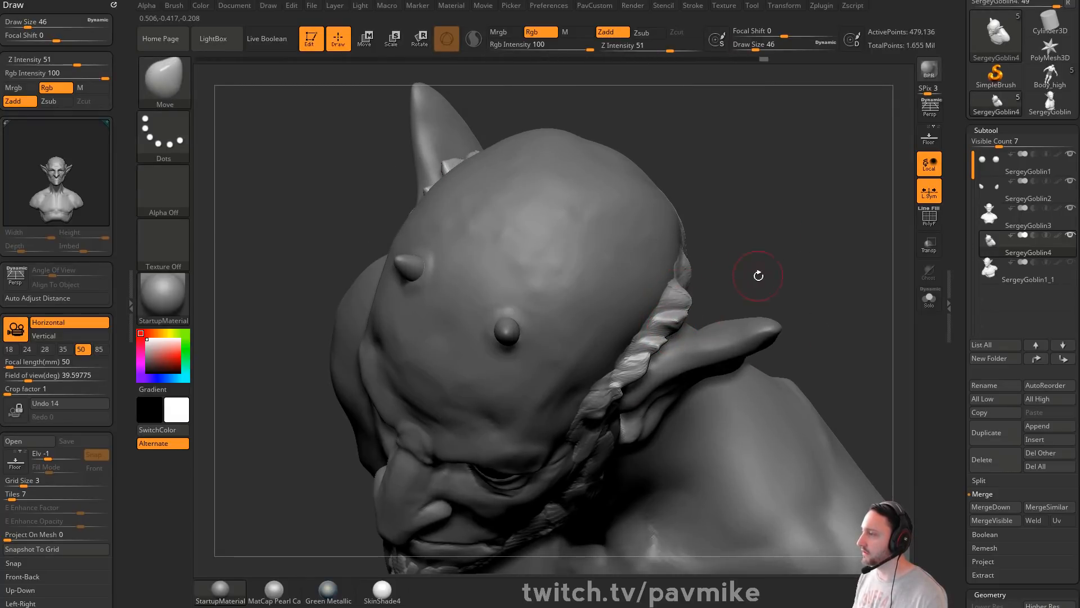
{"action": "mouse_move", "coordinate": [760, 274]}
{"action": "left_mouse_down"}
{"action": "mouse_move", "coordinate": [708, 261]}
{"action": "mouse_move", "coordinate": [710, 273]}
{"action": "mouse_move", "coordinate": [708, 262]}
{"action": "left_mouse_up"}
{"action": "right_click_drag", "start_coordinate": [708, 263], "coordinate": [872, 221]}
{"action": "key", "text": "s"}
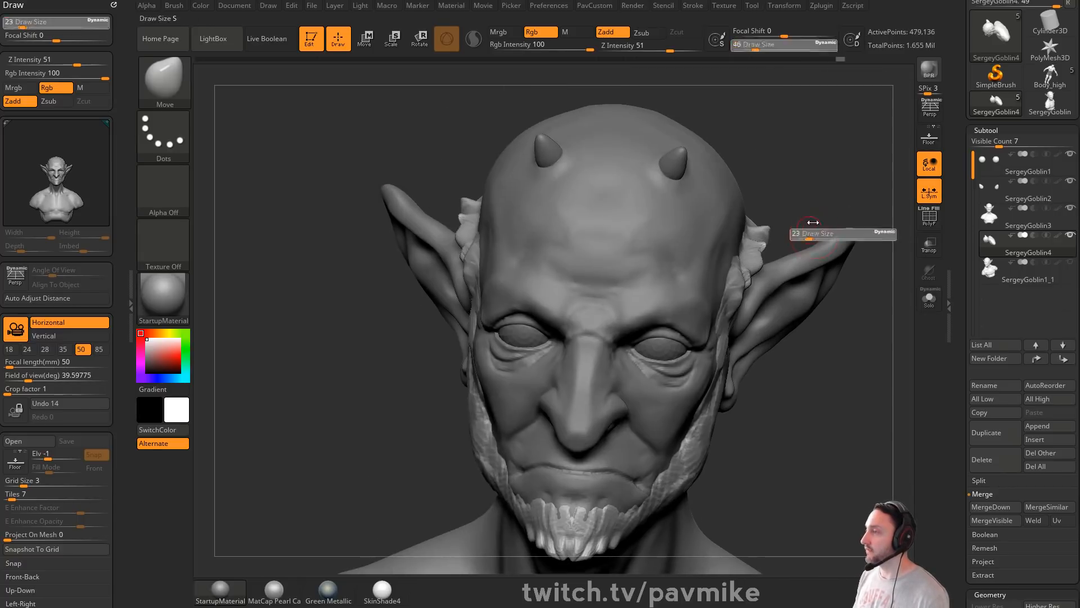
{"action": "left_click_drag", "start_coordinate": [812, 231], "coordinate": [808, 230]}
{"action": "right_click_drag", "start_coordinate": [809, 231], "coordinate": [761, 205], "text": "alt"}
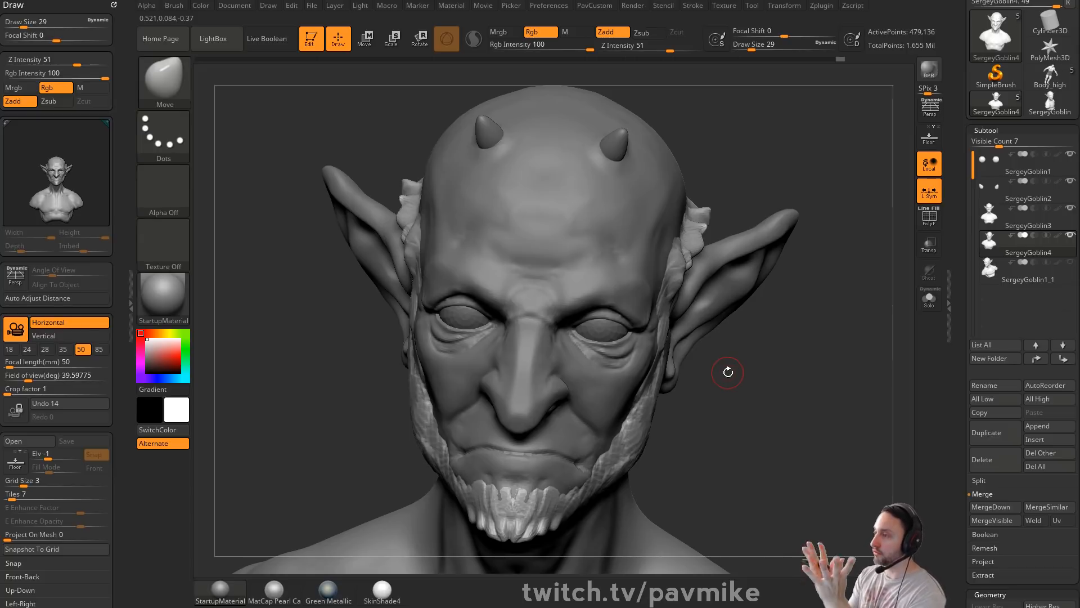
Step: Choose the Standard brush at draw size 23 and make the SergeyGoblin3 bust subtool active
{"action": "mouse_move", "coordinate": [768, 406]}
{"action": "right_mouse_down"}
{"action": "mouse_move", "coordinate": [740, 336]}
{"action": "mouse_move", "coordinate": [751, 364]}
{"action": "right_mouse_up"}
{"action": "right_click_drag", "start_coordinate": [832, 359], "coordinate": [821, 304], "text": "alt"}
{"action": "key", "text": "b"}
{"action": "key", "text": "s"}
{"action": "key", "text": "t"}
{"action": "left_click", "coordinate": [777, 373], "text": "alt"}
{"action": "key", "text": "bracketleft"}
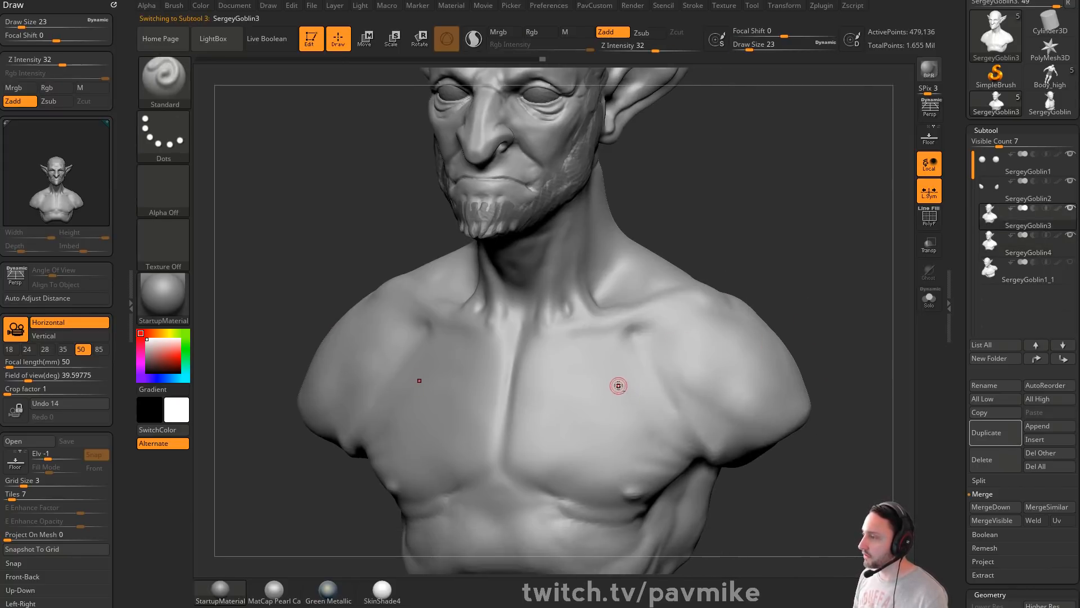
Step: Try masking a jagged hair-shaped patch on each side of the chest, and clear the mask
{"action": "mouse_move", "coordinate": [617, 396]}
{"action": "left_mouse_down"}
{"action": "mouse_move", "coordinate": [618, 430]}
{"action": "mouse_move", "coordinate": [617, 375]}
{"action": "left_mouse_up"}
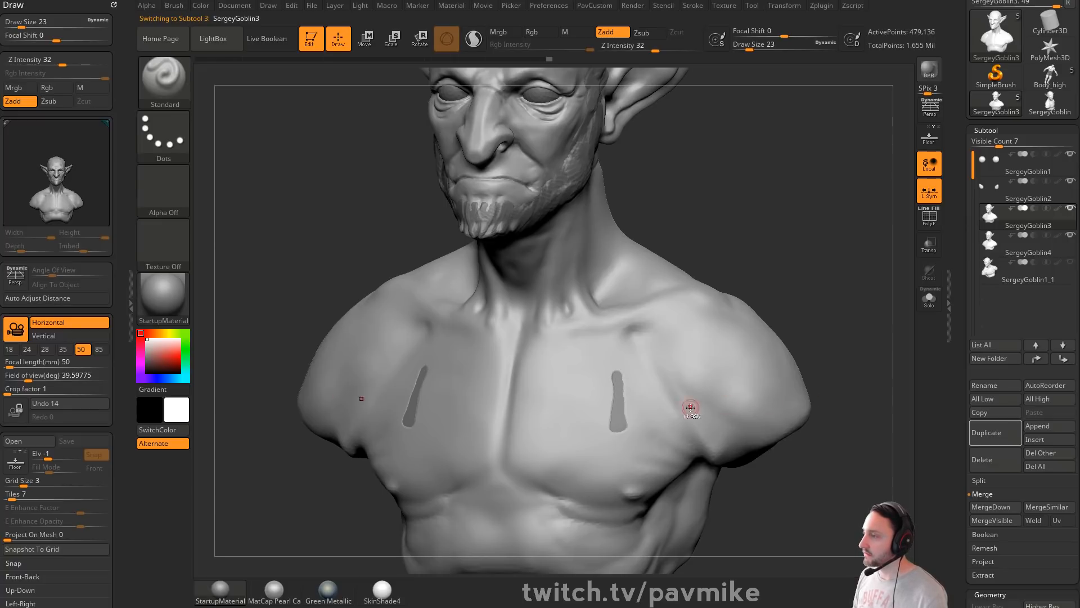
{"action": "key", "text": "ctrl+z"}
{"action": "mouse_move", "coordinate": [617, 397]}
{"action": "left_mouse_down"}
{"action": "mouse_move", "coordinate": [610, 423]}
{"action": "mouse_move", "coordinate": [585, 419]}
{"action": "mouse_move", "coordinate": [559, 448]}
{"action": "mouse_move", "coordinate": [554, 408]}
{"action": "mouse_move", "coordinate": [586, 415]}
{"action": "left_mouse_up"}
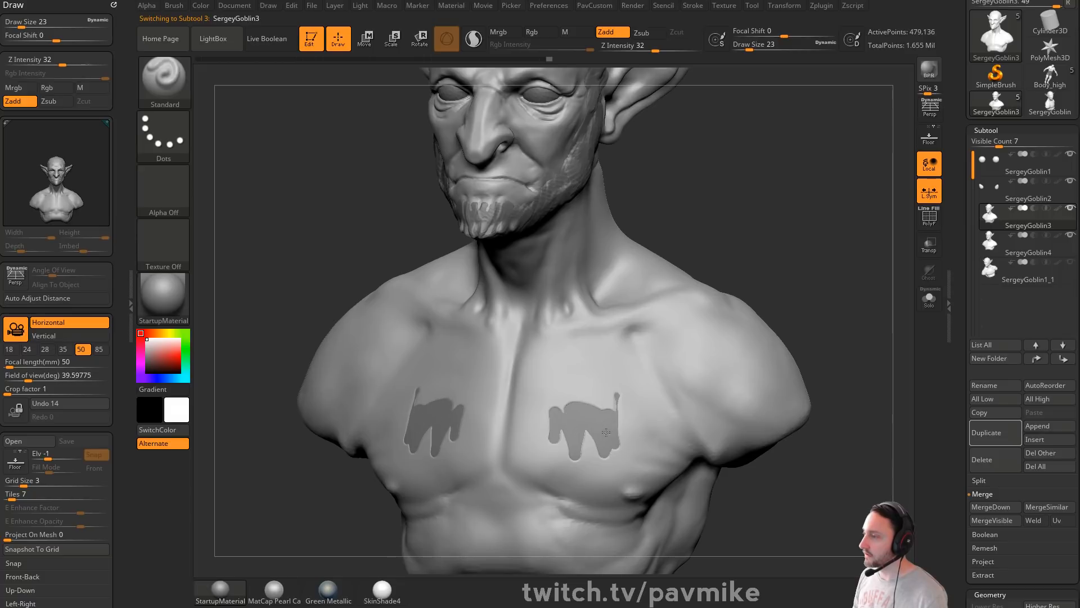
{"action": "mouse_move", "coordinate": [849, 386]}
{"action": "left_mouse_down"}
{"action": "mouse_move", "coordinate": [839, 405]}
{"action": "mouse_move", "coordinate": [858, 415]}
{"action": "mouse_move", "coordinate": [813, 393]}
{"action": "left_mouse_up"}
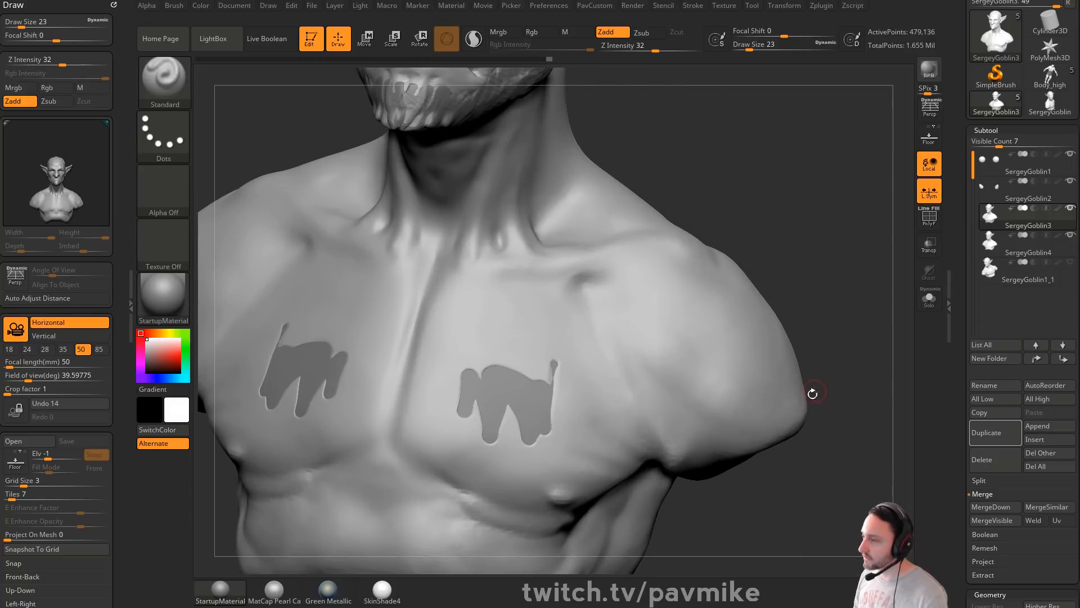
{"action": "left_click_drag", "start_coordinate": [805, 333], "coordinate": [831, 338], "text": "ctrl"}
Step: Reduce the Standard brush's draw size to 13 for work on the bust
{"action": "key", "text": "s"}
{"action": "left_click_drag", "start_coordinate": [823, 300], "coordinate": [843, 324], "text": "alt"}
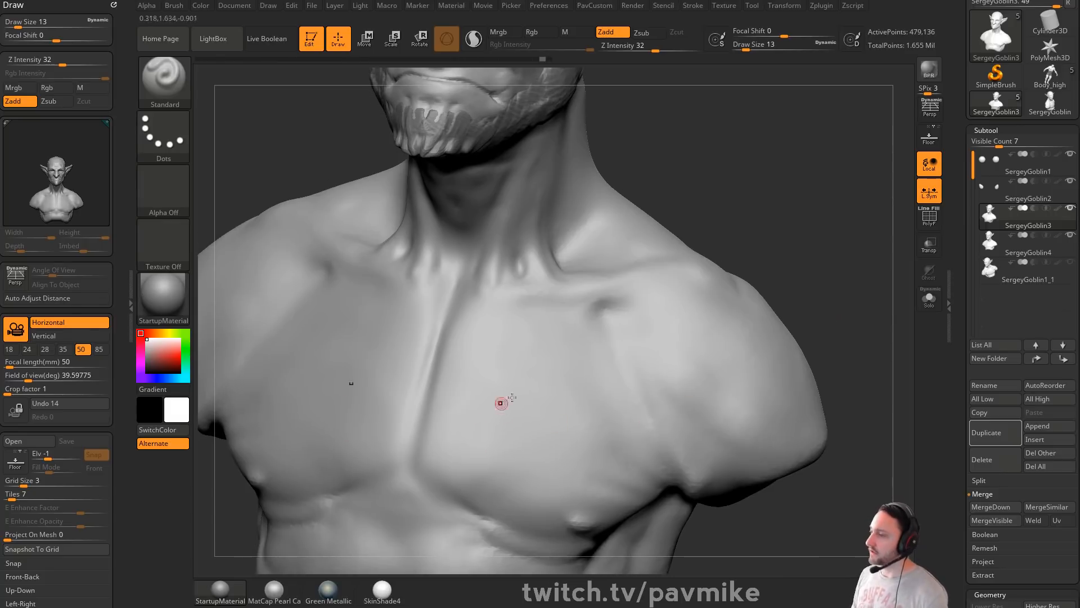
{"action": "key", "text": "bracketright"}
{"action": "key", "text": "bracketright"}
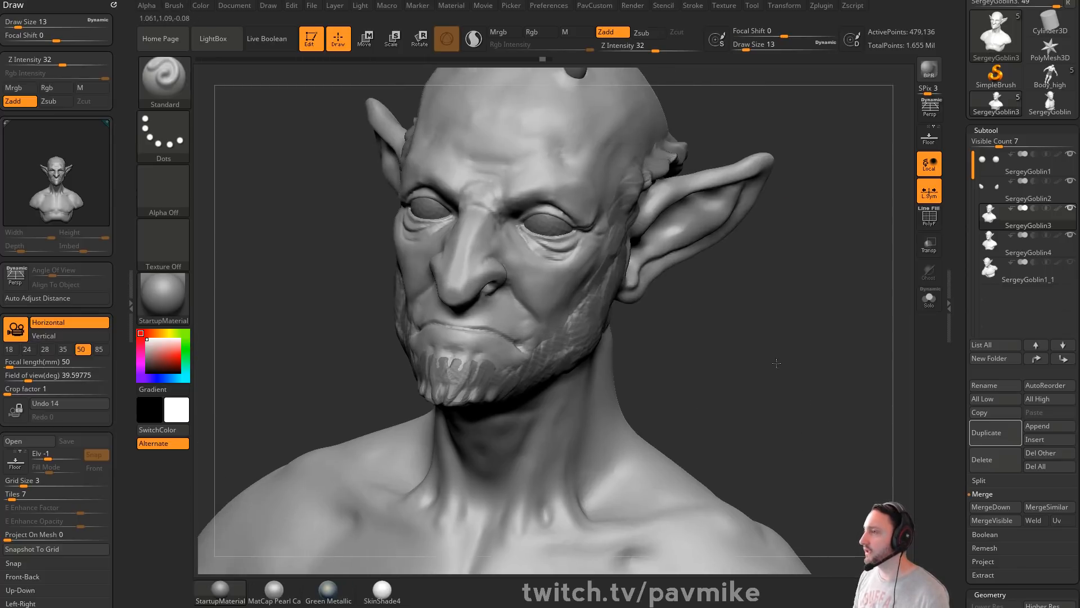
Step: Make the SergeyGoblin4 hair subtool active and choose the ClayTubes brush
{"action": "mouse_move", "coordinate": [731, 338]}
{"action": "left_mouse_down"}
{"action": "mouse_move", "coordinate": [754, 392]}
{"action": "mouse_move", "coordinate": [762, 373]}
{"action": "mouse_move", "coordinate": [844, 381]}
{"action": "mouse_move", "coordinate": [693, 355]}
{"action": "mouse_move", "coordinate": [624, 421]}
{"action": "left_mouse_up"}
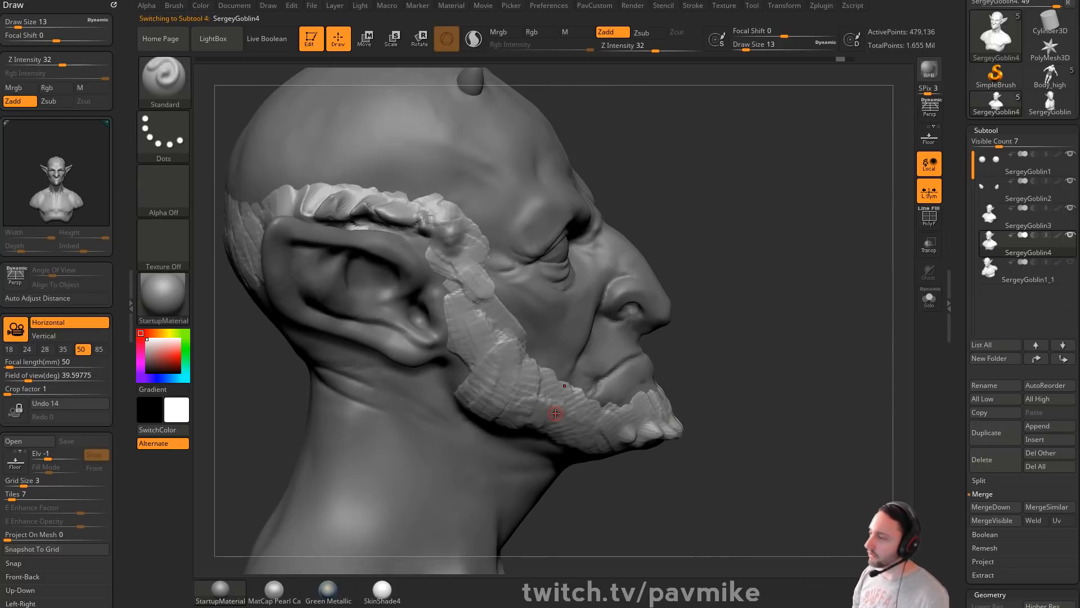
{"action": "mouse_move", "coordinate": [773, 279]}
{"action": "left_mouse_down"}
{"action": "mouse_move", "coordinate": [770, 344]}
{"action": "mouse_move", "coordinate": [804, 343]}
{"action": "mouse_move", "coordinate": [853, 316]}
{"action": "mouse_move", "coordinate": [776, 330]}
{"action": "mouse_move", "coordinate": [832, 309]}
{"action": "left_mouse_up"}
{"action": "key", "text": "ctrl"}
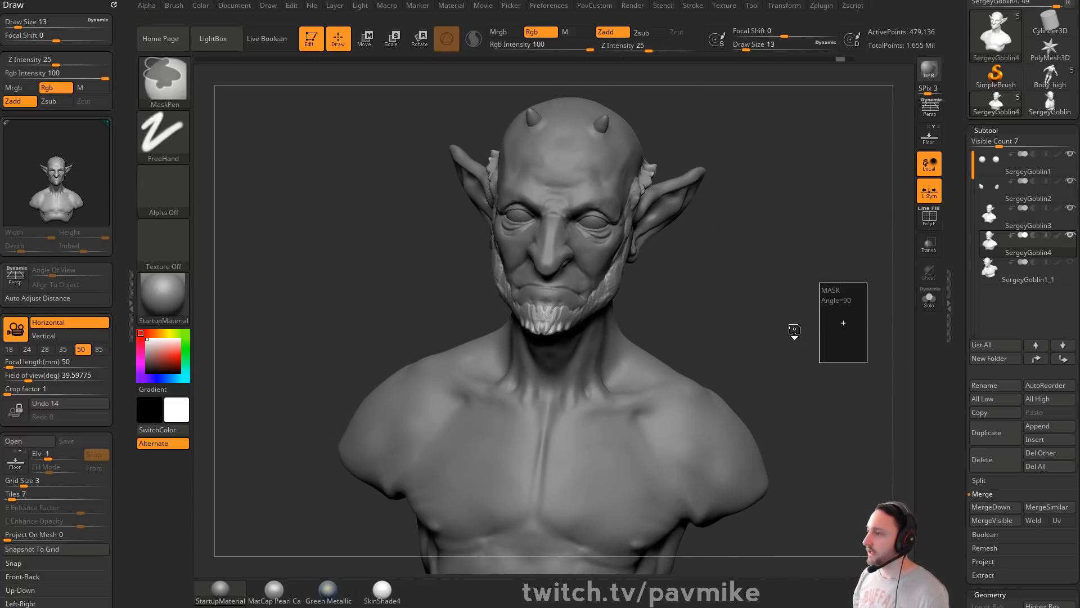
{"action": "mouse_move", "coordinate": [778, 333]}
{"action": "left_mouse_down"}
{"action": "mouse_move", "coordinate": [816, 315]}
{"action": "mouse_move", "coordinate": [795, 357]}
{"action": "mouse_move", "coordinate": [603, 337]}
{"action": "left_mouse_up"}
{"action": "key", "text": "b"}
{"action": "key", "text": "c"}
{"action": "key", "text": "t"}
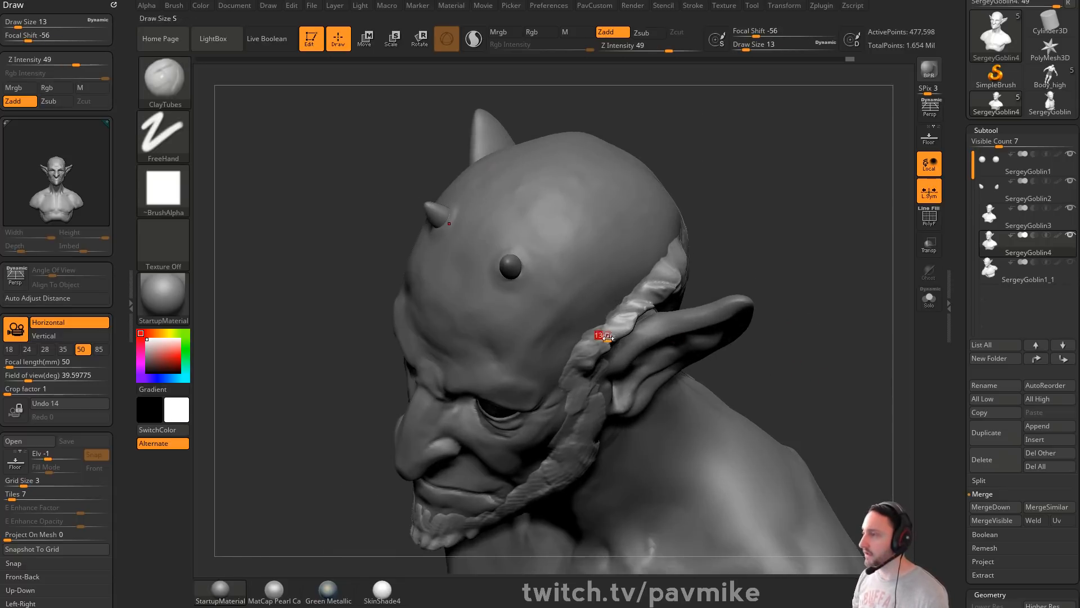
Step: Build up the hair above and behind the ear with ClayTubes, reducing the draw size from 39 to 31
{"action": "left_click_drag", "start_coordinate": [732, 395], "coordinate": [742, 352]}
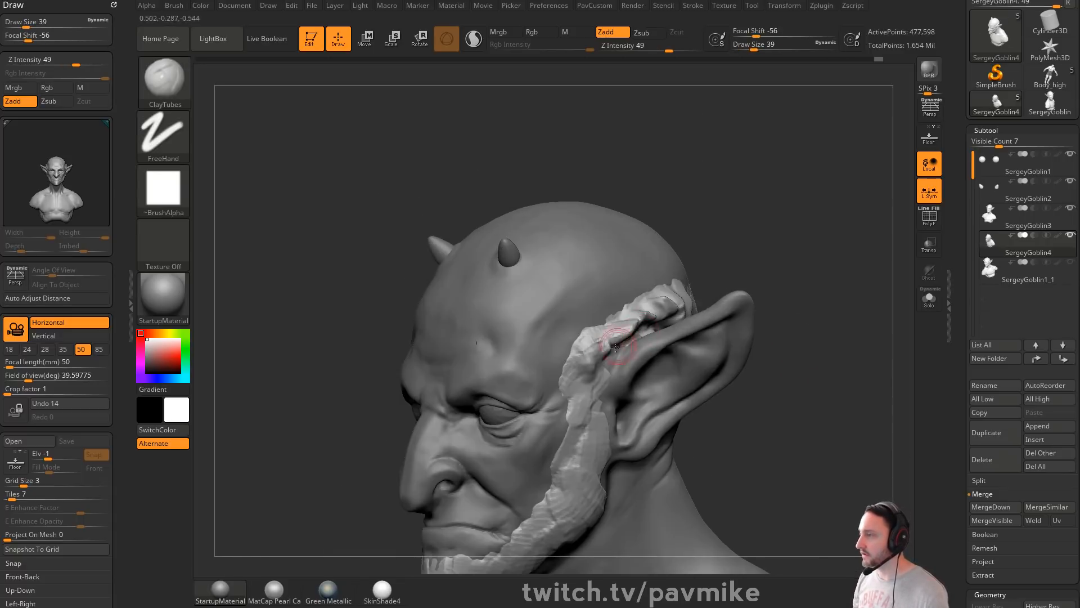
{"action": "right_click_drag", "start_coordinate": [595, 413], "coordinate": [755, 283]}
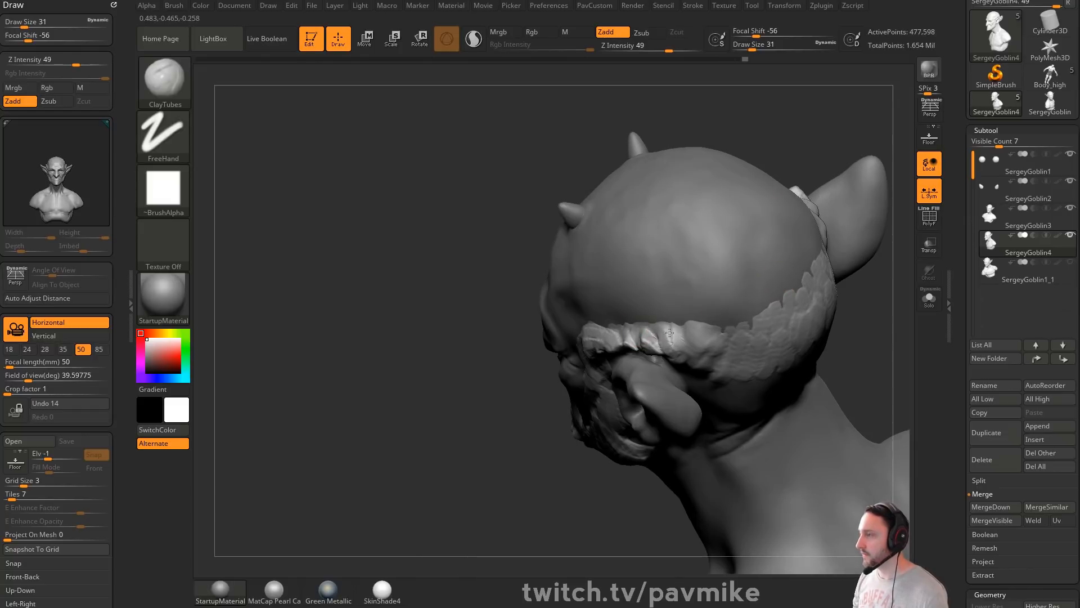
{"action": "right_click_drag", "start_coordinate": [735, 380], "coordinate": [718, 354]}
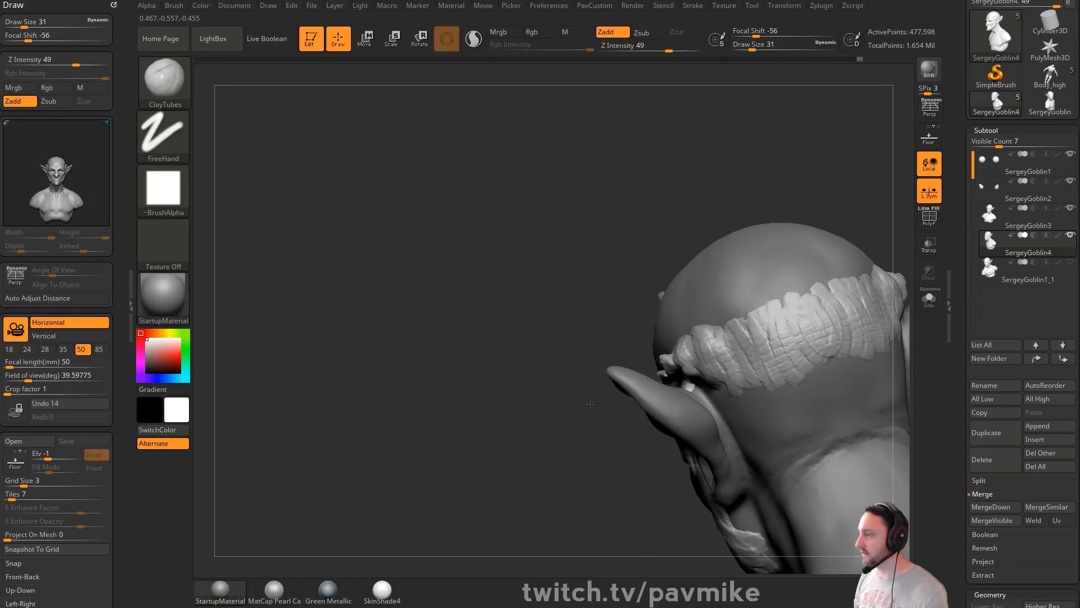
{"action": "right_click_drag", "start_coordinate": [820, 347], "coordinate": [656, 297]}
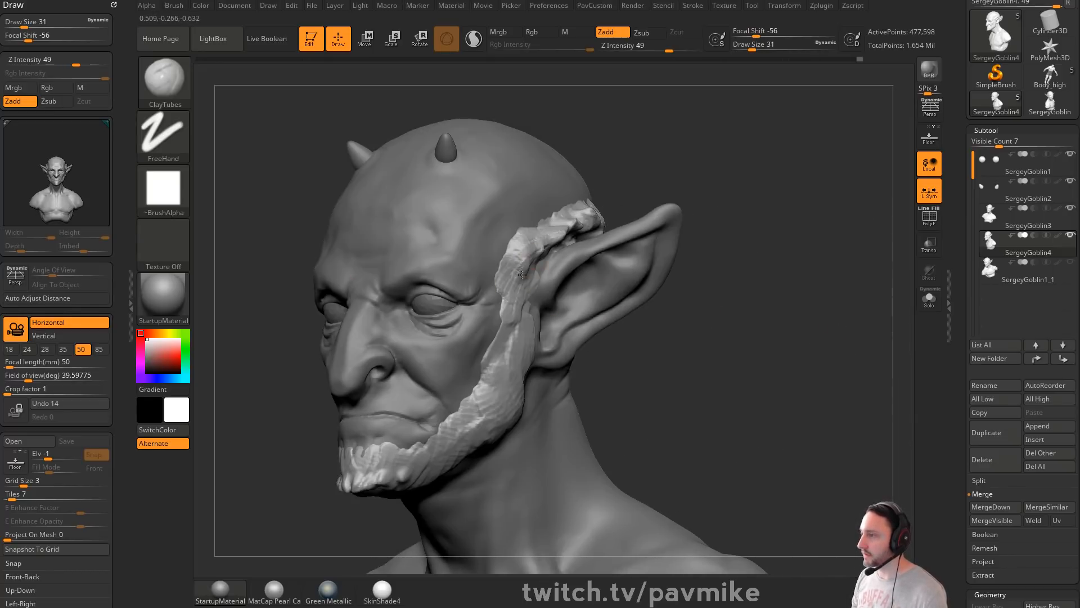
Step: Add ClayTubes strokes at draw size 31 to fill out the sideburn in front of the ear
{"action": "right_click_drag", "start_coordinate": [509, 343], "coordinate": [803, 313]}
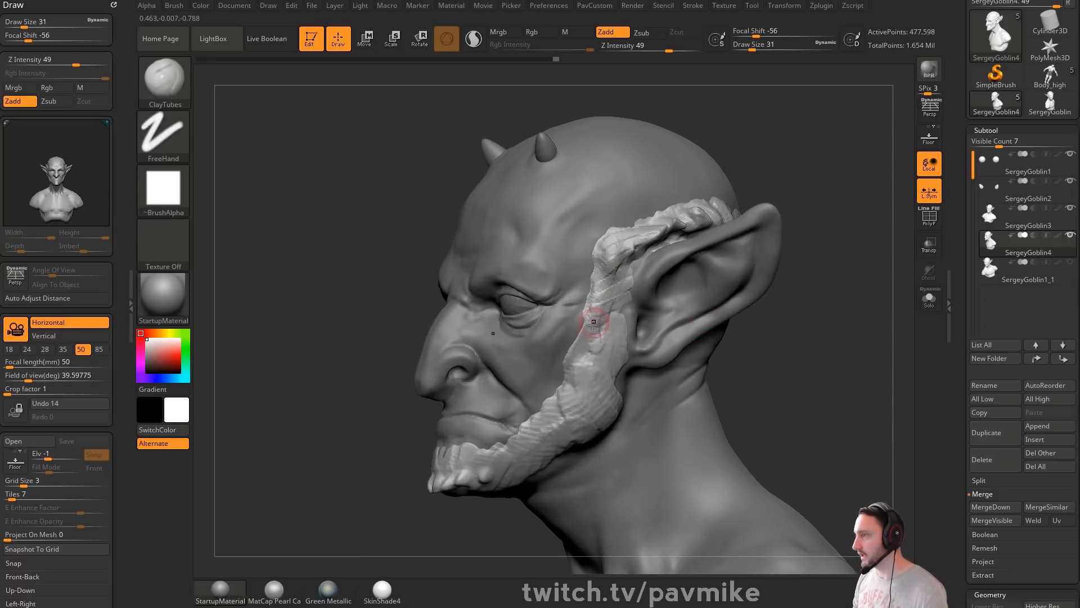
{"action": "mouse_move", "coordinate": [590, 324]}
{"action": "right_mouse_down"}
{"action": "mouse_move", "coordinate": [617, 329]}
{"action": "mouse_move", "coordinate": [586, 320]}
{"action": "right_mouse_up"}
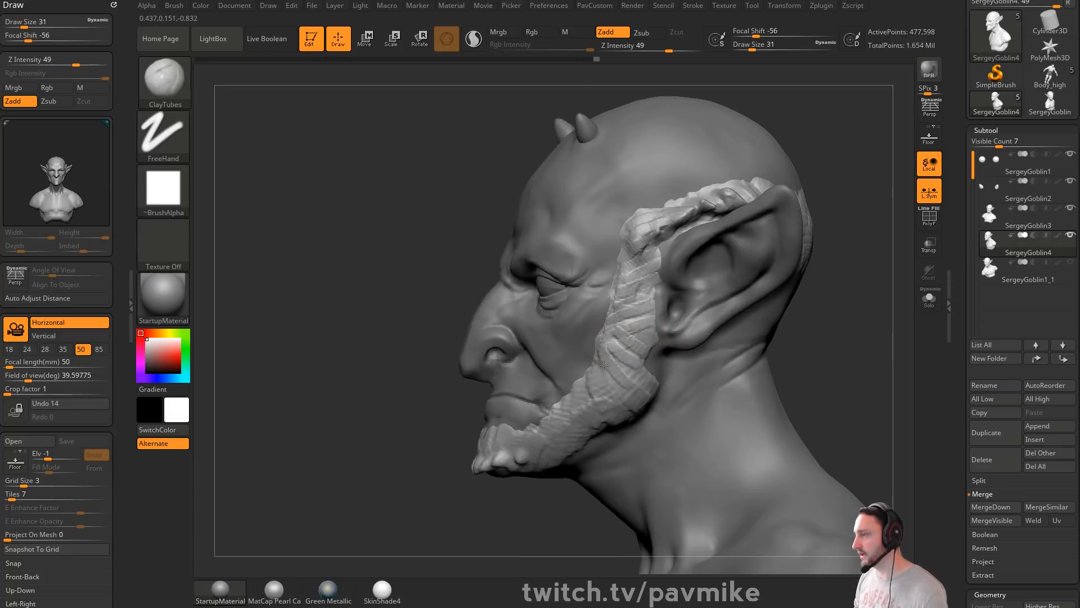
{"action": "right_click_drag", "start_coordinate": [603, 366], "coordinate": [588, 376]}
{"action": "right_click_drag", "start_coordinate": [568, 413], "coordinate": [681, 301]}
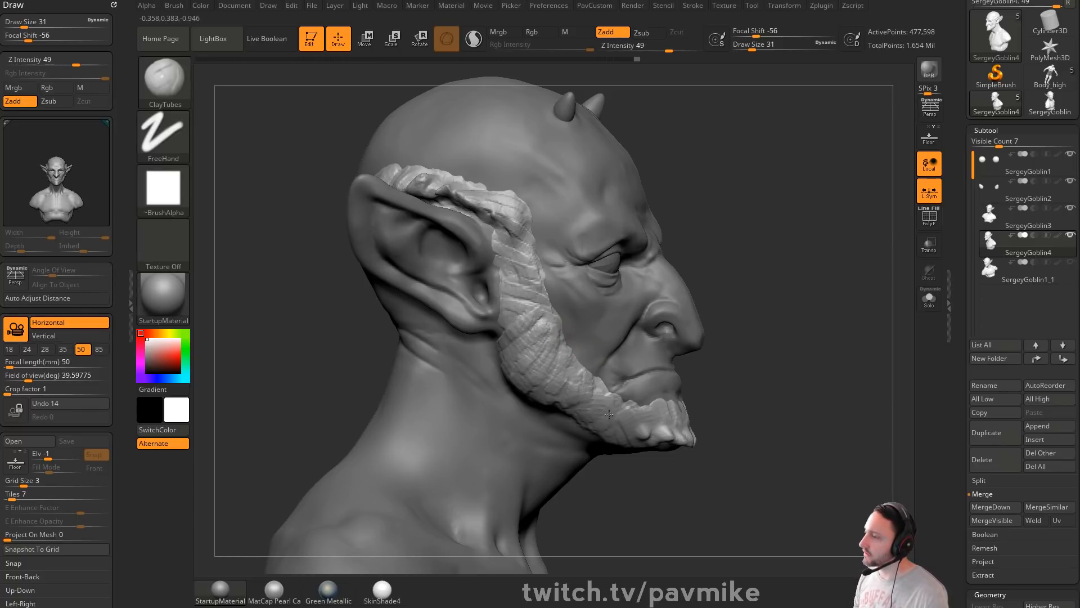
Step: Build up the beard along the jawline and chin with ClayTubes at draw size 31
{"action": "right_click_drag", "start_coordinate": [609, 414], "coordinate": [635, 410]}
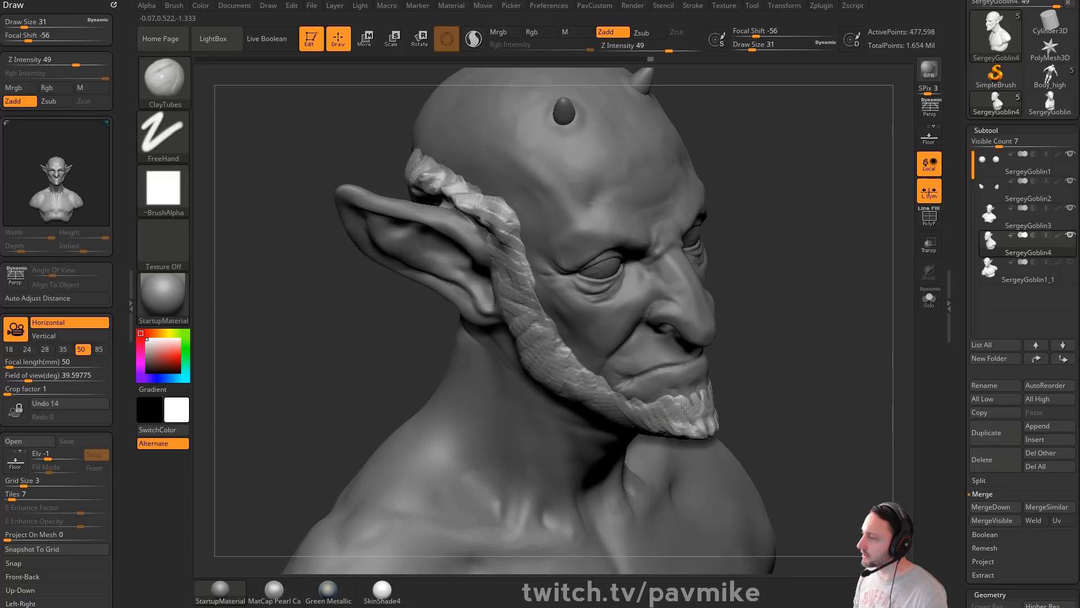
{"action": "right_click_drag", "start_coordinate": [809, 372], "coordinate": [815, 382]}
{"action": "mouse_move", "coordinate": [585, 431]}
{"action": "right_mouse_down"}
{"action": "mouse_move", "coordinate": [641, 398]}
{"action": "mouse_move", "coordinate": [564, 427]}
{"action": "right_mouse_up"}
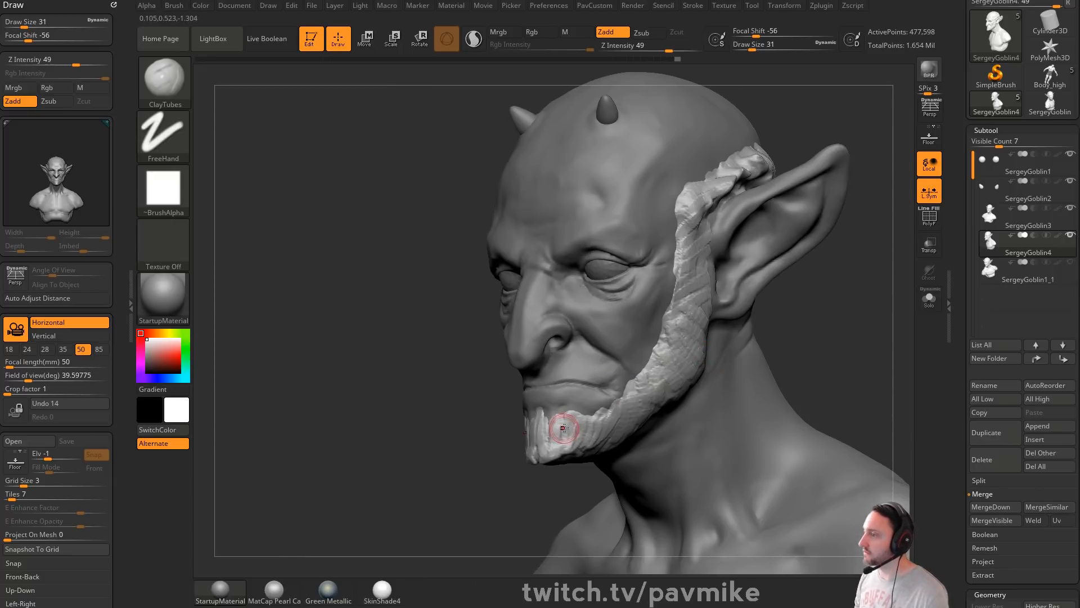
{"action": "right_click_drag", "start_coordinate": [630, 402], "coordinate": [622, 419]}
{"action": "right_click_drag", "start_coordinate": [509, 481], "coordinate": [697, 403]}
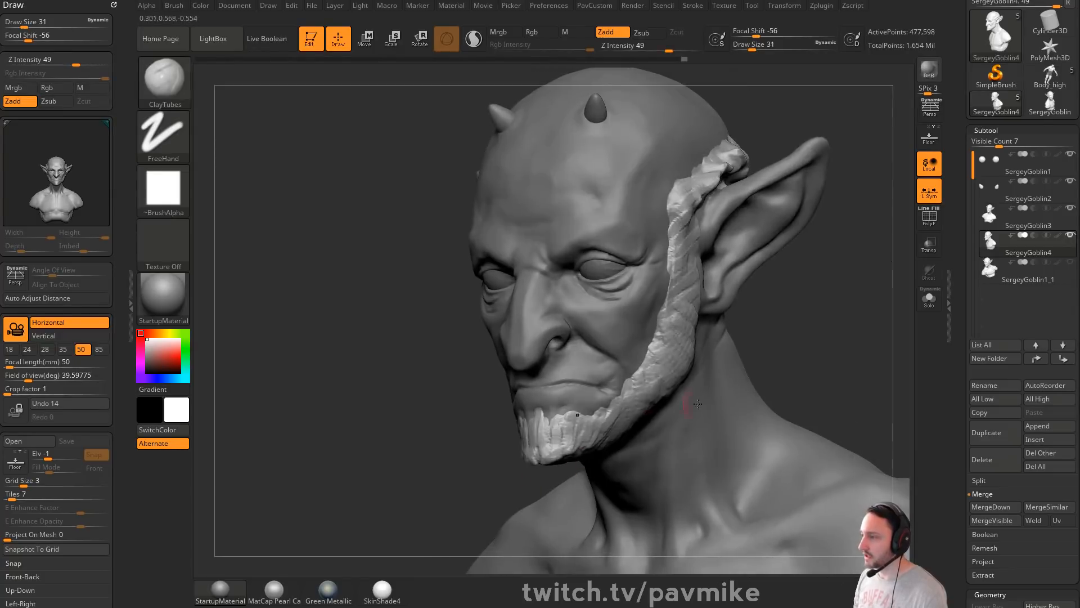
{"action": "right_click_drag", "start_coordinate": [619, 426], "coordinate": [728, 363]}
Step: Pull the beard's silhouette outward at the chin and jaw corner with the Move brush
{"action": "key", "text": "b"}
{"action": "key", "text": "m"}
{"action": "key", "text": "v"}
{"action": "left_click_drag", "start_coordinate": [618, 426], "coordinate": [617, 417]}
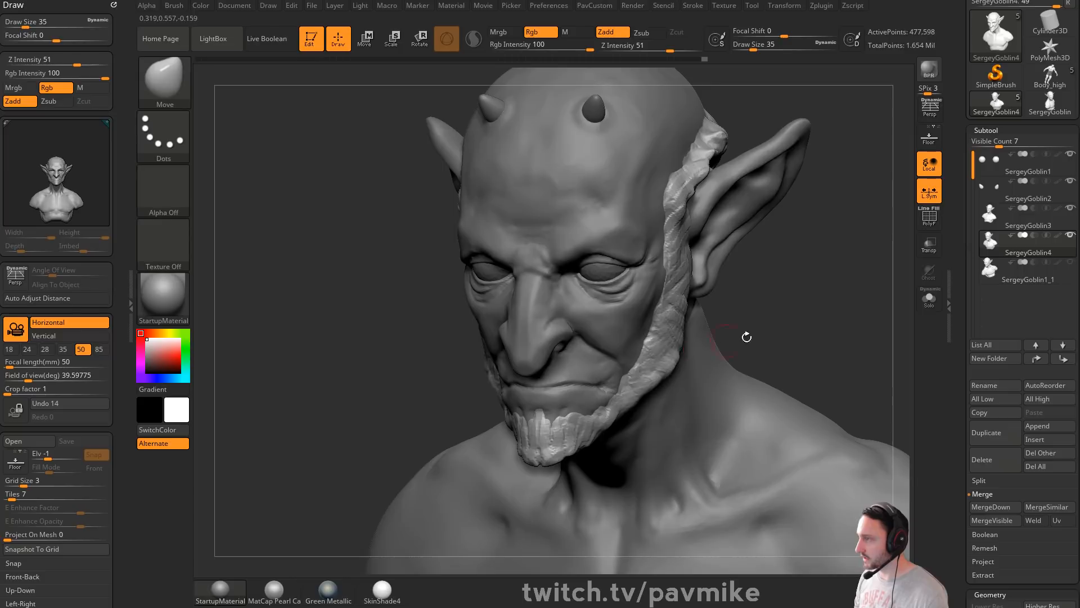
{"action": "right_click_drag", "start_coordinate": [745, 335], "coordinate": [694, 355]}
{"action": "mouse_move", "coordinate": [825, 288]}
{"action": "right_mouse_down"}
{"action": "mouse_move", "coordinate": [868, 296]}
{"action": "mouse_move", "coordinate": [642, 360]}
{"action": "right_mouse_up"}
Step: Layer ClayTubes strokes over the jaw beard and its rear edge below the ear, reducing the draw size from 59 to 39
{"action": "key", "text": "b"}
{"action": "key", "text": "c"}
{"action": "key", "text": "t"}
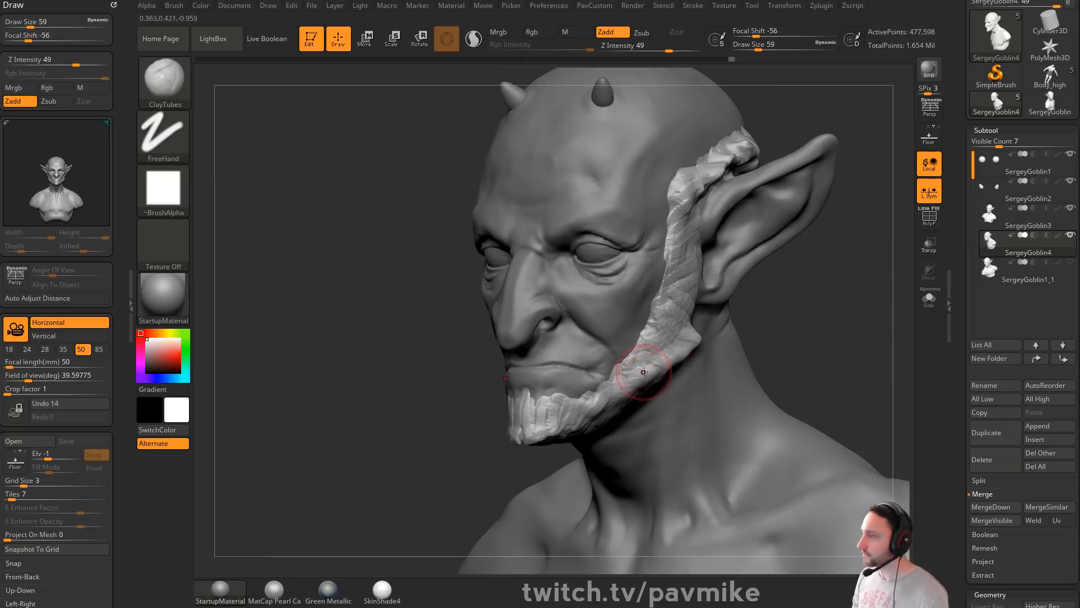
{"action": "left_click_drag", "start_coordinate": [661, 368], "coordinate": [672, 342]}
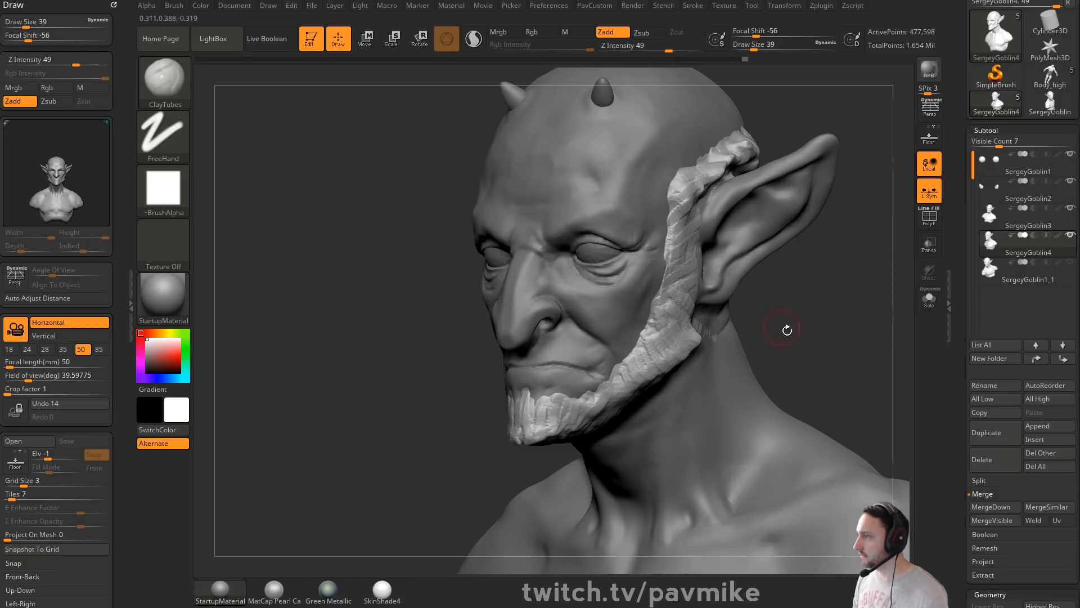
{"action": "right_click_drag", "start_coordinate": [787, 329], "coordinate": [733, 314]}
{"action": "left_click_drag", "start_coordinate": [672, 293], "coordinate": [633, 320]}
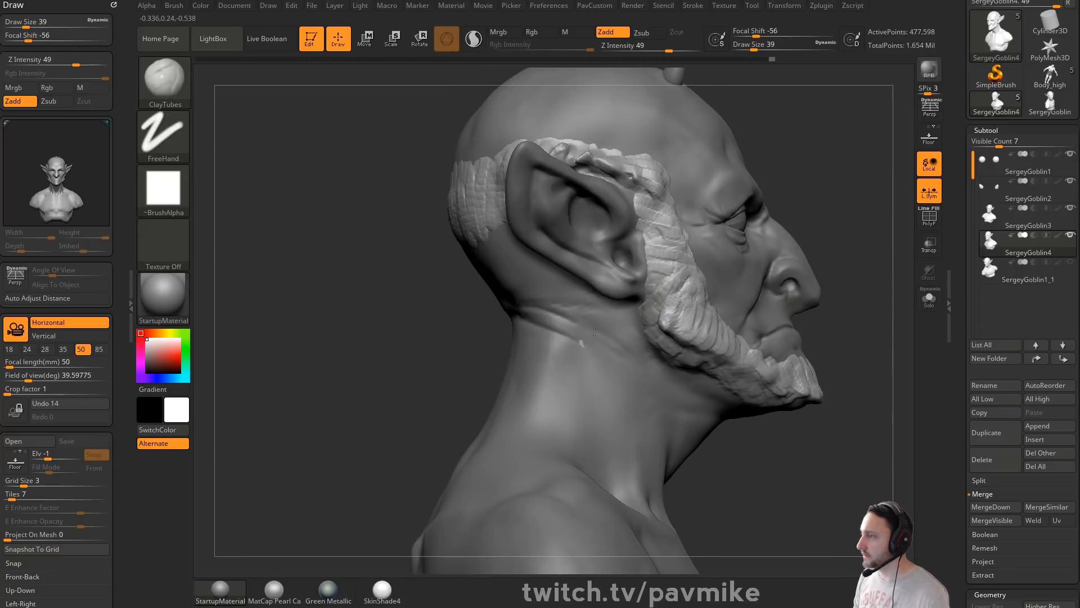
Step: Frame the whole bust in a three-quarter view, enable perspective and run a BPR render
{"action": "key", "text": "f"}
{"action": "right_click_drag", "start_coordinate": [857, 315], "coordinate": [883, 162]}
{"action": "key", "text": "p"}
{"action": "key", "text": "shift+r"}
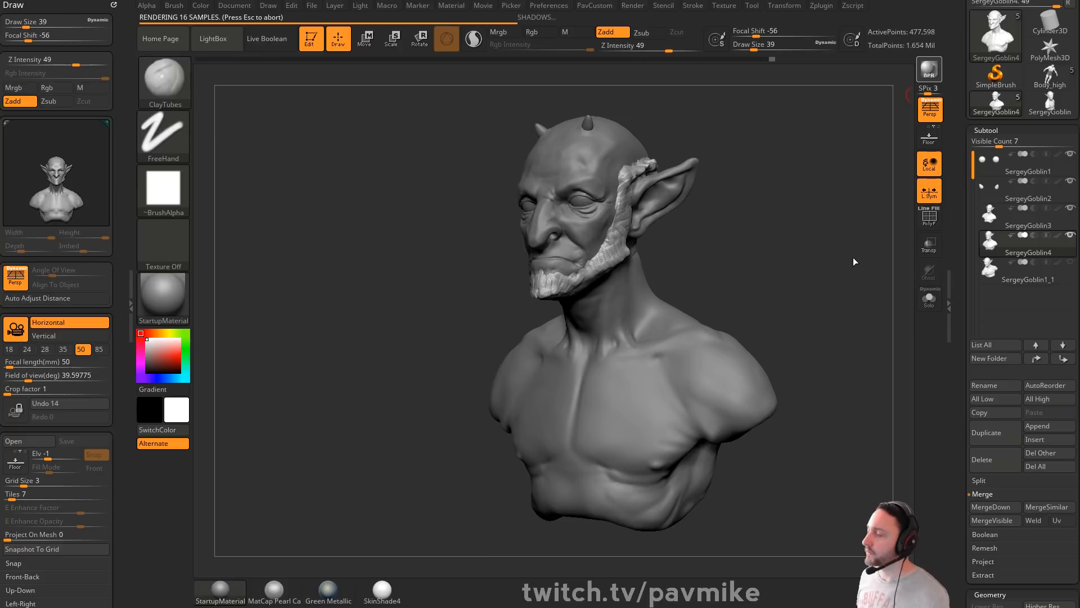
Step: Dock the Render palette beside the canvas in place of the Draw and Brush settings
{"action": "left_click", "coordinate": [114, 5]}
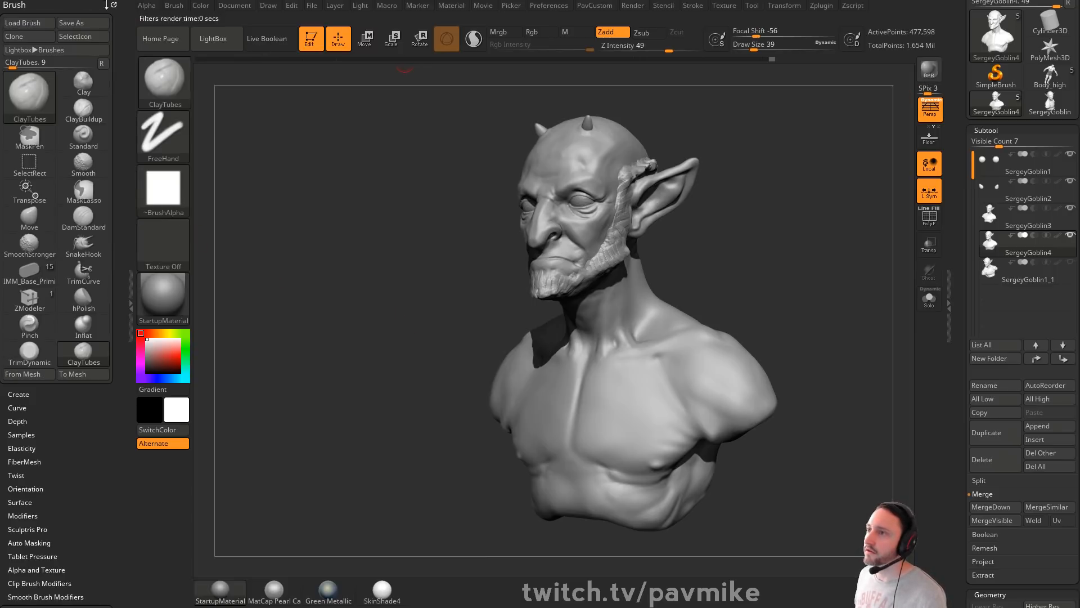
{"action": "left_click", "coordinate": [113, 5]}
{"action": "left_click", "coordinate": [633, 5]}
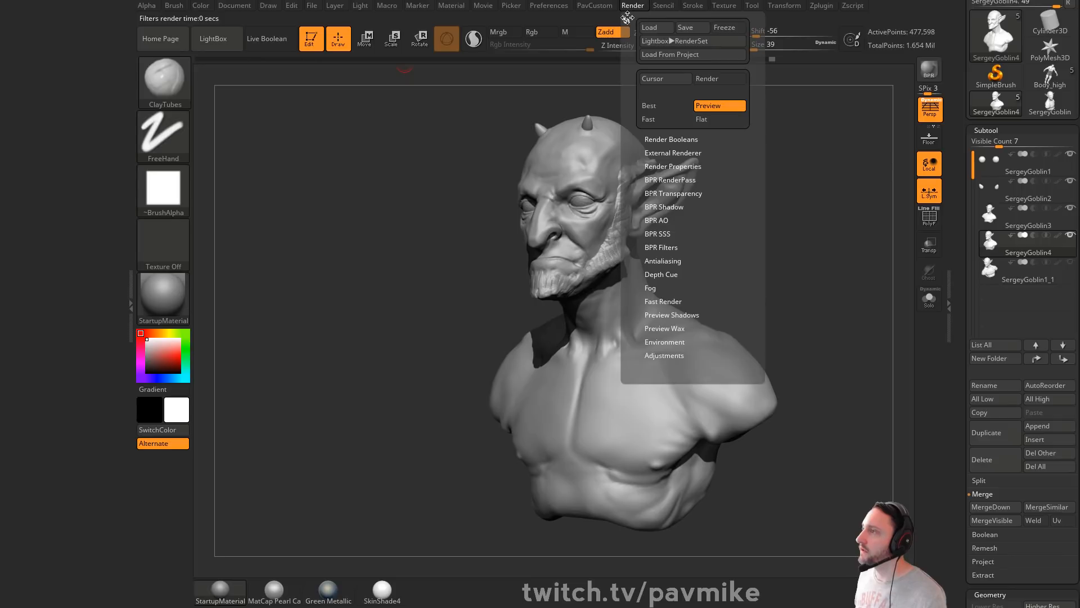
{"action": "left_click_drag", "start_coordinate": [626, 17], "coordinate": [54, 192]}
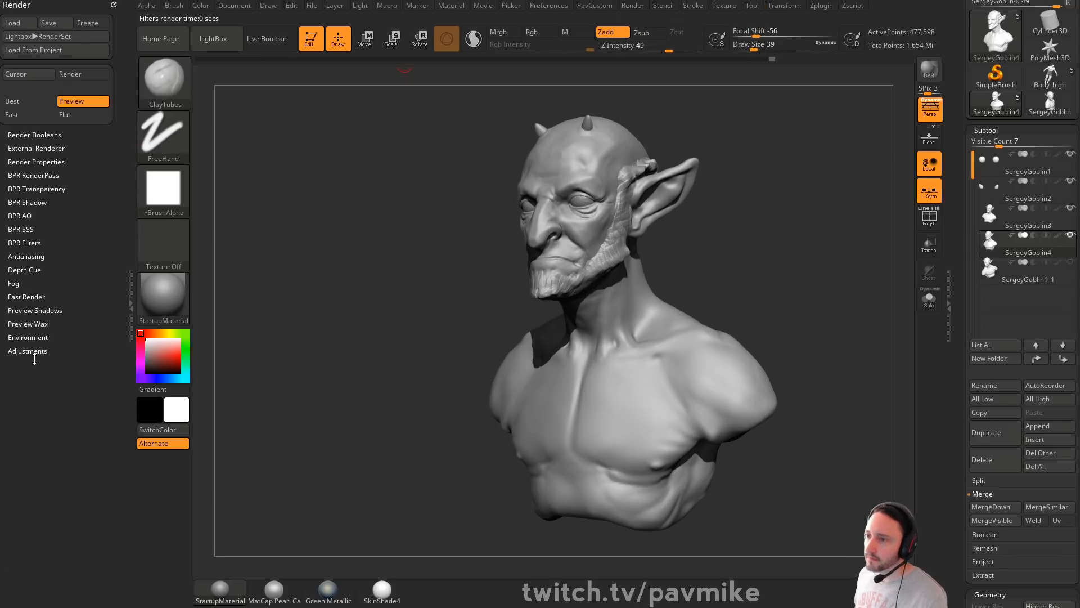
{"action": "key", "text": "shift"}
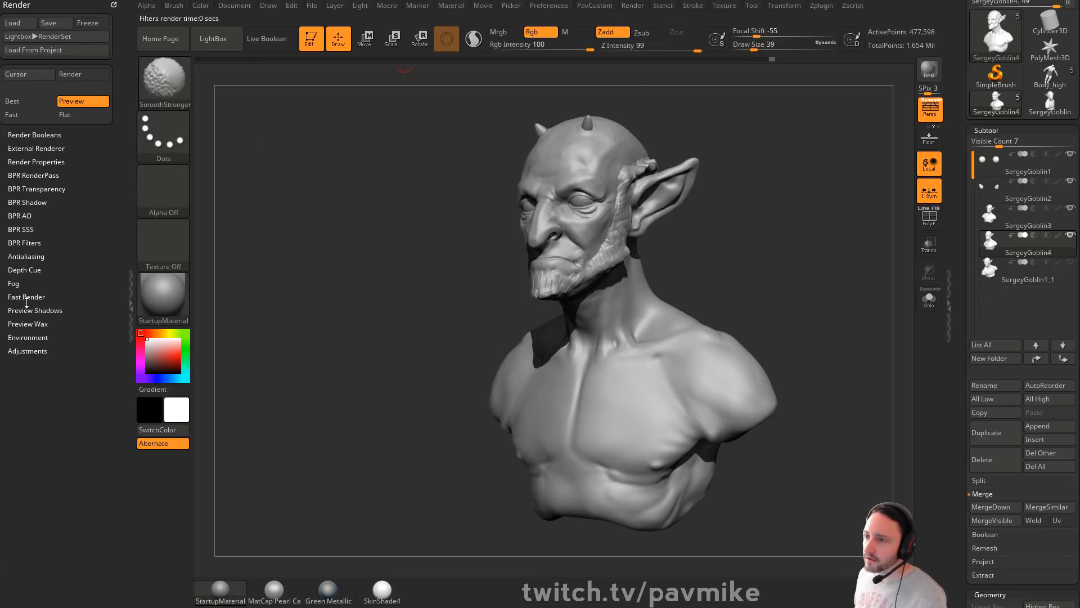
Step: Enable BPR filter F1, set its type to Flat Shading and increase its number of shades
{"action": "left_click", "coordinate": [25, 242]}
{"action": "left_click", "coordinate": [22, 350]}
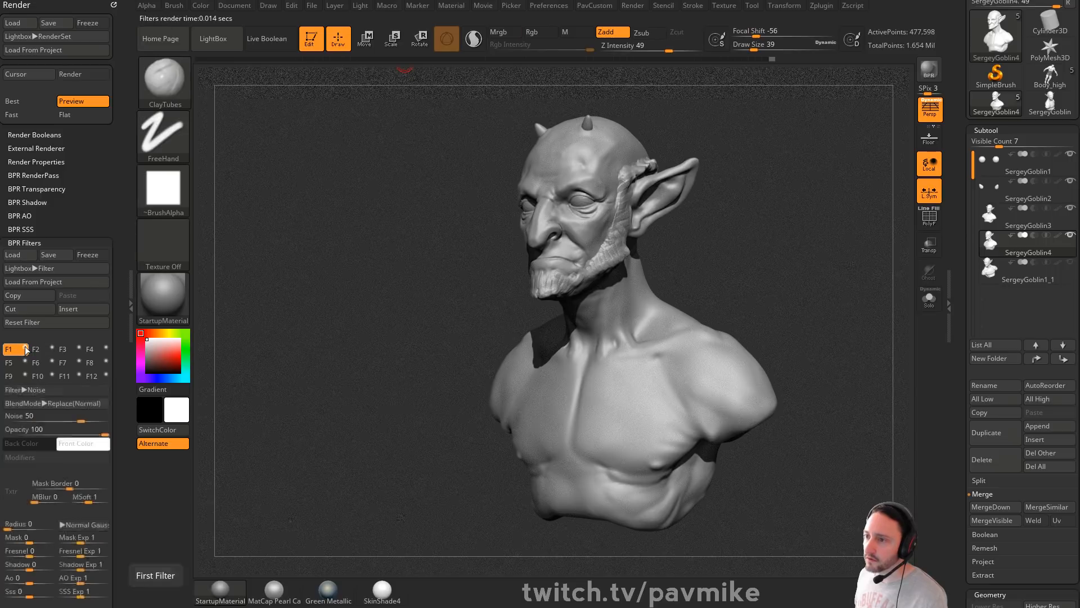
{"action": "left_click", "coordinate": [37, 390]}
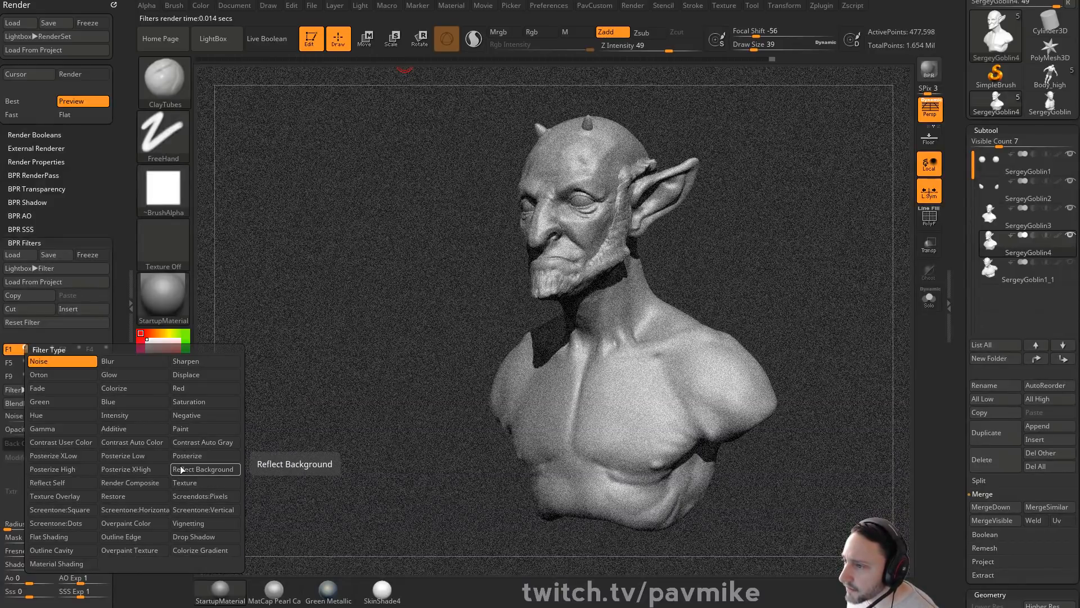
{"action": "left_click", "coordinate": [71, 535]}
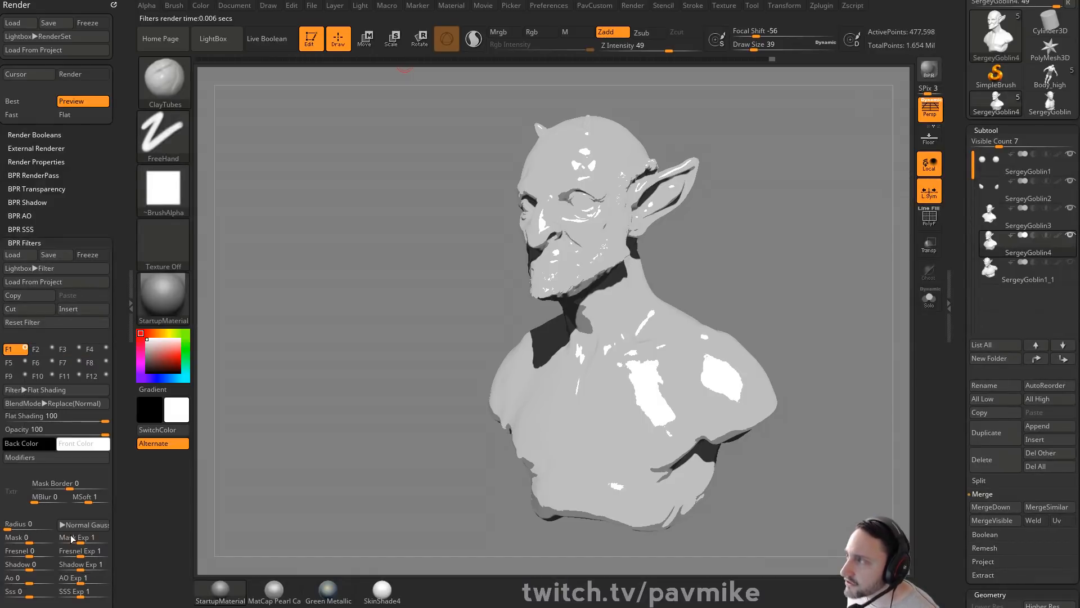
{"action": "left_click", "coordinate": [32, 457]}
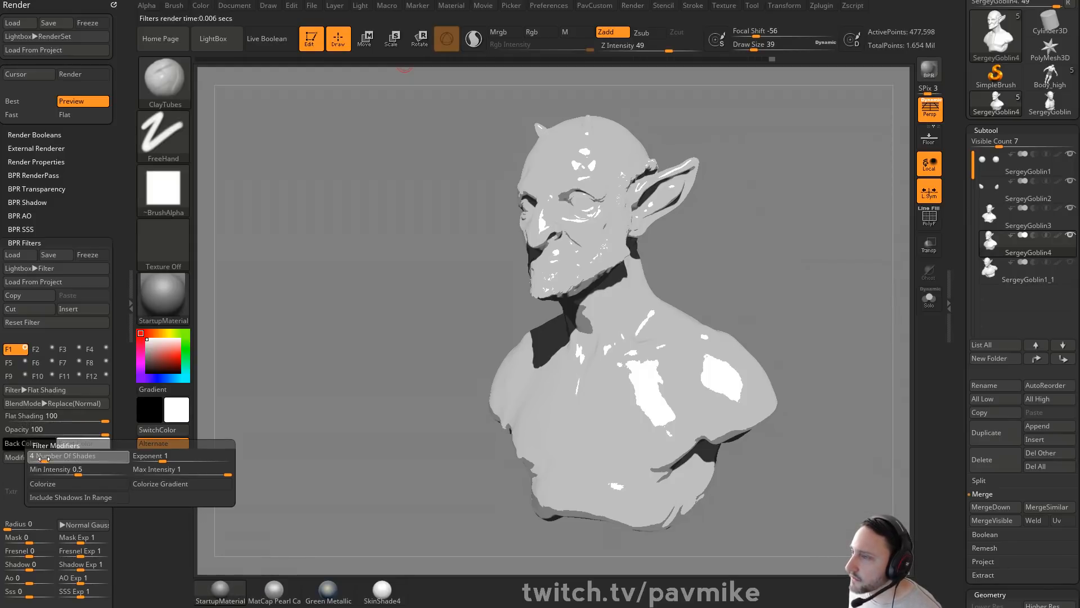
{"action": "left_click_drag", "start_coordinate": [44, 458], "coordinate": [46, 459]}
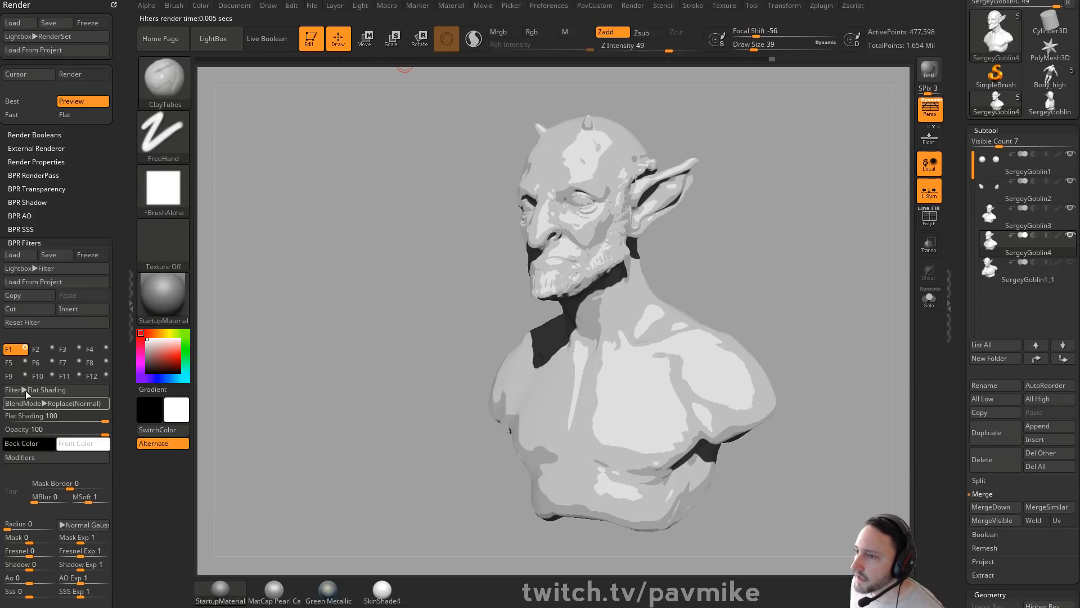
Step: Enable BPR filter F2 as Outline Cavity with a strength of -79 and a black back color
{"action": "left_click", "coordinate": [35, 349]}
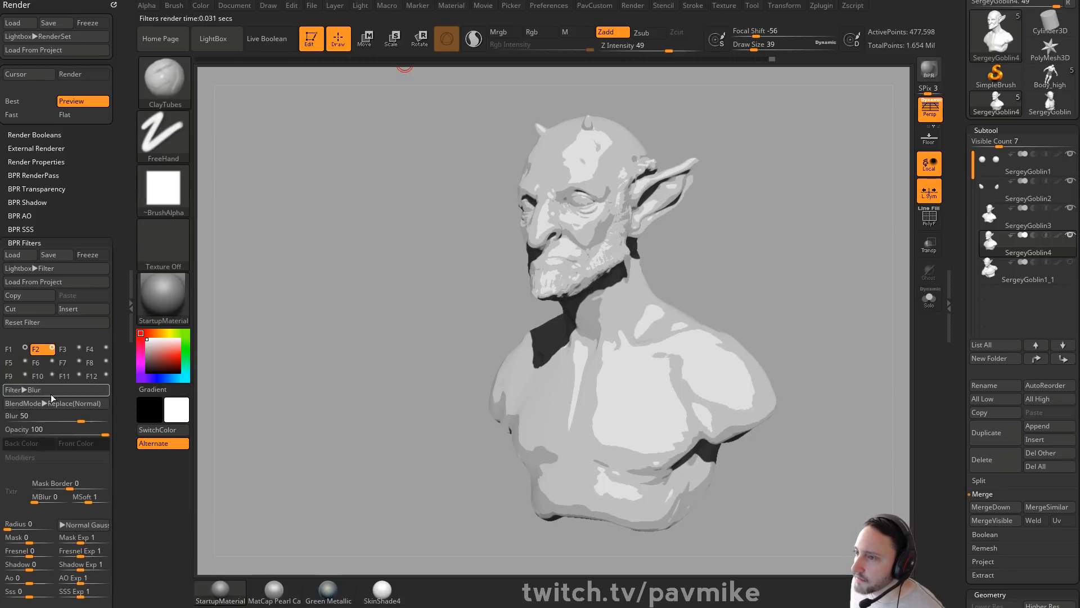
{"action": "left_click", "coordinate": [53, 393]}
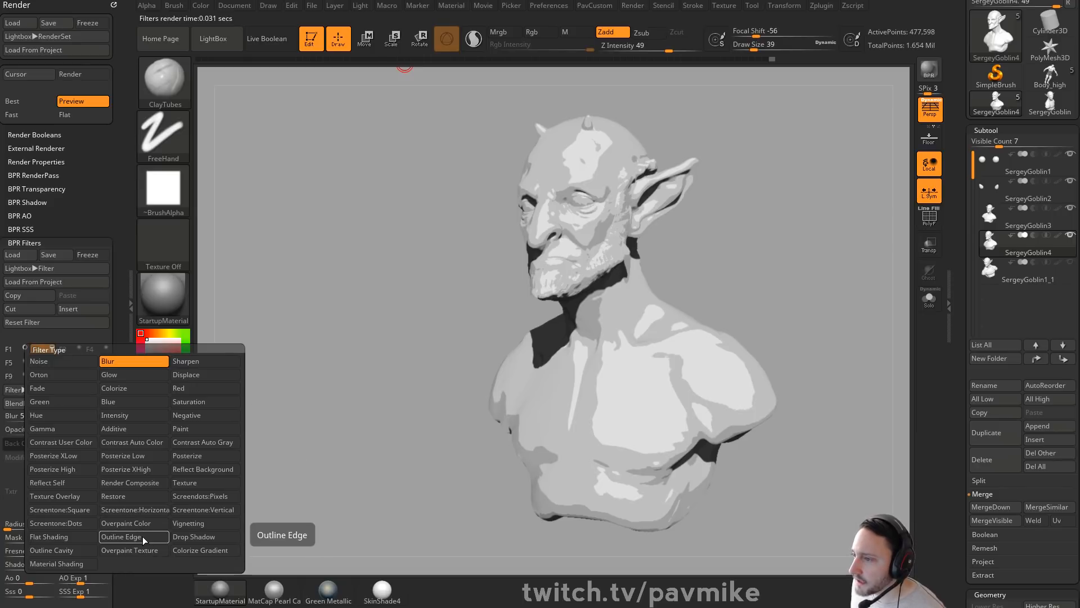
{"action": "left_click", "coordinate": [79, 551]}
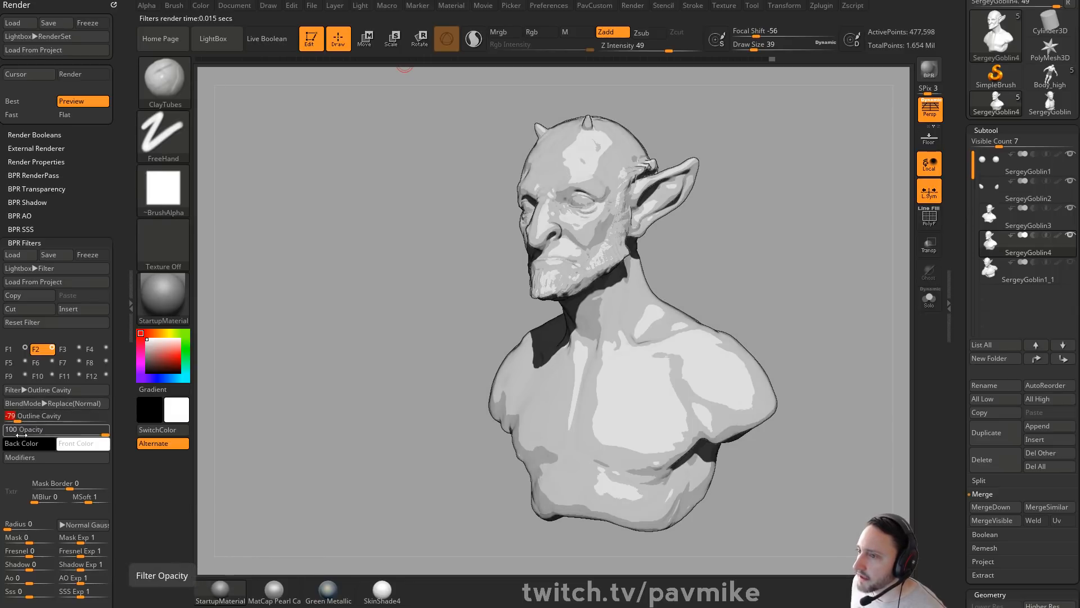
{"action": "left_click", "coordinate": [23, 442]}
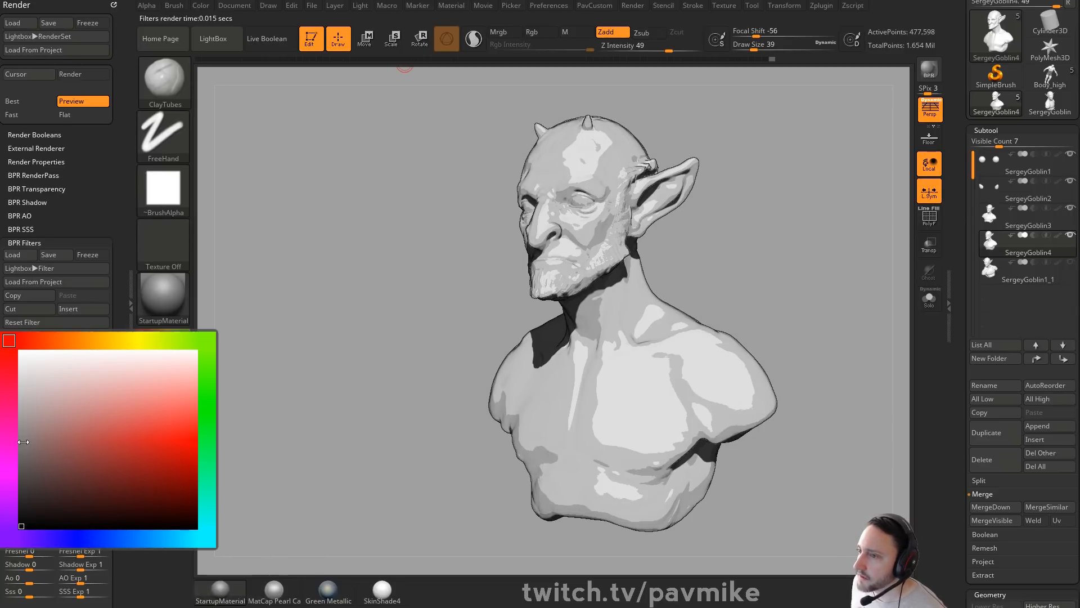
{"action": "left_click", "coordinate": [16, 516]}
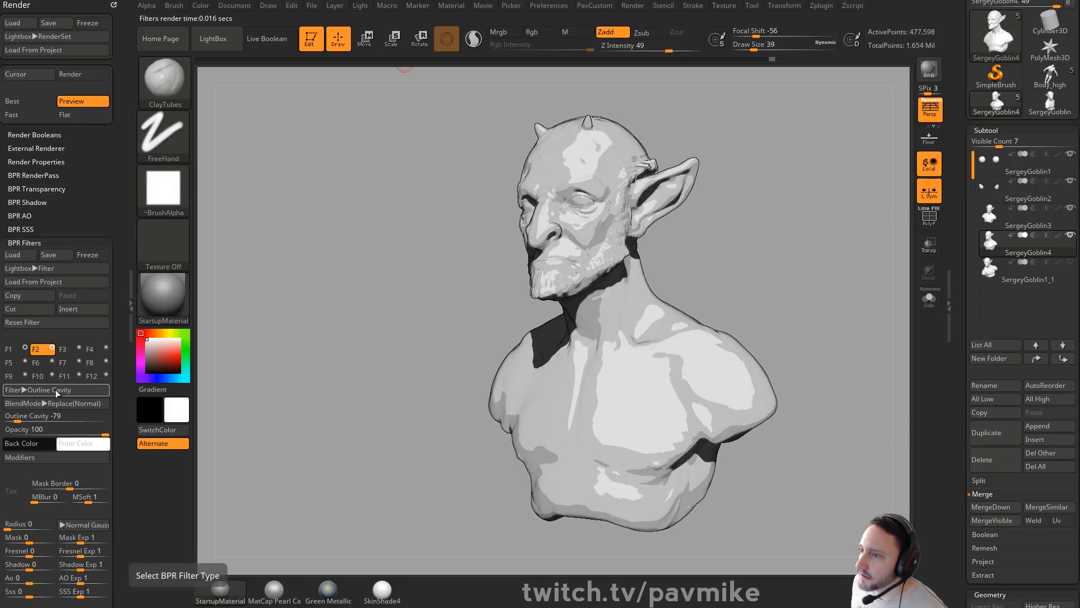
Step: Set the Outline Cavity filter's cavity radius to 2 and cavity noise to about 0.65
{"action": "left_click", "coordinate": [45, 457]}
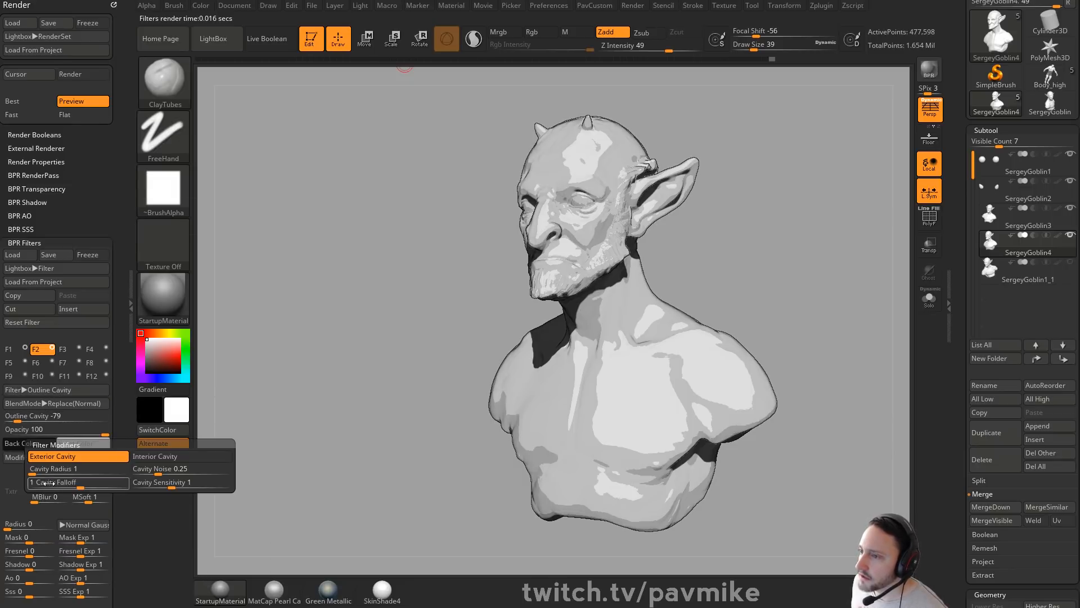
{"action": "left_click_drag", "start_coordinate": [37, 469], "coordinate": [40, 469]}
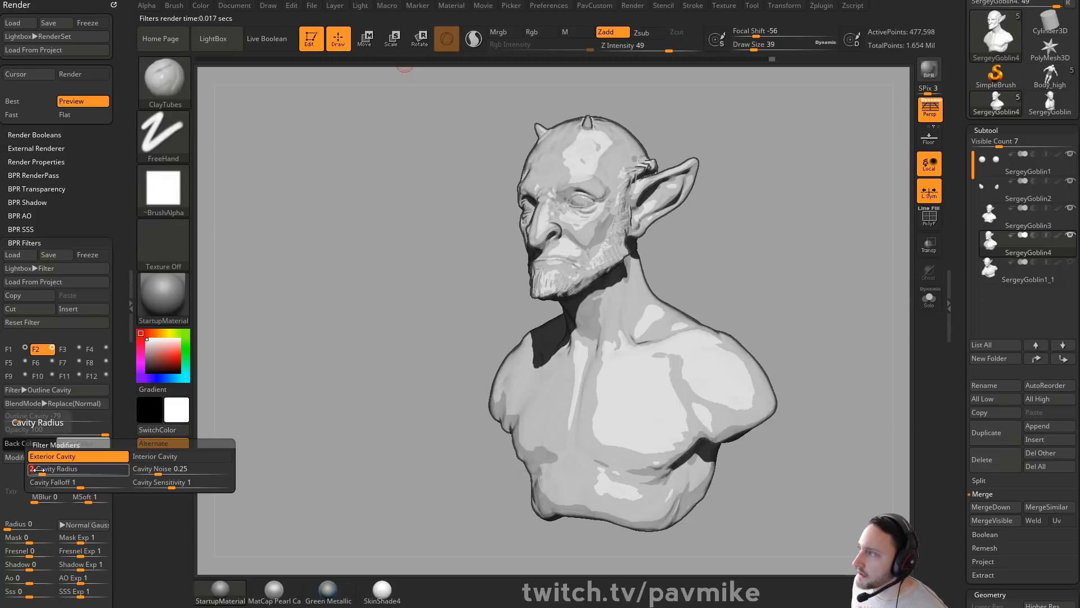
{"action": "left_click_drag", "start_coordinate": [158, 469], "coordinate": [196, 469]}
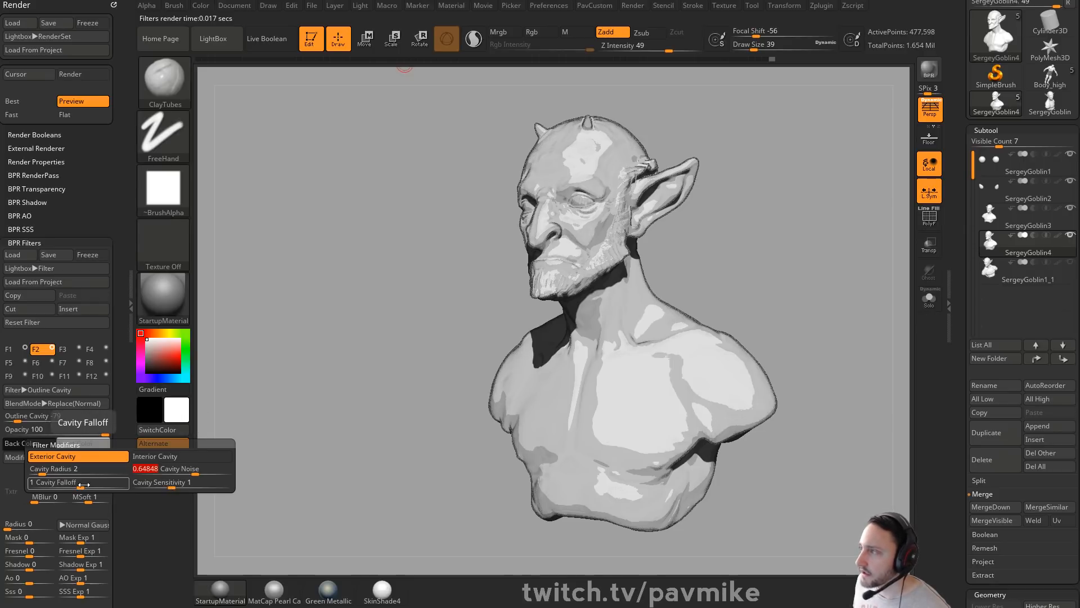
Step: Reduce the Outline Cavity filter's cavity falloff and cavity sensitivity slightly, and enable BPR filter F3 as Sharpen
{"action": "left_click_drag", "start_coordinate": [84, 485], "coordinate": [79, 485]}
{"action": "mouse_move", "coordinate": [172, 485]}
{"action": "left_mouse_down"}
{"action": "mouse_move", "coordinate": [193, 485]}
{"action": "mouse_move", "coordinate": [166, 485]}
{"action": "left_mouse_up"}
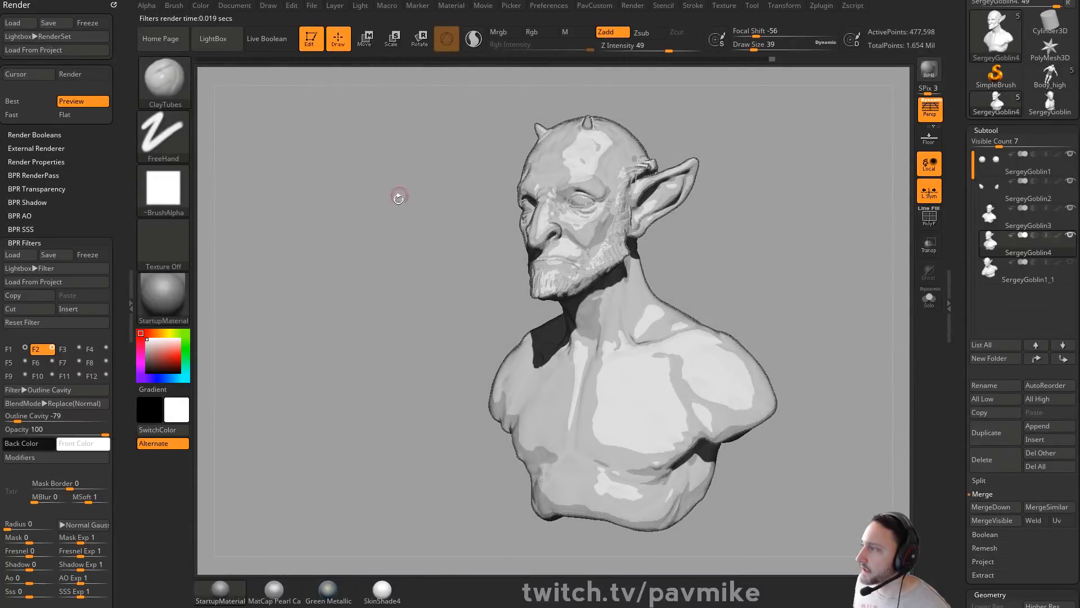
{"action": "left_click", "coordinate": [76, 348]}
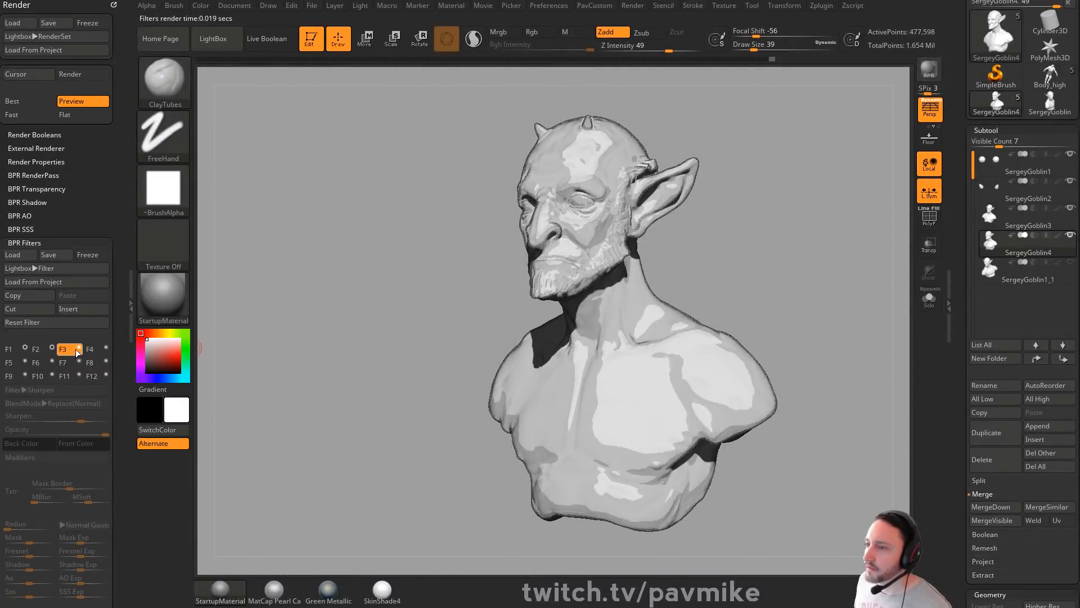
{"action": "left_click", "coordinate": [44, 391]}
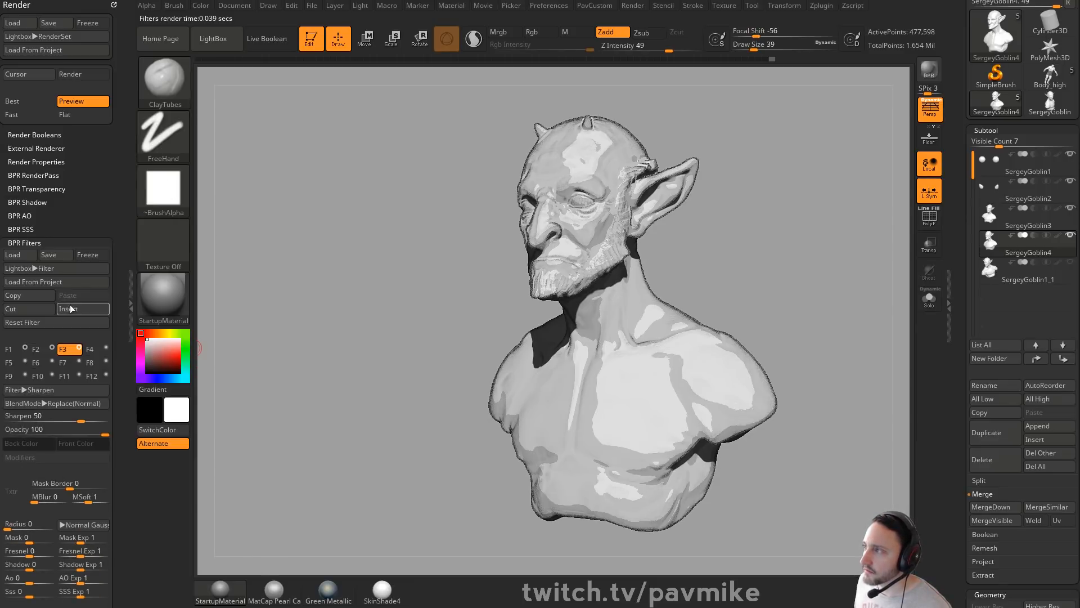
Step: Enable BPR filter F4 as Contrast User Color, select the eyeball subtool SergeyGoblin1 and render the bust again with BPR
{"action": "left_click", "coordinate": [100, 350]}
{"action": "left_click", "coordinate": [22, 390]}
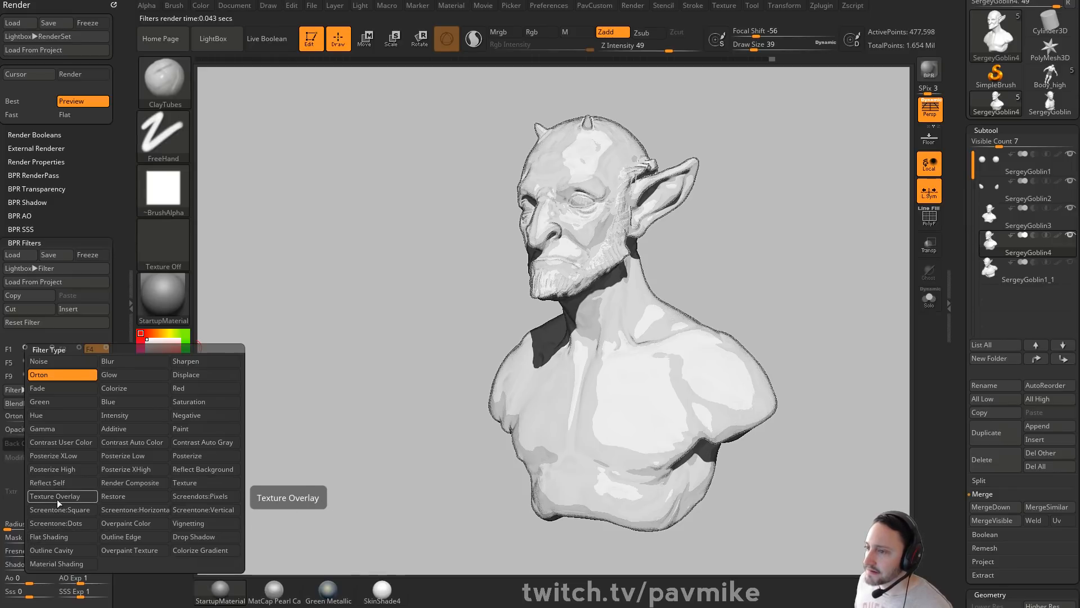
{"action": "left_click", "coordinate": [71, 443]}
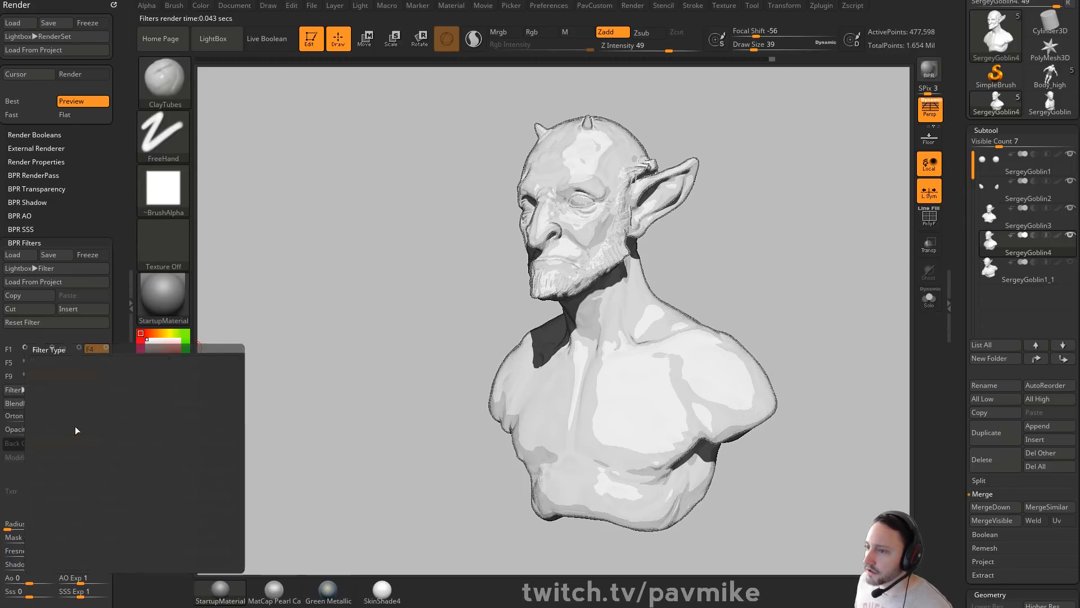
{"action": "left_click", "coordinate": [22, 443]}
{"action": "left_click_drag", "start_coordinate": [22, 442], "coordinate": [22, 411]}
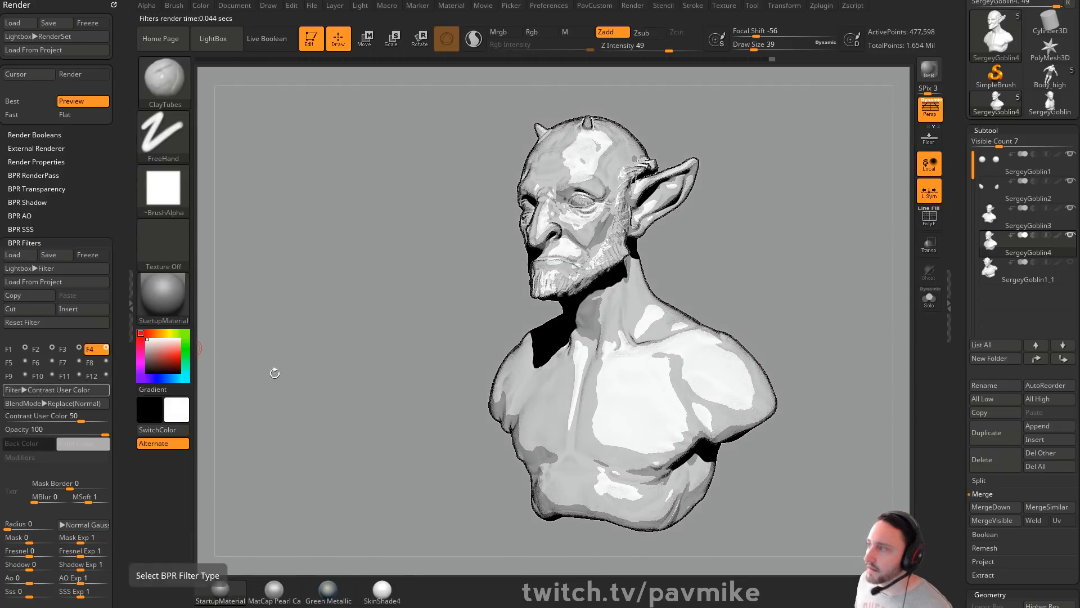
{"action": "left_click", "coordinate": [1011, 172]}
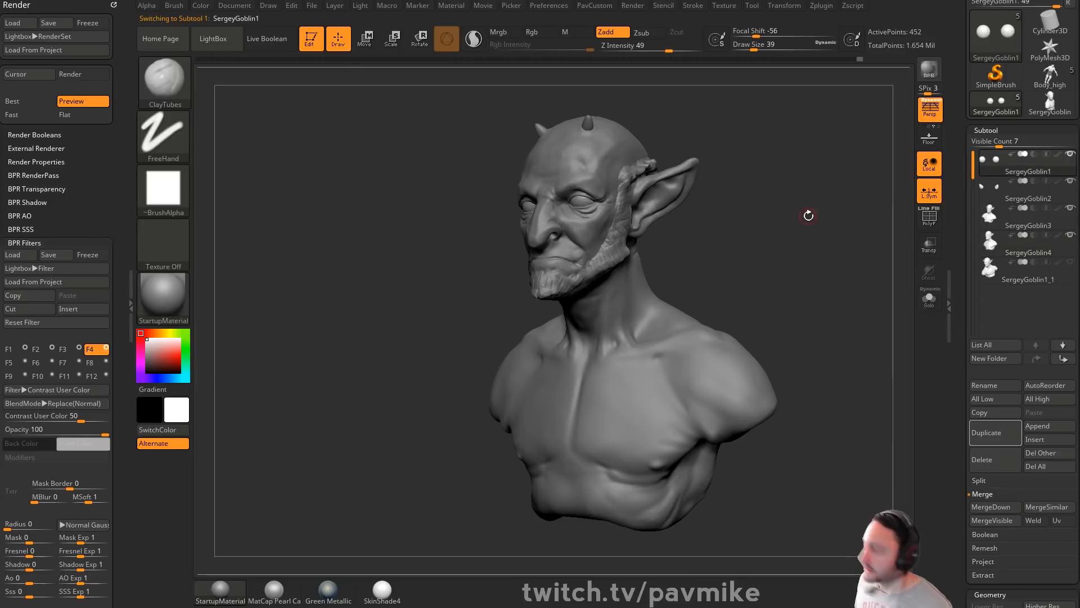
{"action": "left_click", "coordinate": [929, 68]}
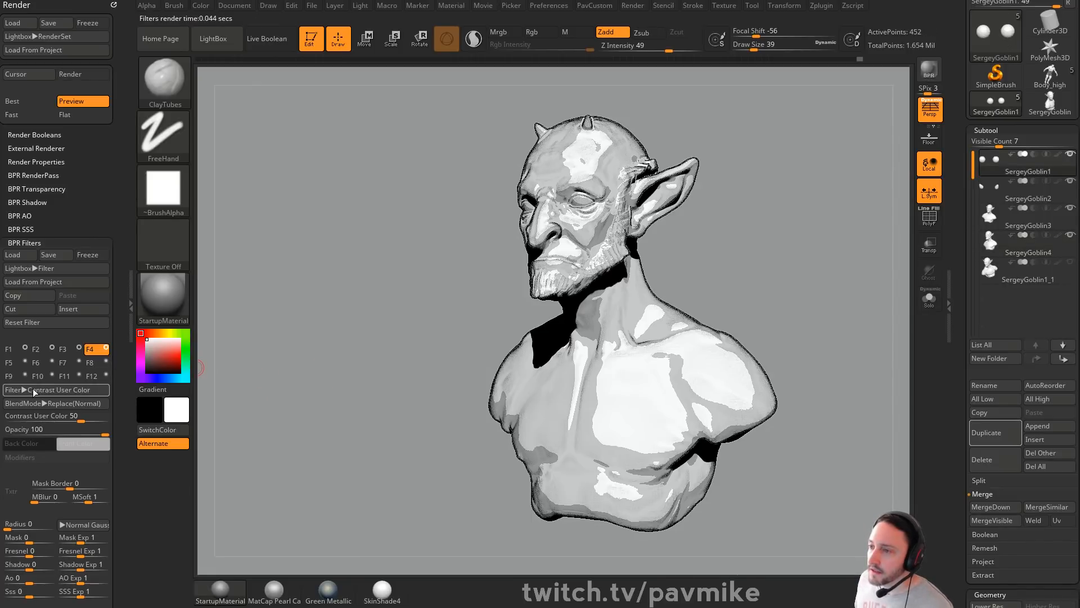
Step: Enable BPR filter F5 as Vignetting with a strength of -100 and a darker back color
{"action": "left_click", "coordinate": [25, 362]}
{"action": "left_click", "coordinate": [19, 365]}
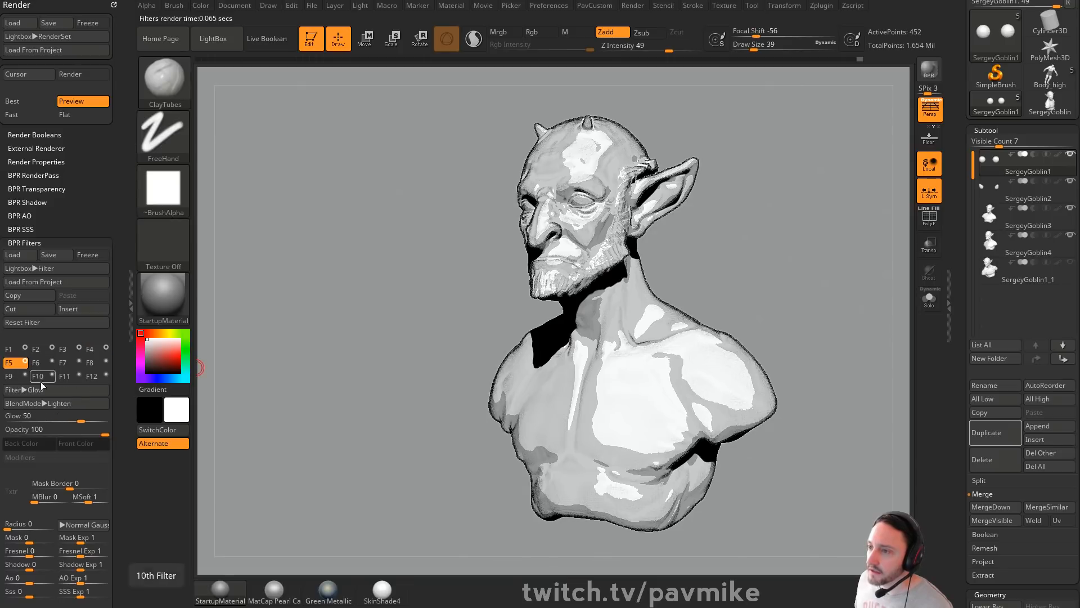
{"action": "left_click", "coordinate": [56, 389]}
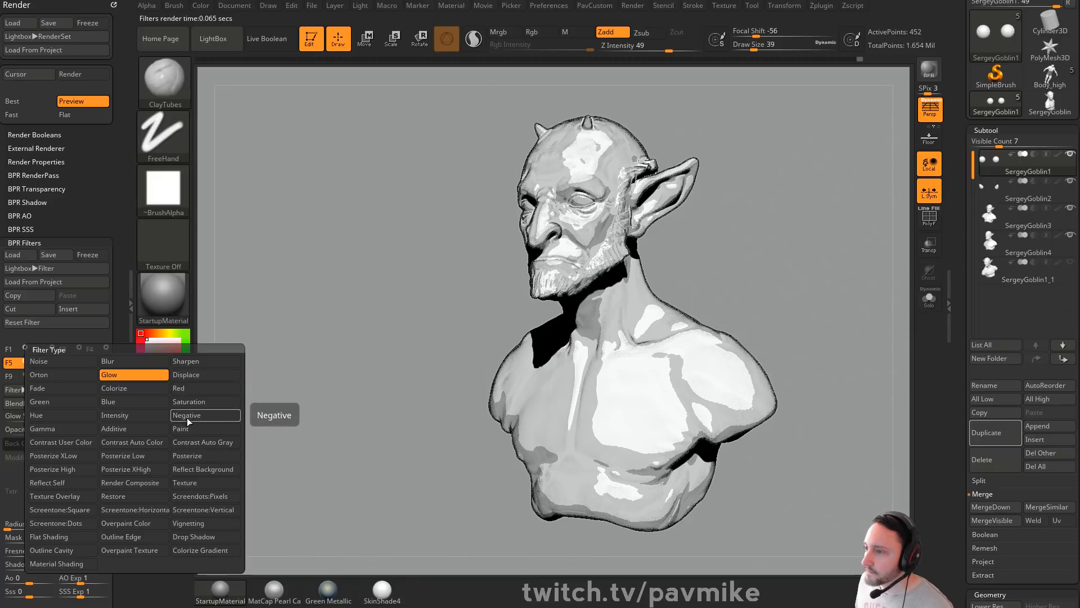
{"action": "left_click", "coordinate": [186, 521]}
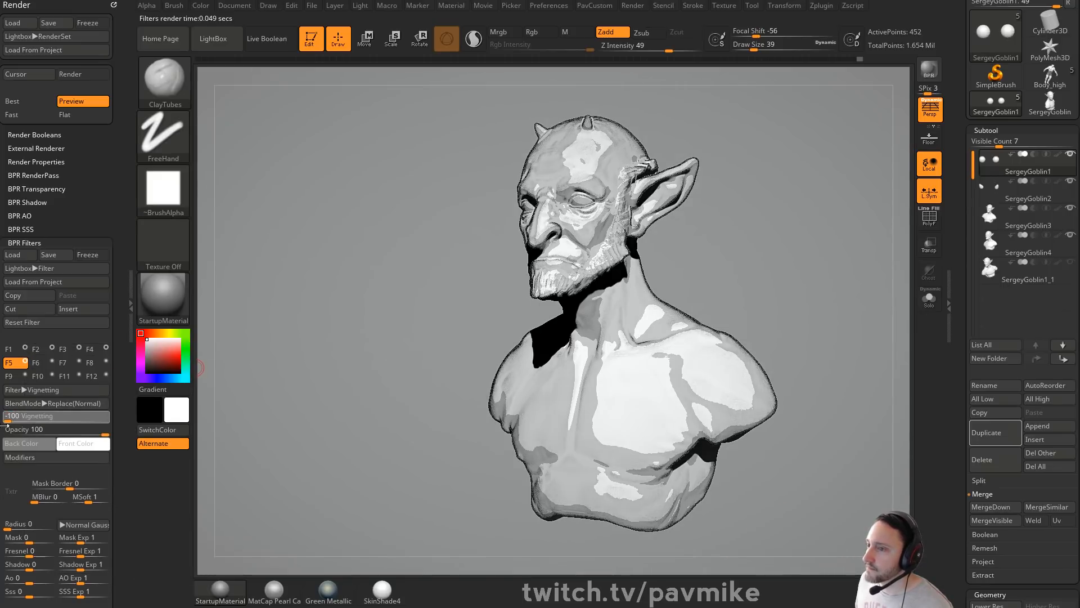
{"action": "left_click", "coordinate": [31, 445]}
{"action": "left_click_drag", "start_coordinate": [22, 481], "coordinate": [23, 500]}
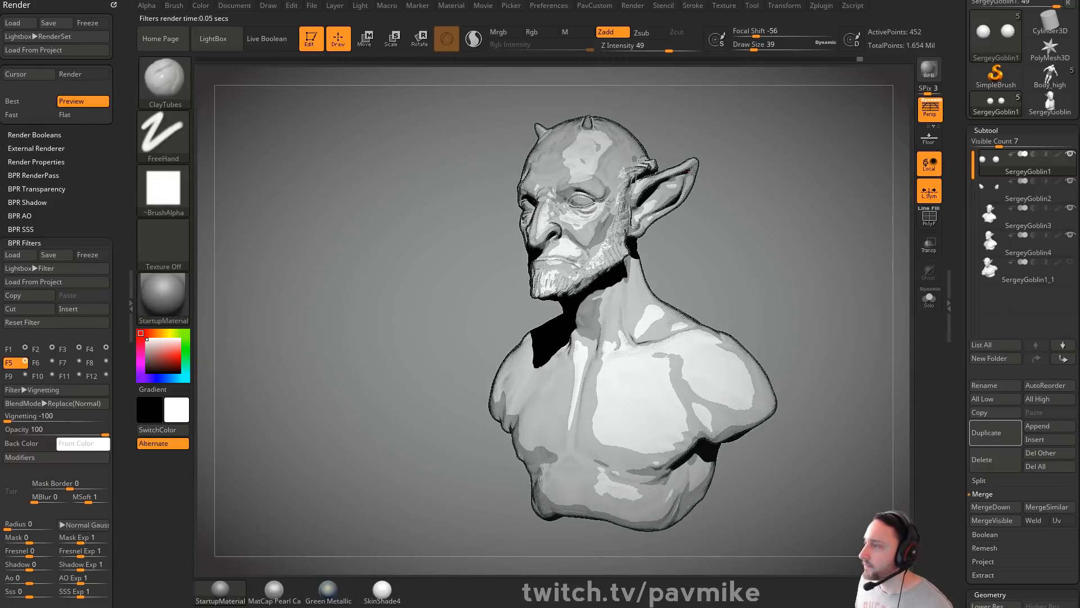
Step: Set the brush's draw size to 44
{"action": "key", "text": "s"}
{"action": "left_click_drag", "start_coordinate": [779, 190], "coordinate": [780, 190]}
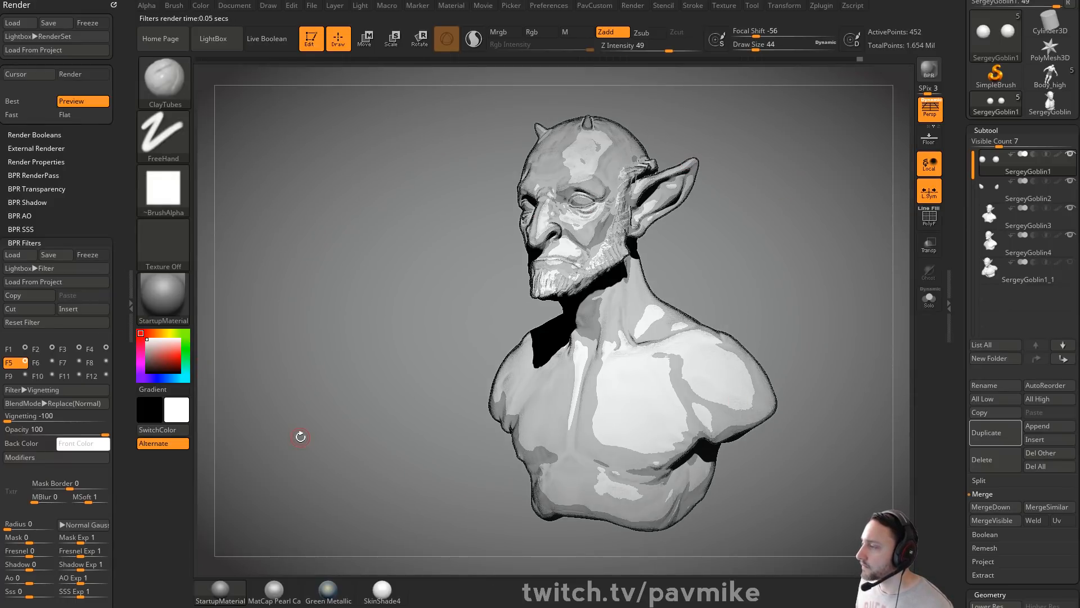
Step: Set the F1 Flat Shading filter's minimum intensity to about 0.62 and its maximum intensity to 1
{"action": "left_click", "coordinate": [16, 350]}
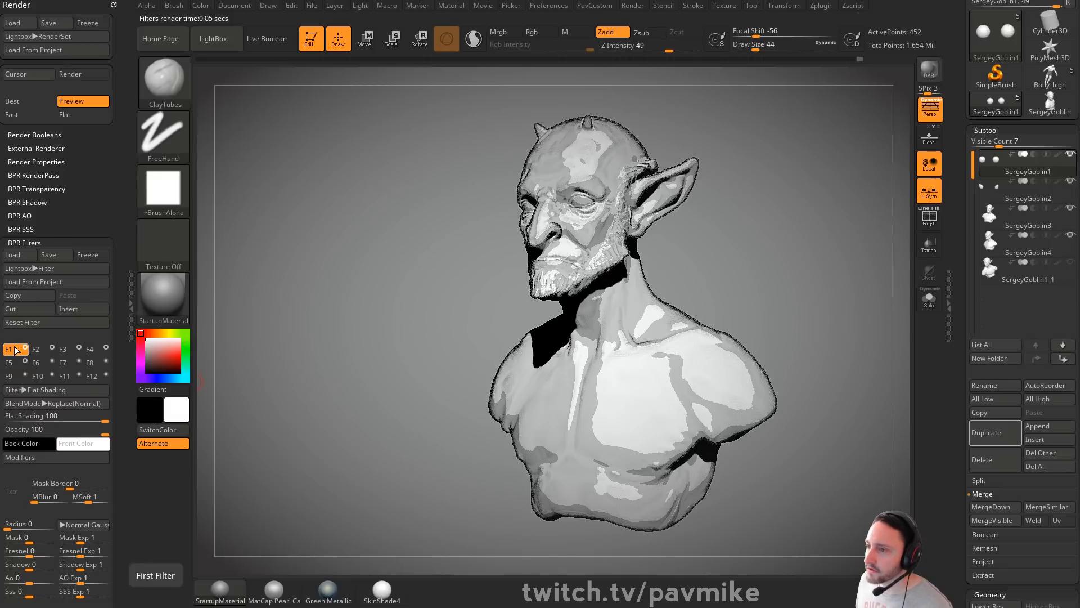
{"action": "left_click", "coordinate": [45, 389]}
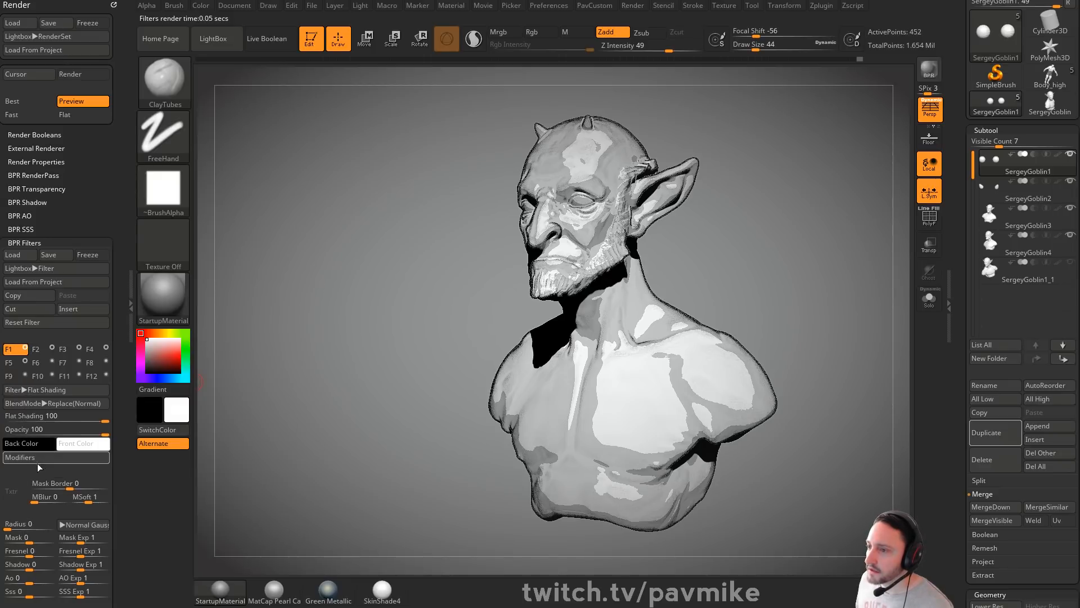
{"action": "left_click", "coordinate": [16, 456]}
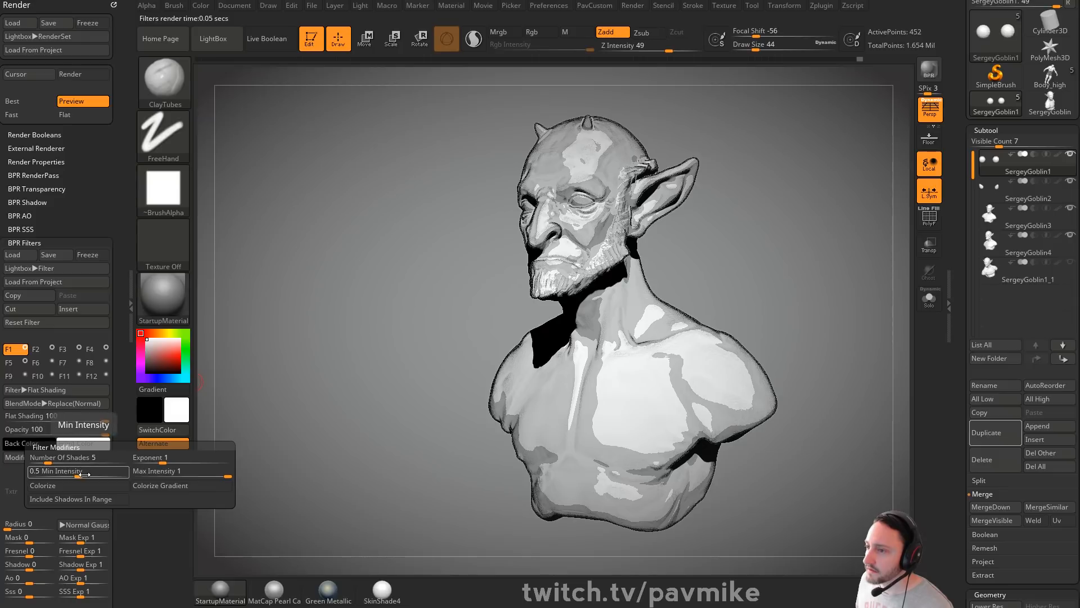
{"action": "left_click_drag", "start_coordinate": [78, 475], "coordinate": [90, 474]}
{"action": "left_click", "coordinate": [217, 474]}
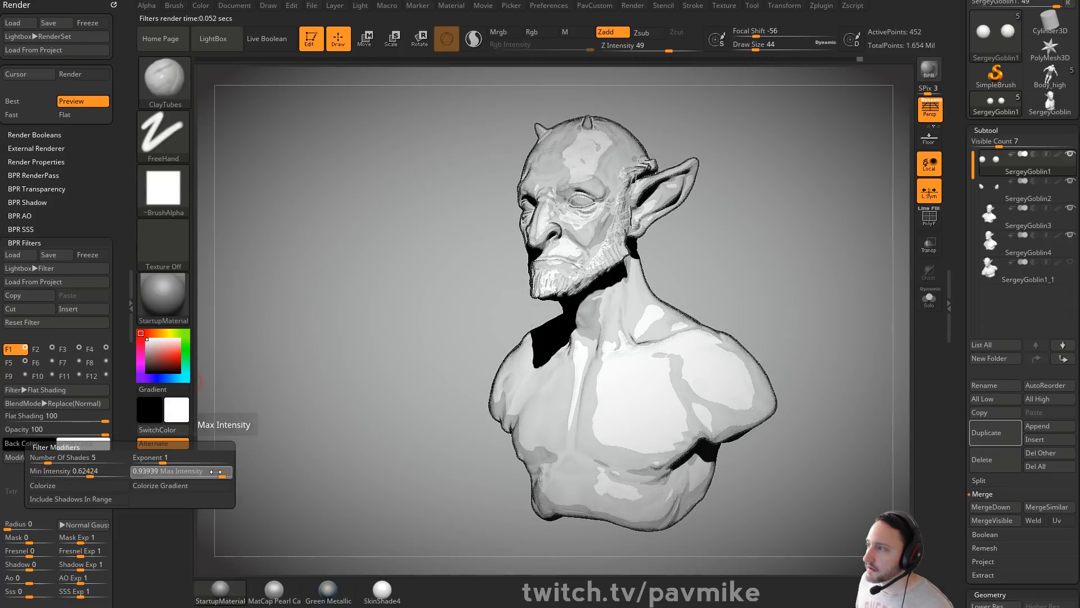
{"action": "left_click_drag", "start_coordinate": [216, 473], "coordinate": [228, 473]}
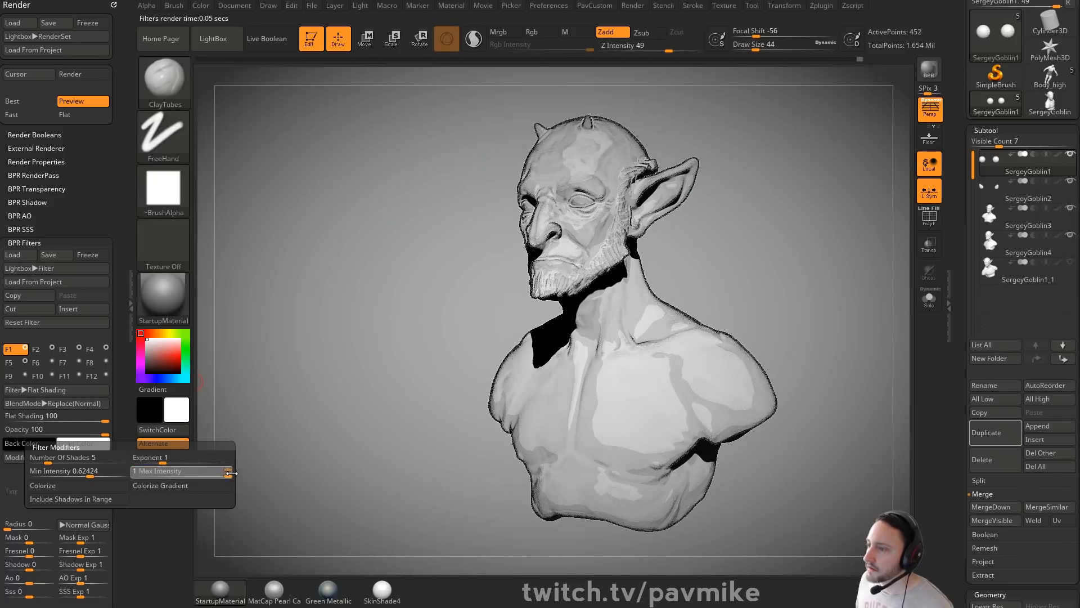
Step: Lower the Flat Shading filter's exponent to about 0.45 and its number of shades to 3
{"action": "mouse_move", "coordinate": [164, 460]}
{"action": "left_mouse_down"}
{"action": "mouse_move", "coordinate": [201, 462]}
{"action": "mouse_move", "coordinate": [152, 461]}
{"action": "left_mouse_up"}
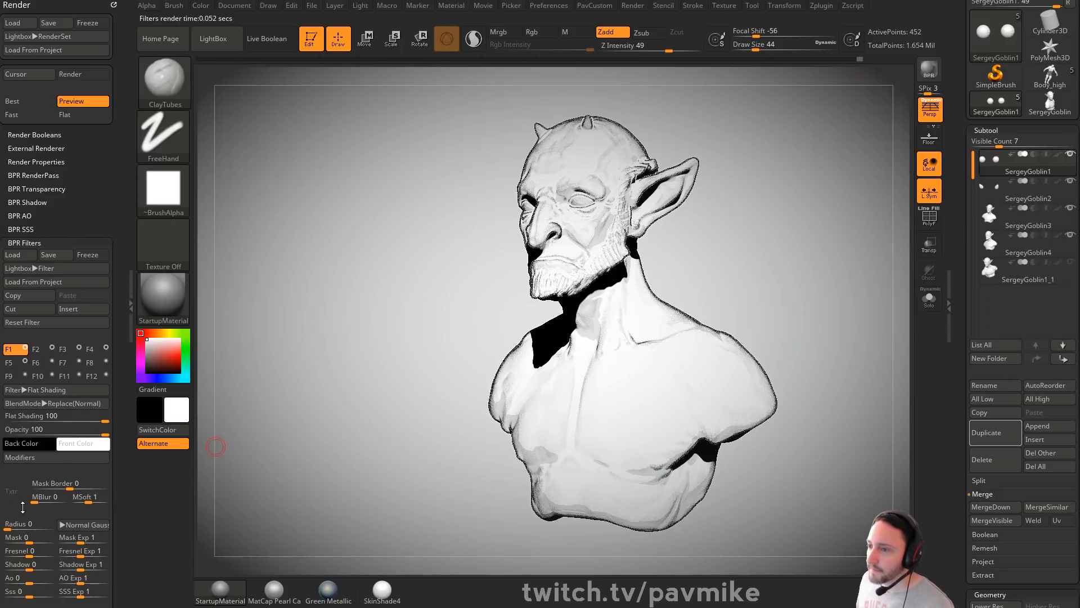
{"action": "left_click", "coordinate": [31, 459]}
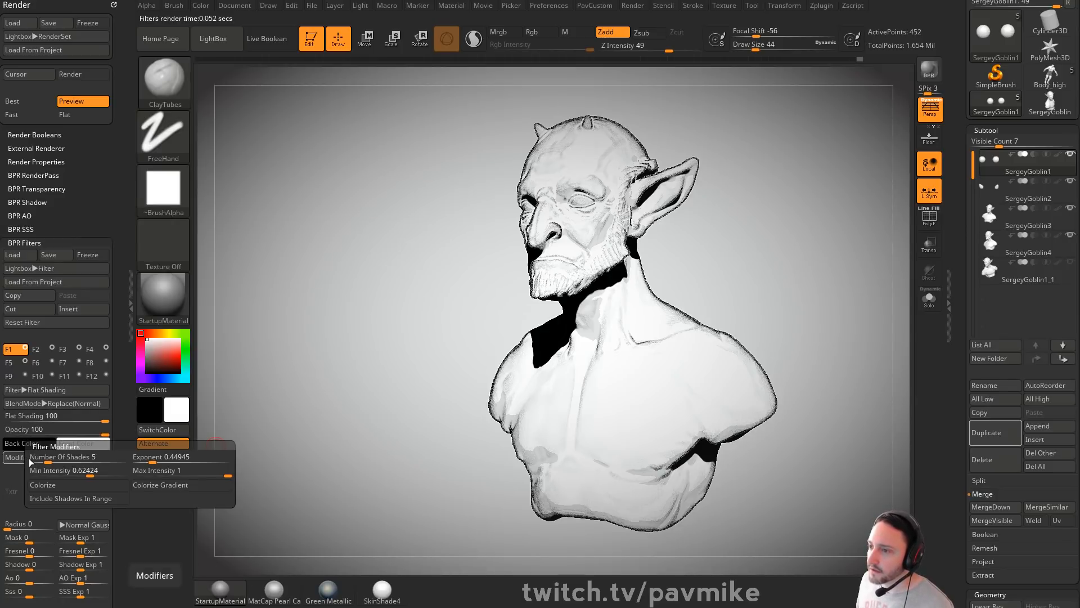
{"action": "left_click_drag", "start_coordinate": [31, 462], "coordinate": [40, 460]}
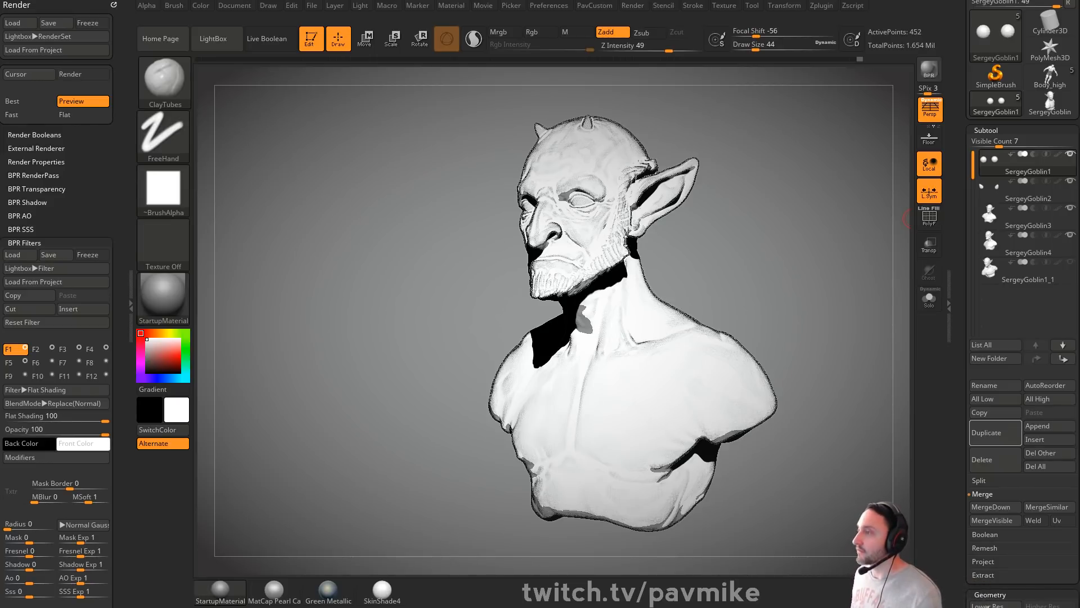
Step: Raise the Flat Shading filter's exponent slightly and quick-save the project
{"action": "left_click_drag", "start_coordinate": [958, 18], "coordinate": [958, 133]}
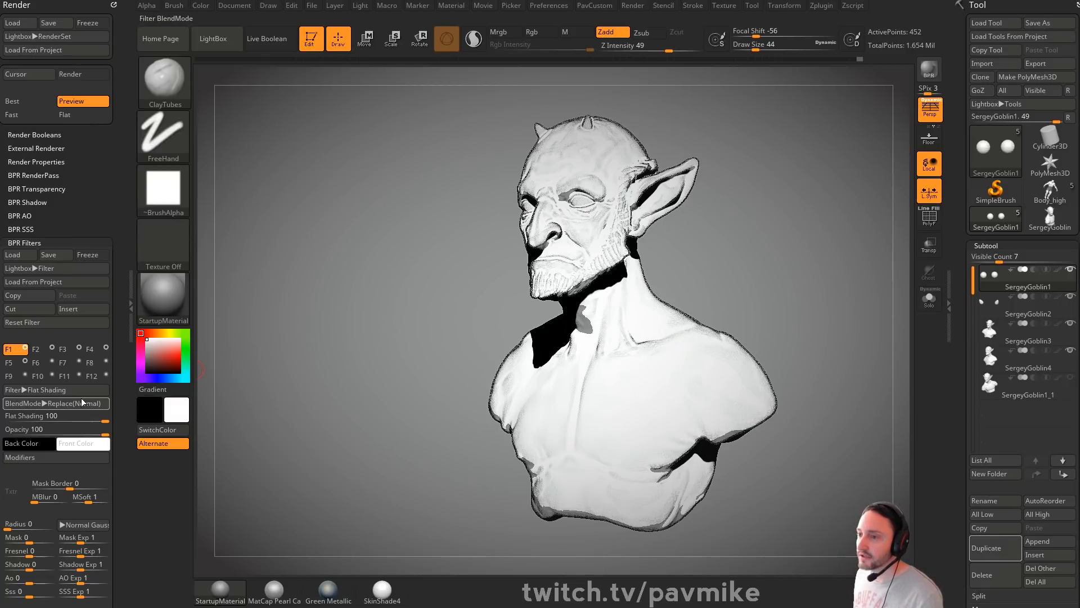
{"action": "left_click", "coordinate": [22, 457]}
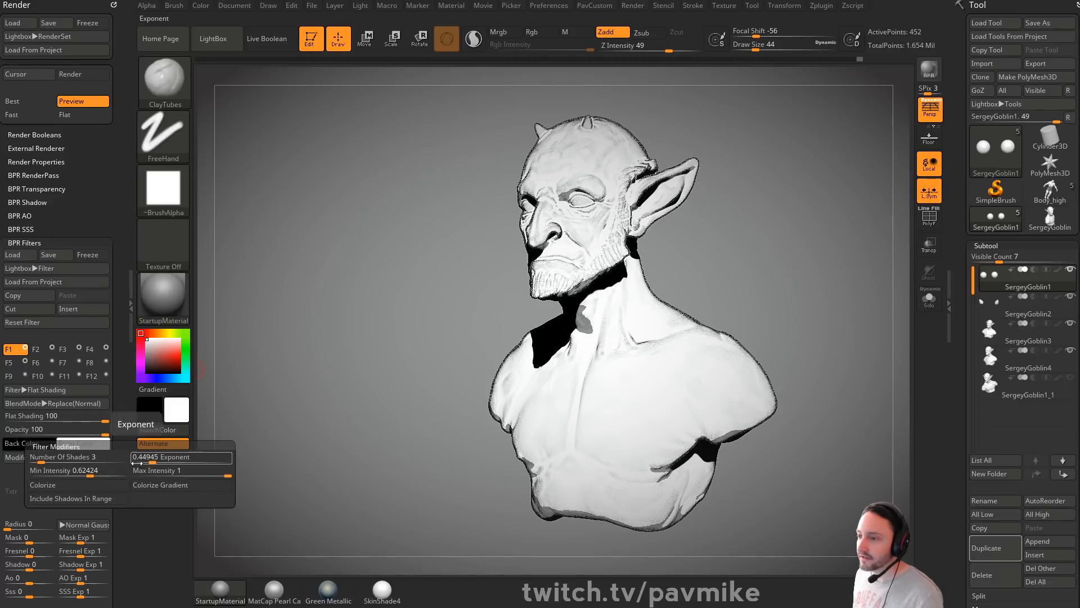
{"action": "left_click_drag", "start_coordinate": [135, 463], "coordinate": [156, 464]}
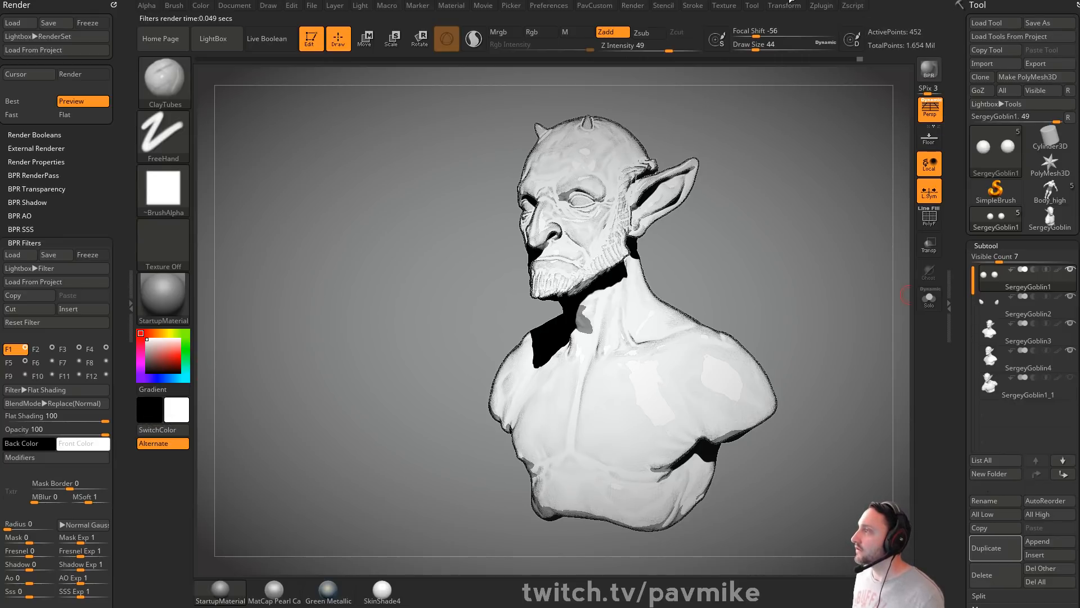
{"action": "key", "text": "ctrl+s"}
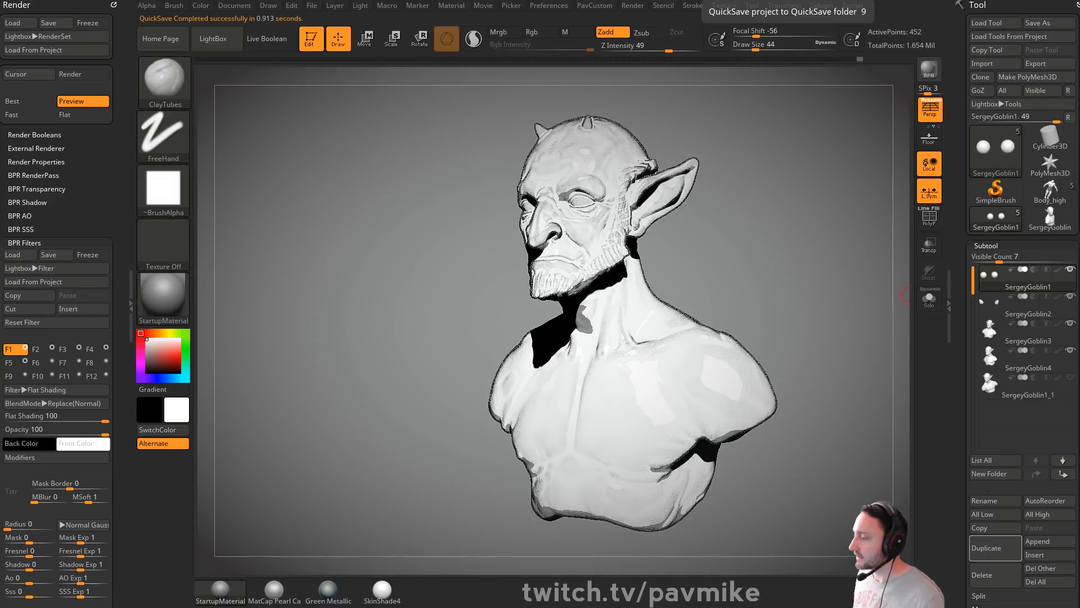